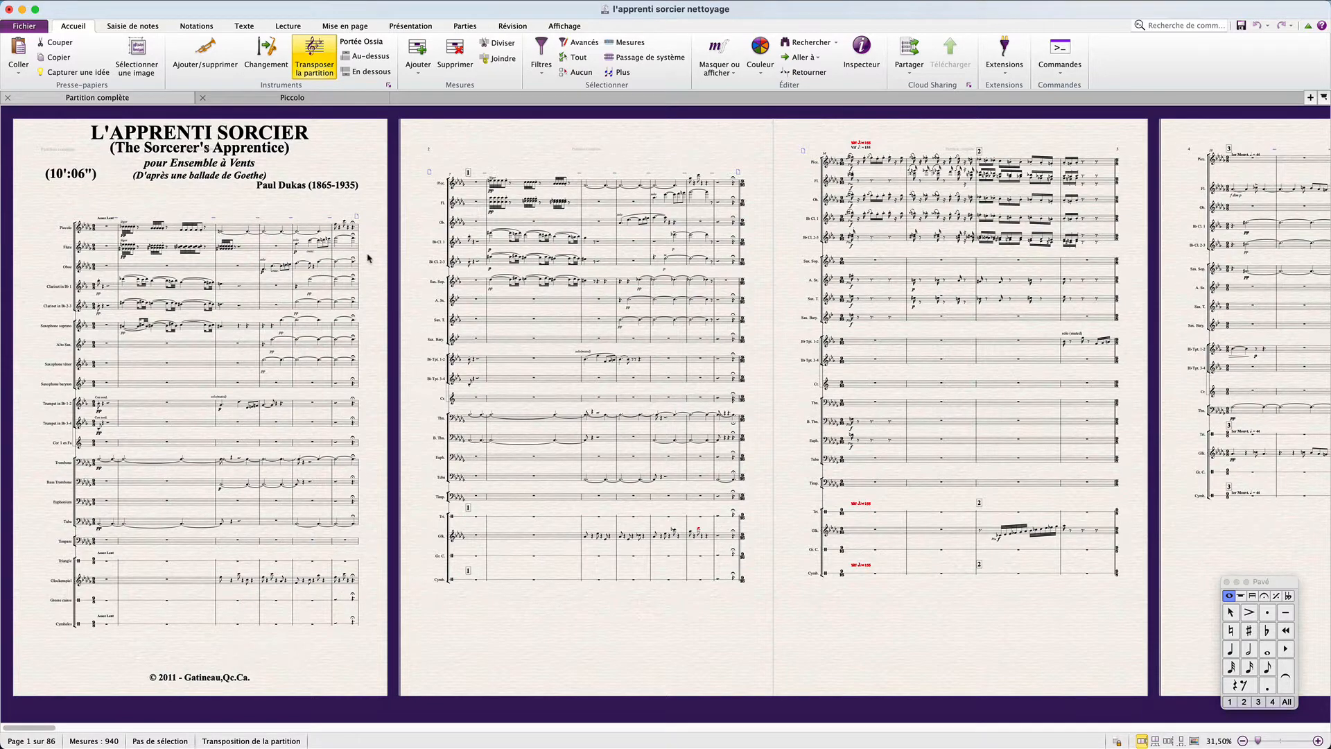
Check the full score's page format, staff size and margins in the document settings.
click(105, 220)
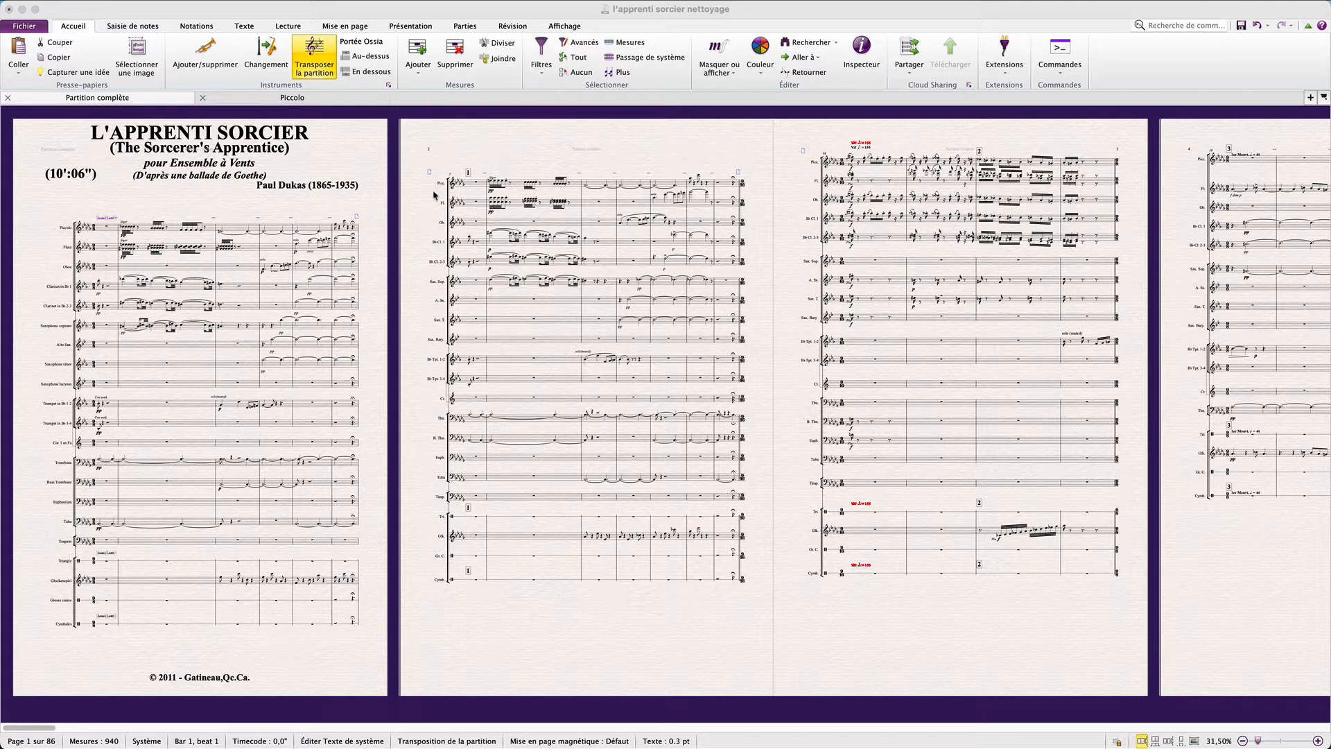
scroll(168, 264, right, 10)
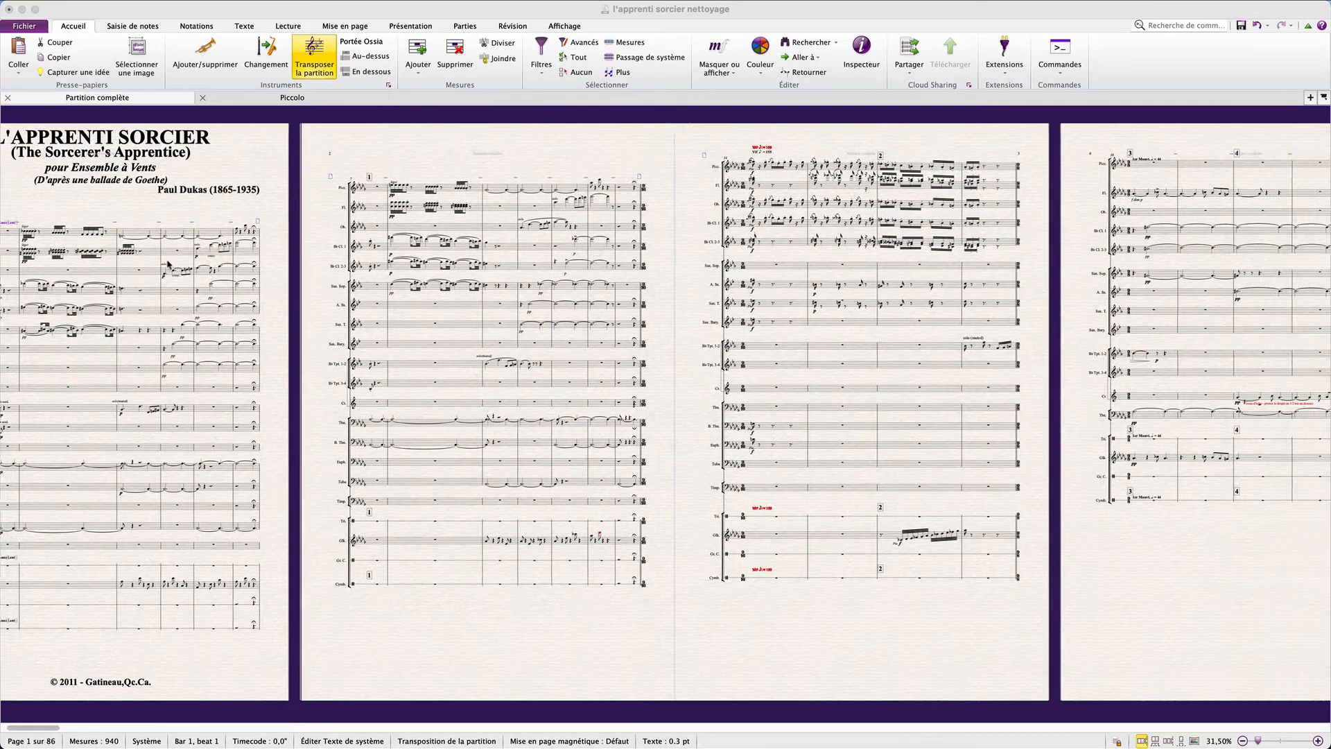
scroll(701, 578, right, 5)
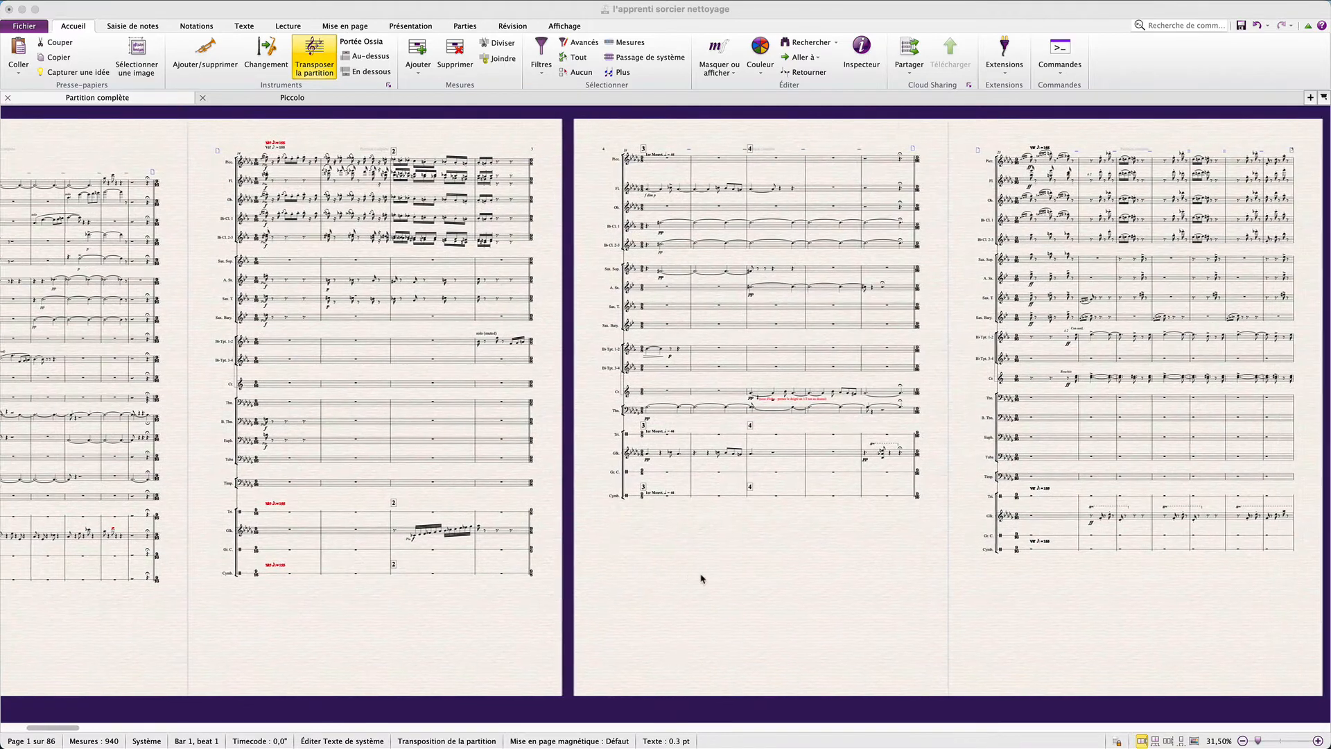
click(771, 619)
key(super+d)
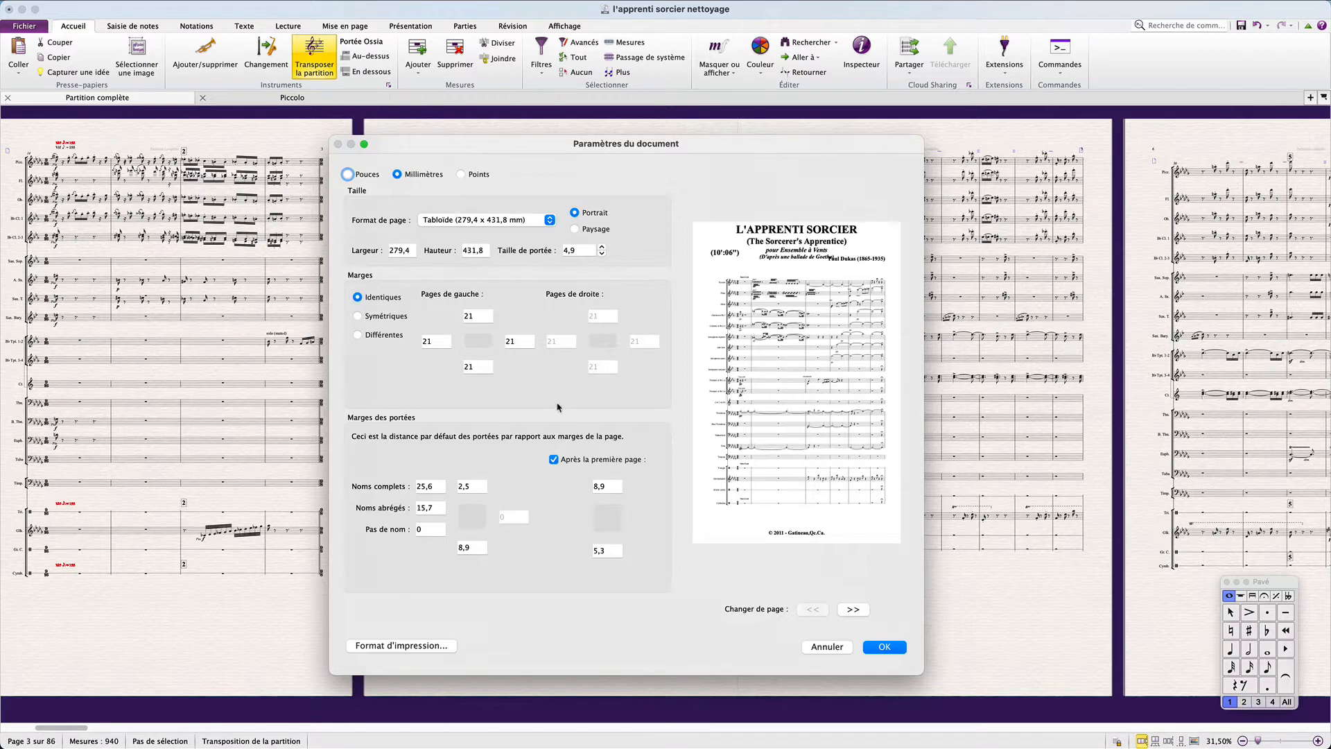
click(827, 647)
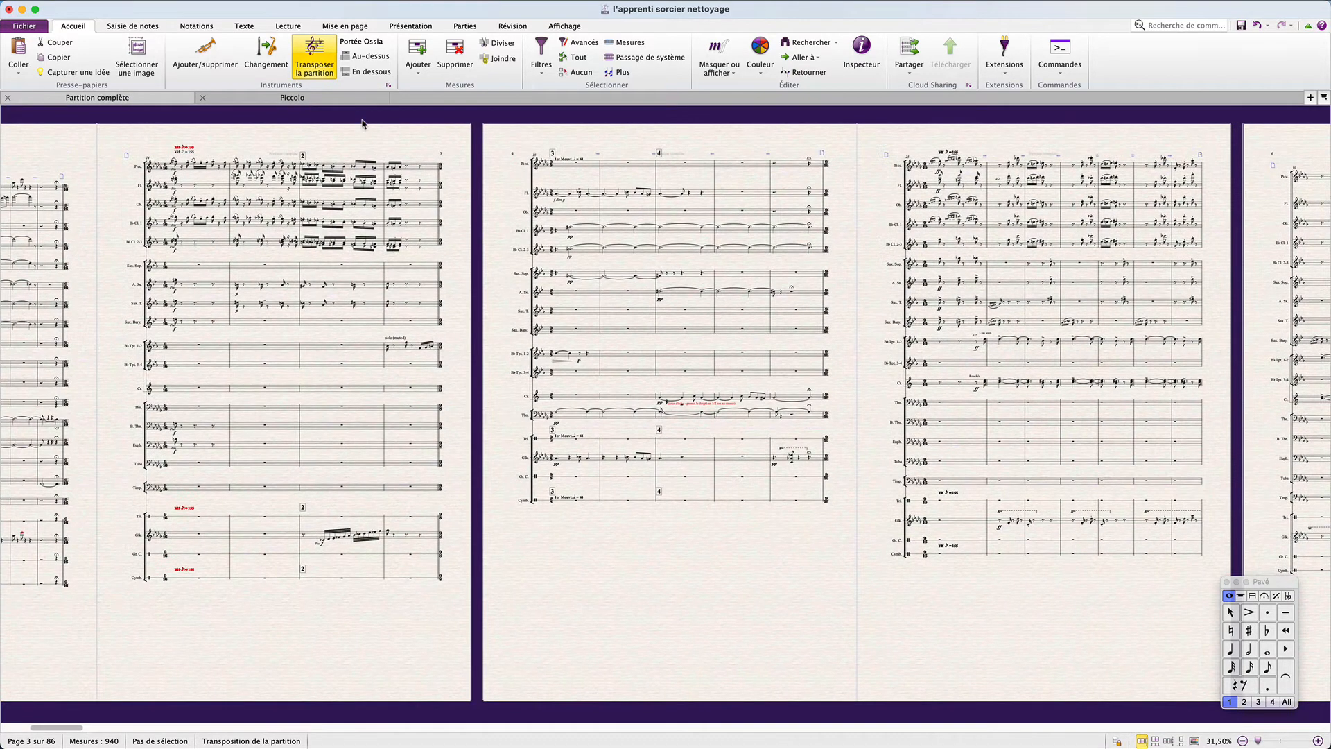
Import the custom style Standard Opus (Times) into the score, with the Document Setup option included.
click(410, 26)
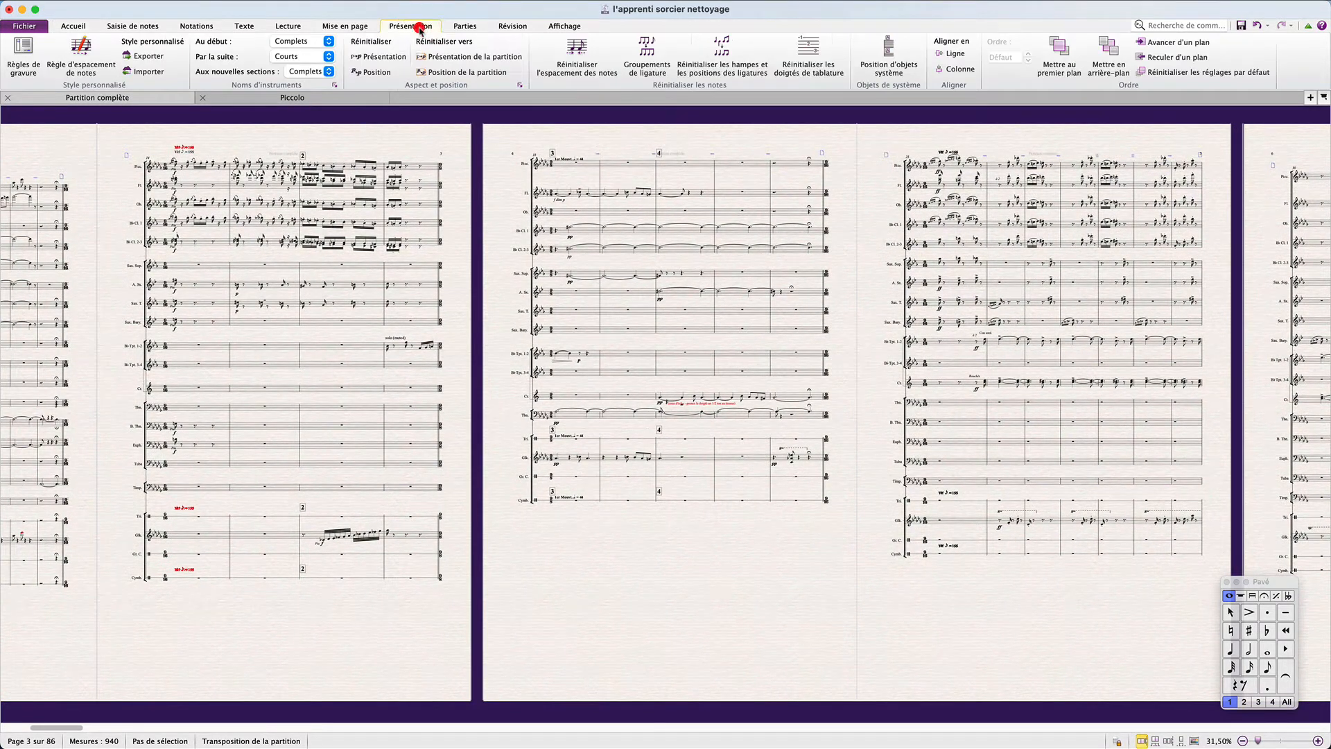
click(150, 74)
click(119, 477)
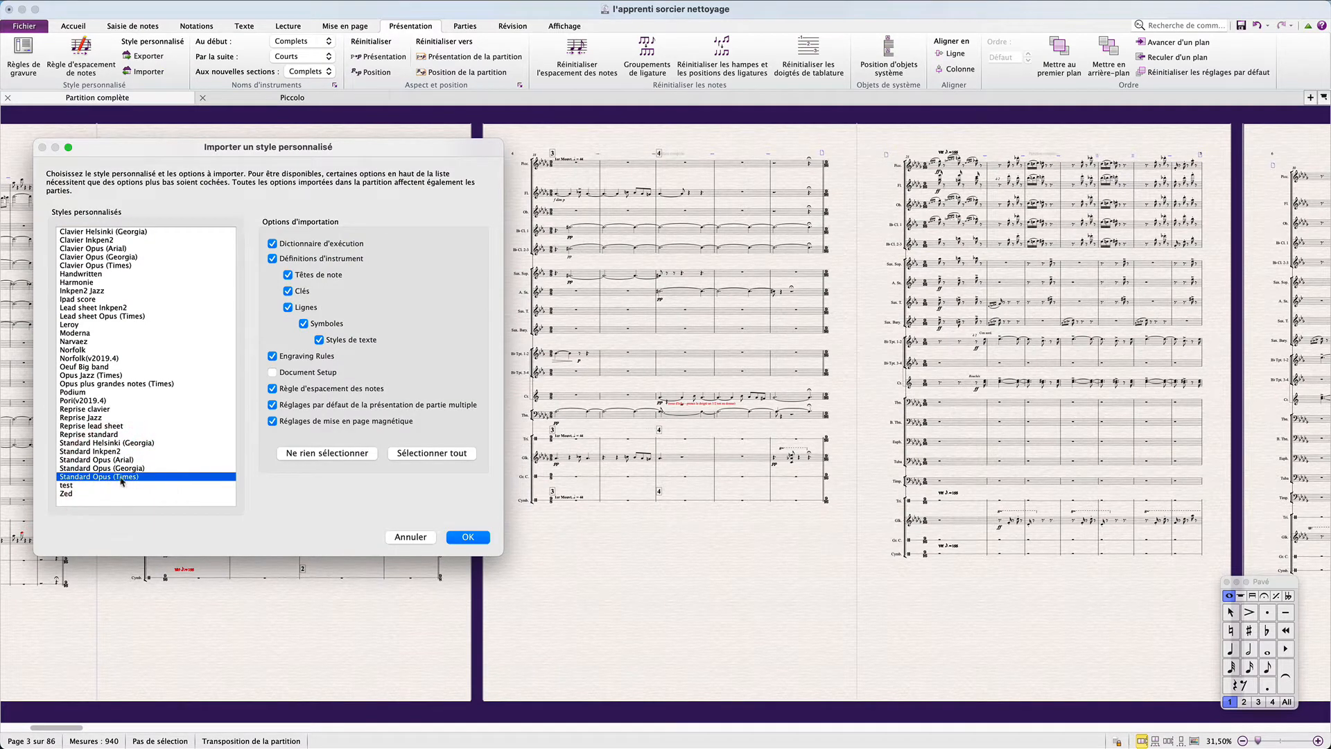
click(274, 372)
click(464, 538)
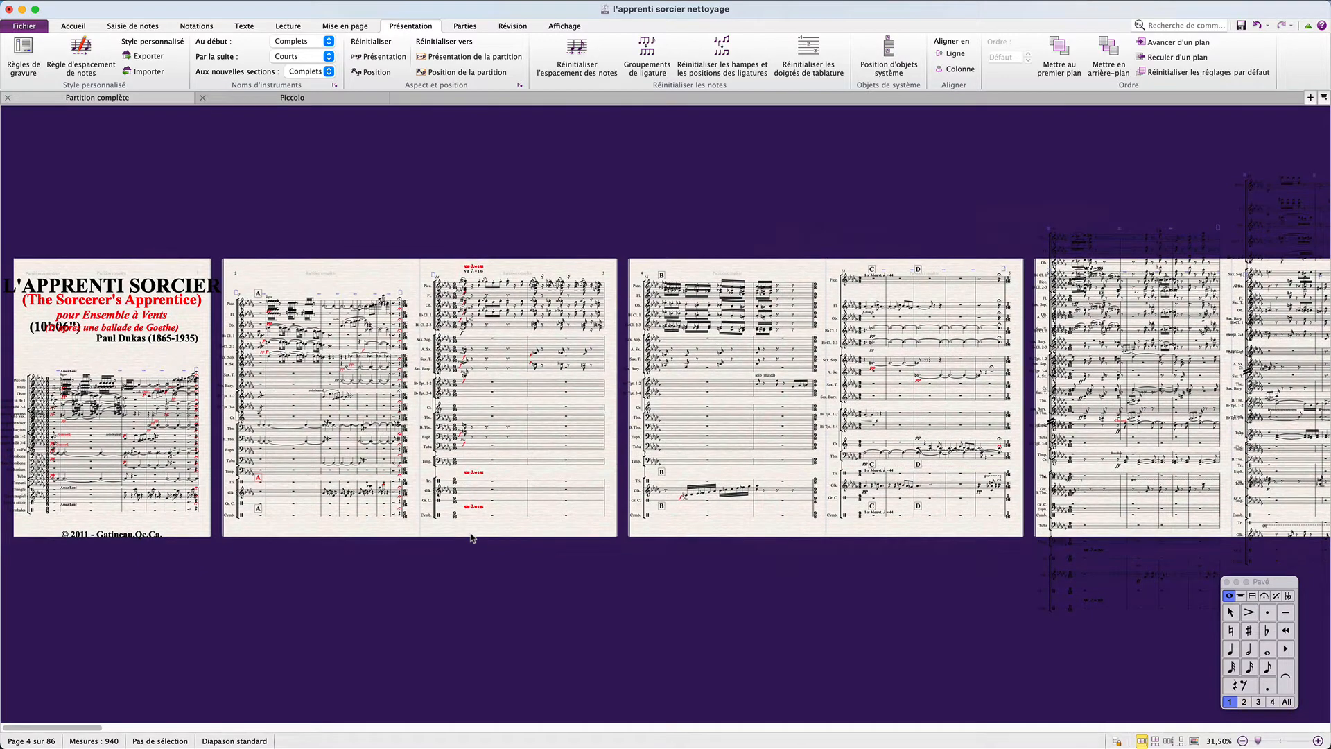
Set the staff size to 5 mm in the document settings.
scroll(472, 538, down, 3)
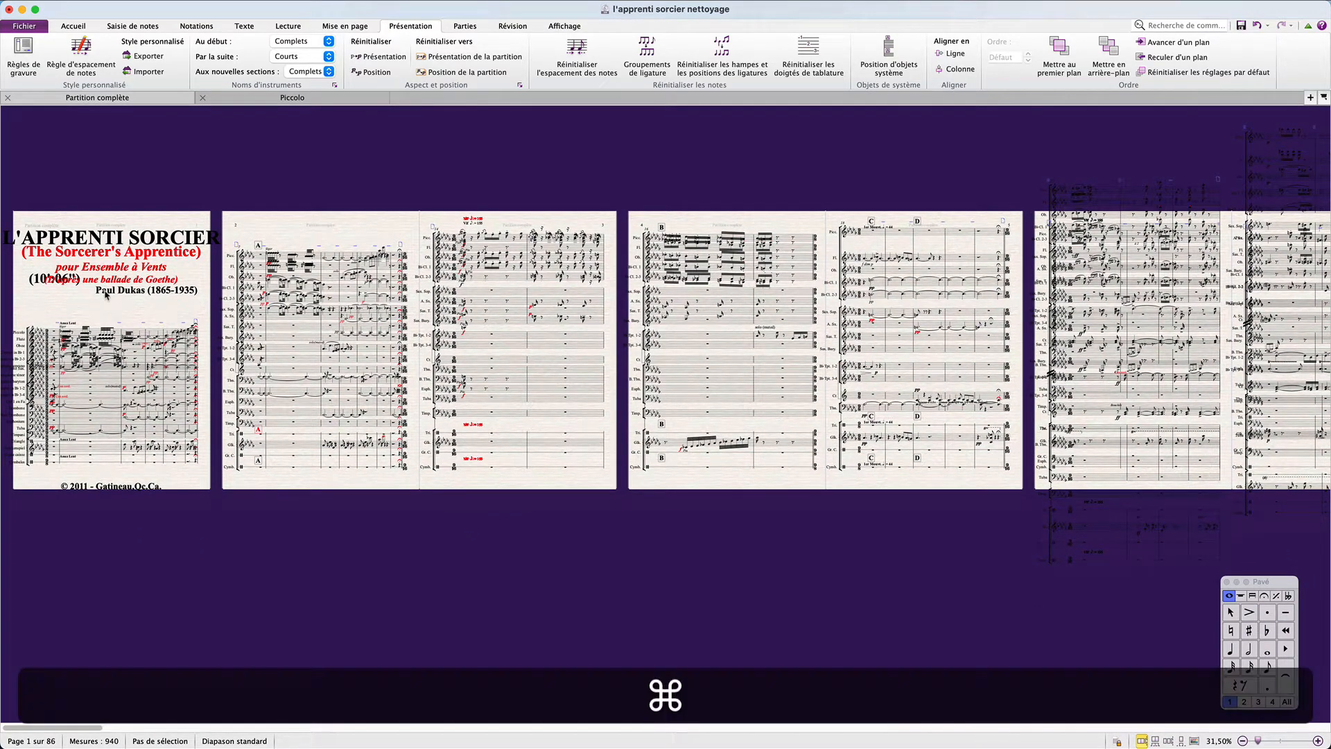
key(super+shift+d)
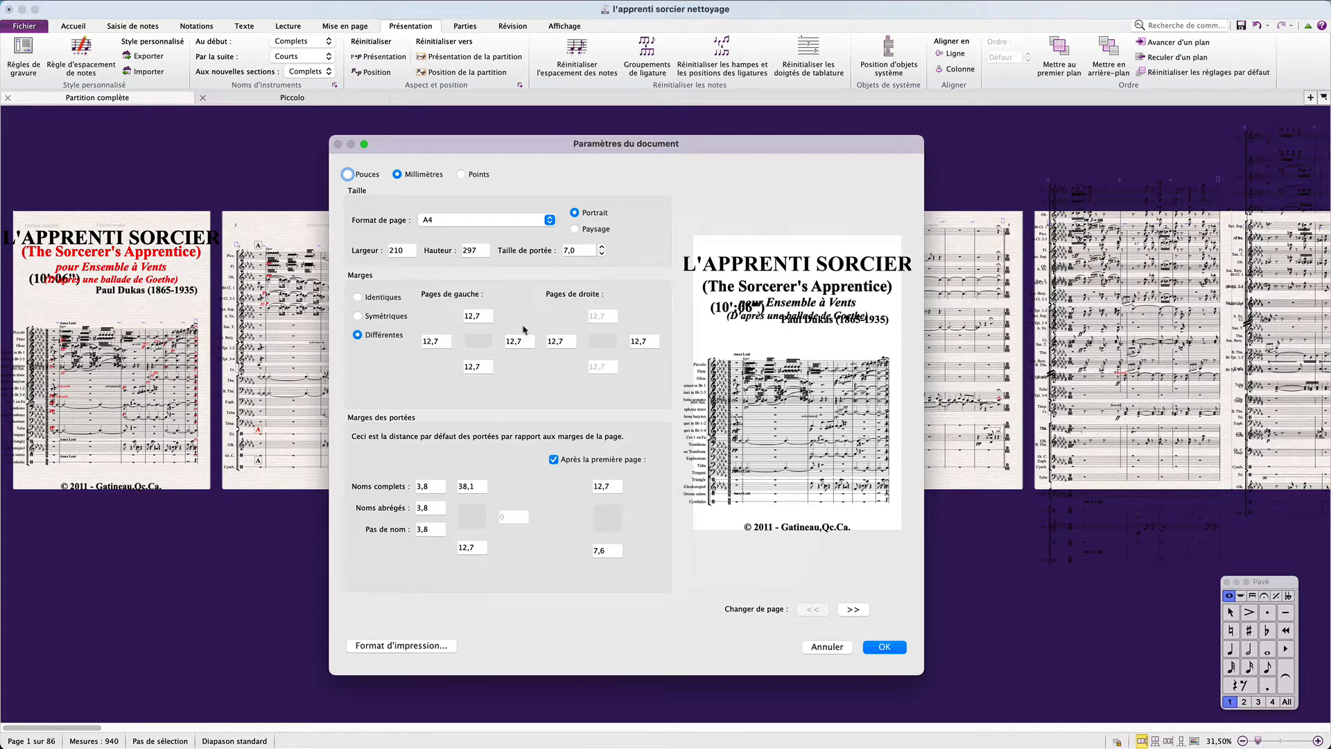
double_click(594, 249)
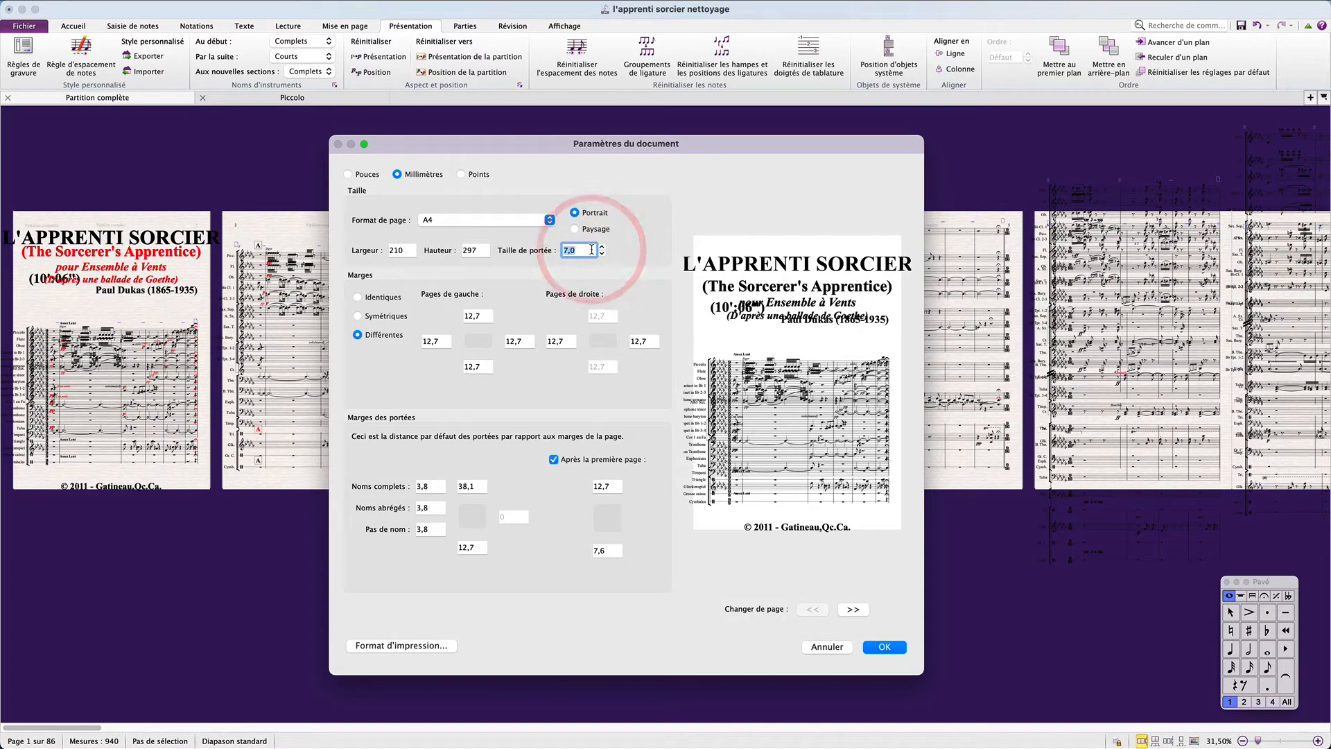
text(5)
key(Return)
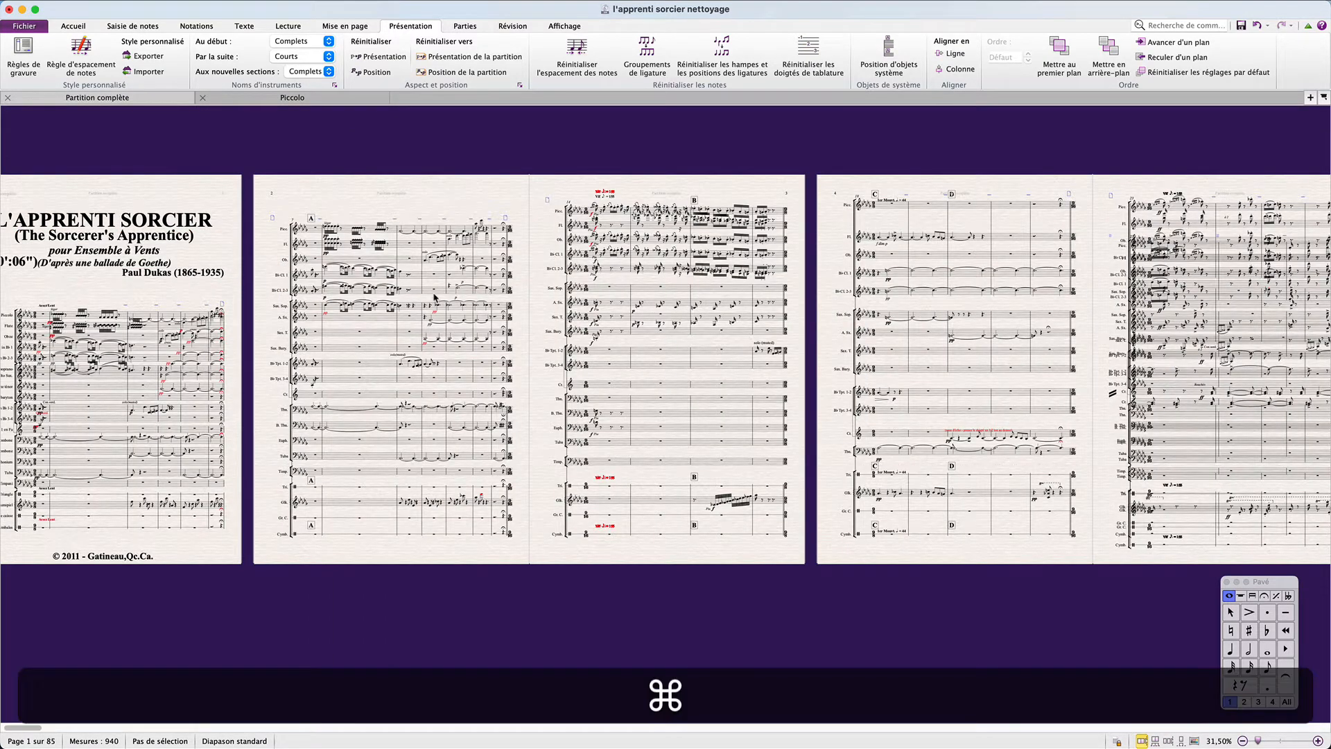
Set the staff size to 3,5 mm in the document settings.
key(super+d)
double_click(582, 248)
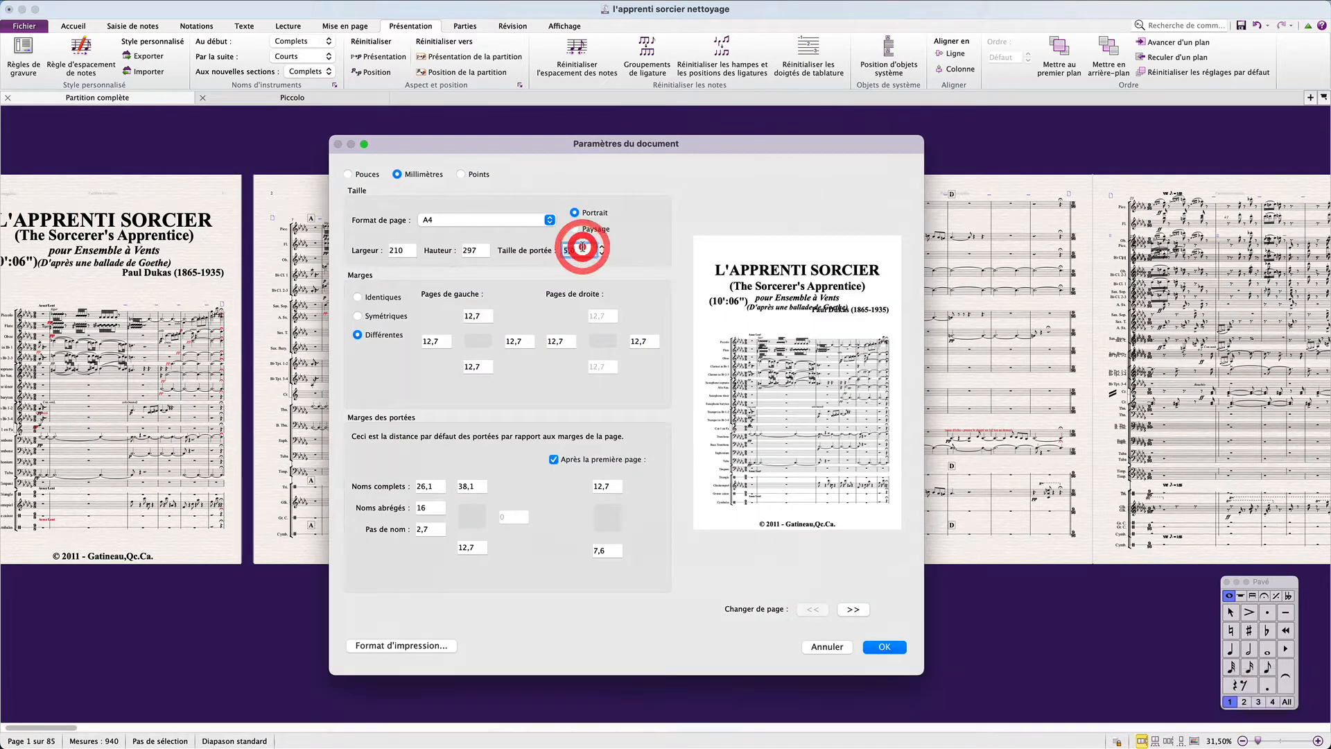
text(3,5)
key(Return)
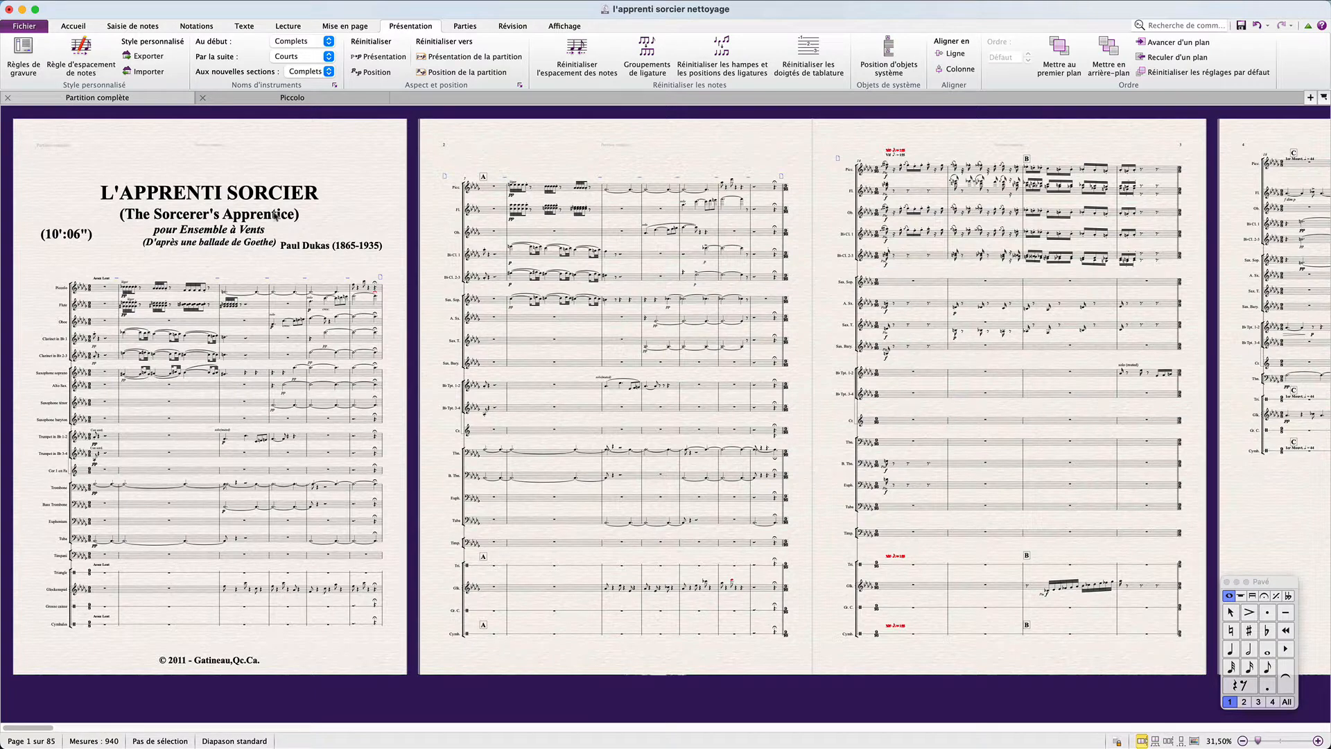
Reset the appearance of the whole first bar across all staves, including its attached title, subtitle, duration, composer and copyright texts.
click(297, 246)
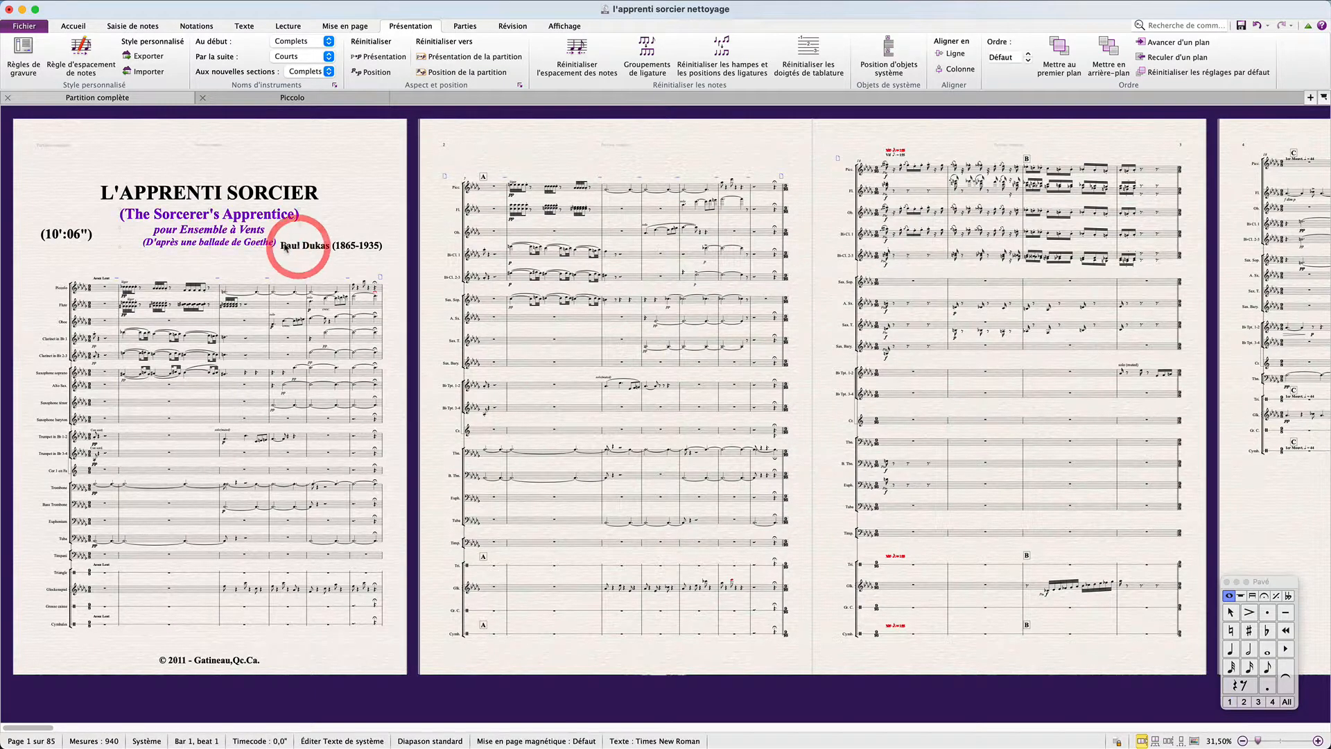
super+click(100, 290)
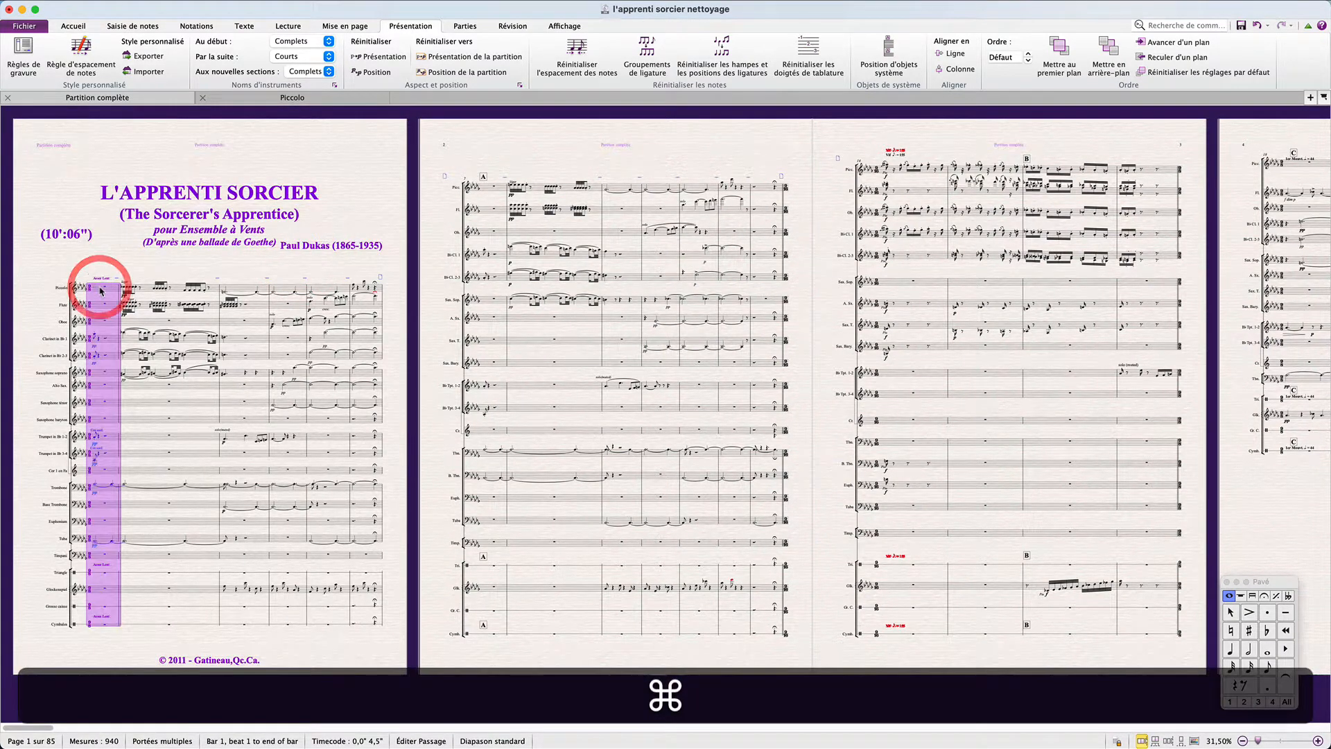
scroll(101, 291, up, 5)
scroll(101, 291, up, 6)
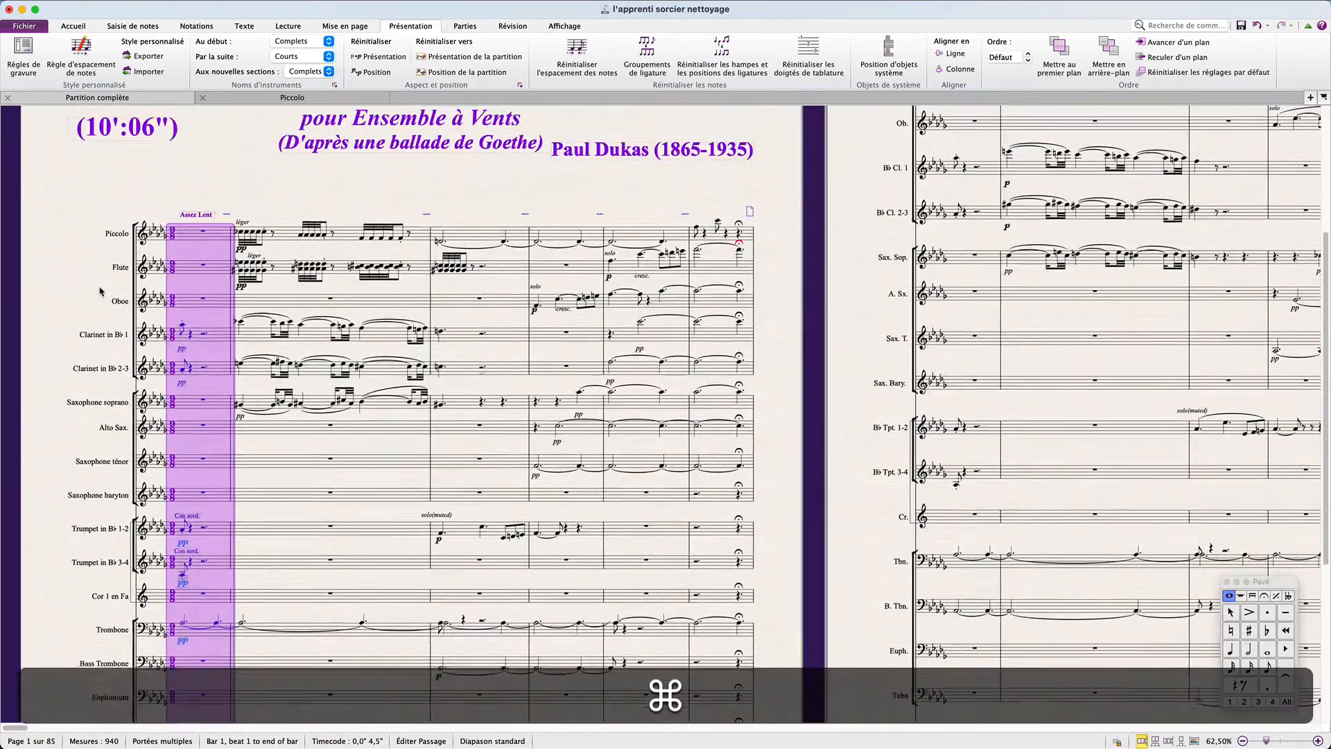
click(176, 294)
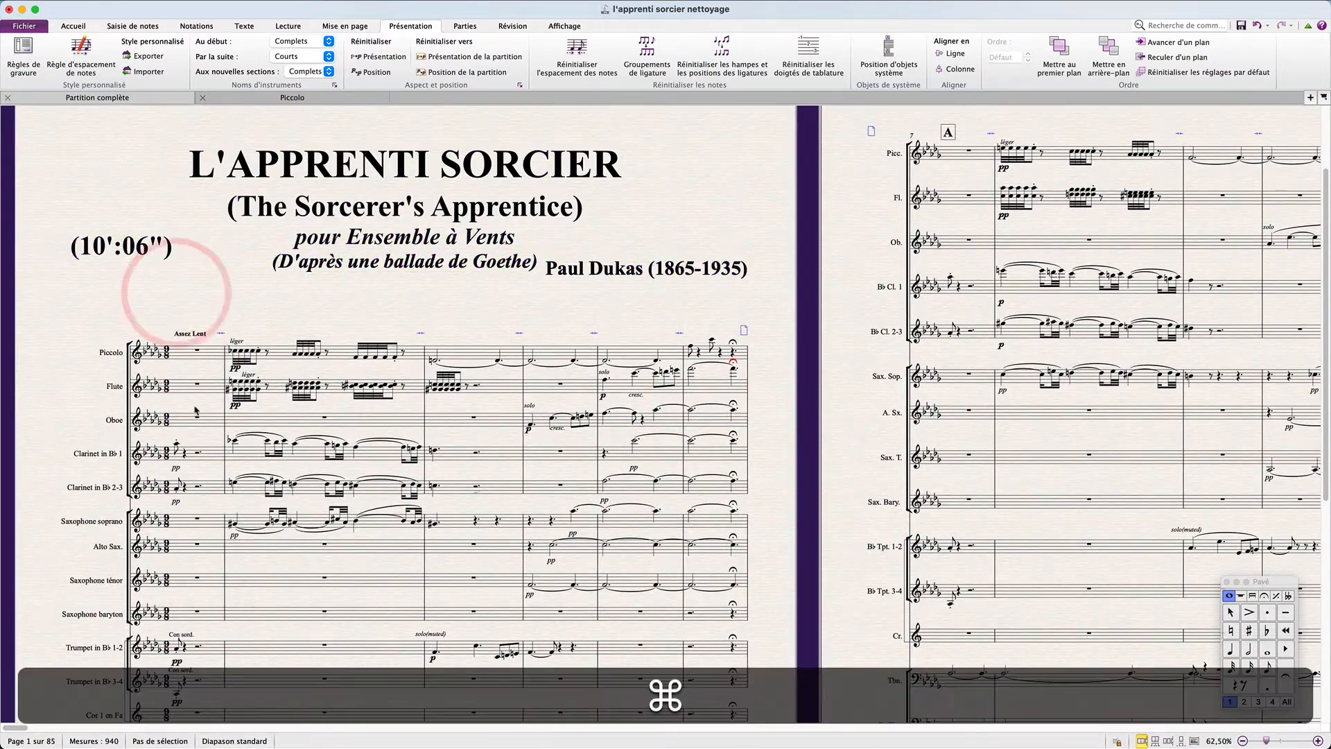
super+click(182, 361)
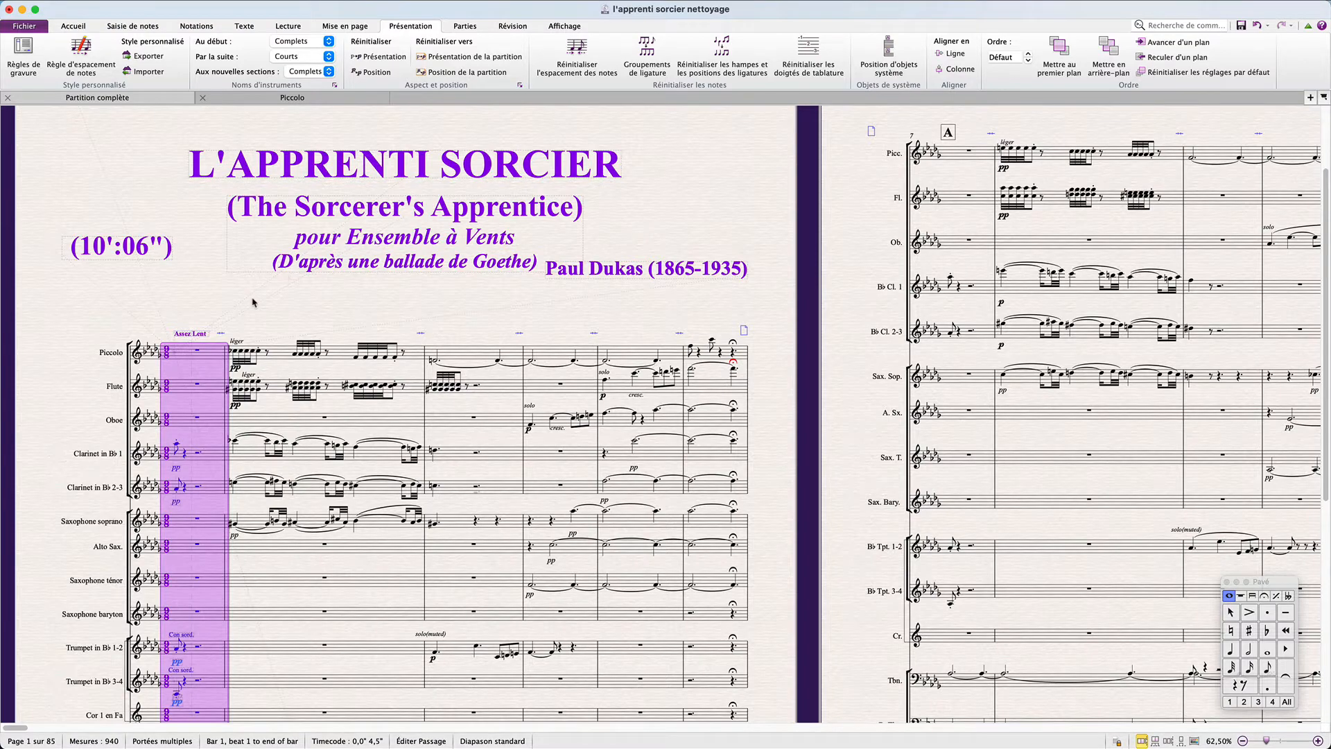
scroll(253, 302, down, 10)
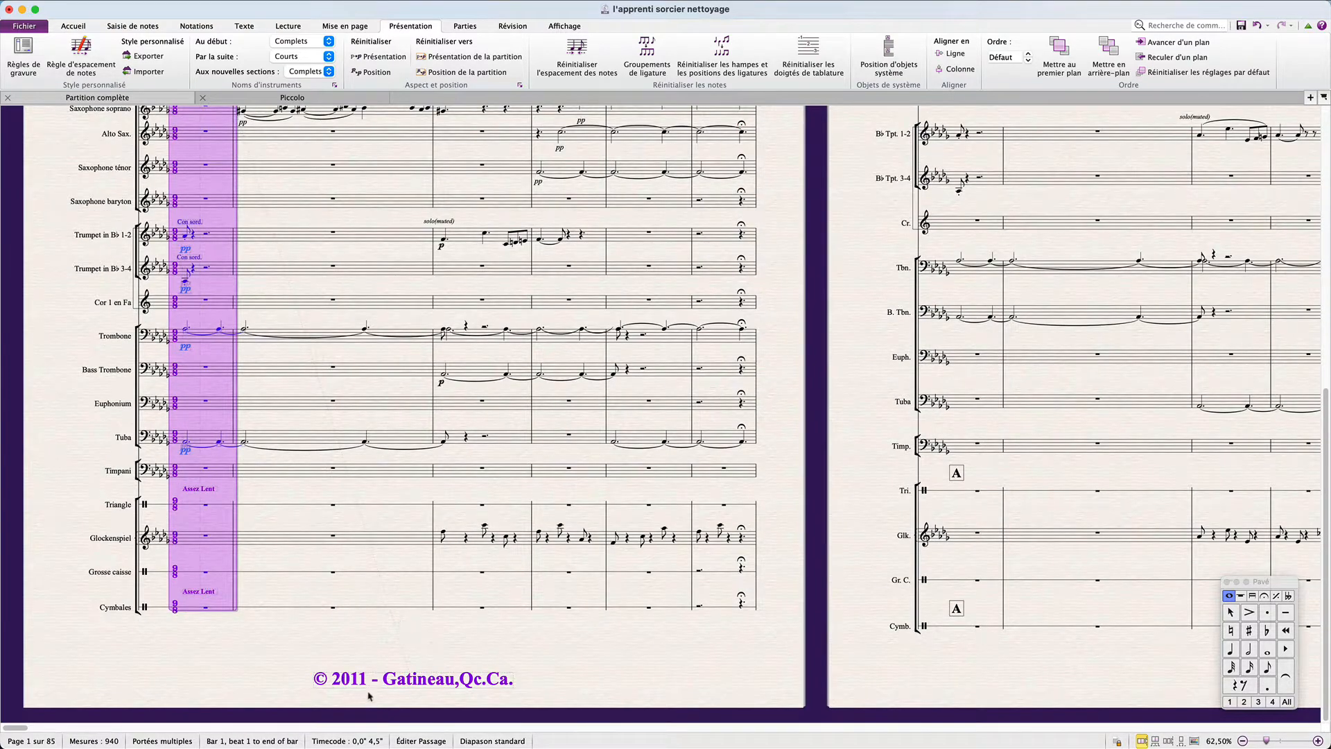
scroll(370, 686, up, 2)
scroll(302, 294, up, 10)
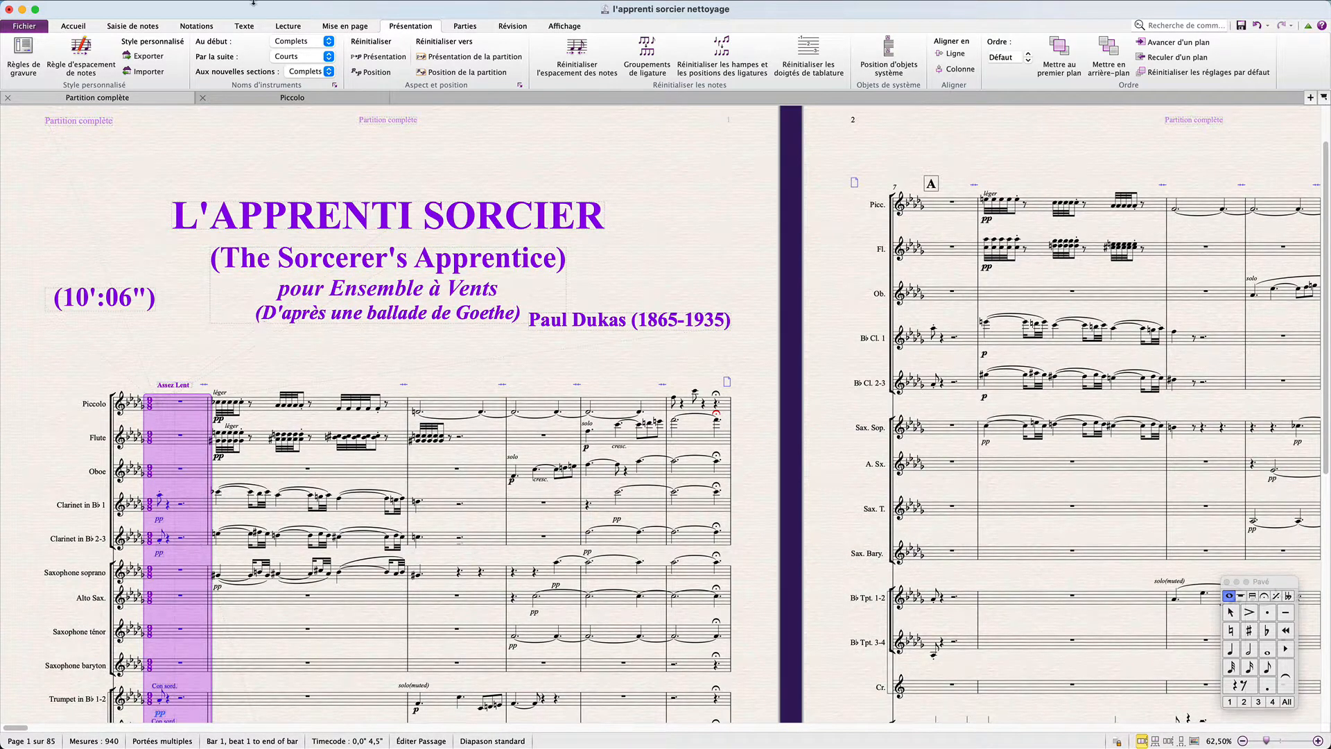
click(386, 56)
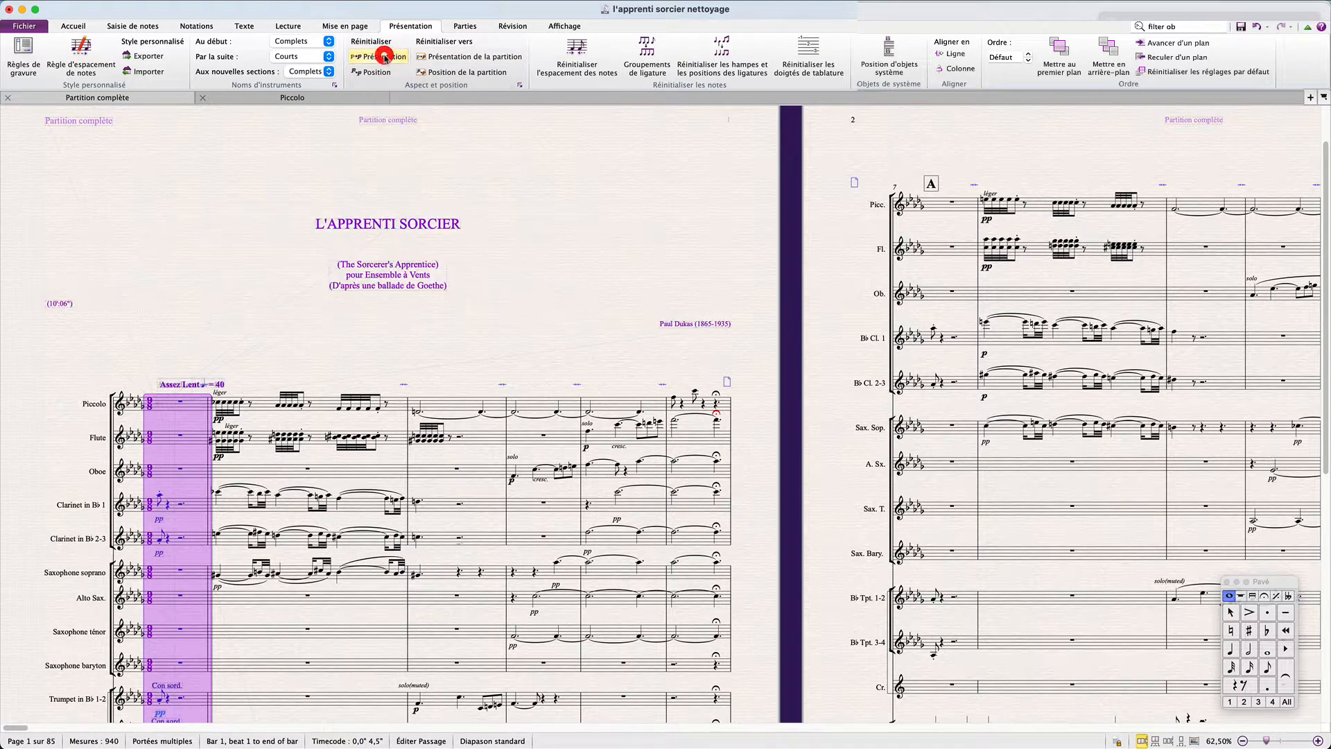
Reset the space above and below the staves throughout the entire score.
scroll(327, 340, down, 5)
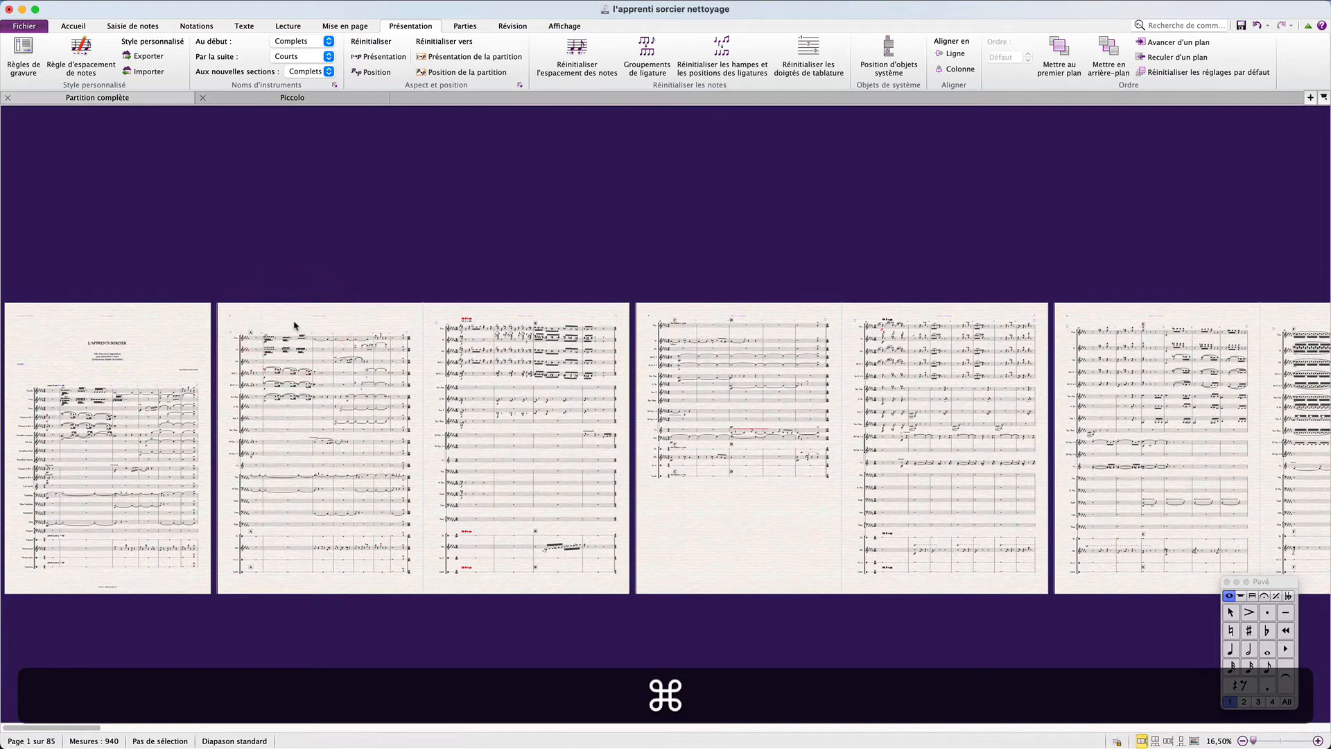
key(super+a)
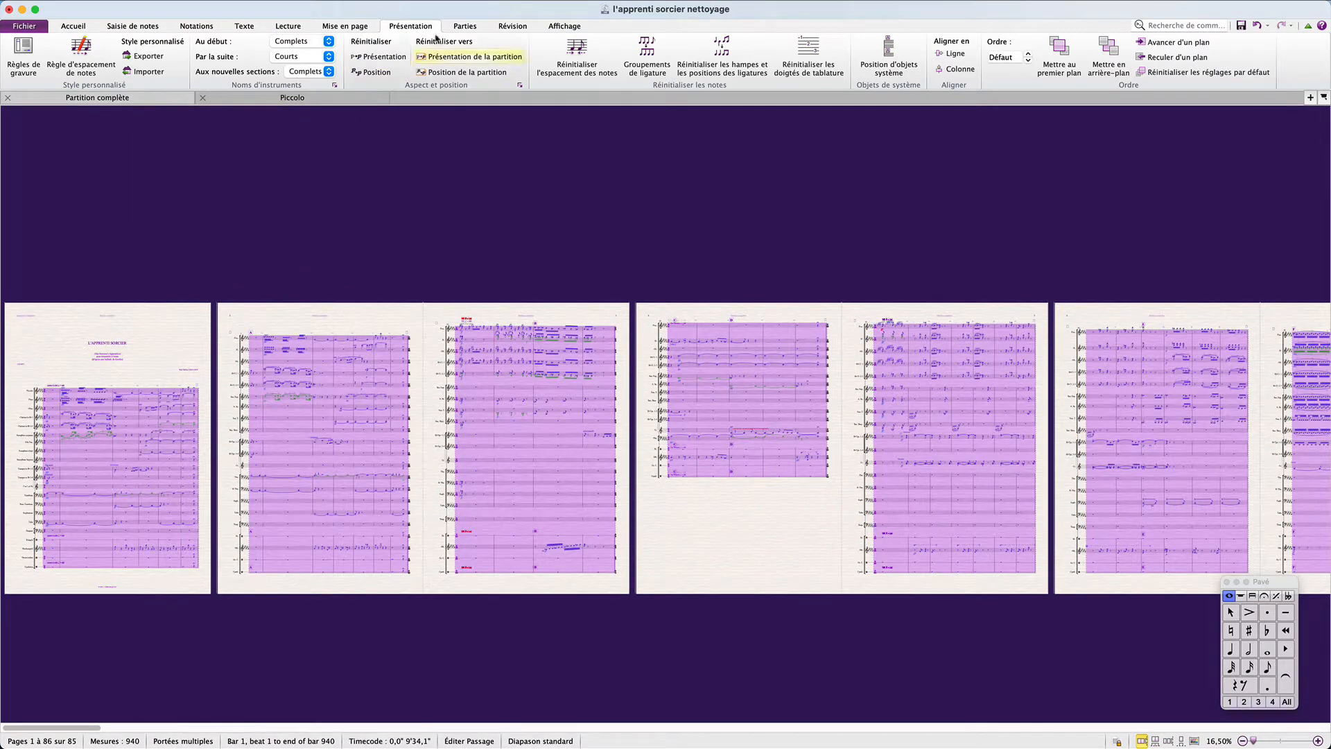
click(355, 27)
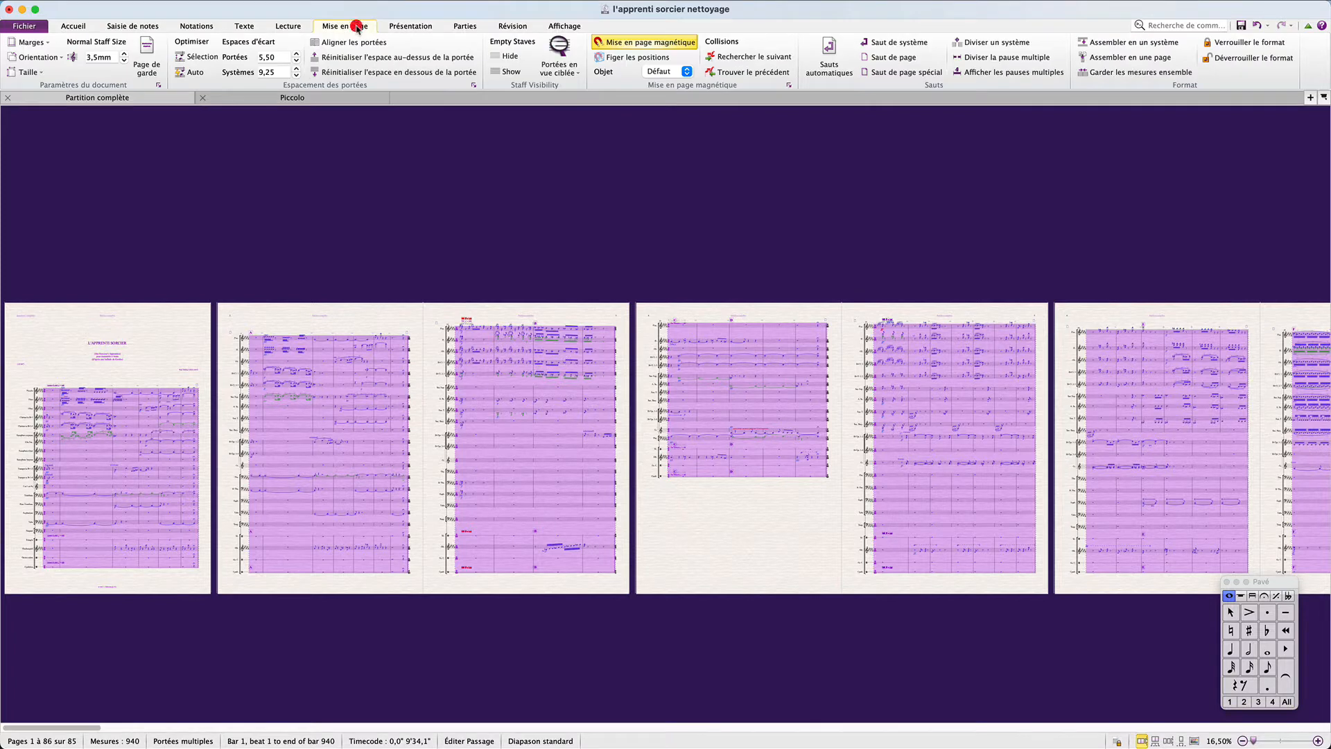
click(368, 61)
click(361, 73)
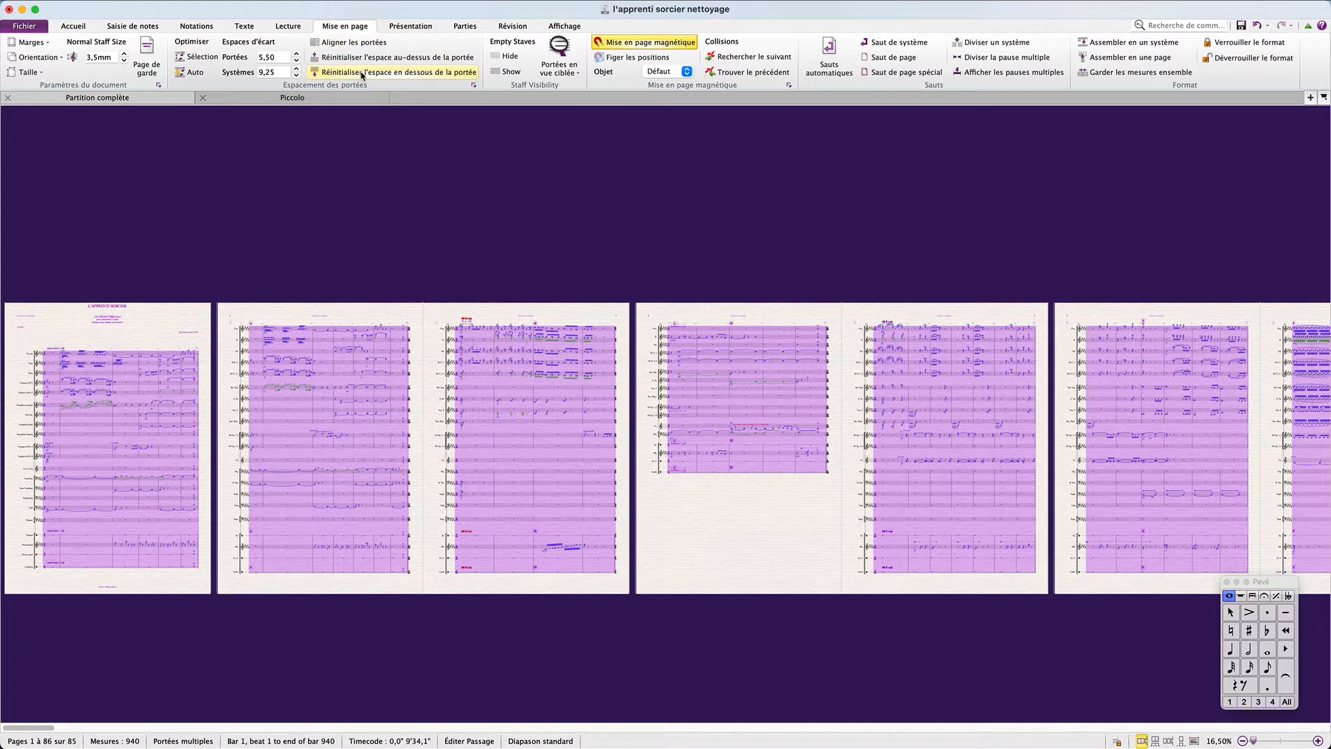
Show the empty staves of all instruments, from Piccolo to Cymbales, throughout the entire score.
click(713, 496)
scroll(713, 496, up, 5)
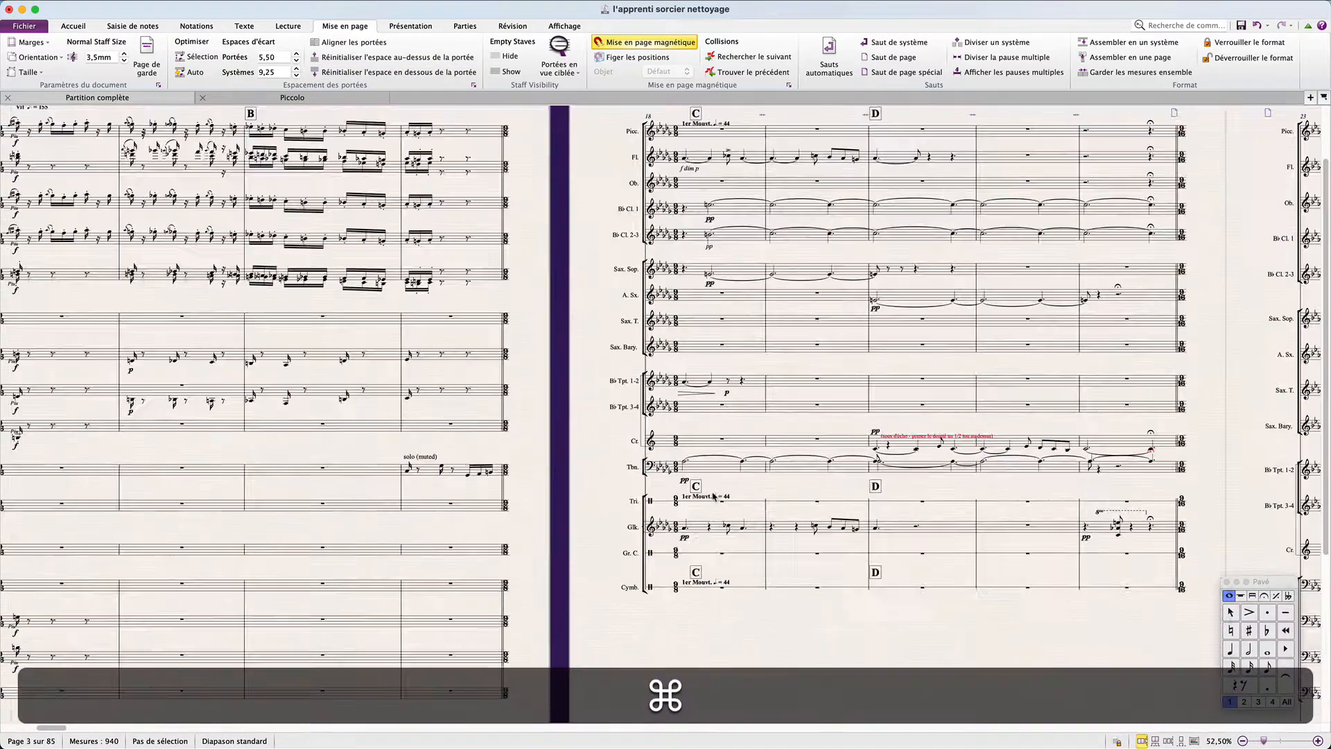
scroll(713, 496, down, 4)
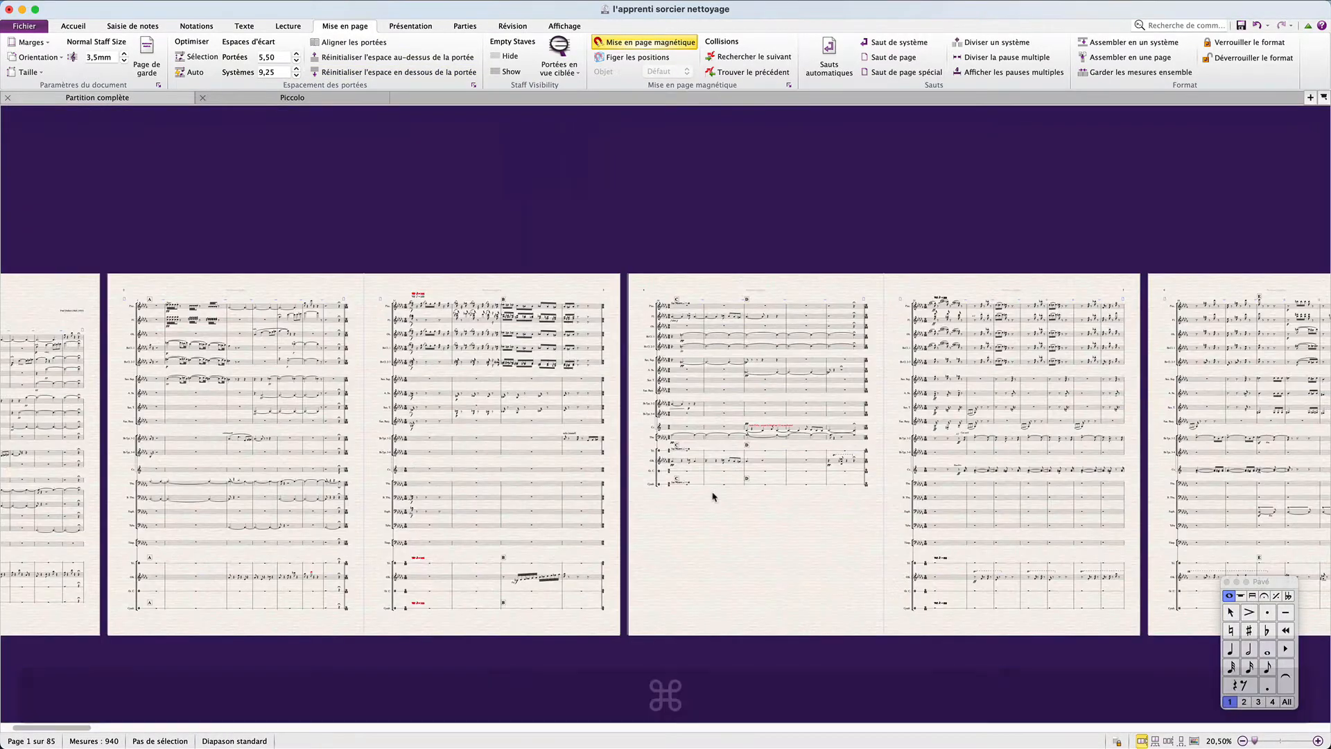
key(super+a)
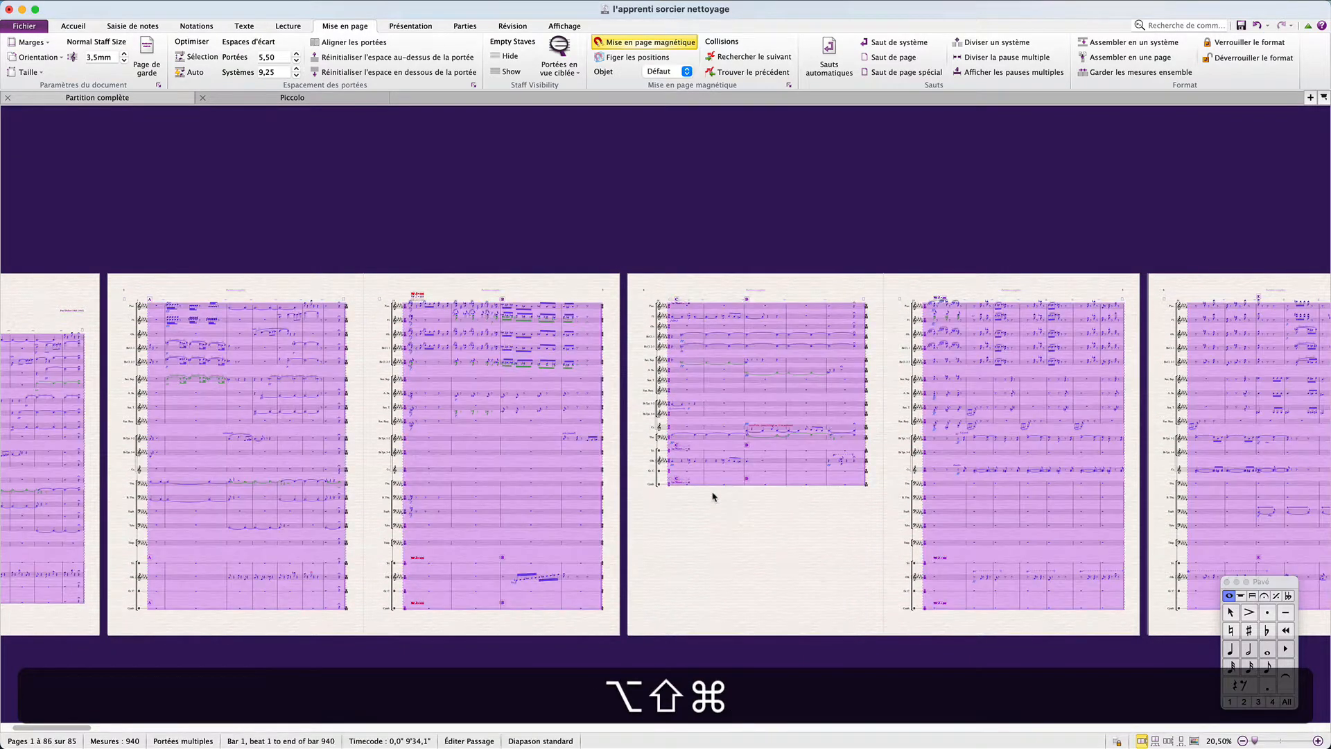
key(super+alt+shift+s)
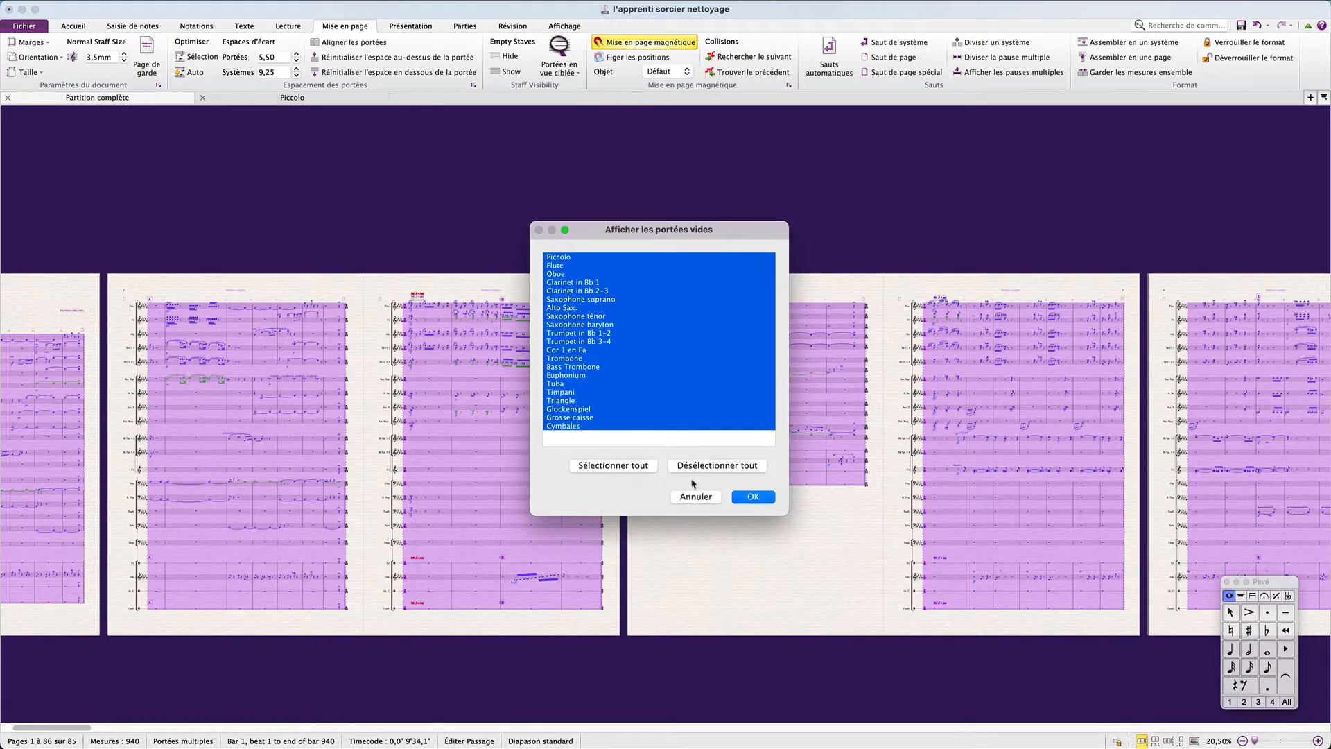
key(Return)
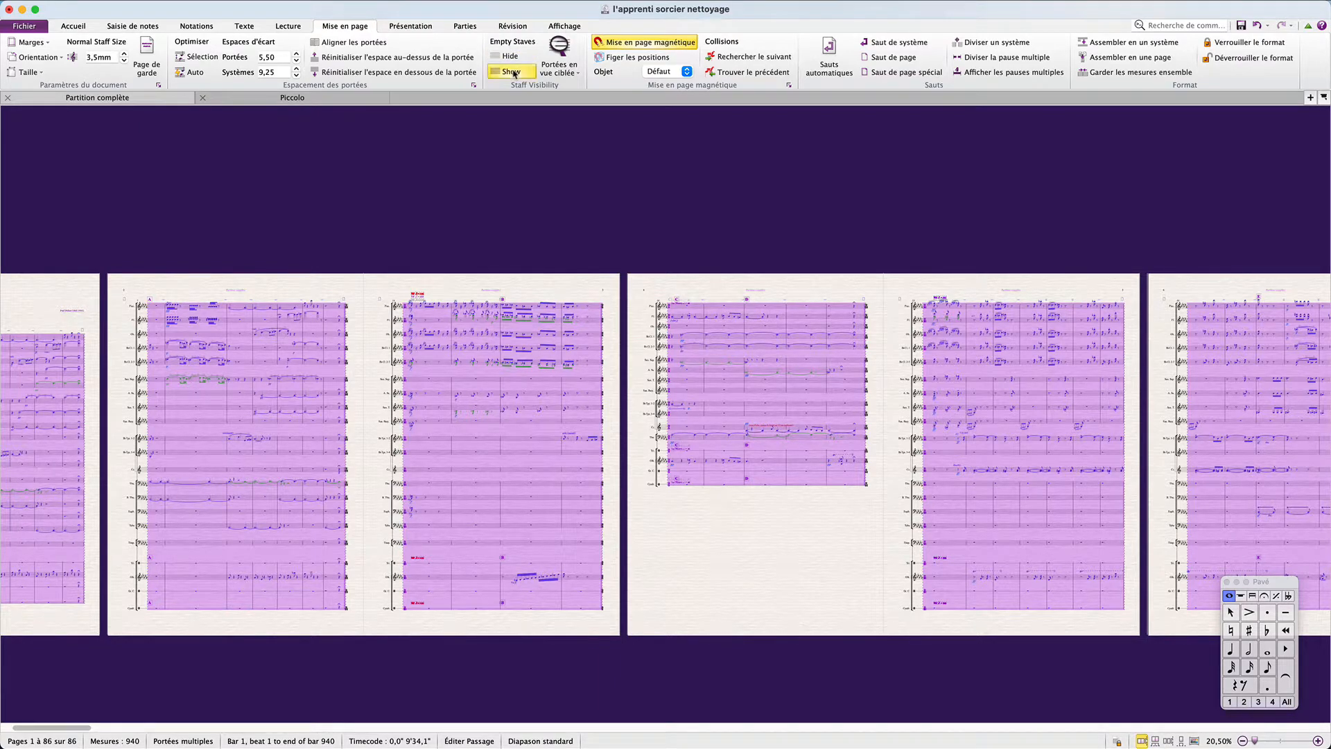
click(511, 72)
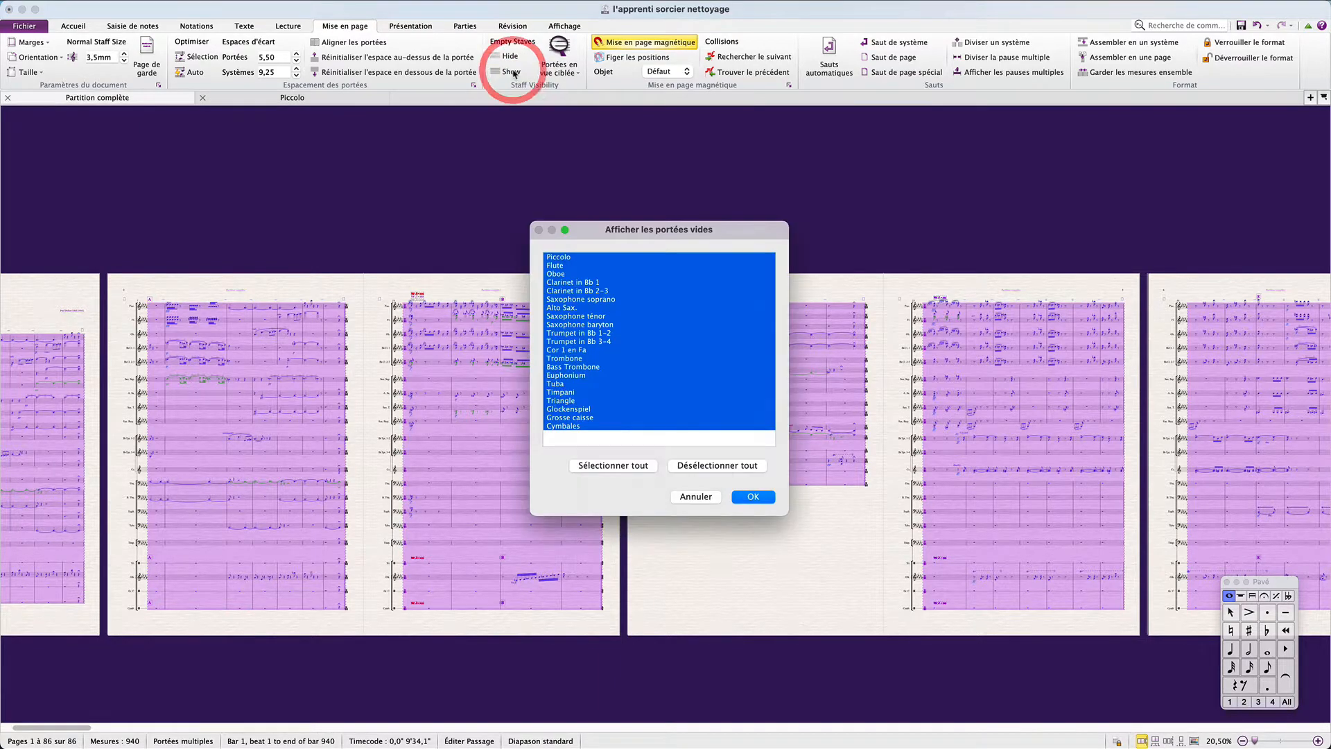
click(752, 497)
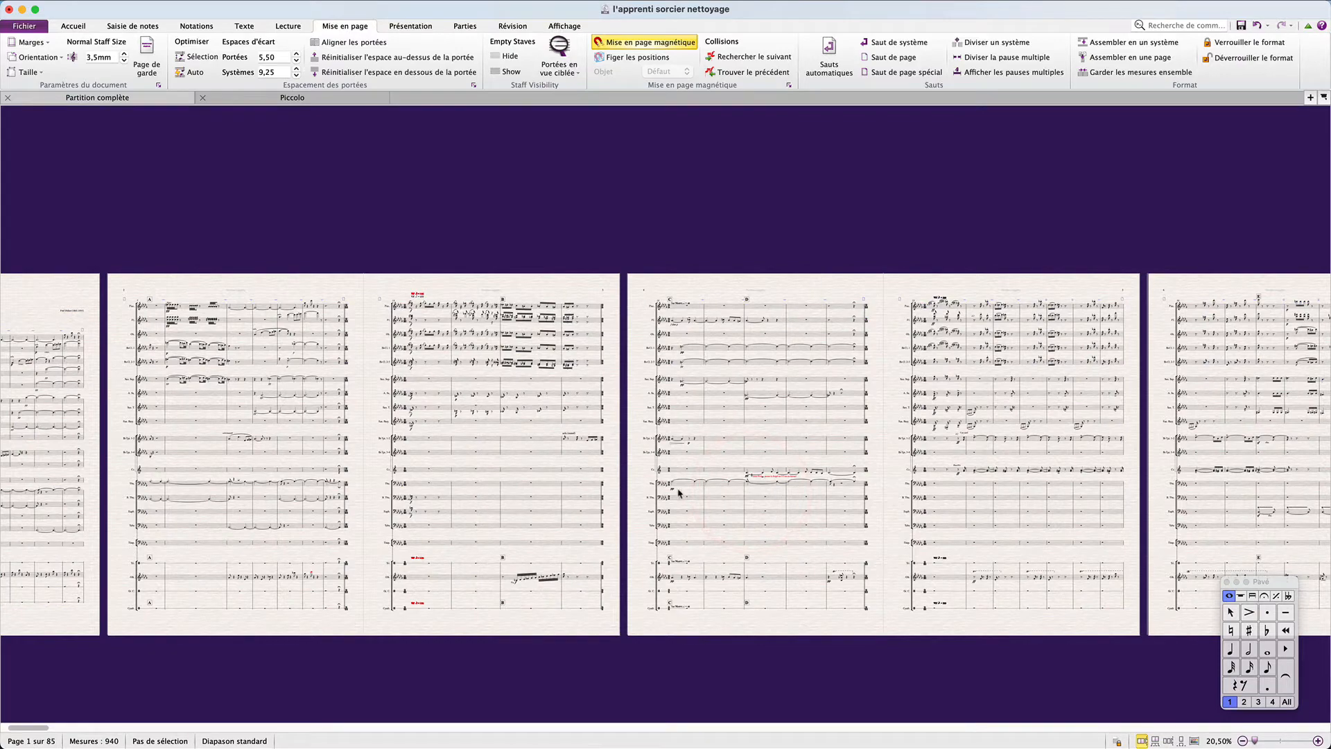
scroll(764, 581, right, 5)
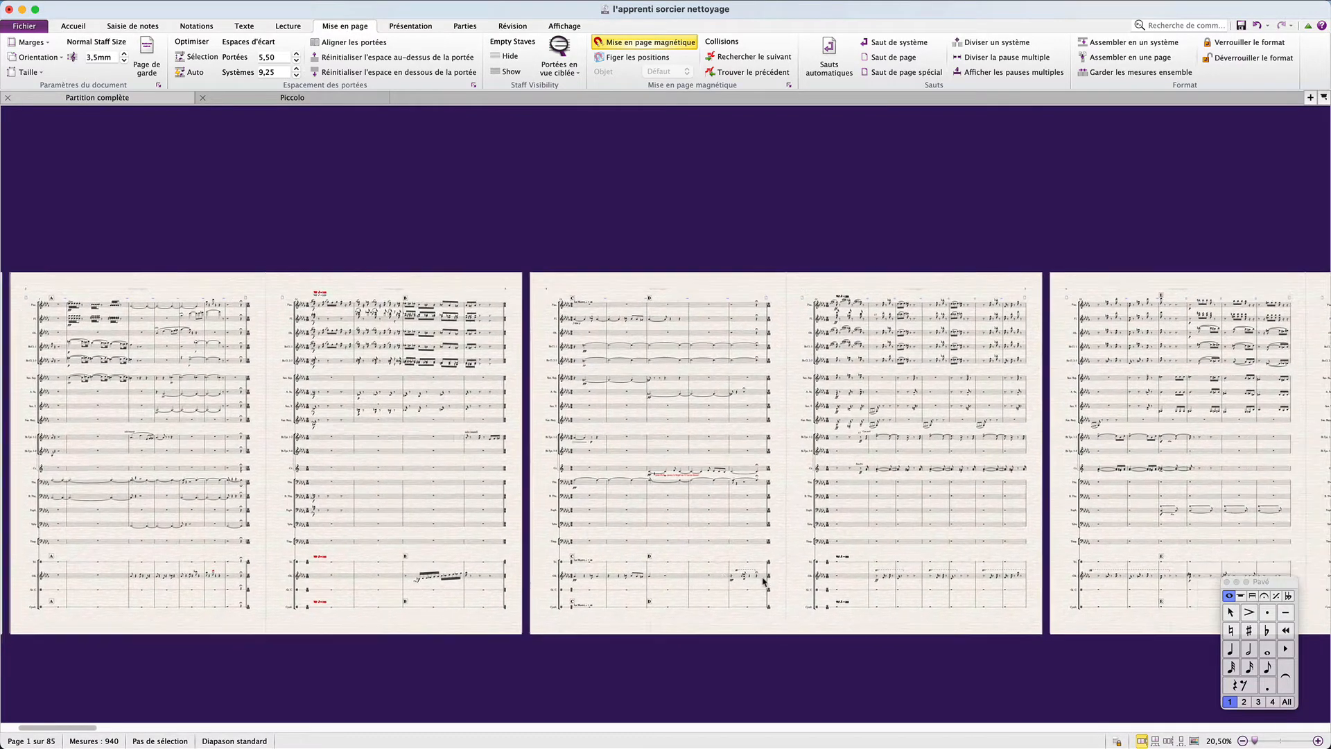
scroll(763, 581, right, 6)
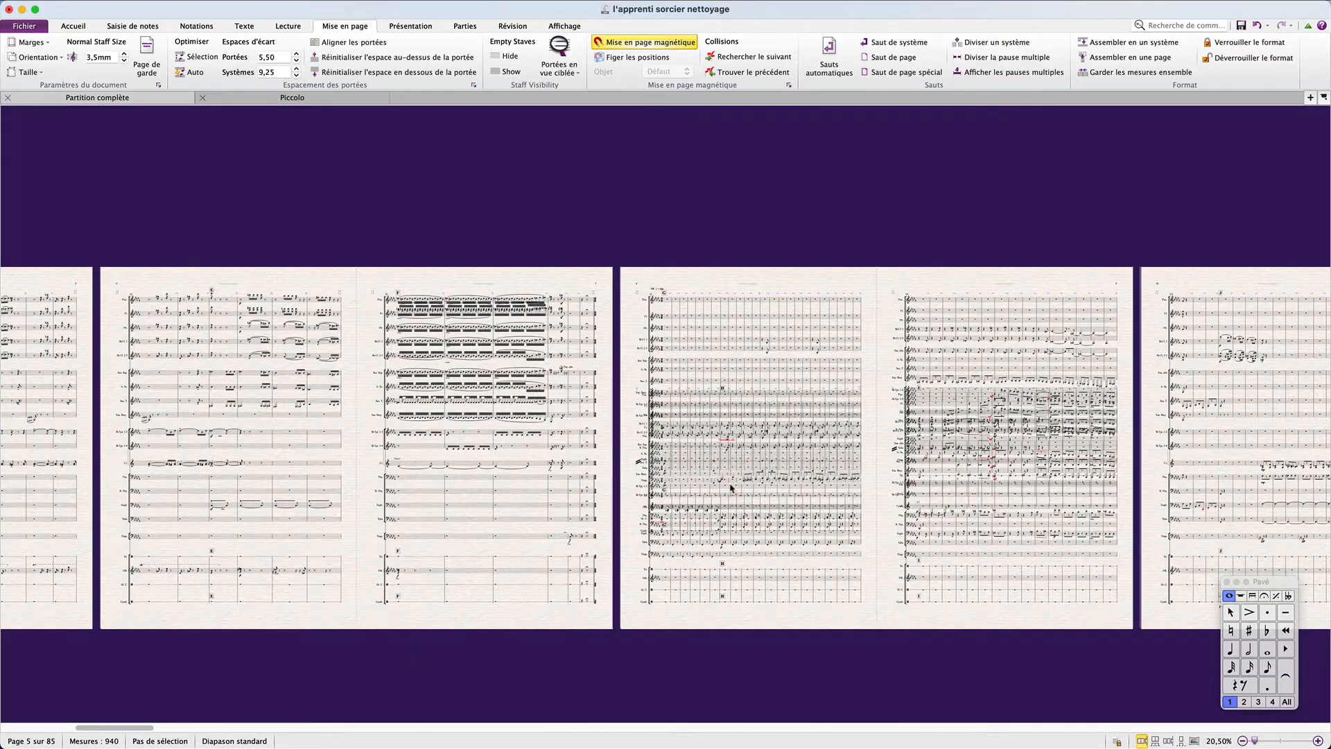
Examine the overlapping systems around rehearsal marks G and H and the layout markers above the Piccolo staff.
scroll(731, 487, up, 5)
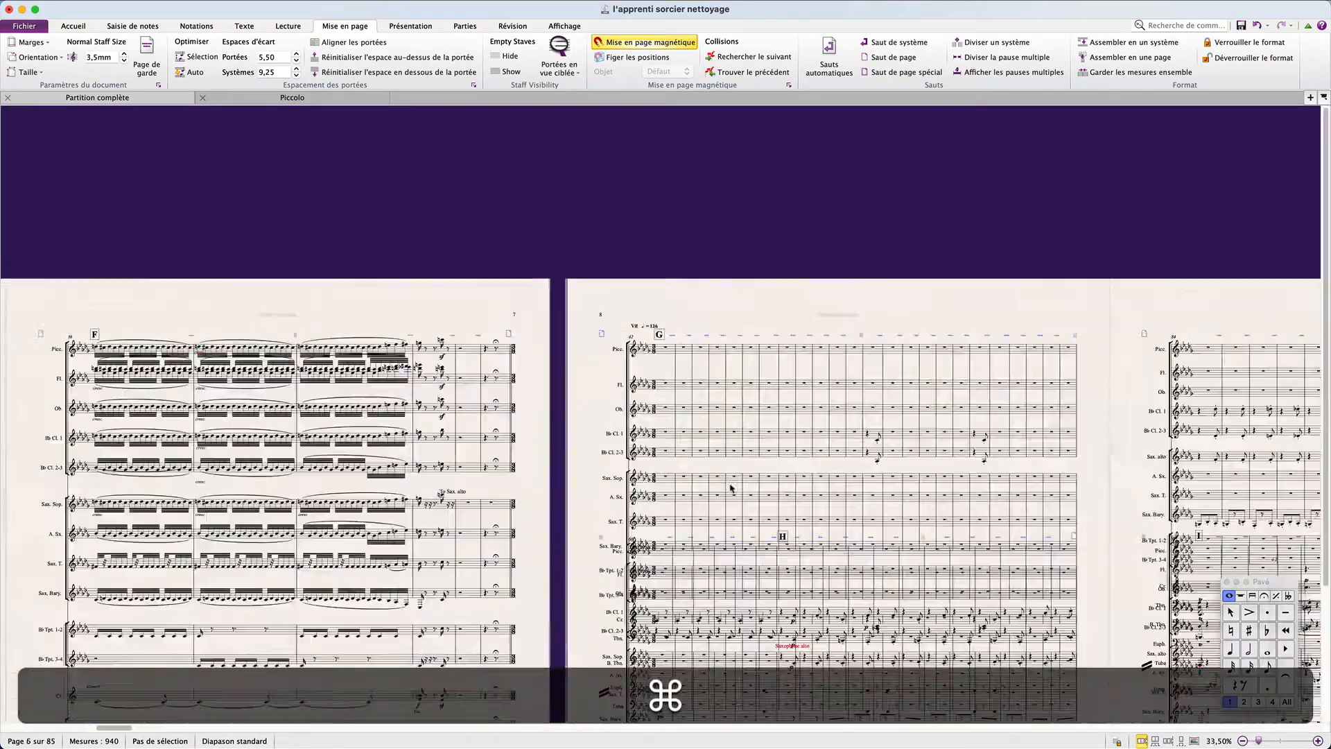
scroll(730, 487, up, 3)
scroll(731, 487, down, 10)
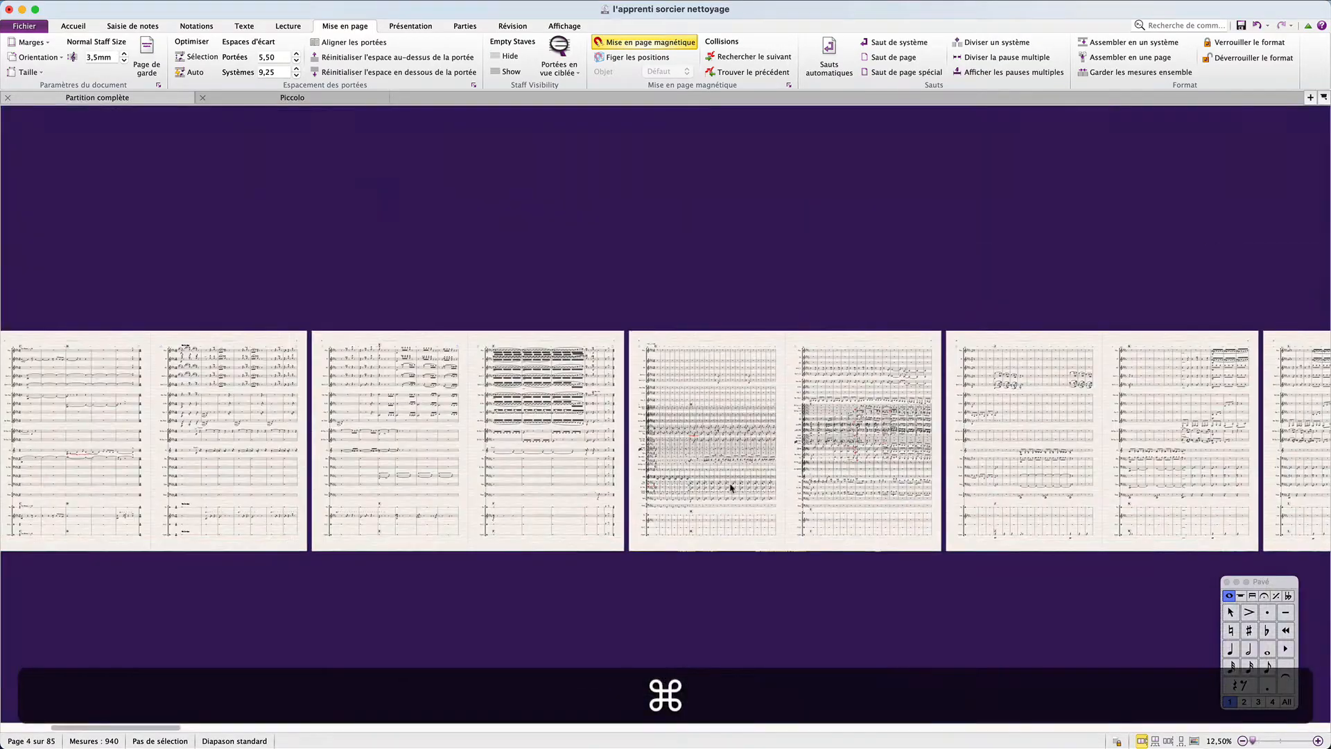
scroll(731, 487, up, 6)
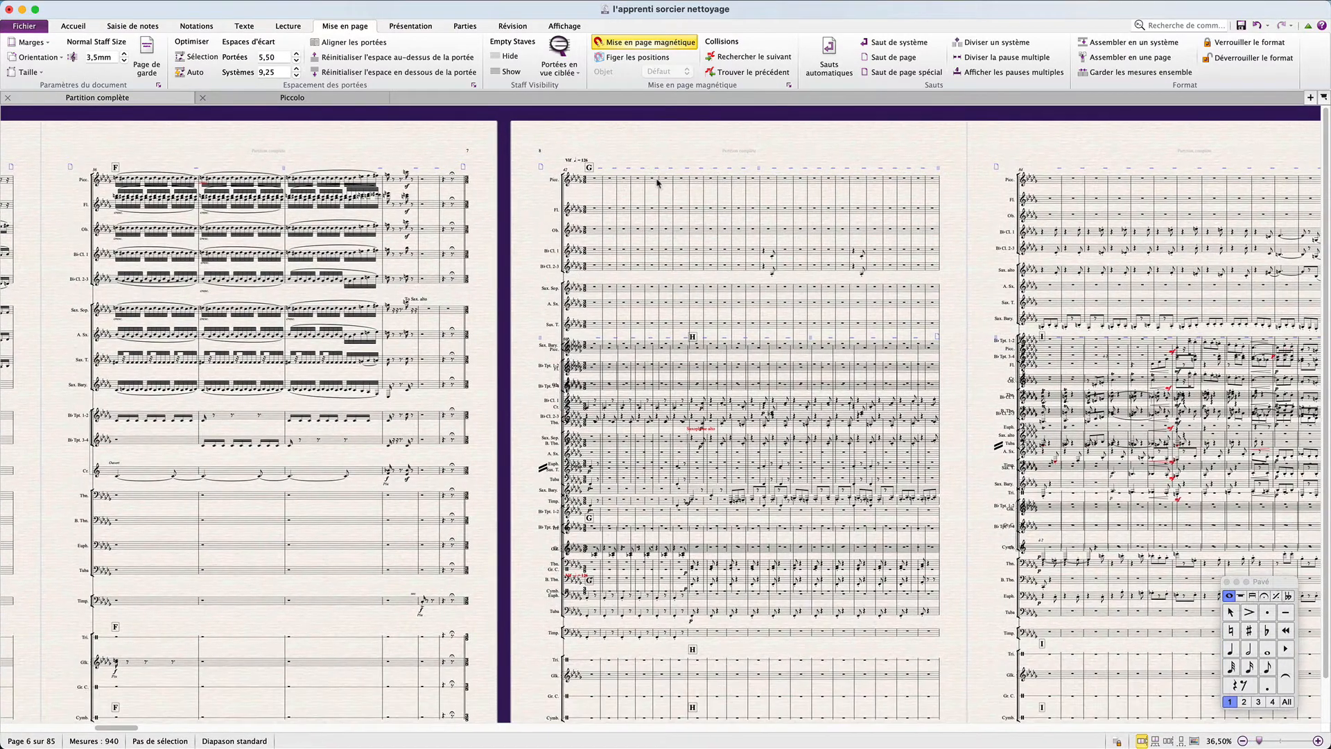
click(662, 179)
scroll(655, 184, up, 8)
scroll(655, 184, up, 4)
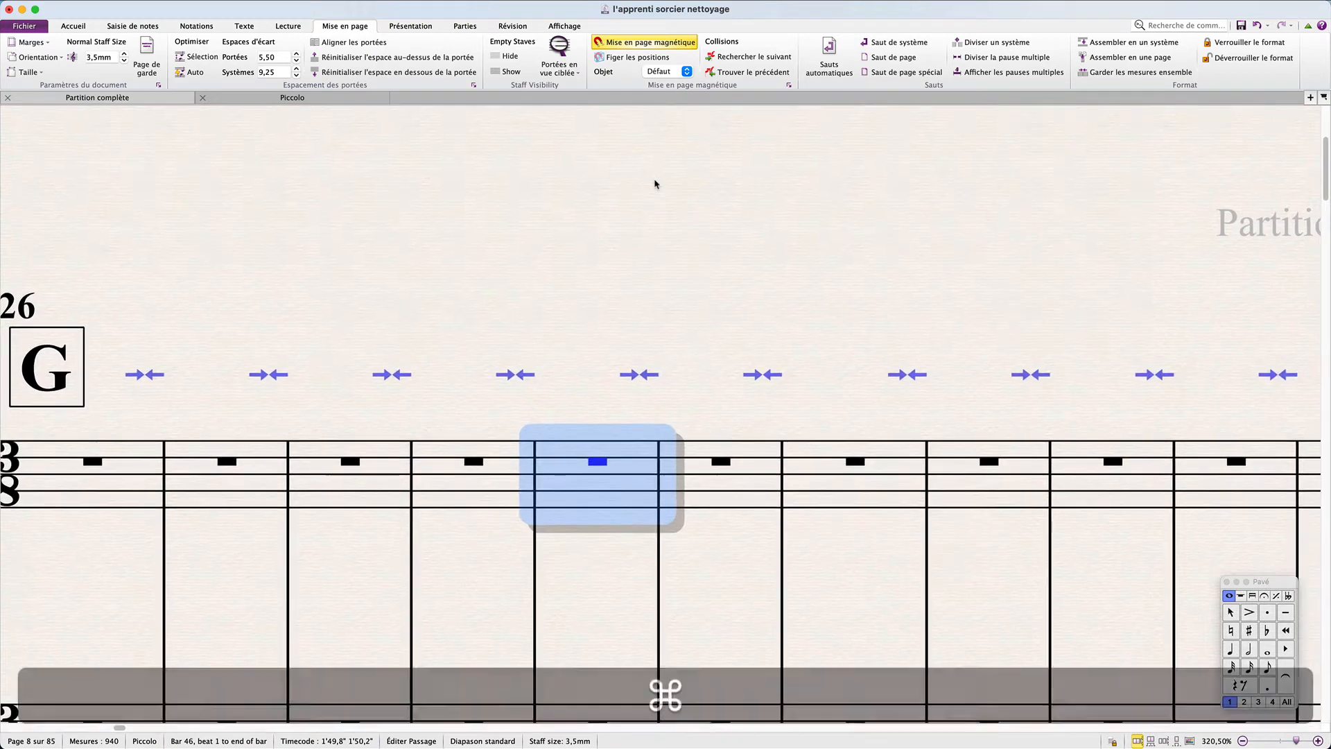
click(572, 183)
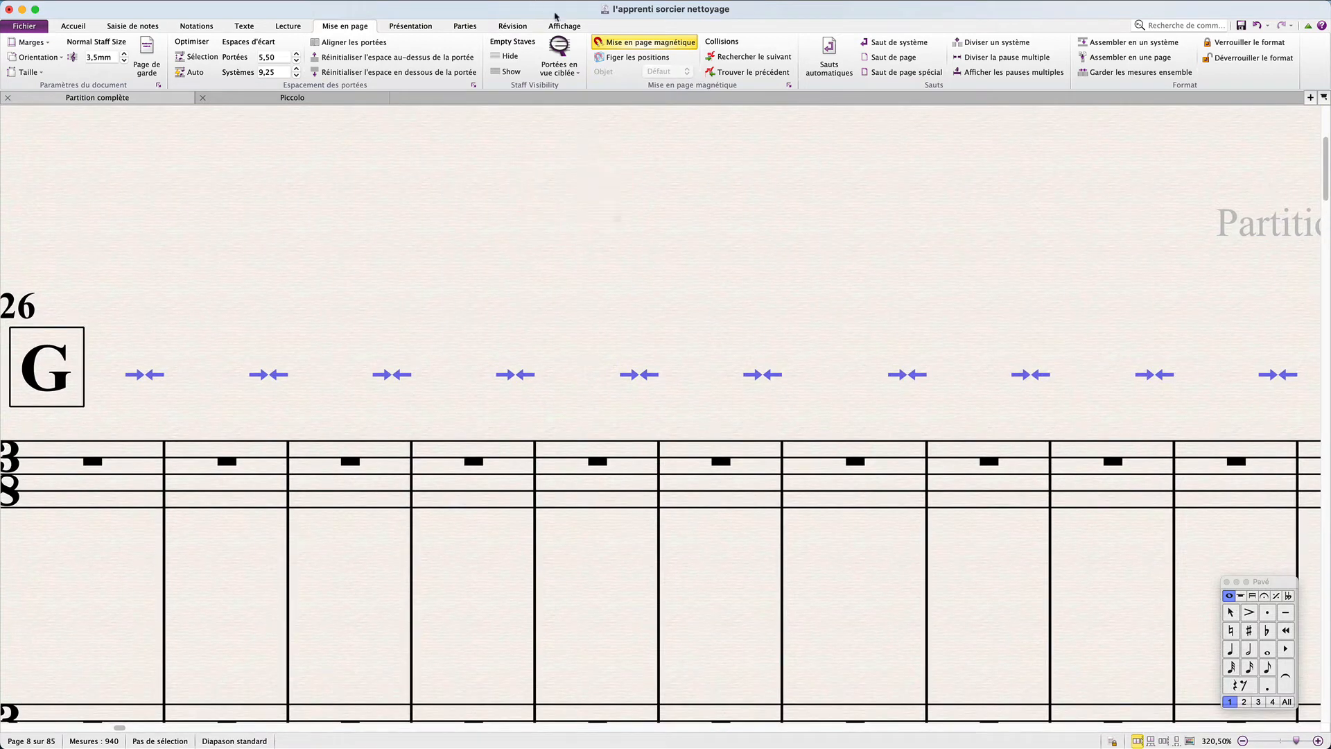
Toggle the display of all invisibles, then of the layout marks, off and back on.
click(572, 26)
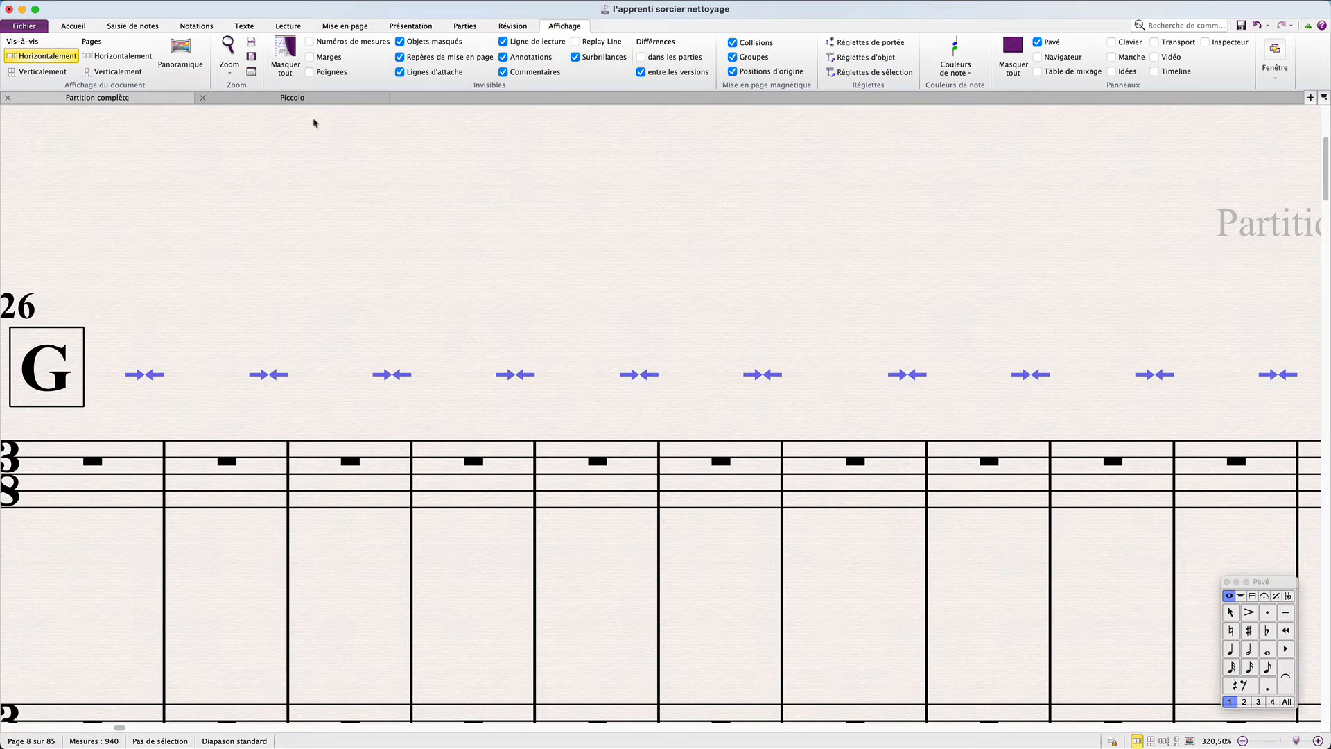
click(285, 56)
click(285, 55)
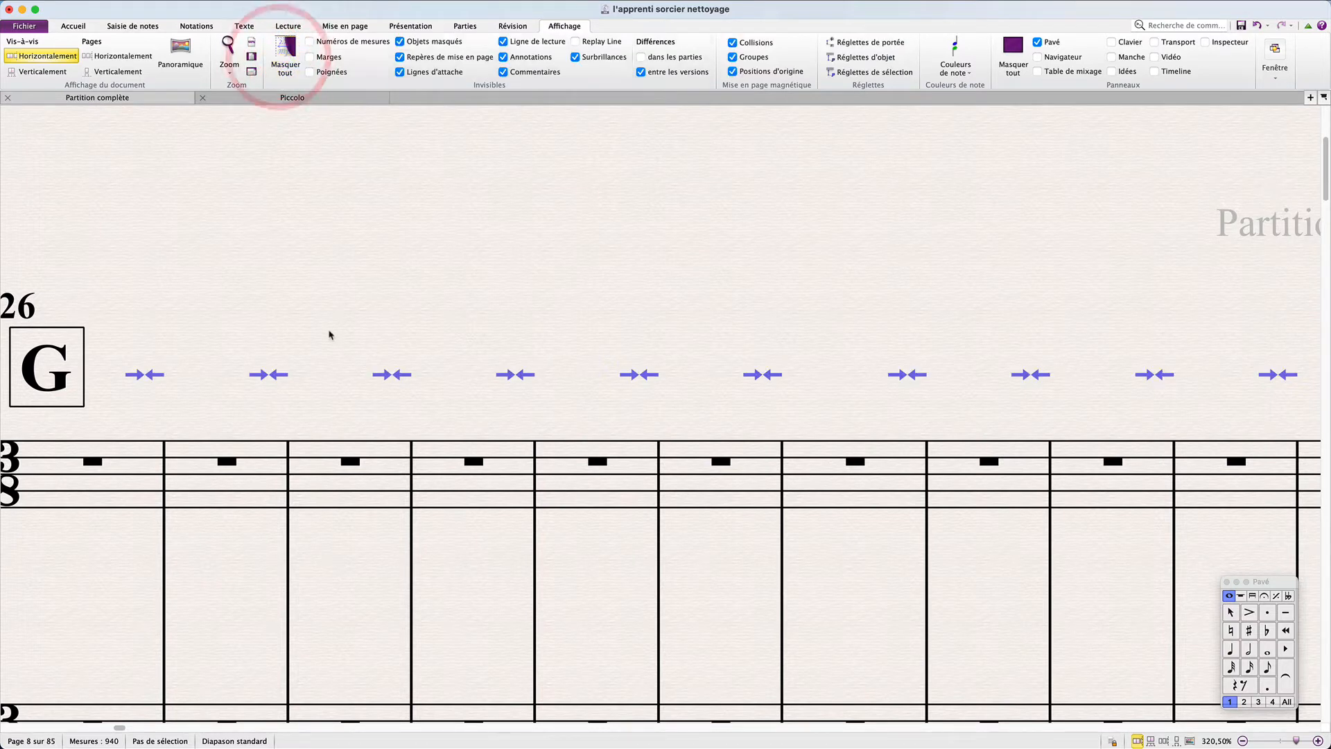
click(401, 57)
click(401, 58)
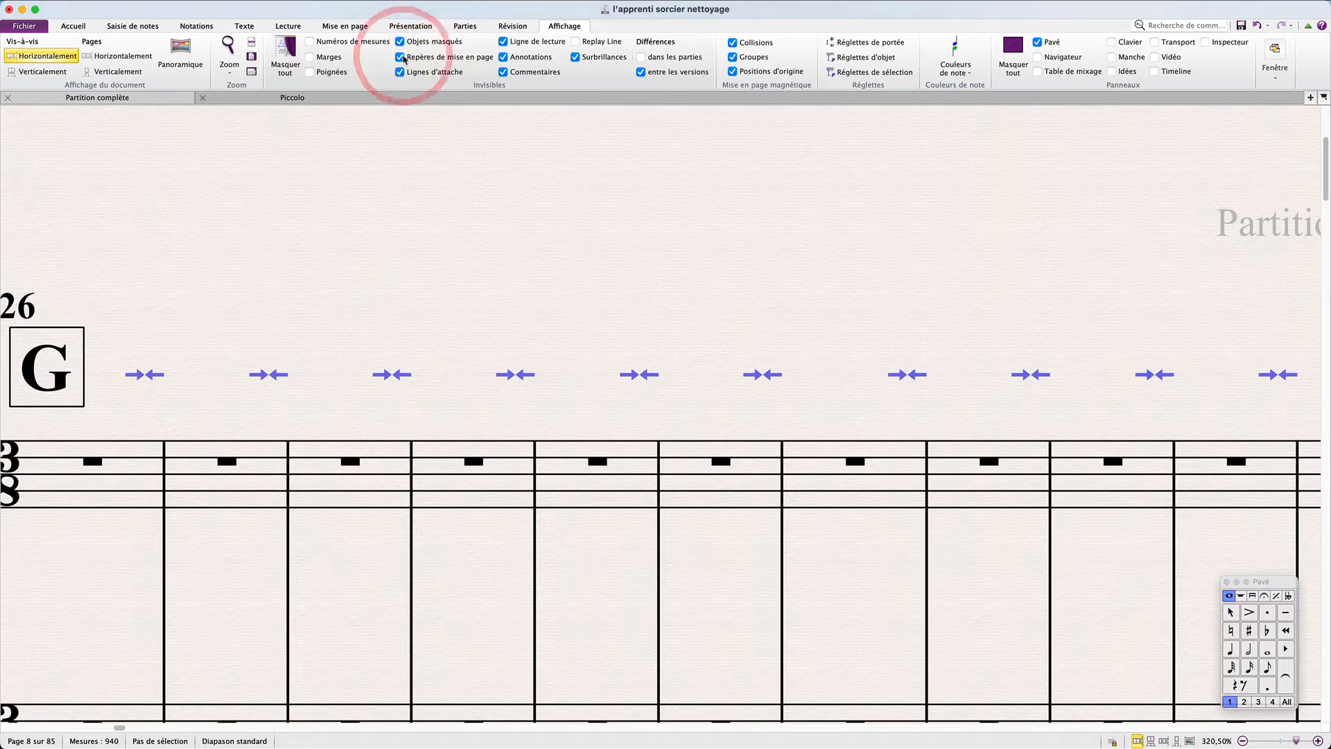
click(401, 58)
click(401, 58)
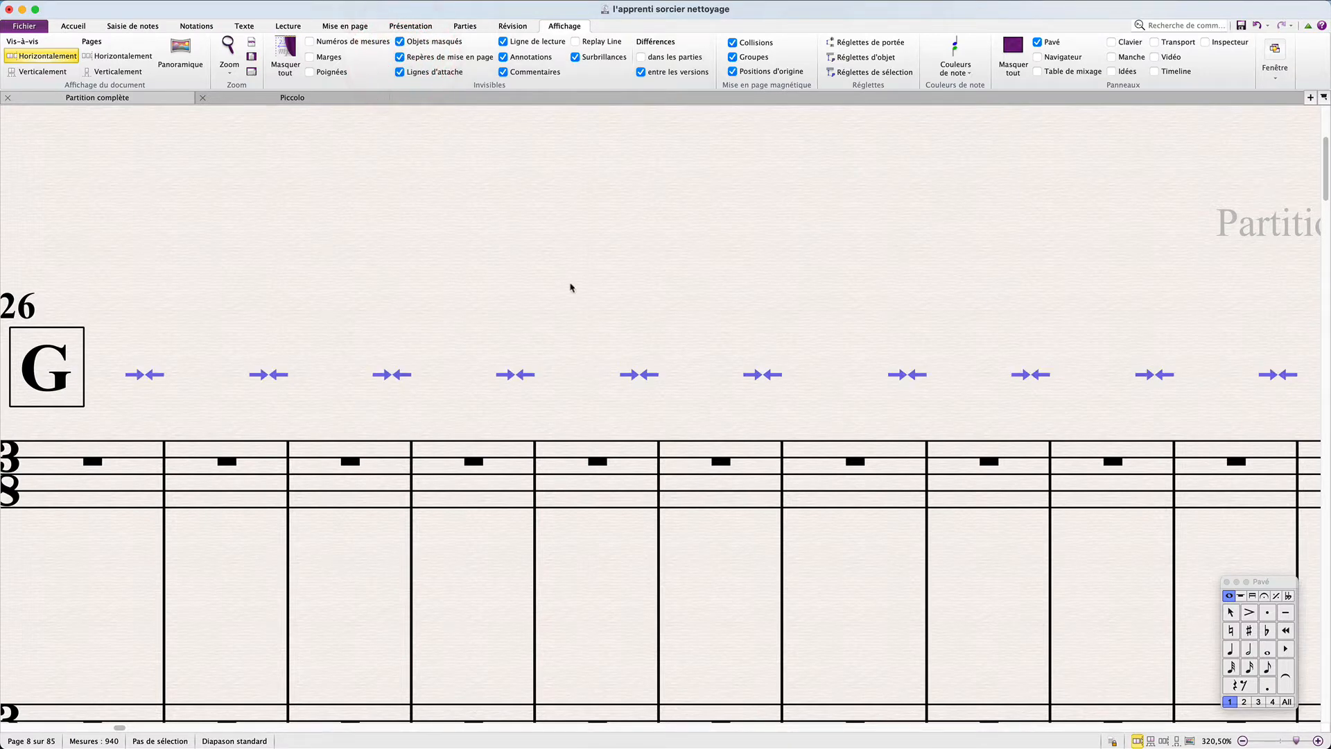
Unlock the format of the entire score.
key(super)
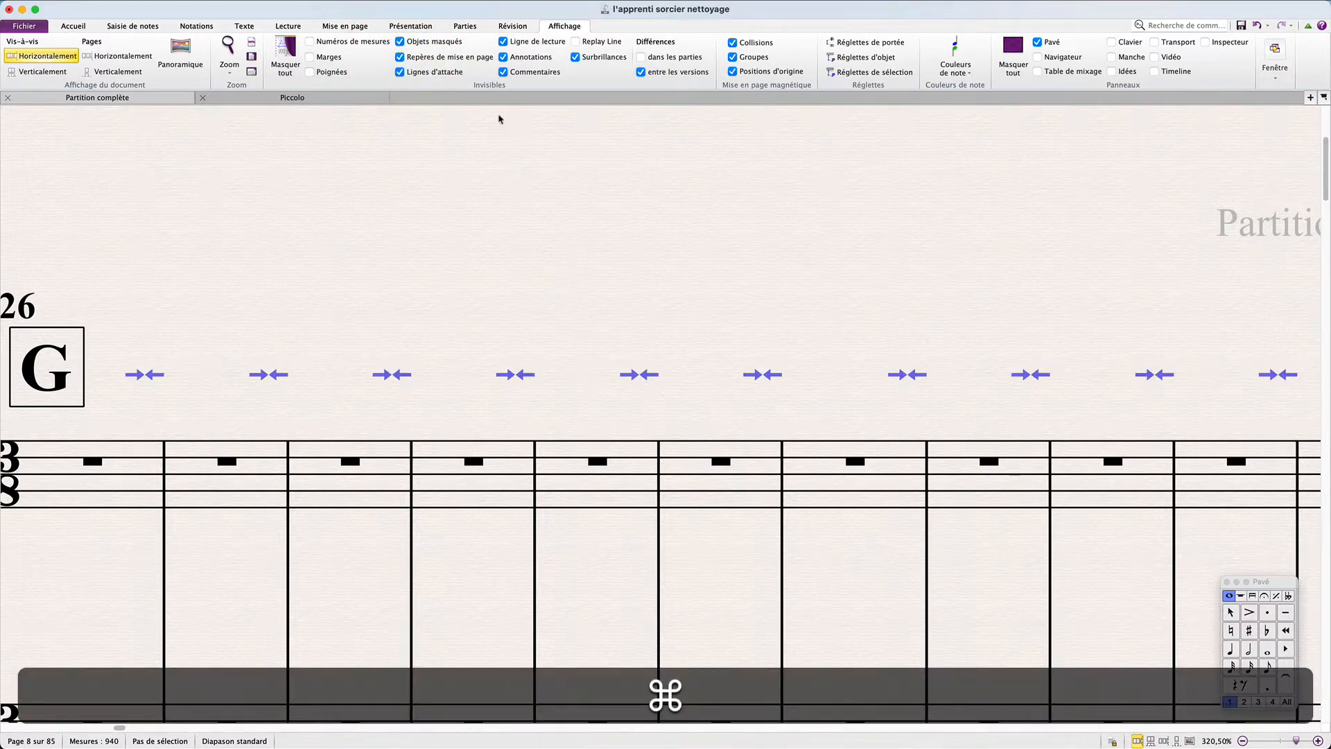
scroll(700, 346, down, 6)
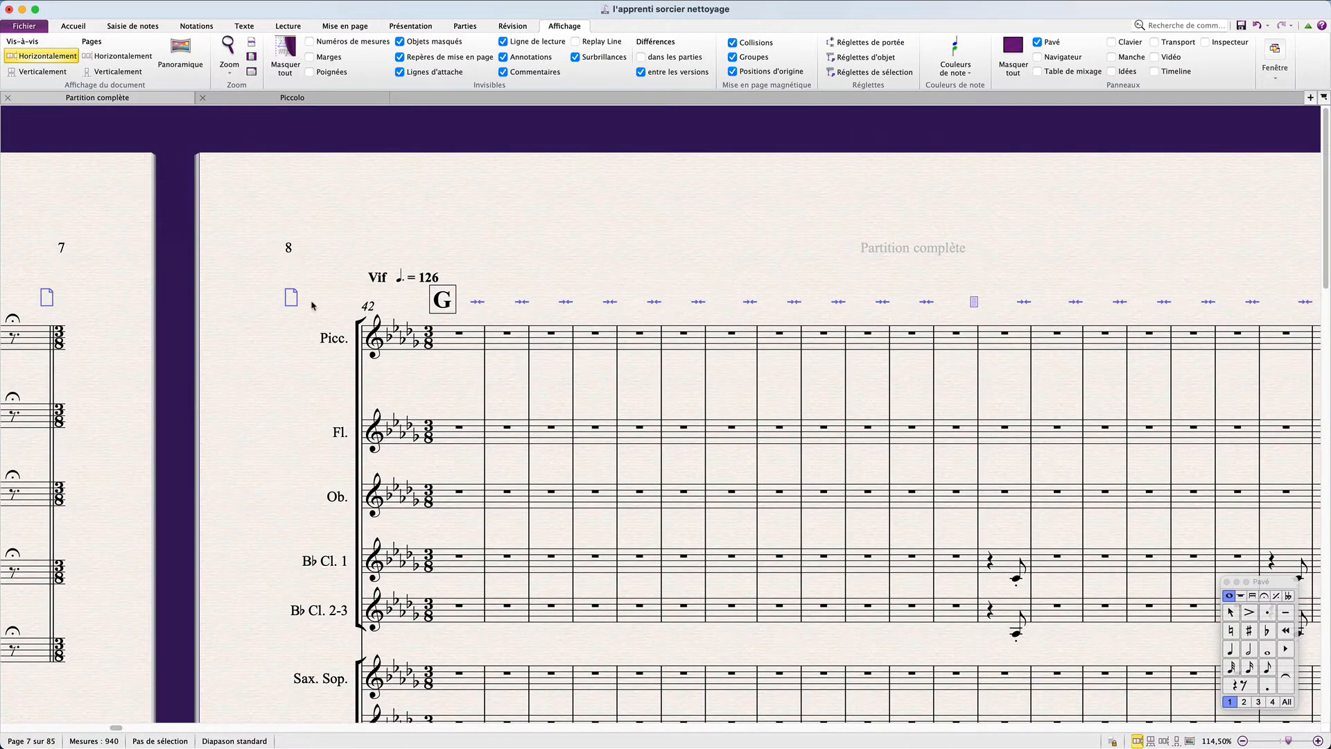
scroll(312, 305, left, 5)
key(super+a)
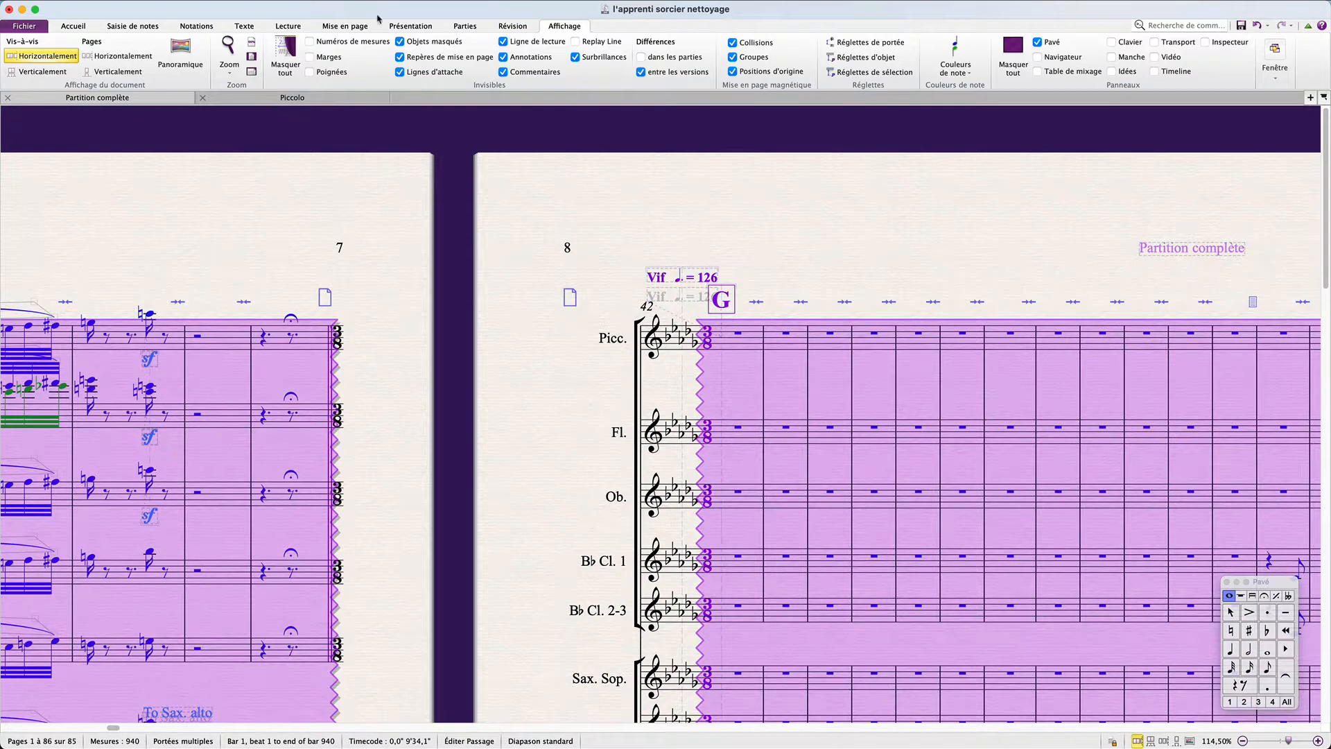
click(350, 26)
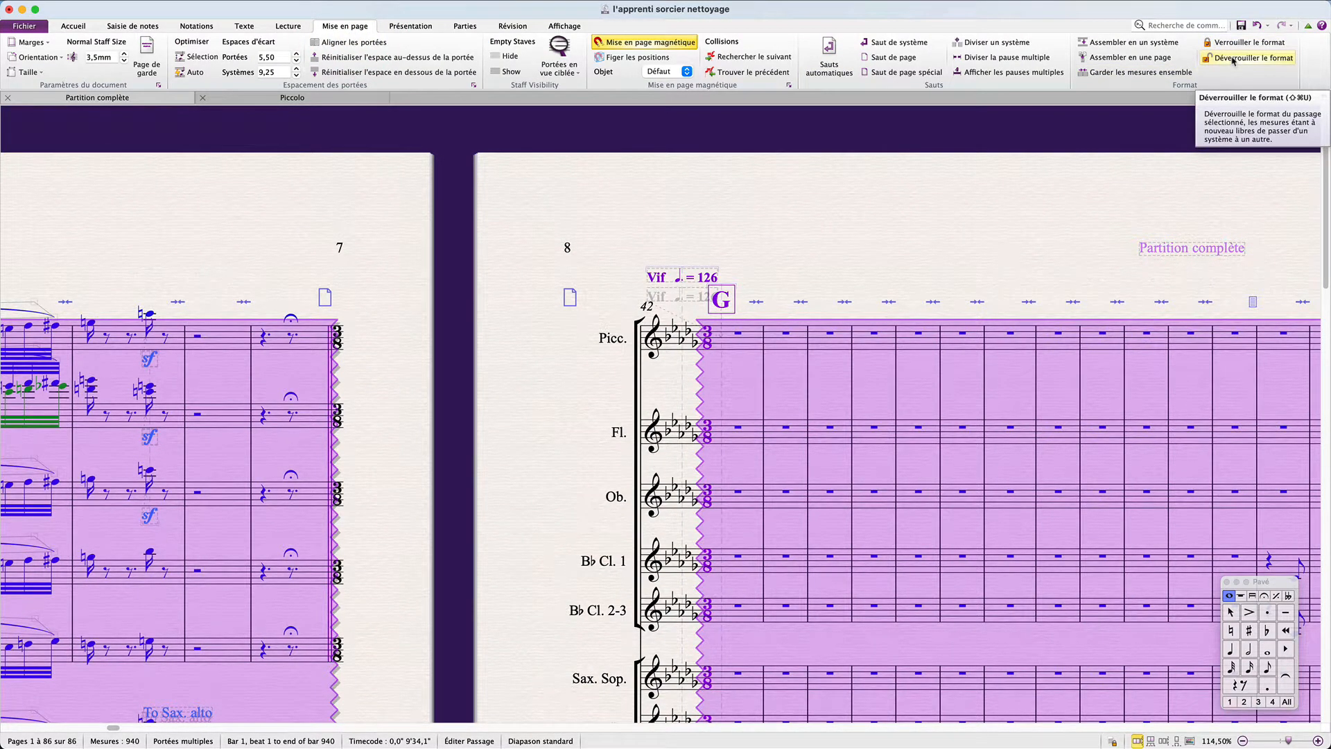
click(1233, 61)
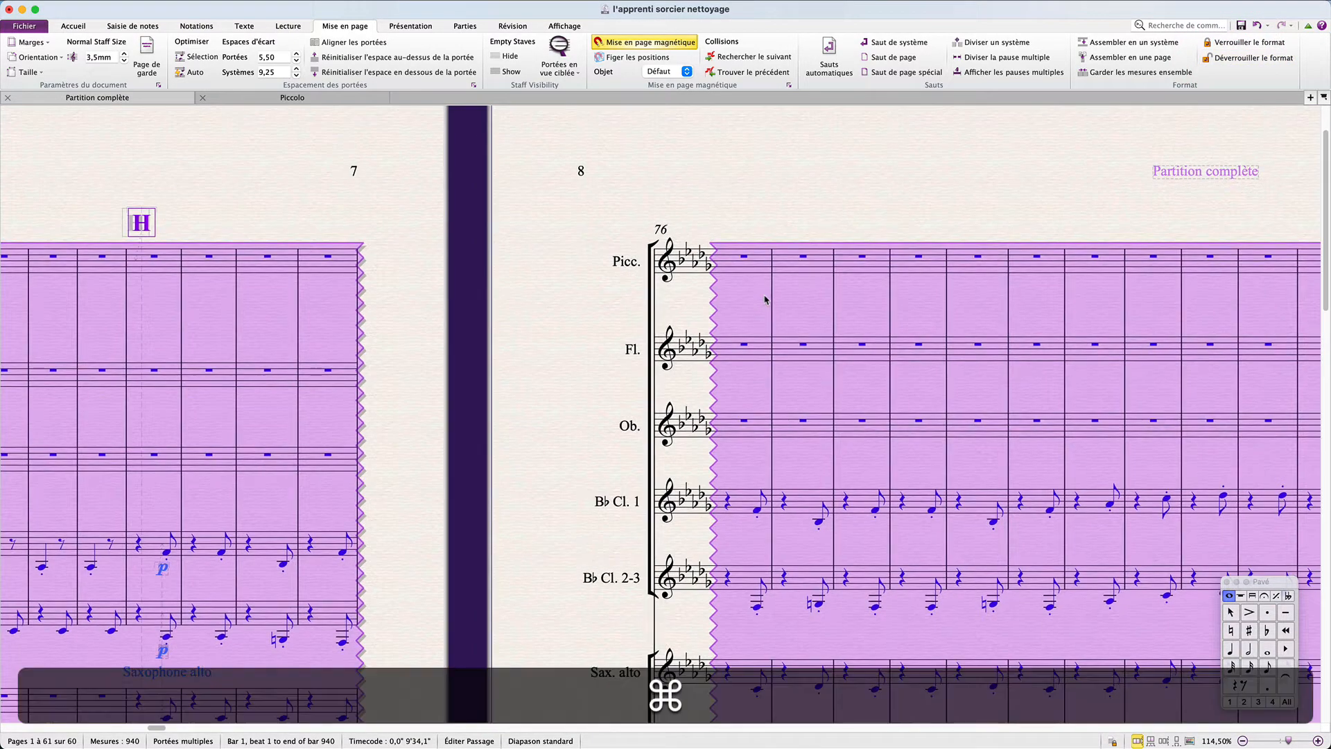
Reset the space below the staves across the whole score and turn on automatic staff spacing optimisation.
scroll(765, 299, down, 6)
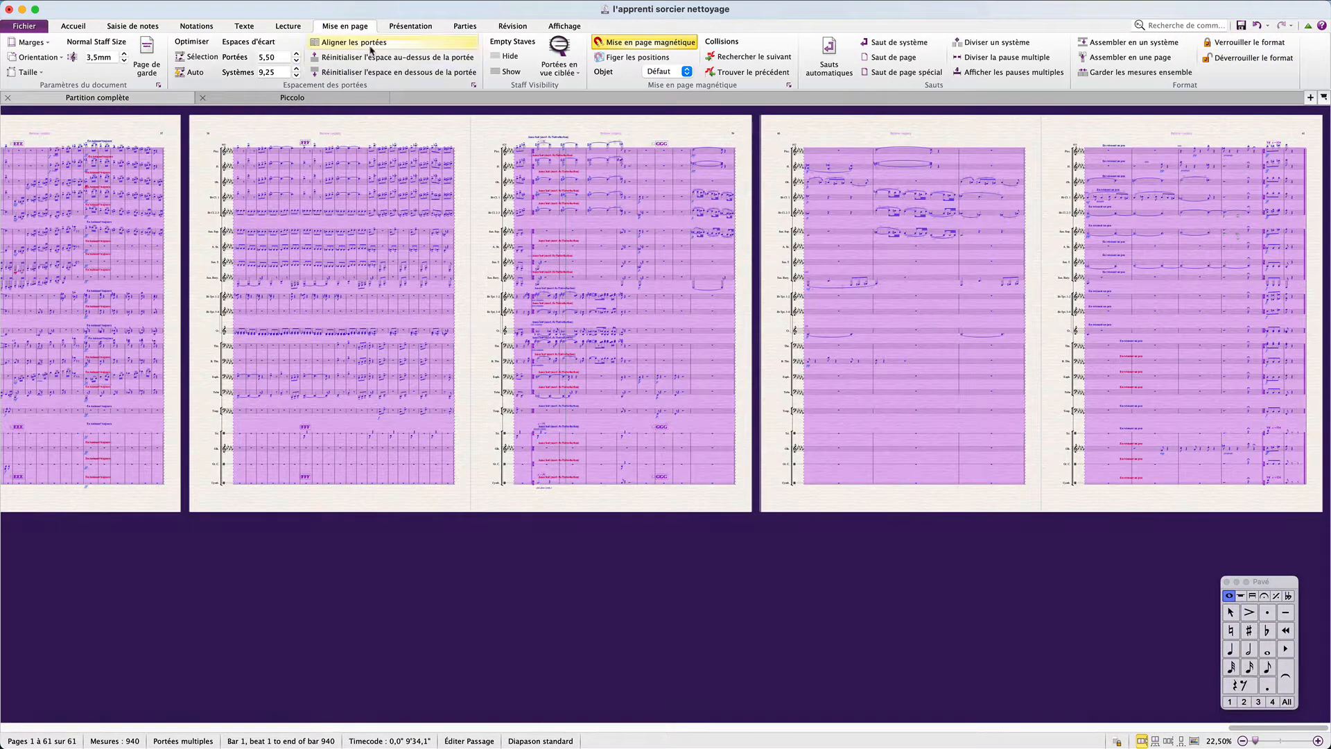
click(370, 72)
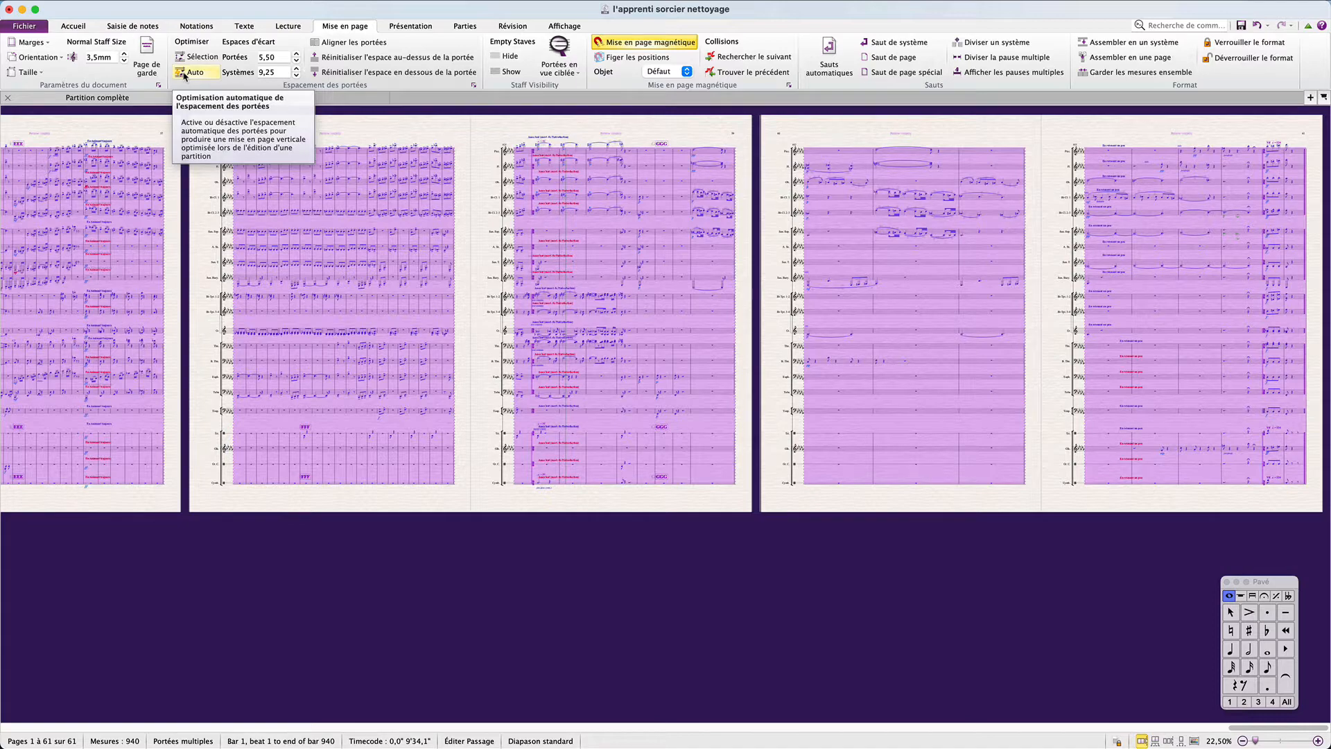
click(183, 72)
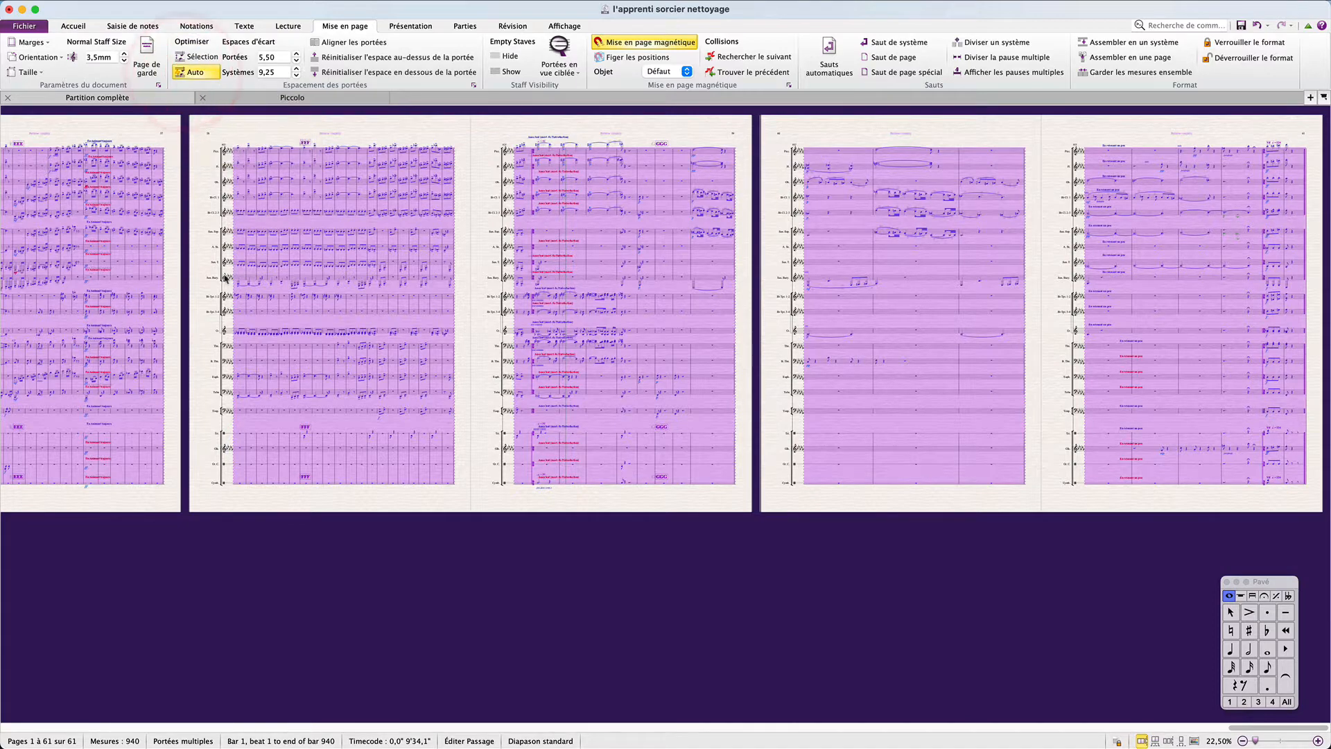
click(199, 169)
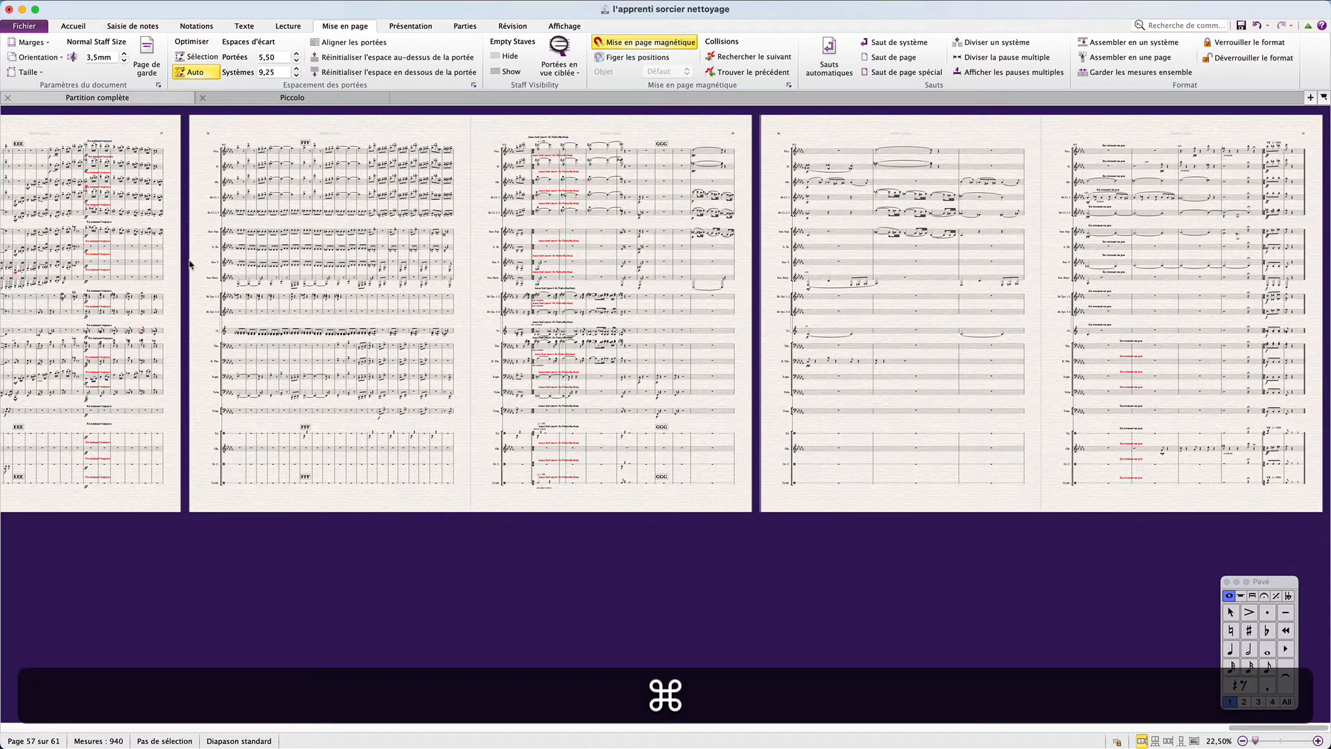
Switch the full score from concert pitch to transposed pitch.
scroll(192, 263, up, 1)
scroll(190, 263, left, 10)
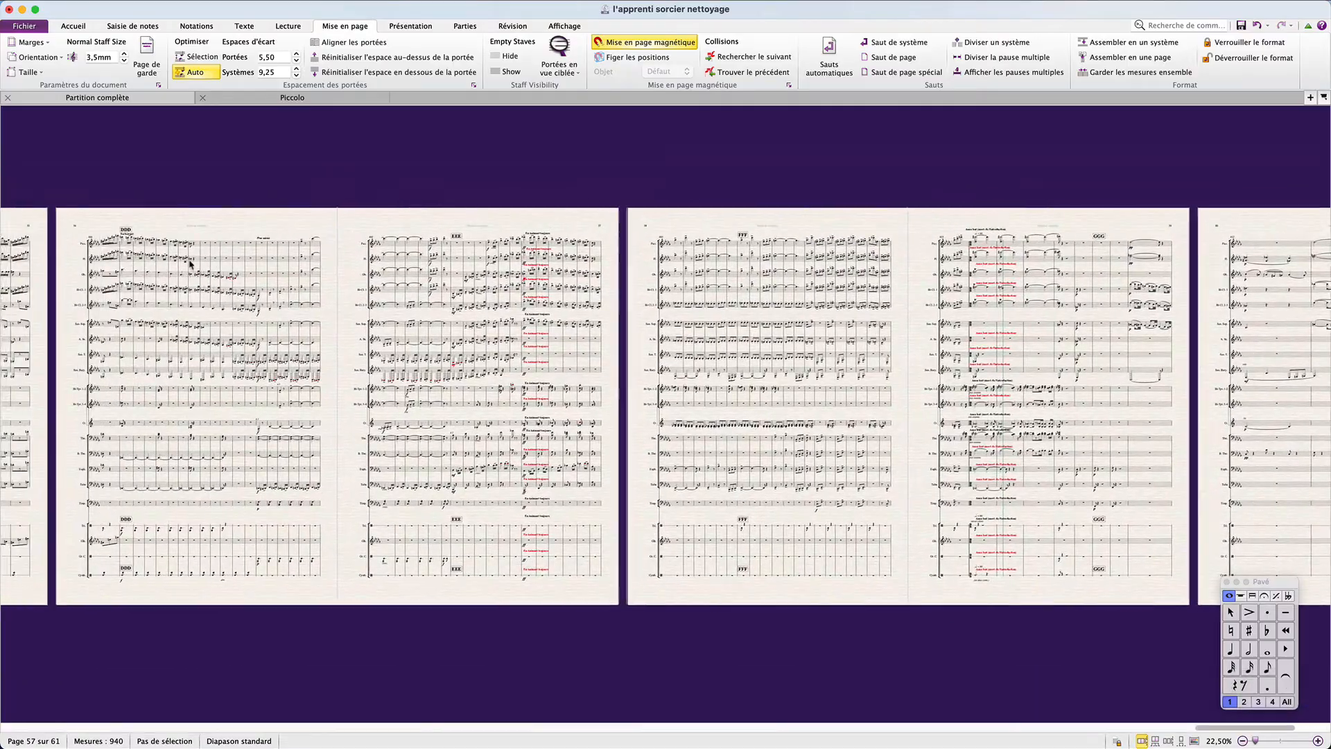
scroll(190, 264, left, 15)
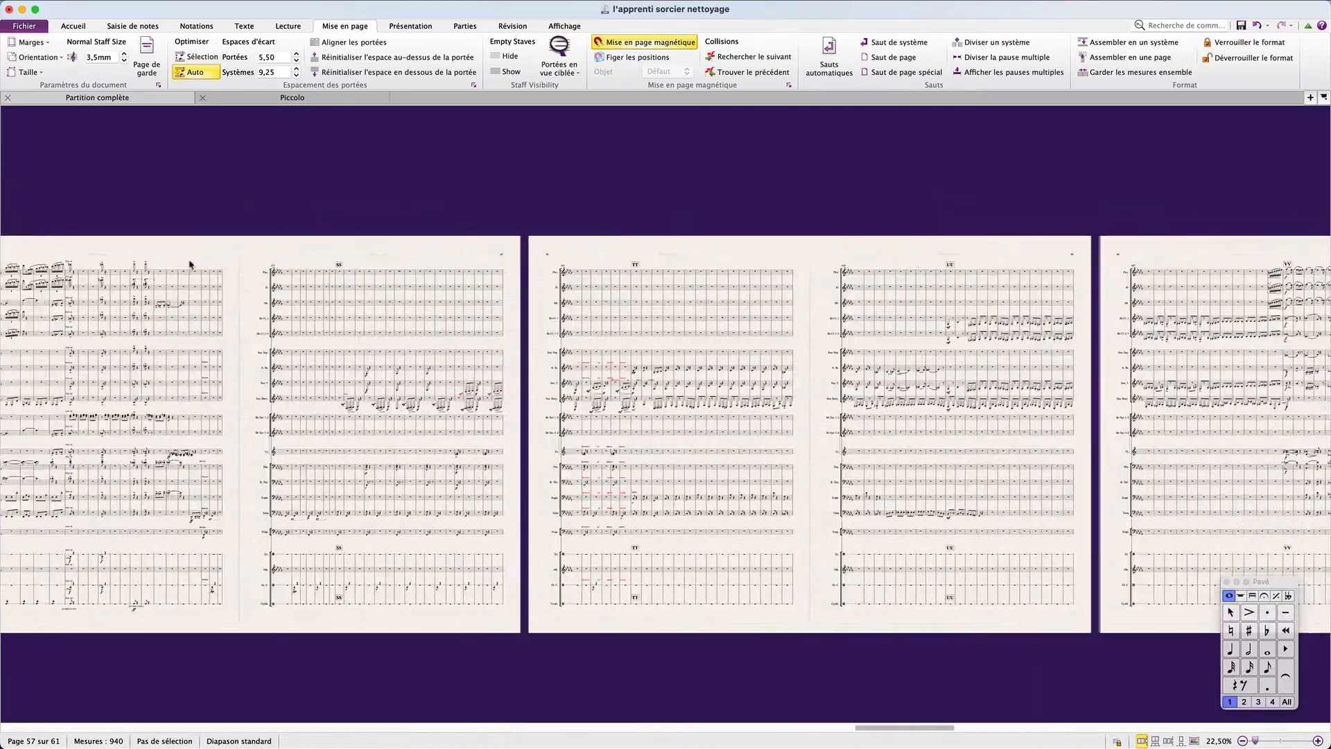
scroll(190, 263, up, 5)
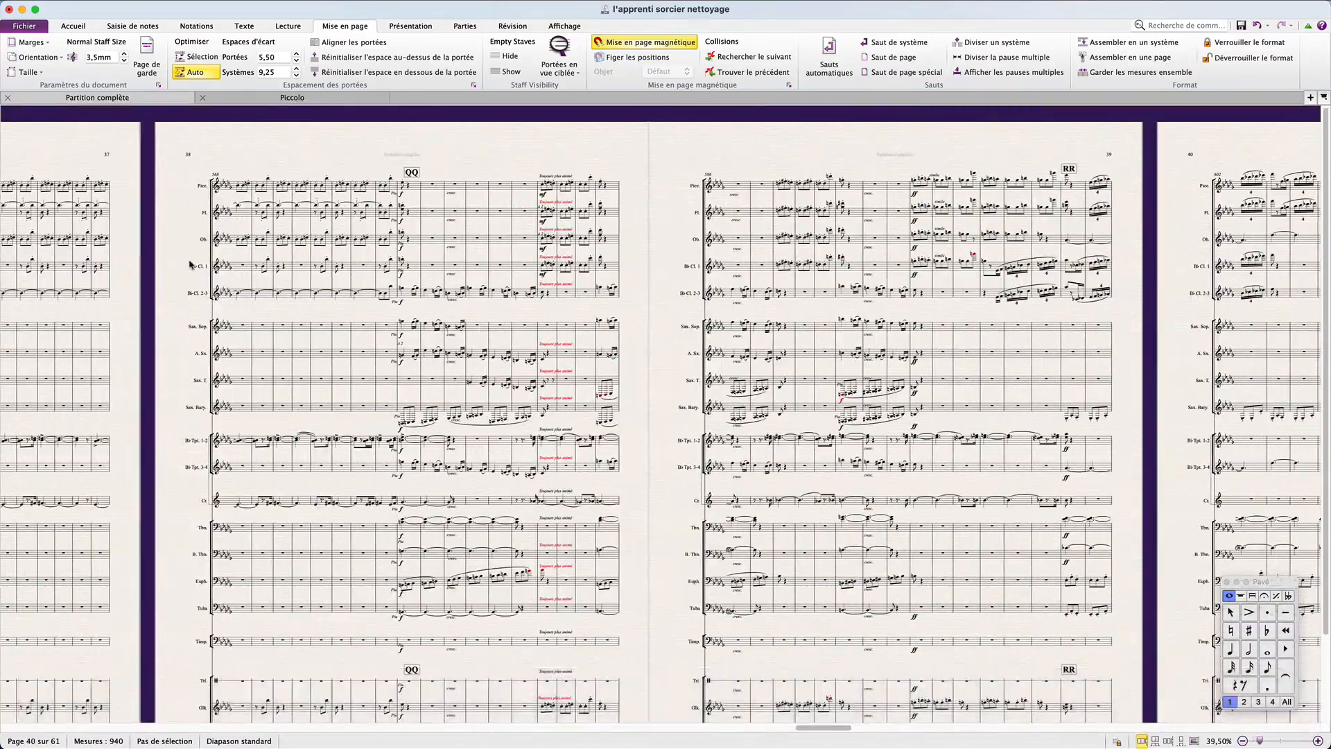
scroll(166, 263, left, 10)
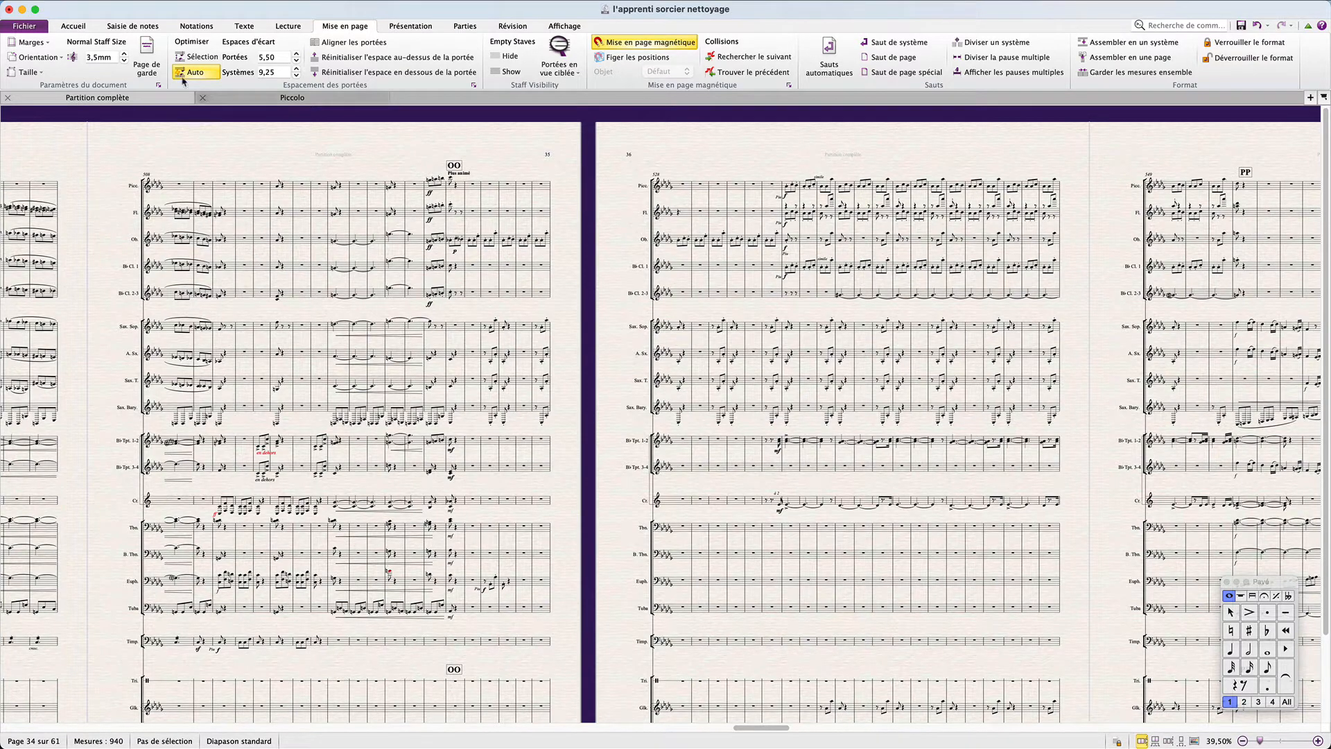
click(73, 26)
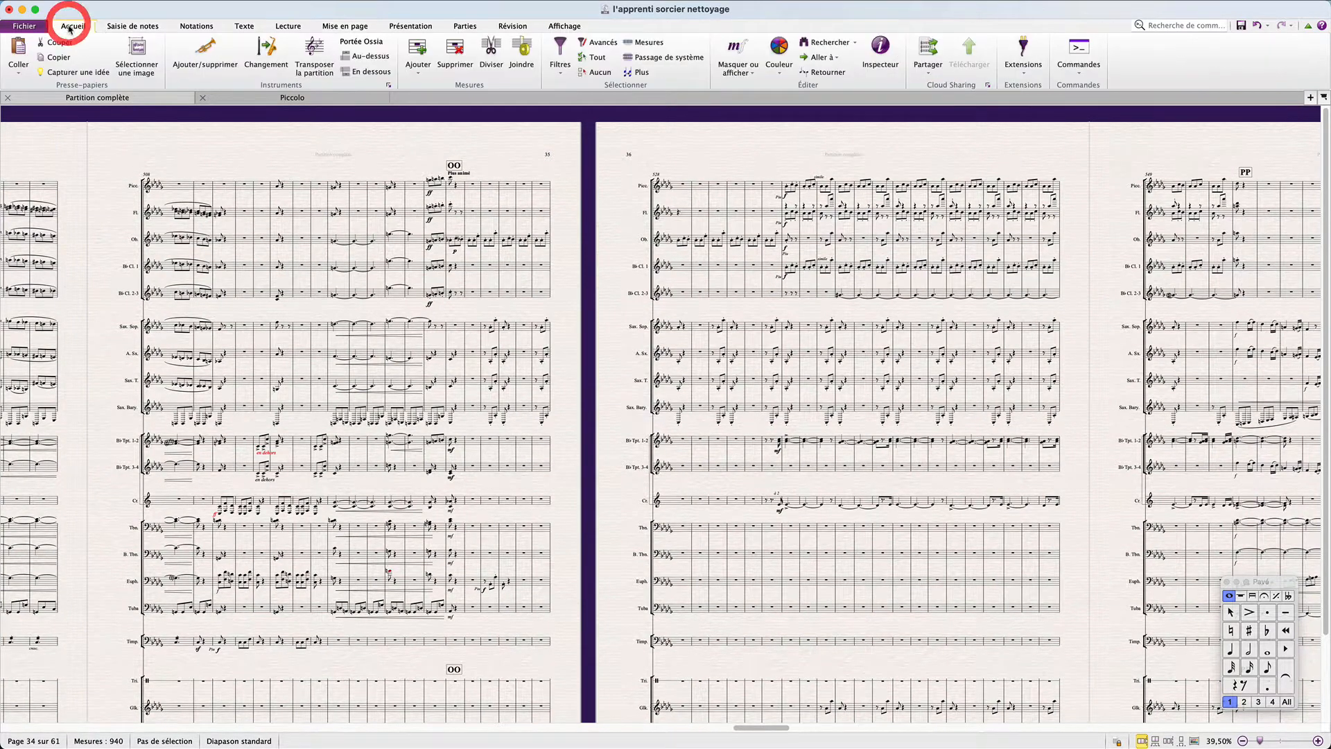
click(315, 56)
Place a Fa mineur key signature at the beginning of the score, in bar 1.
scroll(198, 356, left, 20)
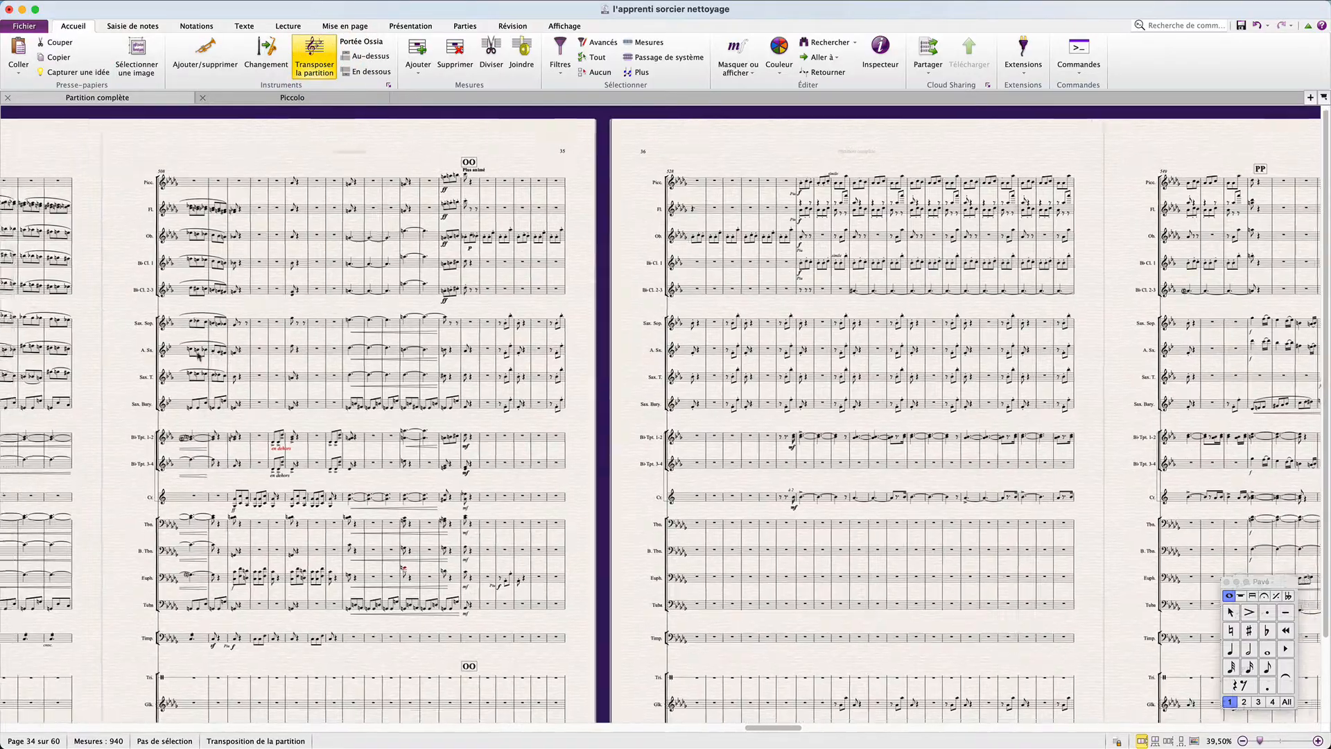
scroll(232, 356, left, 20)
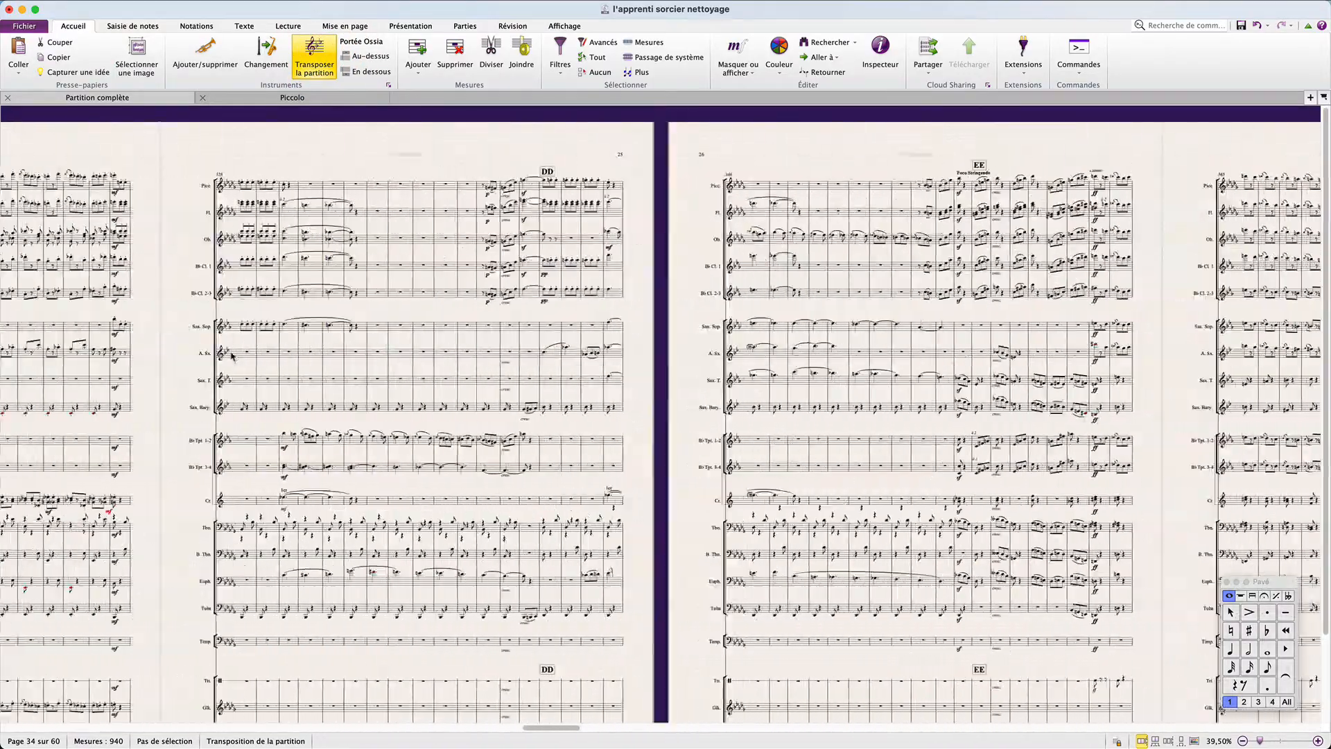
scroll(233, 355, left, 15)
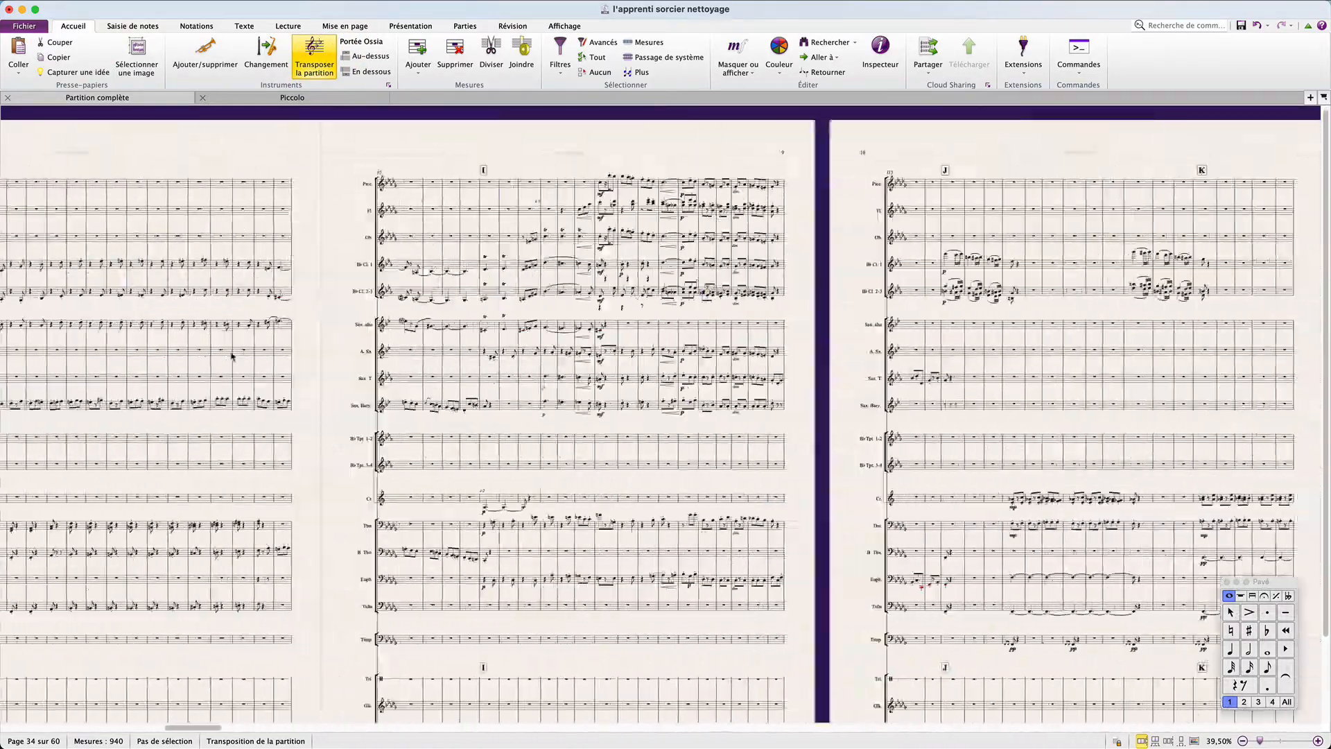
scroll(255, 357, left, 12)
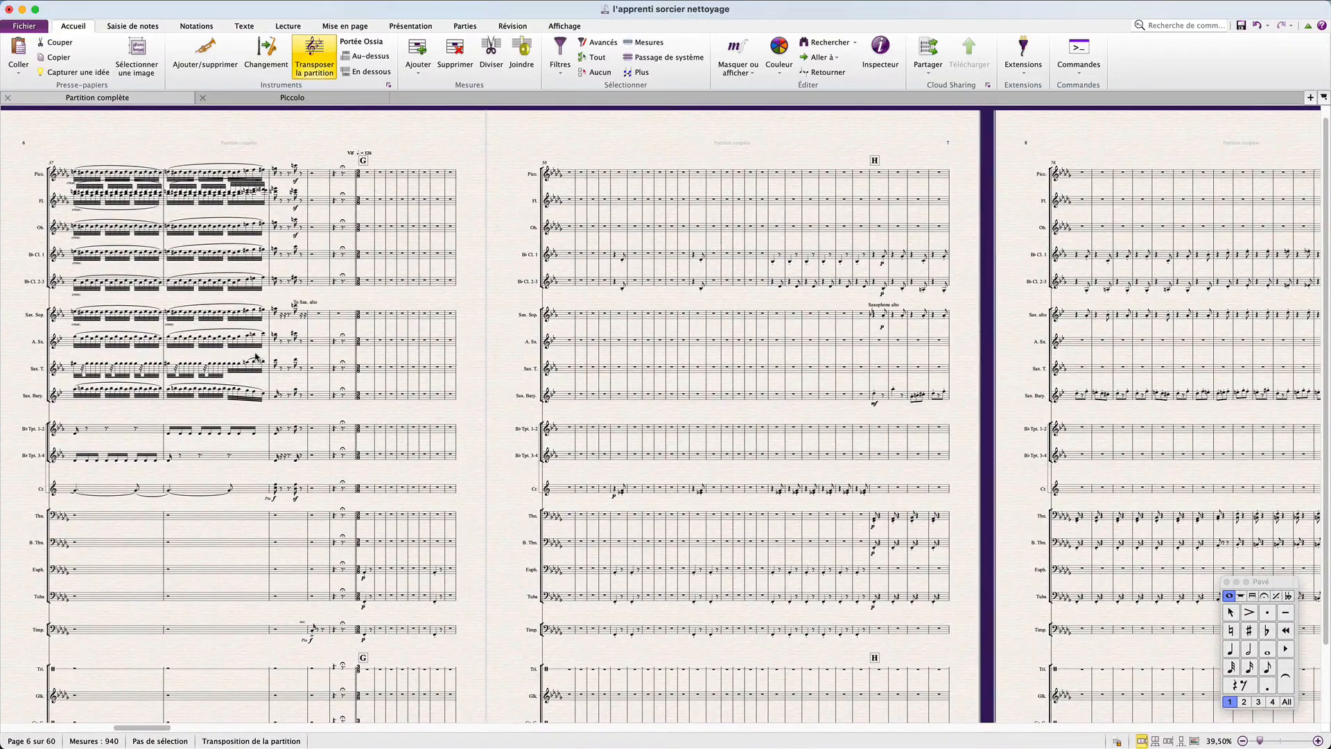
key(super+Home)
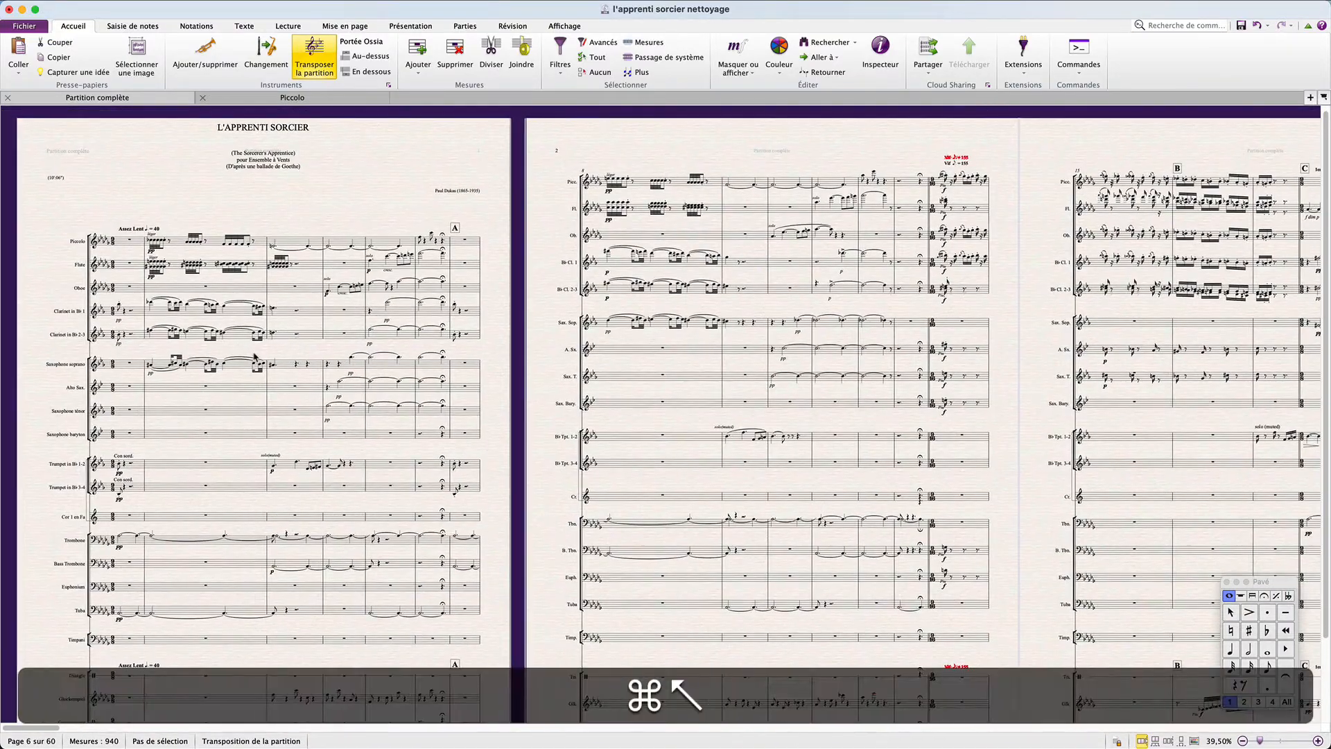
click(132, 248)
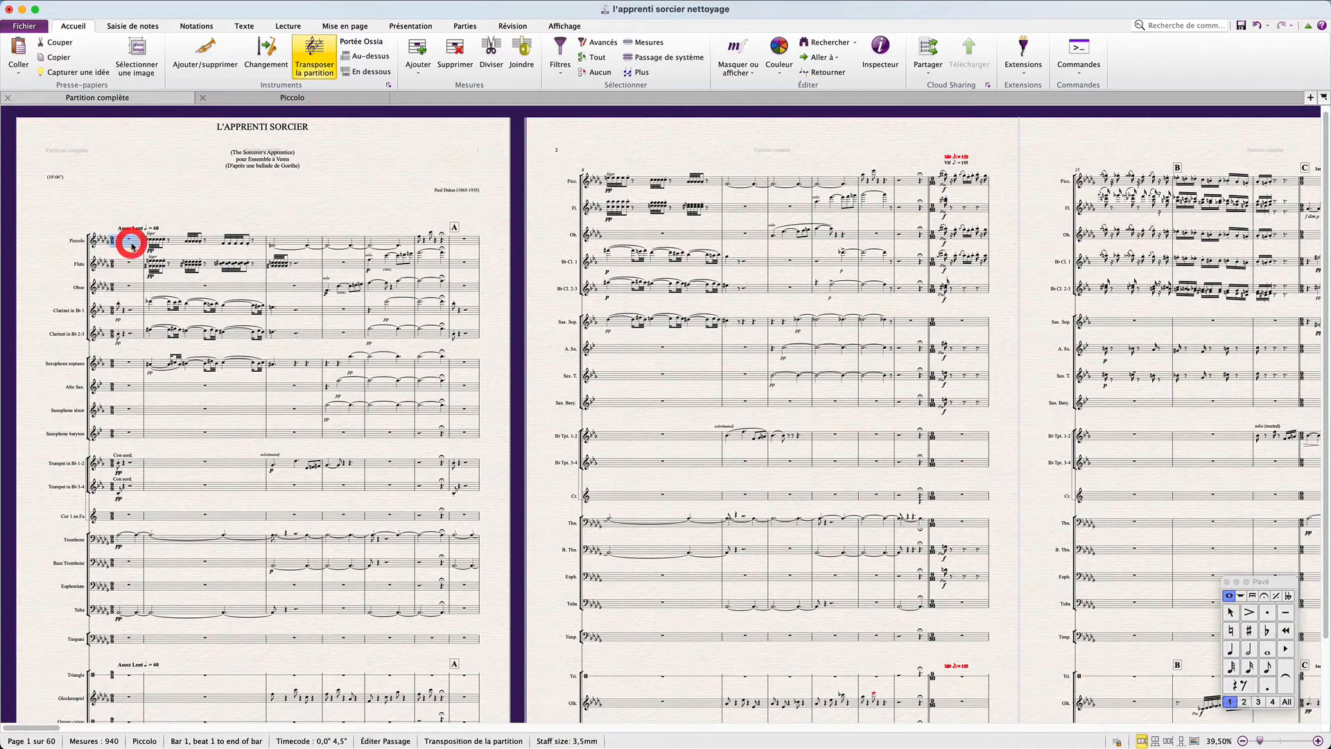
scroll(135, 246, up, 6)
click(159, 236)
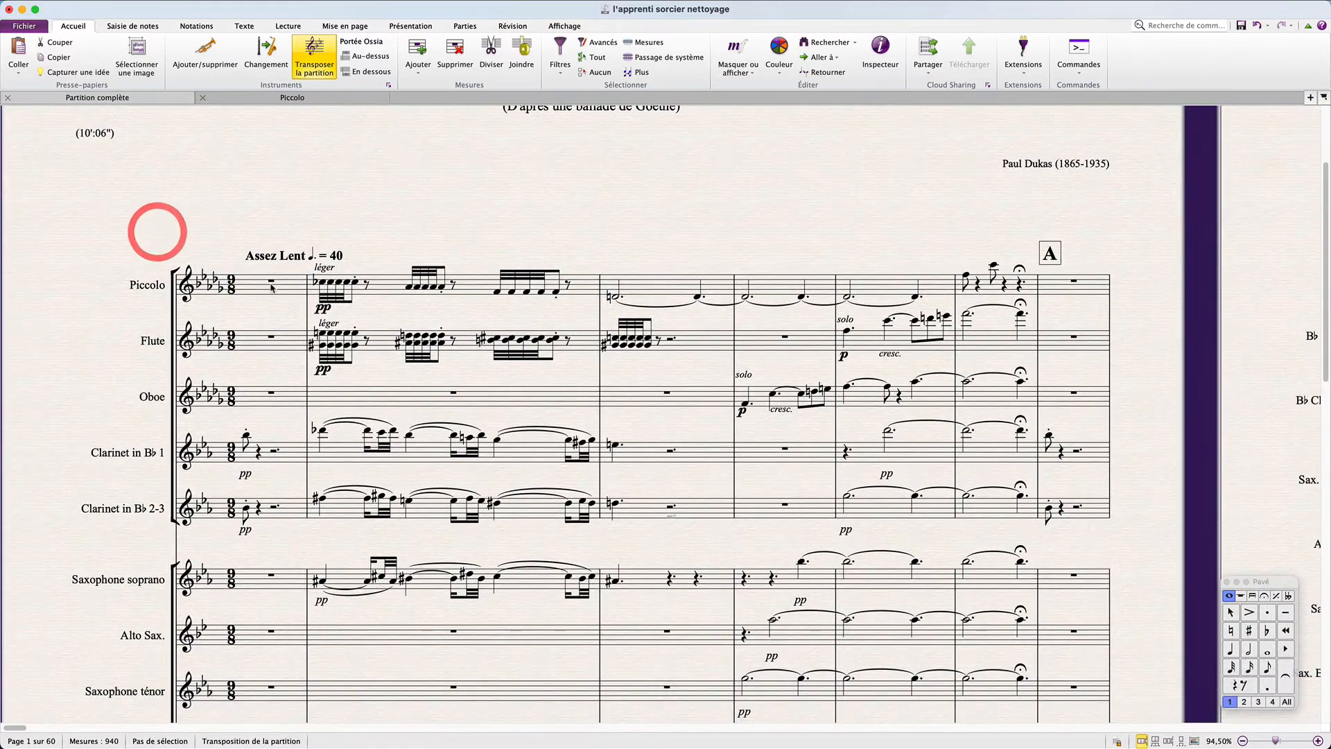
click(255, 306)
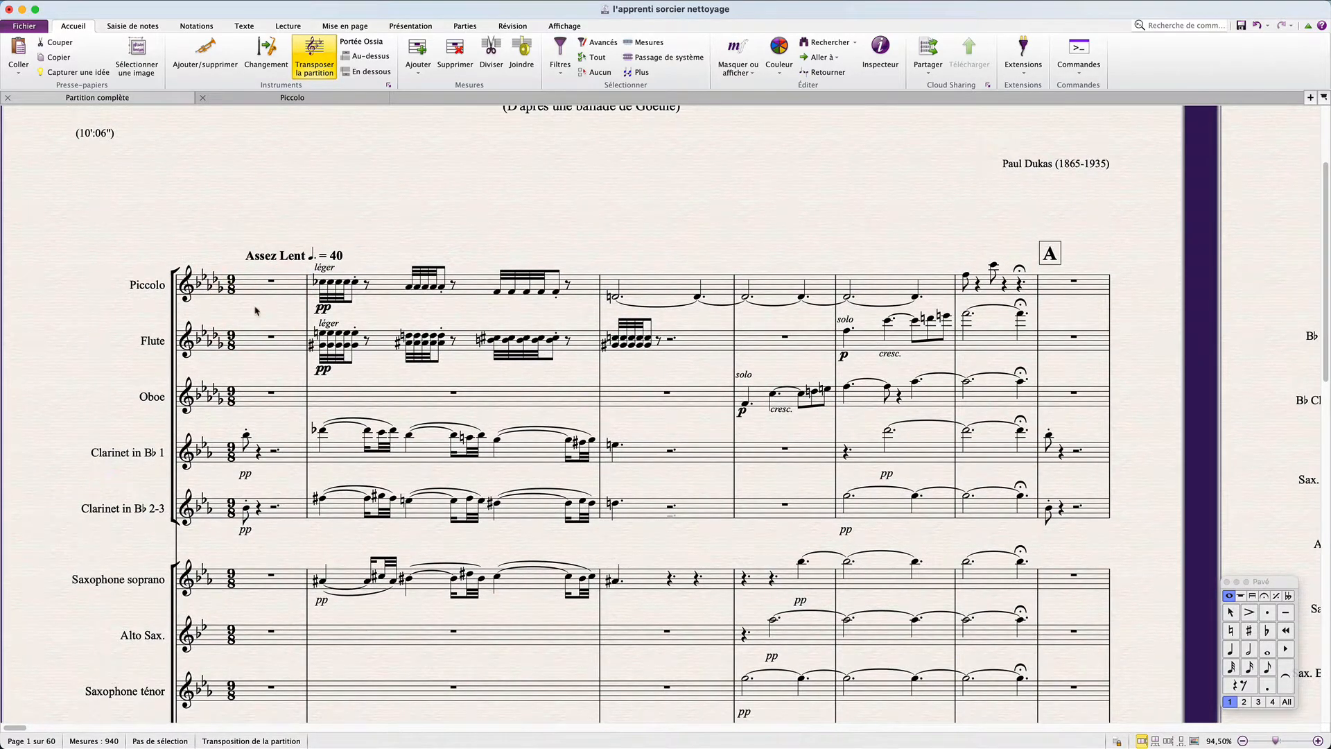
key(k)
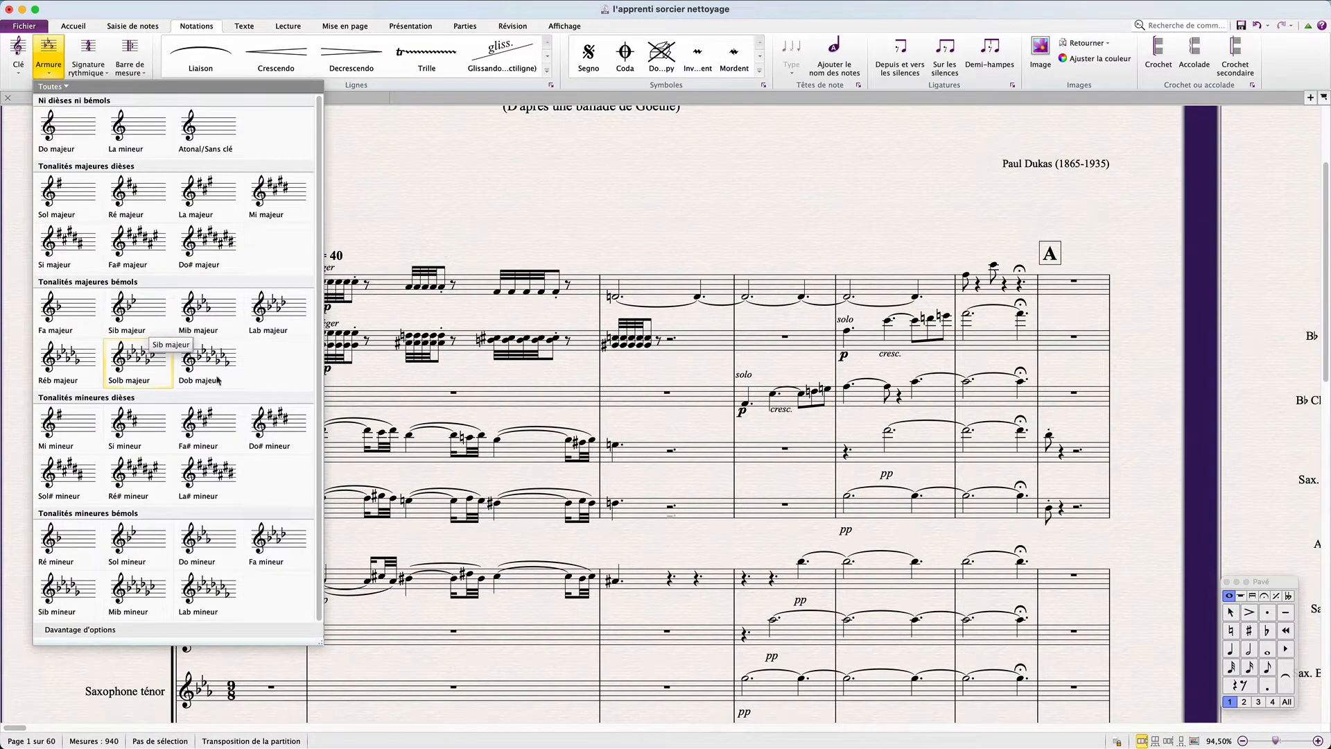
click(273, 524)
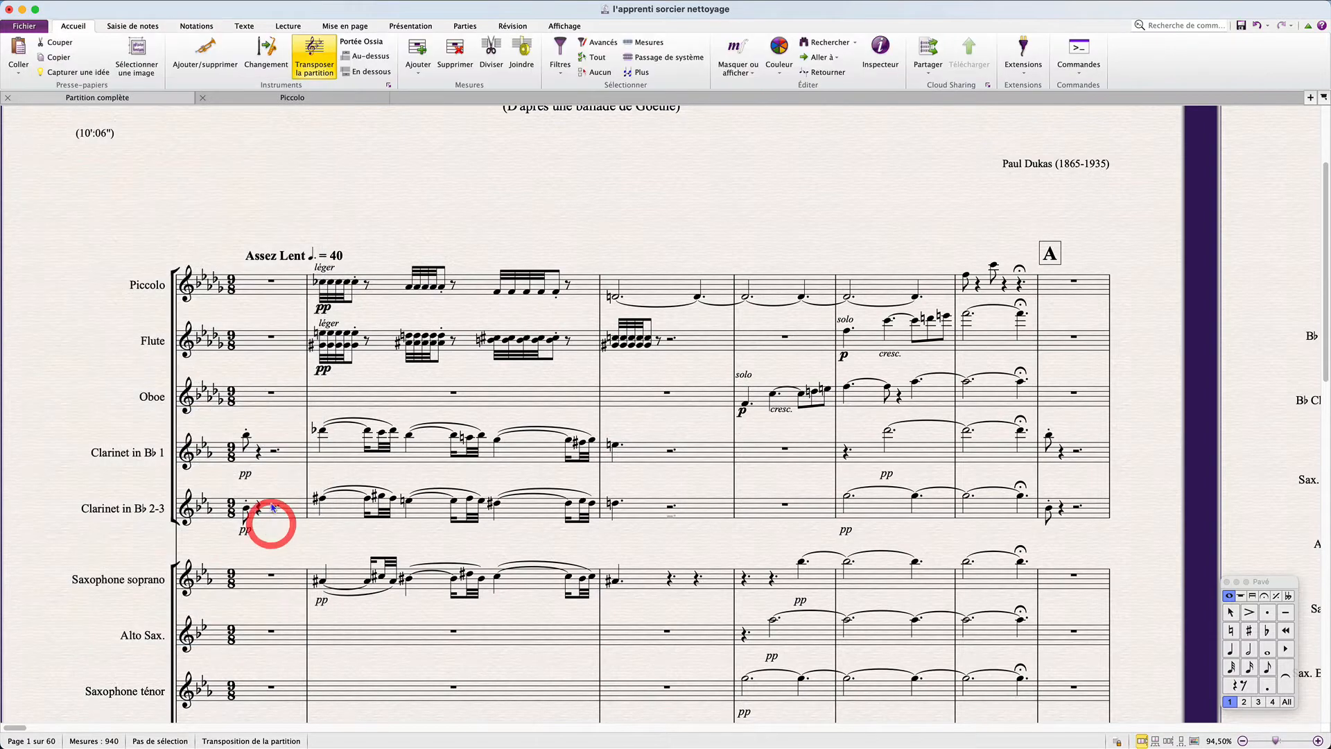
click(204, 288)
click(272, 305)
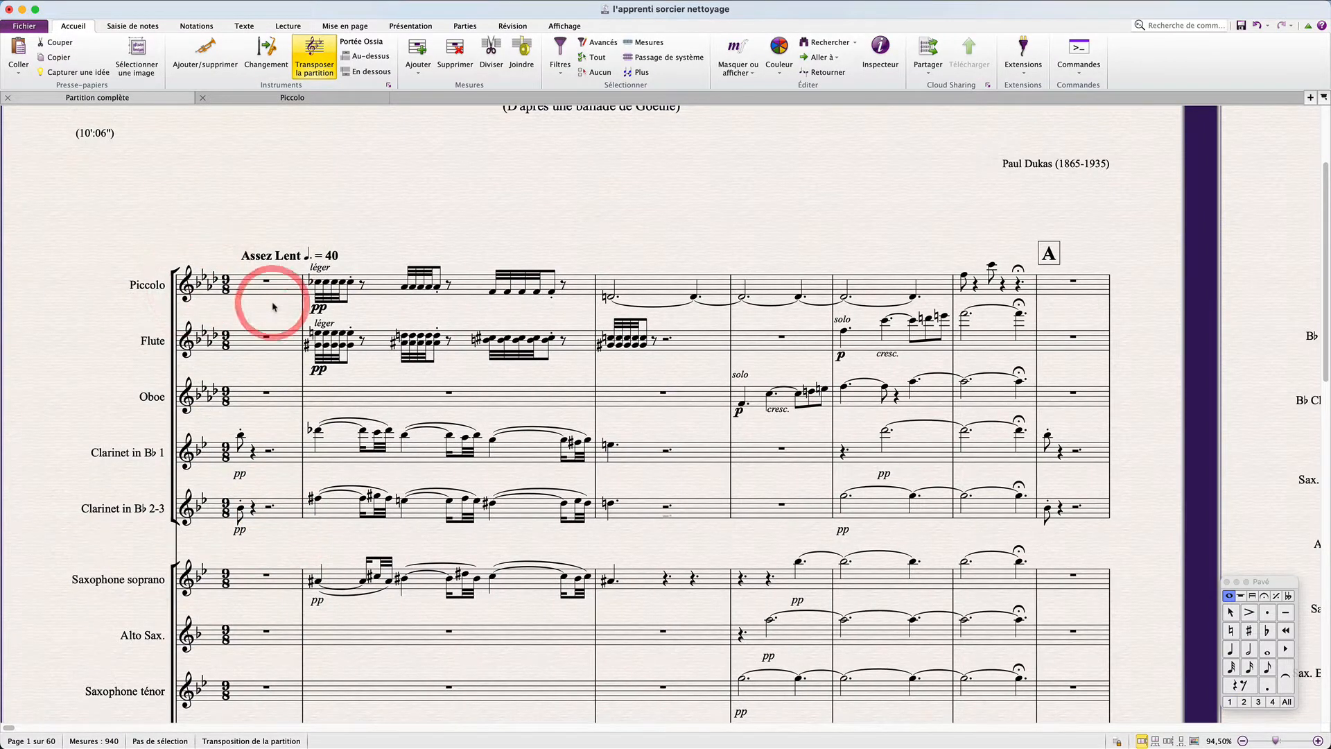
Open the Piccolo part from the full score and examine its page layout and system breaks.
click(255, 285)
key(w)
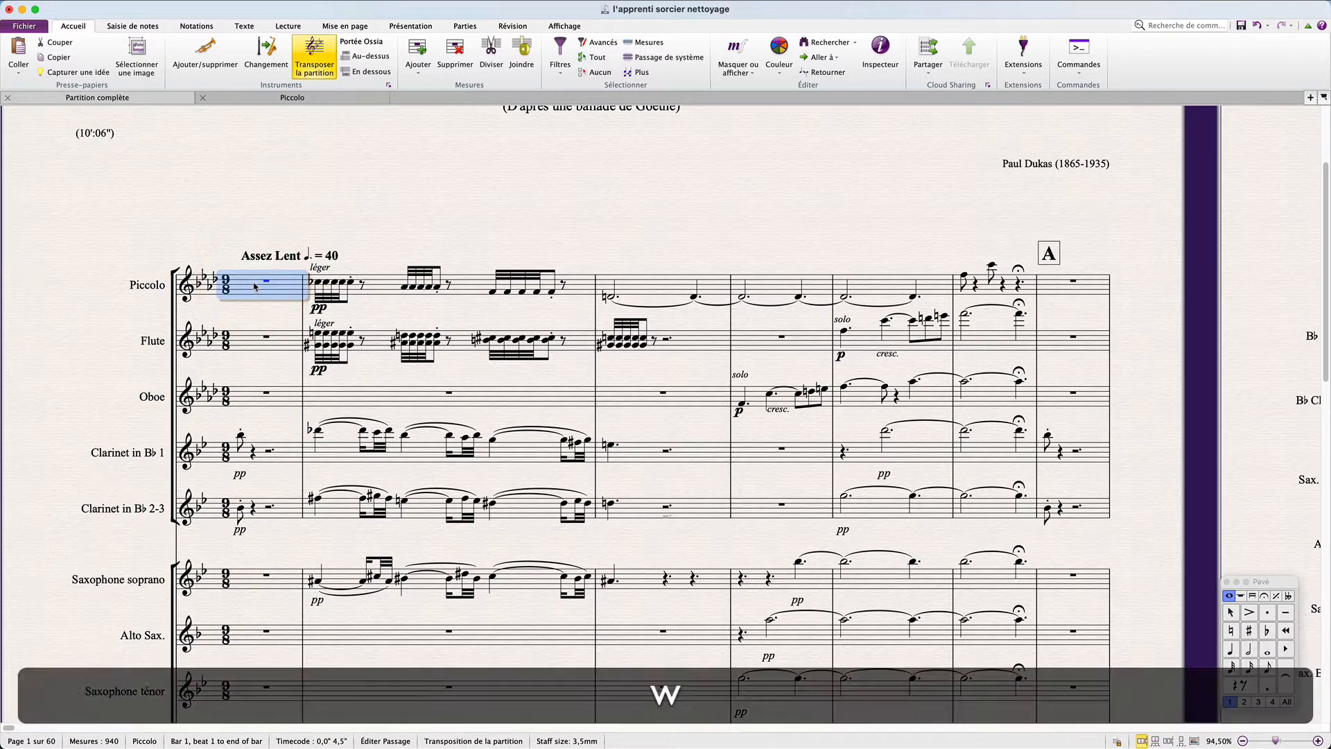
scroll(254, 285, down, 5)
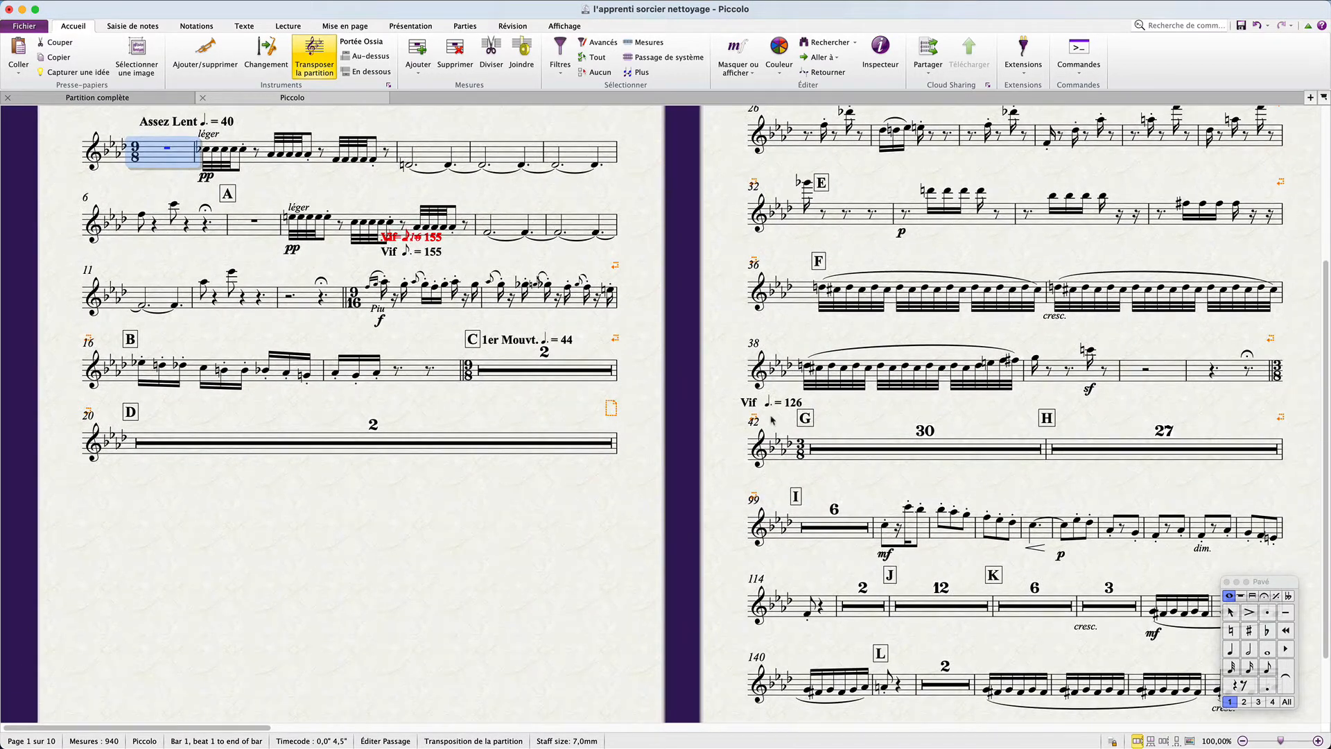
scroll(937, 348, up, 5)
scroll(937, 348, right, 5)
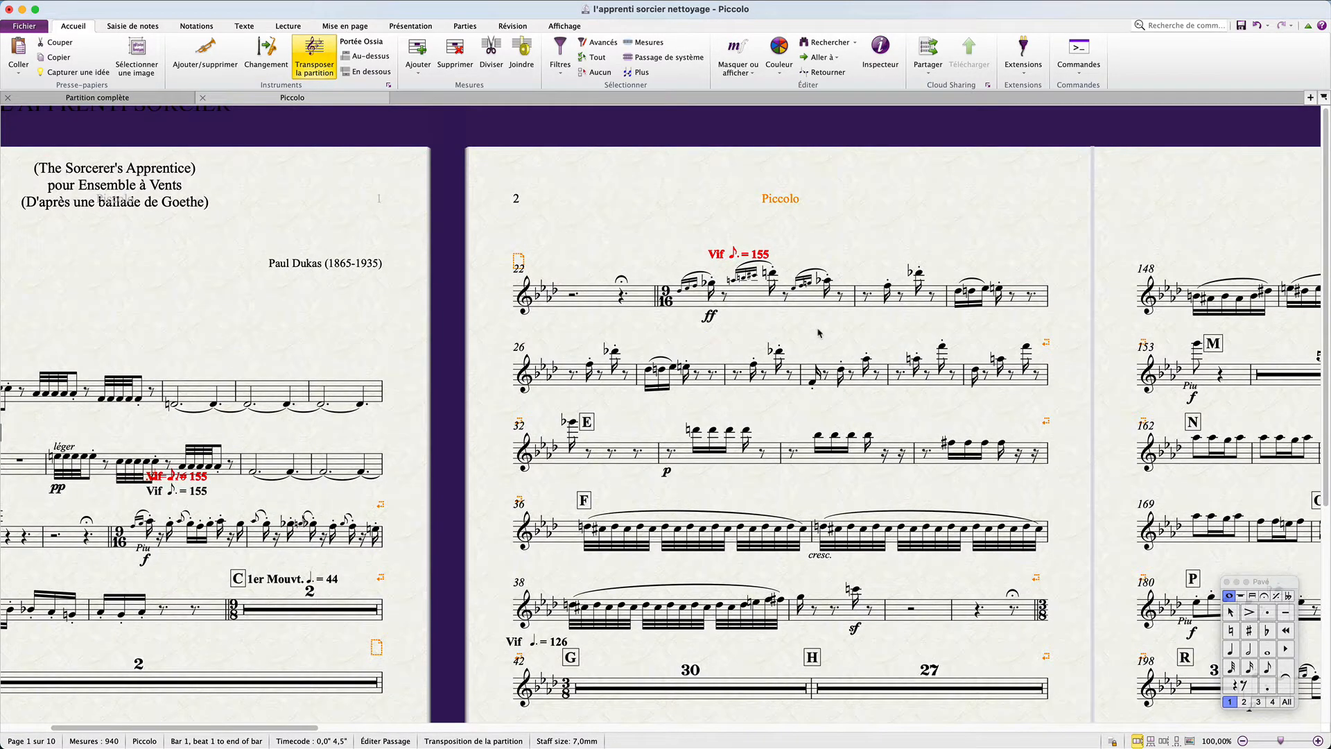
click(662, 212)
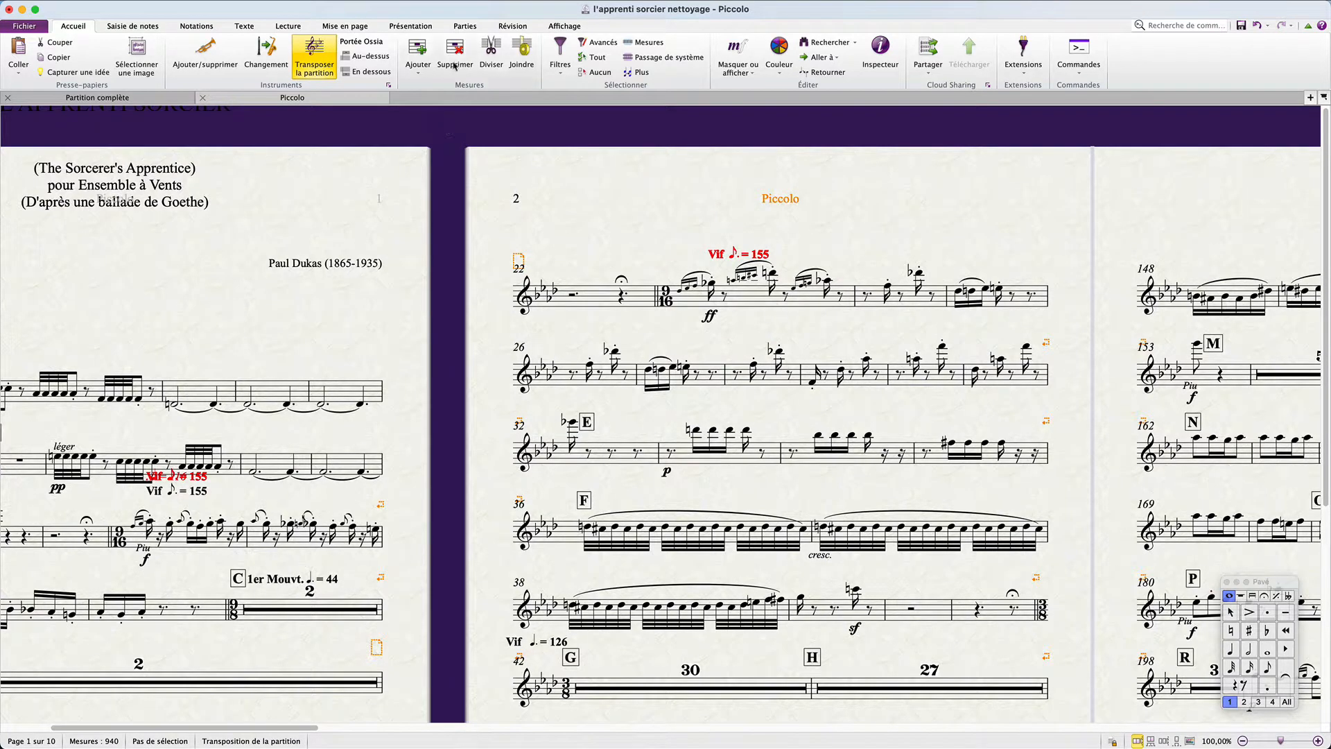
For all parts, open the page margin settings and set the first-page top staff margin to 28 mm.
click(464, 26)
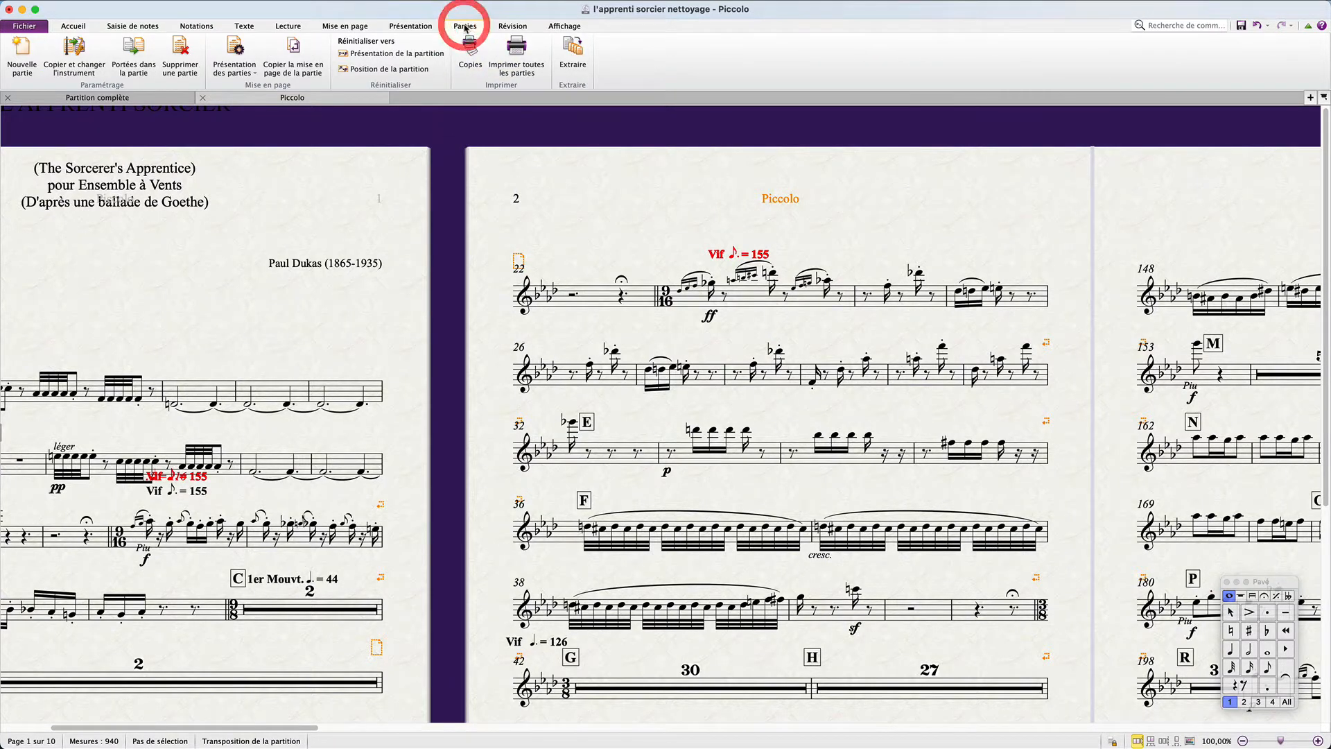
click(235, 68)
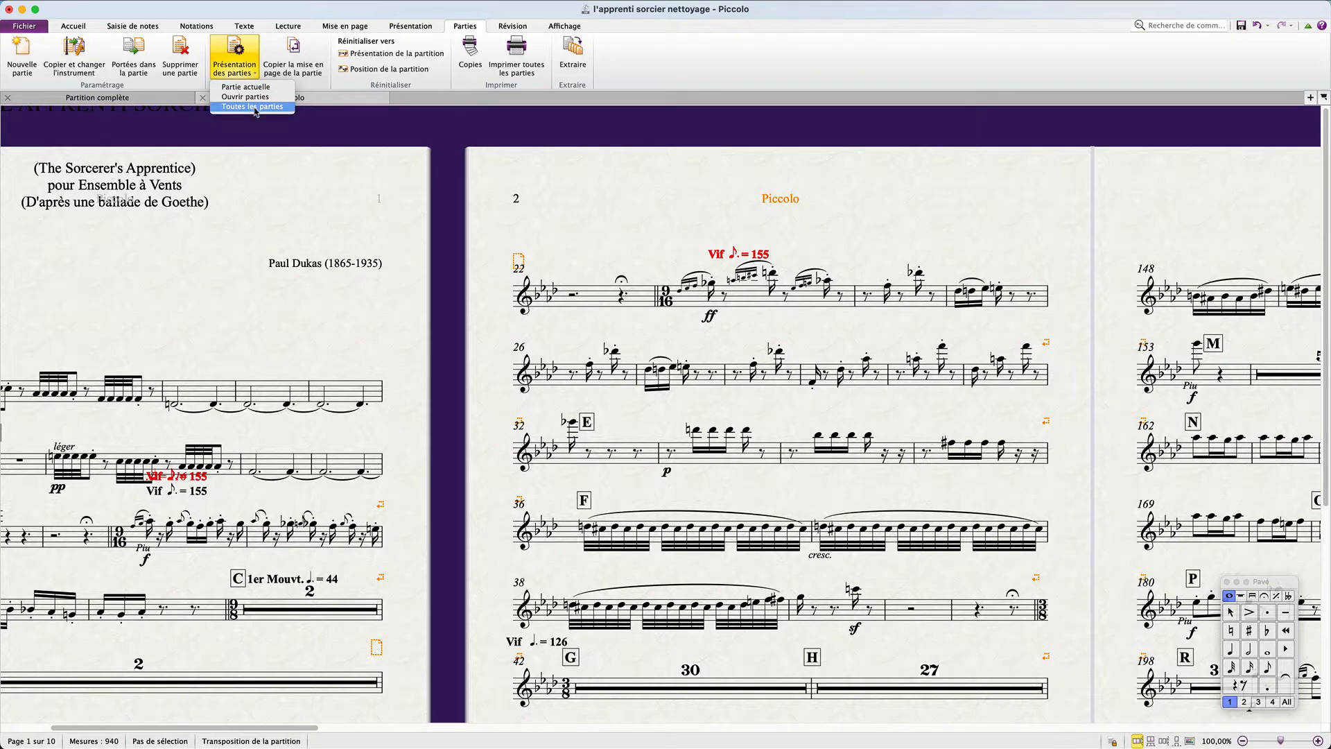
click(254, 107)
click(429, 340)
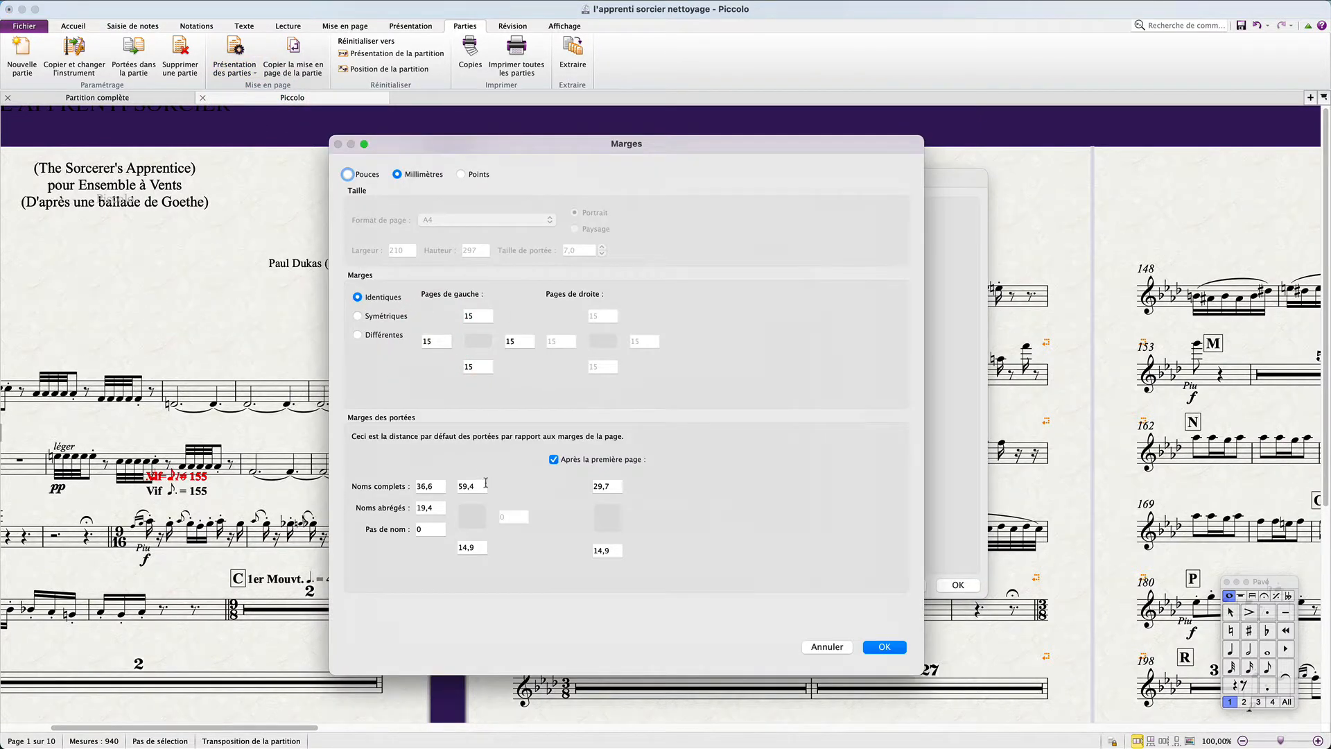
double_click(485, 483)
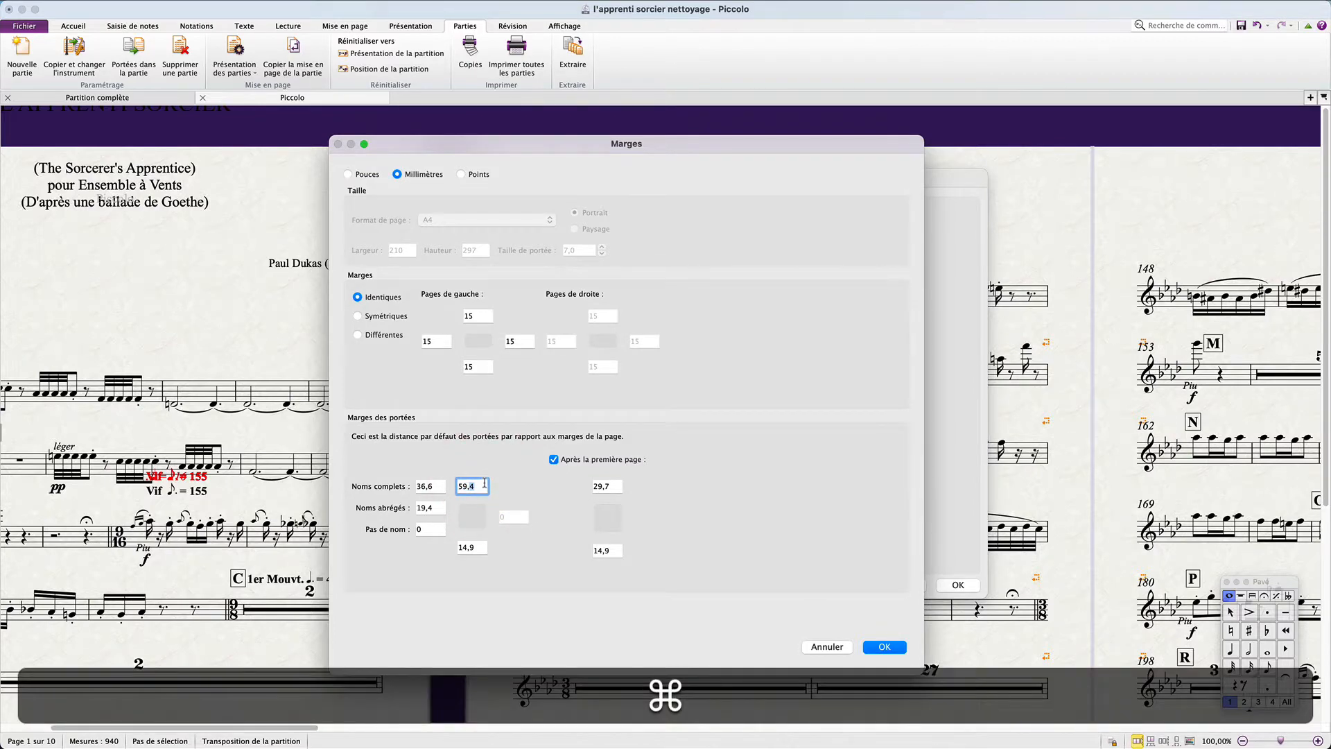
key(super+Tab)
click(487, 485)
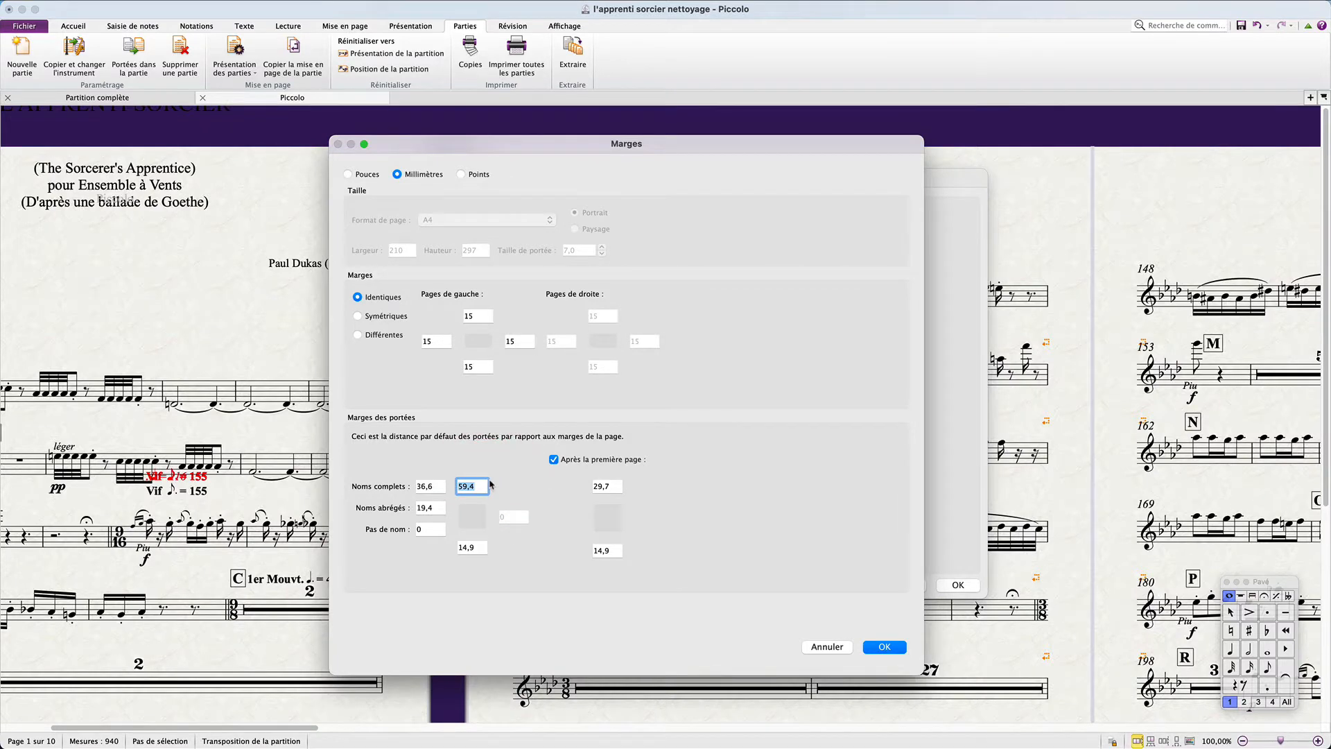
text(28)
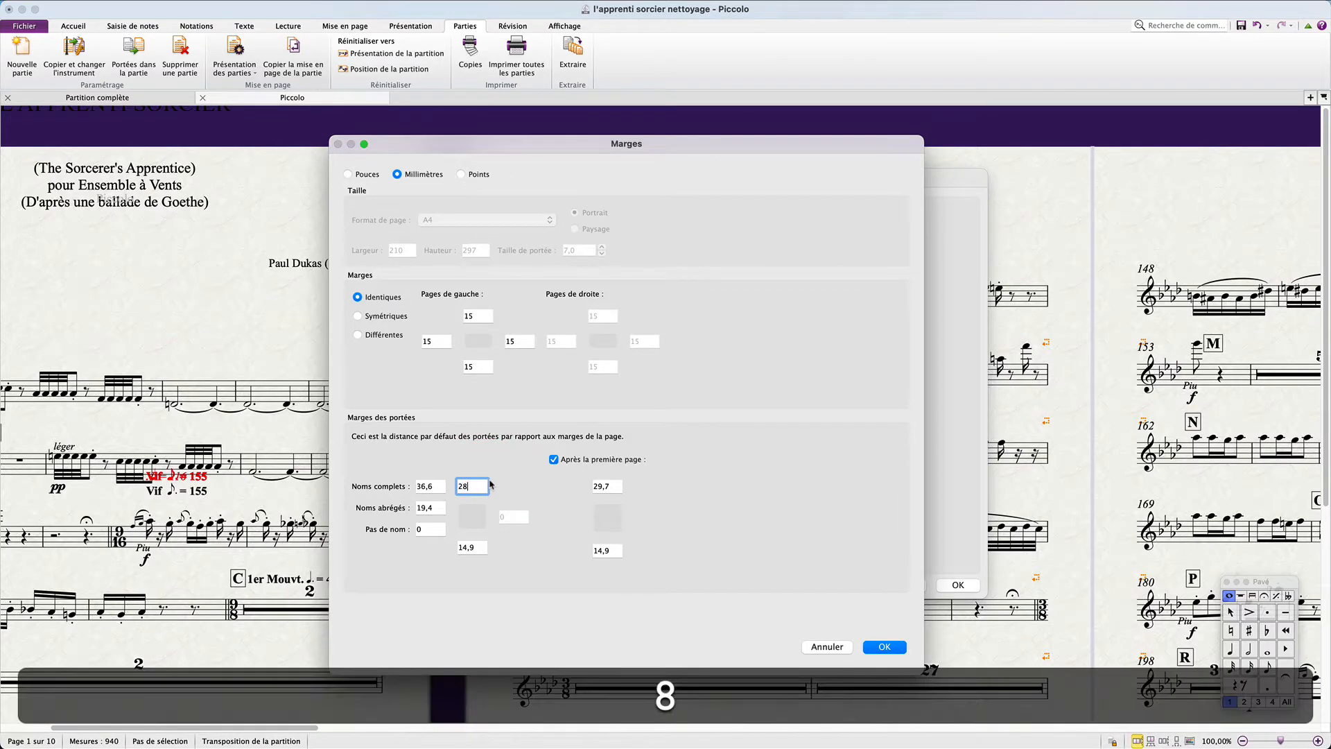
Set the first-page bottom staff margin of the parts to 10,5 mm.
key(Tab)
key(Tab)
key(Tab)
key(Tab)
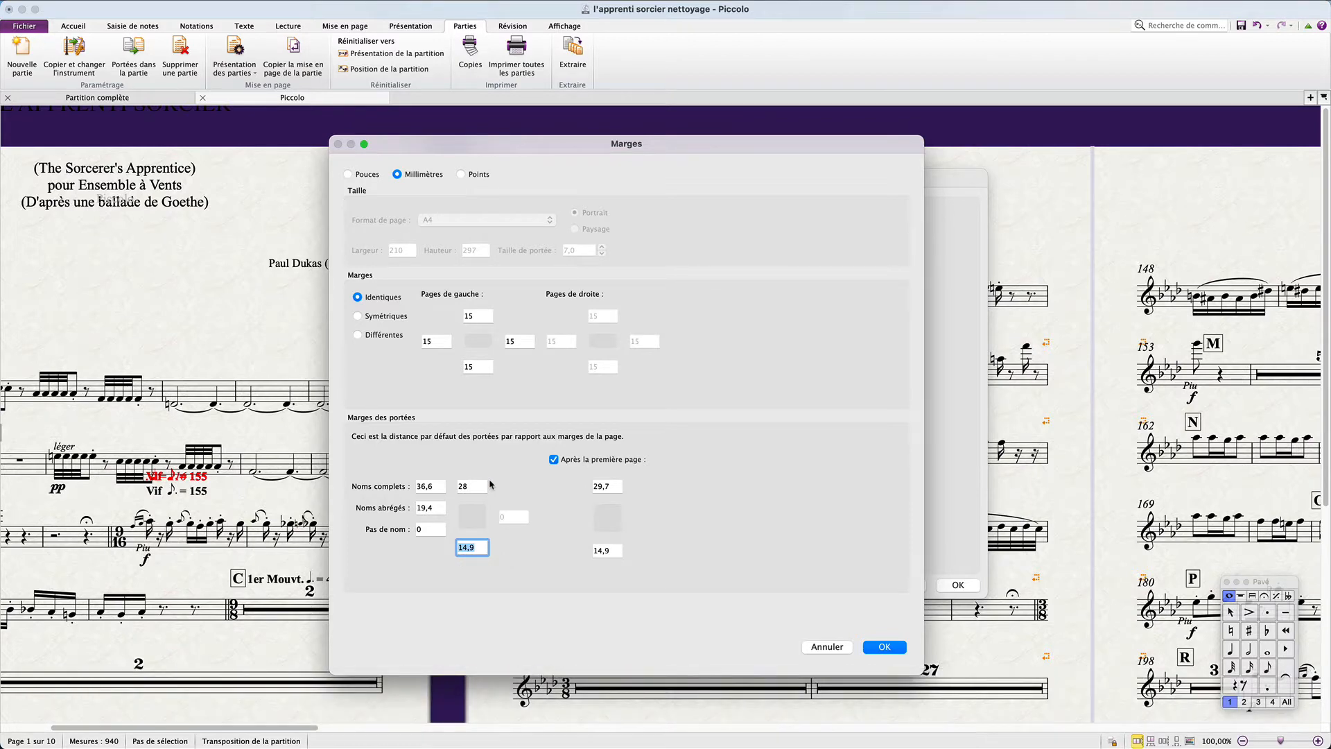
text(10)
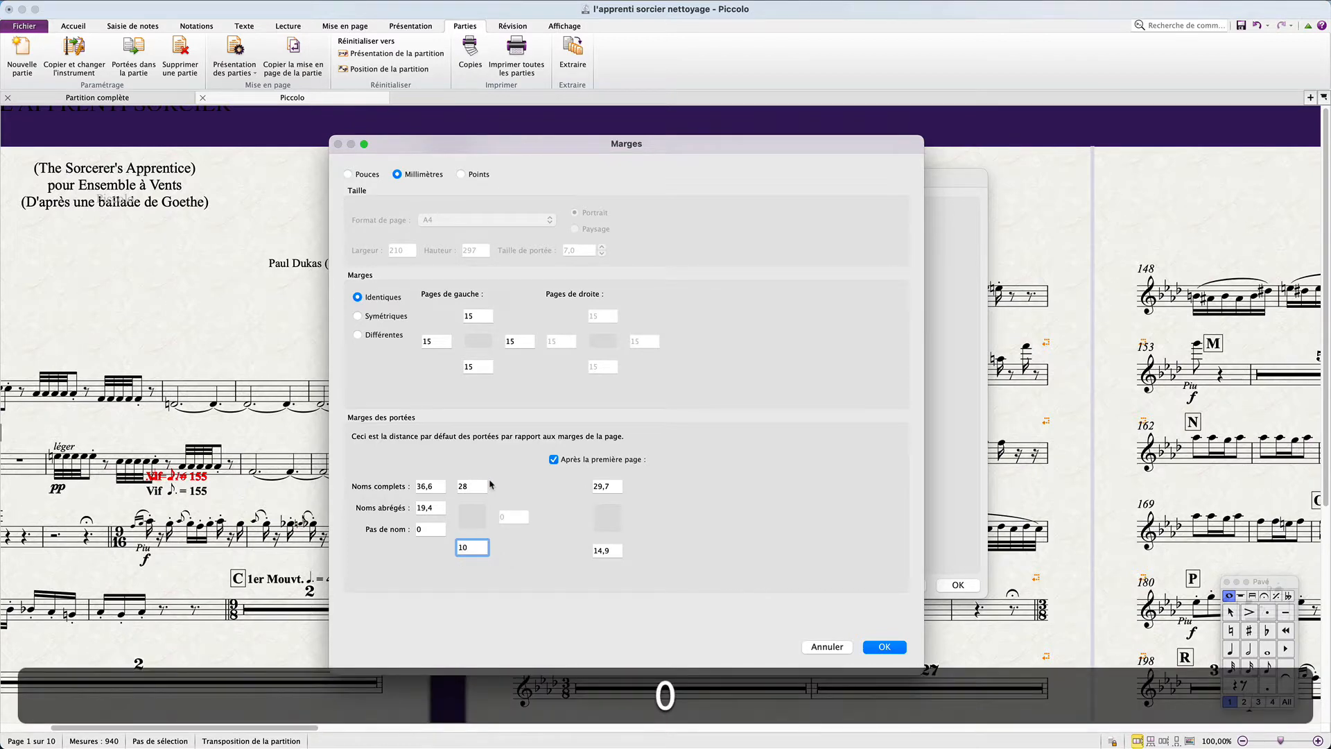
text(,5)
Set the staff margins after the first page to 14 mm at the top and 7 mm at the bottom.
key(Tab)
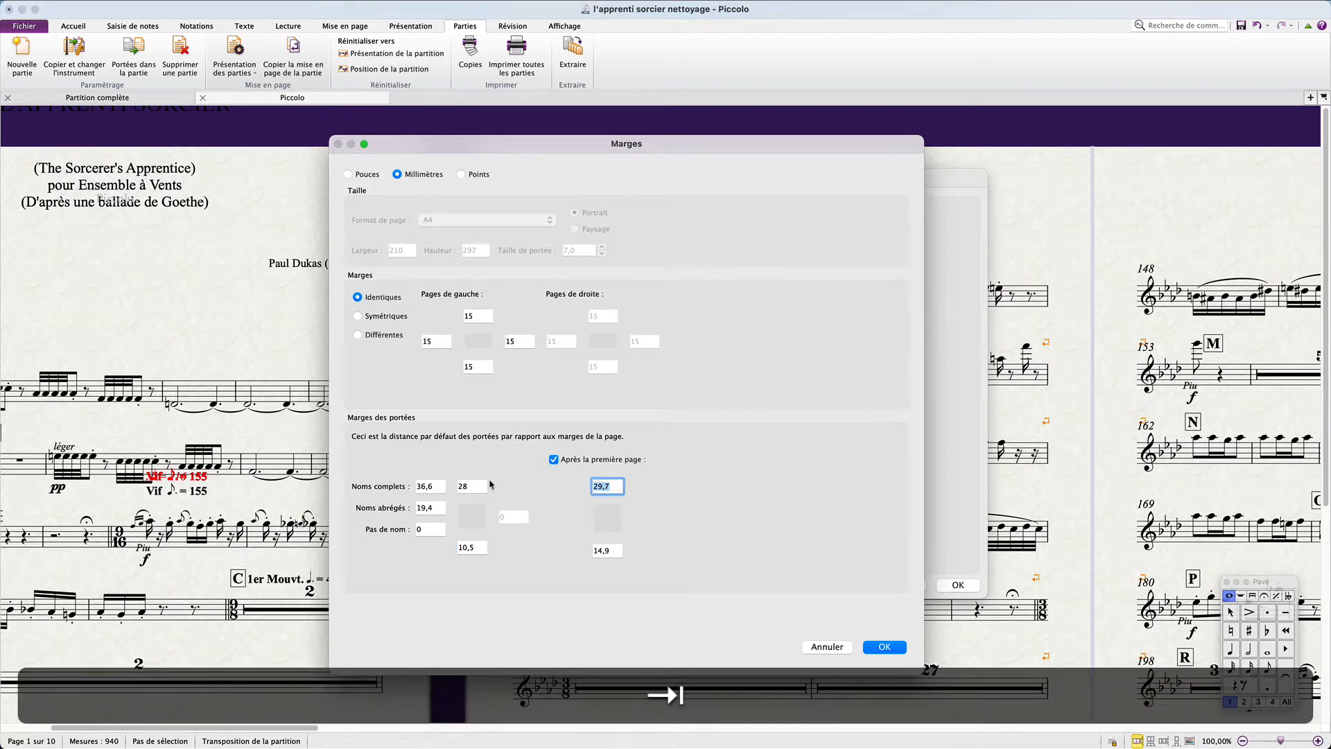
text(14)
key(Tab)
text(7)
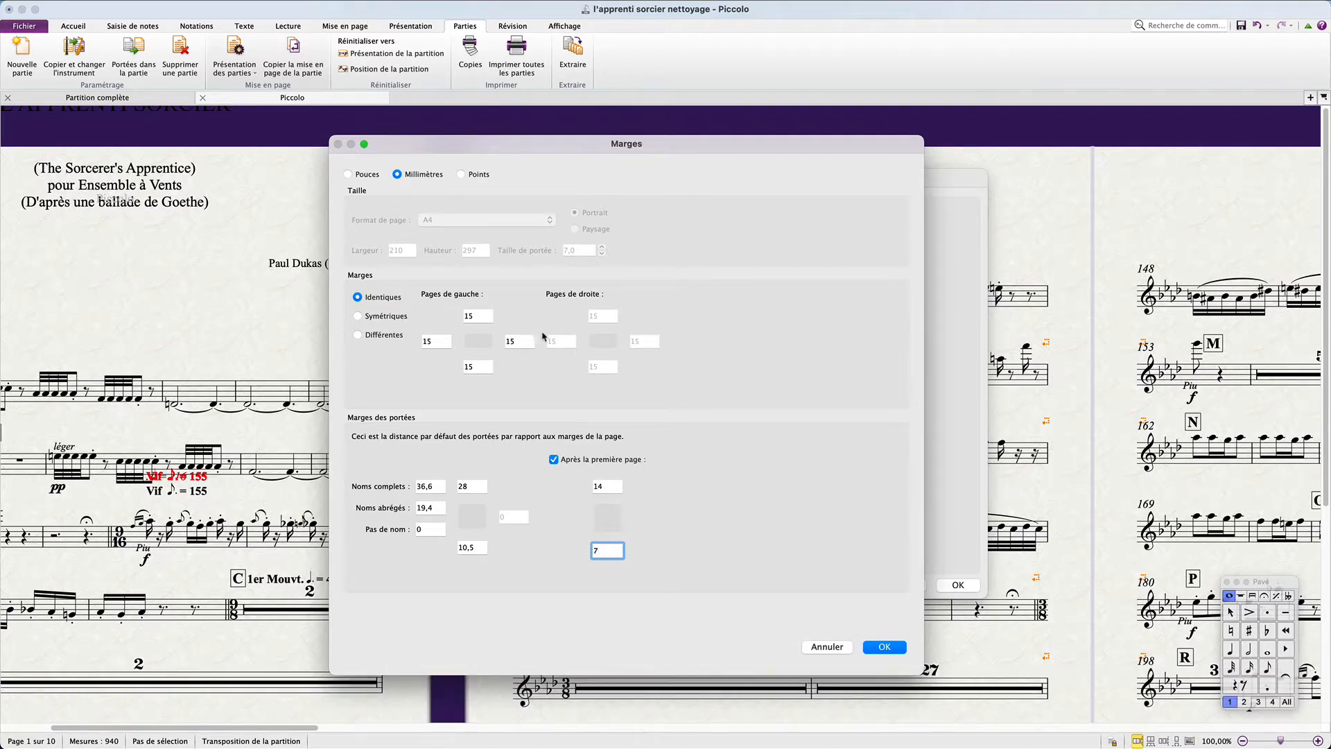
click(885, 646)
Turn off automatic system breaks for all parts and apply the multiple part appearance settings.
click(683, 198)
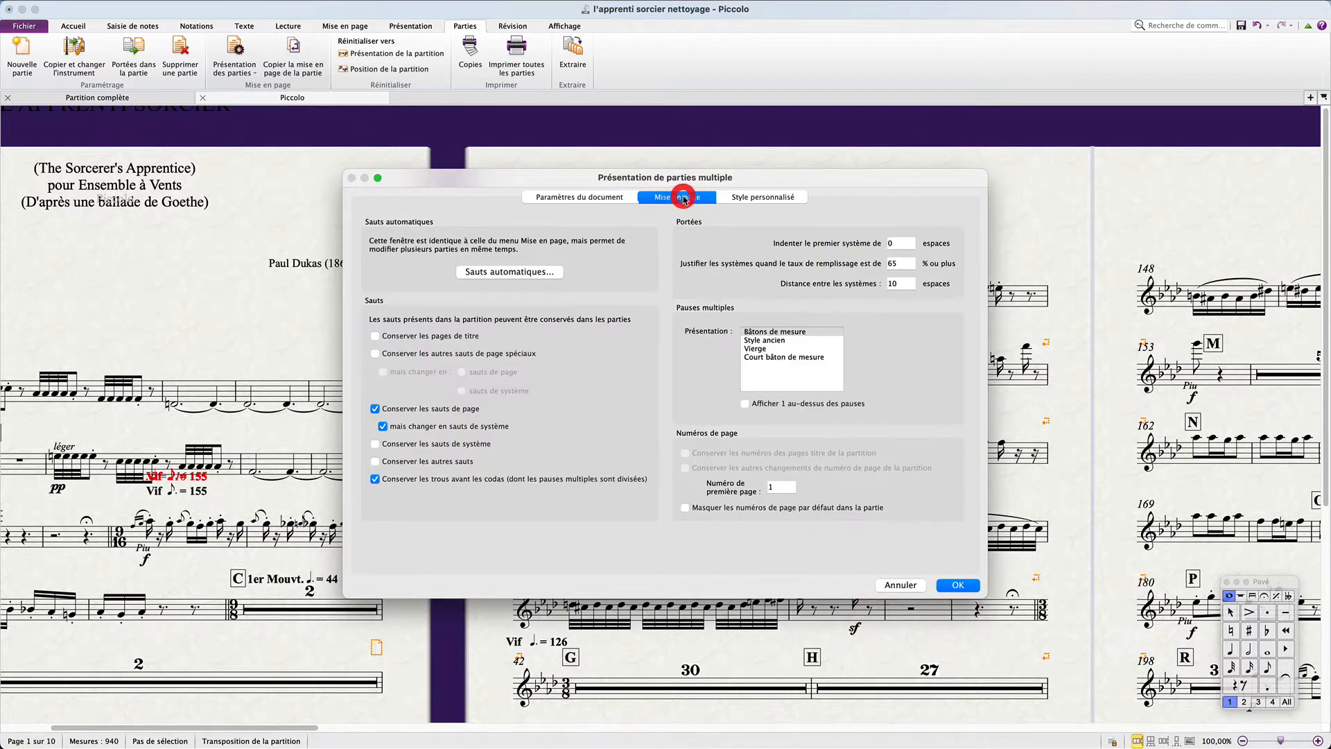
click(510, 271)
click(318, 252)
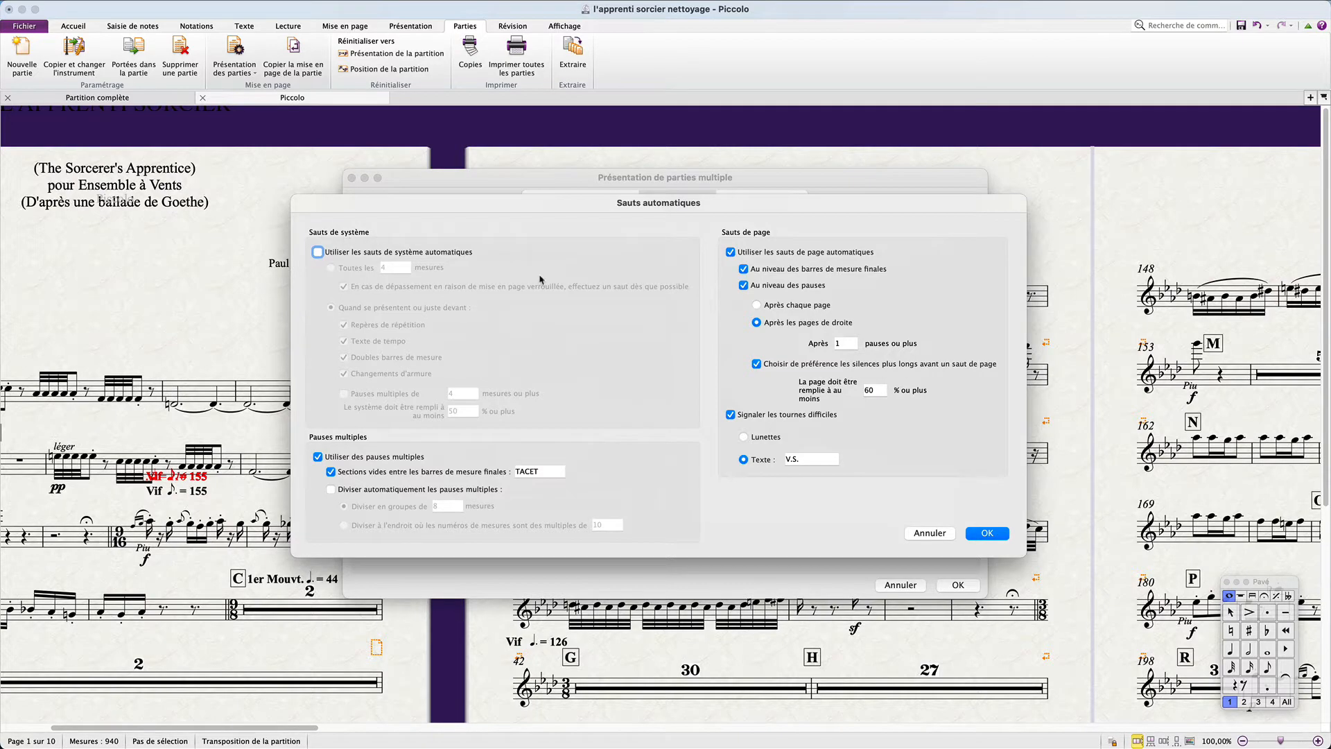
click(986, 533)
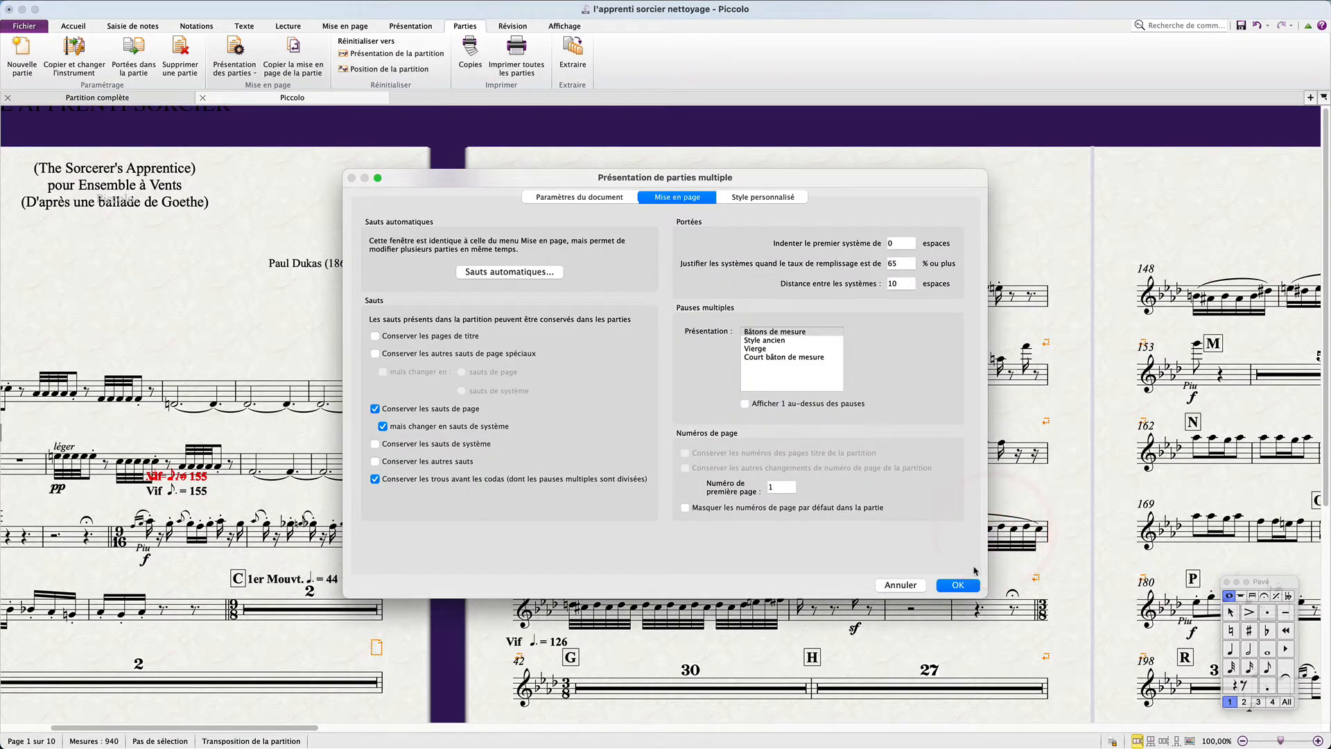
click(957, 585)
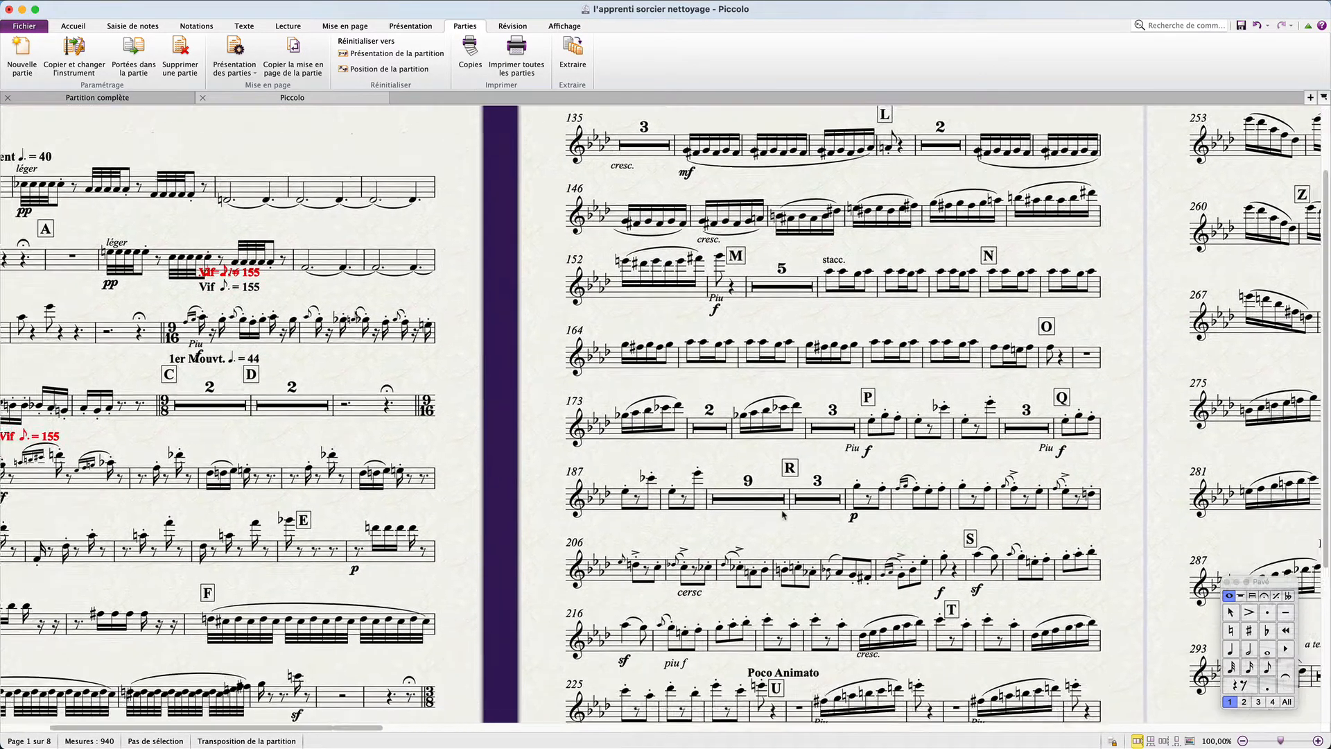
Reset the note spacing and staff spacing throughout the Piccolo part.
key(super+a)
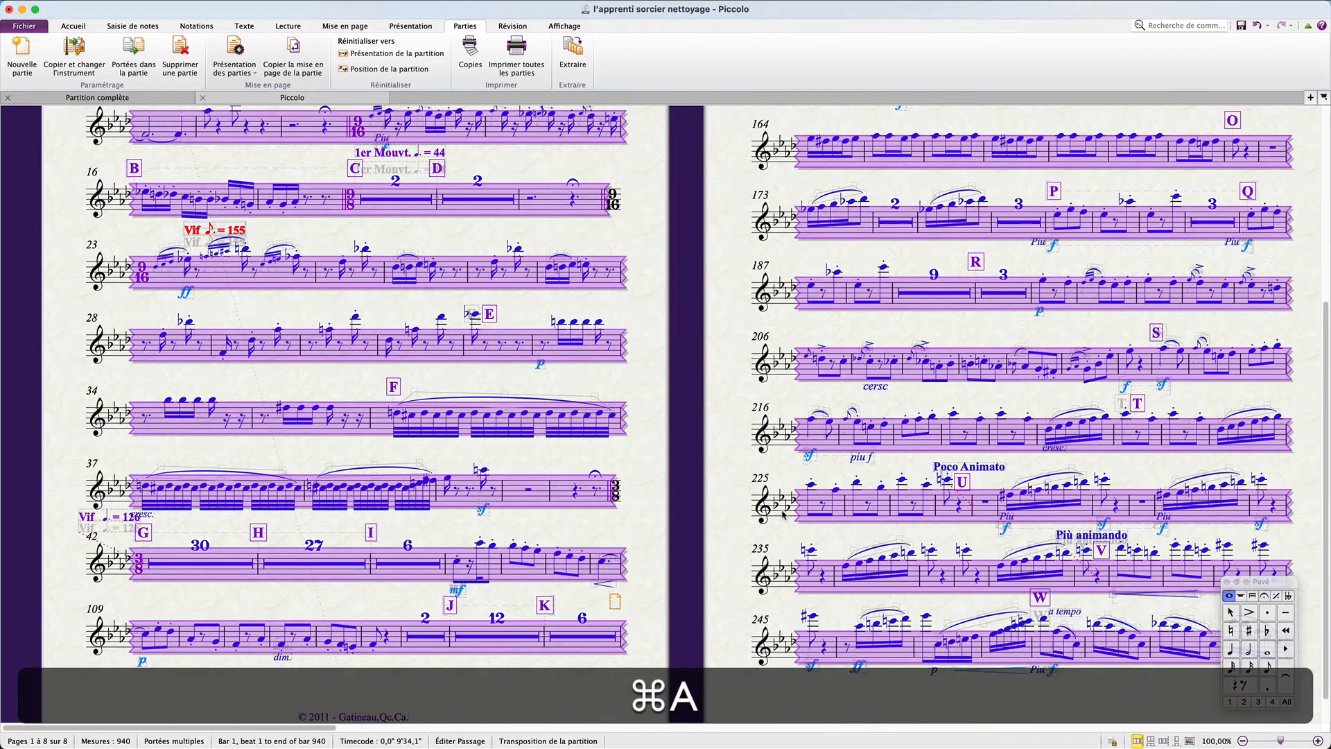
key(super+shift+n)
key(alt+shift+super+n)
key(alt+shift+super+o)
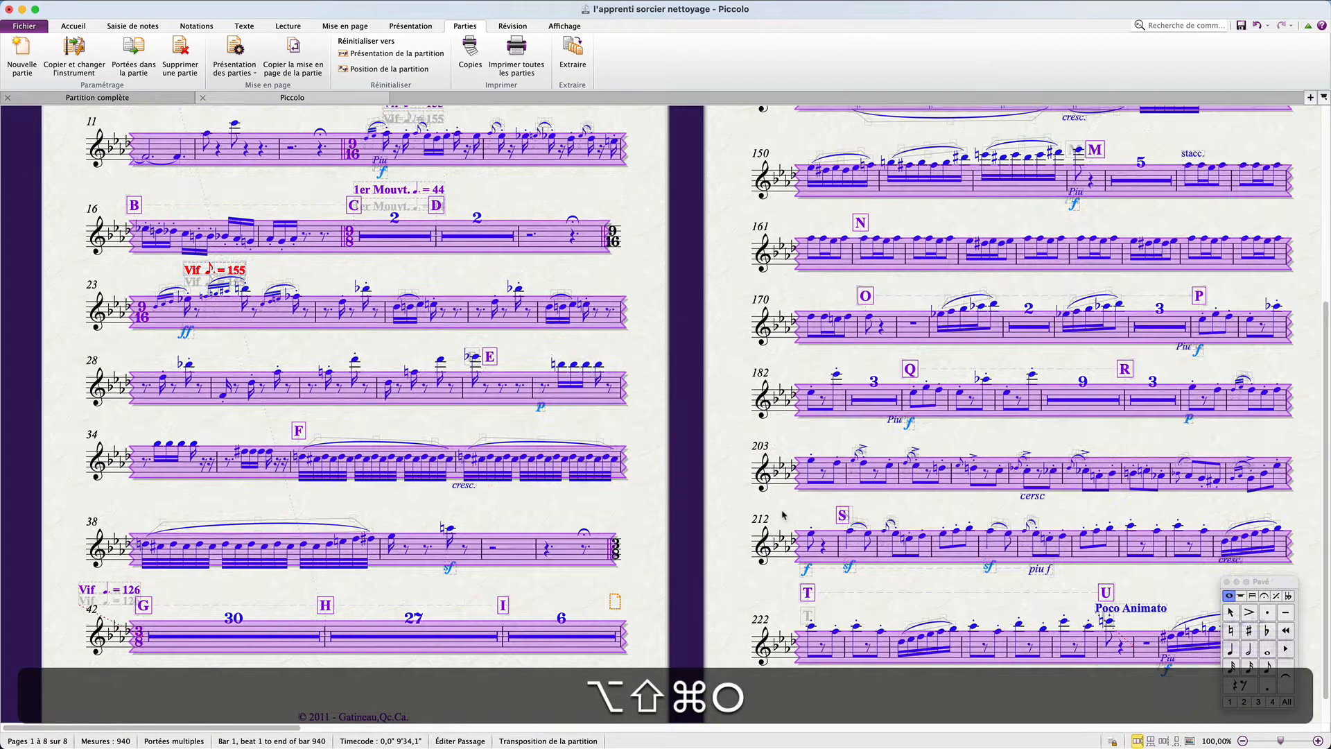
click(652, 535)
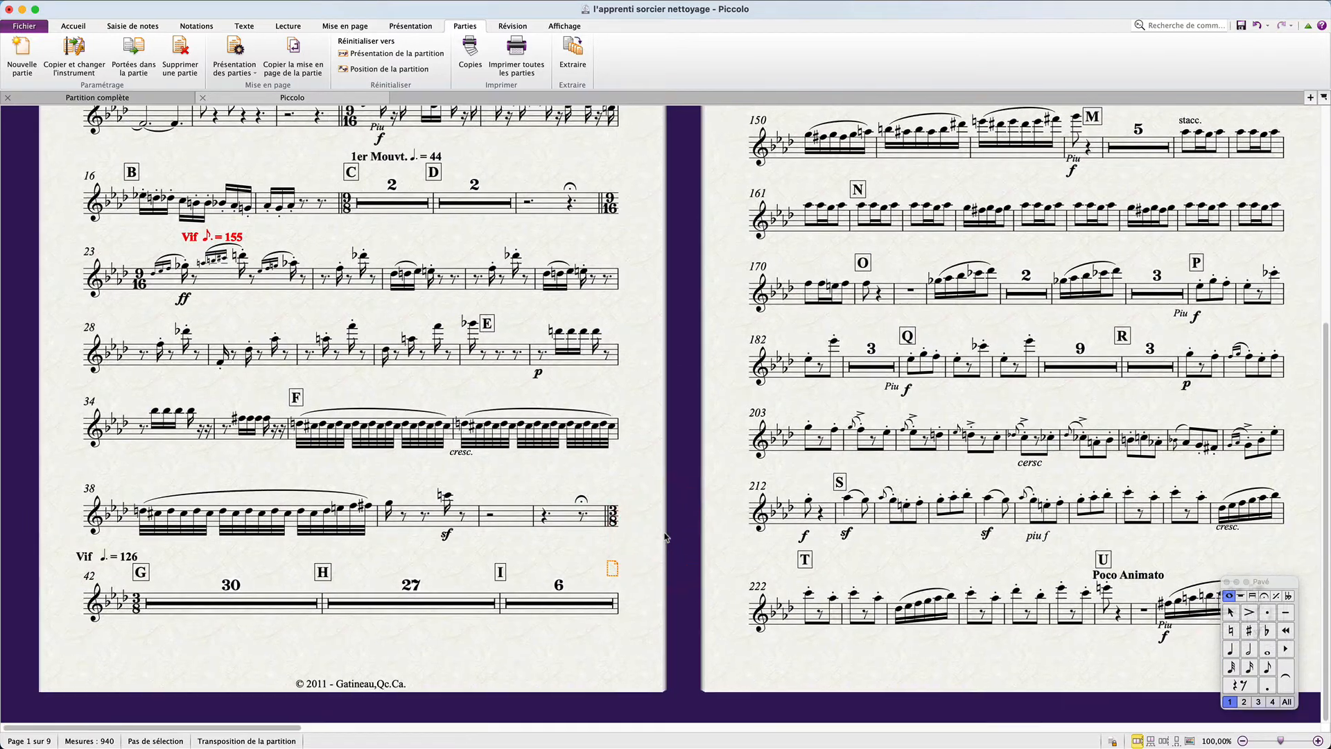
scroll(664, 537, up, 6)
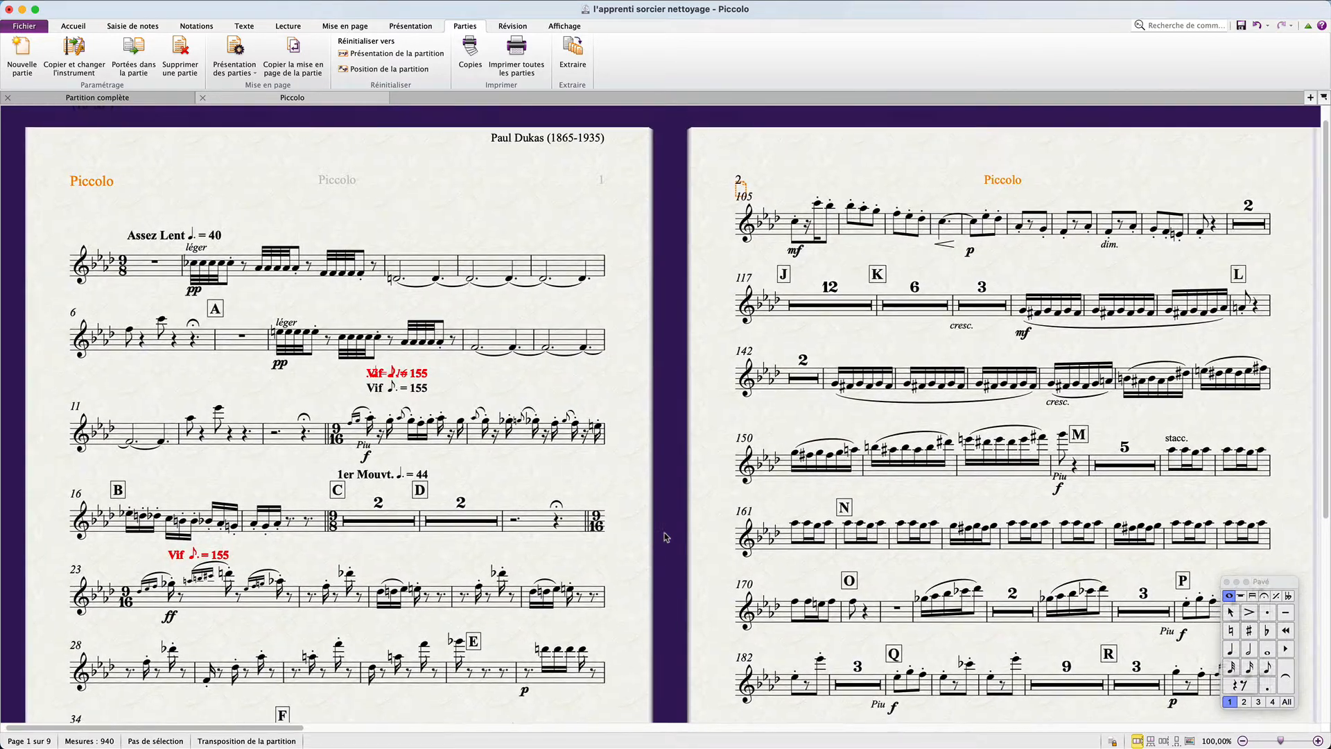
Reset the title, subtitle, duration, composer and tempo texts attached to bar 1 of the Piccolo part to their default positions.
super+click(149, 278)
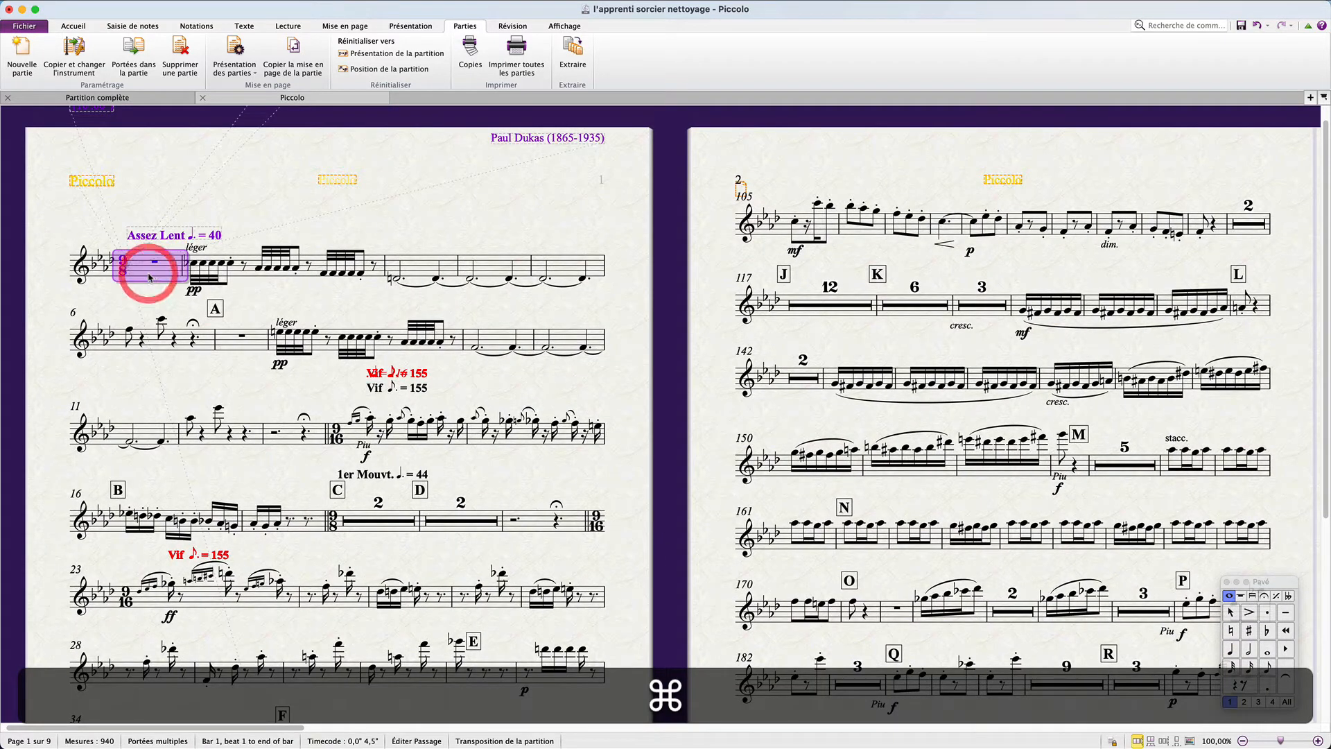
key(shift+super+p)
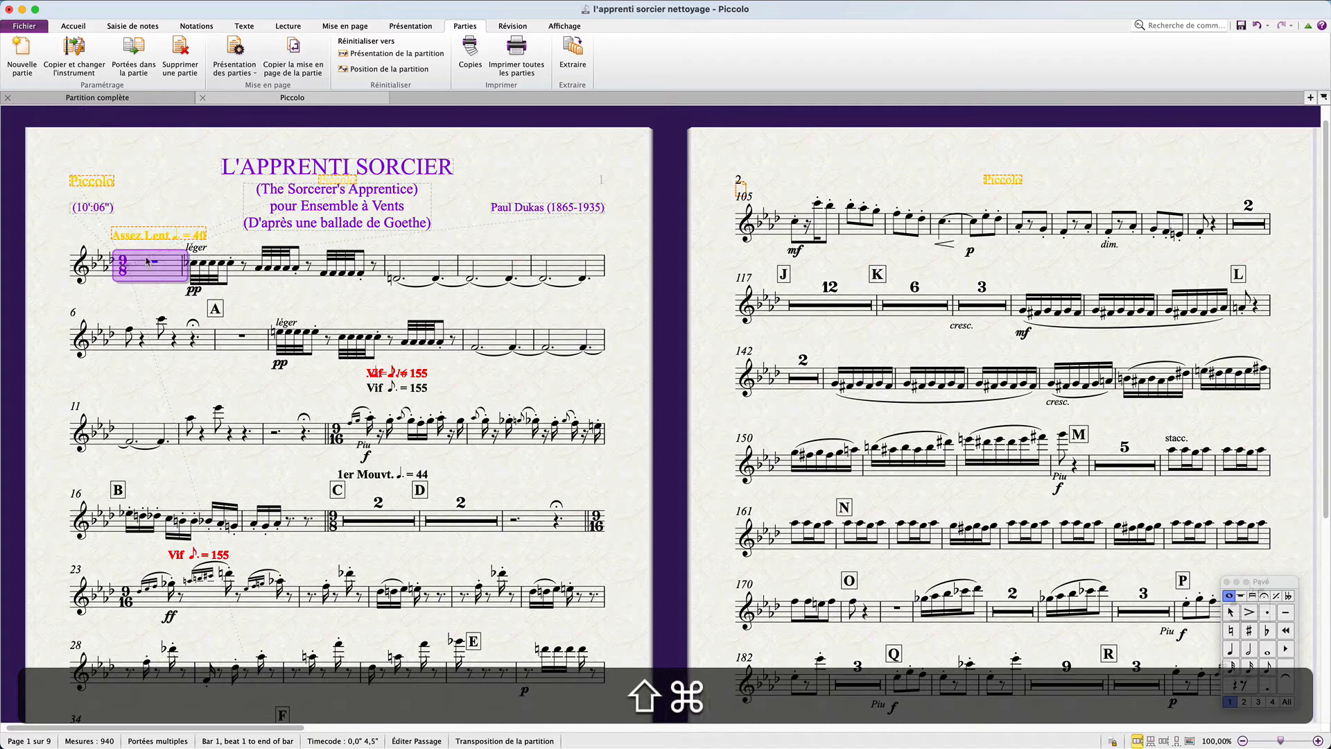
click(148, 215)
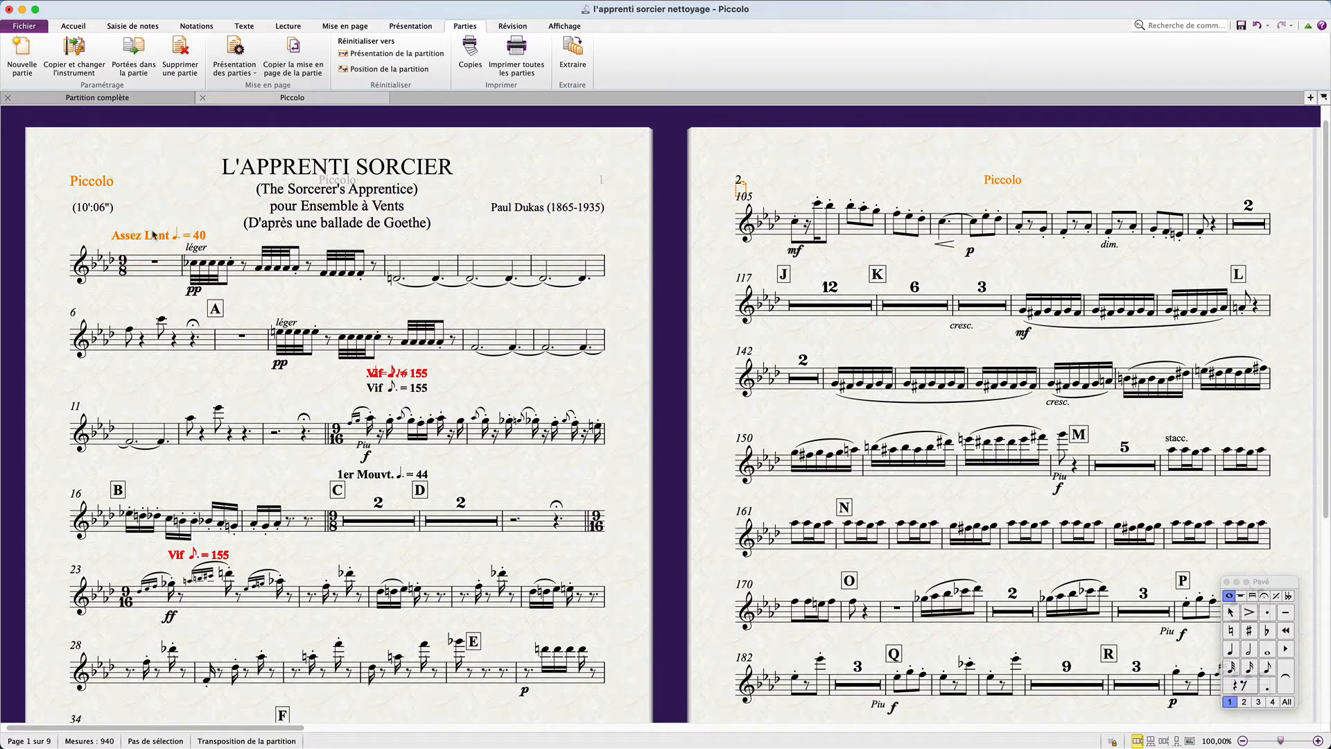
Select bar 1 of the Piccolo part as a system passage and locate the Reset Position command.
click(140, 273)
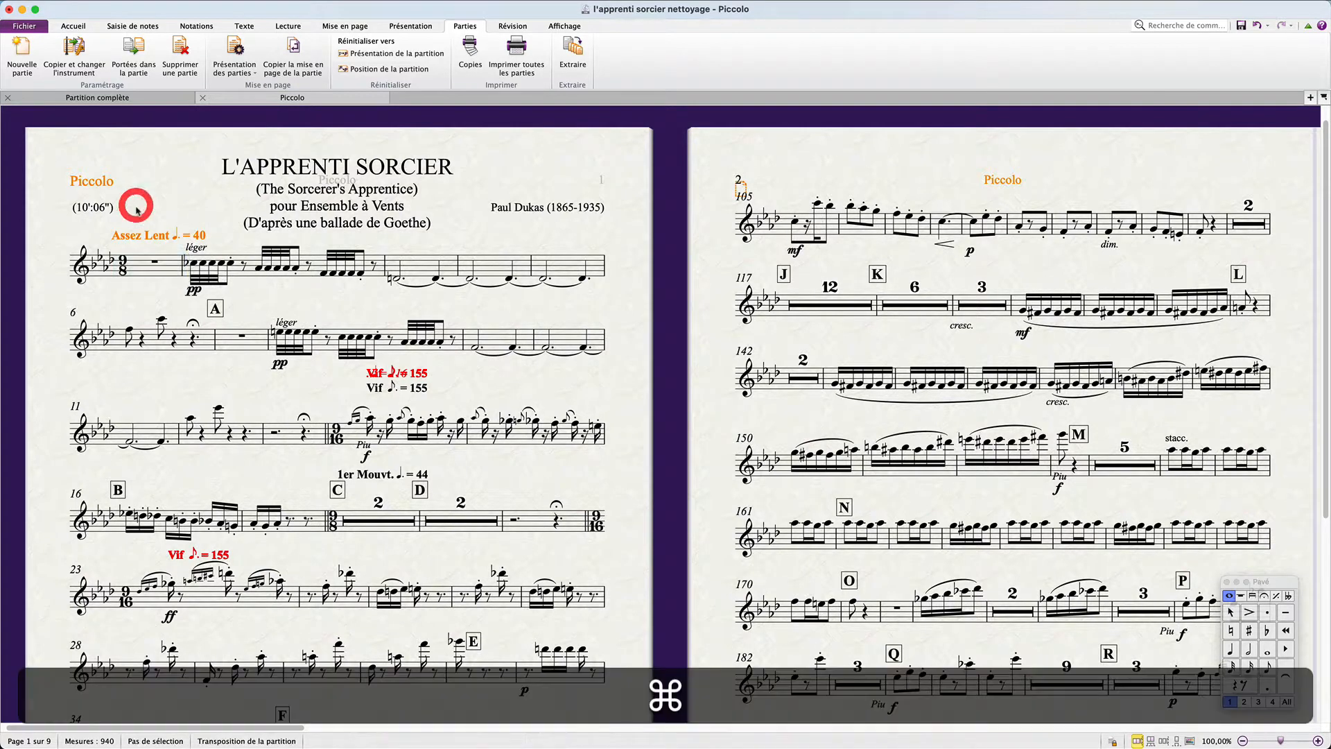
super+click(141, 267)
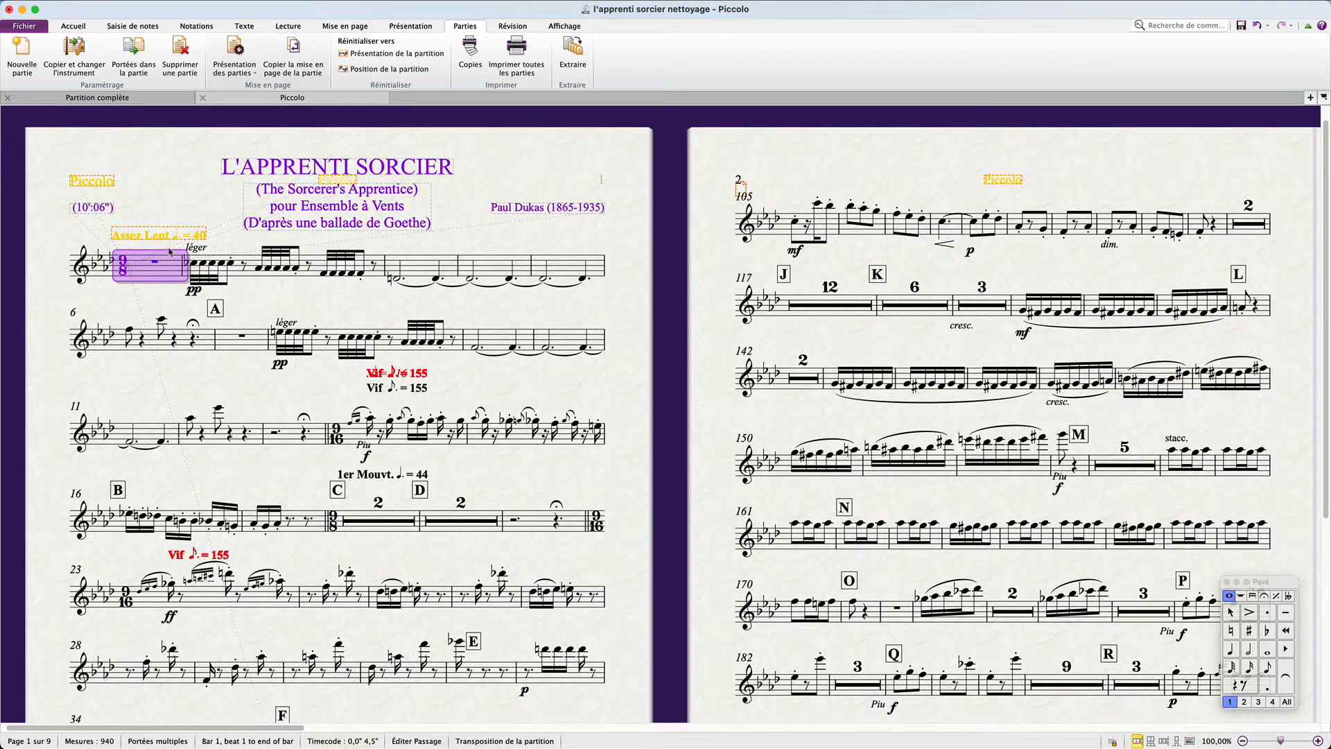
click(341, 25)
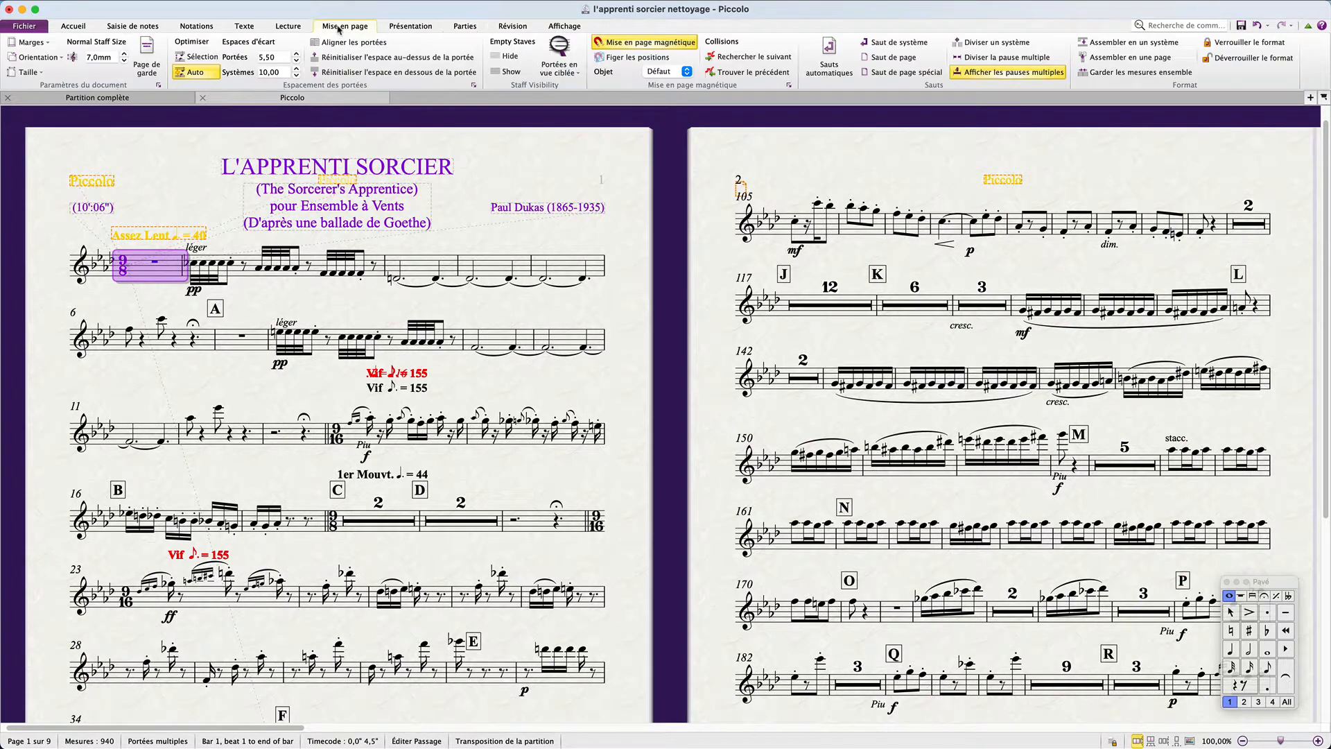
click(408, 25)
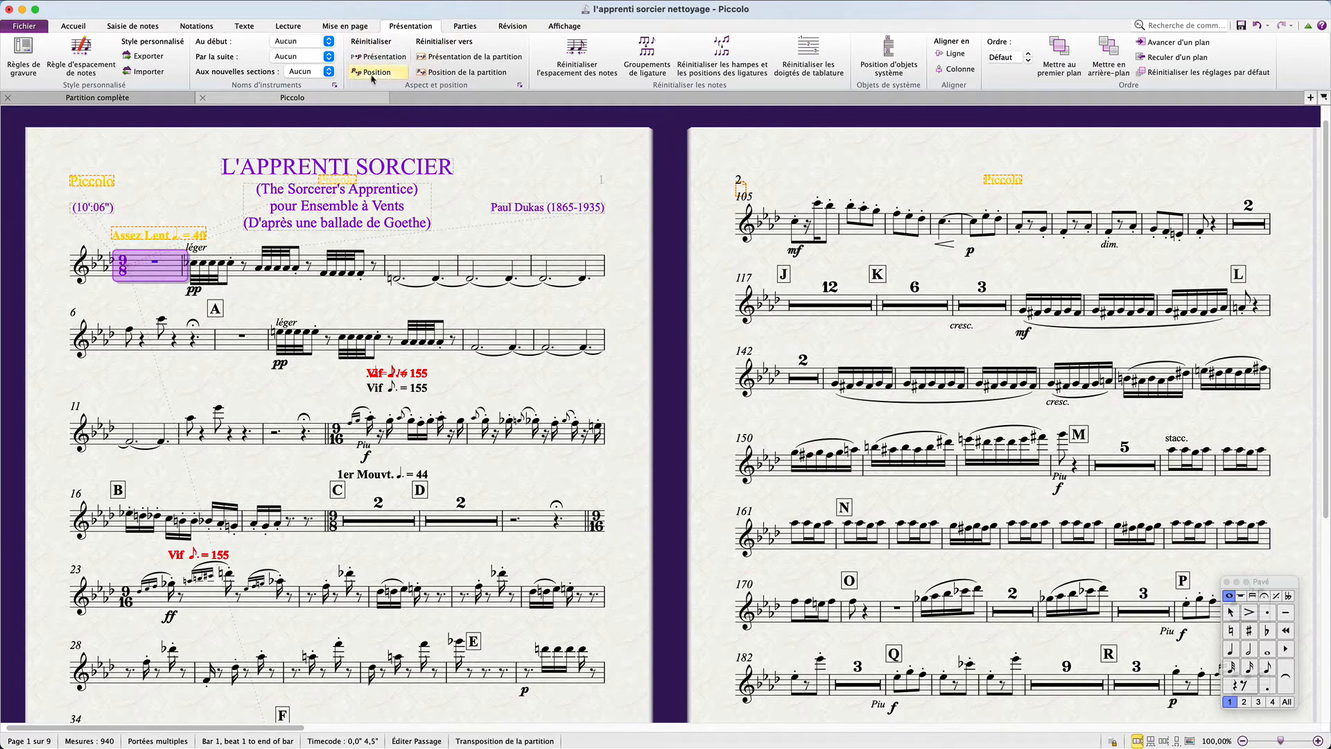
click(506, 162)
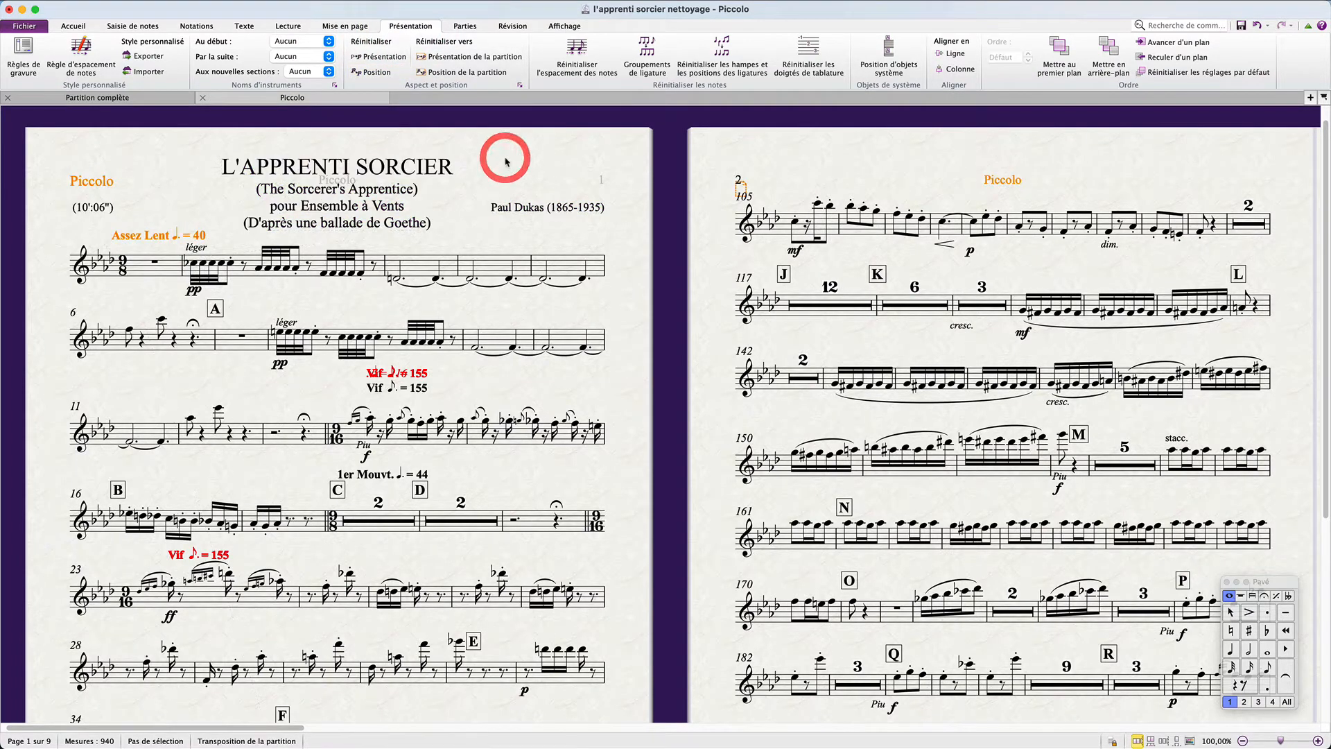
scroll(521, 273, down, 3)
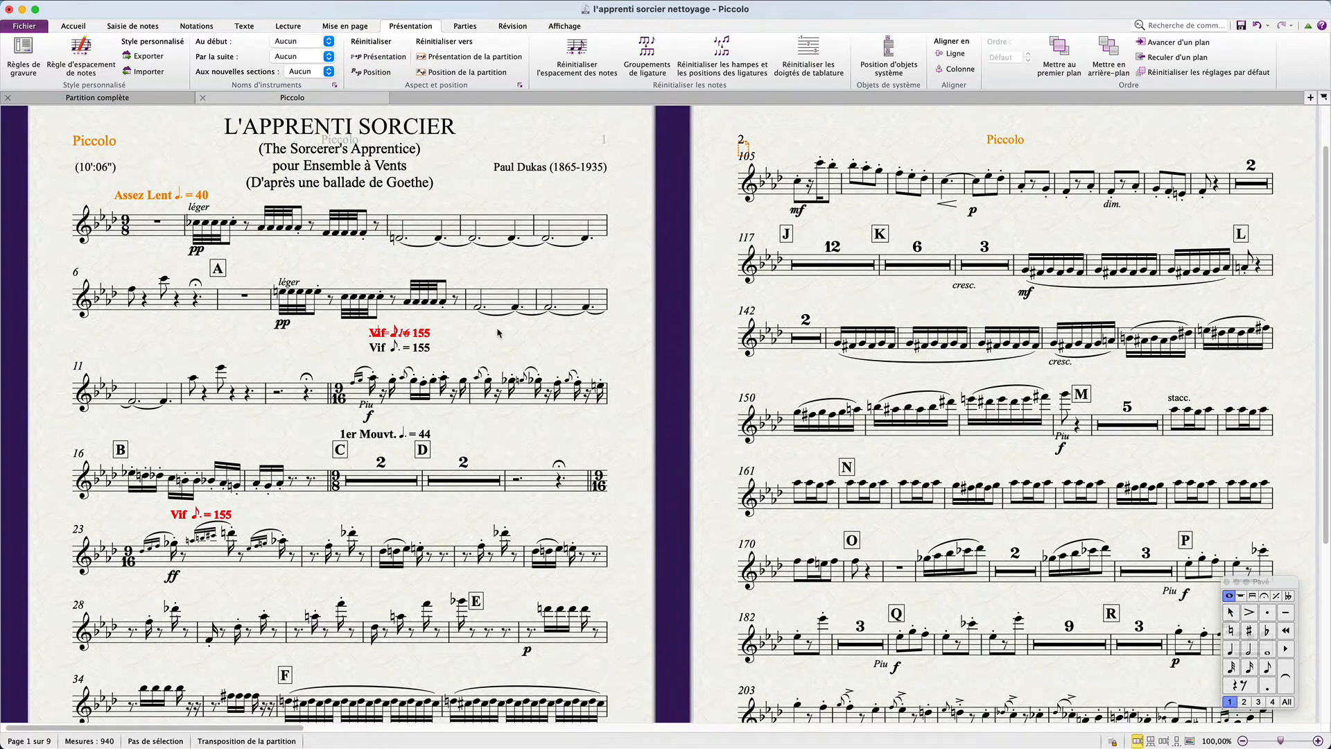
Return to the full score and reset the title, subtitle and other system texts attached to bar 1 to their default positions.
click(98, 97)
scroll(249, 216, up, 3)
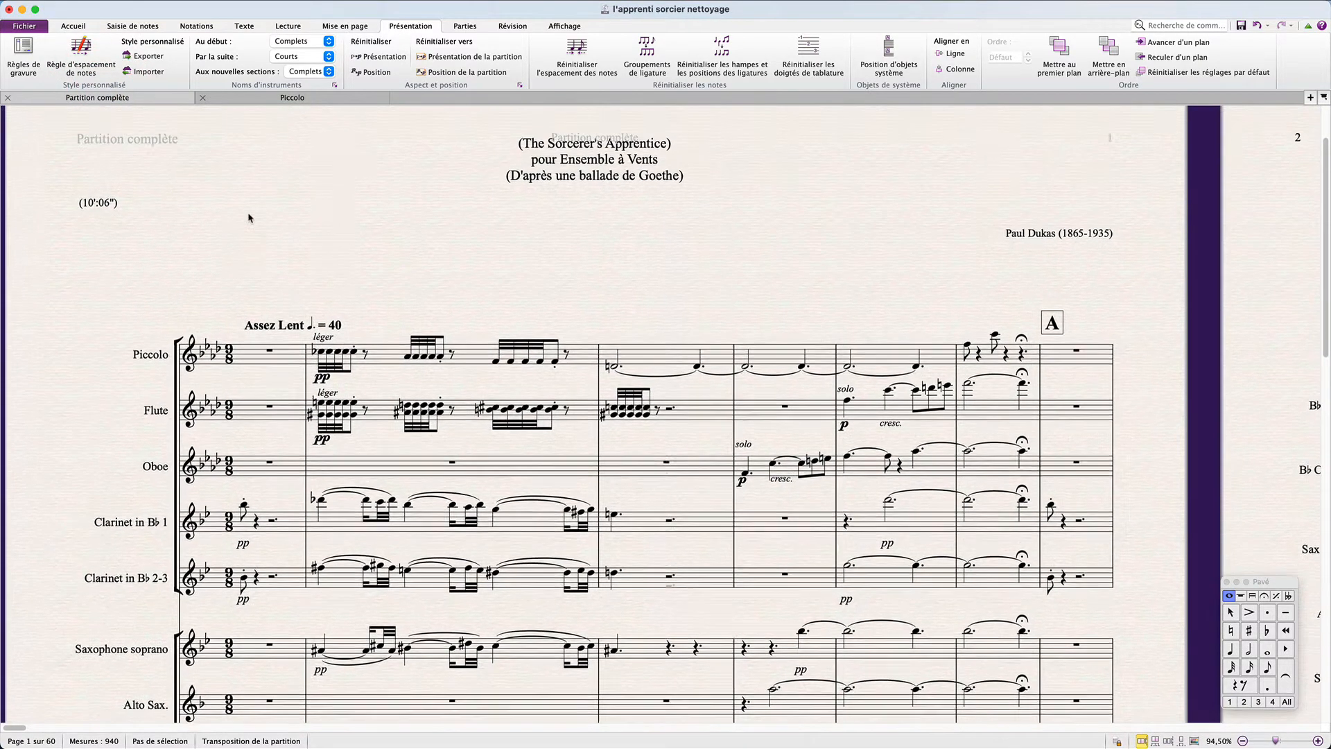
super+click(252, 380)
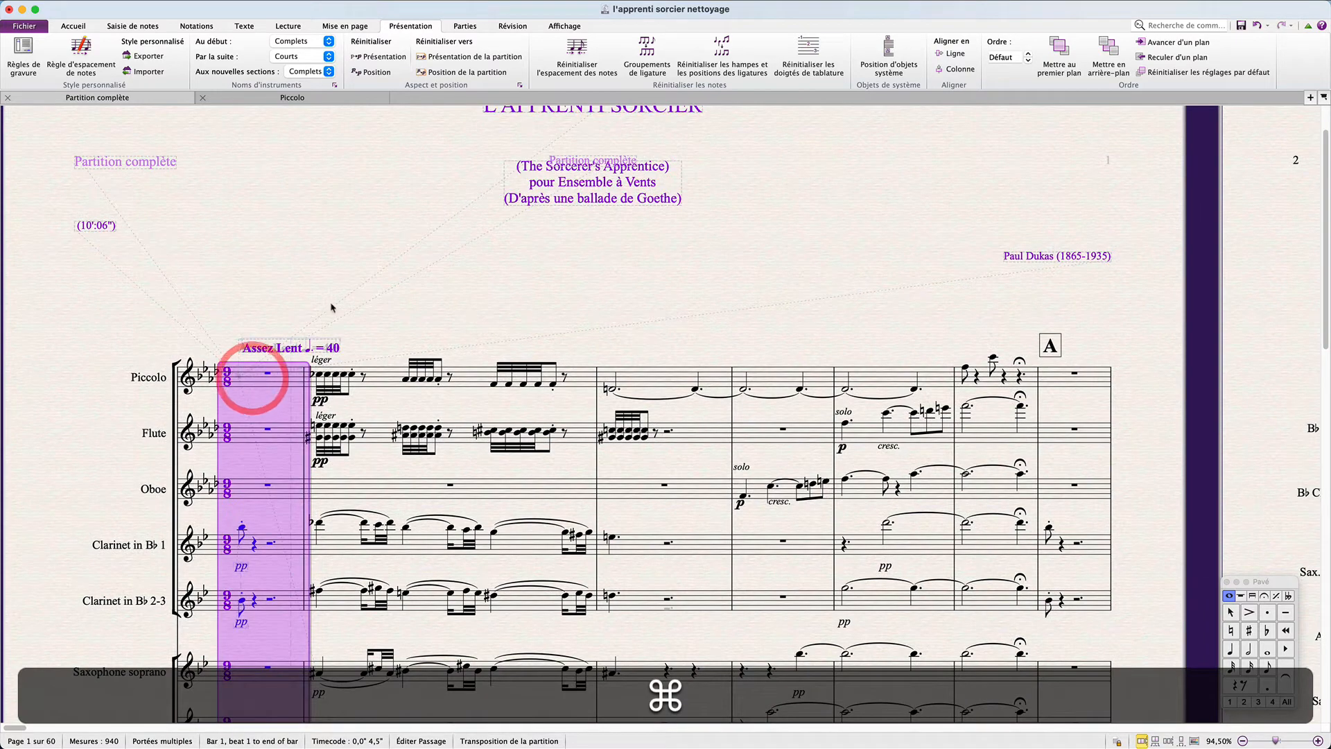
scroll(371, 232, up, 2)
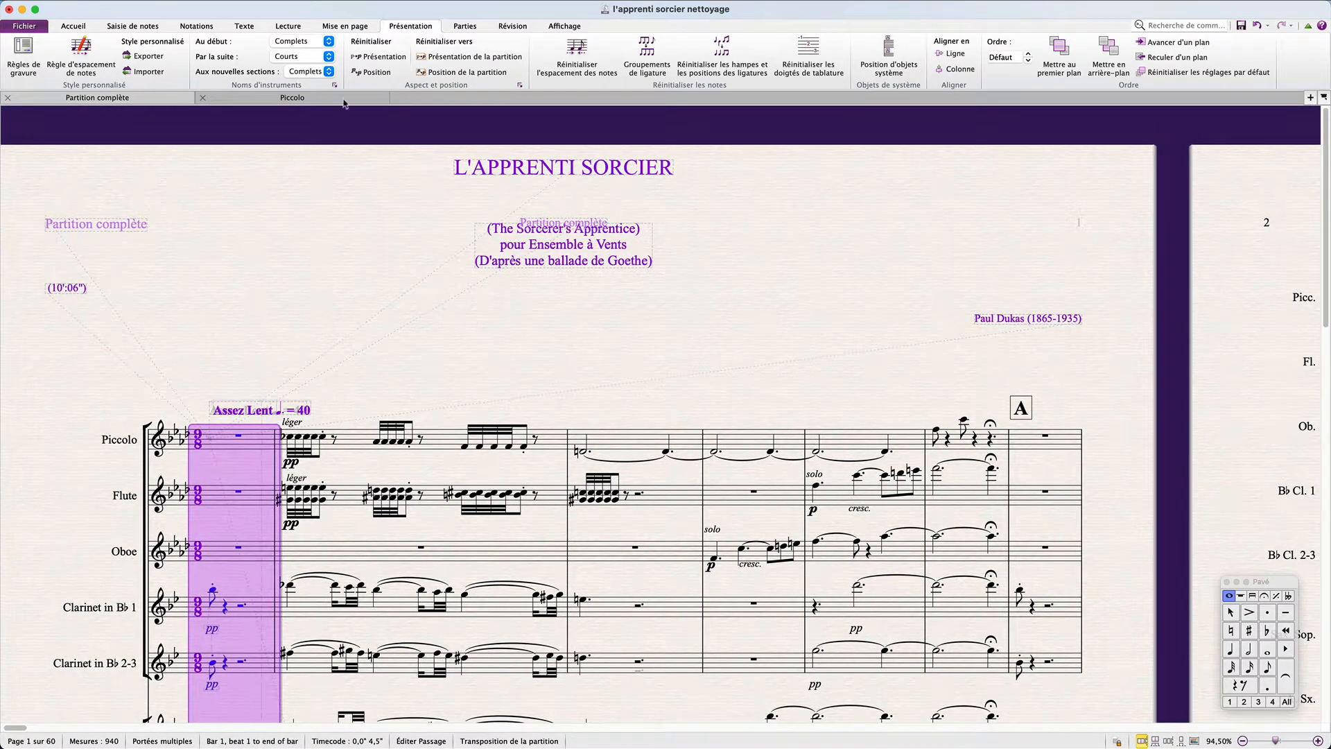
click(365, 73)
click(398, 243)
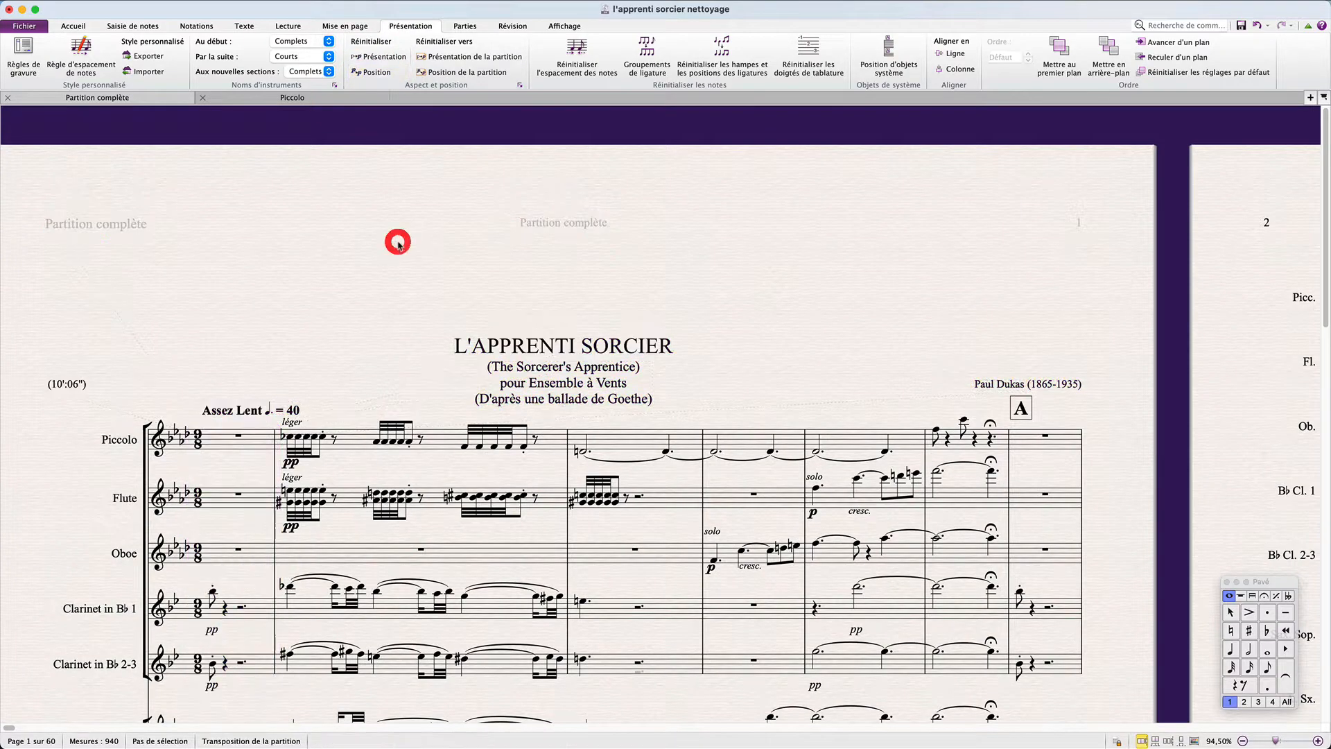
Change the instrument of the entire Piccolo staff in the full score to Piccolo from the Instruments de groupe set.
scroll(380, 315, down, 10)
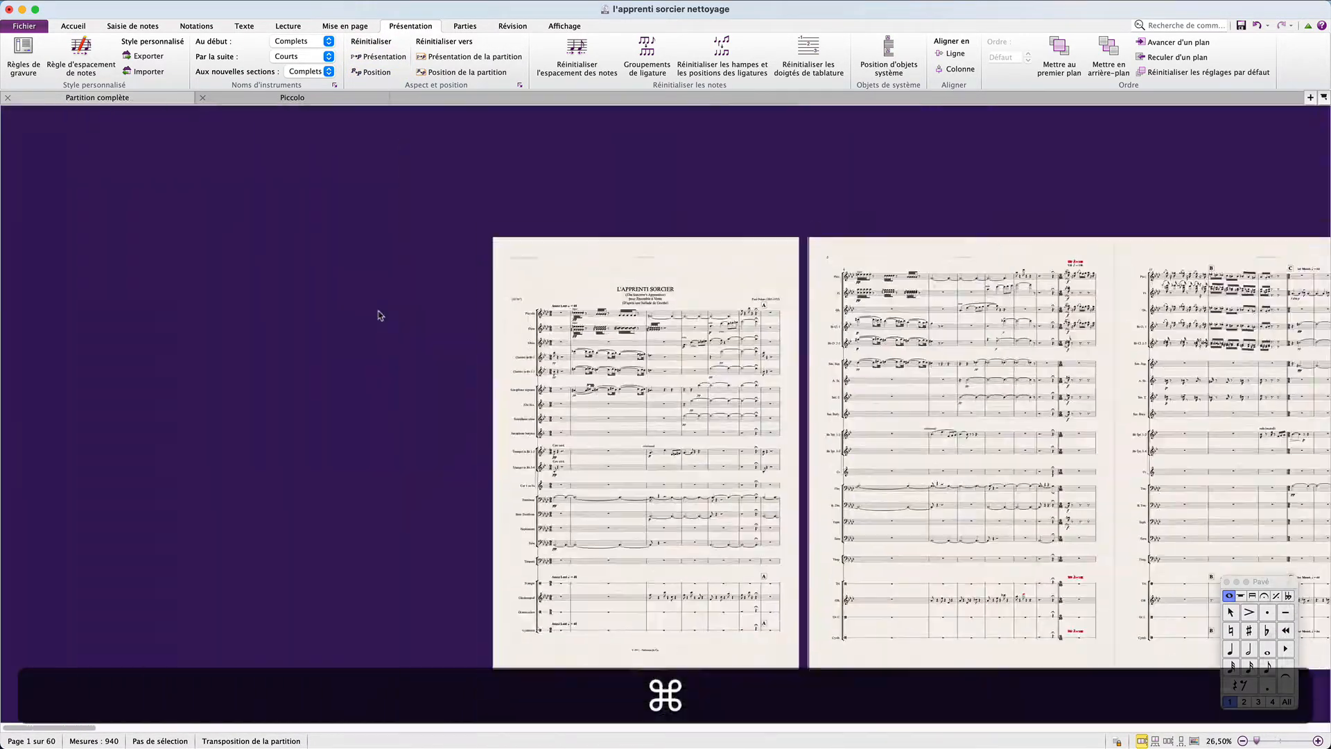
scroll(380, 315, up, 6)
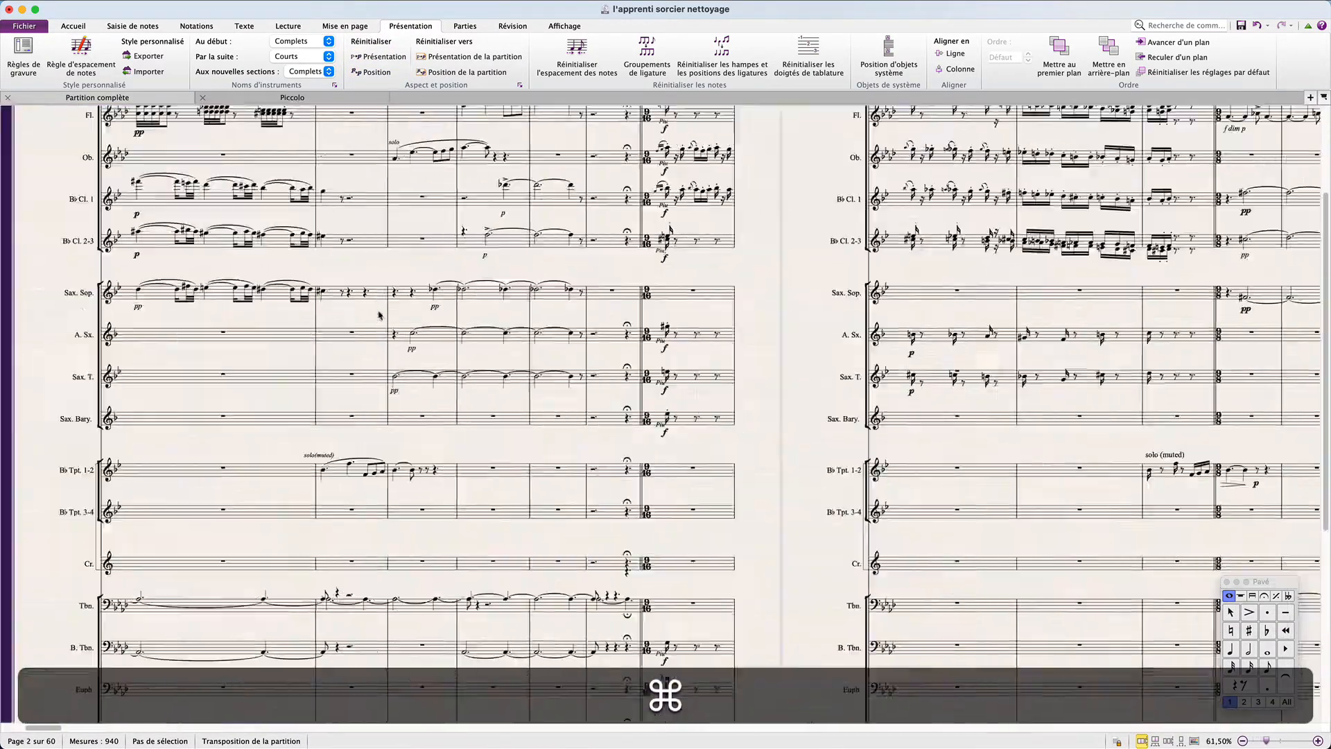
scroll(380, 315, left, 10)
scroll(380, 316, up, 3)
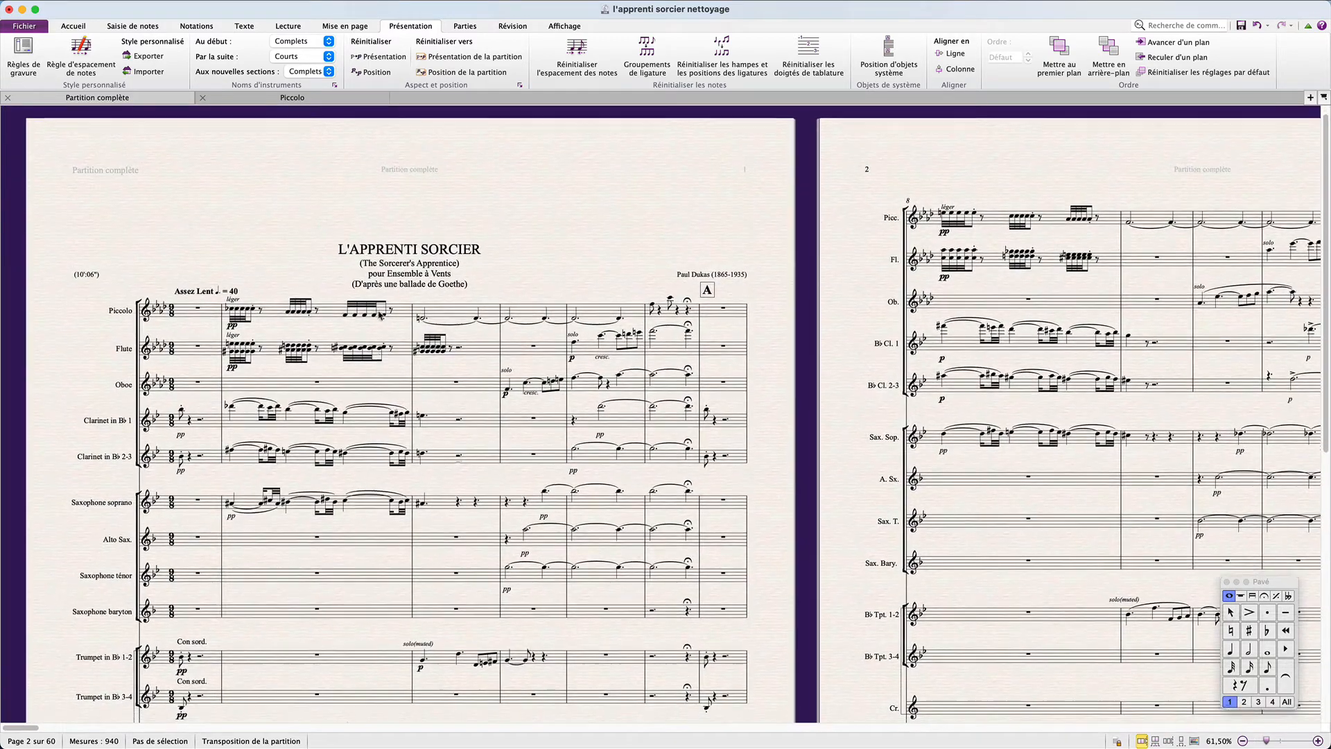
scroll(380, 315, down, 2)
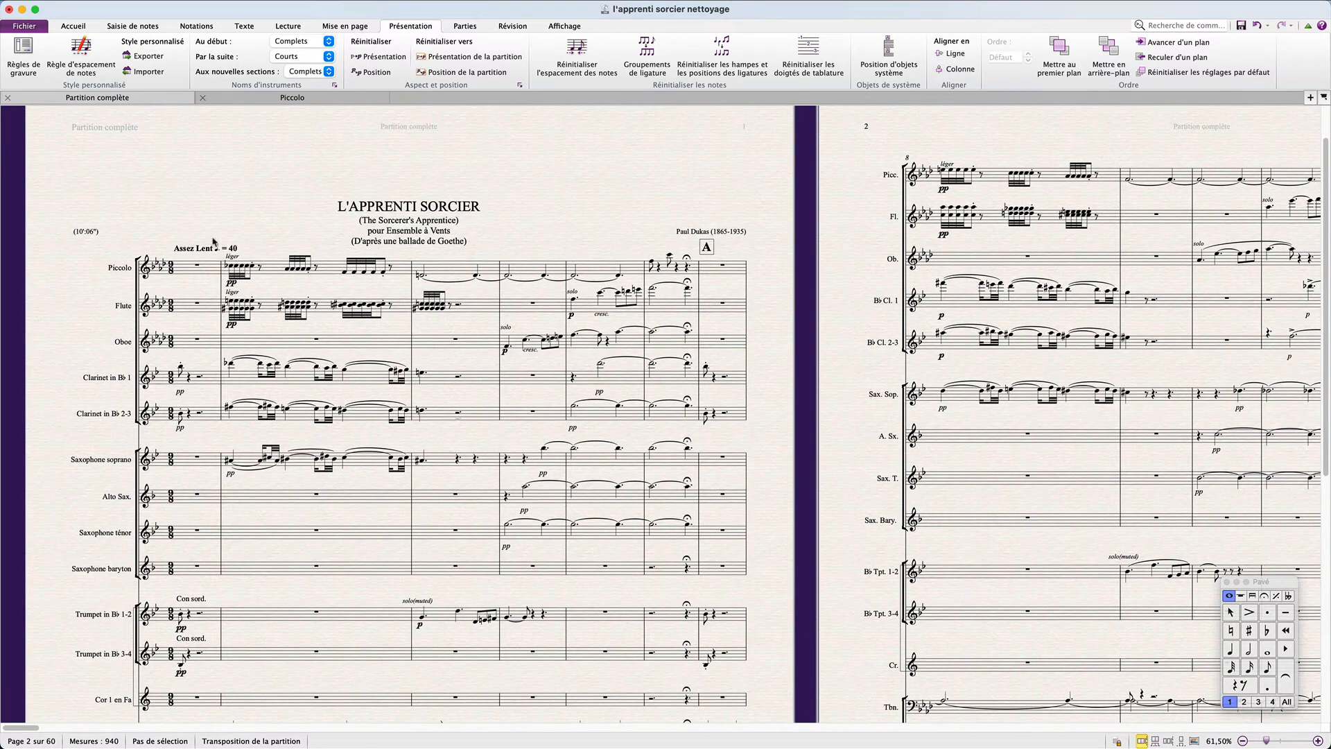
click(206, 287)
triple_click(189, 276)
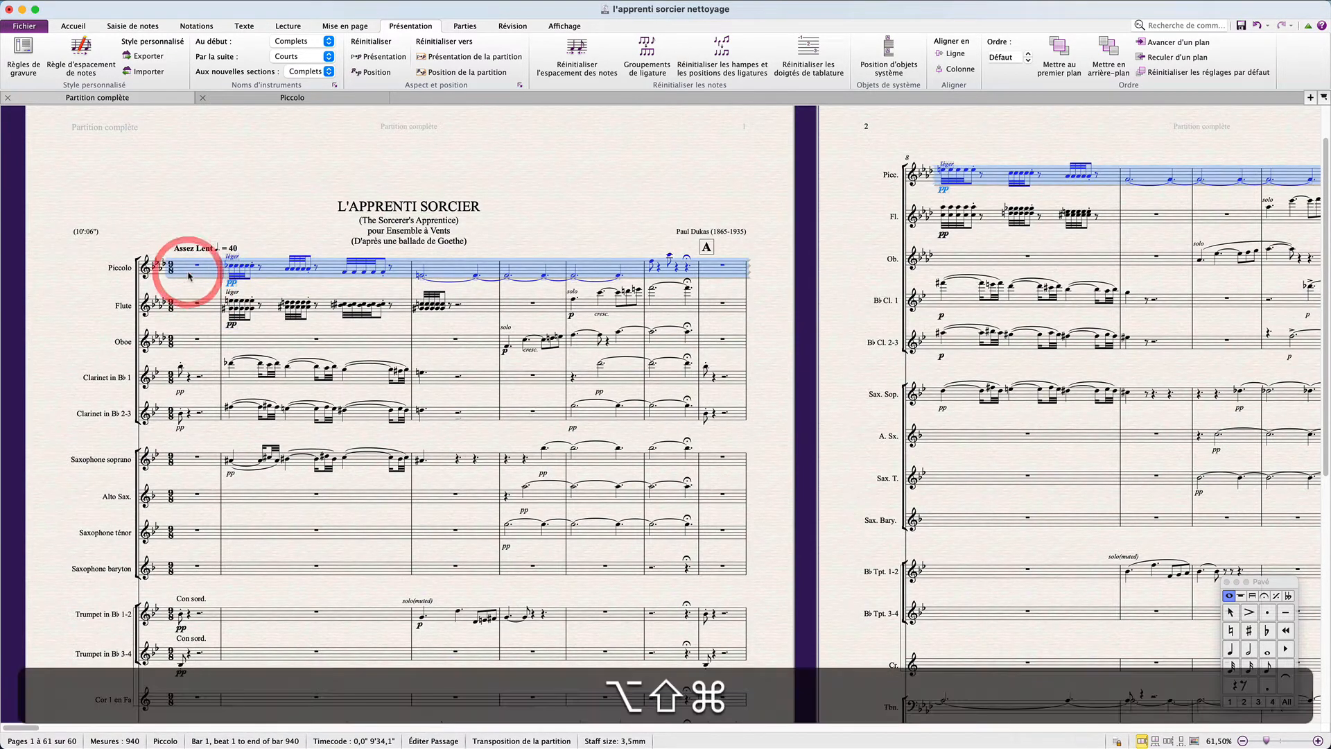
key(alt+shift+super+i)
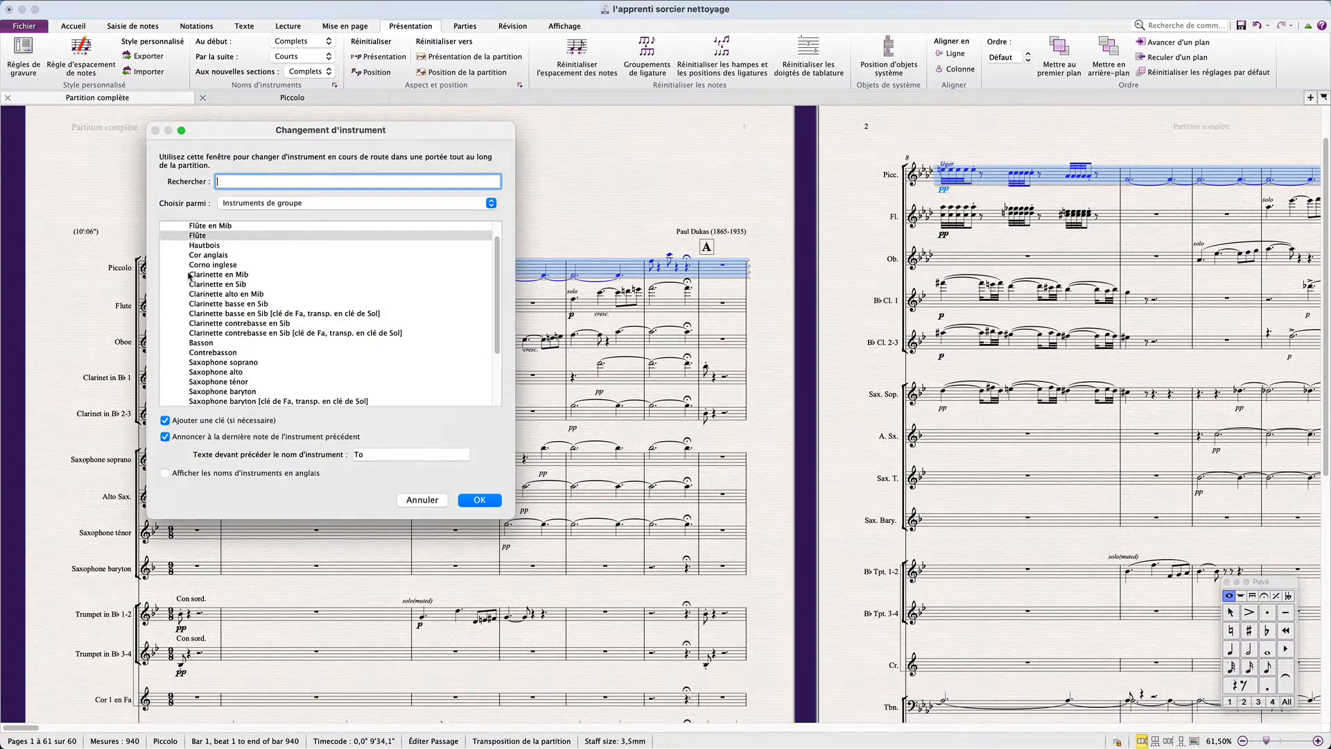
scroll(212, 239, up, 2)
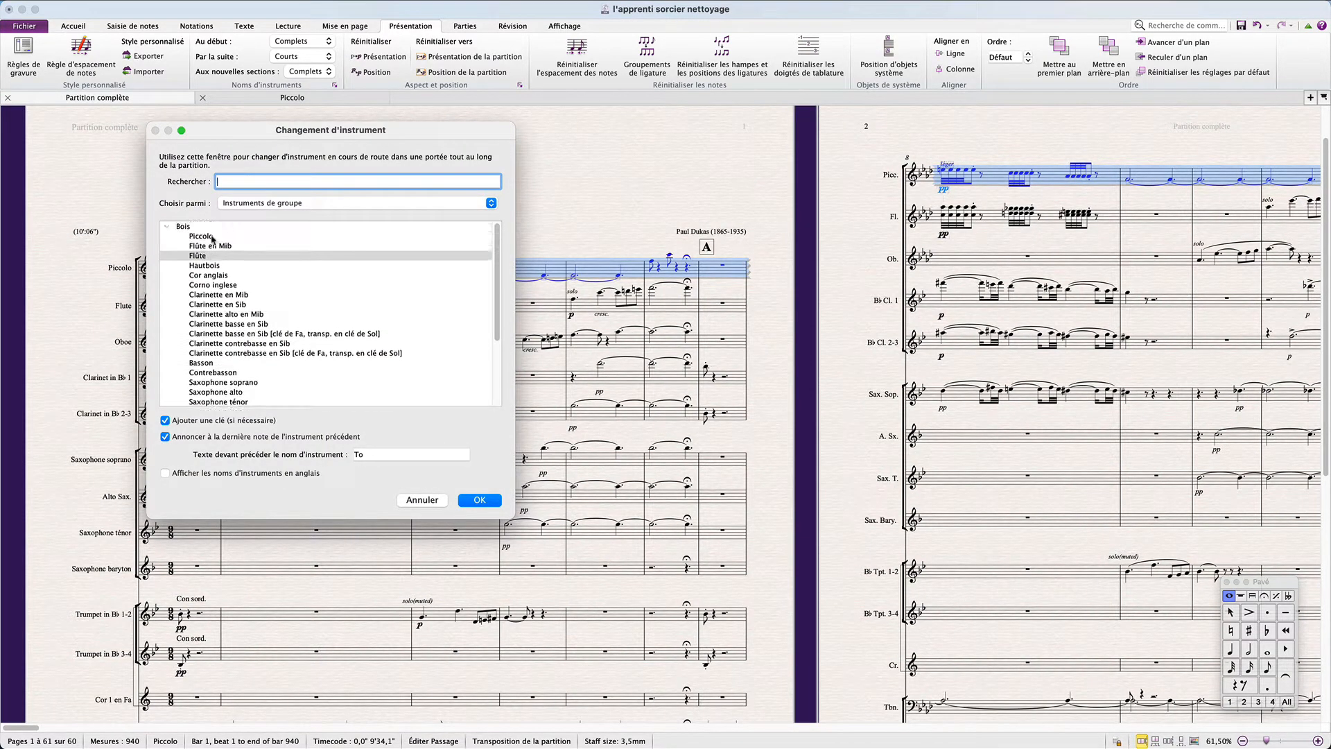
click(256, 208)
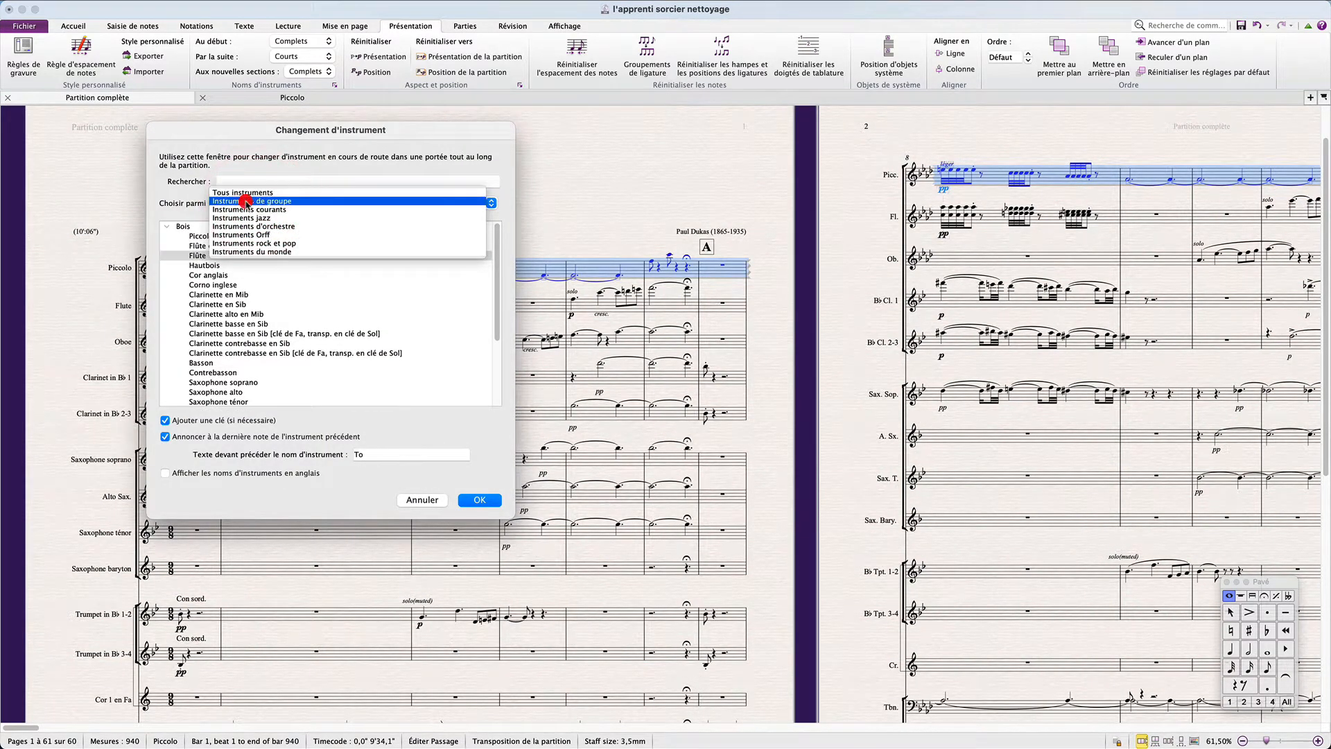
click(248, 204)
click(219, 239)
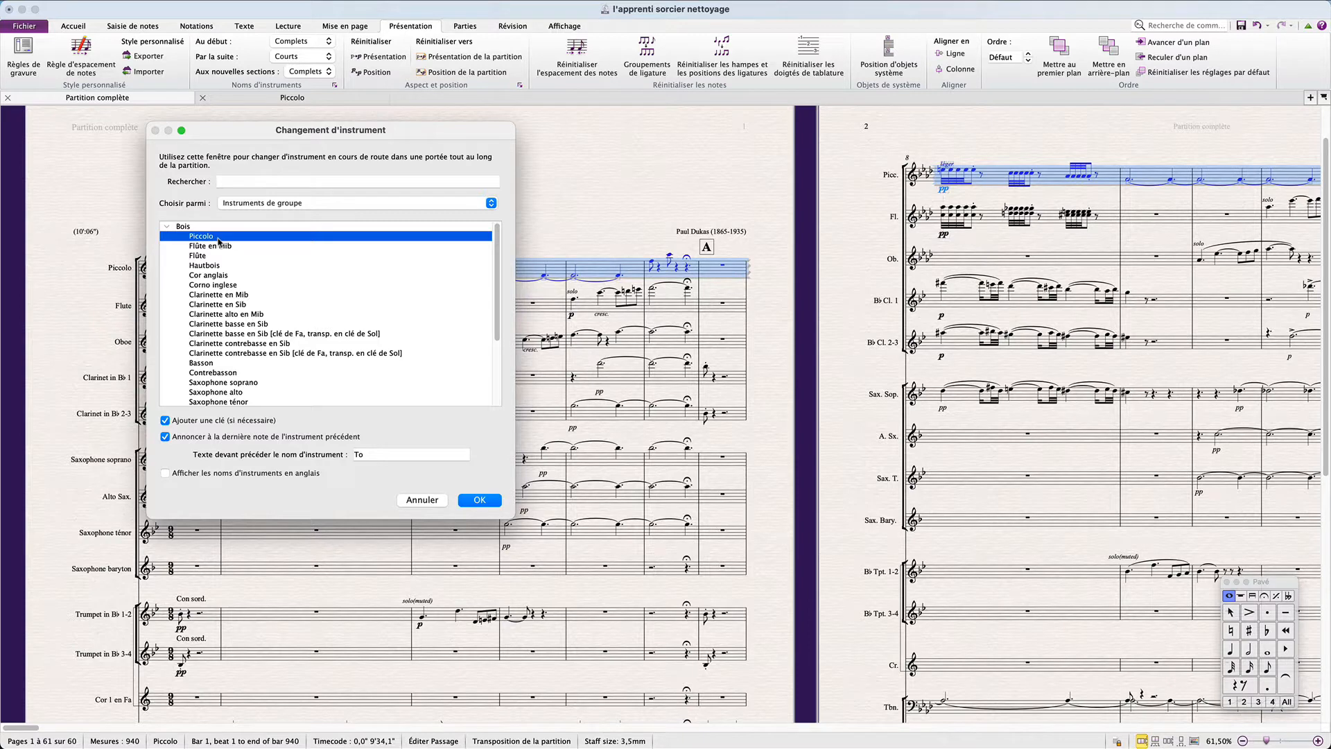
double_click(219, 239)
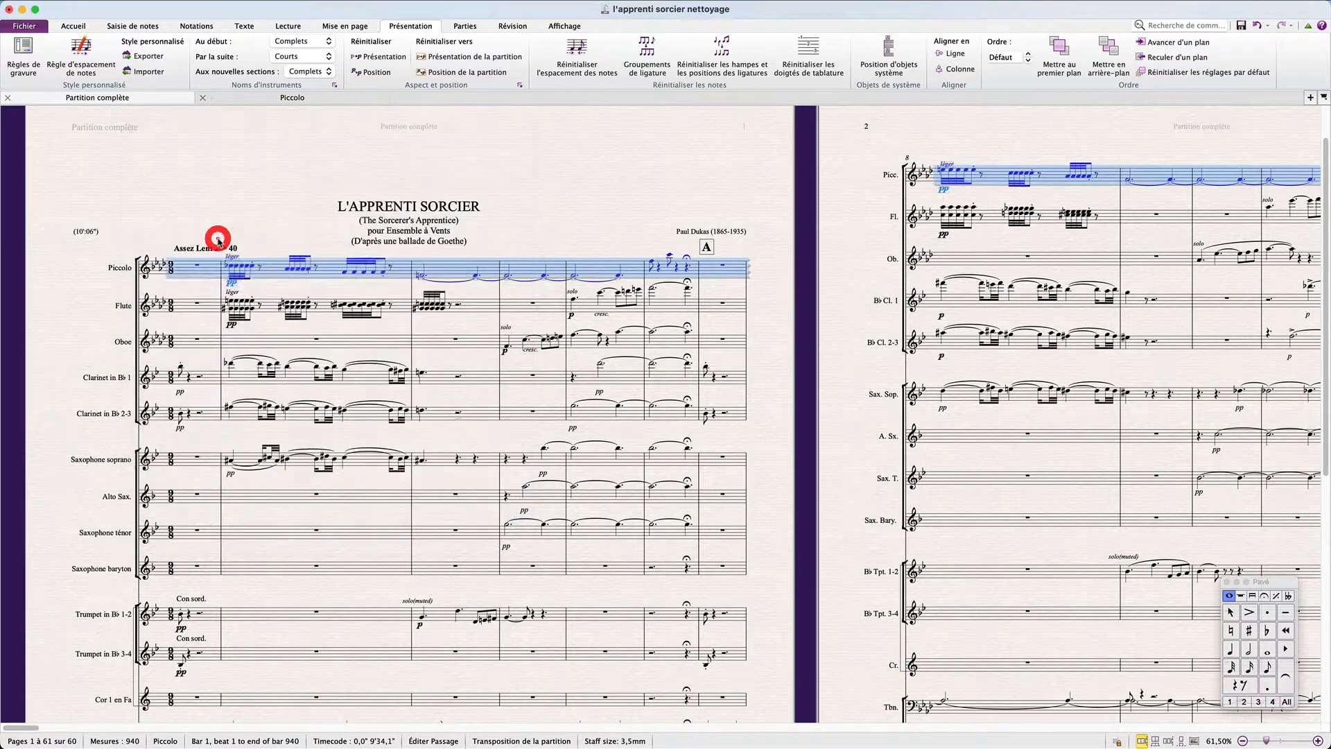
Change the instrument of the entire Flute staff to Flûte from the Instruments de groupe set.
click(188, 307)
triple_click(187, 307)
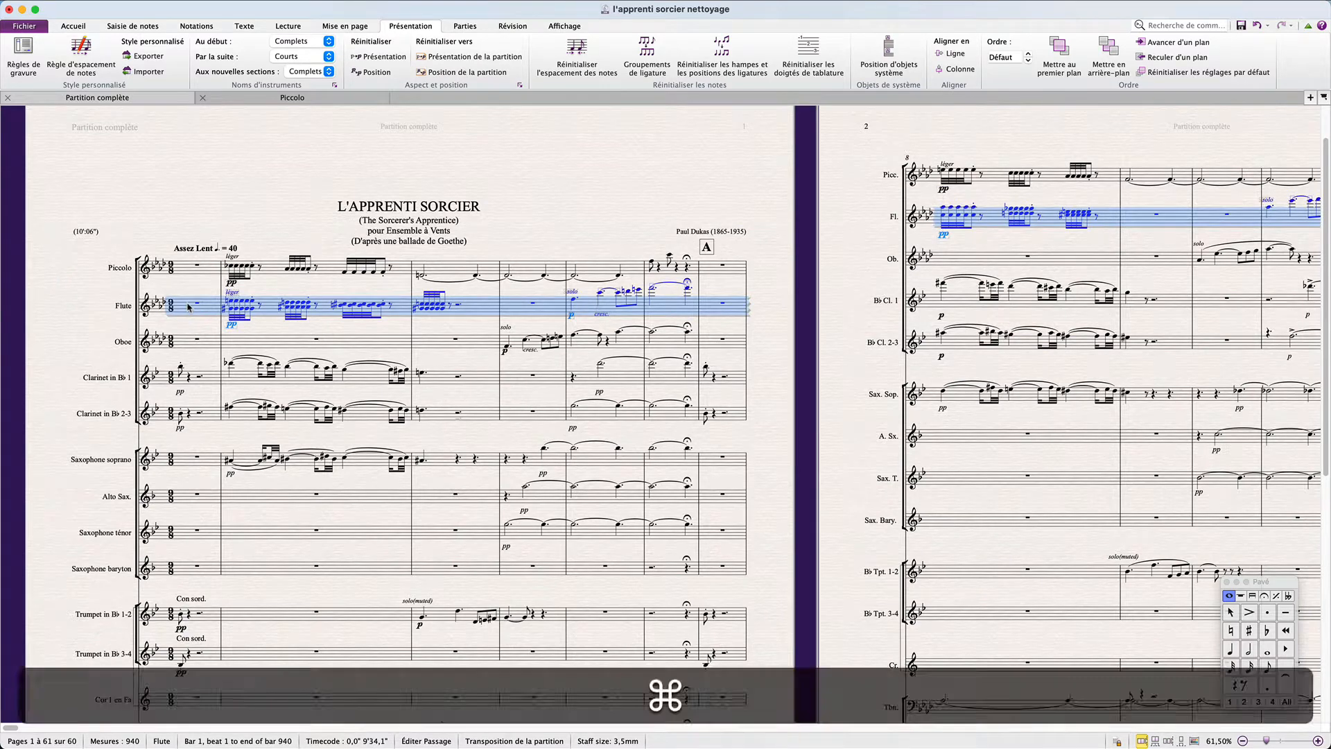
key(alt+shift+super+i)
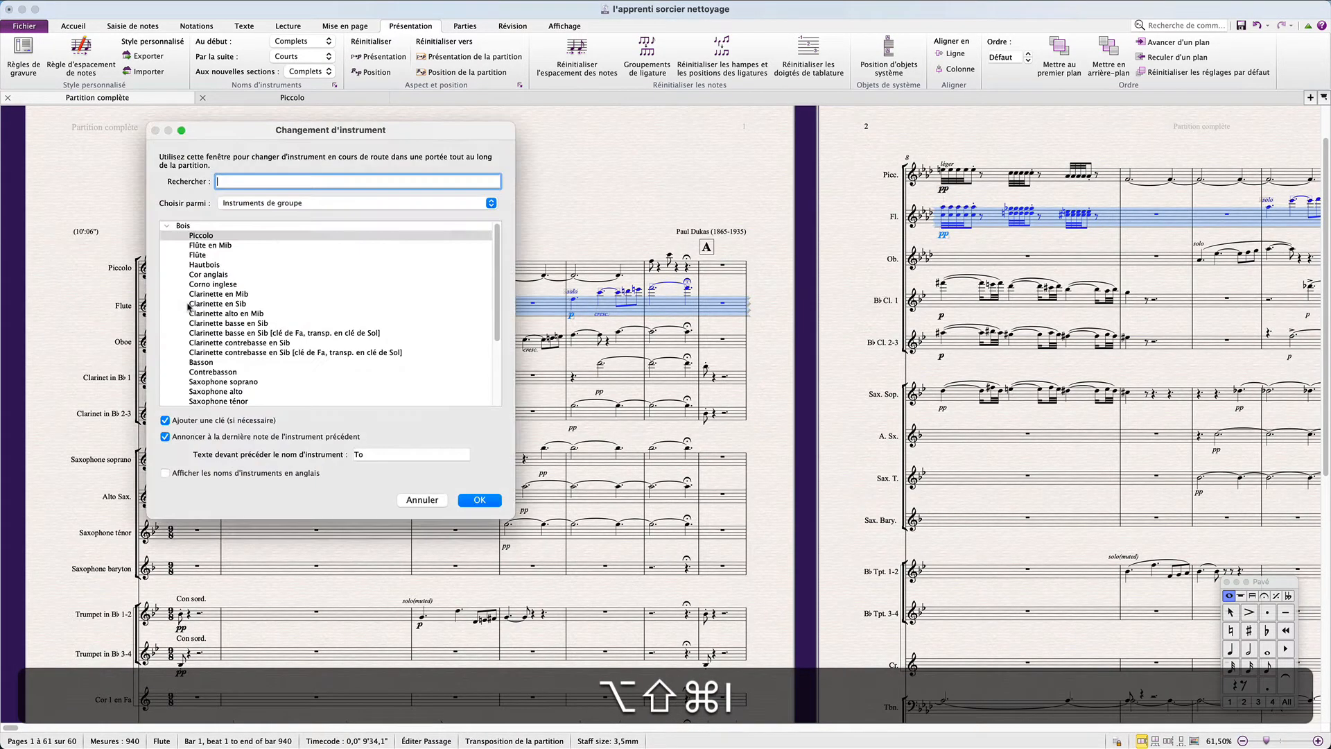
double_click(208, 255)
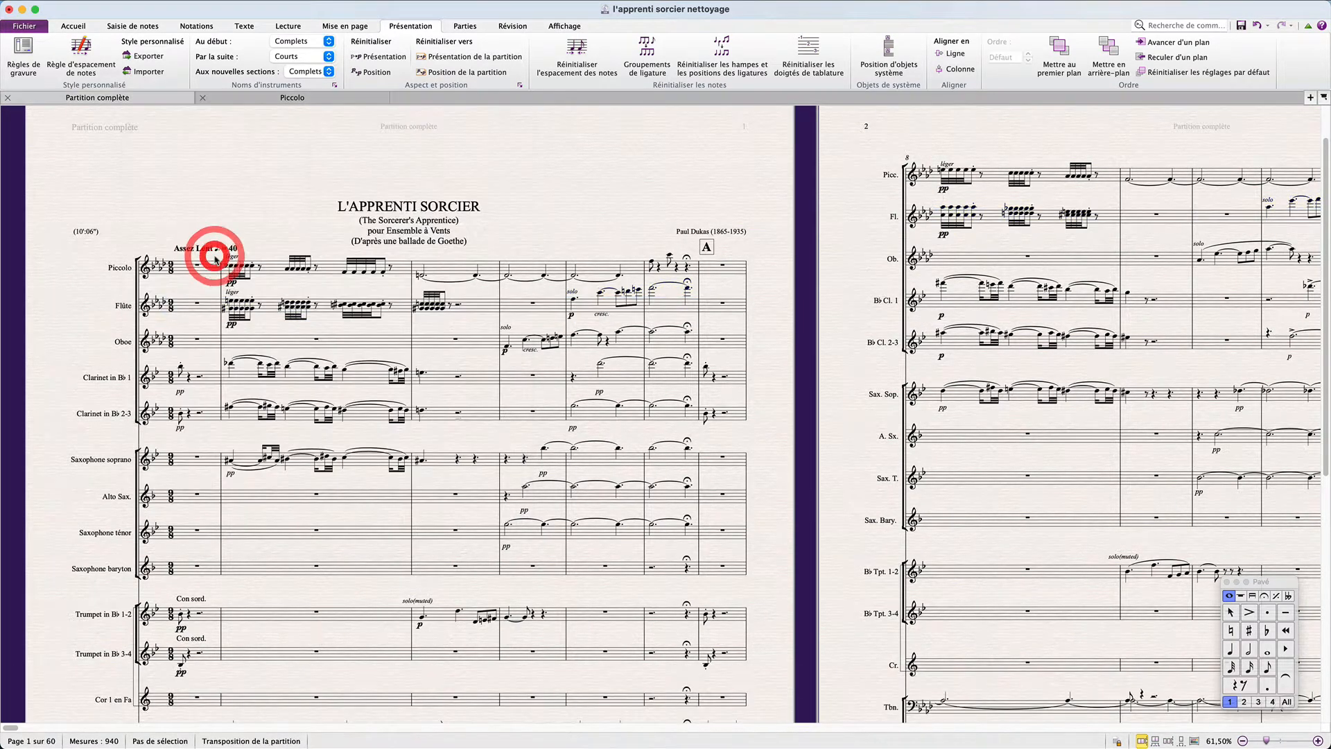
Finish reassigning the remaining staves' instruments, choosing Cymbales from Tous instruments for the entire bottom staff.
click(185, 343)
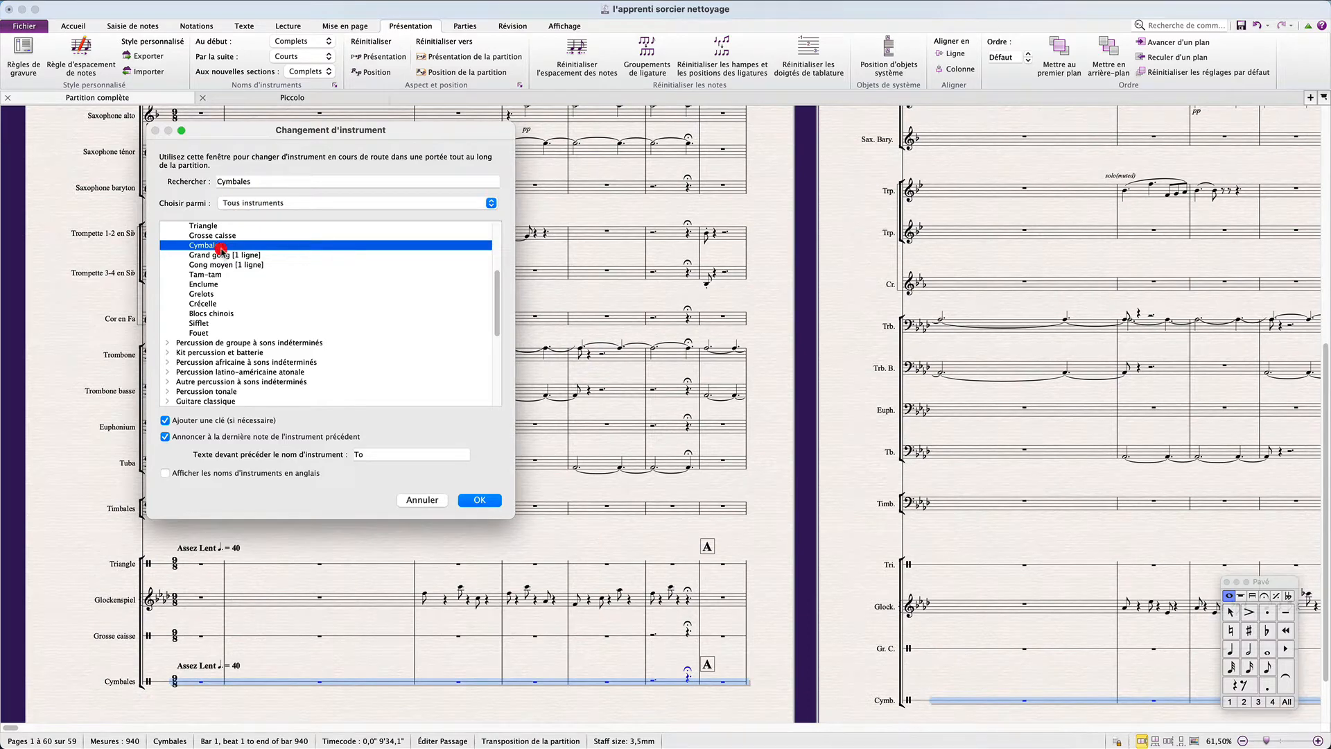
double_click(220, 247)
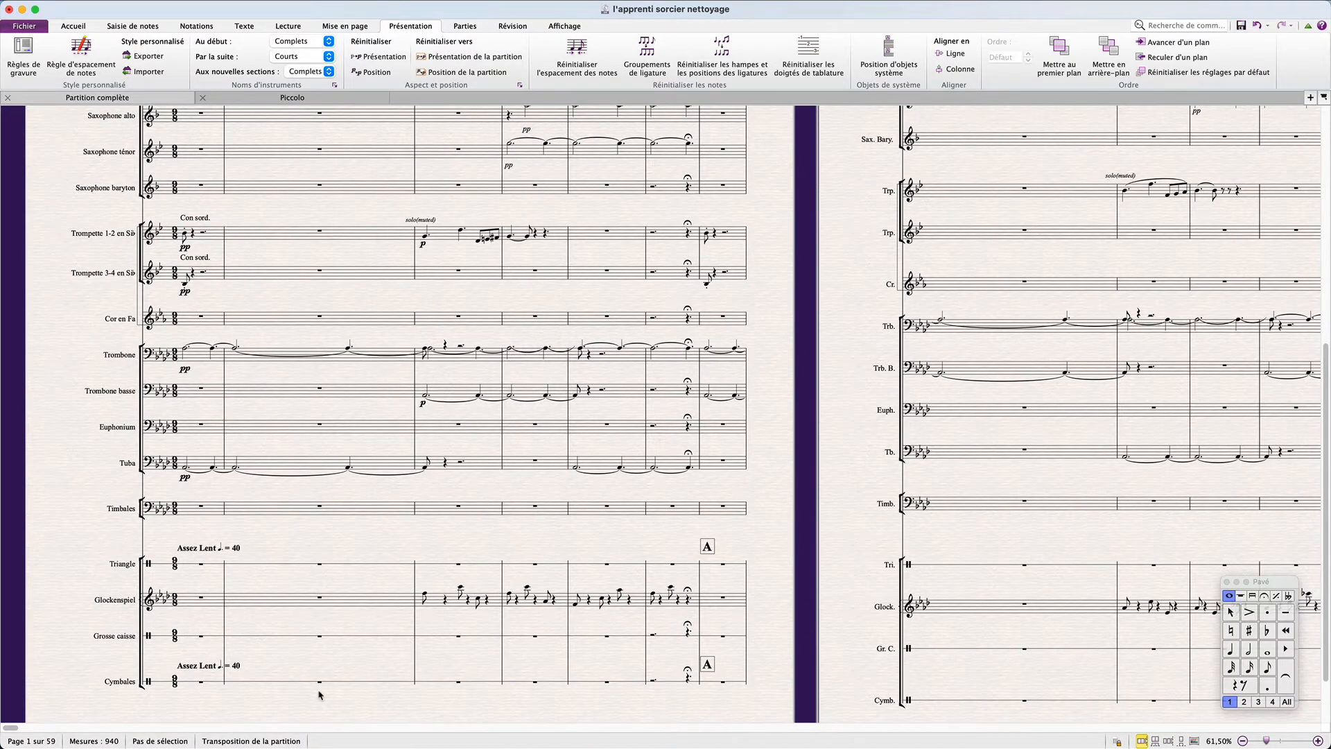
scroll(319, 694, up, 8)
scroll(212, 581, down, 6)
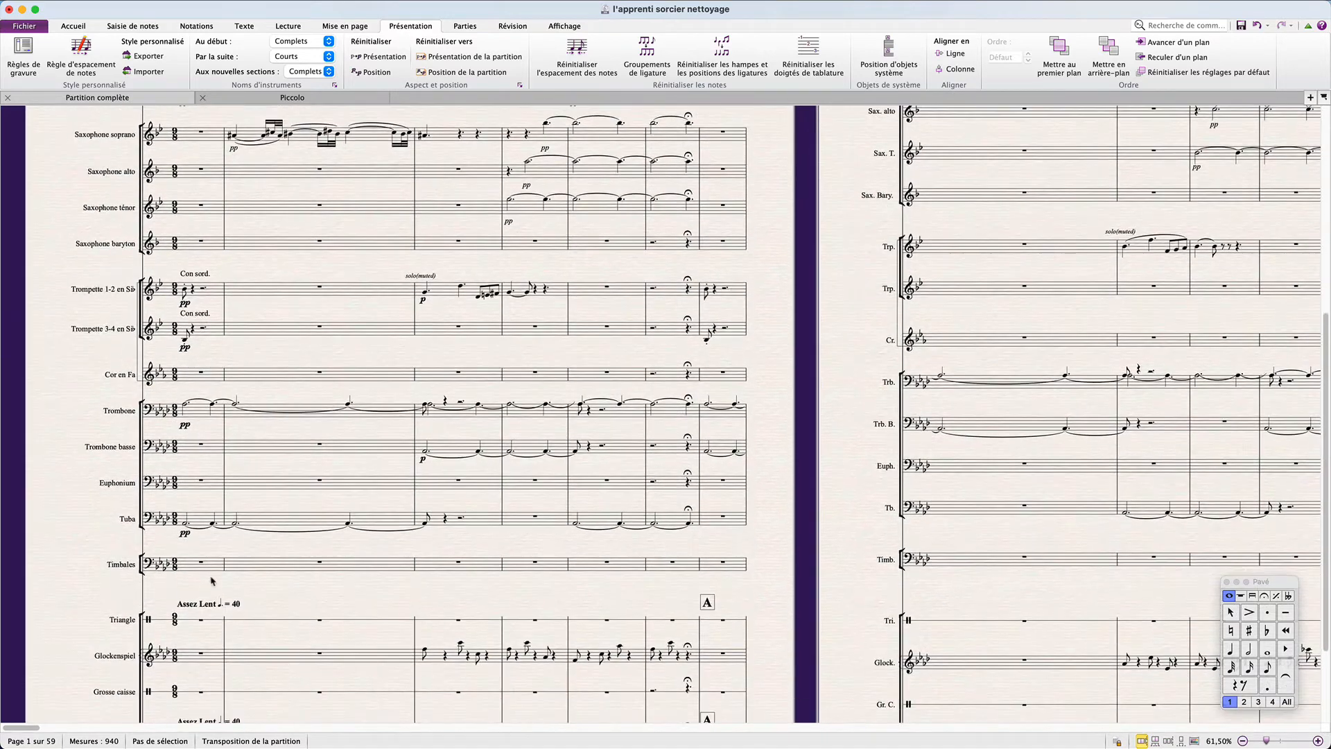
Set the system object positions so the extra tempo and rehearsal marks appear only above the Trompette 1-2 en Sib staff.
scroll(212, 581, down, 3)
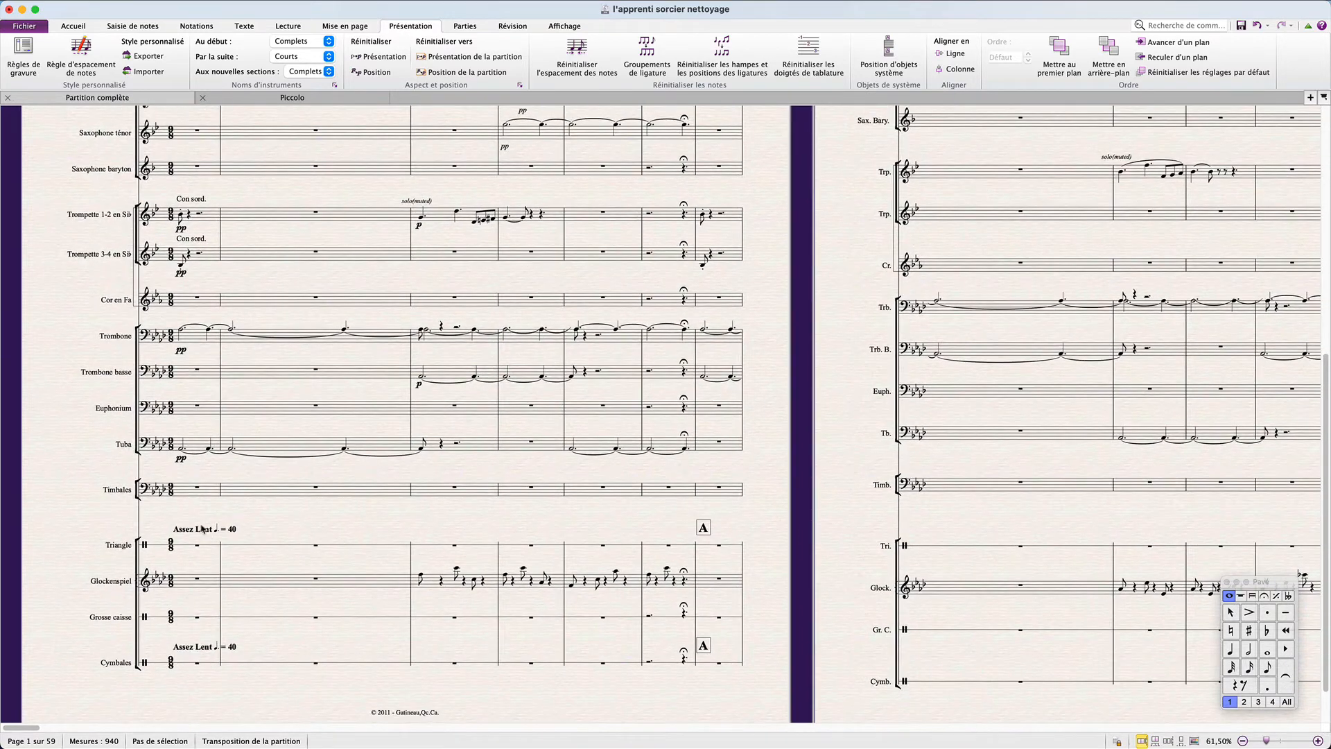
double_click(207, 647)
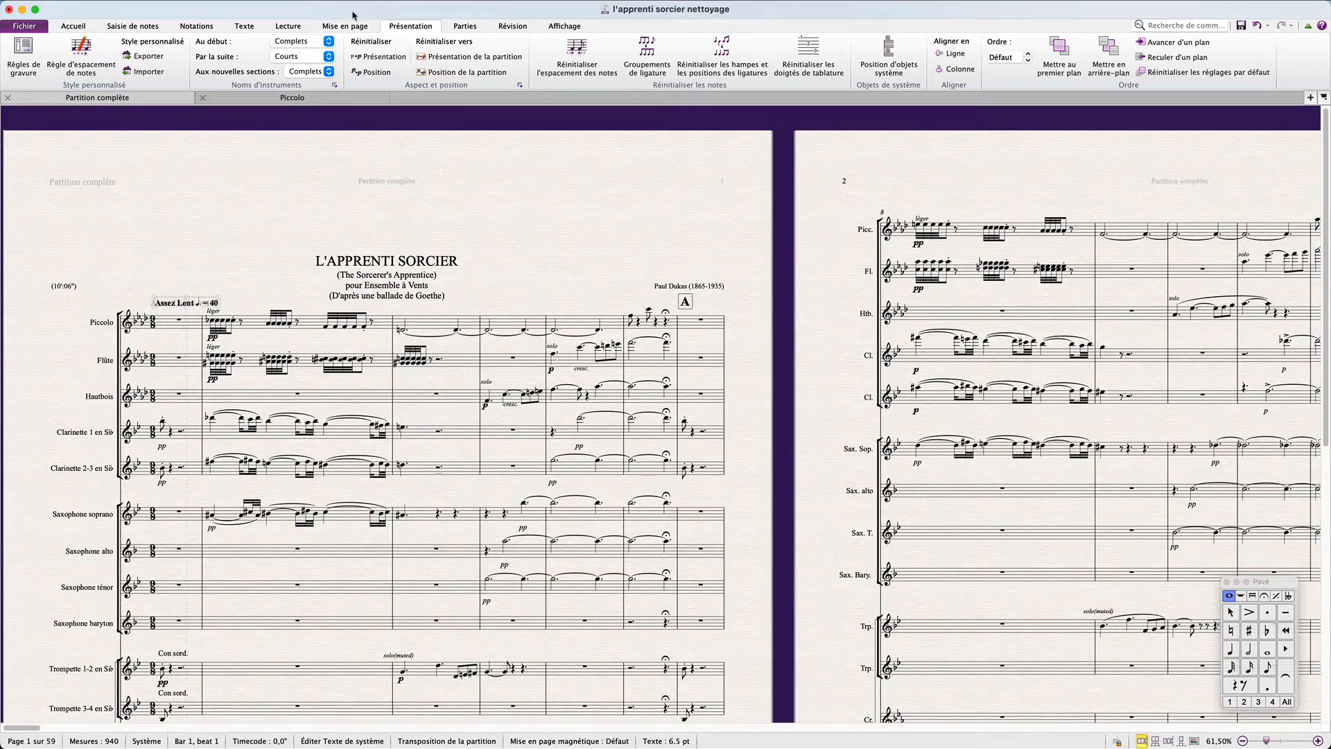
click(863, 72)
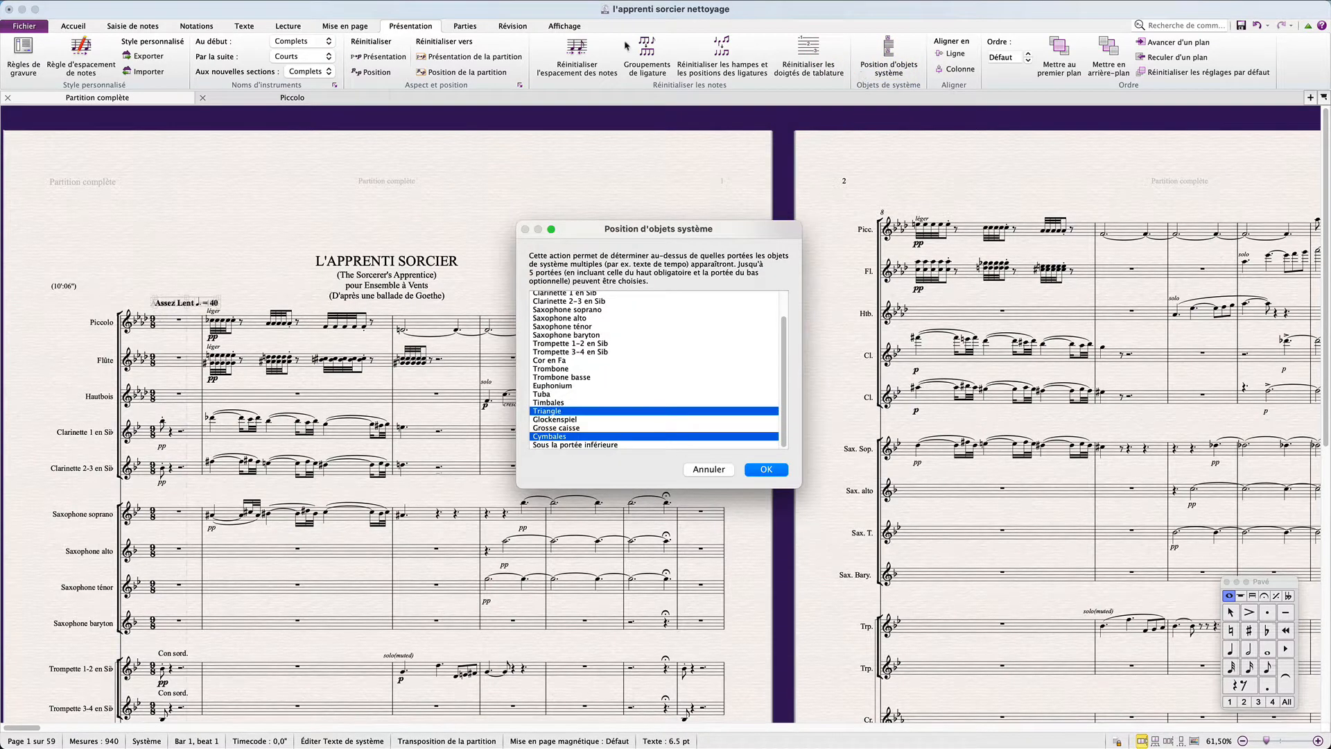
super+click(567, 411)
super+click(565, 436)
click(568, 394)
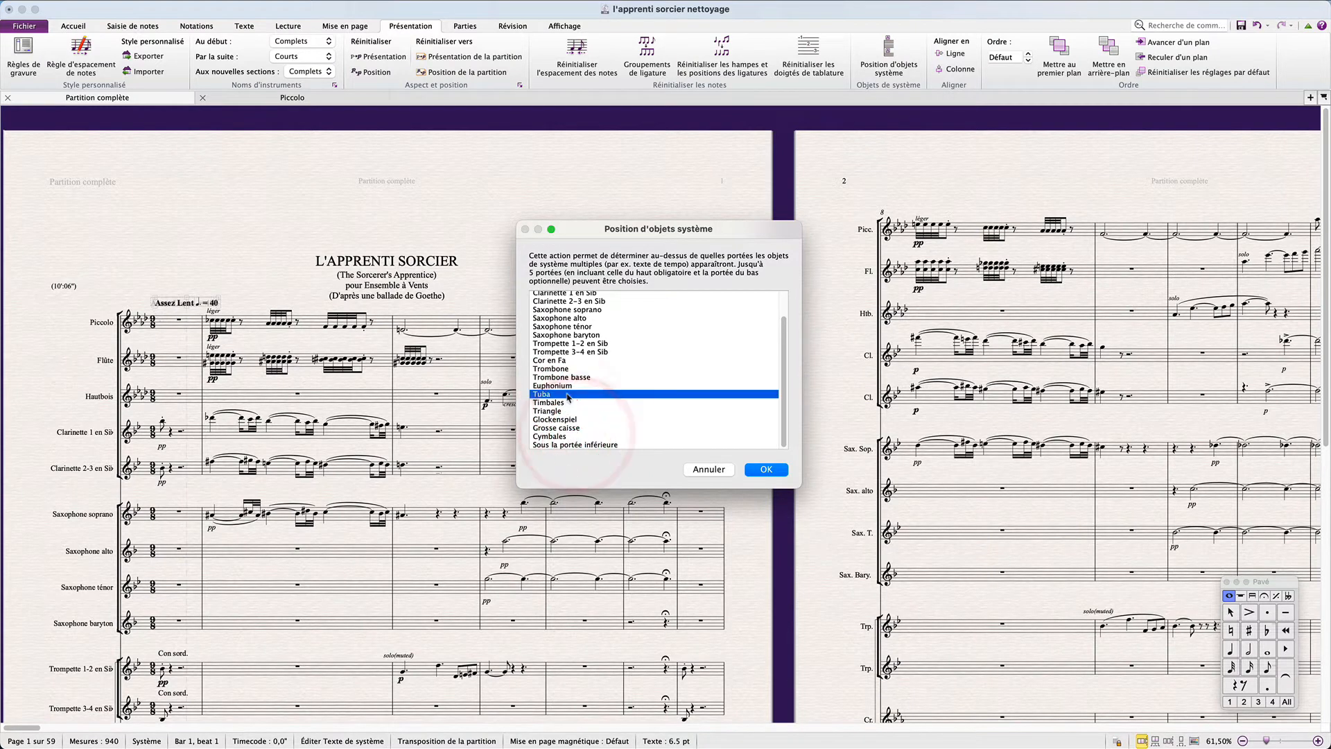
super+click(569, 344)
super+click(569, 343)
super+click(581, 394)
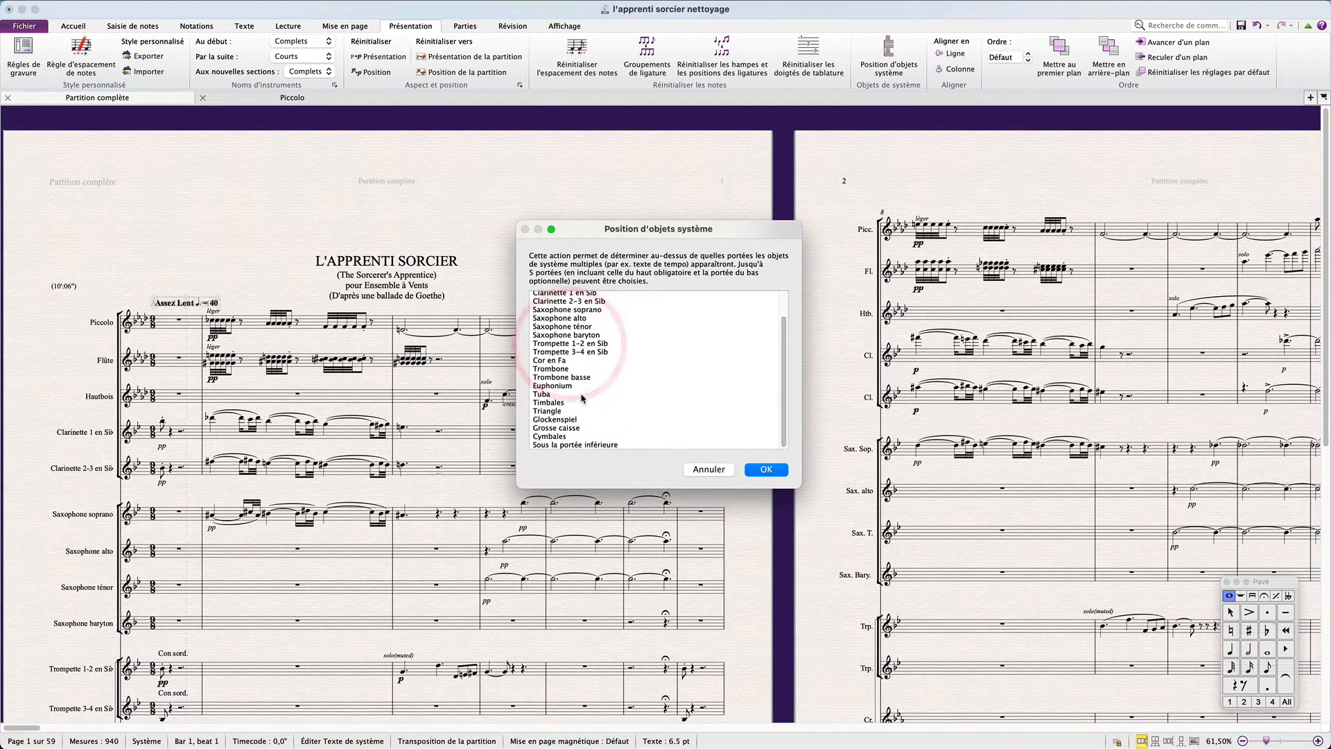
click(568, 344)
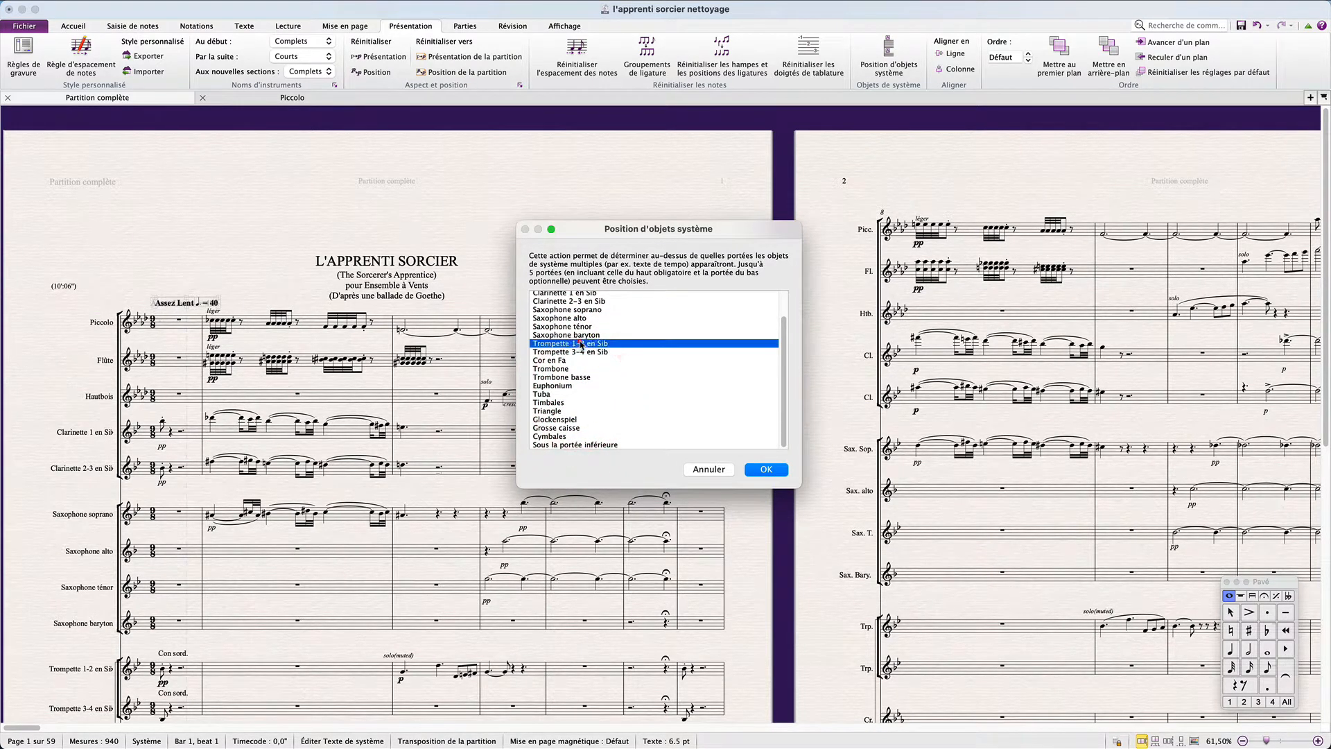
click(766, 470)
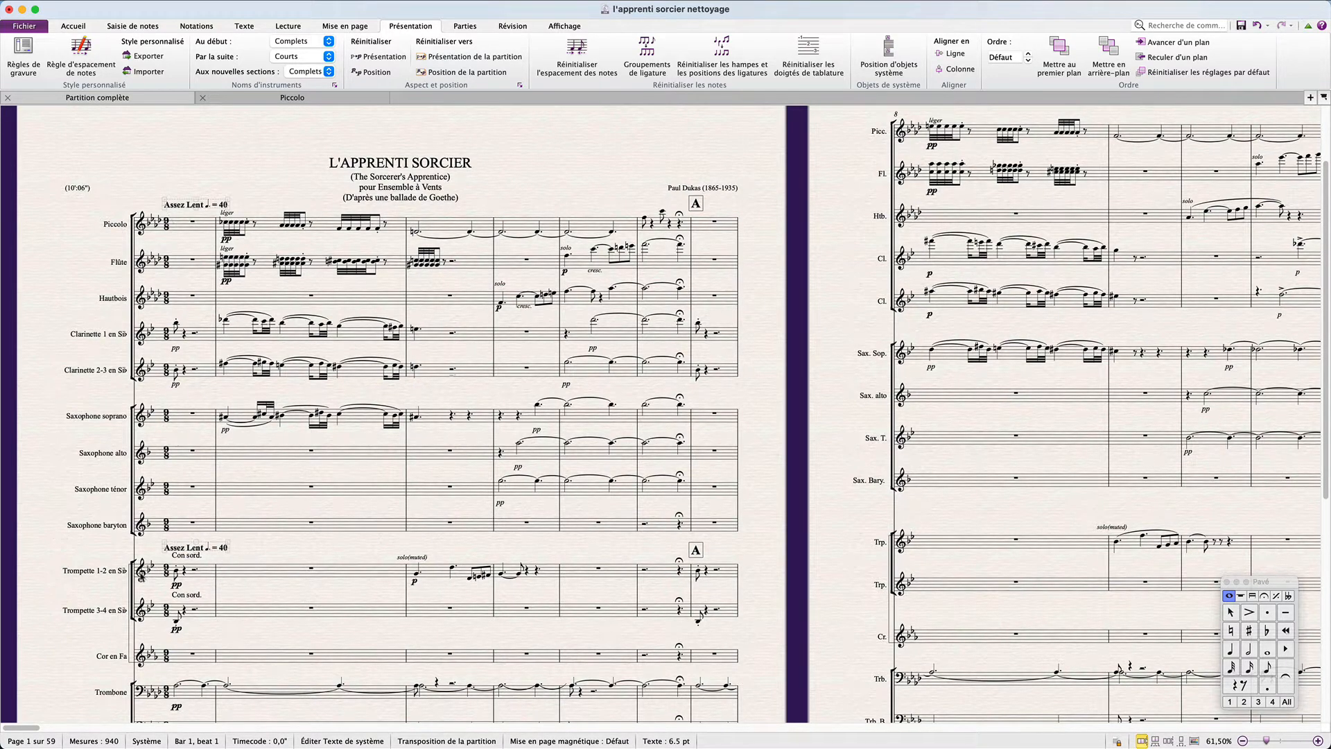
Delete the bracket joining the two trumpet staves and shorten the secondary bracket to span only Trompette 1-2 and Trompette 3-4.
click(131, 594)
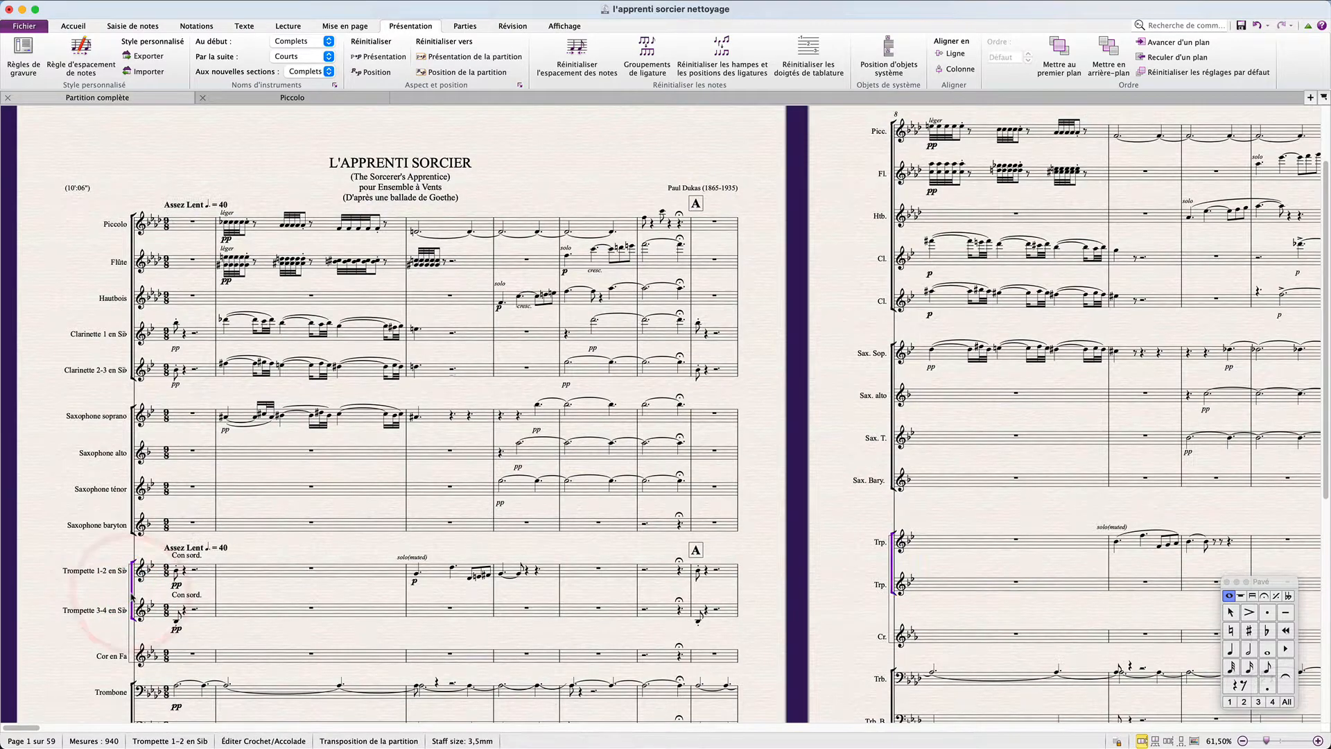
super+scroll(132, 596, up, 5)
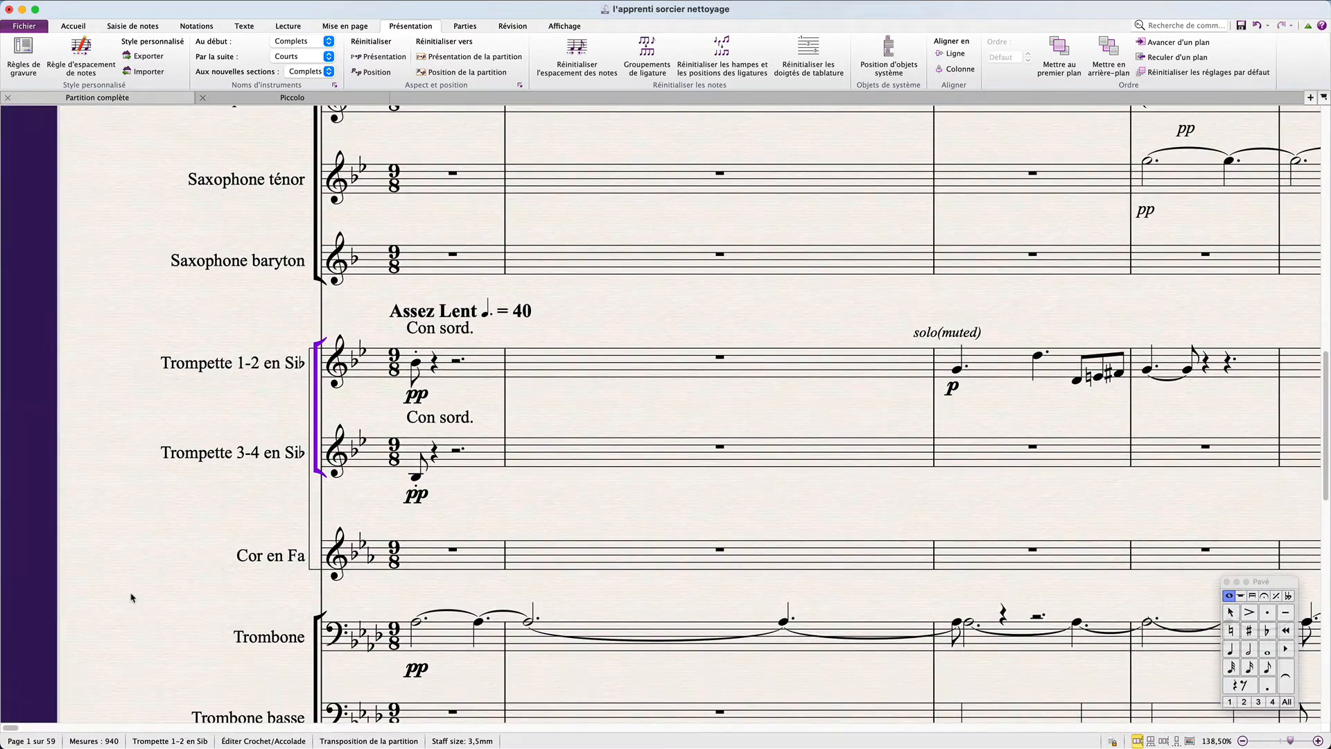
key(Delete)
click(312, 442)
key(Delete)
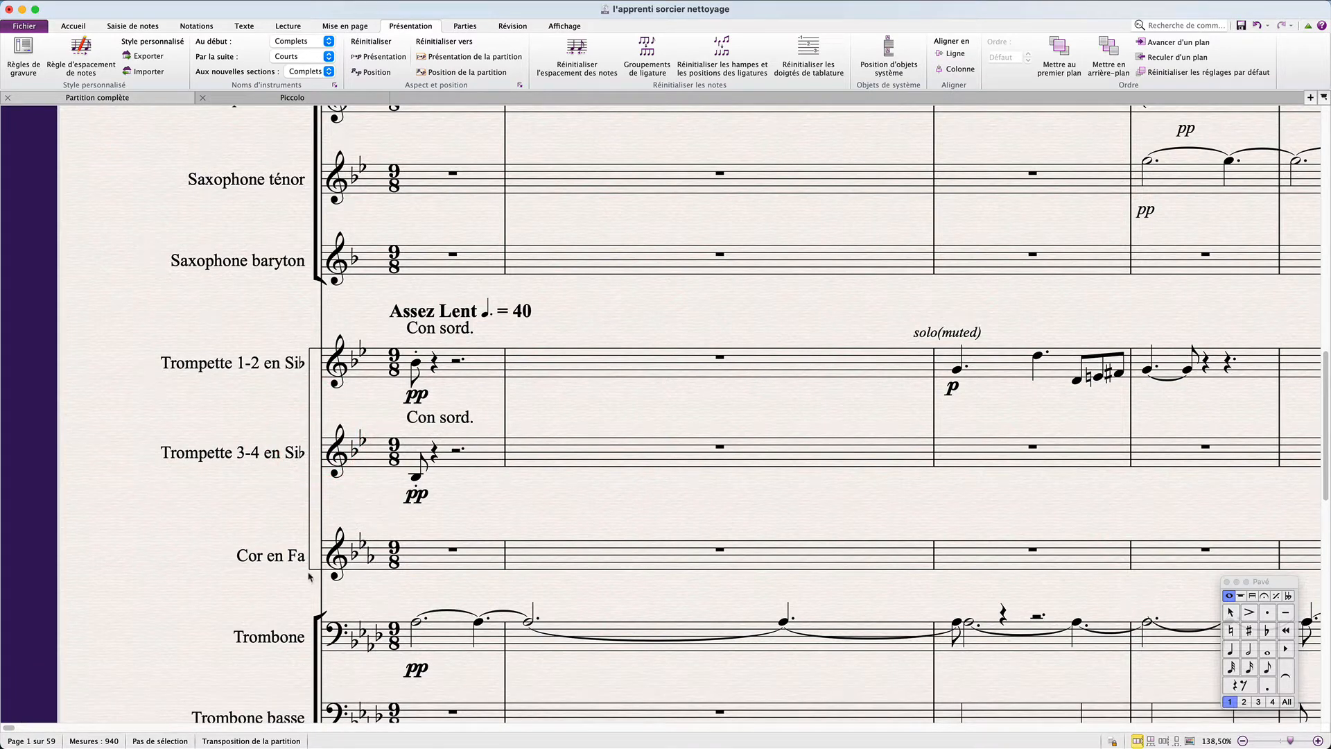
drag(310, 574, 303, 464)
Add a bracket to the two trumpet staves and extend it down to include the Cor en Fa staff.
click(488, 459)
shift+click(481, 362)
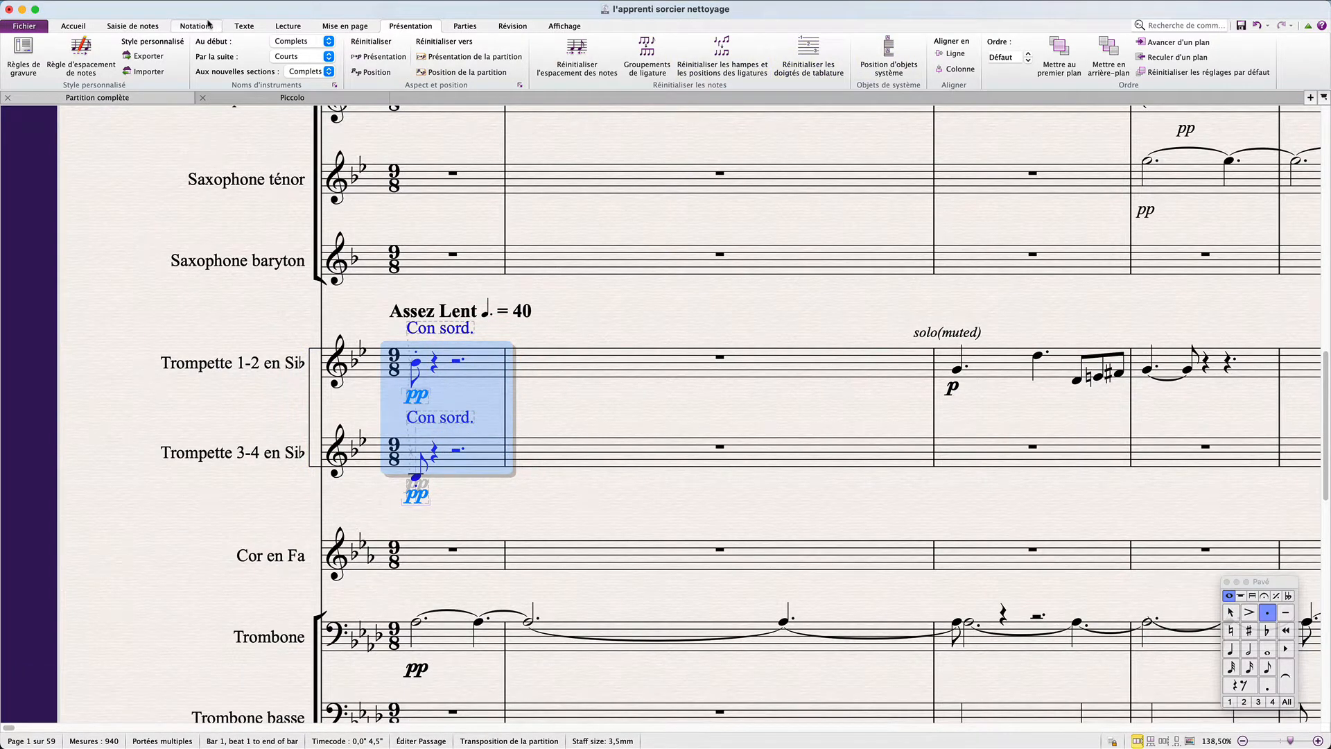
click(351, 26)
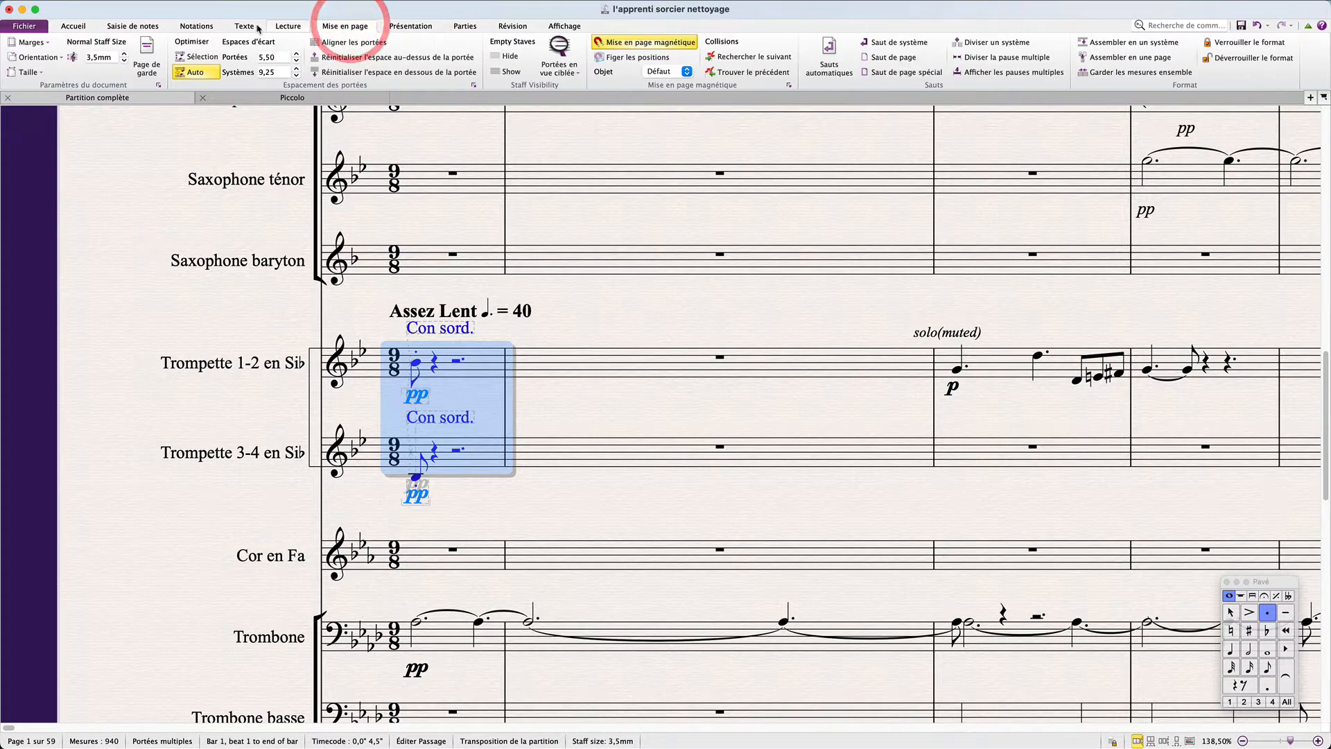
click(203, 27)
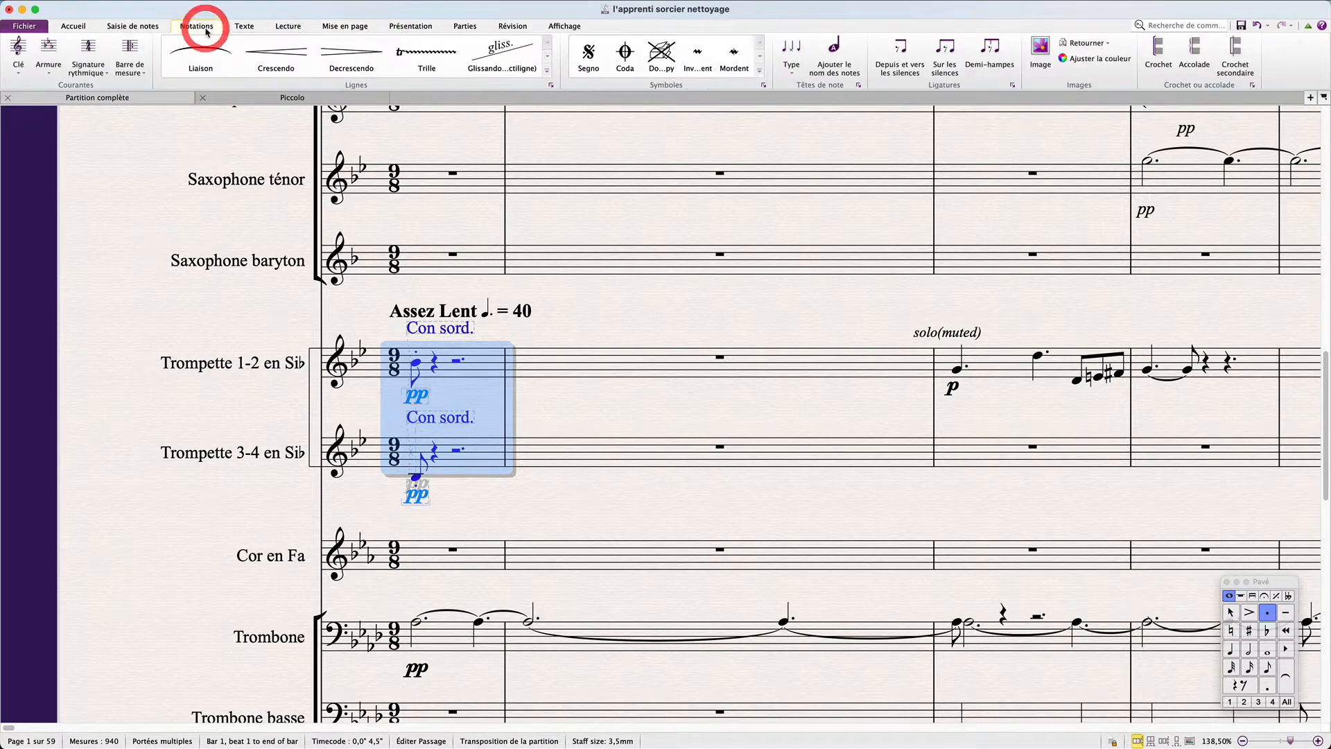
click(1163, 54)
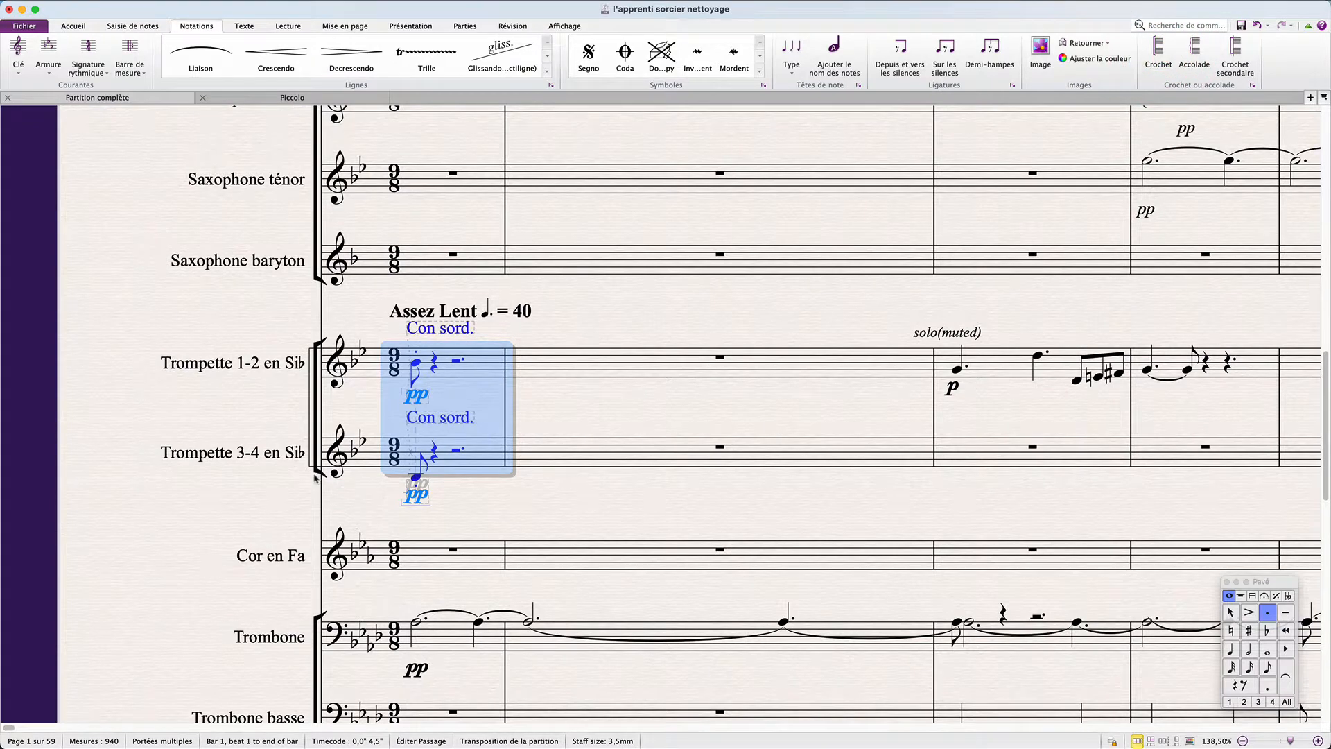
drag(314, 479, 314, 535)
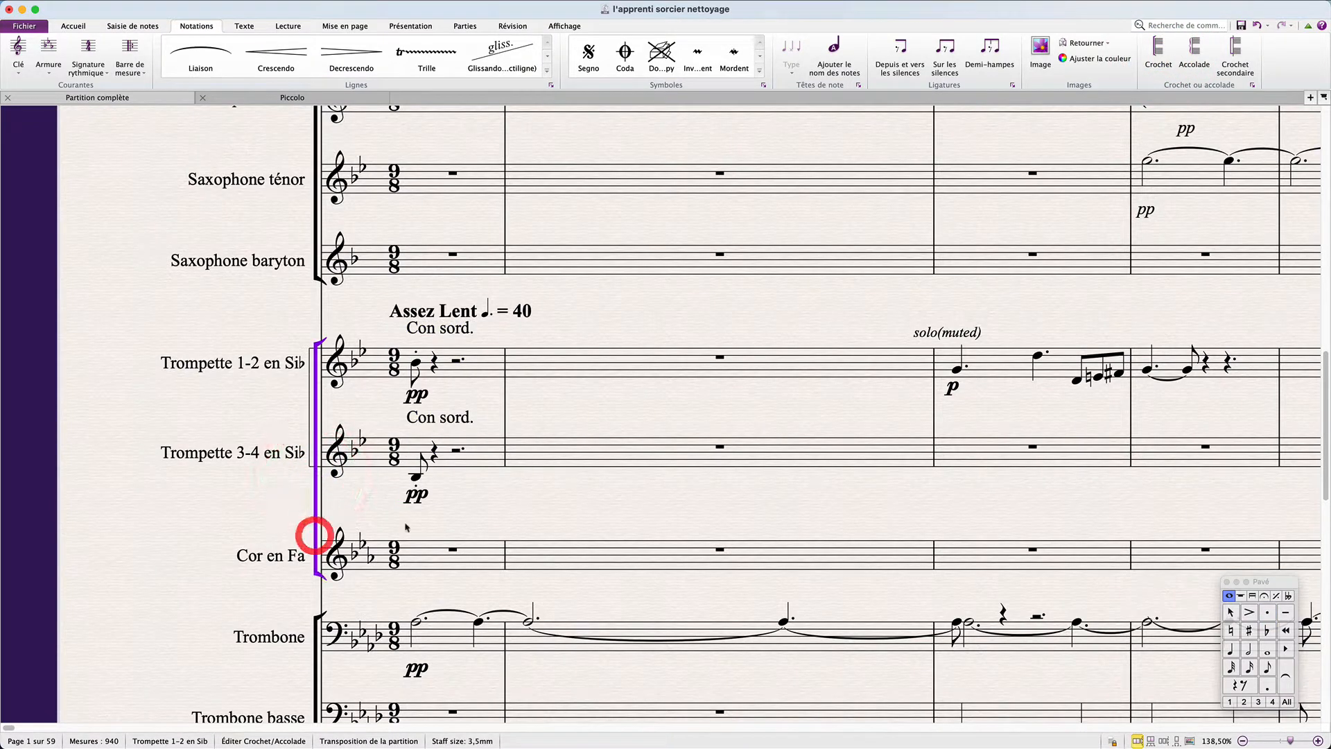
key(Escape)
click(505, 547)
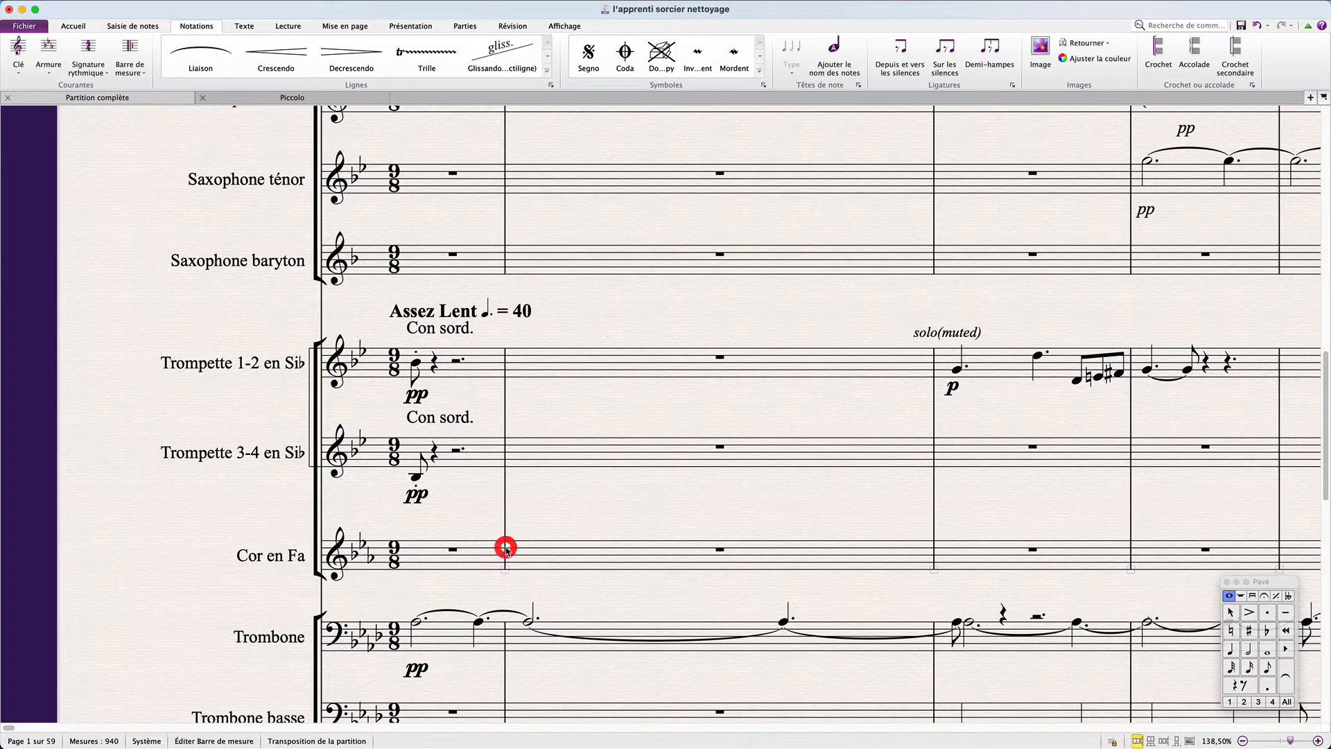
click(576, 508)
Delete the bracket grouping the Trombone to Tuba staves.
scroll(576, 510, down, 5)
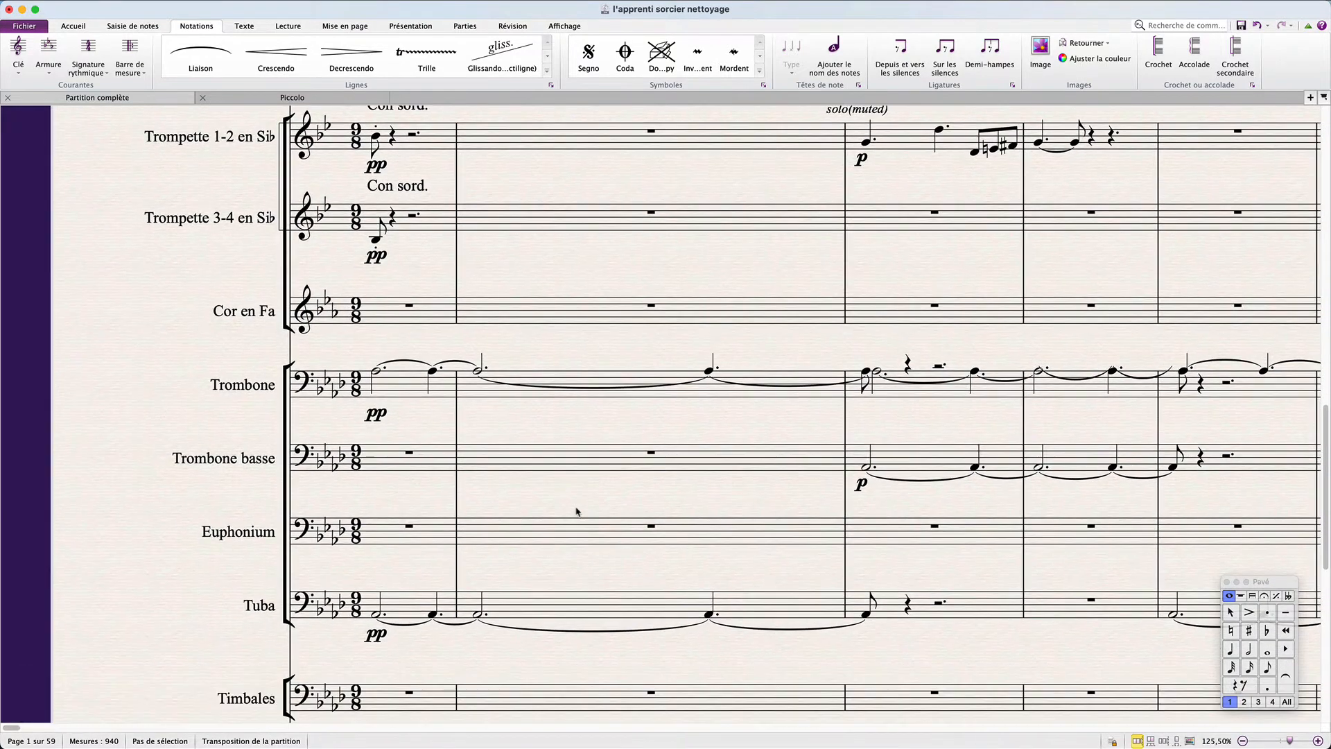
scroll(576, 512, up, 1)
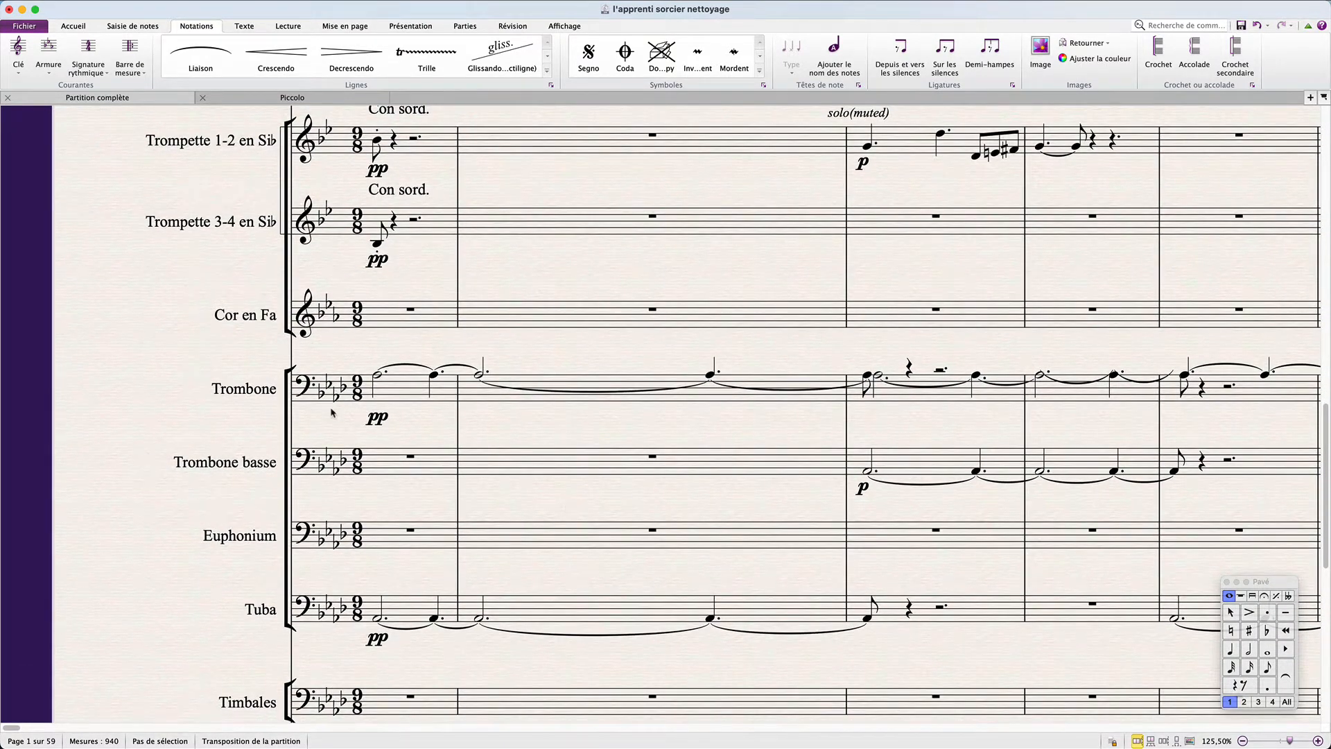
click(286, 409)
key(BackSpace)
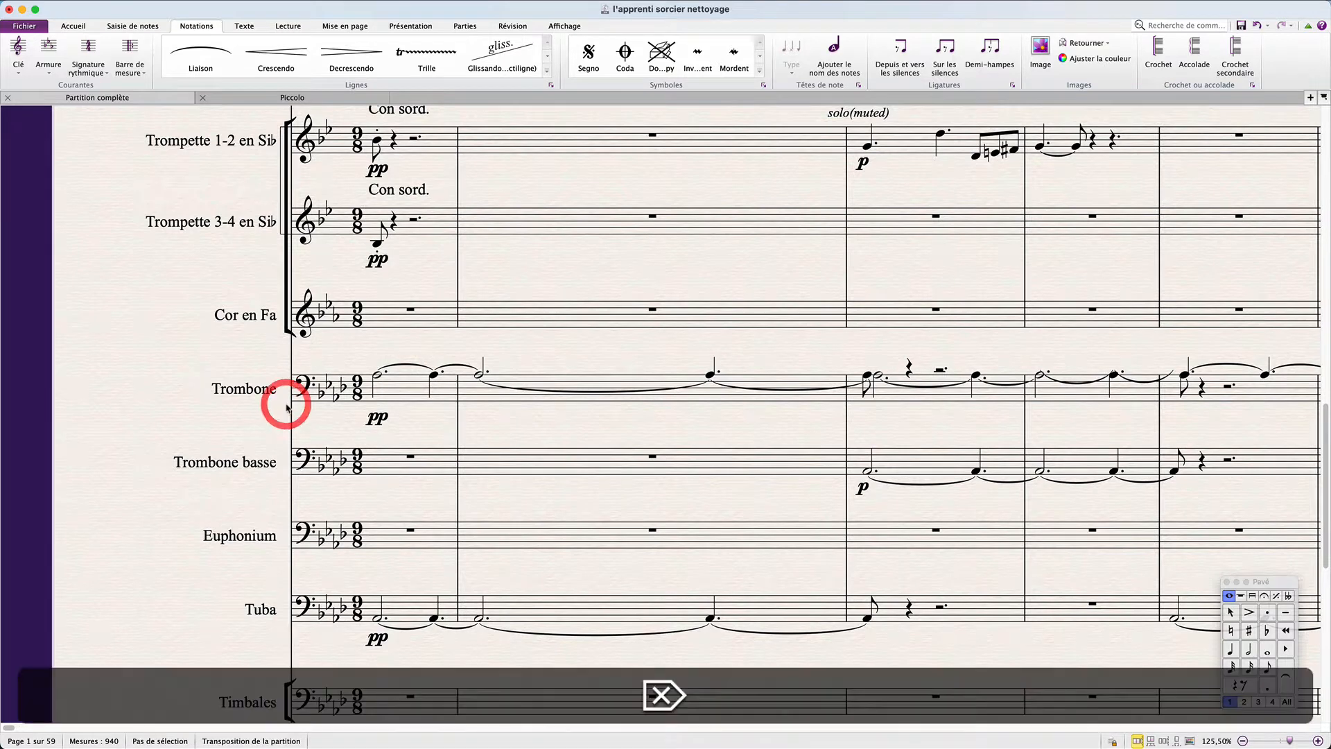
Extend the Cor en Fa bracket down to the Tuba staff and add a secondary bracket joining Trombone and Trombone basse.
drag(287, 333, 292, 627)
click(404, 458)
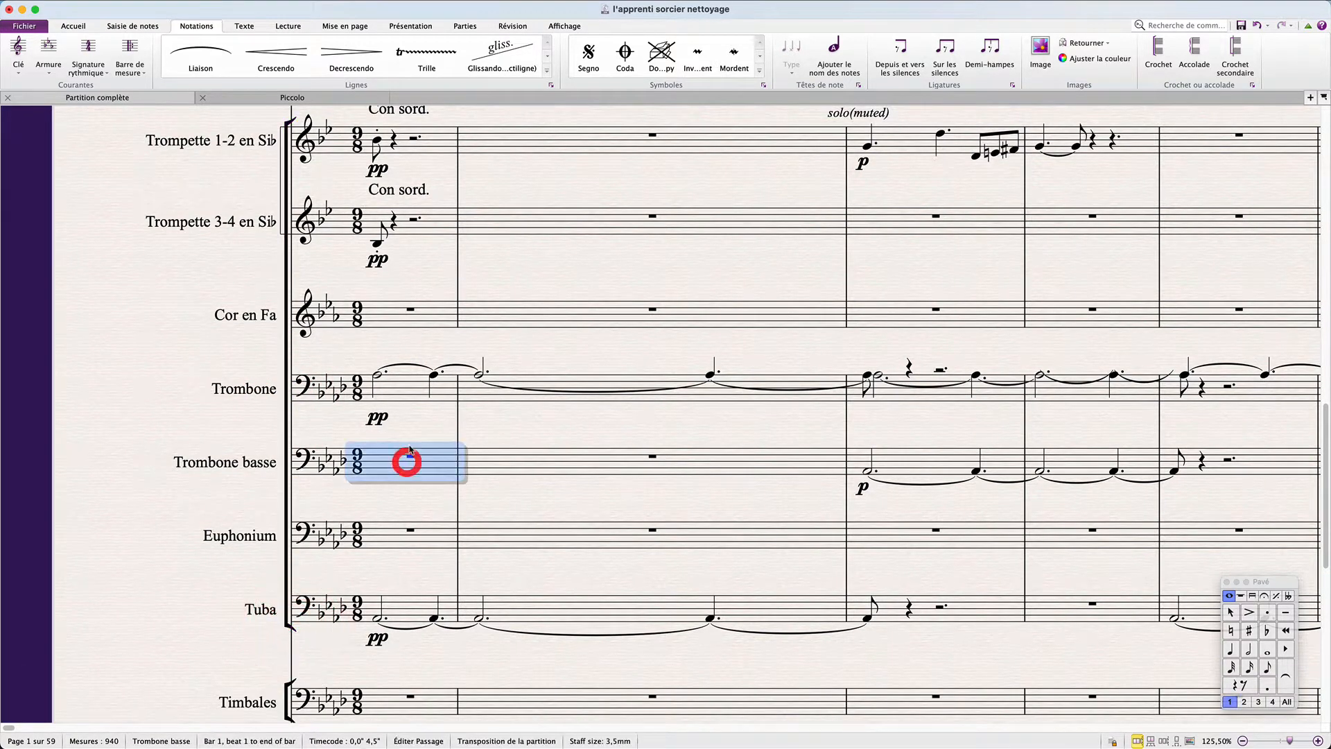
shift+click(389, 386)
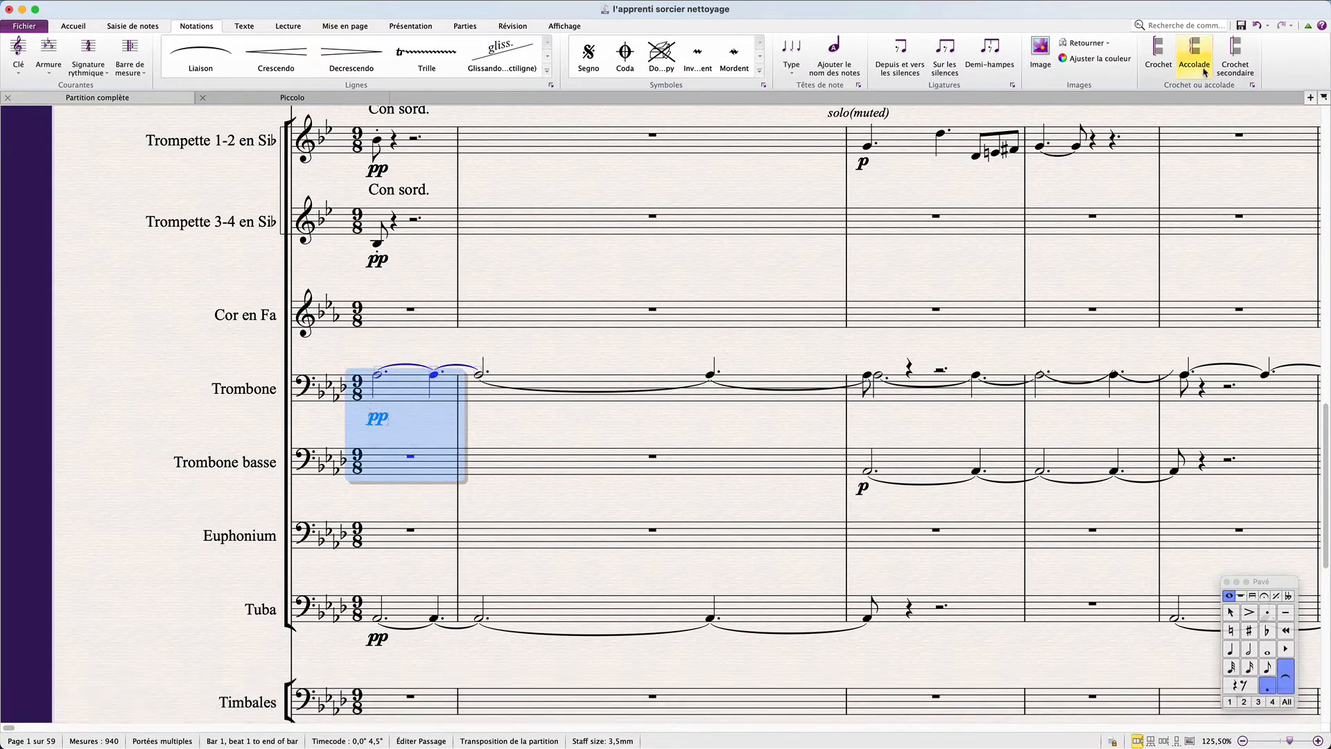
click(1246, 49)
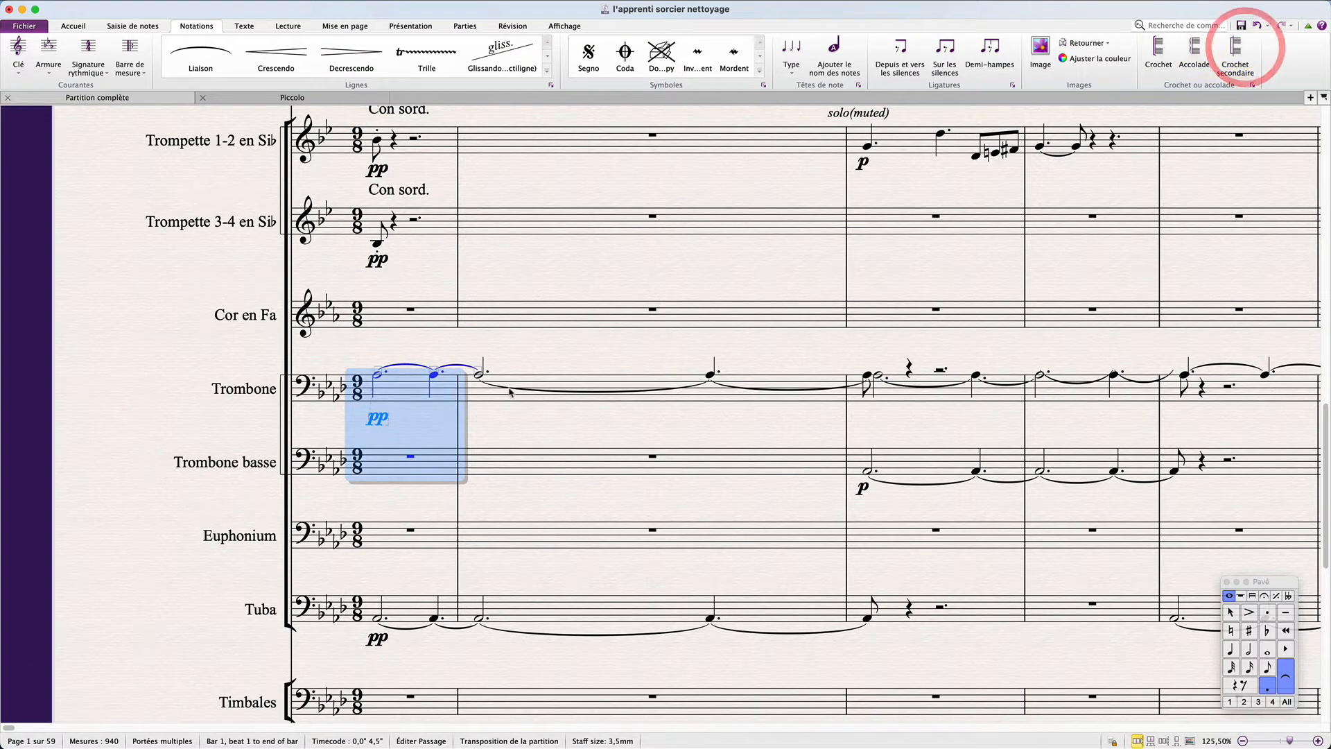
click(540, 418)
scroll(526, 438, down, 3)
scroll(527, 438, up, 3)
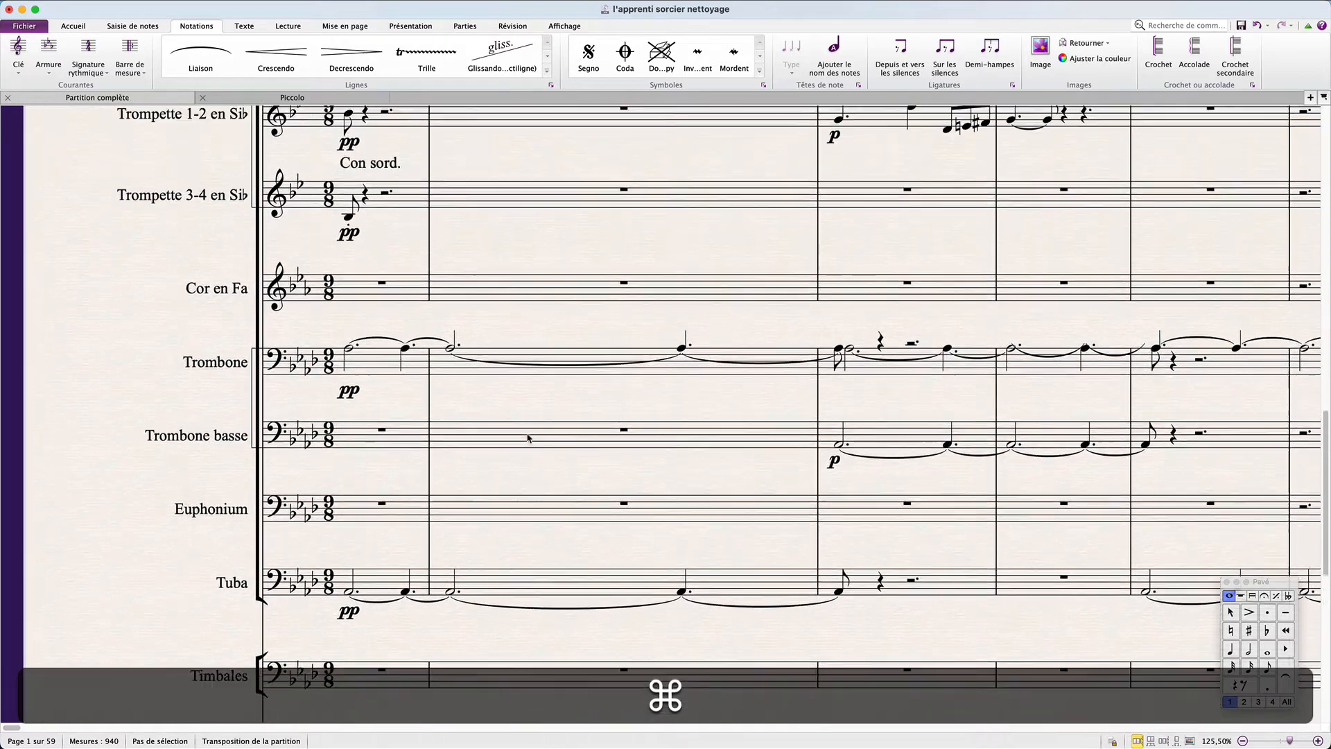
Adjust the barline joins across the brass staves down to Tuba, including those below Trombone basse and Euphonium.
scroll(527, 438, down, 5)
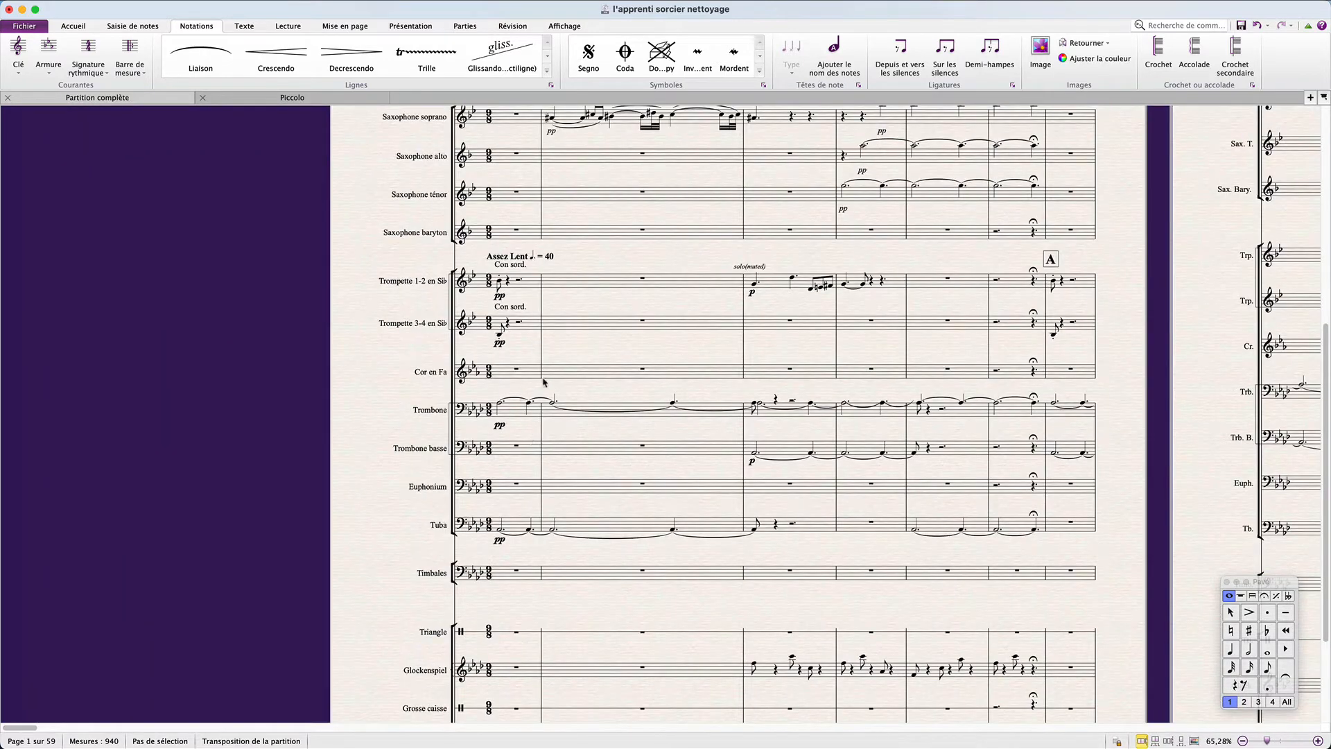
click(542, 331)
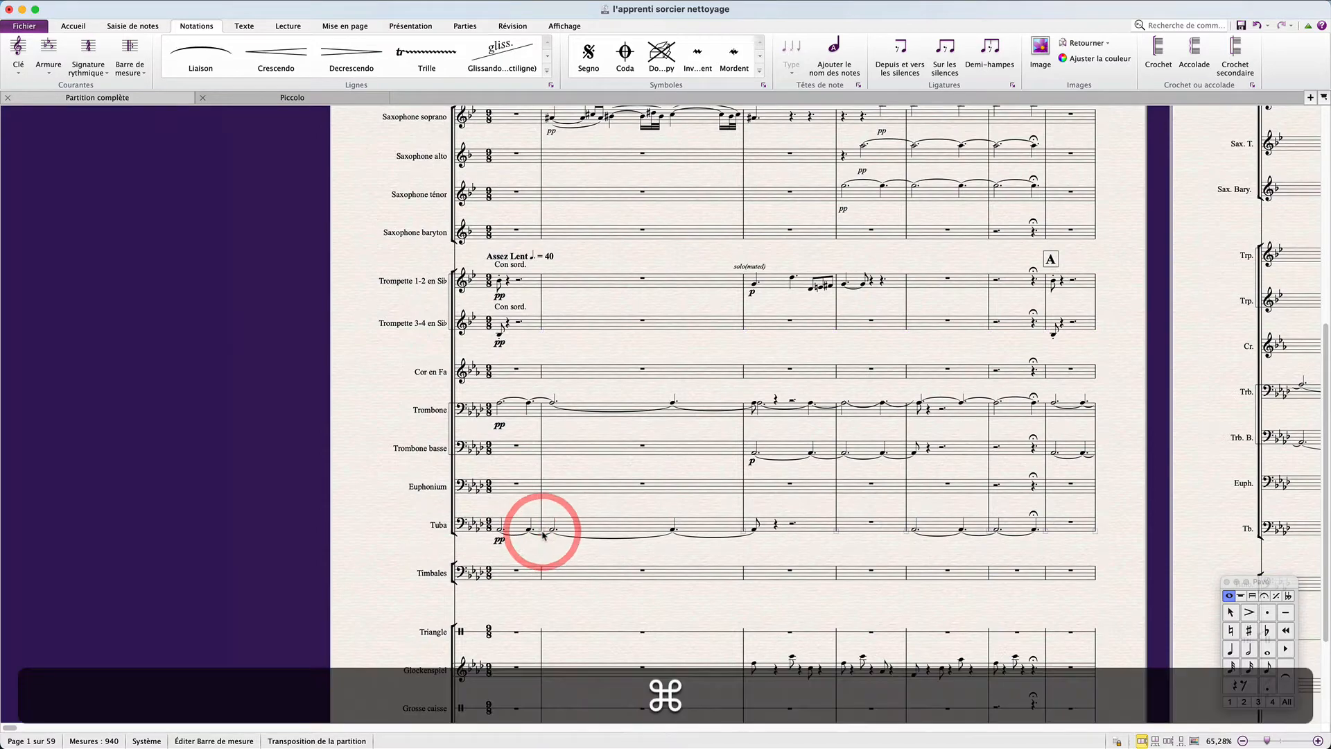
scroll(543, 534, up, 5)
scroll(543, 533, down, 5)
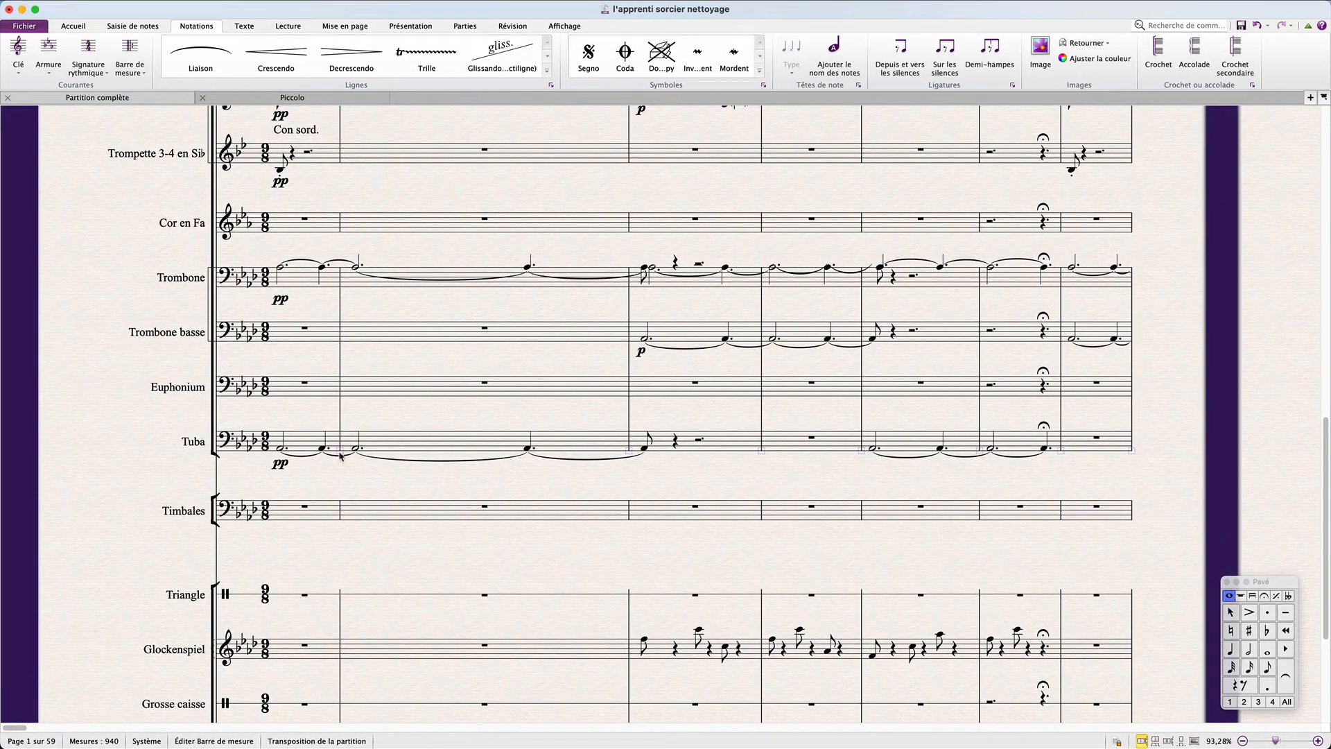
drag(341, 428, 342, 339)
click(340, 343)
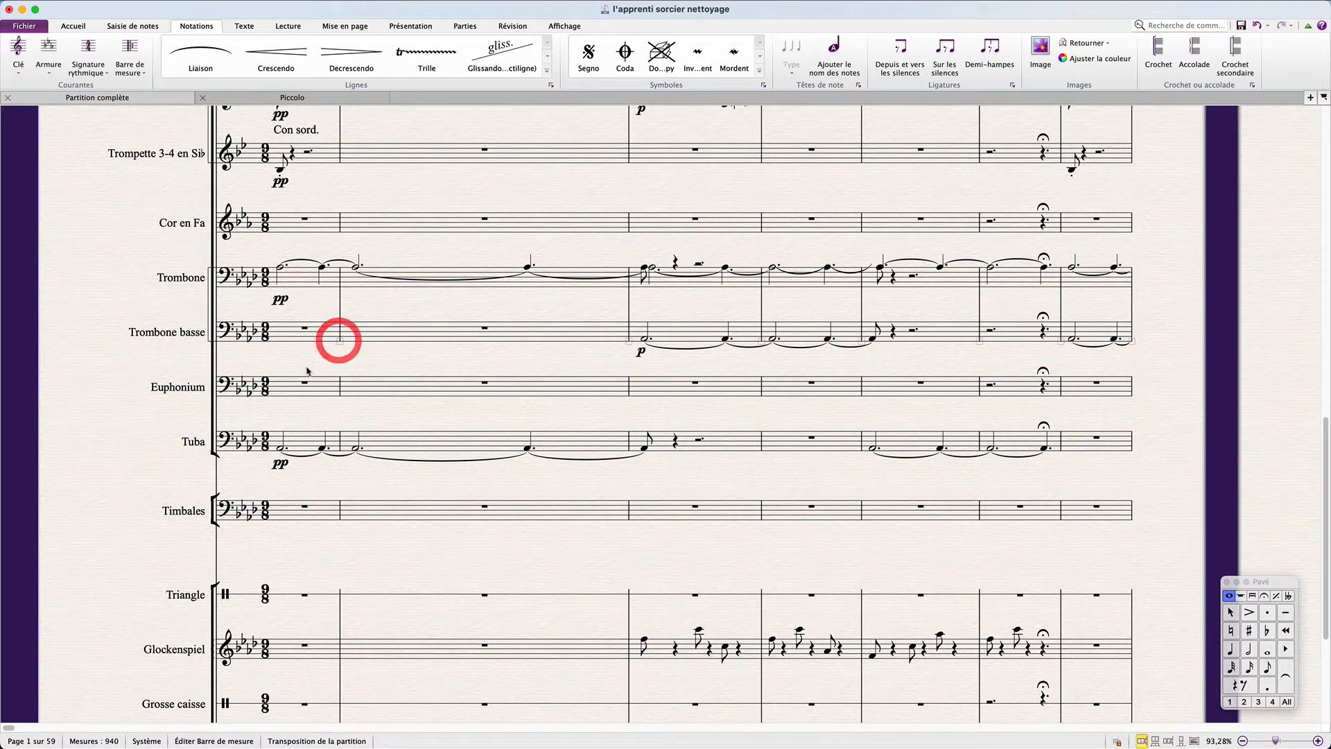
click(339, 399)
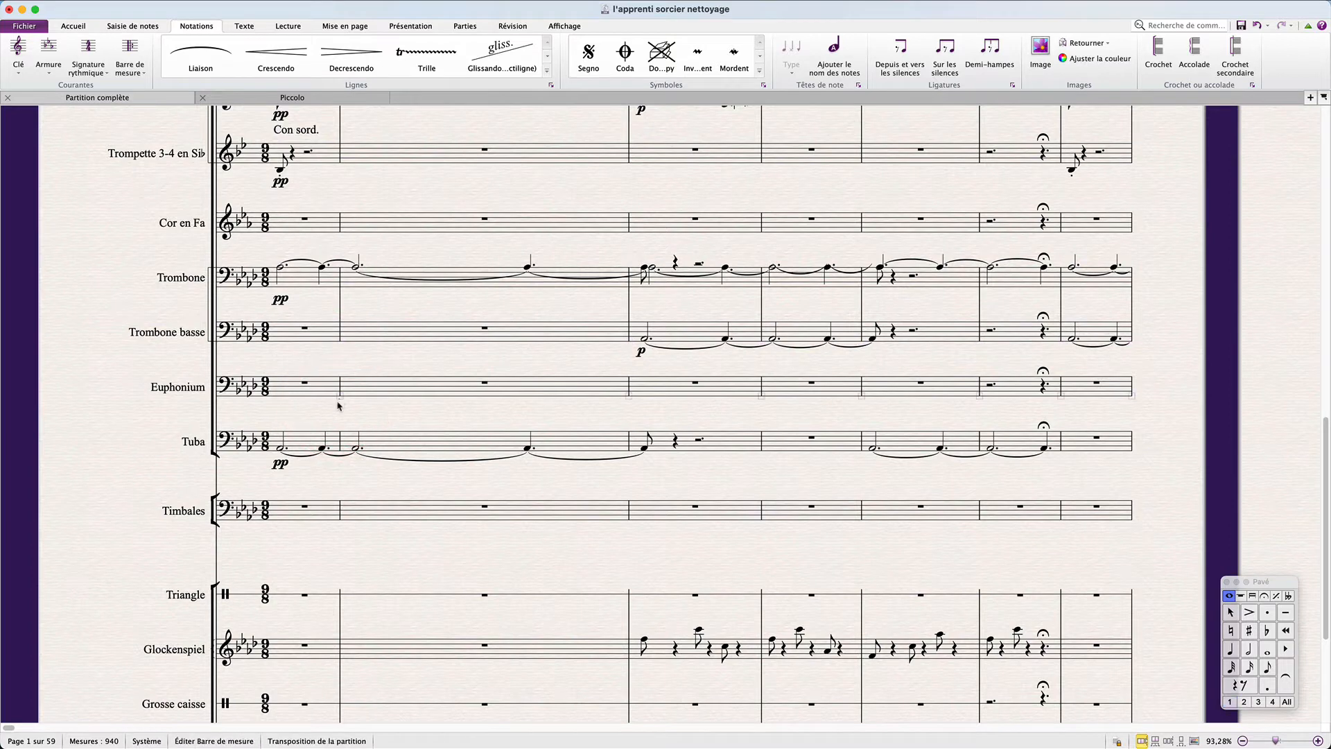
Add a secondary bracket joining the Euphonium and Tuba staves.
click(323, 441)
shift+click(301, 382)
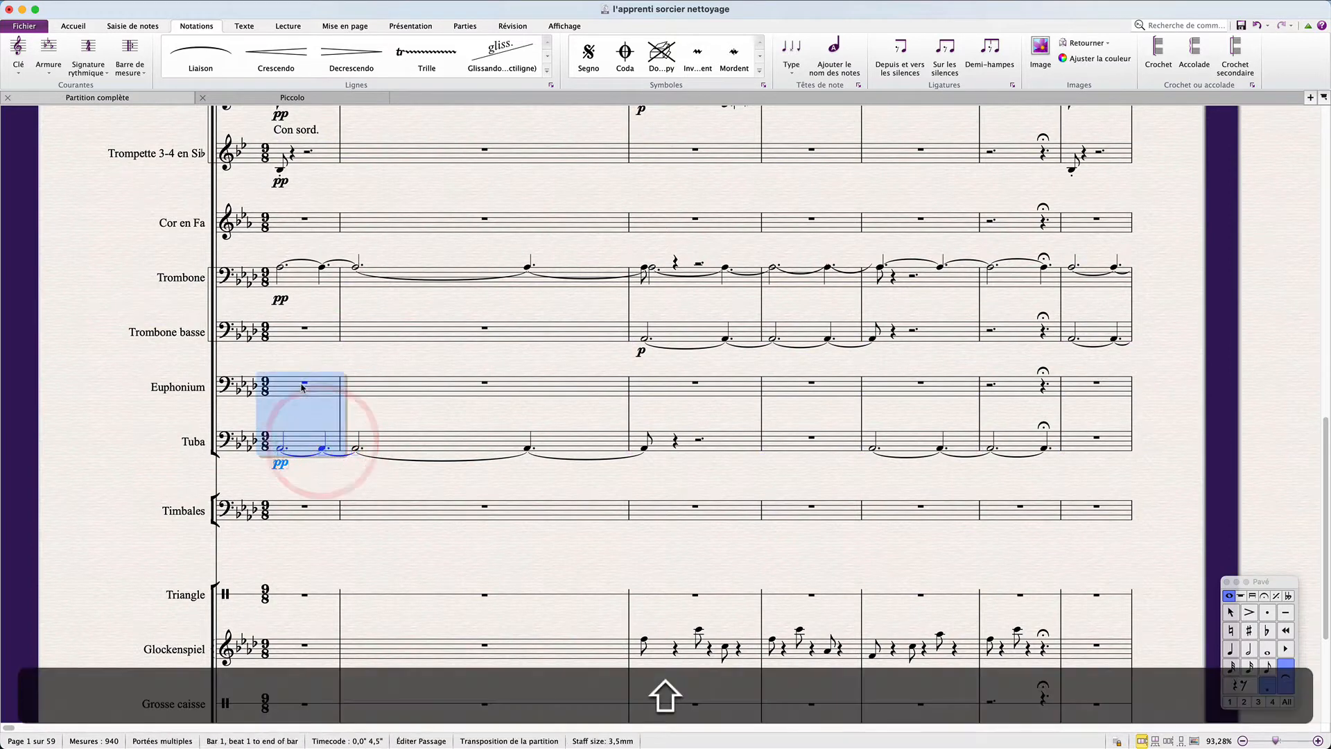
click(1238, 59)
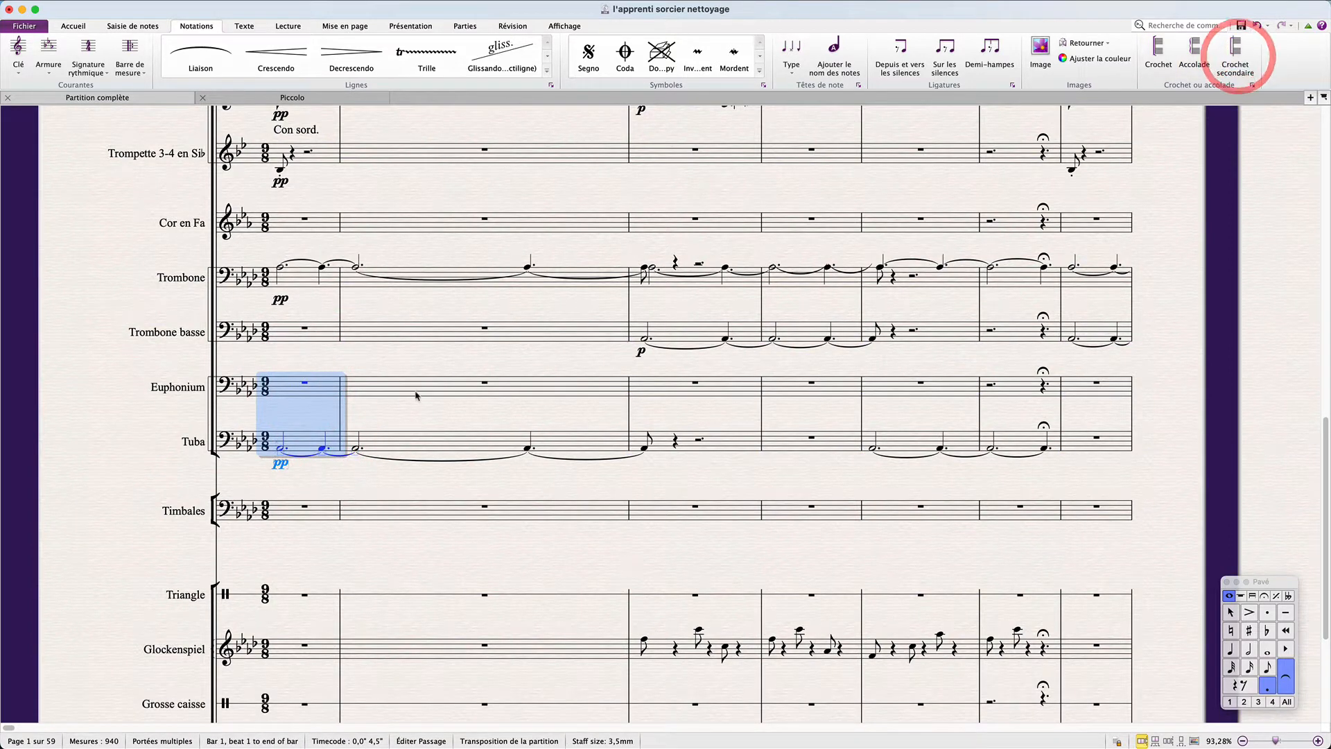
click(410, 404)
Check the brackets and barlines across the first page, then examine the Trombone's two-voice notation around bar 5 up close.
scroll(410, 404, up, 2)
scroll(409, 408, up, 6)
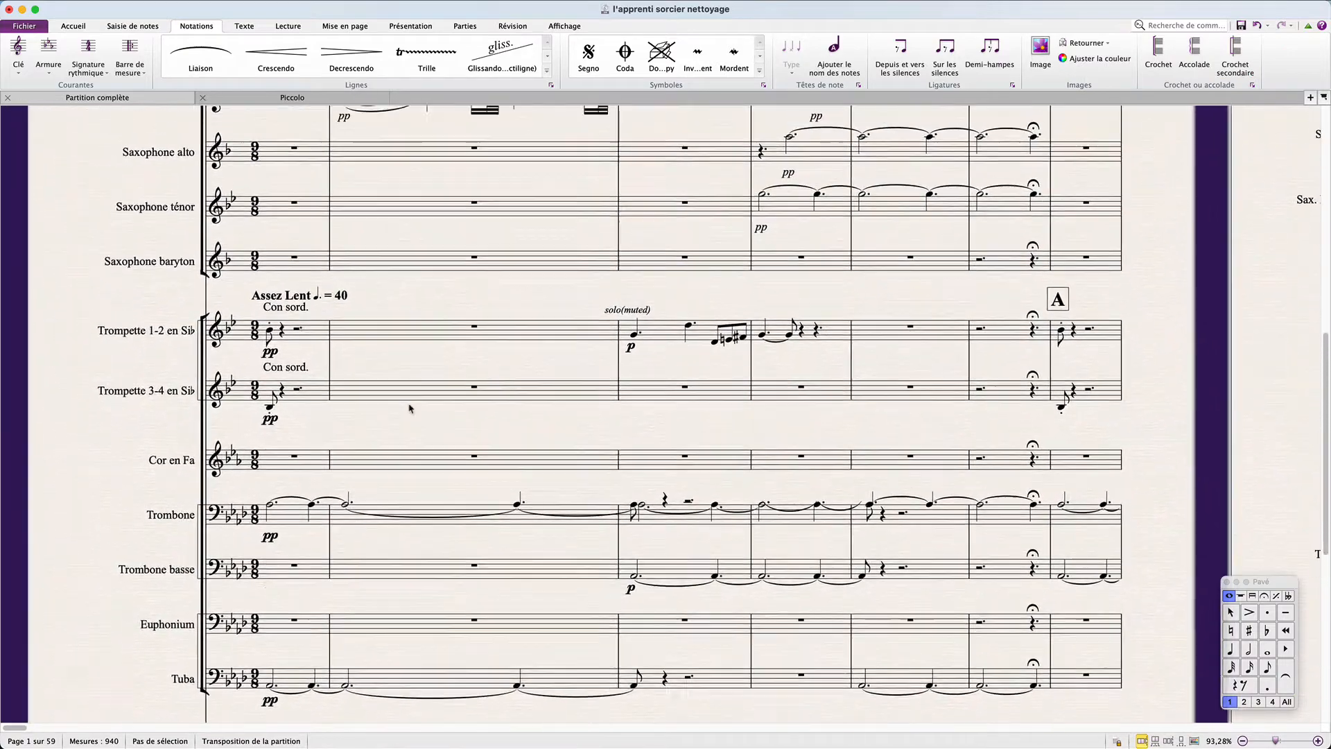
scroll(410, 408, up, 3)
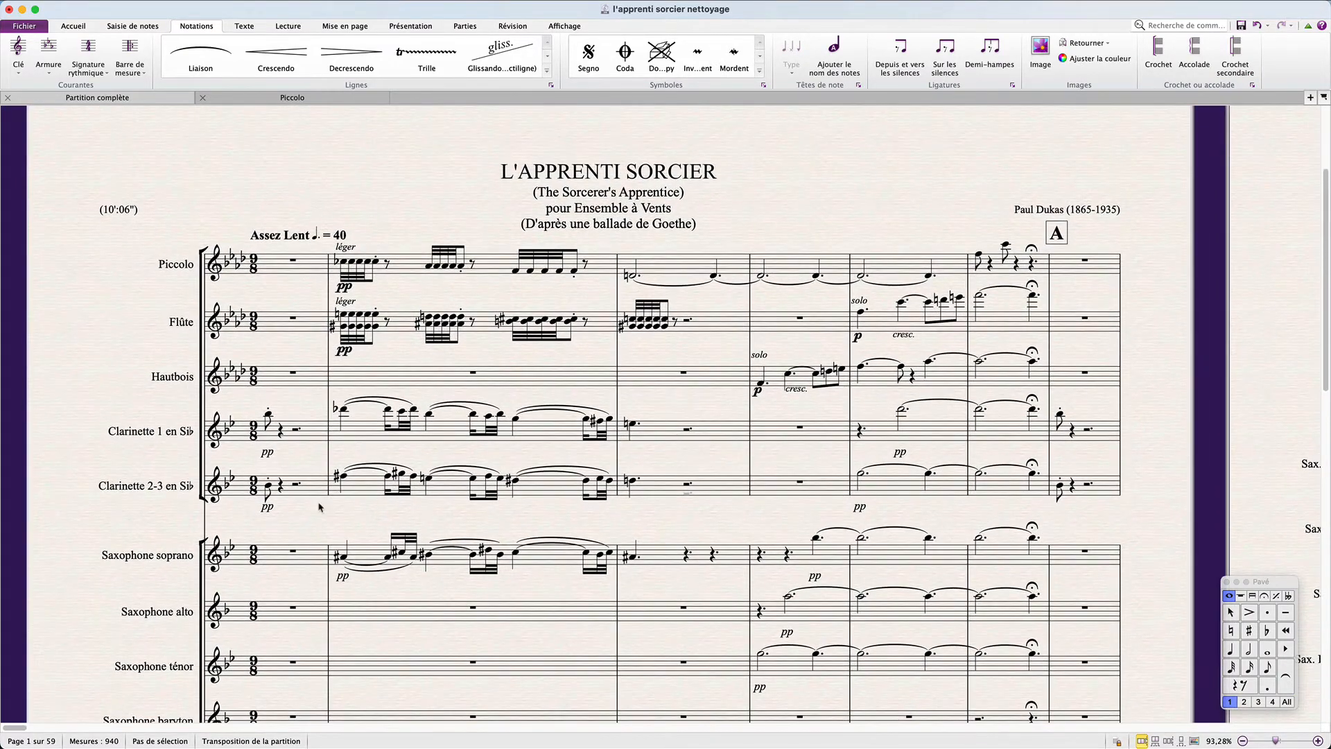
scroll(318, 507, down, 15)
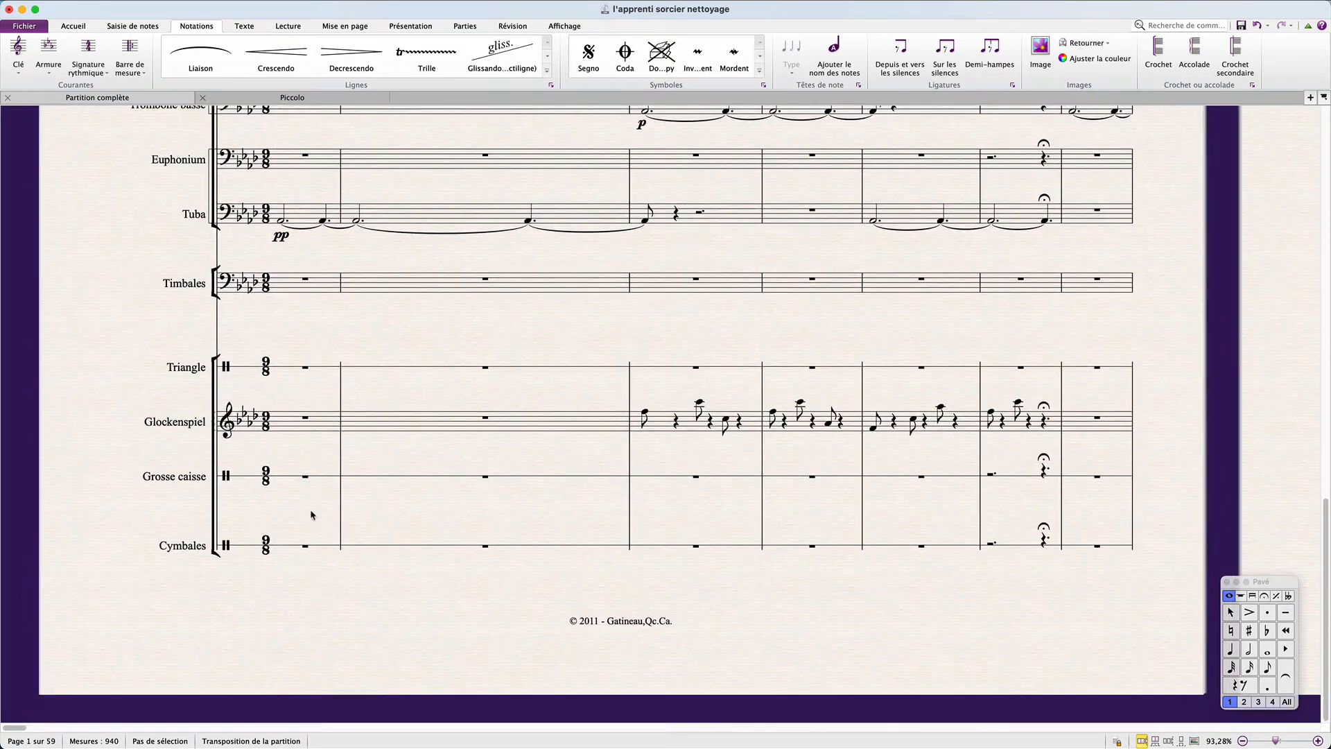
scroll(312, 514, up, 5)
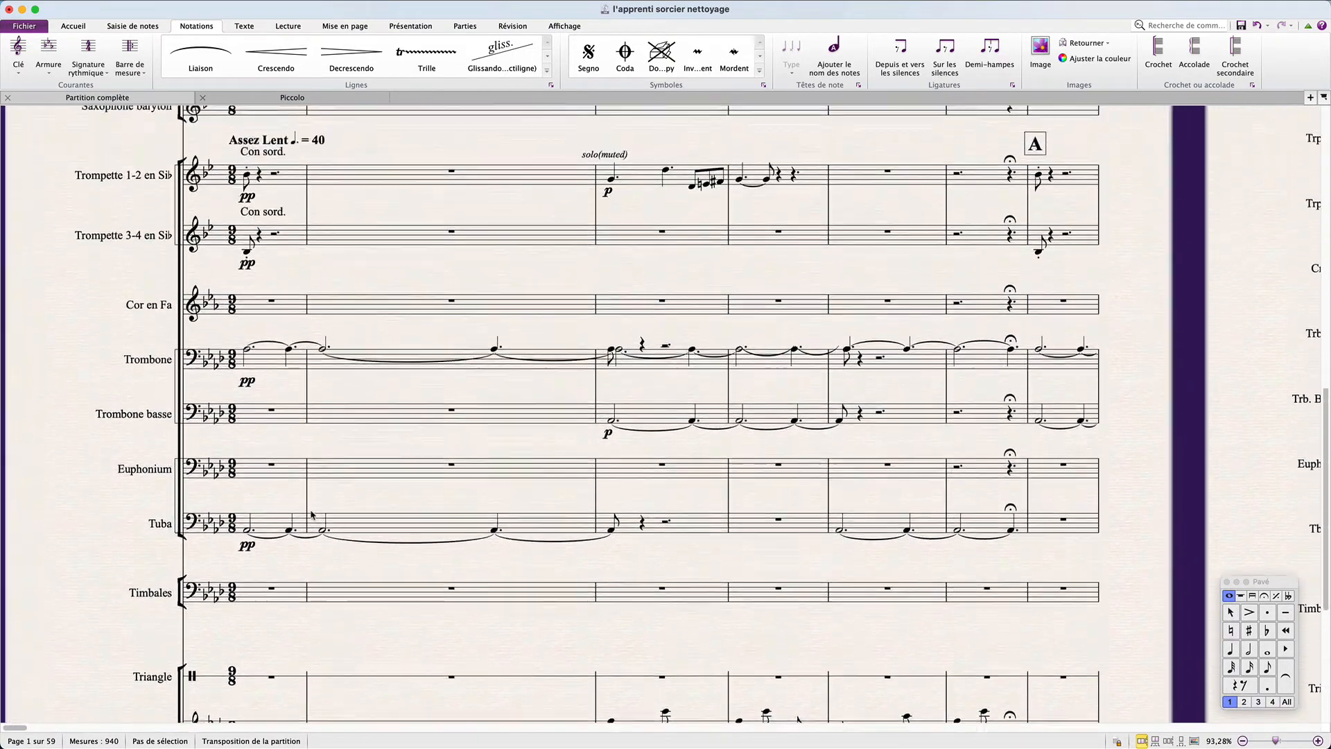
scroll(312, 514, up, 1)
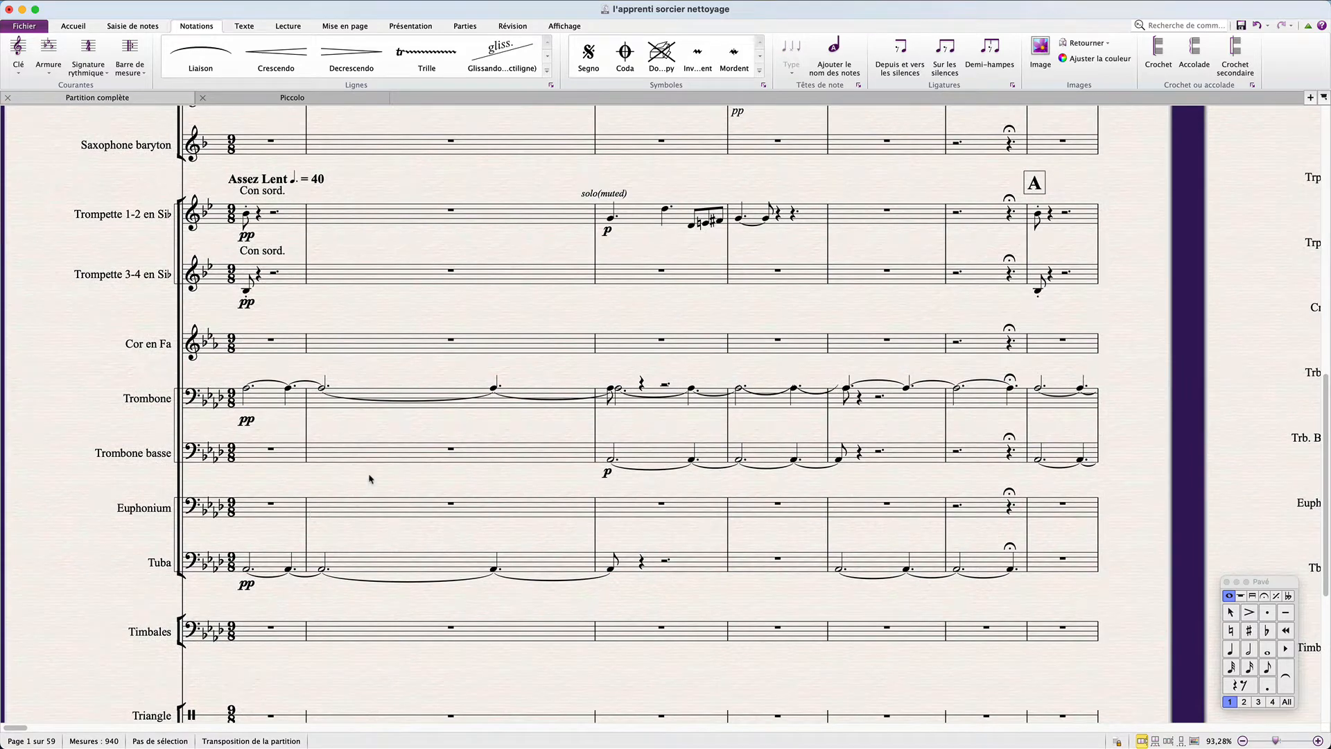
click(884, 401)
scroll(884, 400, up, 5)
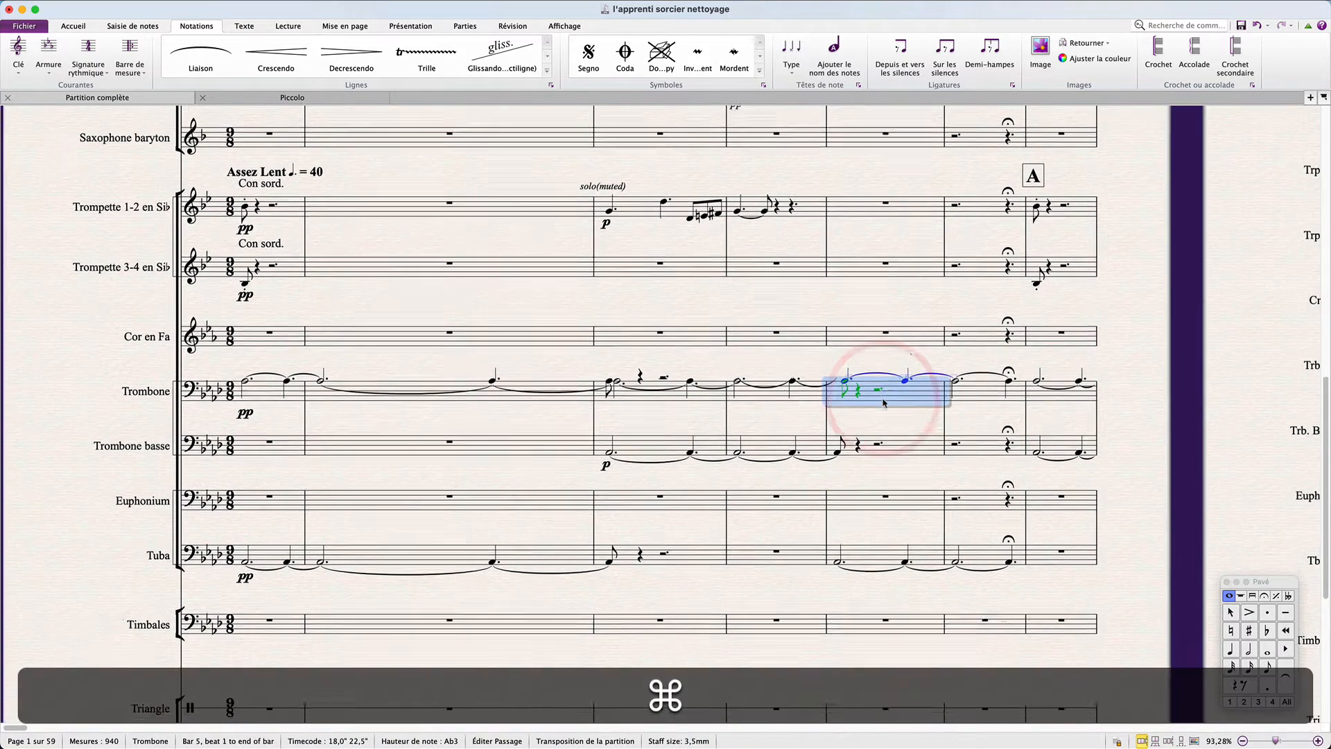
scroll(884, 404, left, 4)
scroll(884, 403, down, 3)
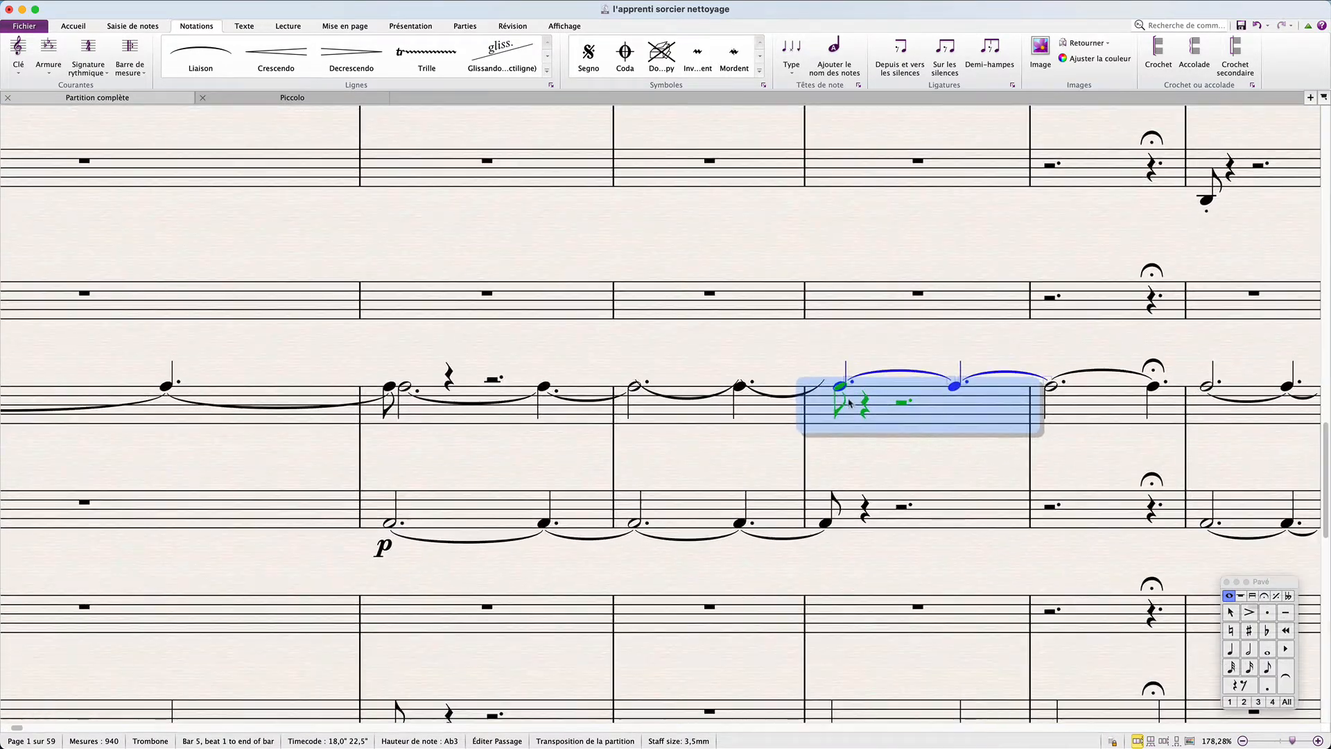
click(863, 461)
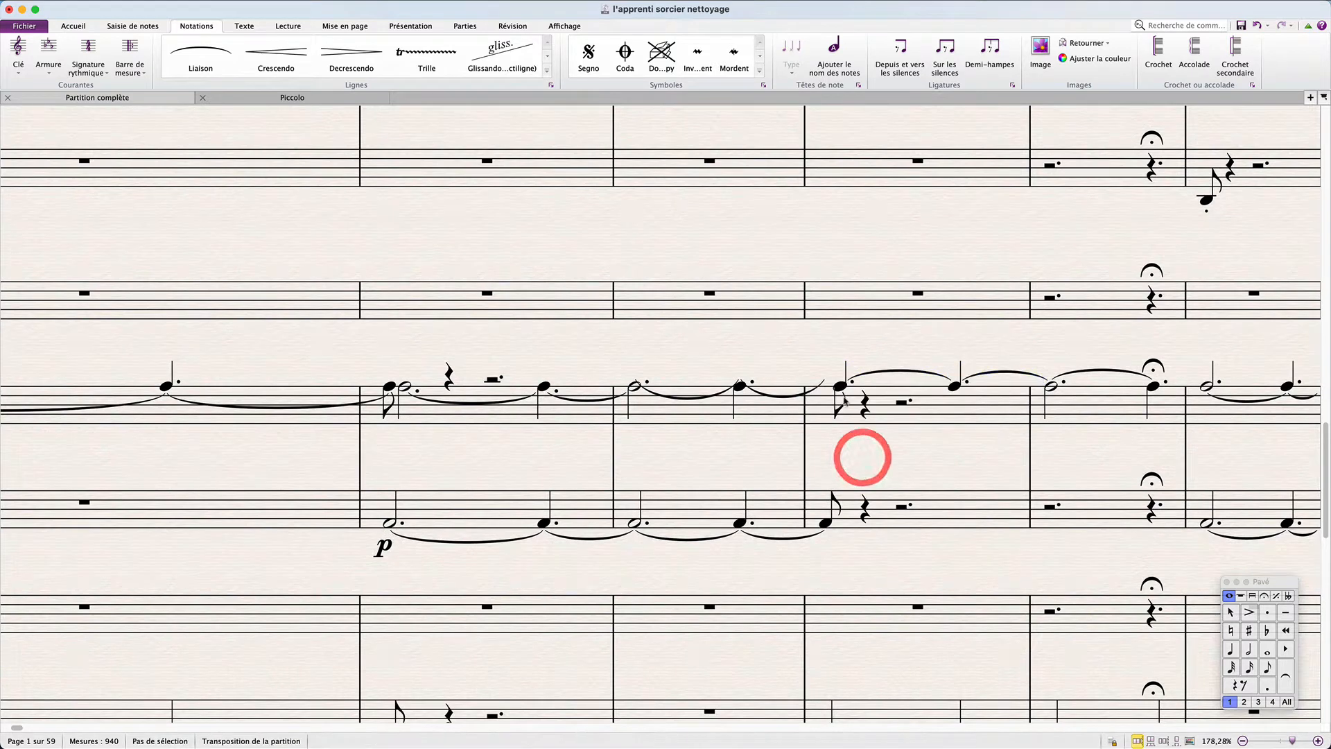
click(870, 441)
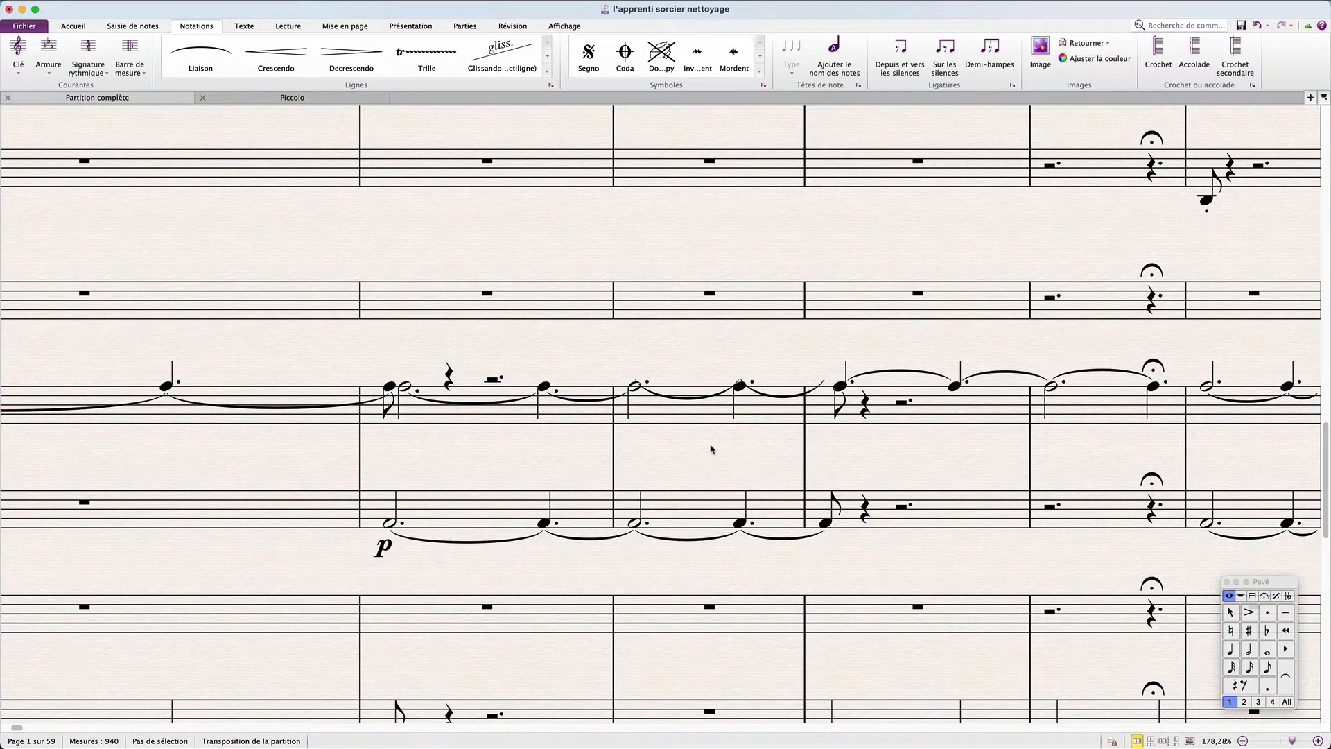
Reset the note spacing of the entire score.
click(686, 412)
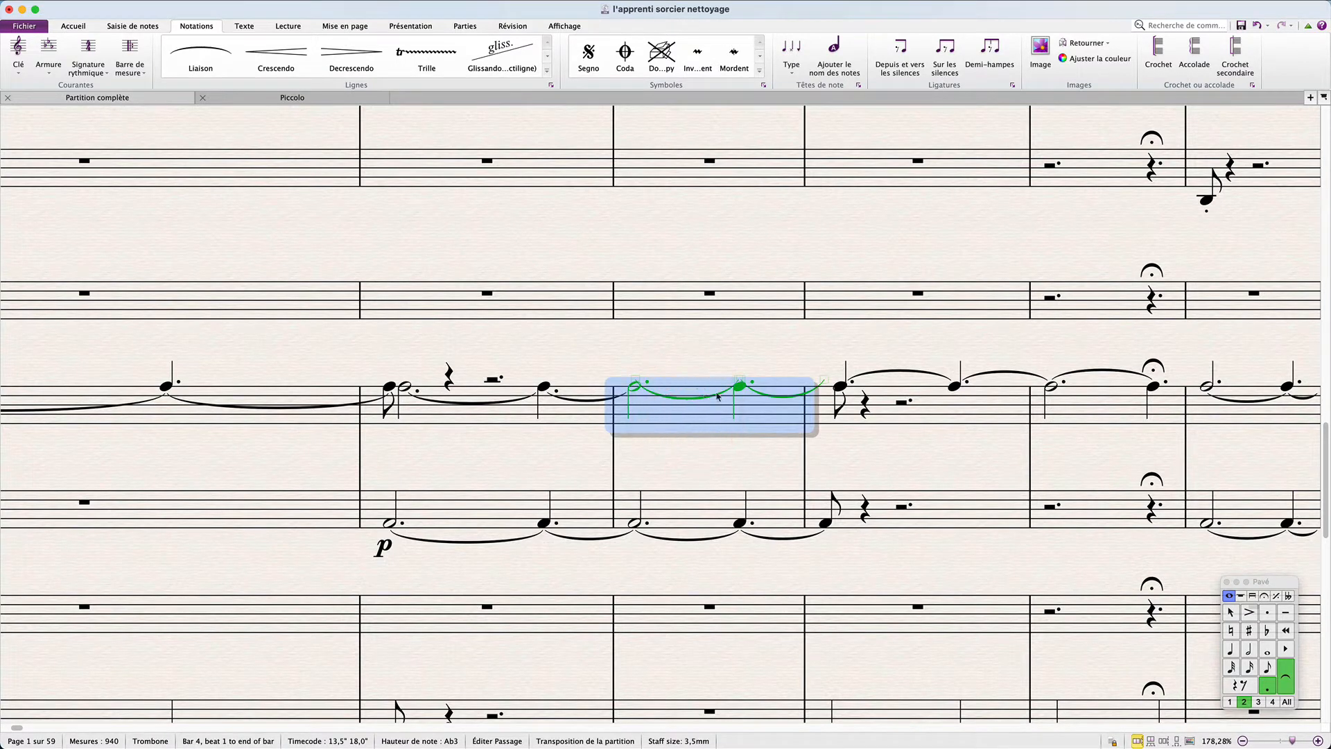
key(super+a)
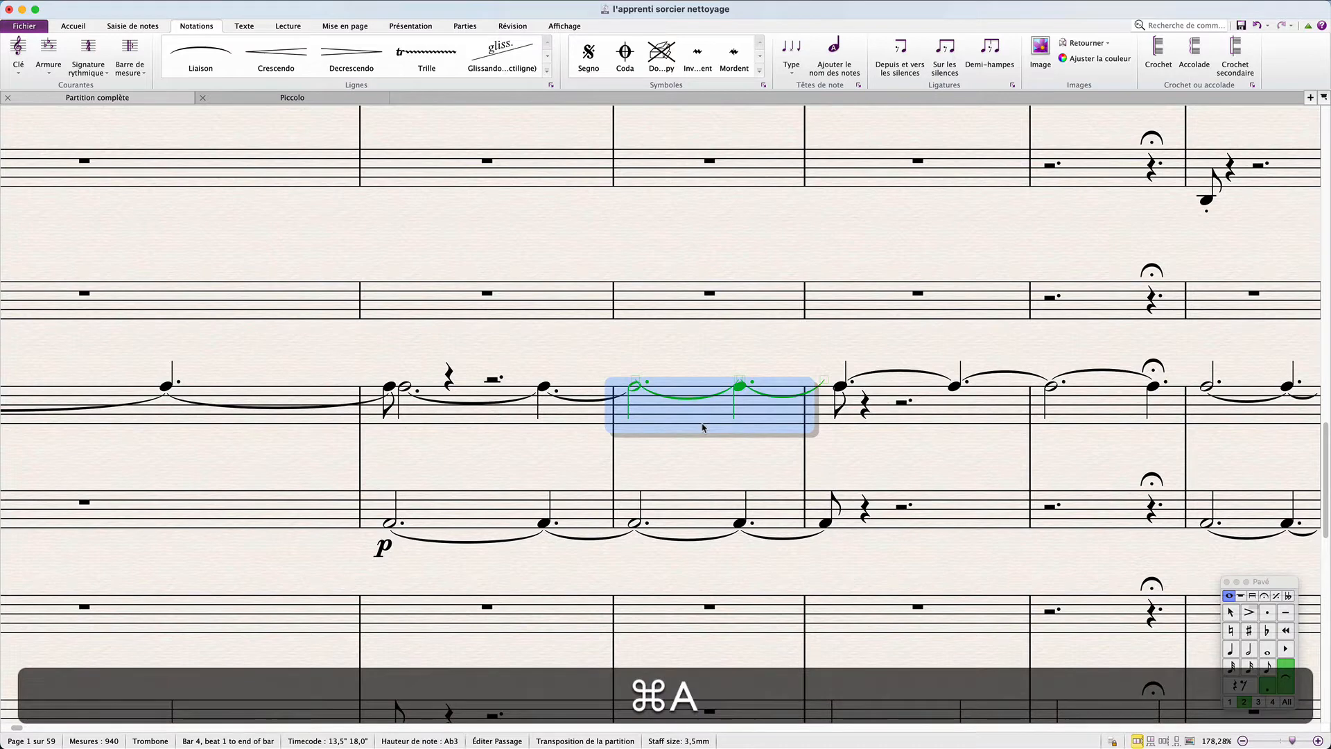
key(shift+super+a)
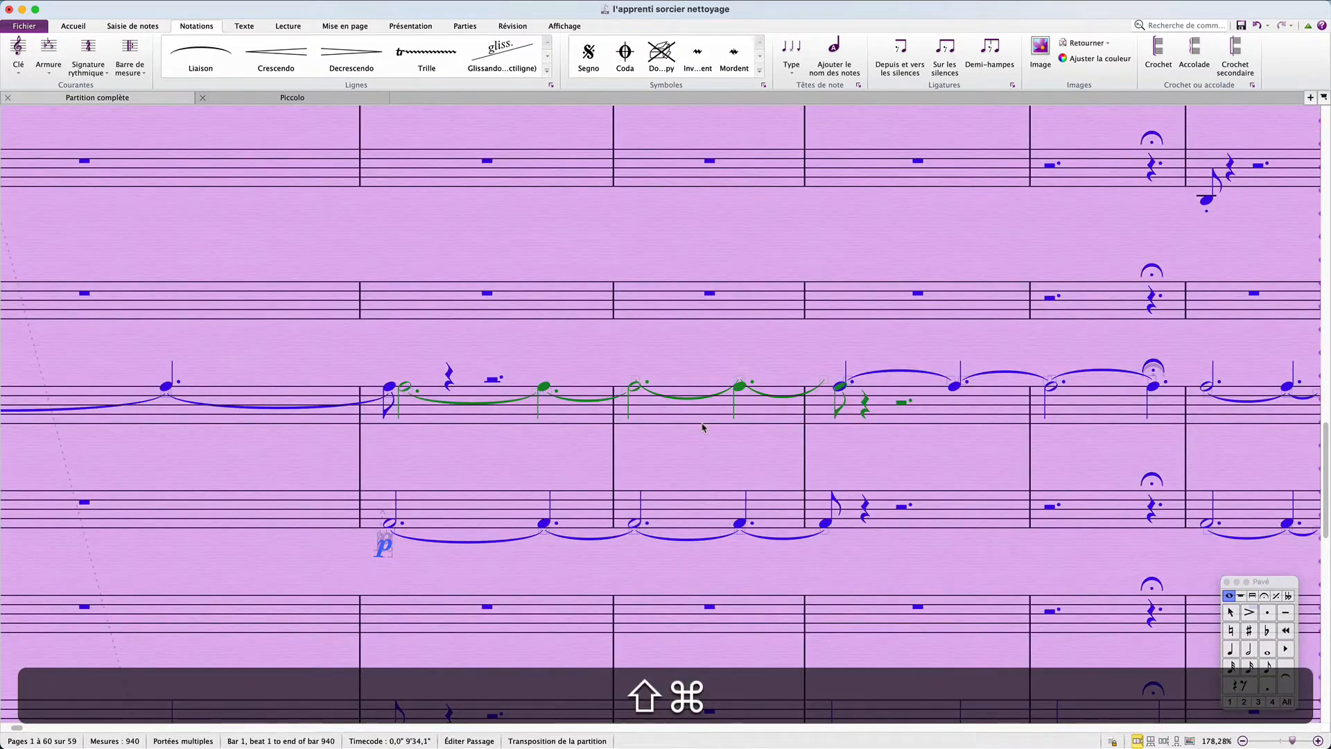
key(shift+super+n)
click(688, 427)
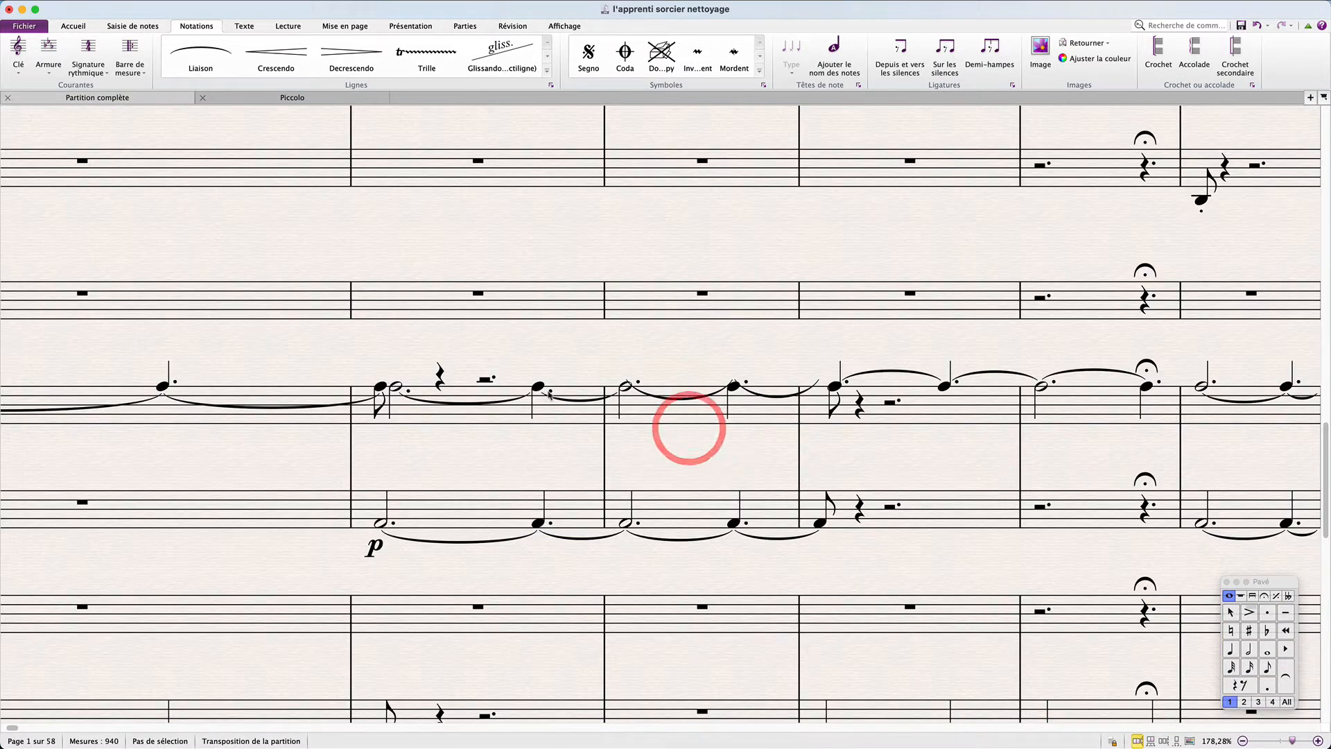
Try to move the first second-voice note of the Trombone's bar 4 down.
click(623, 391)
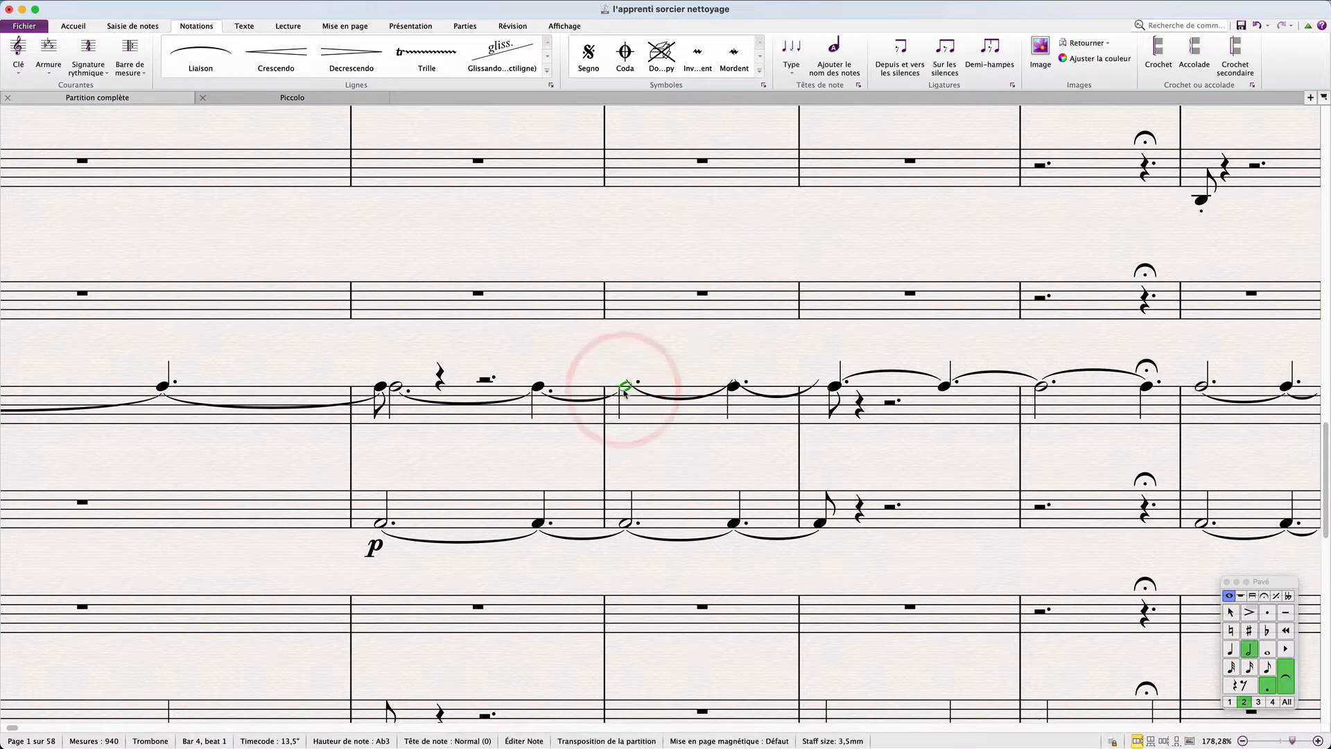
key(Down)
key(Down)
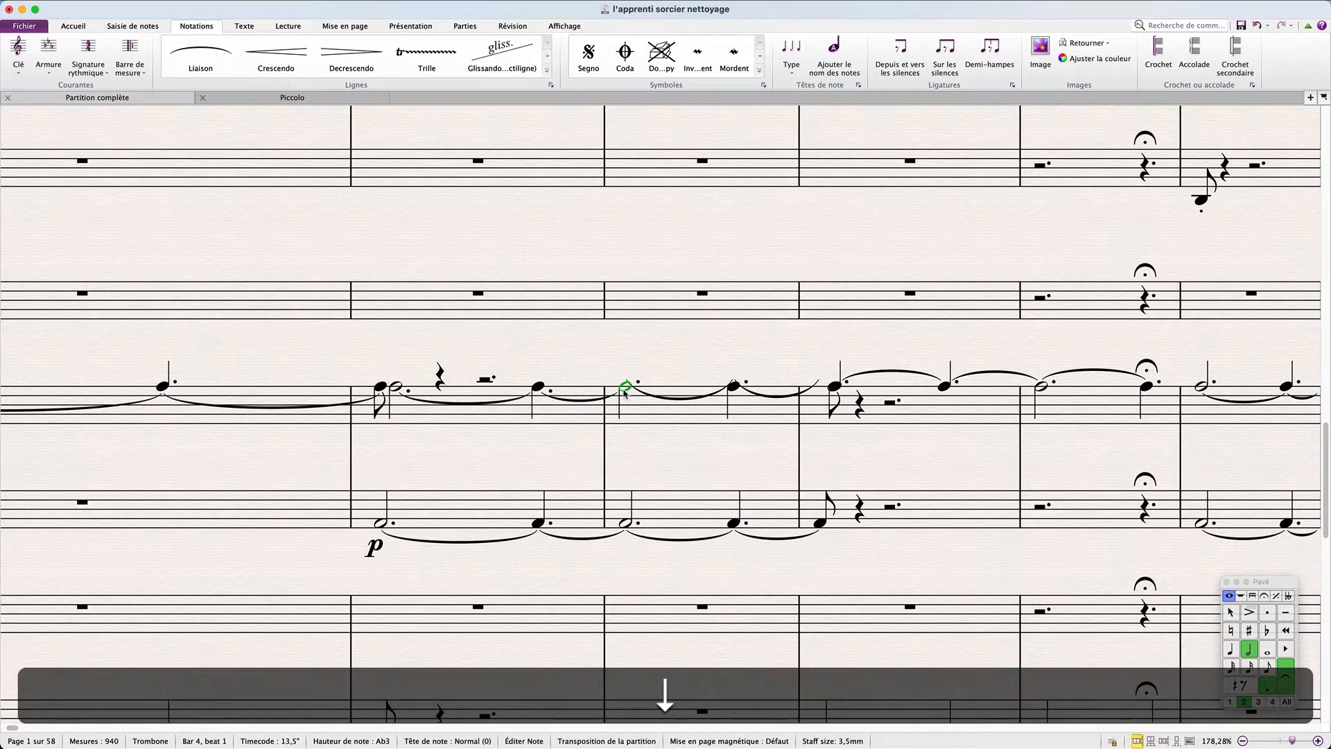
click(380, 352)
click(416, 416)
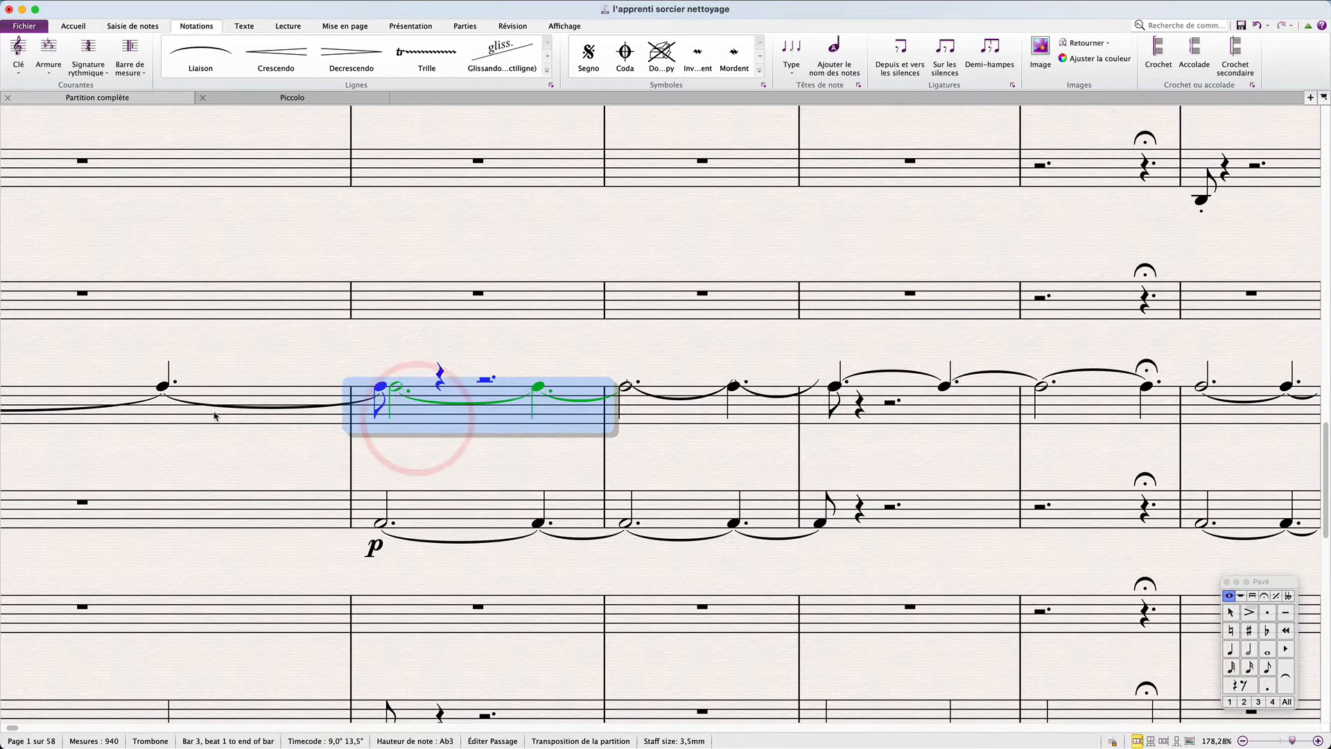
Reset the appearance and position of all music from the Piccolo to the Cymbales staff, through the whole score.
scroll(216, 416, left, 4)
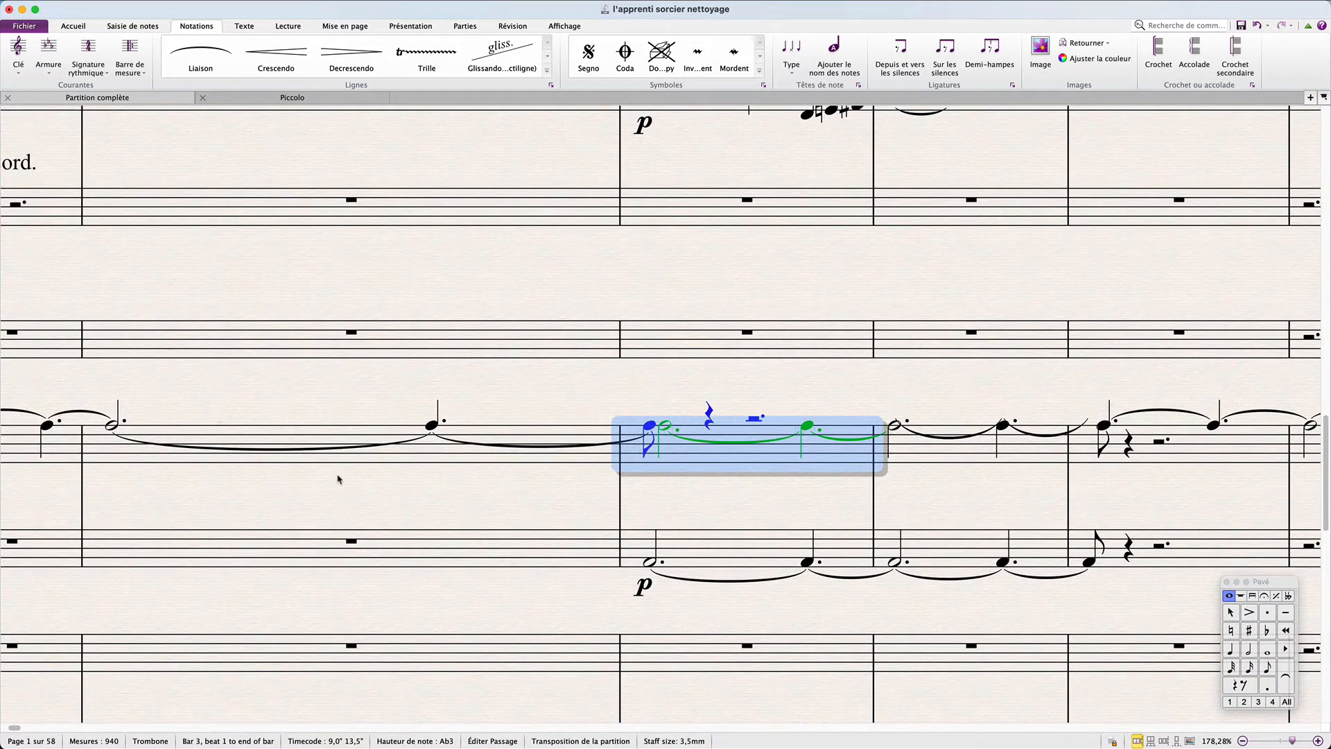
scroll(323, 478, down, 5)
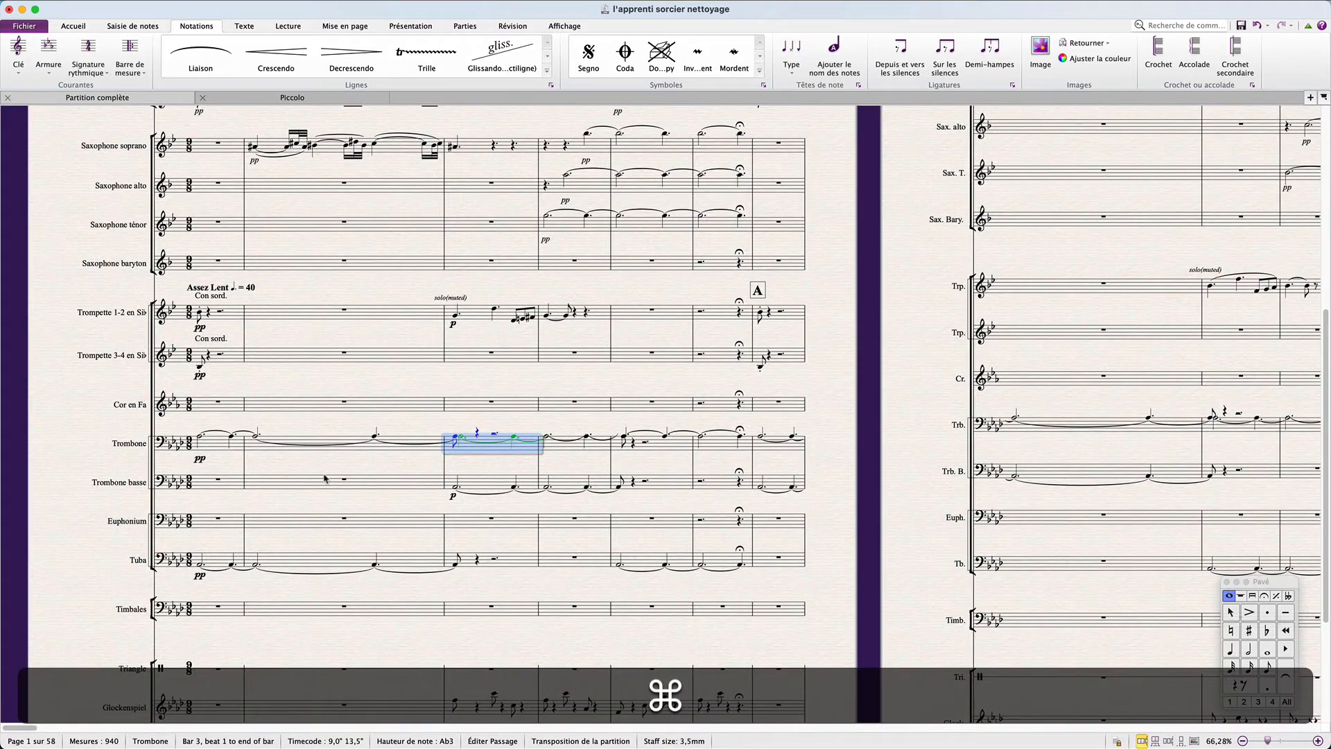
scroll(324, 479, up, 5)
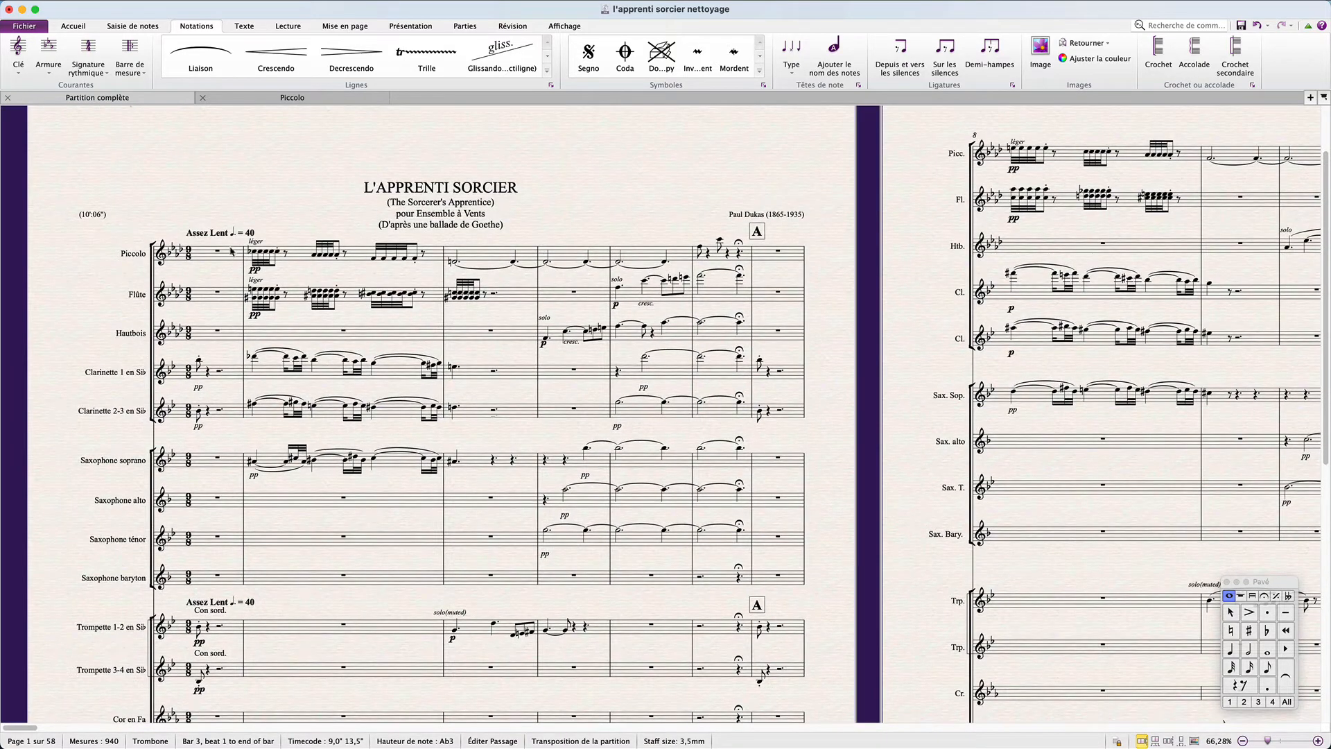
triple_click(232, 251)
scroll(243, 617, down, 8)
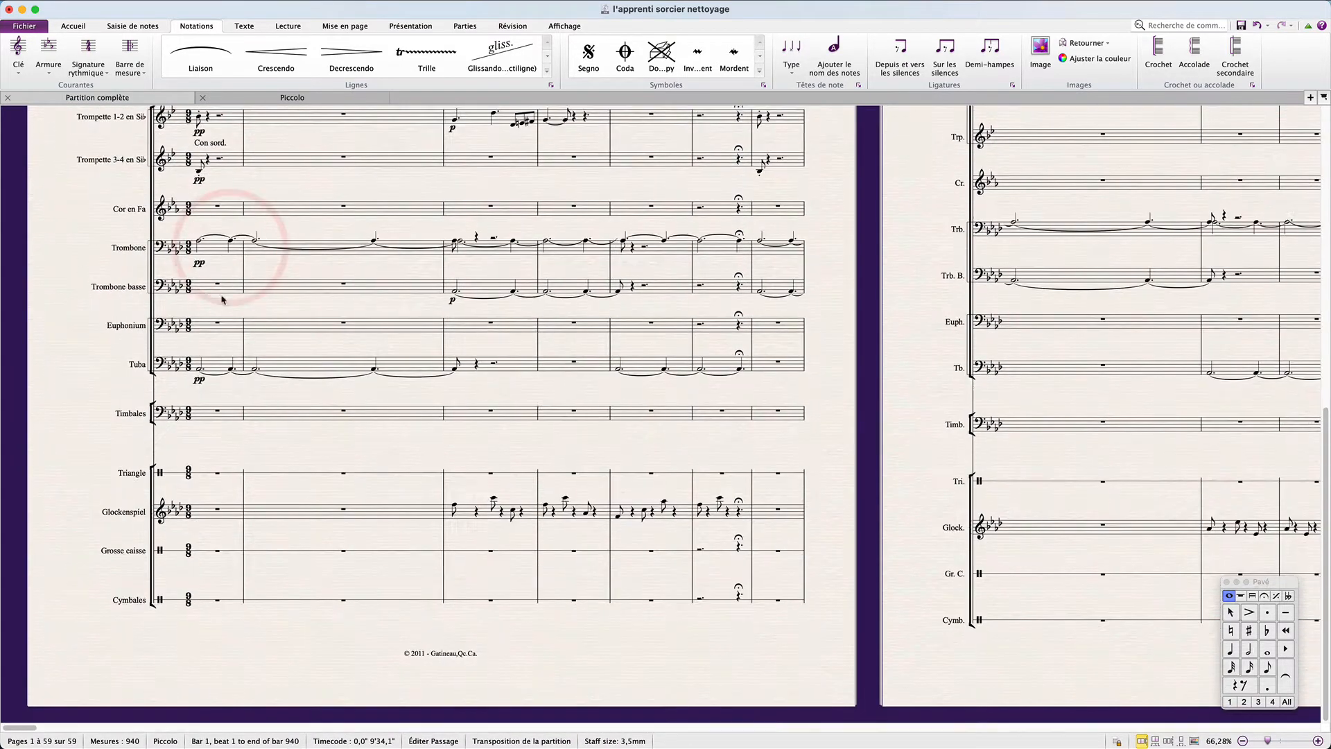
shift+click(227, 601)
scroll(228, 605, up, 2)
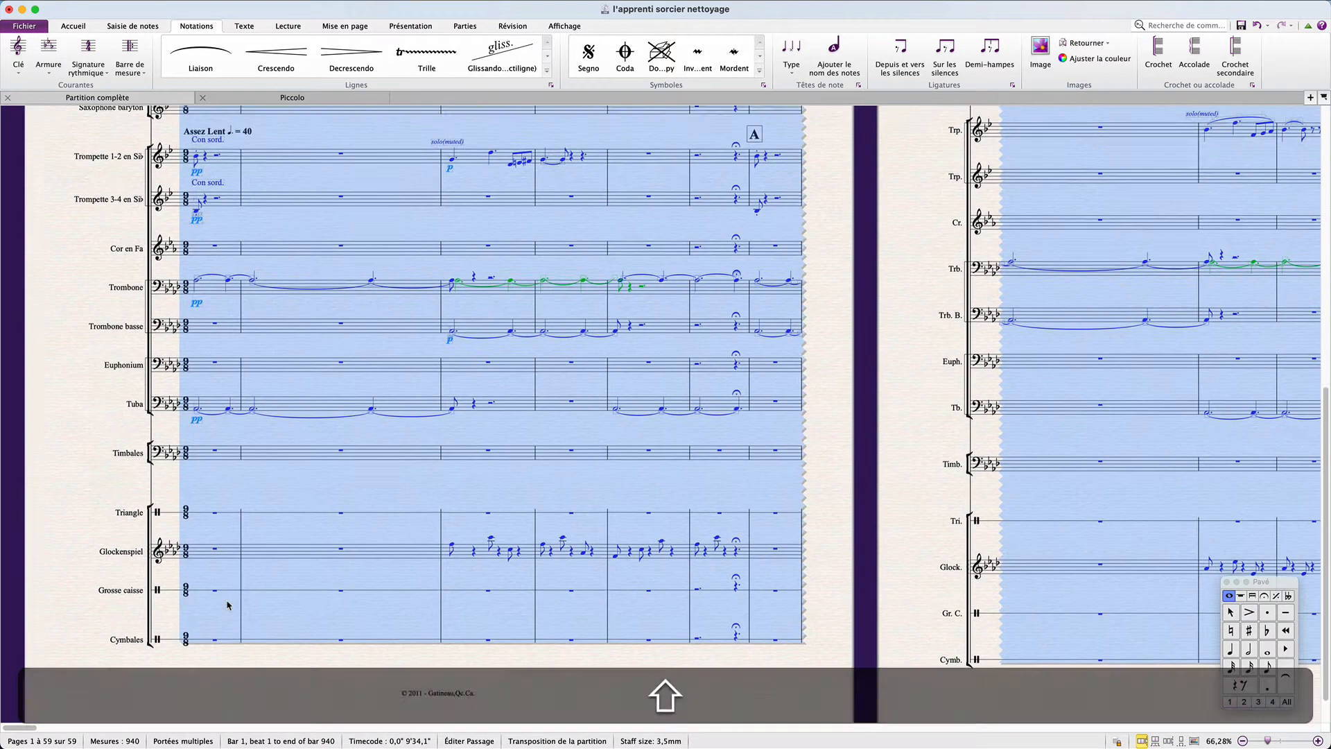
click(391, 26)
click(367, 59)
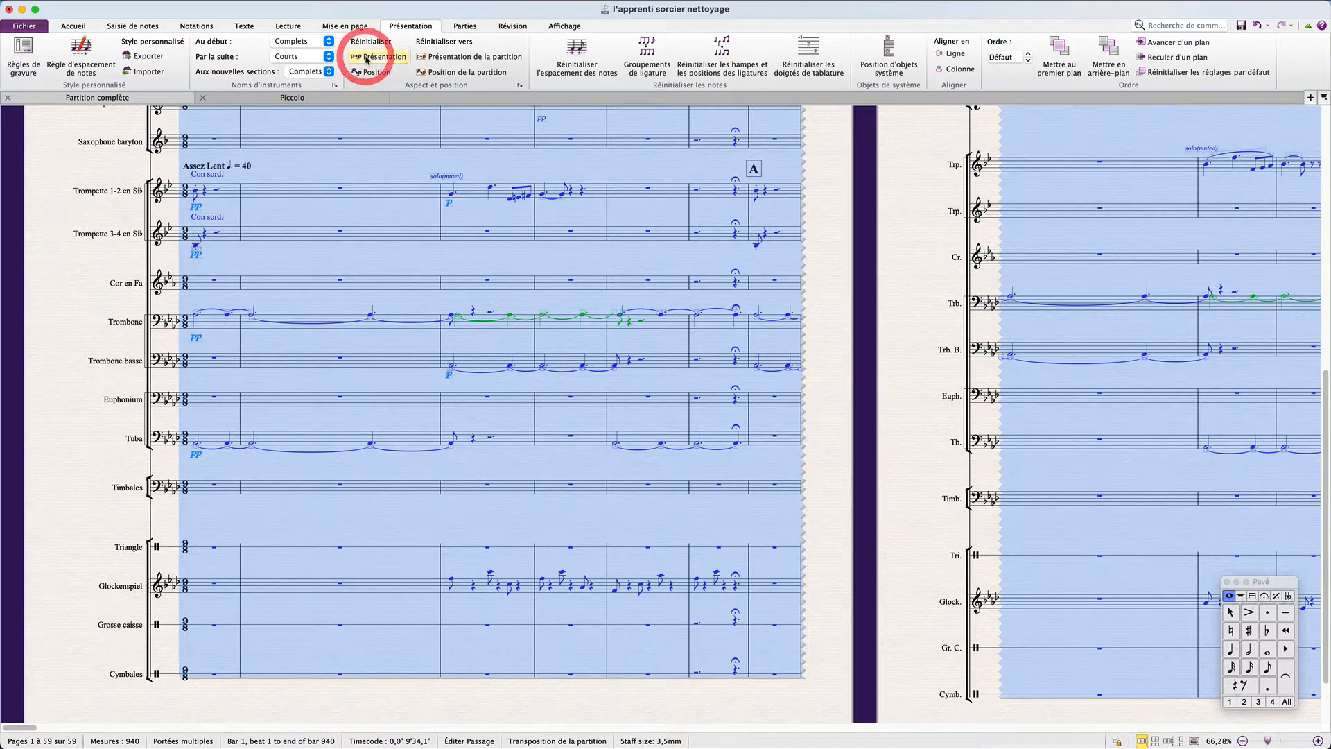
click(370, 75)
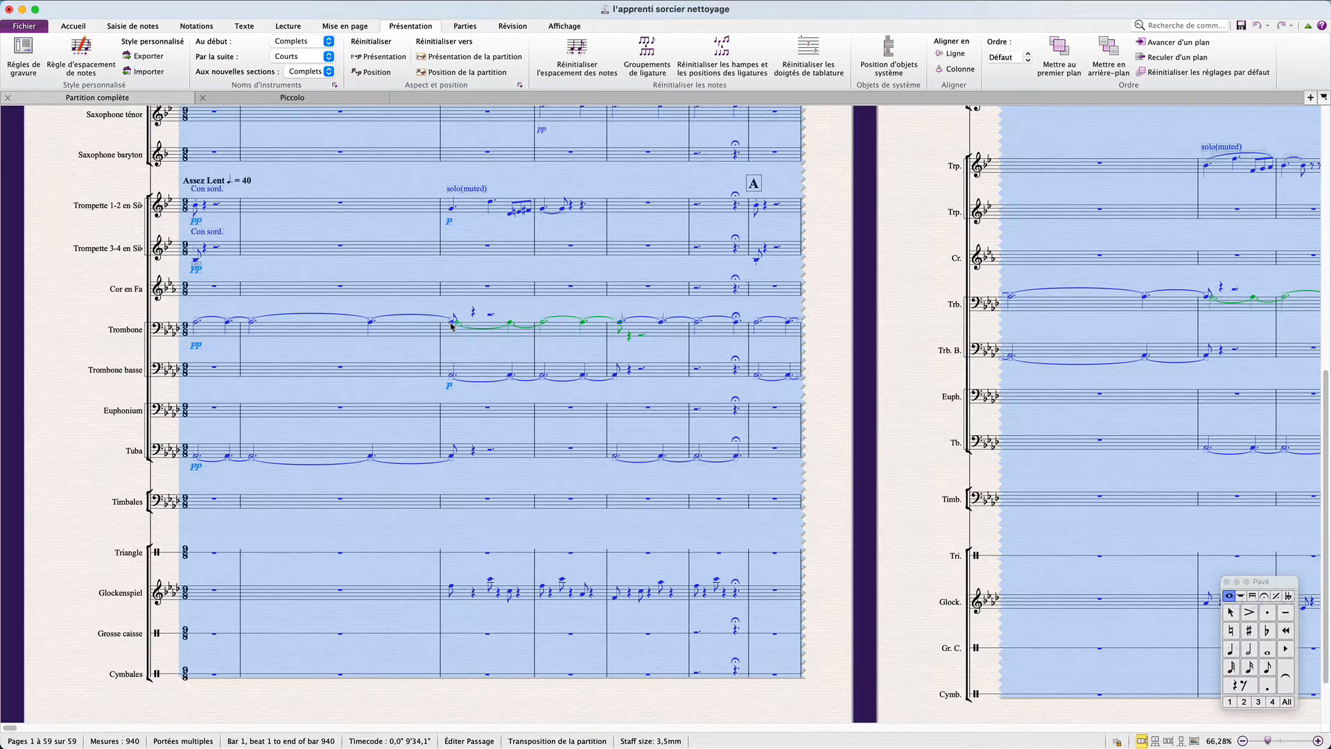
Set the voice positioning rule for notes to Version 3 in the engraving rules, to correct the Trombone's two voices in bar 5.
click(413, 349)
click(667, 331)
key(super+equal)
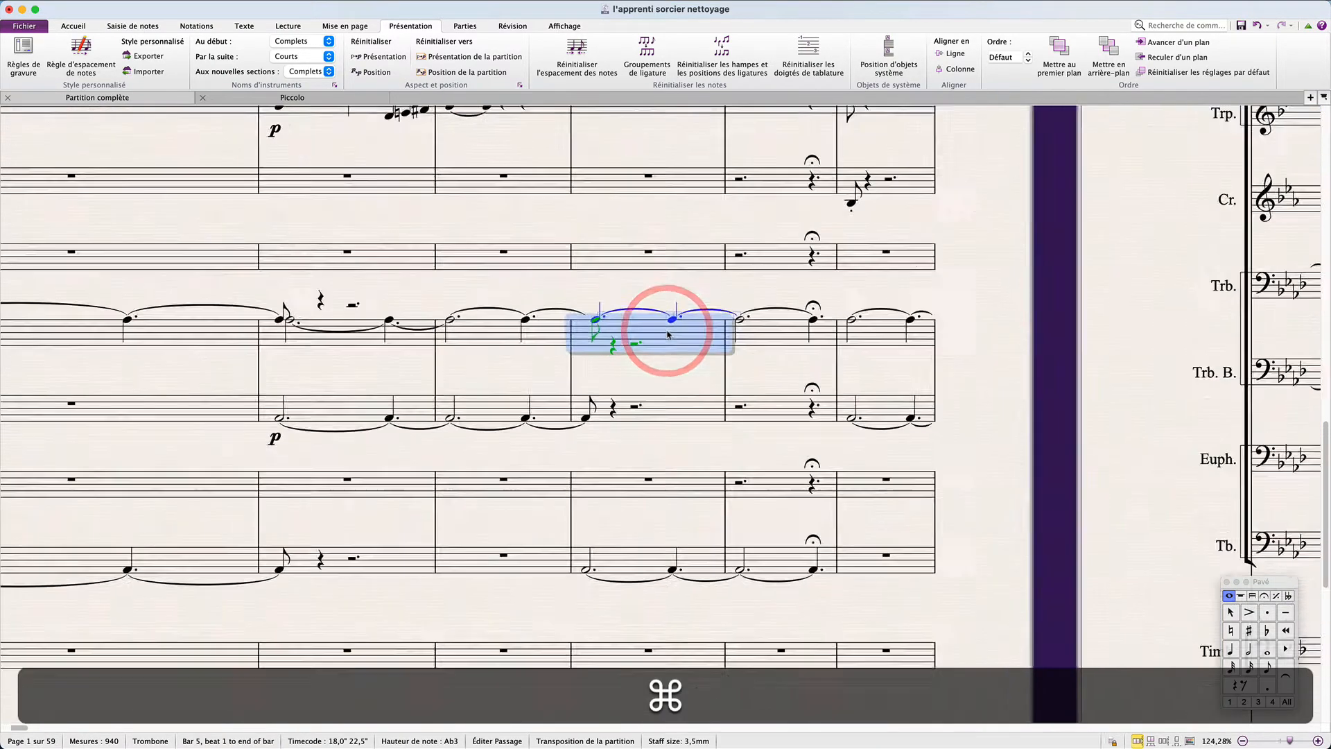
key(super+equal)
click(536, 367)
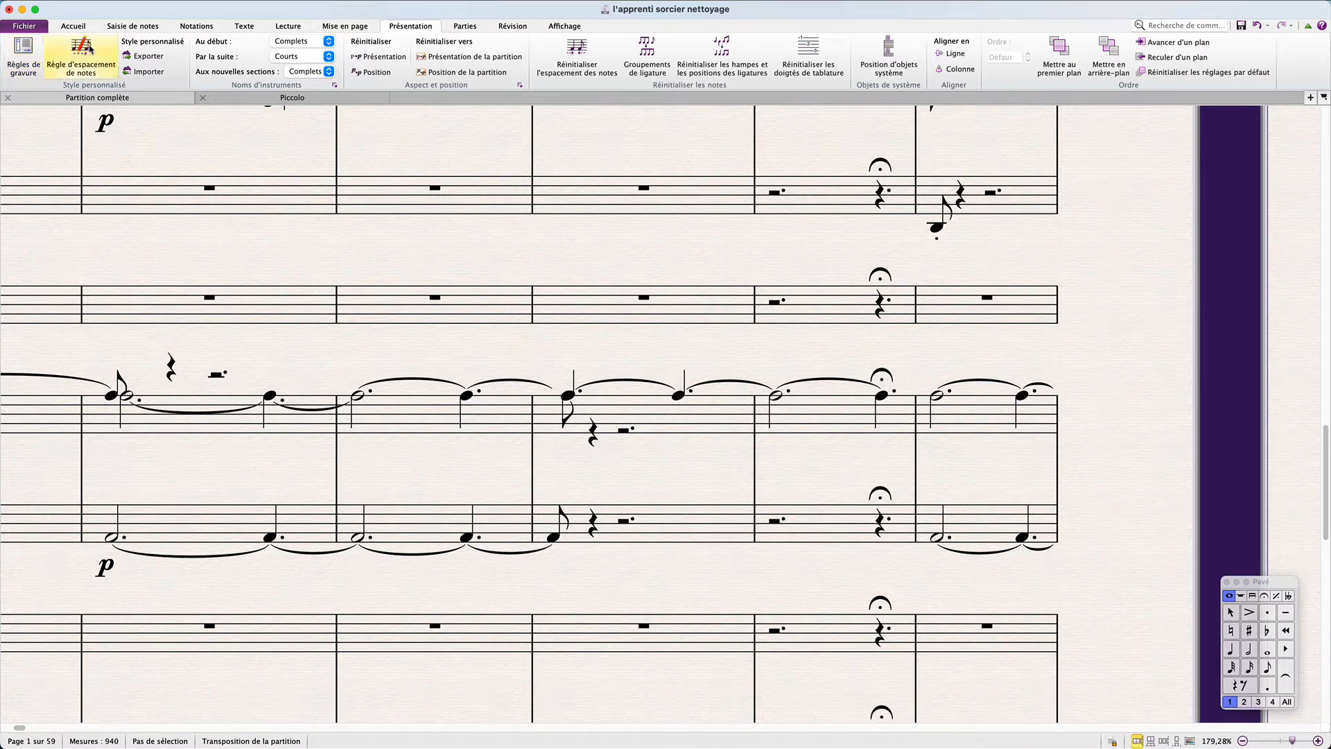
click(20, 61)
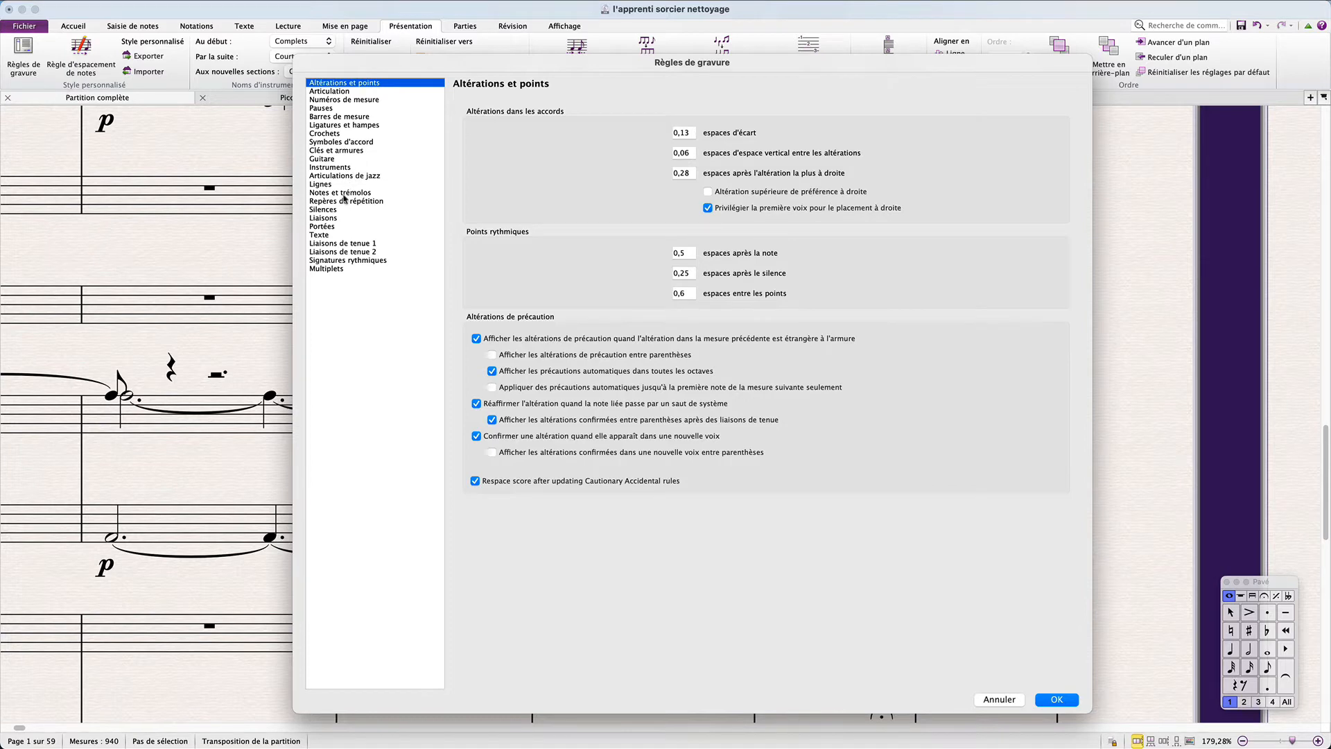
click(344, 194)
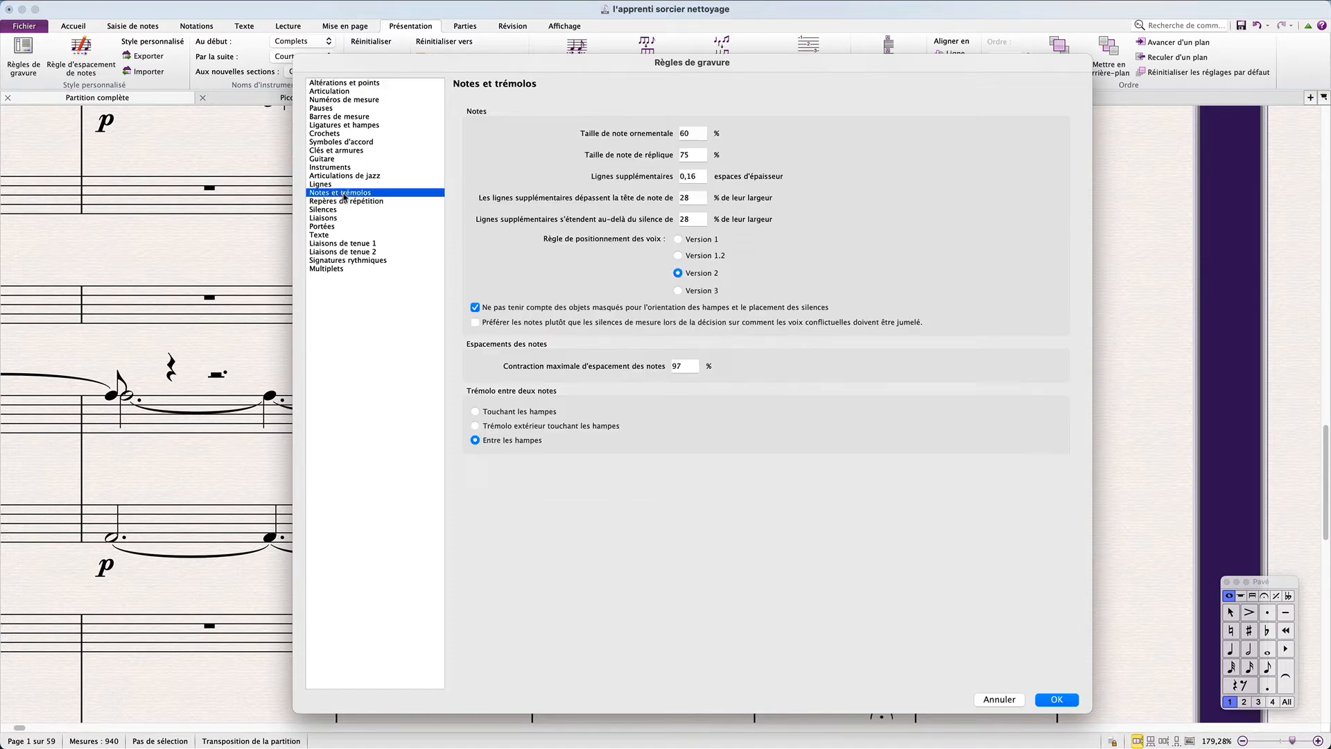
click(693, 295)
click(1057, 700)
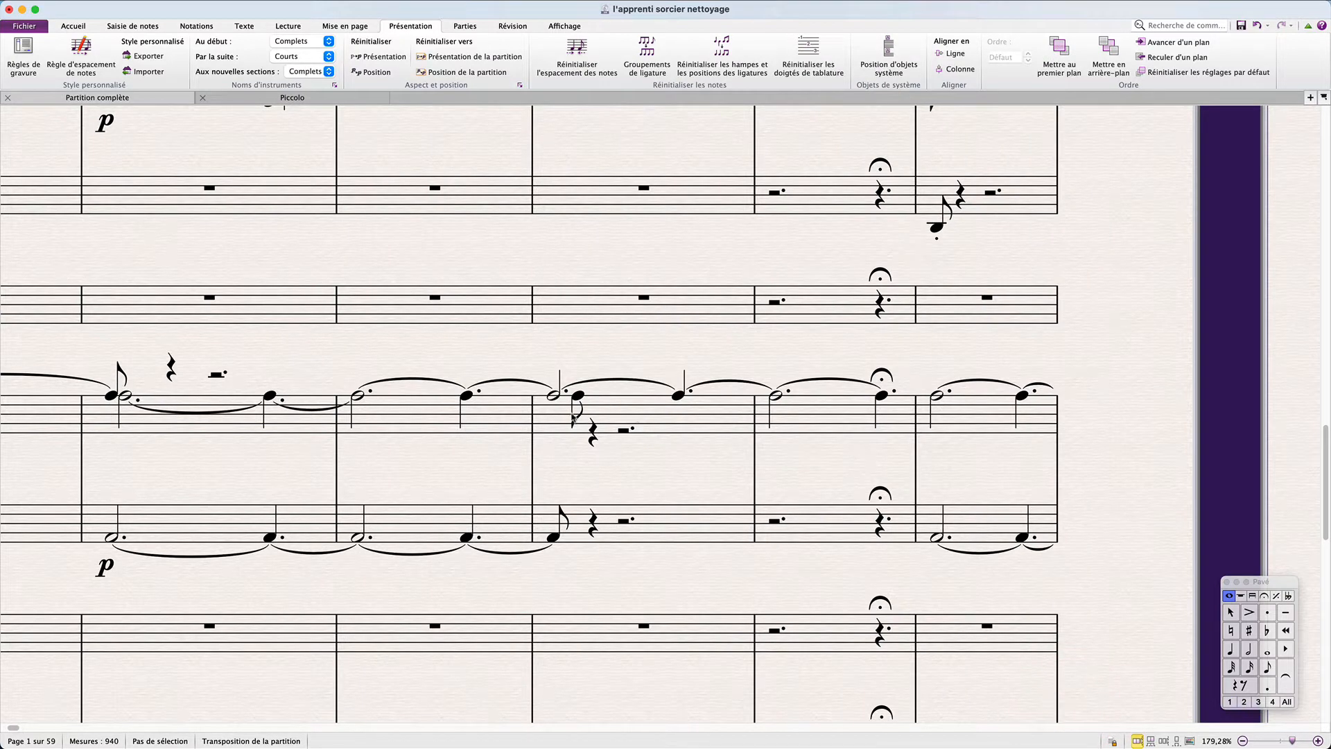
Recalculate the note spacing of the entire score with the new voice positioning rule.
click(652, 463)
key(super+a)
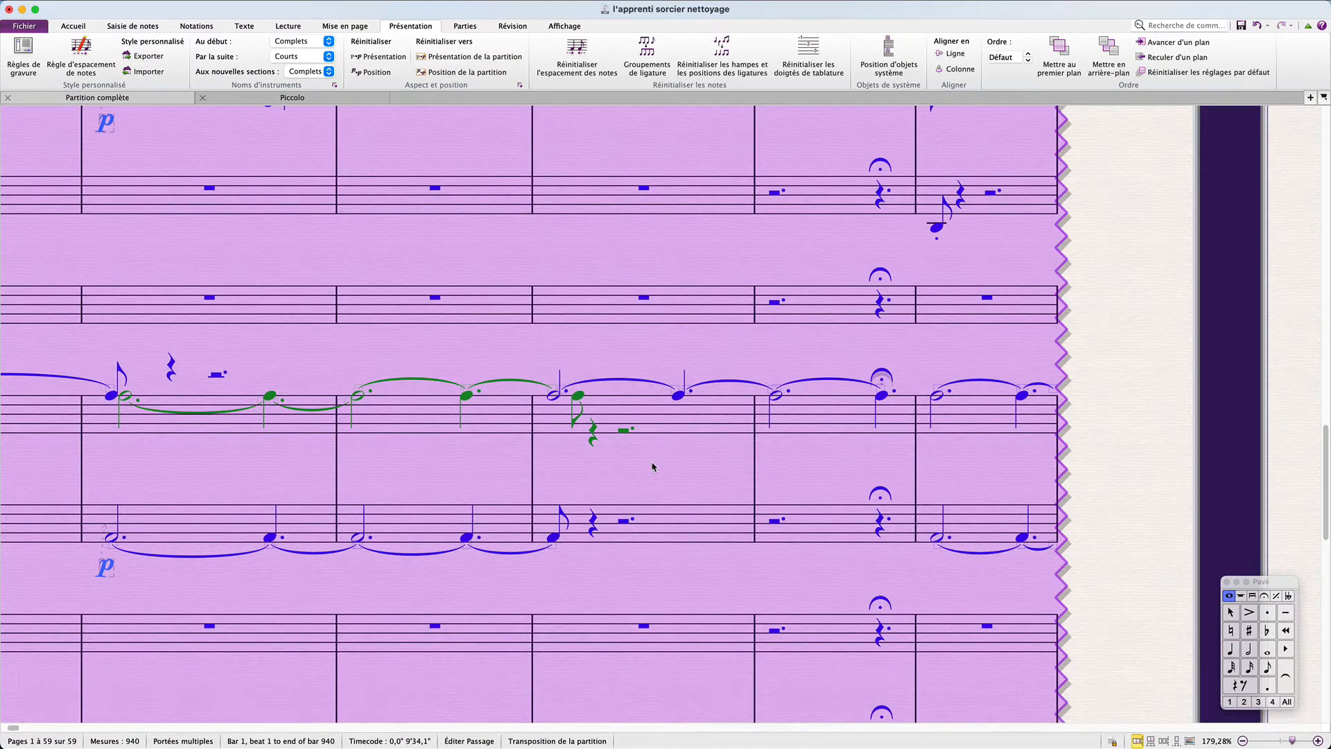
key(shift+super+n)
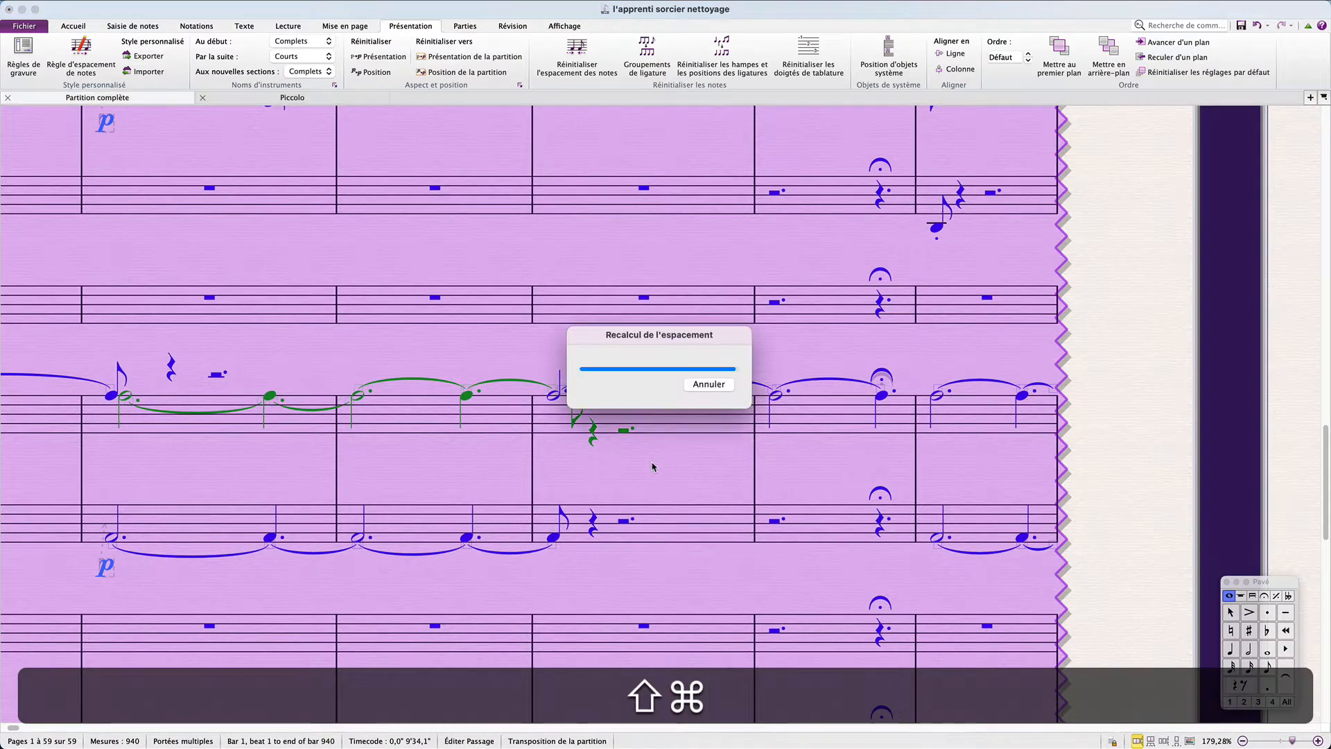
click(651, 466)
Switch from the full score to the Piccolo part, starting from the Piccolo's first bar, and enlarge its opening systems.
scroll(652, 467, down, 2)
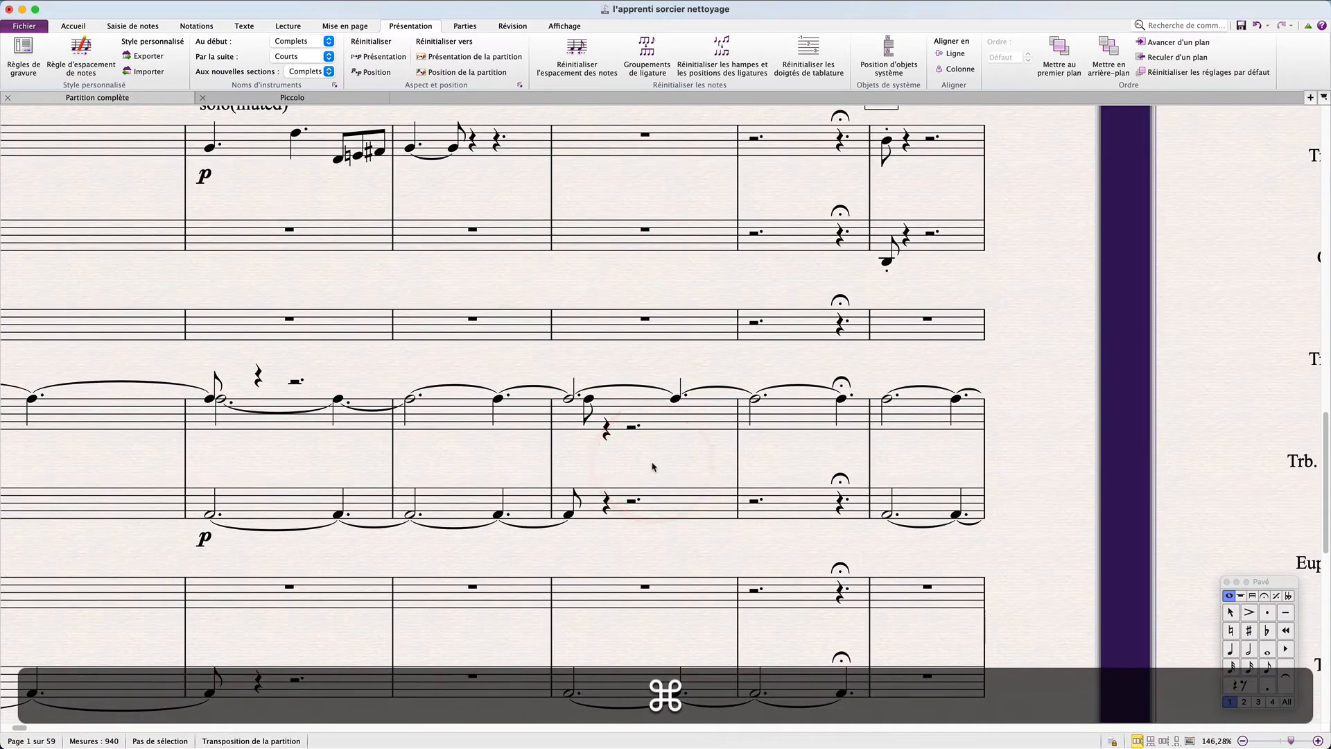
scroll(651, 467, left, 7)
scroll(651, 466, up, 18)
scroll(651, 466, down, 6)
scroll(555, 416, left, 5)
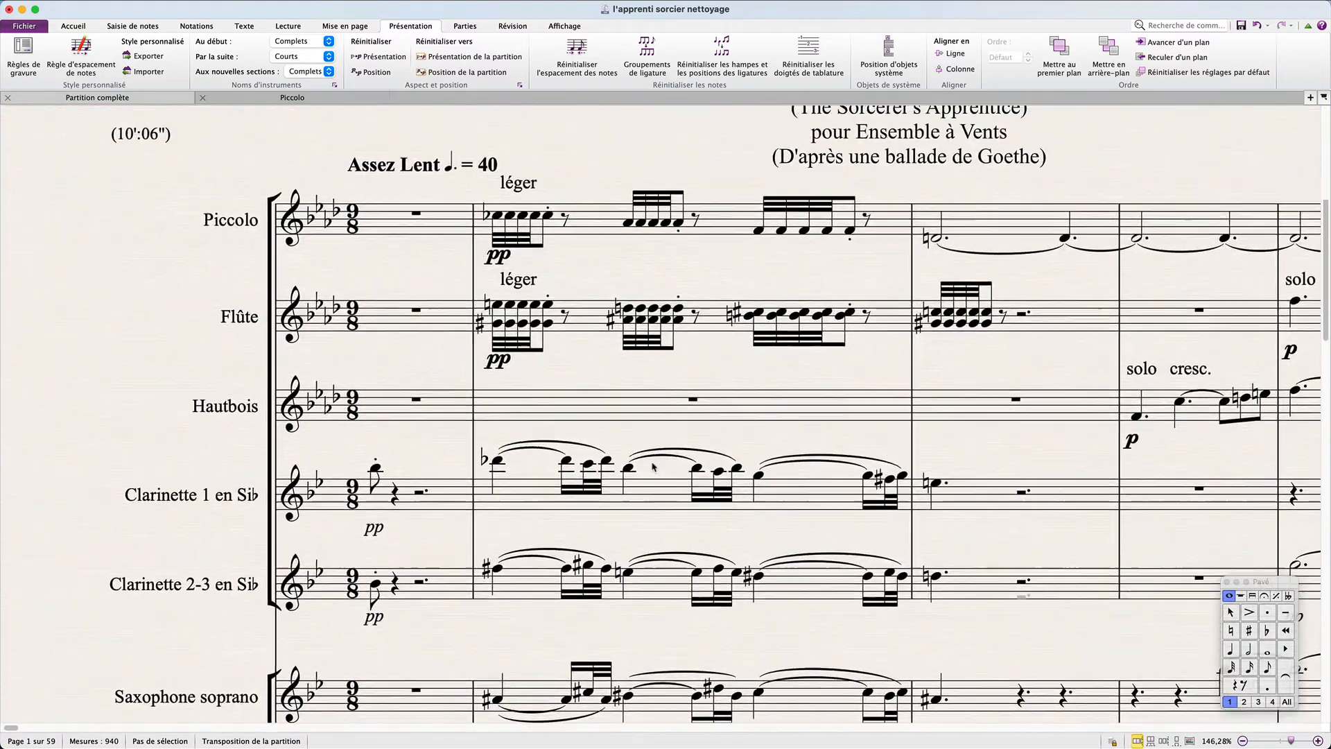
scroll(429, 362, up, 2)
click(471, 355)
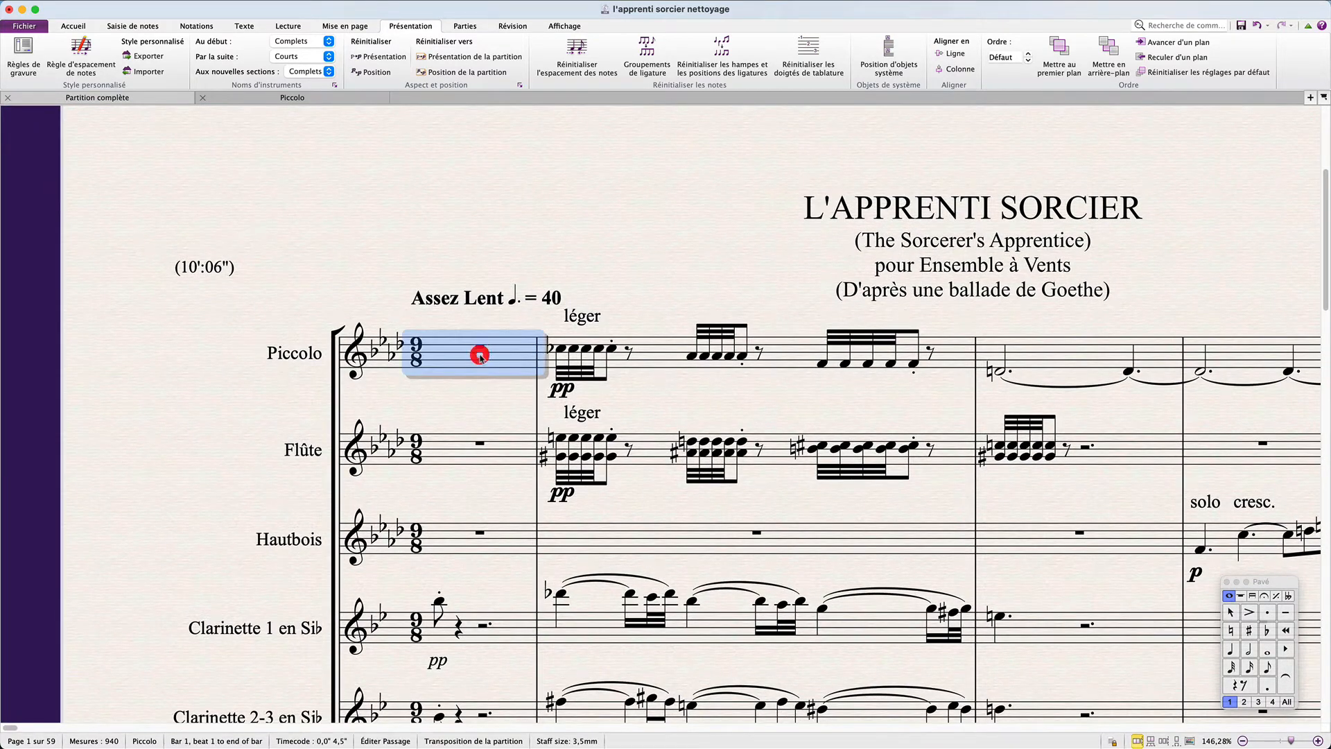
key(w)
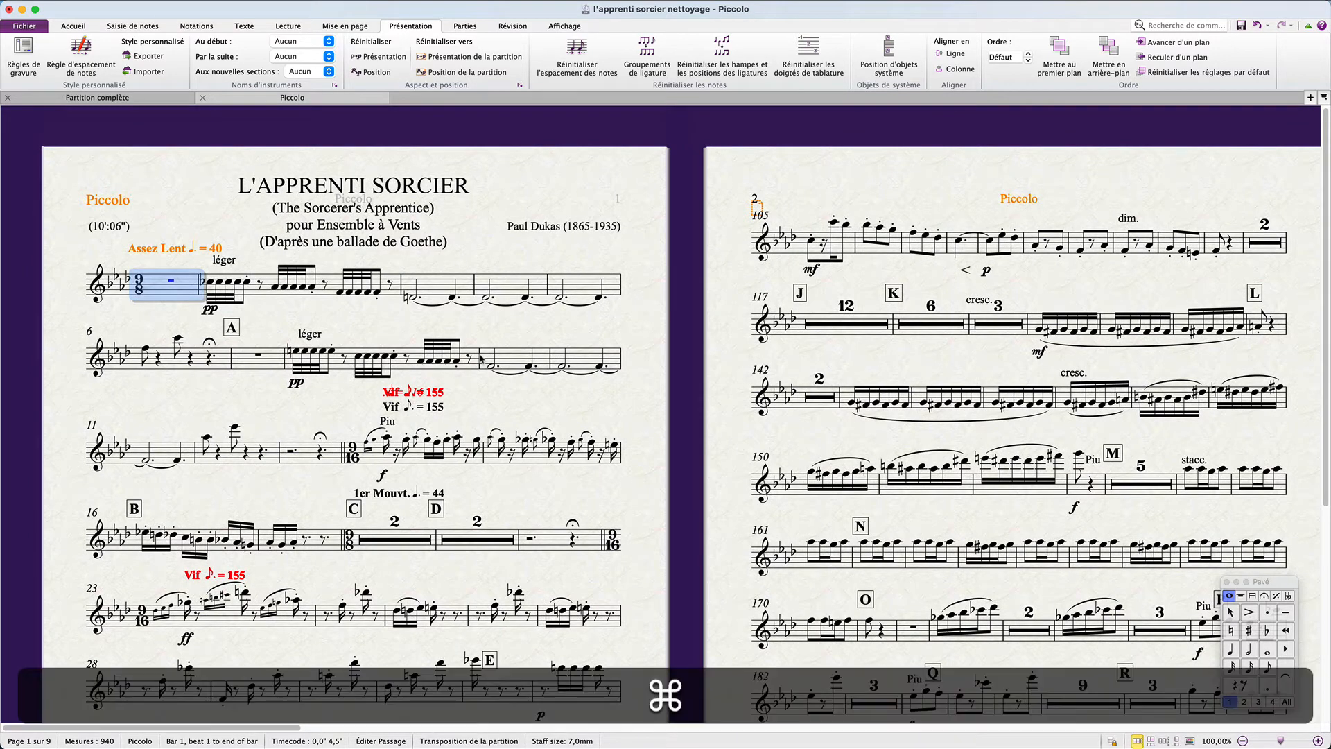
key(super+equal)
key(super+equal)
key(super+equal)
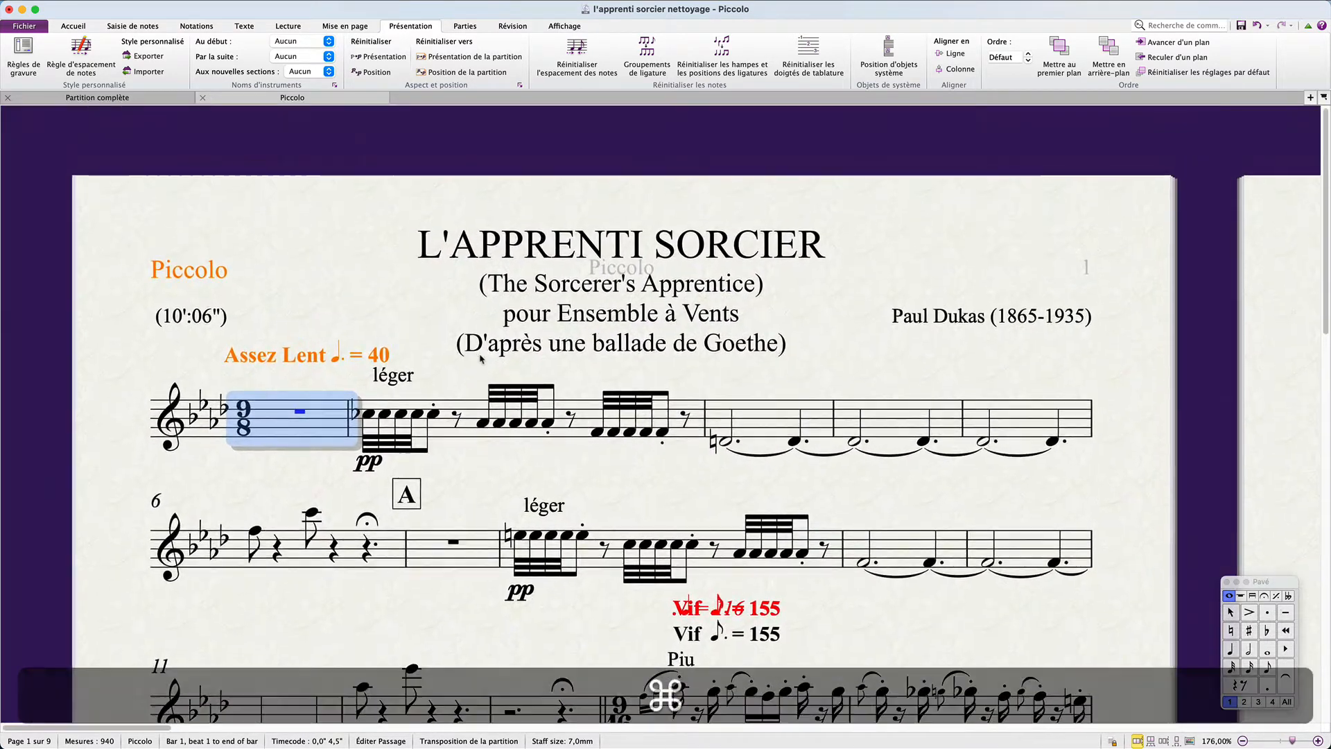
click(284, 476)
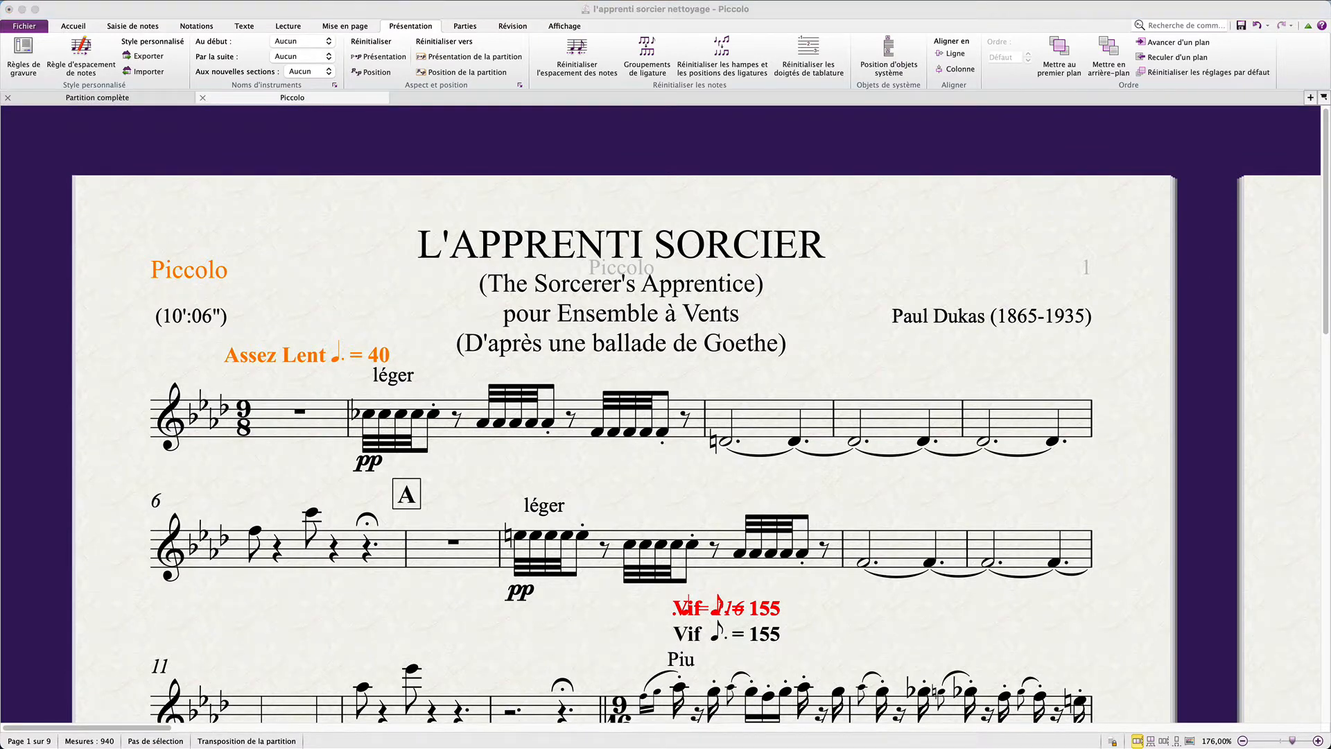
click(253, 493)
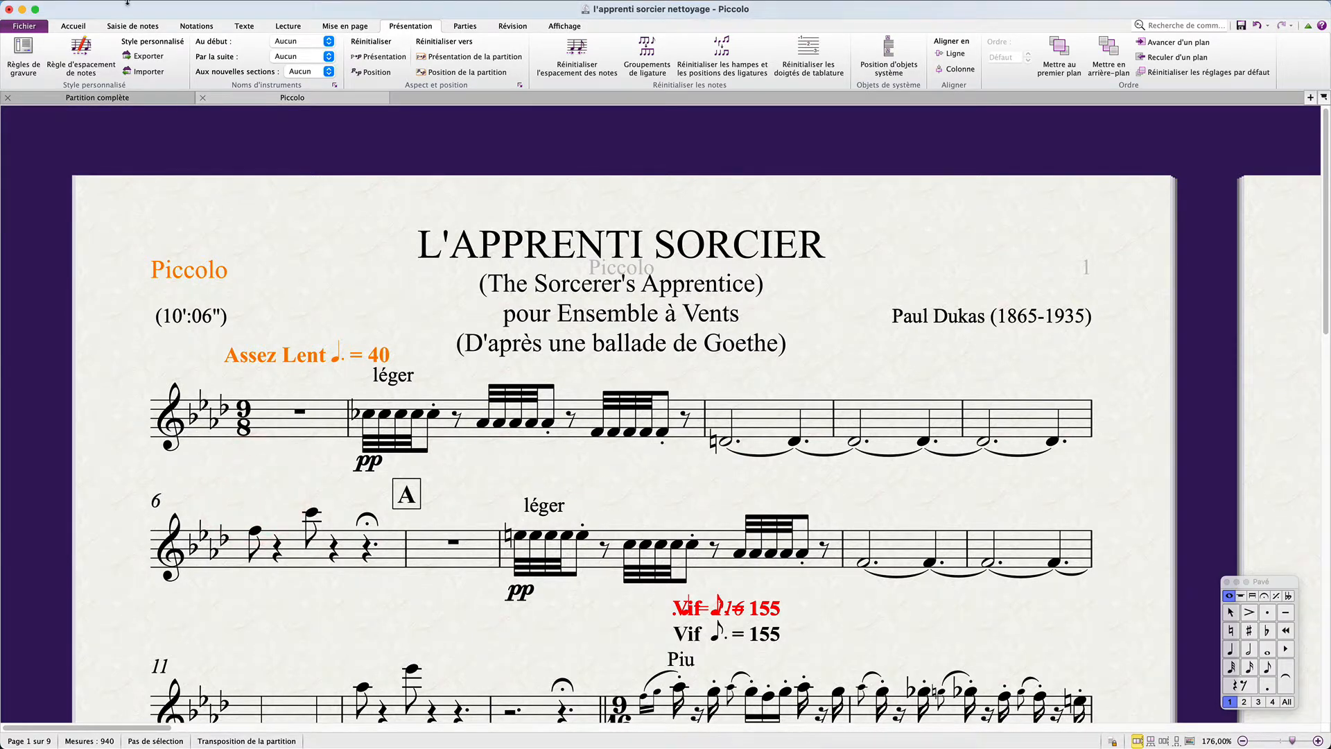
click(197, 26)
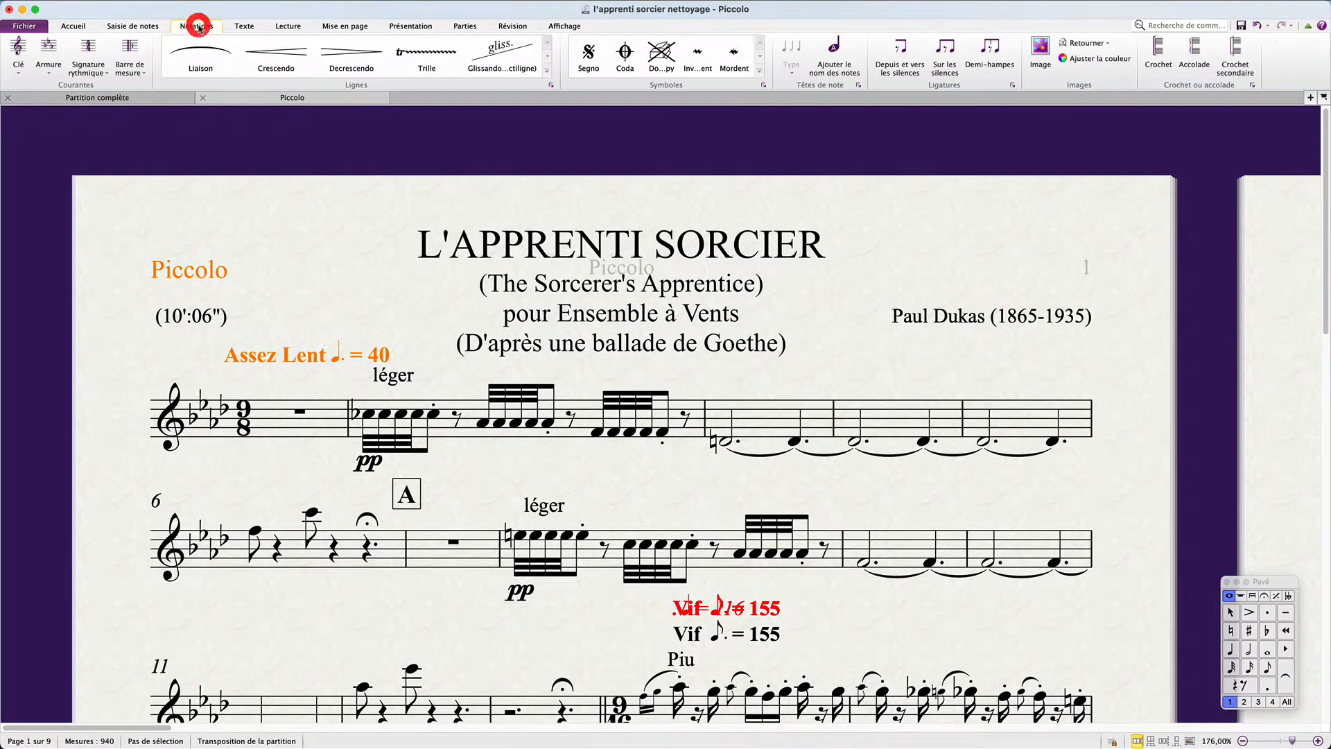
click(81, 75)
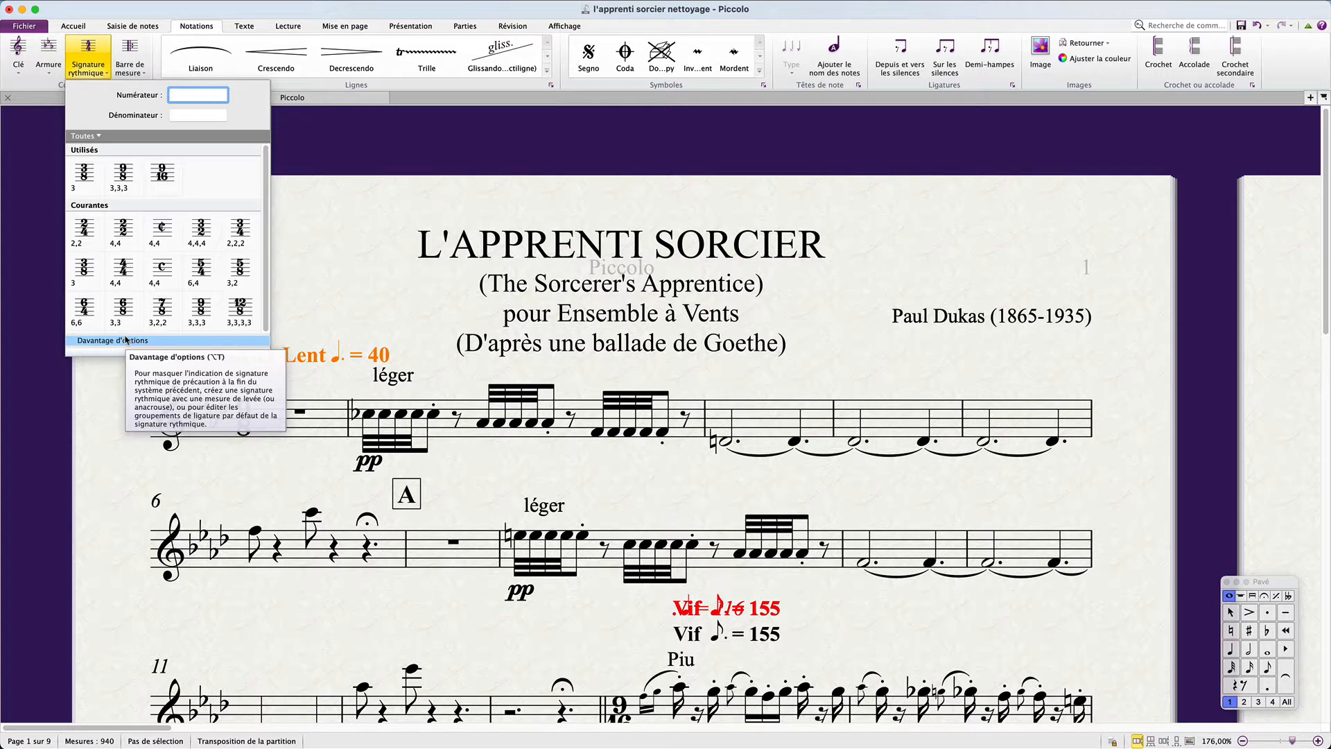
click(305, 300)
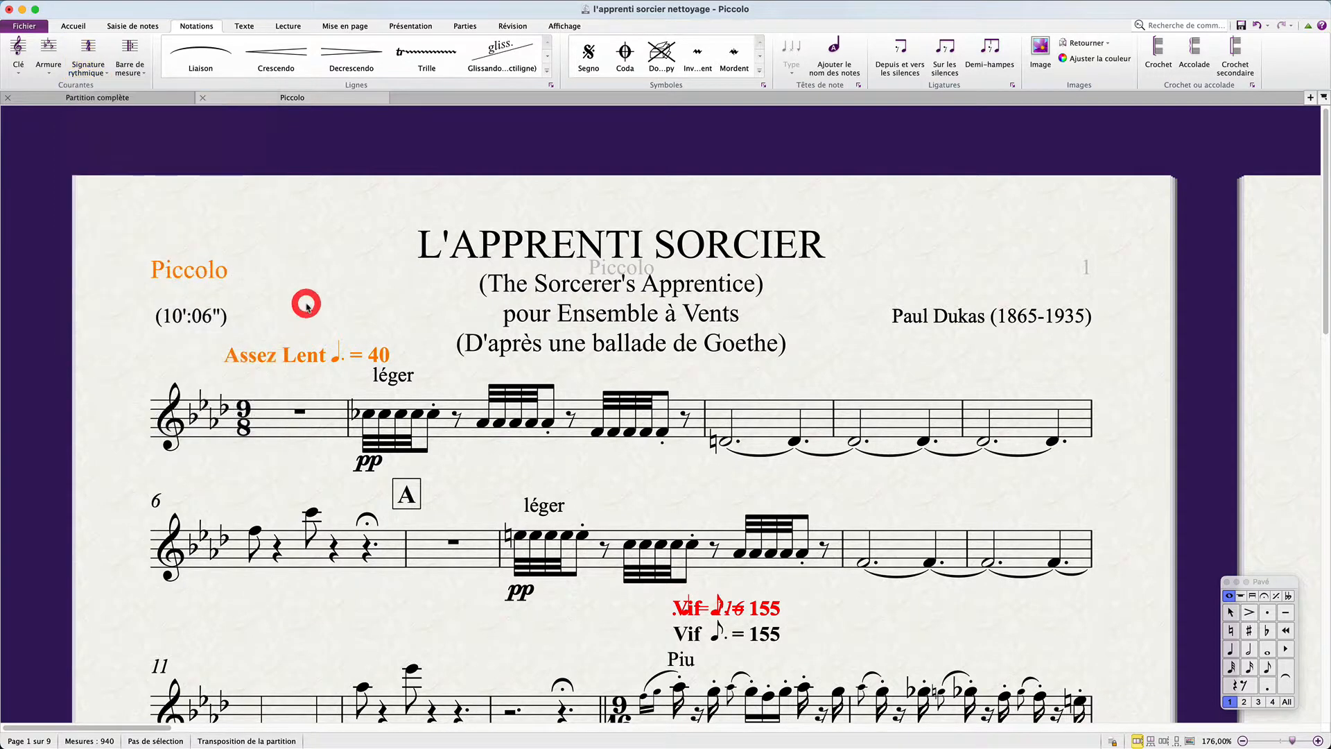
key(t)
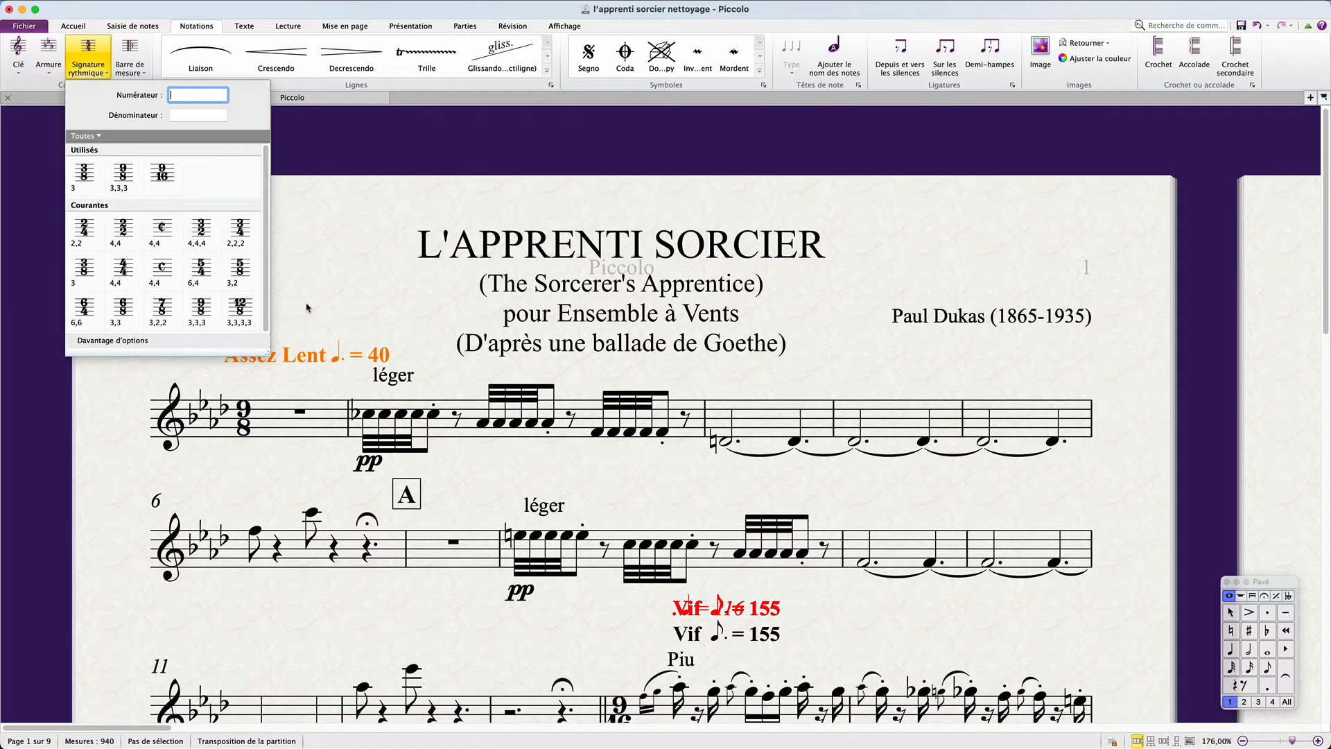
key(Escape)
Reapply a 9/8 time signature at bar 1 with quavers grouped 3,3,3, rewriting the bars up to the next time signature.
key(alt+t)
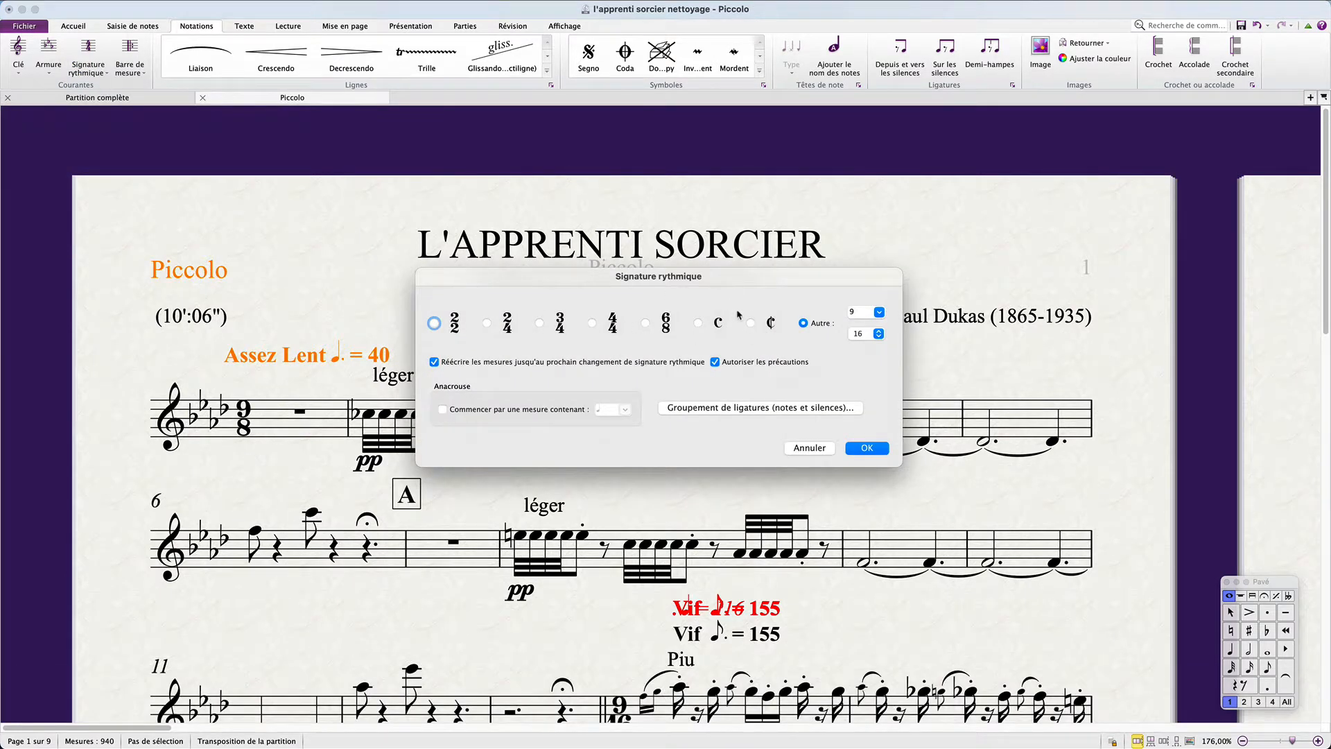
click(878, 336)
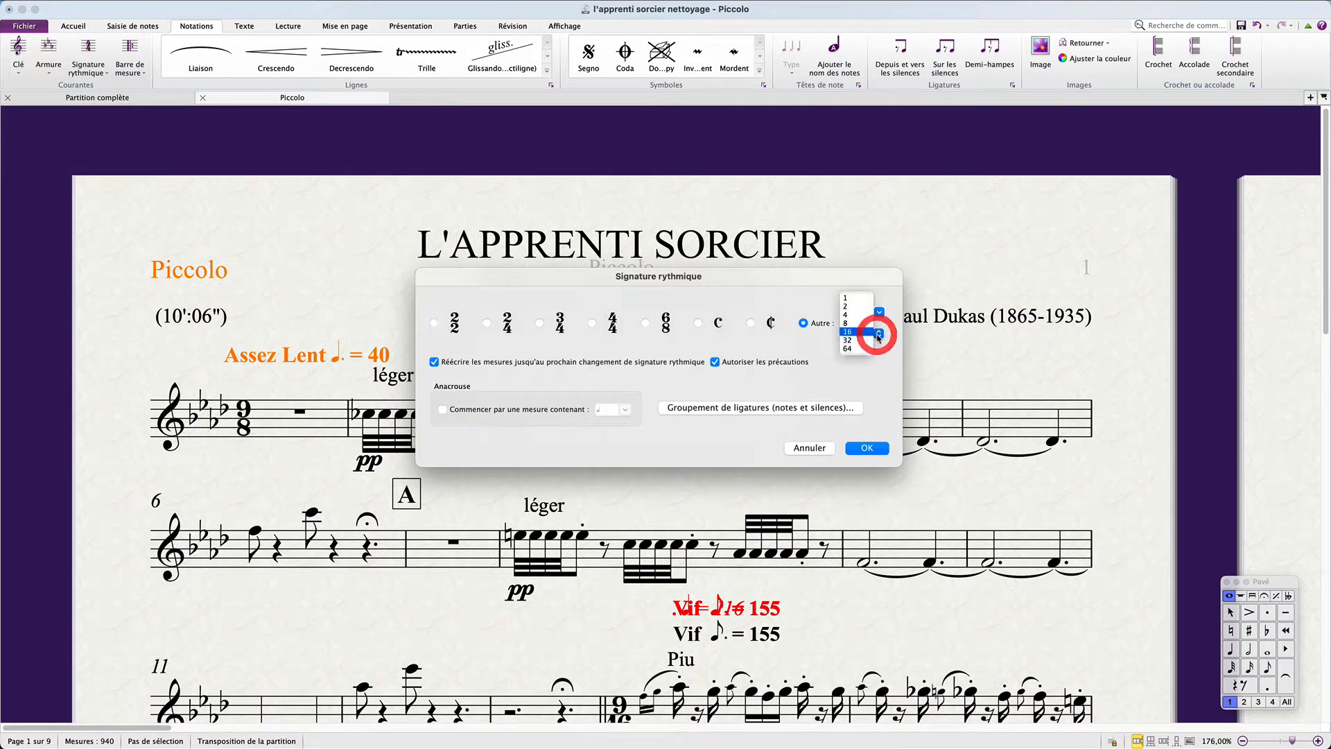
click(864, 325)
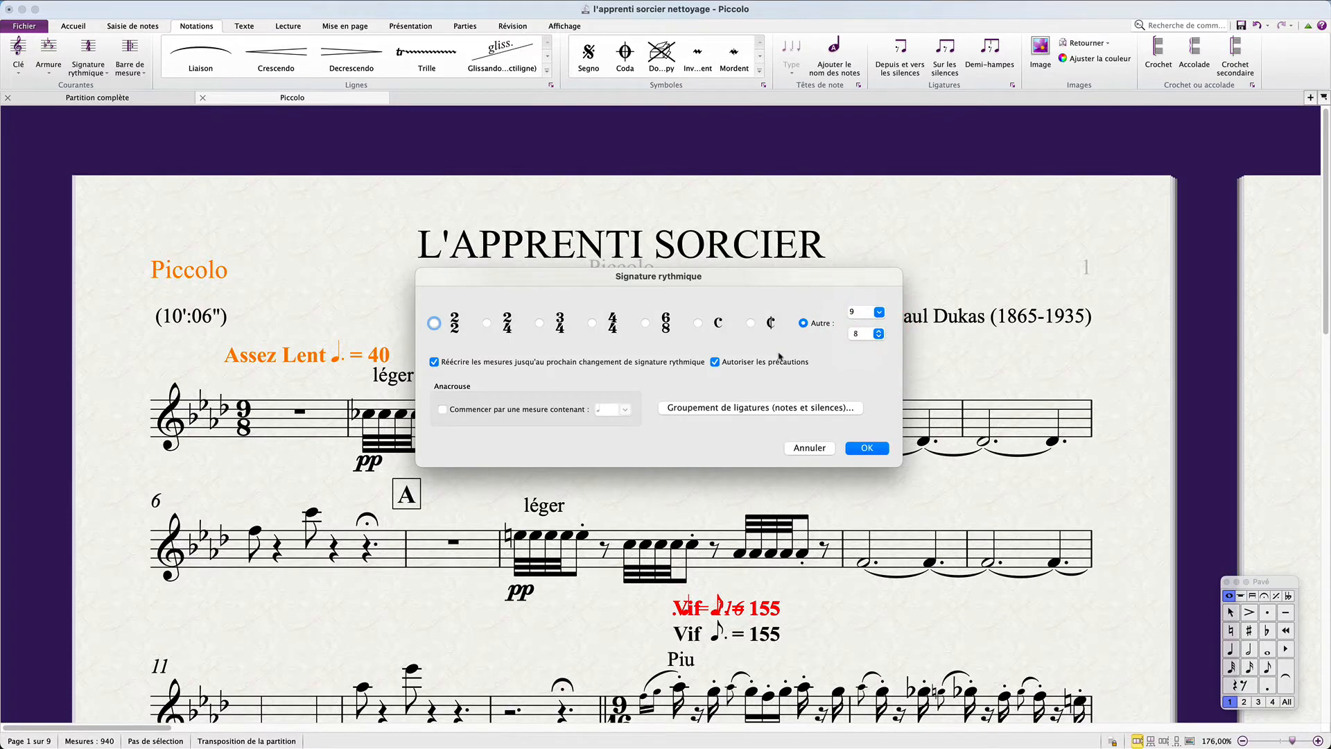
click(712, 402)
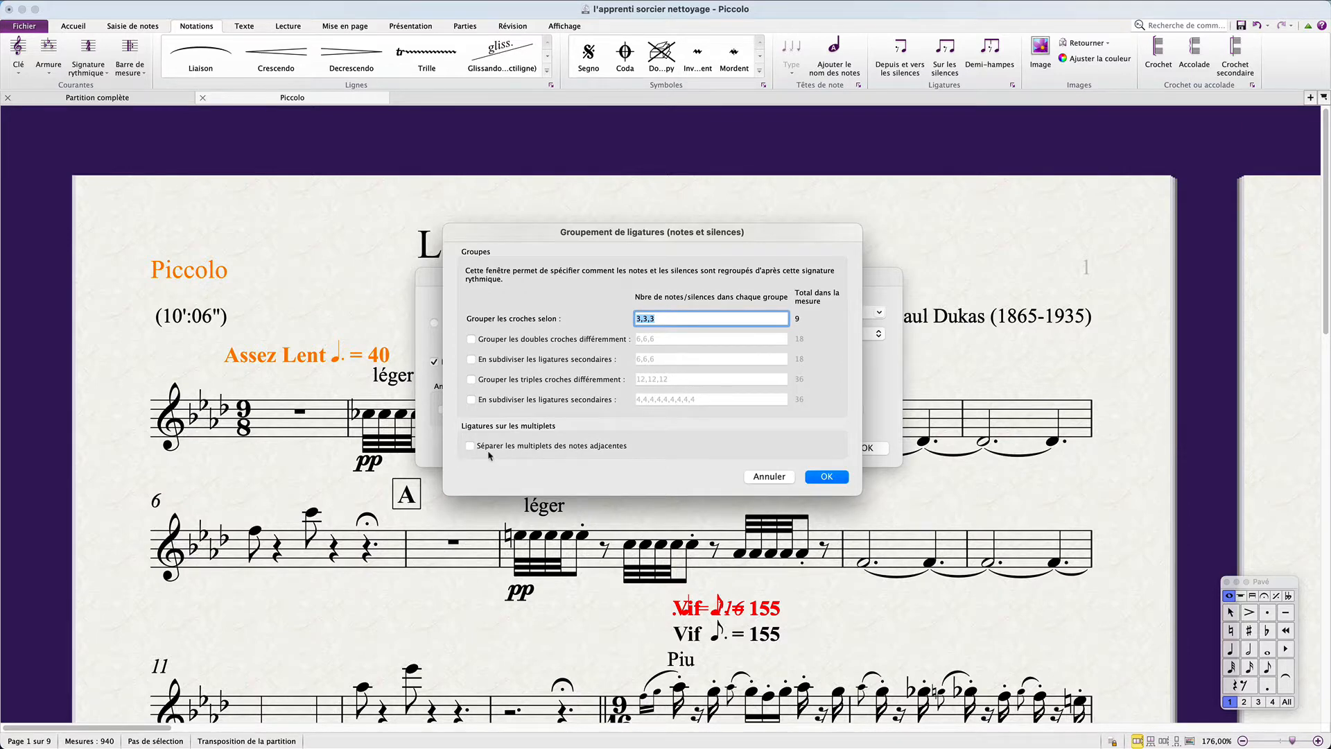
click(471, 446)
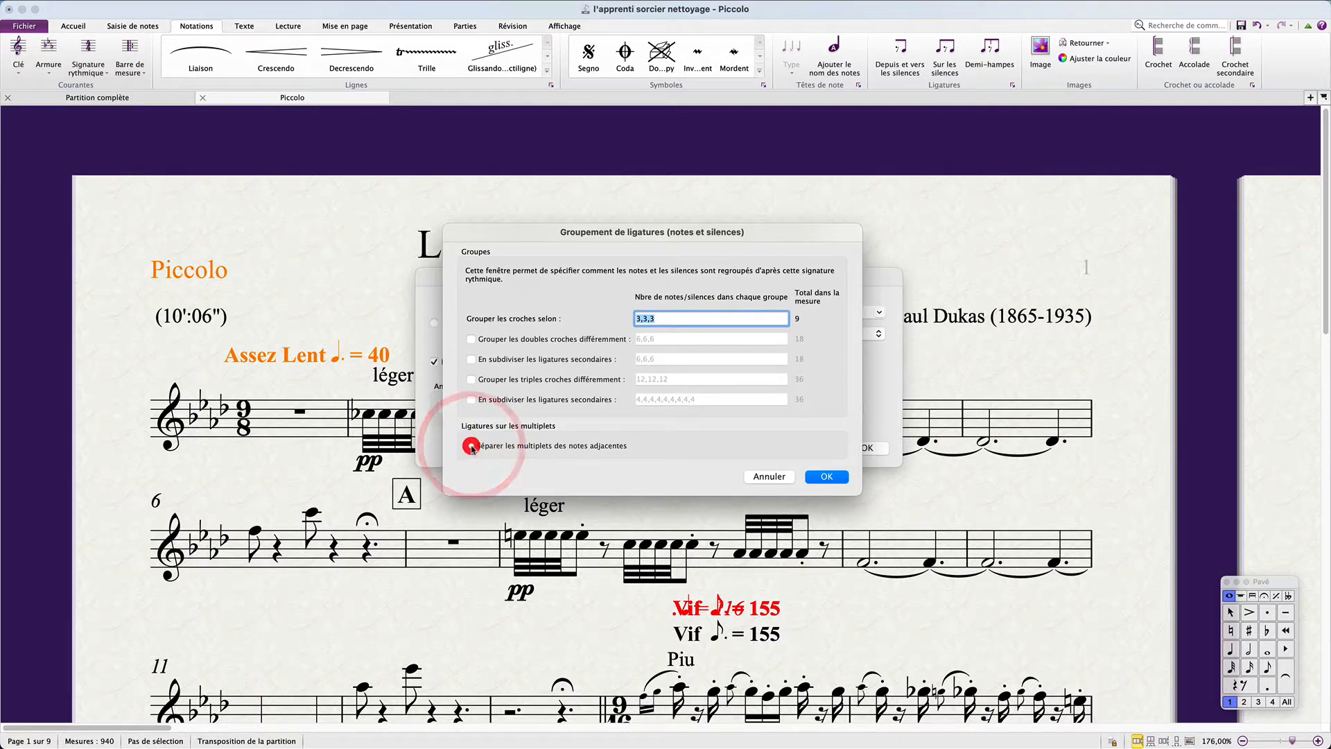
click(472, 446)
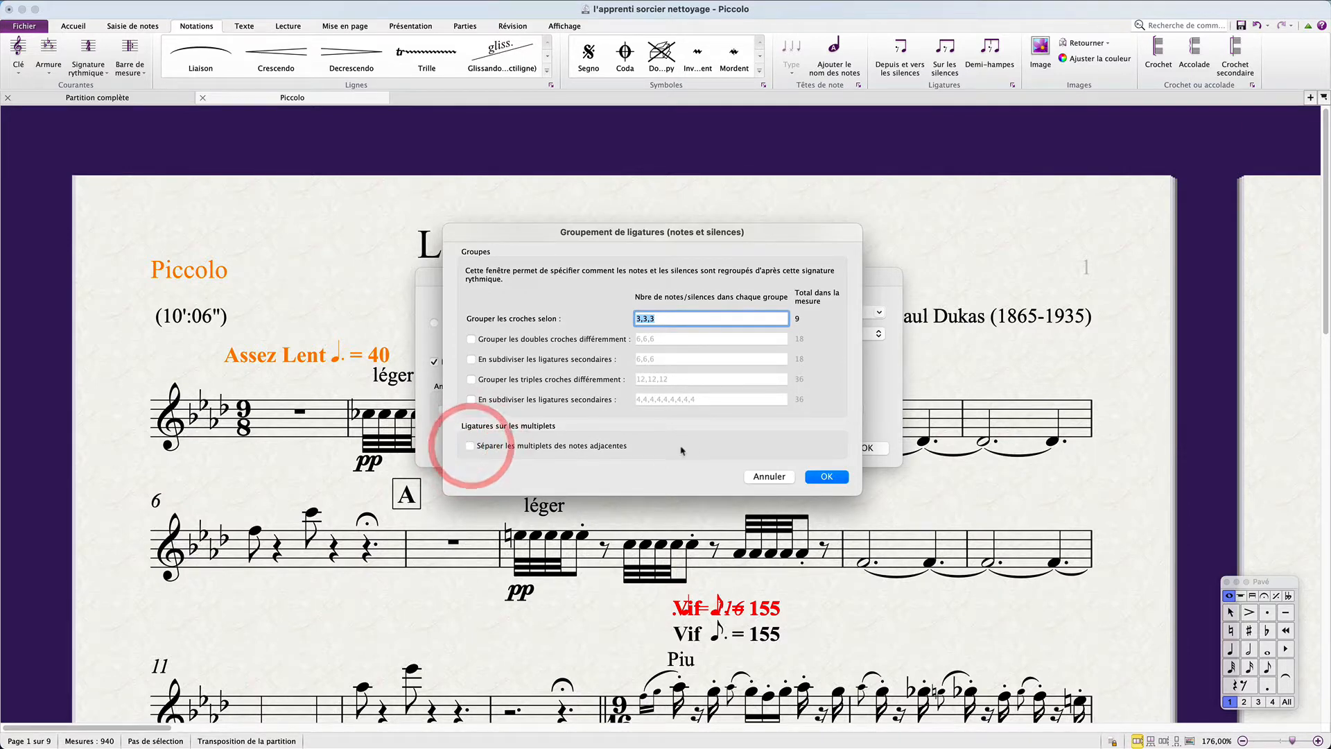
click(825, 477)
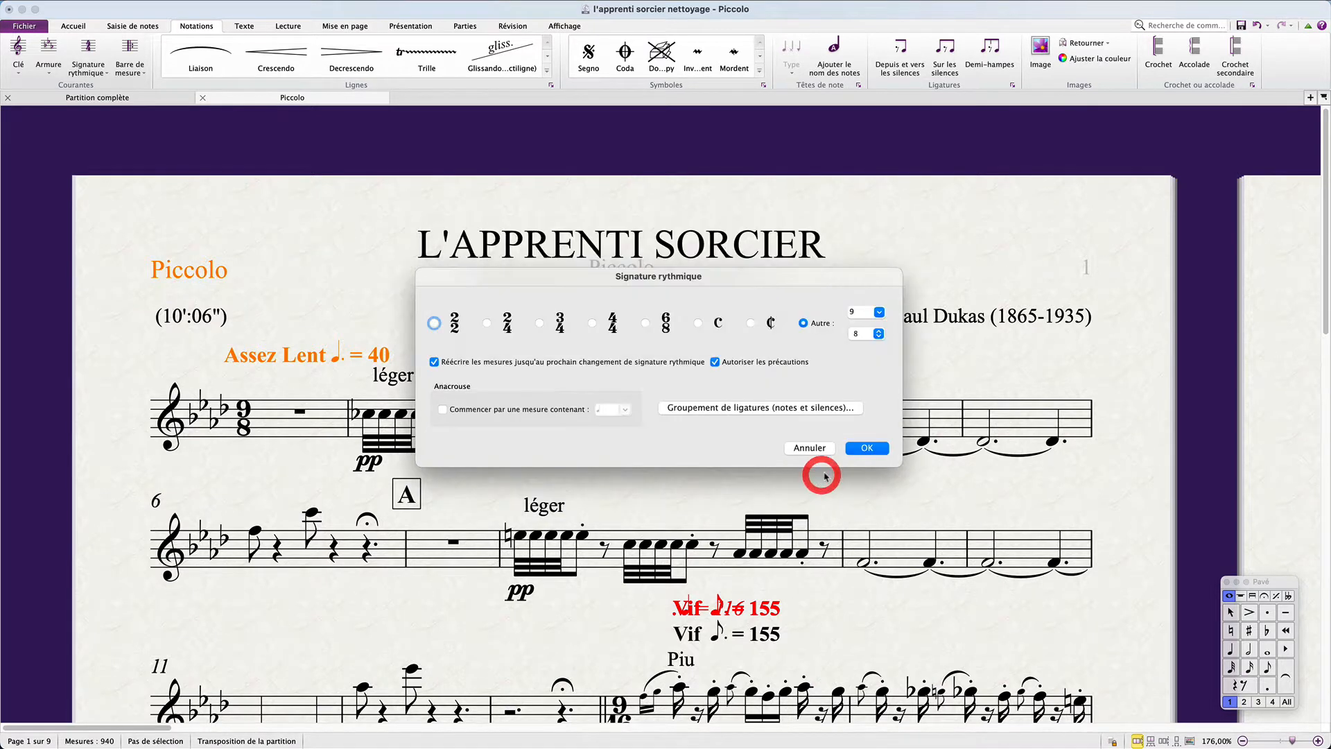
click(869, 448)
click(243, 426)
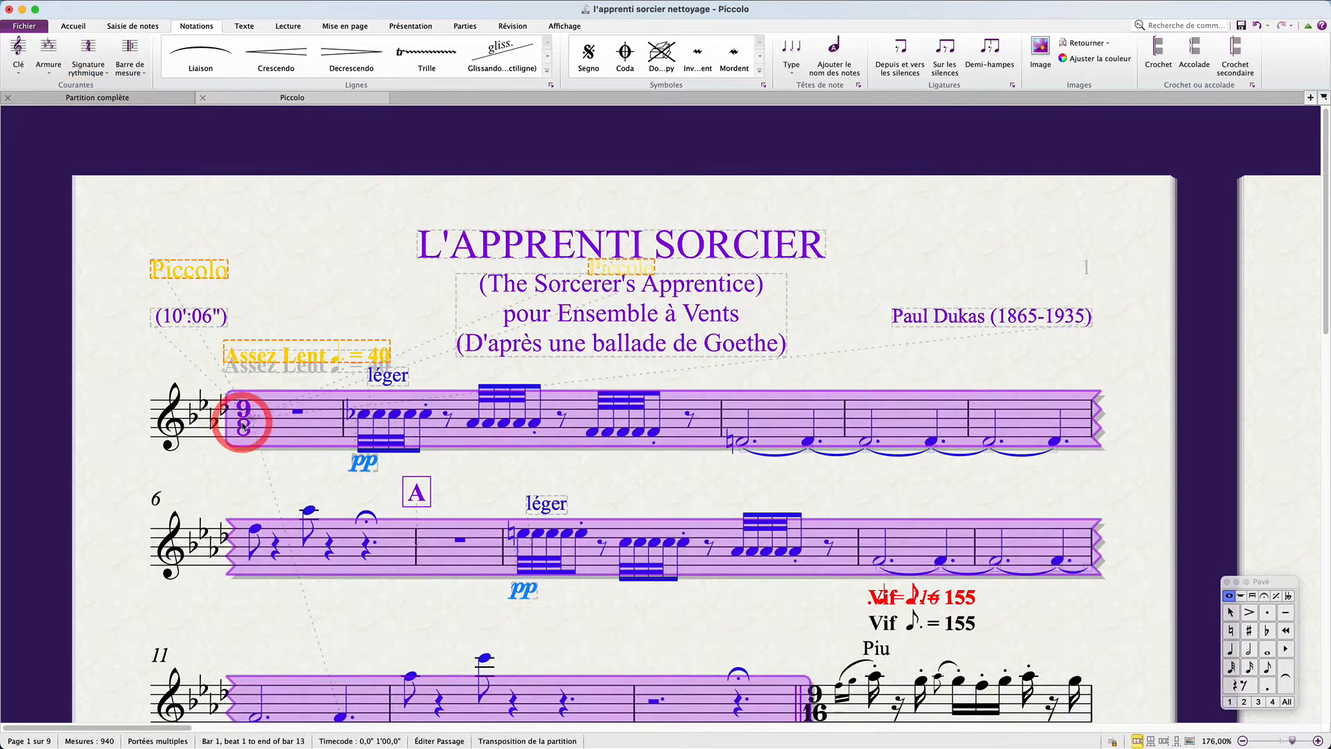
Copy the opening 9/8 time signature onto the one at rehearsal mark C and rewrite the bars up to the next change.
scroll(254, 436, down, 5)
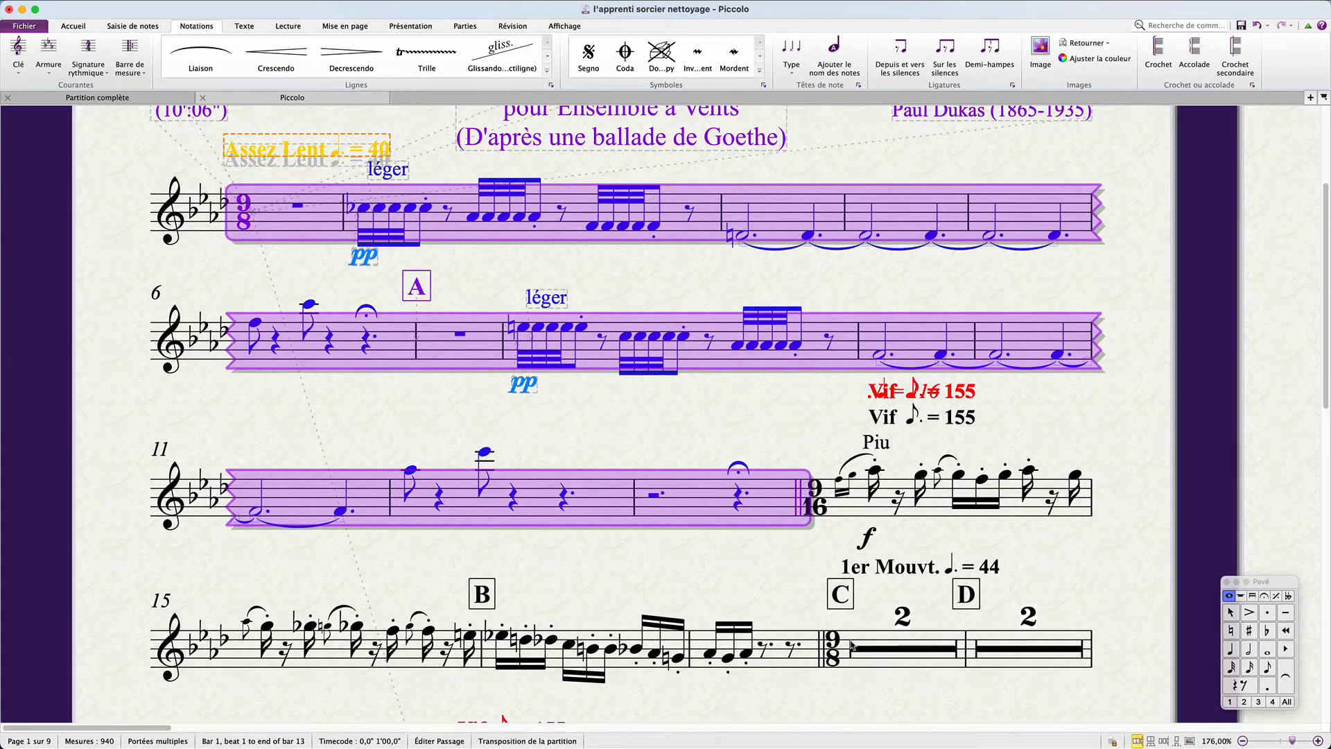
click(242, 229)
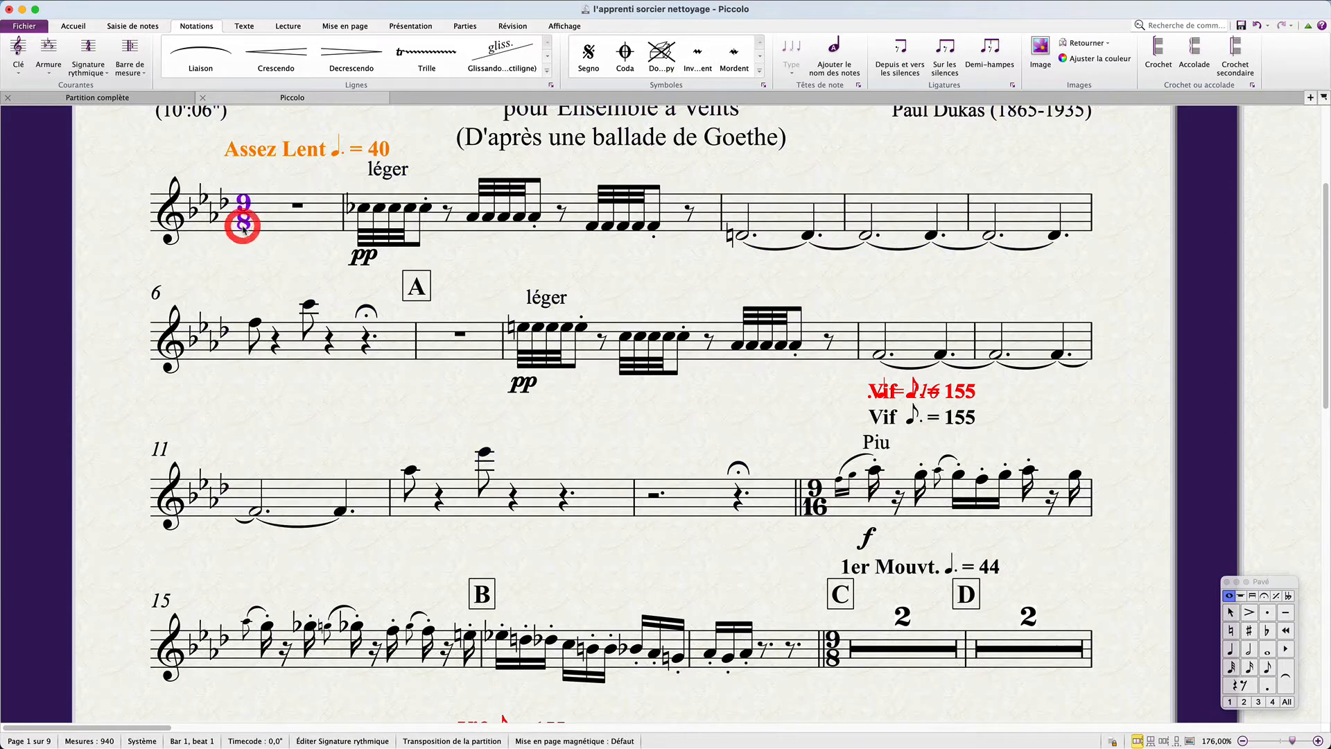
key(alt)
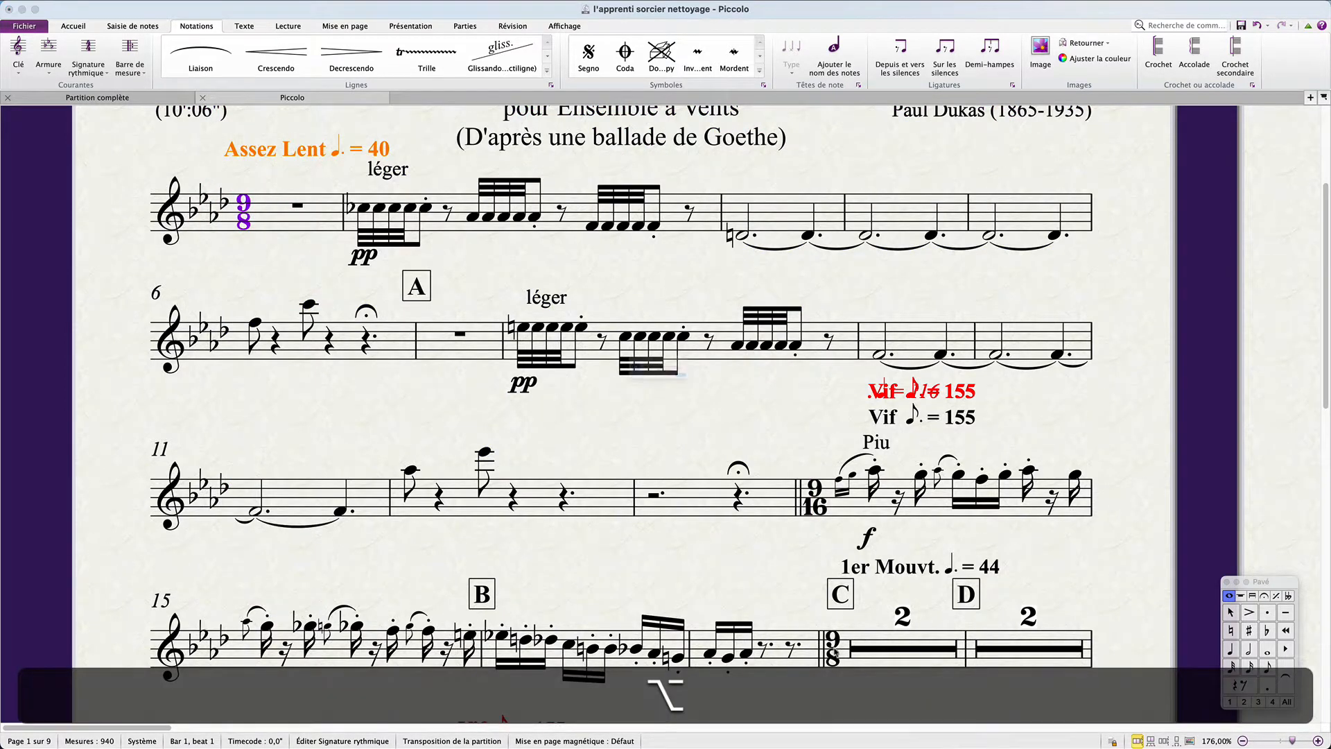
alt+click(834, 648)
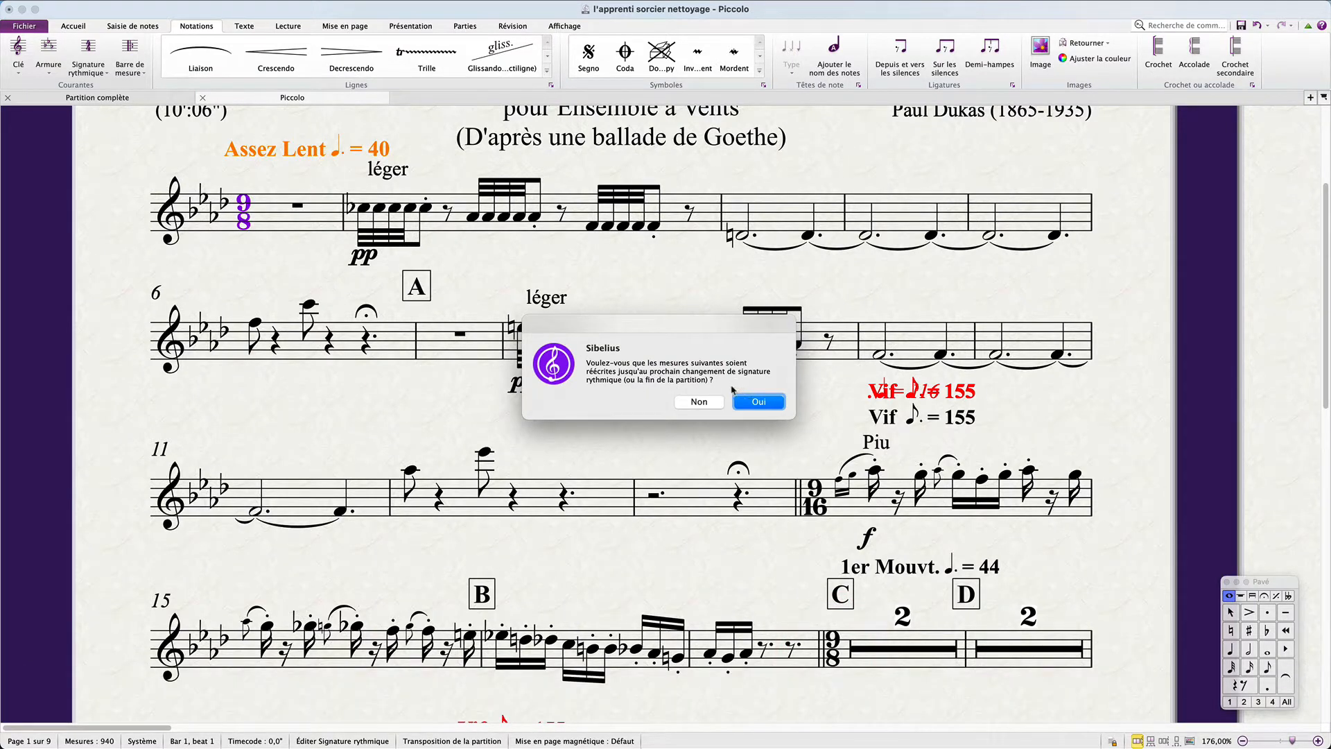
click(759, 402)
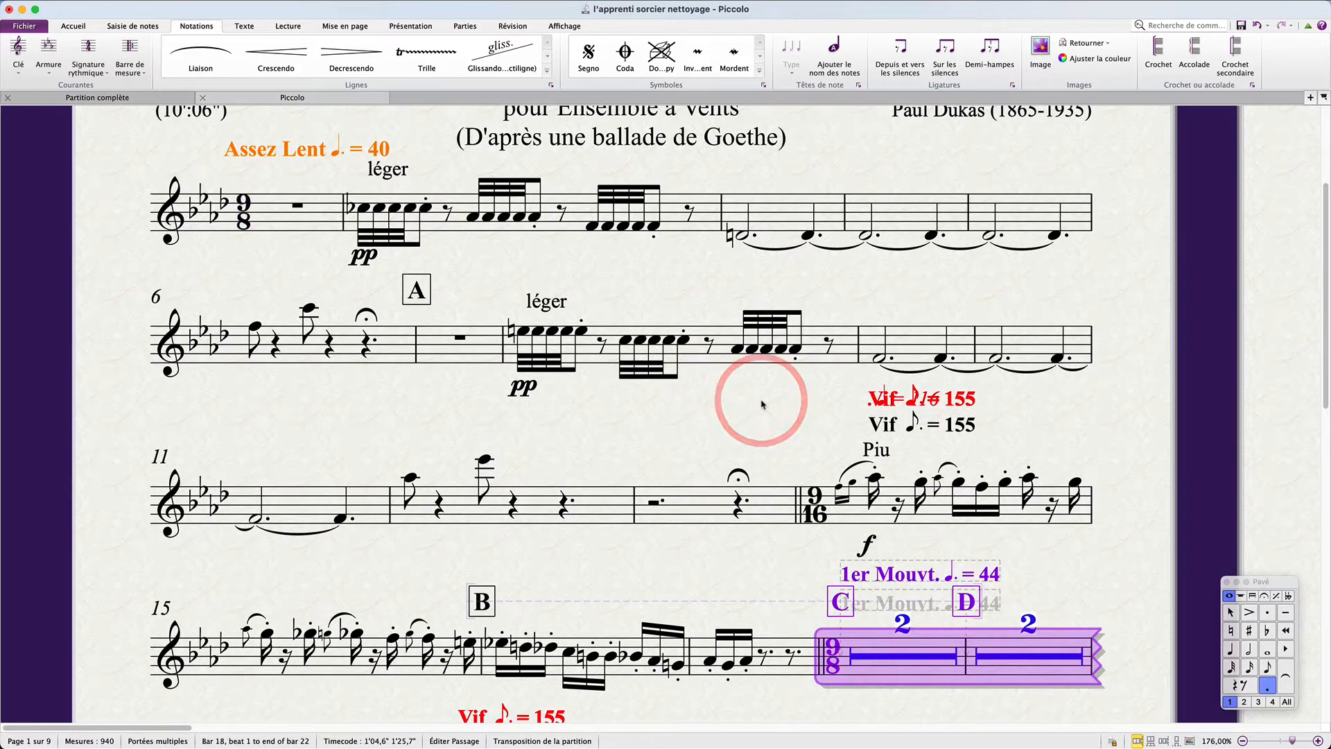
Select the opening 9/8 time signature and locate the next one with the Find Next One Of These command.
scroll(734, 515, down, 2)
scroll(735, 515, down, 8)
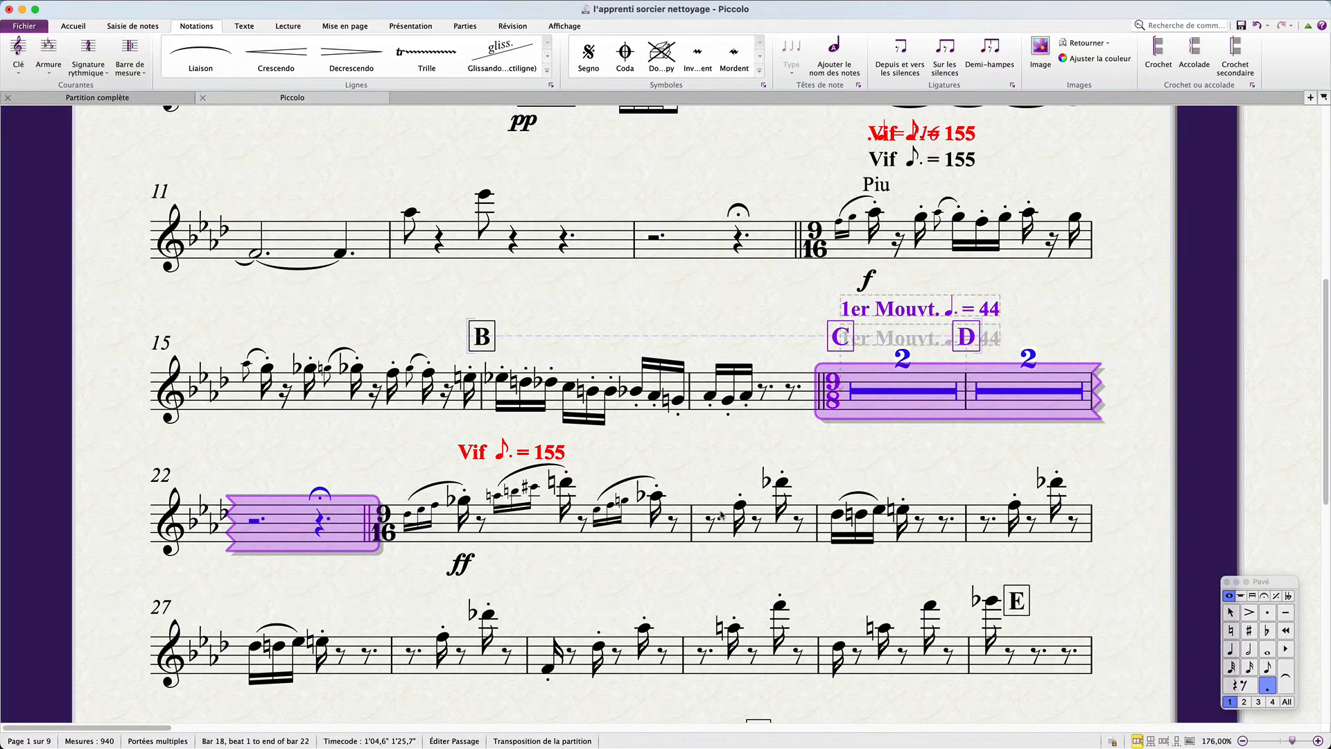
scroll(649, 557, down, 5)
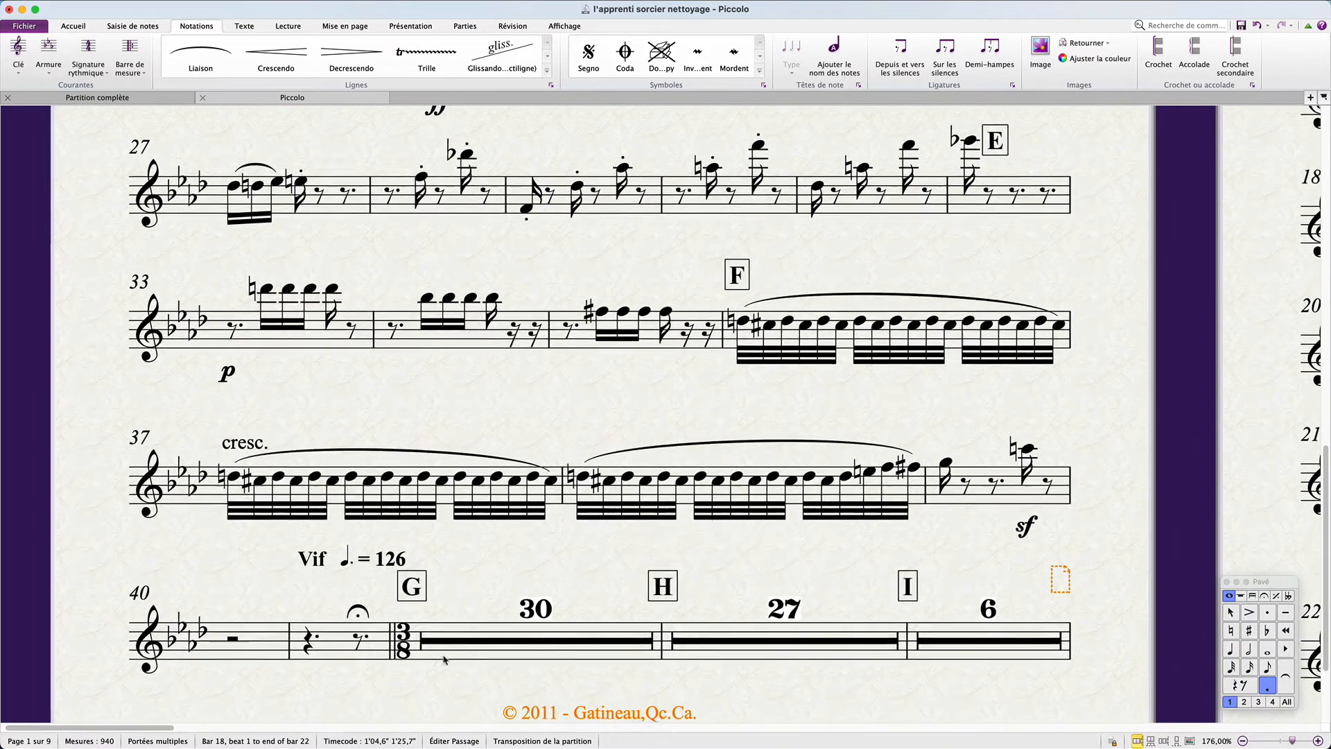
scroll(629, 637, up, 15)
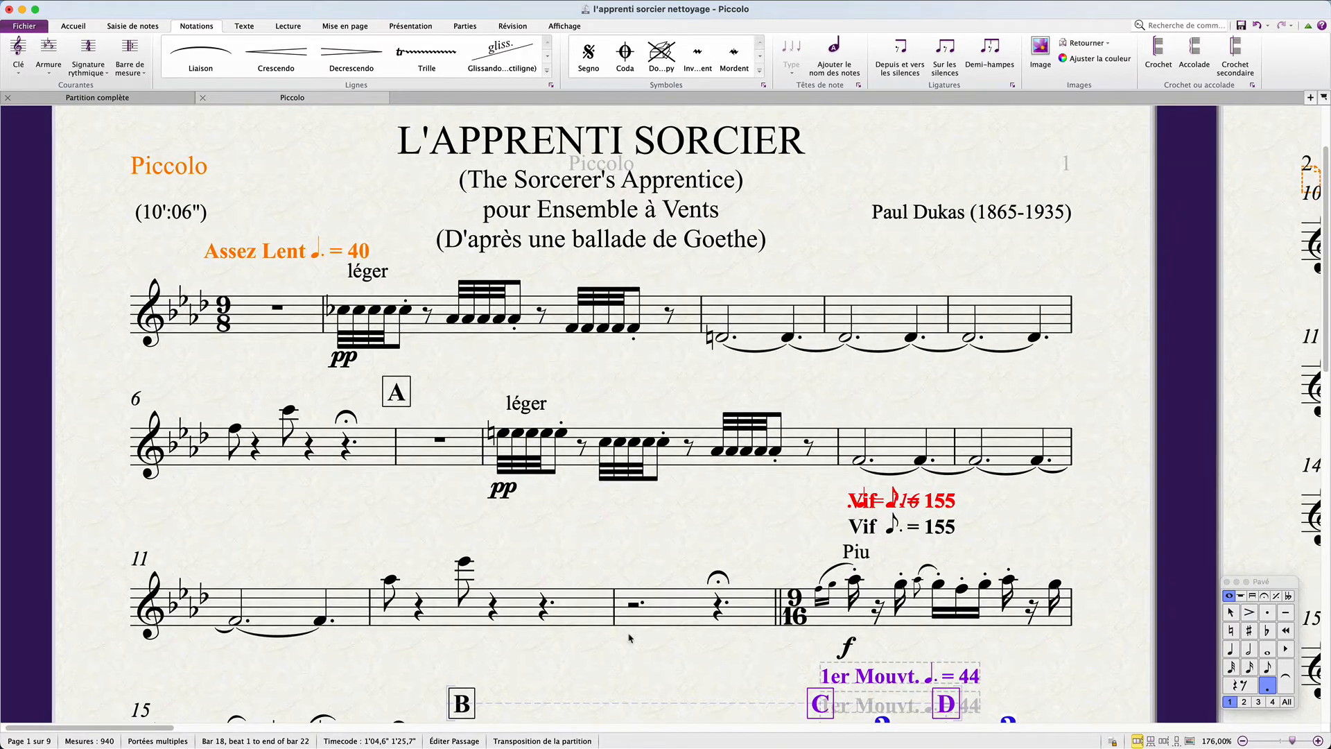
click(799, 603)
scroll(787, 603, down, 3)
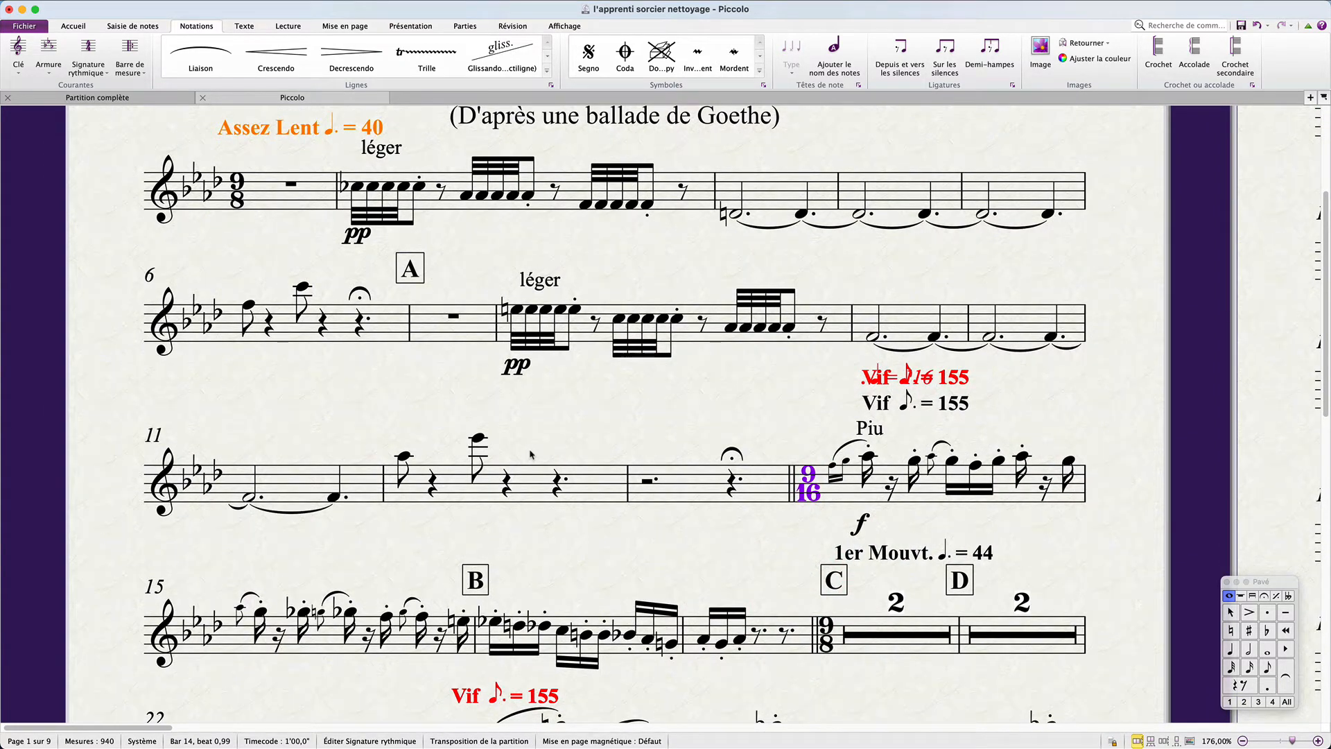
click(241, 192)
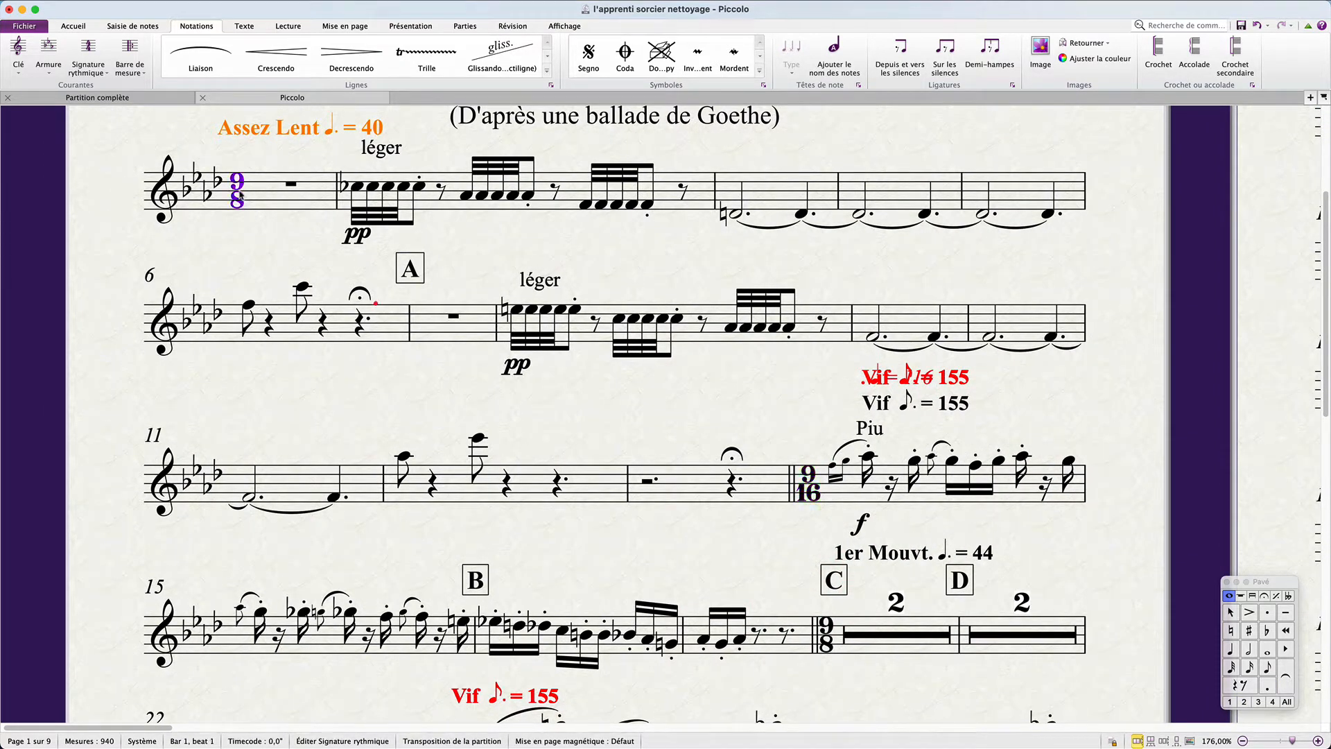
click(1193, 23)
text(fin)
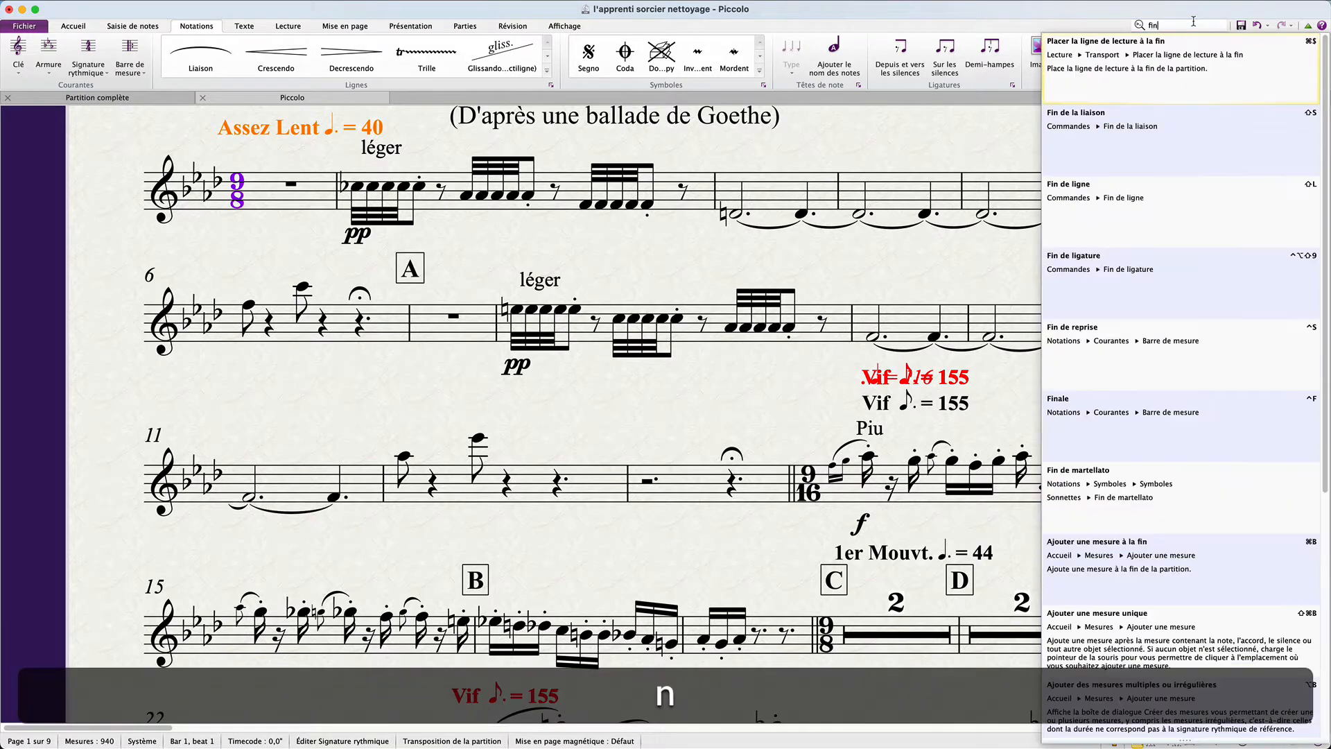
text(d nex)
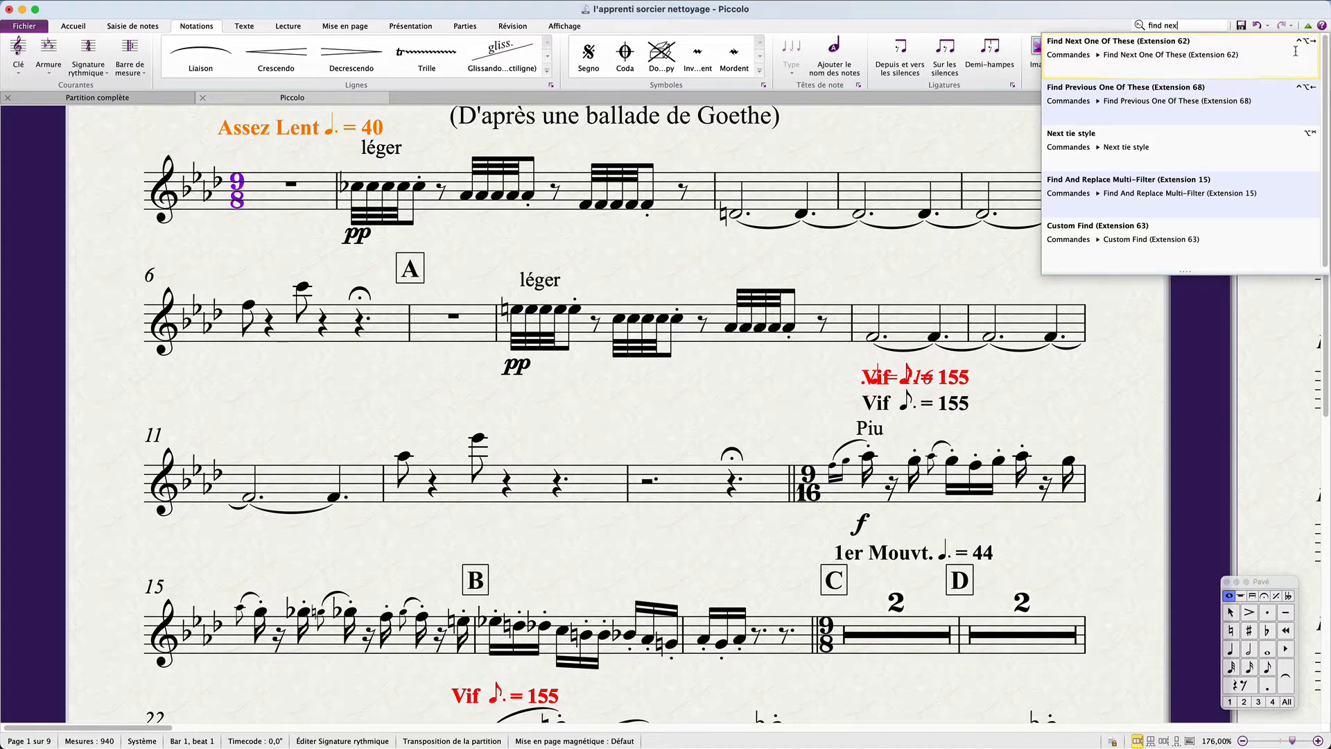
click(1200, 51)
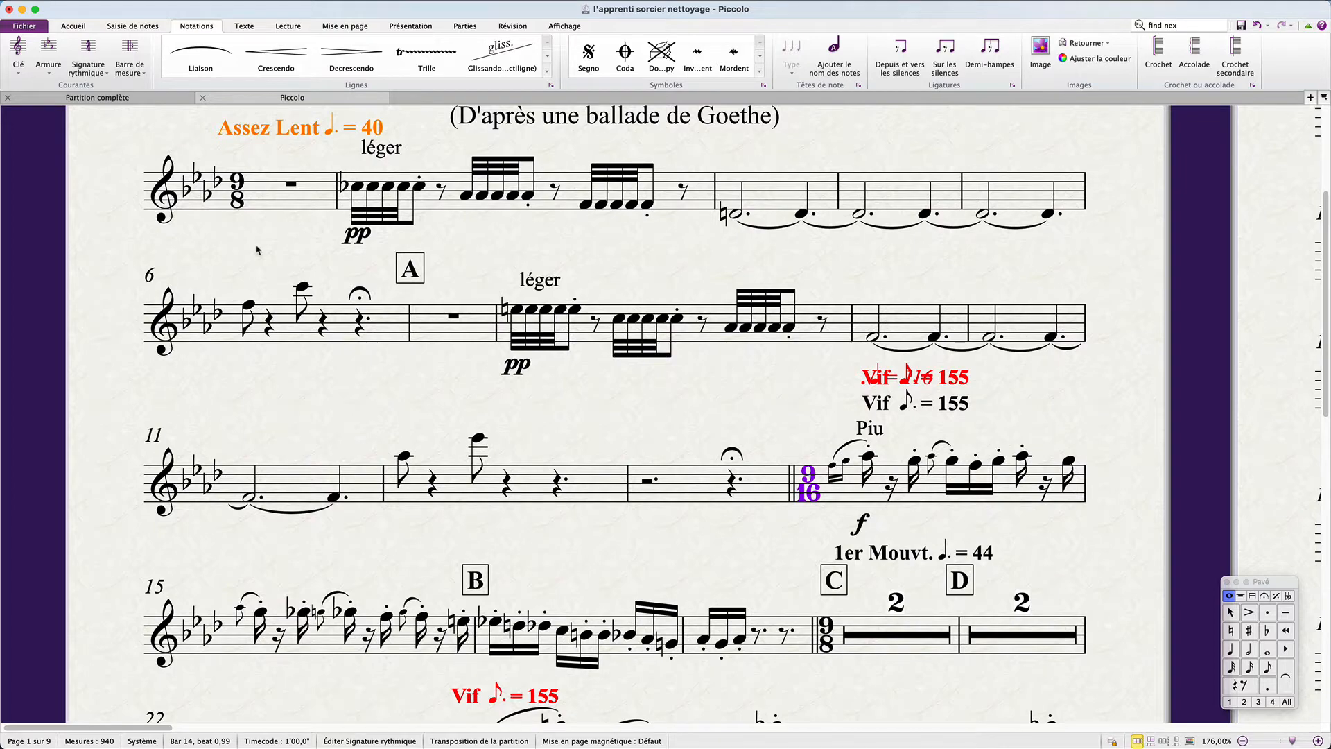
Try to reapply 9/16 at bar 14 with semiquavers grouped 3,3,3, rewriting the bars up to the next change, and reset their note spacing.
key(super+equal)
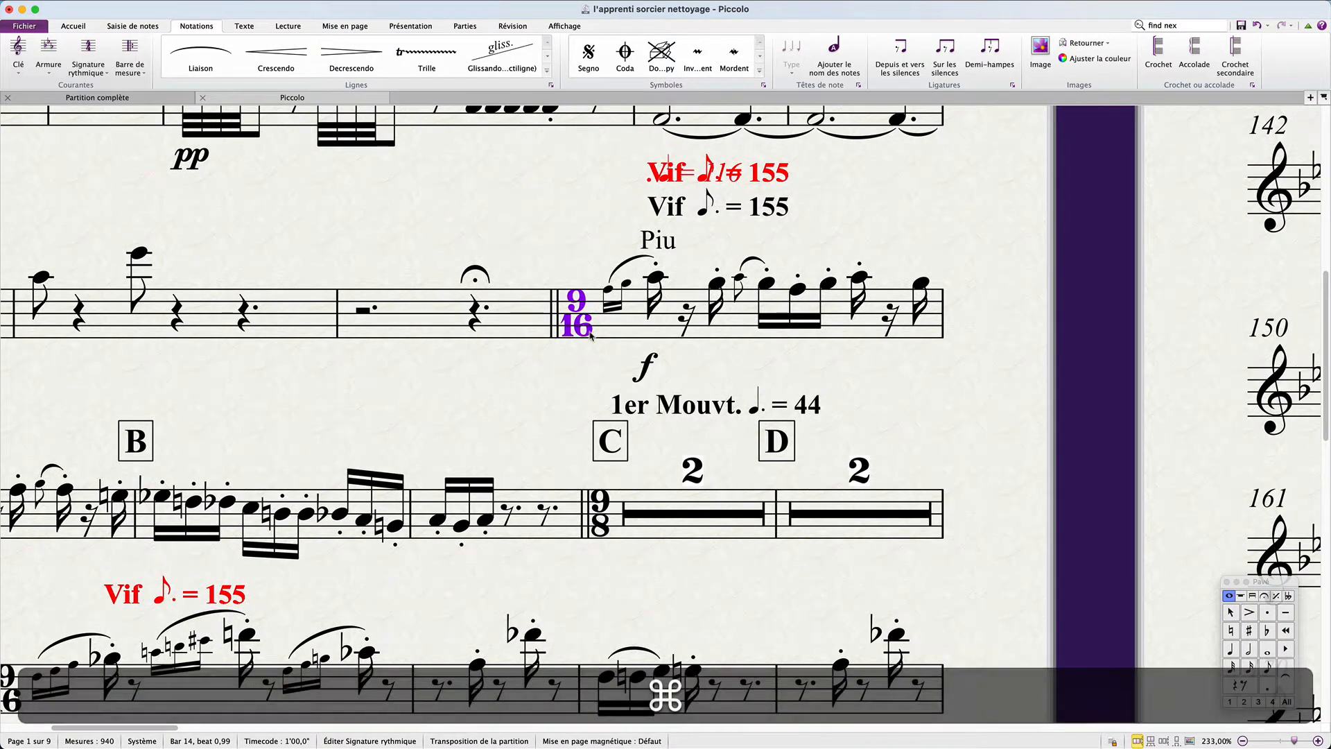
click(129, 51)
key(Escape)
click(339, 229)
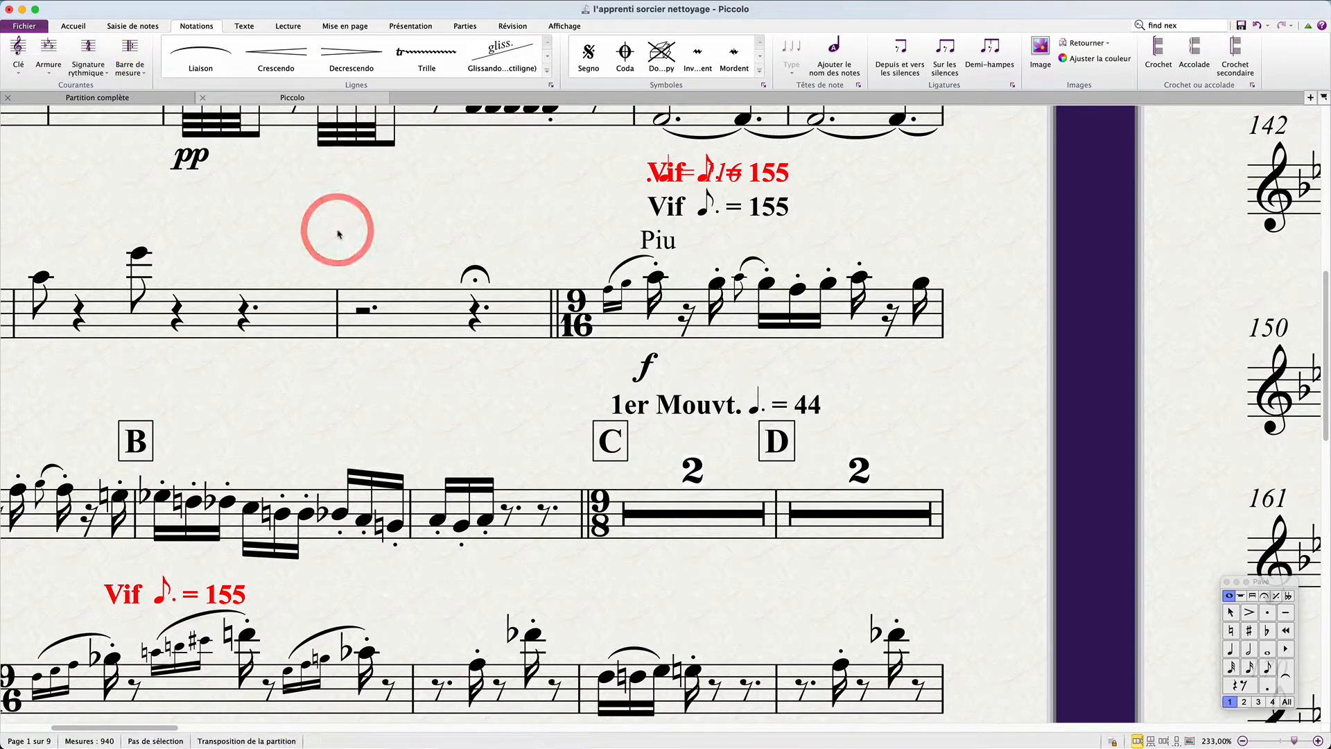
key(alt+t)
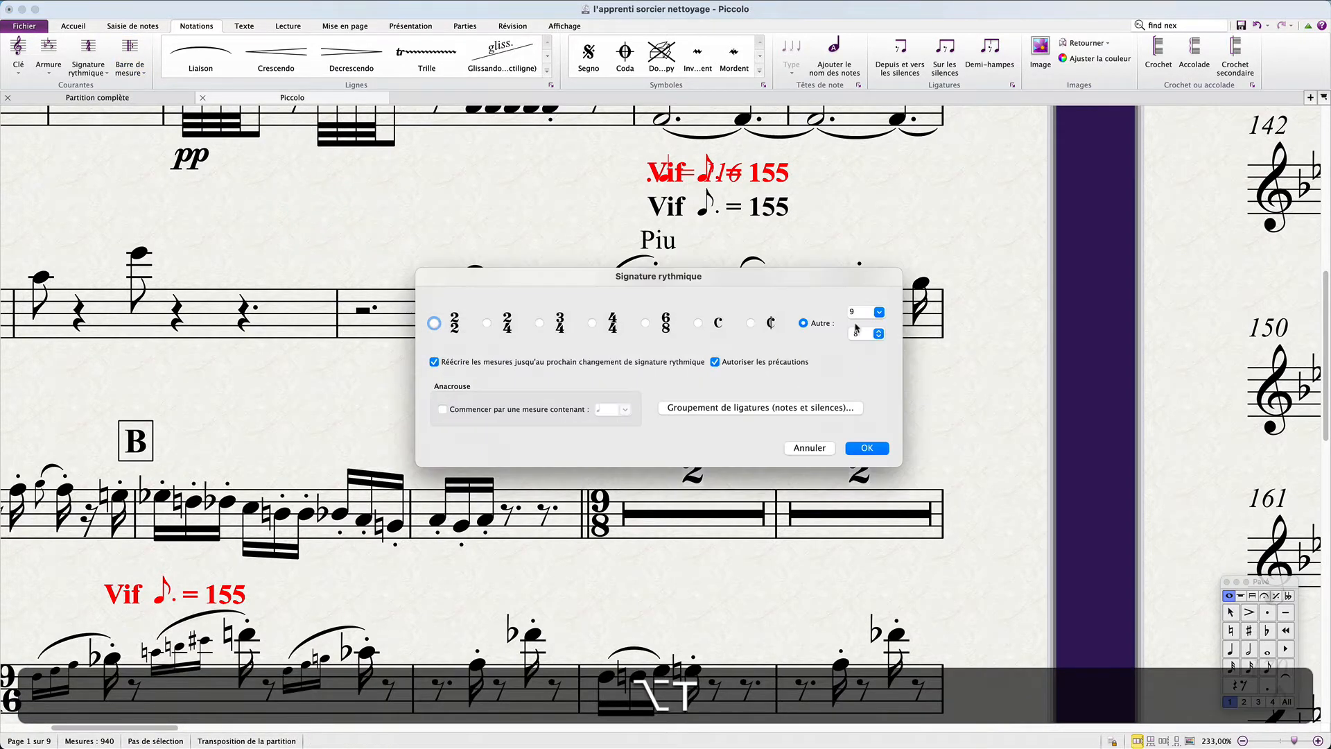
click(860, 333)
click(860, 344)
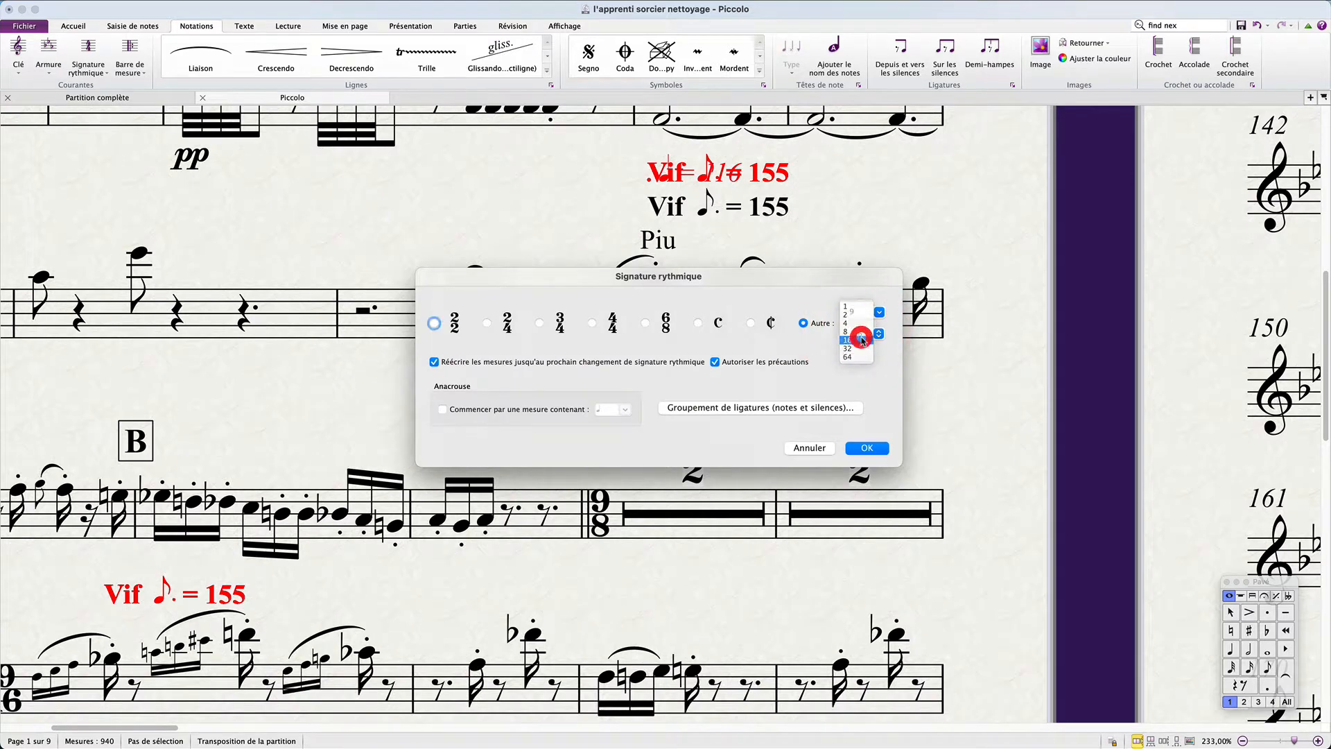
click(780, 408)
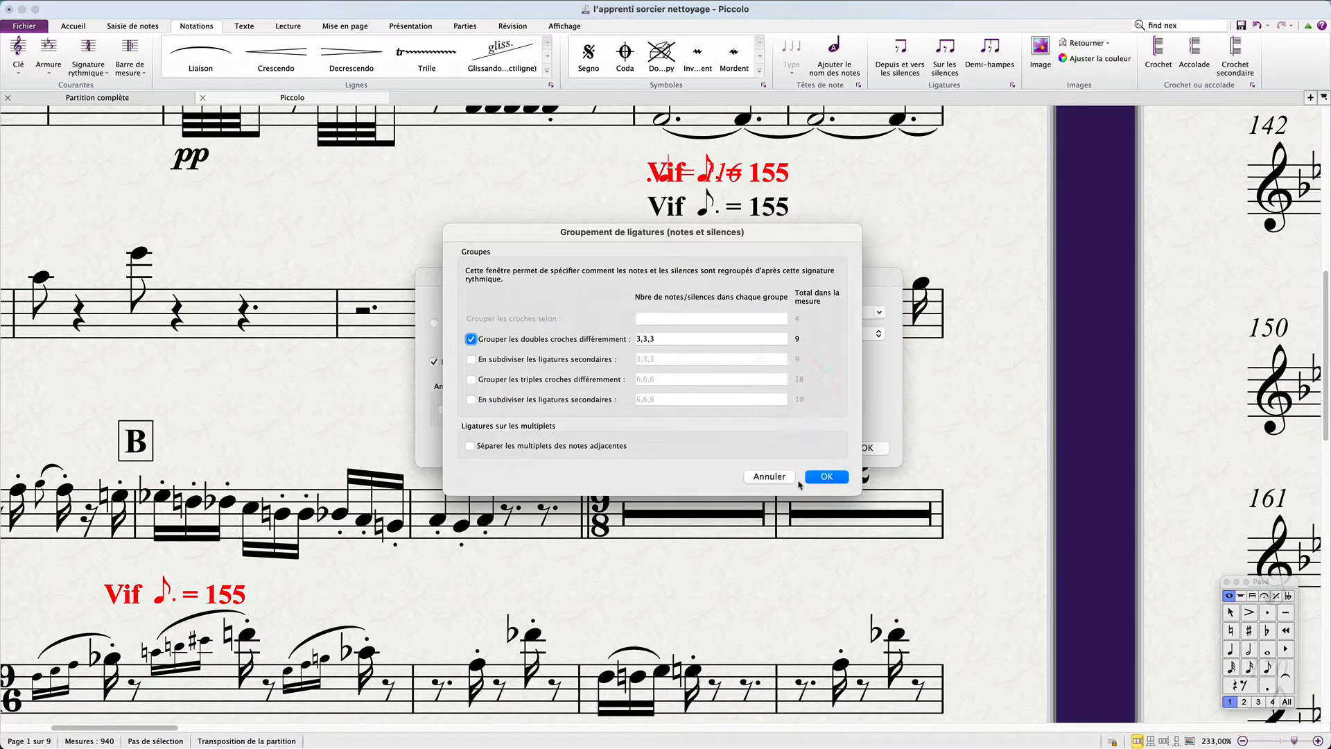
click(819, 477)
click(866, 445)
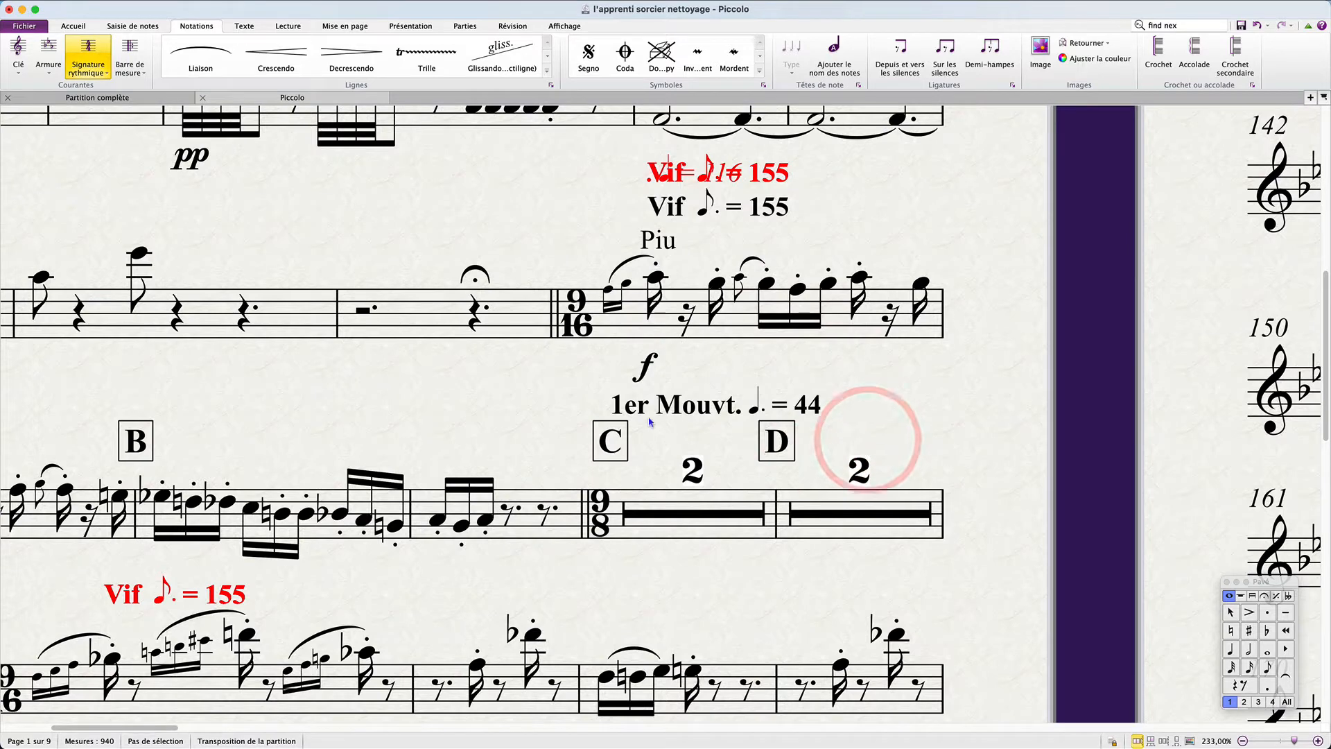
click(582, 324)
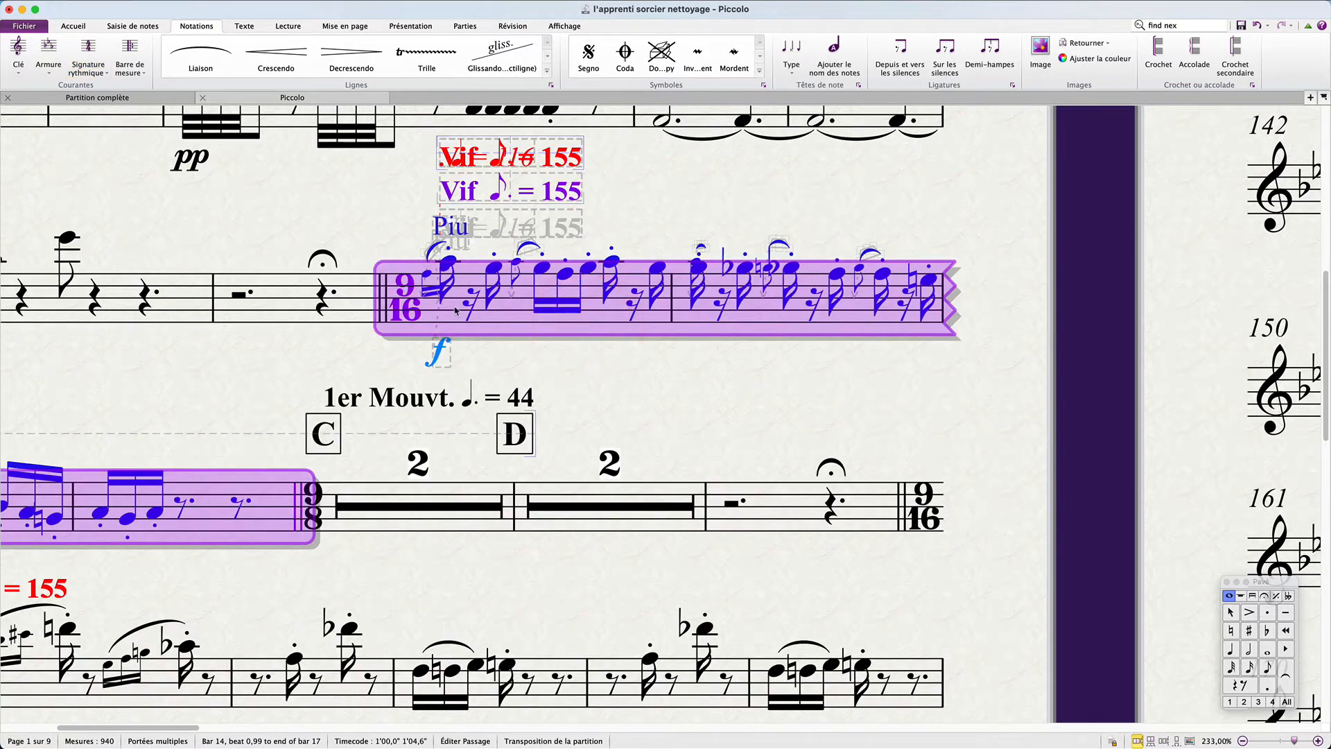
key(shift+super+n)
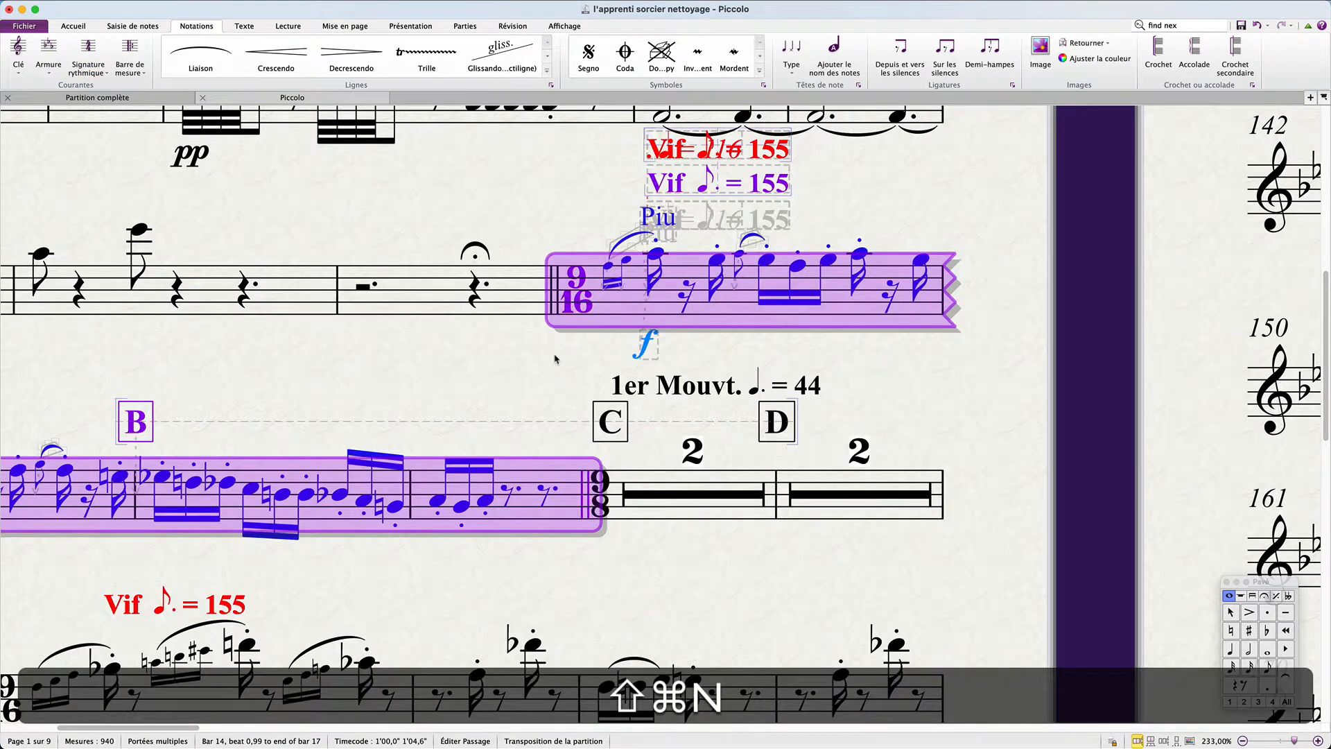
Try to copy bar 14's 9/16 time signature onto bar 23, rewriting the bars up to the next change, and reset their note spacing.
click(582, 306)
scroll(583, 308, down, 3)
scroll(583, 308, left, 3)
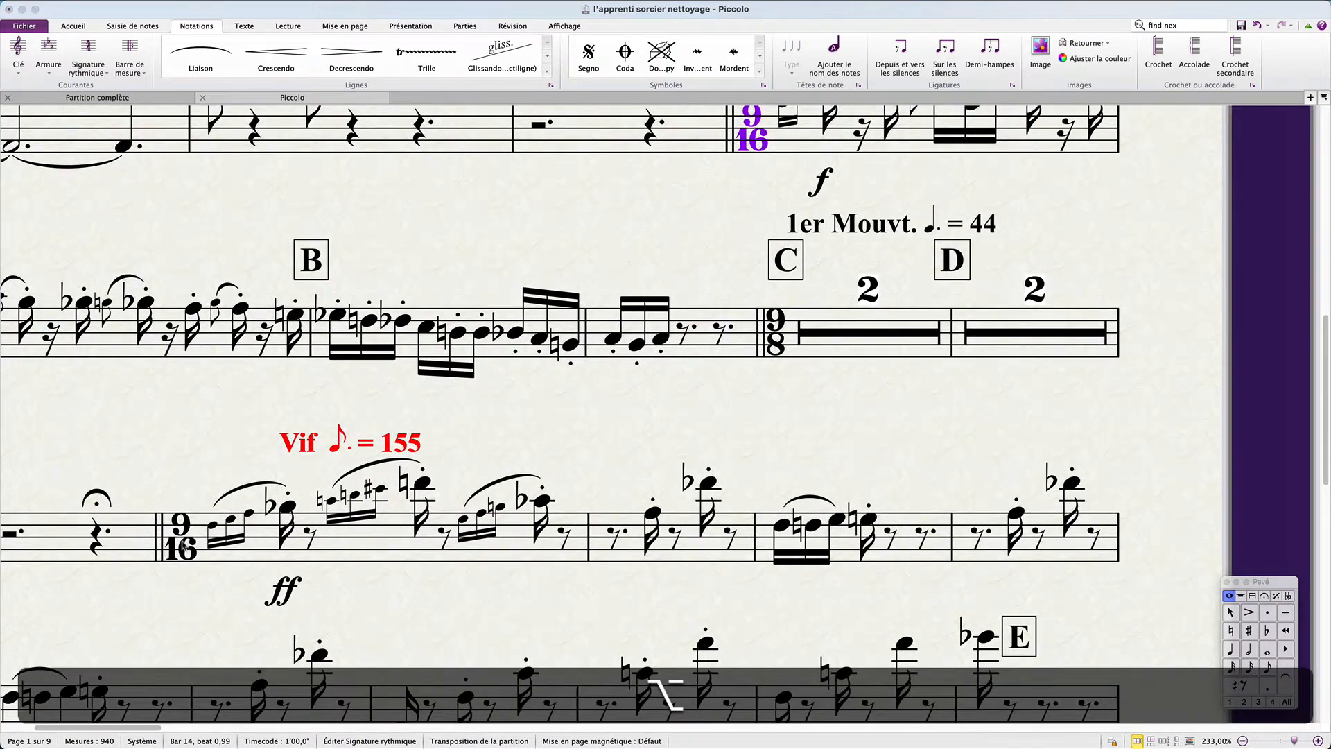
alt+click(186, 541)
click(749, 404)
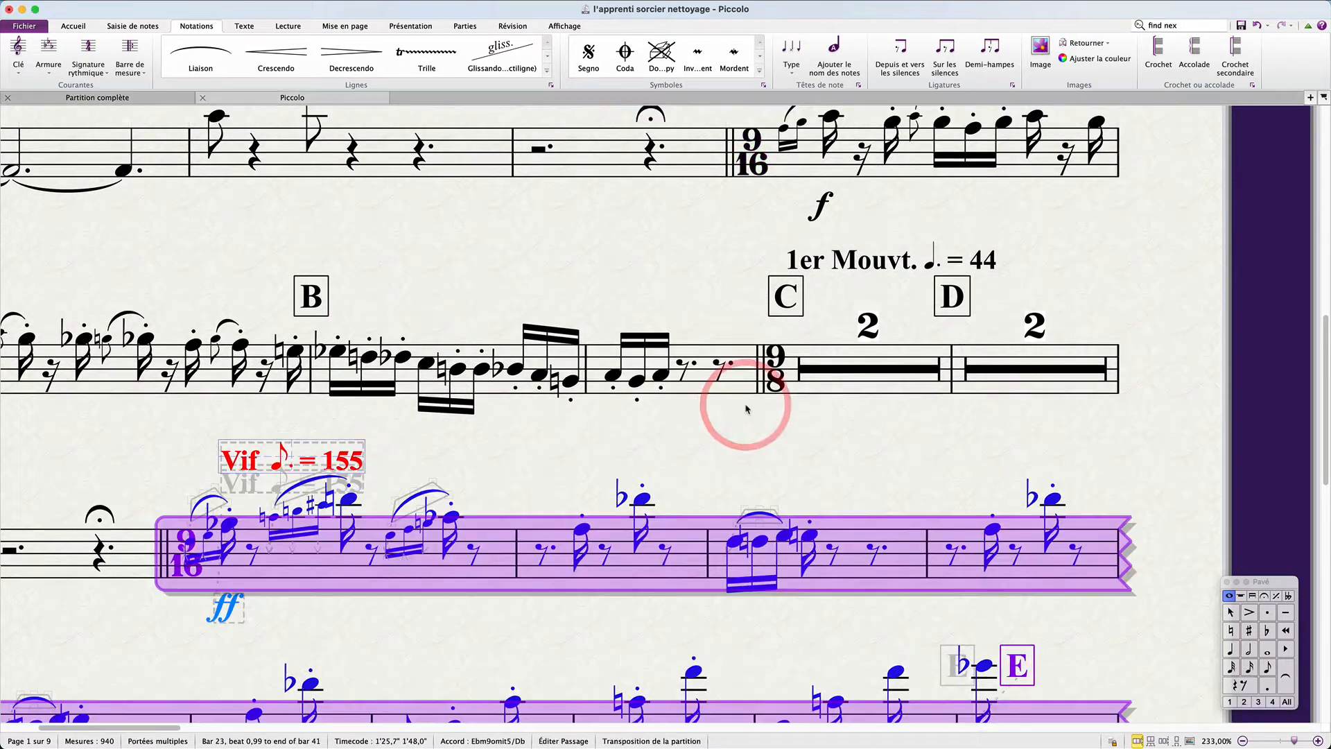
key(shift+super+n)
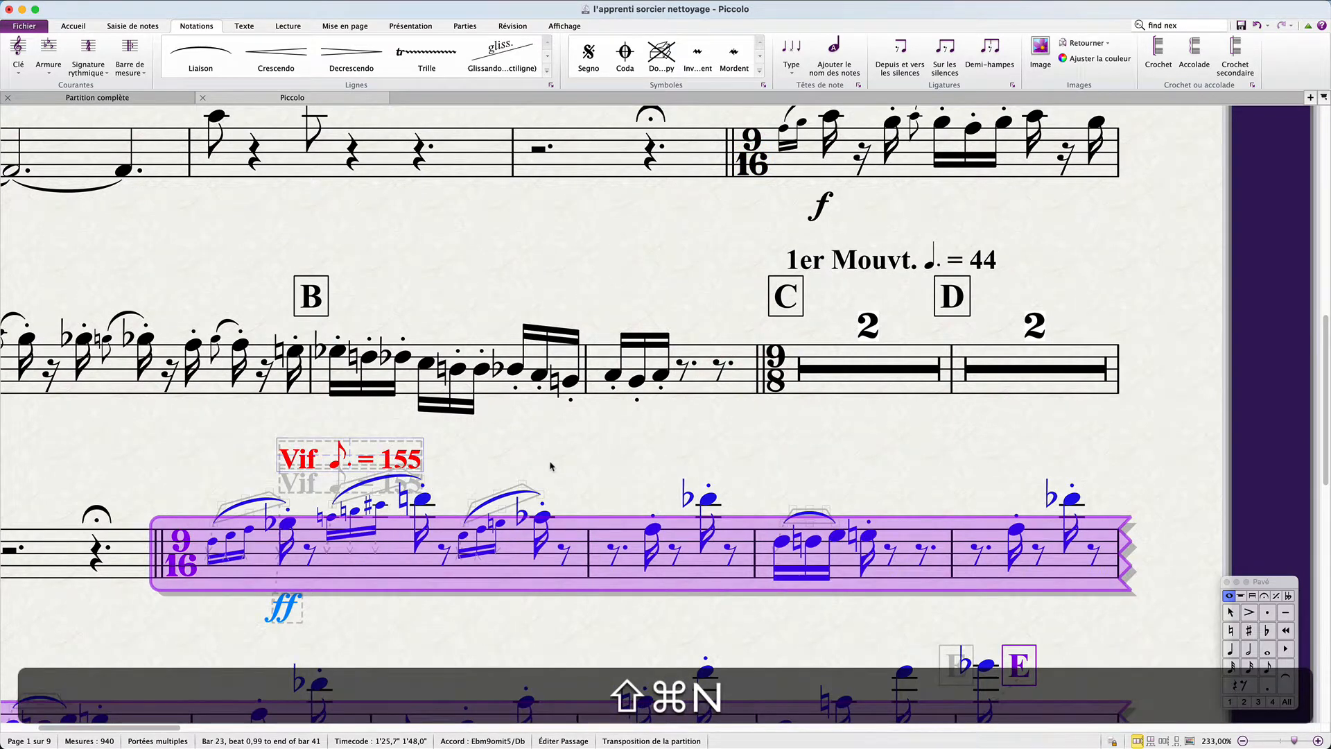
click(466, 470)
Select bar 41 of the Piccolo part and switch to the full score at that bar.
scroll(466, 470, down, 3)
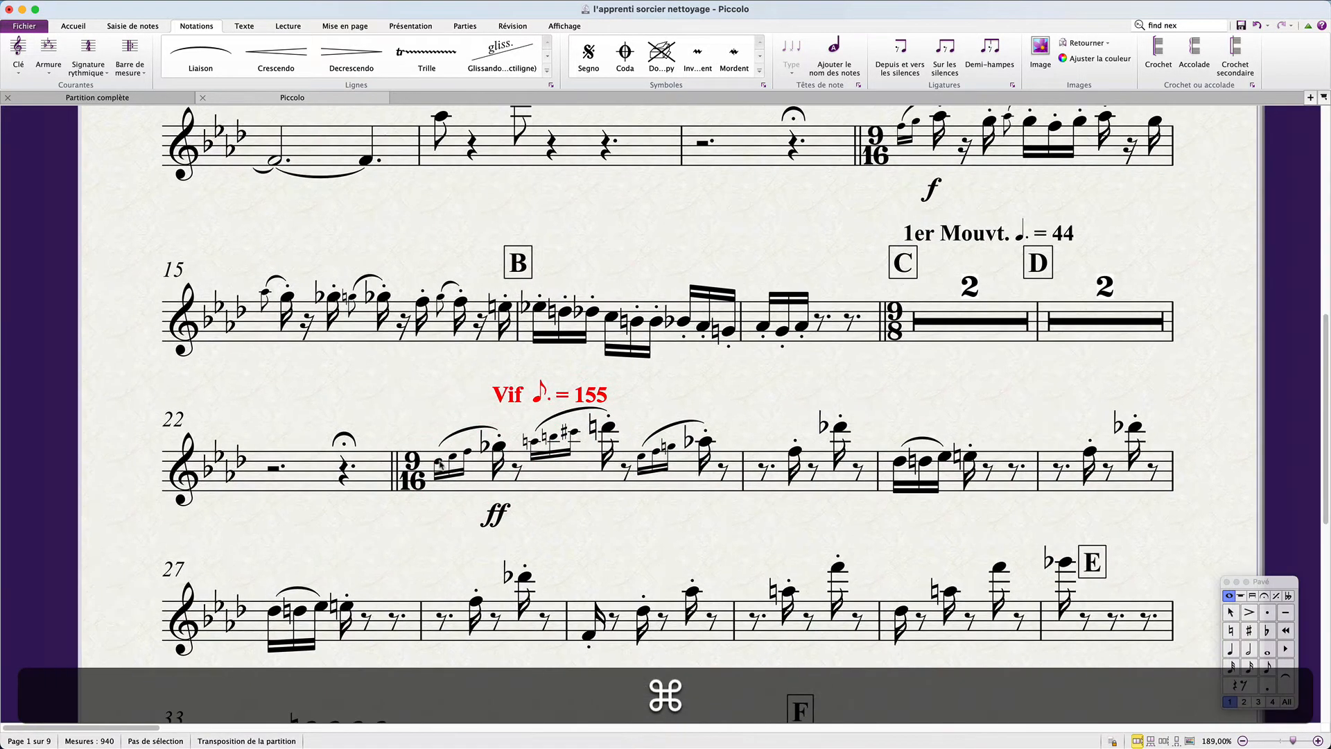
scroll(450, 485, down, 8)
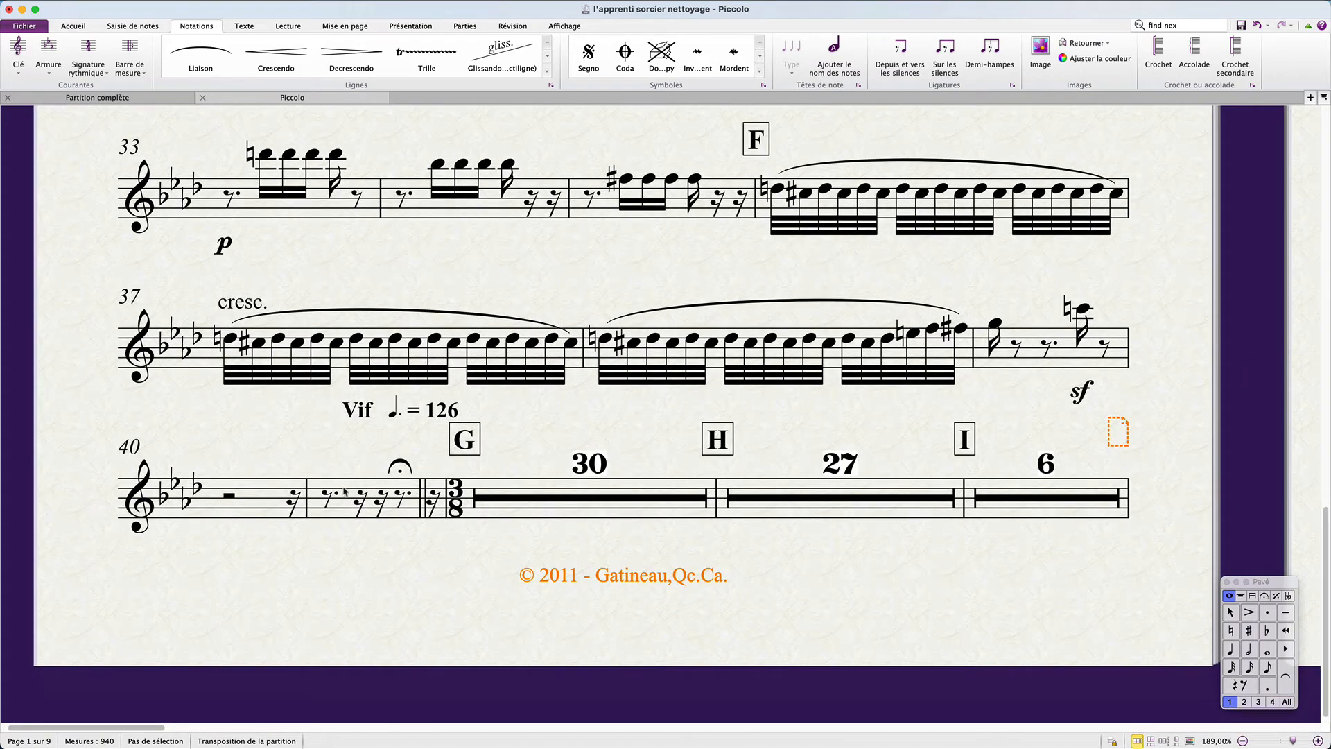
click(341, 514)
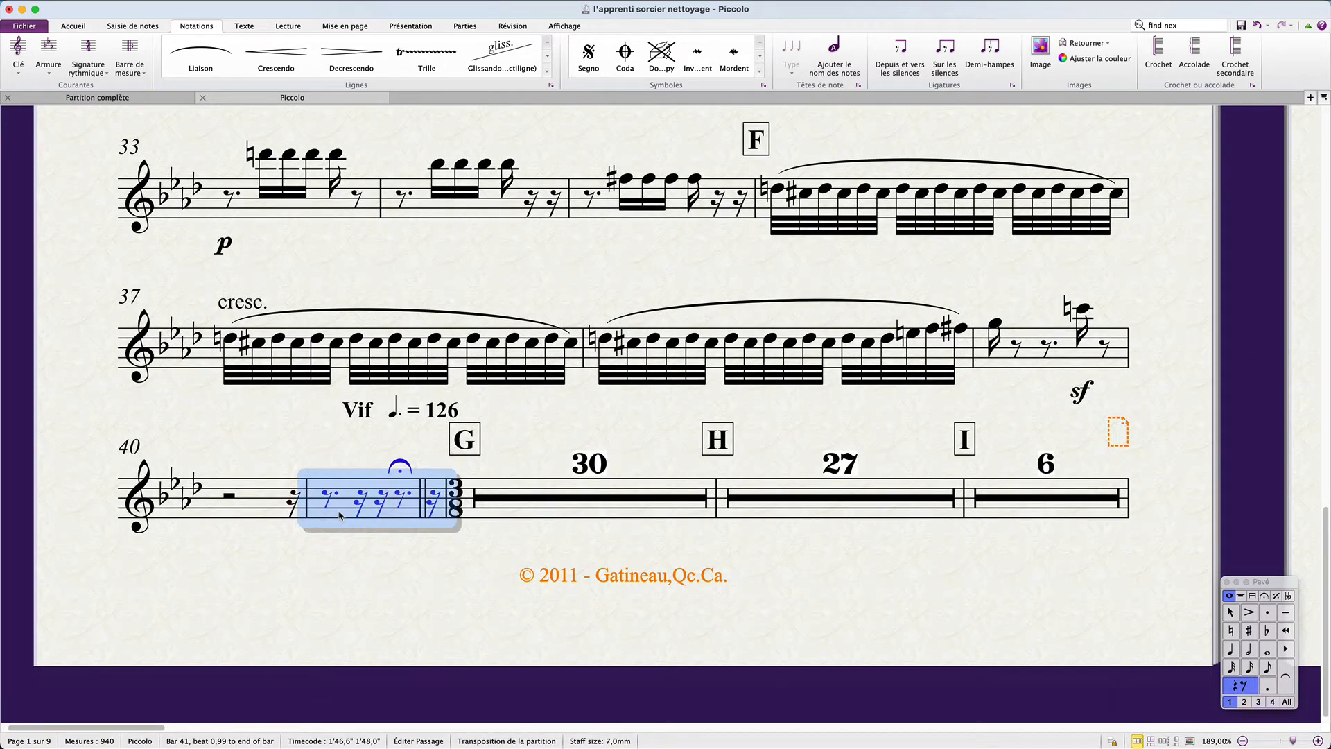
key(w)
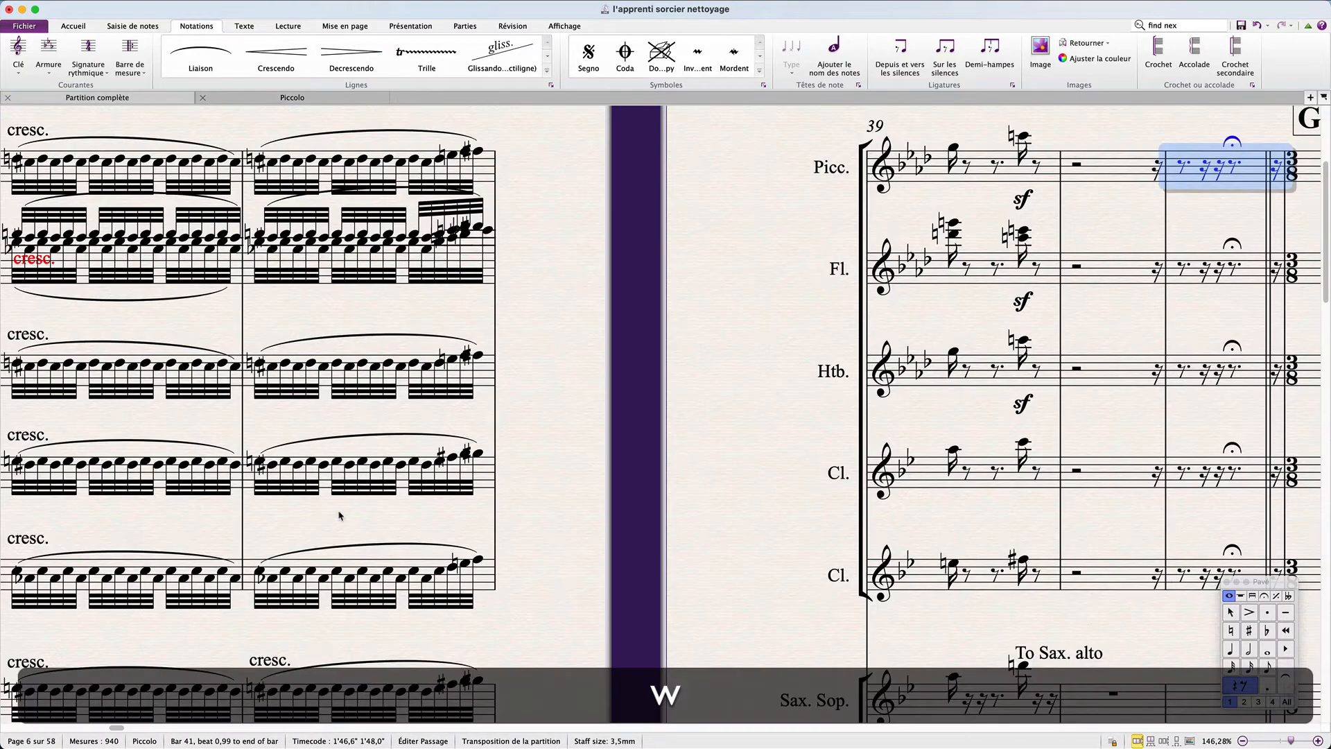
Examine the rests on the full score's staves from bar 41 back to the 9/16 change at bar 23.
scroll(340, 515, down, 10)
scroll(340, 515, right, 10)
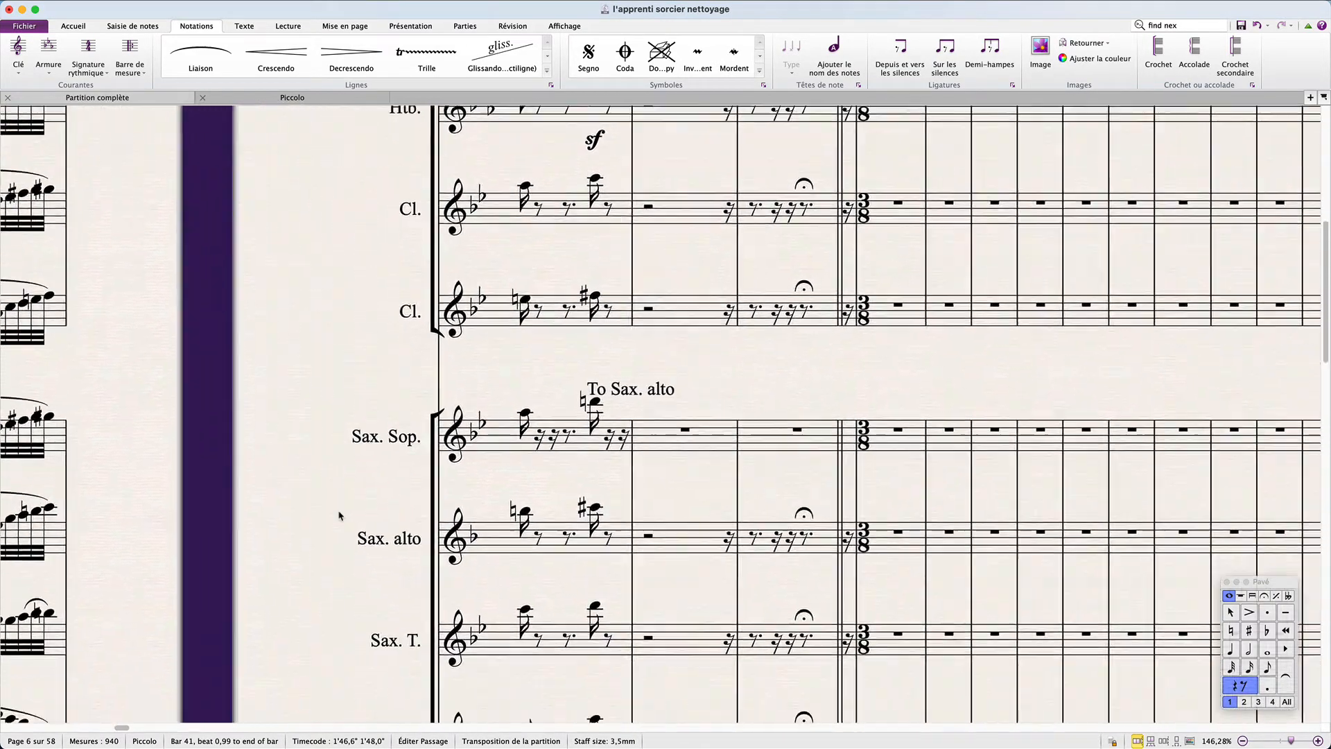
scroll(340, 515, down, 15)
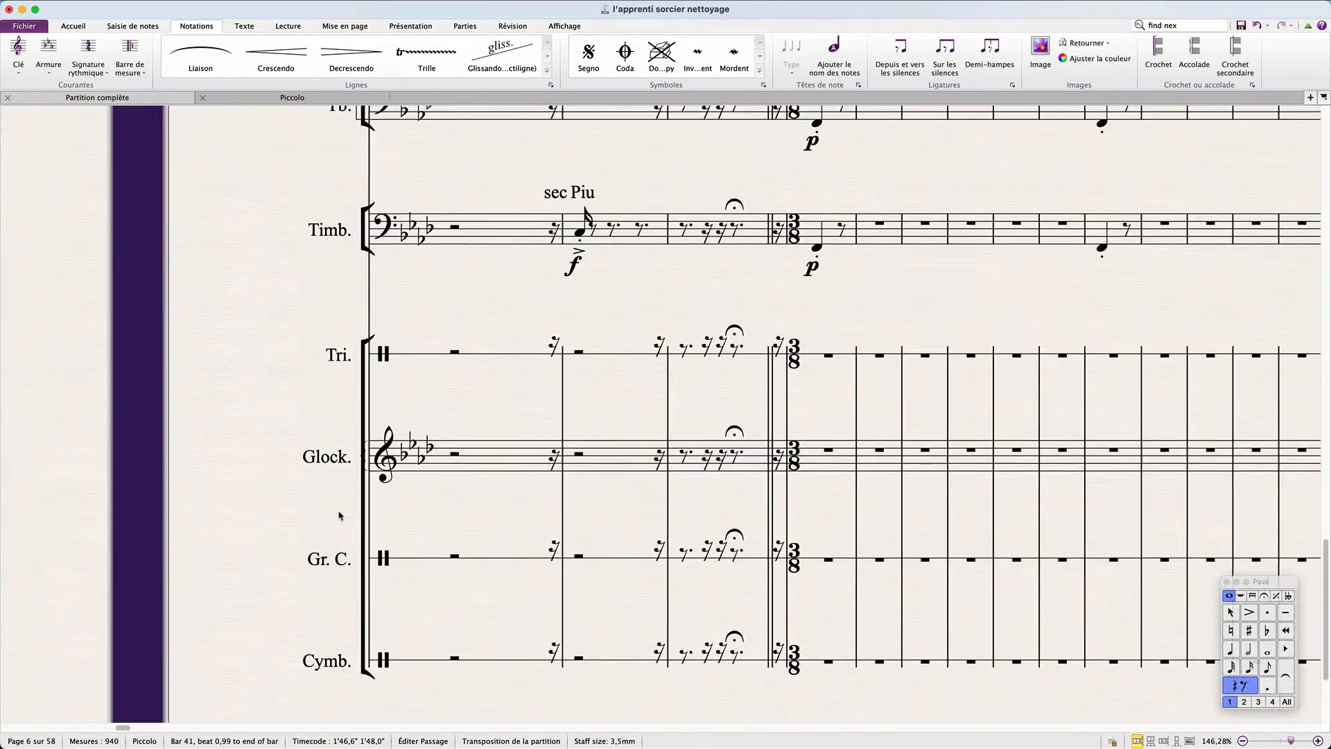
scroll(340, 515, up, 5)
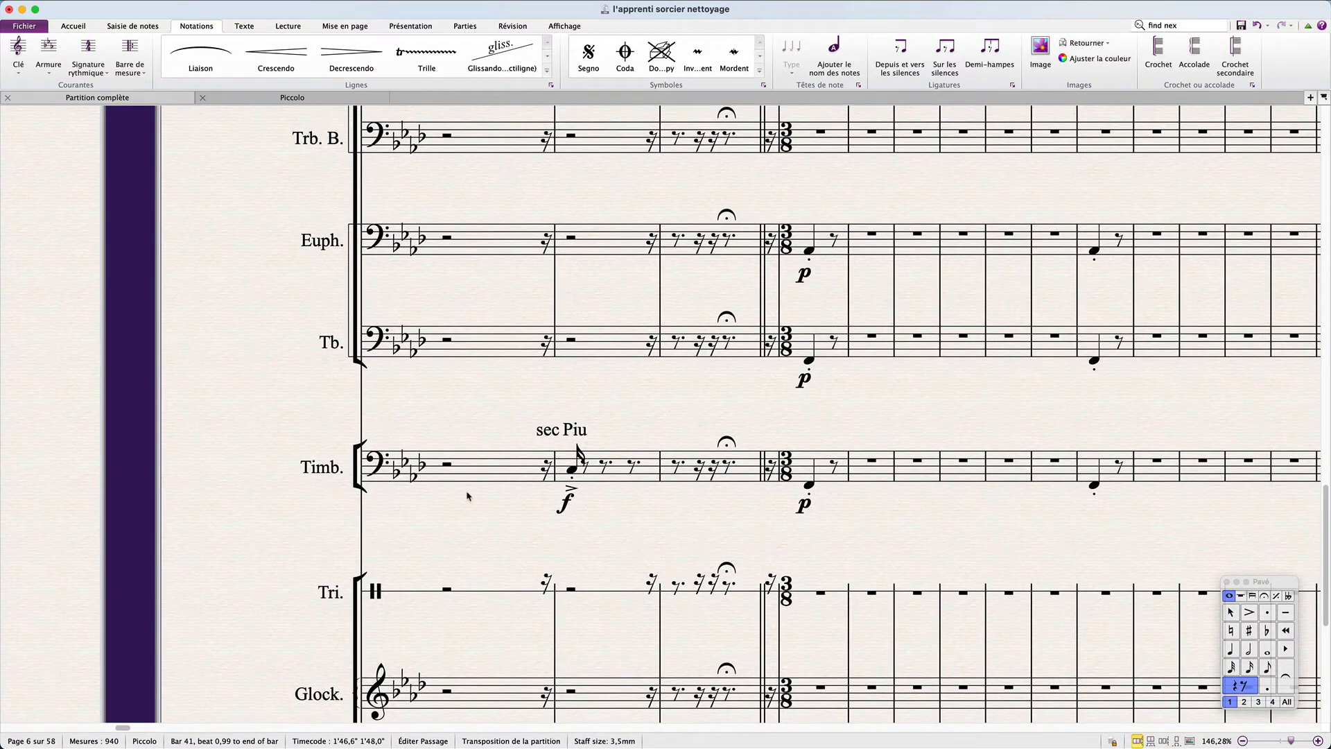
scroll(467, 495, up, 8)
scroll(467, 495, left, 20)
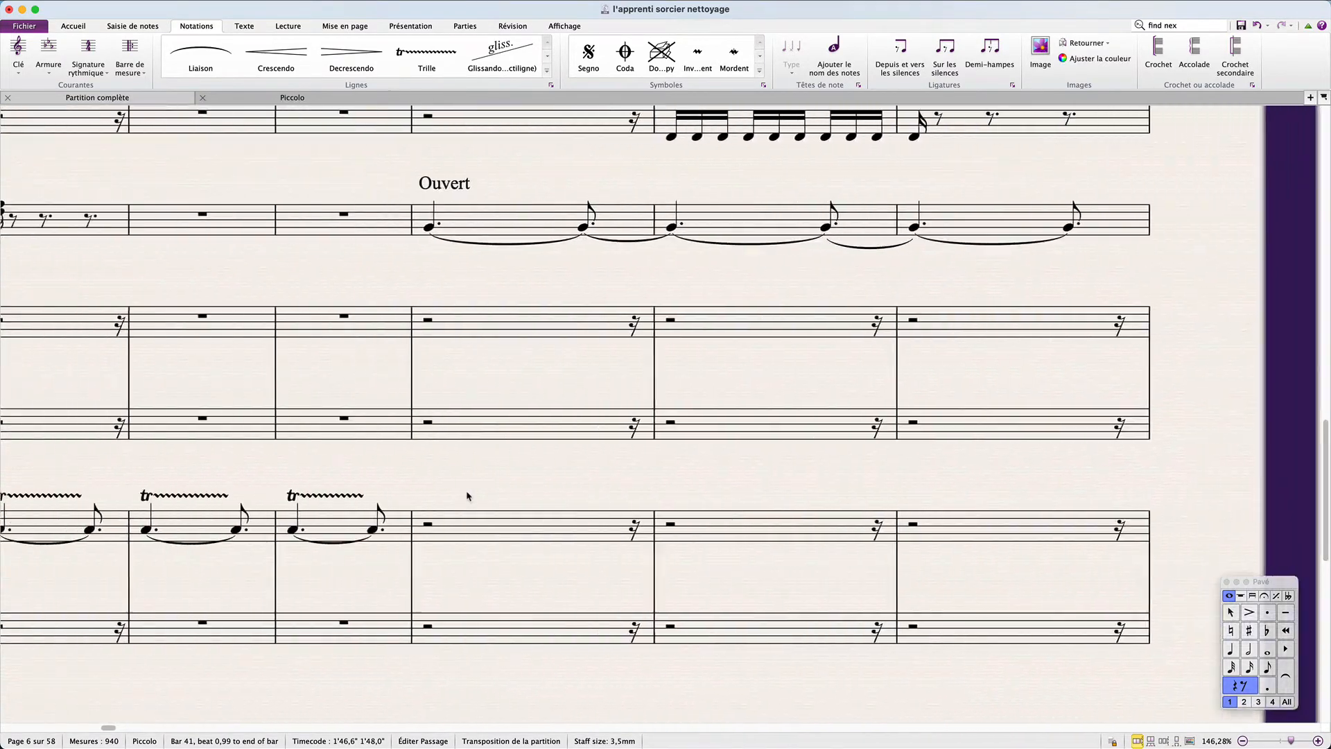
scroll(468, 495, left, 10)
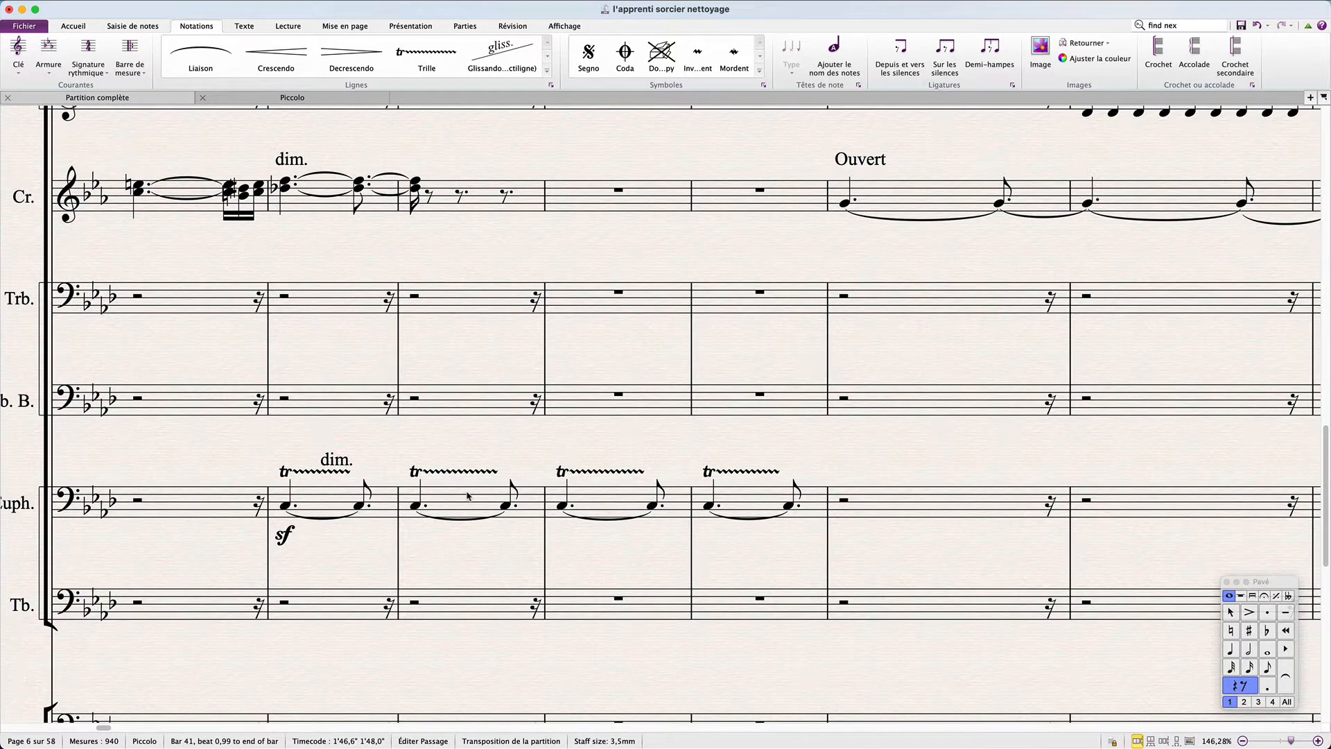
scroll(467, 496, up, 5)
scroll(467, 496, left, 8)
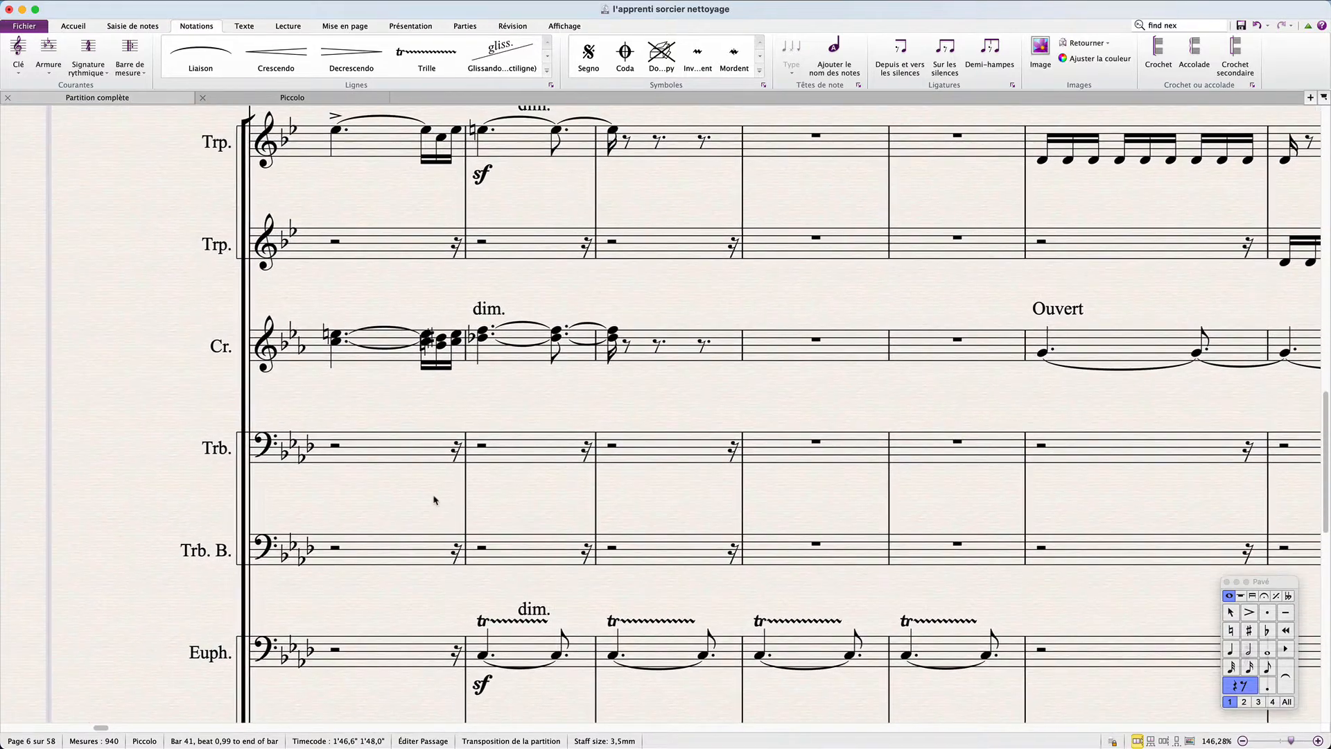
scroll(435, 499, left, 8)
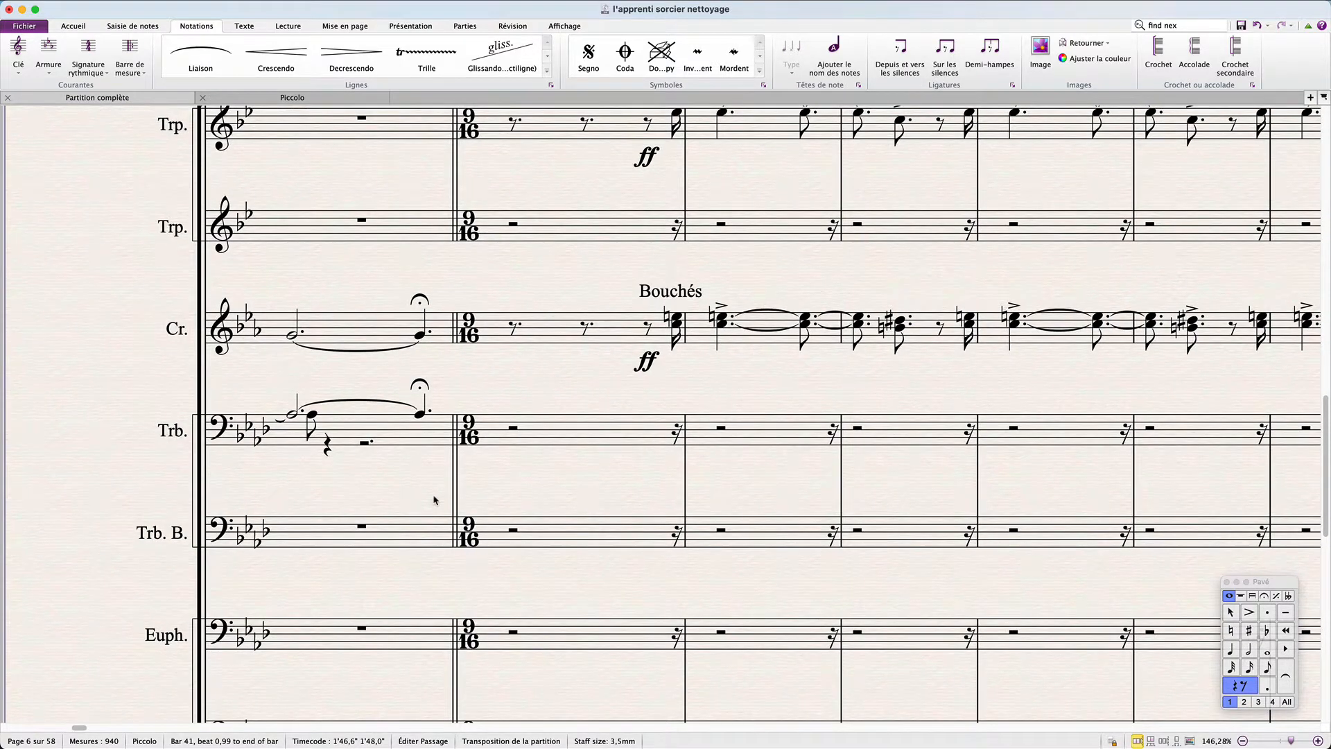
Undo the reapplied 9/16 time signatures at bars 23 and 14 together with their note spacing resets.
key(super+z)
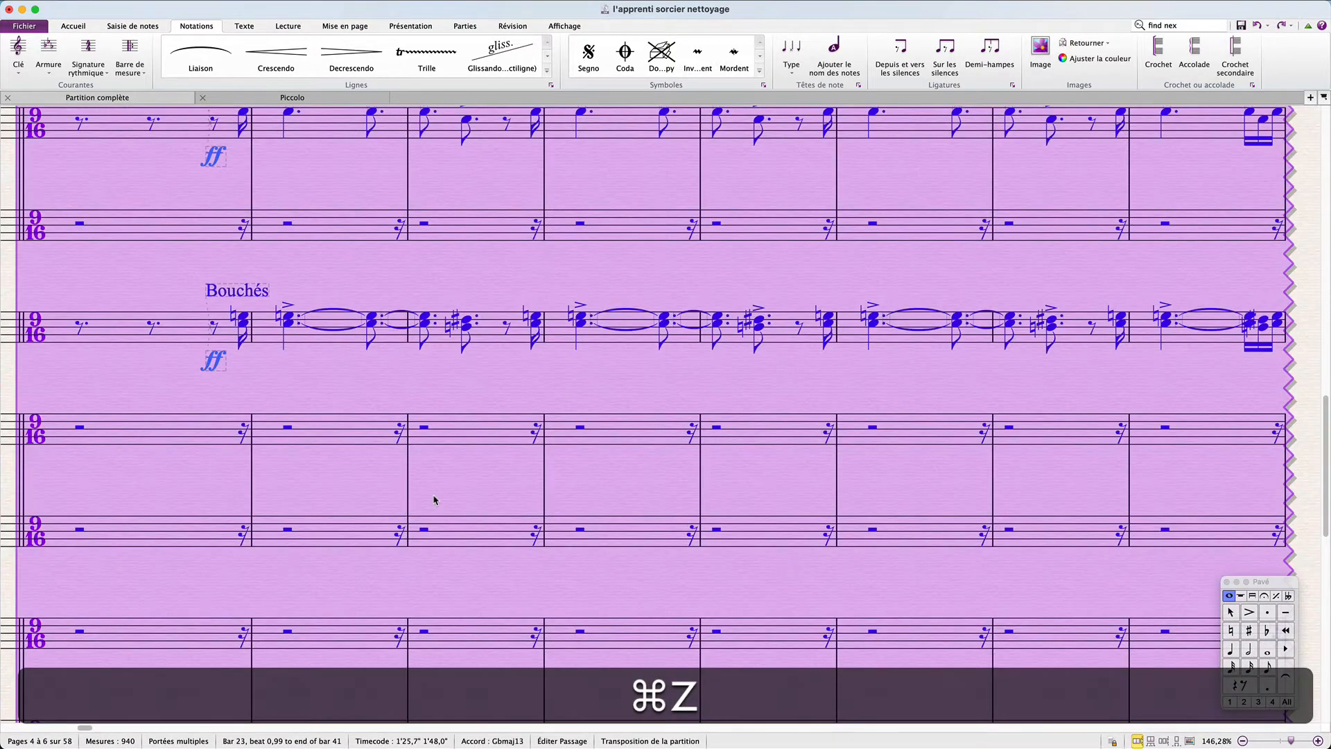
key(super+z)
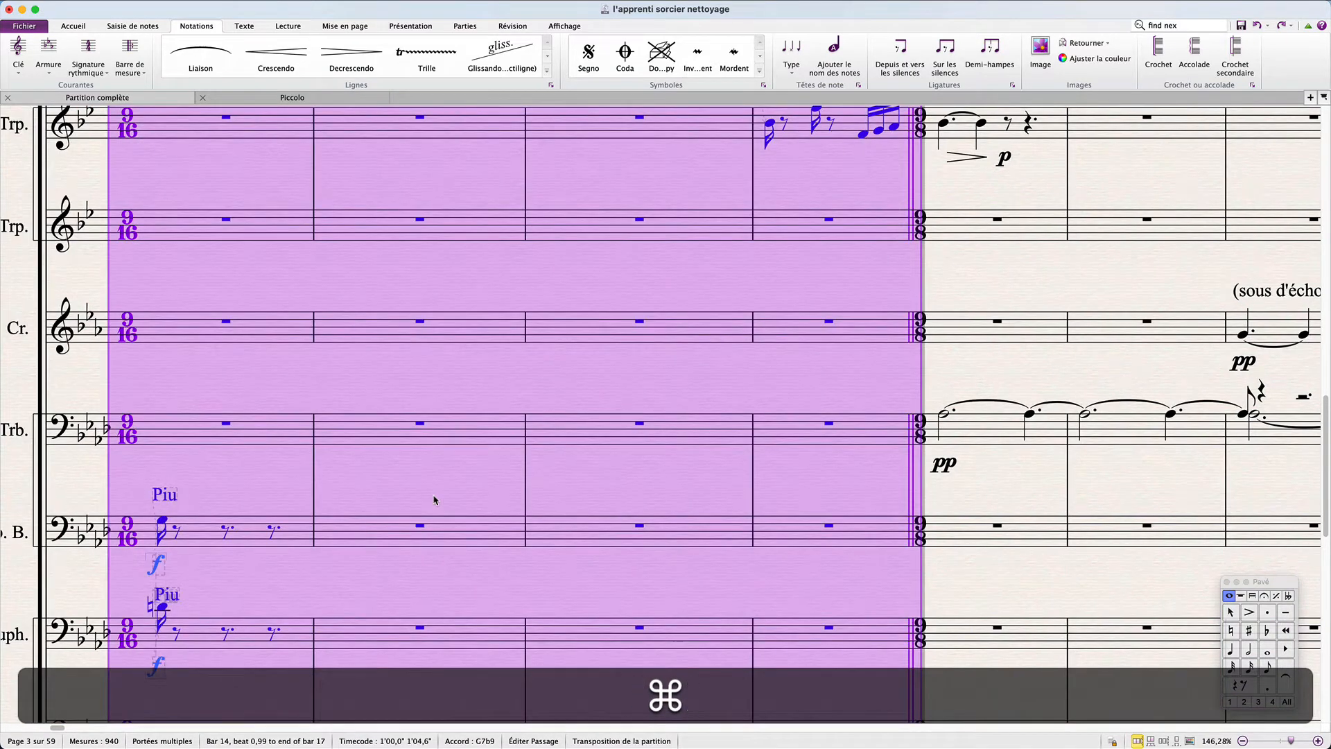
key(super+z)
key(super+z)
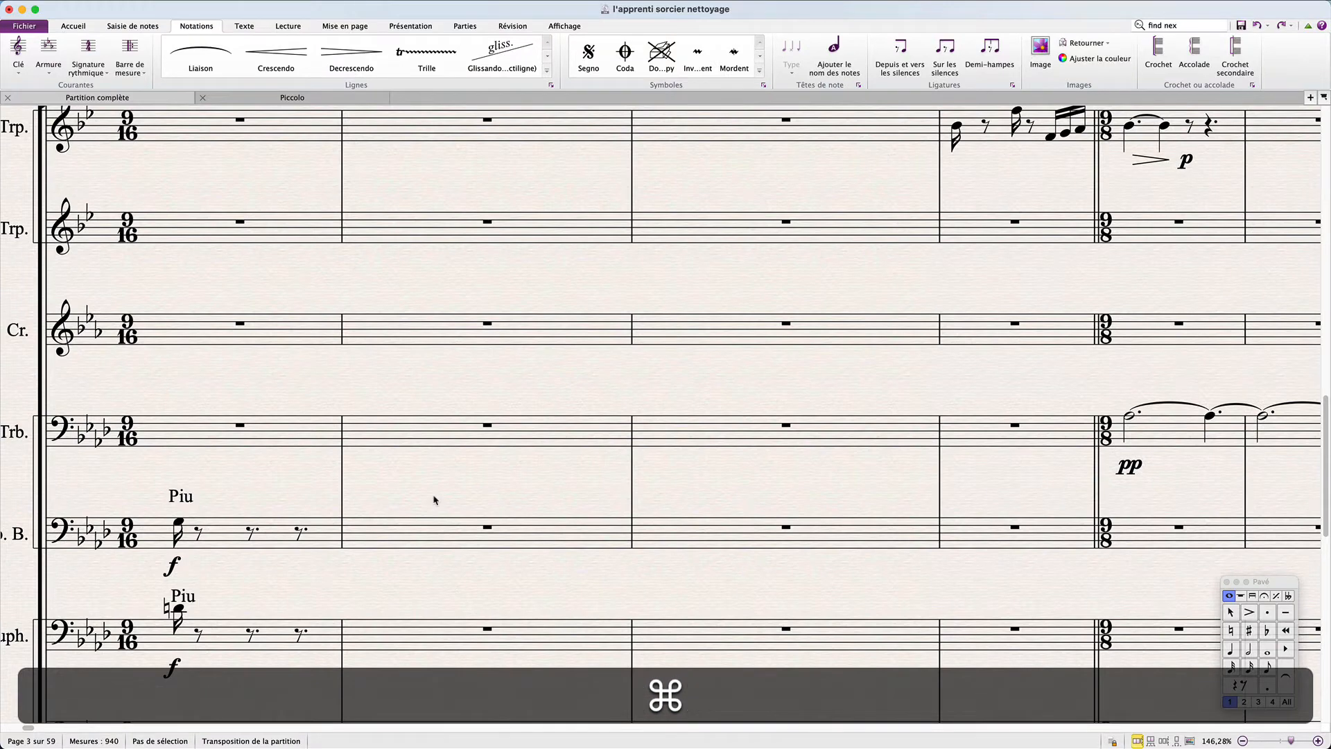
scroll(434, 500, down, 8)
scroll(434, 499, right, 10)
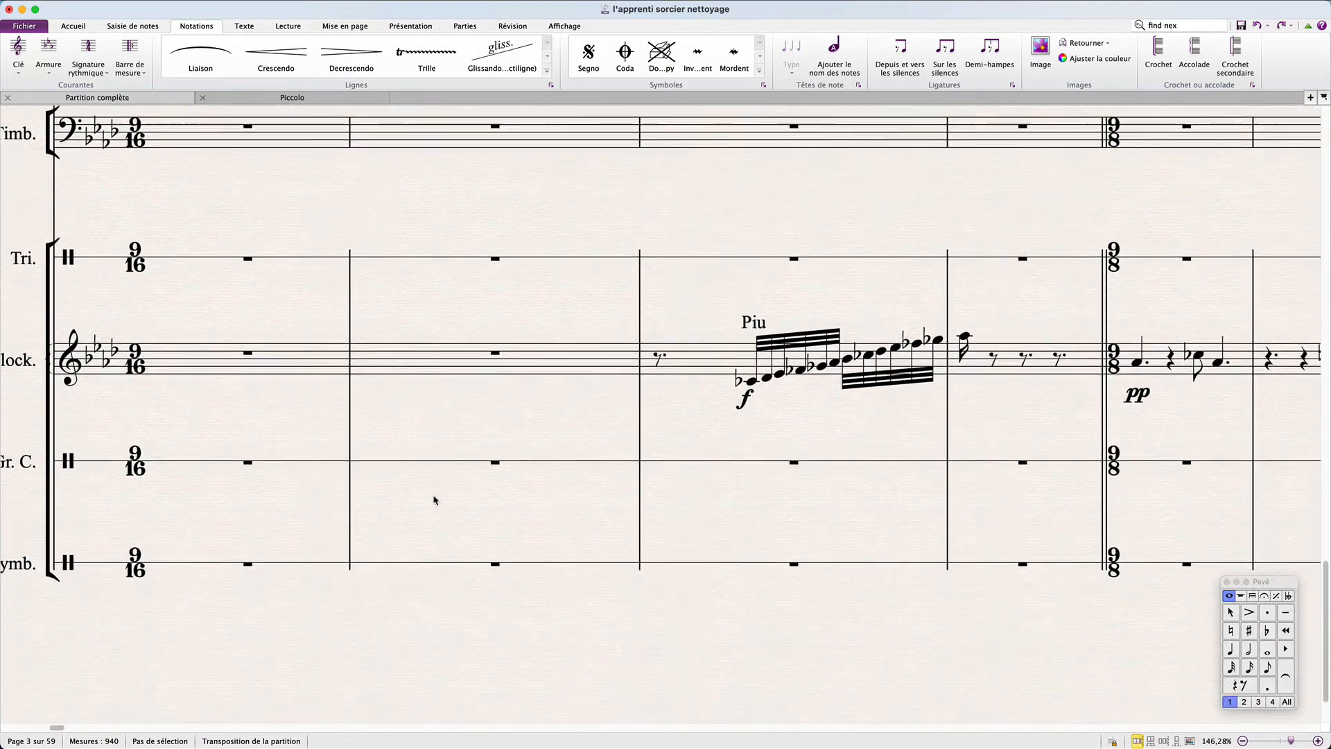
super+scroll(436, 499, down, 5)
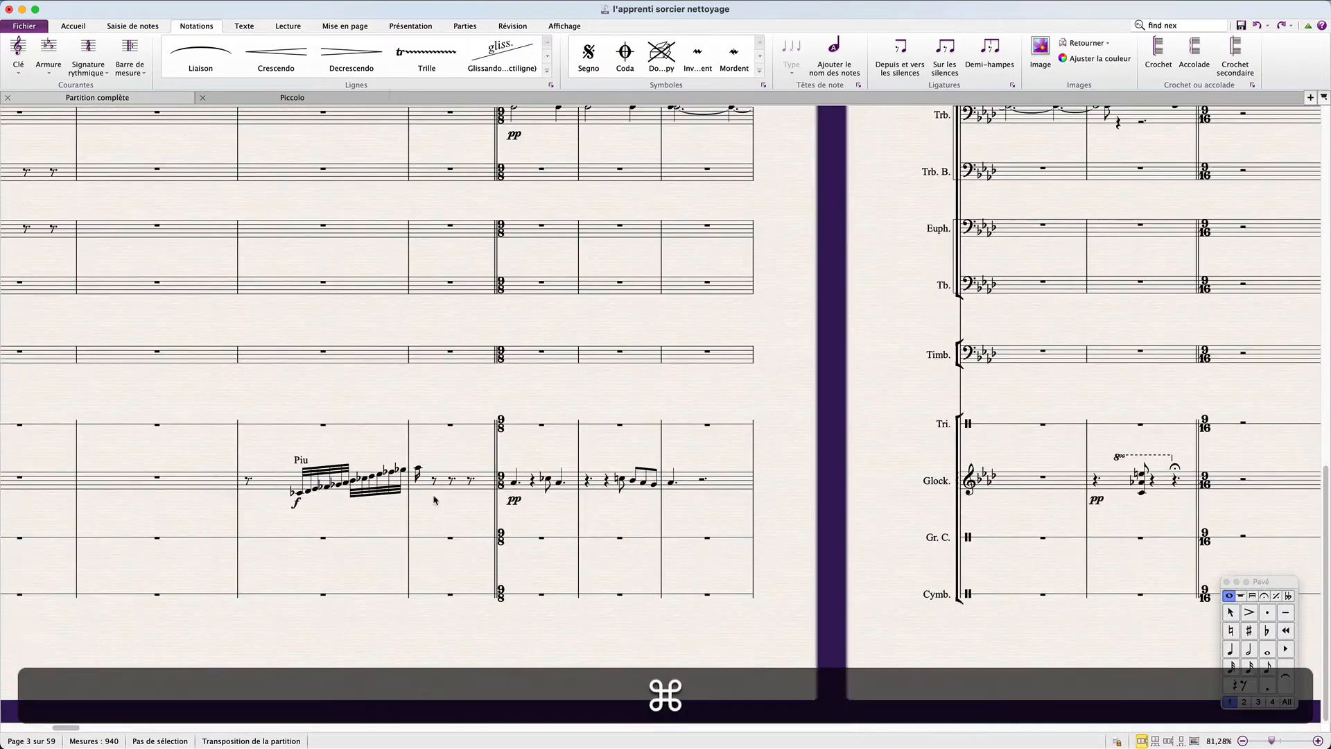
Select bar 24 of the full score's Triangle staff, just after the 9/16 change, and switch to the Triangle part.
scroll(437, 499, right, 10)
scroll(436, 499, down, 8)
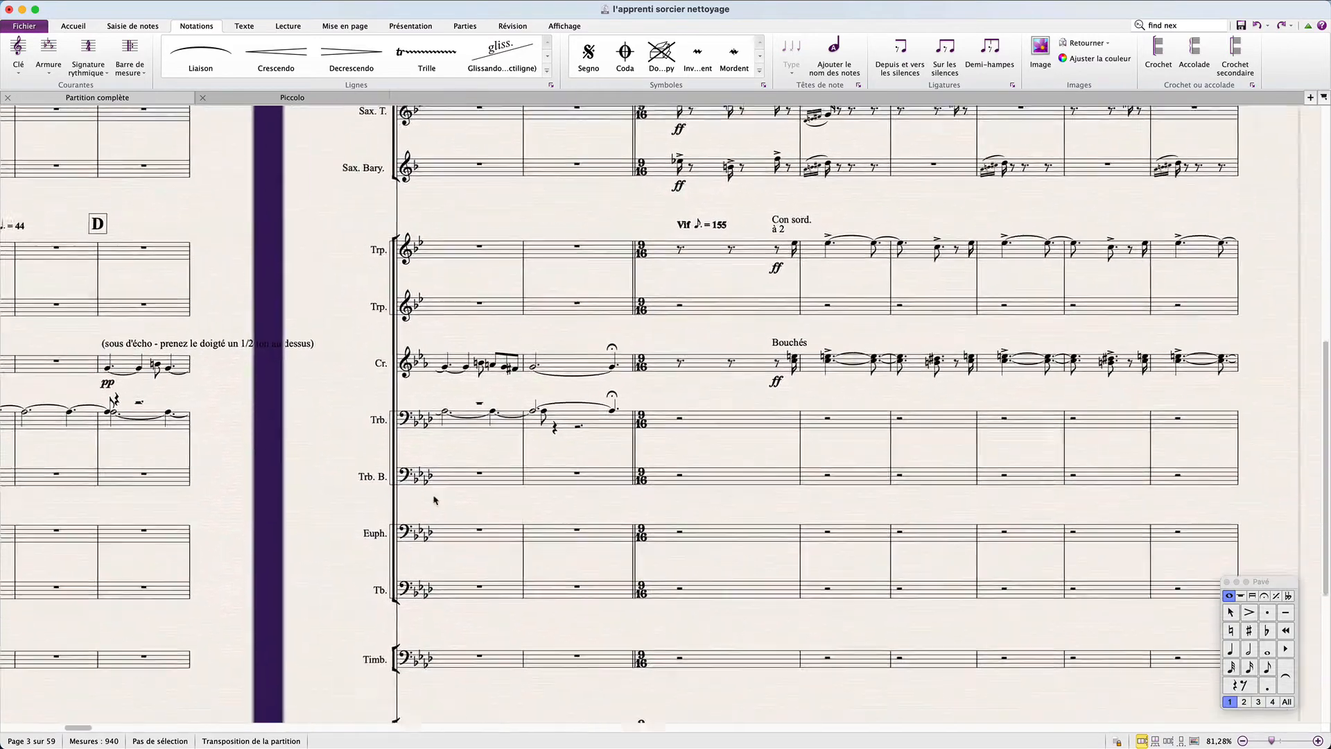
scroll(435, 499, right, 15)
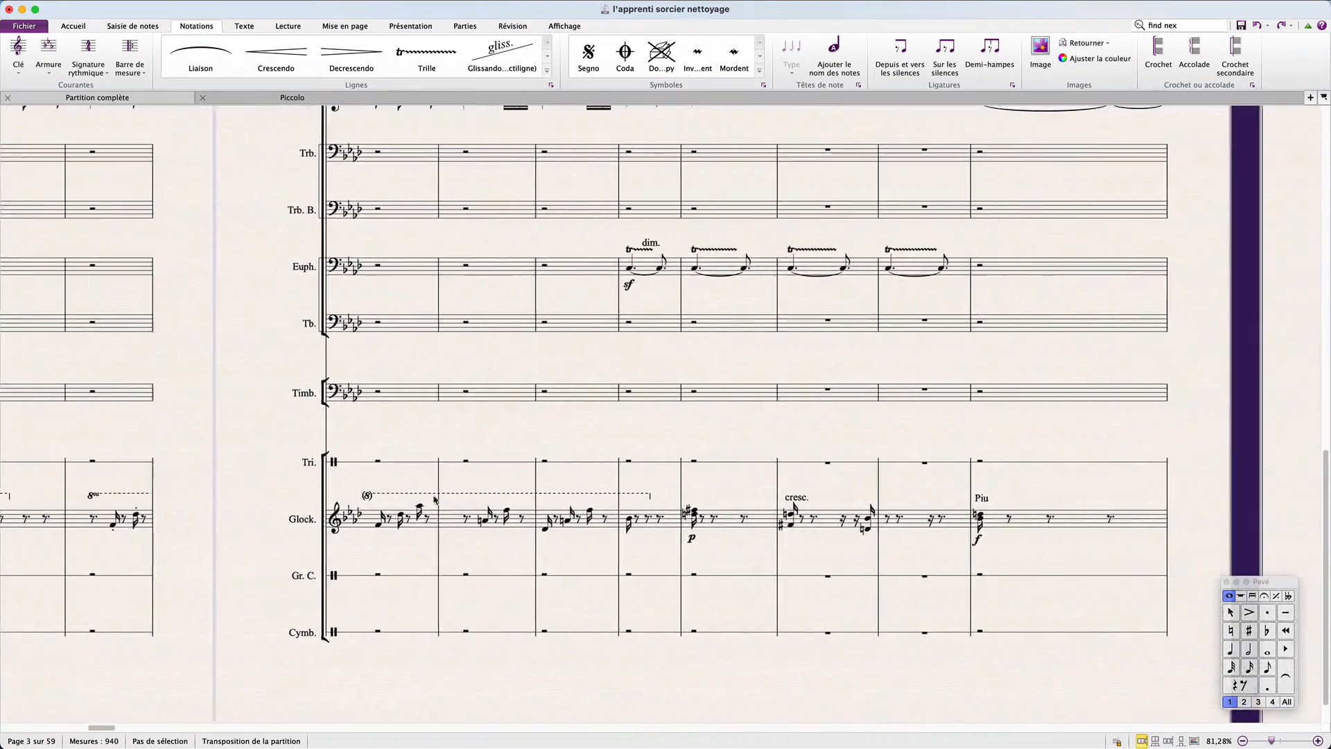
scroll(434, 499, right, 5)
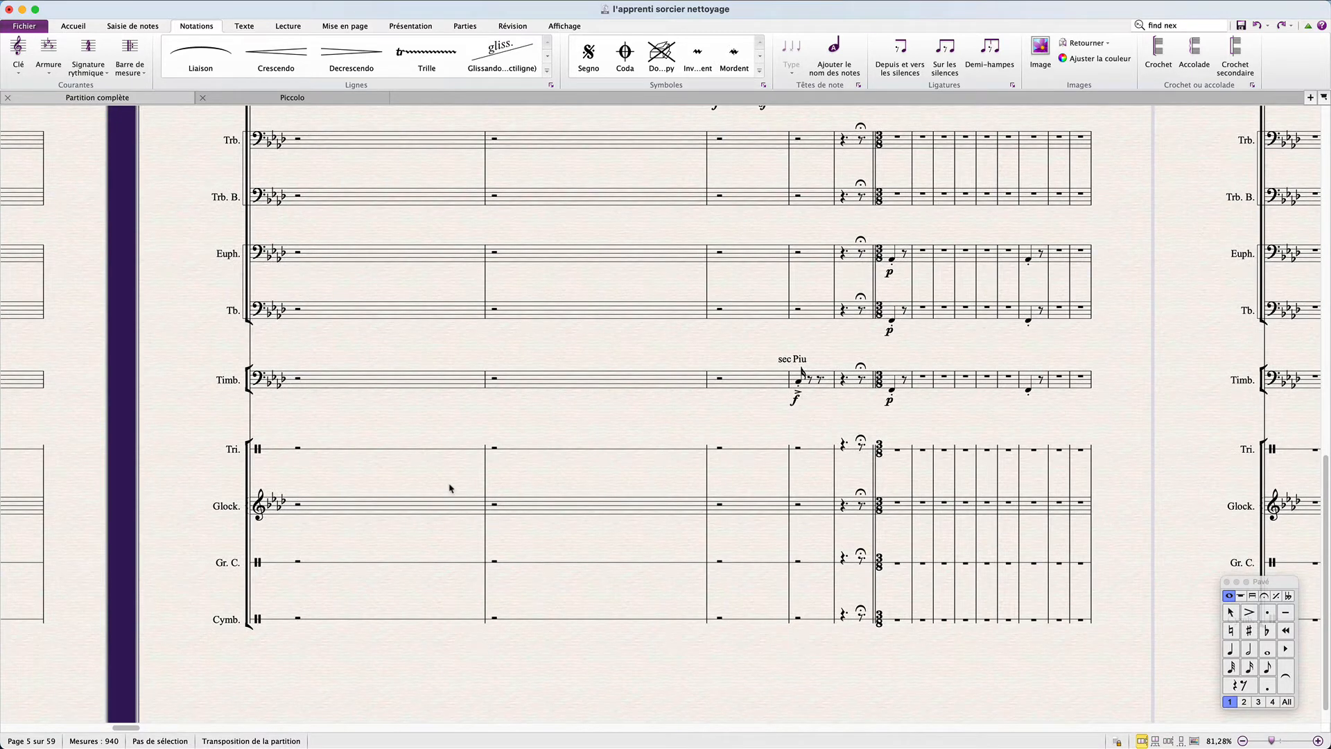
scroll(449, 488, right, 15)
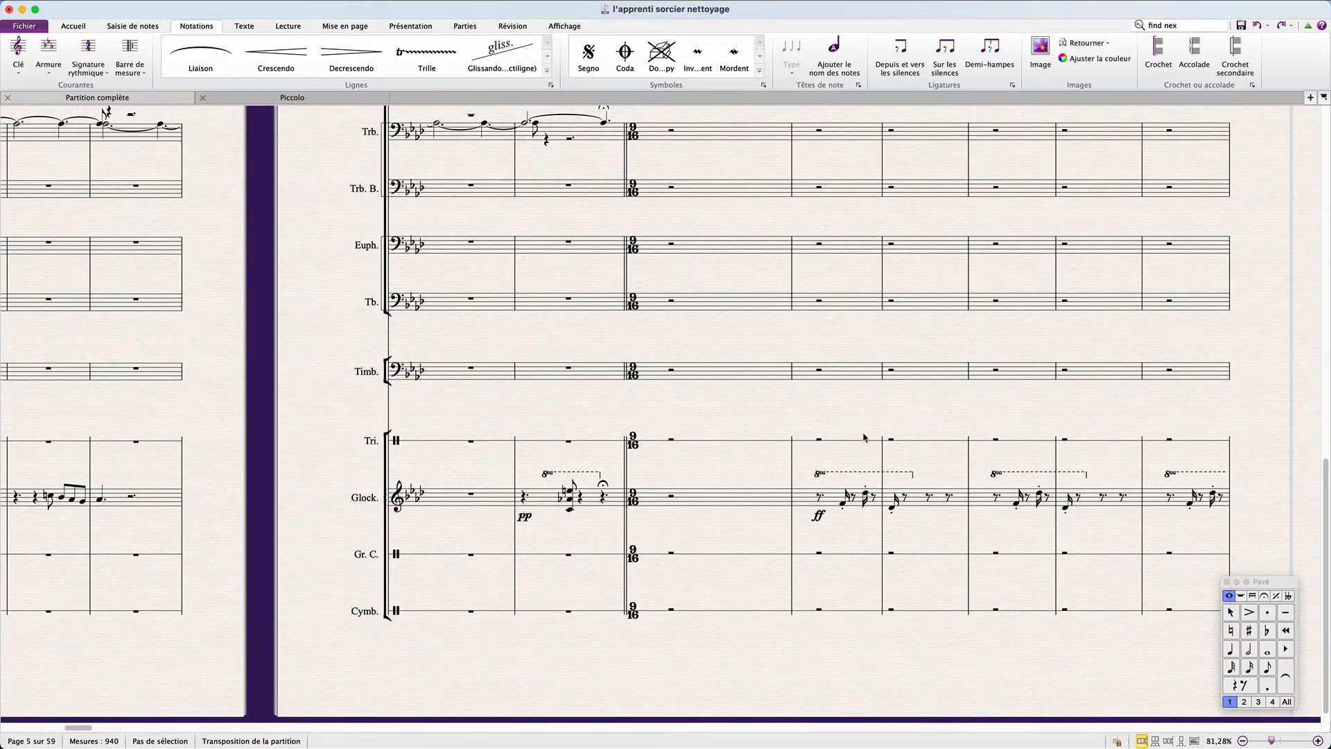
click(862, 442)
key(w)
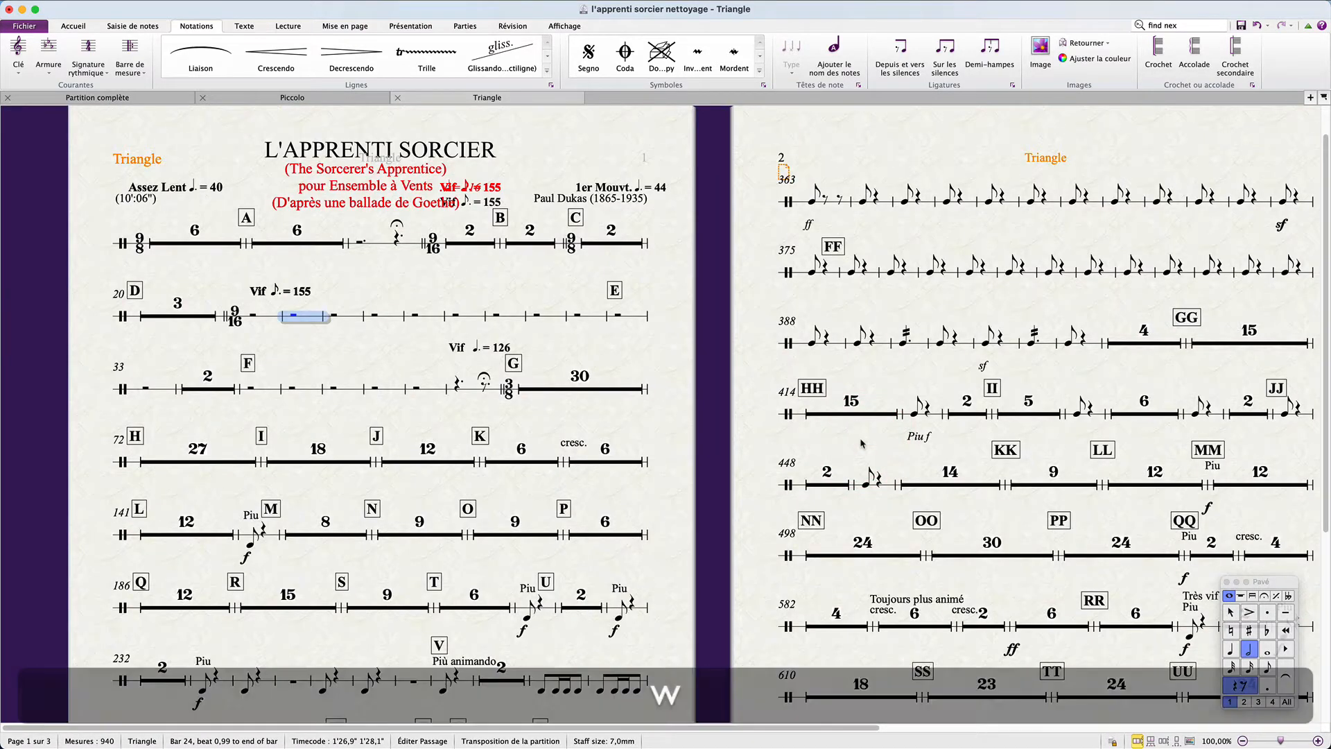
Clear the command search and examine the rests in bars 23 and 24 of the Triangle part.
click(274, 337)
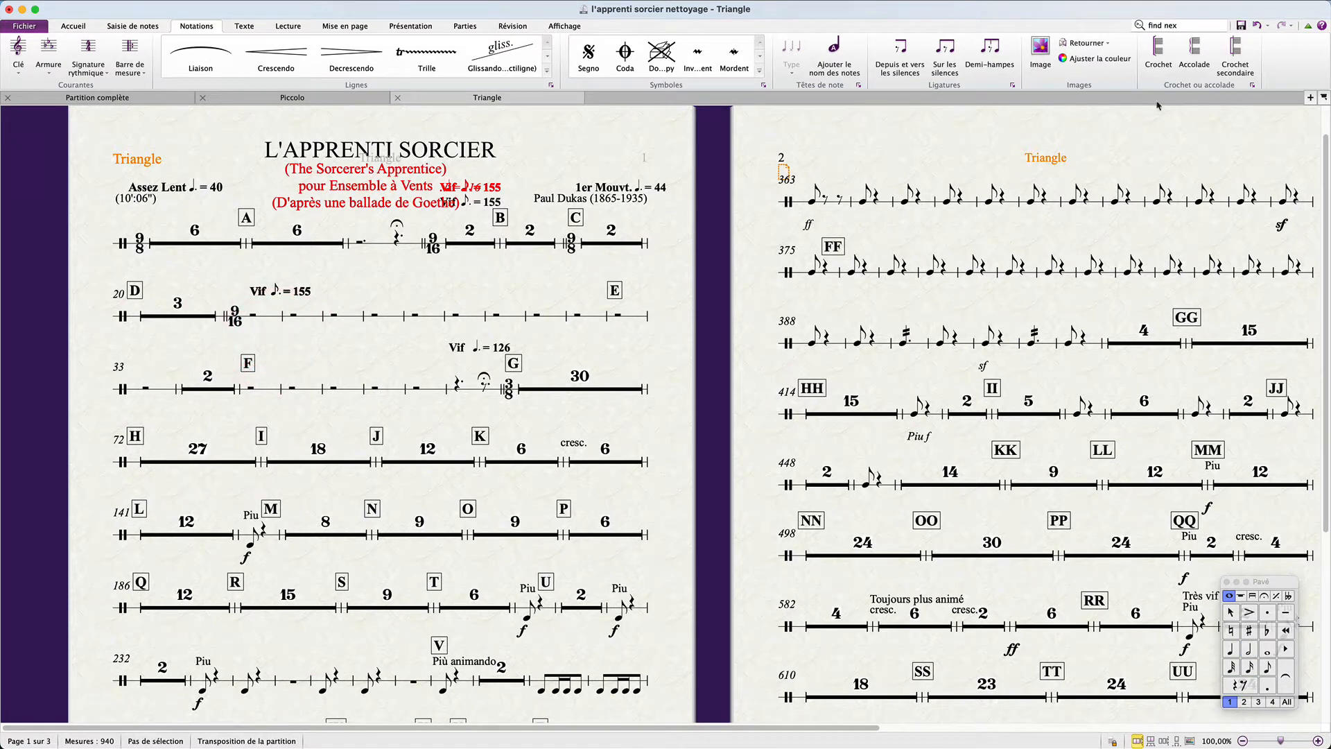
click(1209, 21)
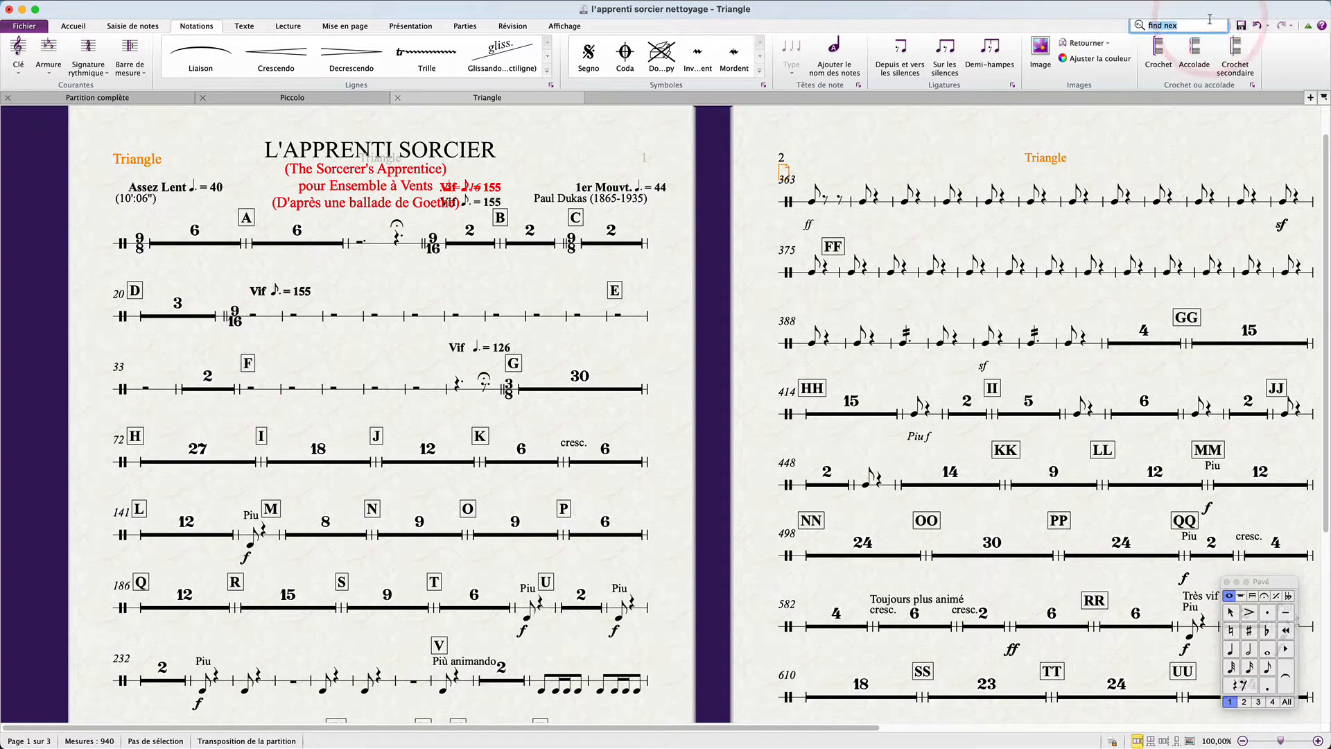
key(BackSpace)
click(368, 291)
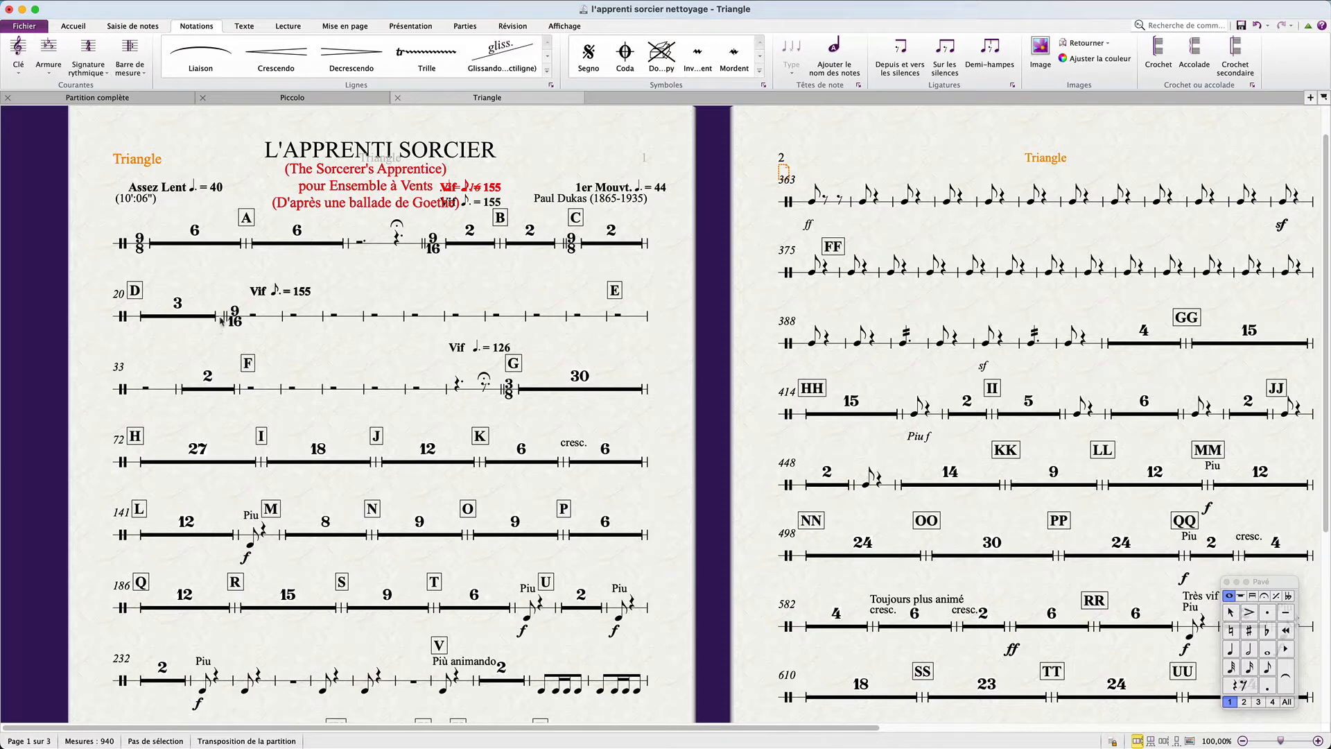
click(306, 318)
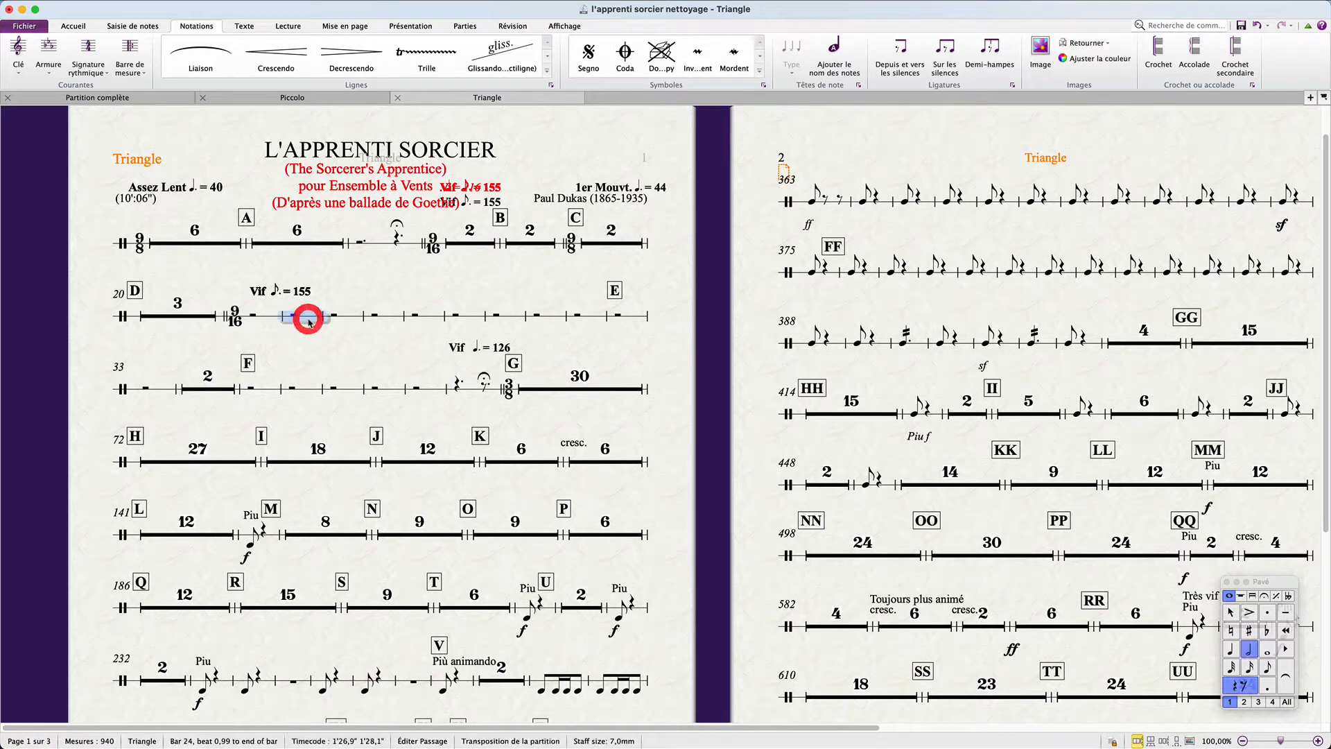
key(shift+super+Left)
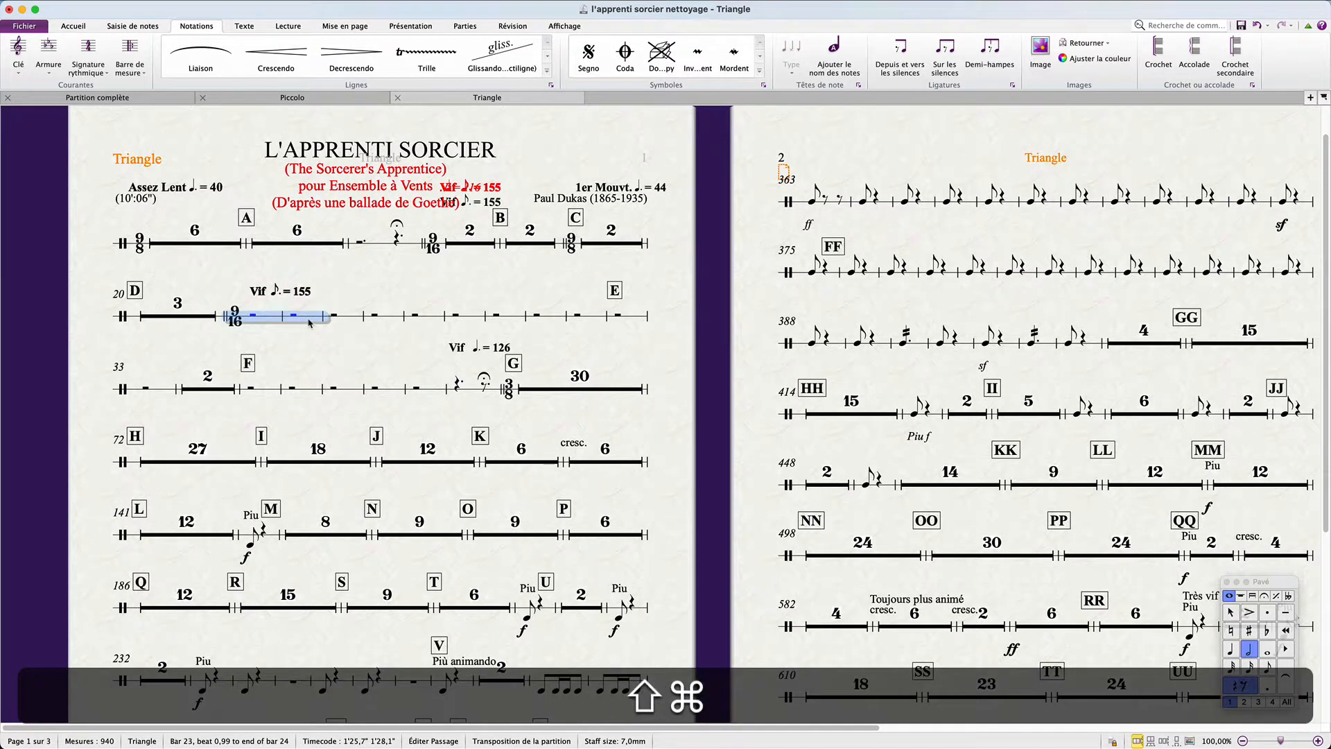
scroll(310, 323, up, 5)
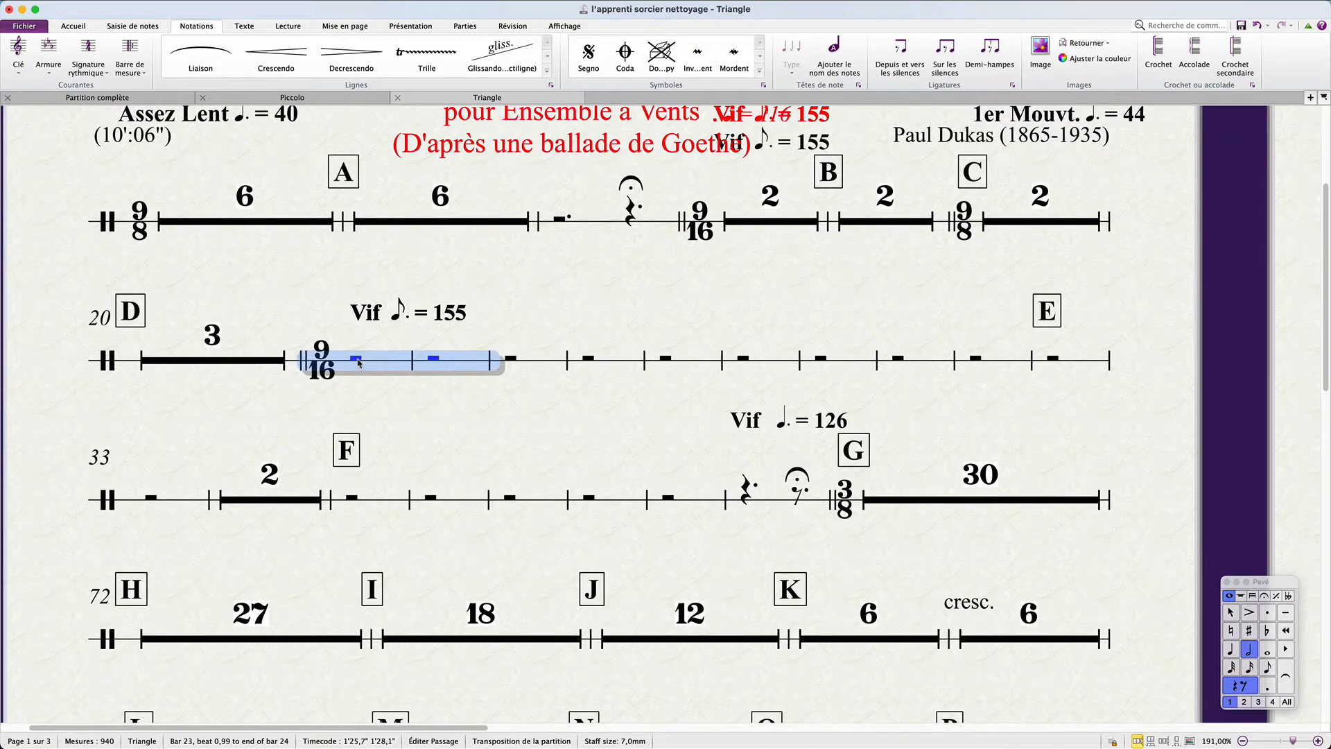
click(357, 360)
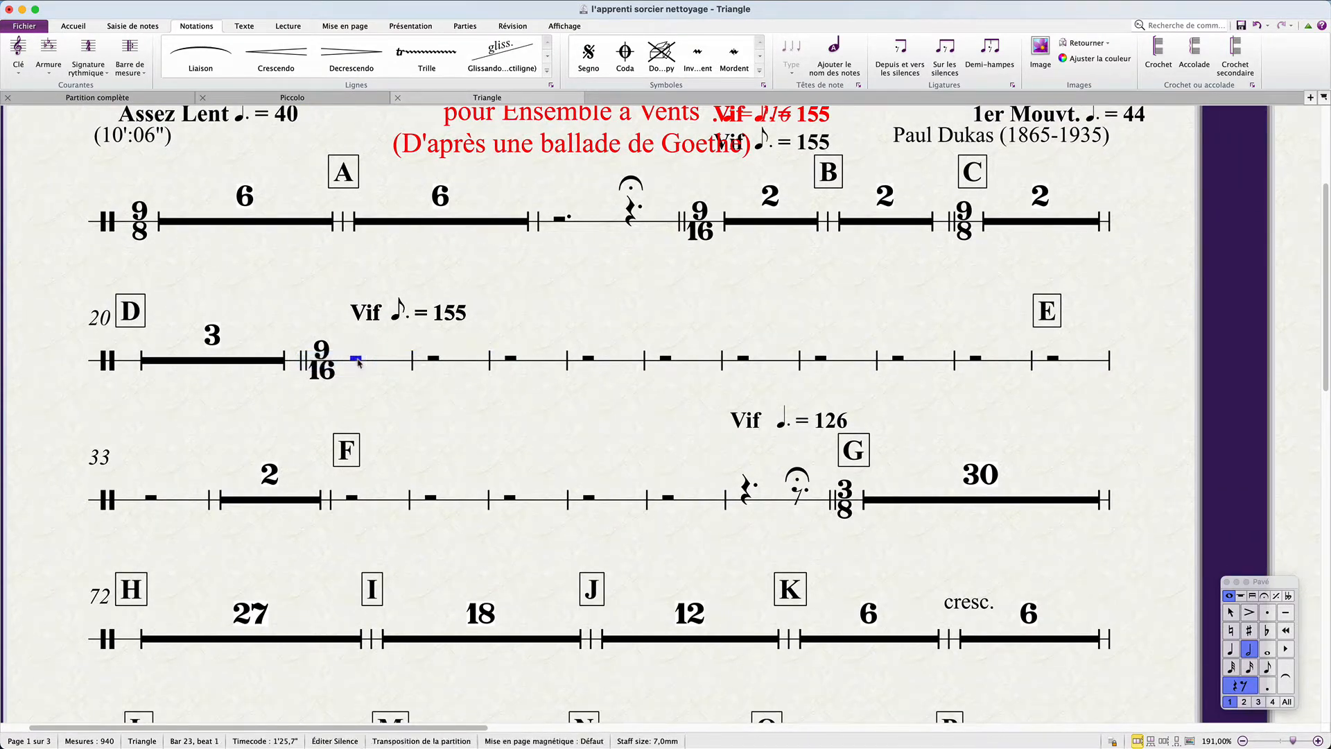
click(386, 385)
scroll(388, 388, down, 2)
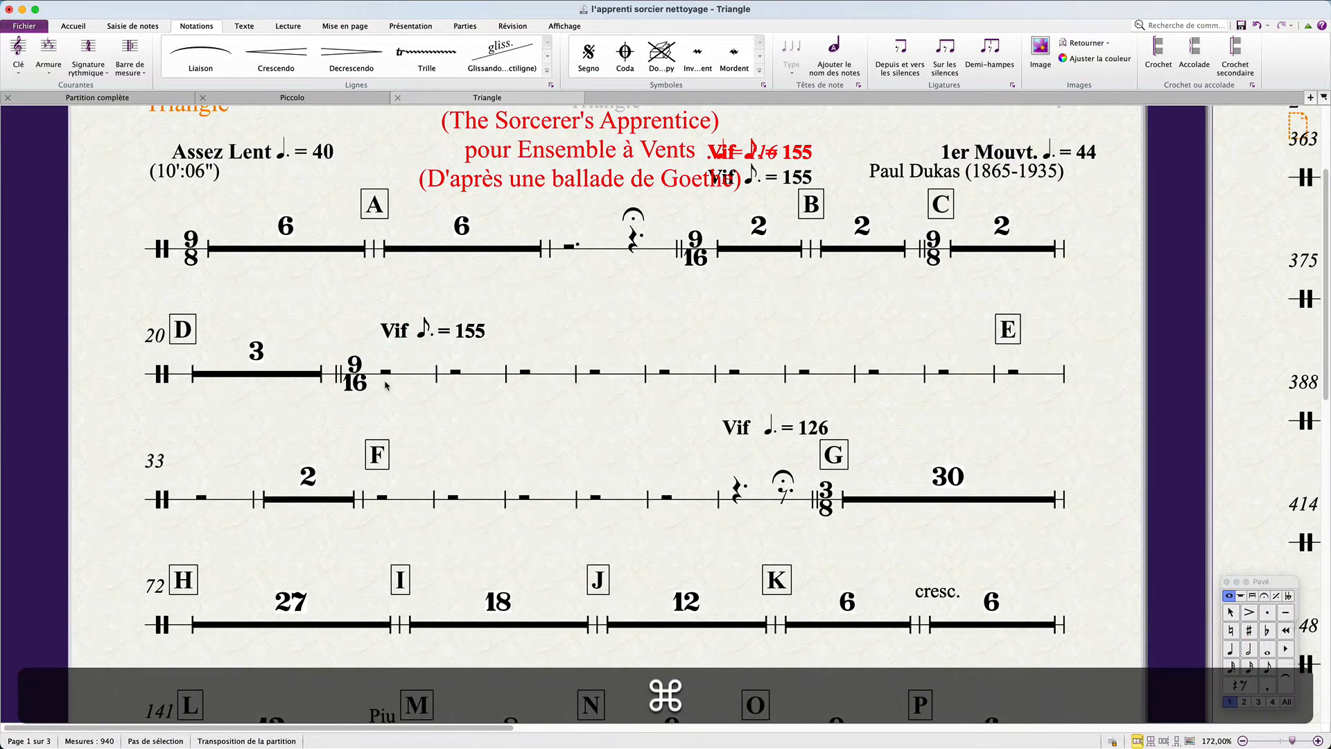
scroll(404, 393, down, 1)
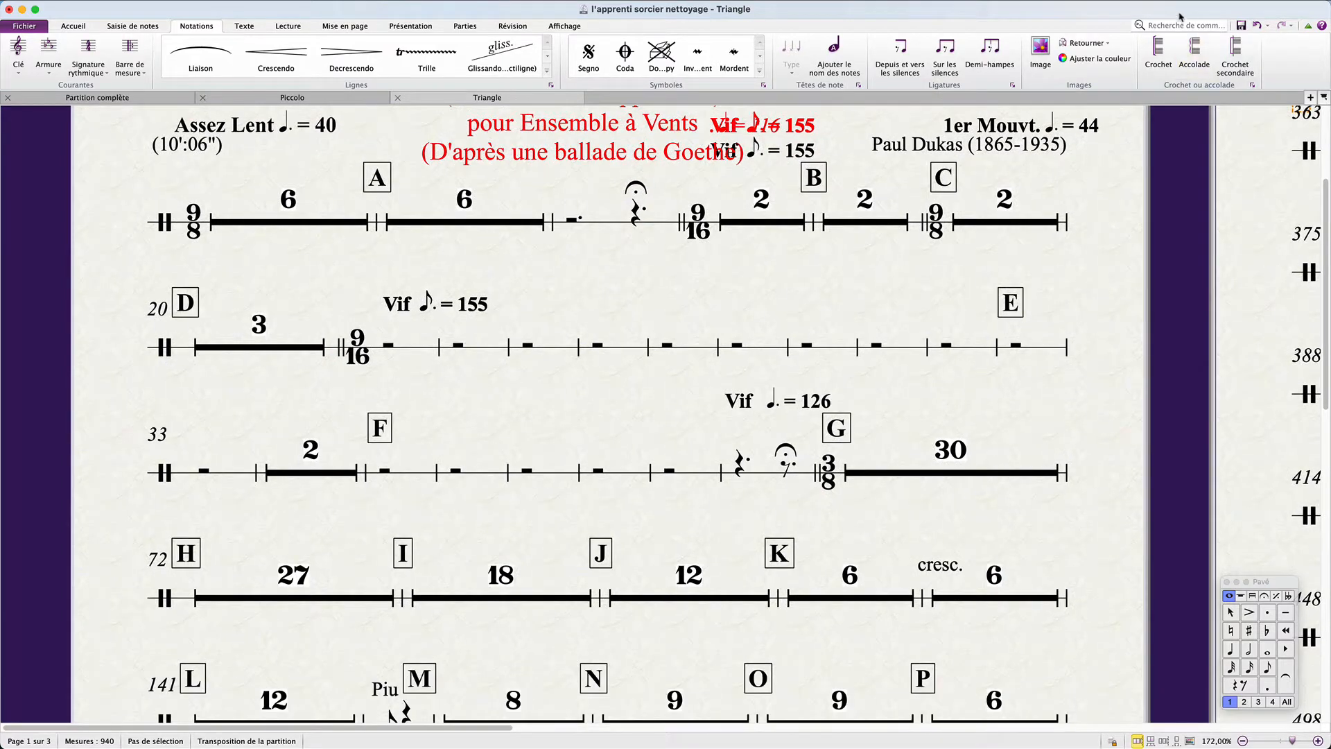
Search the commands for a plug-in that replaces rests with bar rests, trying "bars" and "repla".
click(1178, 20)
text(b)
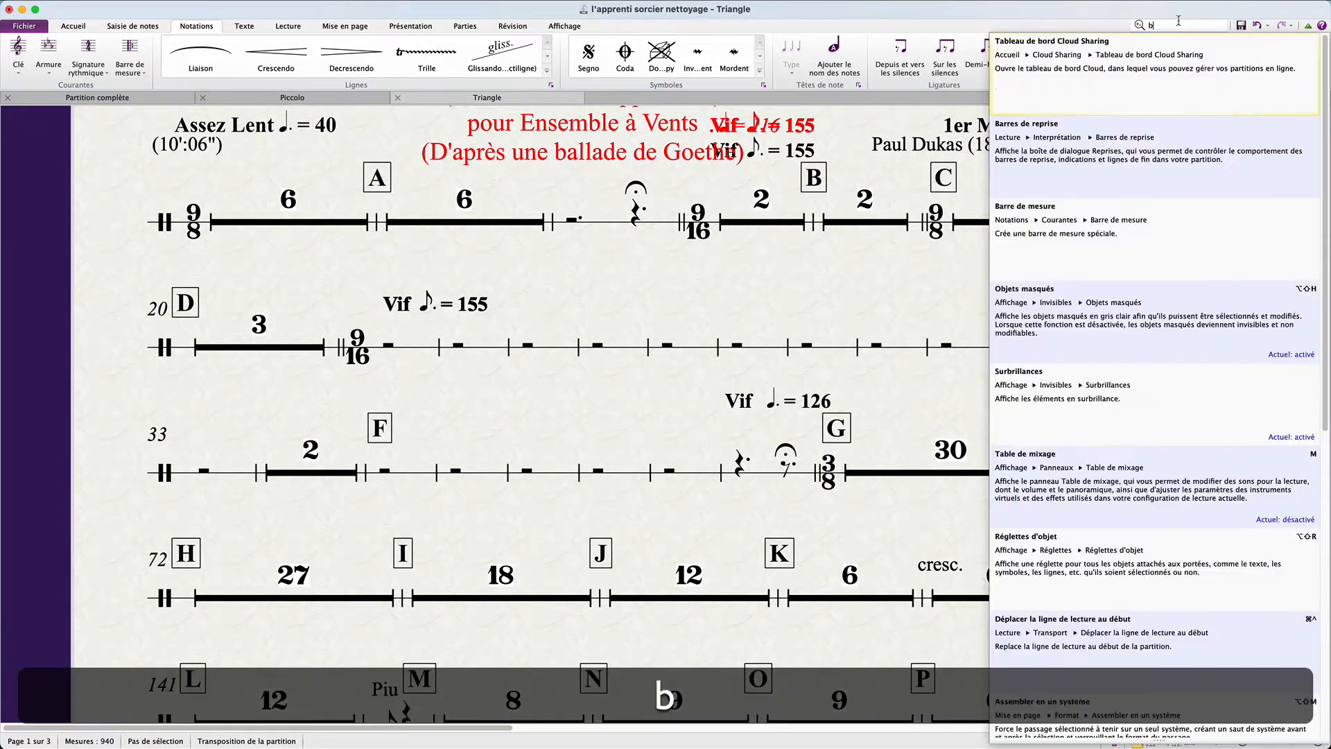
text(ars)
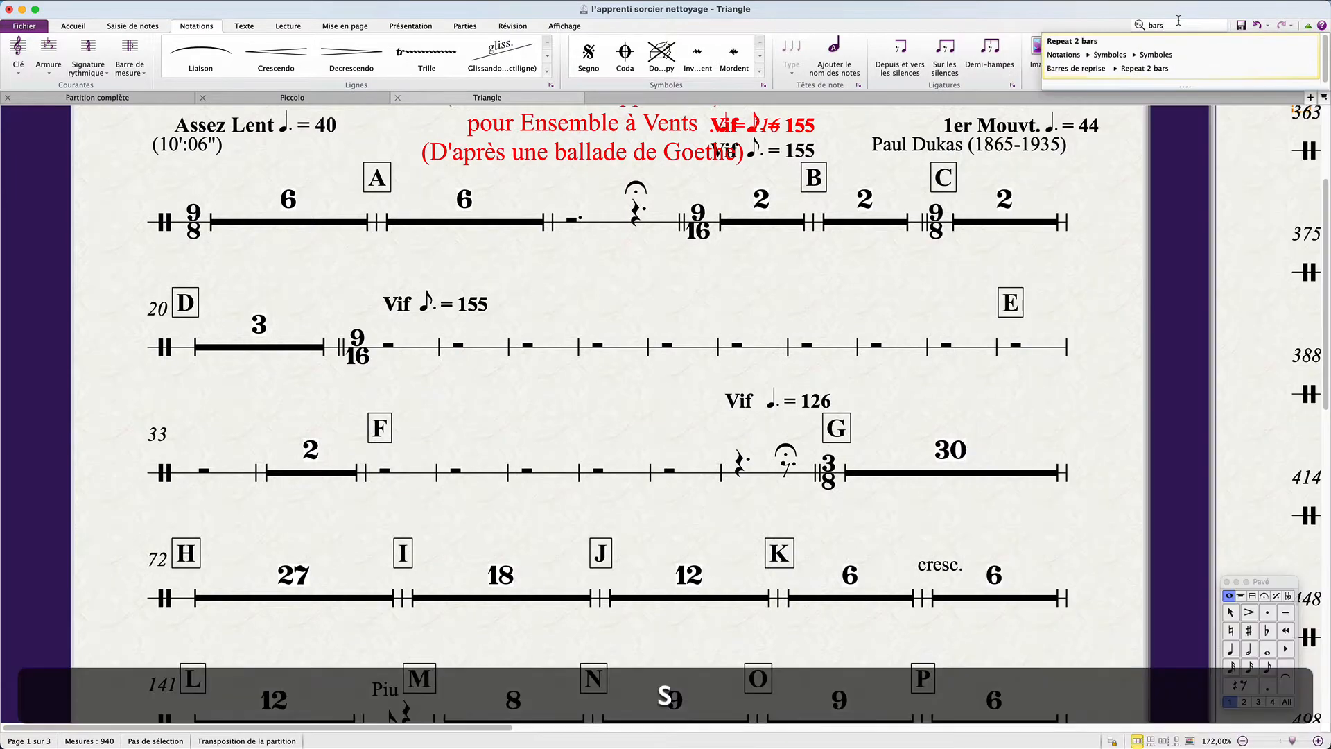
key(BackSpace)
key(BackSpace)
key(BackSpace)
key(BackSpace)
text(r)
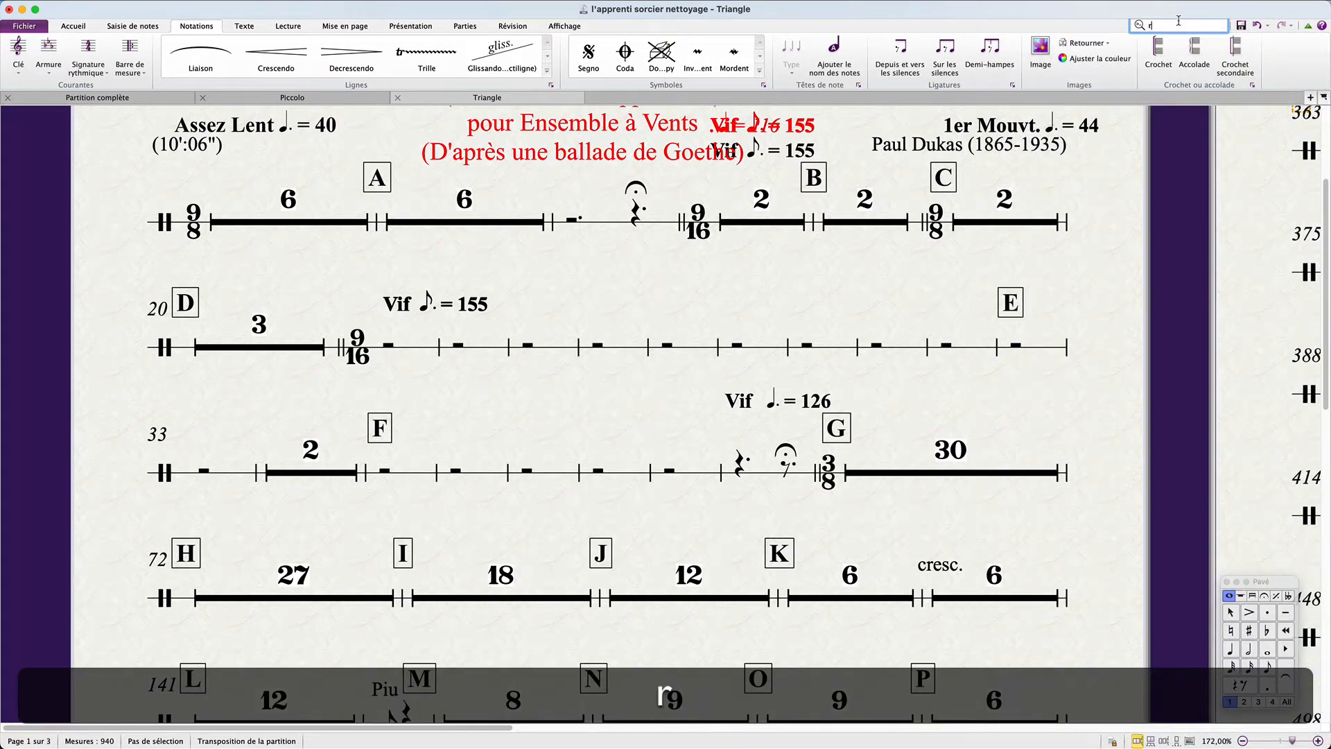
text(epa)
key(BackSpace)
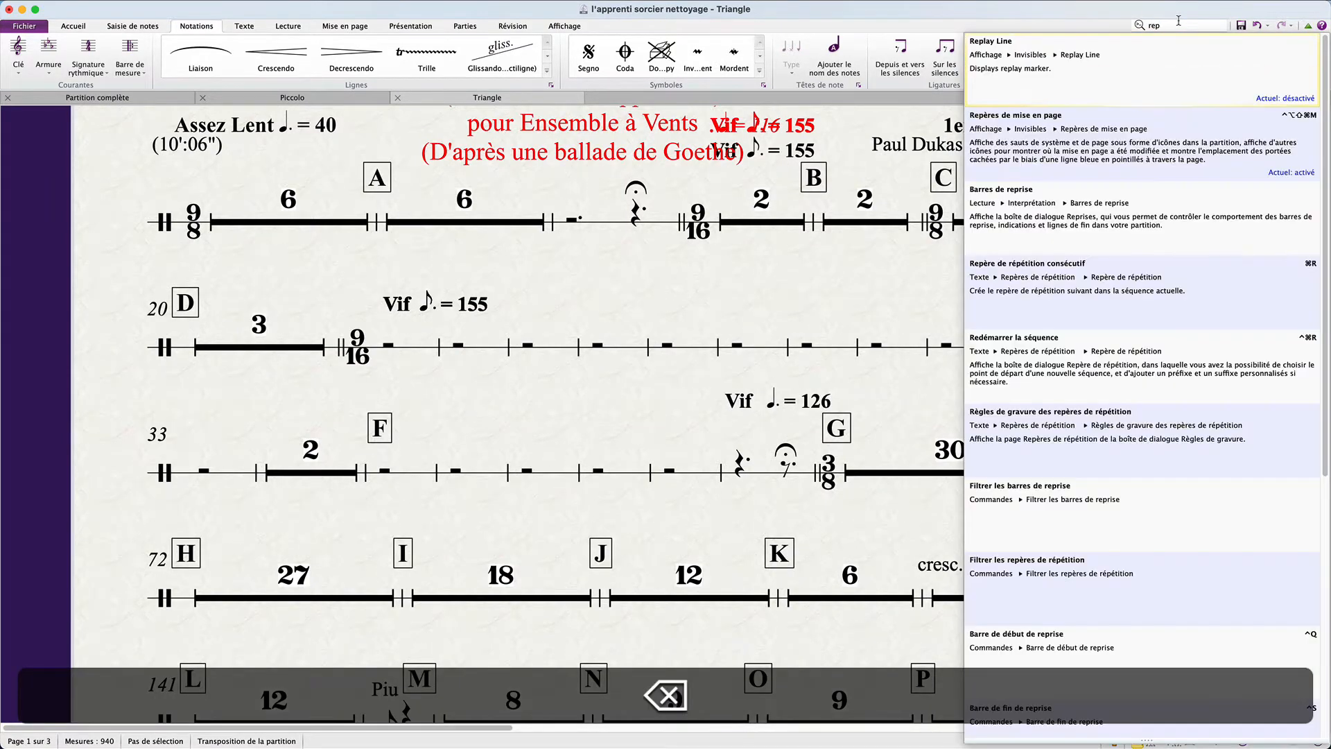
text(la)
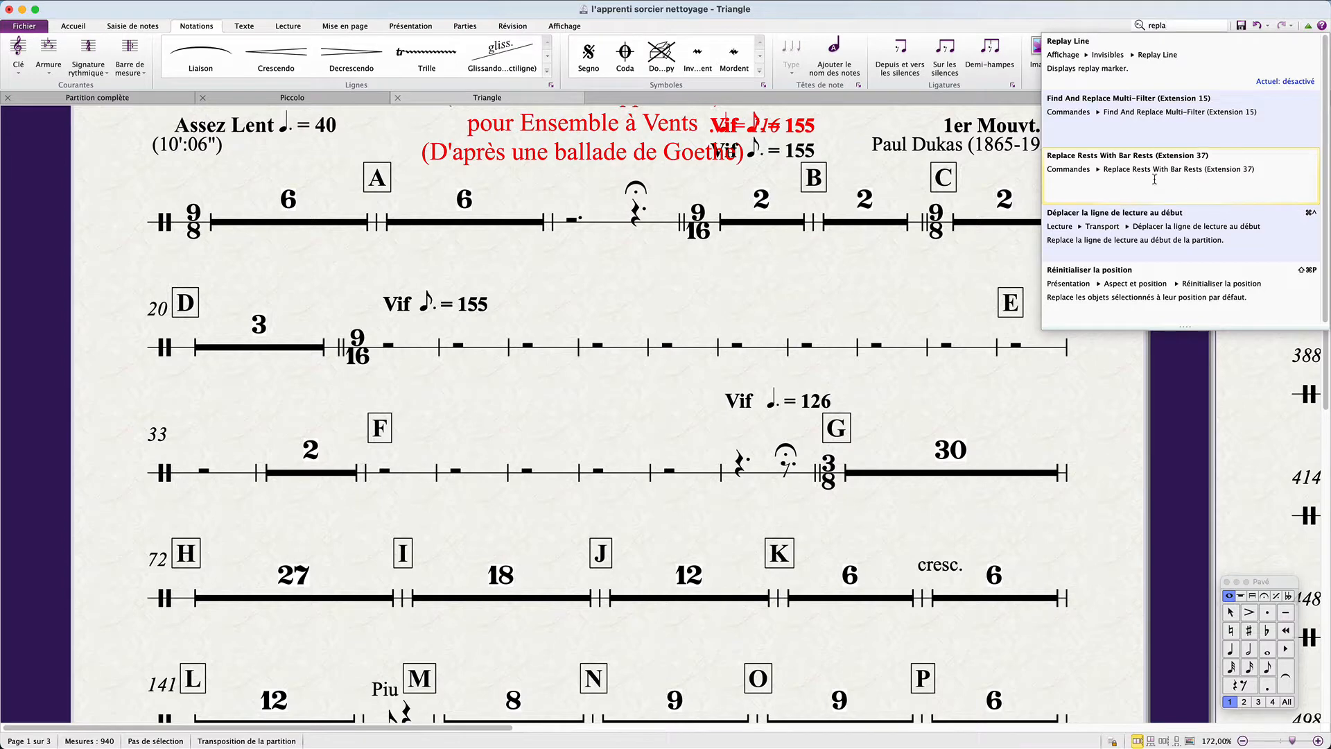
click(621, 378)
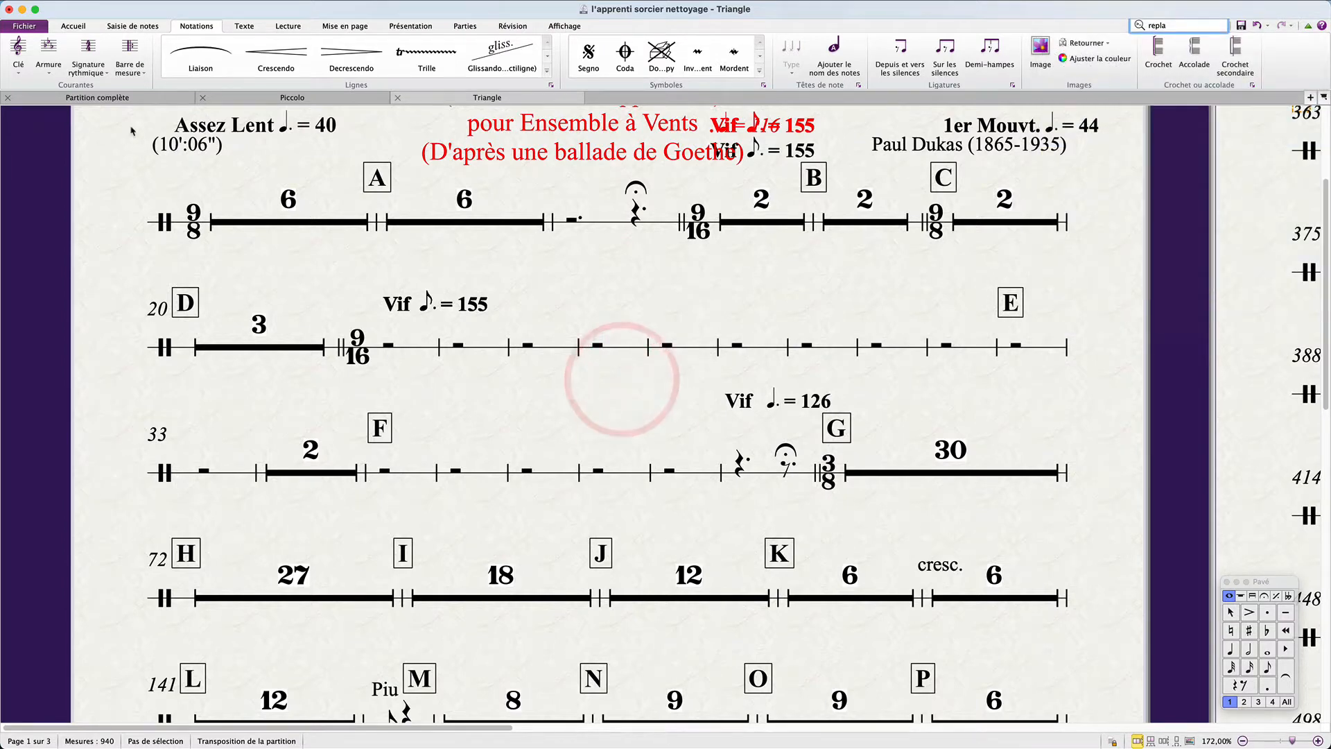
Select the entire full score and open the Replace Rests With Bar Rests plug-in for it.
click(119, 97)
key(super+a)
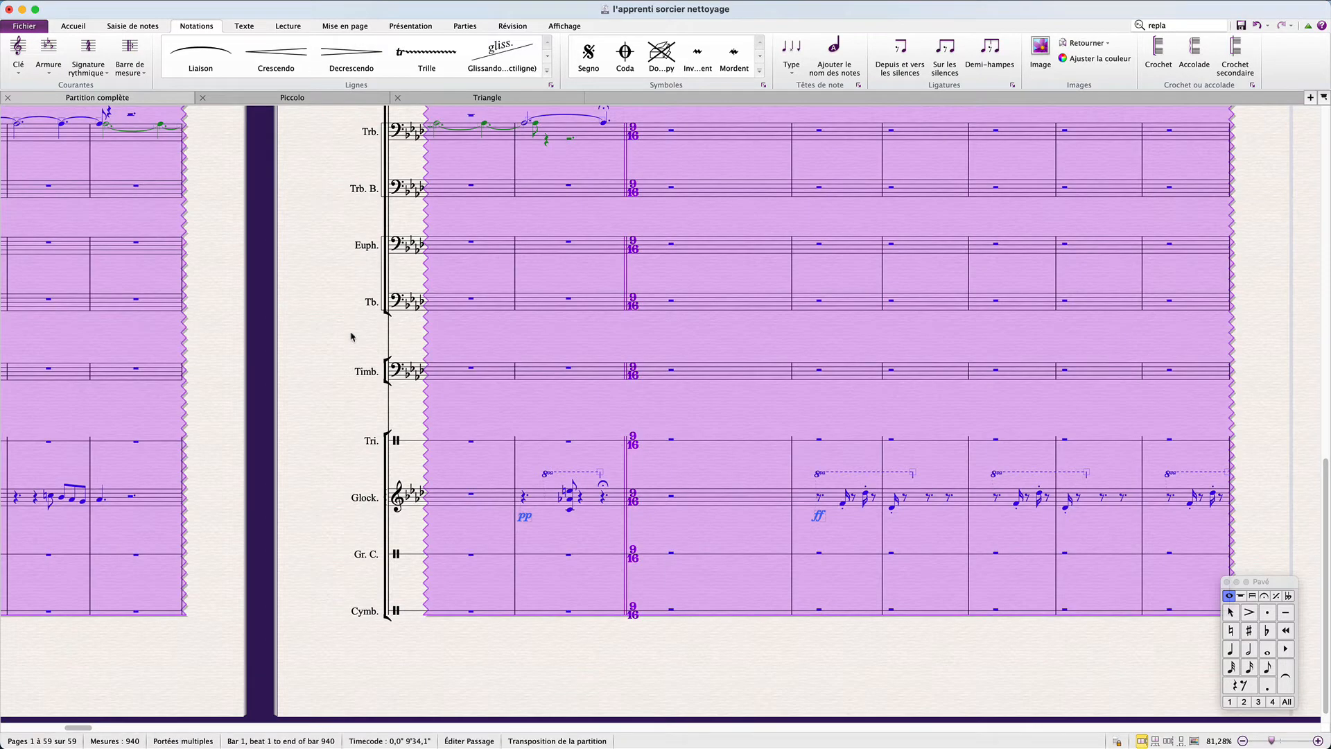
click(1184, 21)
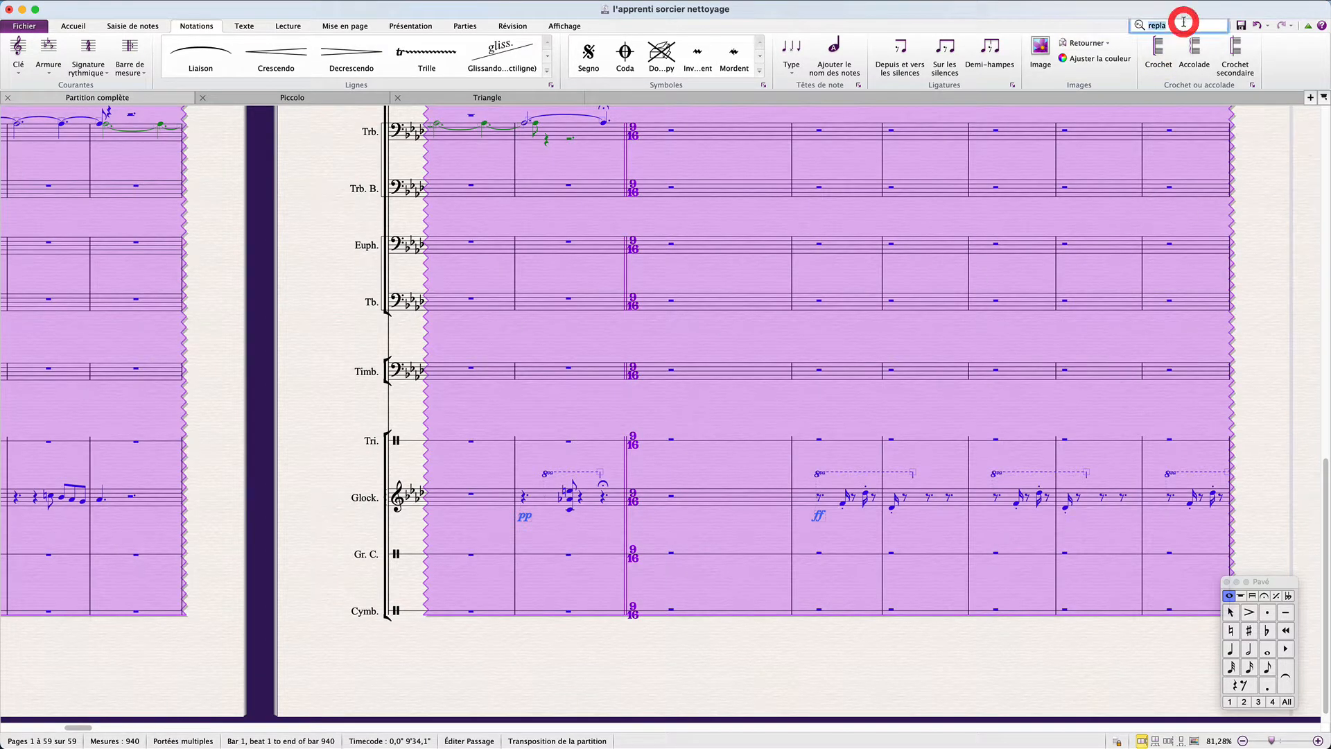
key(Right)
text(ce)
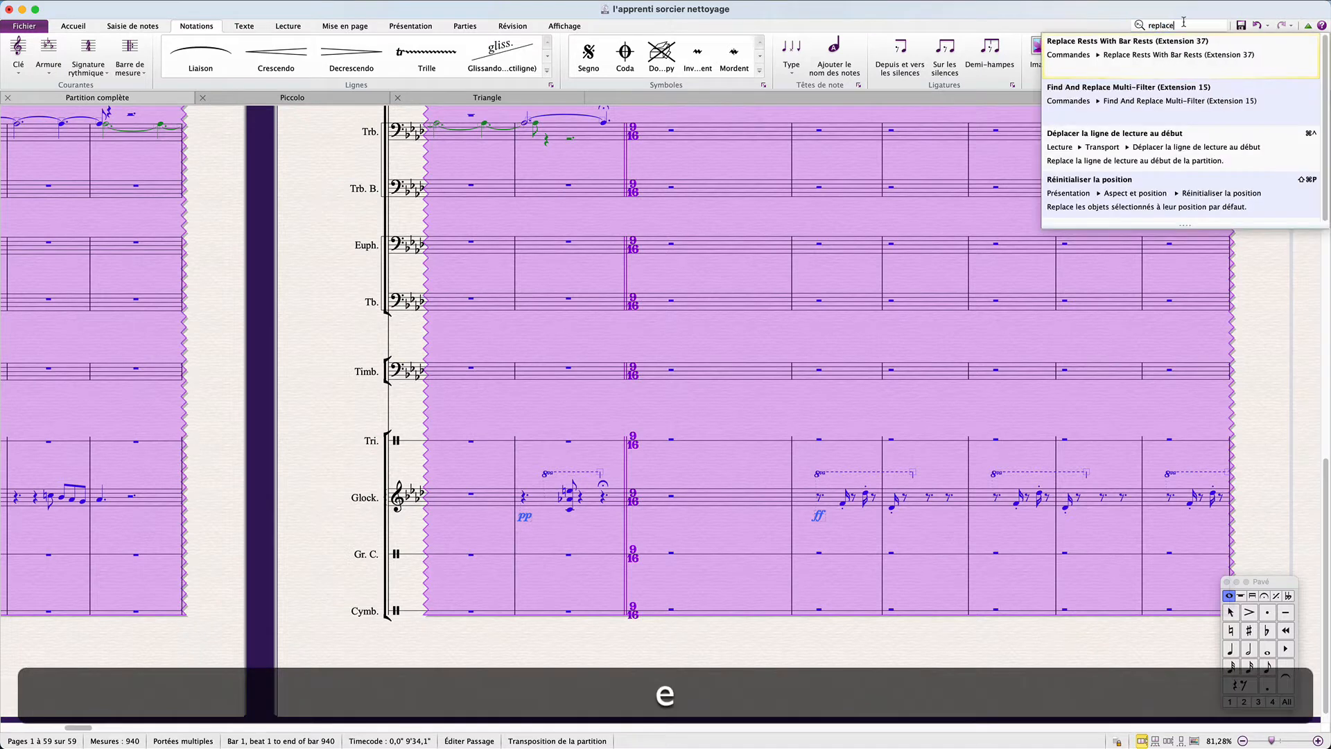
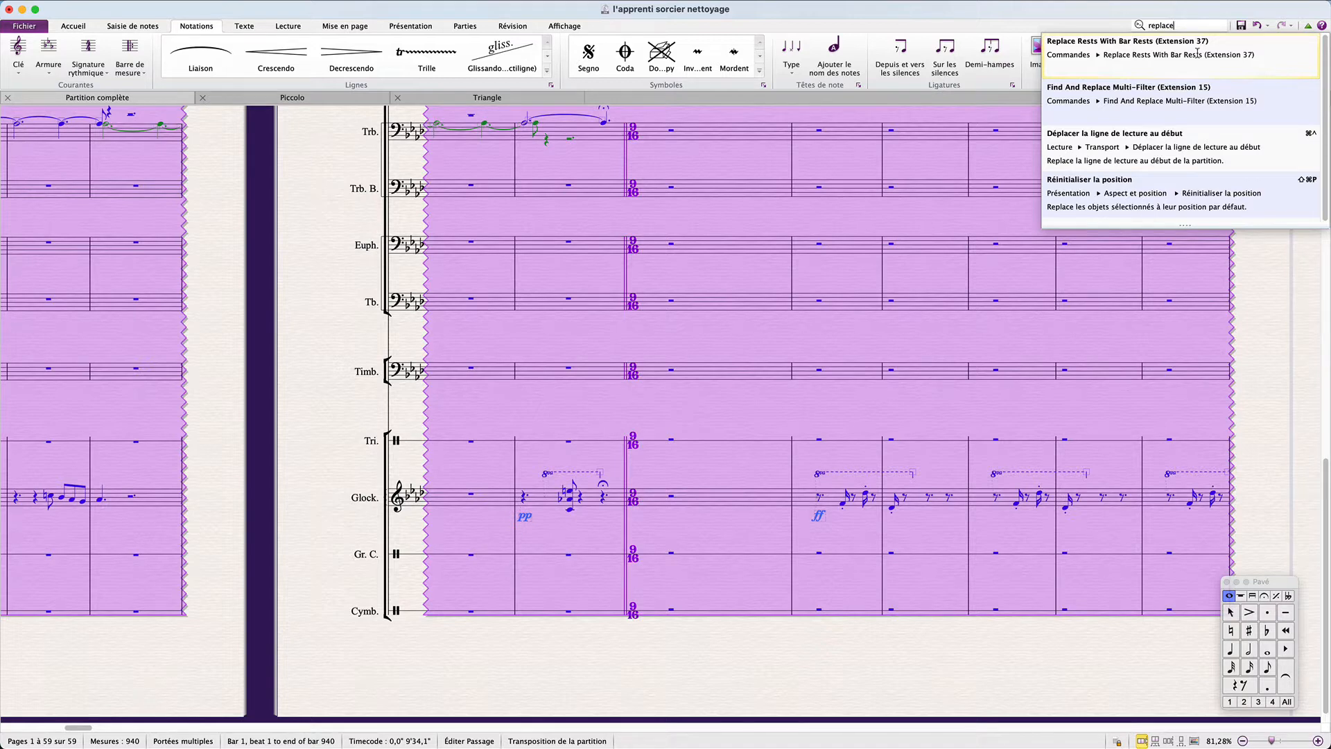
click(1197, 52)
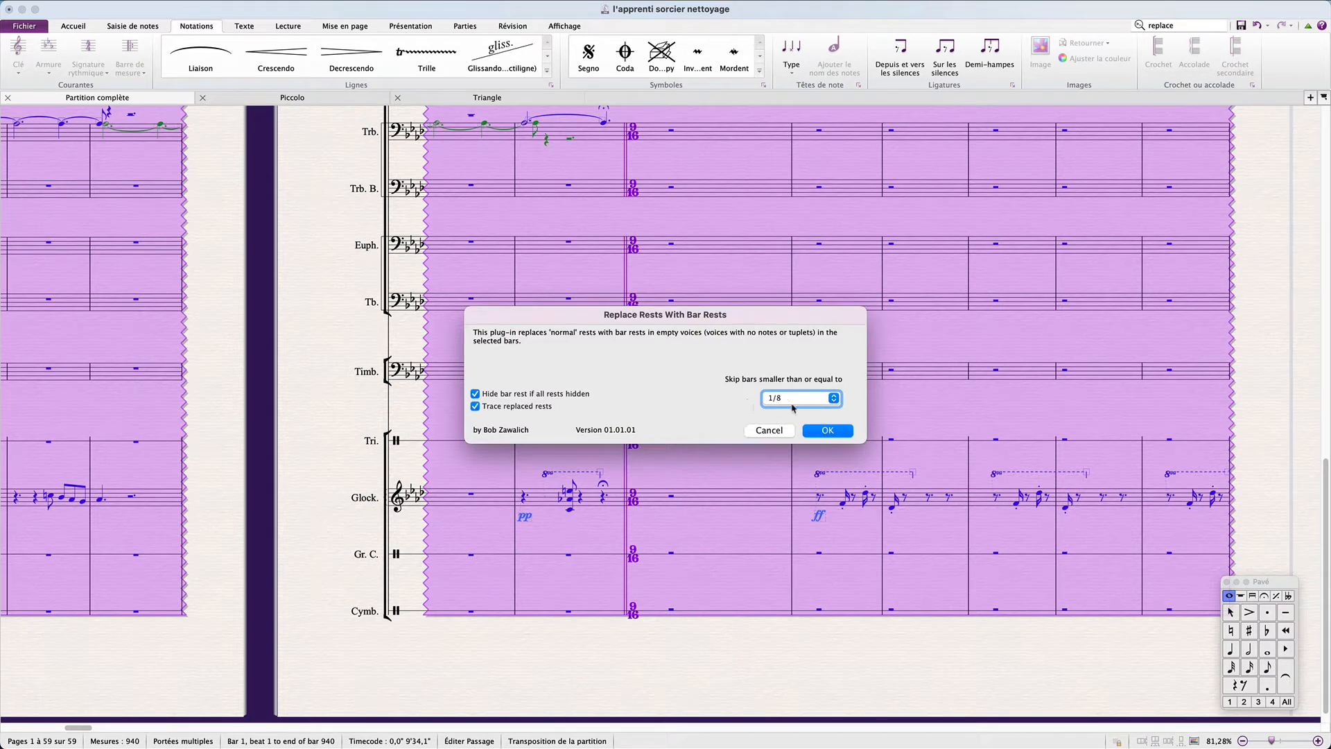
Try 2/4 as the size limit for skipped bars and set it back to 1/8.
click(821, 402)
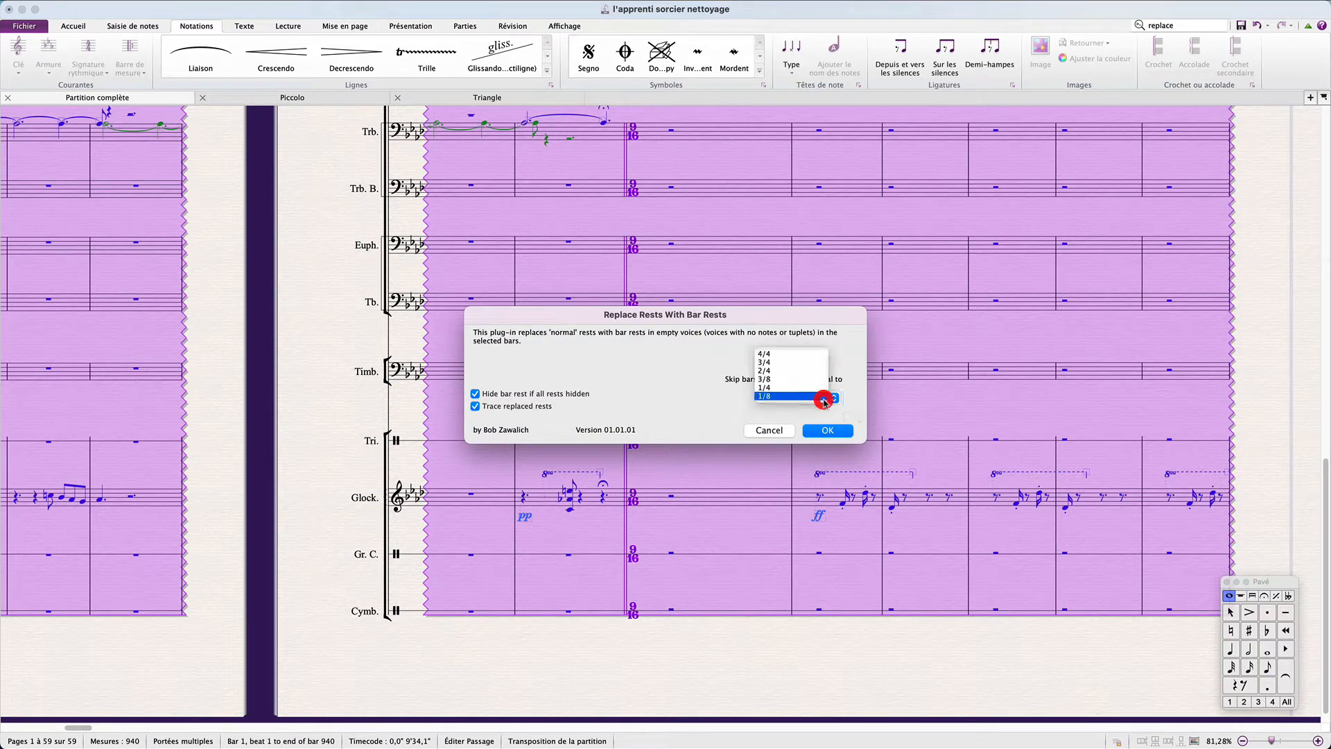
click(808, 372)
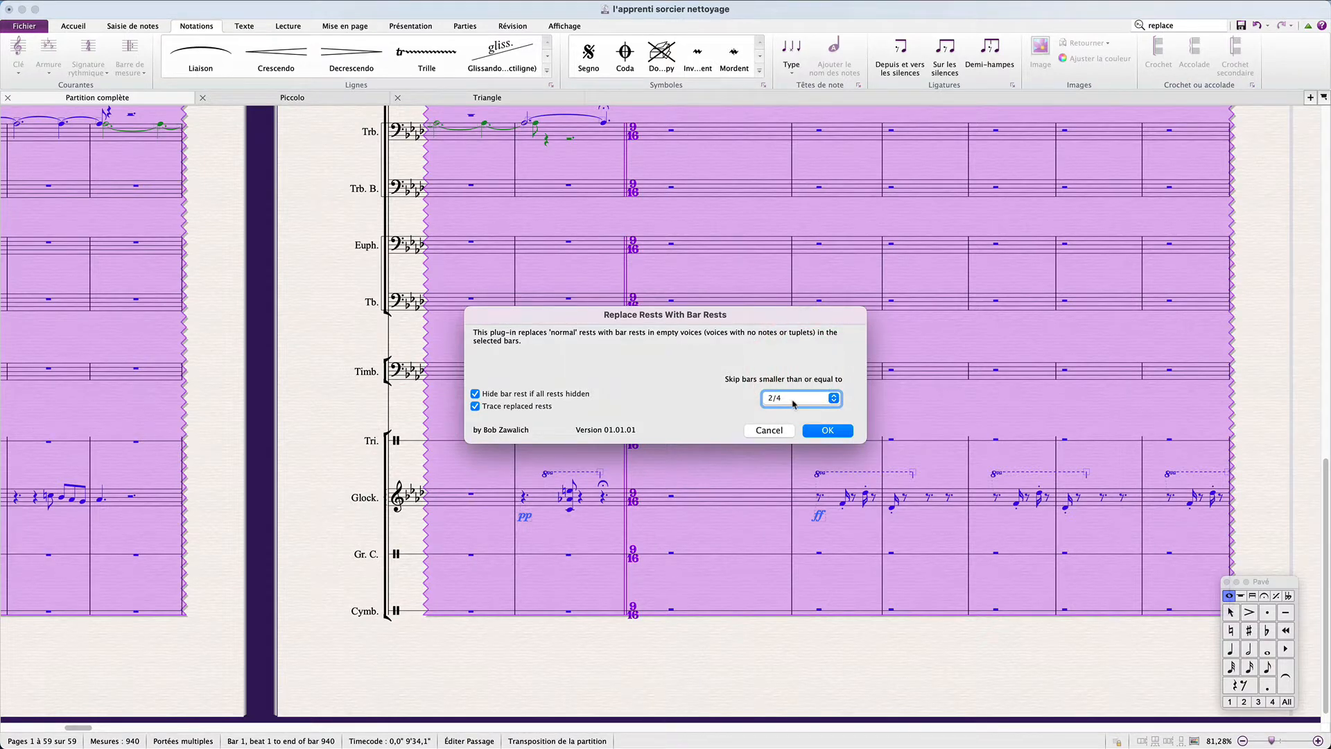
click(794, 398)
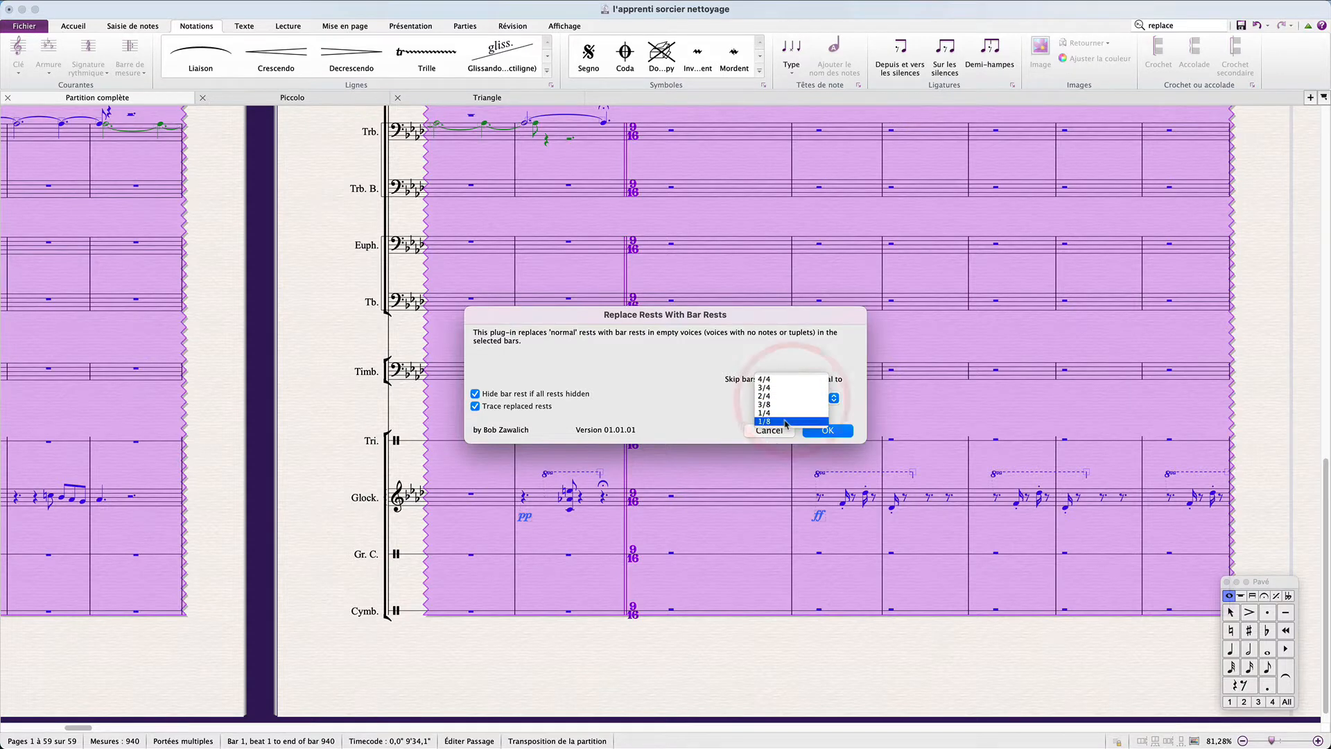
click(784, 420)
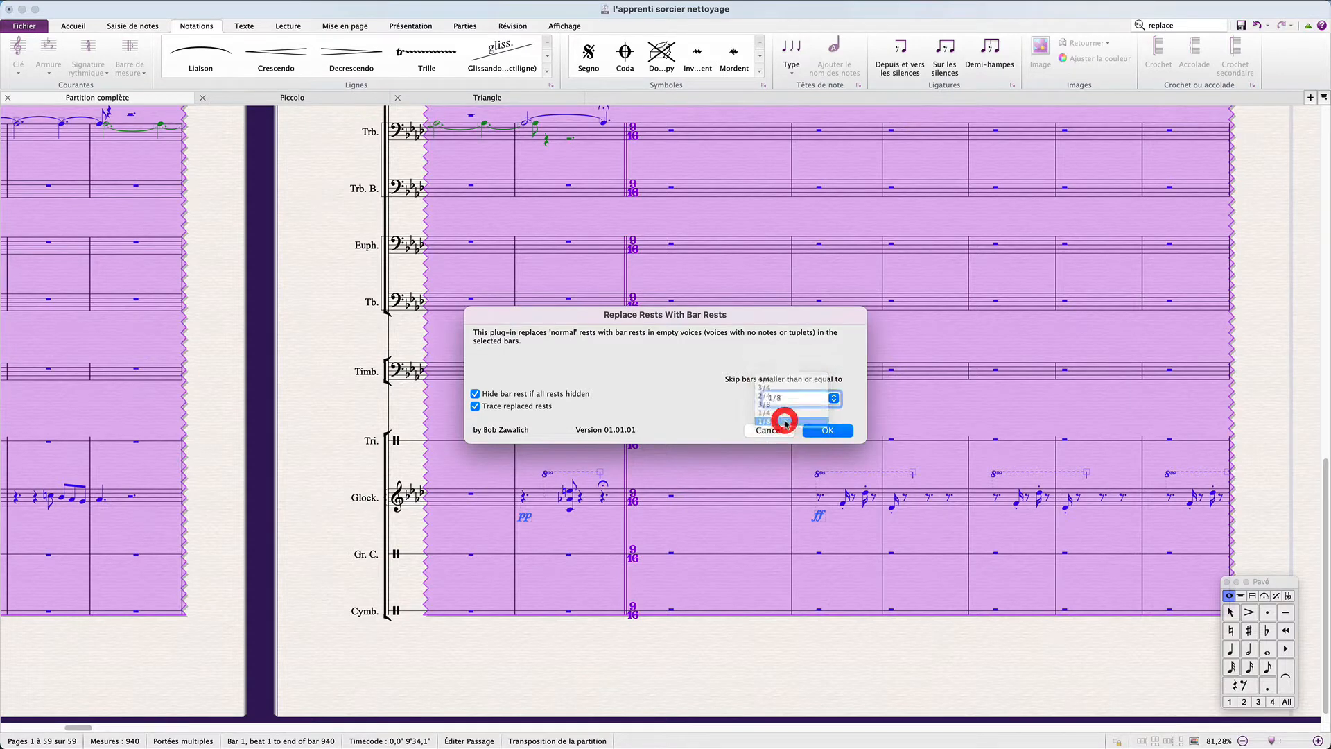
click(722, 414)
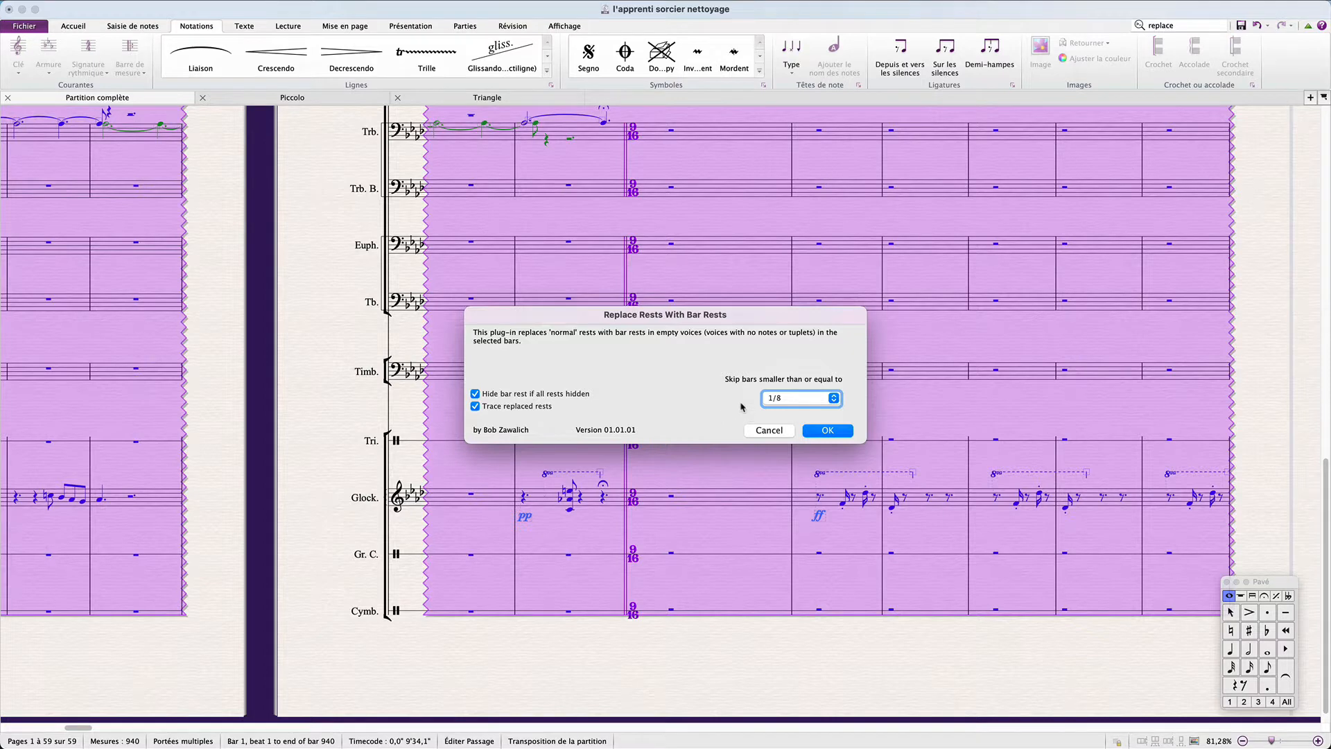
Replace the rests in all empty bars with bar rests, skipping bars of 1/8 or smaller, and close the plug-in report.
click(815, 431)
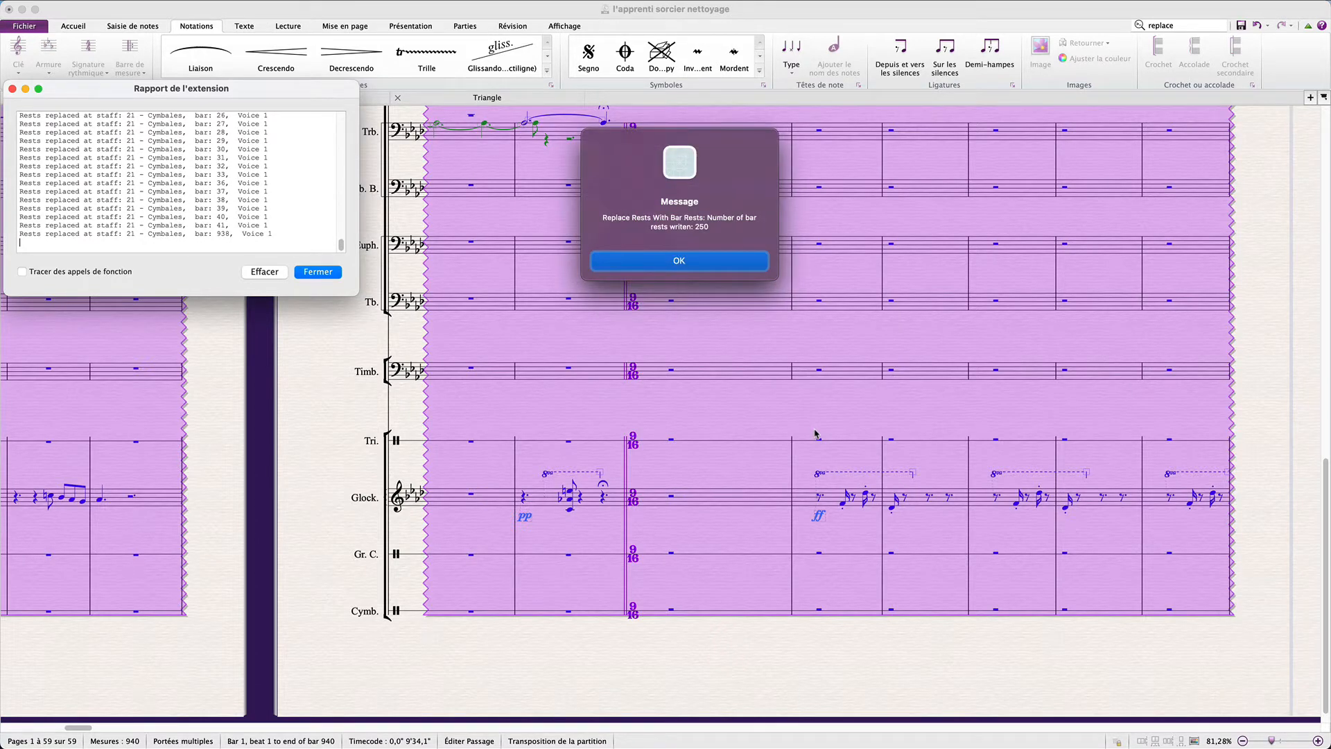
click(714, 259)
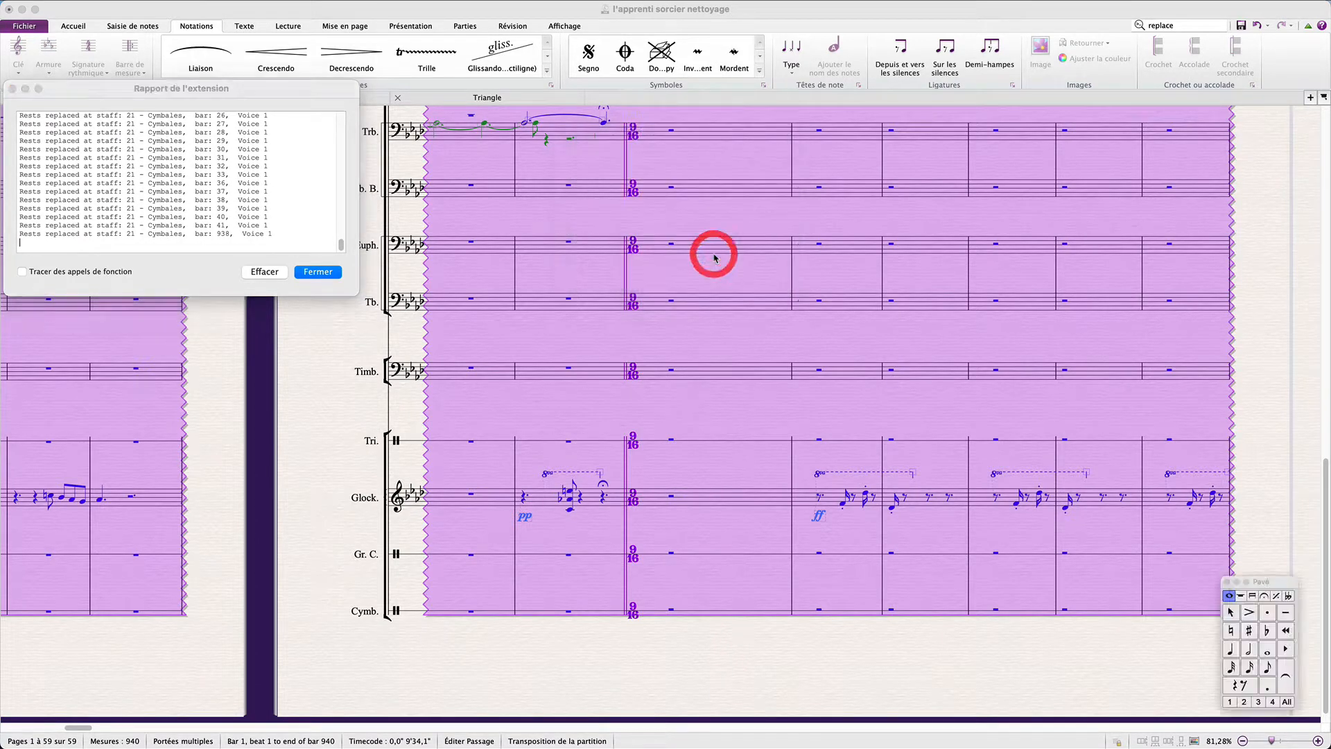
click(319, 271)
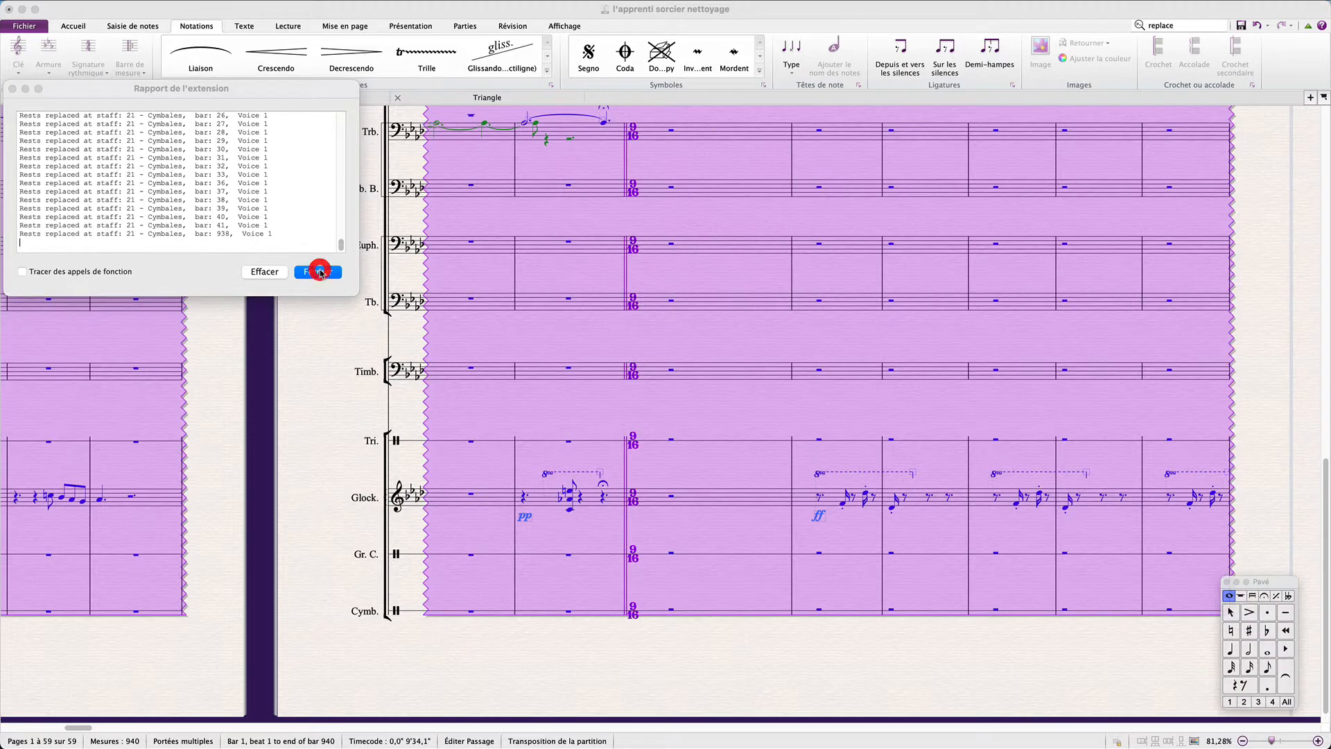
Deselect the full score and check the multi-bar rests in the Triangle part.
click(718, 388)
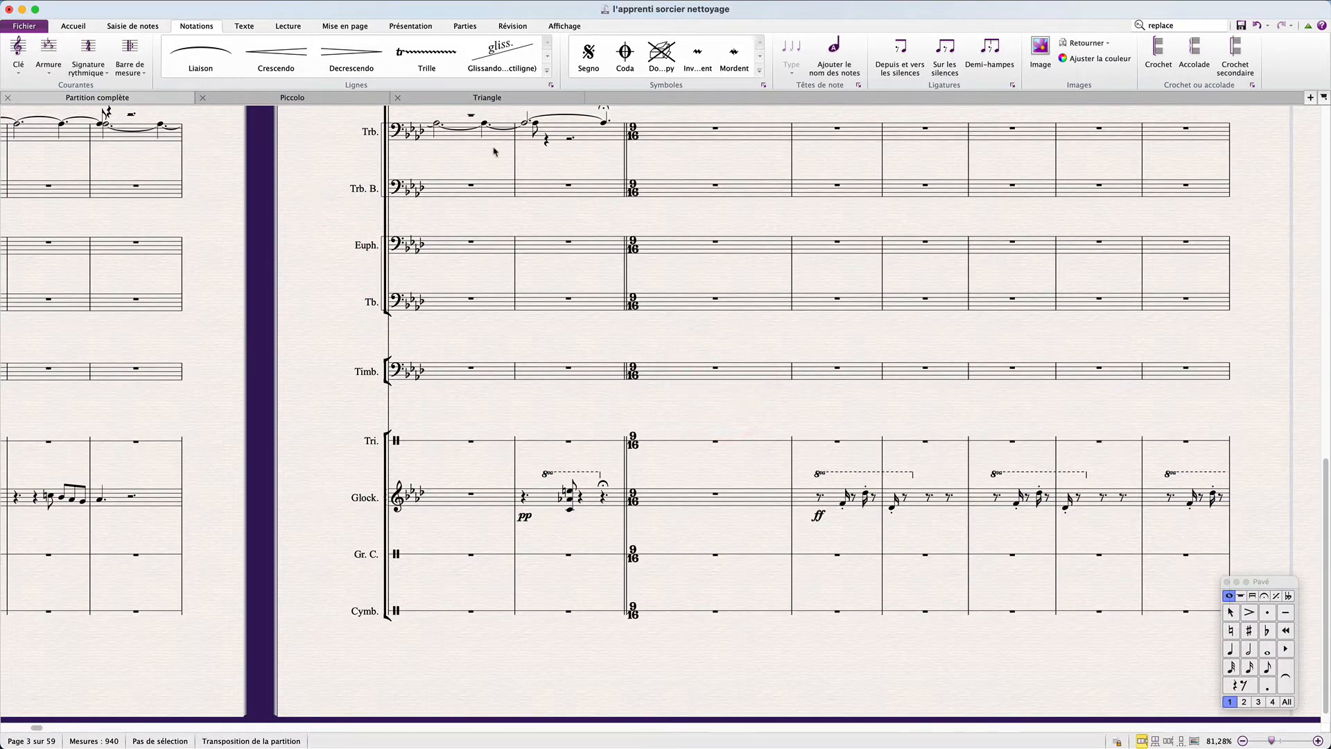
click(487, 96)
scroll(416, 327, down, 5)
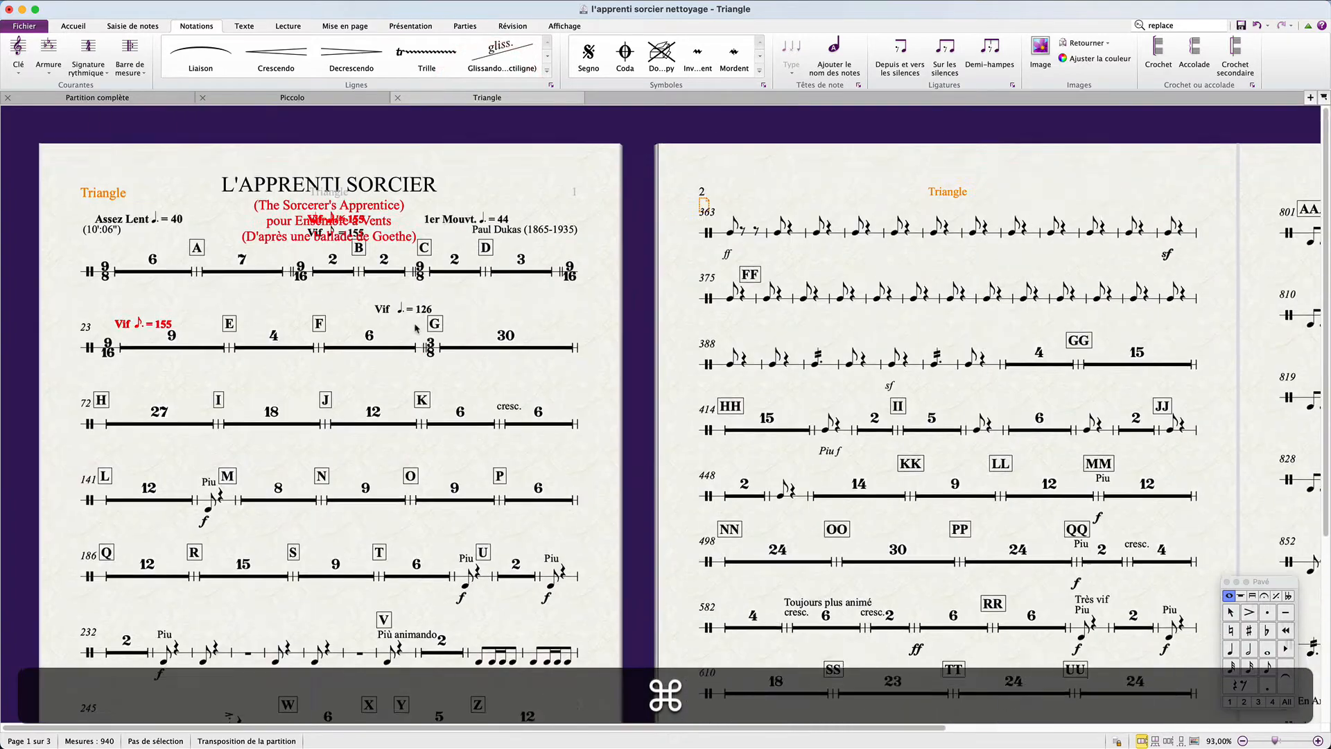
Look over the Triangle part's bar rests, close that part and examine the opening systems of the Piccolo part.
scroll(416, 328, down, 2)
scroll(416, 327, down, 5)
scroll(416, 327, up, 5)
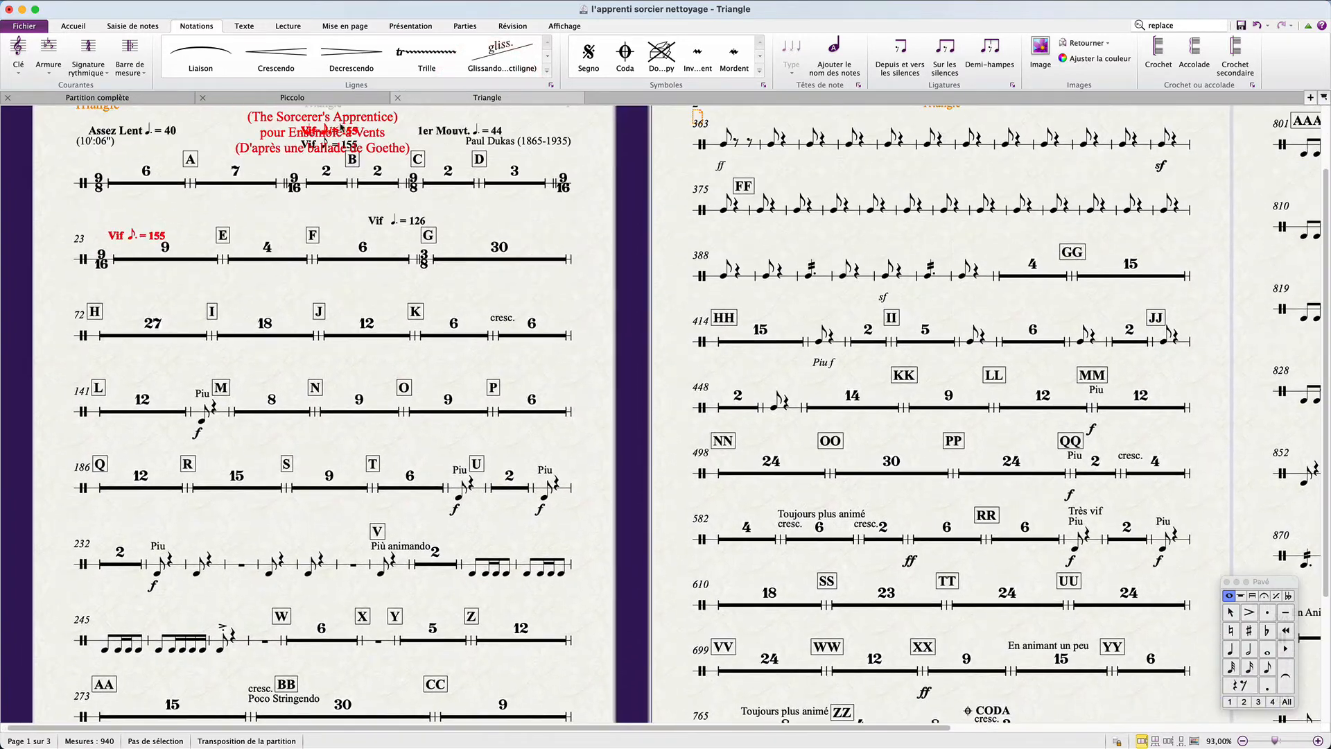
click(399, 98)
scroll(199, 217, up, 10)
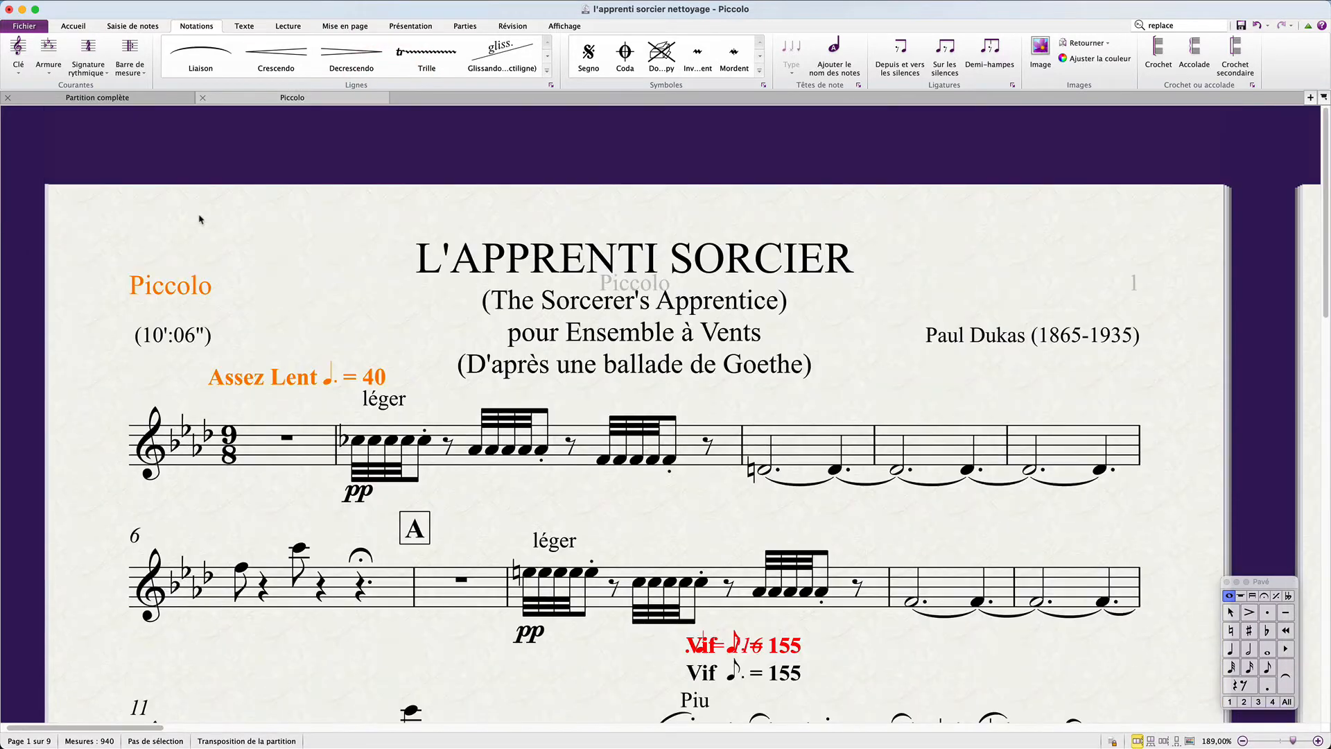
scroll(391, 198, down, 5)
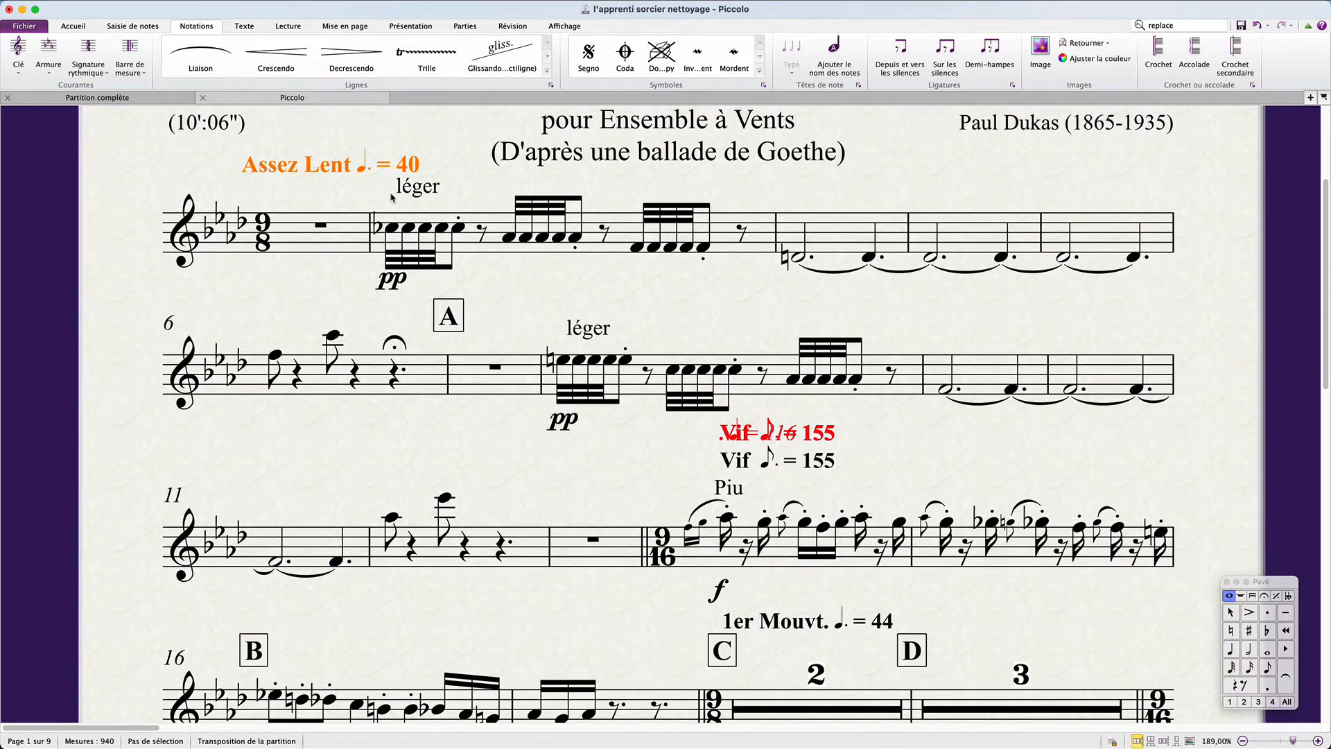
scroll(374, 176, up, 2)
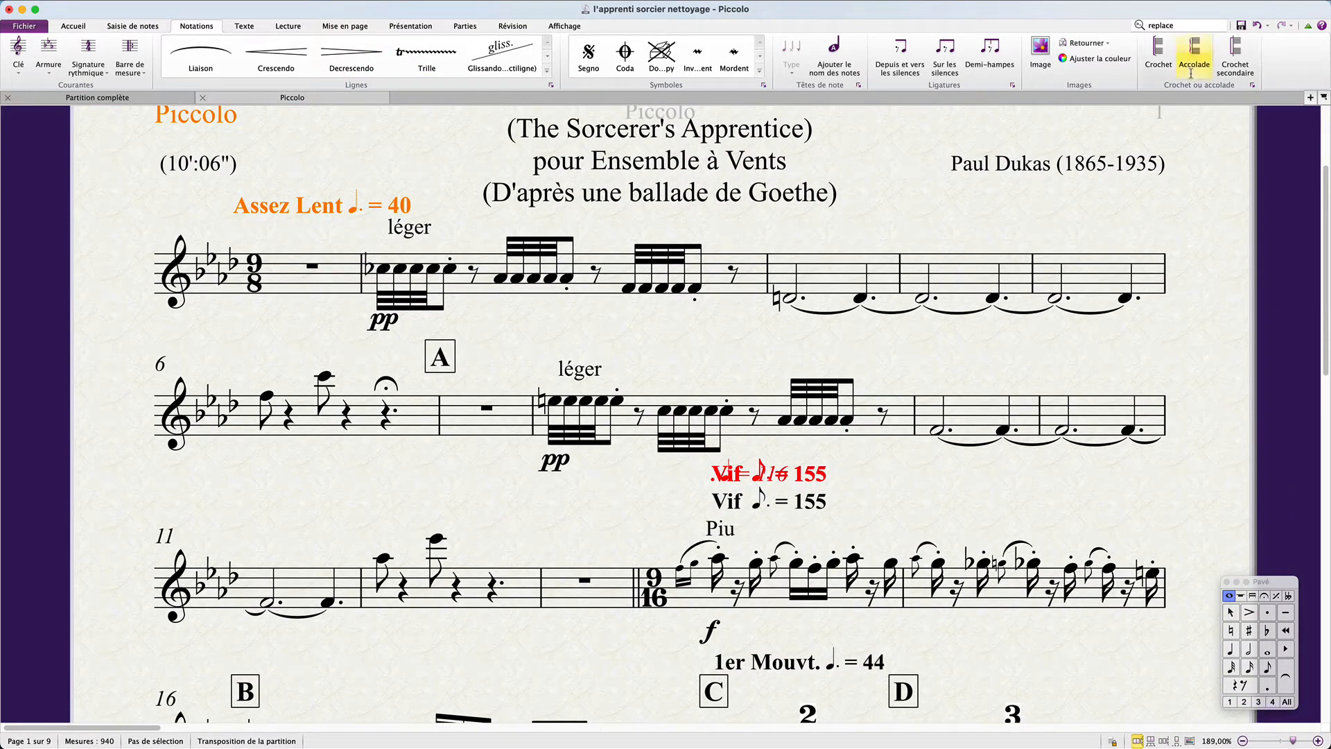
Open the Timbales part and the Triangle part in their own tabs.
click(1310, 98)
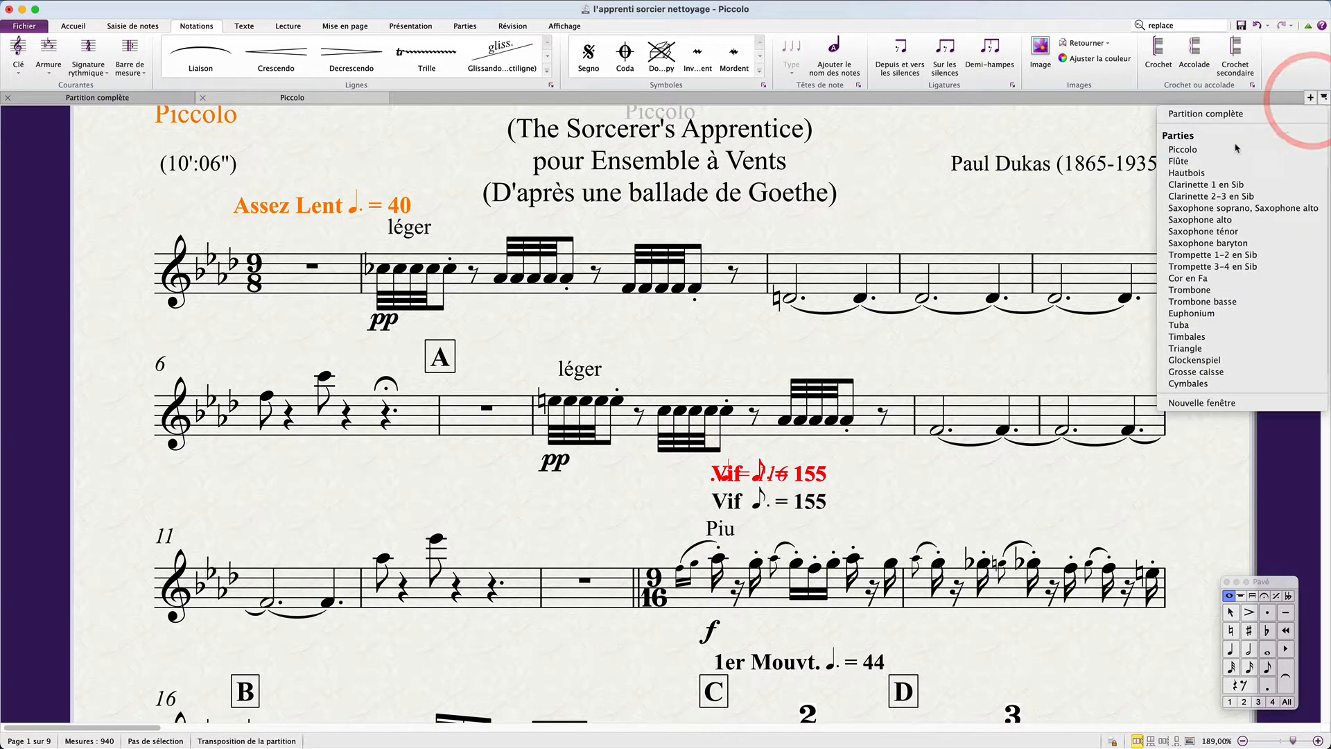
click(1215, 337)
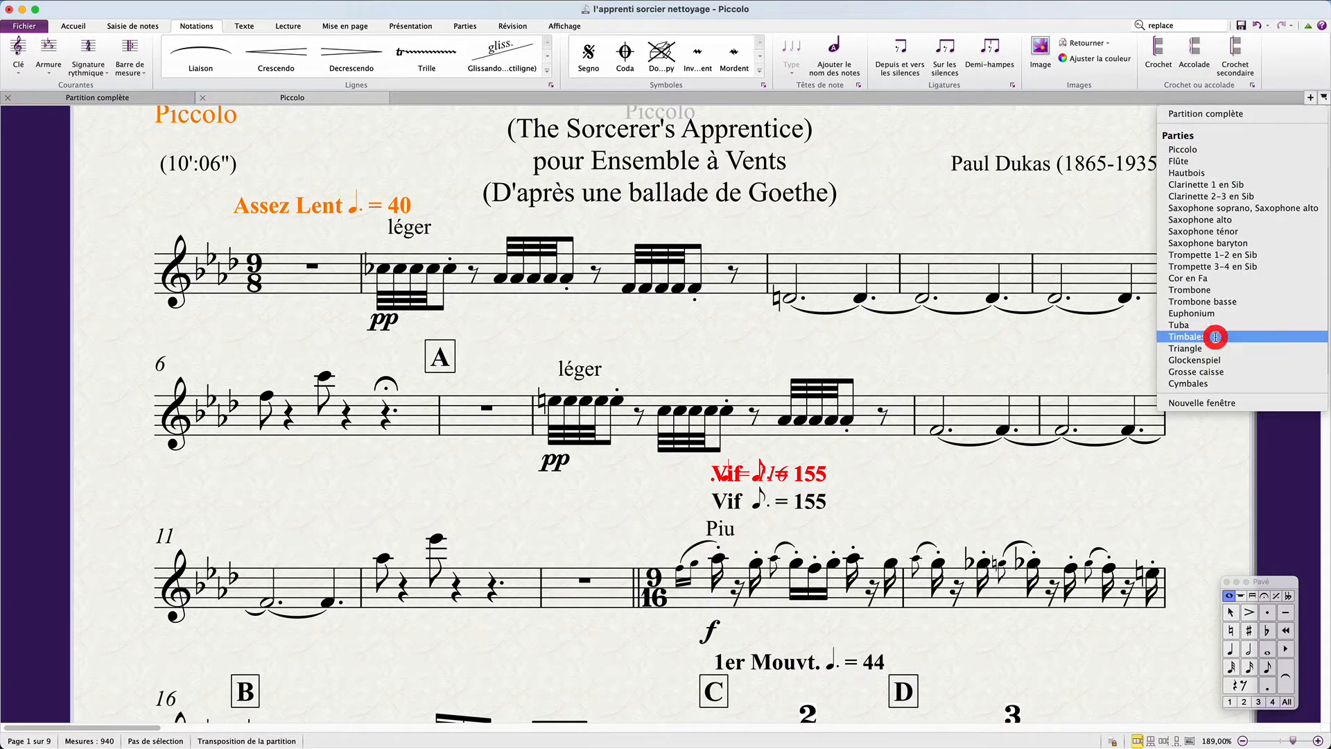
click(1309, 97)
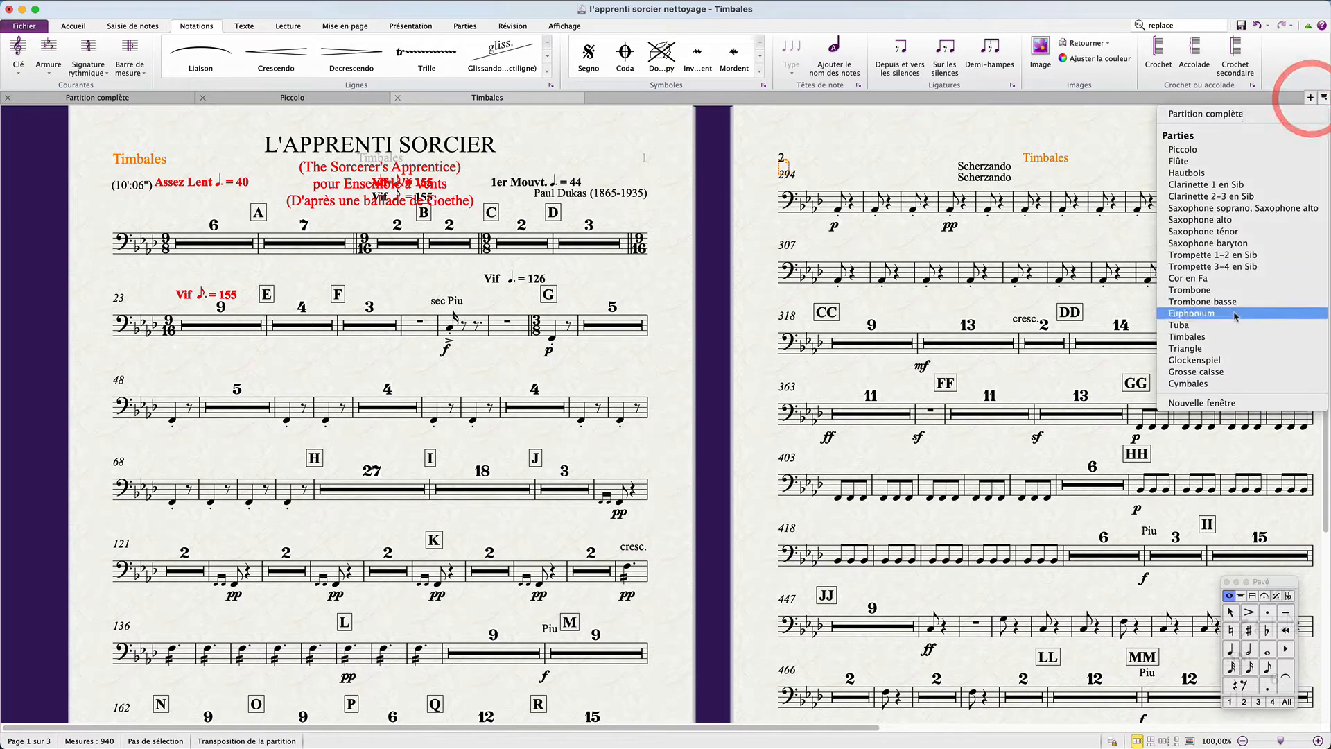
click(1202, 347)
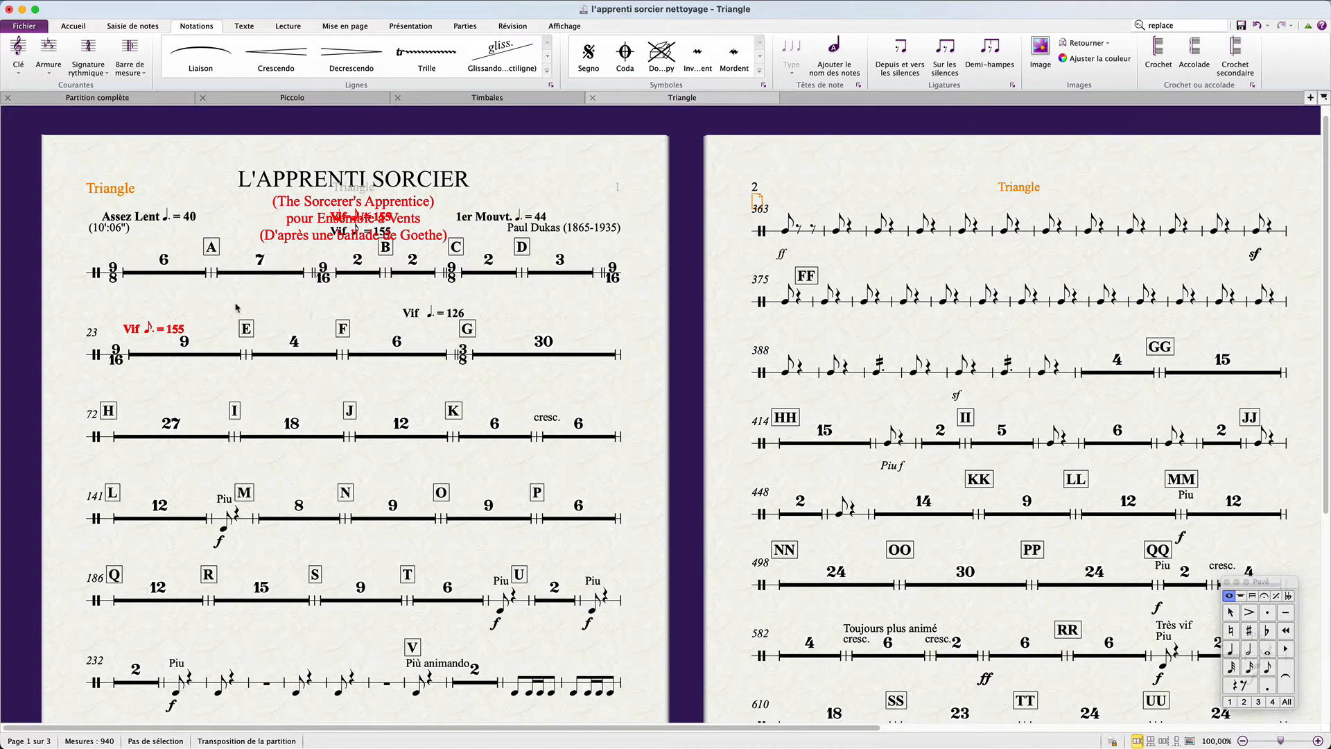
Optimize the staff spacing of the whole Triangle part and deselect everything.
key(super+a)
key(alt+shift+super+o)
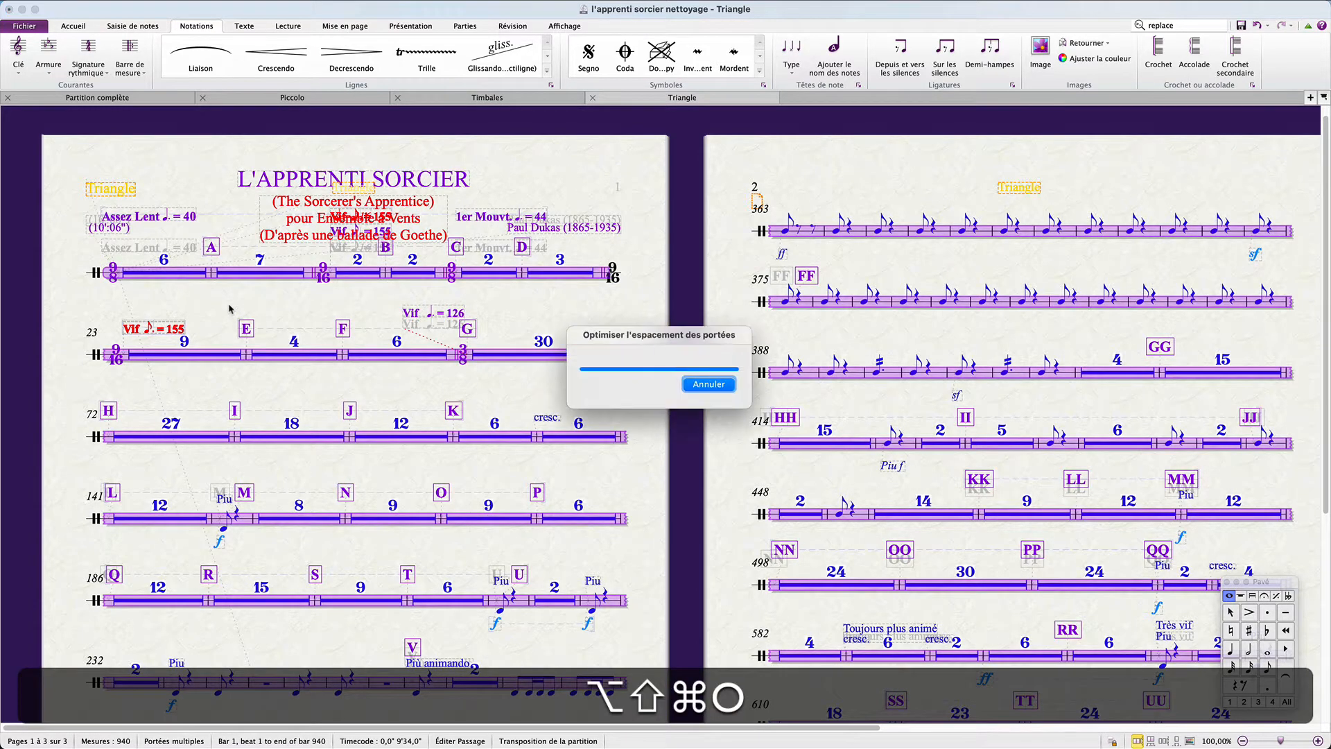
click(220, 306)
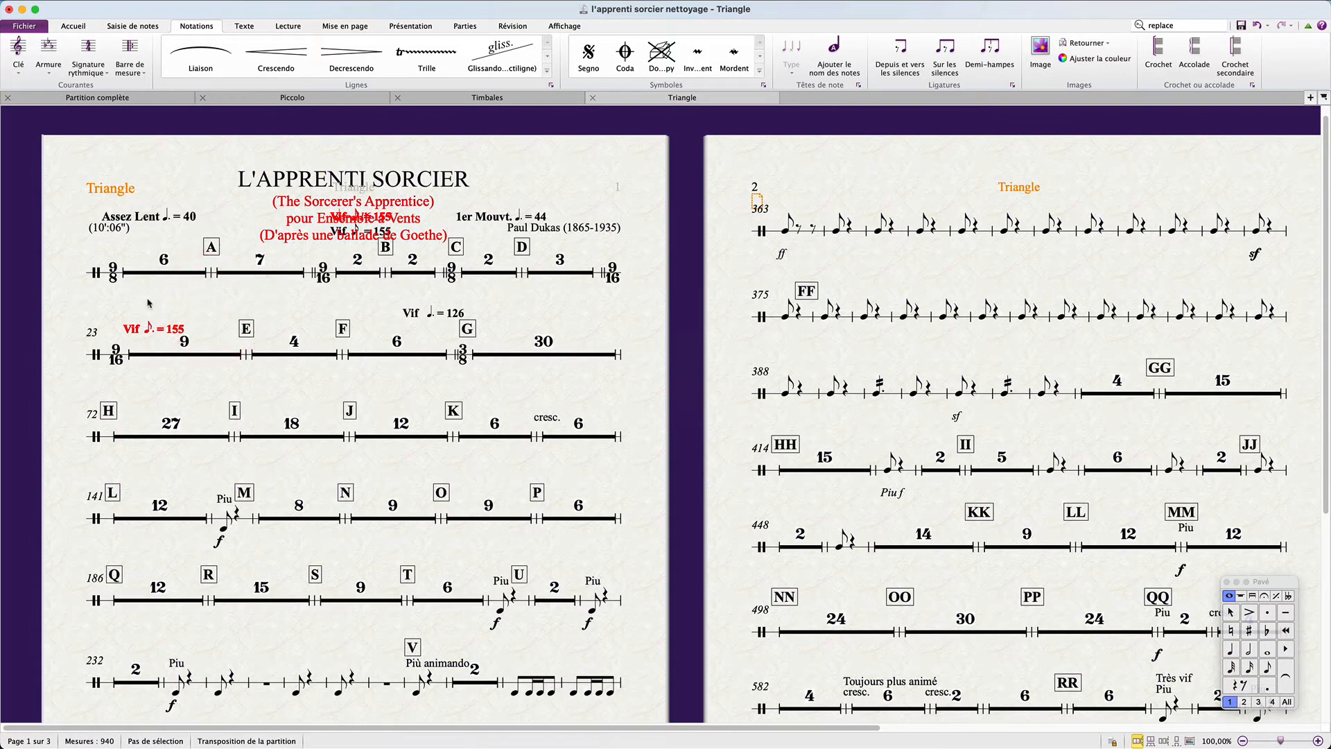
Re-enter a 9/8 time signature at the first bar of the Triangle part, rewriting the bars up to the next time signature.
click(147, 299)
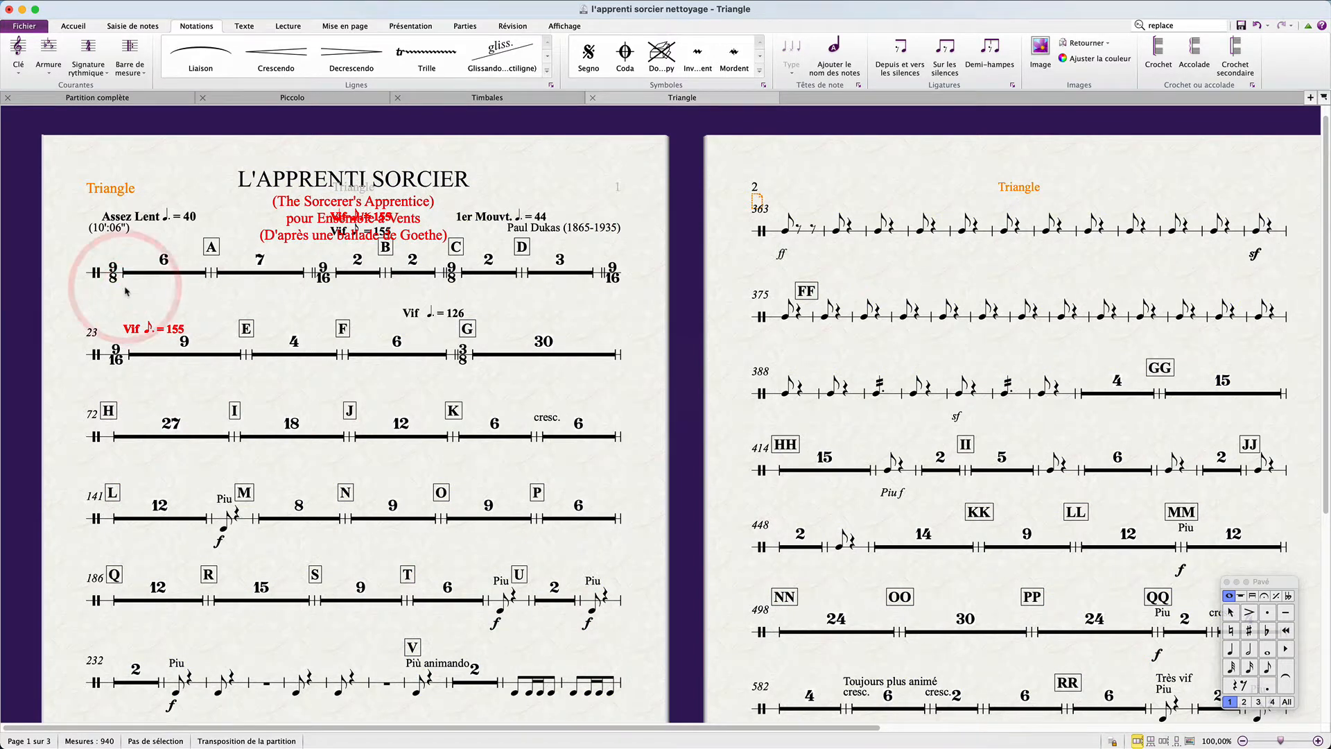
key(alt+t)
click(851, 335)
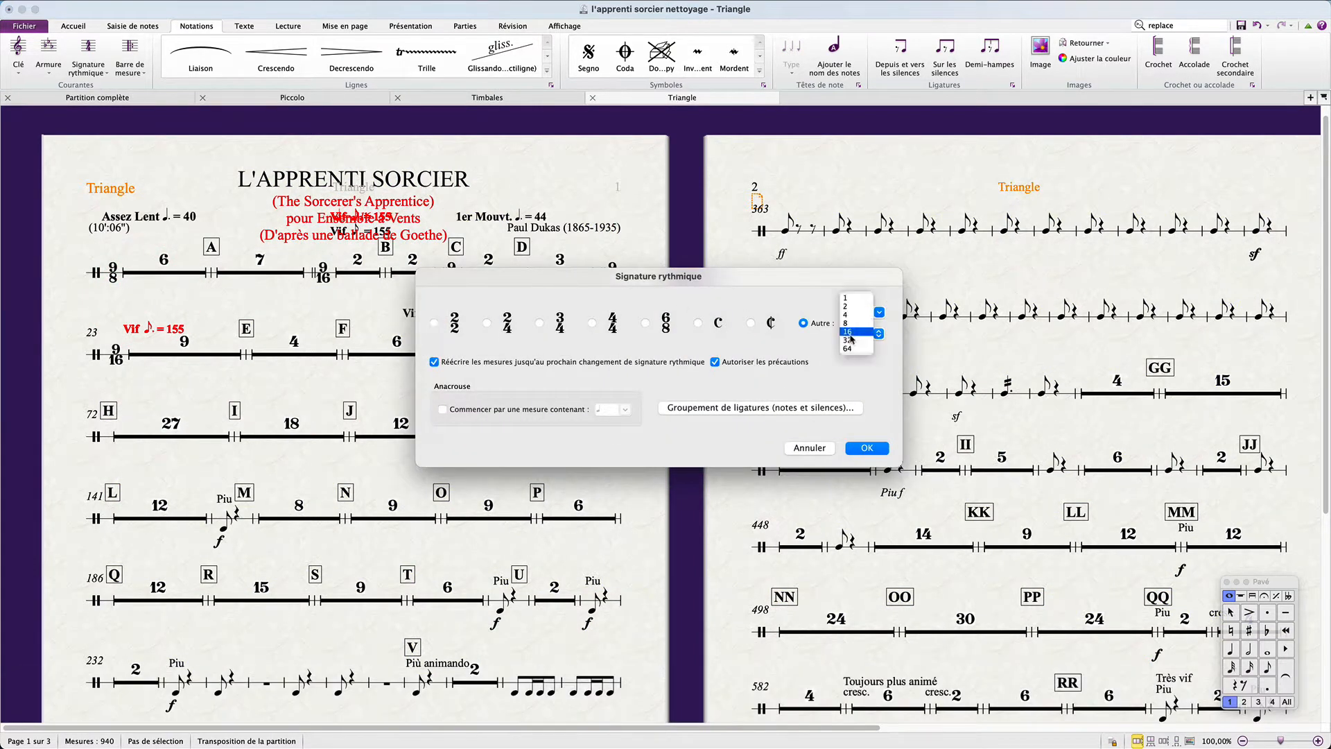
click(852, 322)
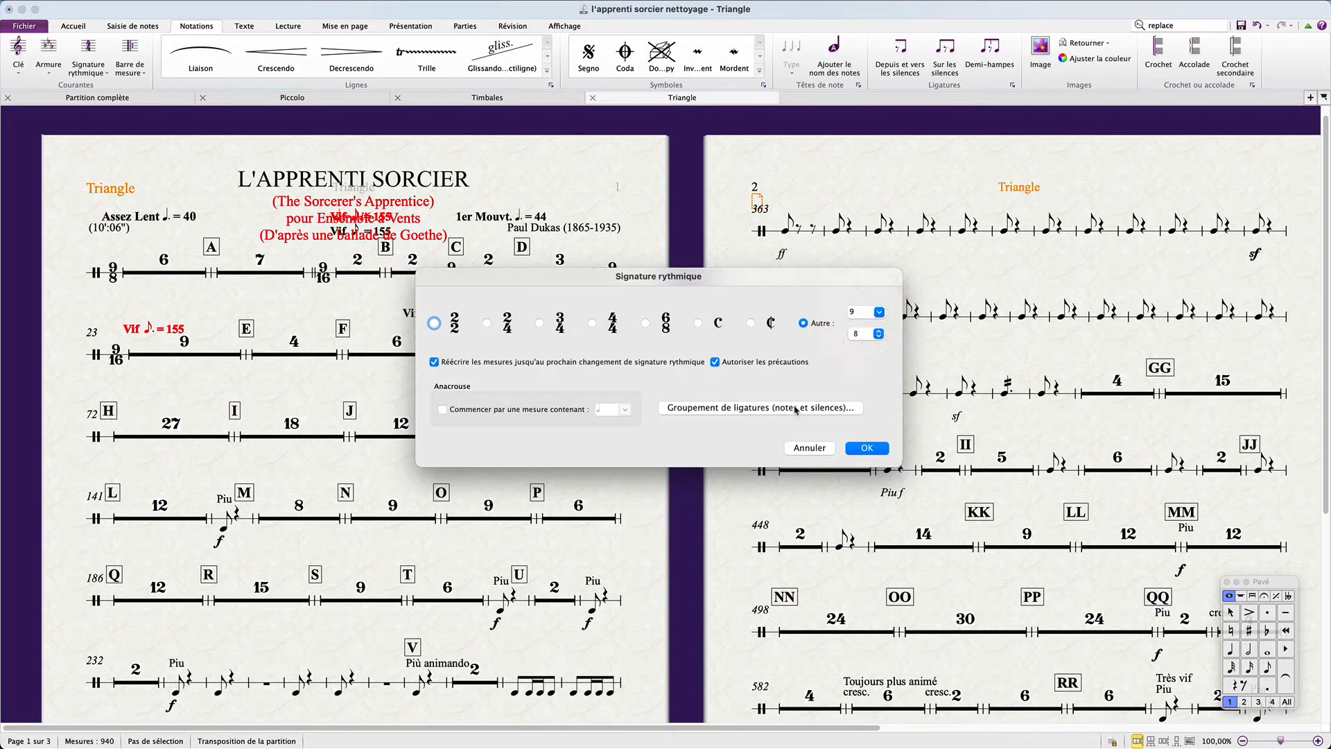
click(870, 447)
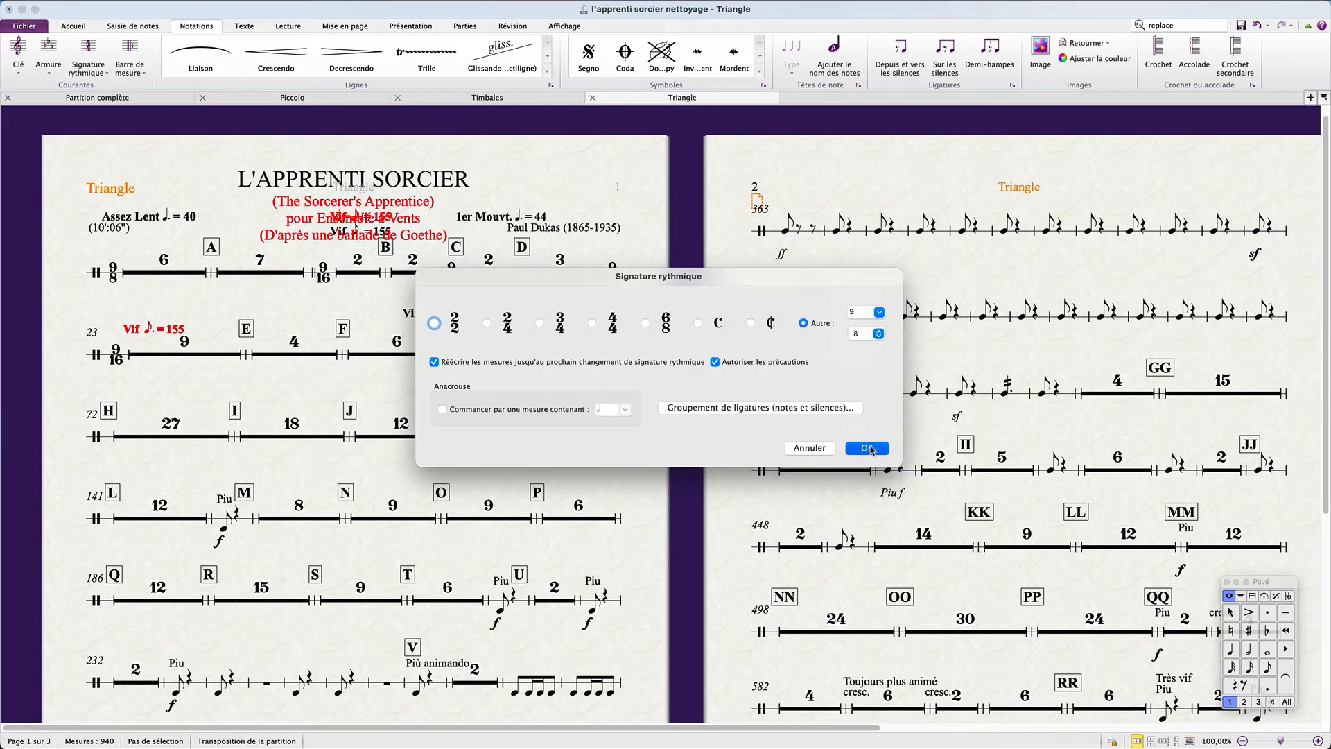
click(113, 285)
click(112, 274)
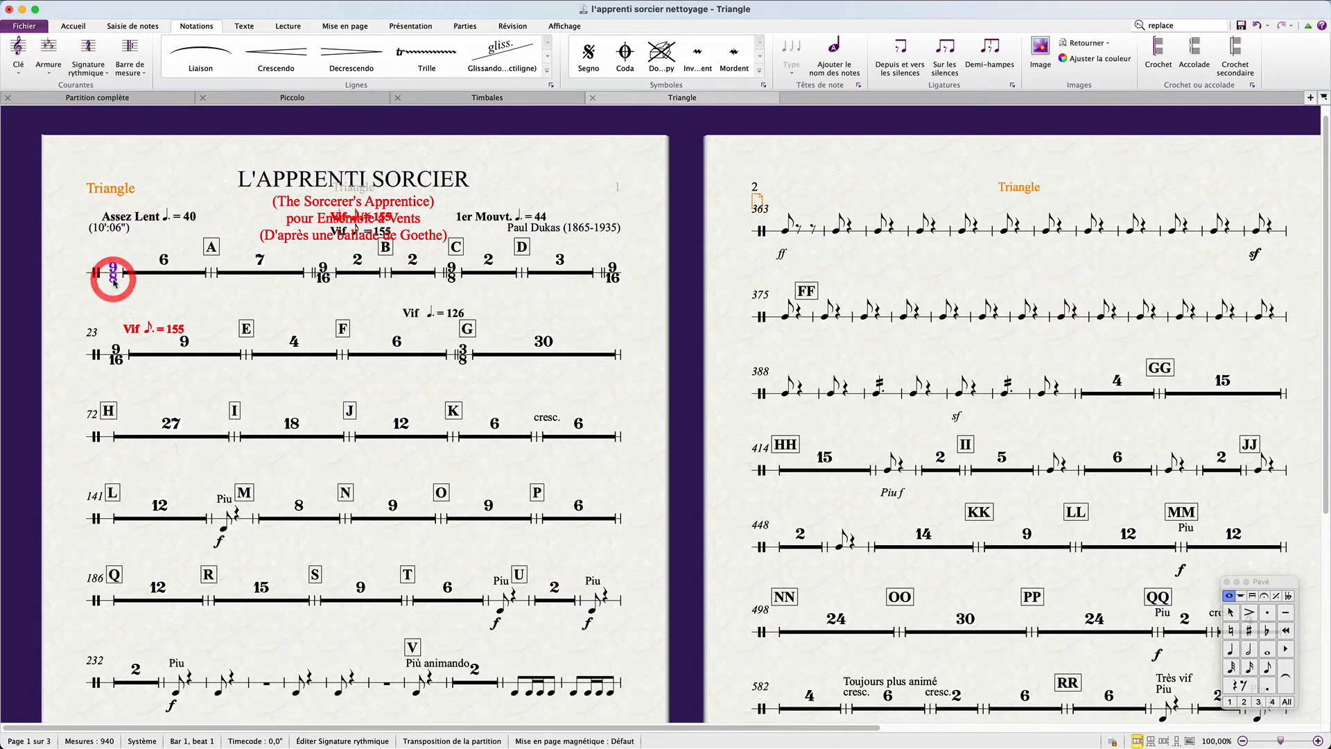
Copy the opening 9/8 time signature onto the one at rehearsal mark C and rewrite the bars that follow.
key(alt)
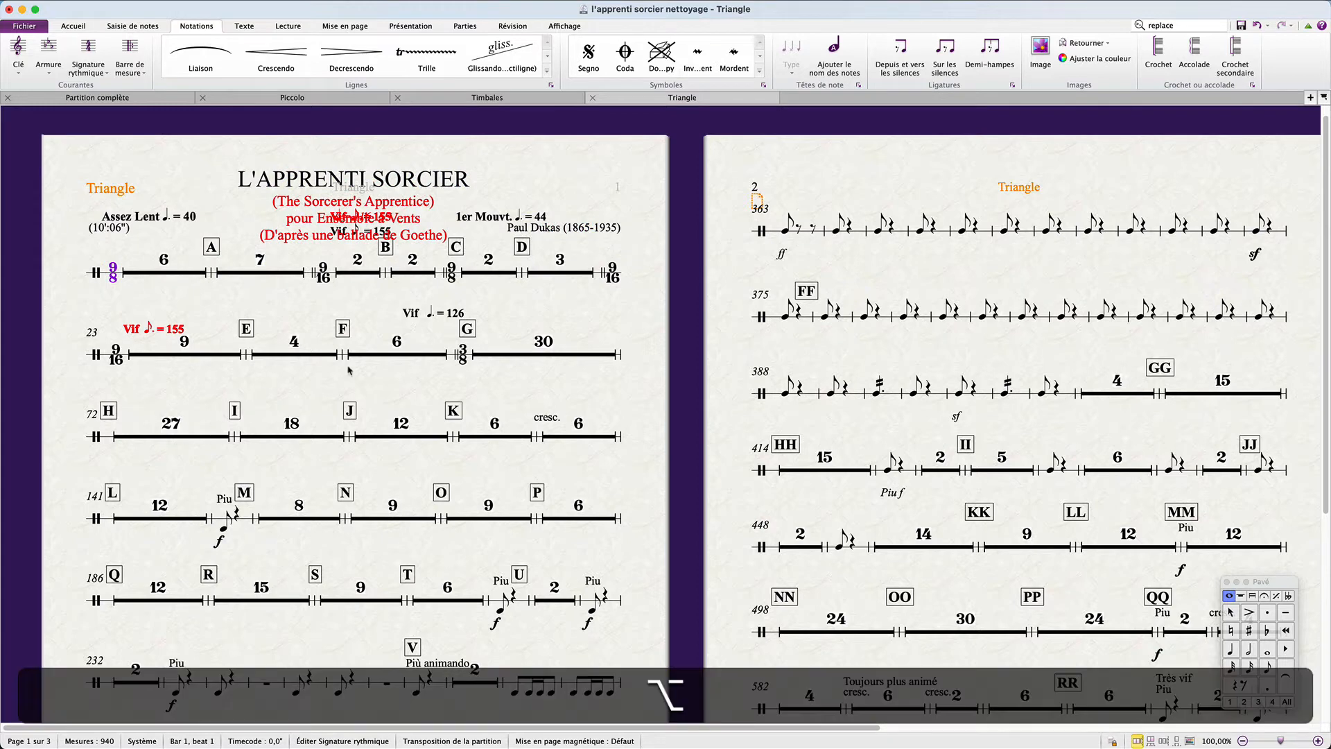
alt+click(451, 278)
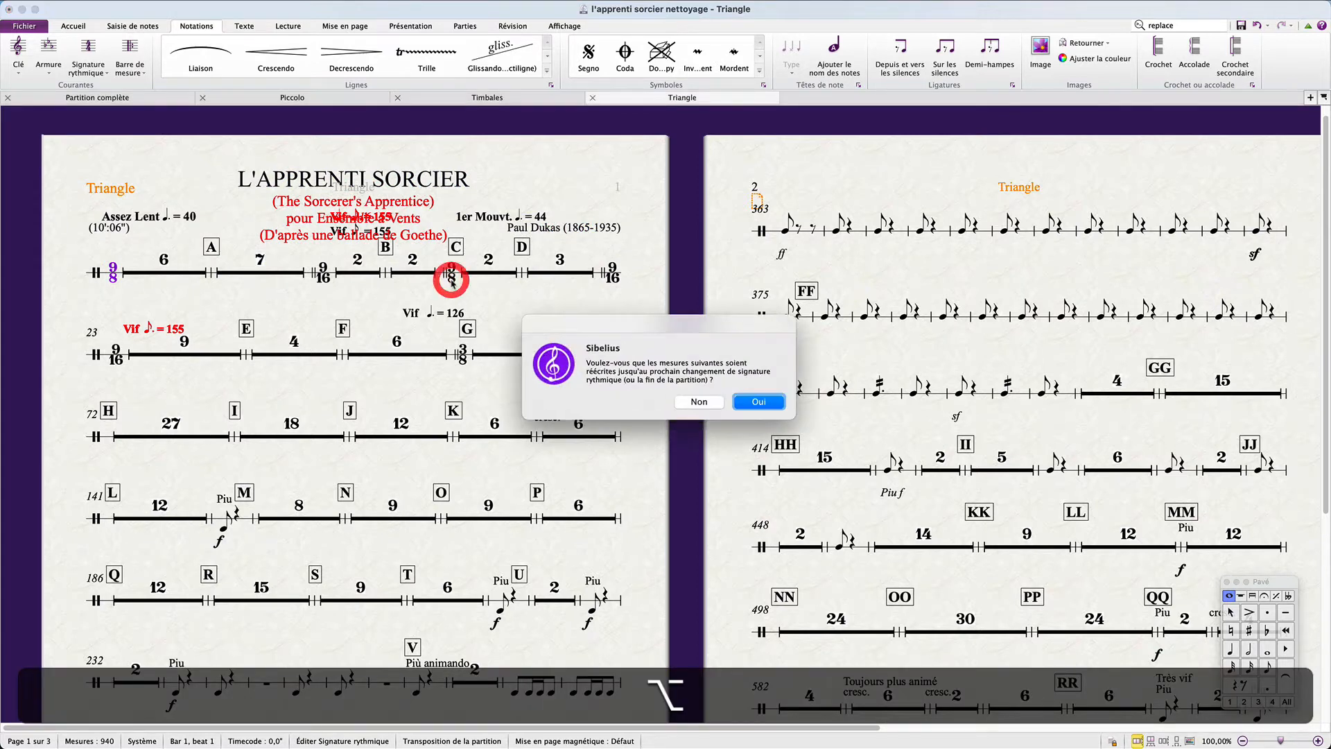
click(750, 407)
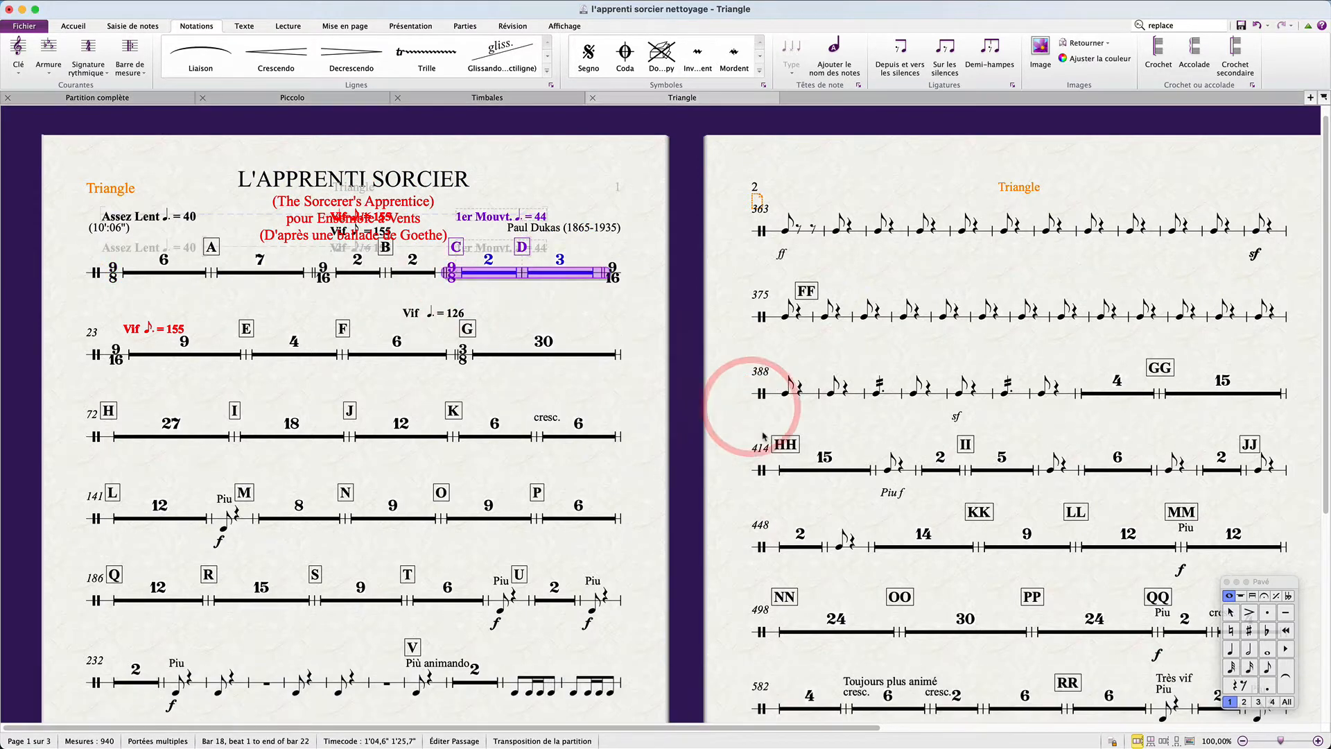
Copy the 9/8 time signature from rehearsal mark C onto the one at bar 924 and rewrite the bars that follow.
scroll(751, 409, down, 5)
scroll(756, 419, right, 10)
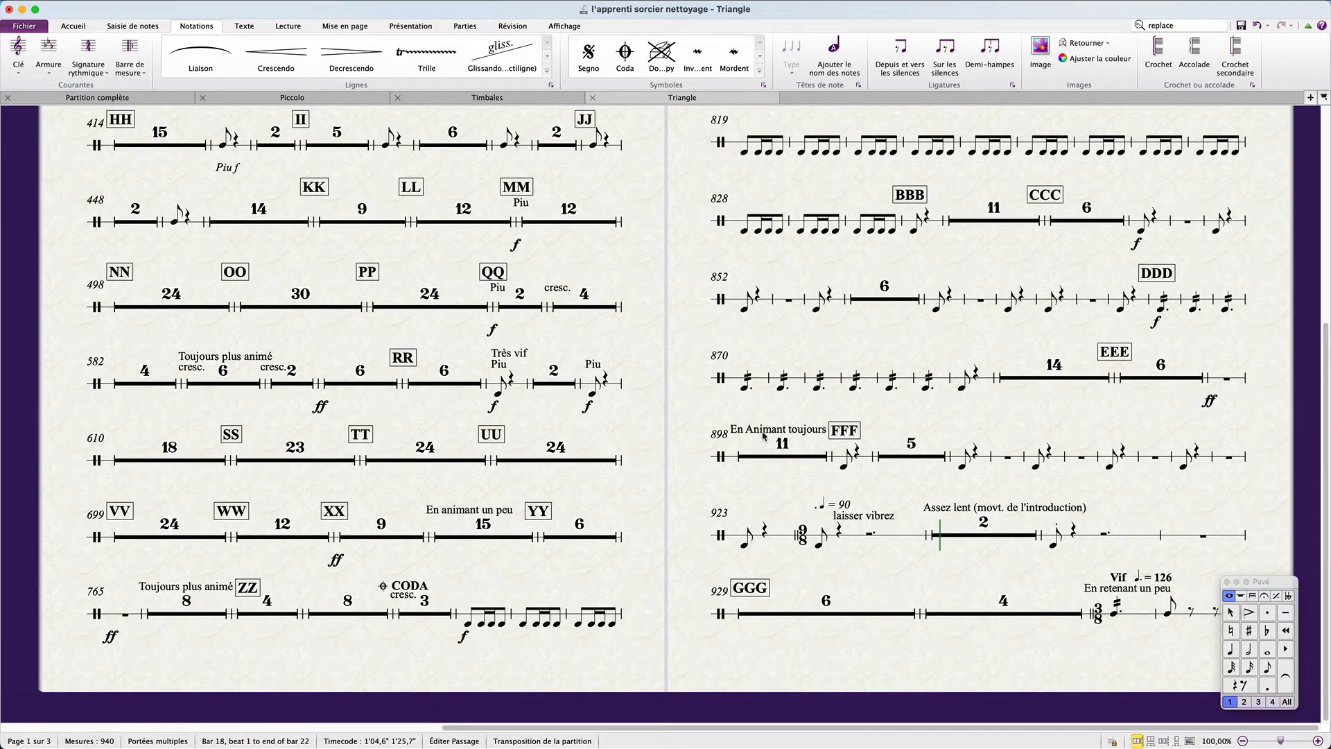
key(alt)
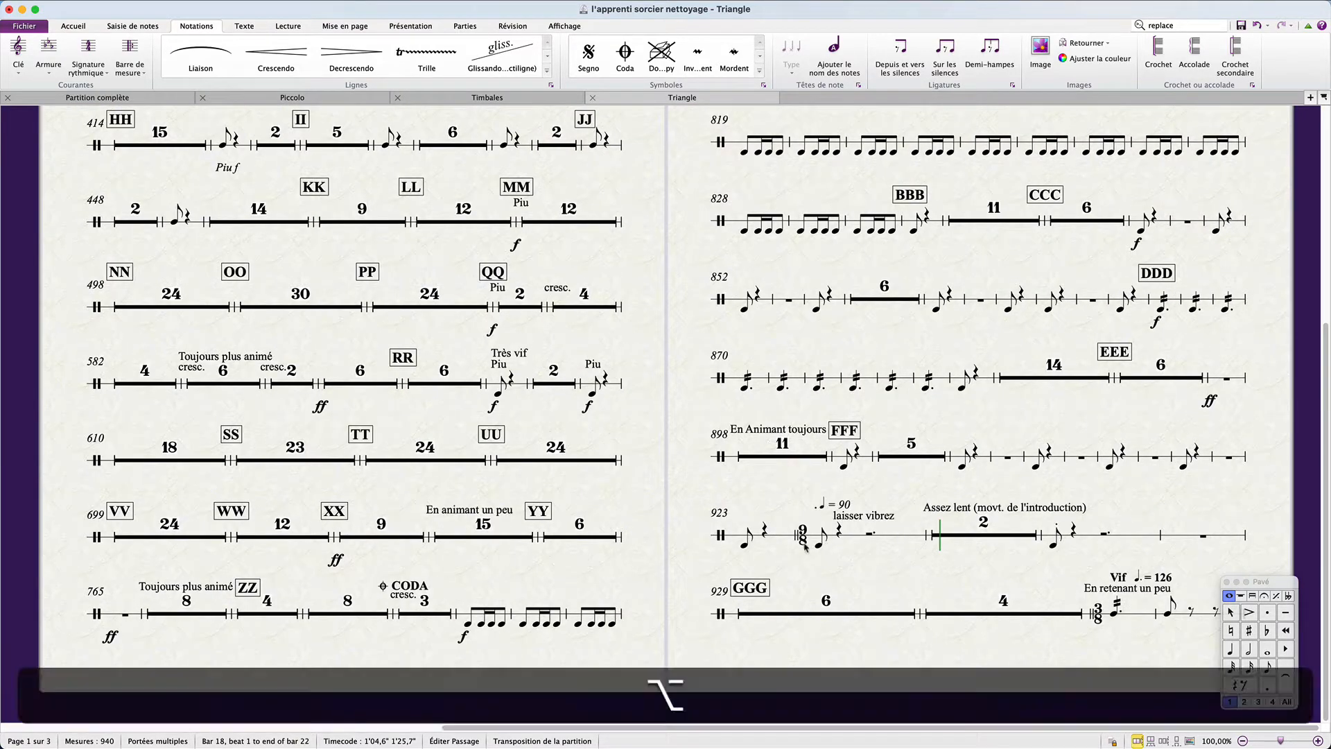
scroll(803, 553, left, 10)
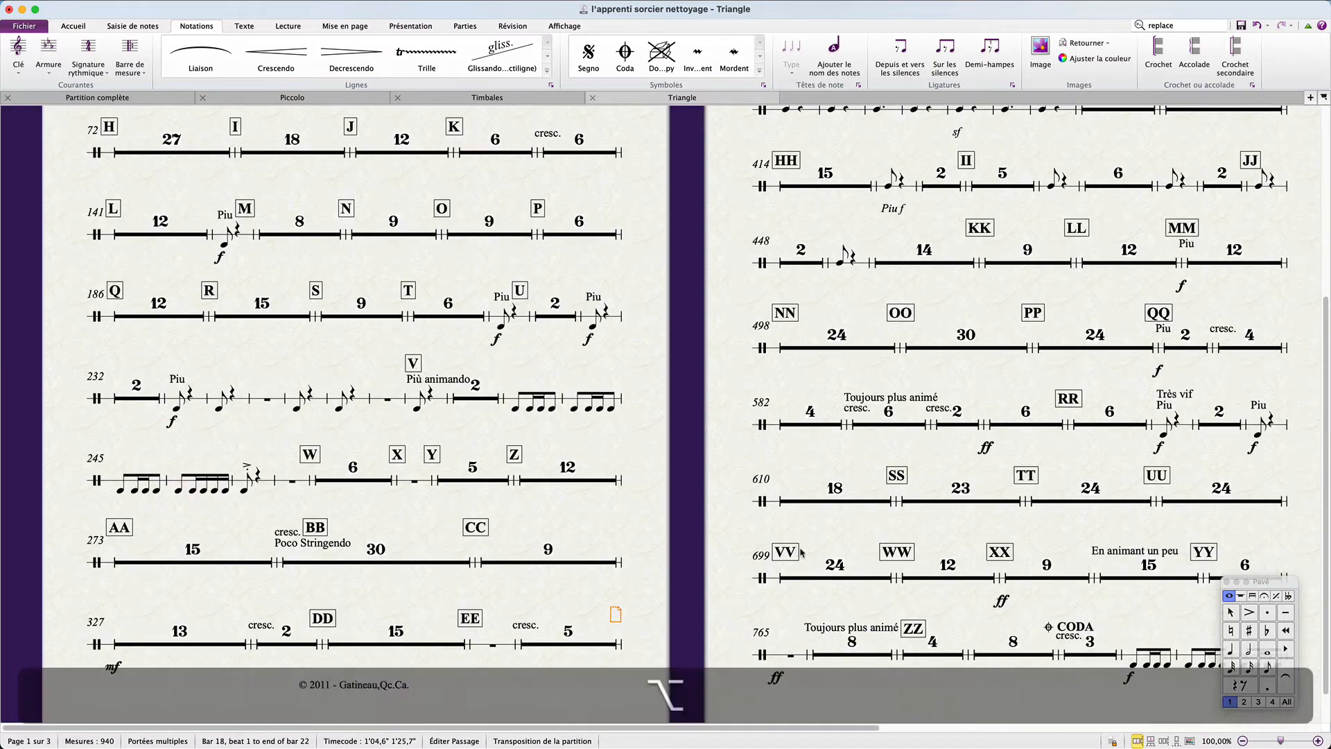
scroll(802, 552, up, 5)
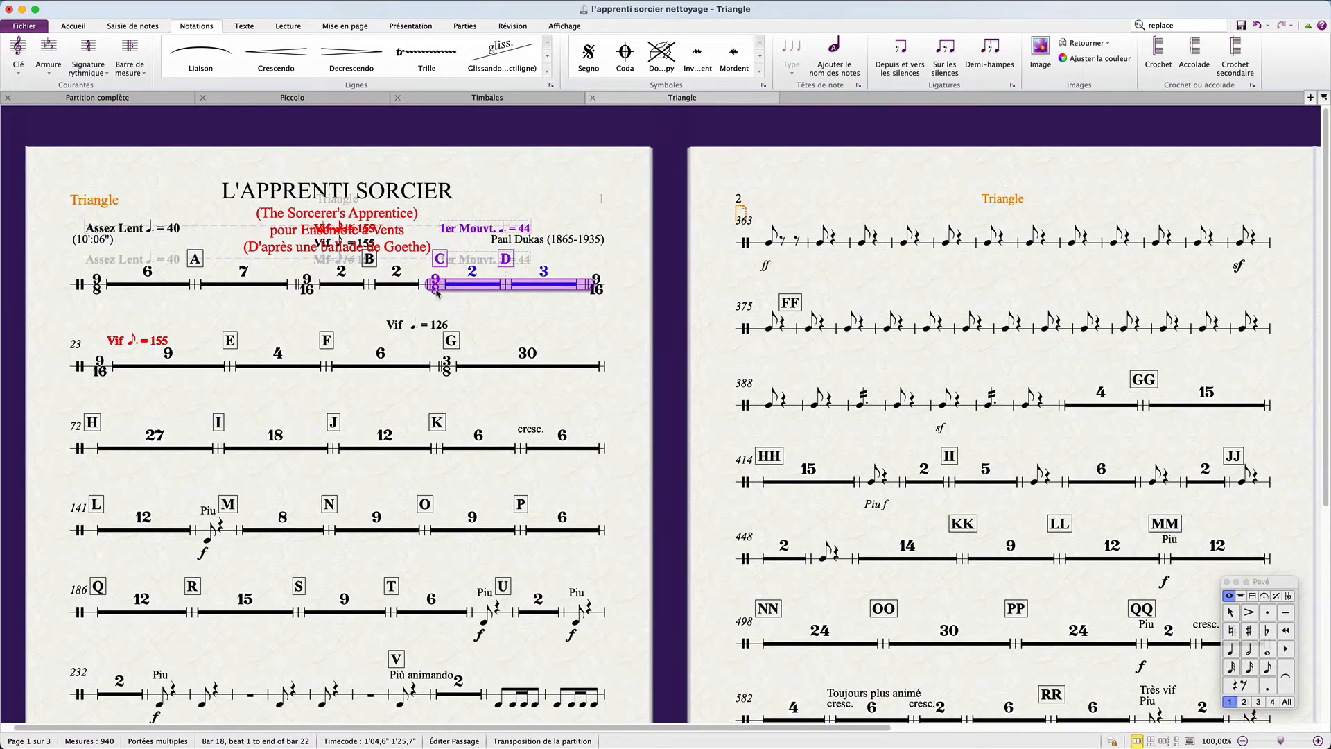
click(438, 283)
key(alt)
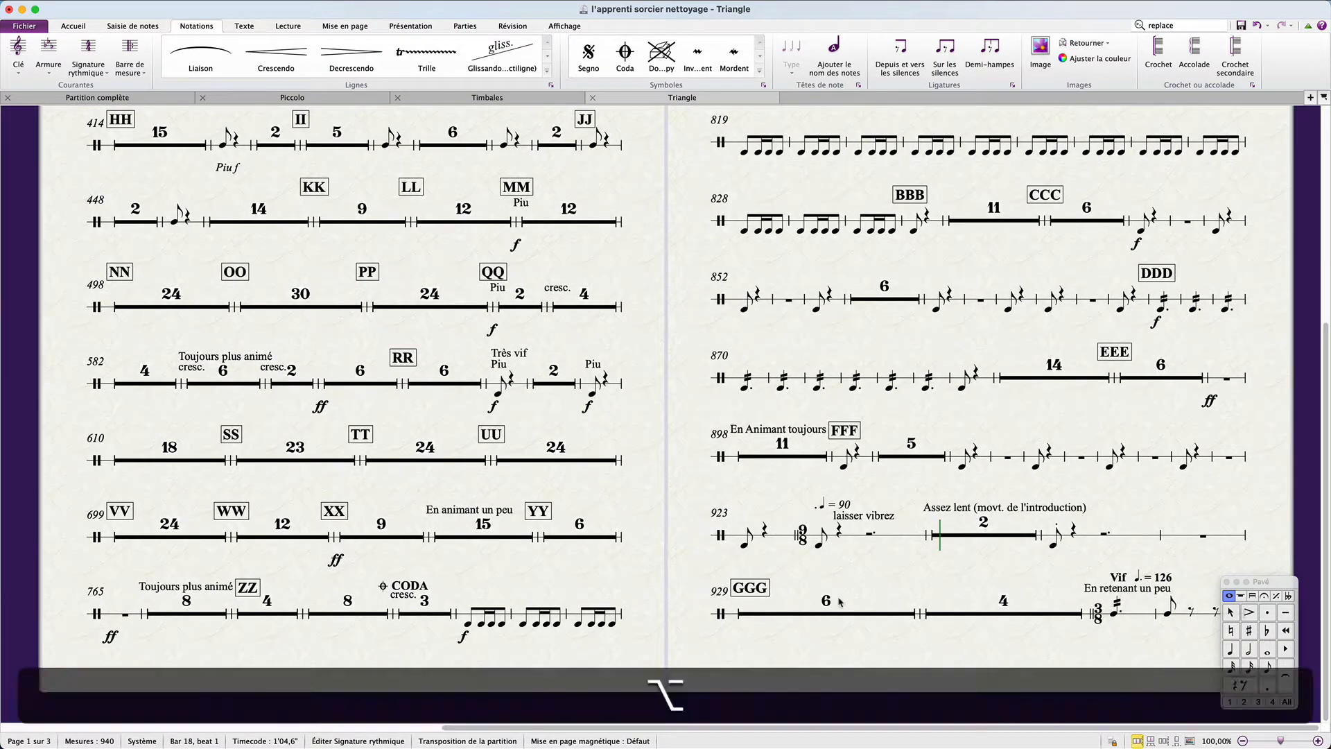
alt+click(802, 546)
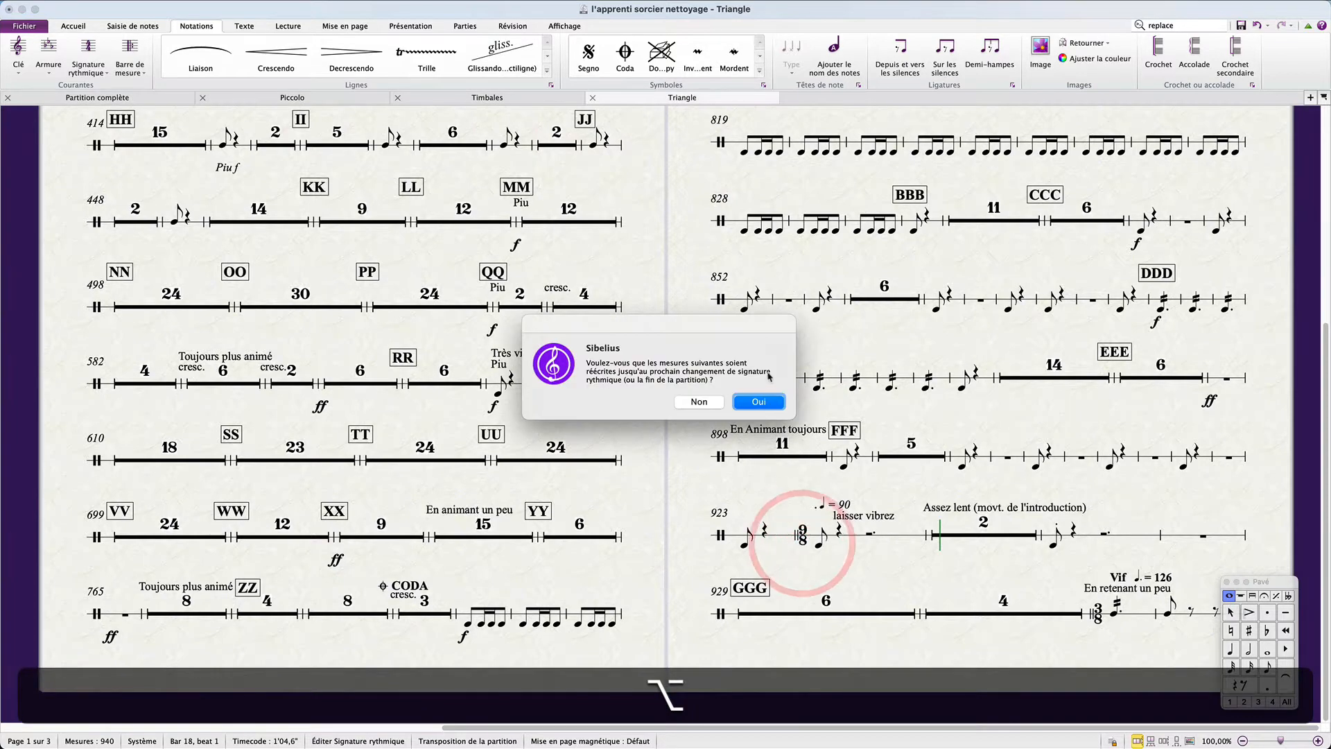
key(Return)
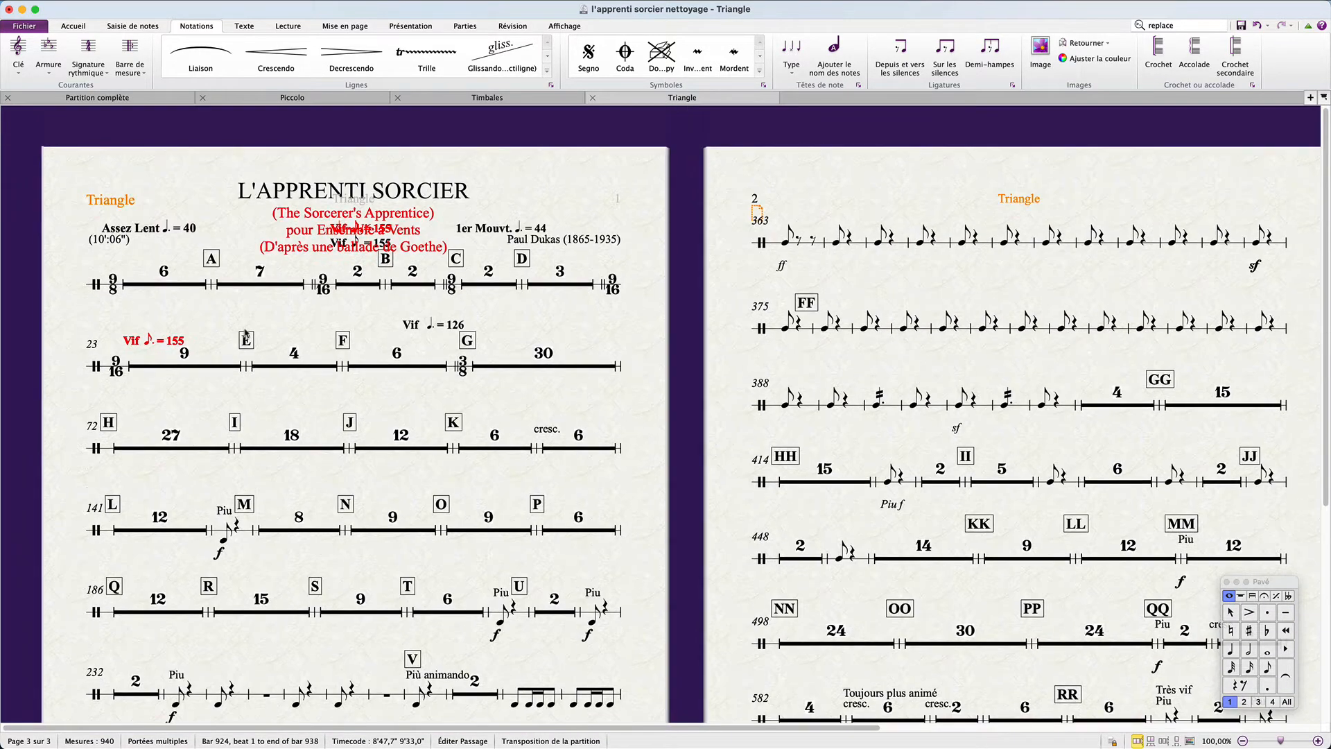
Re-enter a 9/16 time signature at bar 14, rewriting the bars up to the next time signature.
click(301, 328)
key(alt+t)
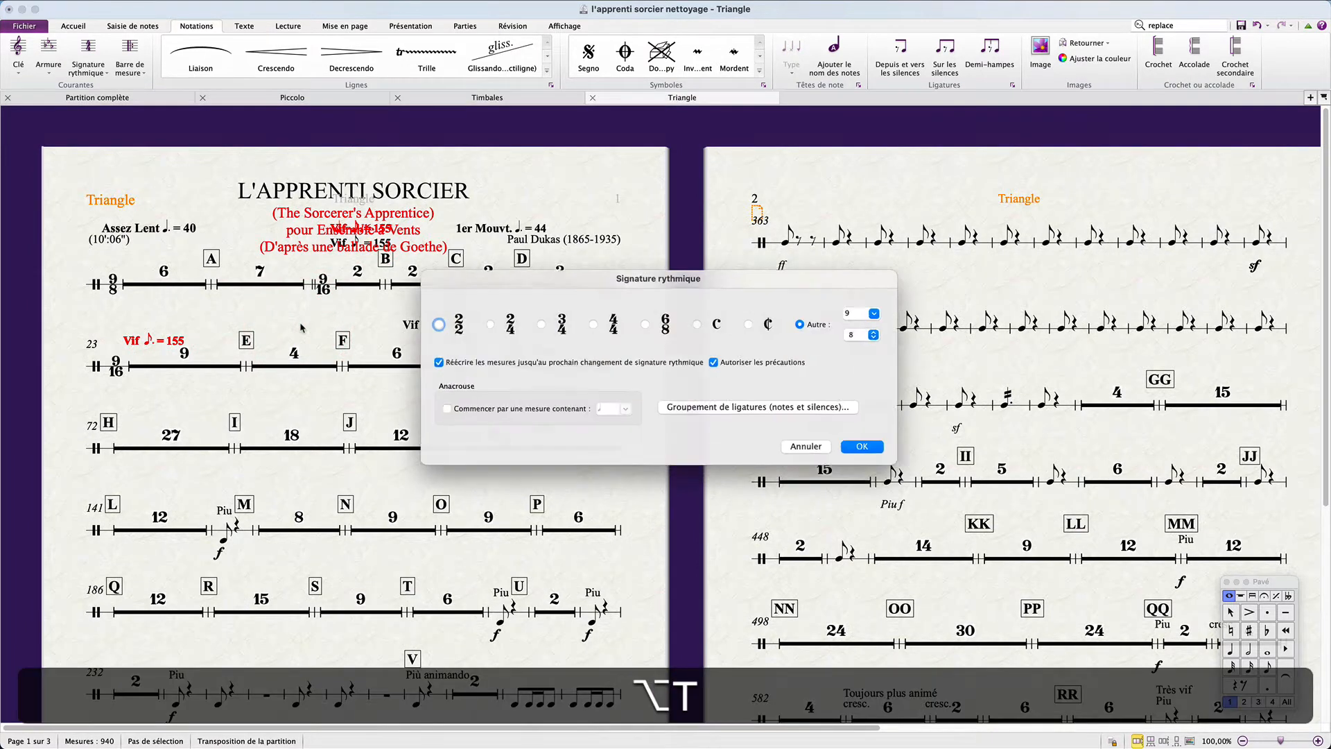
click(871, 335)
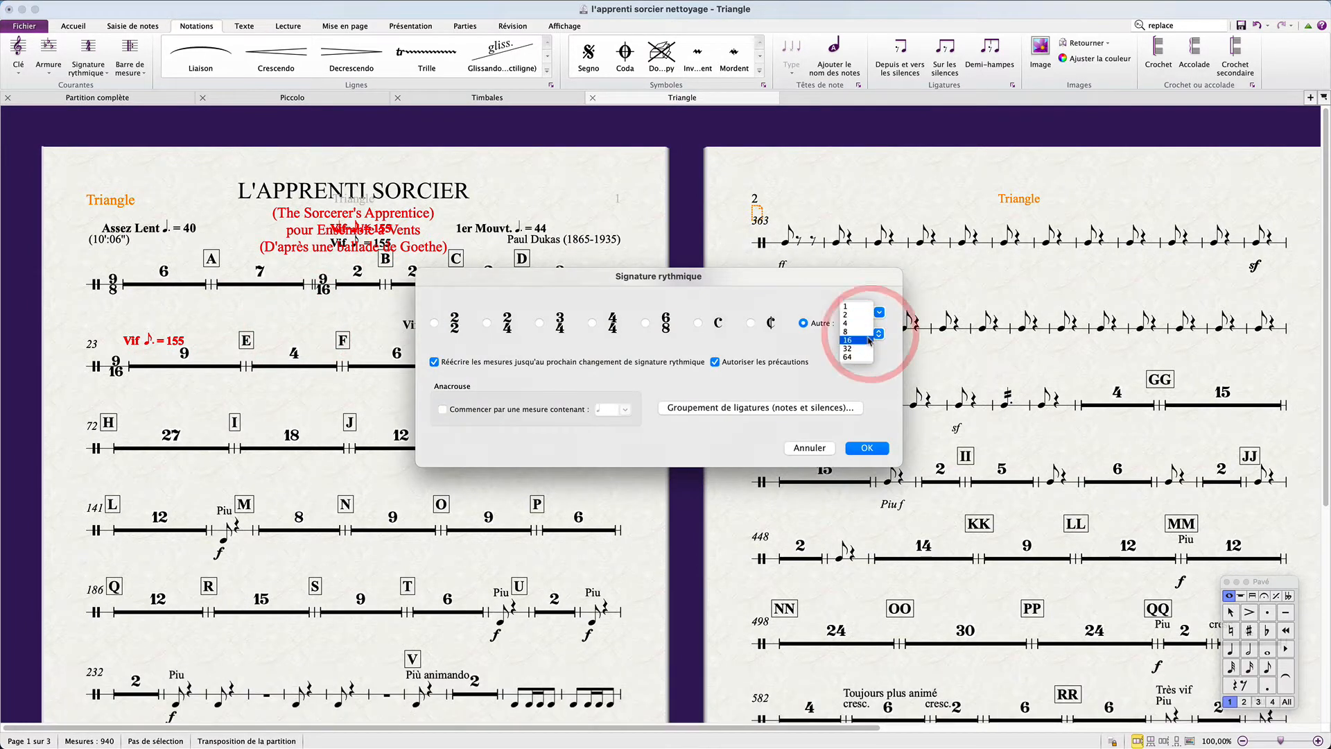
click(867, 338)
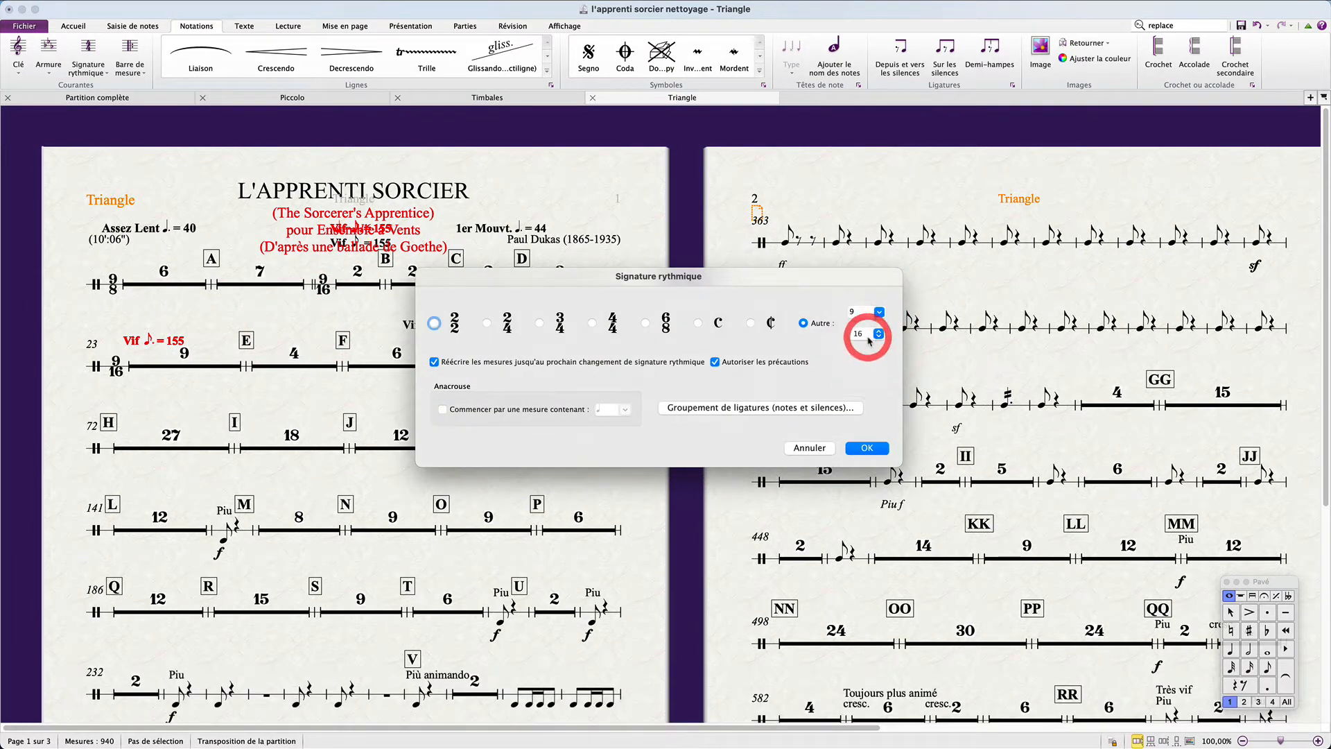
click(868, 448)
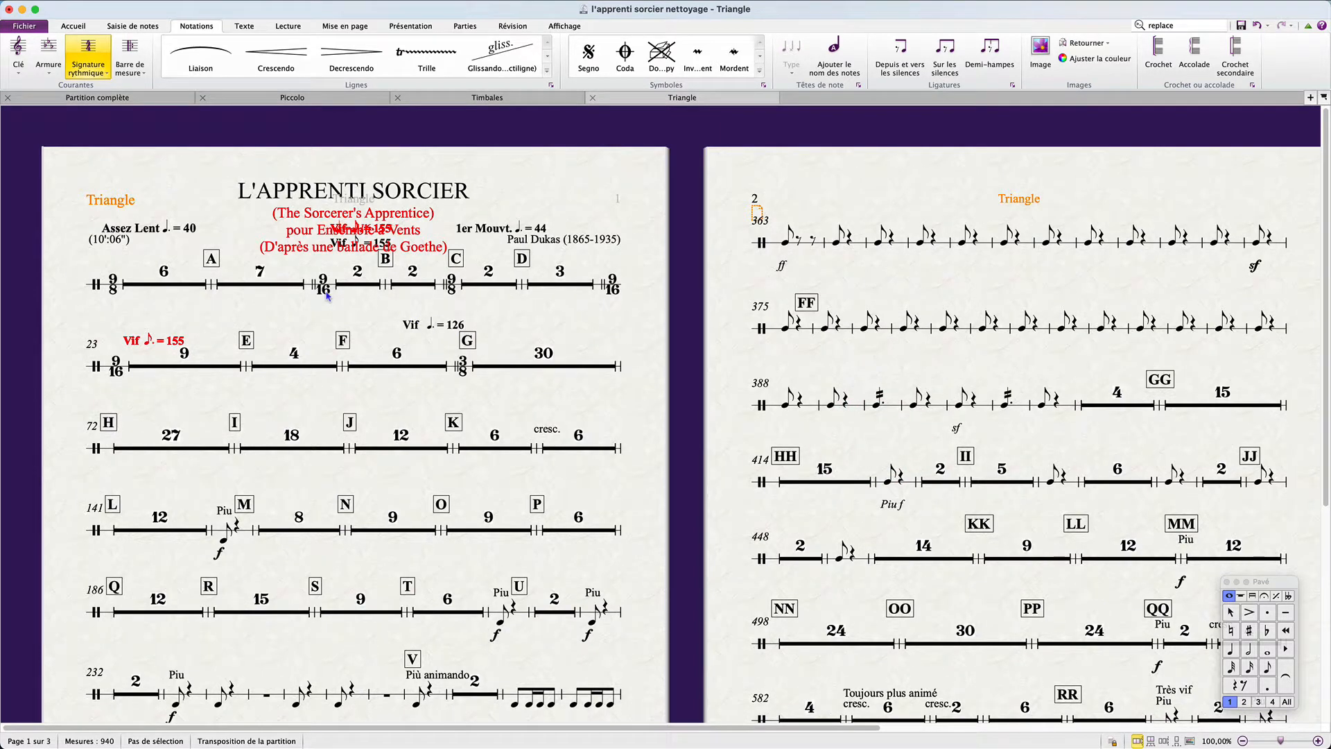
click(325, 289)
click(325, 290)
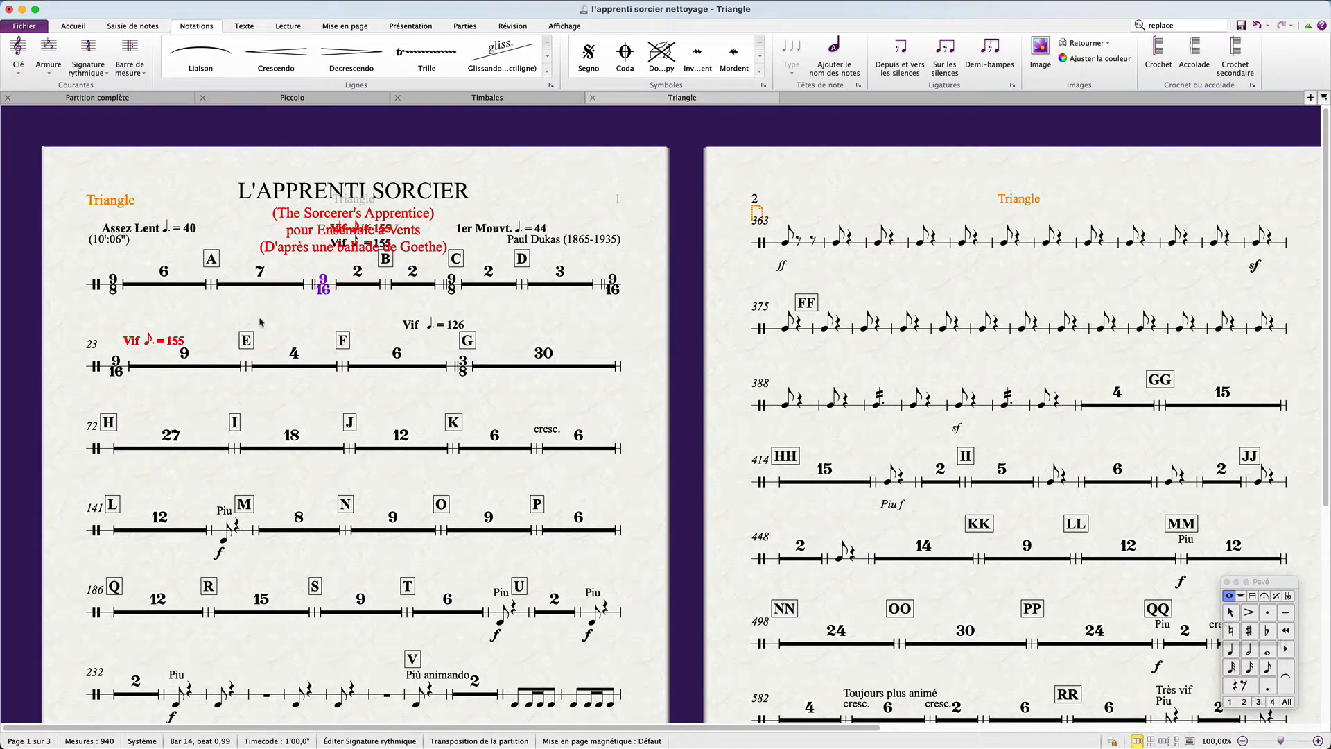
Copy the 9/16 time signature from bar 14 onto the one at bar 23, rewrite the following bars and deselect them.
key(alt)
alt+click(118, 371)
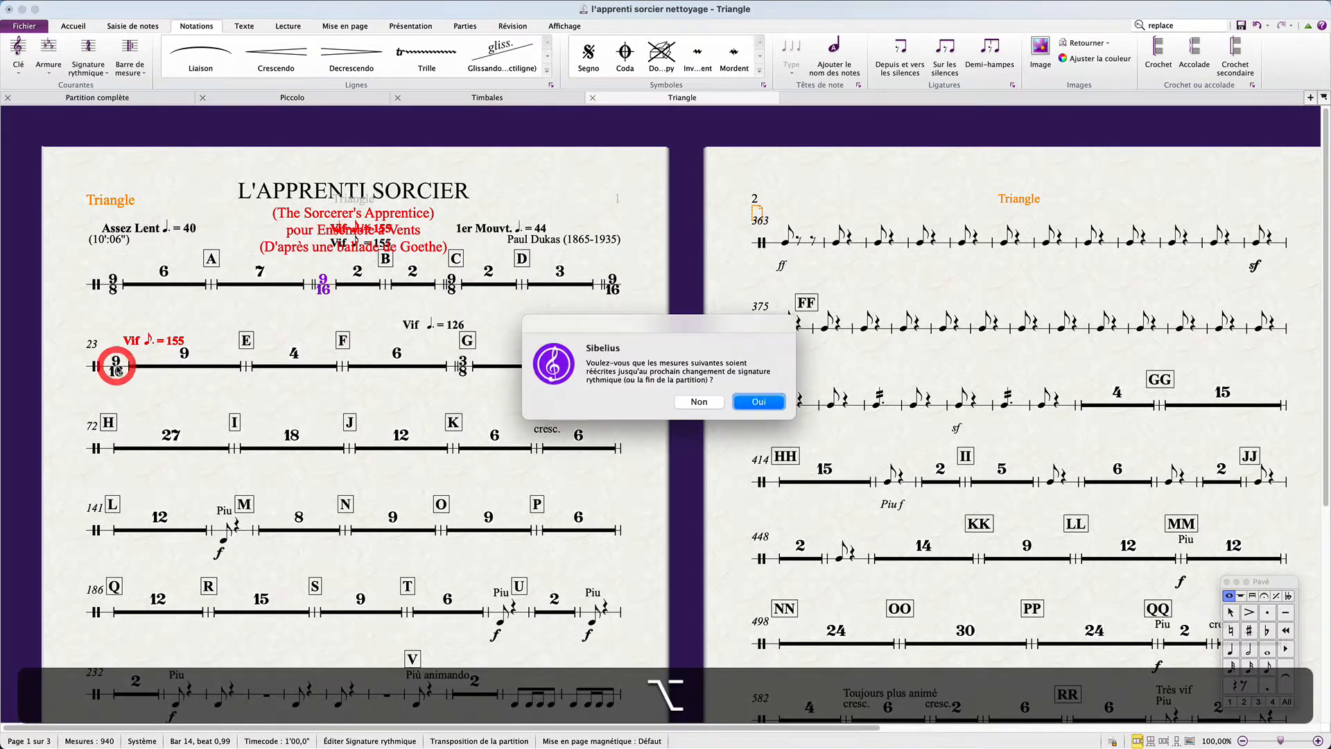
key(Return)
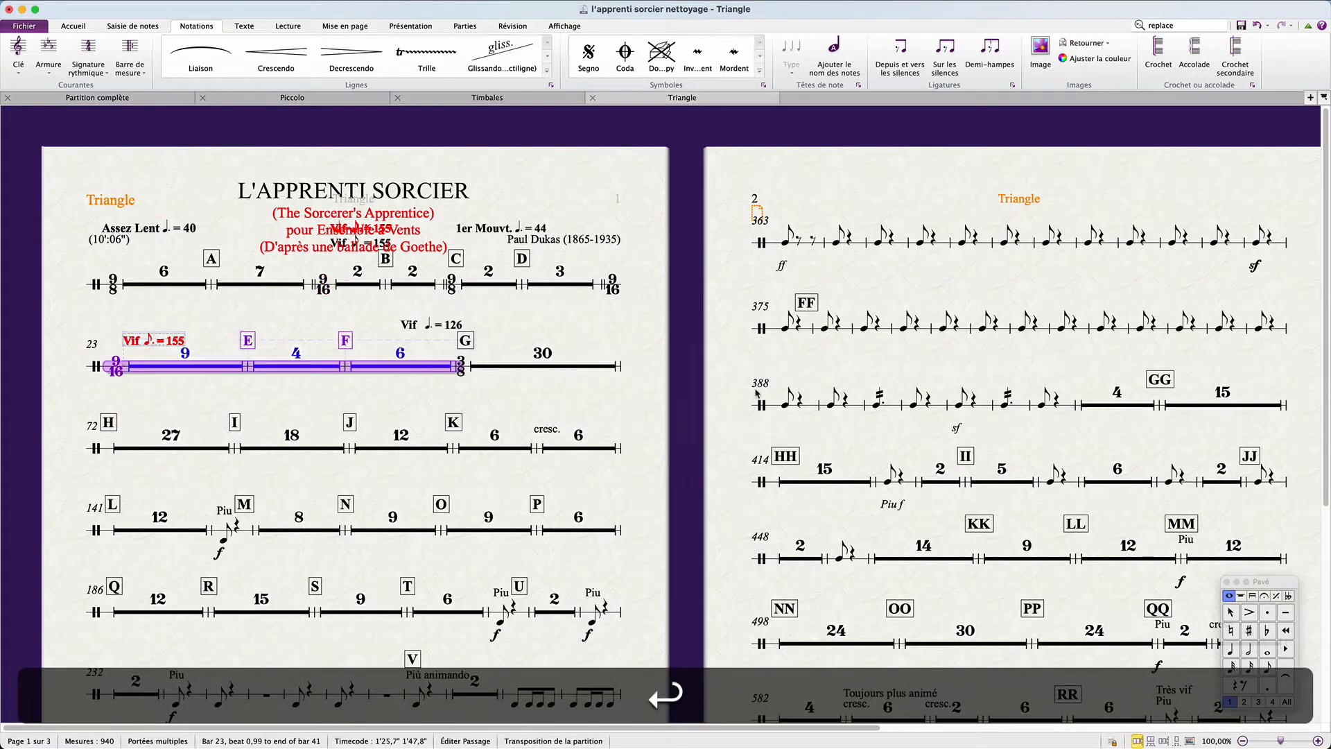
click(493, 396)
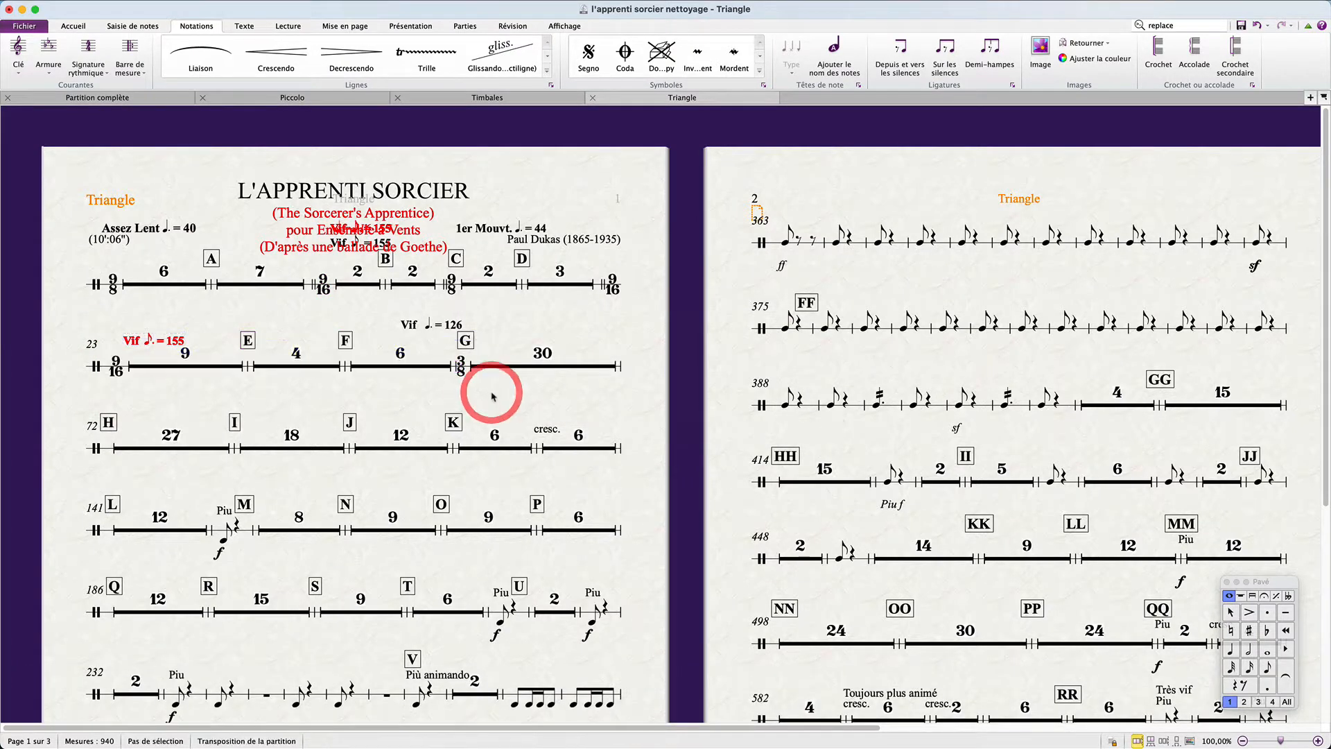
Open the full time signature settings to create another time signature.
click(97, 67)
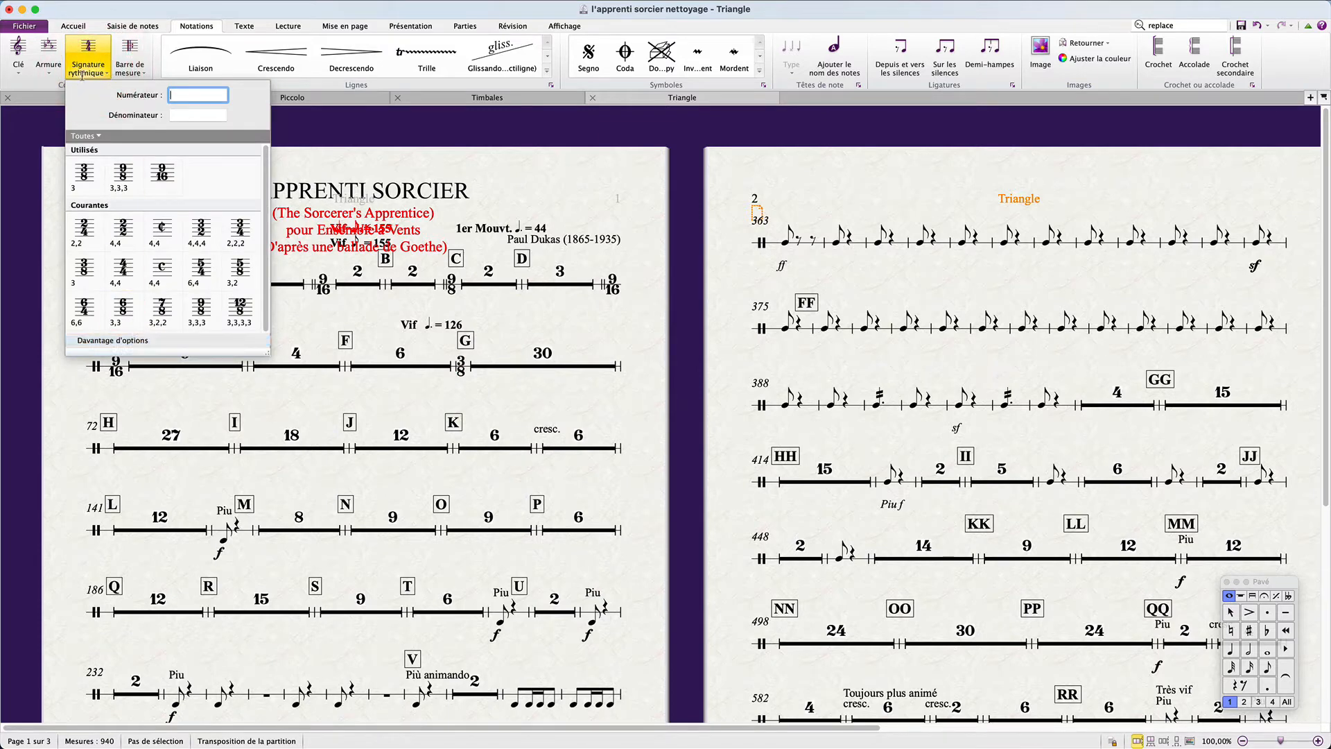
click(139, 340)
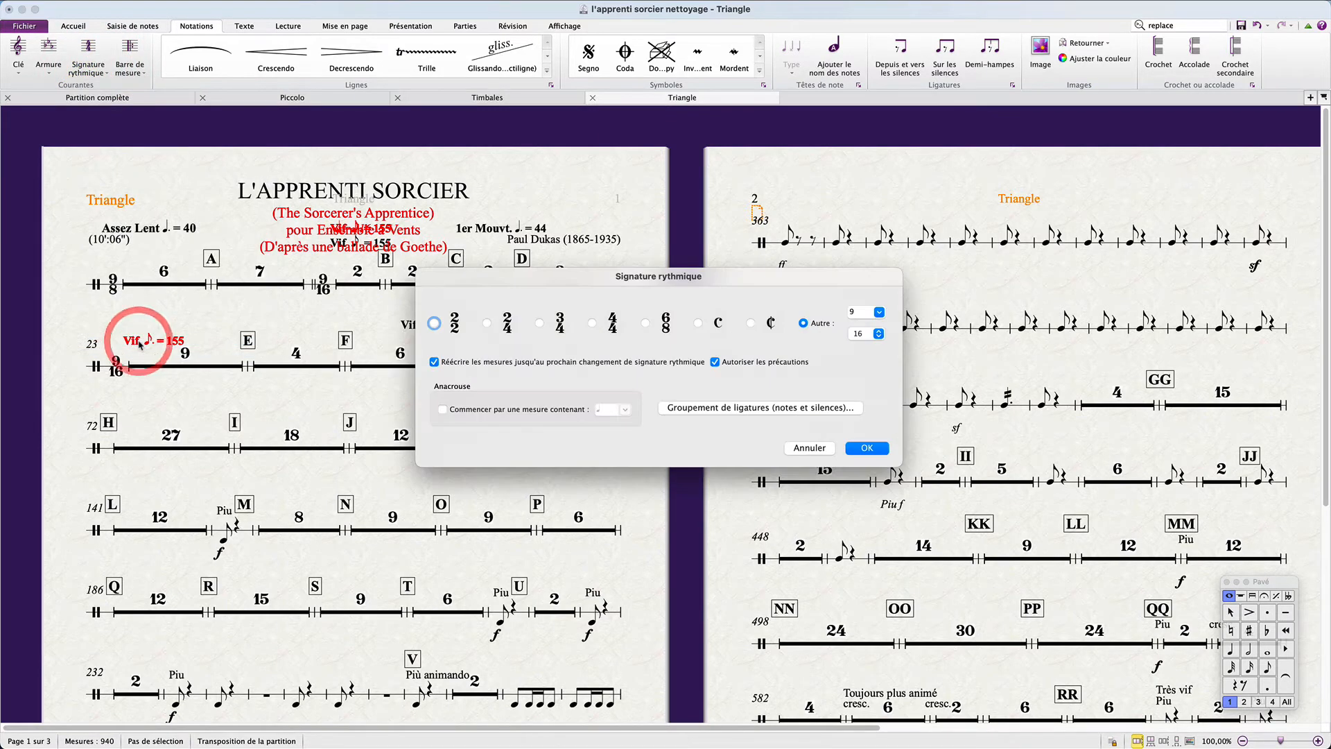
Apply a 3/8 time signature at letter G, with tuplets not separated from adjacent notes in the beam grouping.
click(863, 311)
key(shift+super+Left)
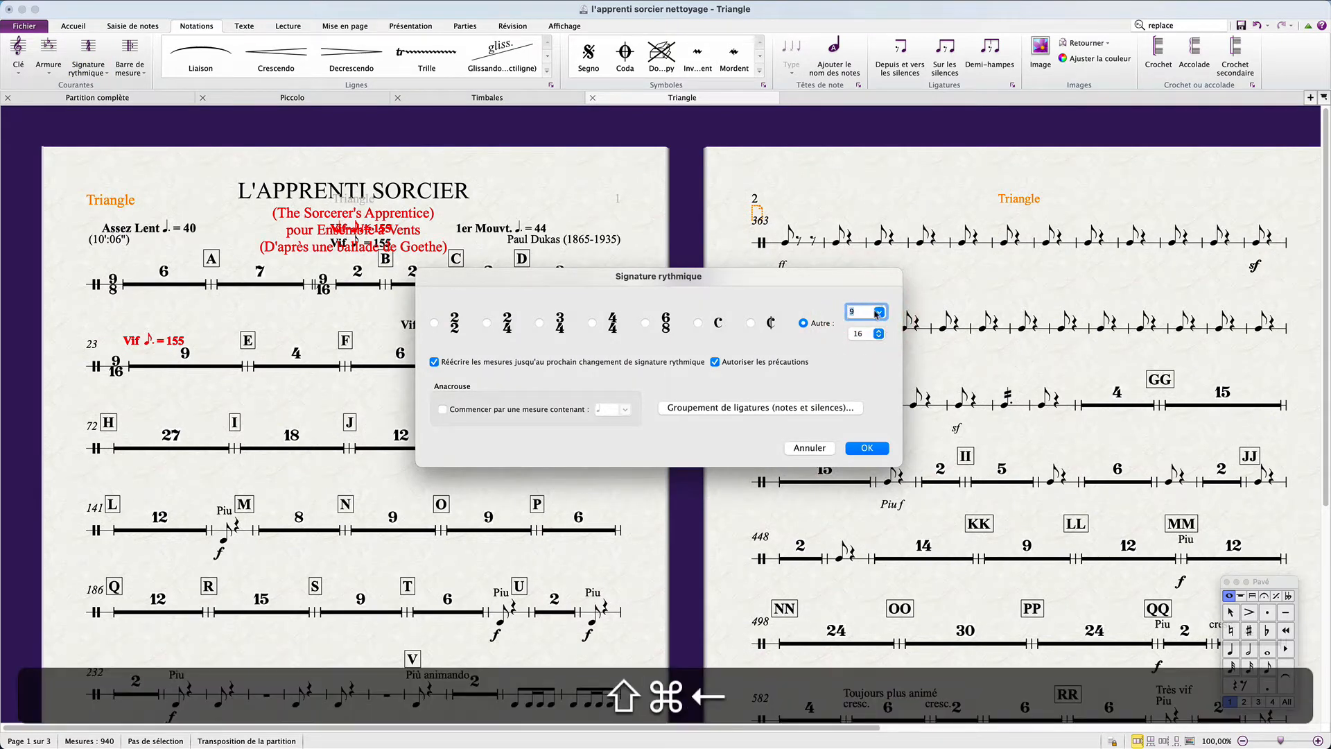
text(3)
key(Tab)
text(8)
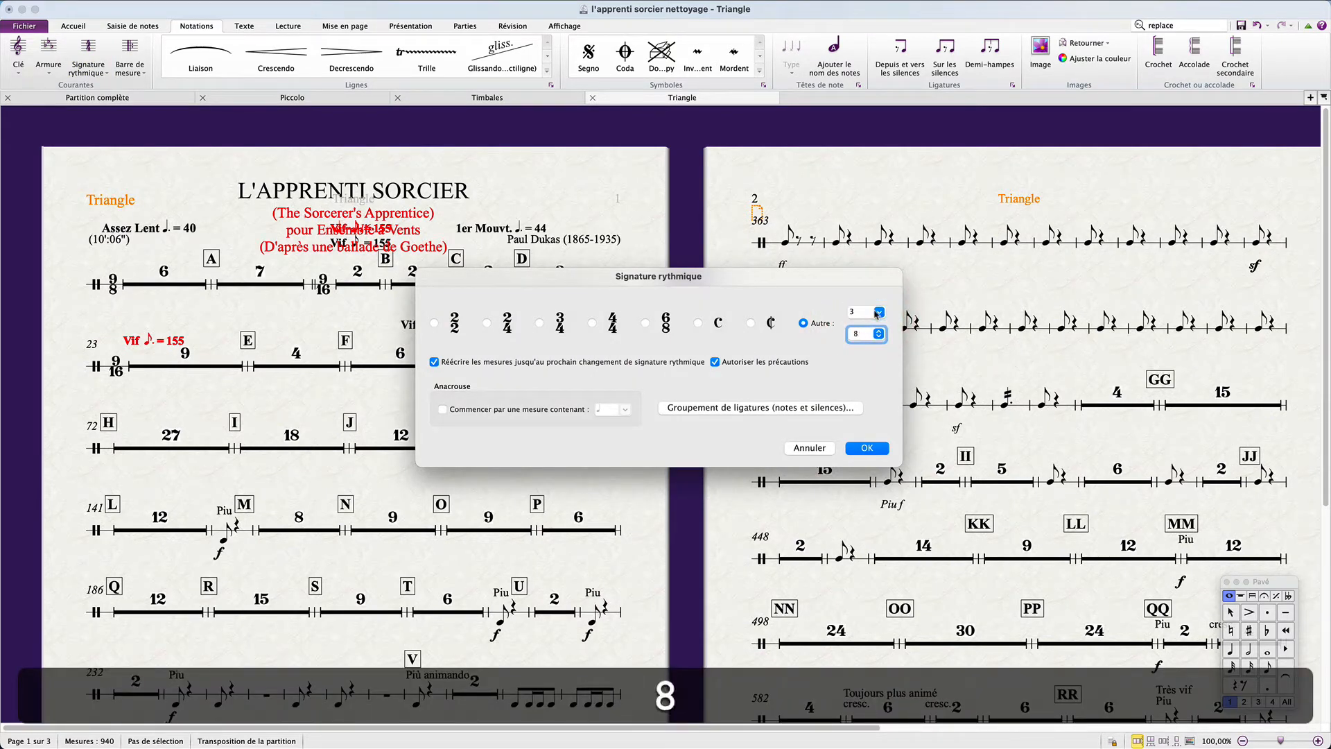
click(802, 407)
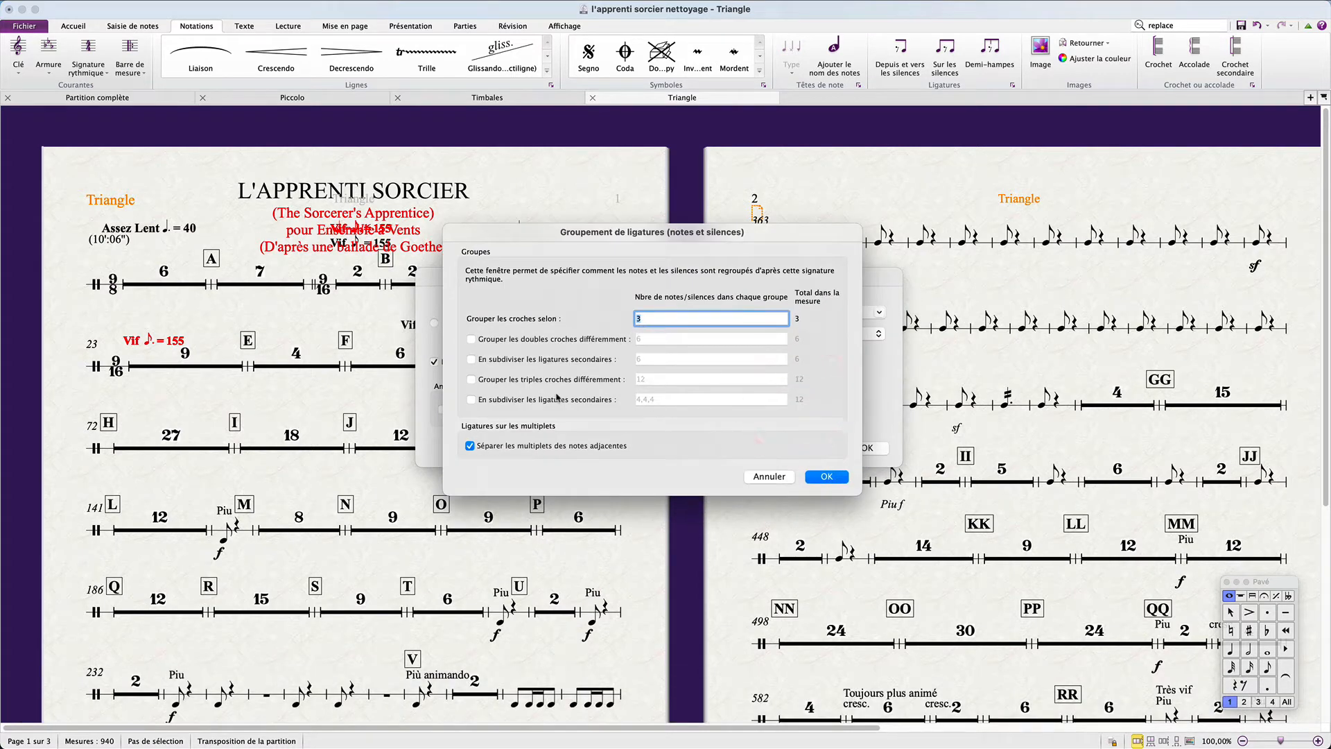
click(471, 447)
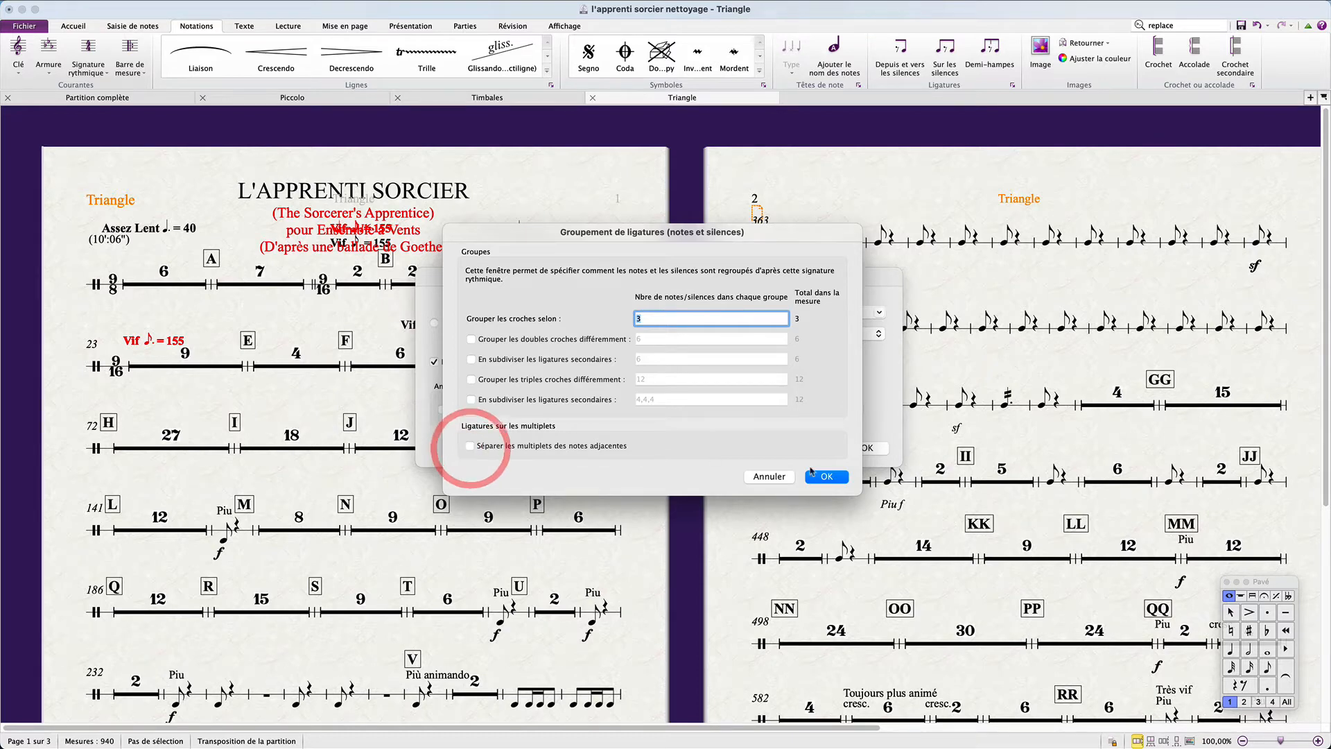
click(826, 476)
click(875, 447)
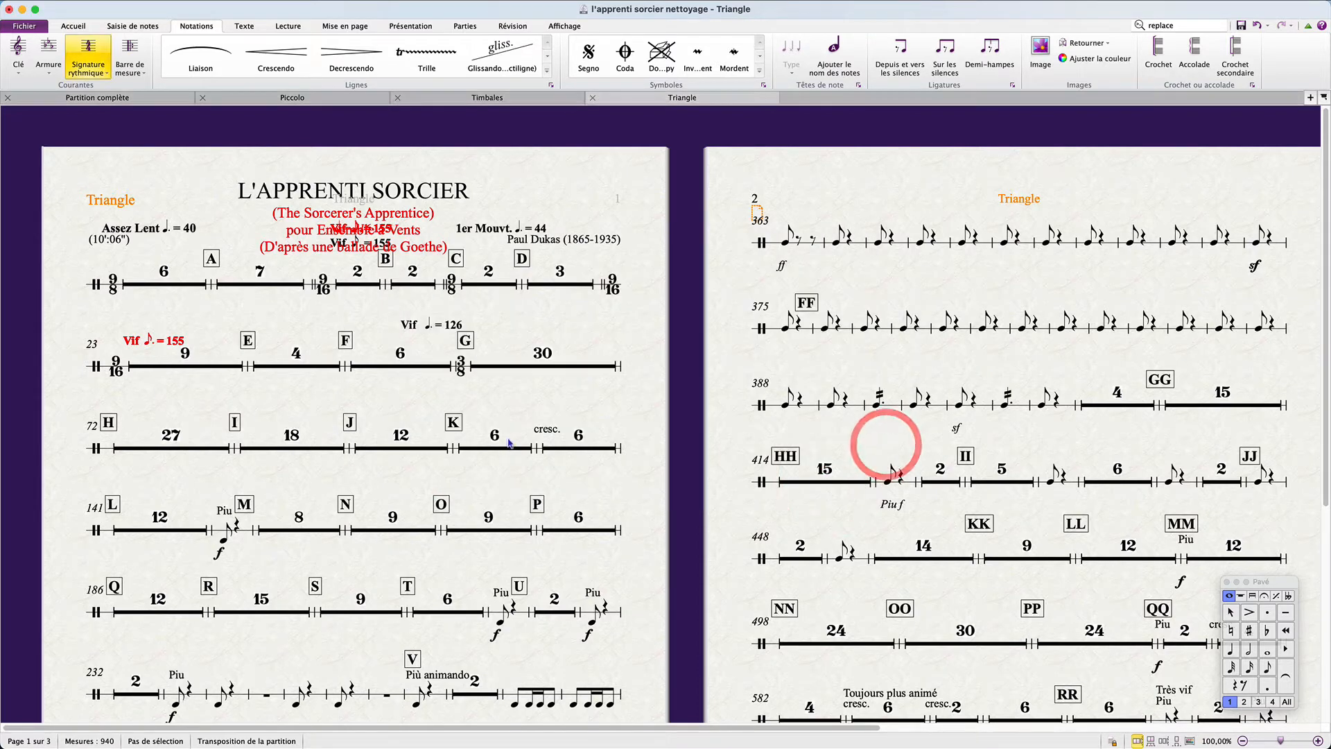
click(463, 368)
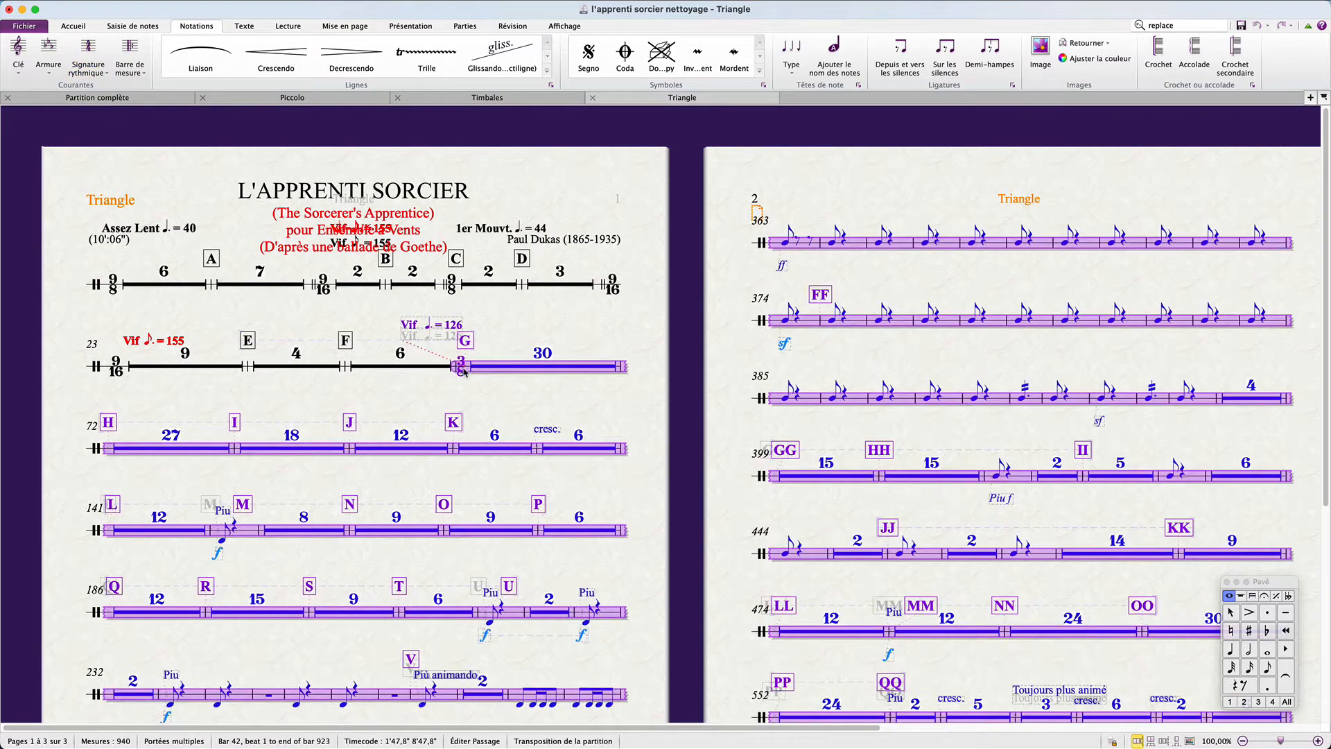
Copy the 3/8 time signature at letter G onto the one at the final Vif section after letter GGG.
click(462, 371)
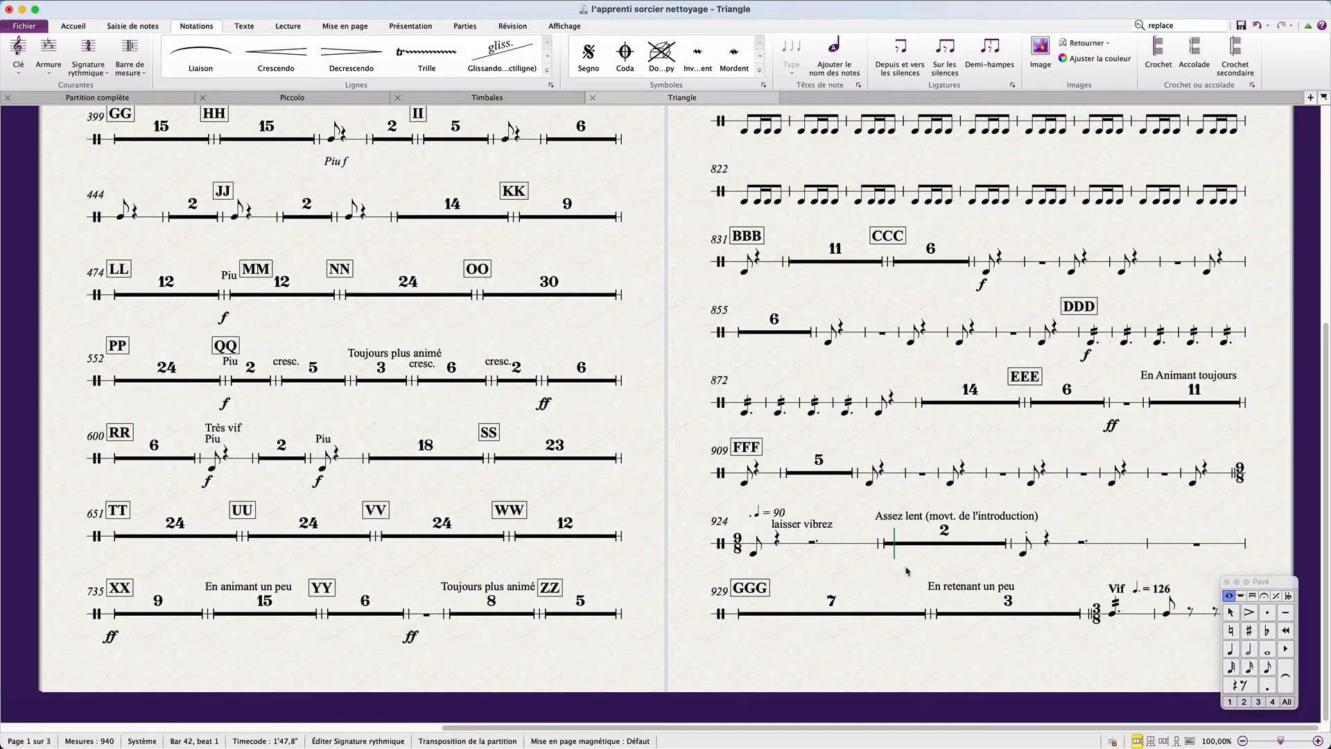
alt+click(1100, 624)
key(Return)
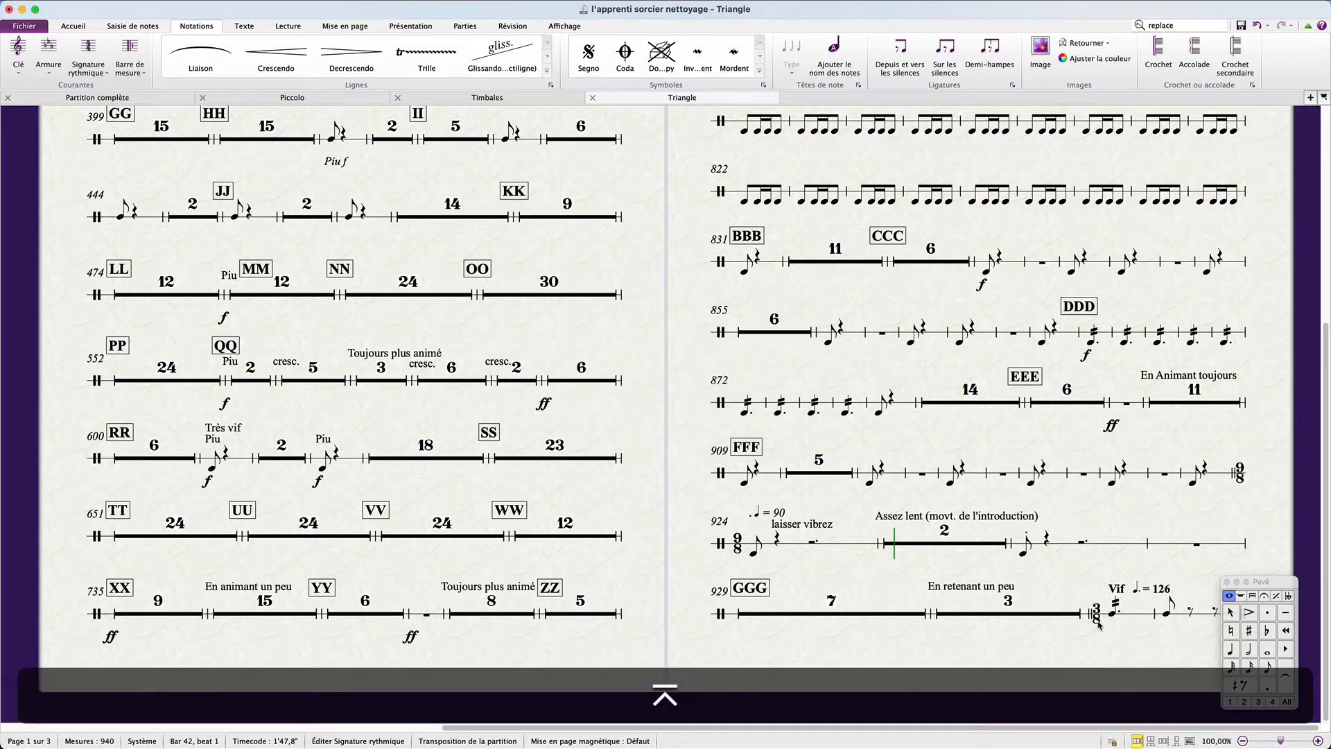
click(963, 672)
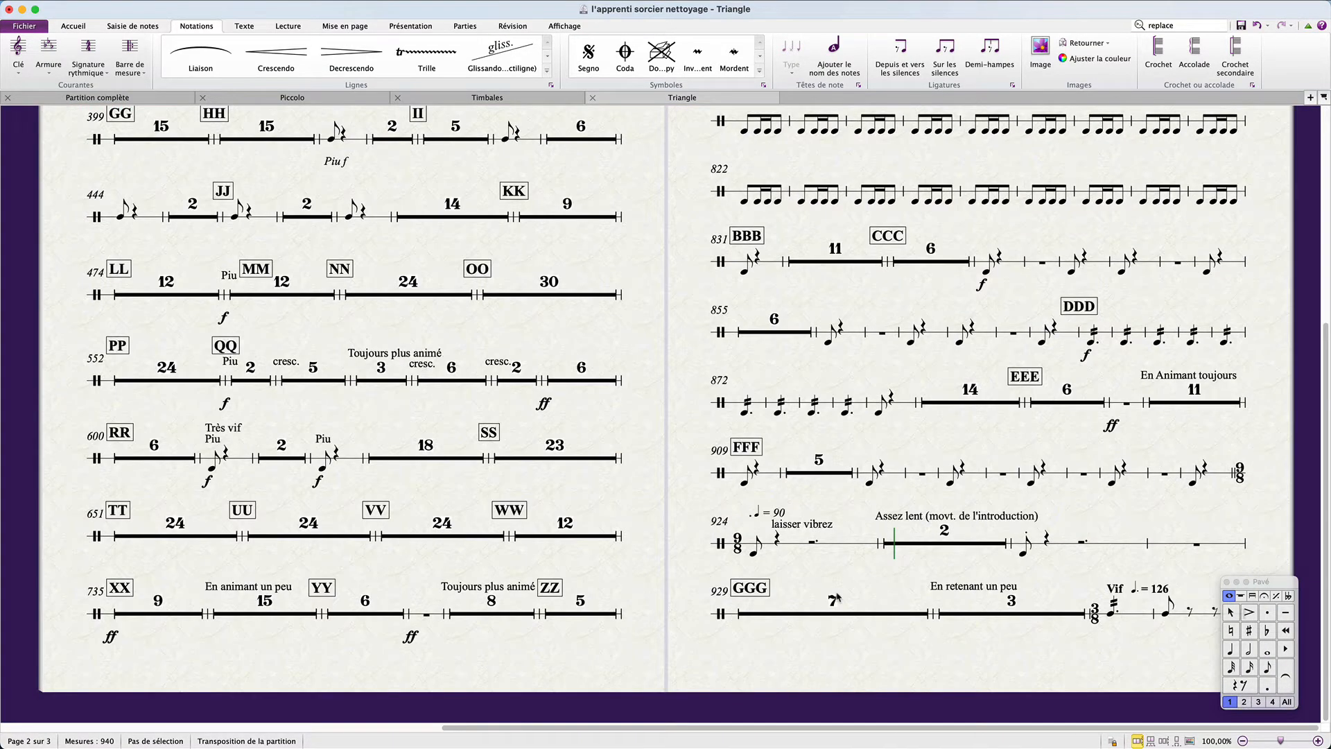
Try to move the overlapping Vif 155 tempo mark at bar 23, and undo the moves.
scroll(837, 597, up, 5)
scroll(714, 495, left, 10)
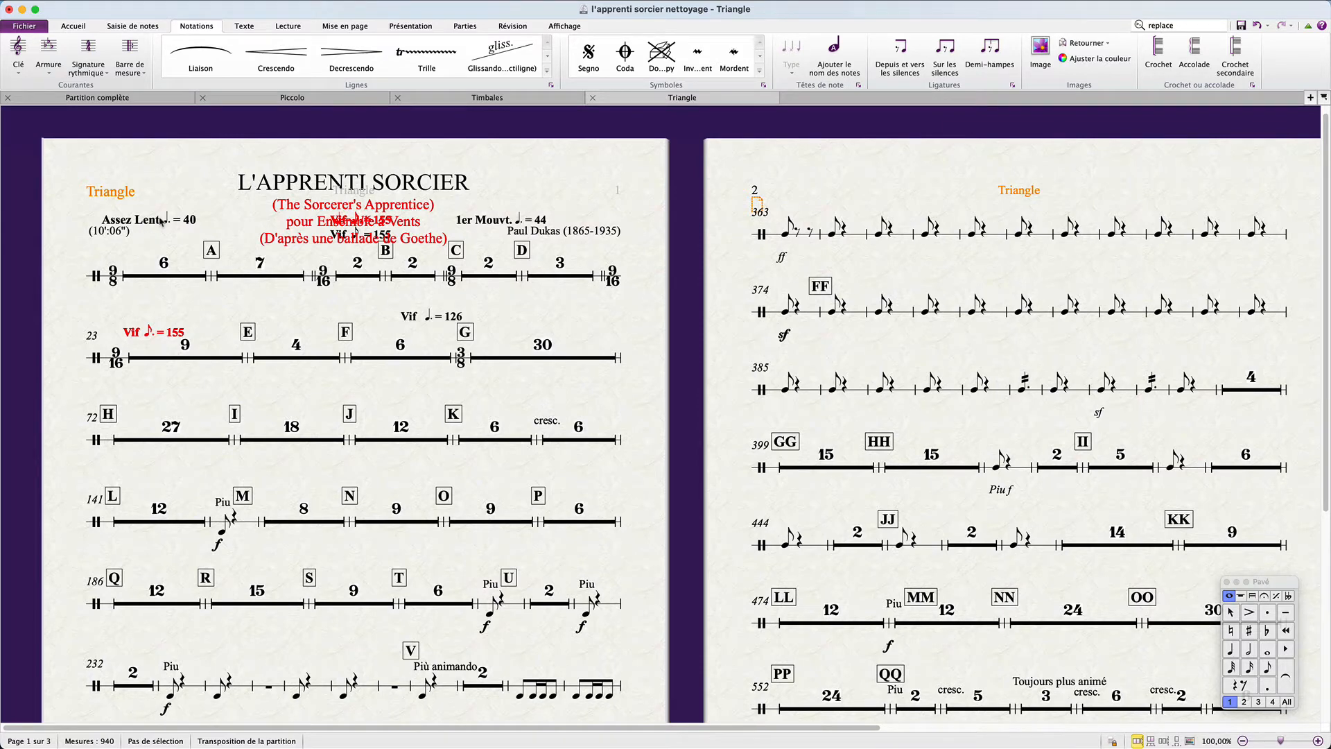
click(140, 340)
scroll(140, 340, up, 5)
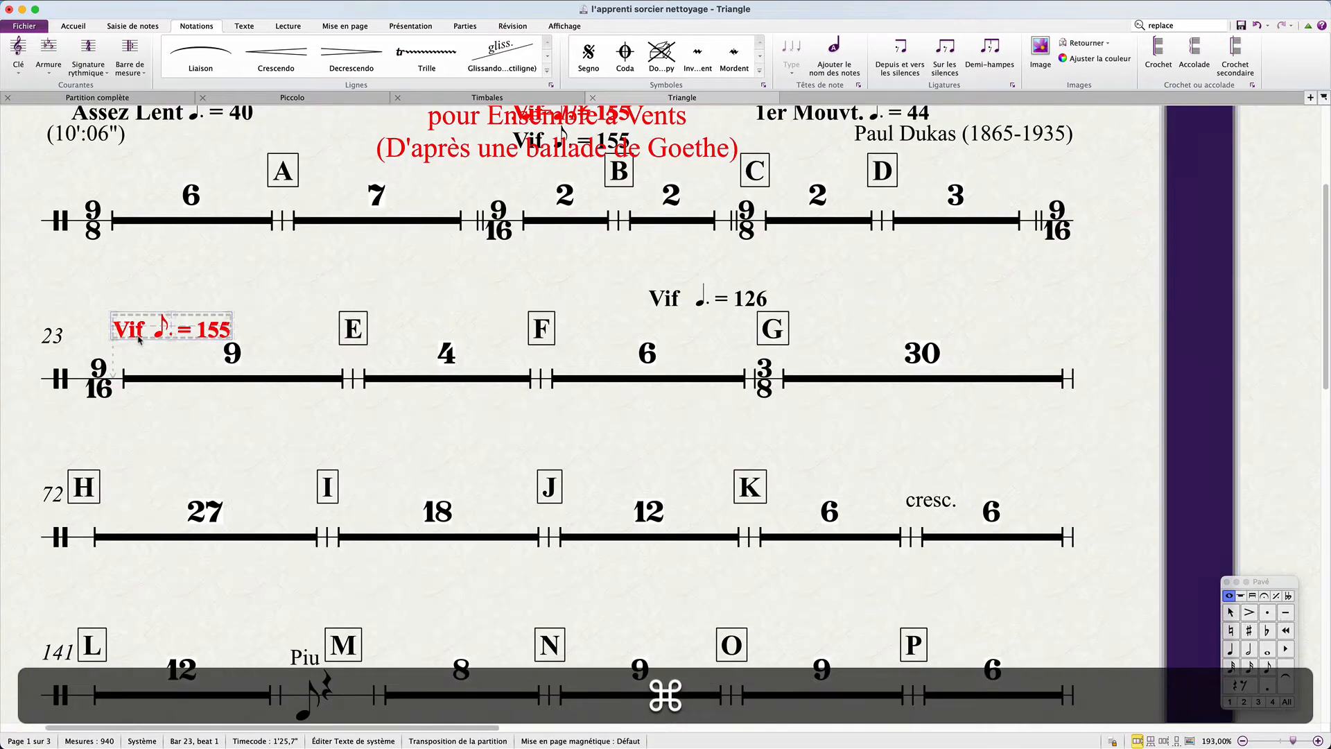
mouse_move(139, 328)
mouse_down()
mouse_move(136, 292)
mouse_move(132, 324)
mouse_up()
click(139, 331)
key(super+z)
key(super+z)
key(super+z)
Check the bar 23 Vif 155 tempo mark in the full score and raise the uppermost overlapping mark in the Triangle part.
click(135, 331)
key(w)
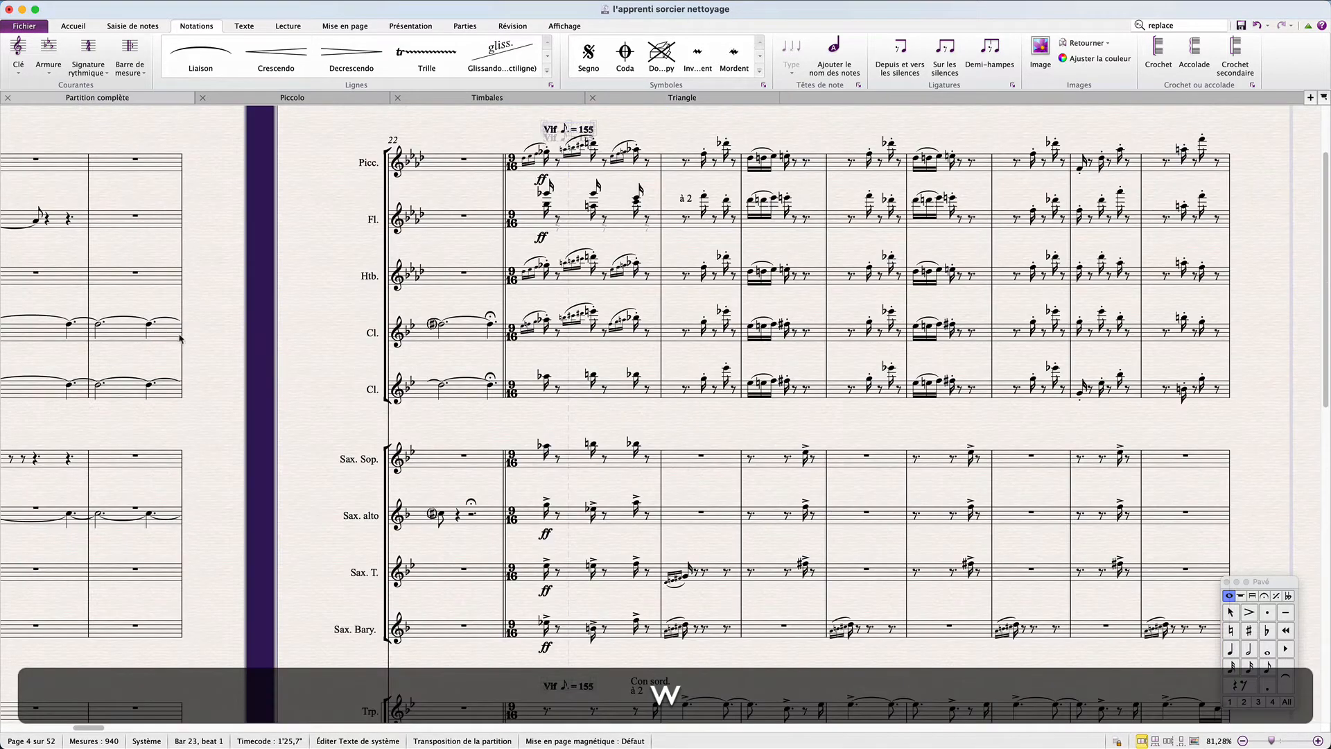
key(w)
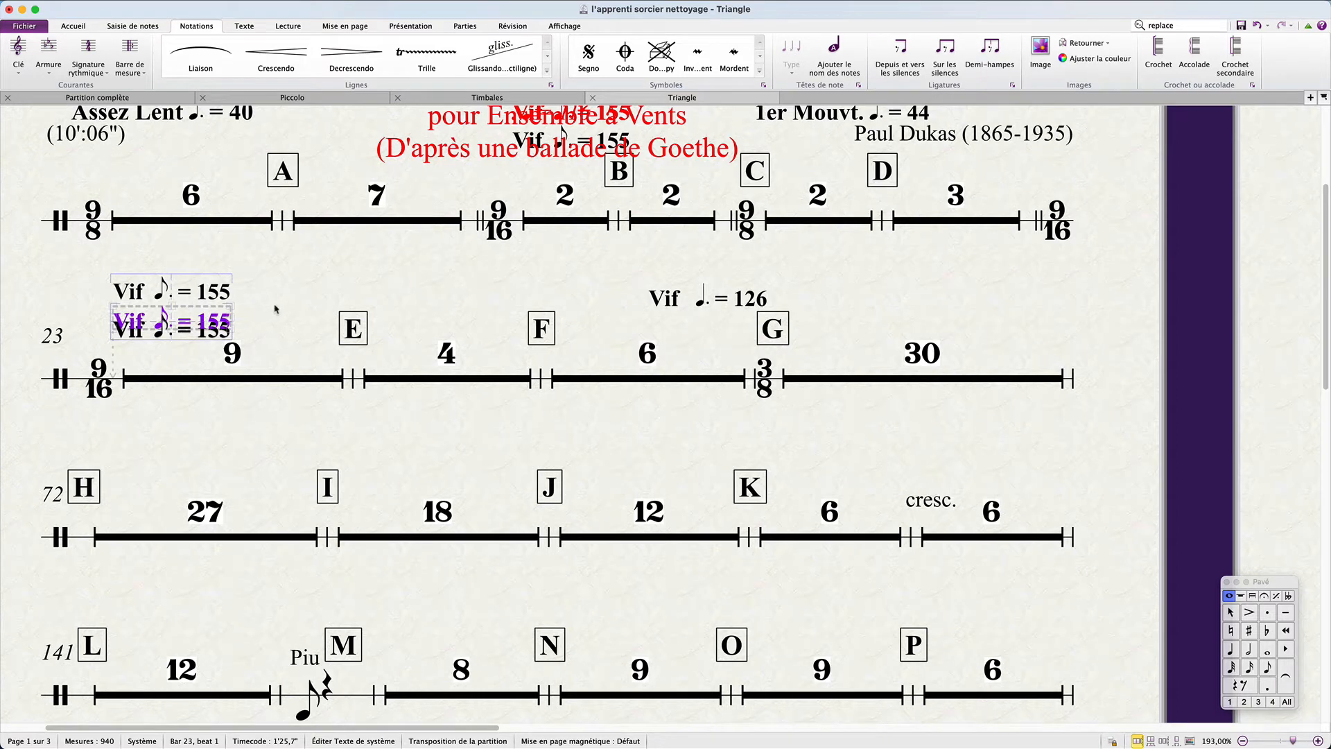
drag(194, 292, 189, 275)
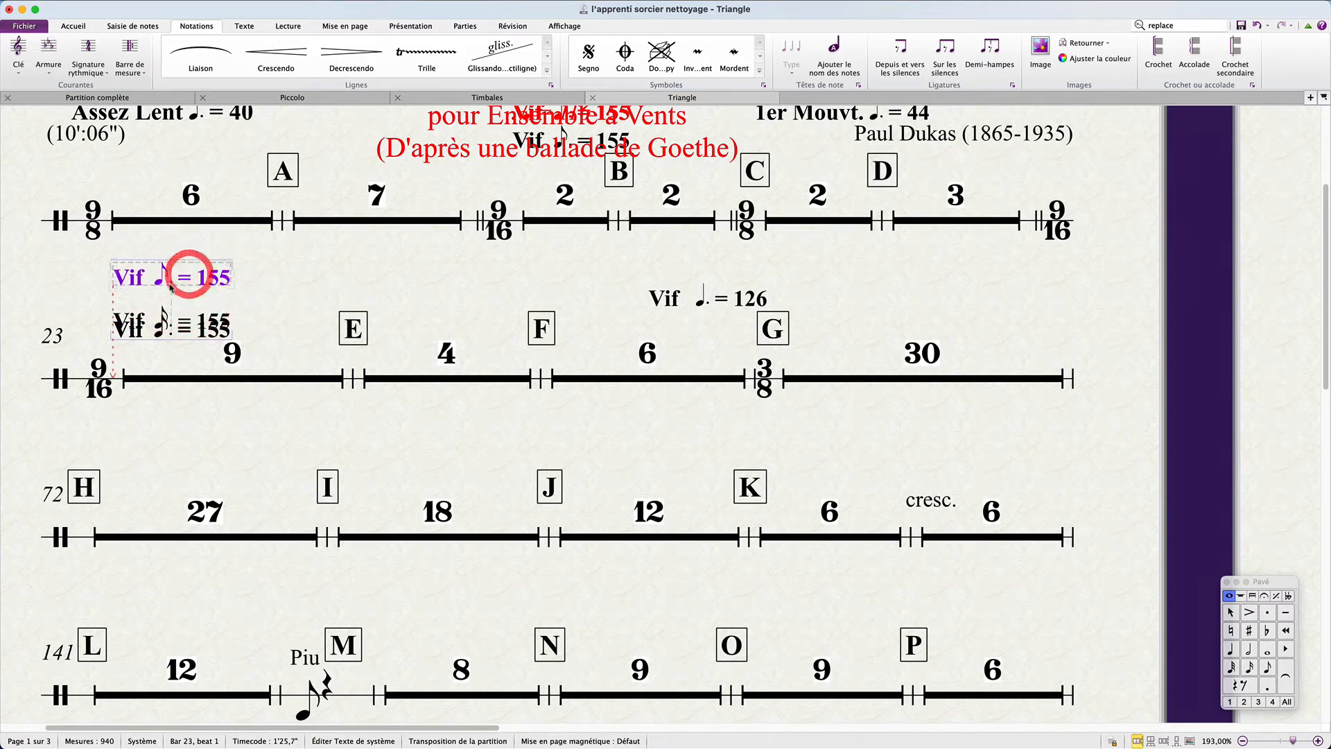
click(75, 298)
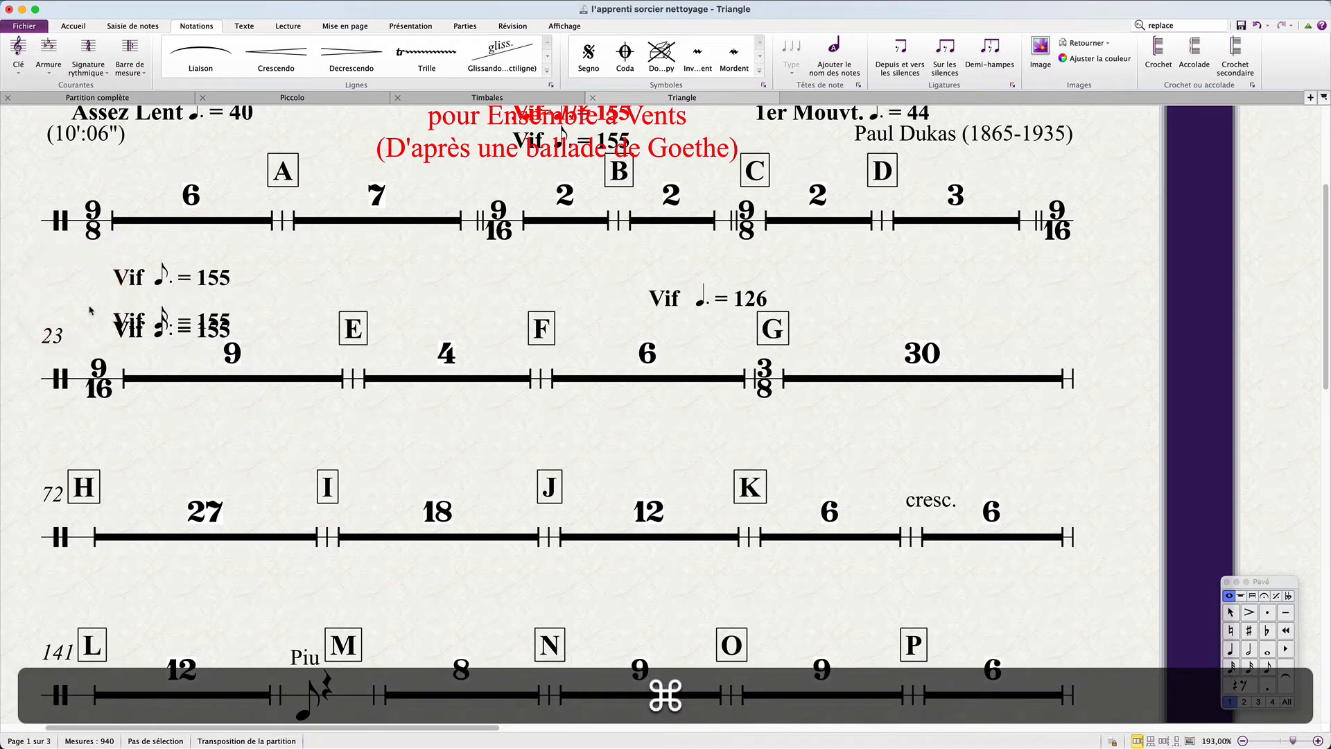
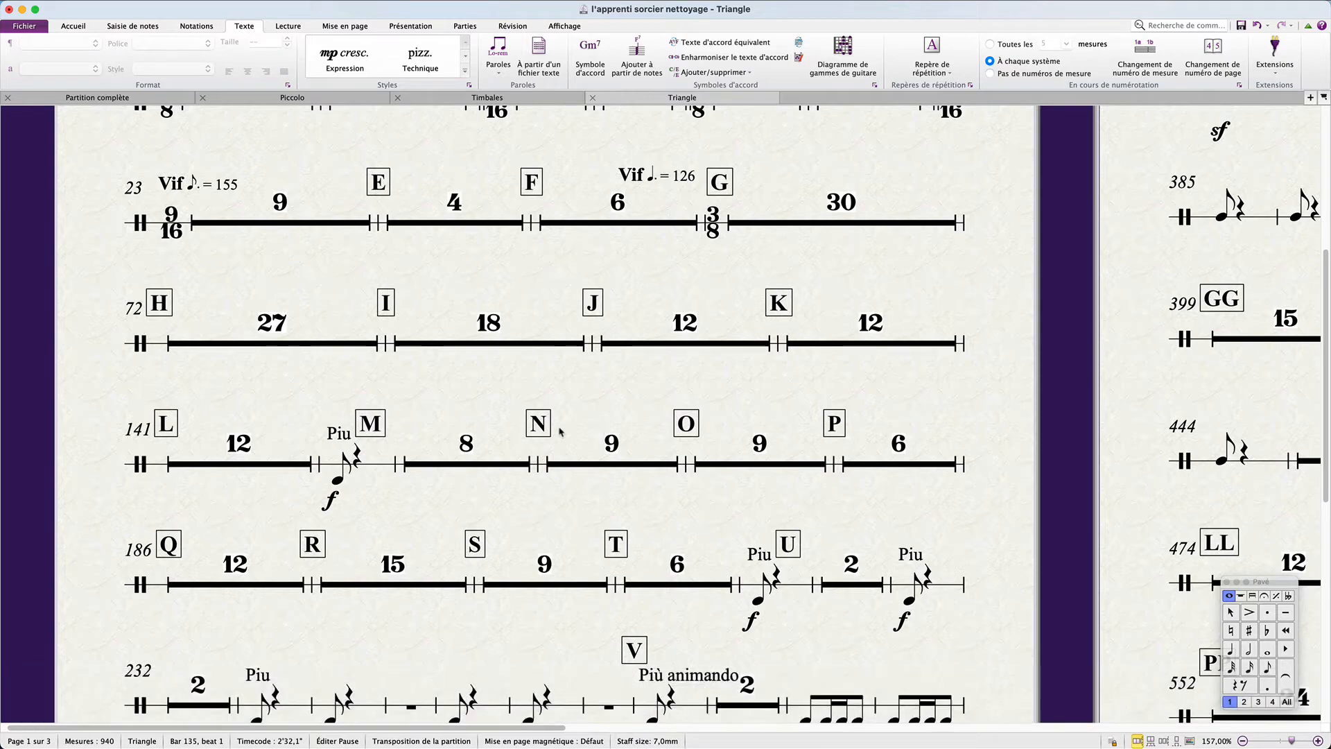
Check which text style is assigned to the Più animando text at letter V.
scroll(368, 515, down, 3)
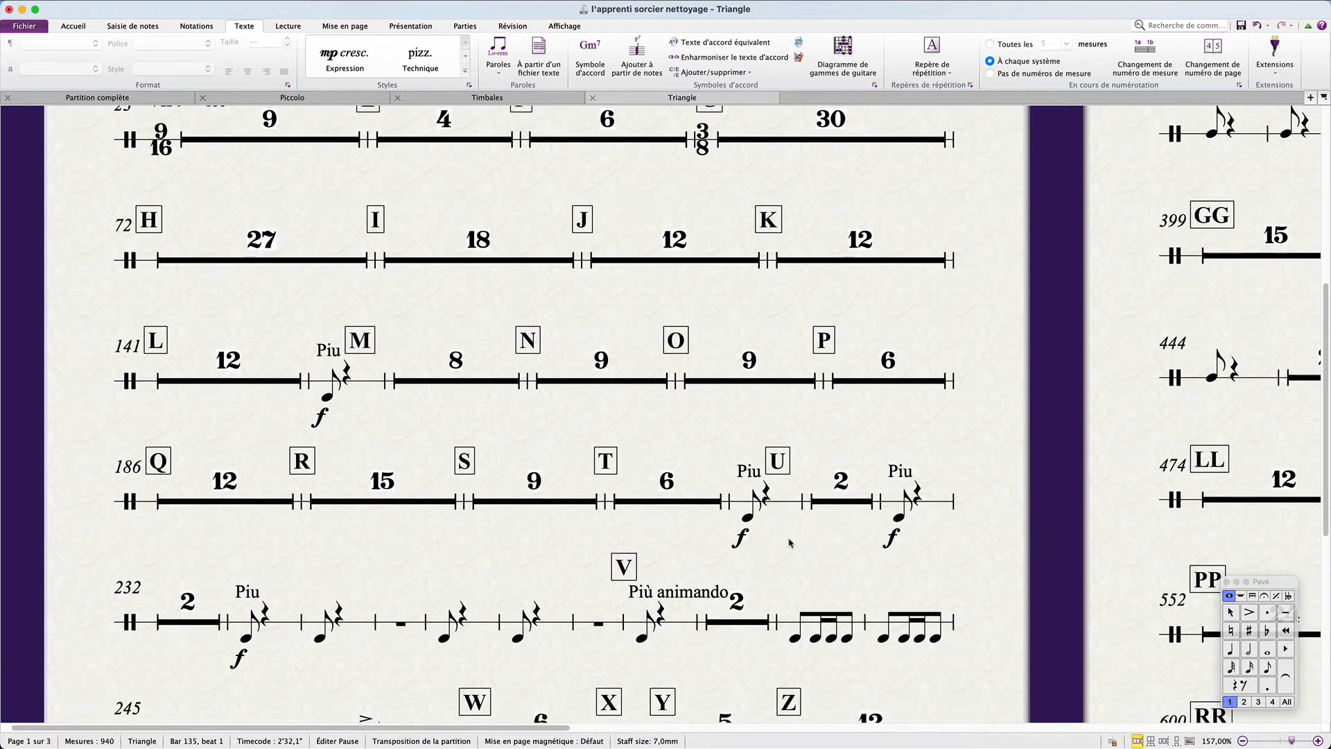
scroll(790, 544, down, 2)
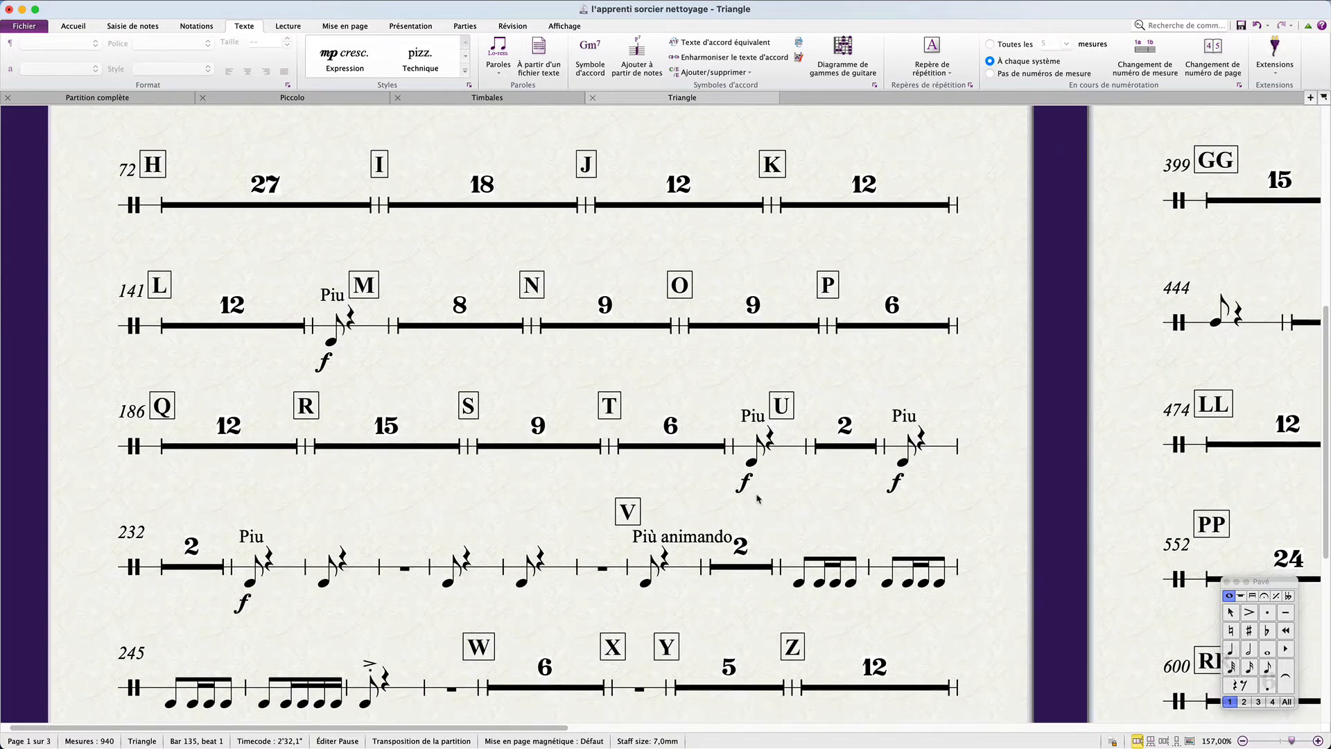
scroll(322, 612, down, 2)
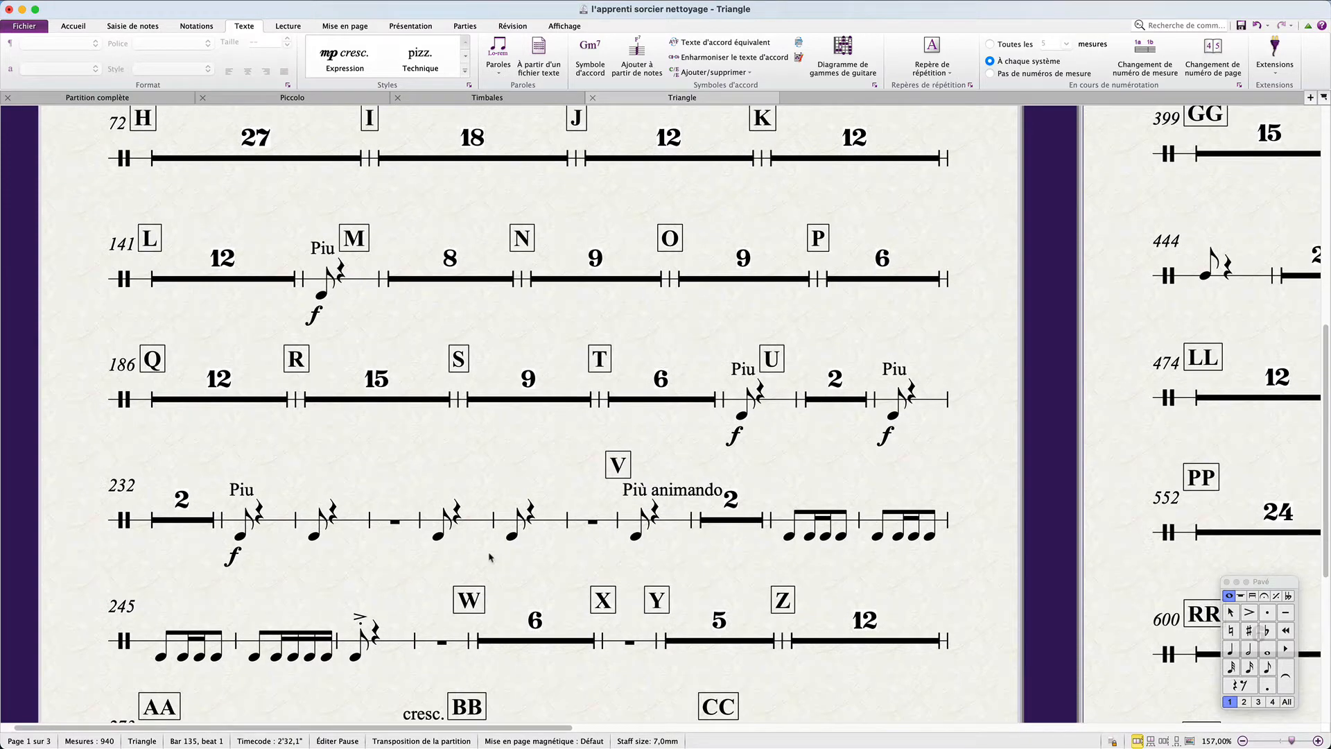
click(710, 490)
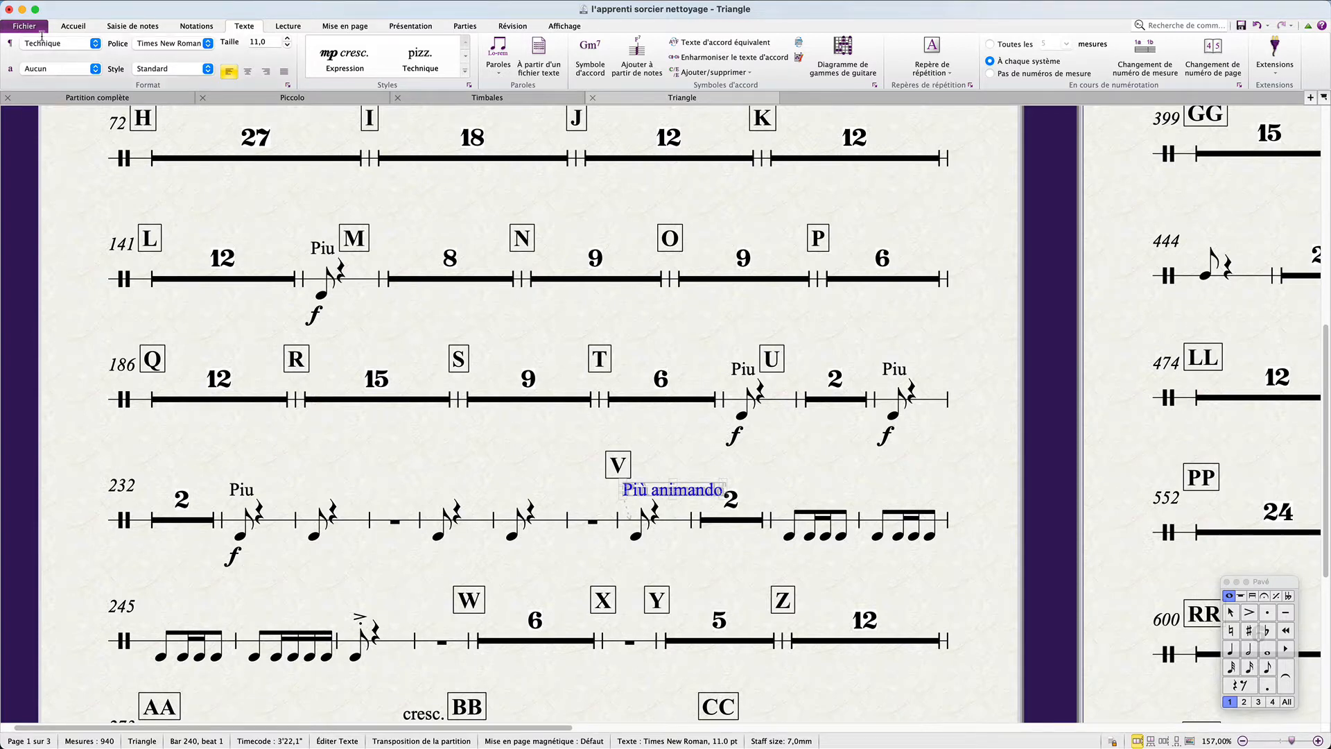
click(94, 43)
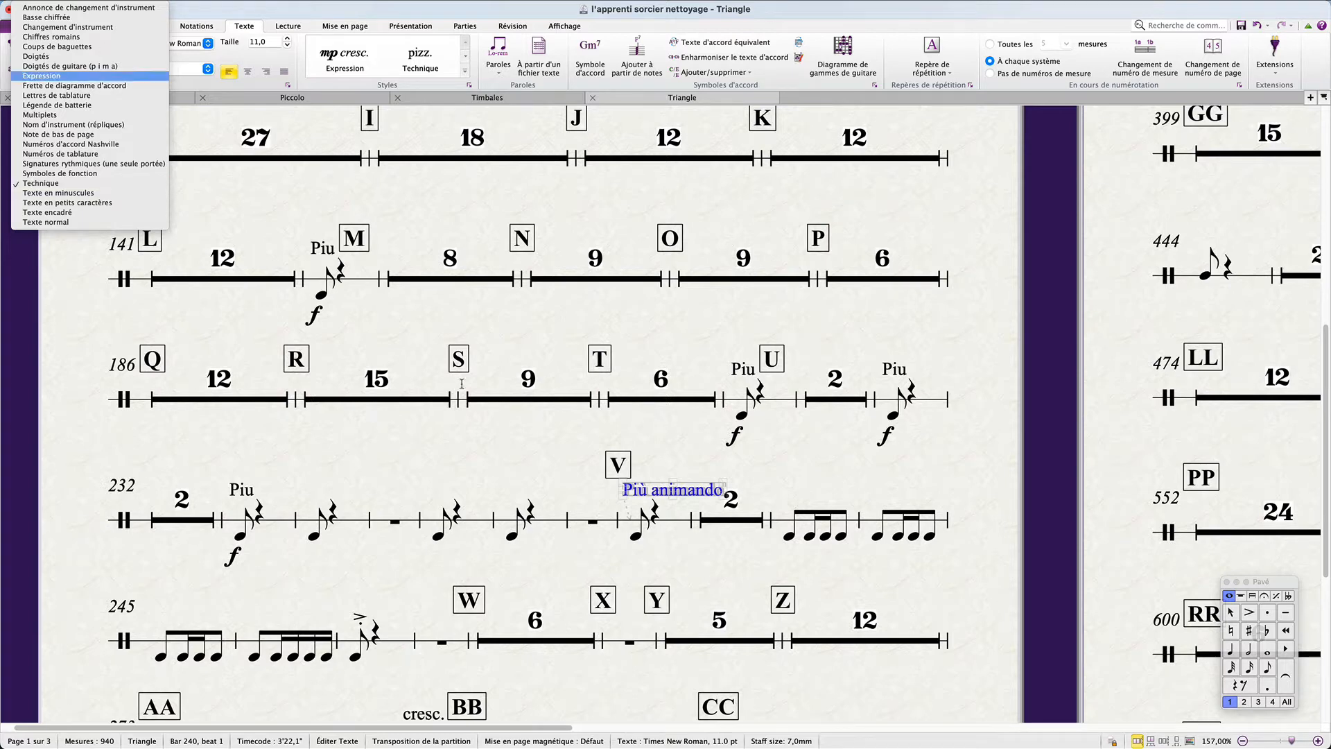
click(522, 350)
Recreate the Più animando text at letter V as bold tempo text from a copy of its words, and delete the original technique text.
click(700, 491)
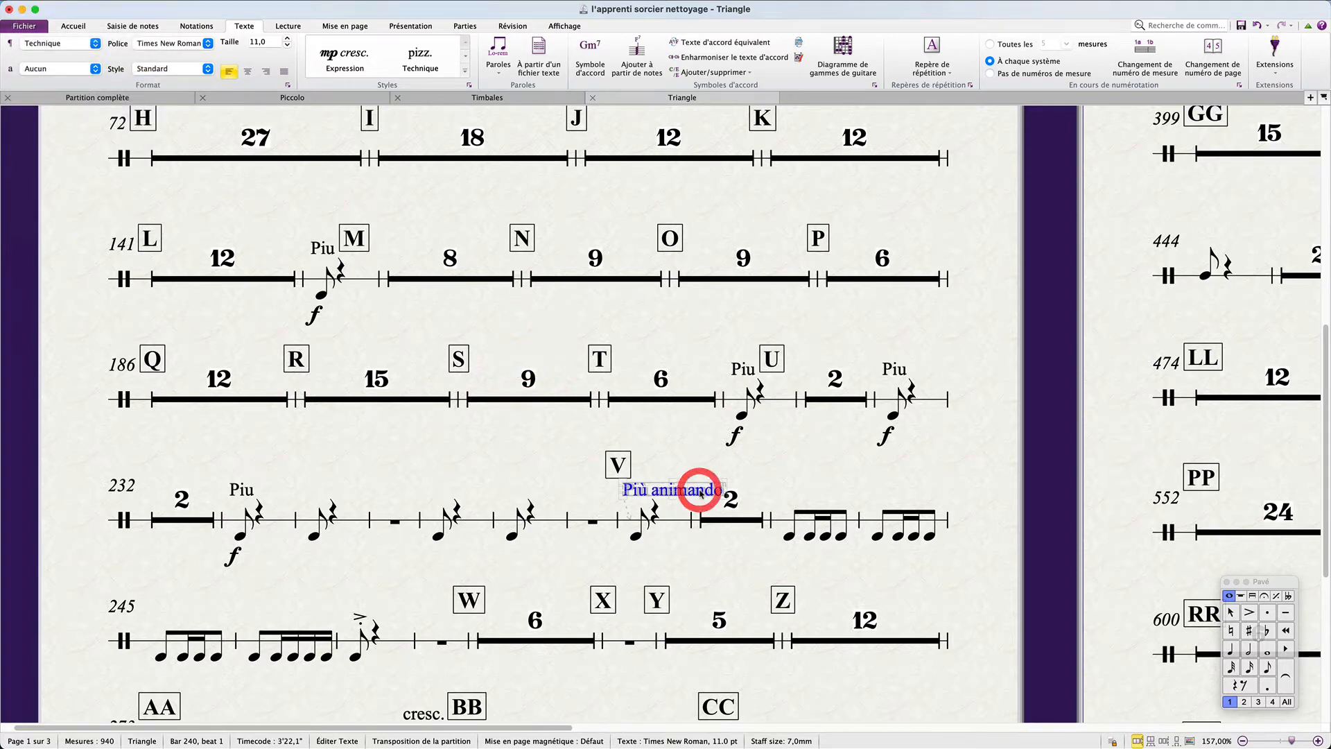
key(super+c)
key(Tab)
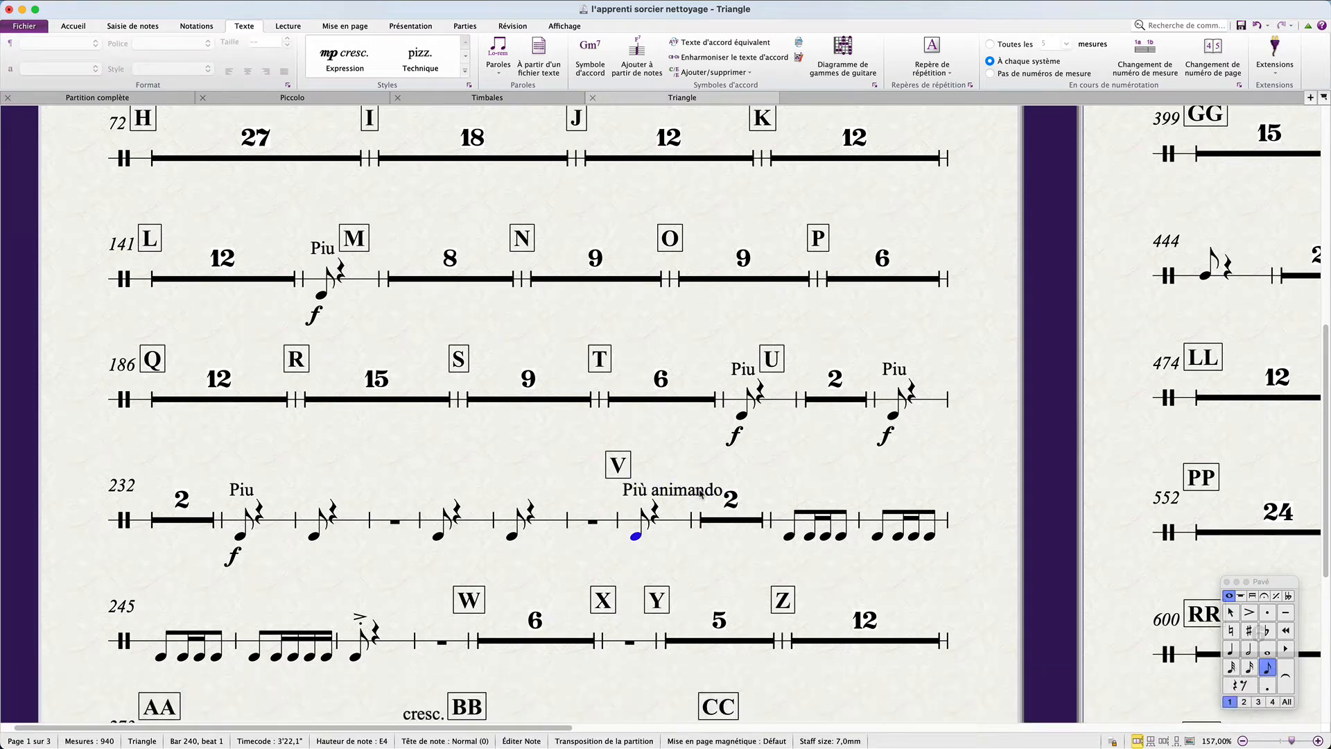
key(alt+super+t)
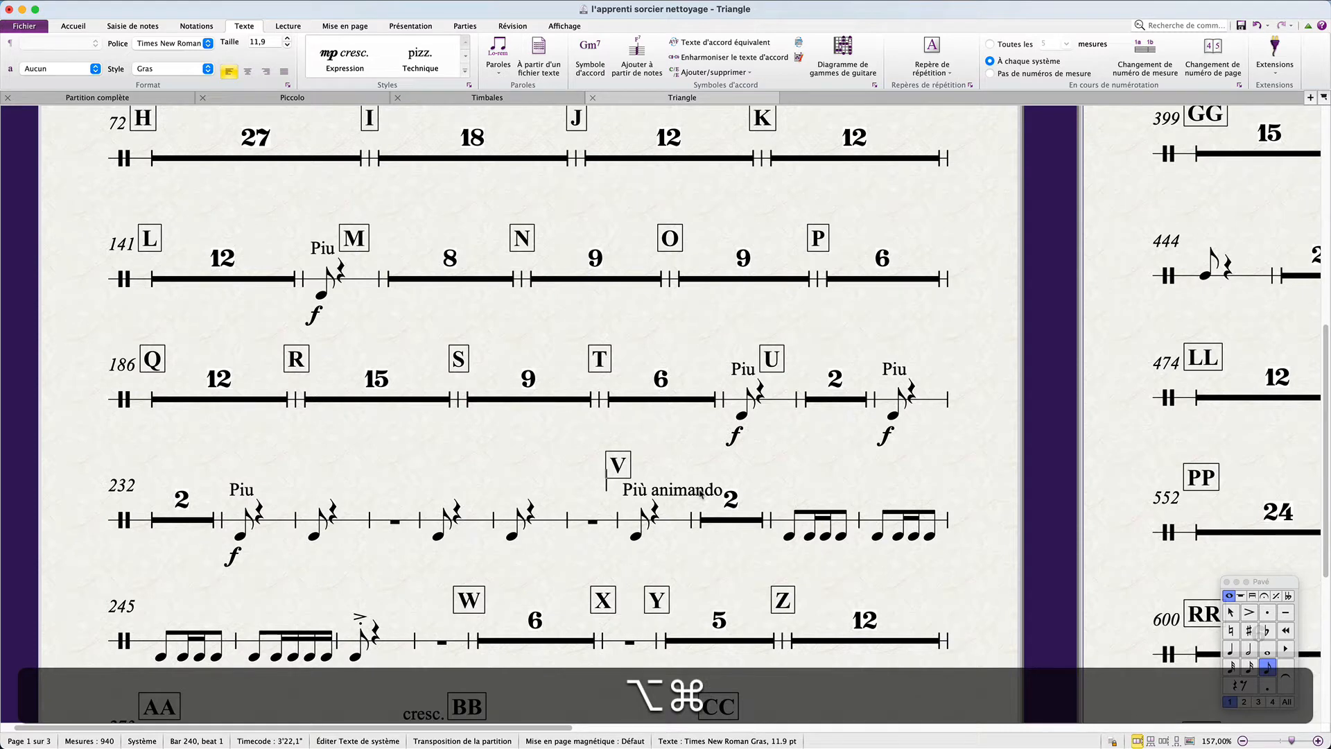
key(super+v)
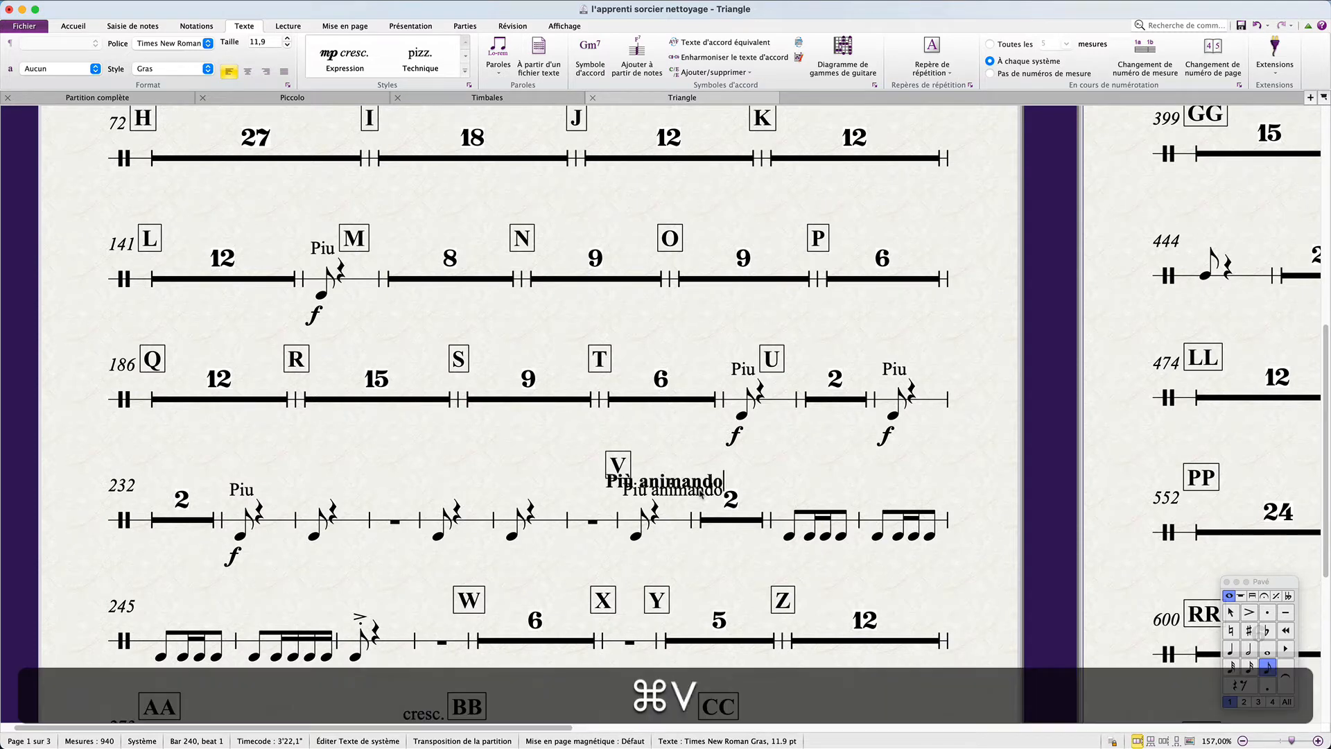
key(Escape)
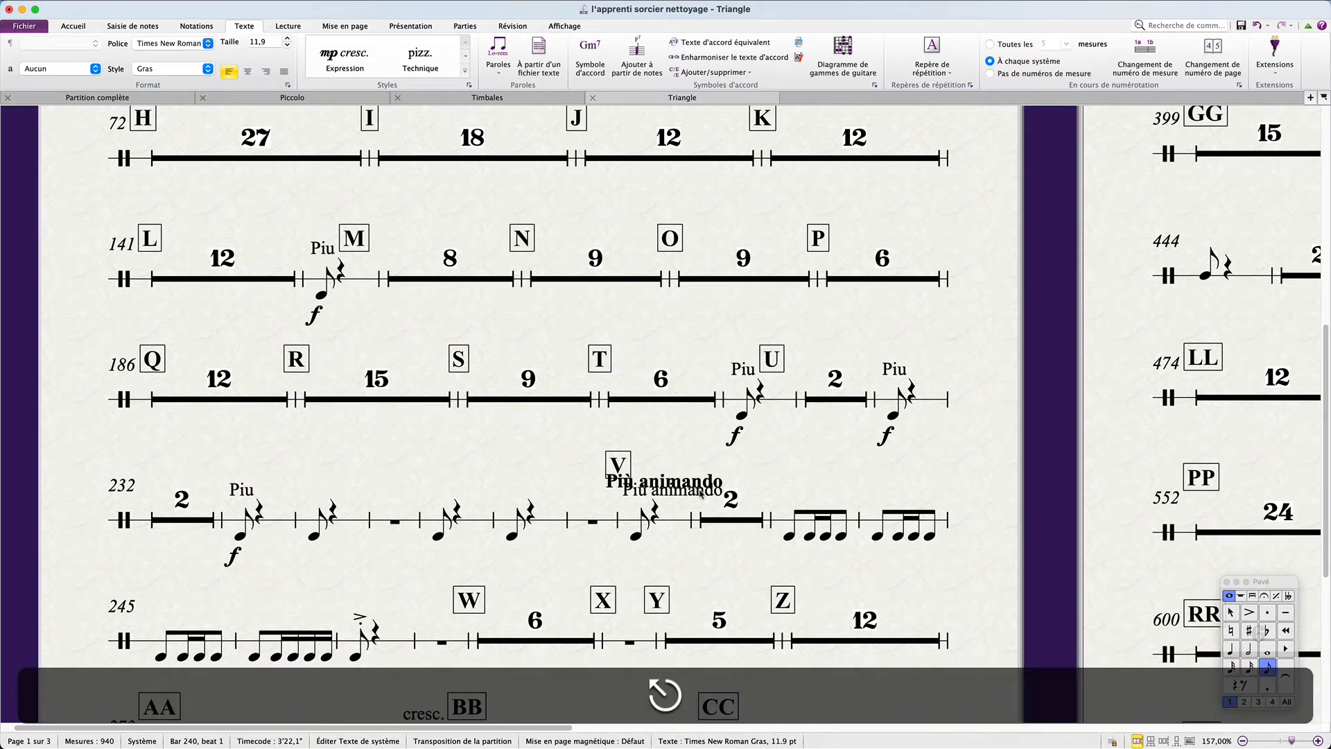
key(Tab)
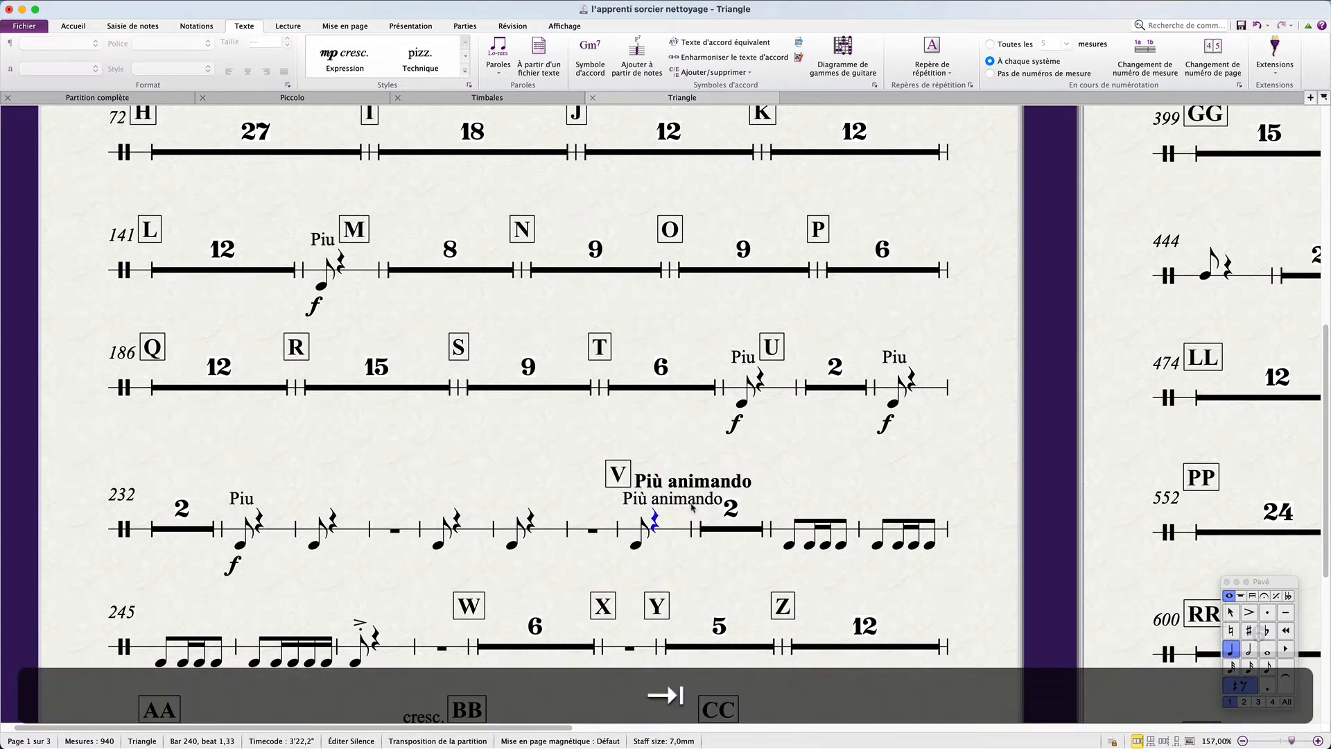
click(693, 508)
key(BackSpace)
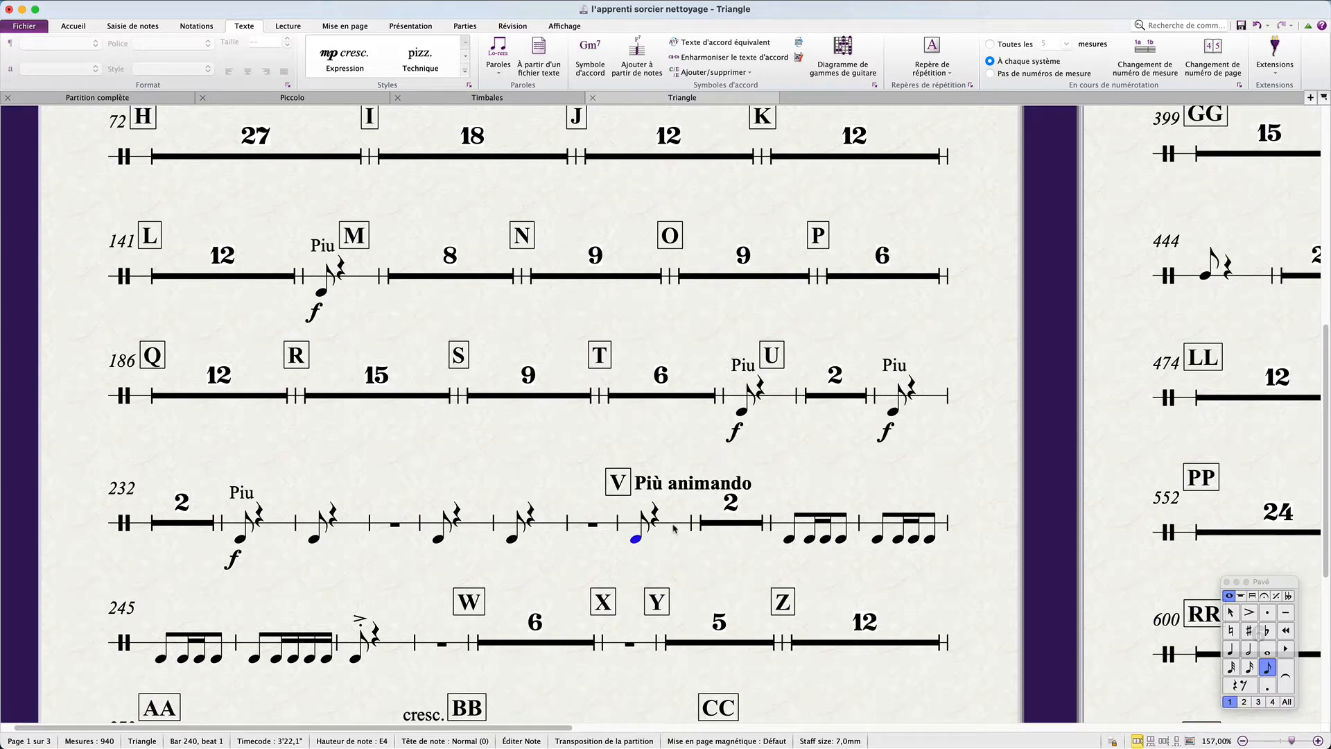
Select the passage from bar 153 through bar 357 and raise its notes onto the staff line.
click(670, 529)
shift+click(361, 277)
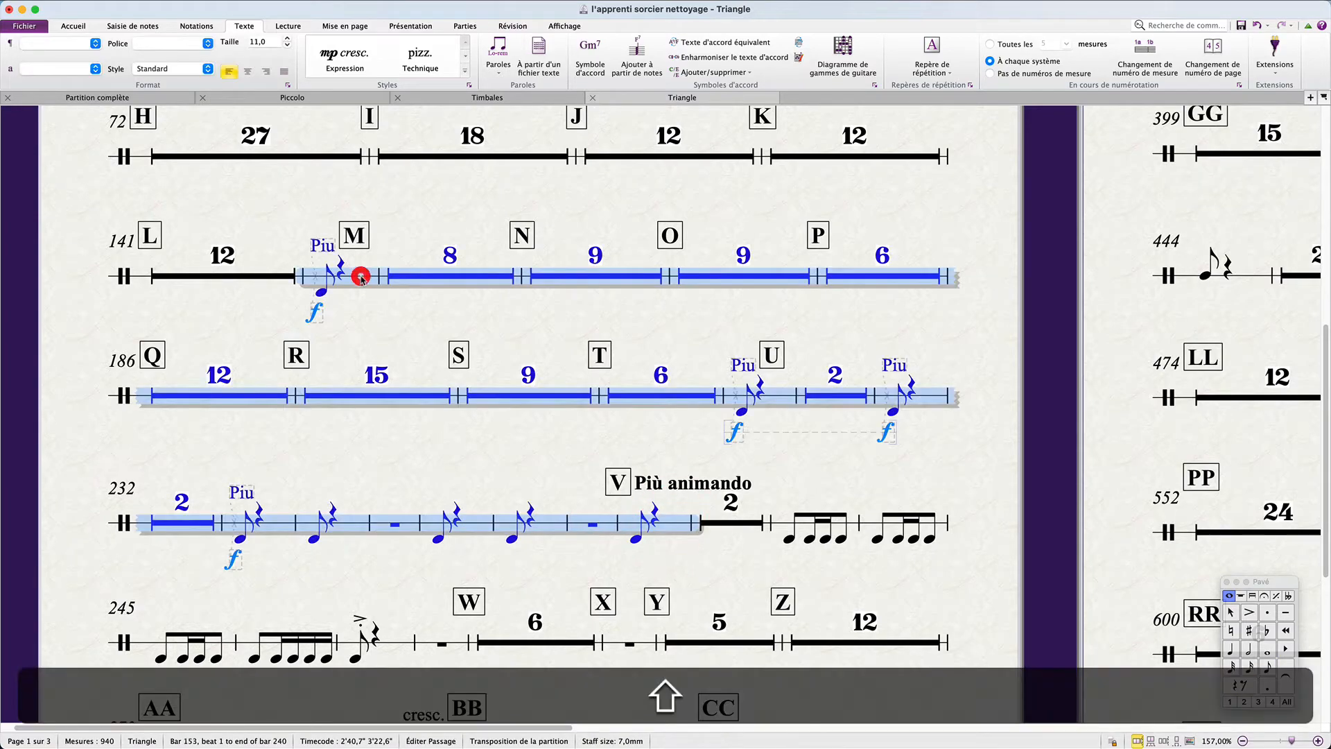
scroll(360, 277, up, 5)
scroll(361, 280, down, 6)
scroll(360, 280, right, 3)
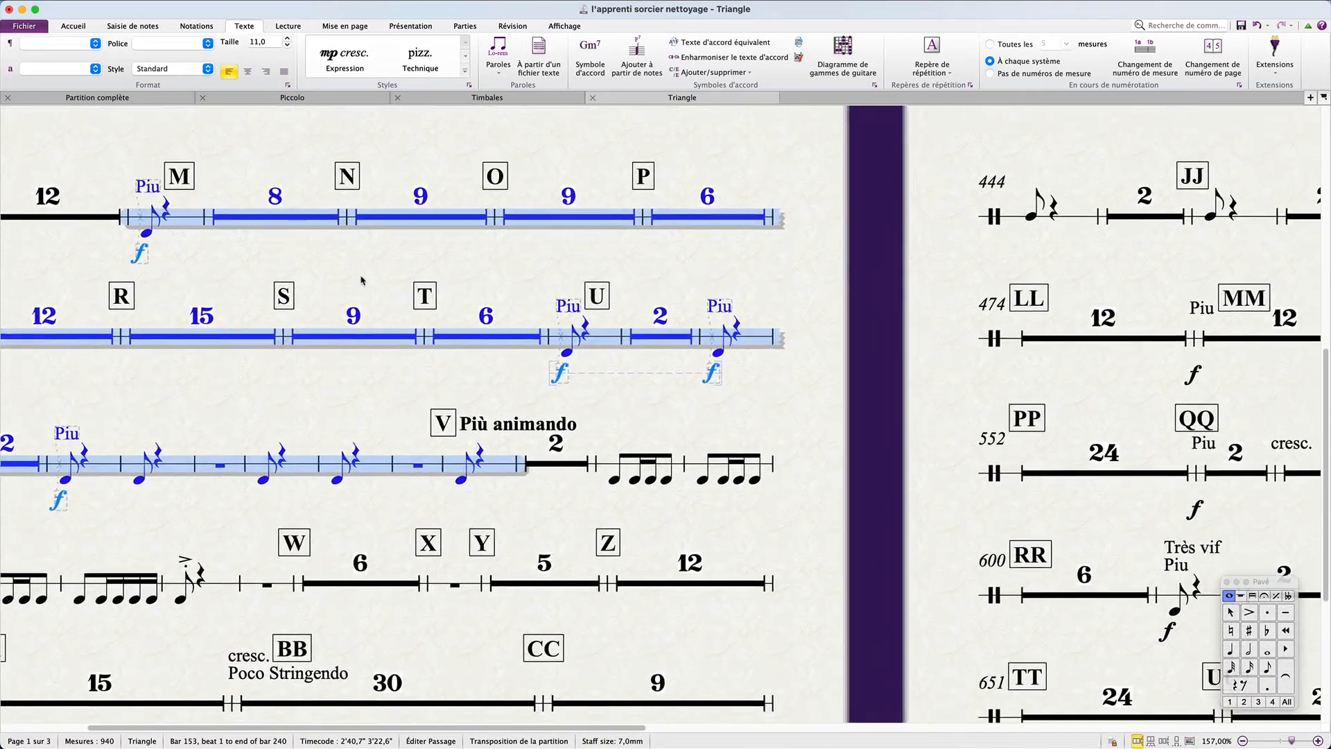
scroll(360, 280, down, 8)
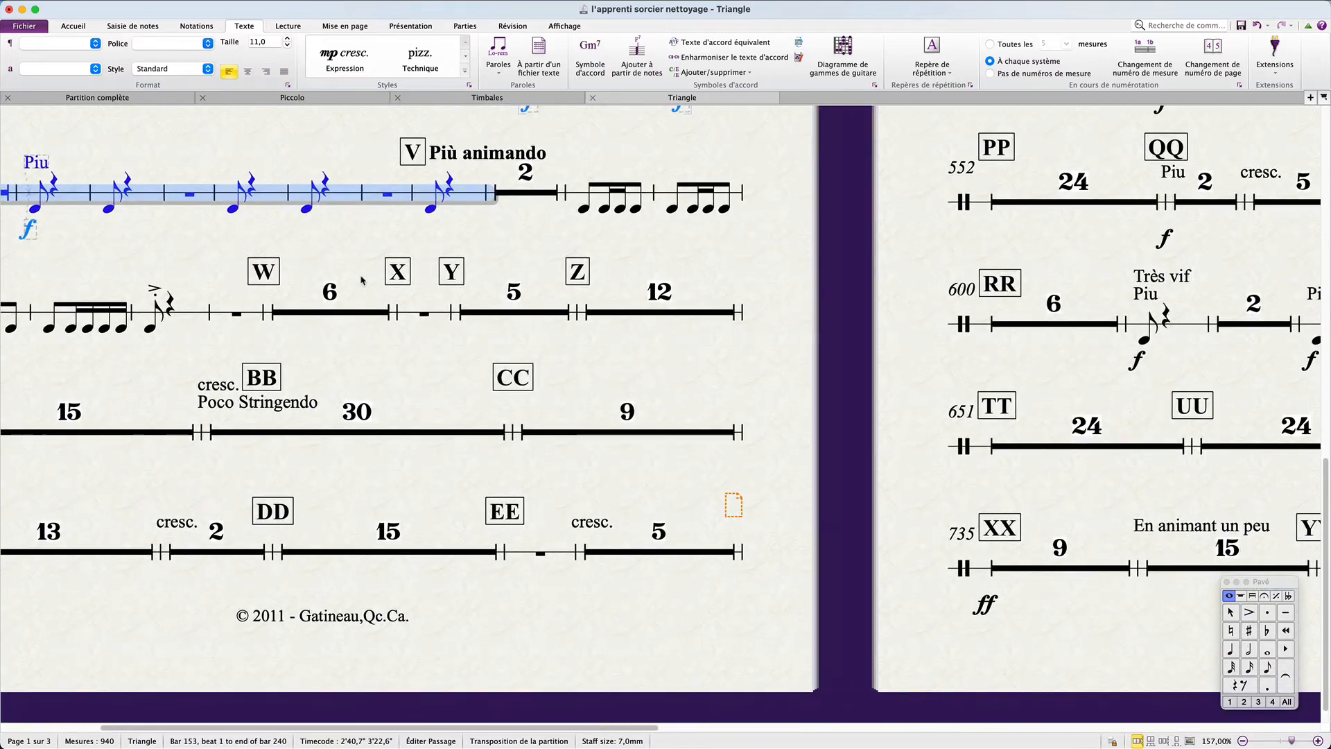
scroll(360, 280, left, 3)
scroll(361, 280, up, 8)
scroll(360, 280, right, 10)
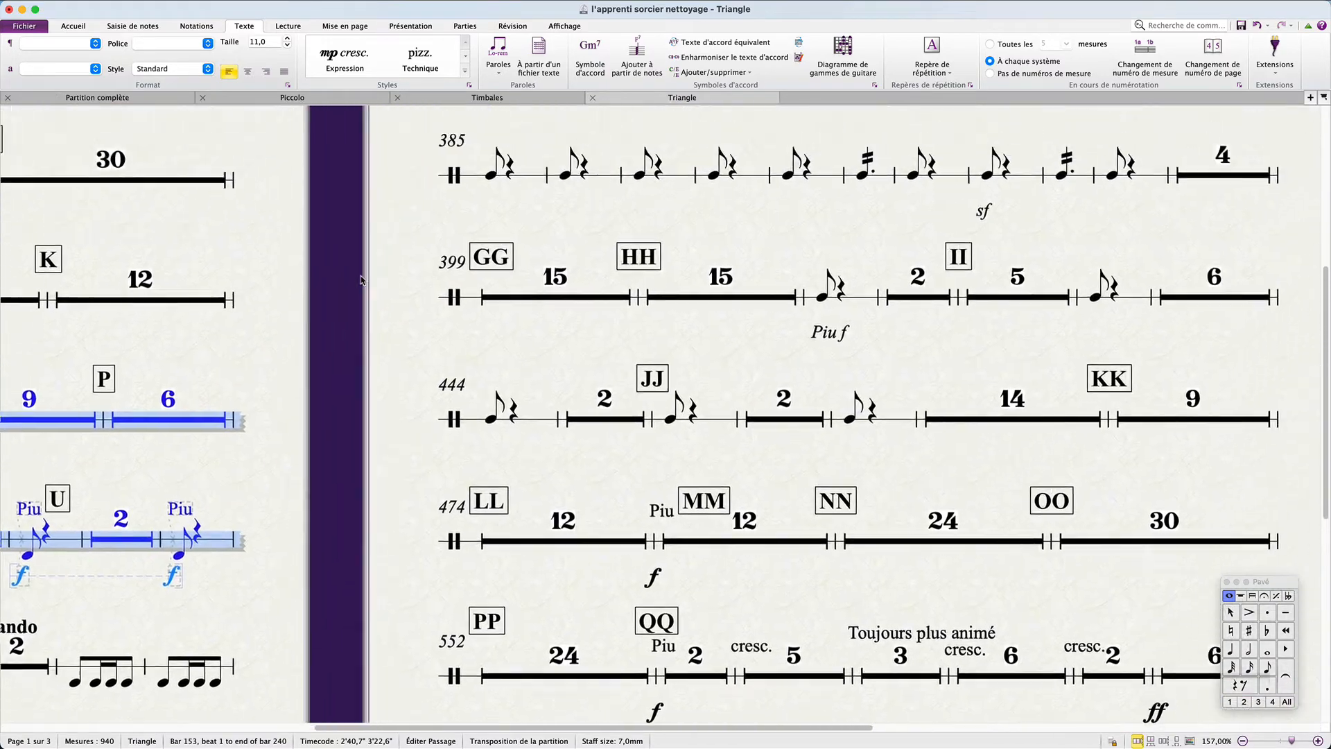
scroll(360, 280, up, 6)
scroll(361, 280, right, 2)
scroll(360, 280, left, 9)
scroll(361, 280, down, 10)
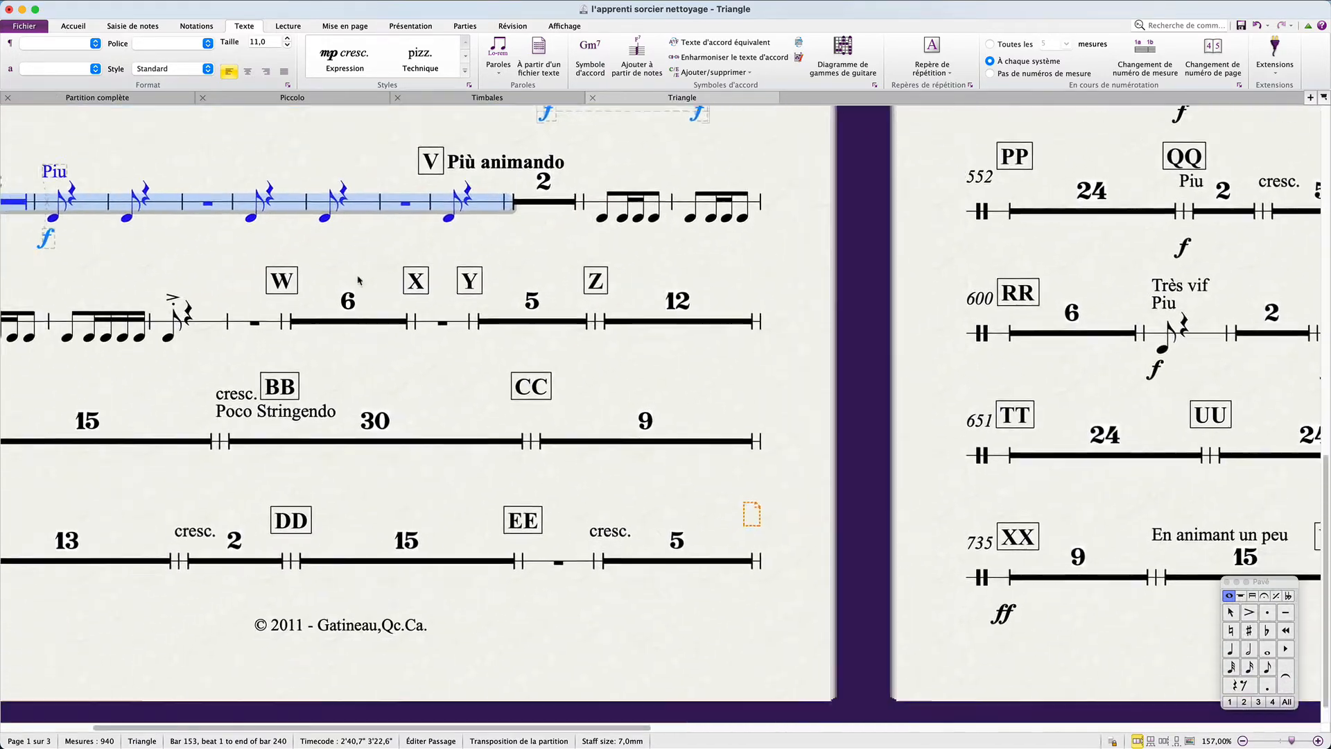
key(shift)
shift+click(558, 563)
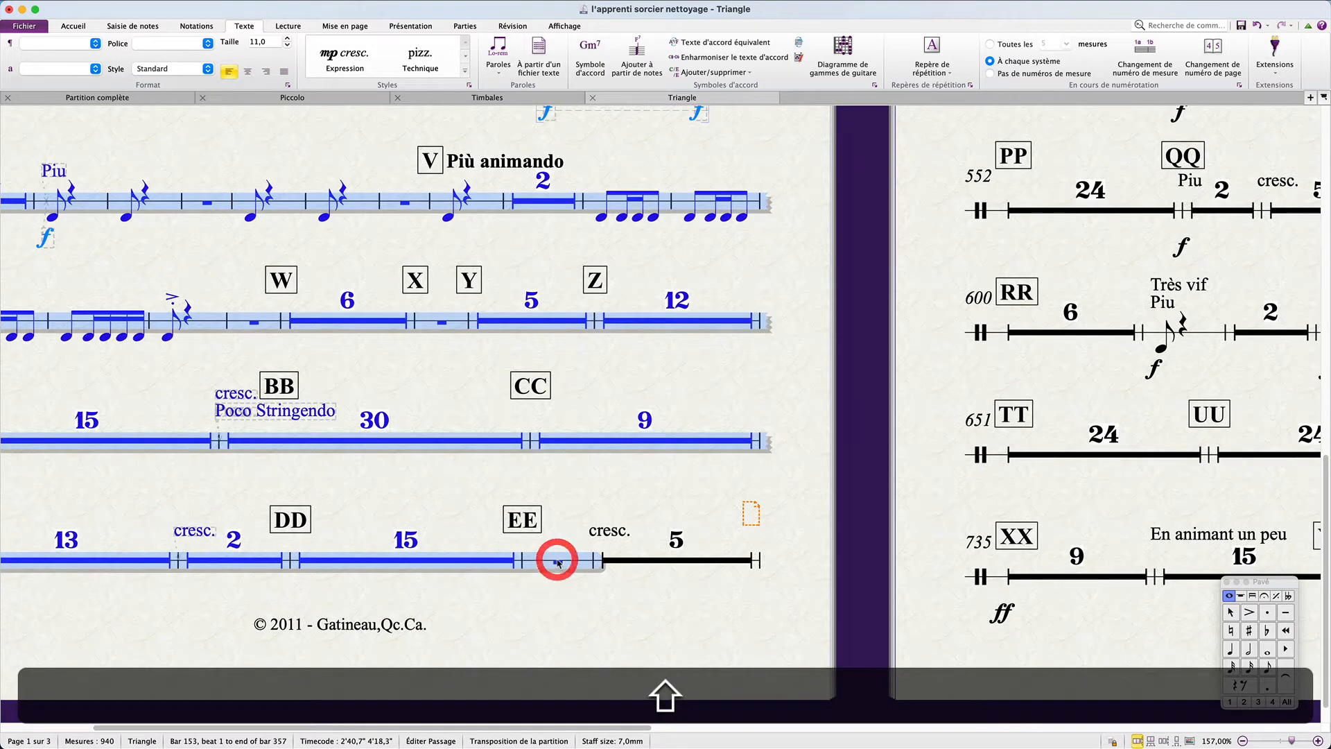
key(Up)
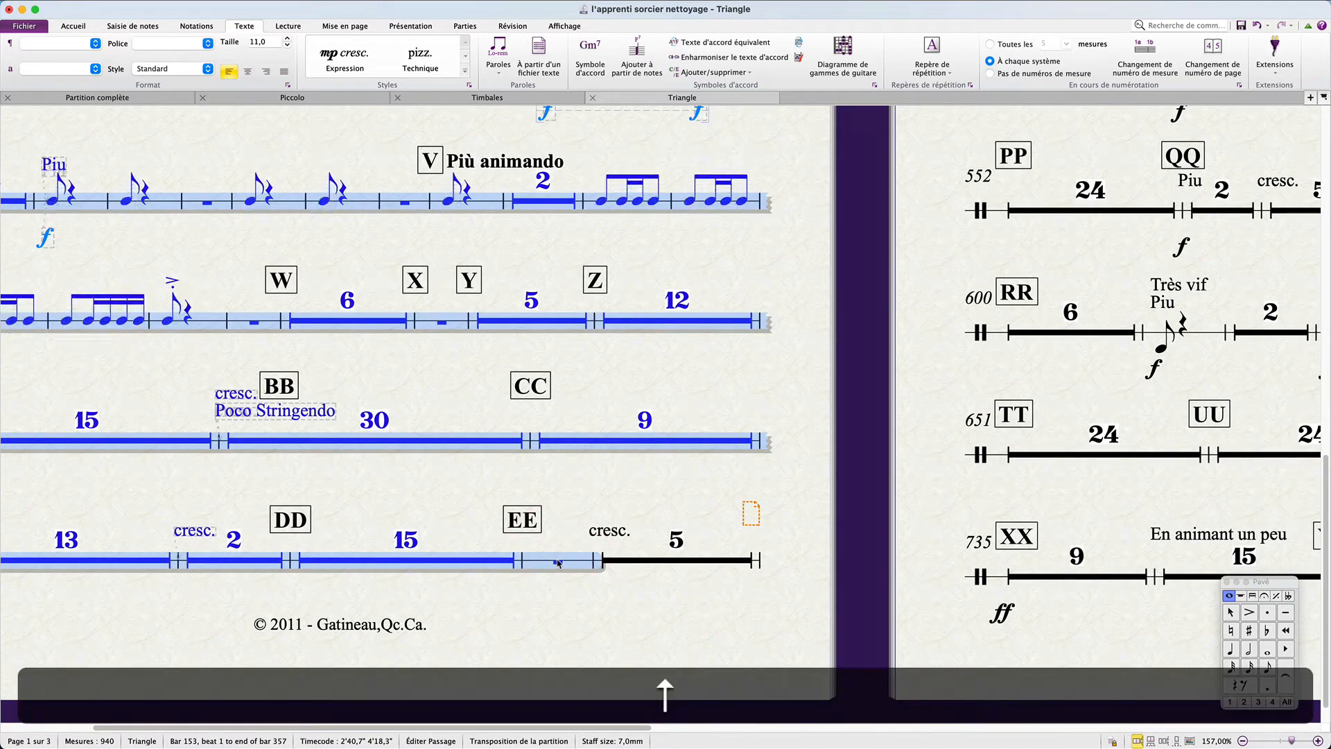
Delete the cresc. texts after rehearsal mark EE and at rehearsal mark BB.
click(611, 617)
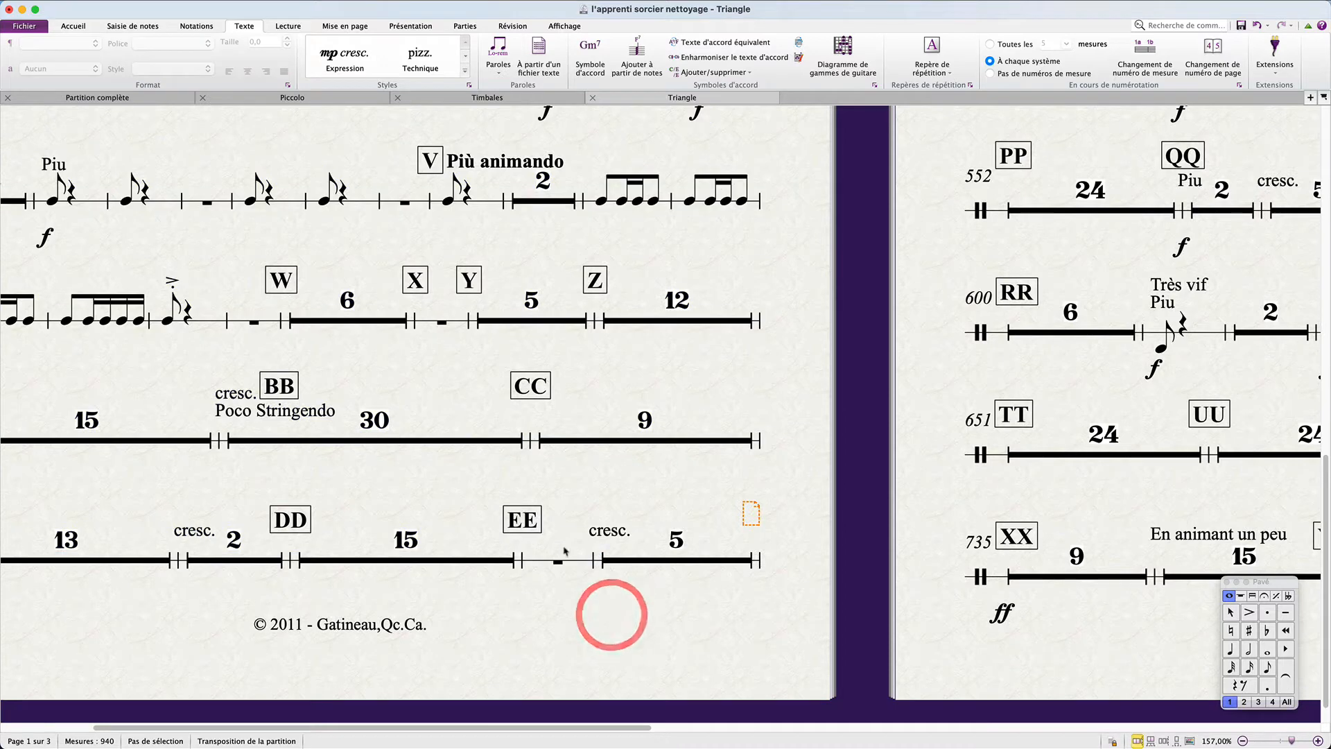
click(603, 532)
key(Delete)
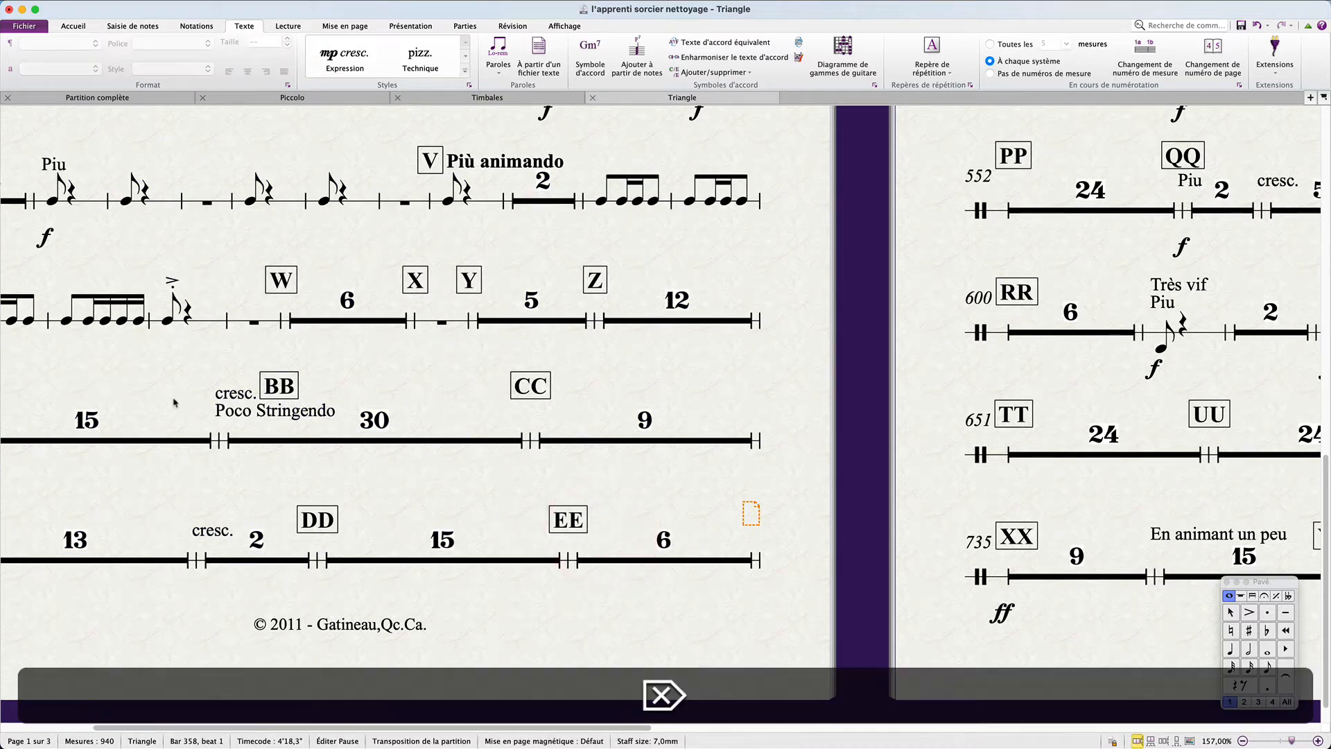
click(229, 392)
key(Delete)
Recreate the Poco Stringendo text at BB as bold tempo text from a copy of its words, and delete the original technique text.
click(263, 409)
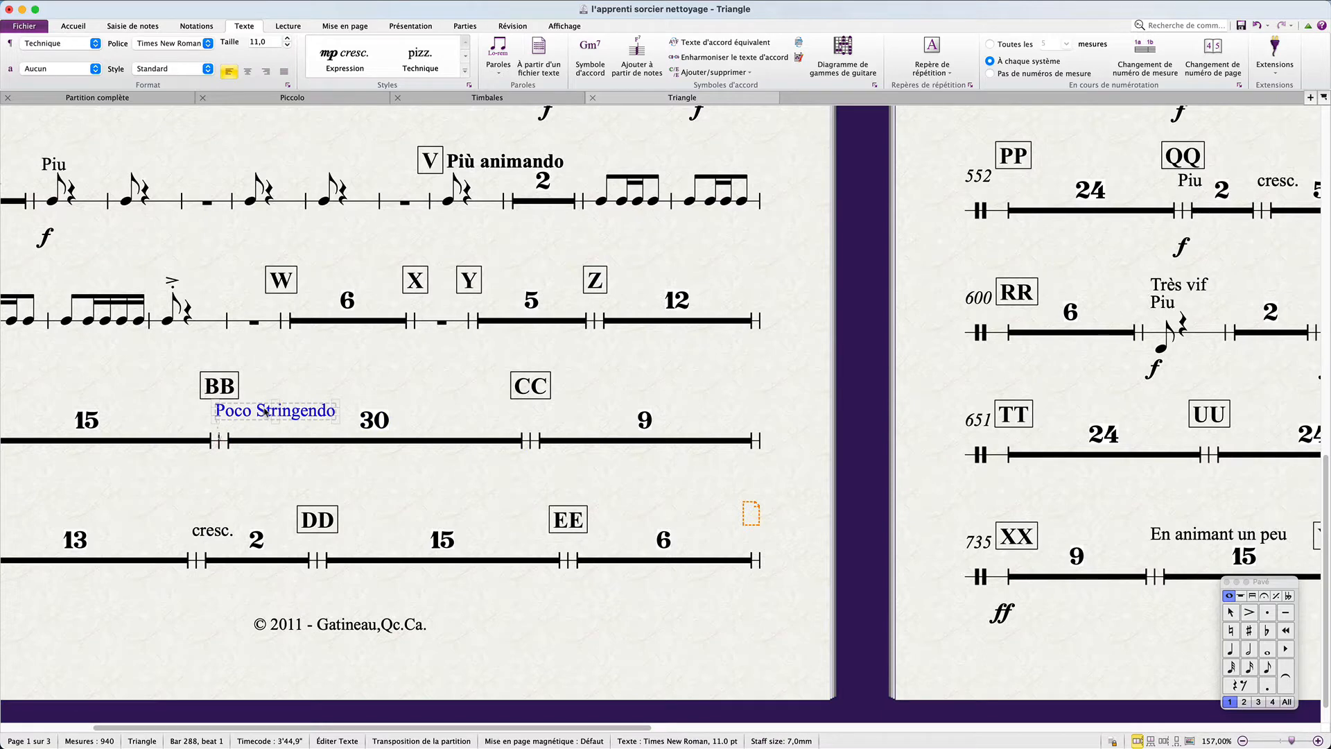
key(super+c)
key(super+Tab)
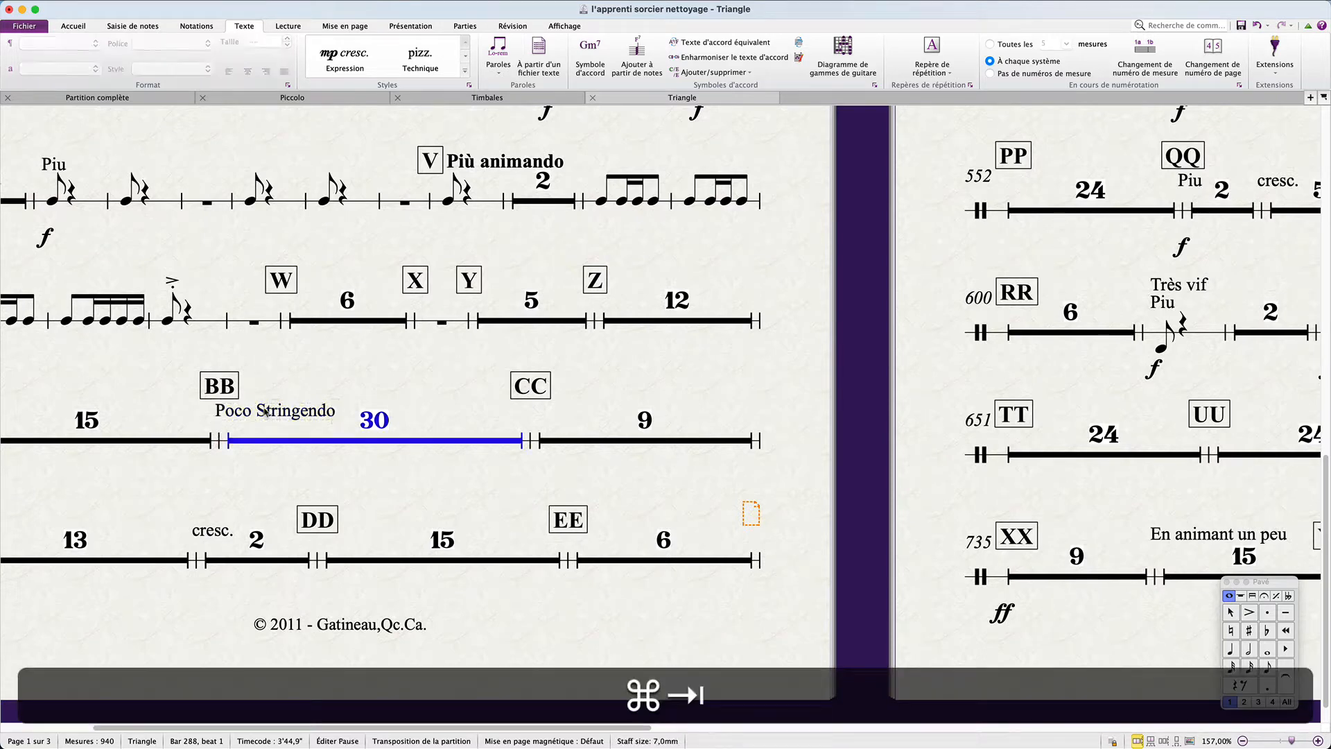
key(alt+super+t)
key(alt+super+v)
key(super+Escape)
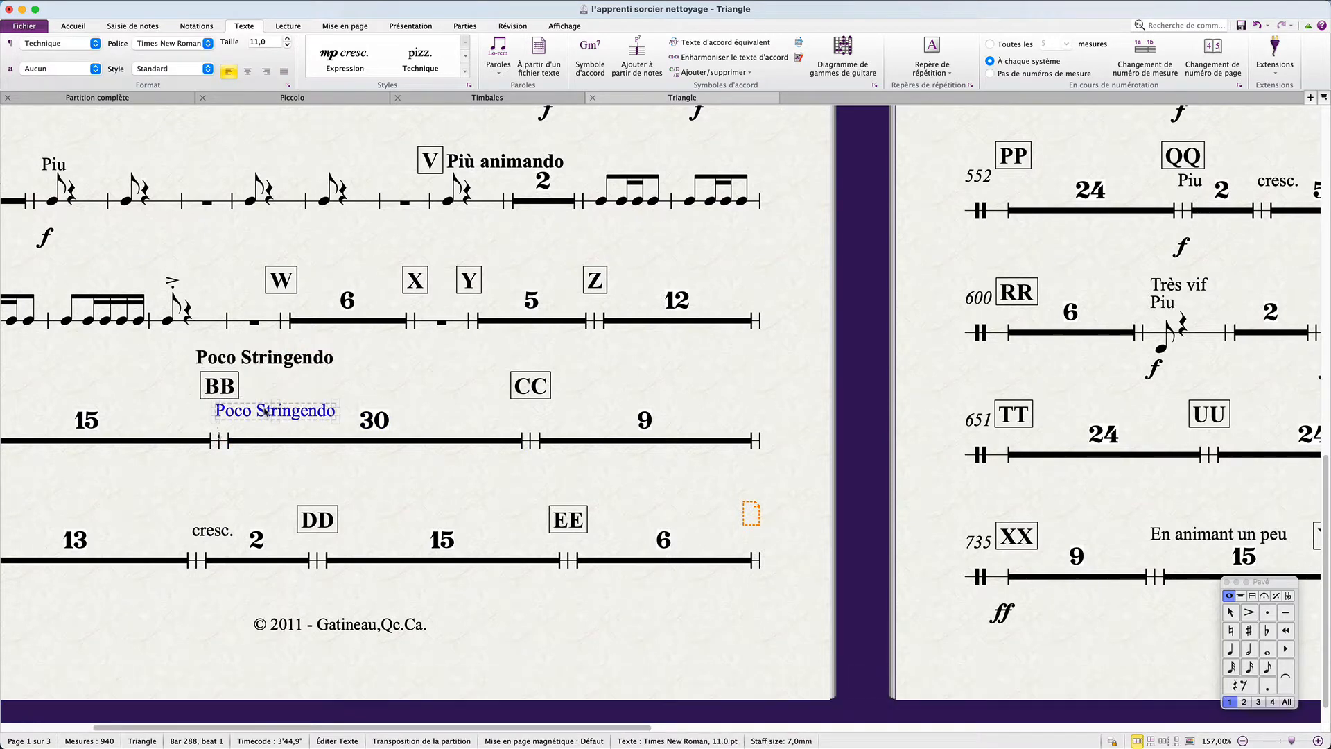
click(265, 410)
key(Delete)
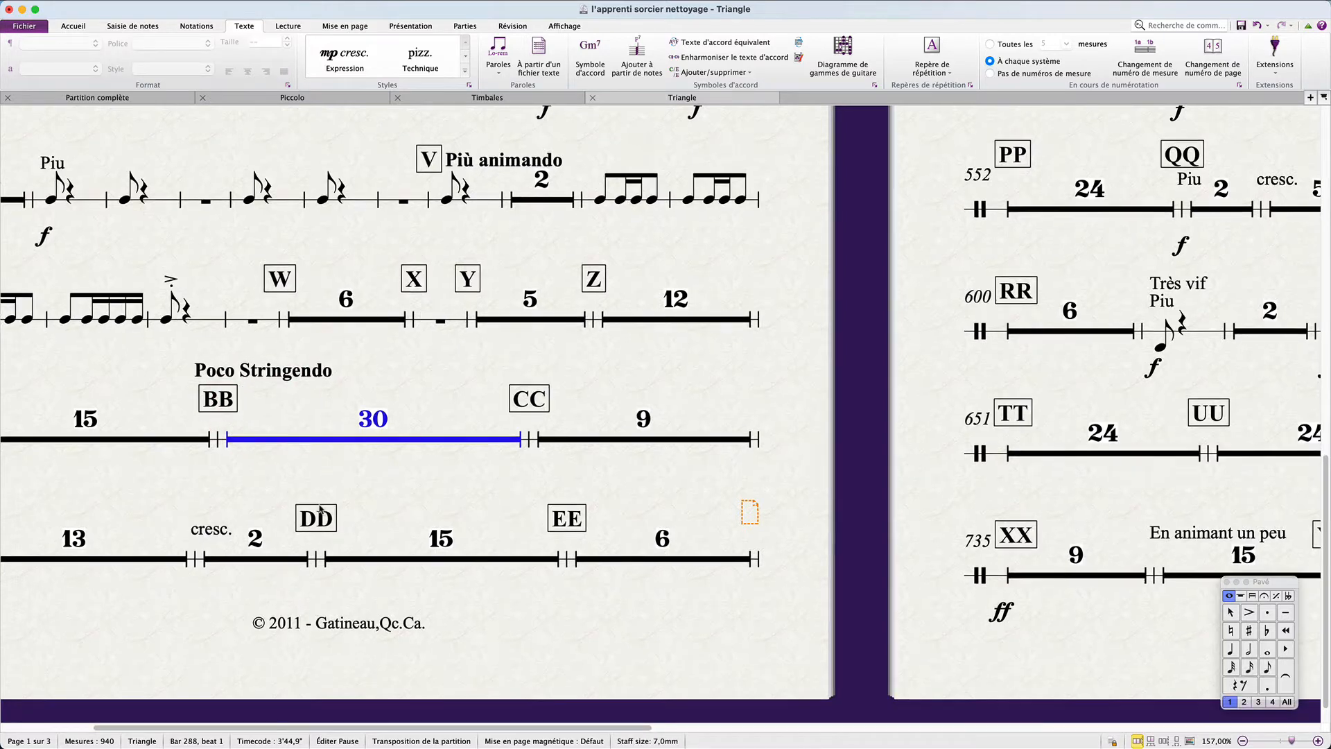
Delete the cresc. text before rehearsal mark DD and the mf dynamic at bar 327.
scroll(321, 480, left, 5)
click(415, 499)
key(Delete)
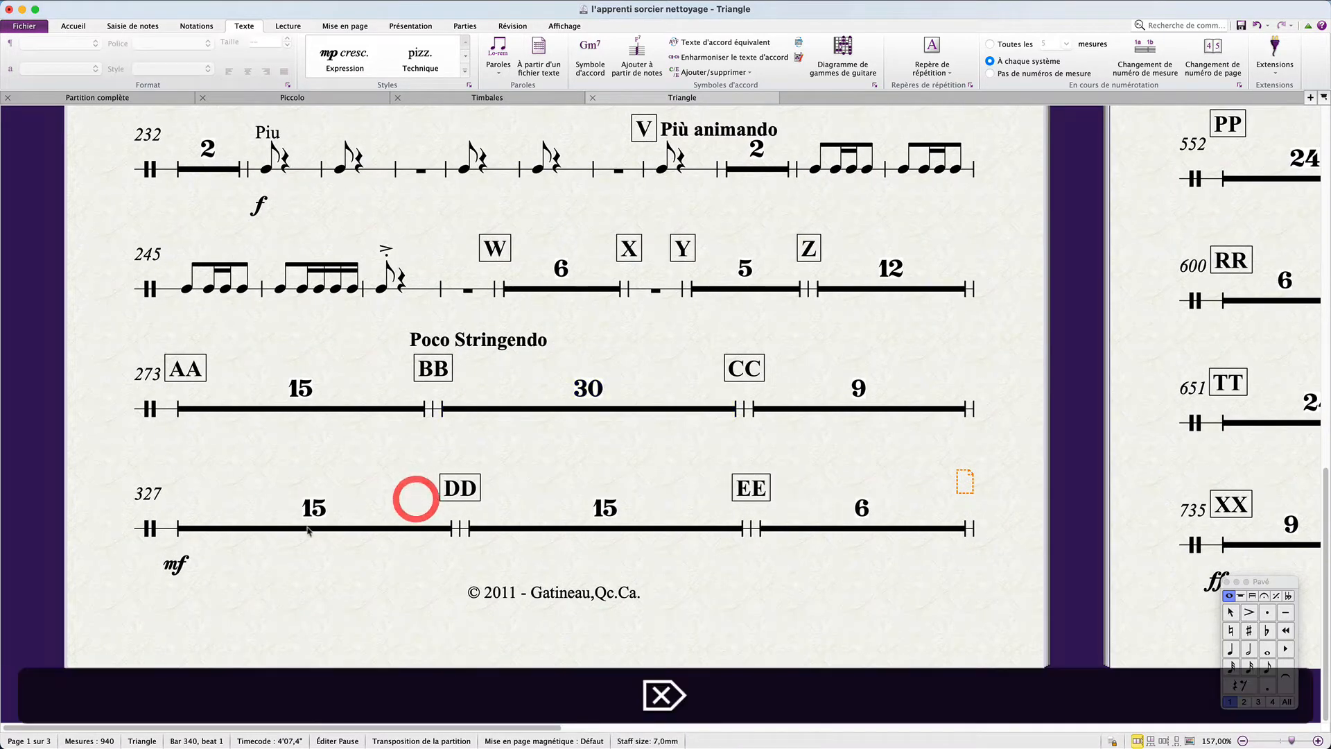
click(178, 564)
key(Delete)
Look over the rehearsal marks, texts and dynamics from the end of page 1 to page 2 of the Triangle part.
scroll(272, 575, right, 5)
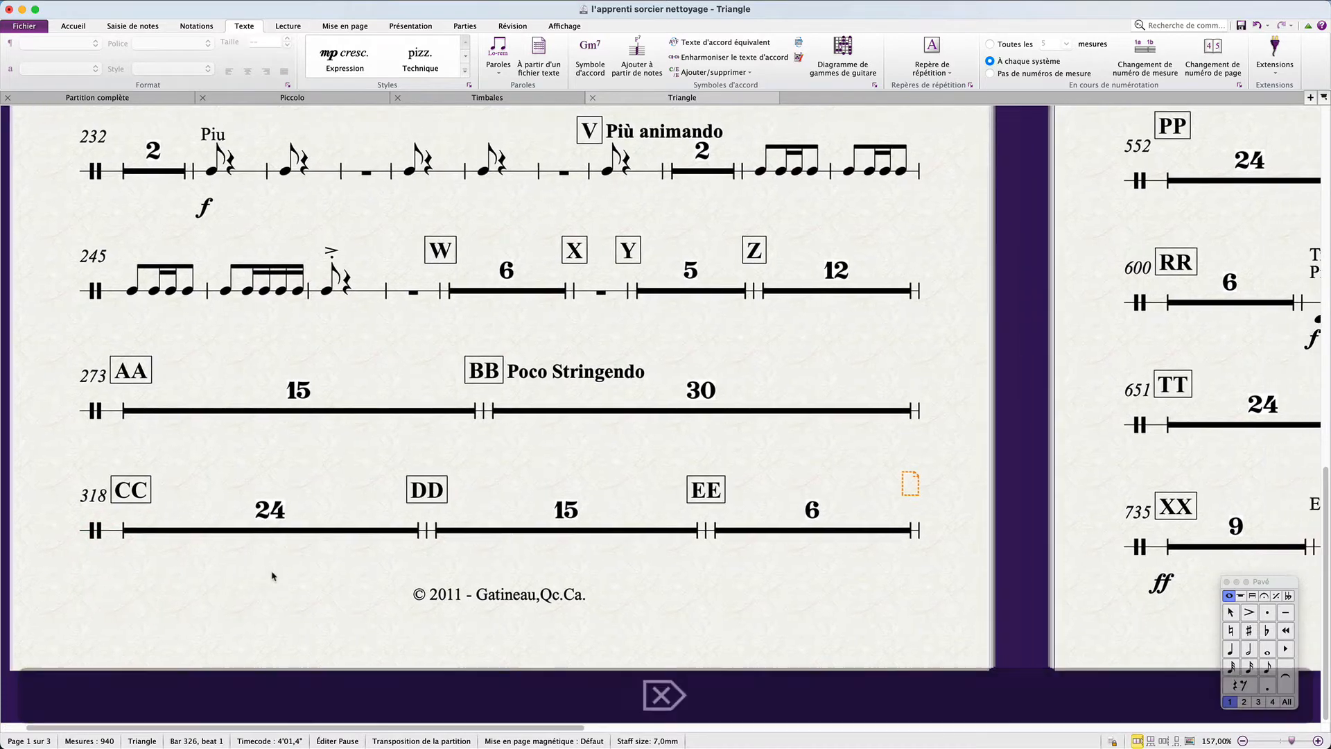
scroll(417, 607, up, 2)
scroll(417, 607, up, 7)
scroll(417, 607, right, 6)
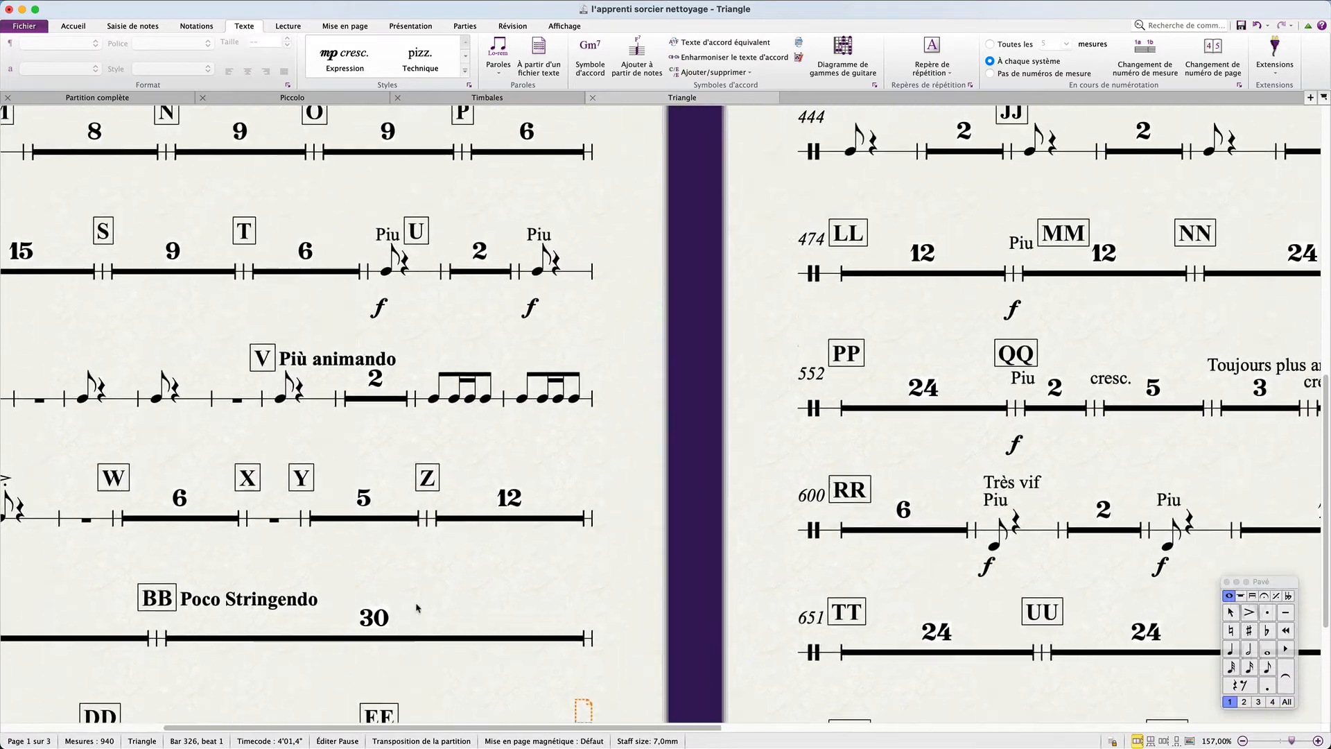
scroll(416, 565, down, 8)
scroll(415, 565, left, 8)
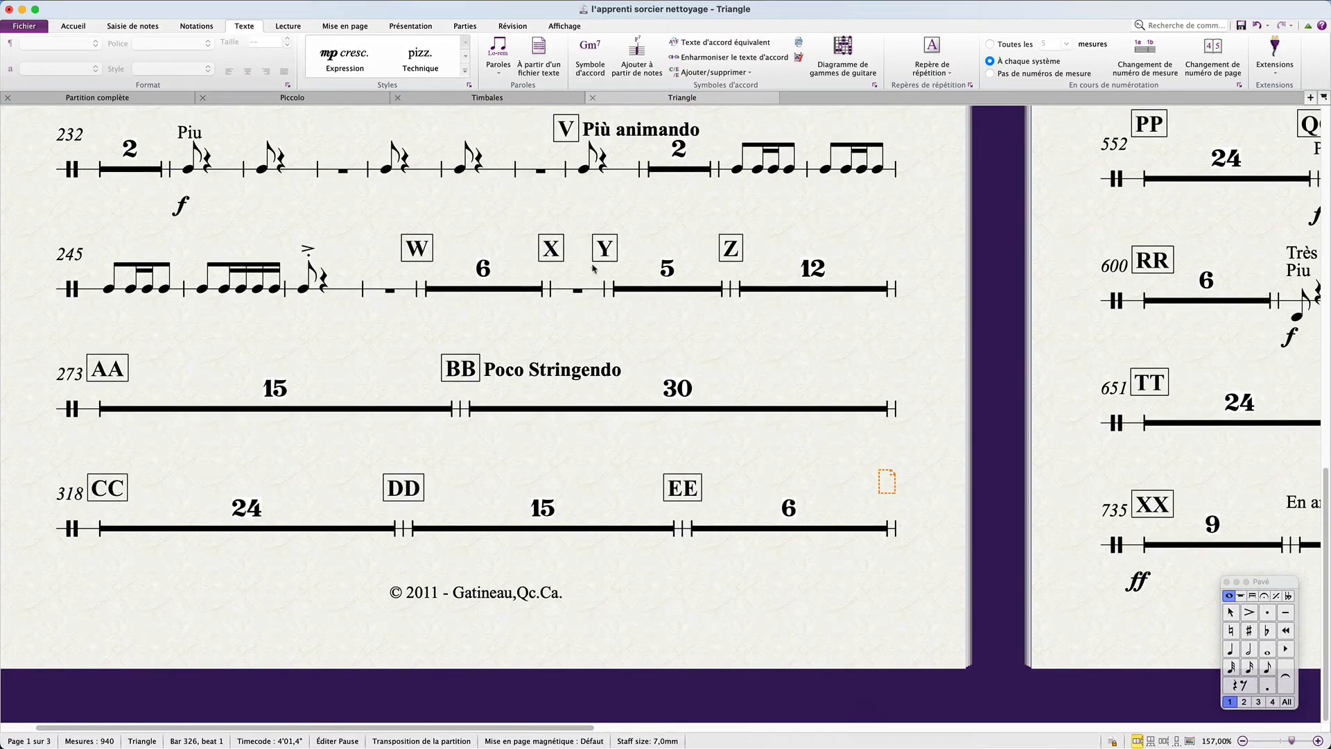
scroll(598, 266, up, 10)
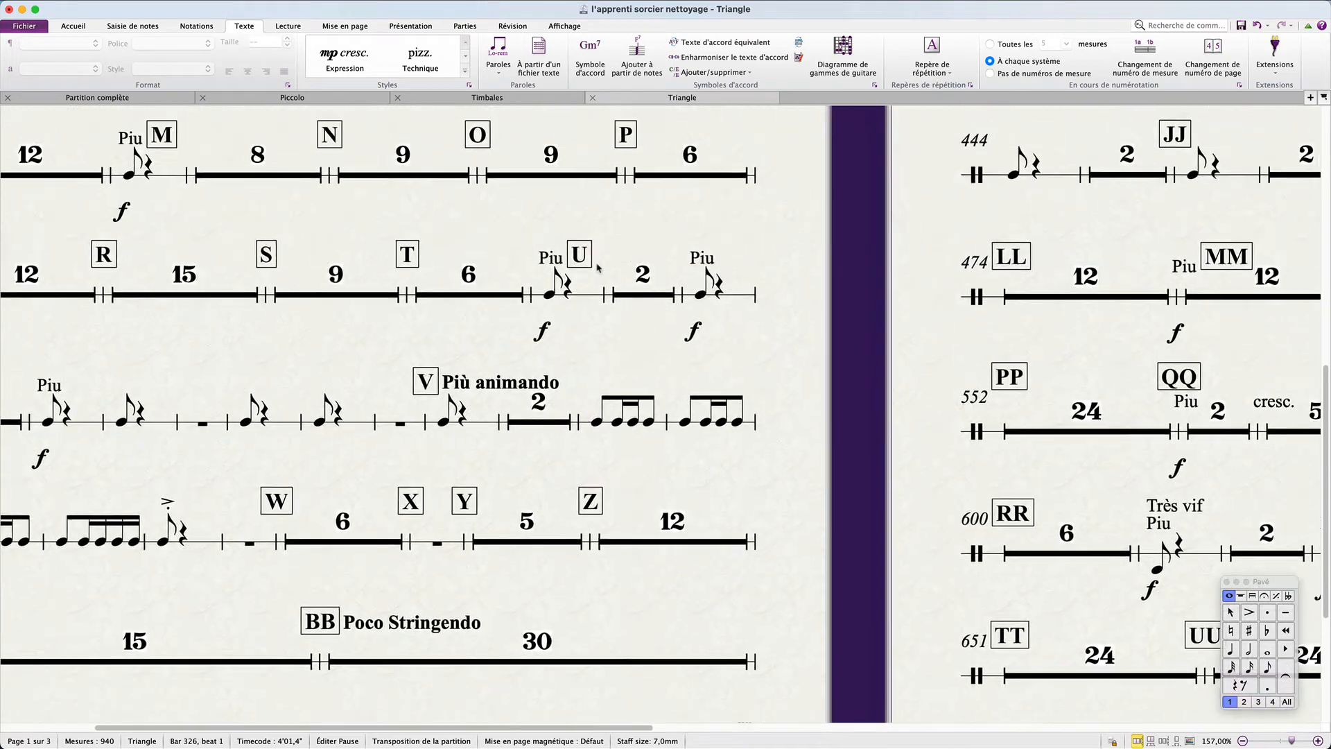
scroll(598, 267, right, 6)
scroll(598, 267, right, 5)
scroll(597, 266, down, 8)
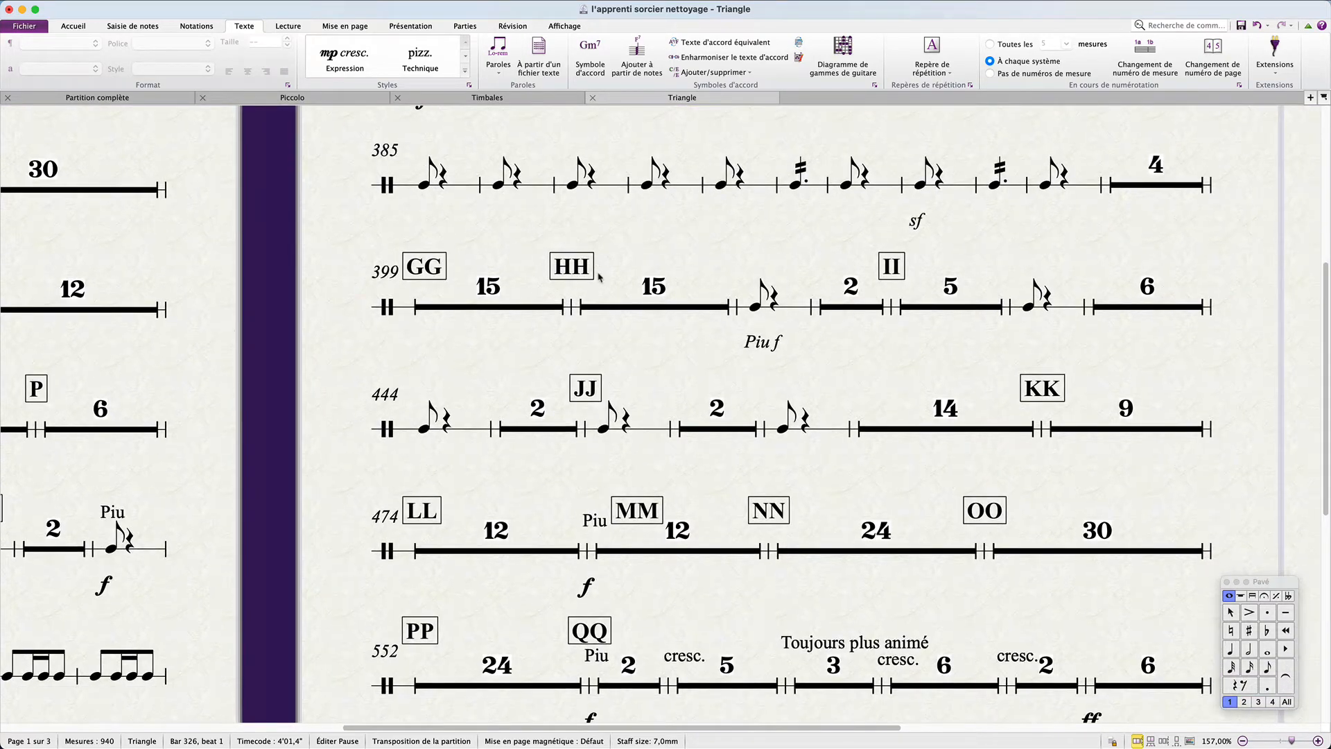
Change the rehearsal mark format in the engraving rules to numbers (1, 2, 3...).
click(638, 349)
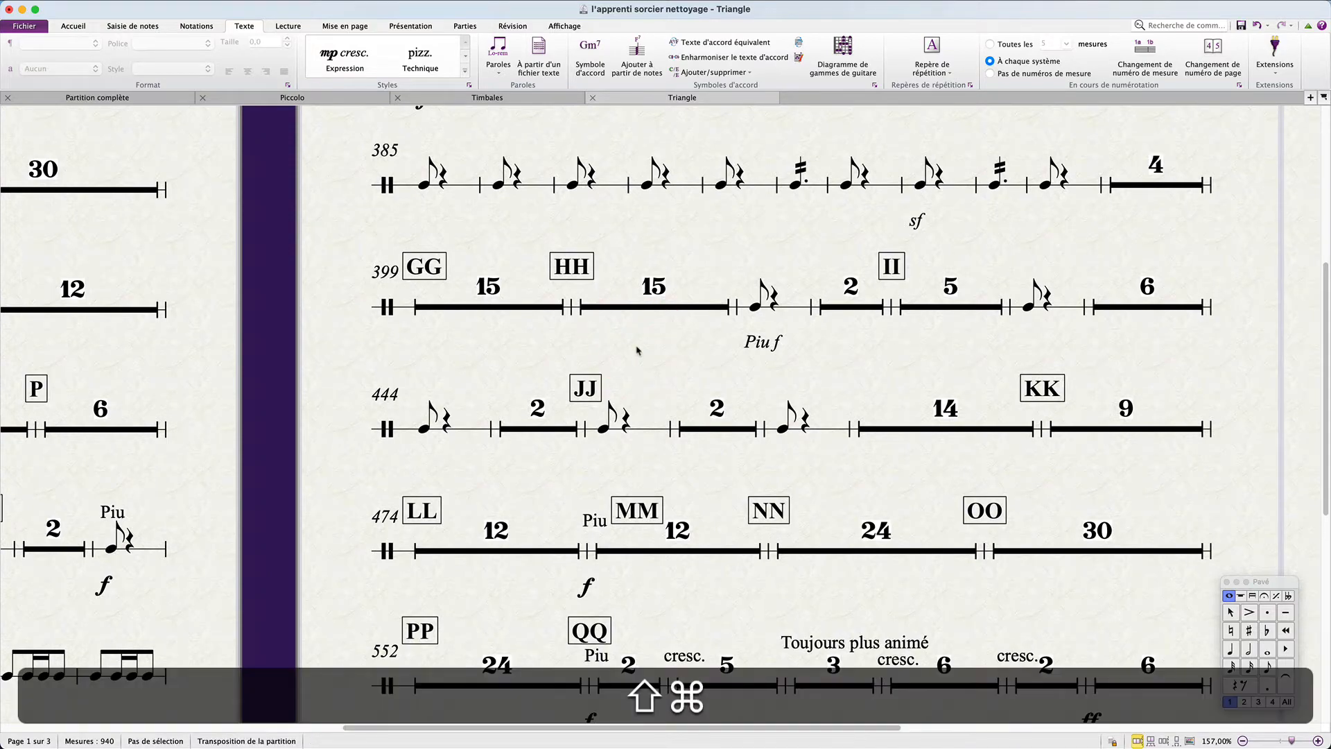
key(shift+super+e)
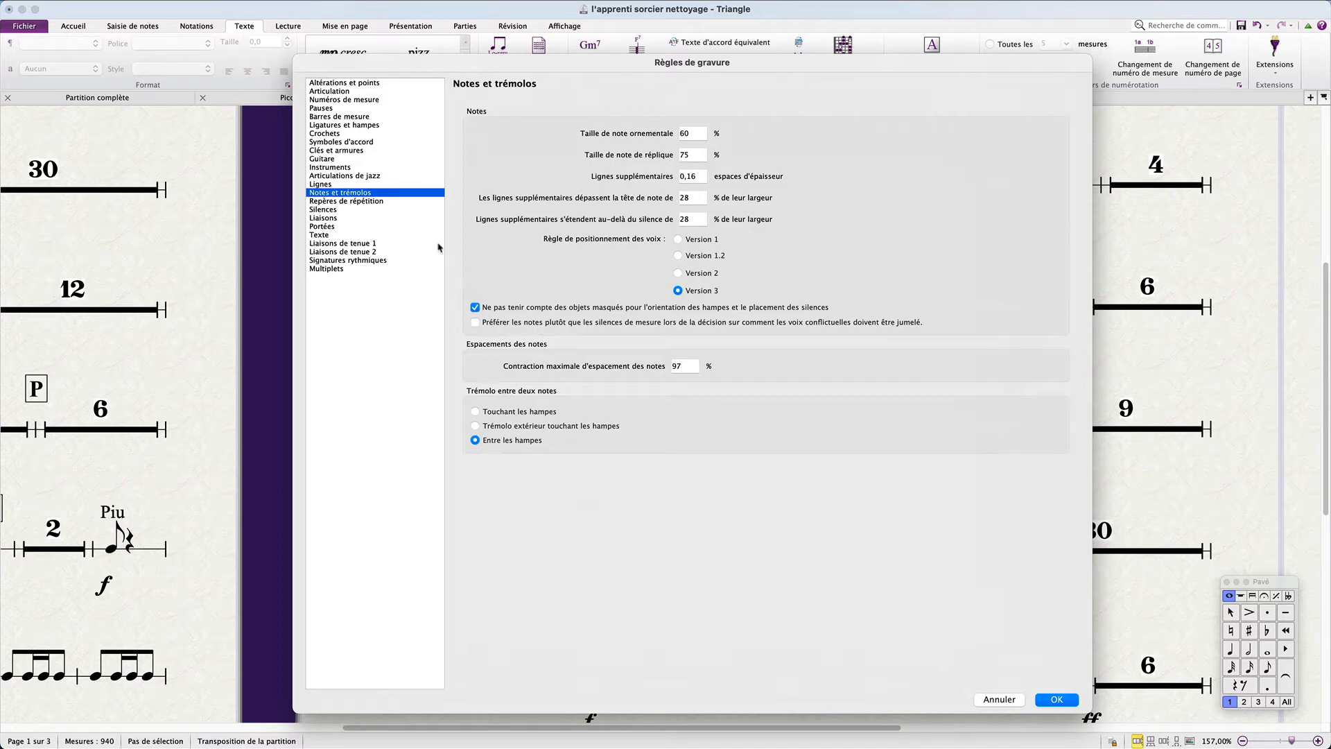
click(378, 200)
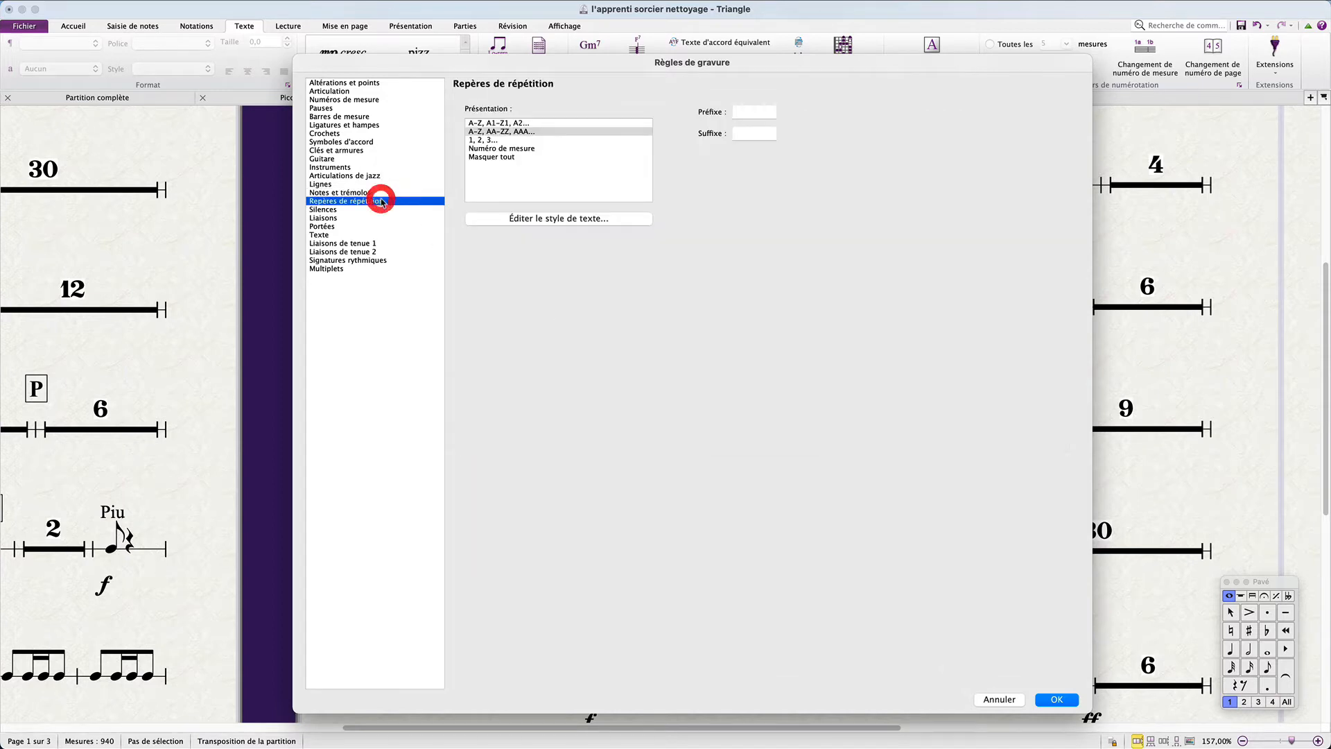
click(489, 140)
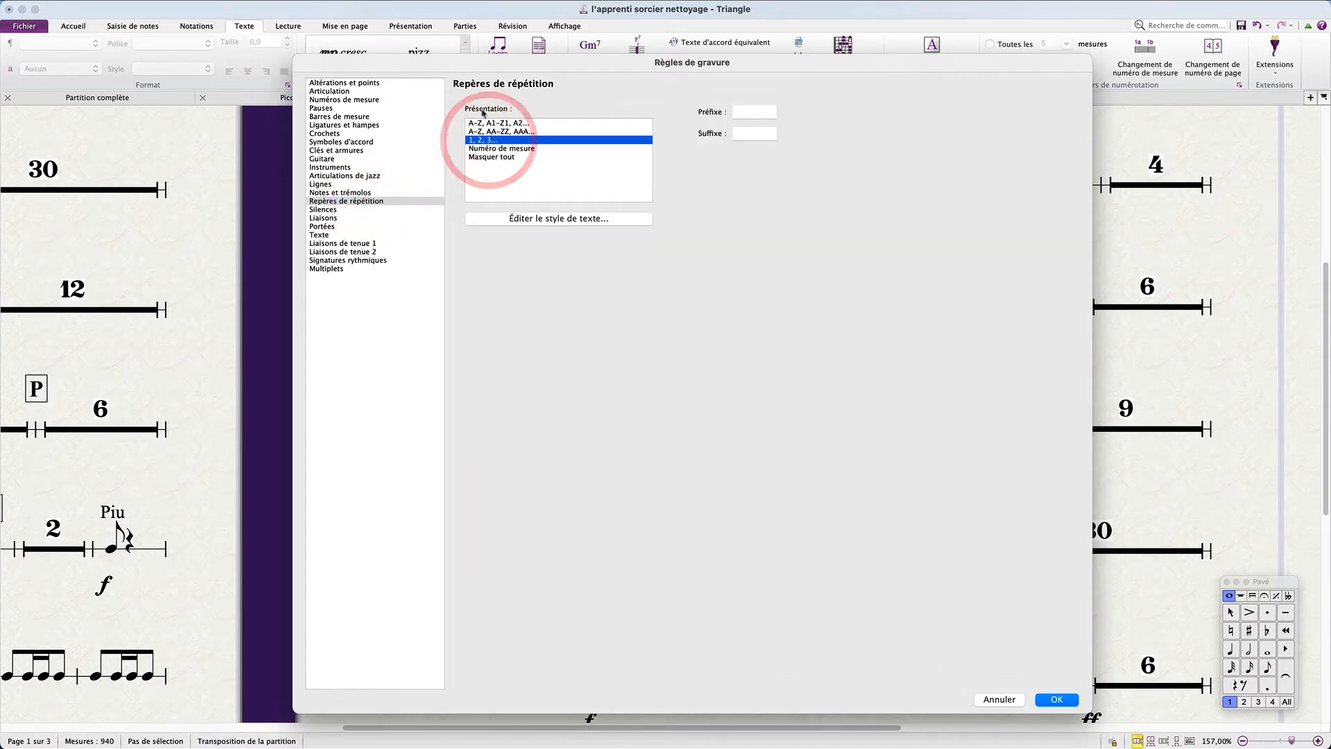
click(1056, 699)
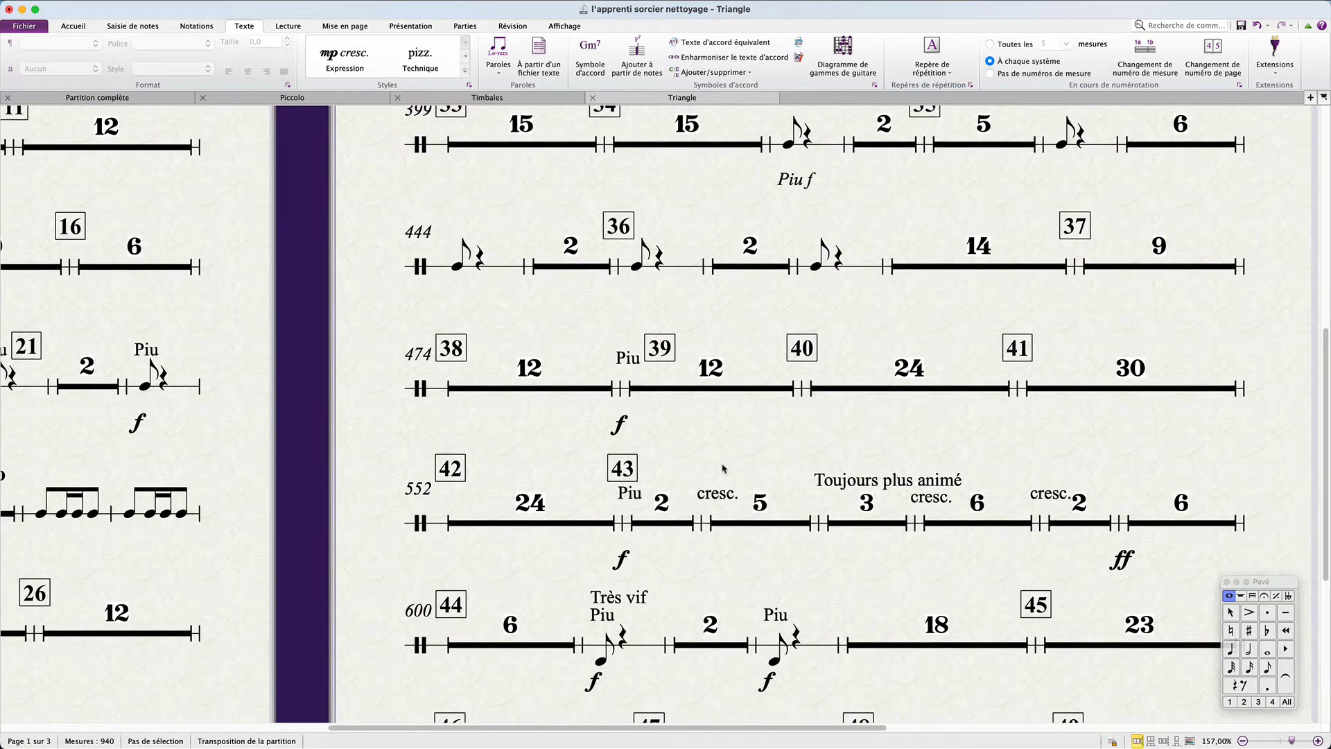
Delete the Piu text and the f dynamic at rehearsal mark 39.
click(626, 359)
key(BackSpace)
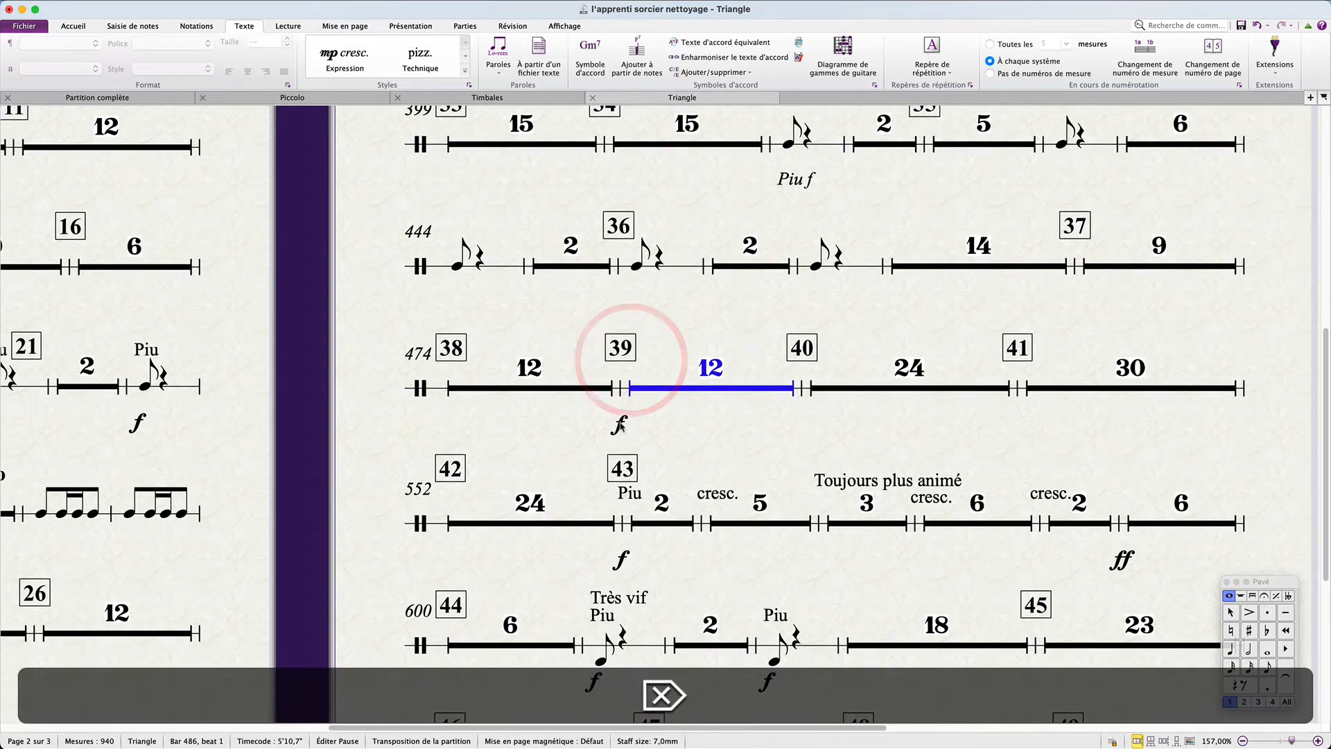
scroll(627, 416, down, 1)
click(624, 423)
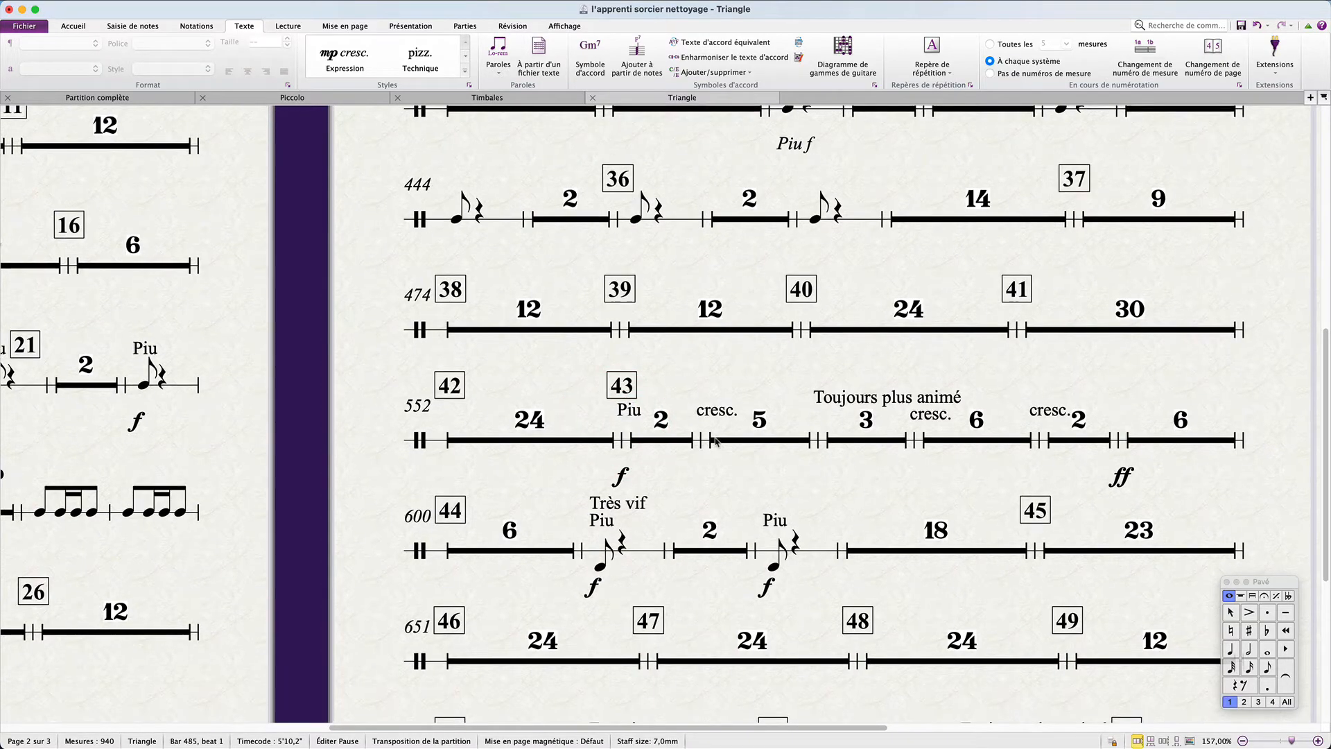
Delete the Piu text and f dynamic at rehearsal mark 43, along with the cresc. text just after it.
scroll(717, 440, up, 2)
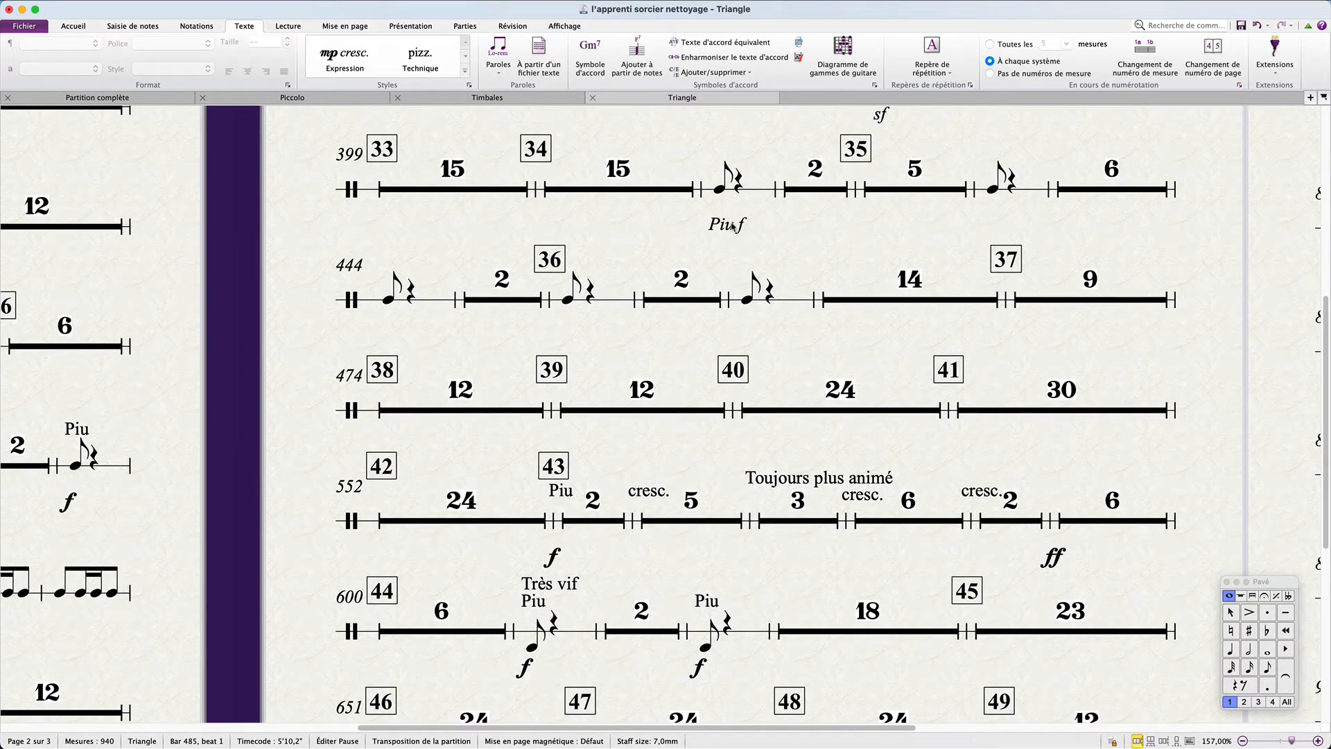
scroll(731, 225, down, 2)
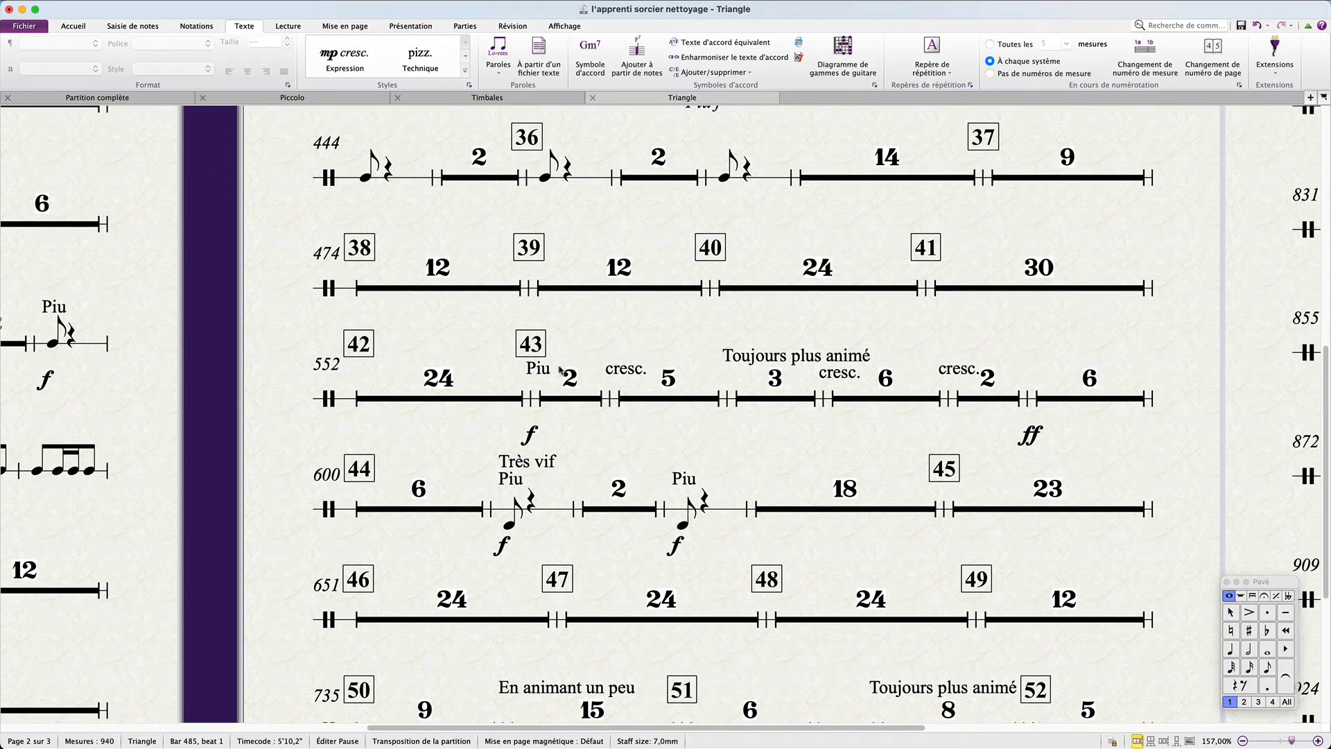
click(625, 377)
key(BackSpace)
click(552, 371)
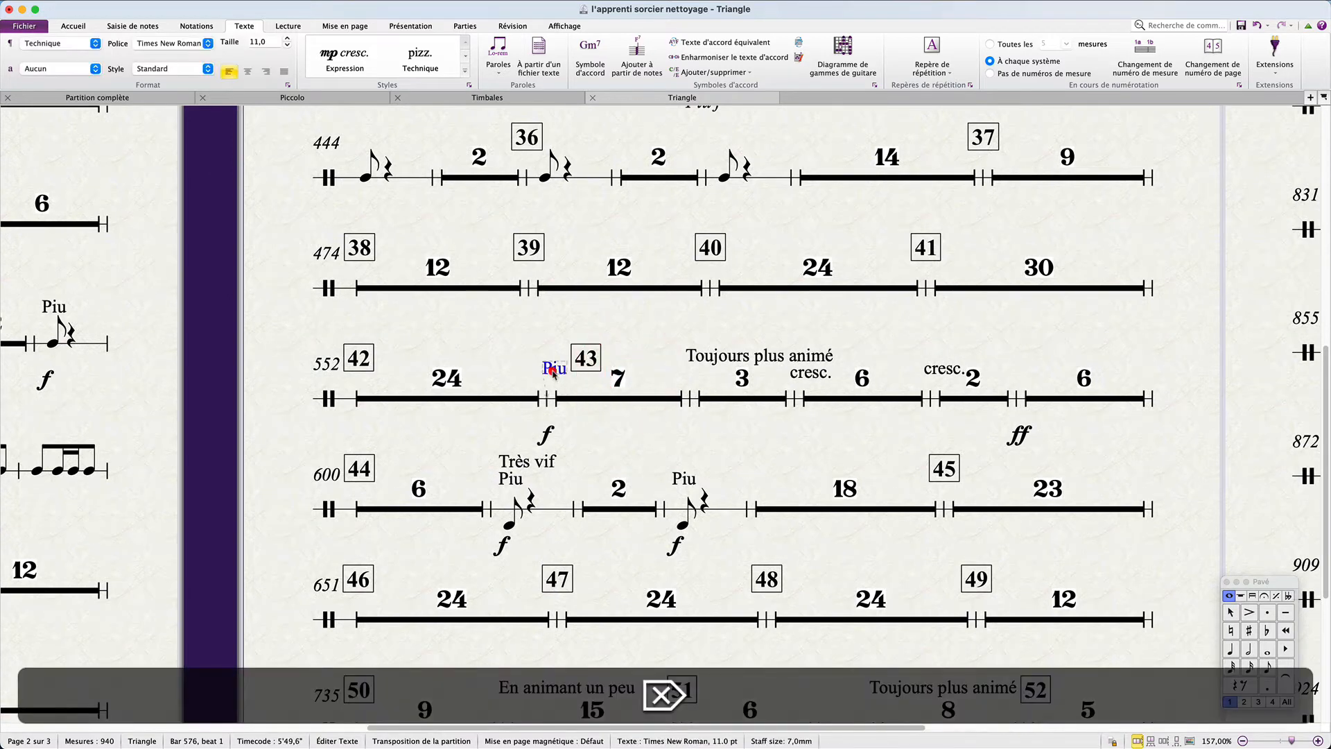
key(BackSpace)
click(554, 435)
key(BackSpace)
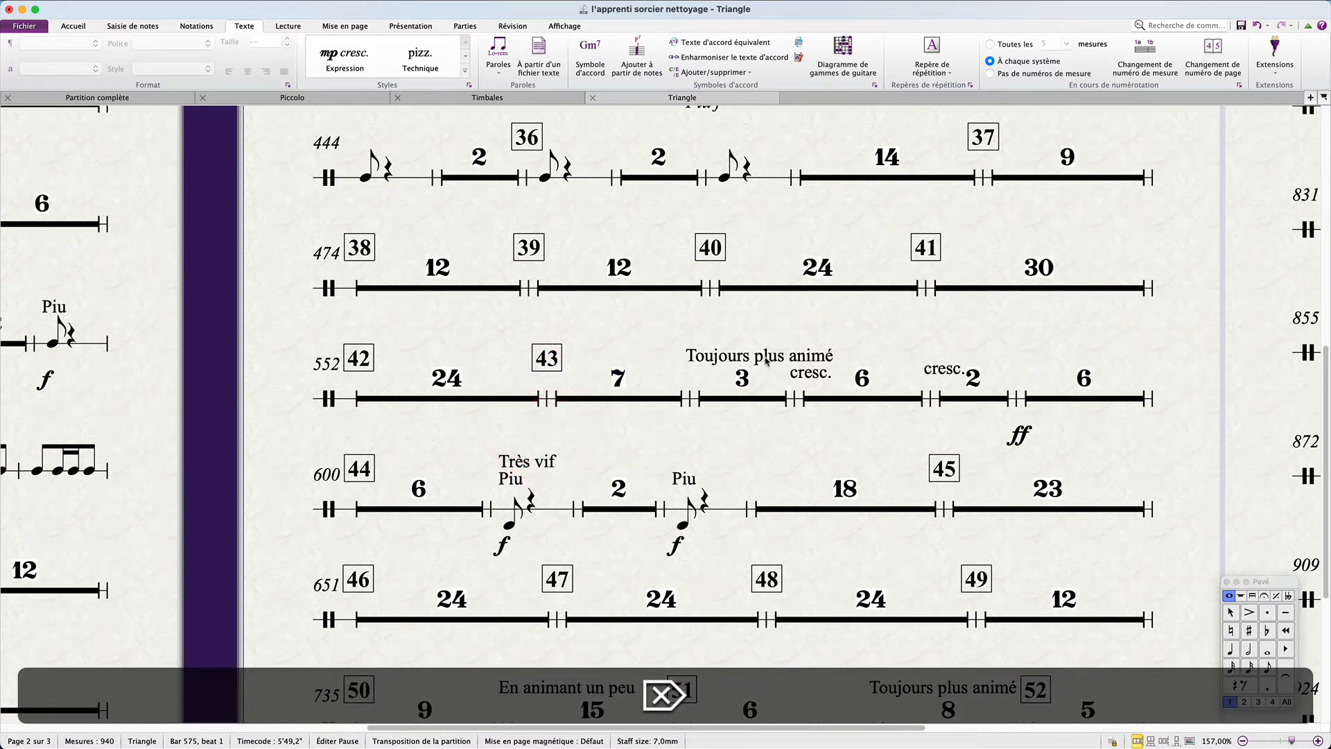
Recreate the Toujours plus animé text after mark 43 as bold tempo text and delete the original plain text.
click(765, 357)
key(alt+super+v)
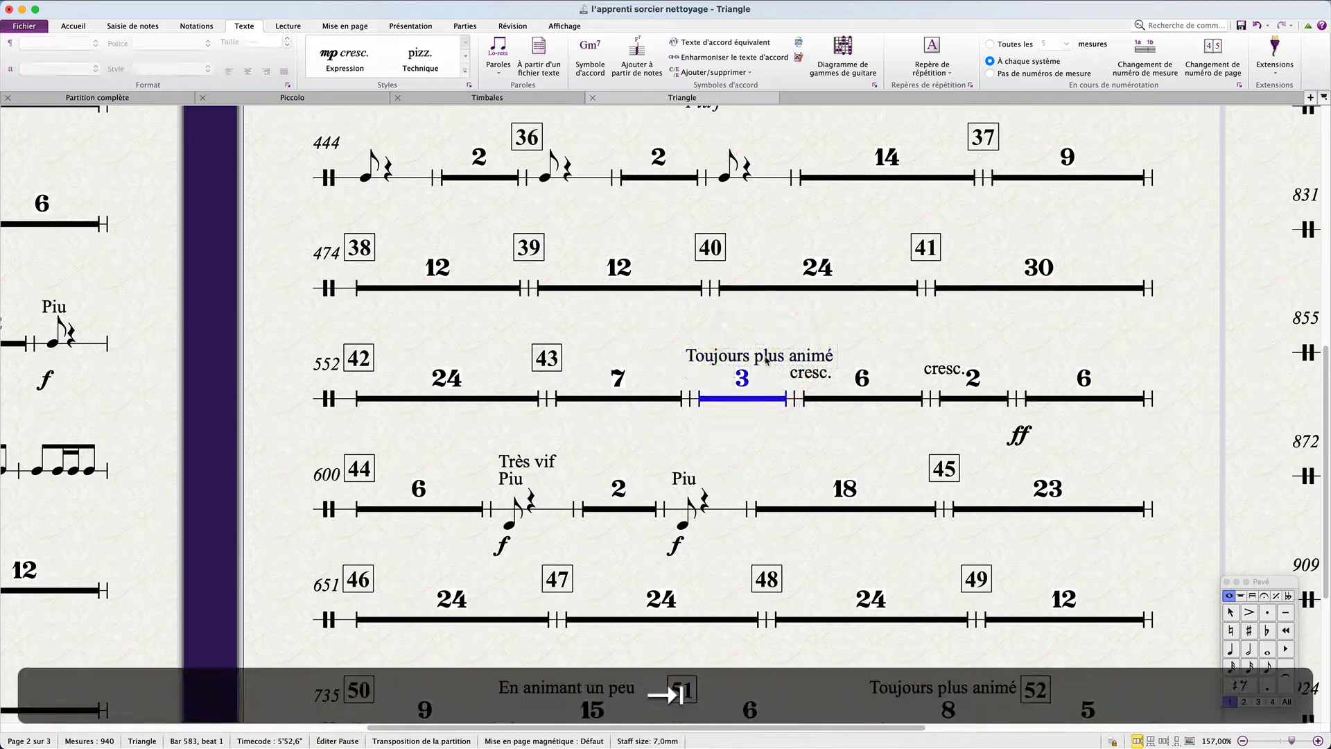
key(Escape)
click(765, 356)
key(BackSpace)
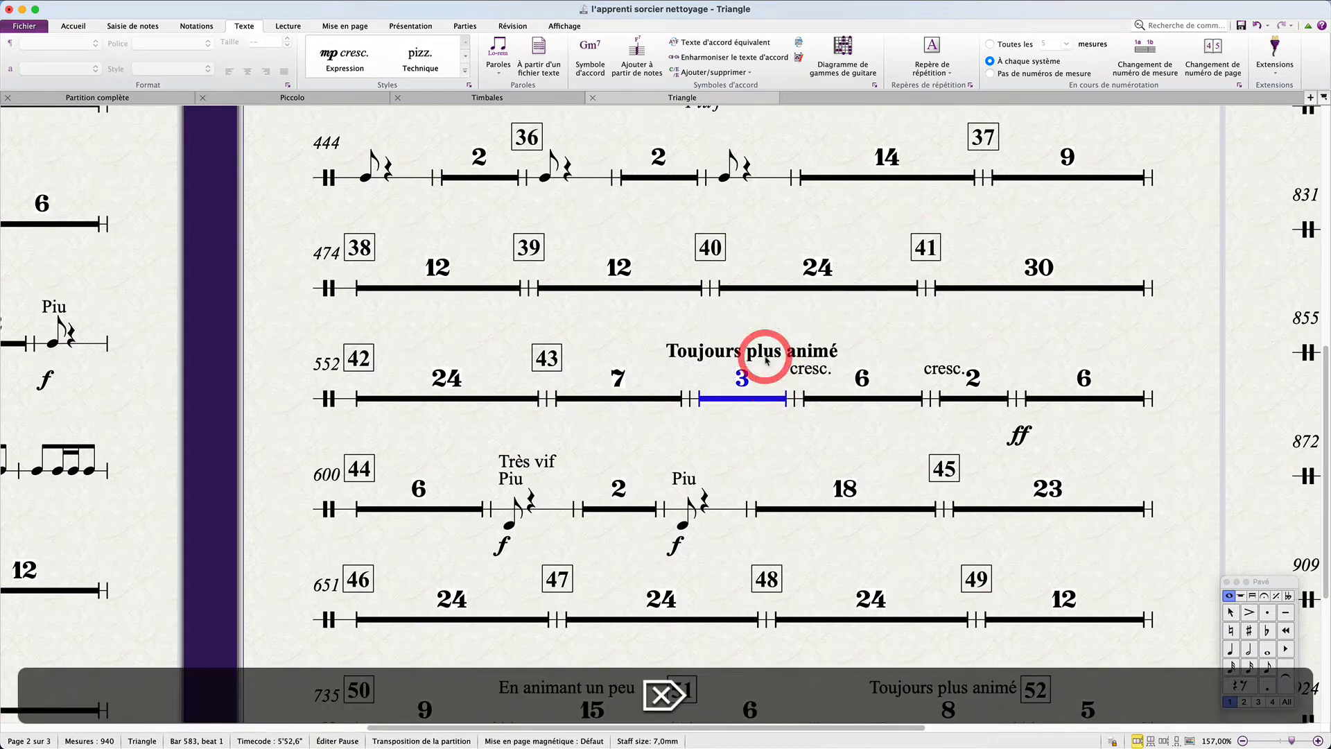
Delete the two cresc. texts and the ff dynamic between Toujours plus animé and rehearsal mark 44.
click(817, 366)
key(BackSpace)
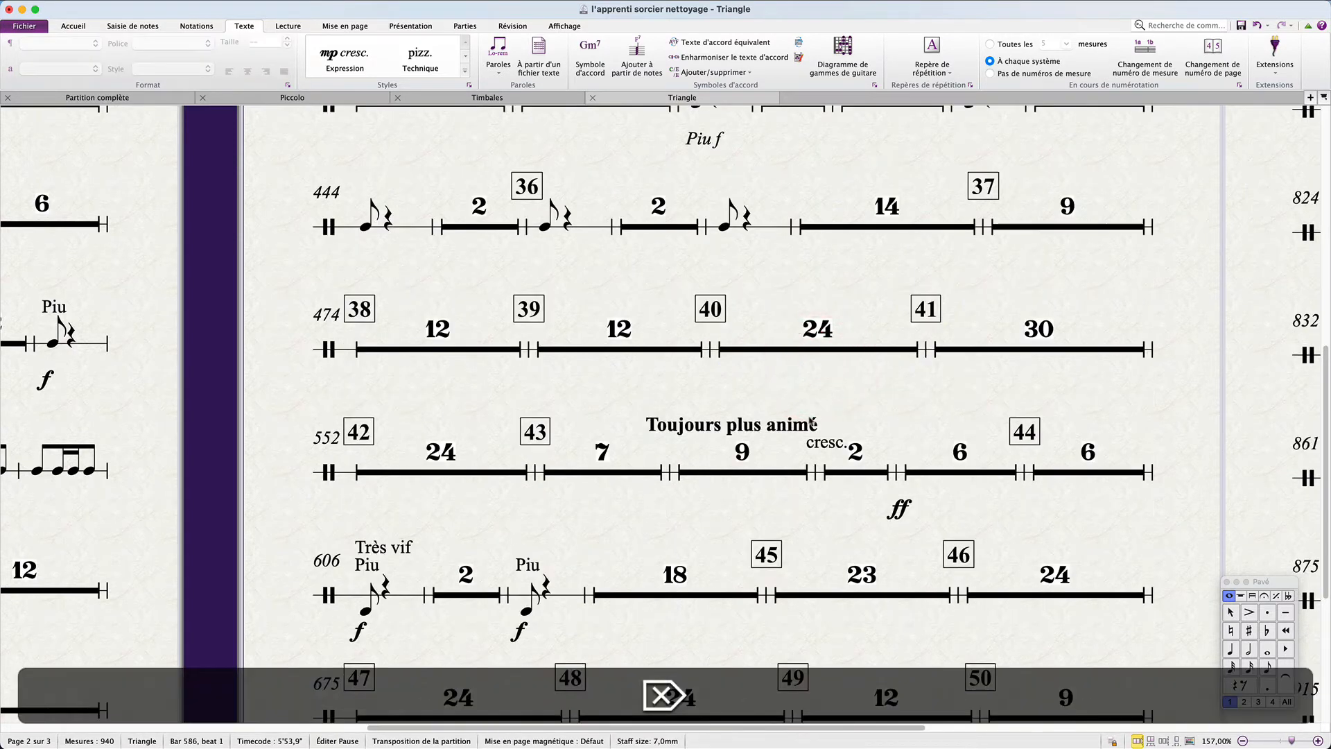
click(835, 447)
key(BackSpace)
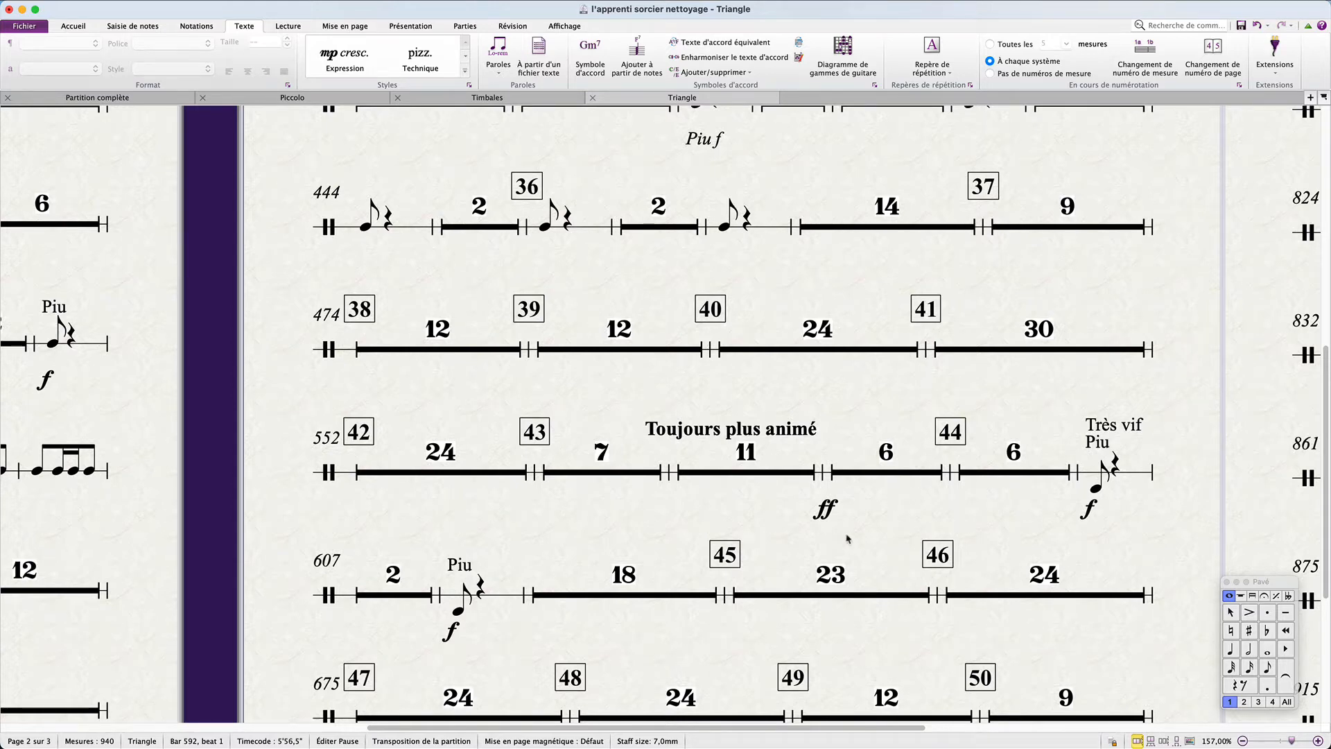
click(825, 511)
key(Delete)
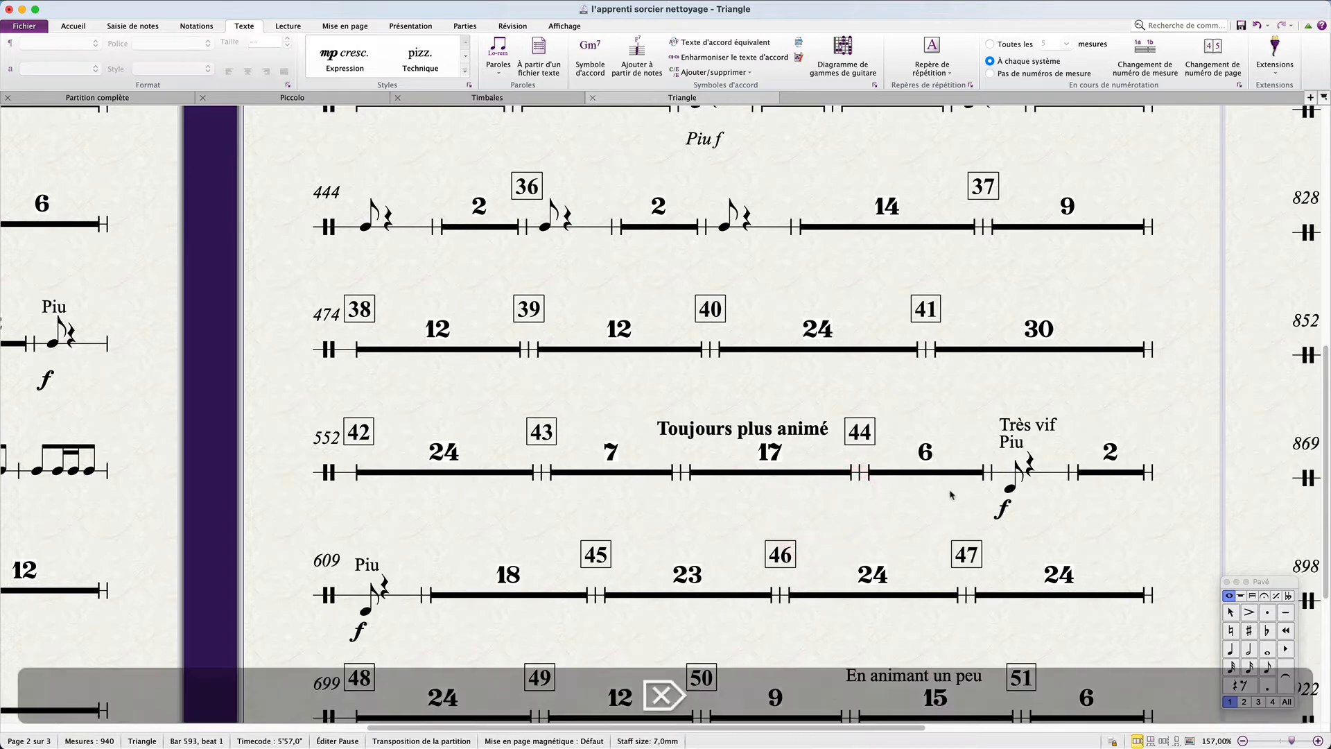
Recreate the Très vif text at bar 606 as bold tempo text from a copy of its words, and delete the original technique text.
click(1030, 429)
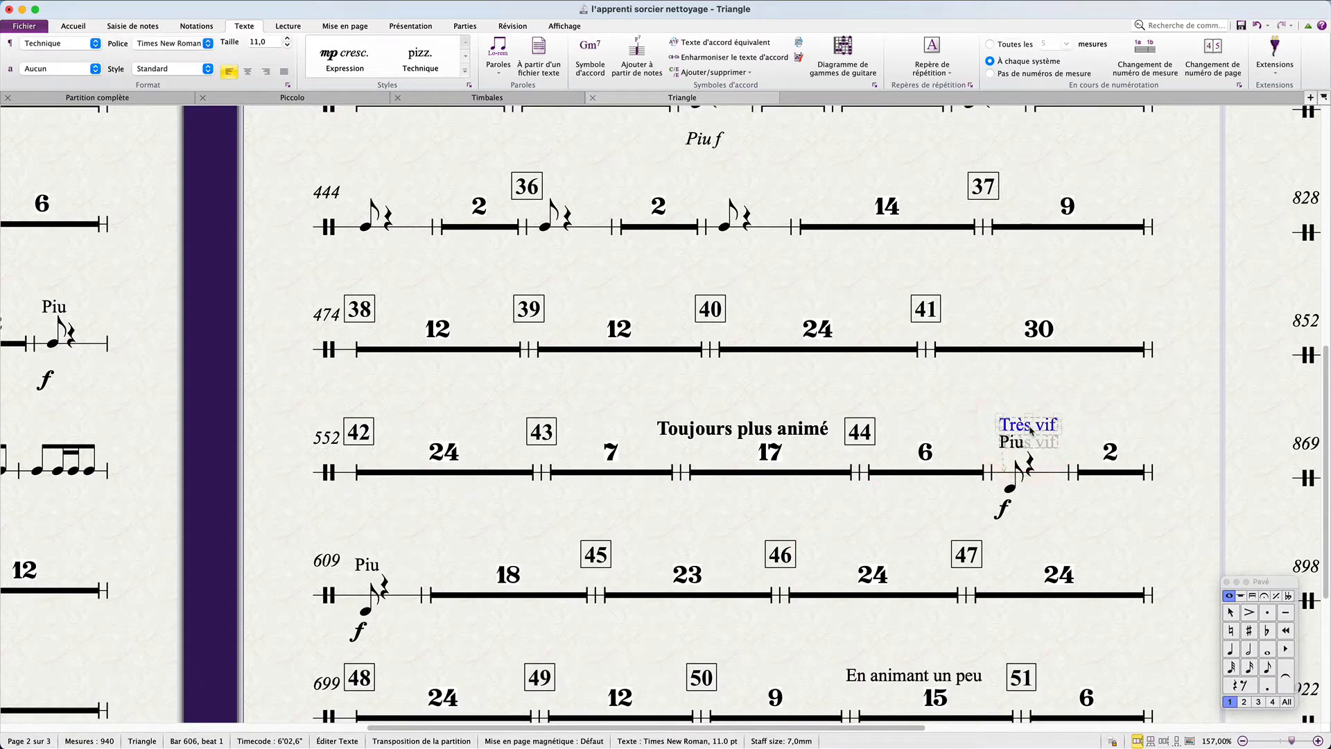
key(super+c)
key(alt+super+t)
key(alt+super+v)
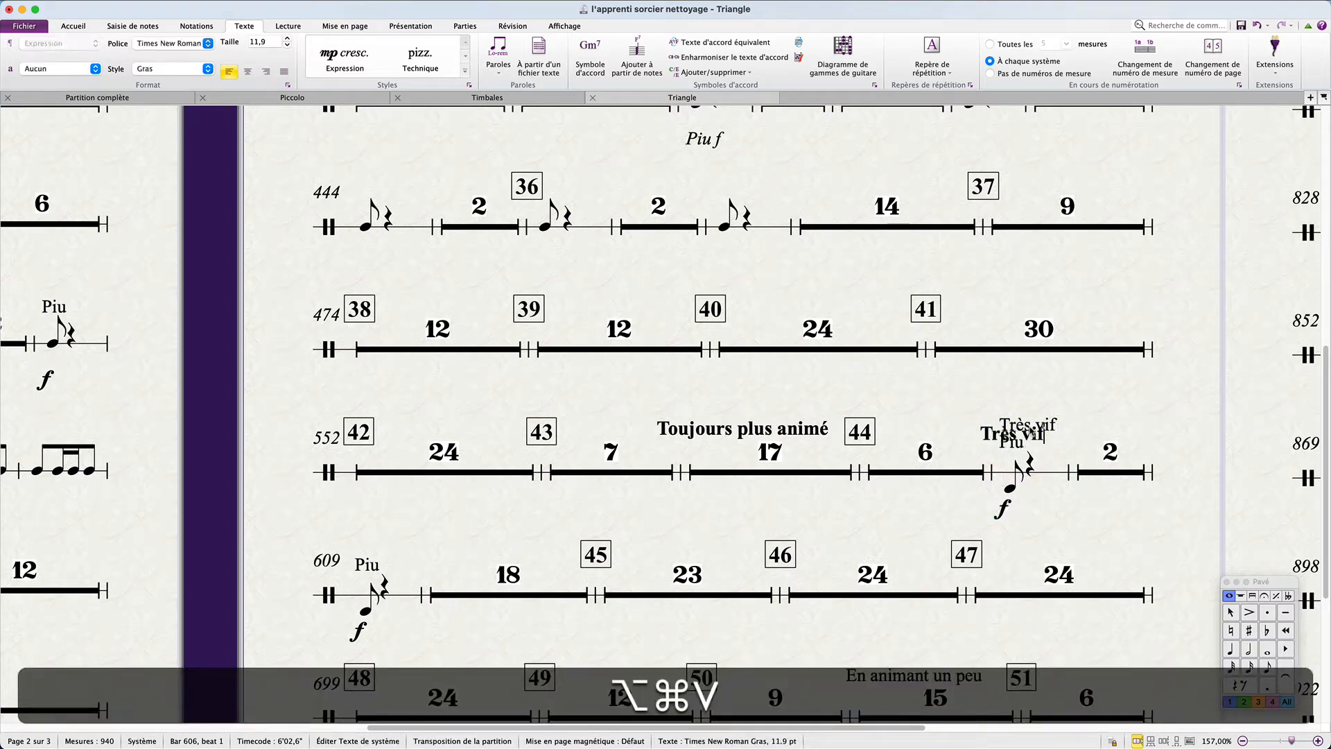
click(1031, 430)
key(Delete)
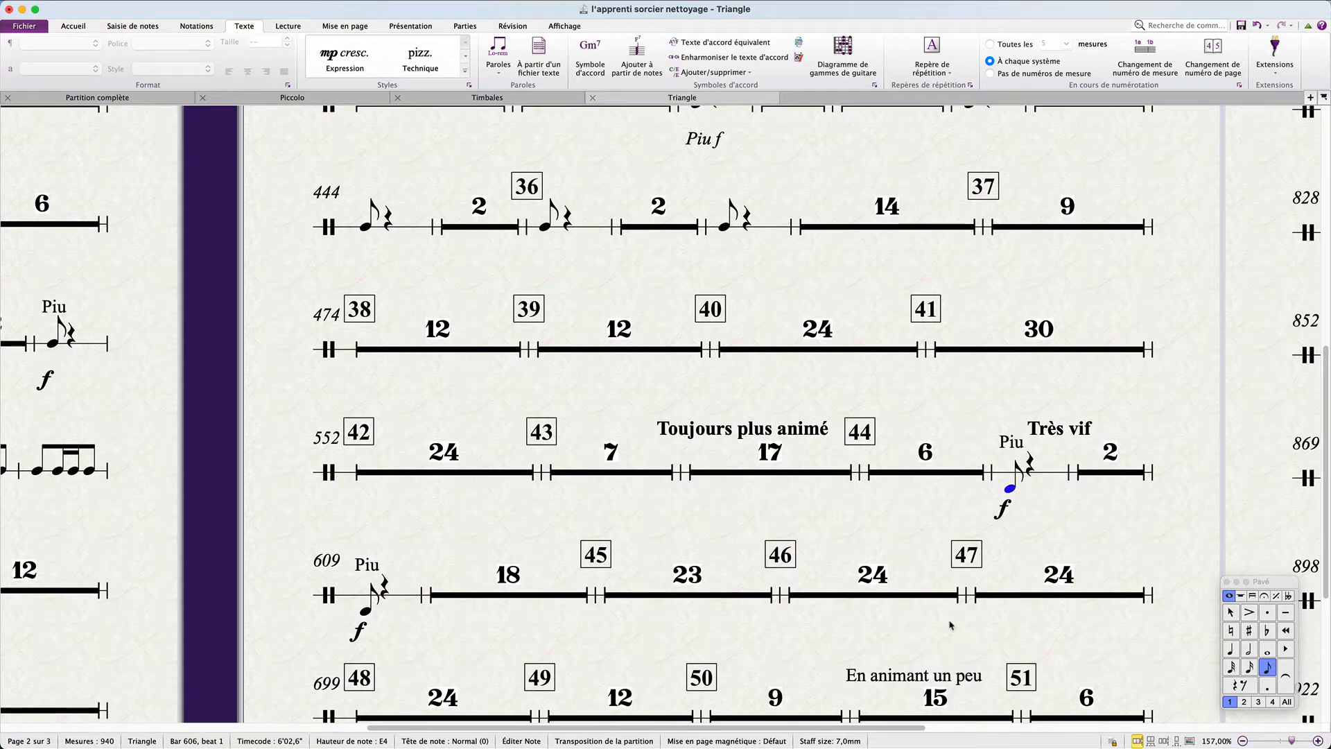
Select the passage from bar 606 through the first note of bar 927 and raise its notes onto the staff line.
scroll(950, 625, down, 3)
scroll(901, 626, right, 10)
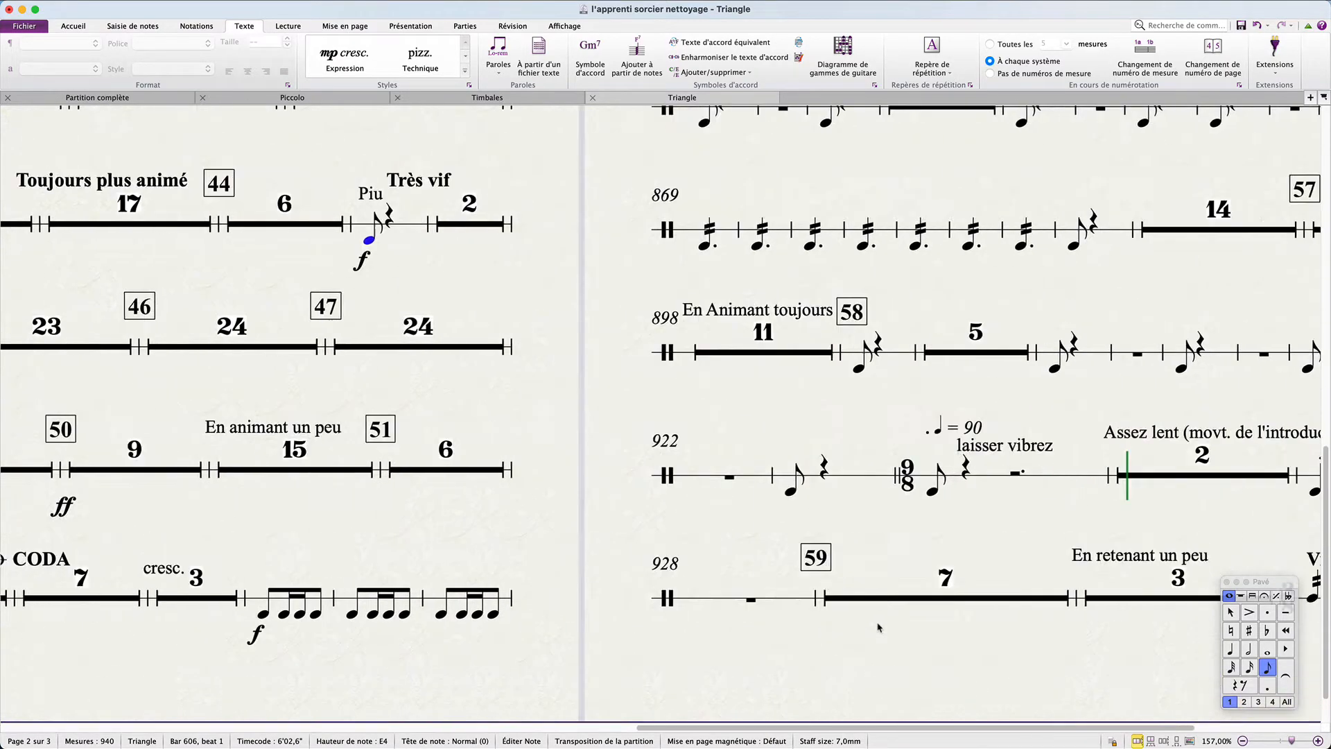
scroll(878, 628, right, 5)
scroll(935, 491, down, 1)
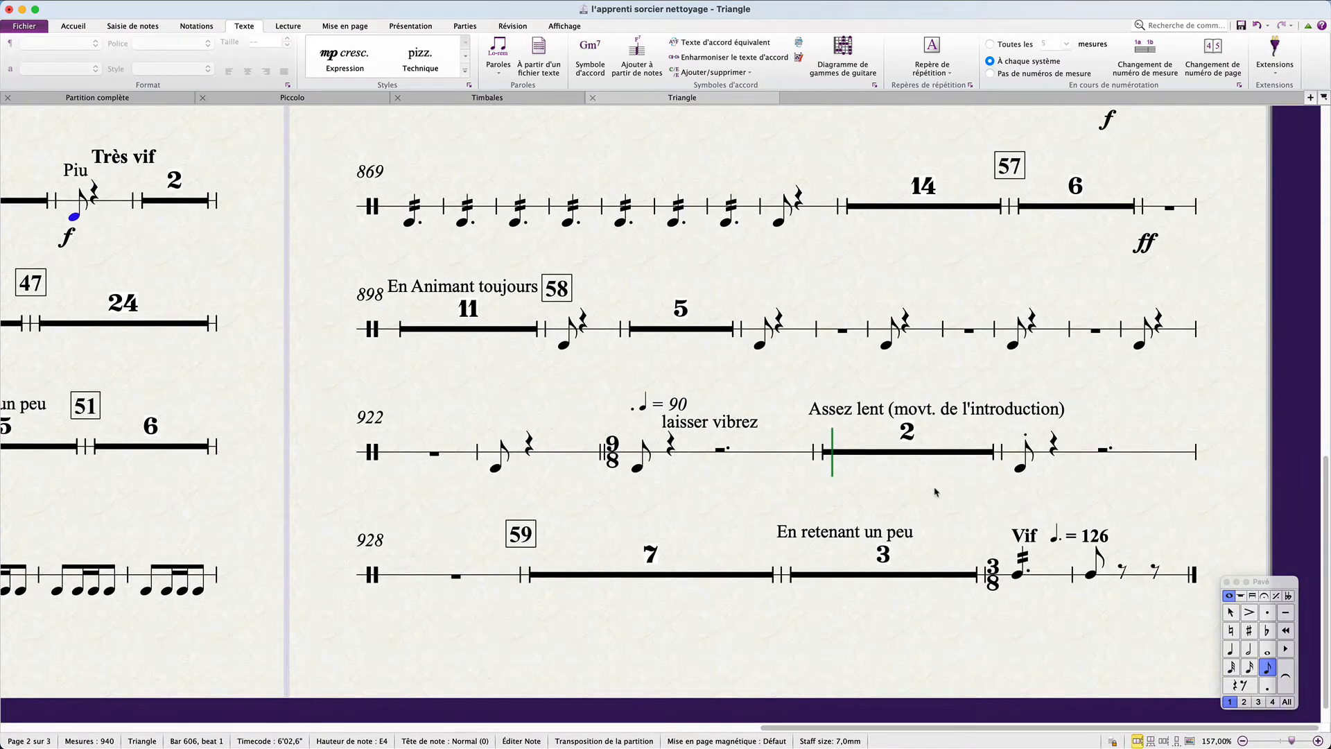
key(shift)
shift+click(1021, 467)
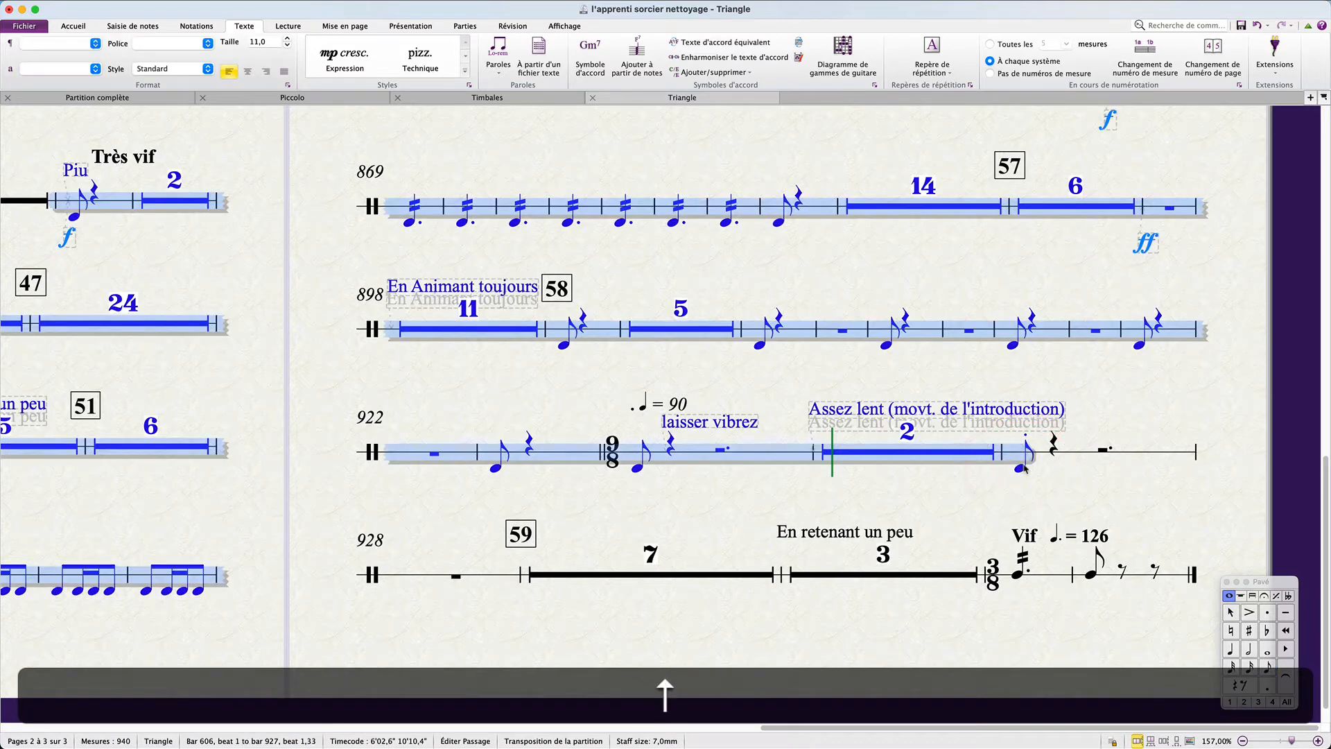
key(Up)
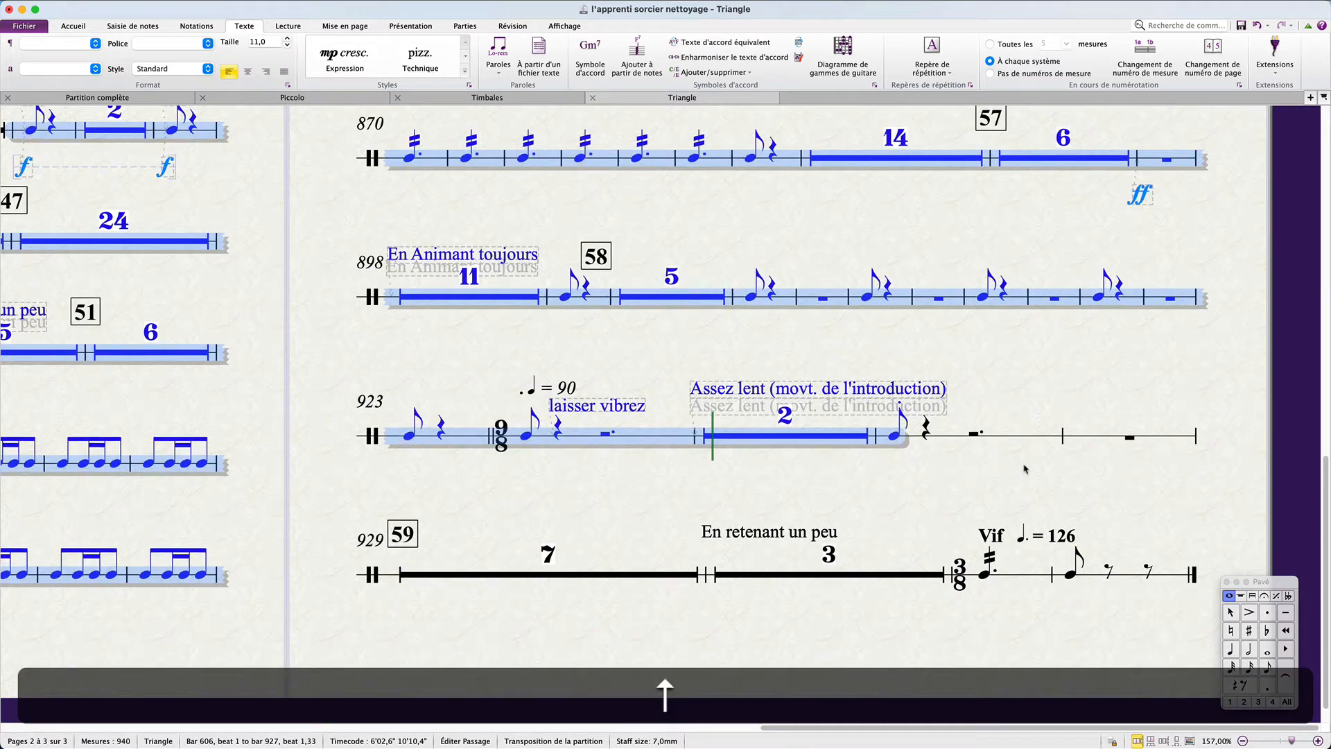
Delete the CODA marking and the cresc. text after rehearsal mark 52.
click(817, 596)
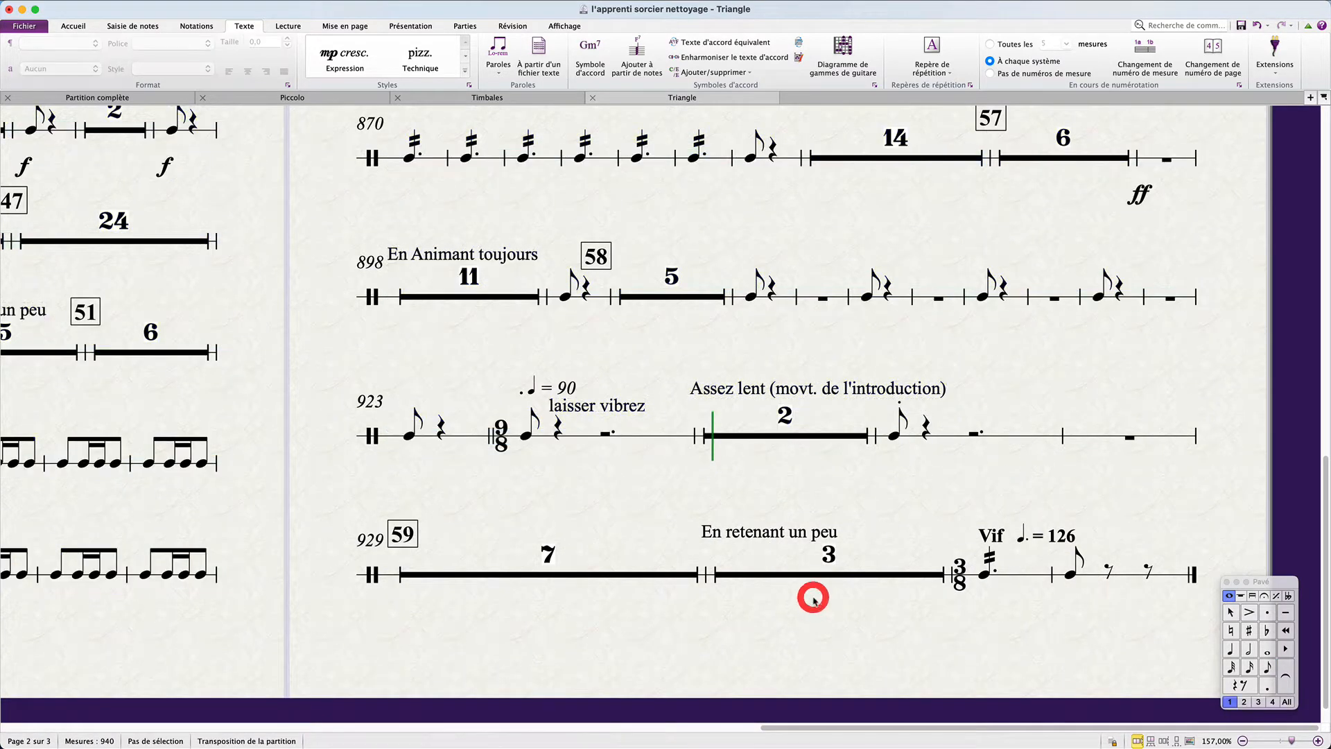
scroll(814, 601, right, 10)
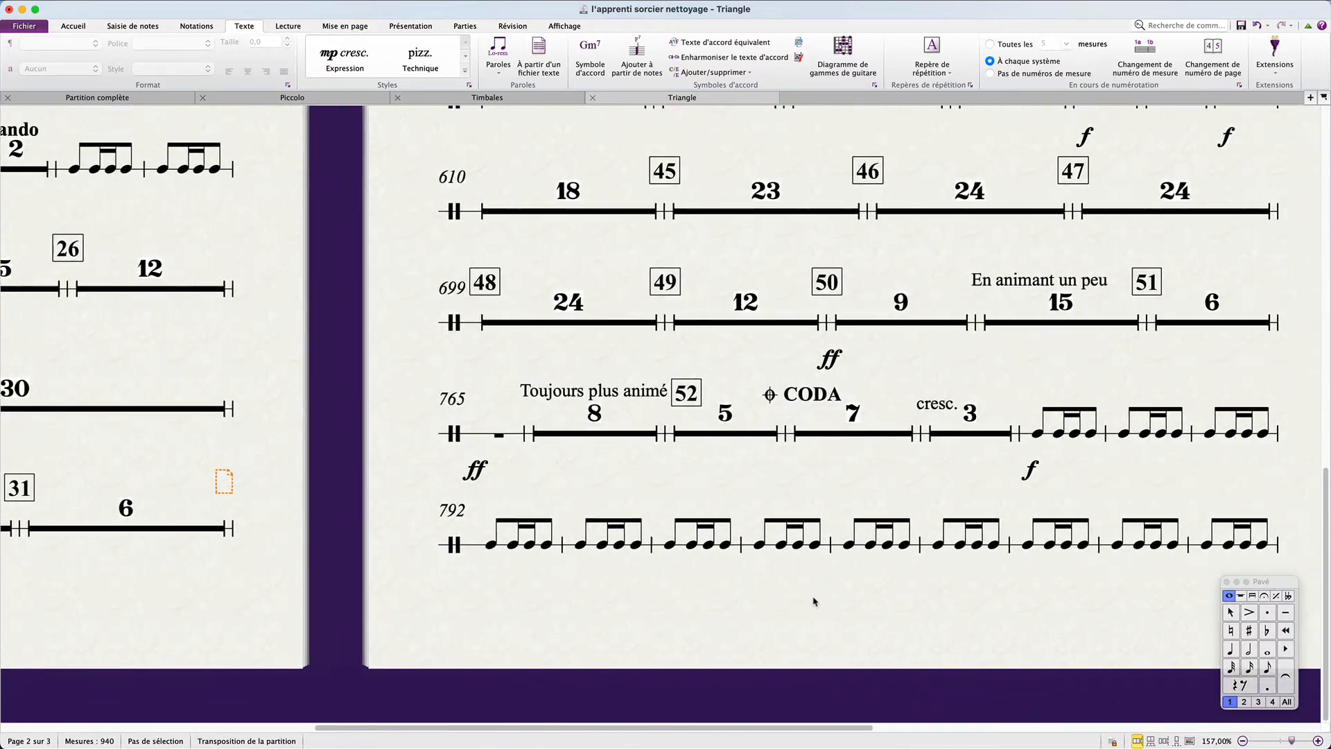
click(629, 402)
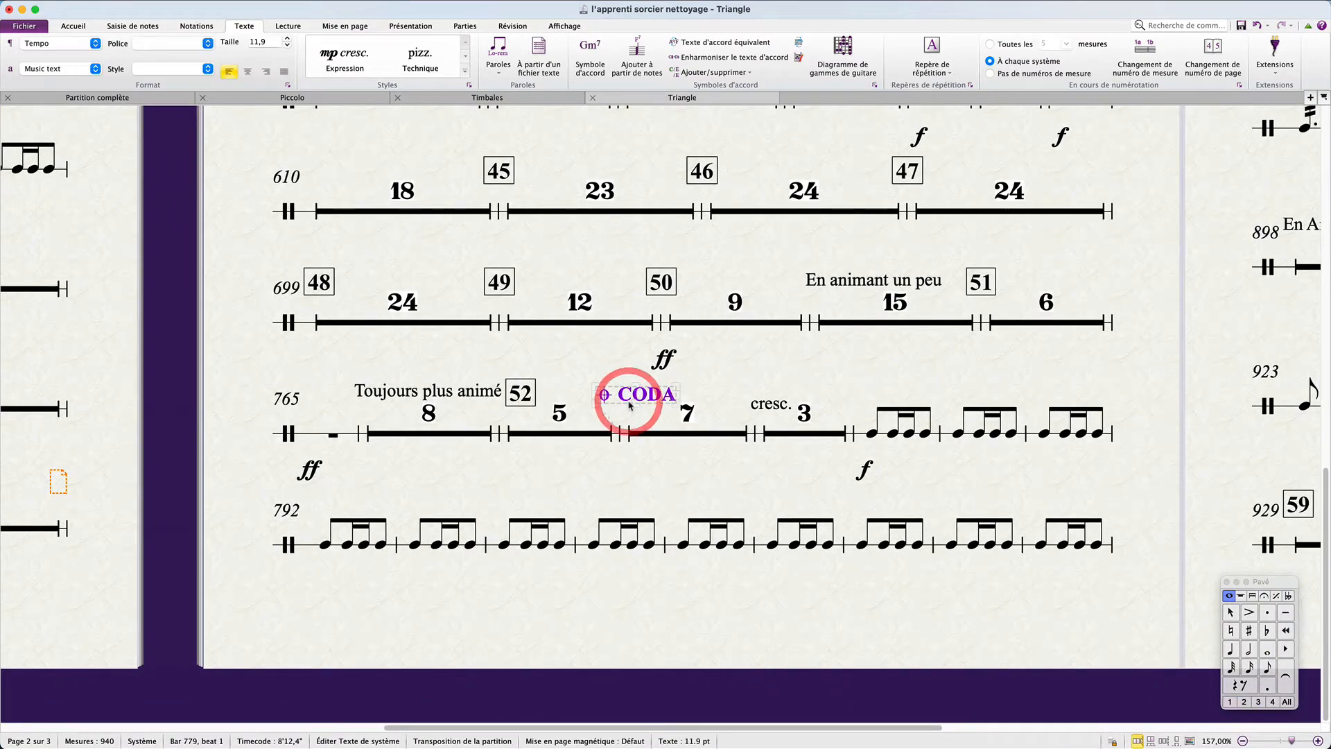
key(Delete)
click(677, 402)
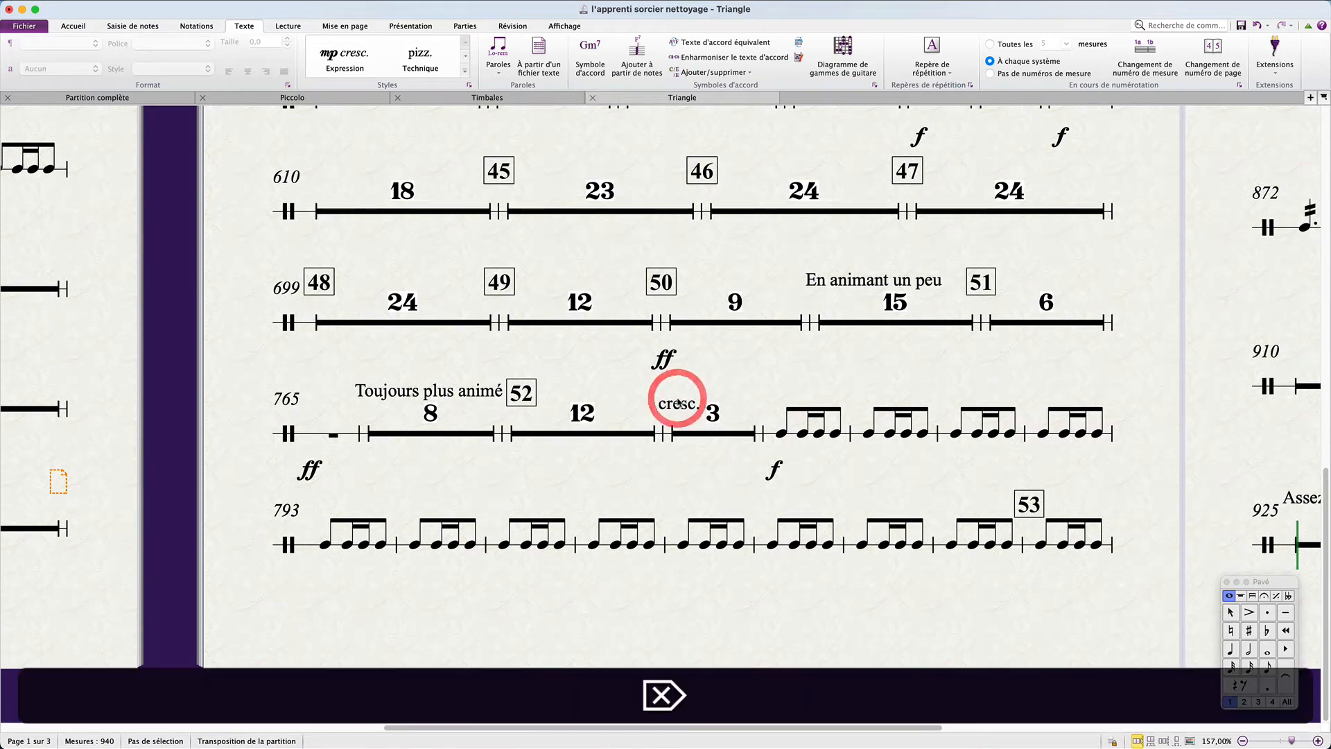
click(677, 403)
key(Delete)
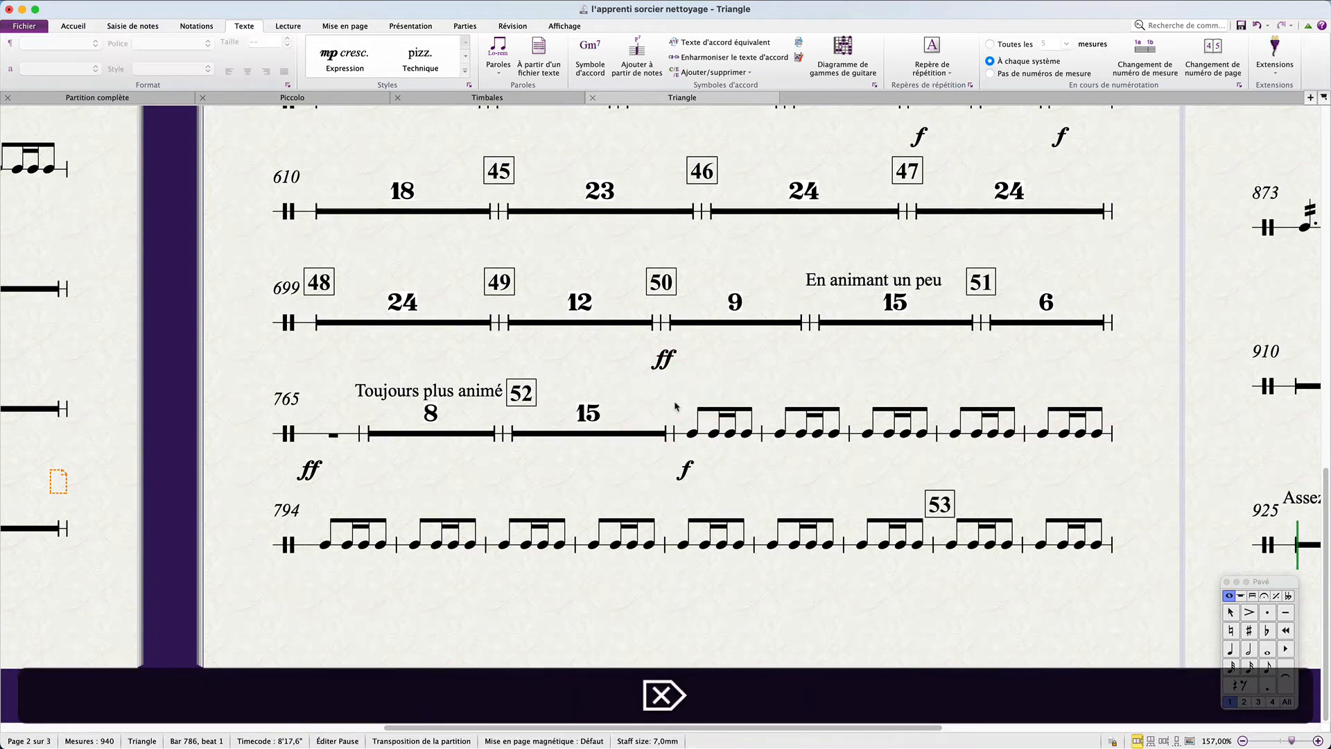
Recreate the En animant un peu text before mark 51 as bold tempo text from a copy, and delete the original technique text.
scroll(676, 406, up, 4)
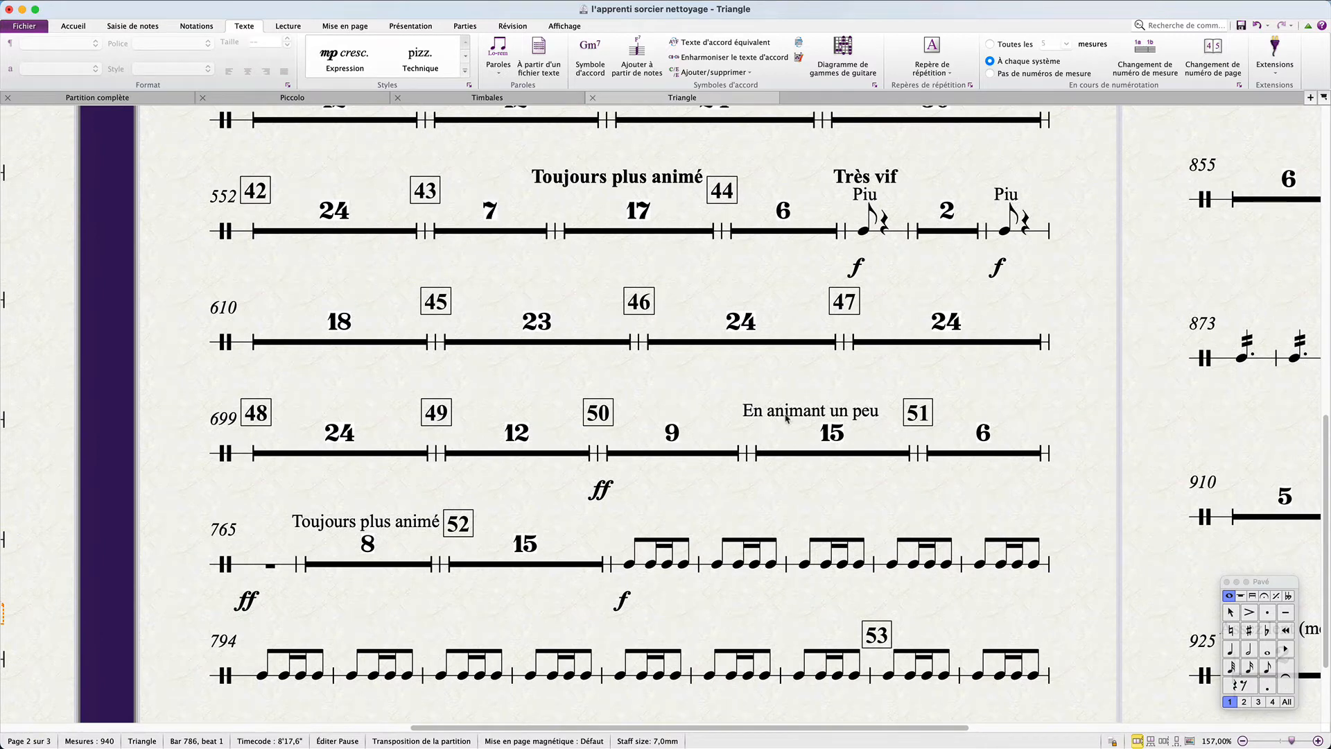
click(787, 417)
click(787, 418)
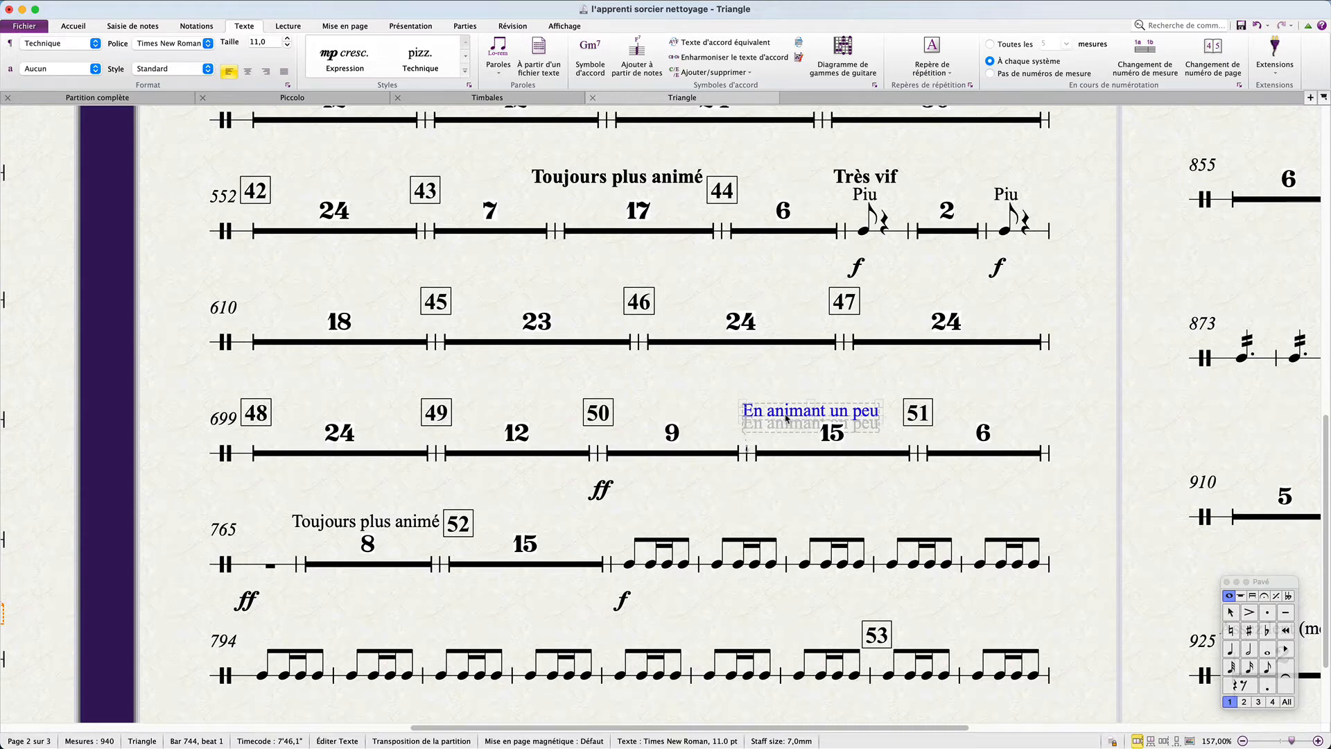
key(super+c)
key(super+Tab)
key(alt+super+v)
key(super+Escape)
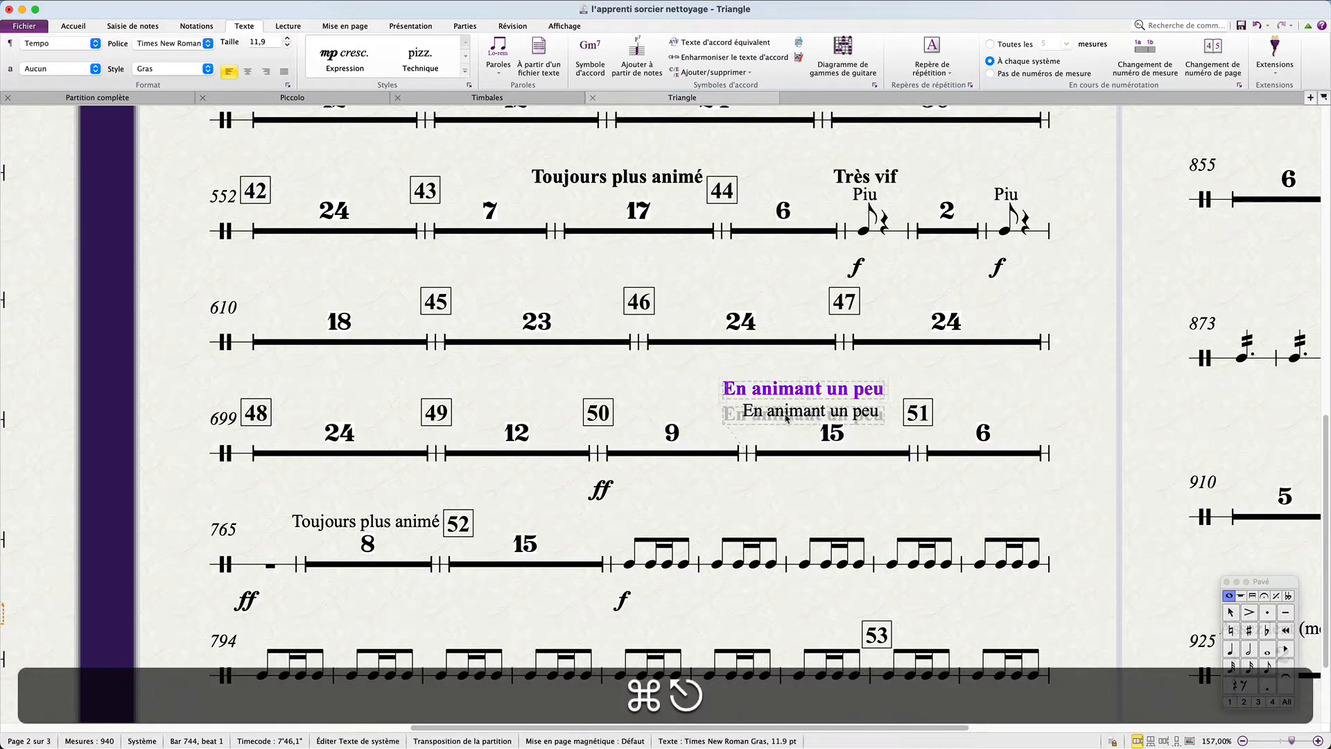
click(782, 412)
key(Delete)
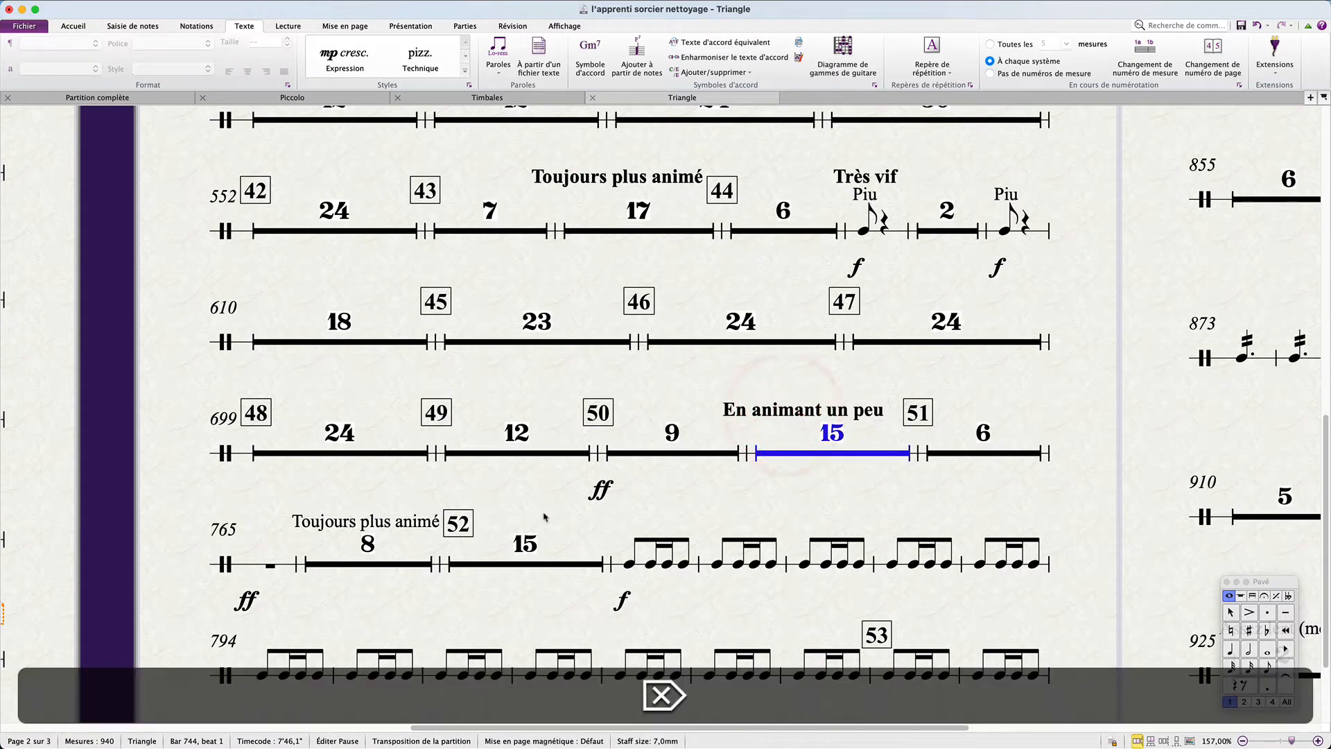
Recreate the Toujours plus animé text at bar 766 as bold tempo text and delete the original technique text.
click(424, 523)
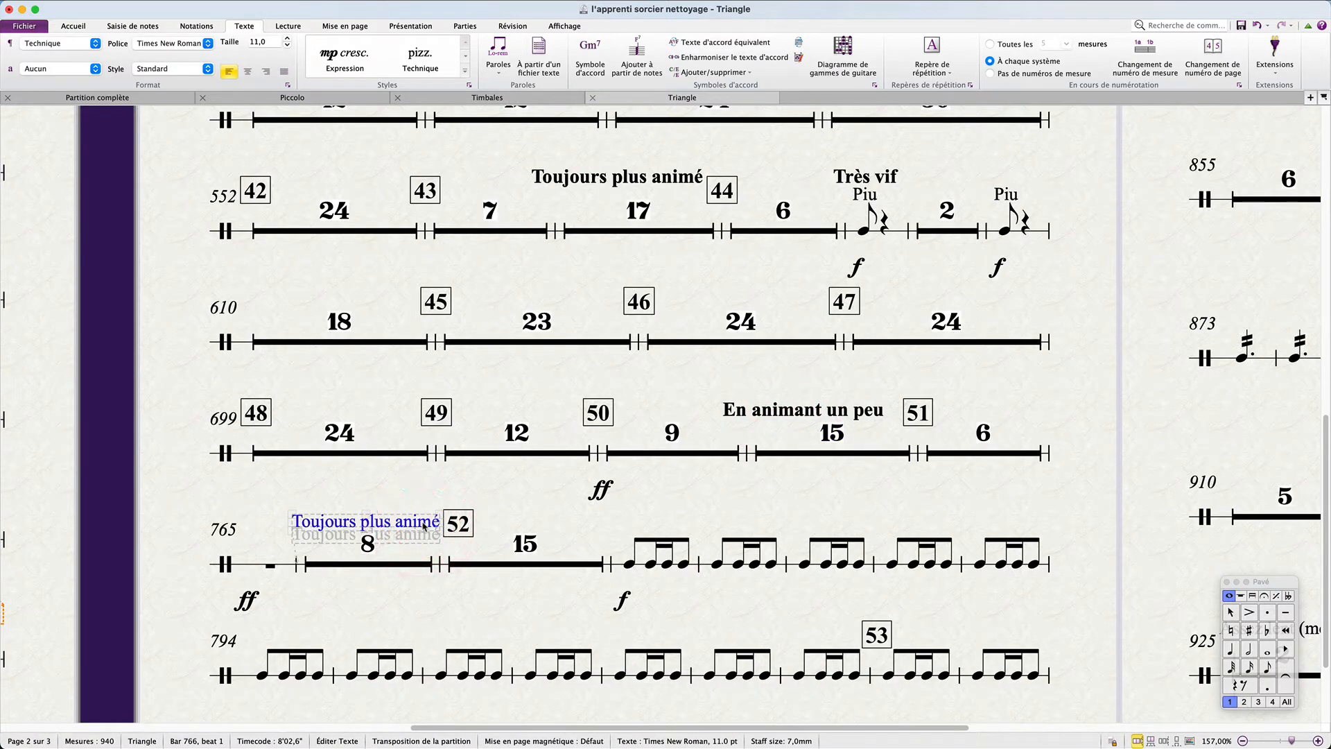
key(super+c)
key(super+Tab)
key(alt+super+v)
key(super+Escape)
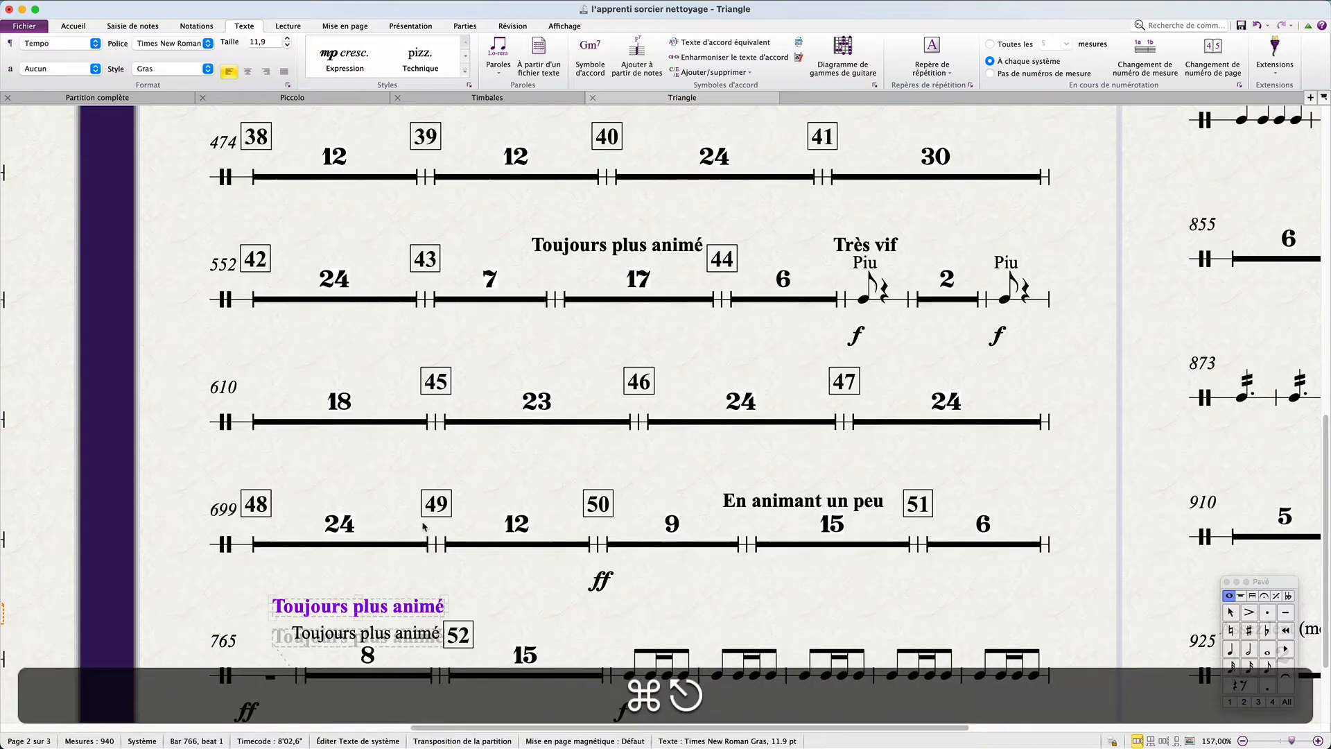
click(397, 641)
key(Delete)
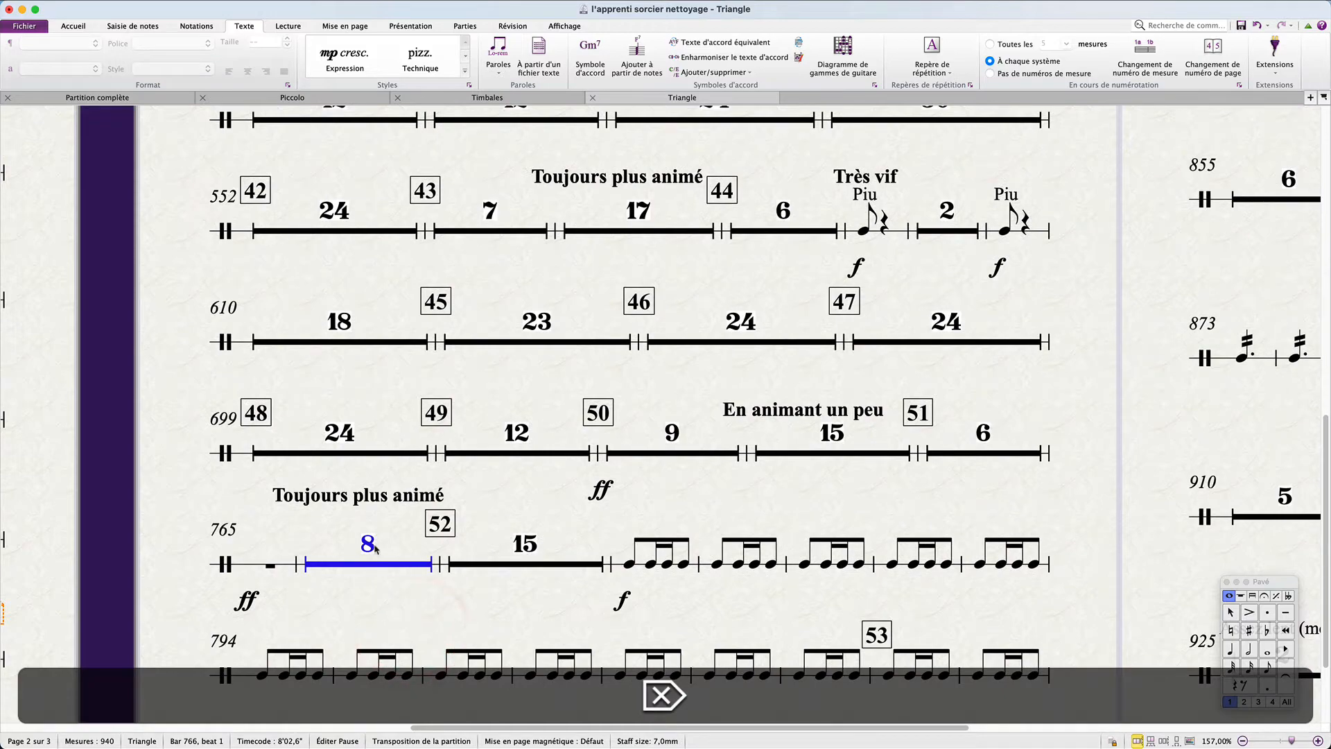
Delete the ff dynamic just before Toujours plus animé at bar 766 and the one between mark 57 and En Animant toujours.
click(249, 596)
key(Delete)
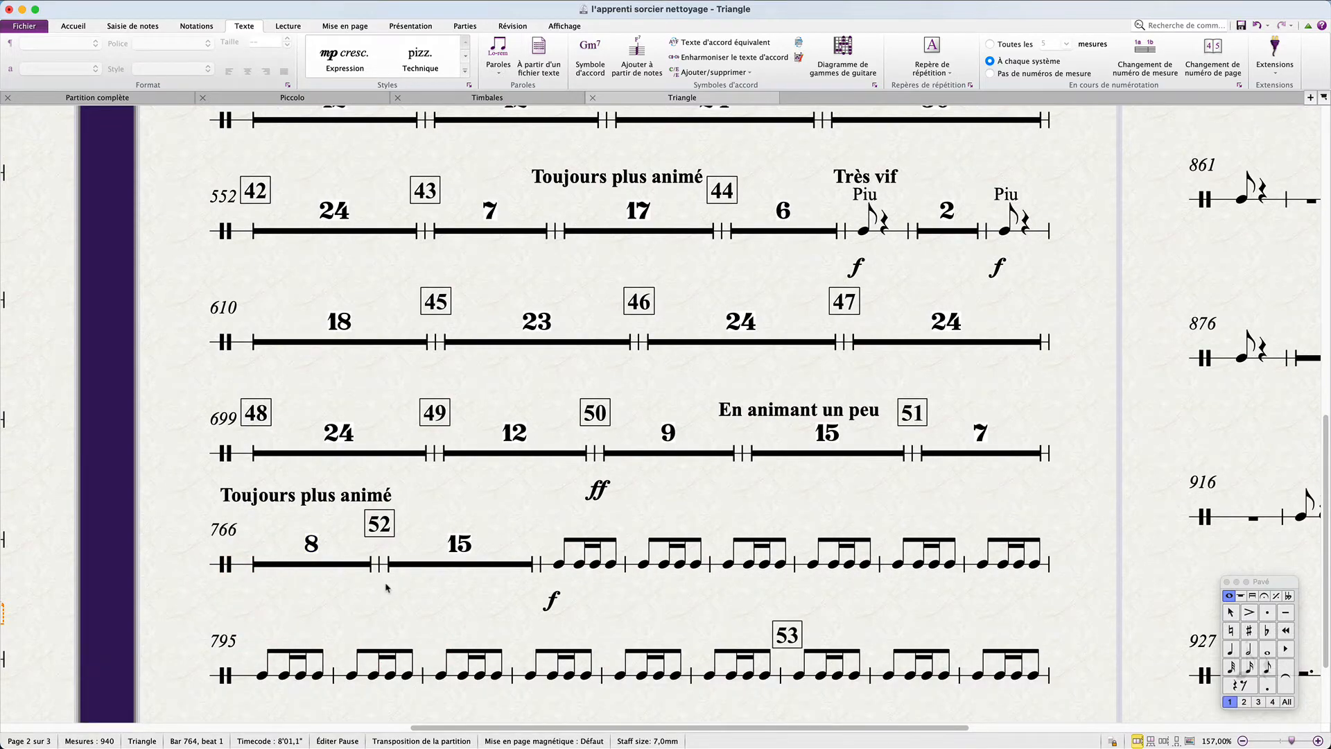
scroll(386, 588, down, 3)
scroll(506, 538, right, 12)
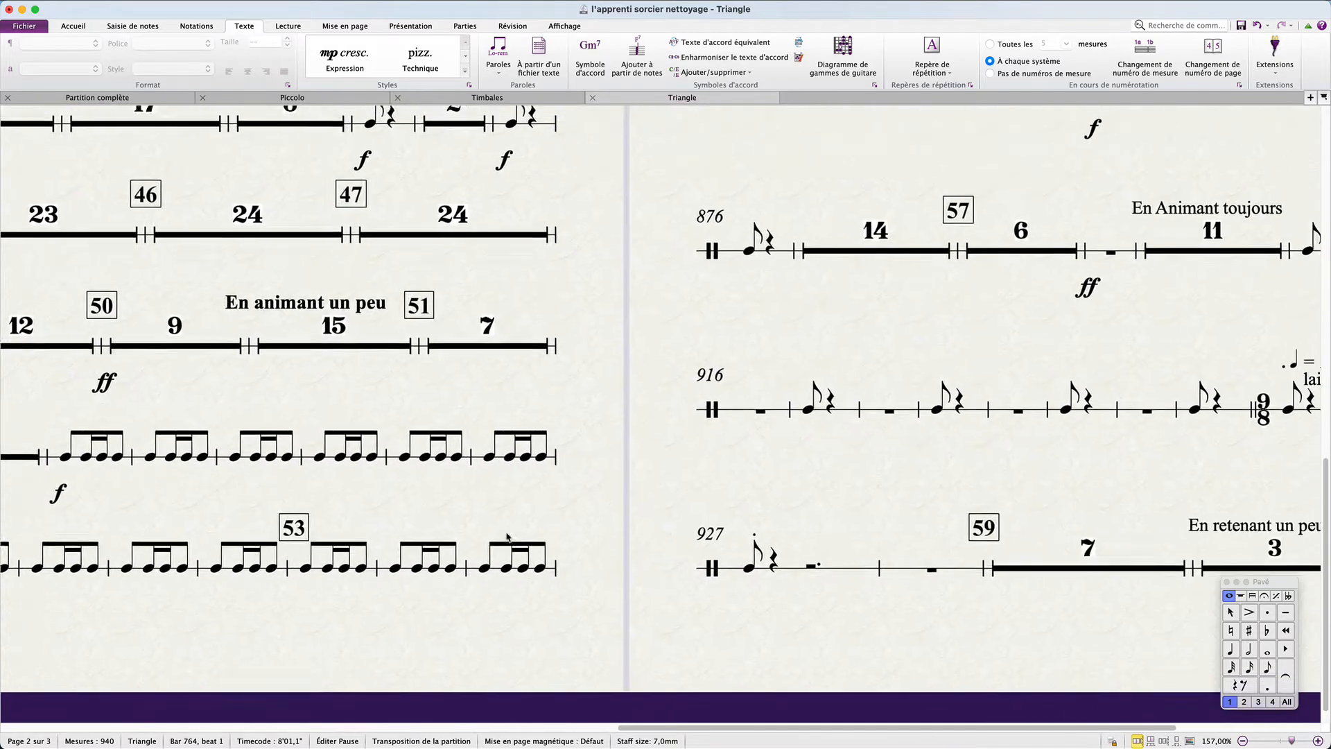
scroll(506, 537, up, 20)
scroll(506, 538, right, 6)
scroll(506, 536, down, 6)
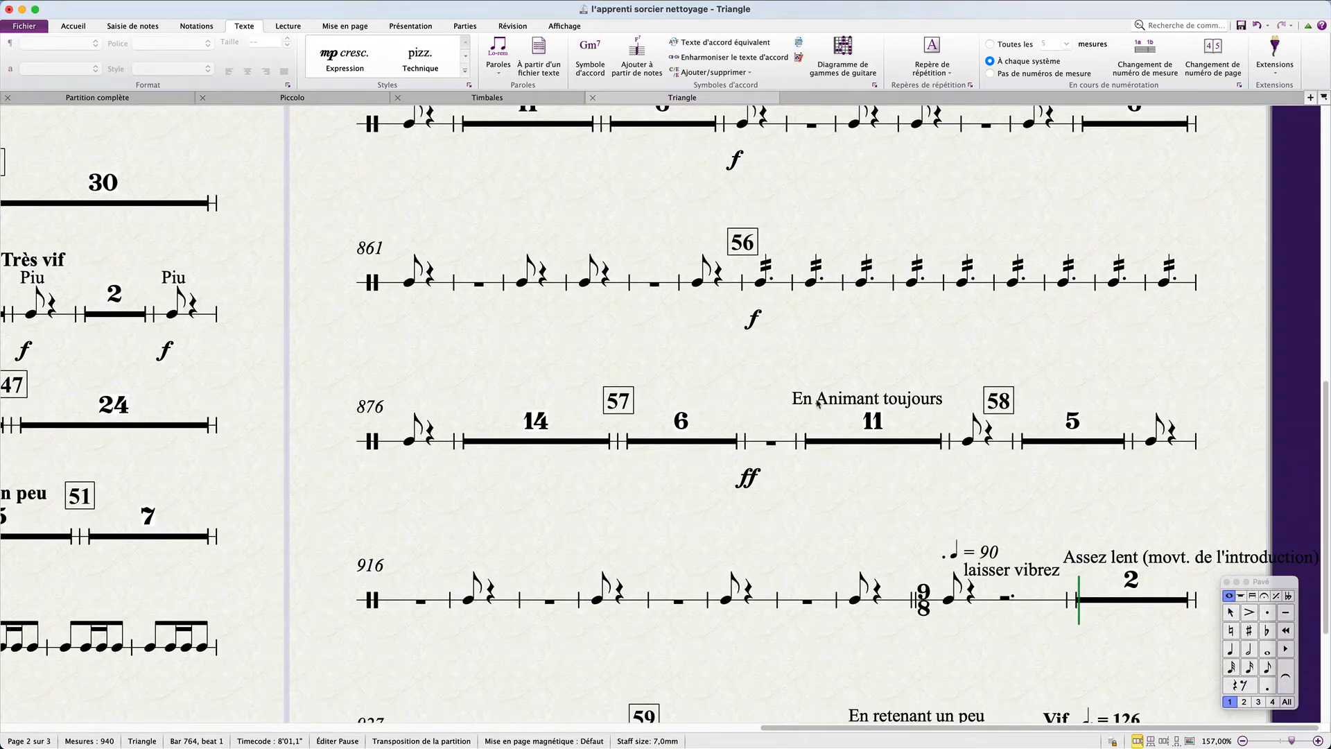
click(750, 477)
key(Delete)
Recreate the En Animant toujours text at bar 898 as bold tempo text and delete the original technique text.
click(802, 406)
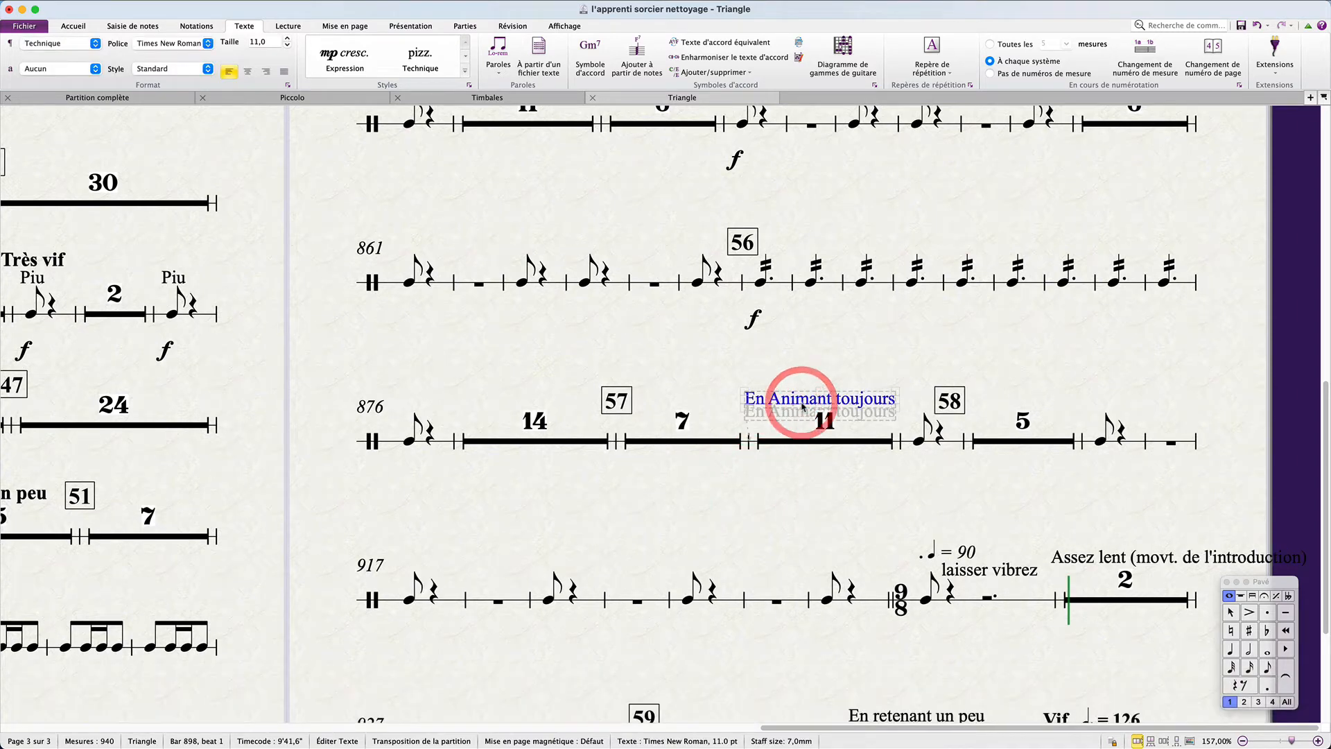
key(alt+super+t)
key(super+v)
key(super+Escape)
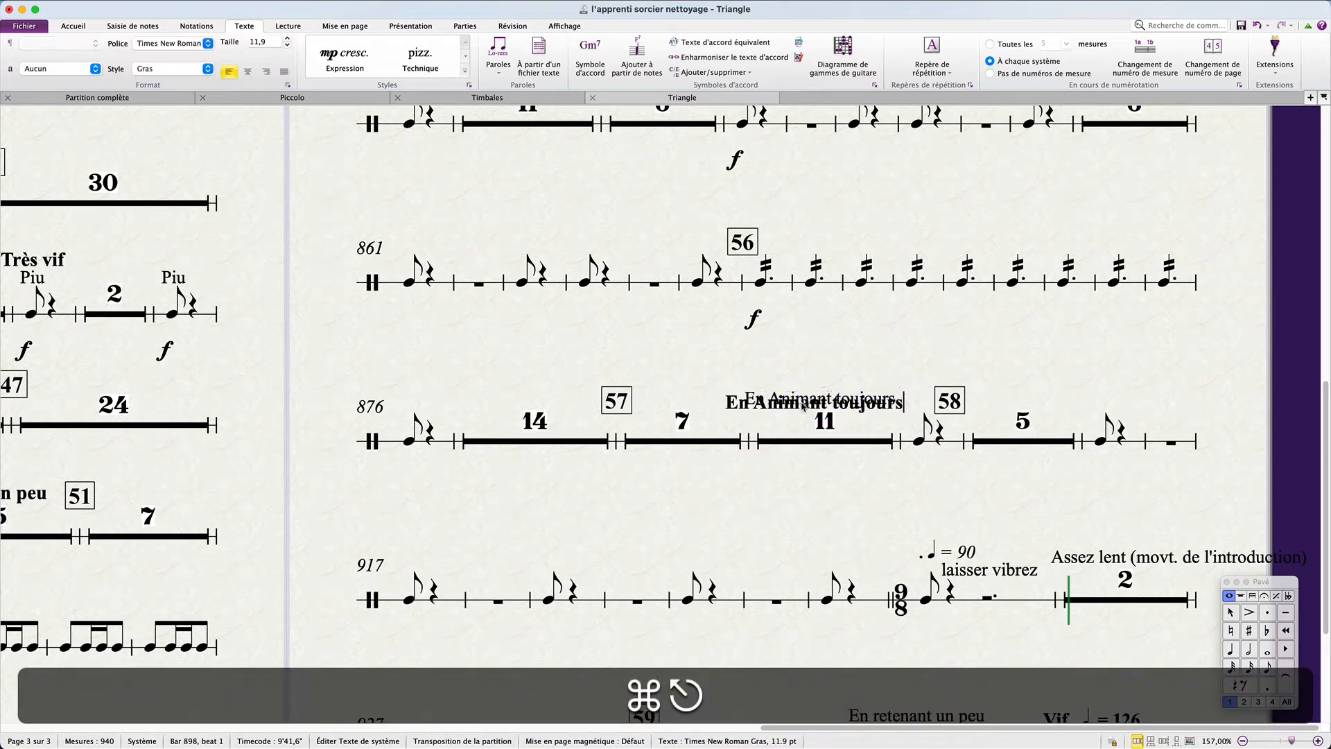
key(Escape)
click(802, 407)
key(Delete)
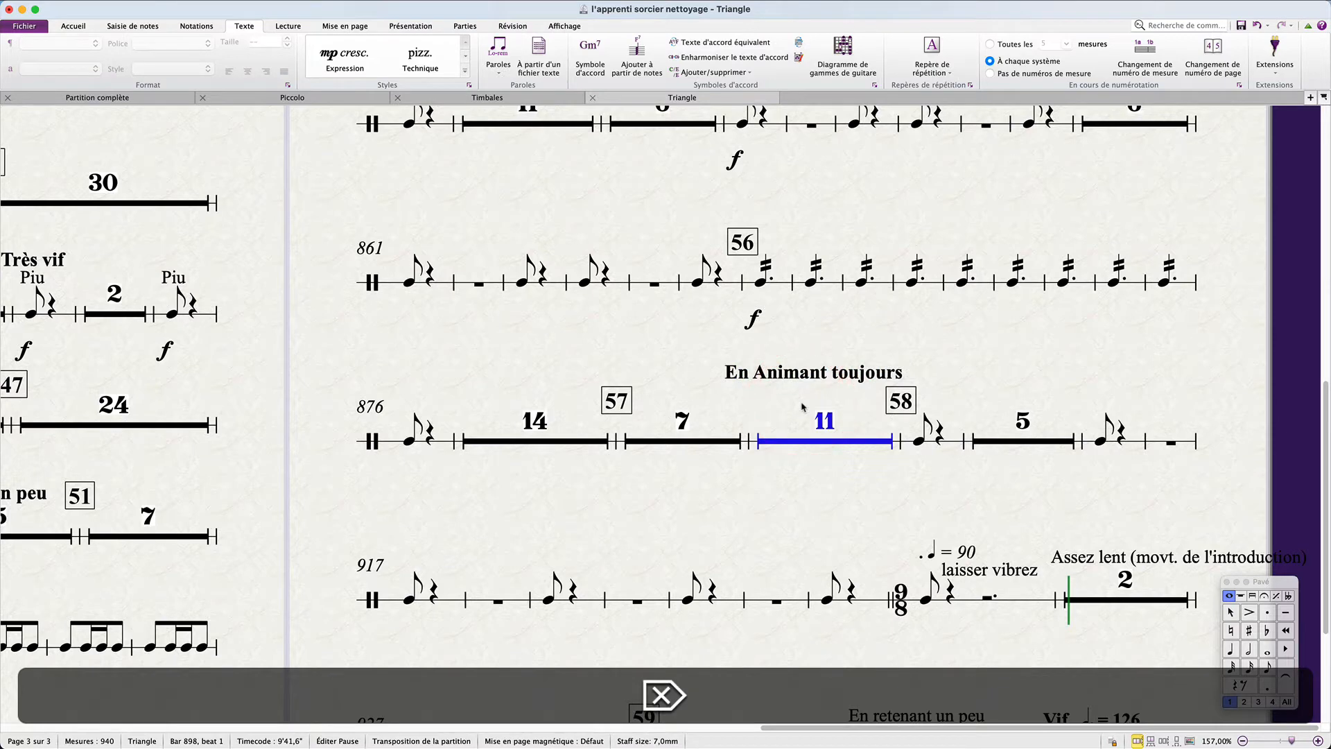
Delete the italic metronome mark = 90 above laisser vibrez at bar 924.
scroll(836, 470, down, 5)
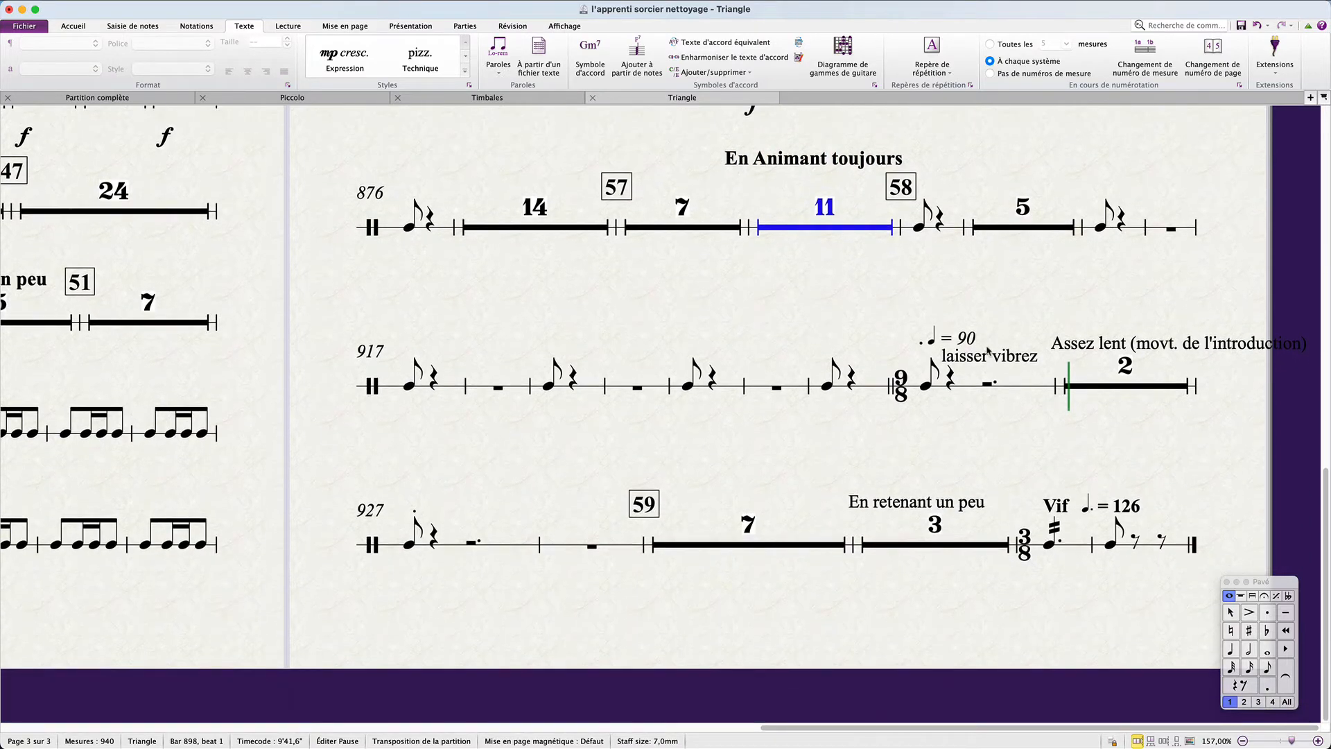
key(super+Tab)
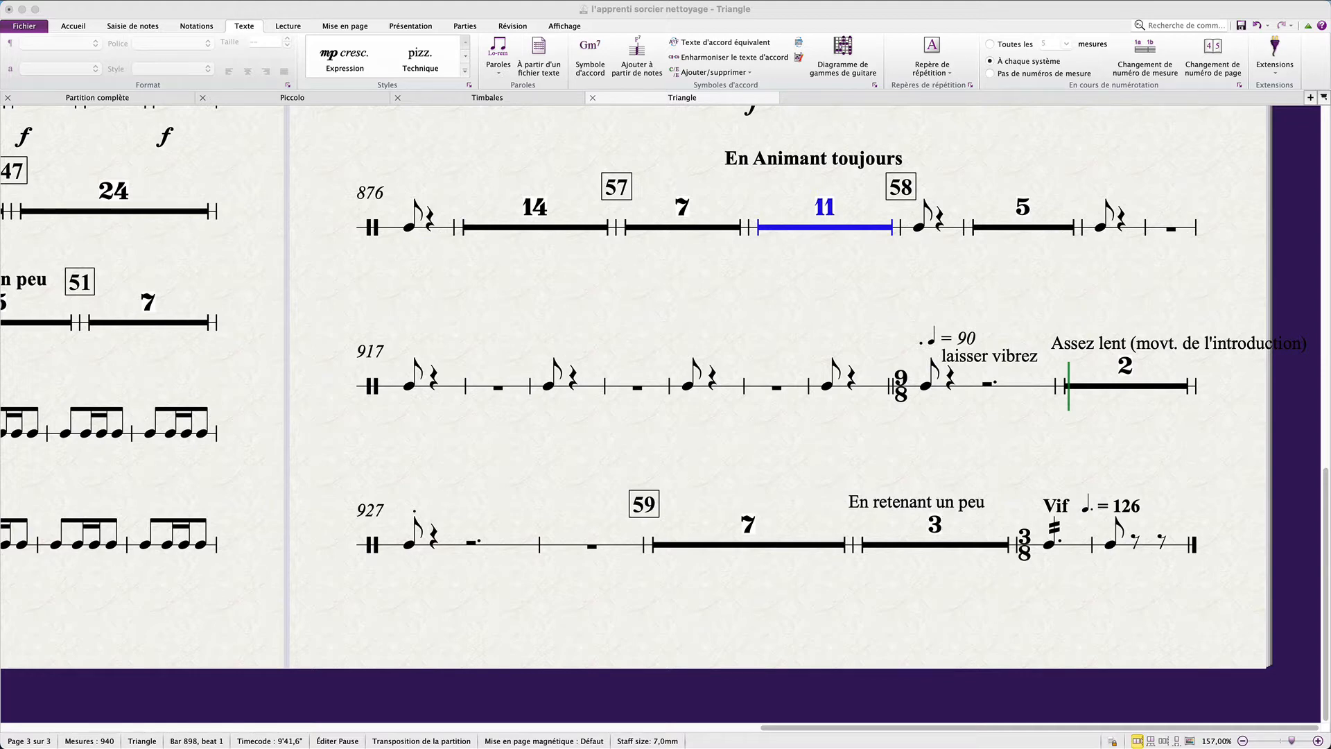
click(962, 338)
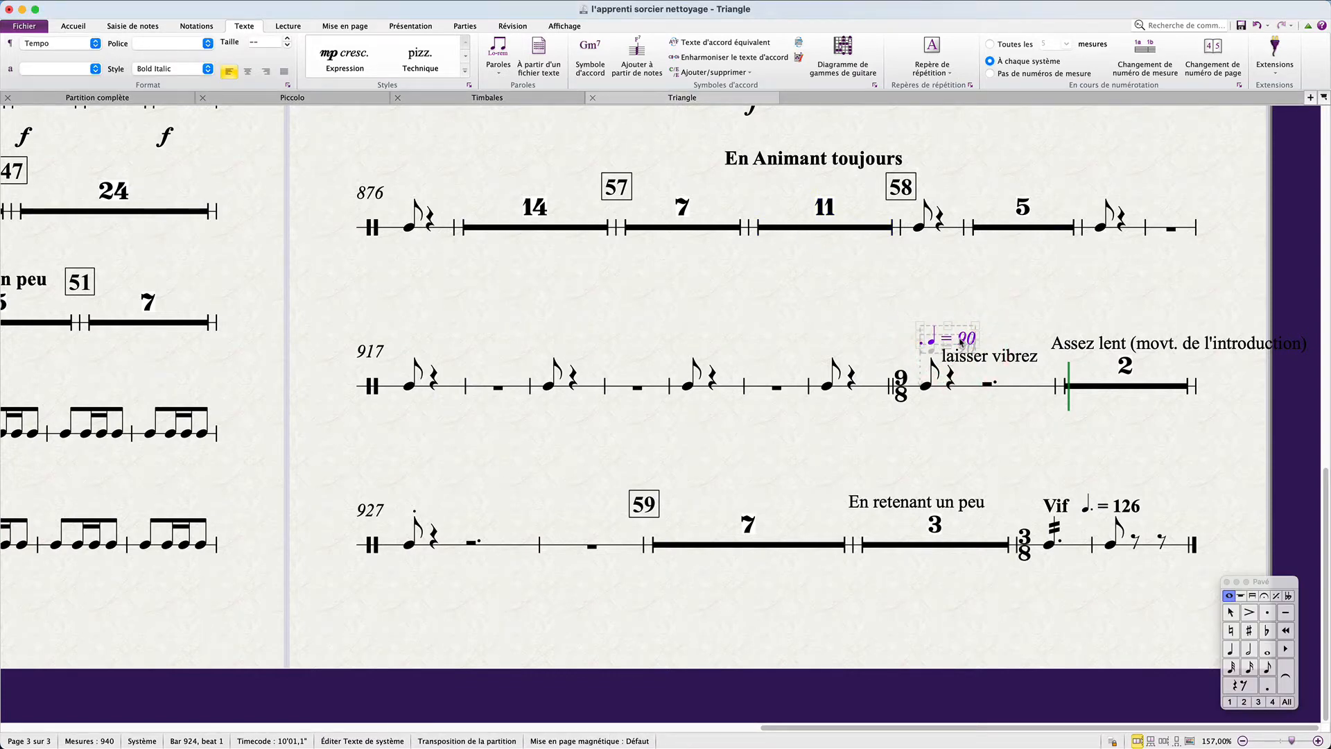
key(Delete)
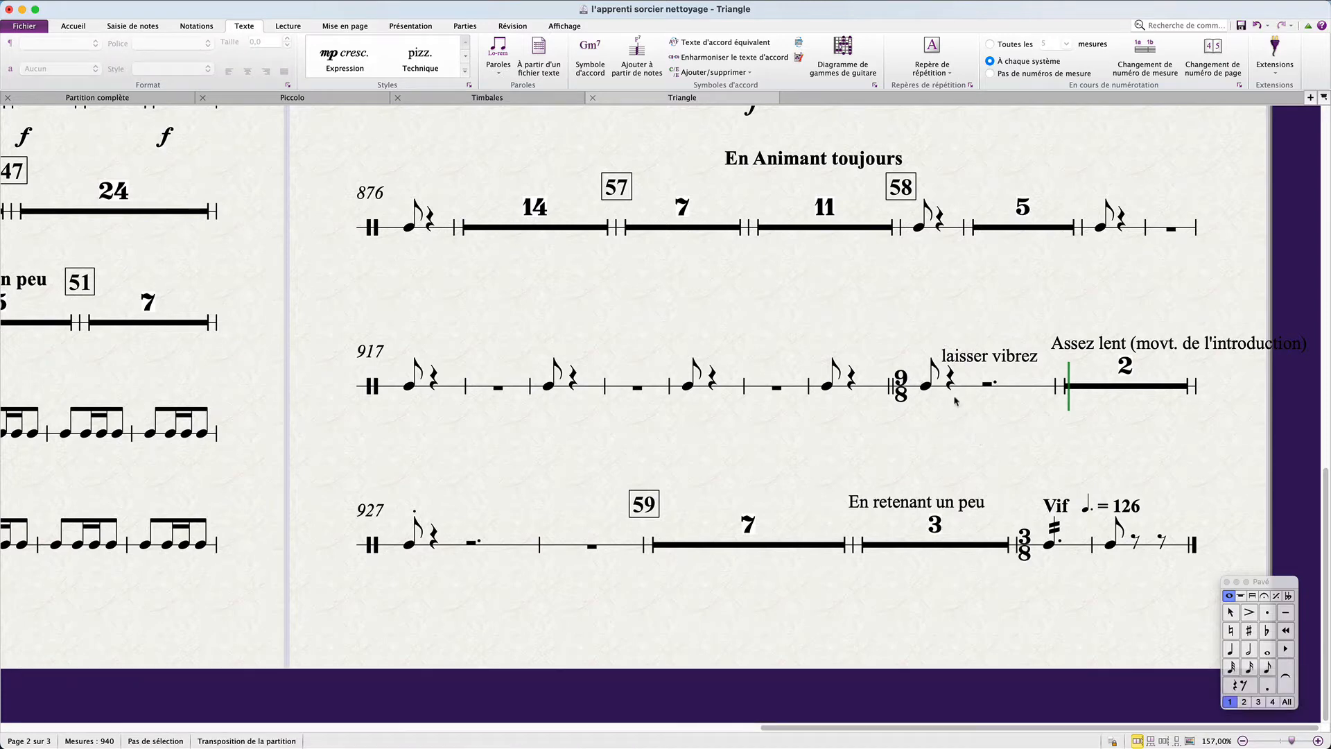
click(973, 360)
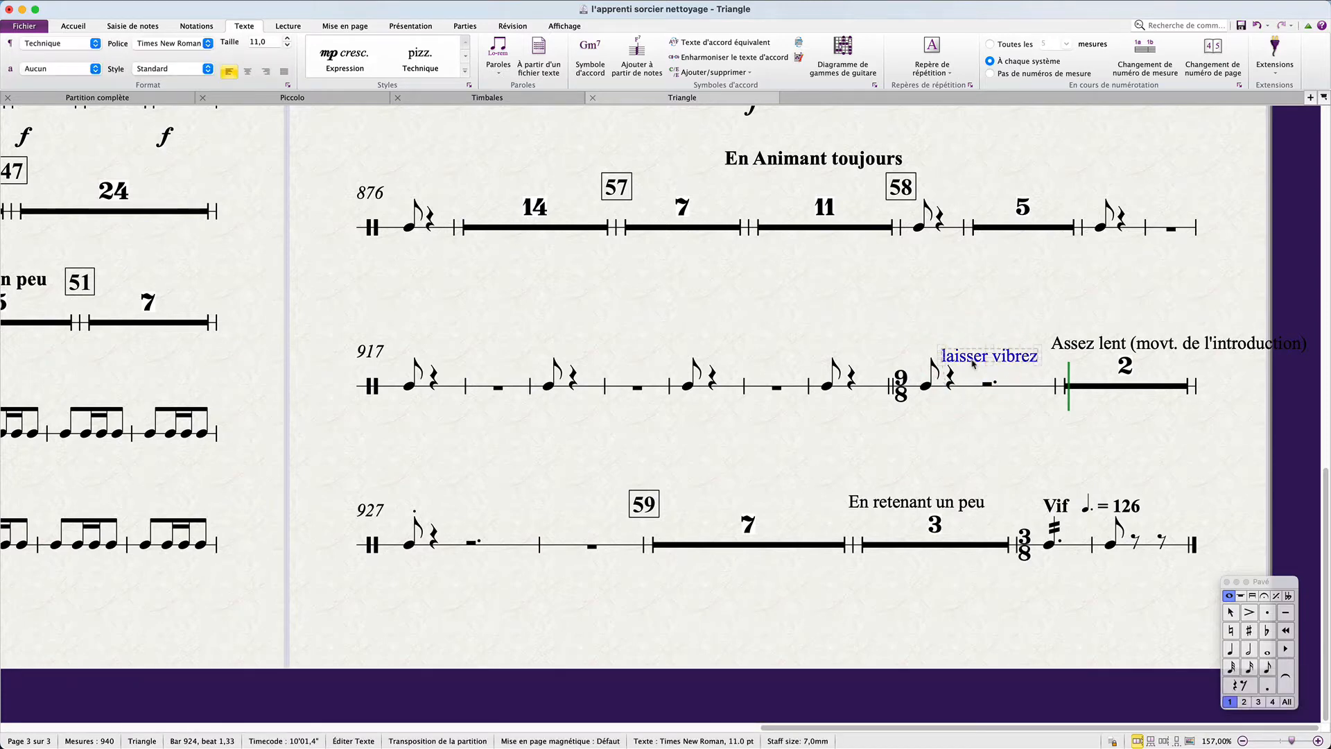
Switch to the full score at the Assez lent (movt. de l'introduction) text and copy that text from the Cymbals staff.
click(1066, 349)
key(w)
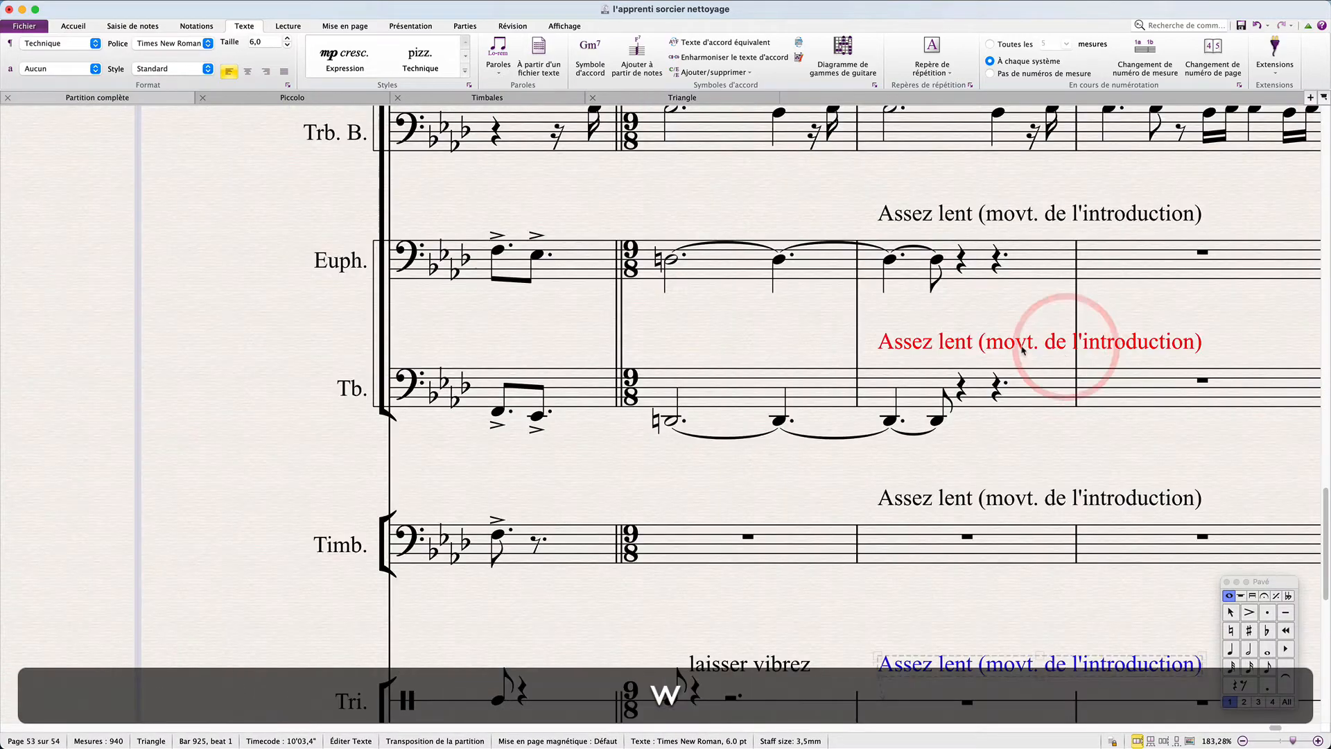
scroll(966, 384, down, 2)
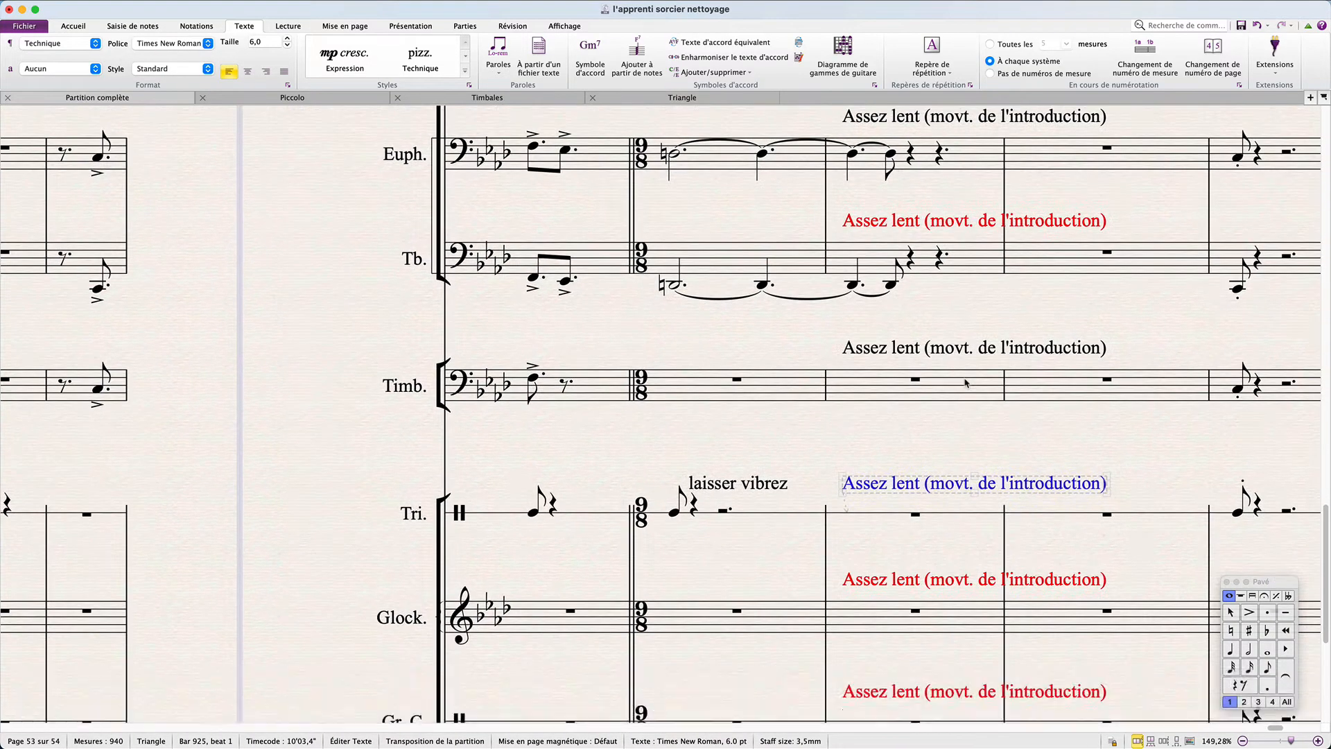
scroll(966, 384, down, 4)
scroll(965, 383, down, 4)
scroll(966, 384, right, 1)
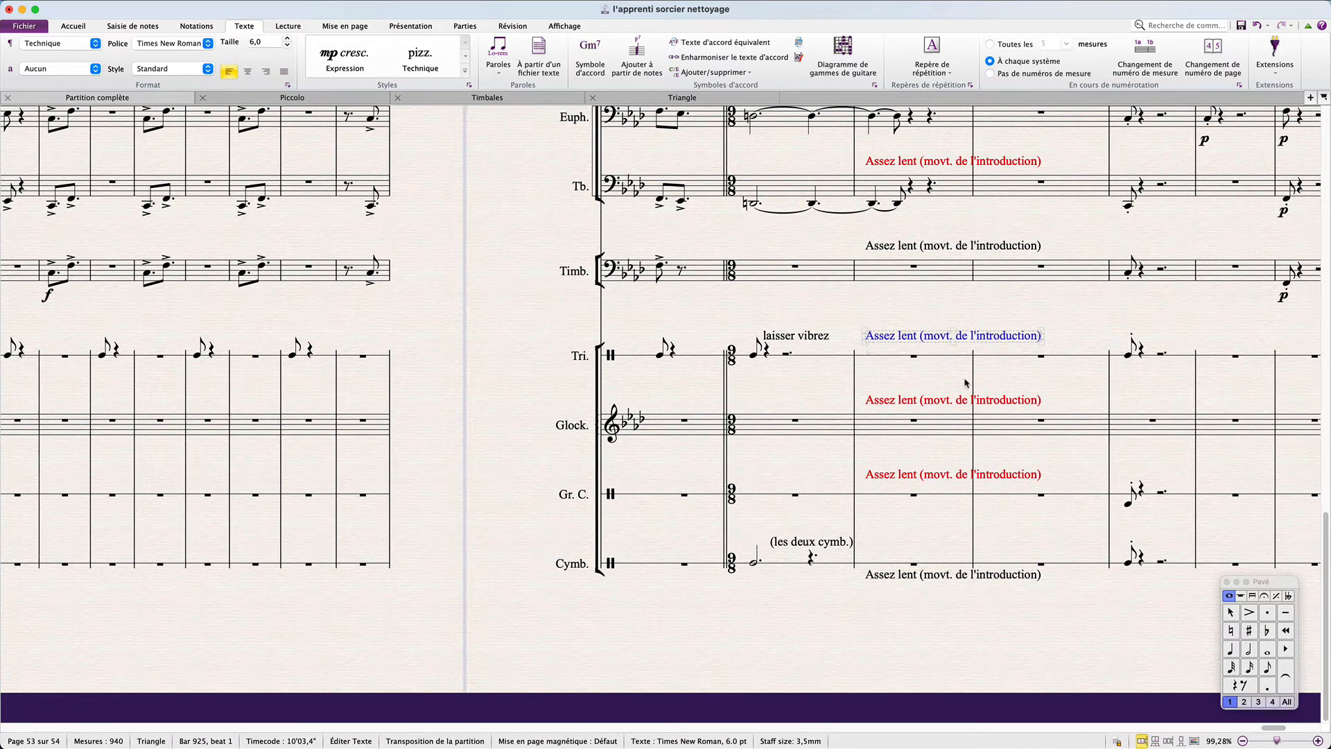
click(901, 576)
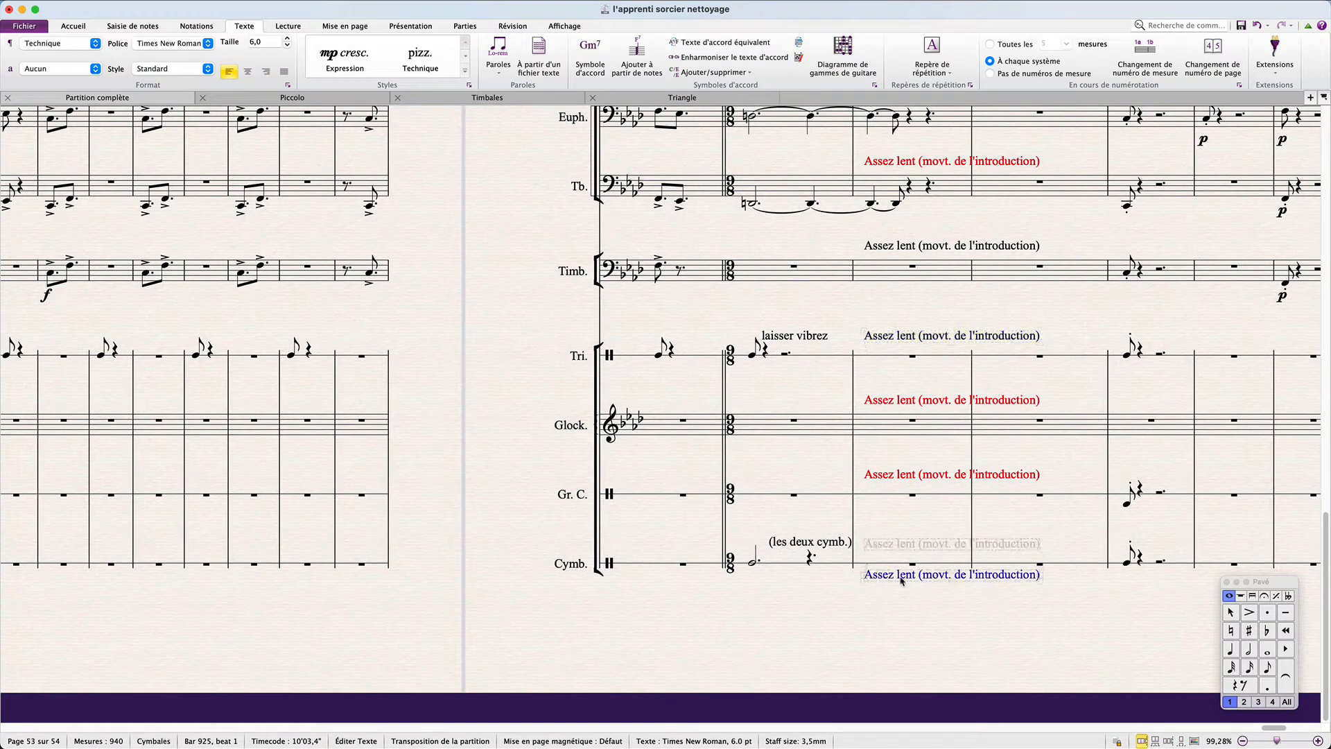
key(super+c)
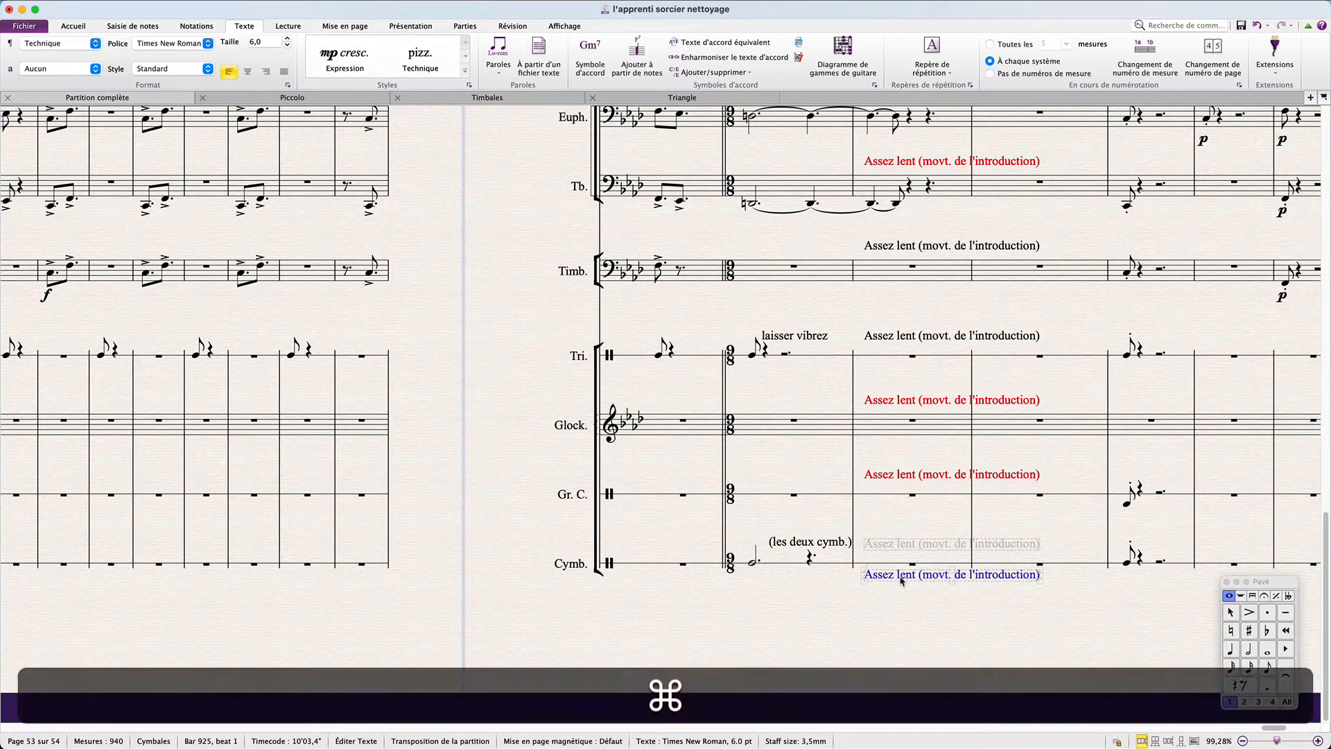
Select every text containing "Assez lent (movt. de l'introduction)" in the whole score with an advanced filter limited to text.
key(super+a)
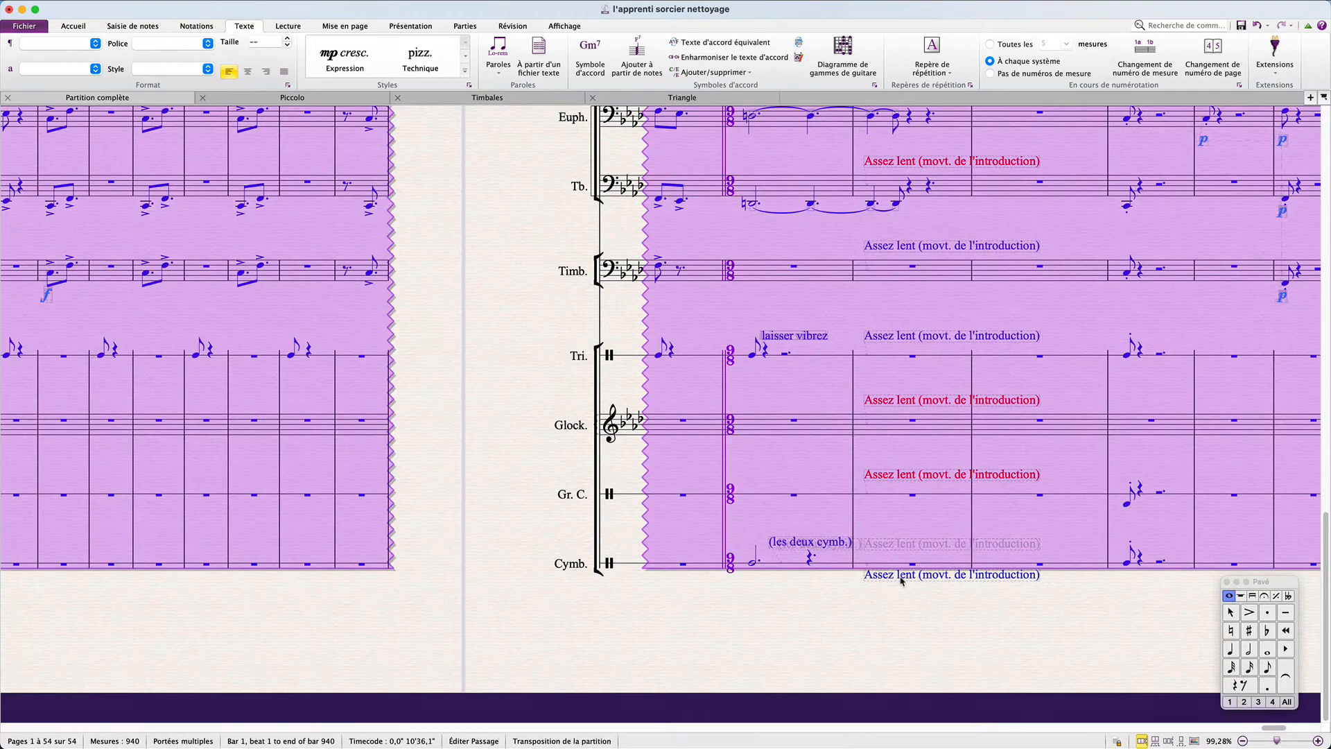
click(72, 26)
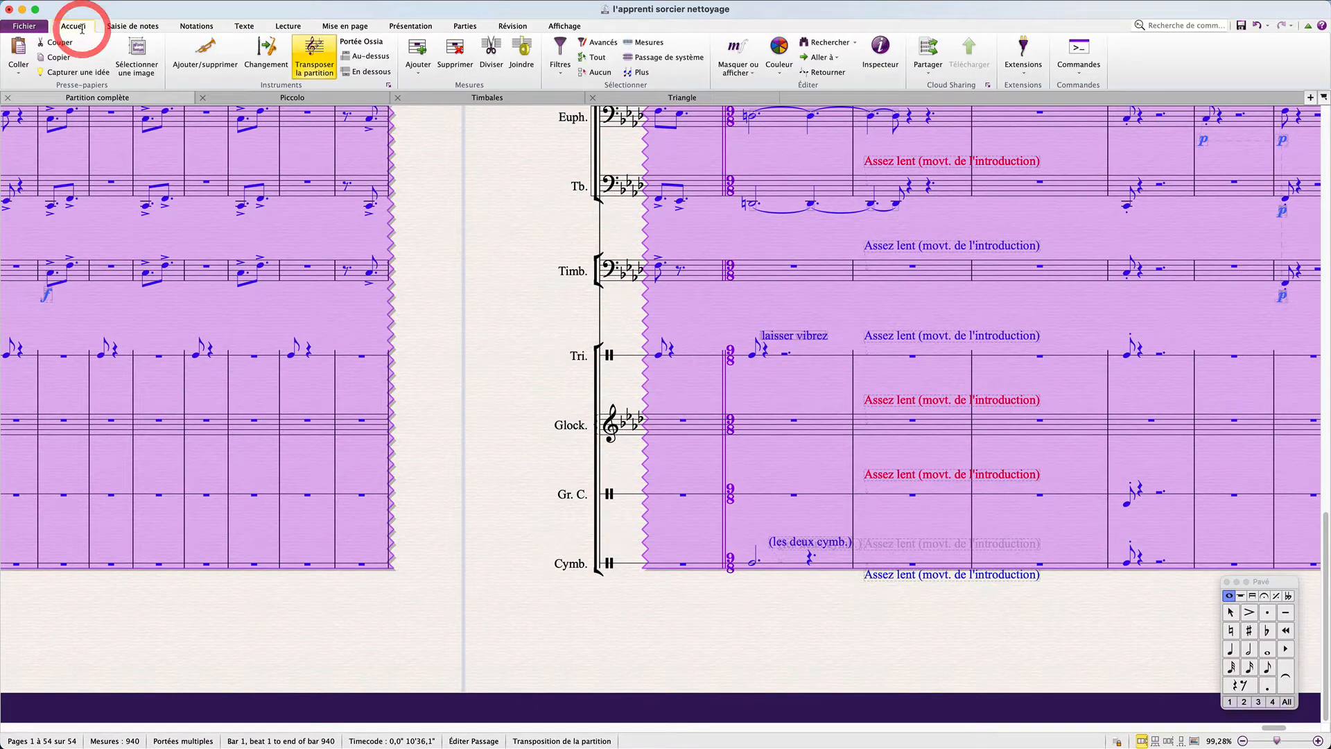
click(596, 43)
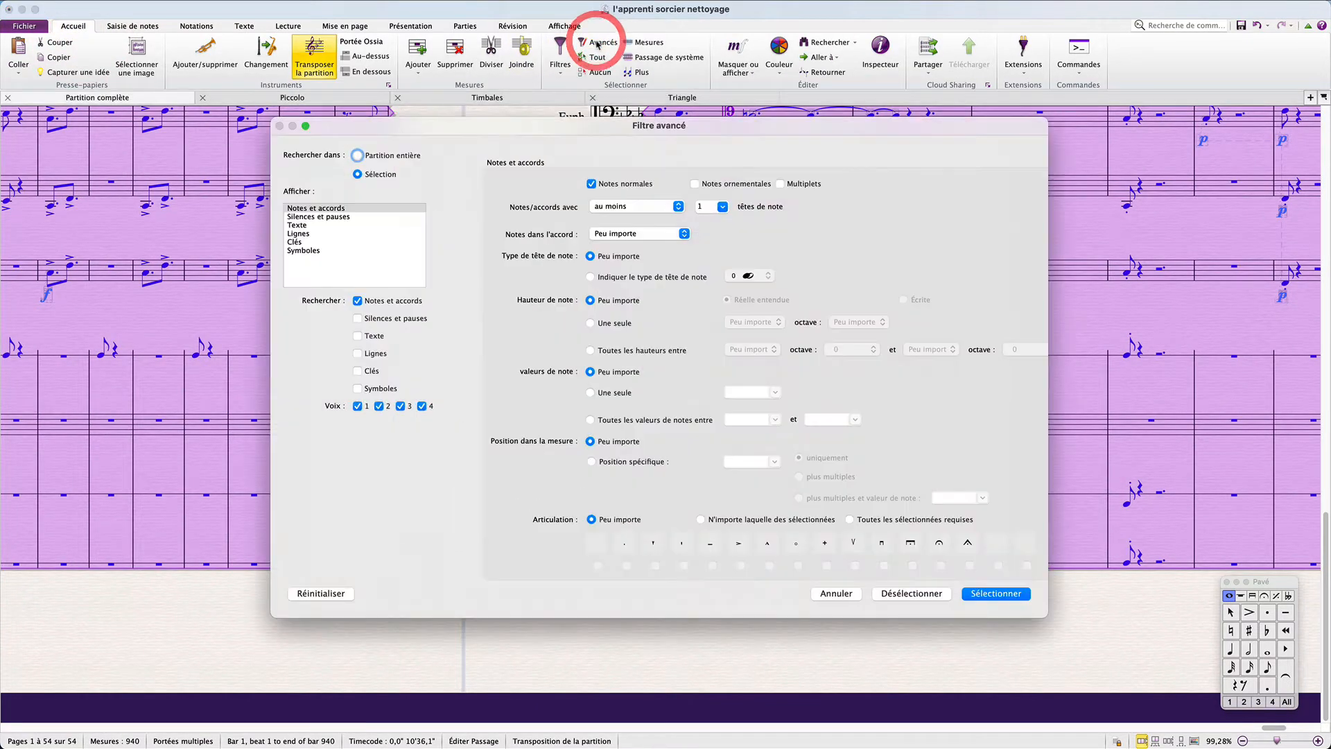
click(298, 225)
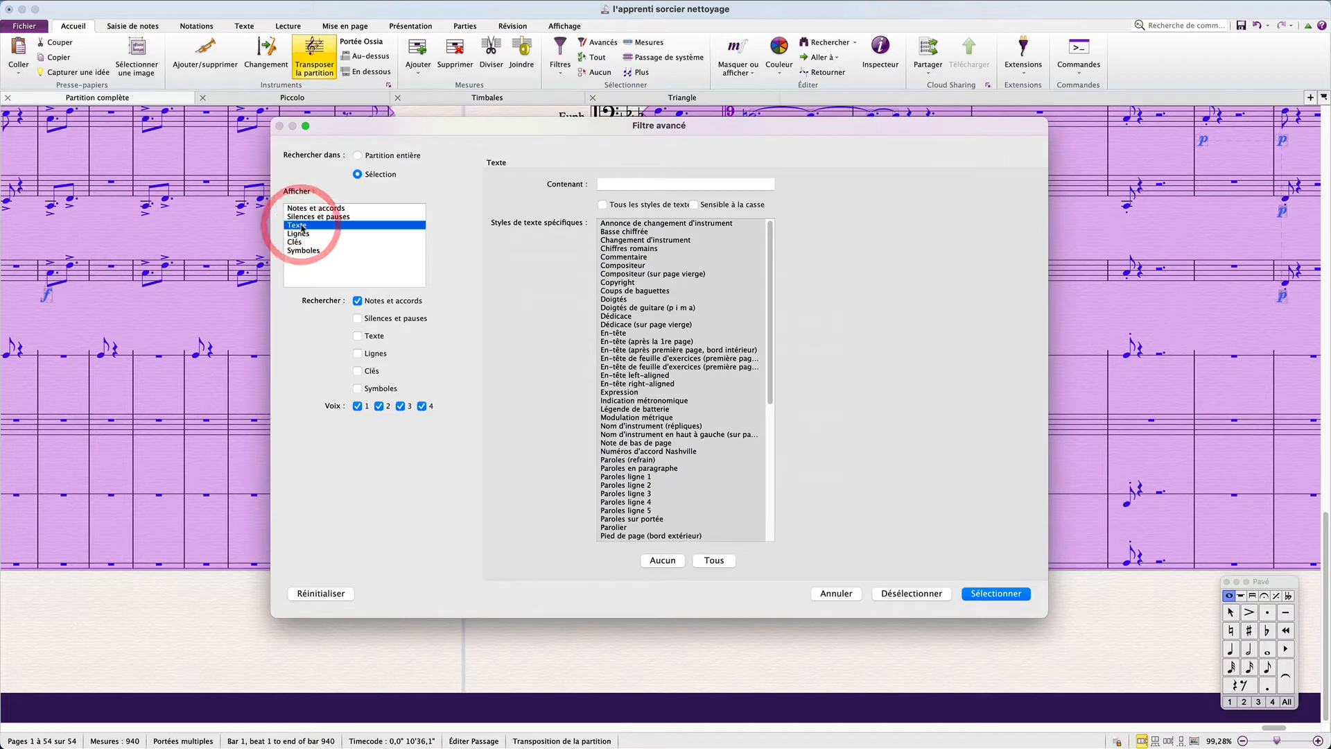
click(358, 337)
click(358, 301)
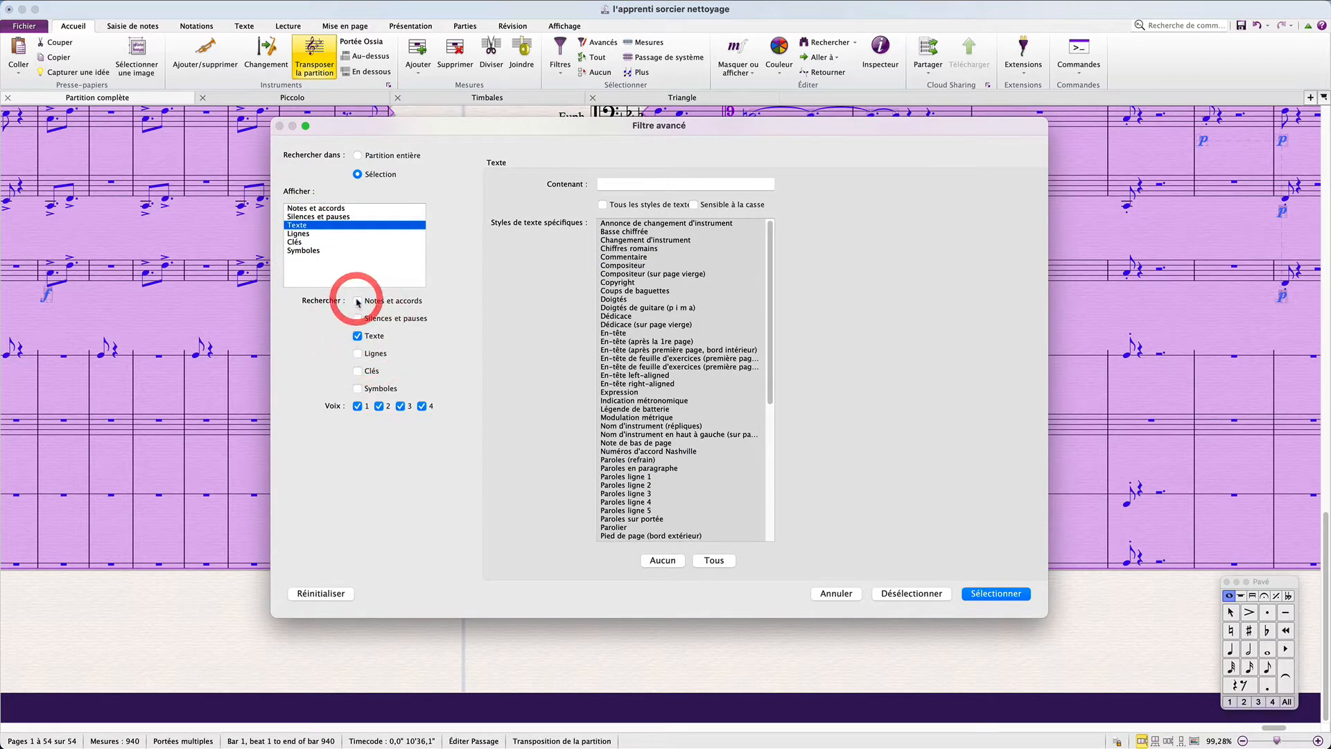
click(668, 185)
key(super+v)
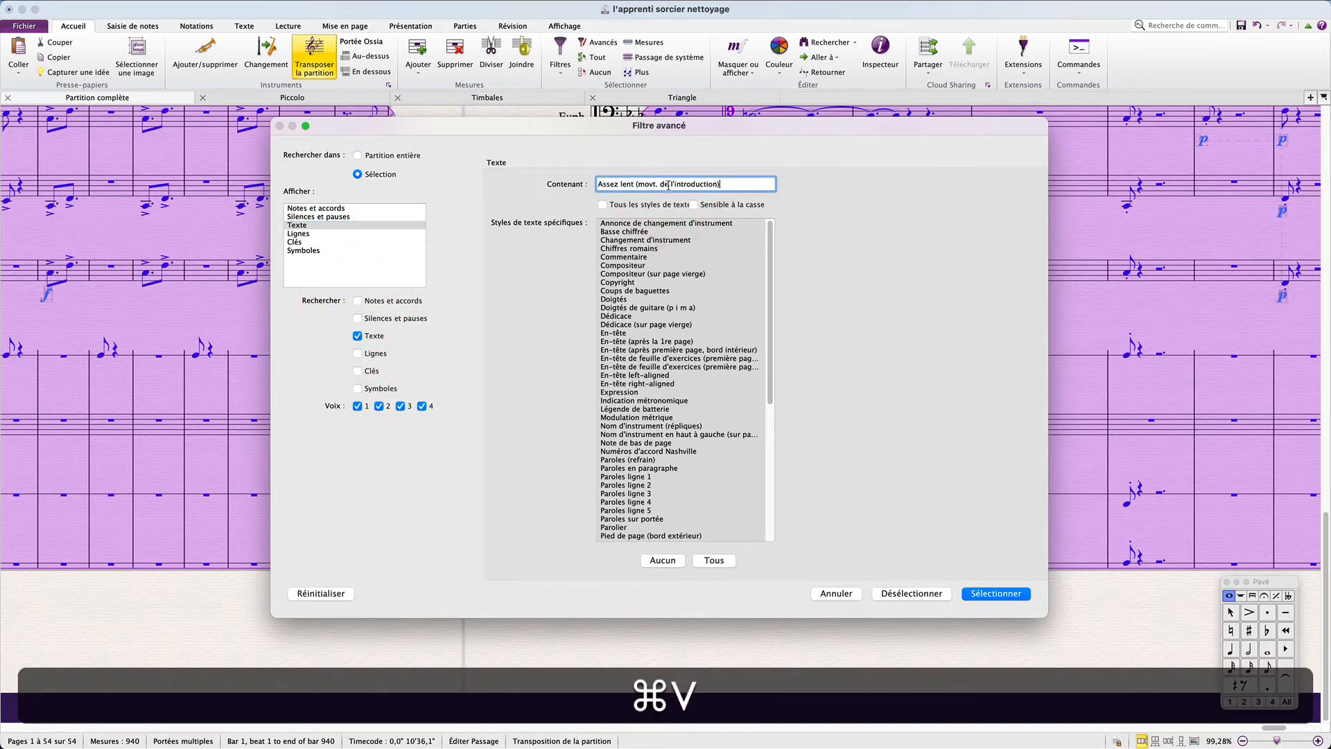
click(981, 593)
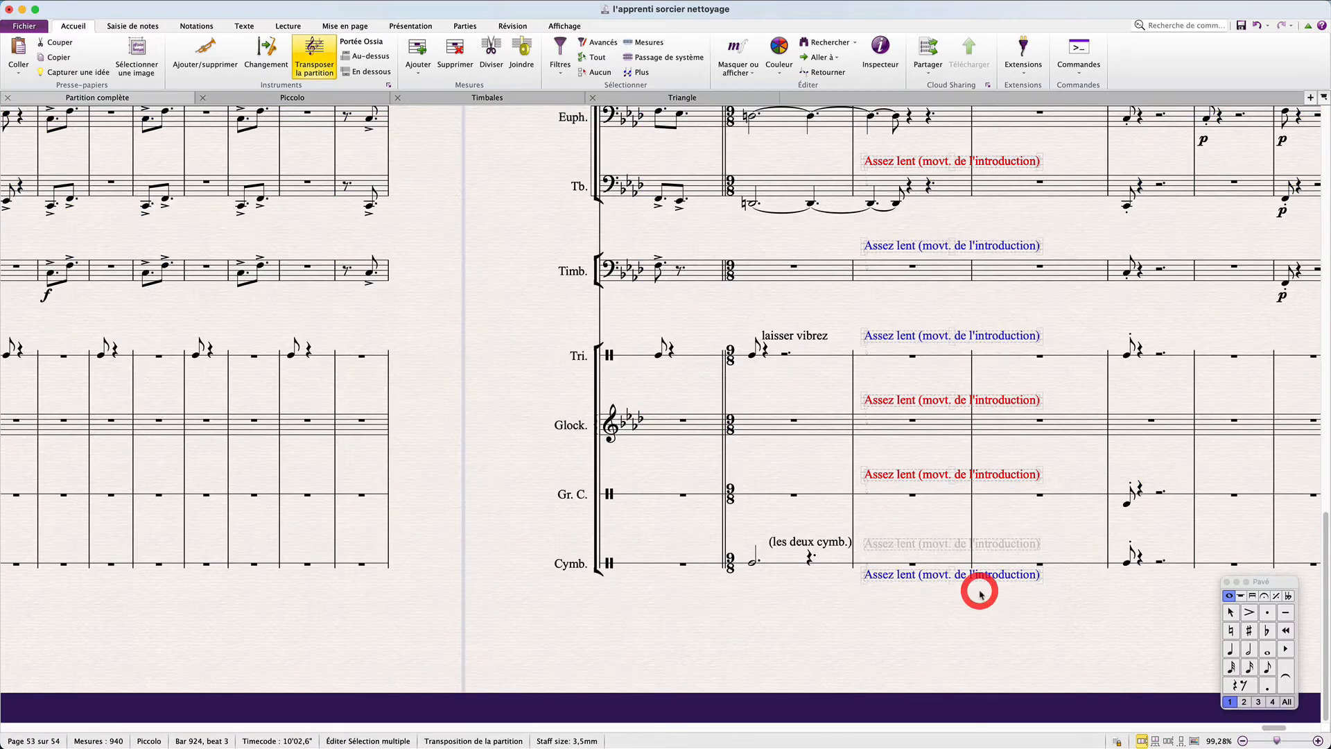
Delete the selected Assez lent texts and add "Assez lent (movt. de l'introduction)" as tempo text at bar 924 in the full score.
key(Delete)
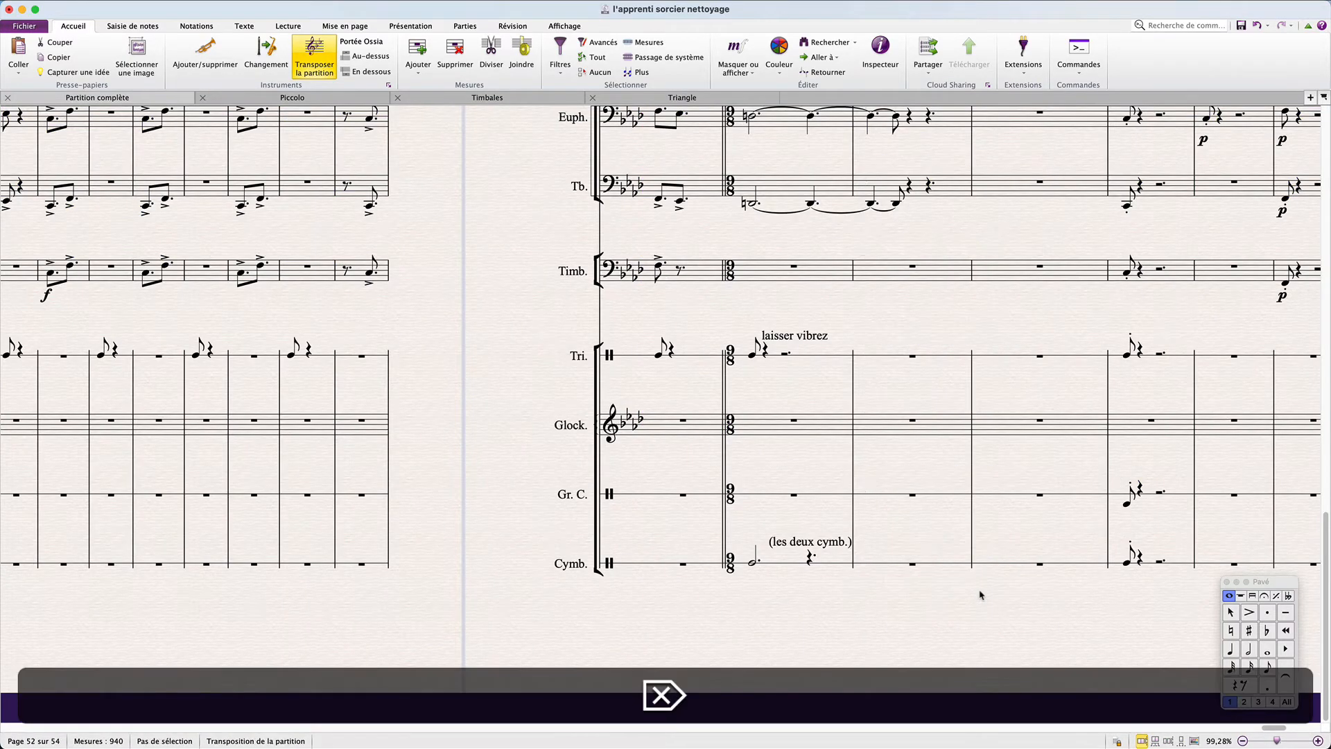
scroll(981, 593, up, 10)
scroll(981, 593, up, 3)
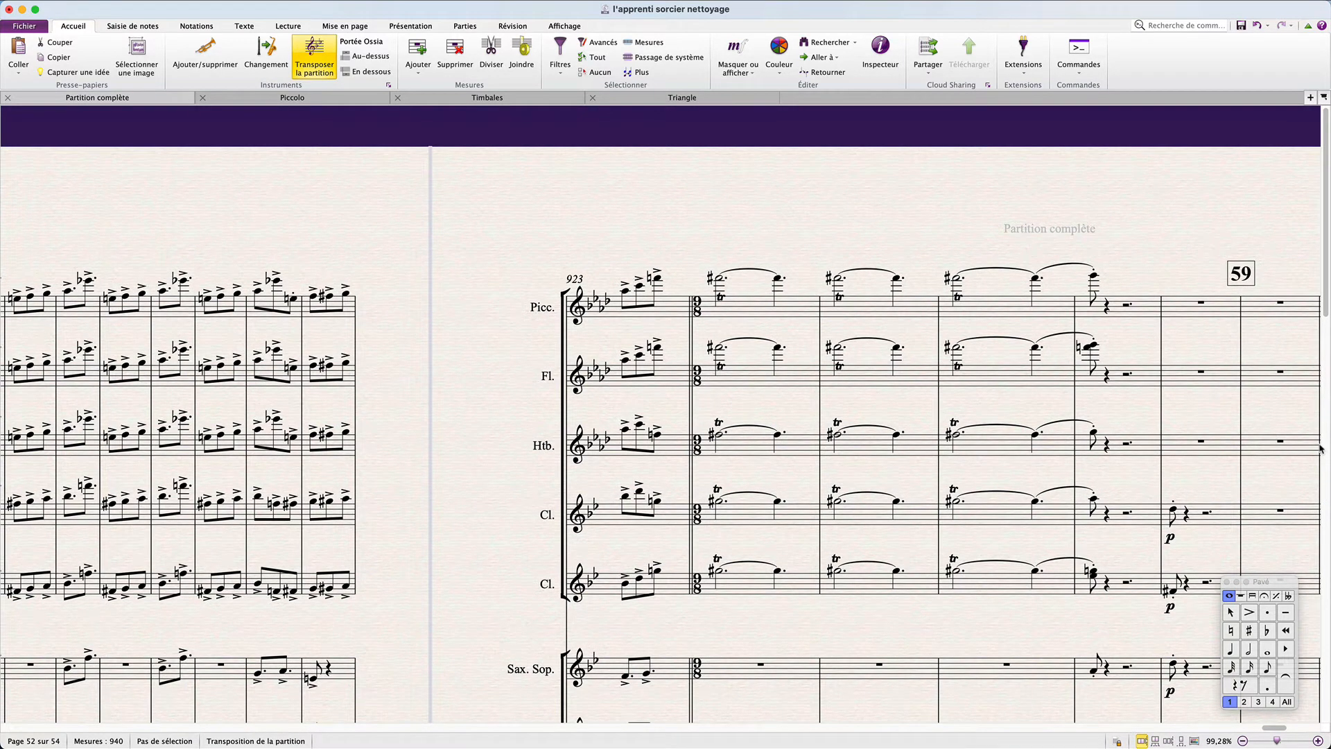
click(752, 313)
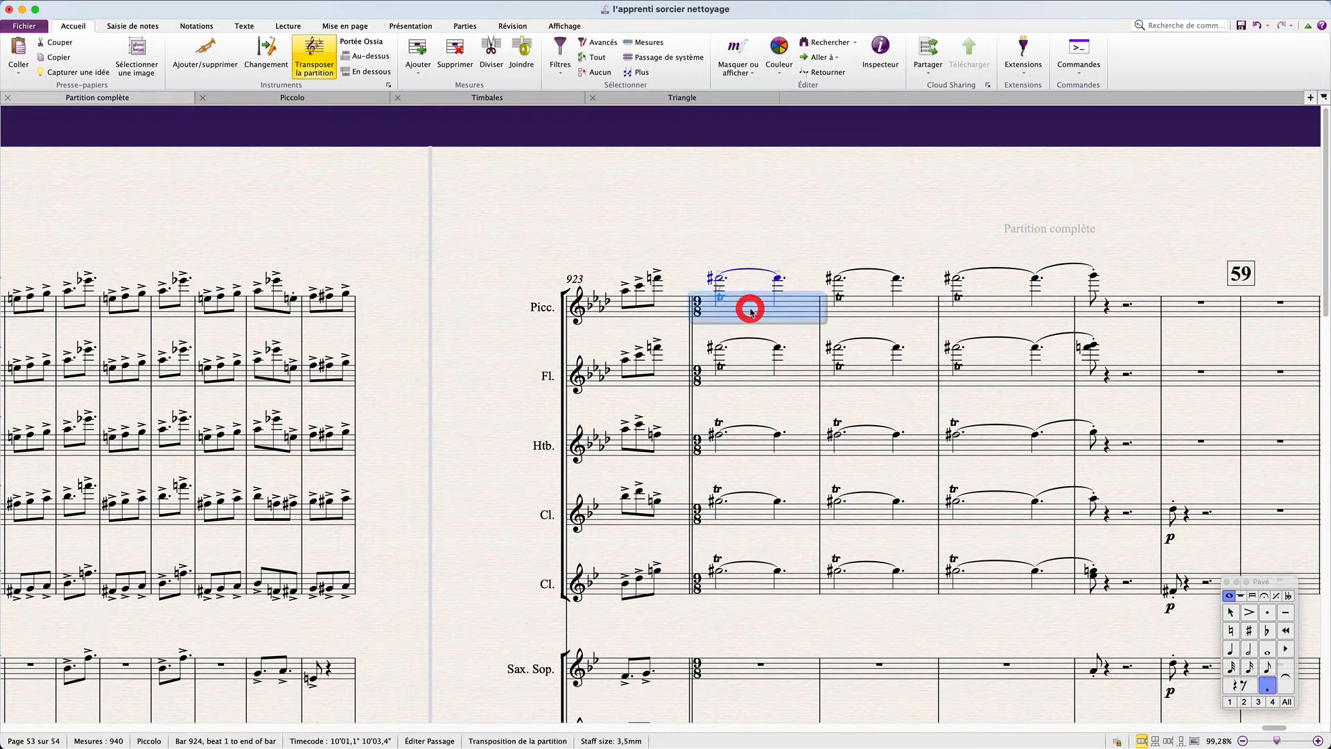
key(alt+super+t)
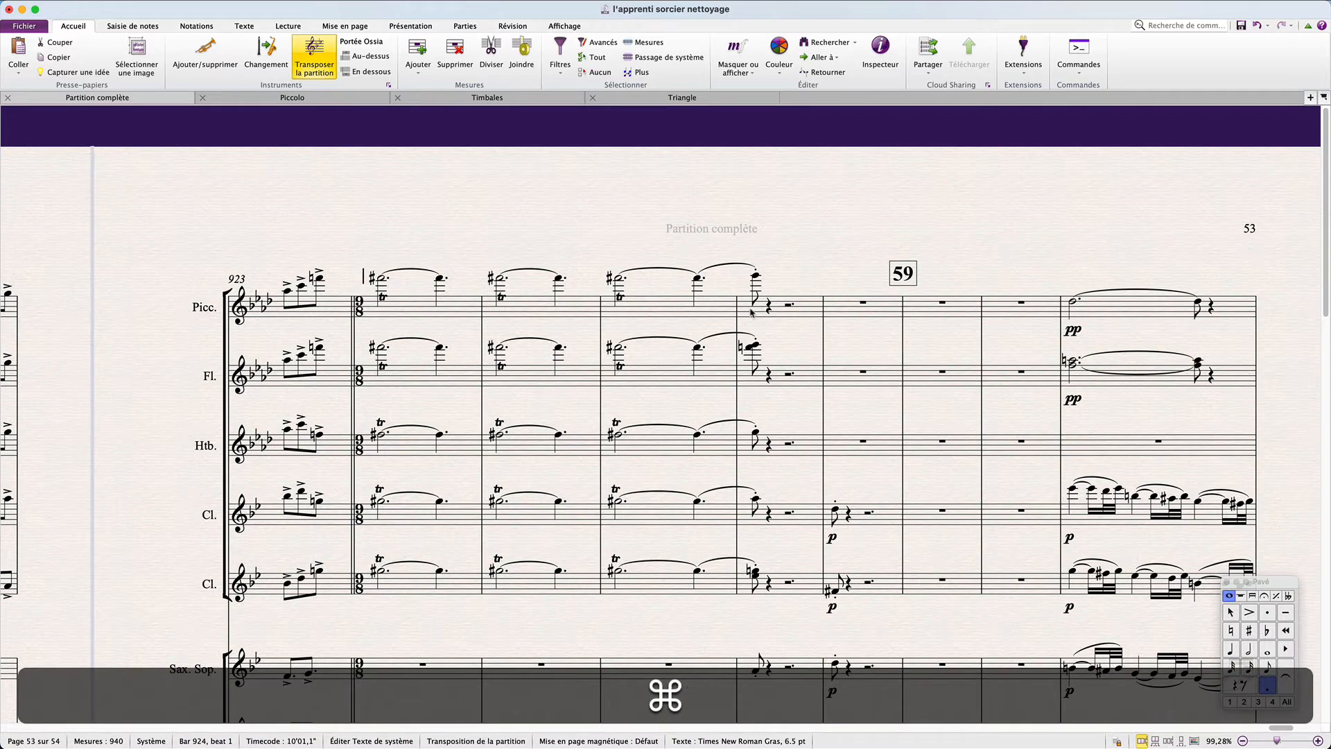
text(Assez lent (movt. de l'introduction))
key(Escape)
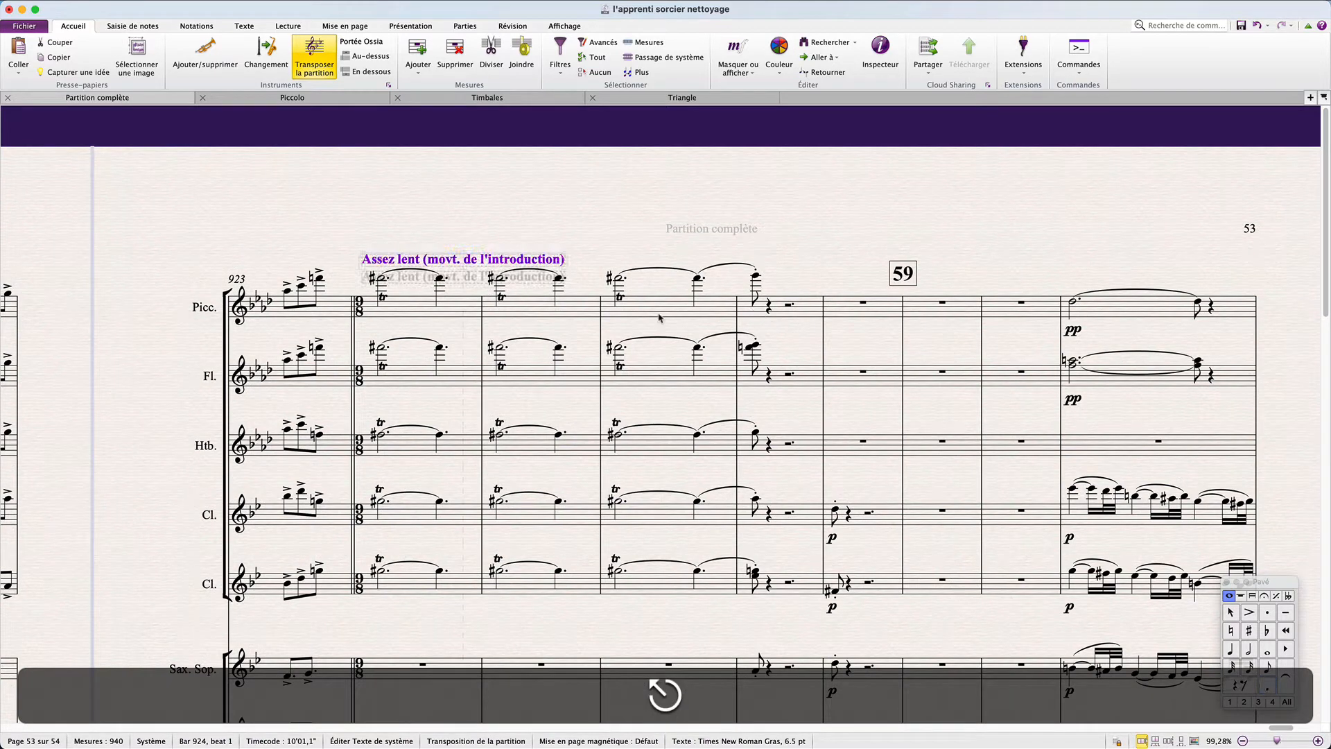
click(588, 332)
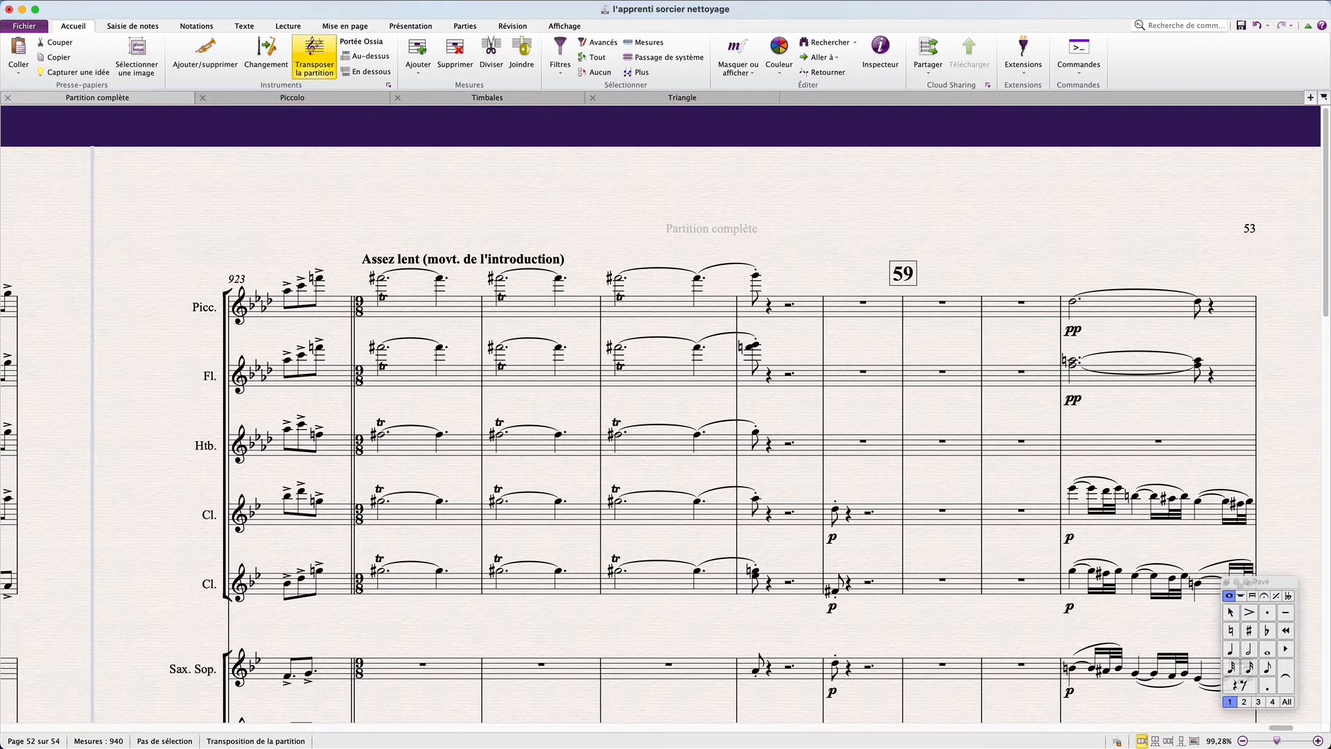
Starting from the Triangle part, replace rehearsal mark 2 in the full score with one at bar 17, and delete the mark above 1er Mouvt.
key(super+Tab)
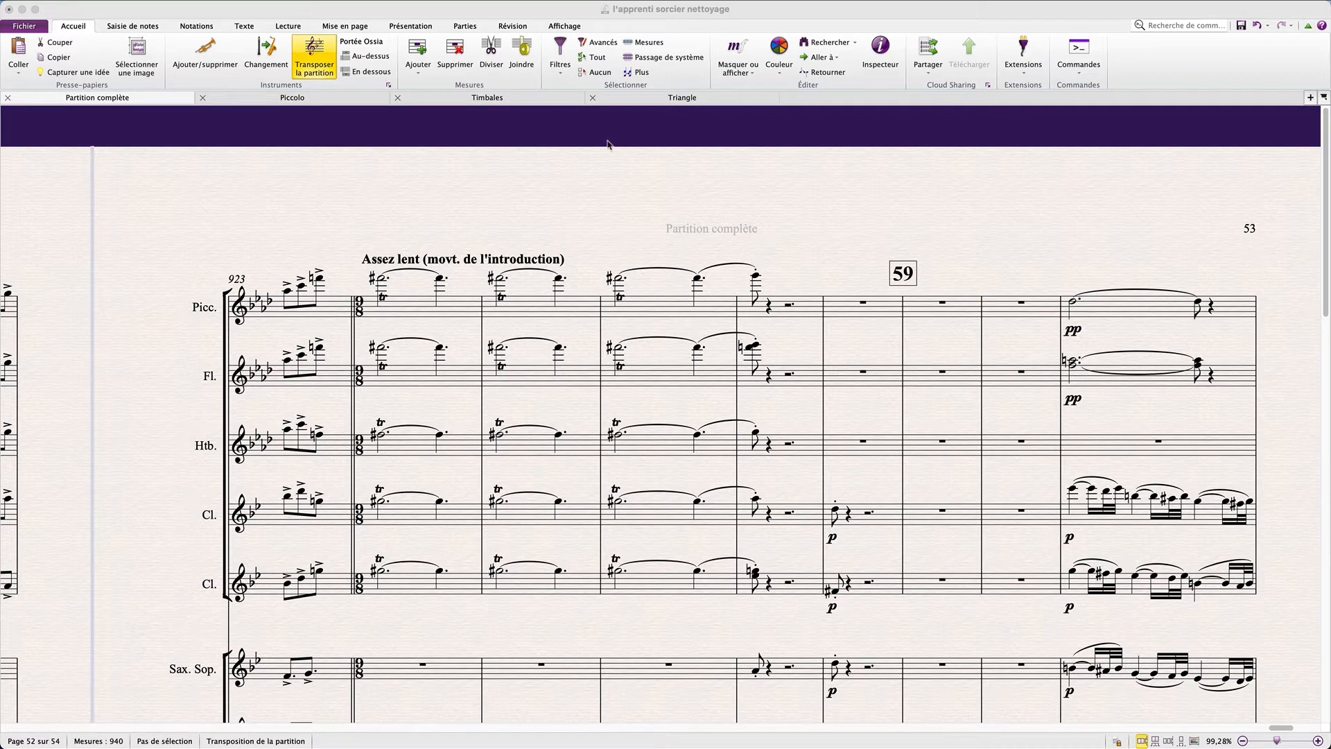
click(669, 99)
scroll(831, 409, up, 3)
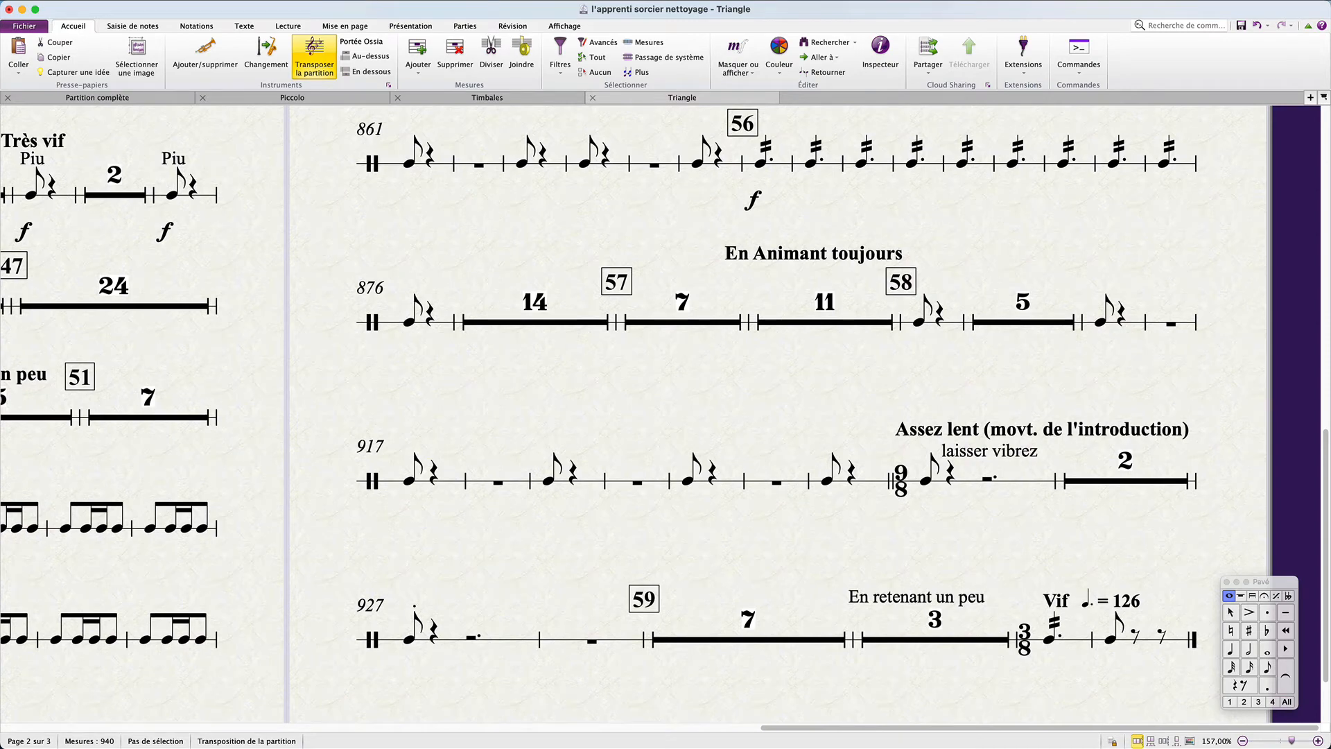
scroll(701, 375, left, 20)
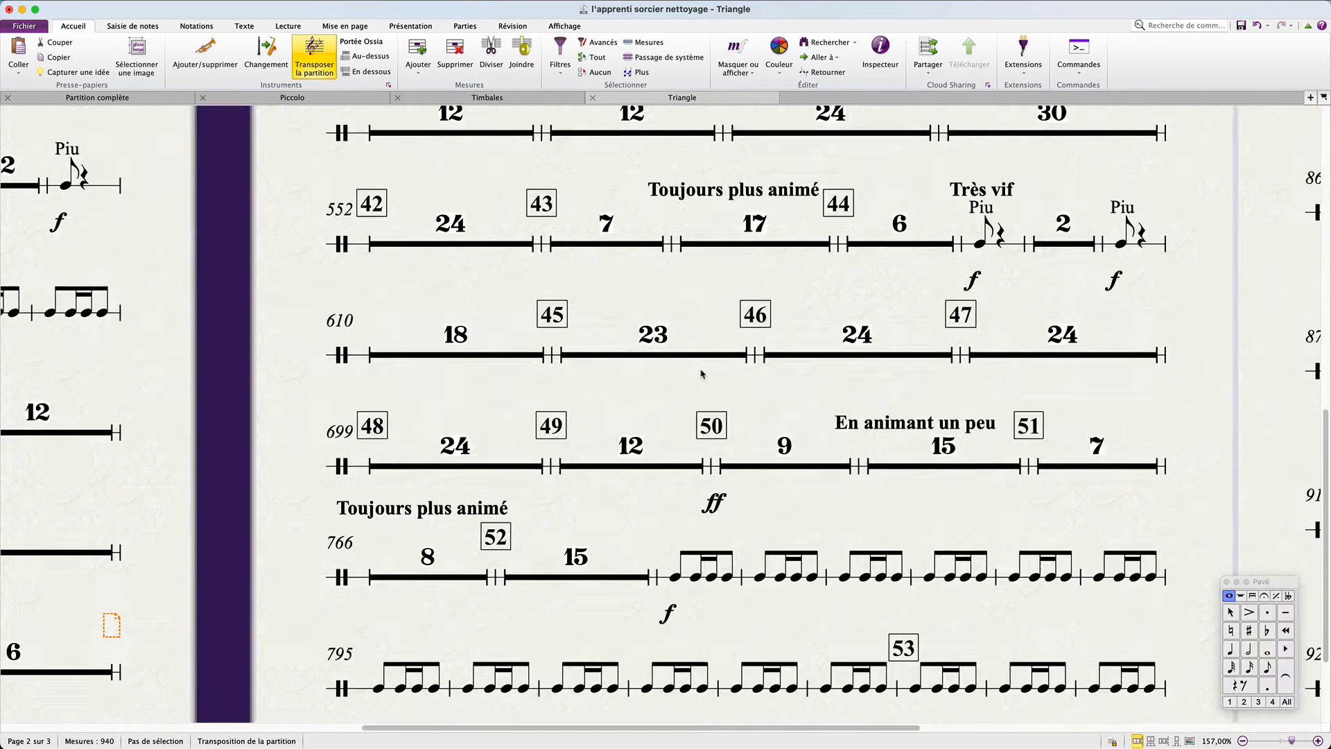
scroll(702, 375, up, 10)
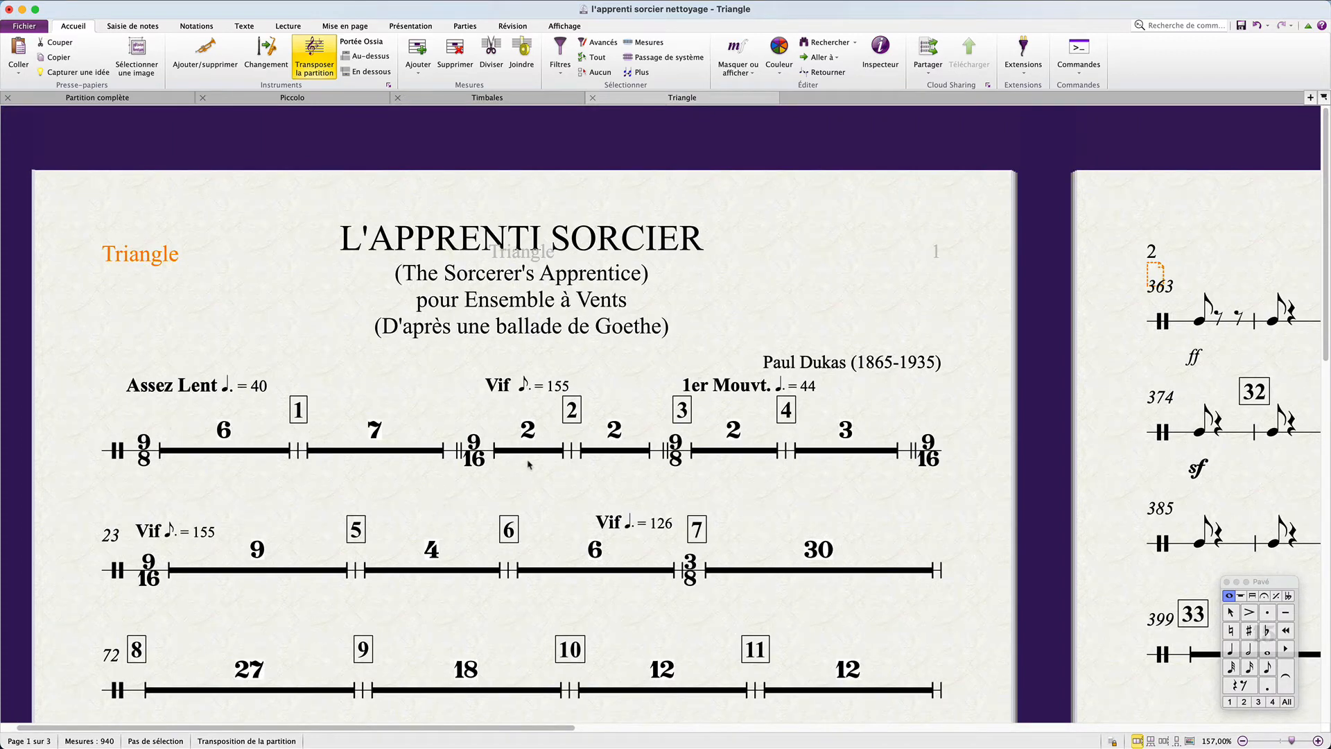
click(572, 410)
key(w)
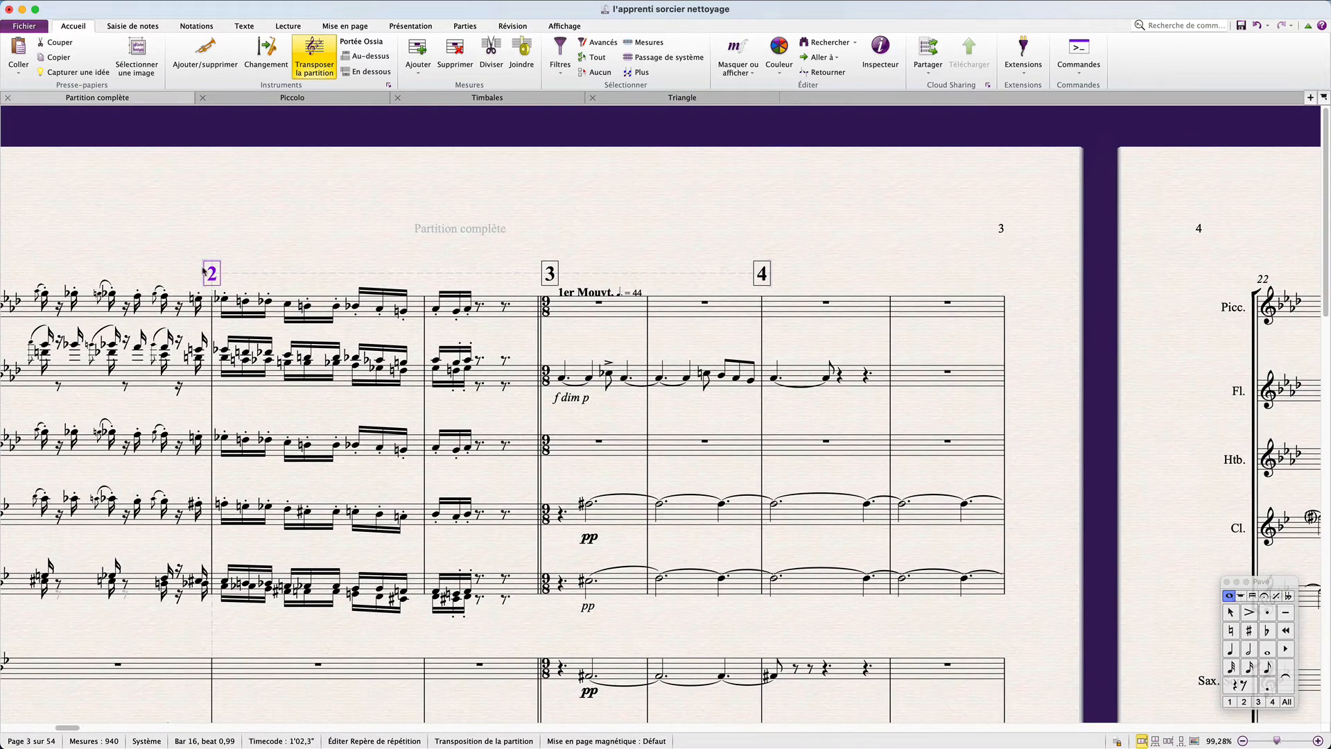
key(BackSpace)
click(519, 307)
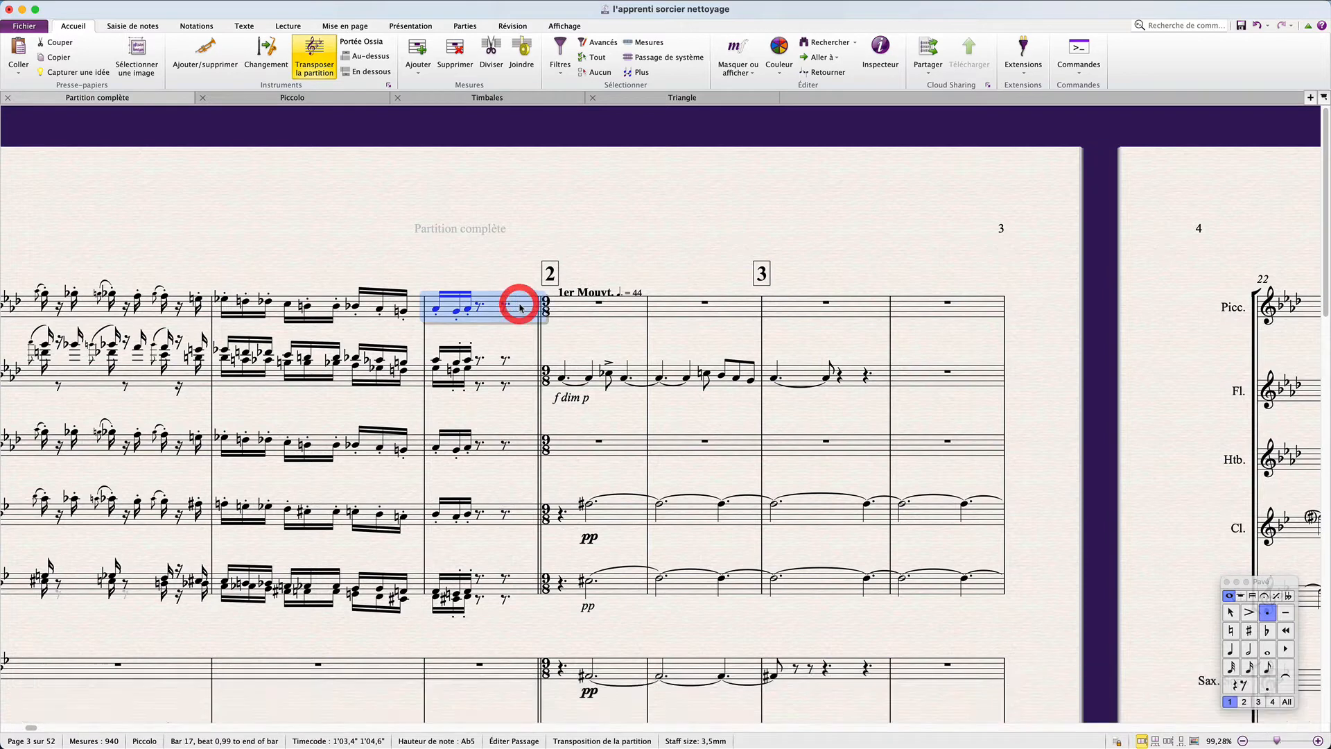
key(super+r)
click(556, 269)
key(Delete)
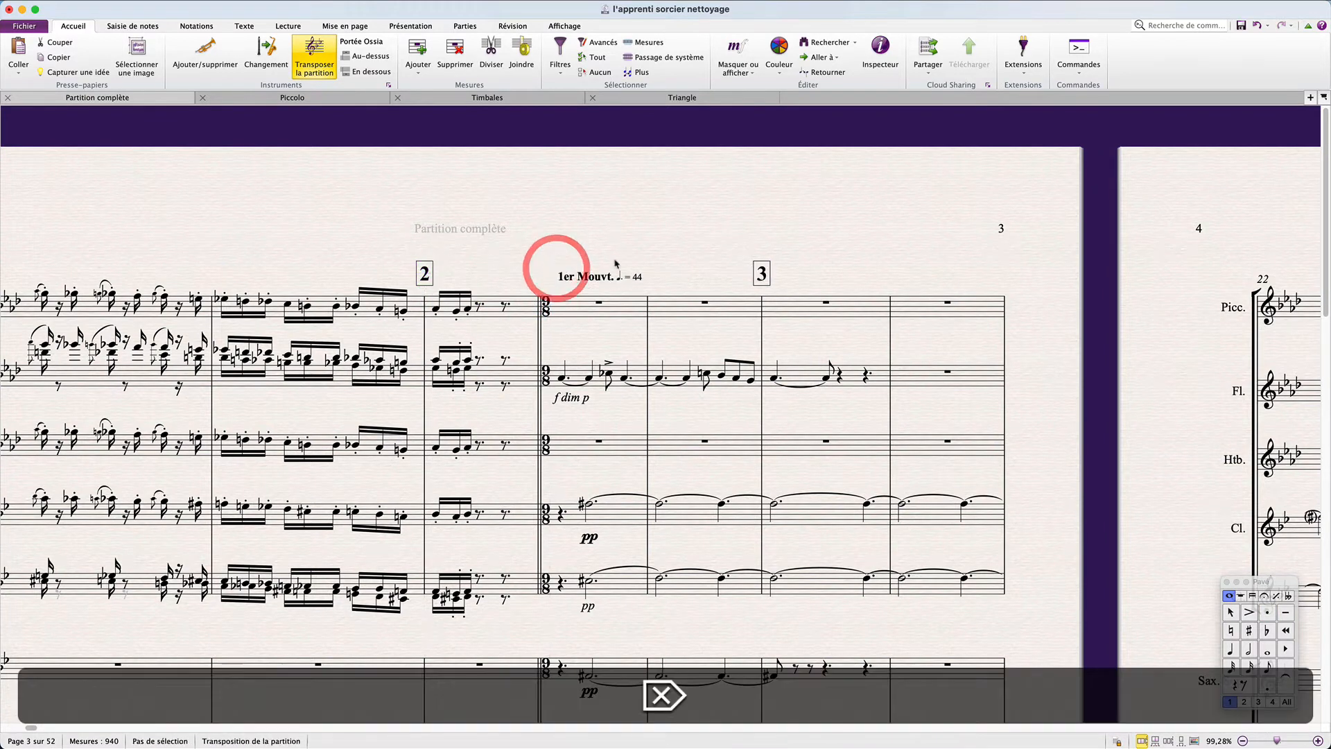
From the Triangle part, go to rehearsal mark 6 in the full score and delete the double barline before it.
click(673, 98)
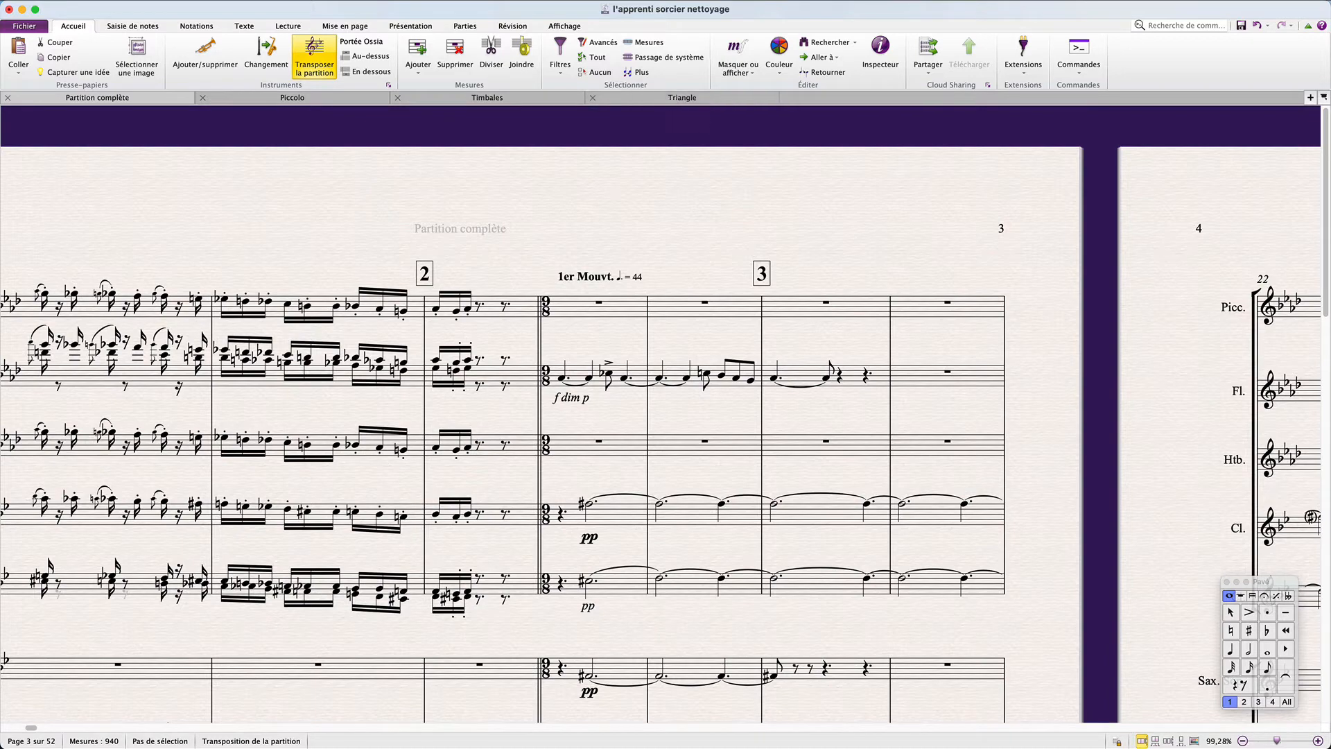
scroll(749, 430, down, 3)
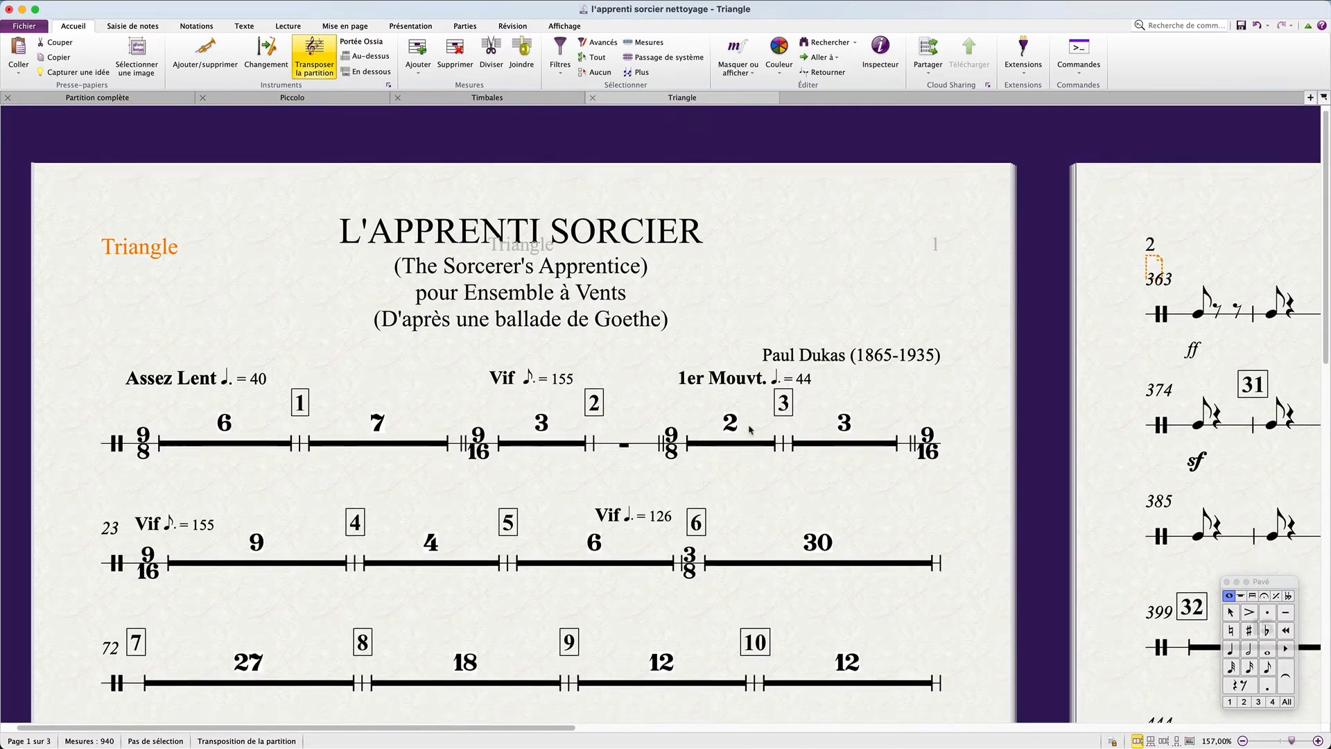
scroll(747, 431, down, 2)
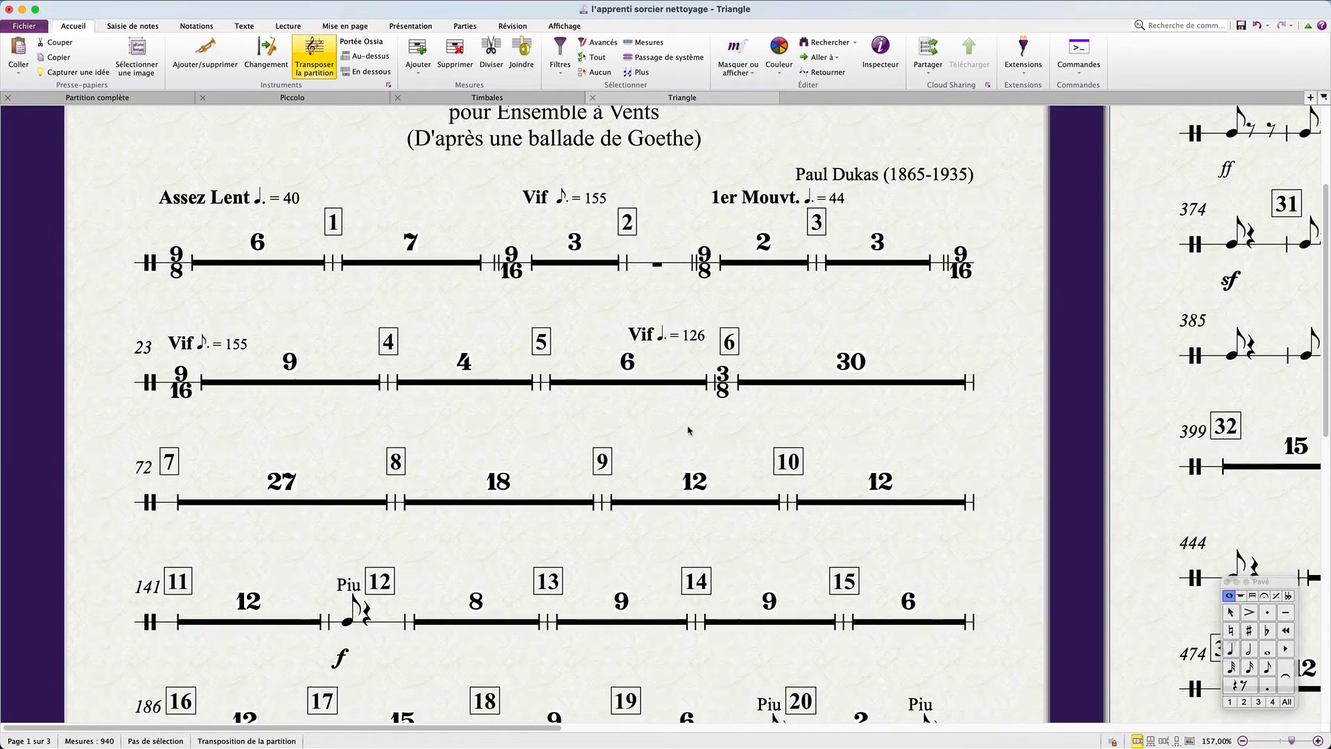
scroll(689, 430, down, 1)
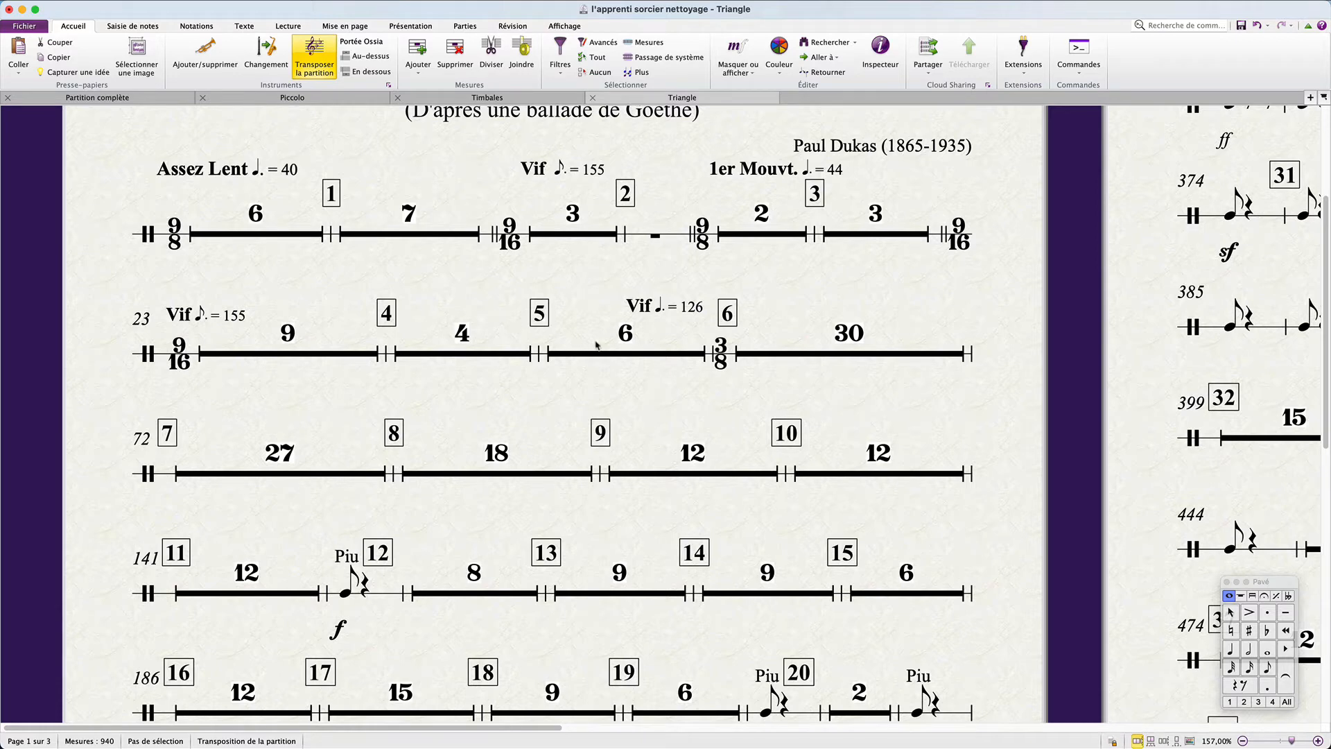
click(719, 312)
key(w)
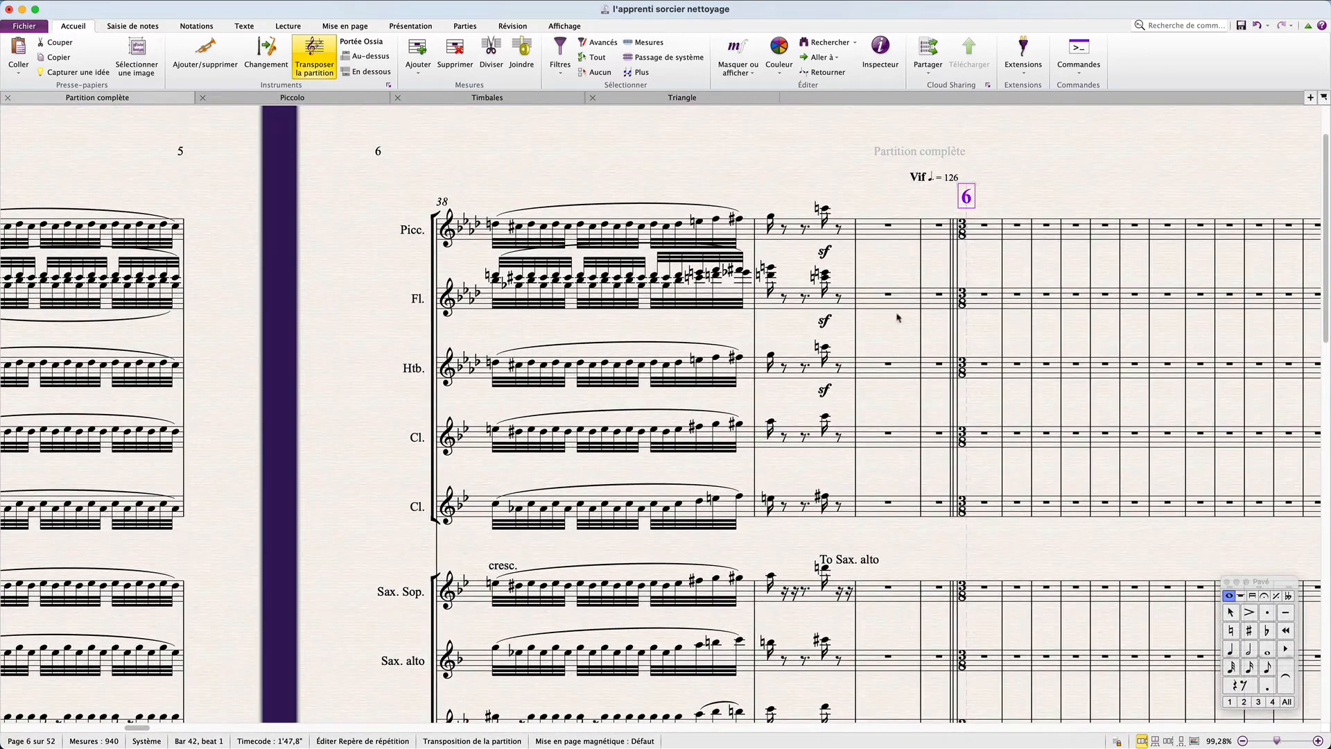
click(937, 236)
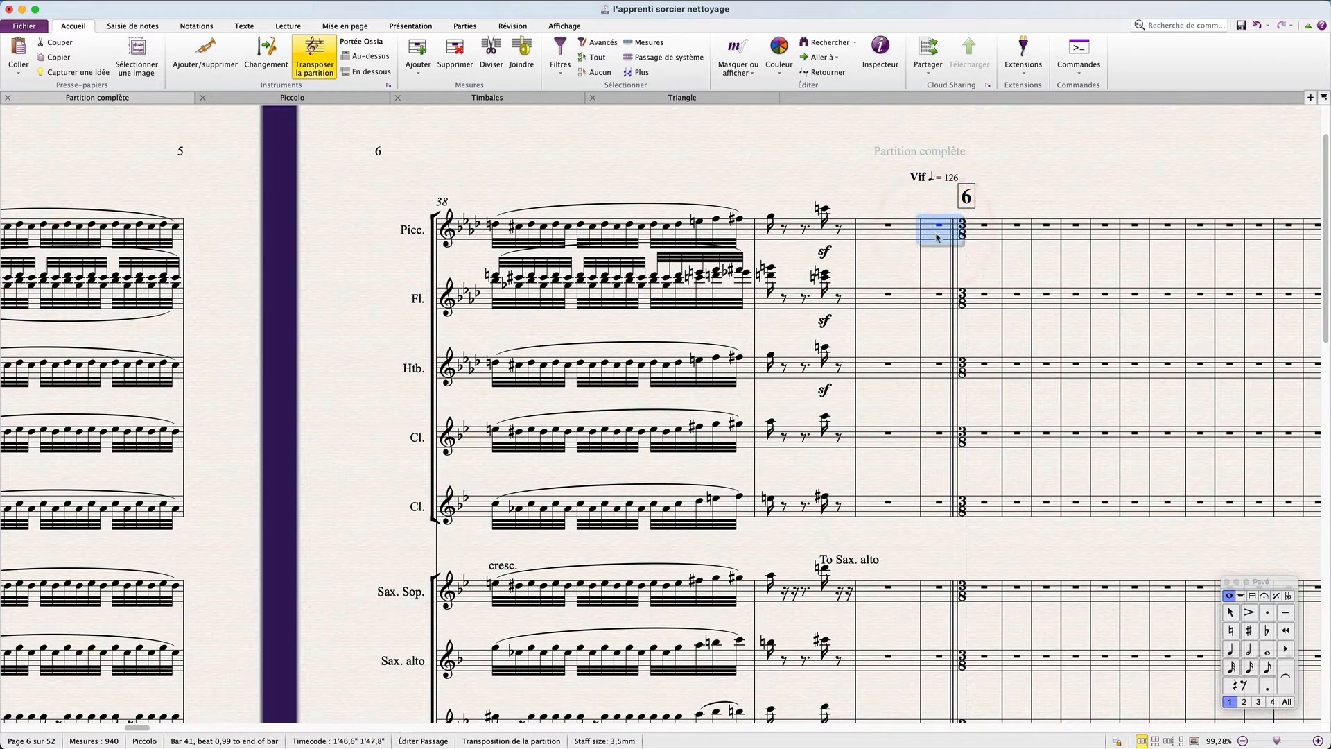
click(953, 270)
key(Delete)
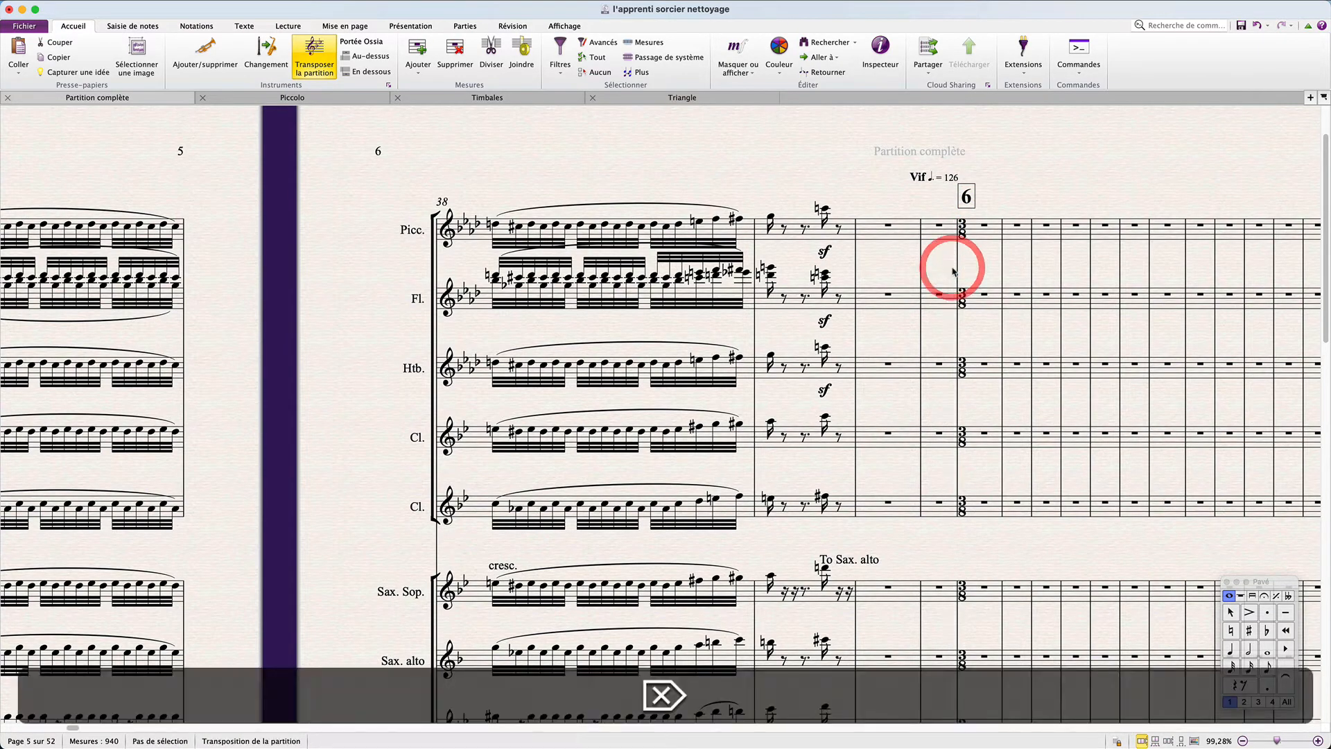
Try to select the bar rests of bar 41 in every staff, from Piccolo down to Cymbals.
scroll(951, 271, down, 10)
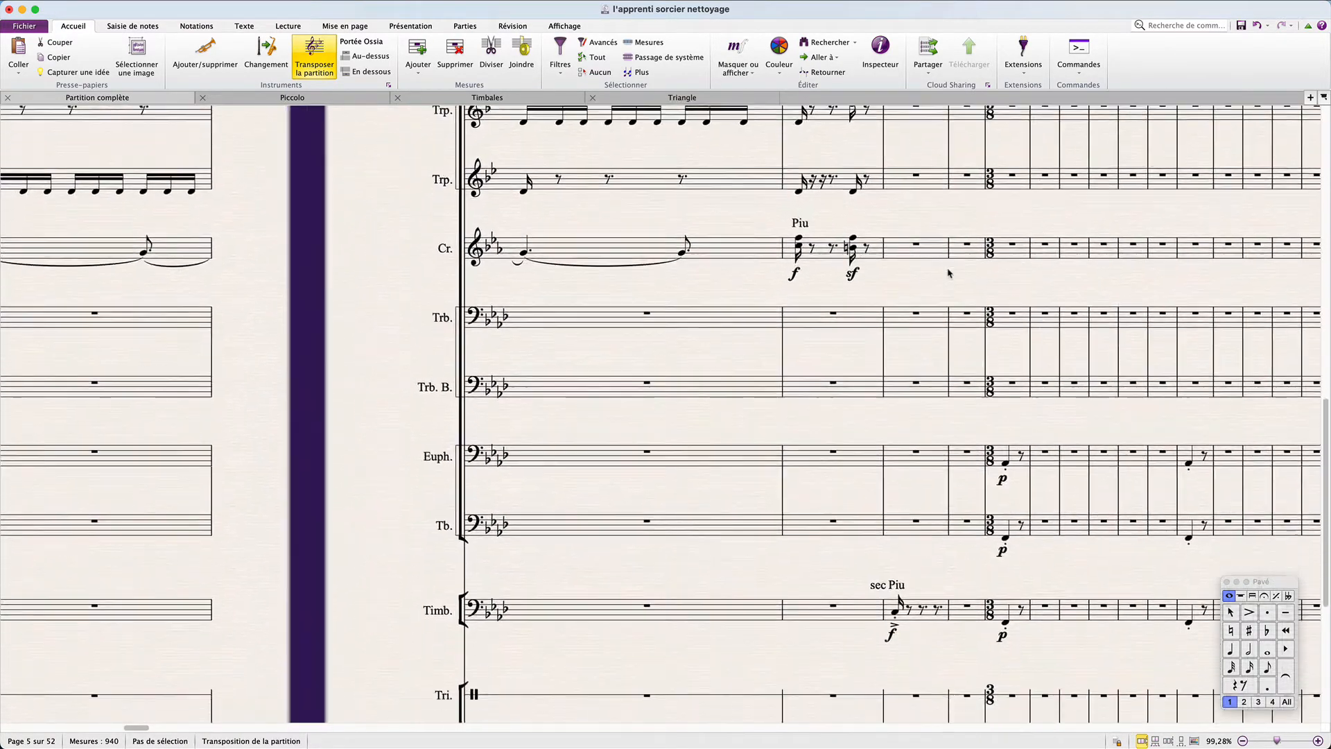
scroll(948, 272, down, 5)
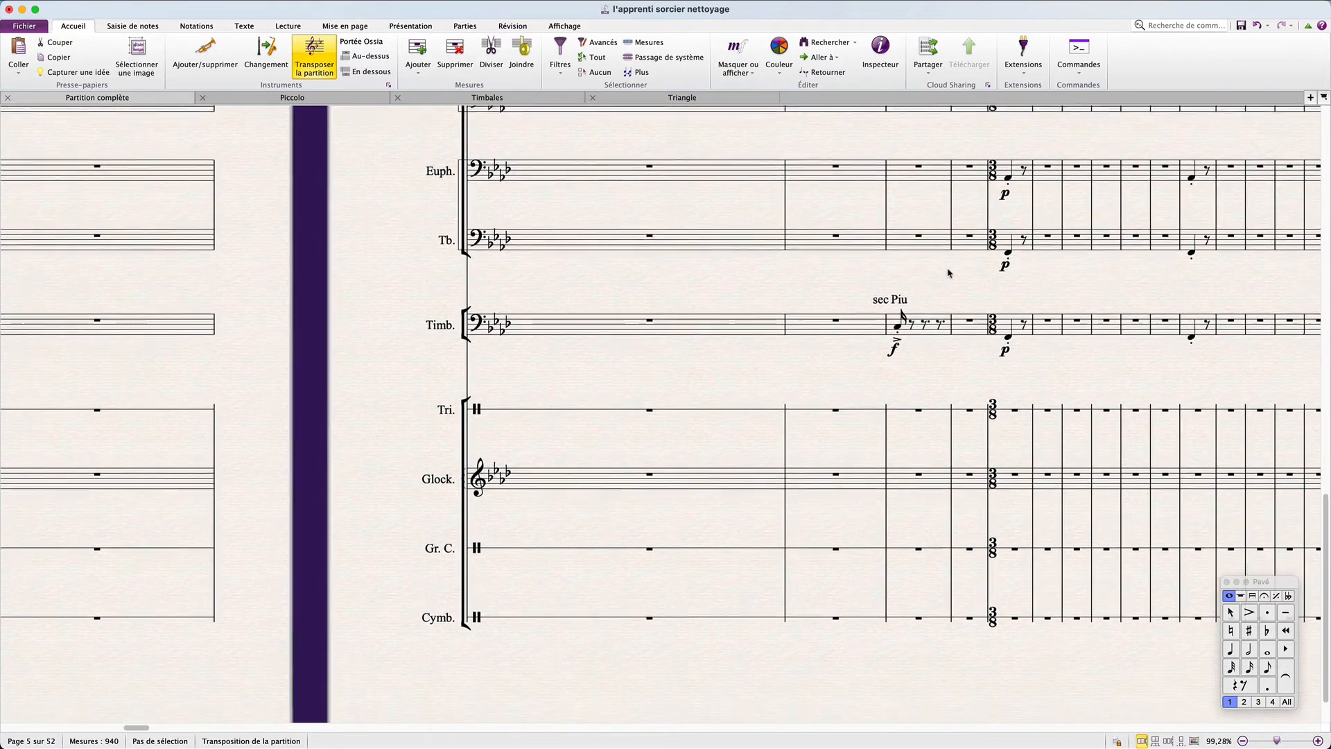
scroll(948, 272, down, 3)
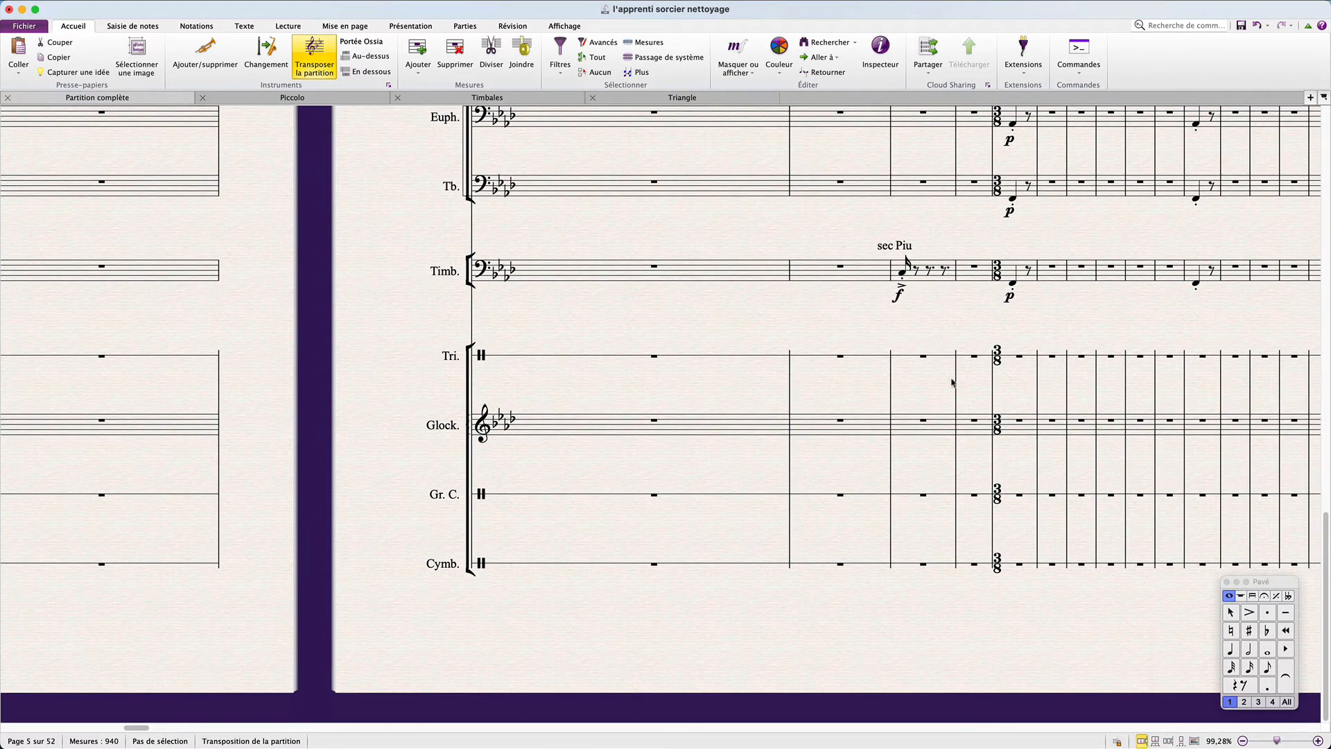
scroll(953, 382, up, 10)
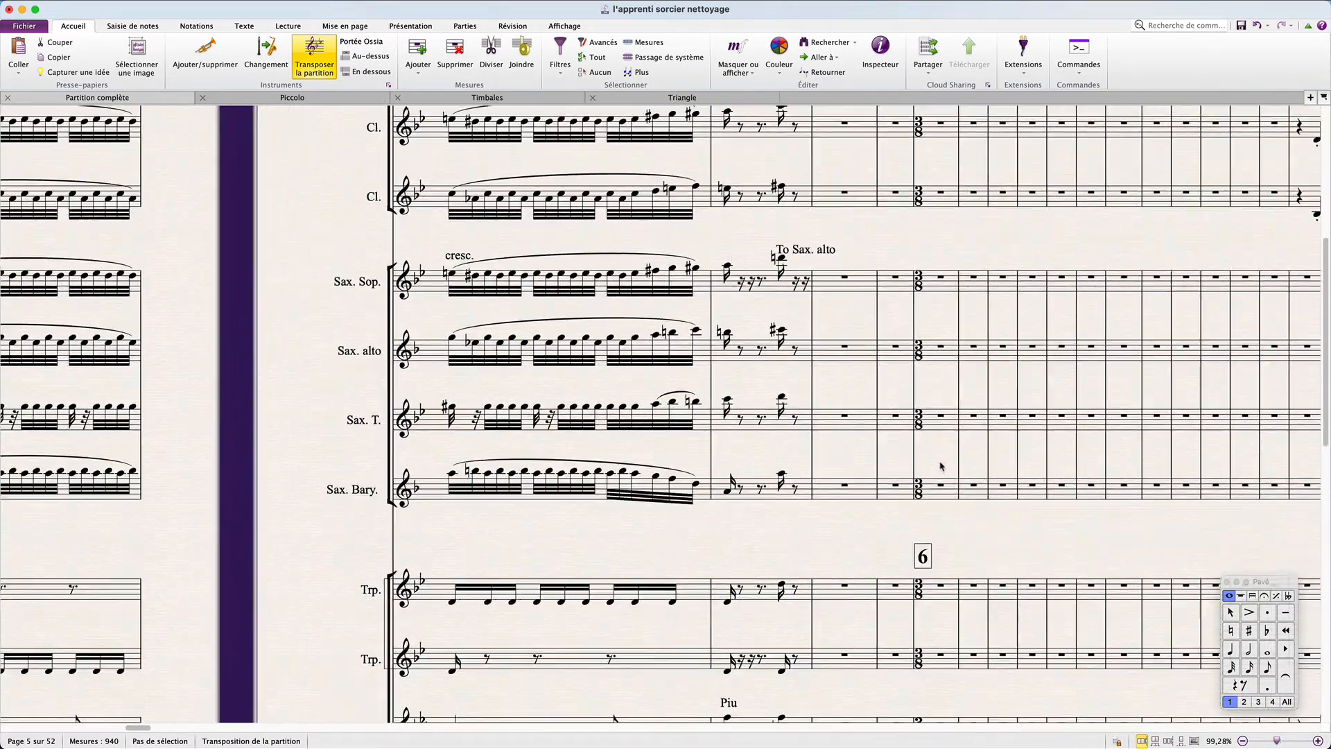
scroll(941, 466, up, 10)
click(912, 341)
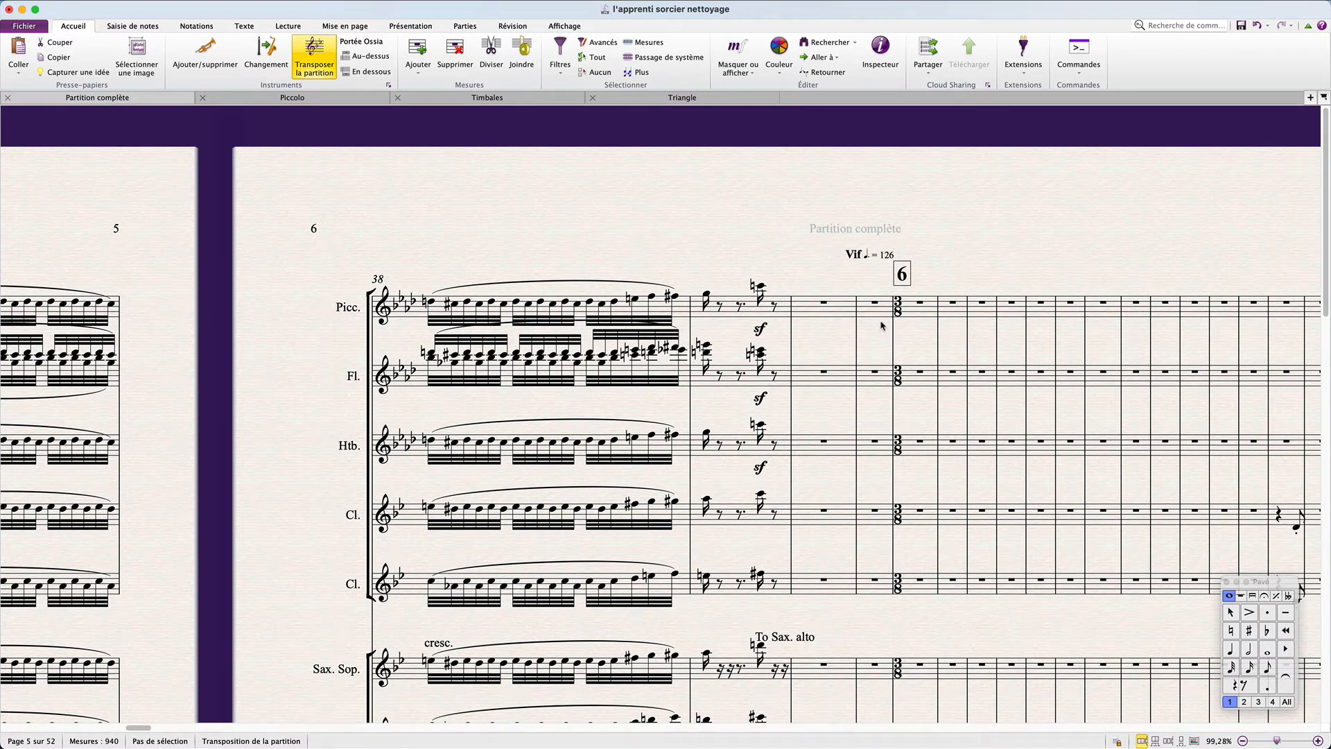
click(875, 307)
scroll(877, 308, down, 10)
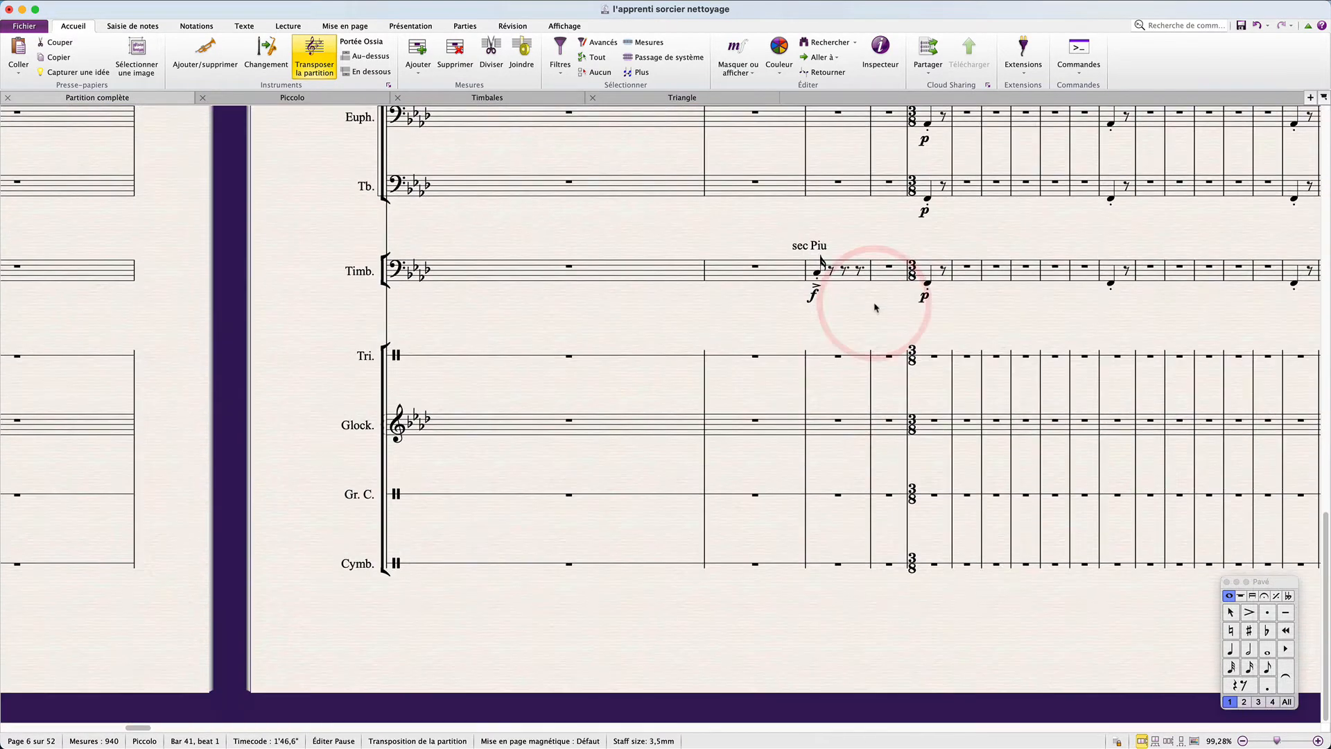
shift+click(888, 565)
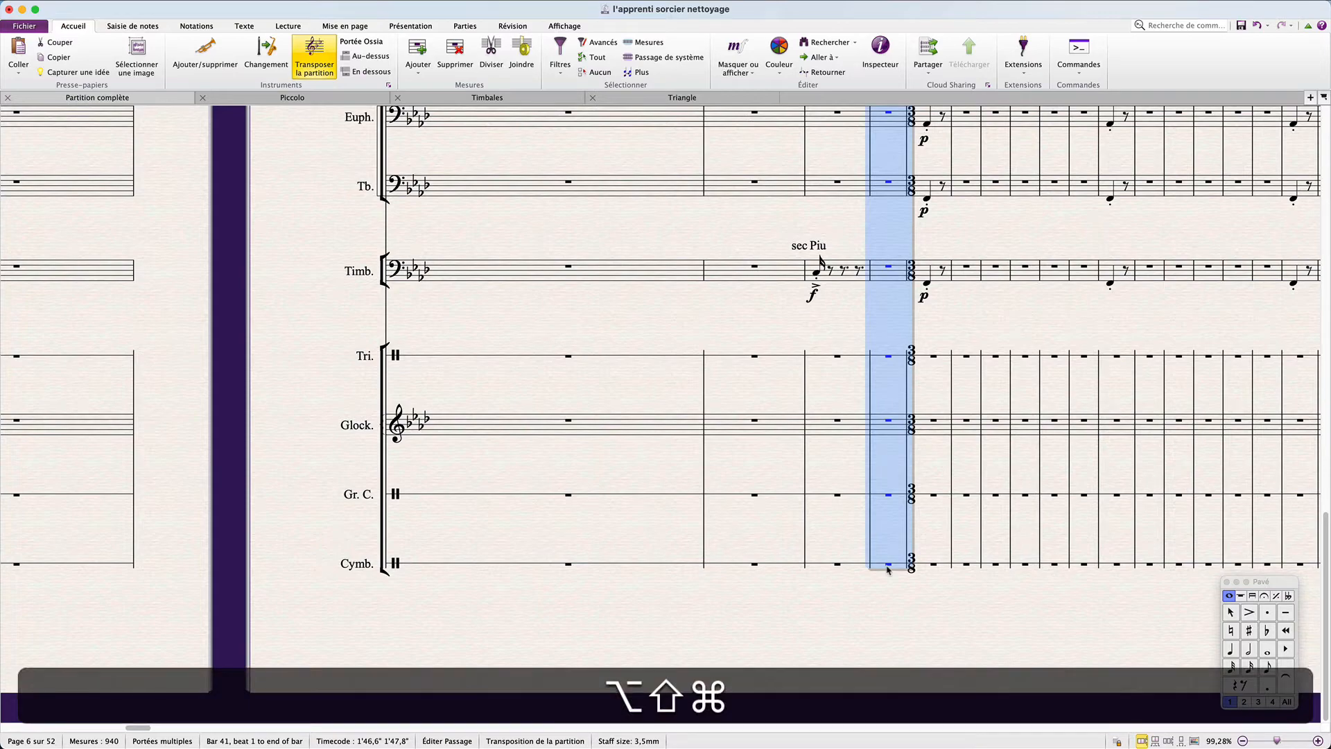
key(alt+shift+super+i)
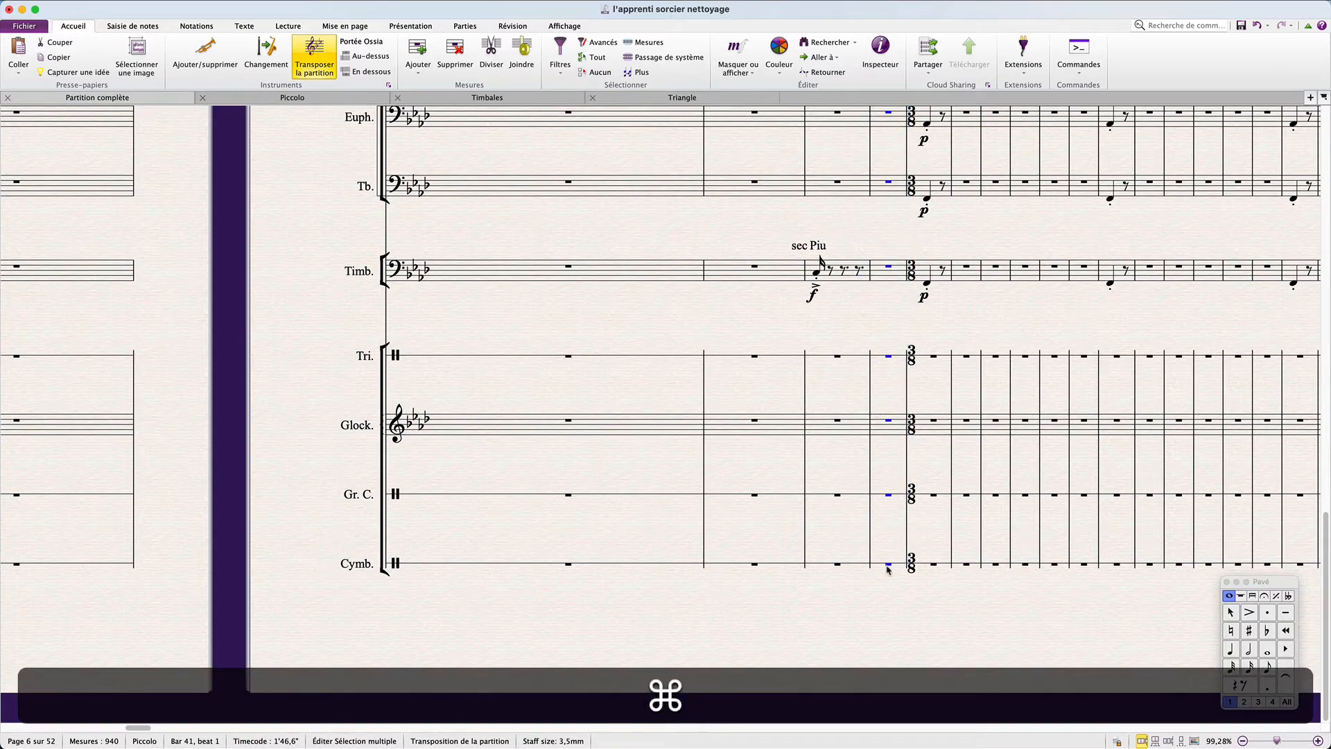
Select bar 41 across all staves, filter it to Voix 1, and change its bar rests to dotted quarter rests.
super+click(880, 567)
scroll(881, 565, up, 10)
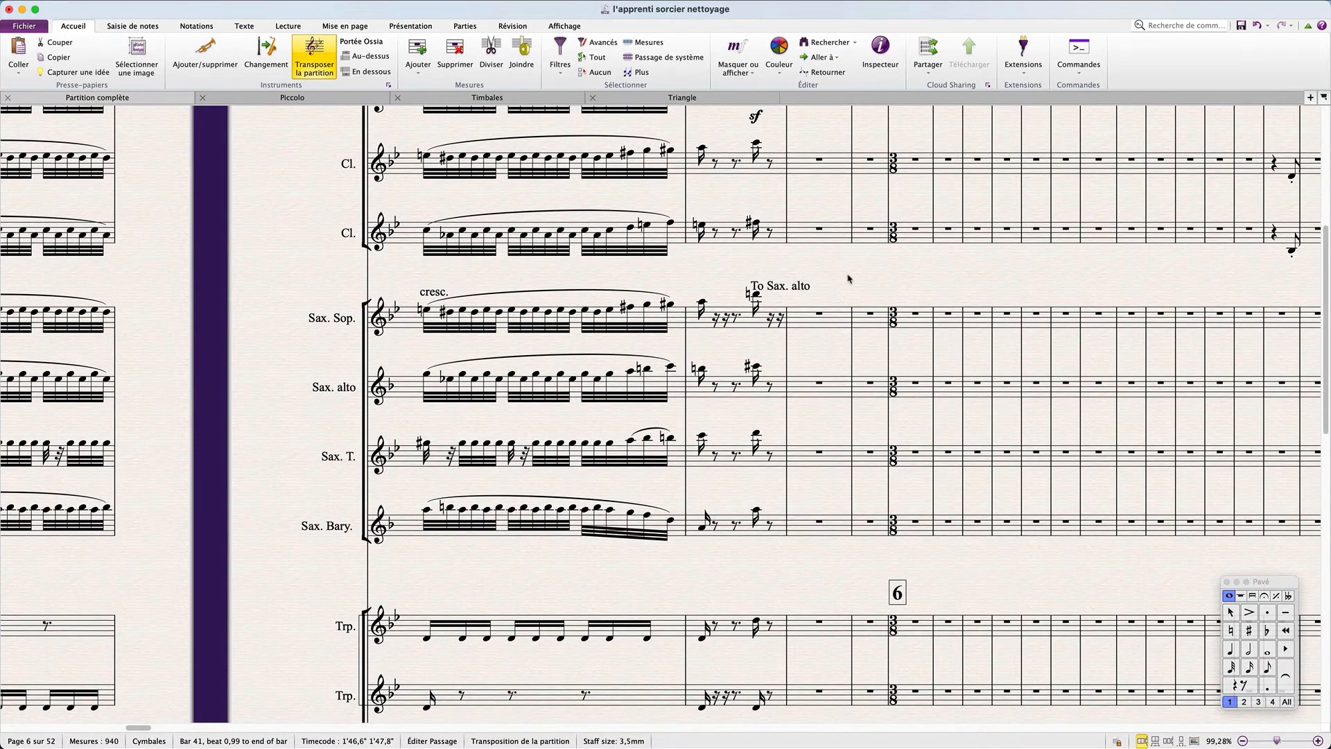
shift+click(852, 304)
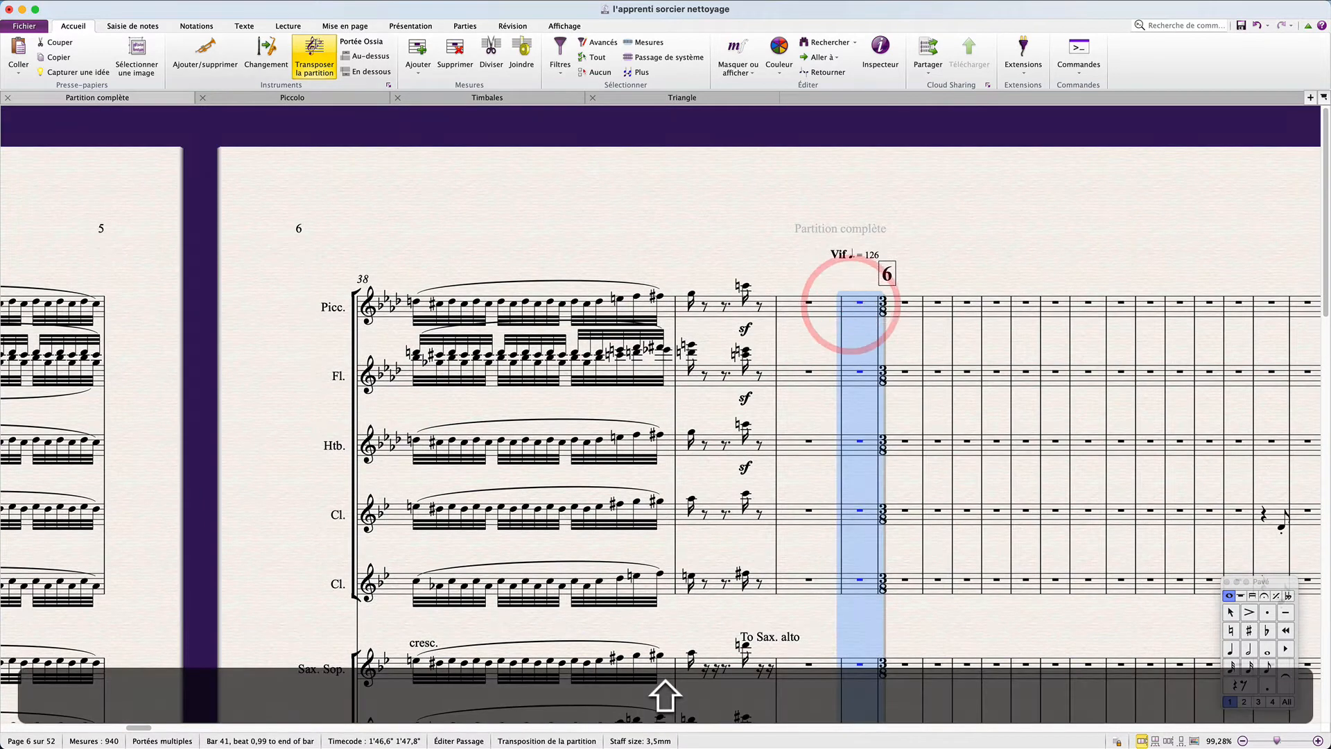
click(561, 70)
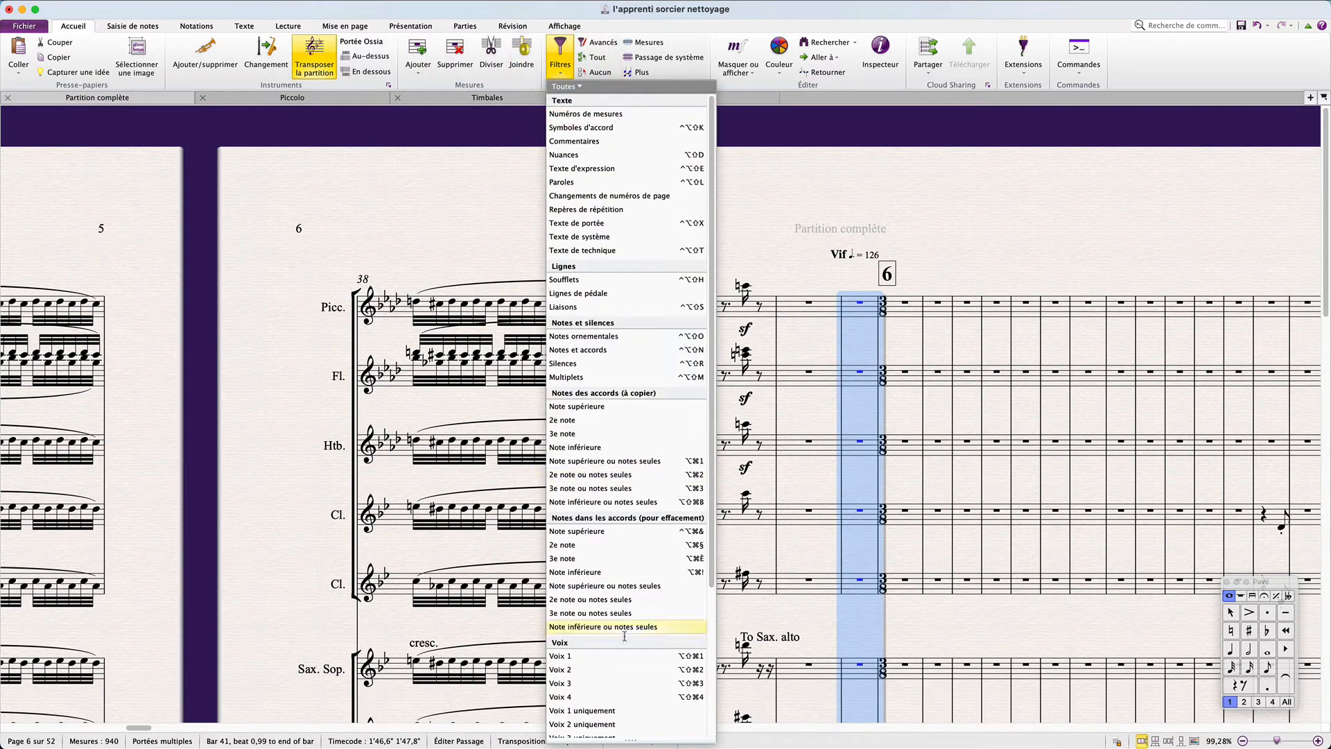
click(656, 655)
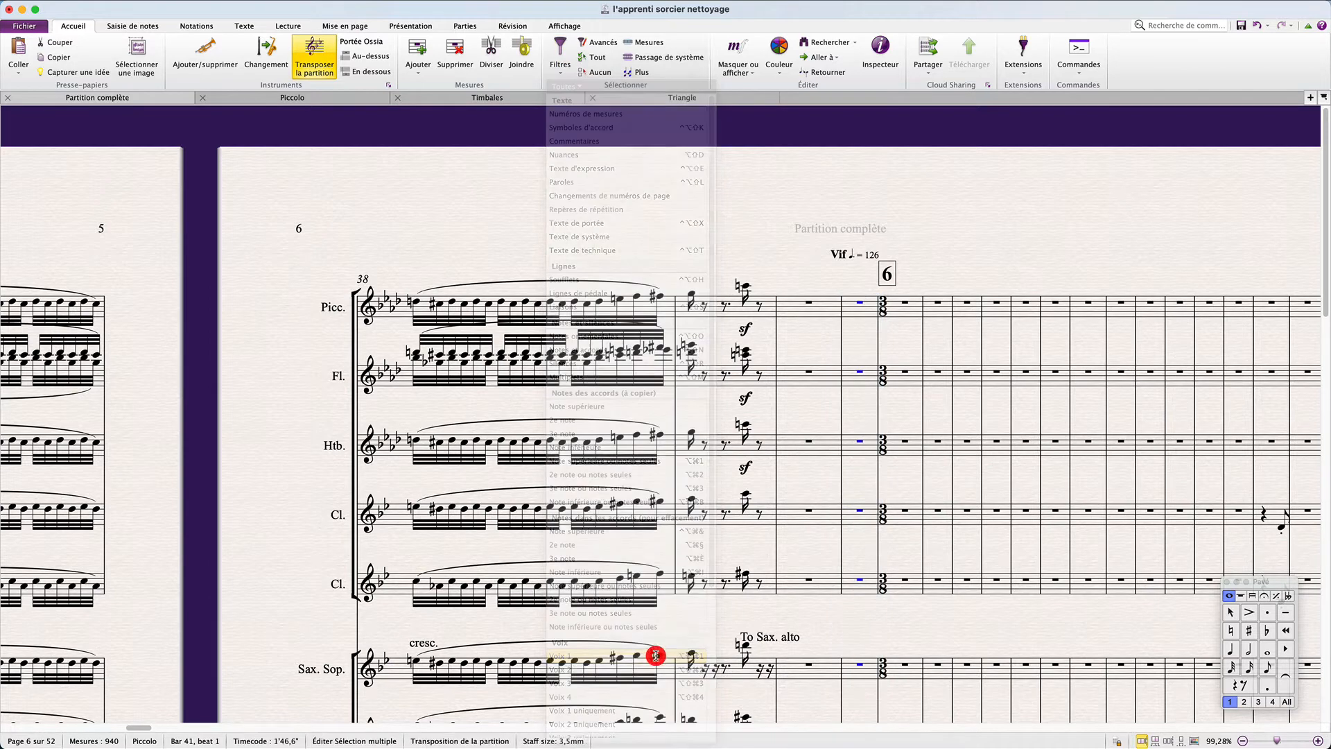
Select the final eighth rests of bar 41 in every staff, from Cymbals up to Piccolo, and add a fermata to them.
scroll(656, 655, down, 10)
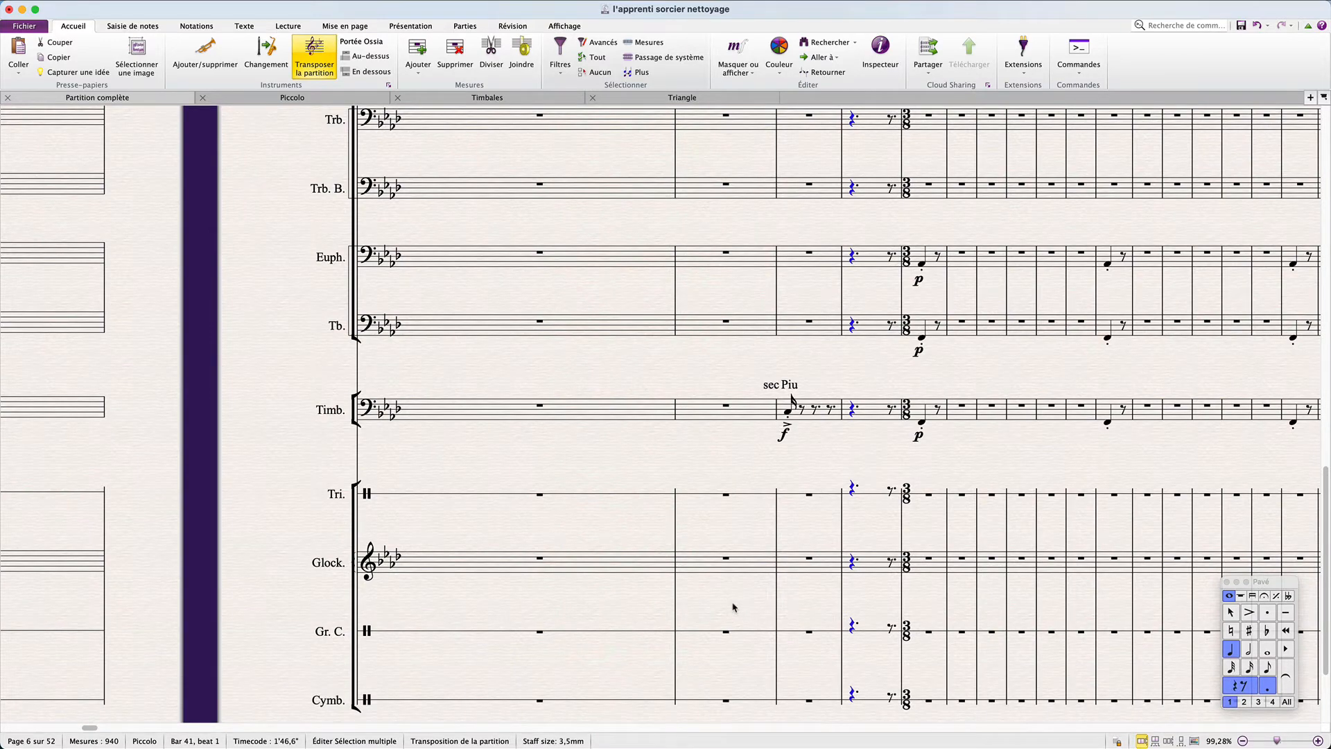
scroll(733, 607, down, 4)
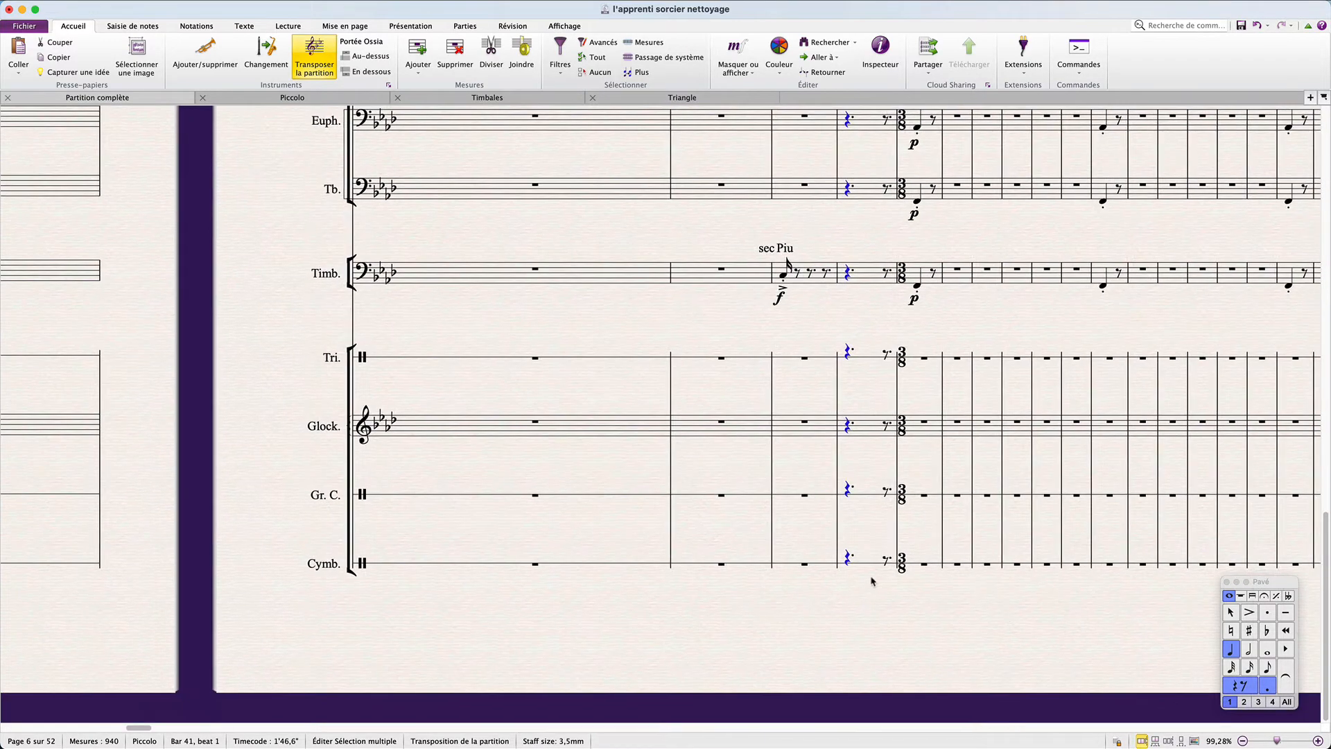
click(885, 561)
scroll(874, 430, up, 15)
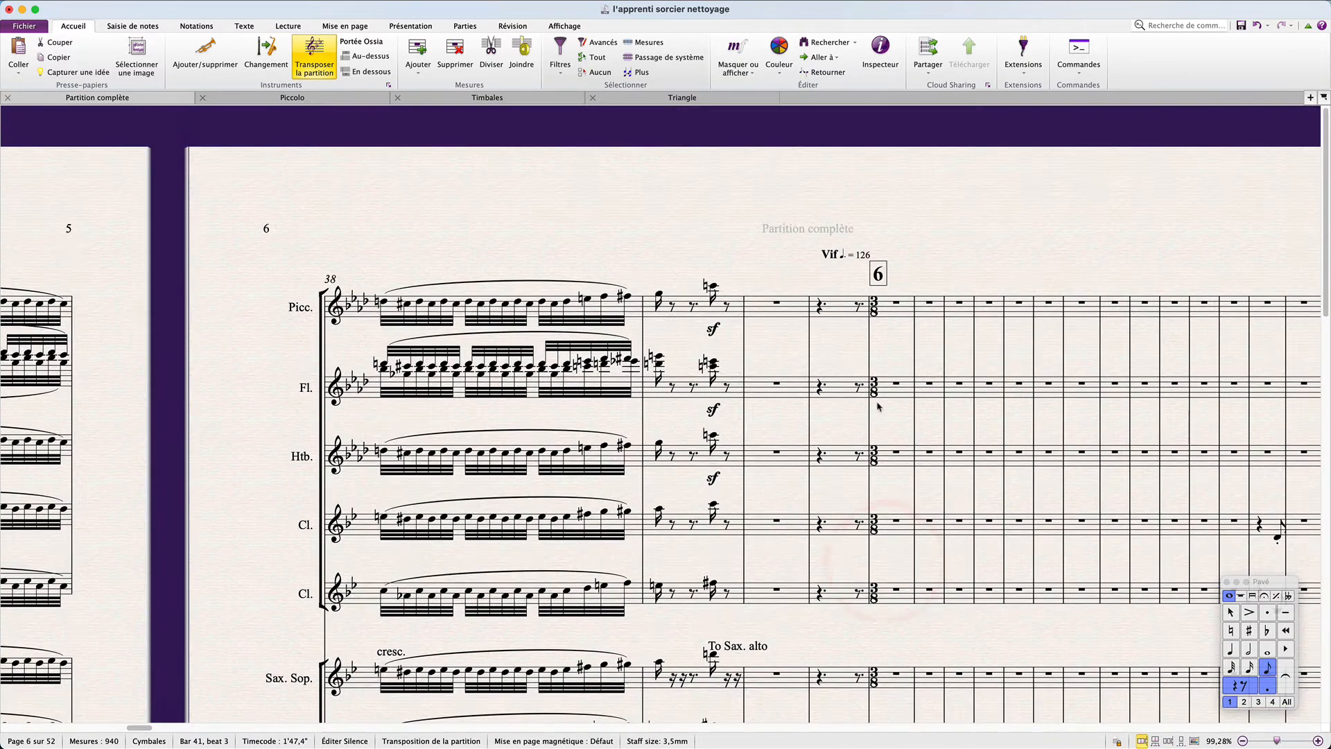
shift+click(859, 306)
key(KP_Add)
key(KP_Add)
key(KP_Add)
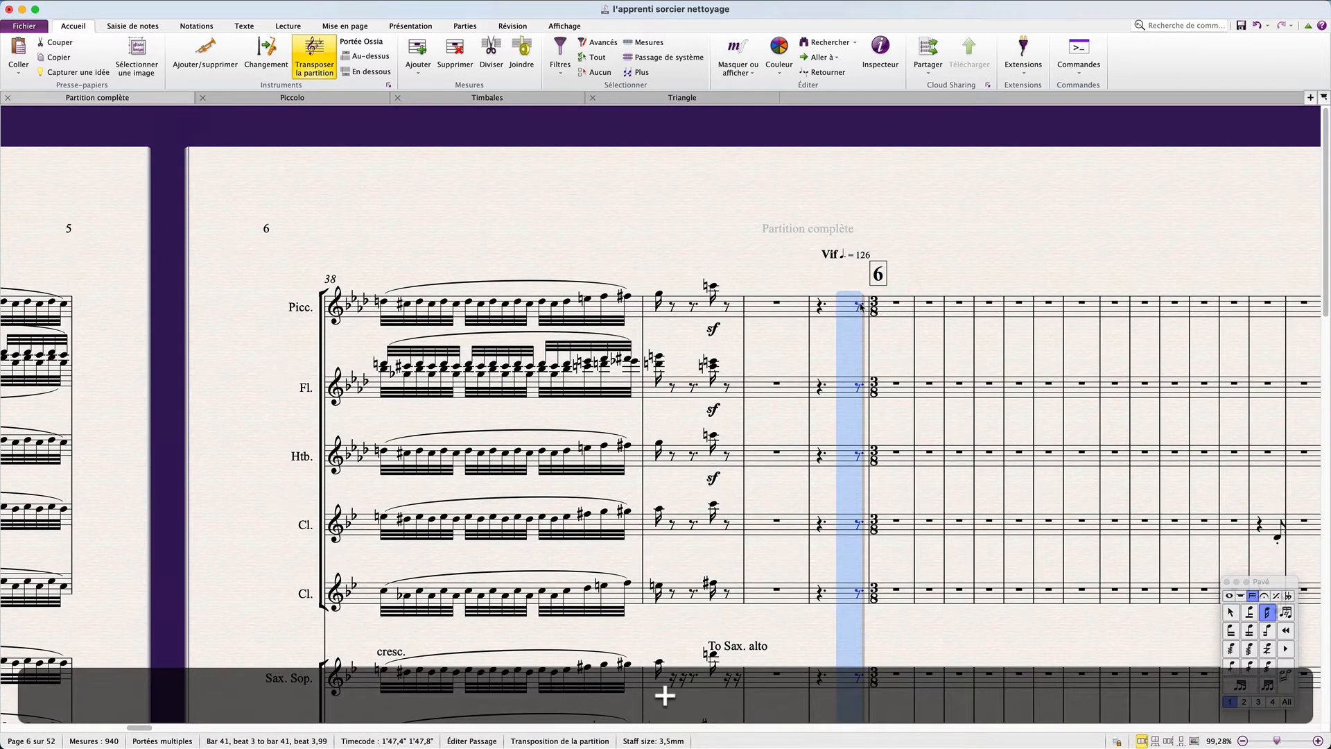
key(KP_1)
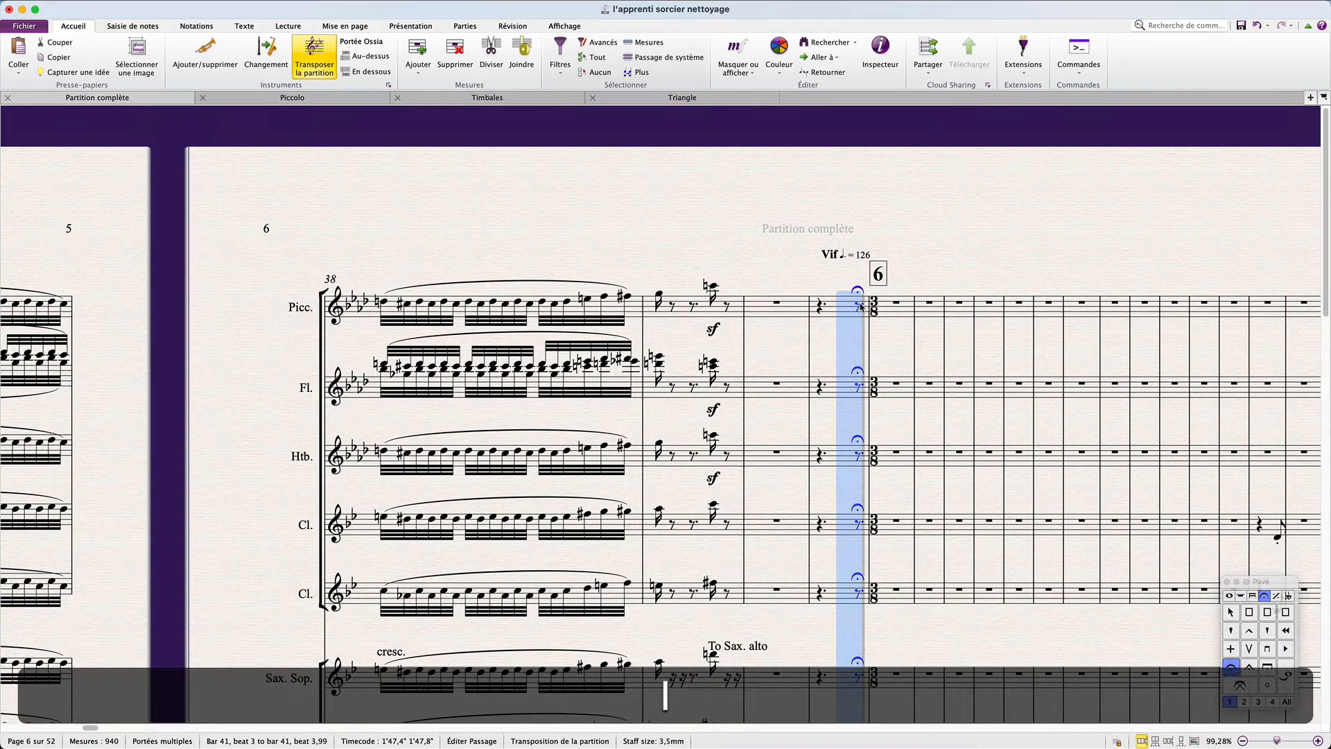
click(827, 323)
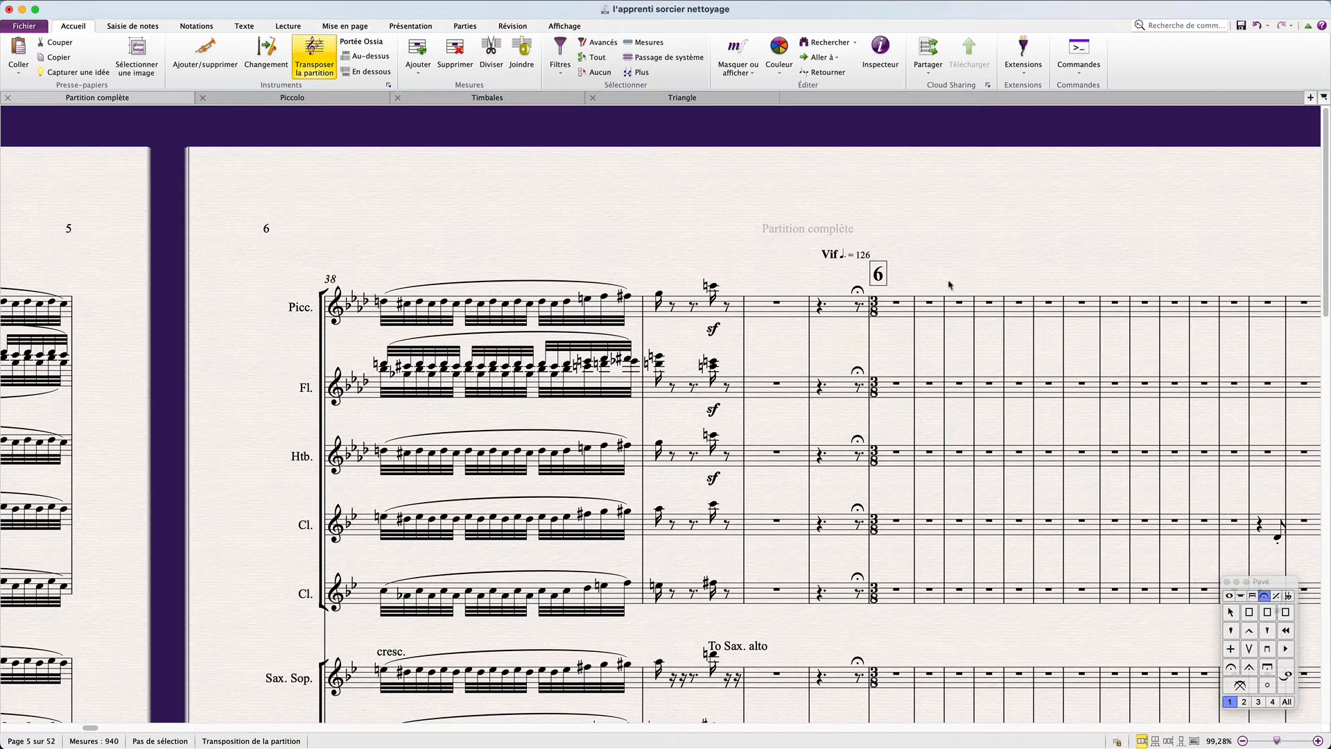
Reset the position of the Vif tempo text at rehearsal mark 6.
click(837, 255)
scroll(837, 258, up, 5)
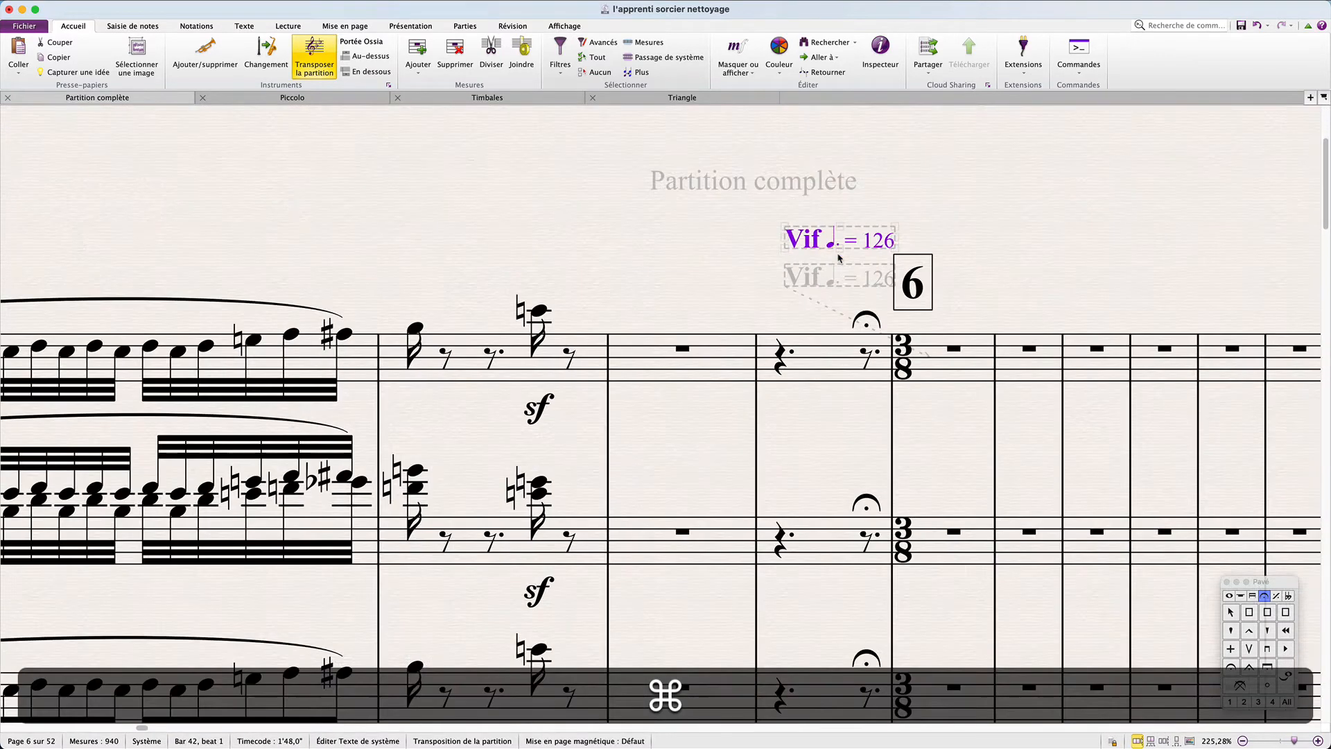
key(super+shift+p)
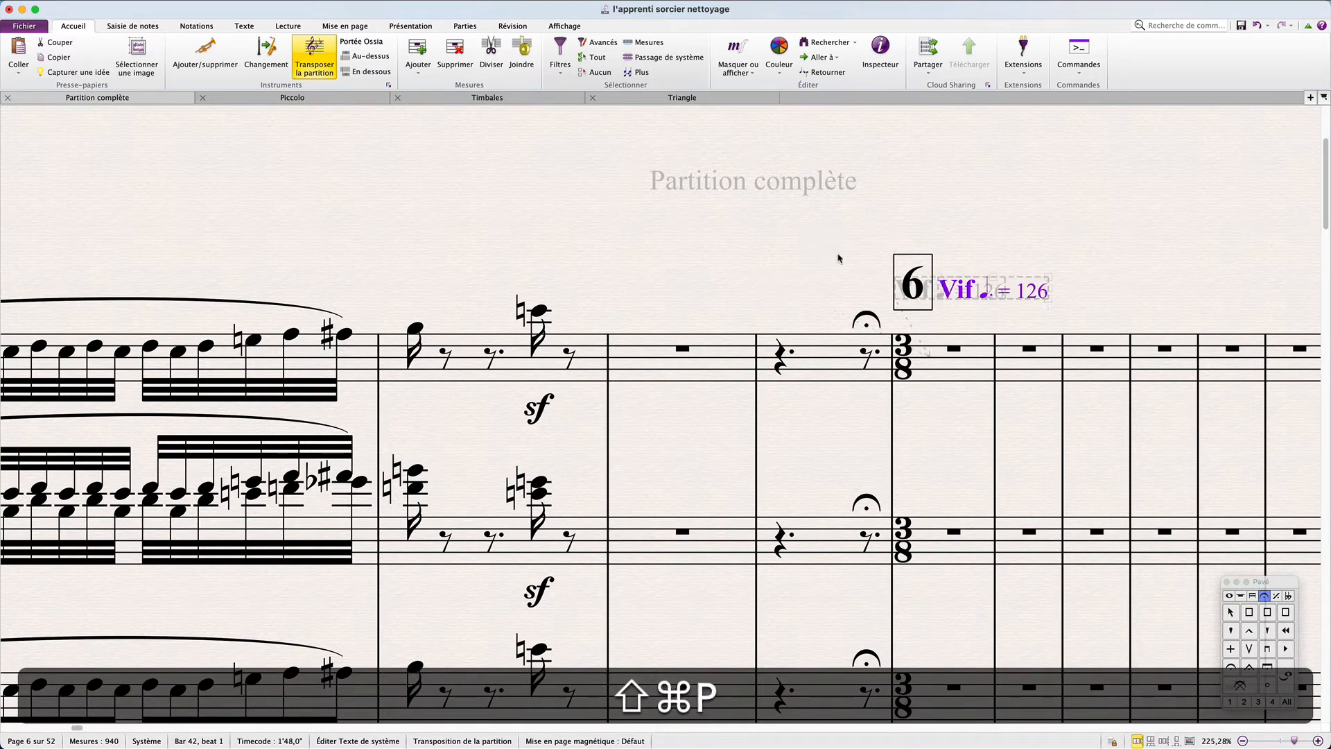
click(984, 366)
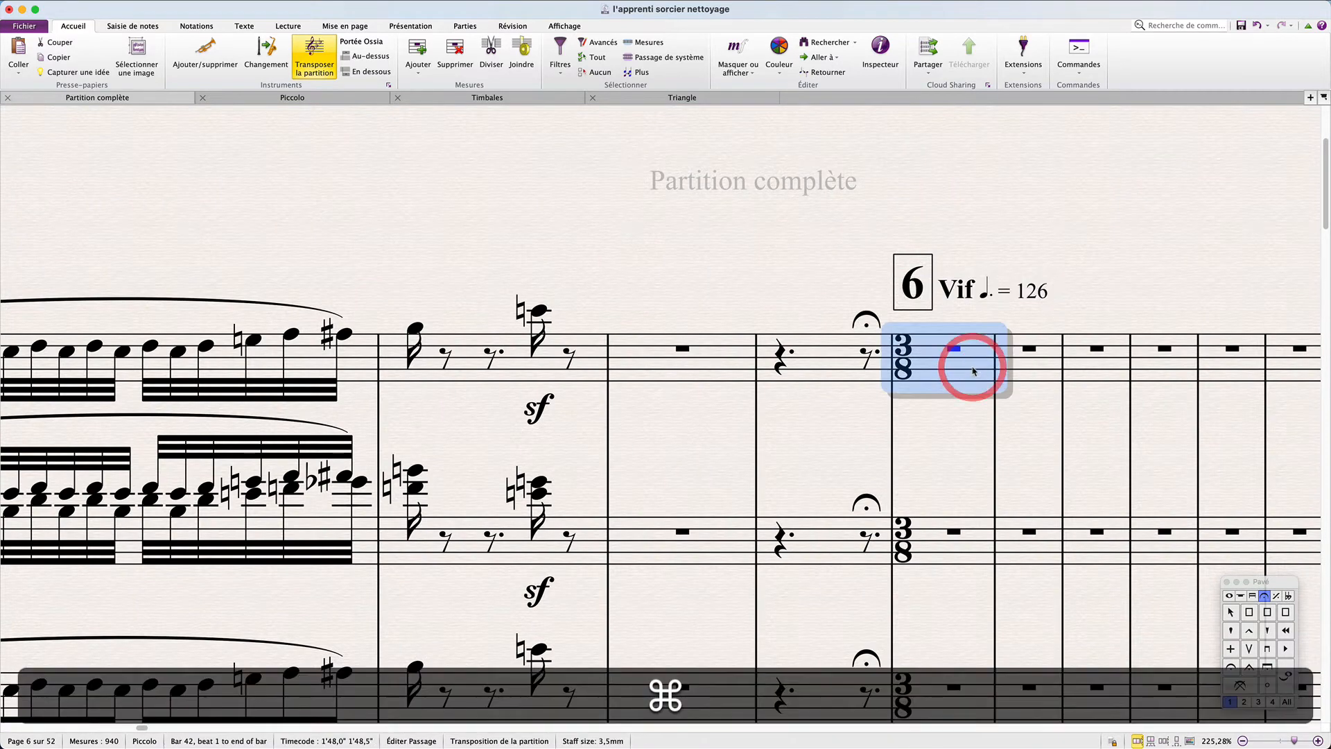
Change the barline before rehearsal mark 6 to a double barline.
scroll(974, 371, down, 1)
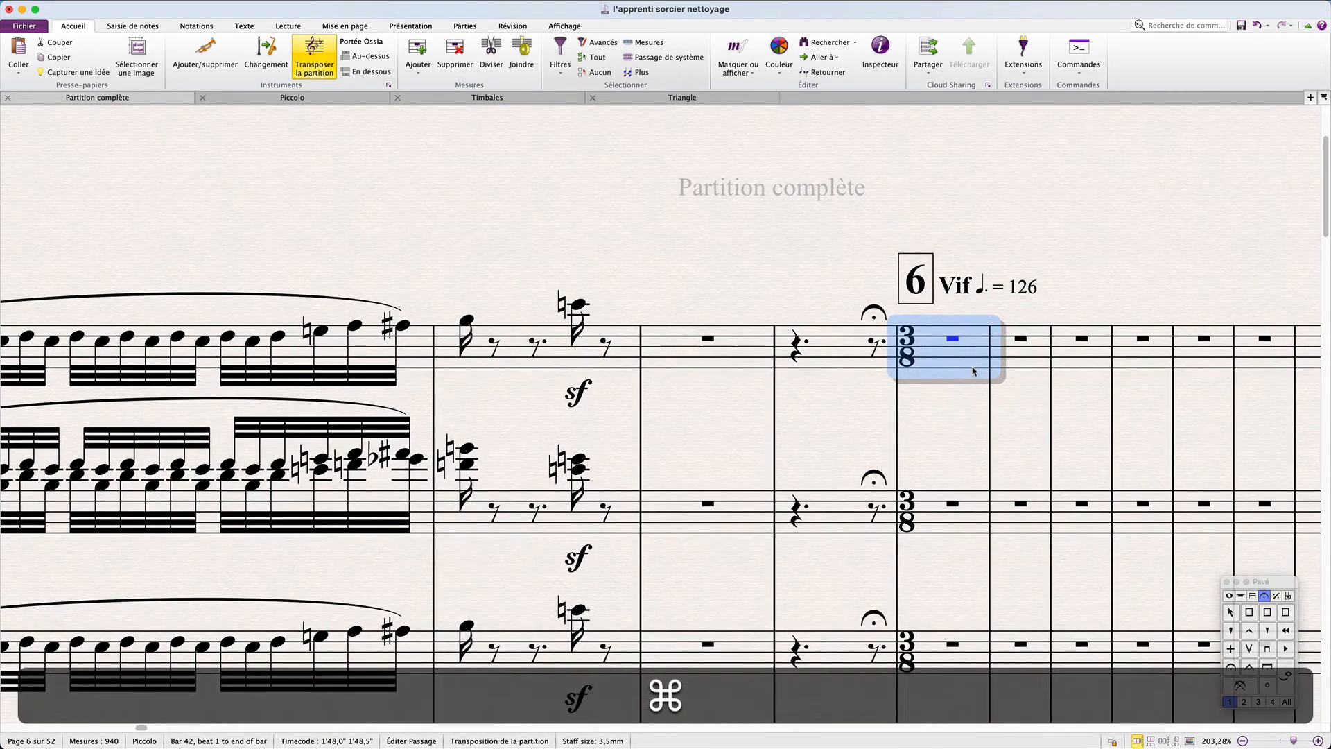
click(898, 406)
click(196, 26)
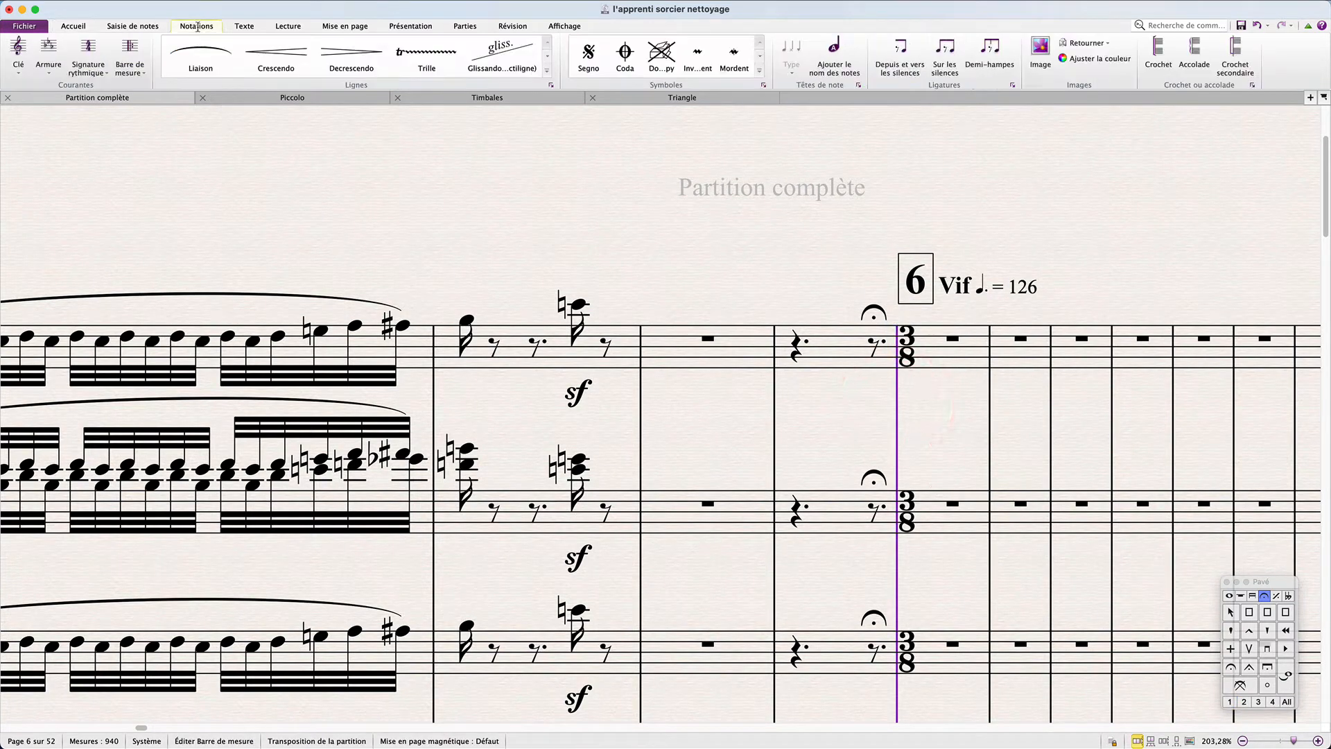
click(130, 59)
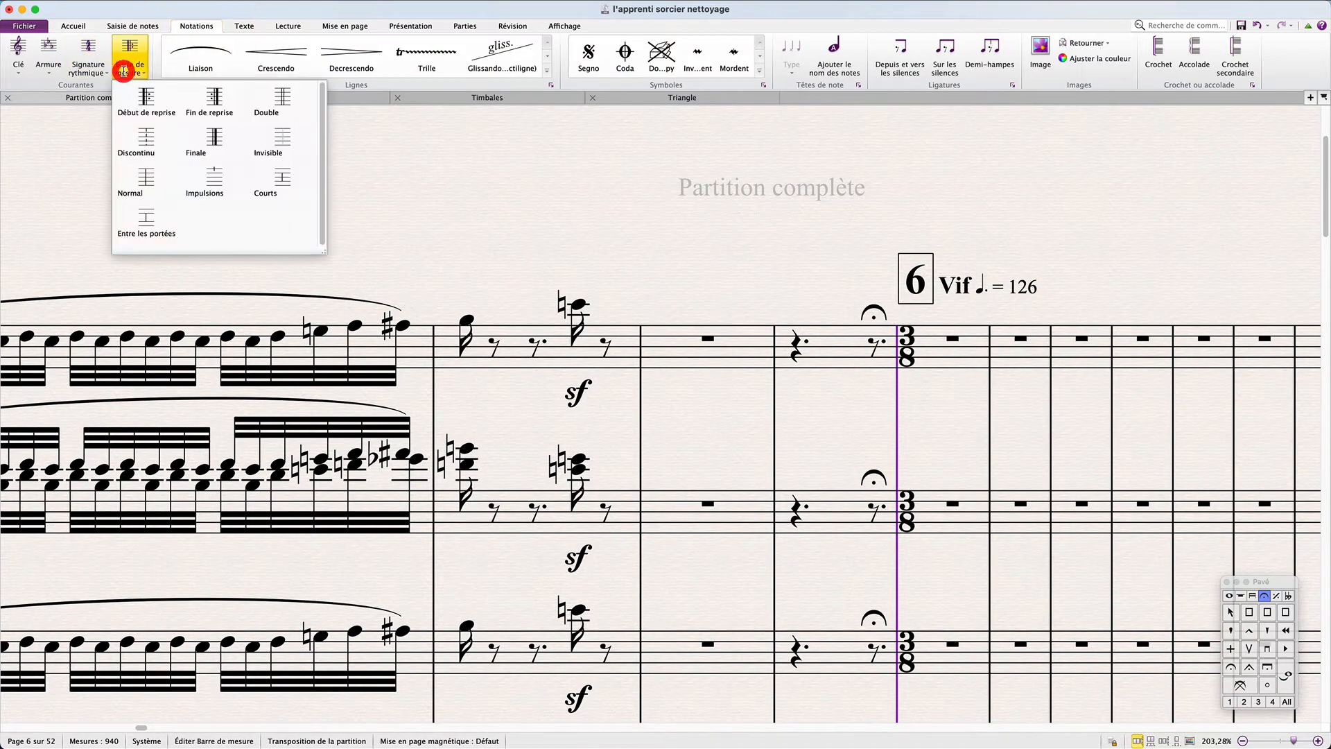
click(261, 142)
click(971, 394)
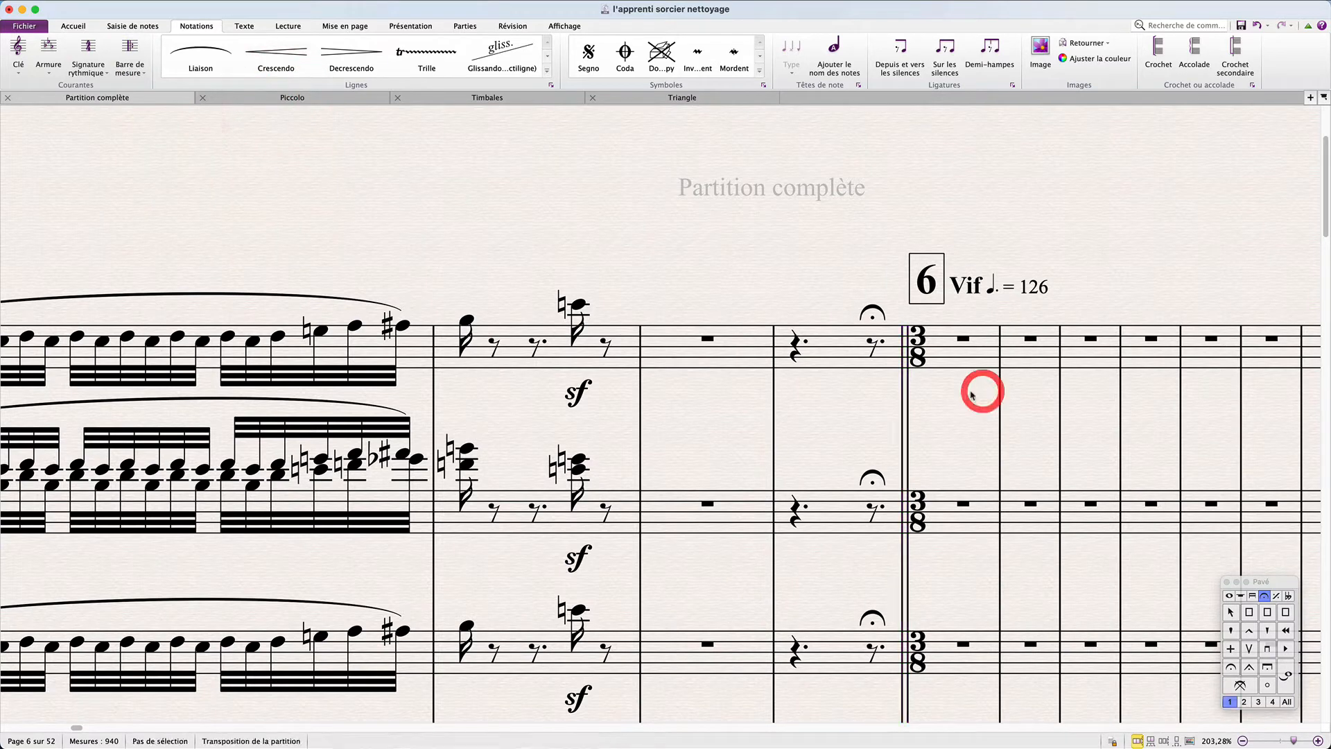
Review the Triangle part's opening systems, then locate its bar 14 multirest in the full score.
click(654, 98)
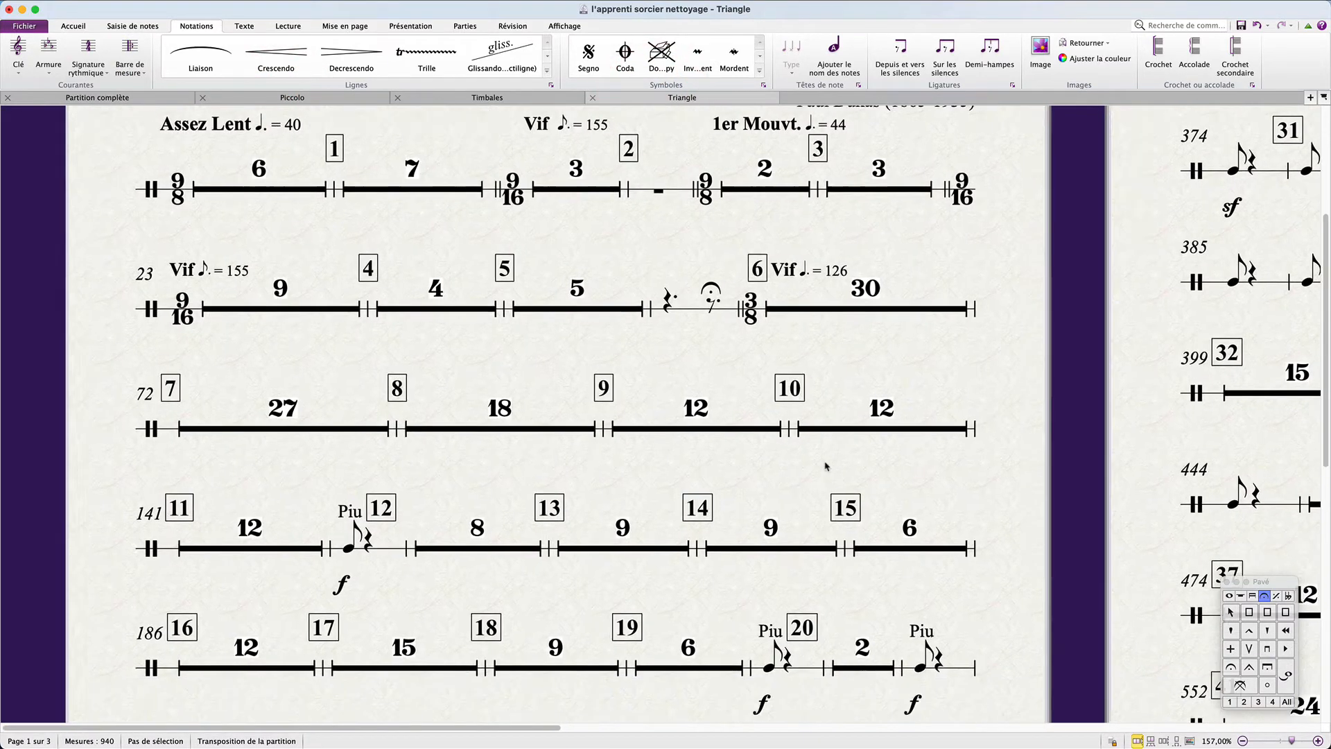
super+scroll(825, 466, down, 4)
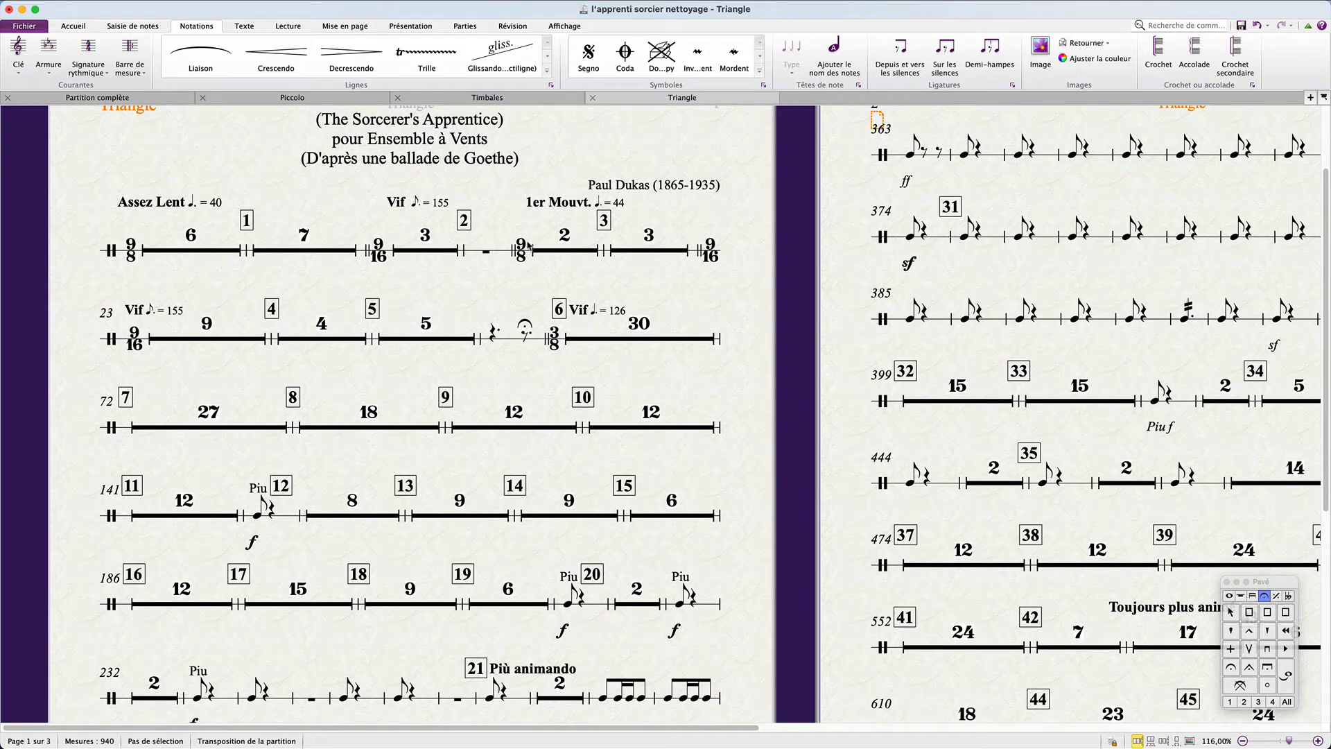
click(397, 253)
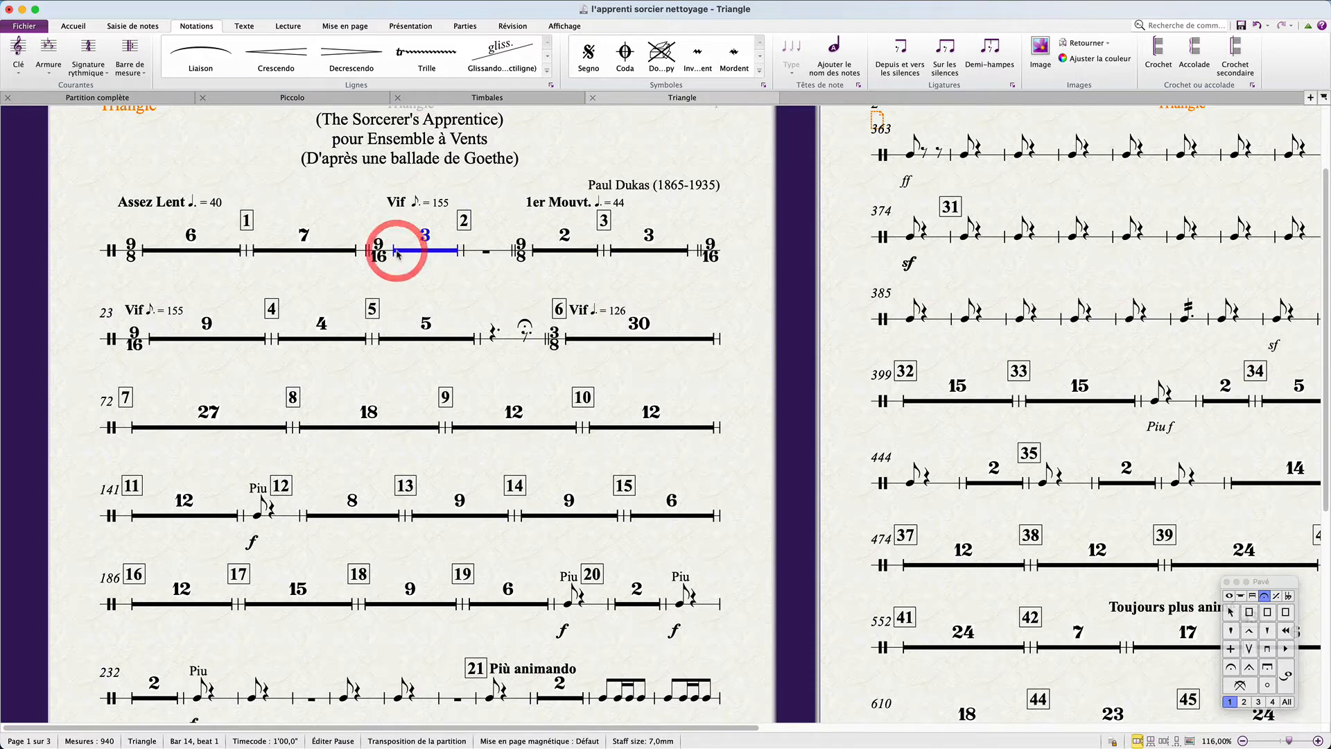
click(139, 98)
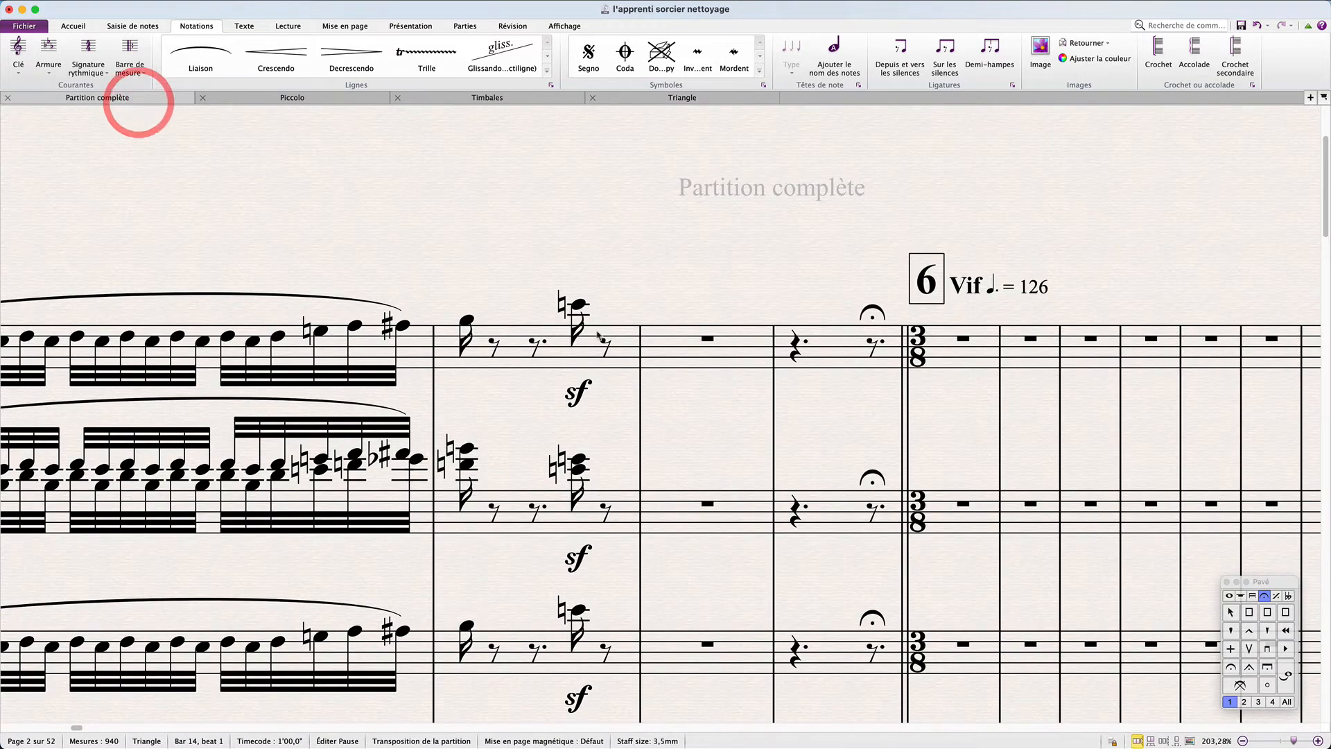
key(p)
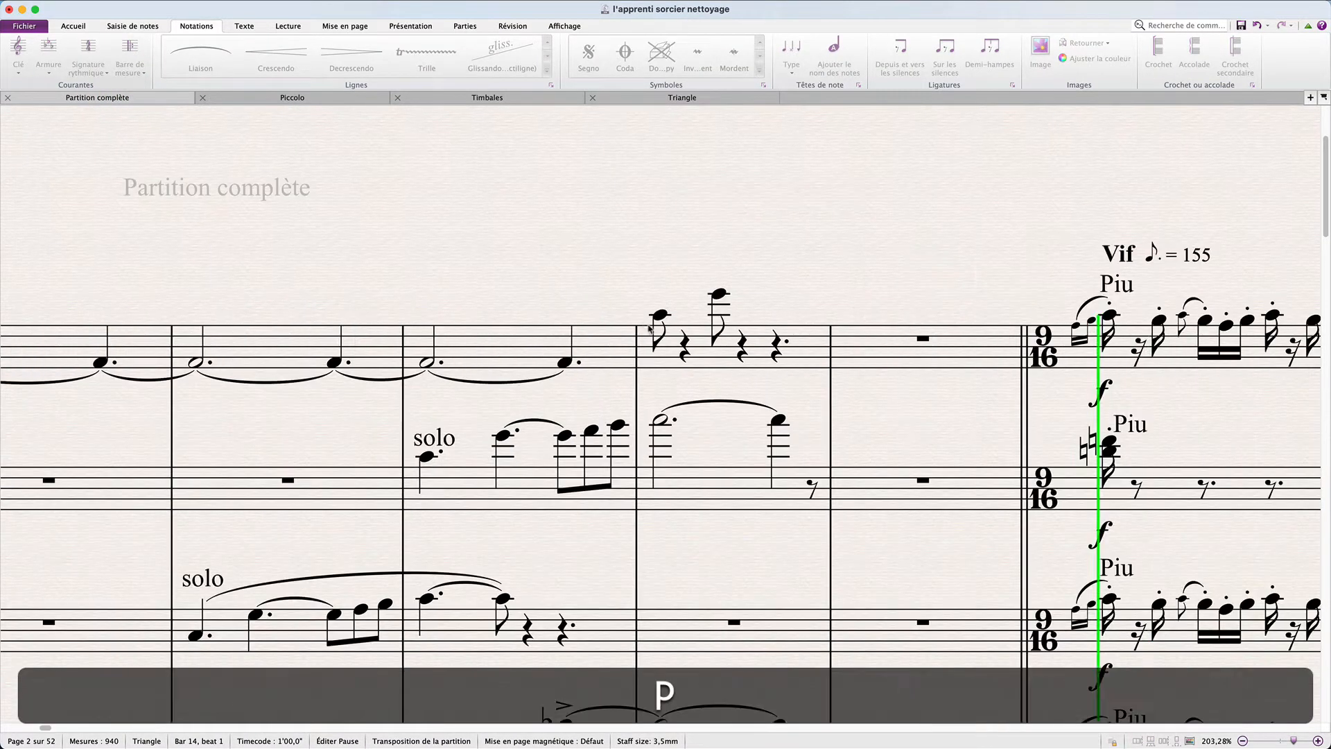
key(space)
Try to filter bar 13 to voice 1 from Piccolo downward and change its bar rests to half rests.
click(928, 347)
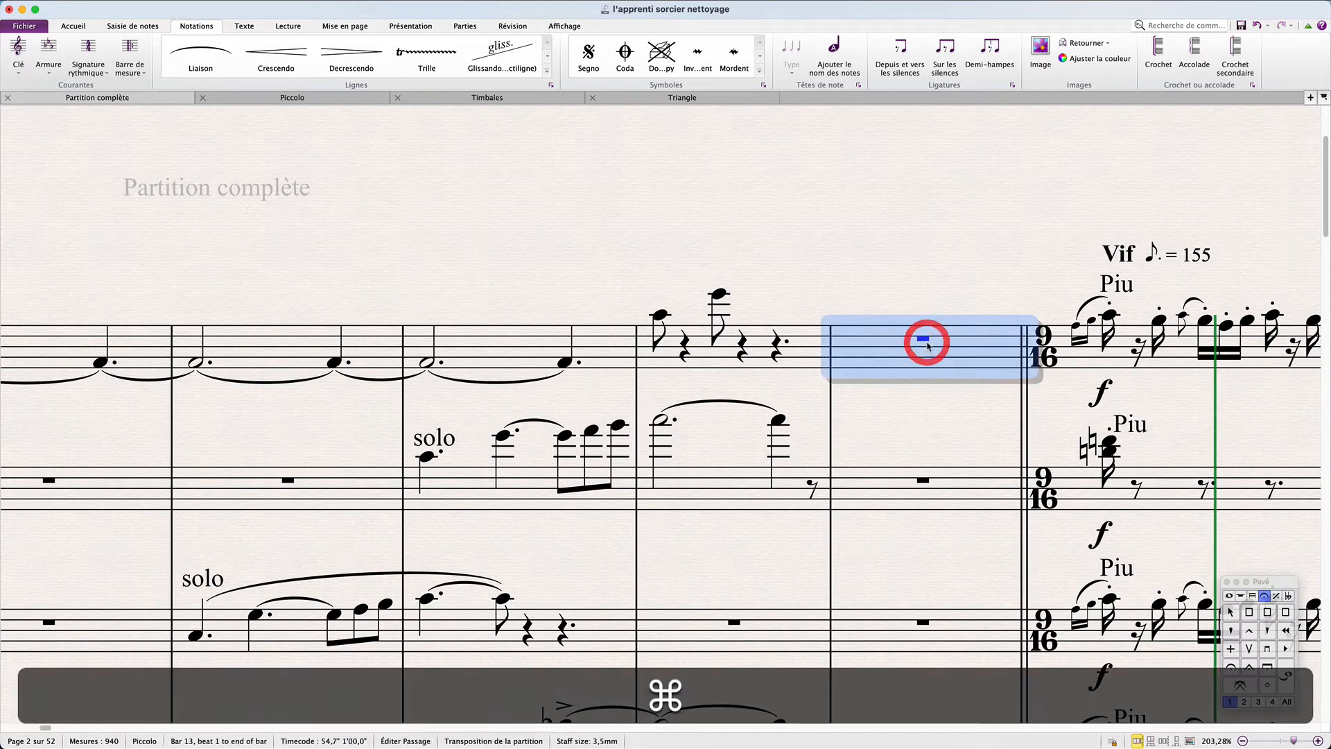
scroll(929, 347, down, 5)
scroll(928, 346, down, 10)
scroll(927, 346, up, 3)
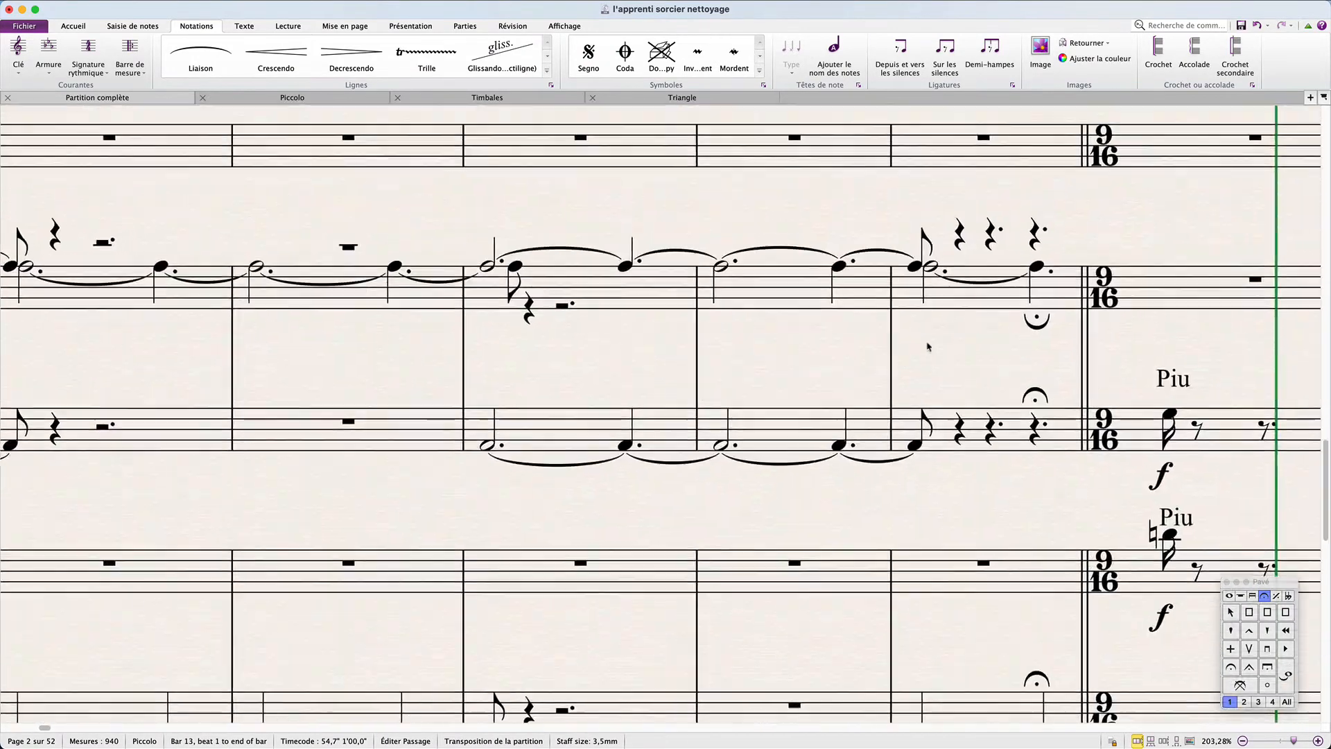
shift+click(933, 244)
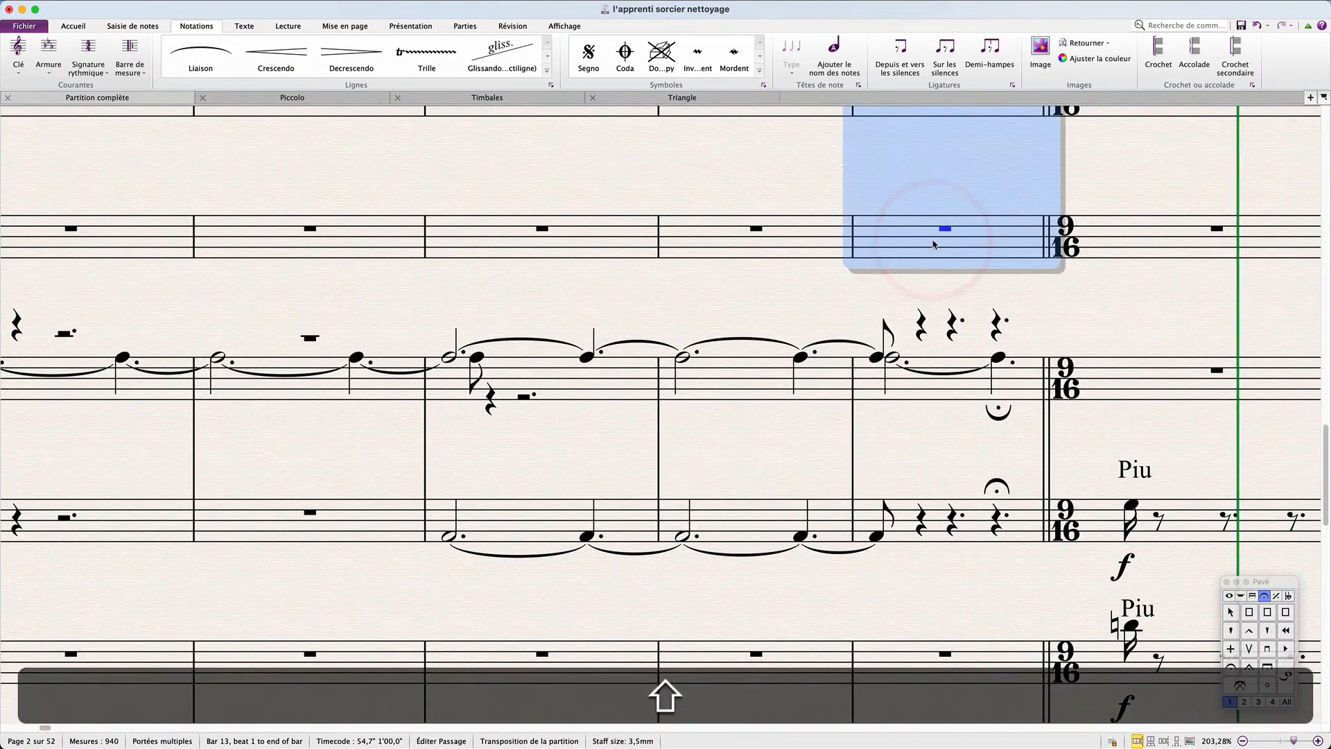
key(alt+shift+super+i)
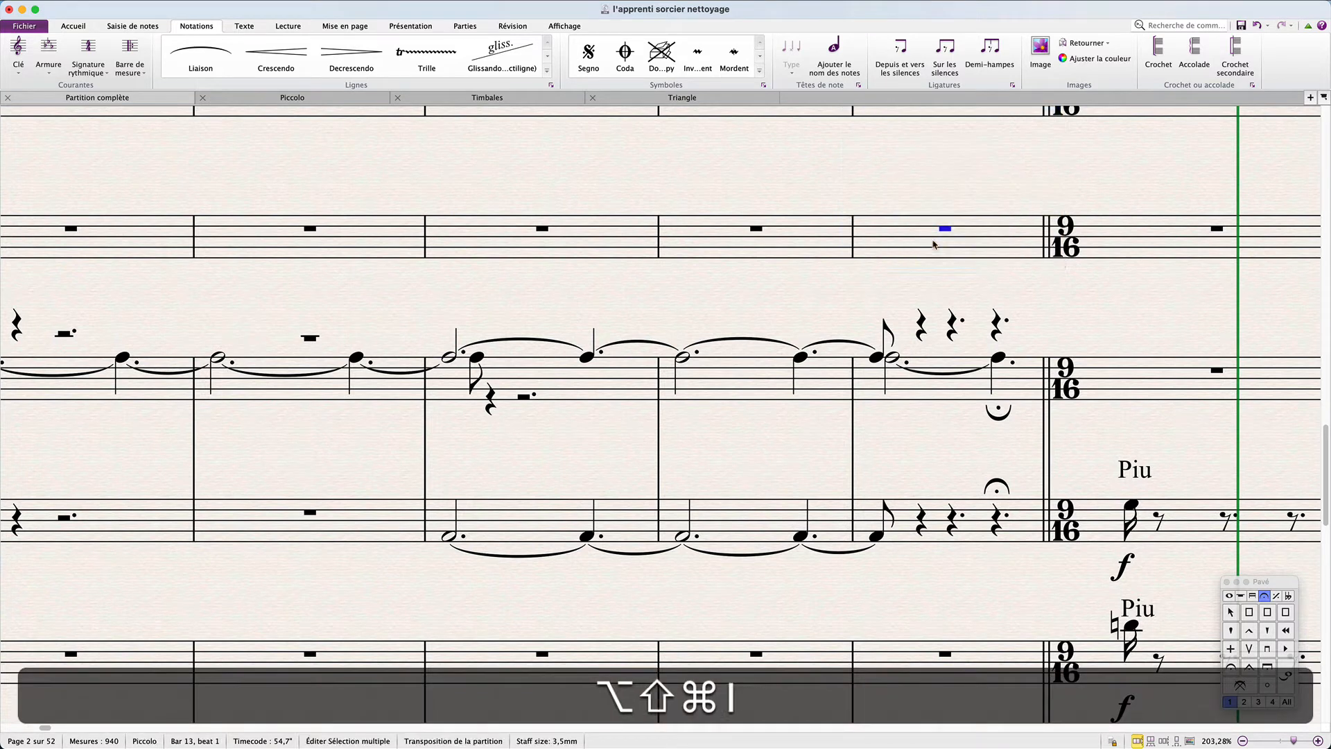
key(5)
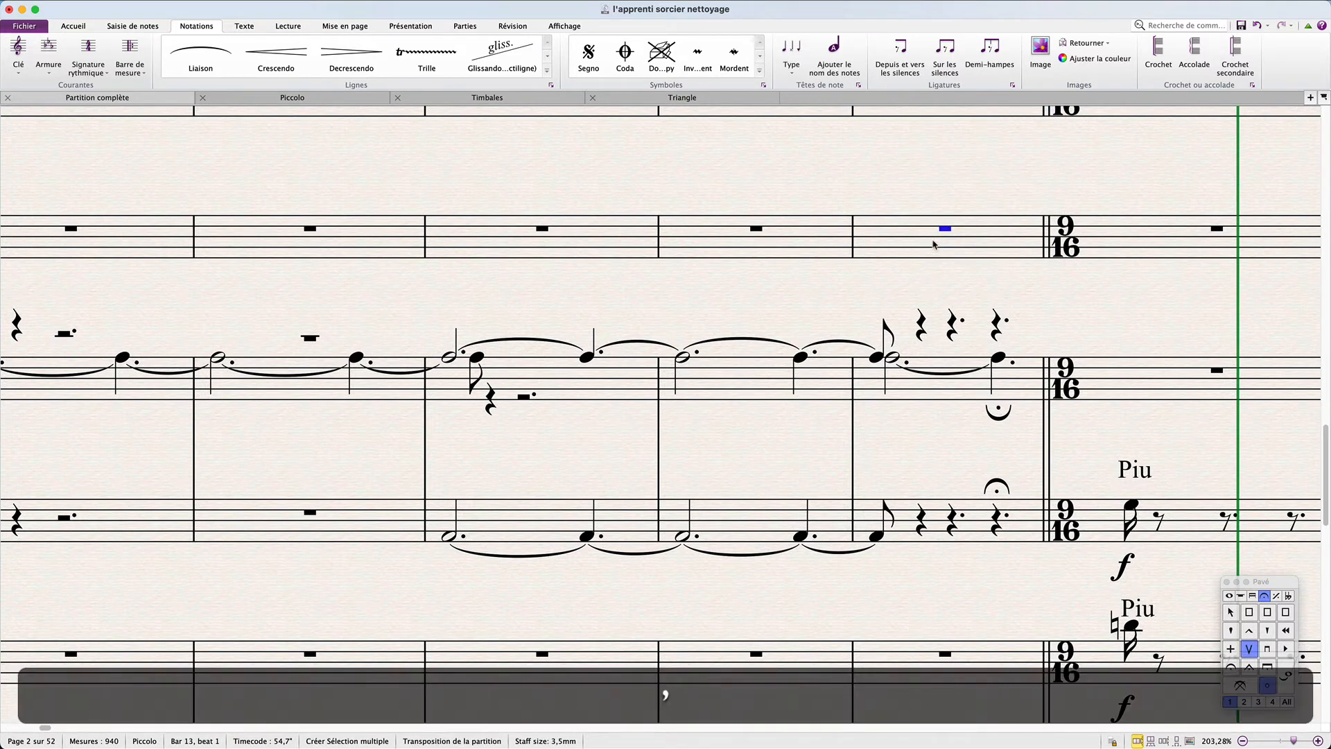
key(comma)
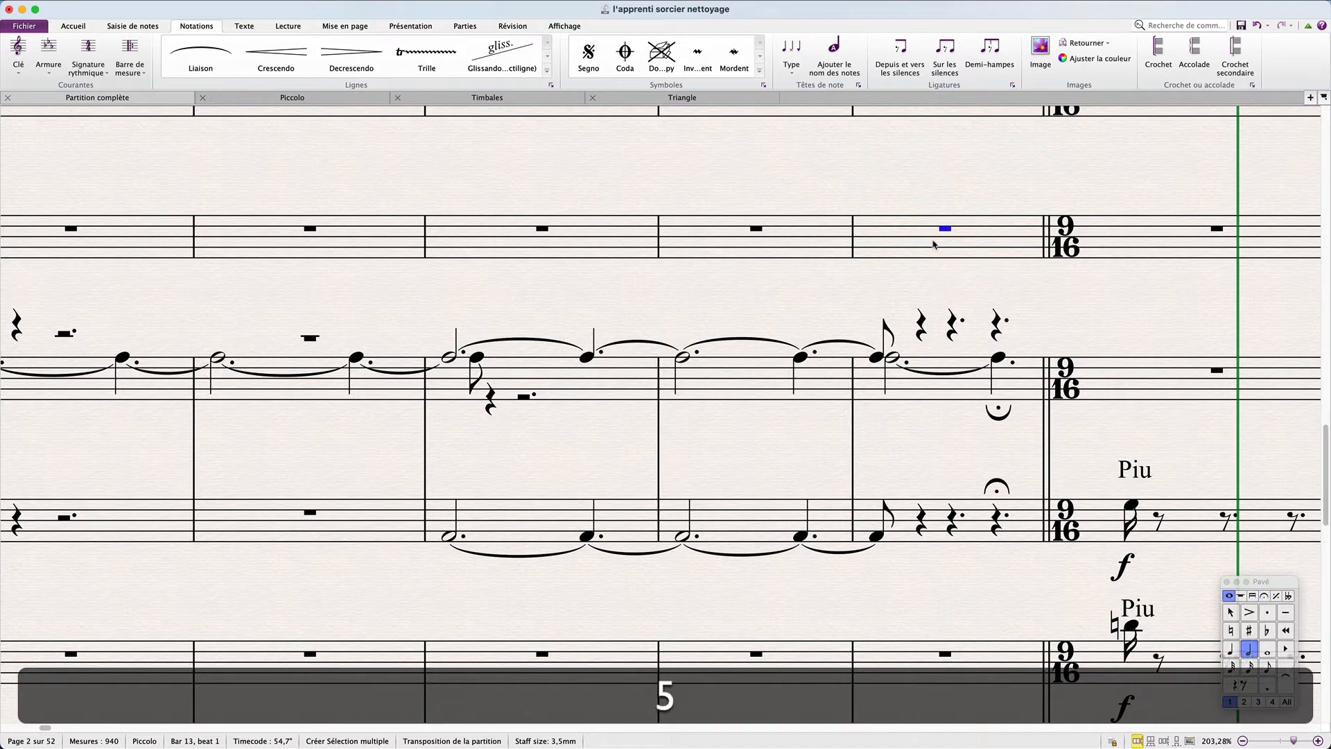
scroll(938, 248, up, 9)
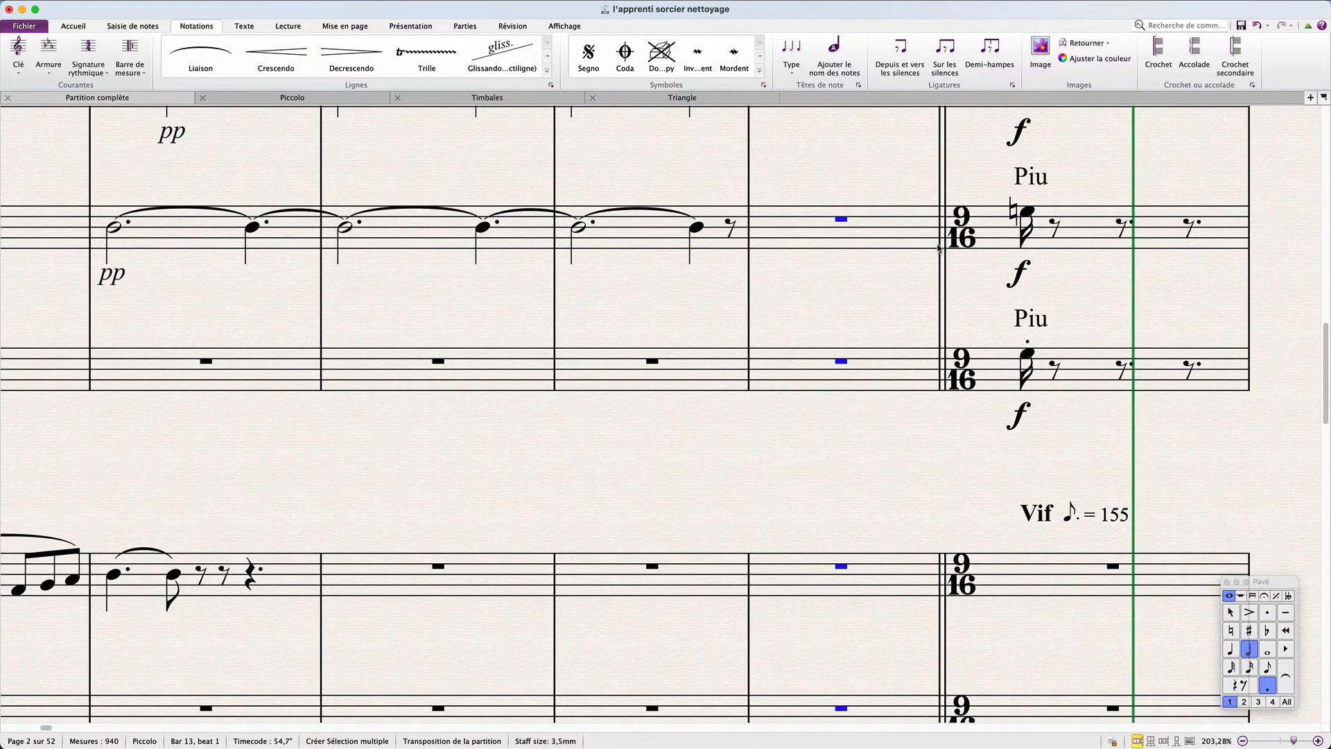
key(5)
scroll(939, 248, up, 5)
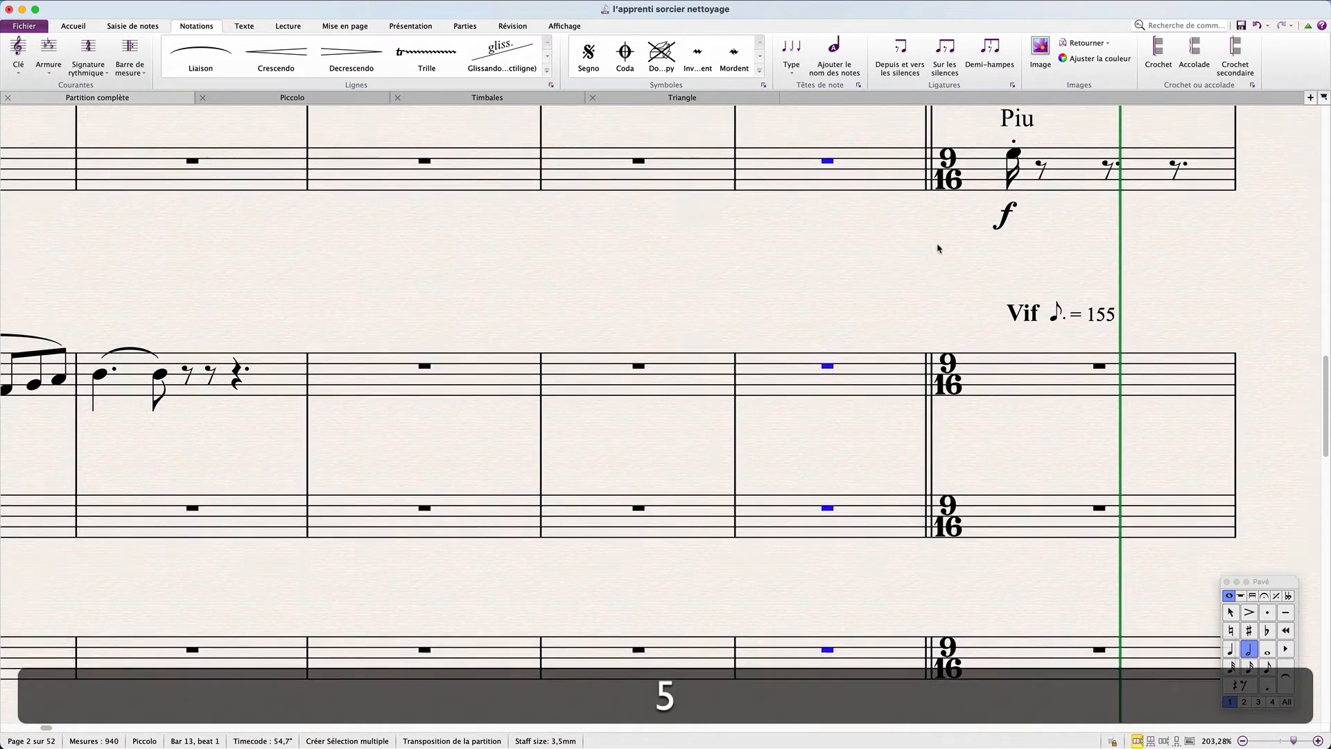
key(Escape)
scroll(858, 387, up, 3)
scroll(857, 387, down, 7)
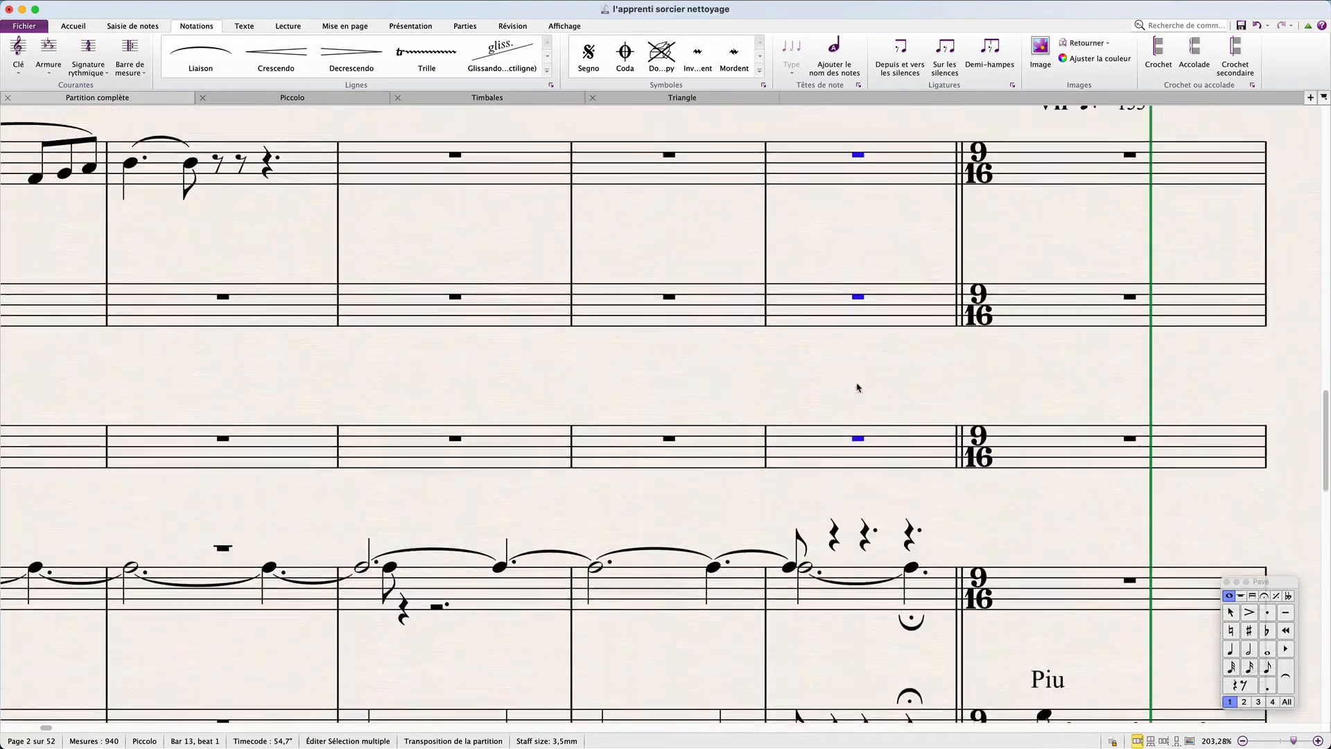
Select bar 13 from the Cor en Fa up to the Piccolo and split its bar rests into half and eighth rests.
click(889, 533)
scroll(889, 533, up, 10)
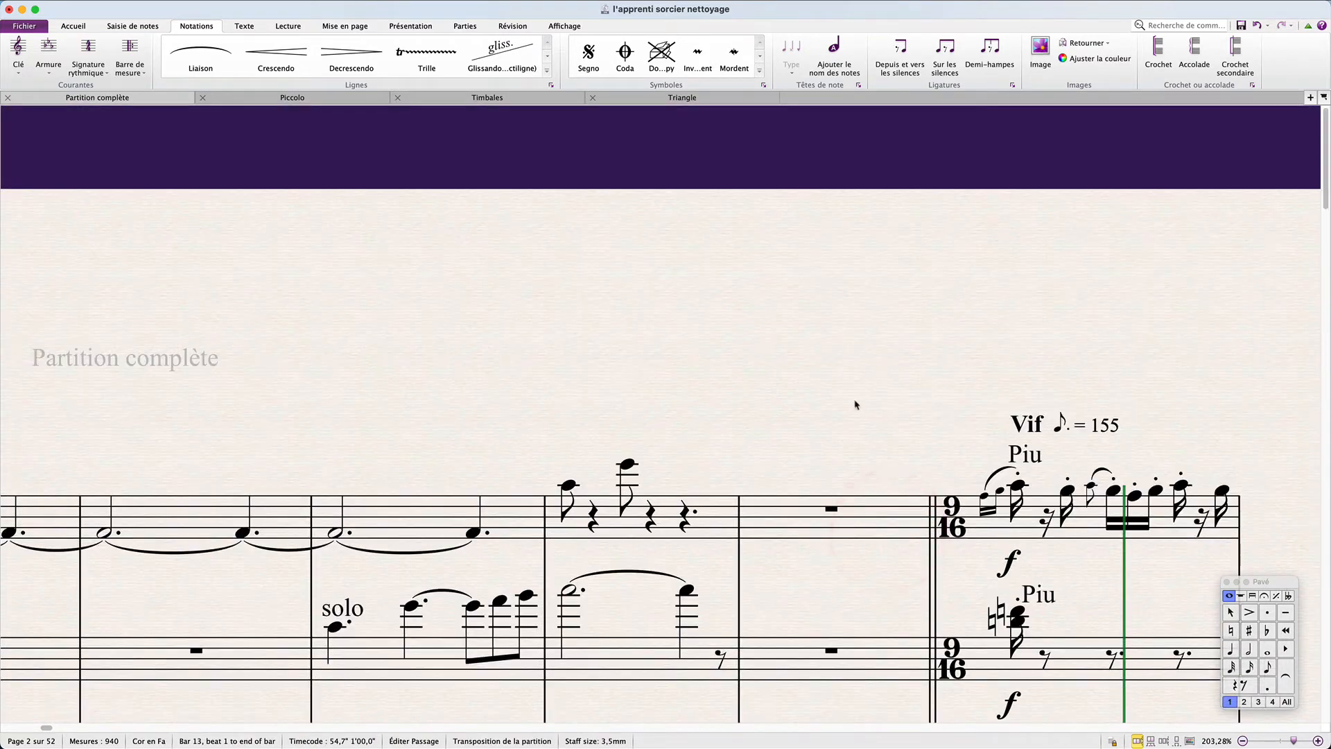
shift+click(881, 504)
key(5)
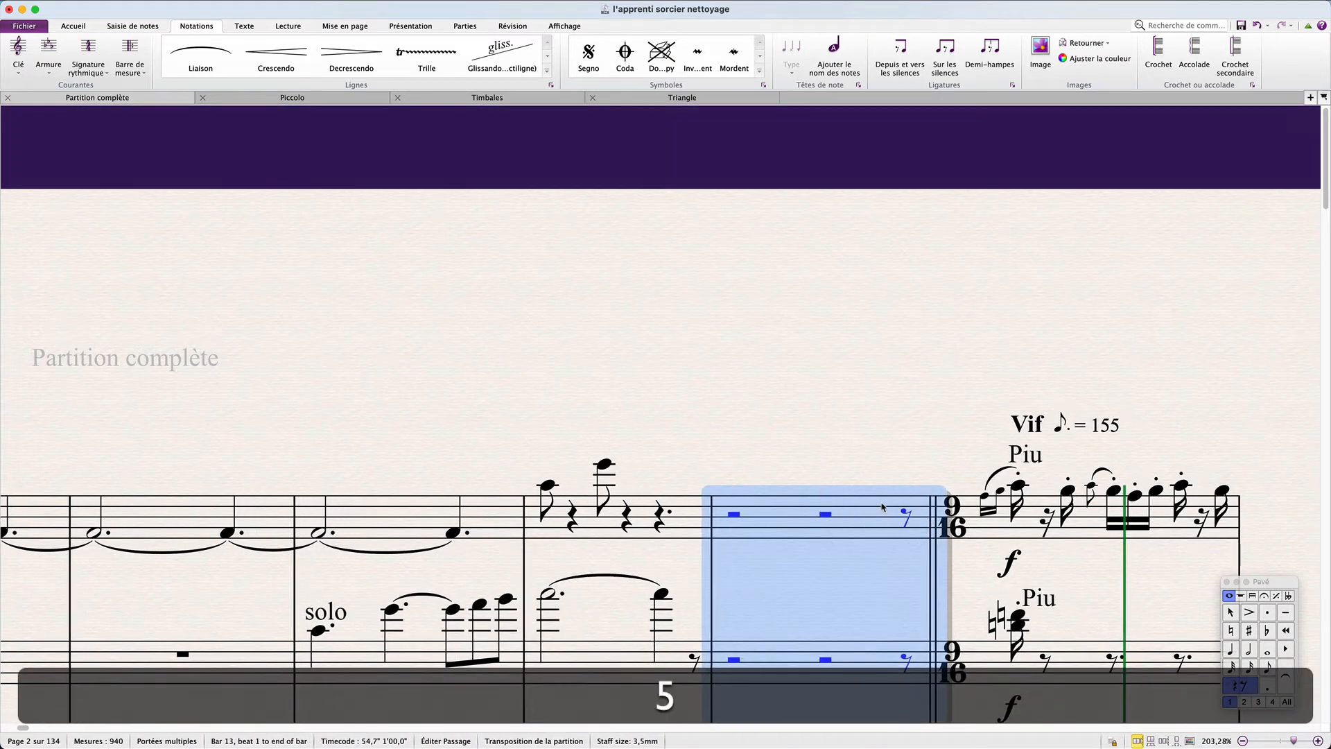
key(Escape)
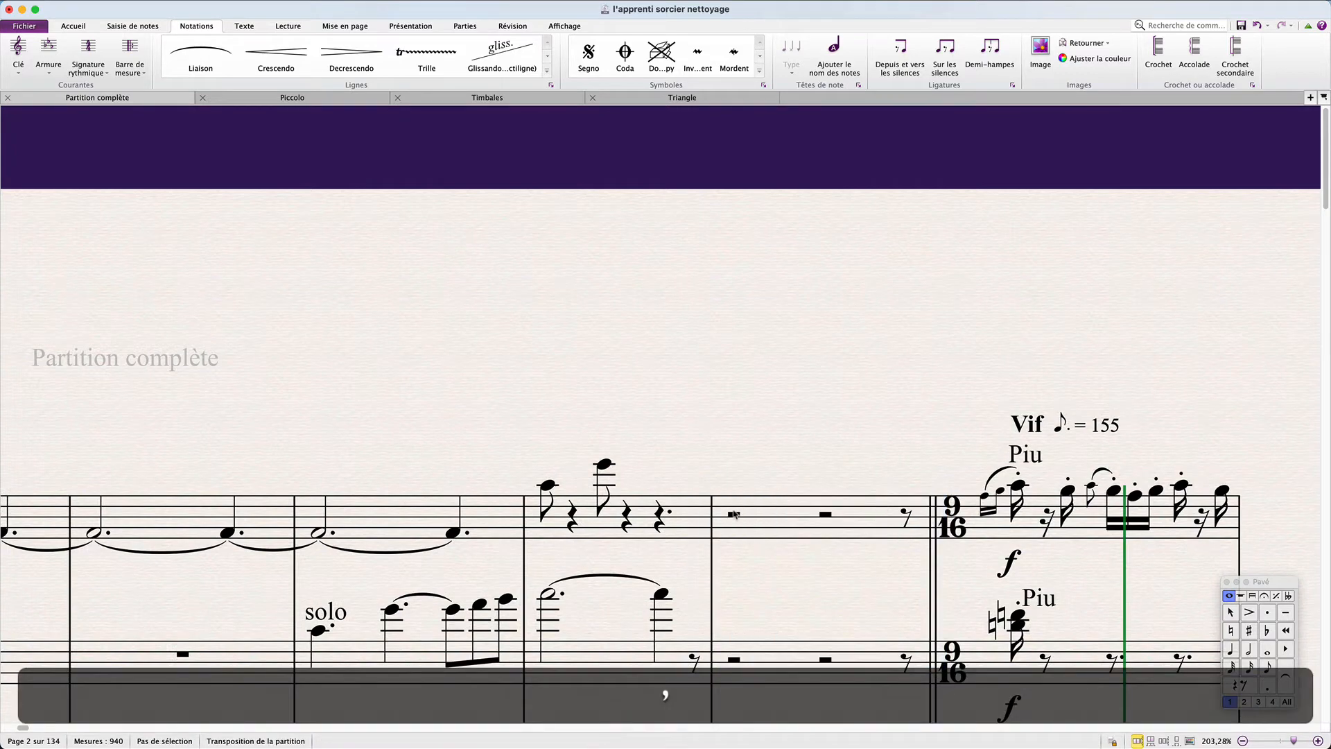
Try to select the first half rests of bar 13 from Piccolo down to Saxophone baryton.
click(736, 513)
scroll(738, 513, down, 5)
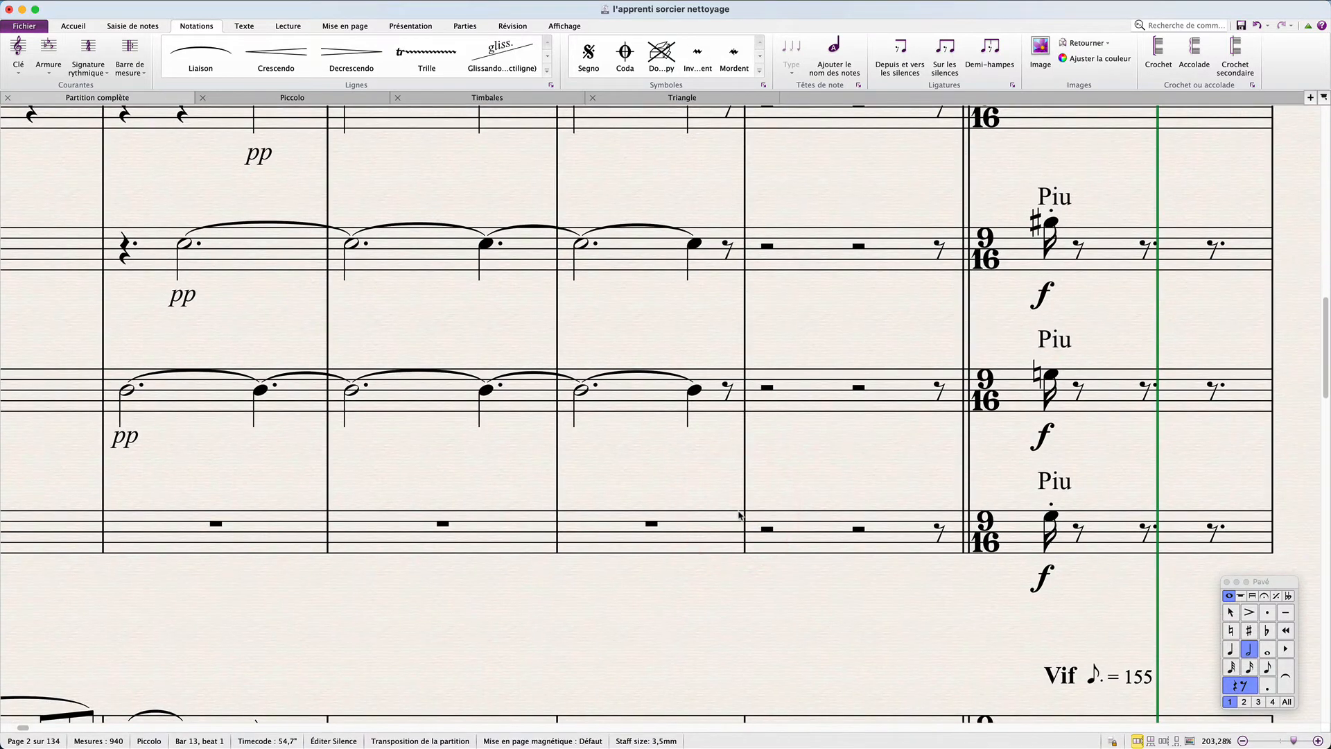
shift+click(766, 530)
key(Escape)
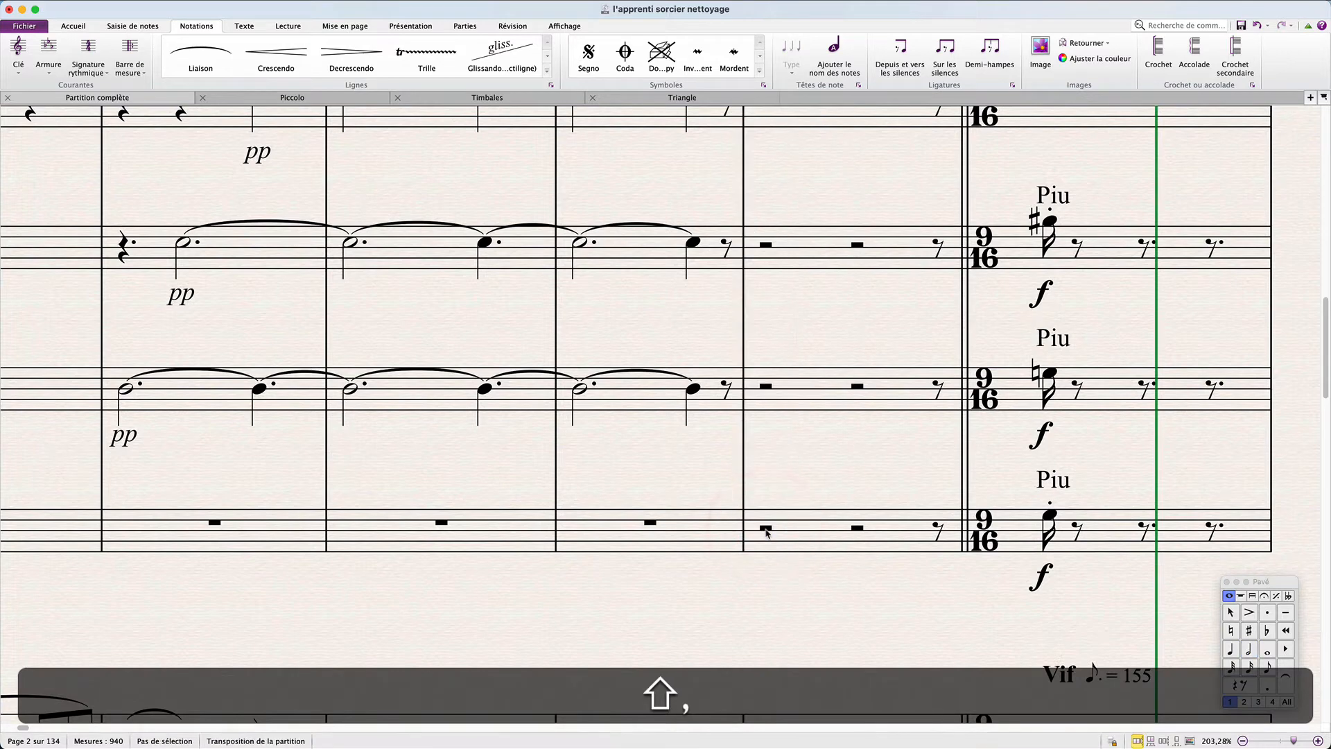
click(765, 530)
scroll(765, 529, up, 5)
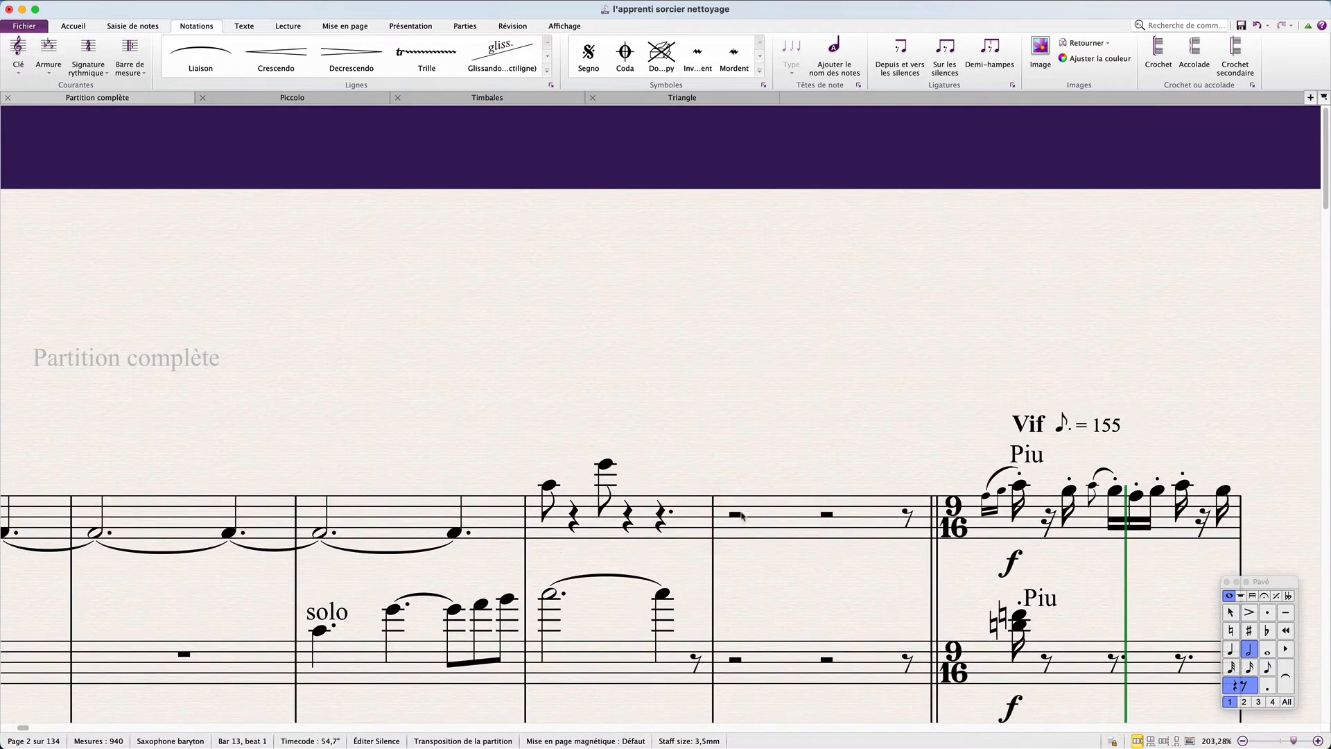
Change the Piccolo's bar 13 to a dotted half rest and a dotted quarter rest, adding a fermata to the quarter rest.
click(739, 514)
key(period)
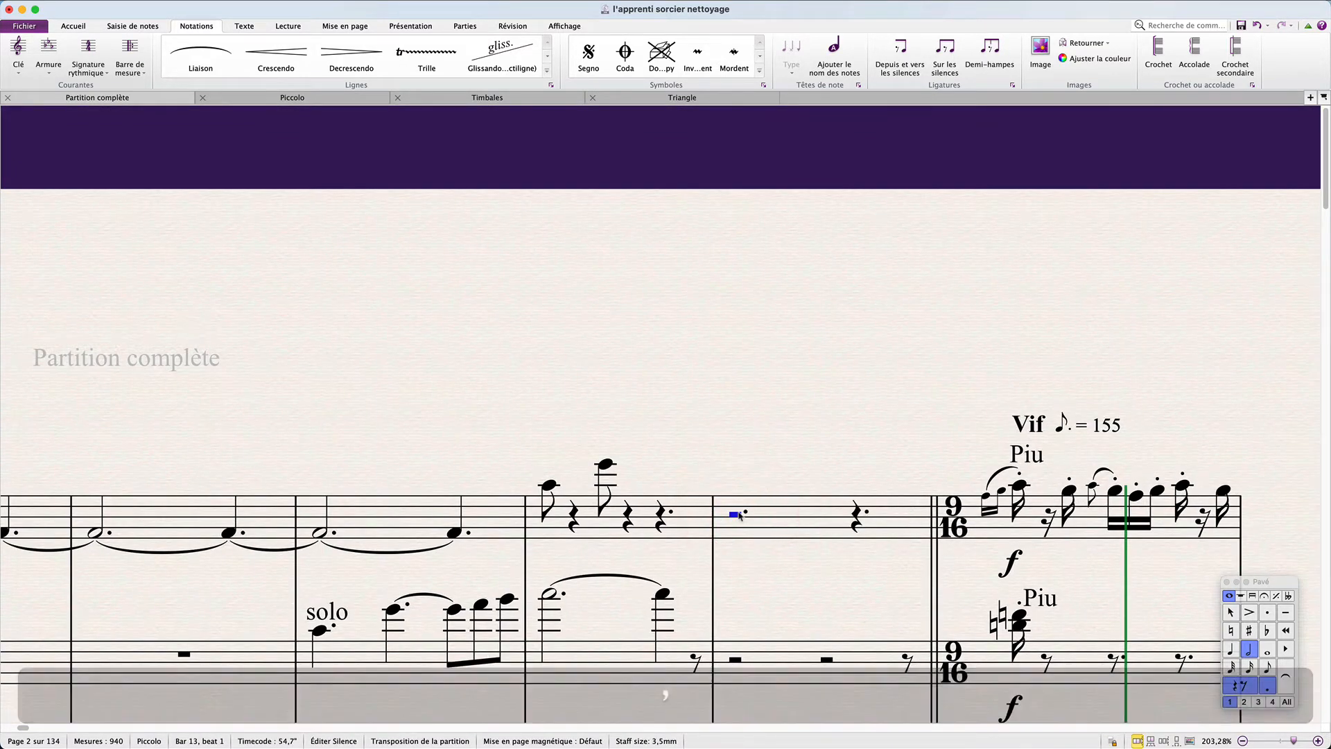
click(856, 517)
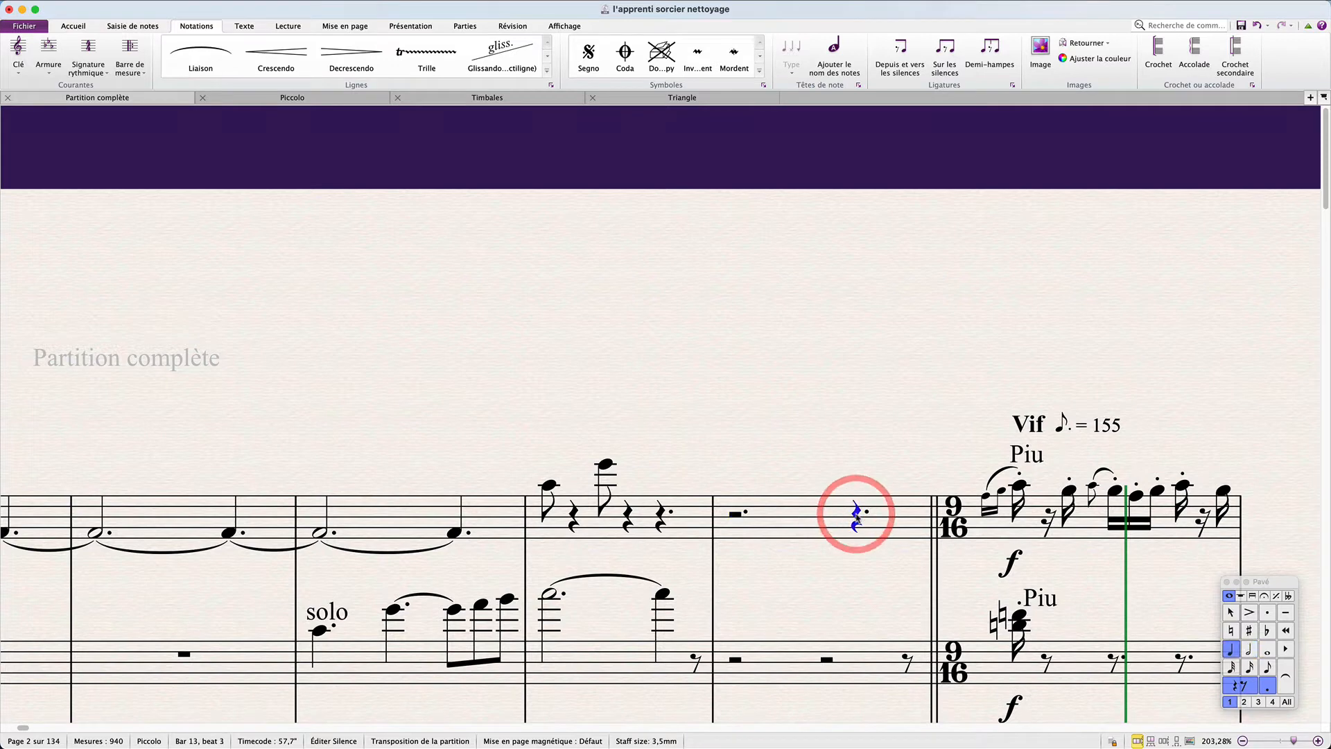
key(plus)
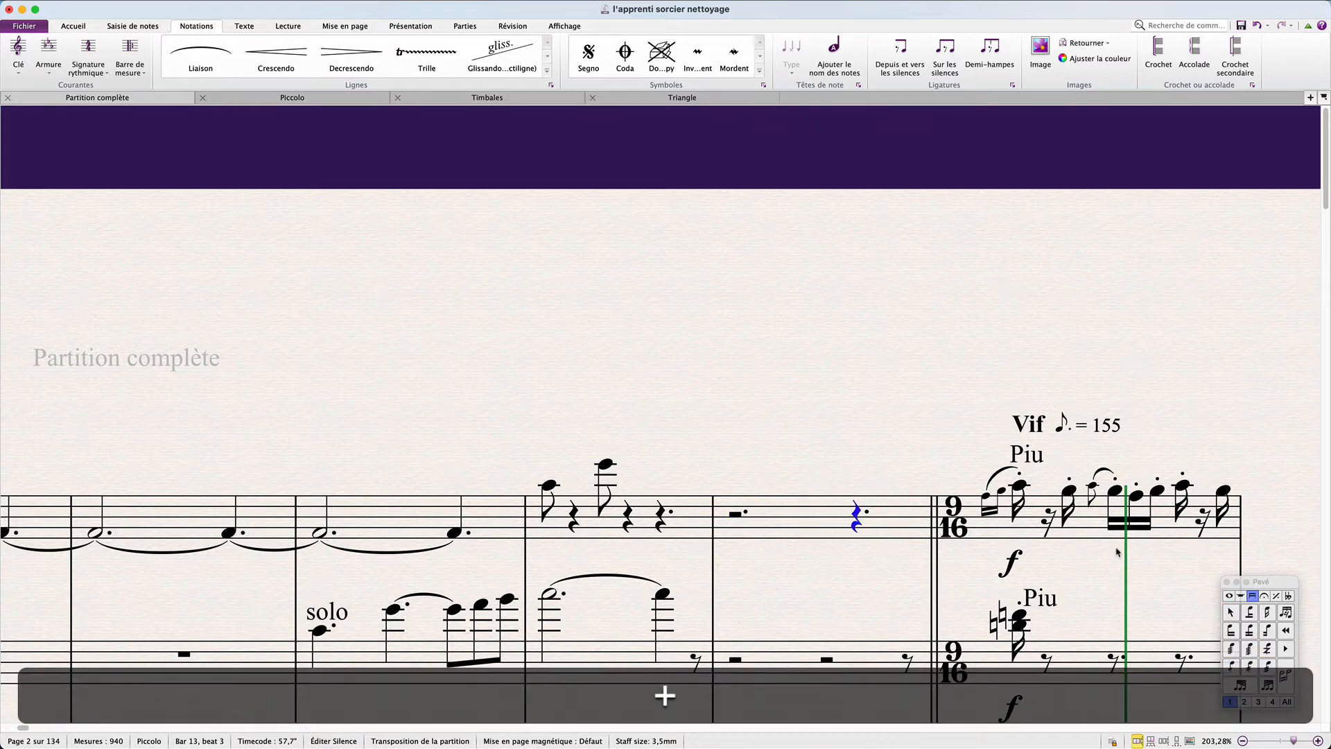
key(plus)
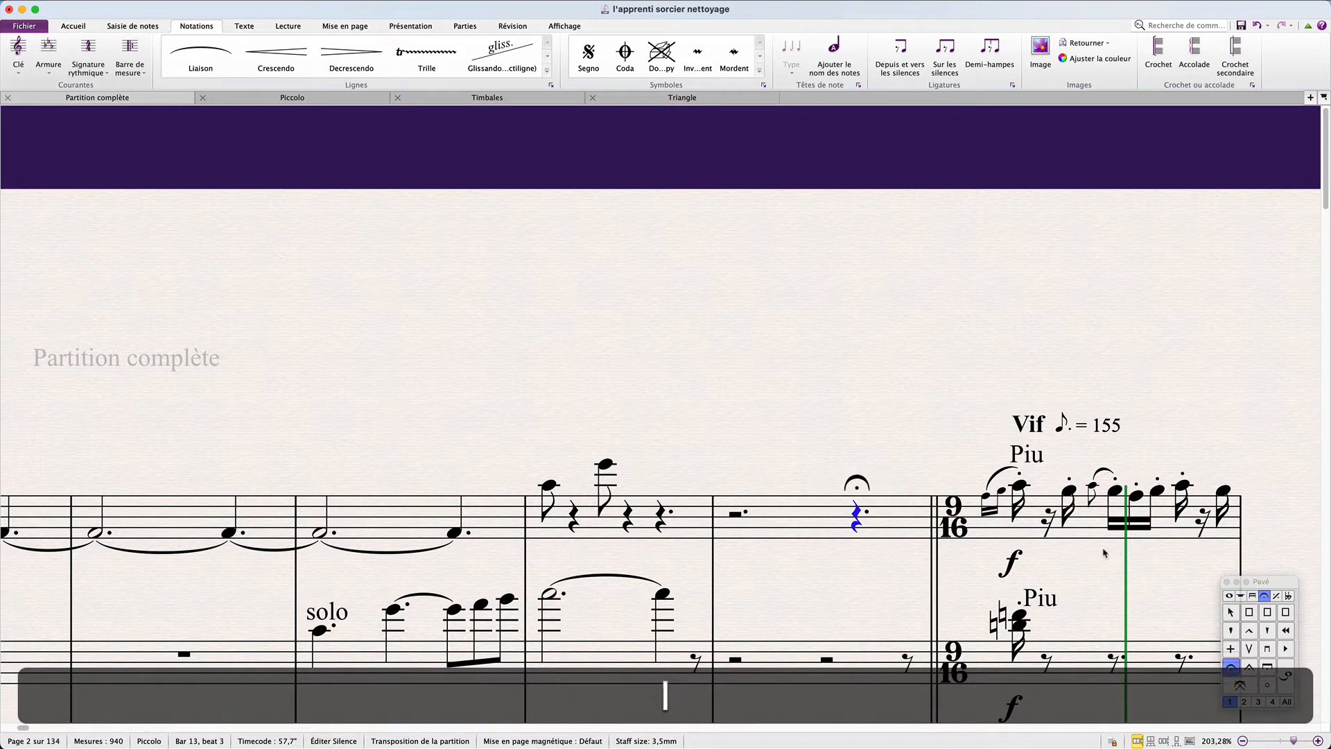
Copy the Piccolo's bar 13 and paste it into the same bar from the Flûte down to the last staff with split rests.
click(785, 528)
key(super+c)
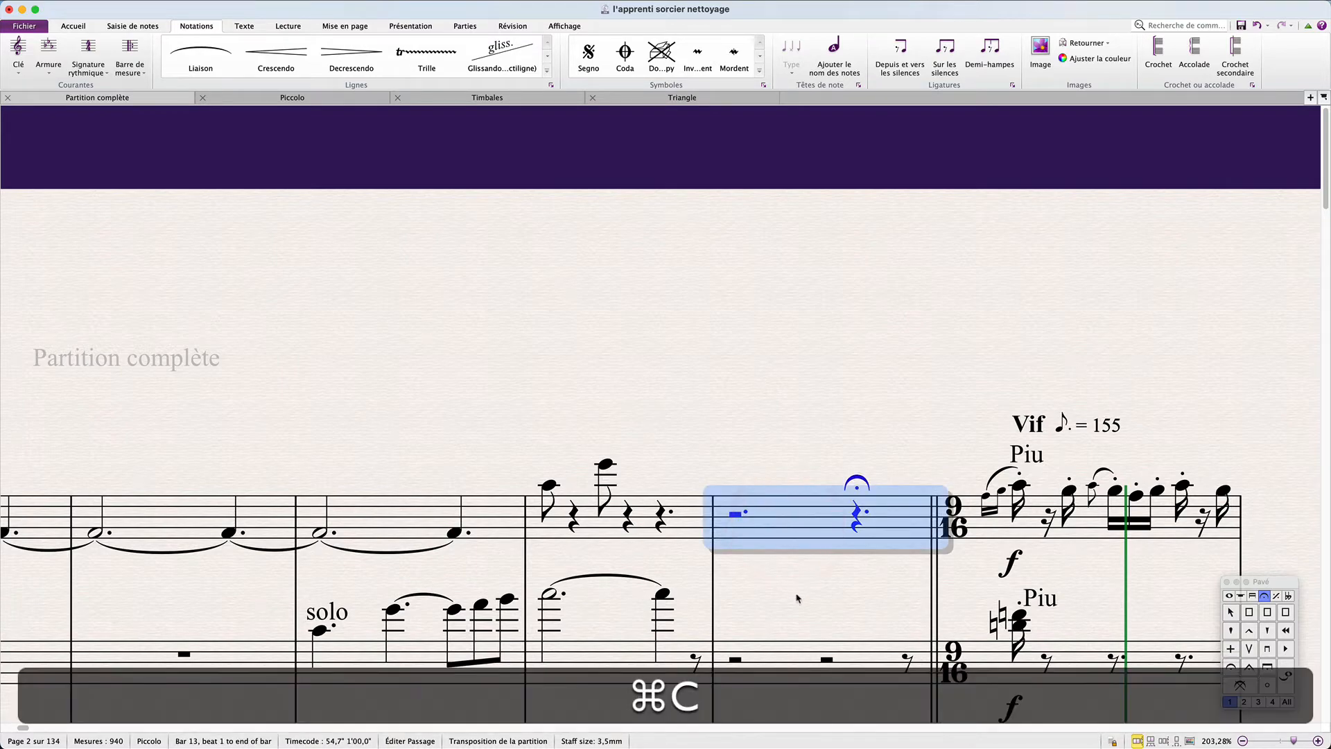
click(786, 652)
scroll(784, 658, down, 15)
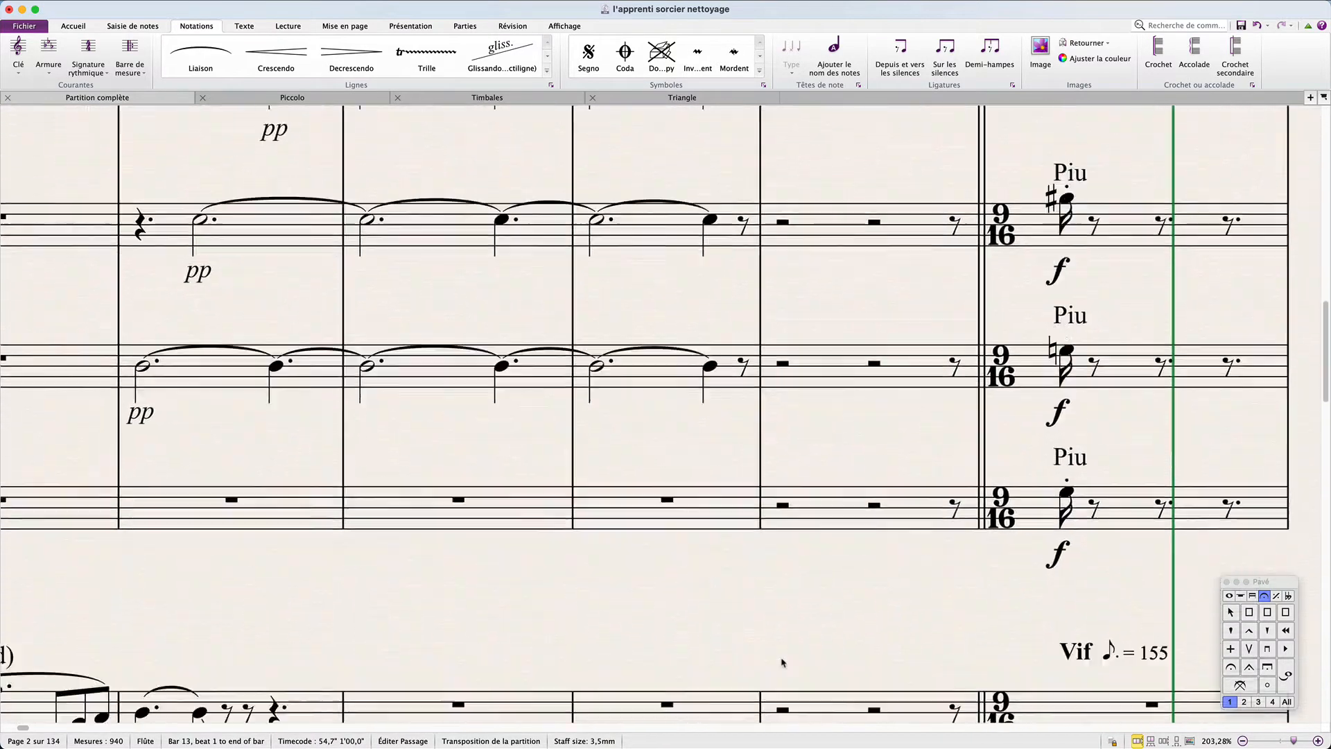
scroll(782, 662, down, 10)
key(shift)
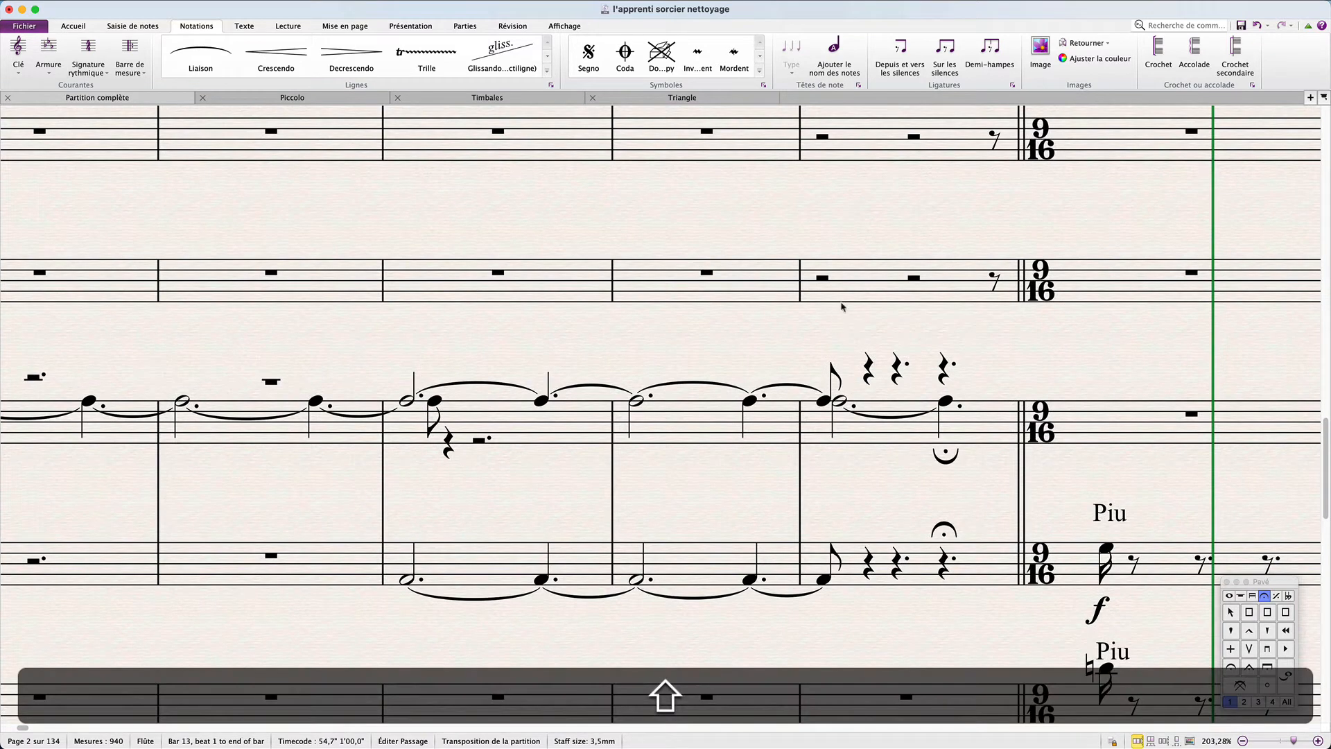
shift+click(843, 285)
key(shift+super+v)
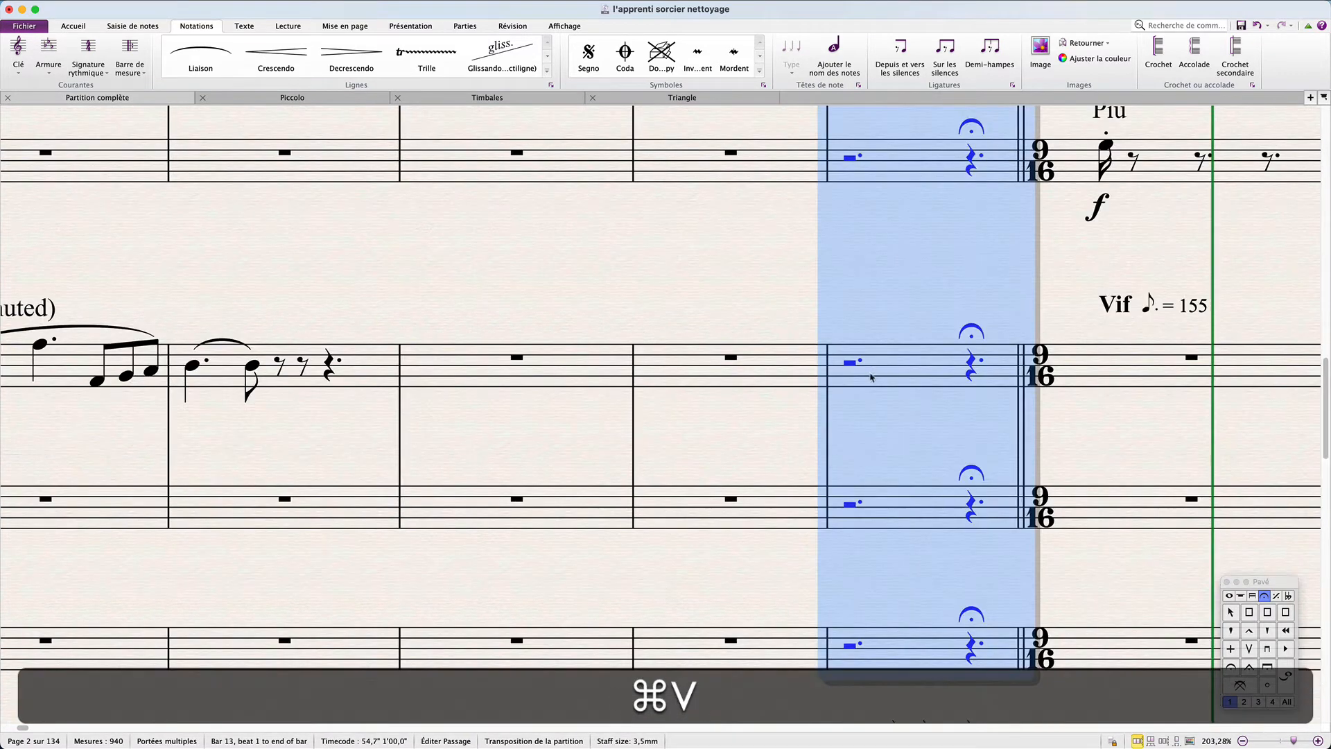
Paste the copied rests and fermata into bar 13 of the Euphonium and of the staves from Timbales down to the lowest percussion.
scroll(872, 377, down, 10)
click(858, 217)
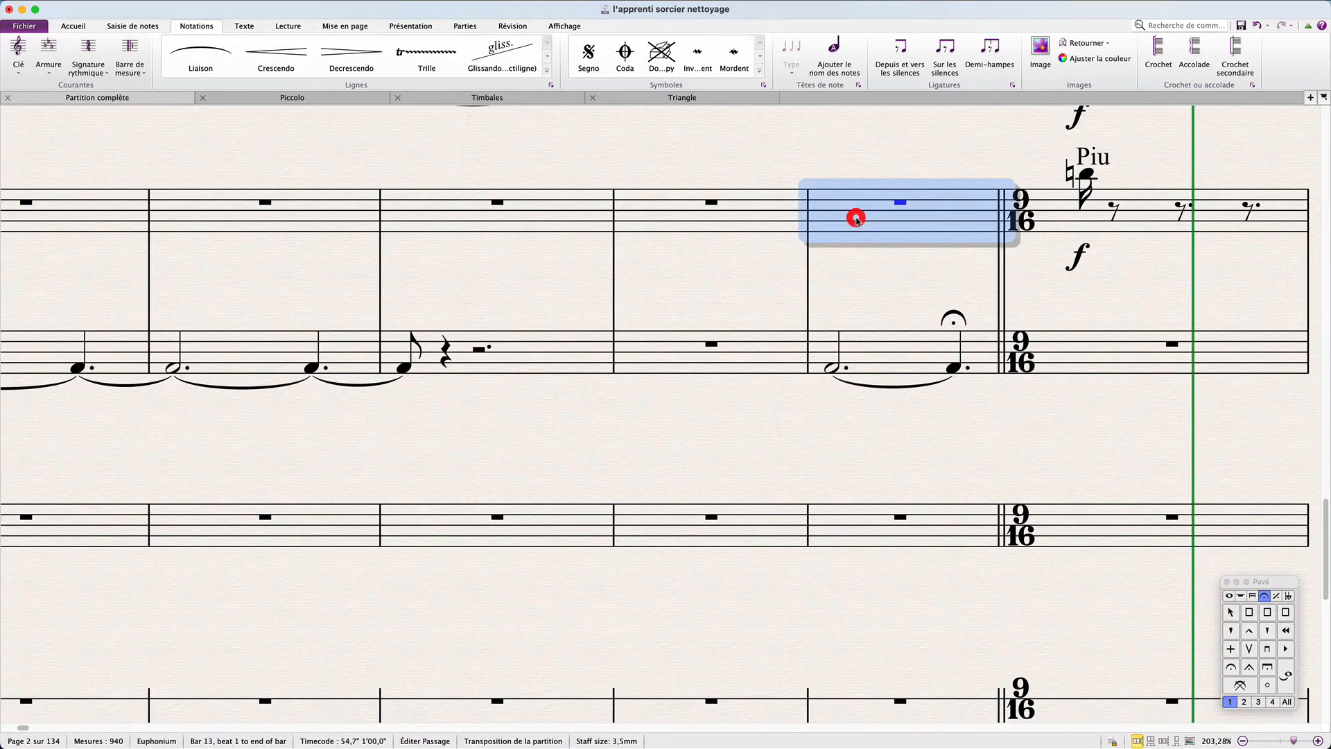
key(super+v)
click(852, 524)
scroll(853, 525, down, 10)
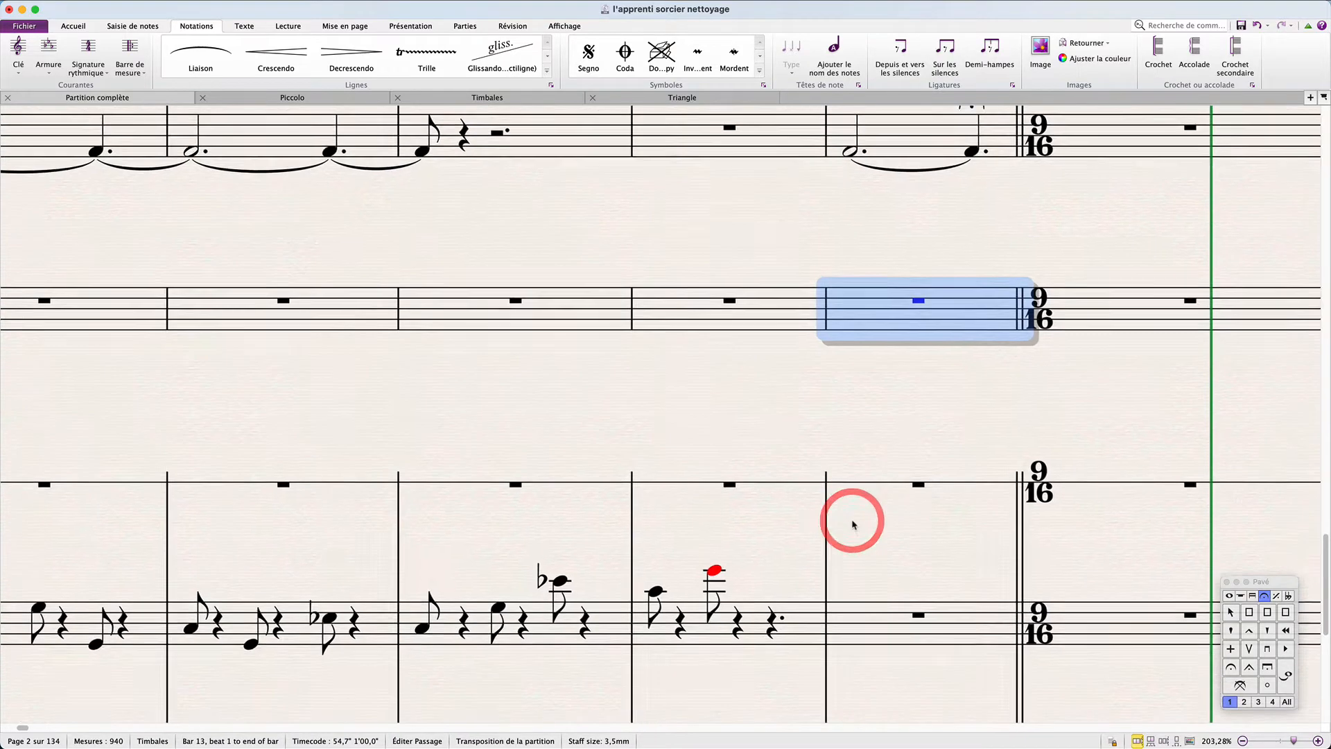
shift+click(874, 393)
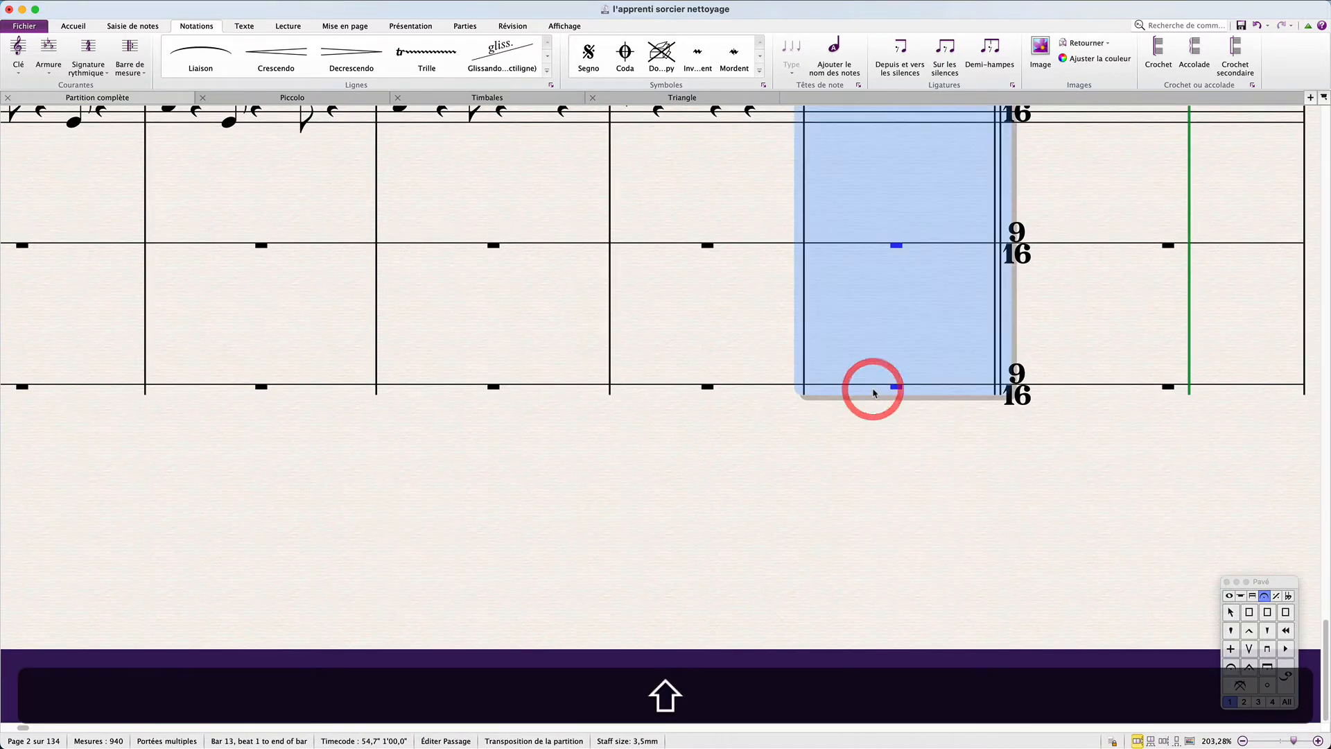
key(super+v)
Reset the note spacing and optimize the staff spacing across the entire Triangle part.
click(663, 96)
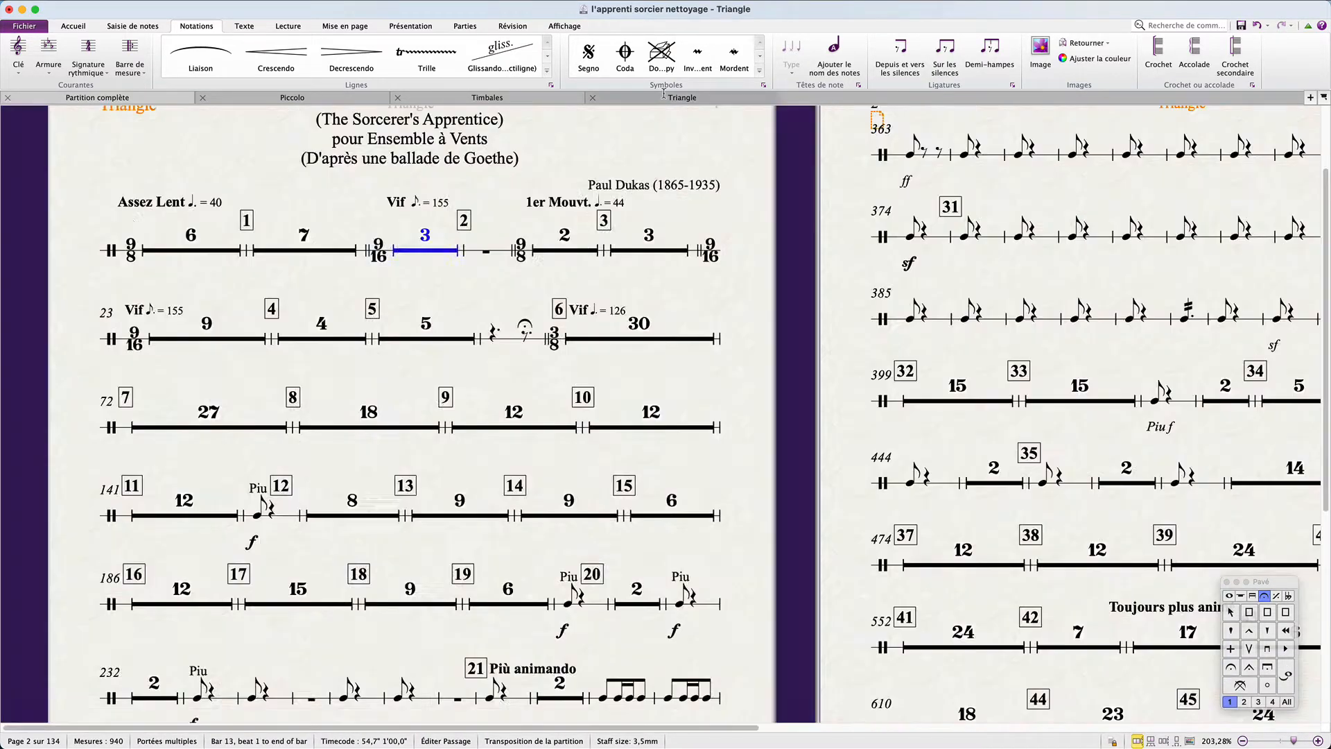
key(super+a)
key(super+shift+n)
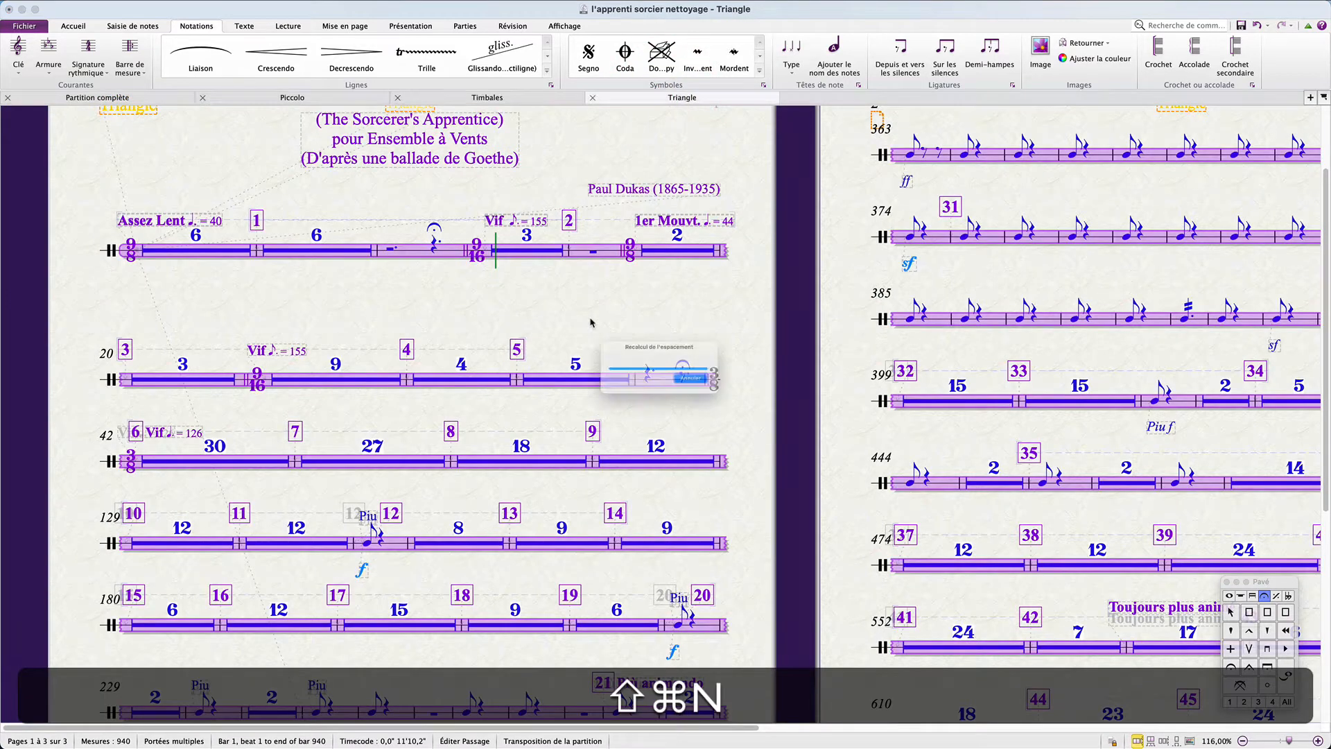
key(alt+shift+super+n)
key(alt+shift+super+o)
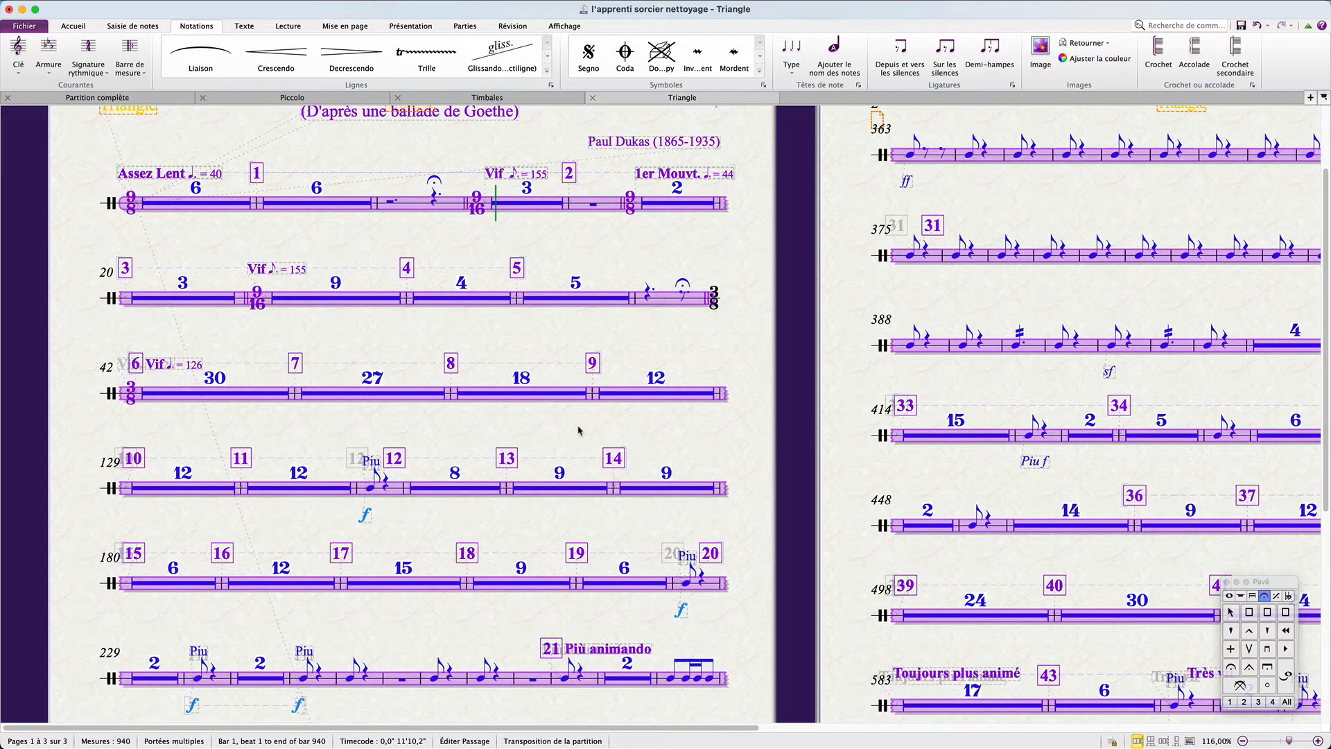
scroll(578, 430, down, 10)
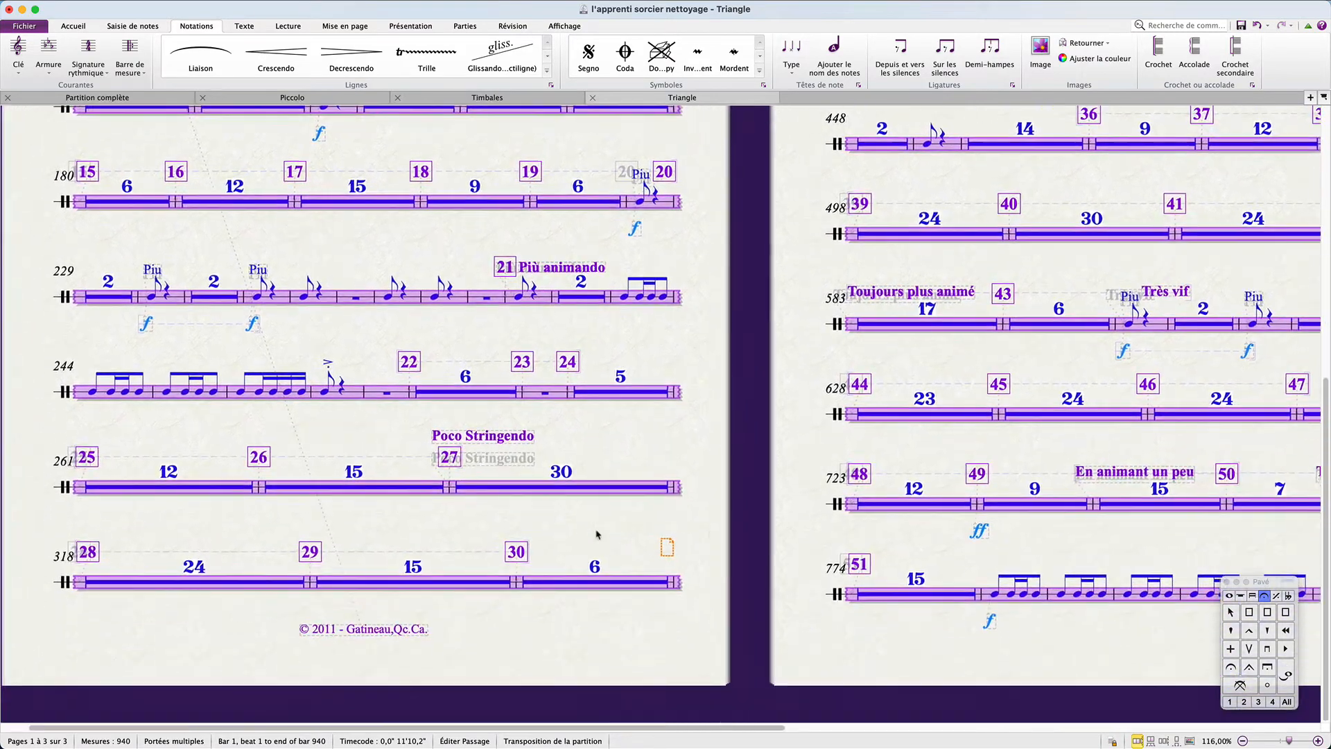
scroll(598, 534, right, 10)
click(722, 539)
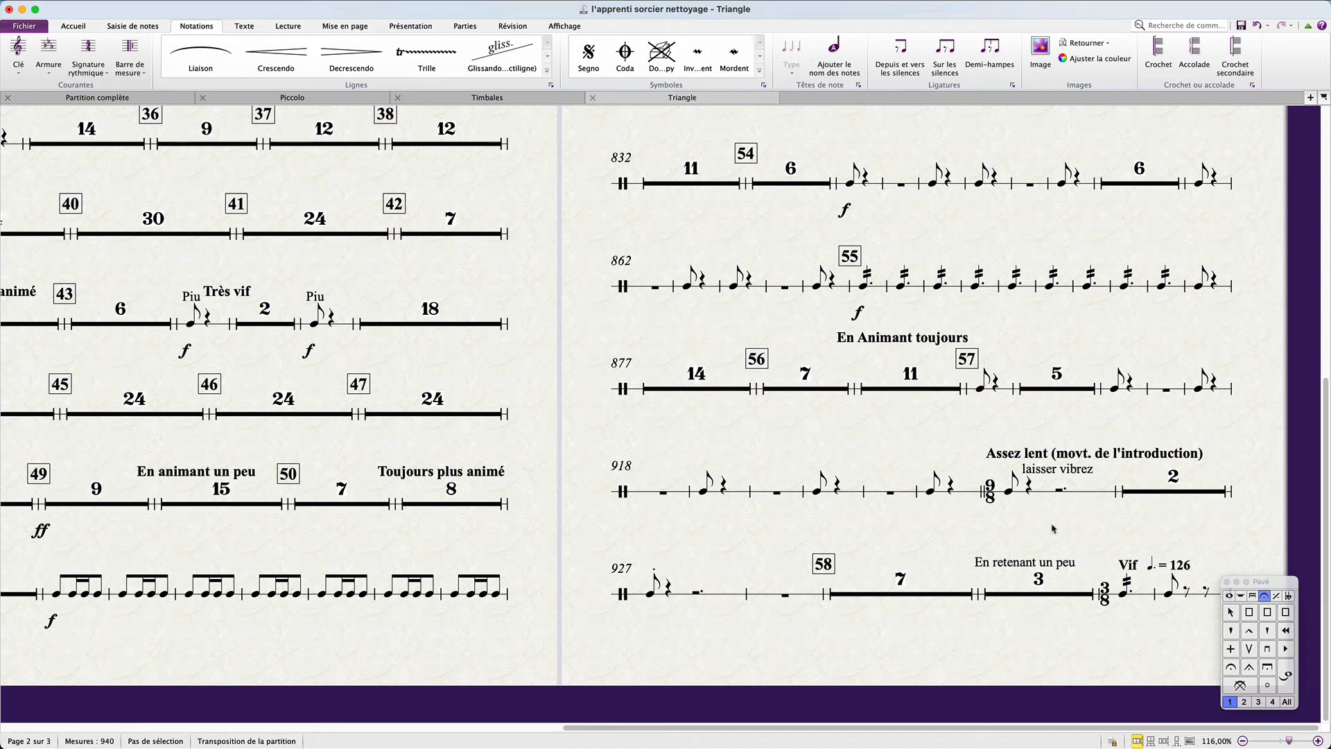
Replace the plain "En retenant un peu" text at bar 936 with tempo text of the same wording.
click(1035, 559)
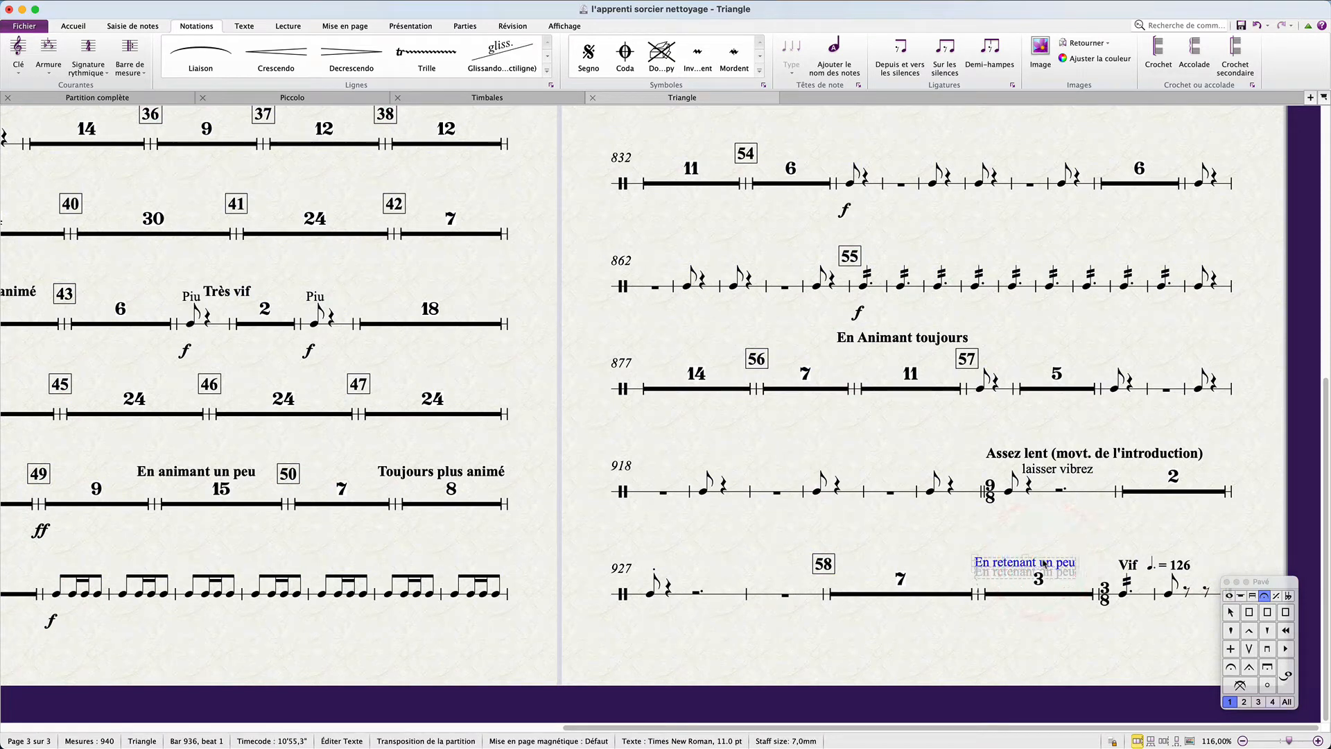
key(super+c)
key(Tab)
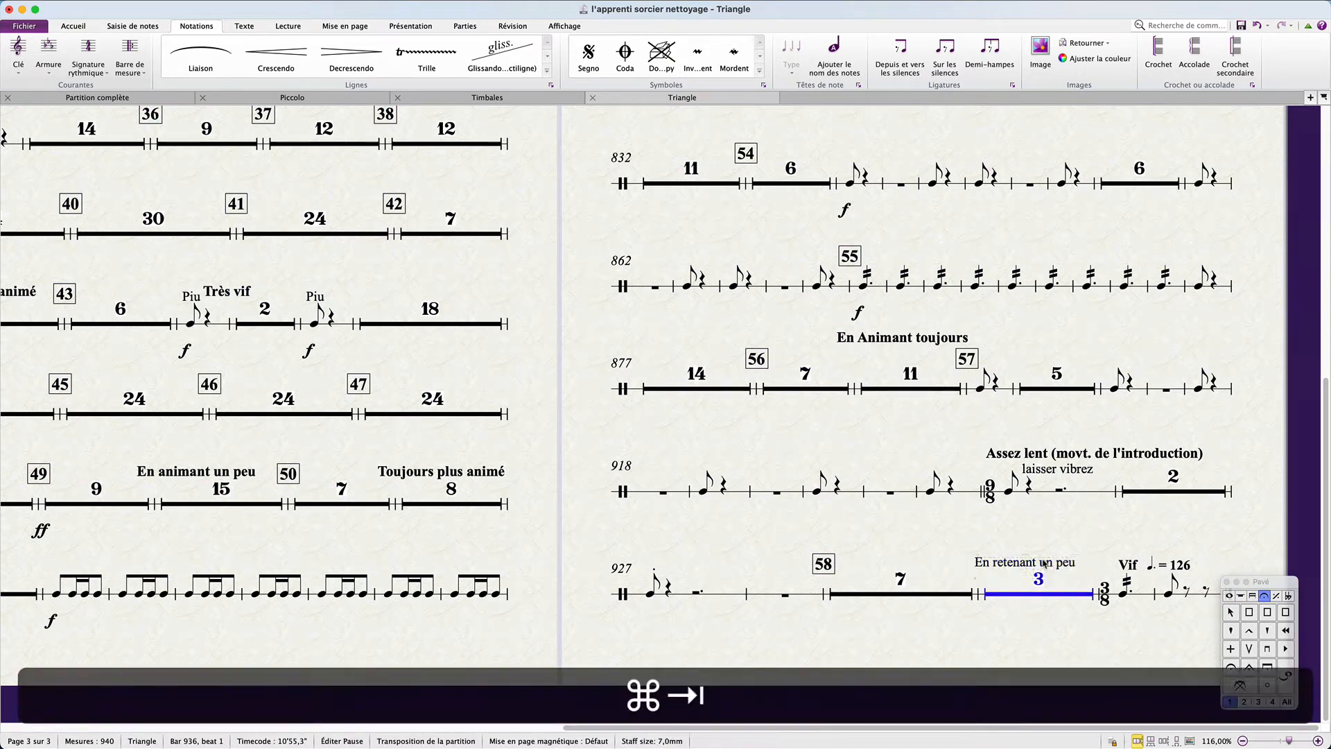
key(super+alt+t)
key(super+v)
key(Escape)
click(1044, 562)
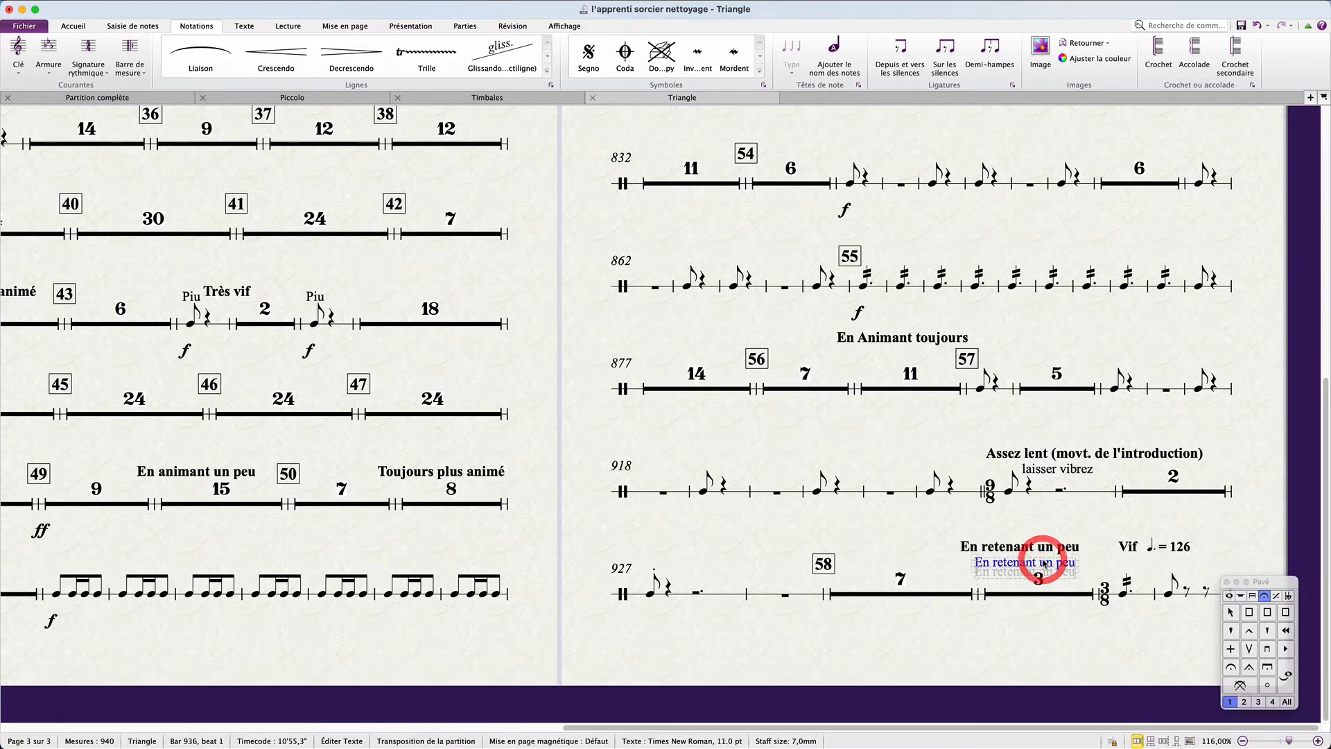
key(BackSpace)
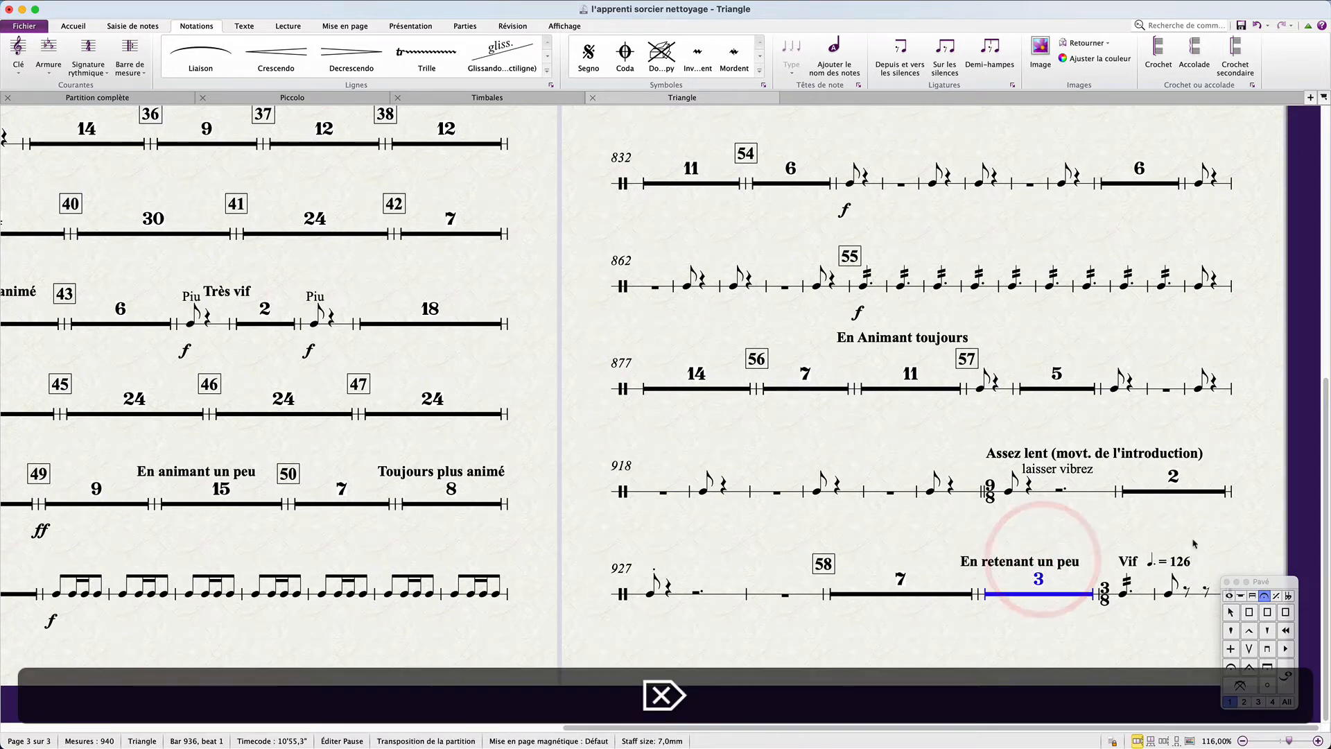
Remove the extra space after "Vif" at bar 939 and set its metronome mark in standard instead of bold style.
click(1161, 563)
key(super+Return)
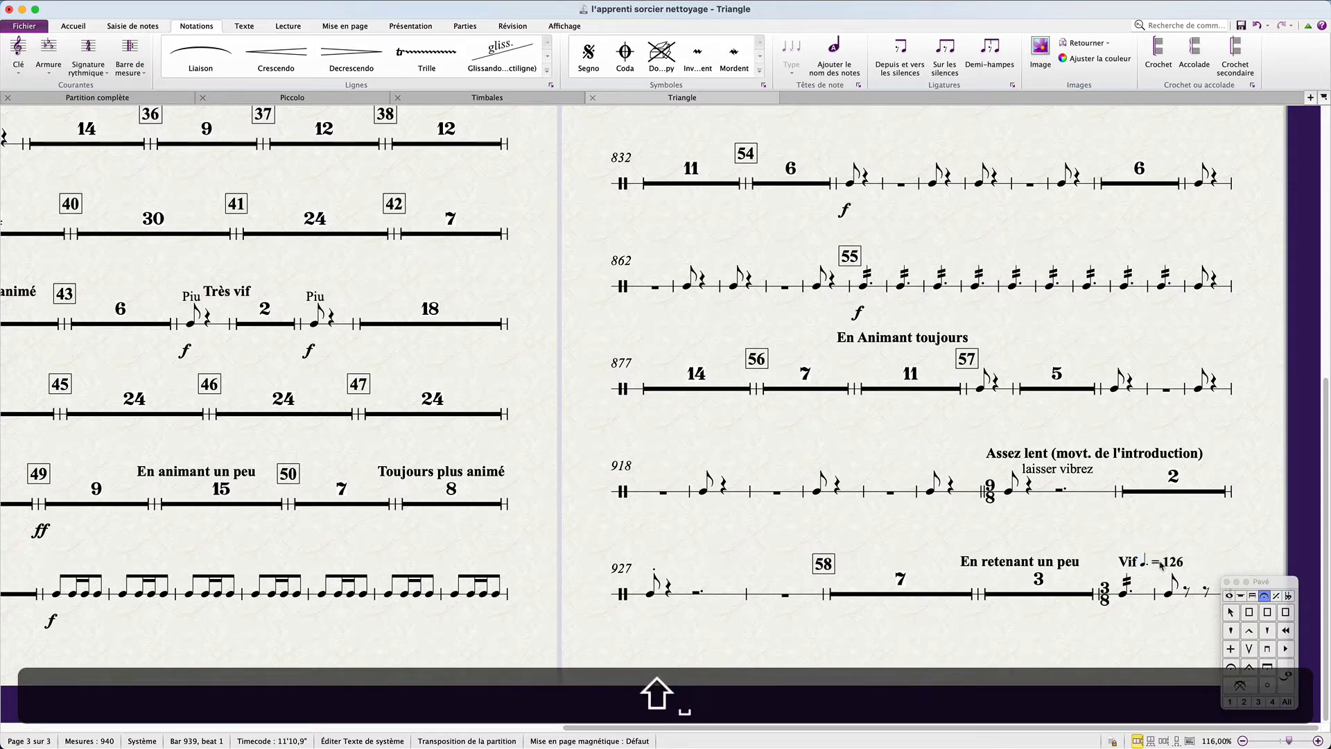
key(shift+super+Right)
key(Down)
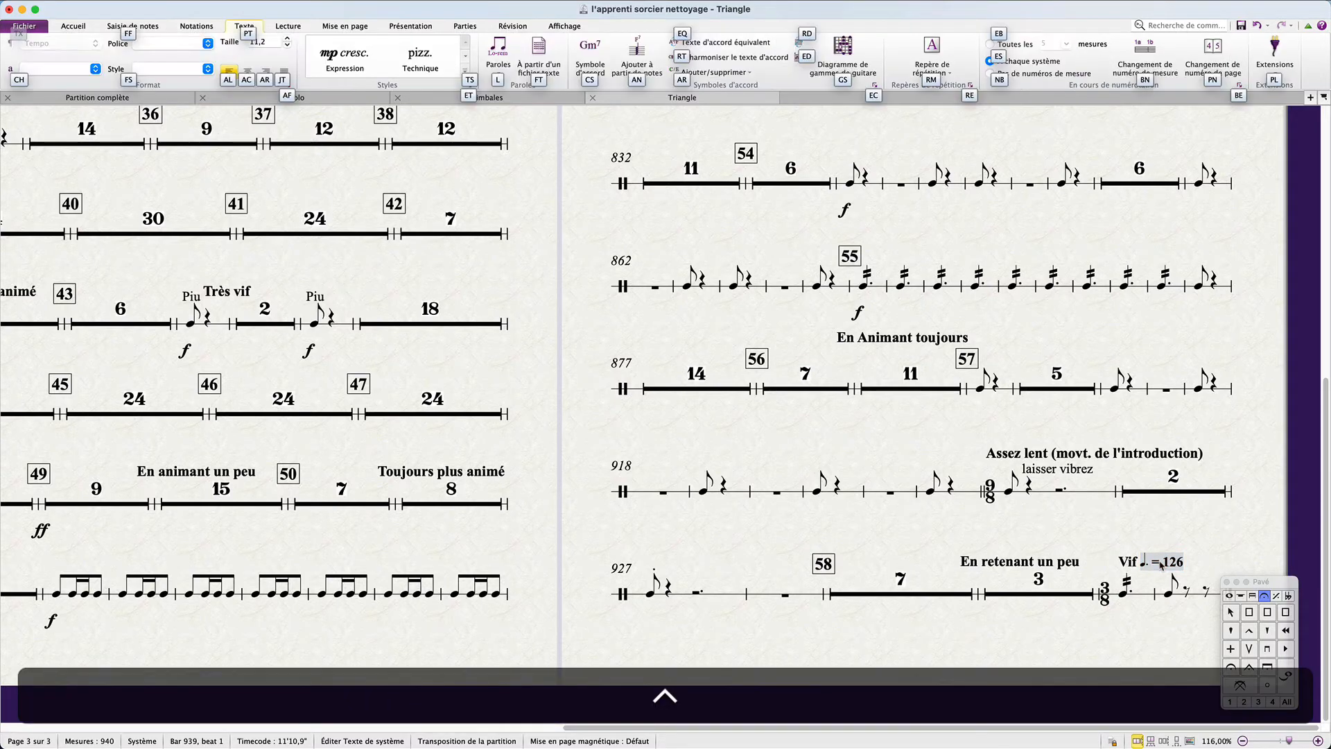
key(super+Escape)
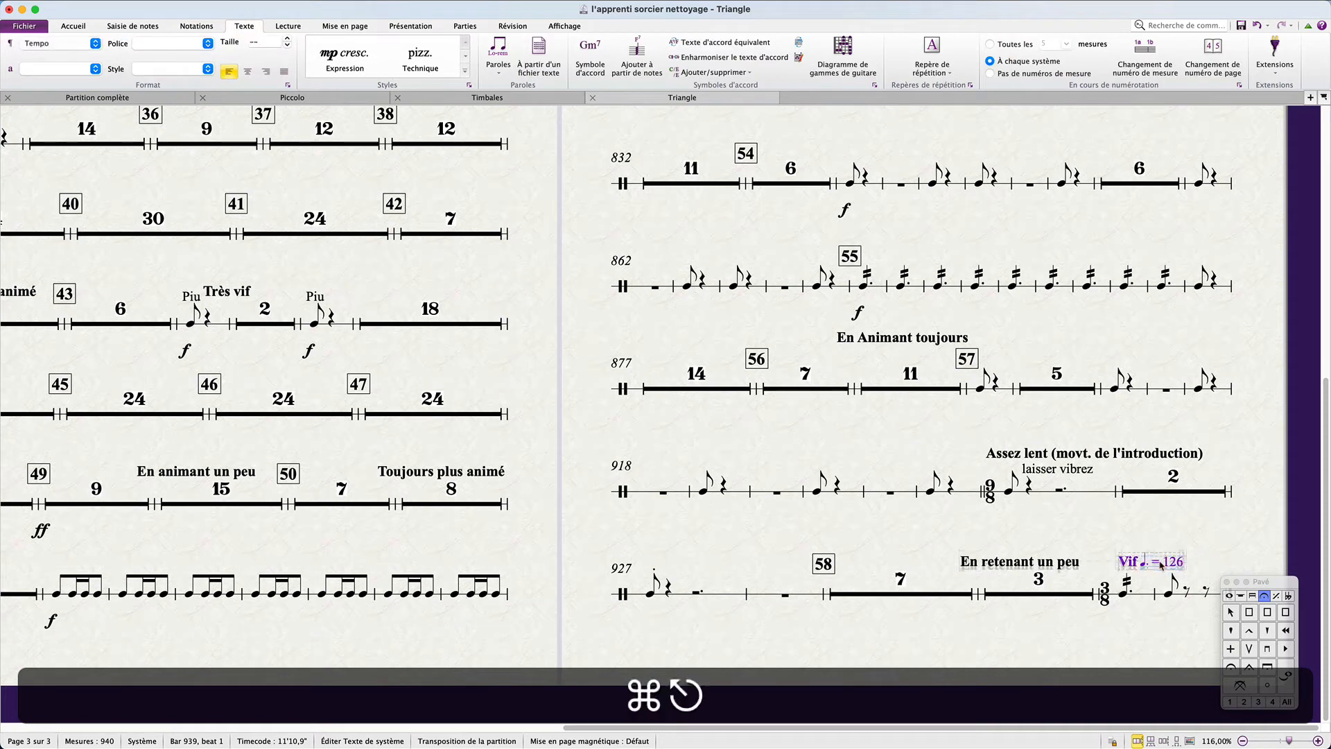
Set the size of the metronome mark in bar 939's "Vif" tempo text to 9,2.
key(Return)
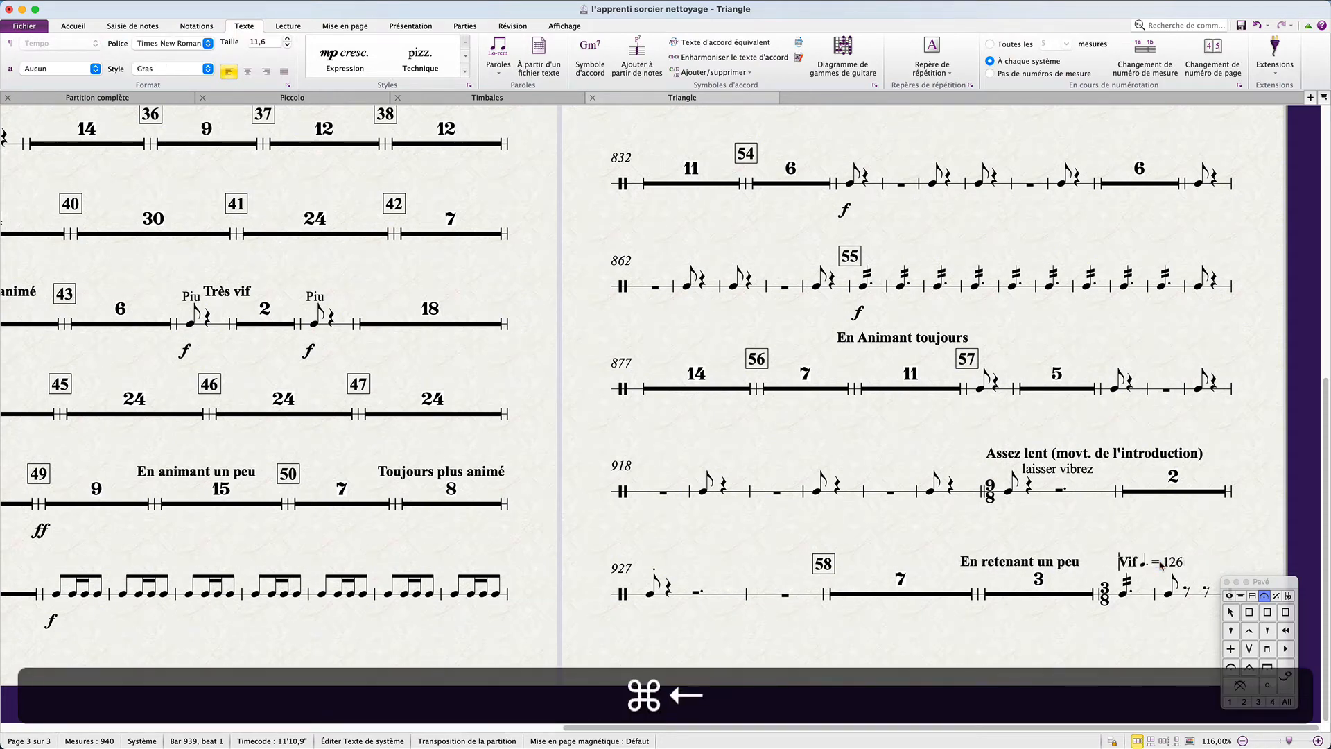
key(ctrl)
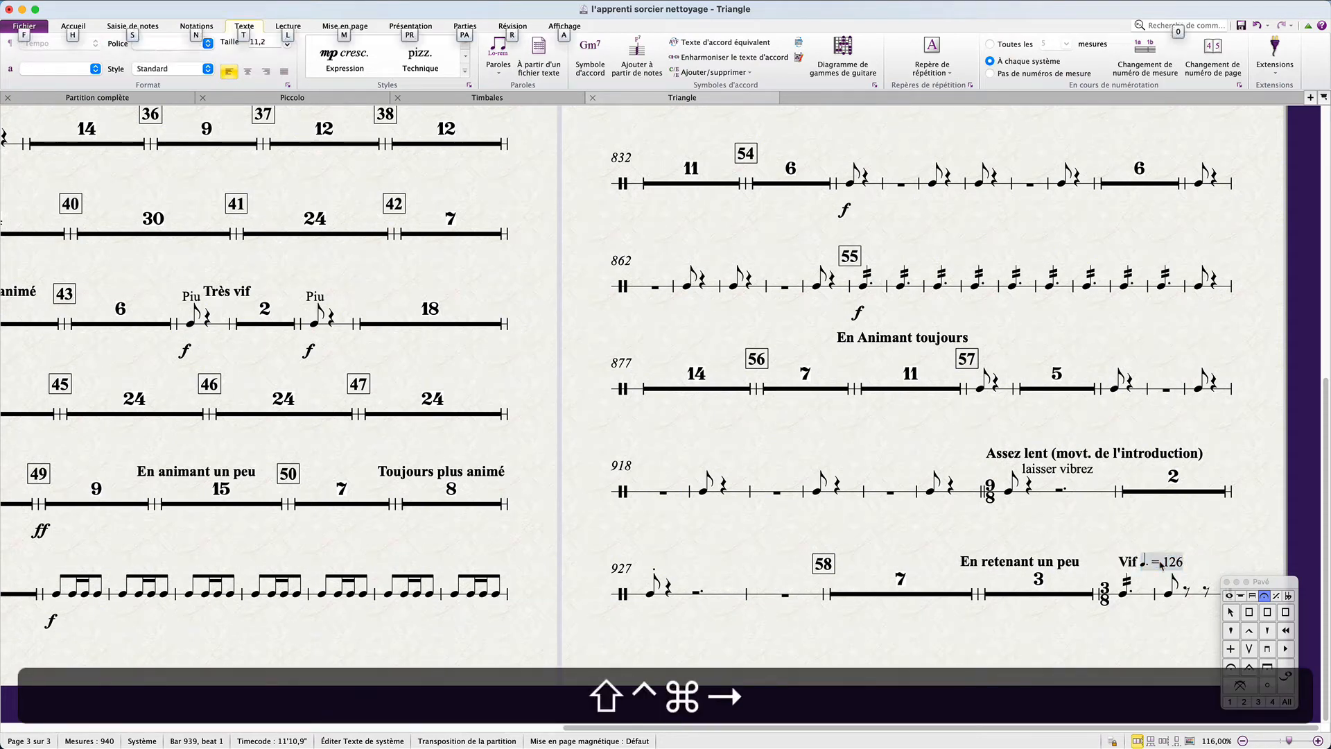
key(t)
key(f)
key(t)
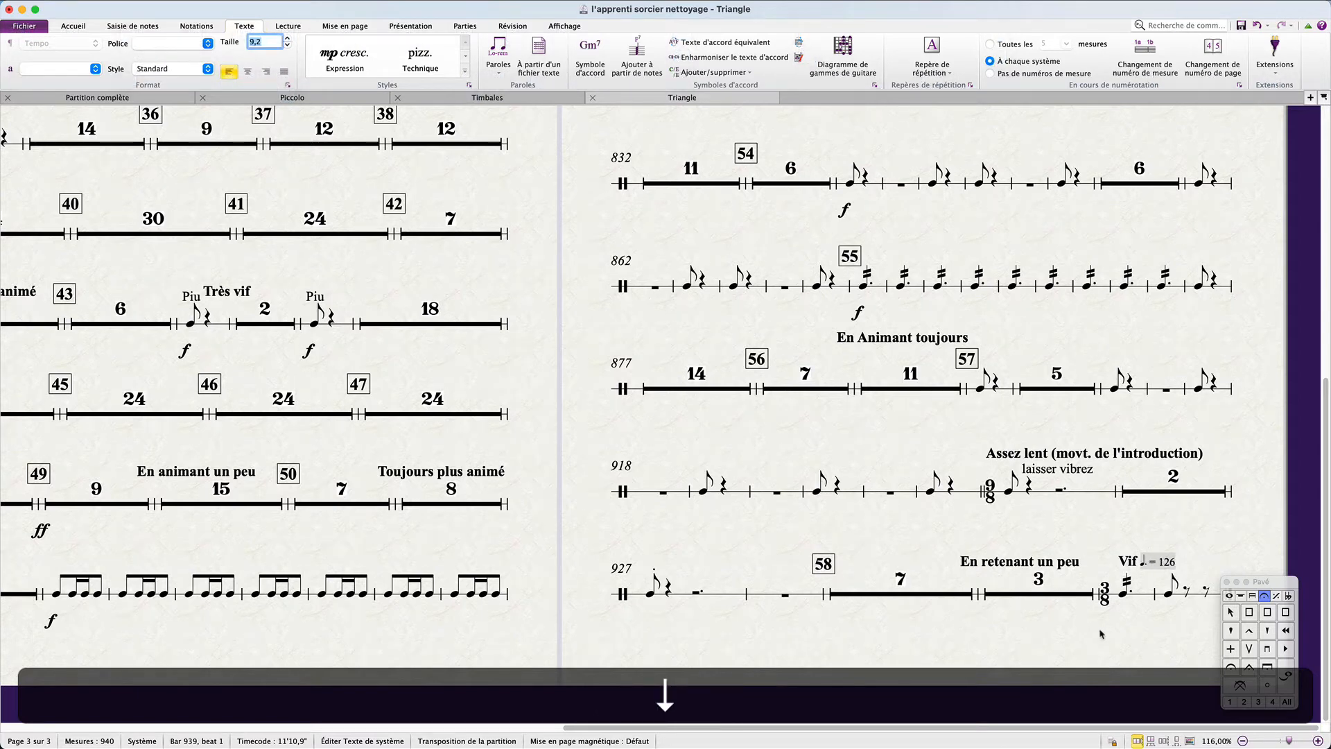
click(1101, 633)
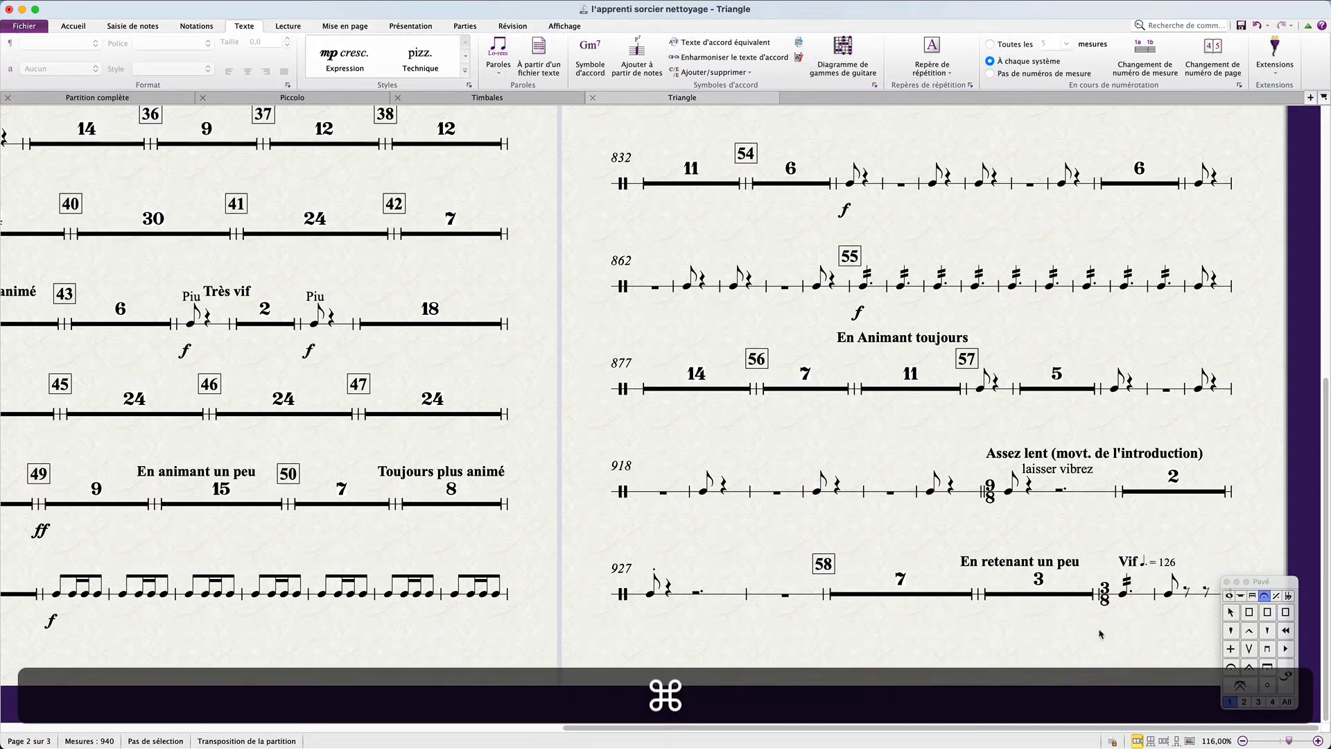
Go back to the Triangle part's first page and reapply the staff spacing optimization to the whole part.
scroll(1101, 632, up, 10)
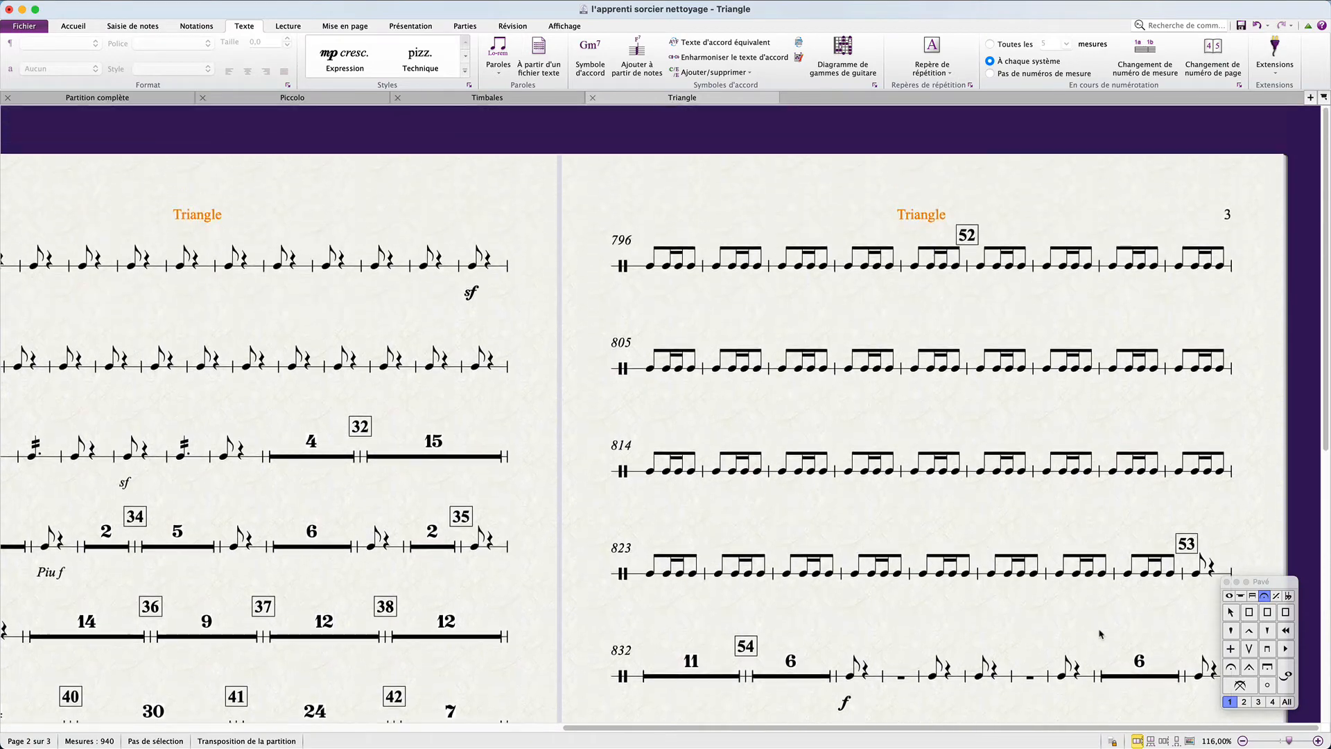
scroll(1097, 629, down, 10)
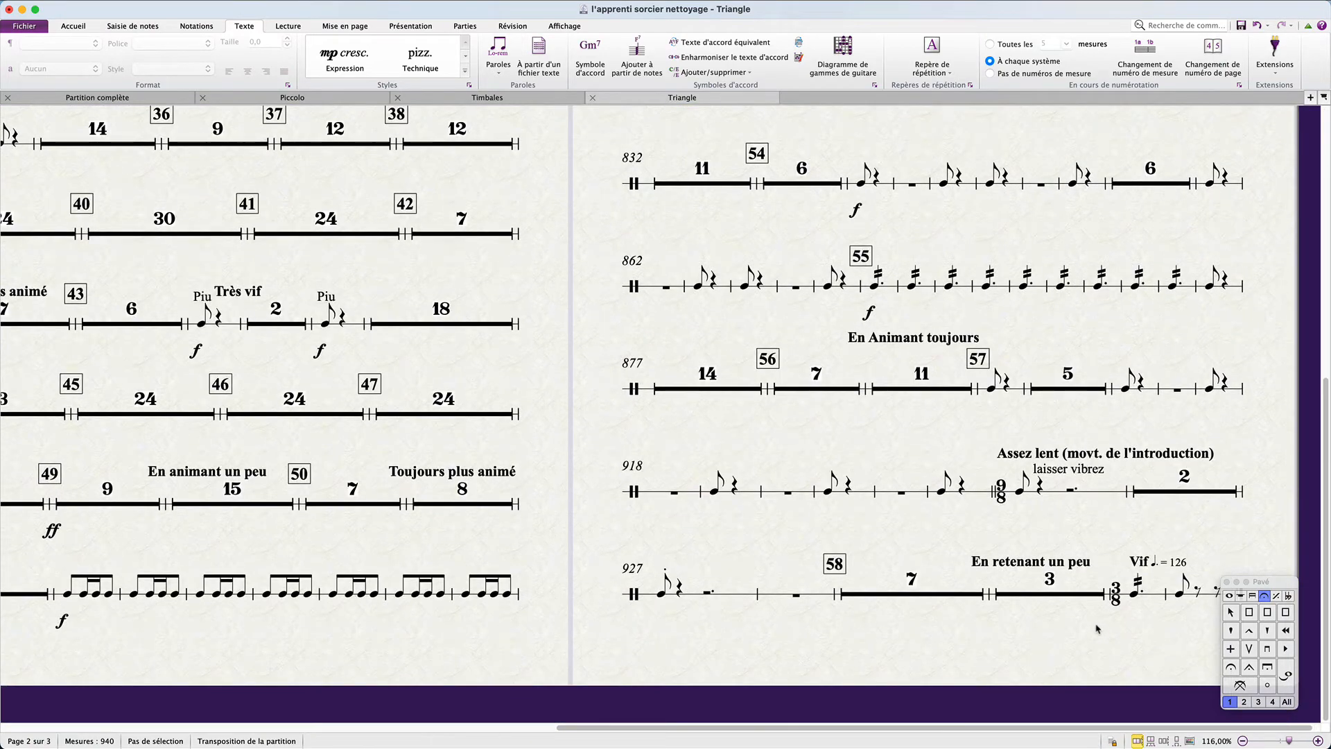
scroll(998, 695, left, 10)
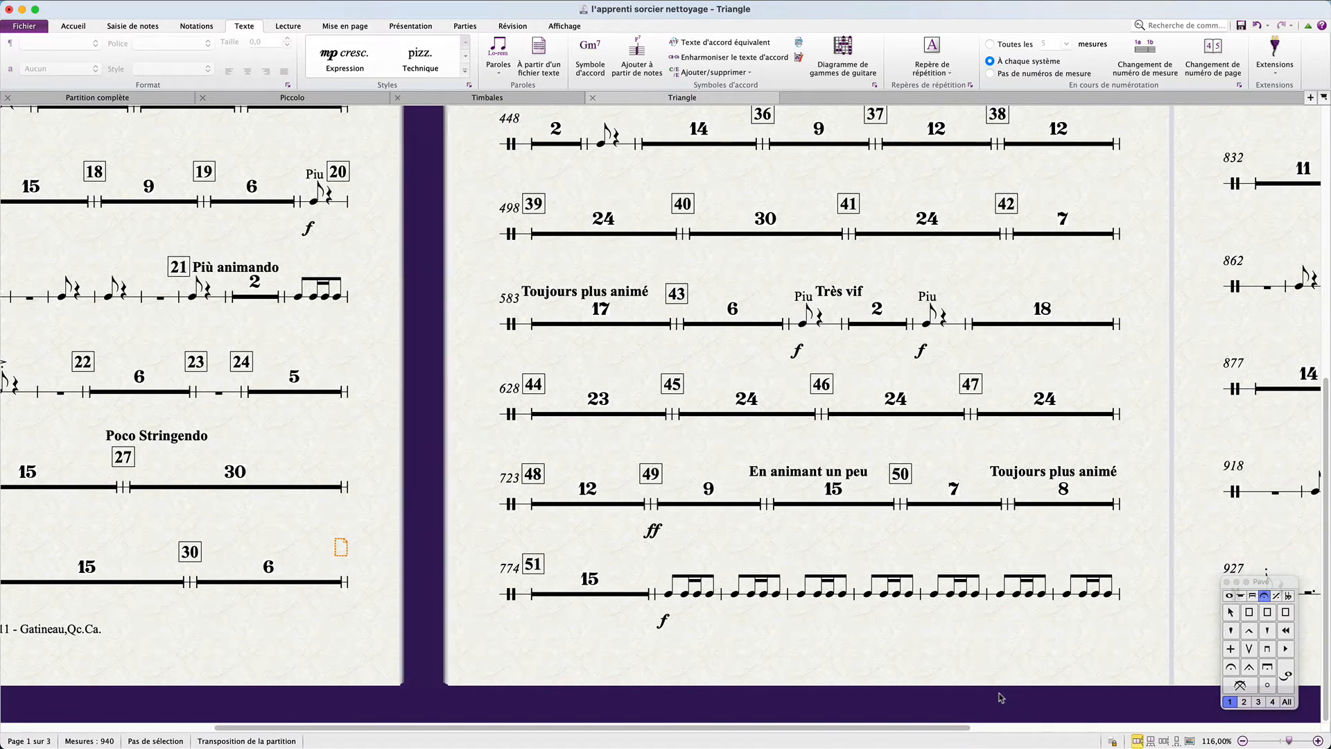
scroll(998, 695, left, 5)
scroll(998, 695, up, 3)
scroll(1000, 697, up, 5)
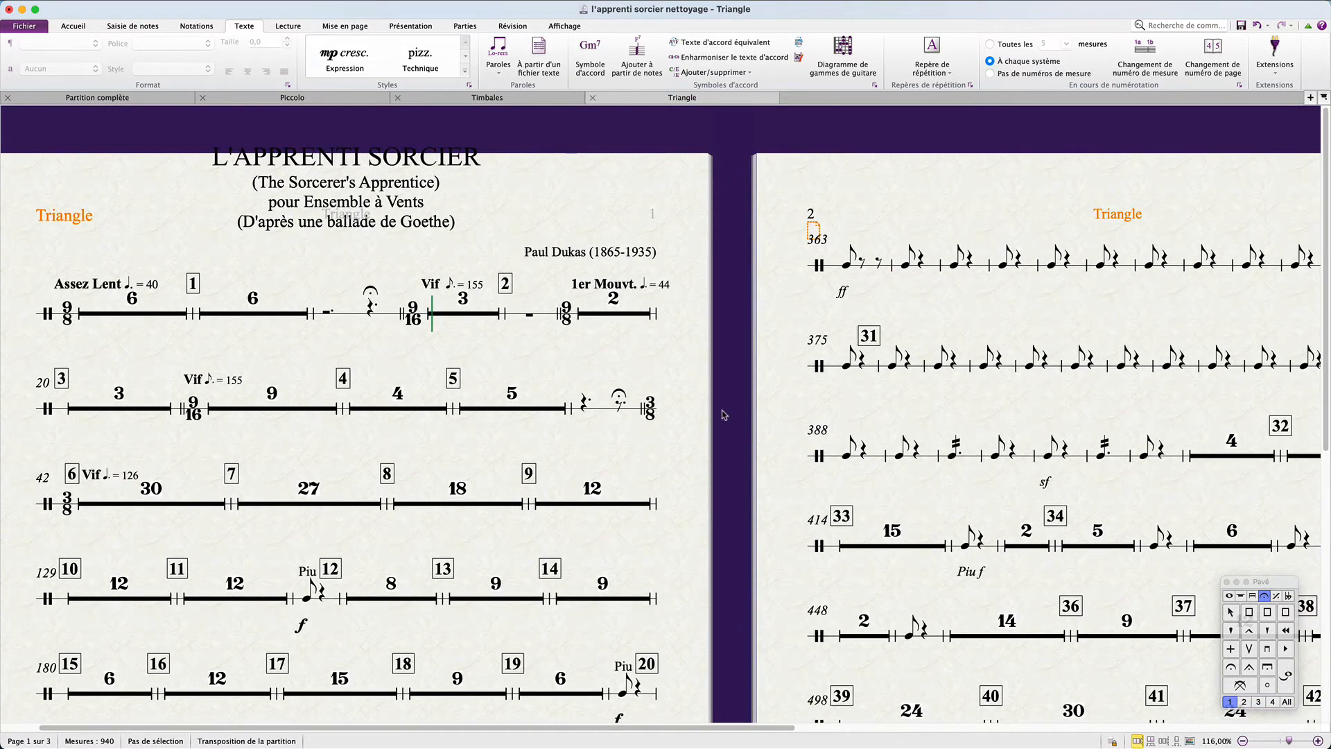
key(super+a)
key(alt+shift+super+a)
key(alt+shift+super+o)
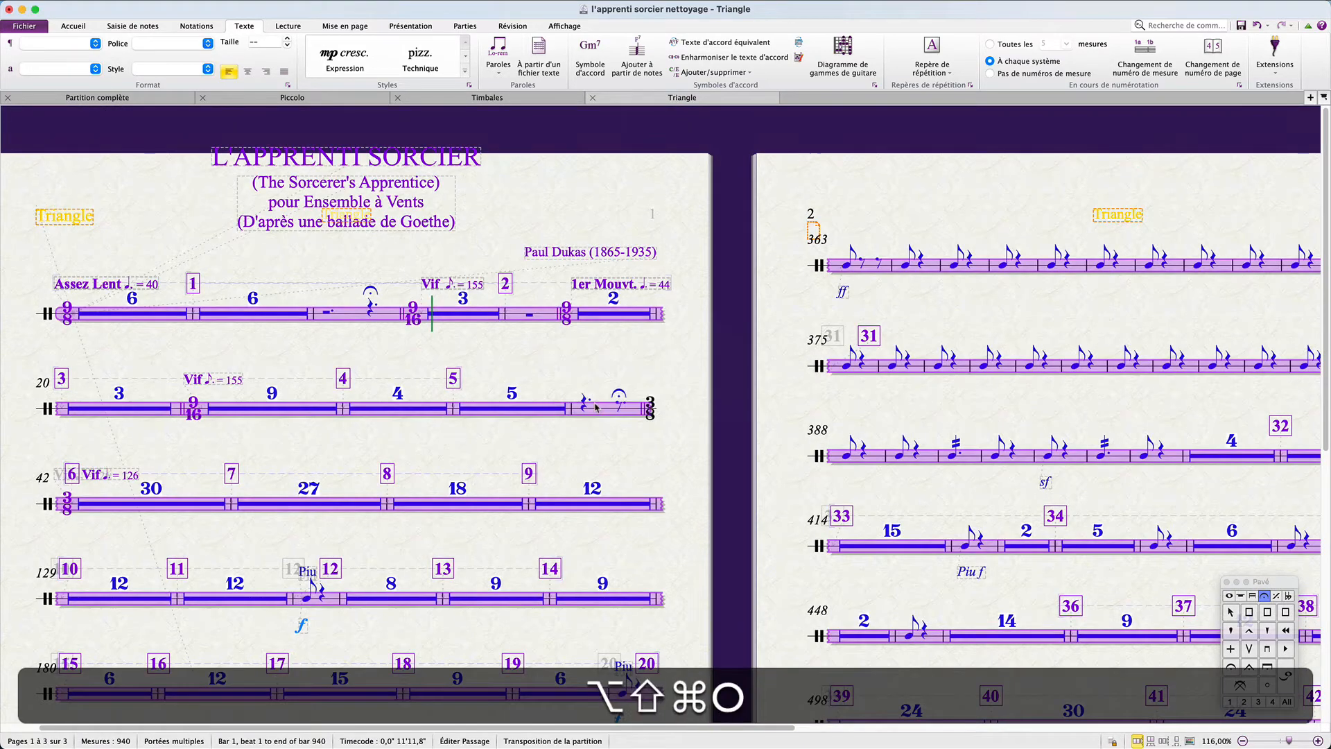
click(240, 349)
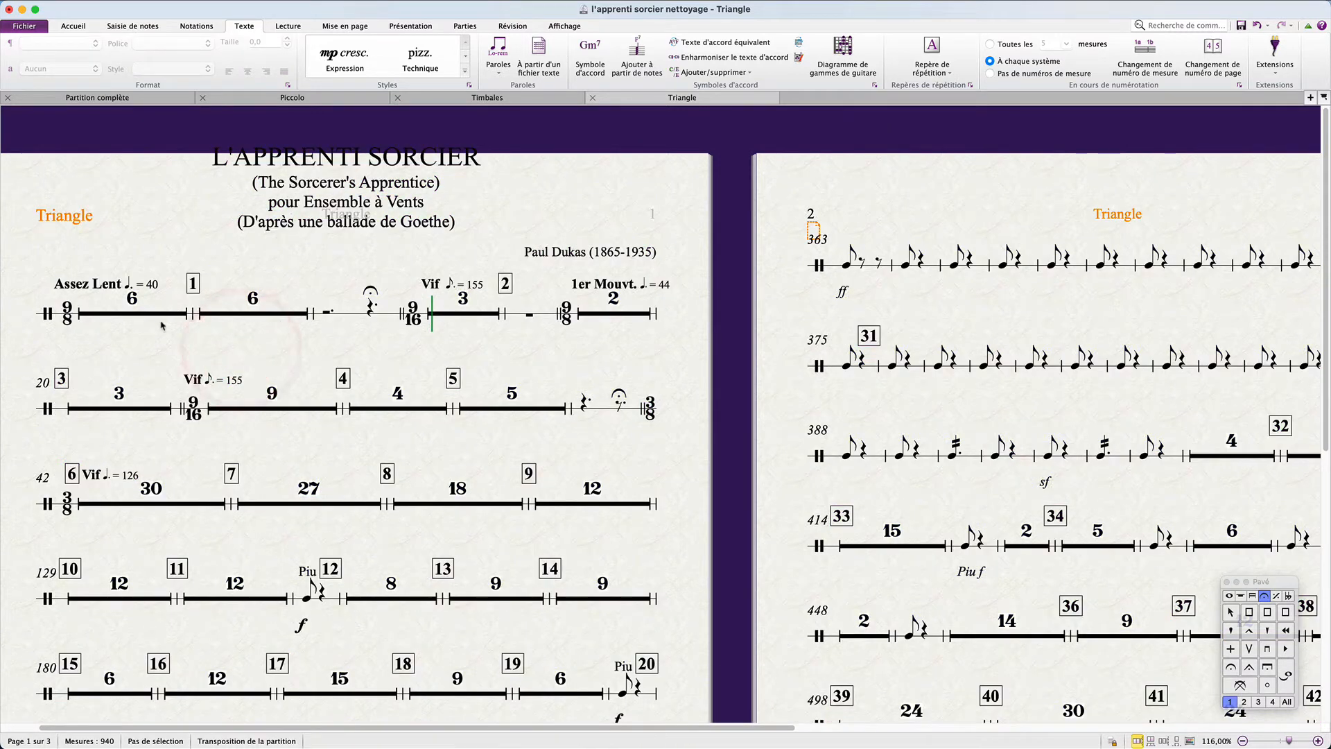
Reset the positions of the "L'APPRENTI SORCIER" title and its subtitle to their defaults.
click(276, 223)
shift+super+click(239, 162)
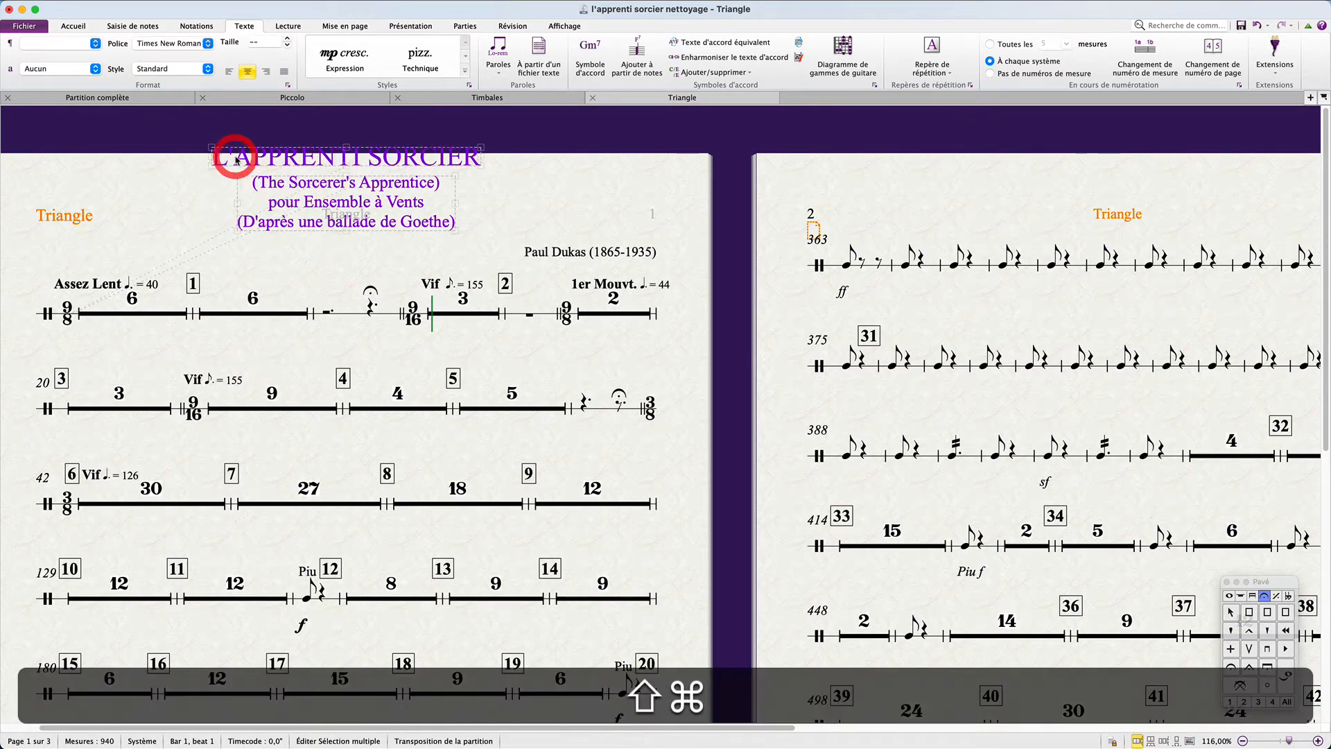
key(shift+super+p)
click(186, 224)
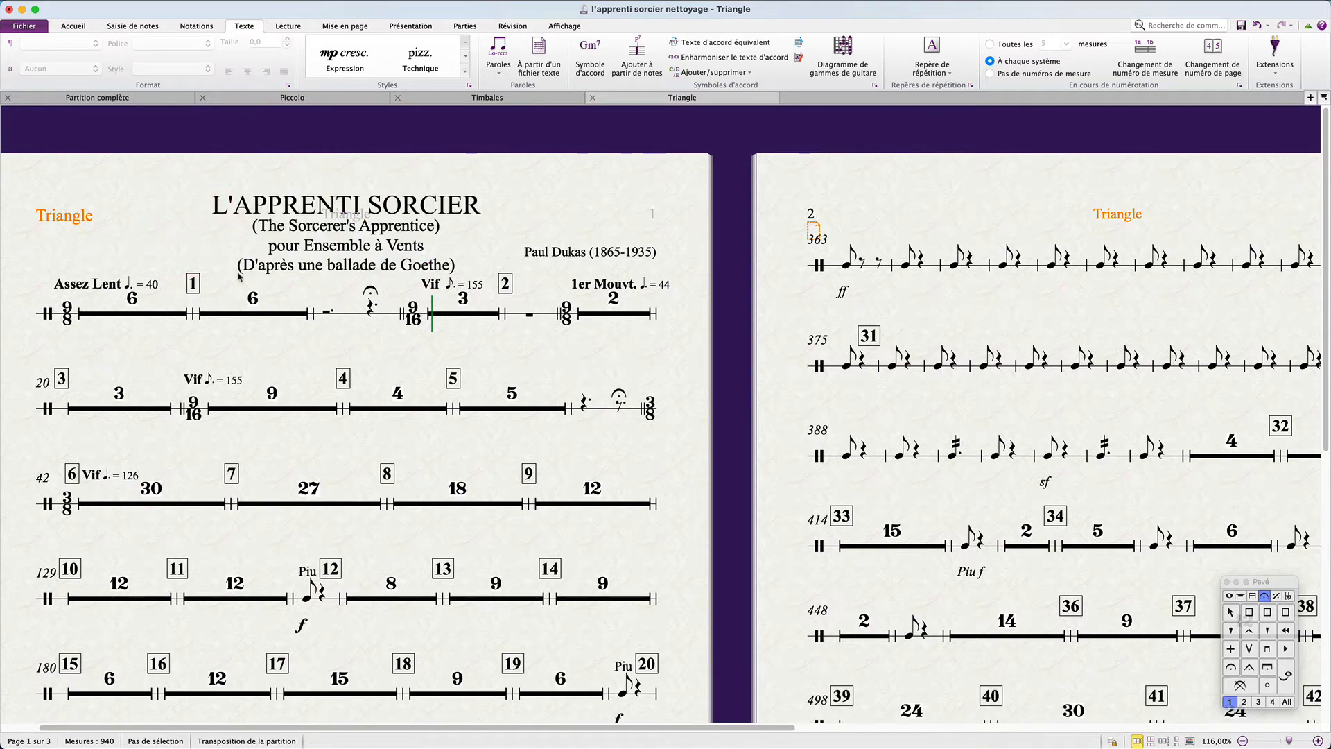
Inspect rehearsal mark 12 in the Triangle part, switch to the full score at bar 153 and select the same mark there.
scroll(769, 415, down, 5)
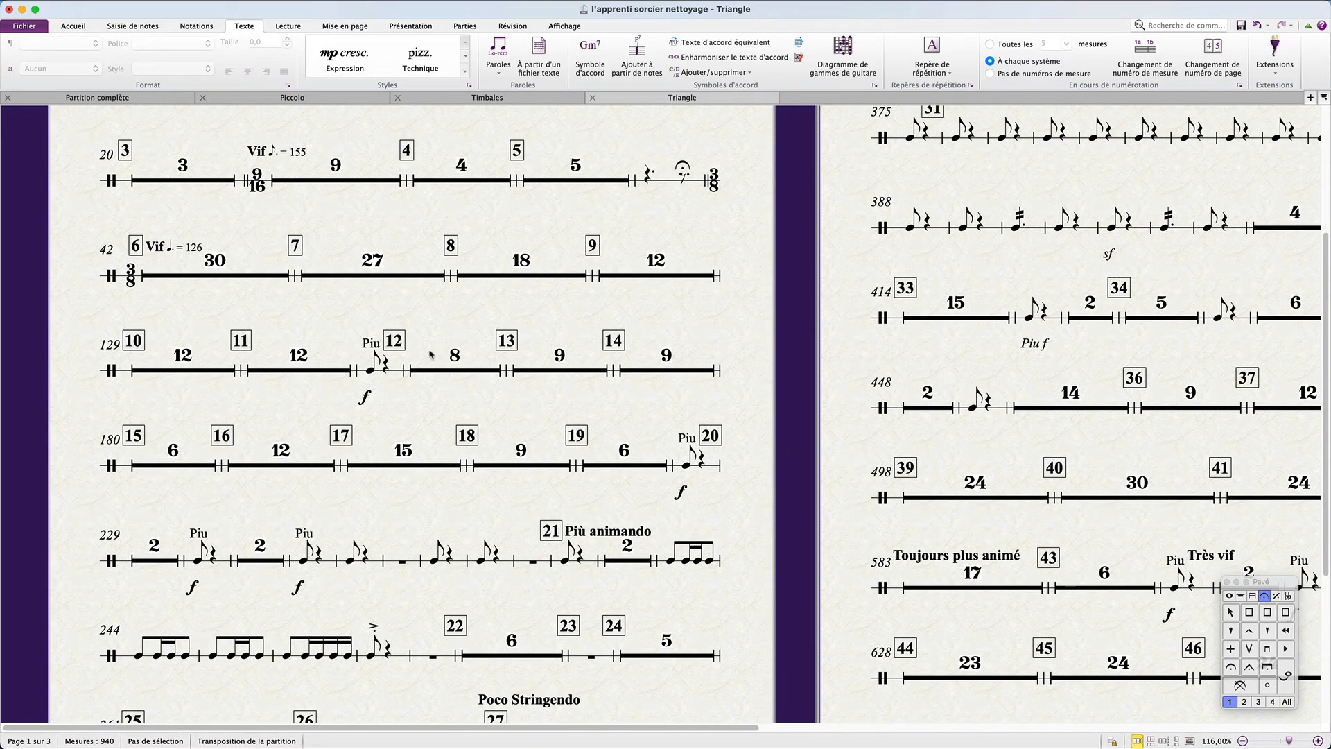
click(396, 340)
scroll(396, 340, up, 3)
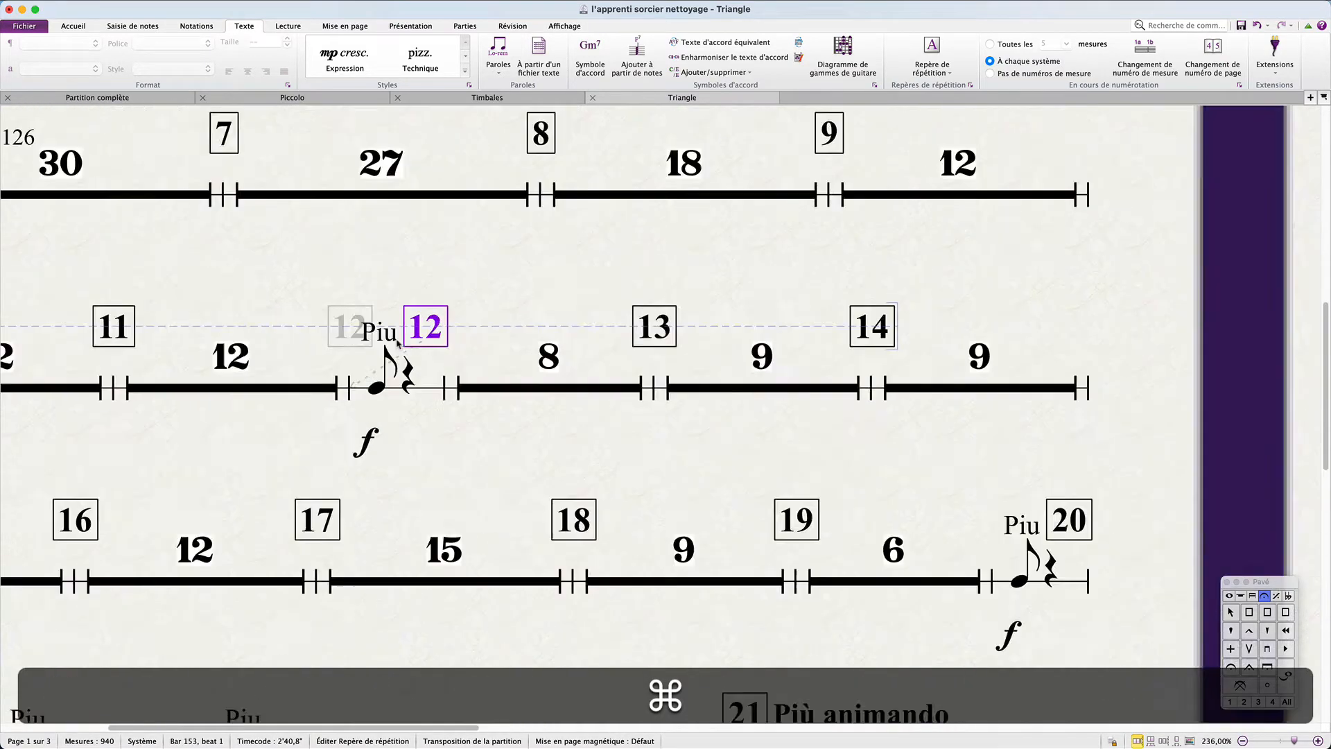
scroll(397, 340, up, 5)
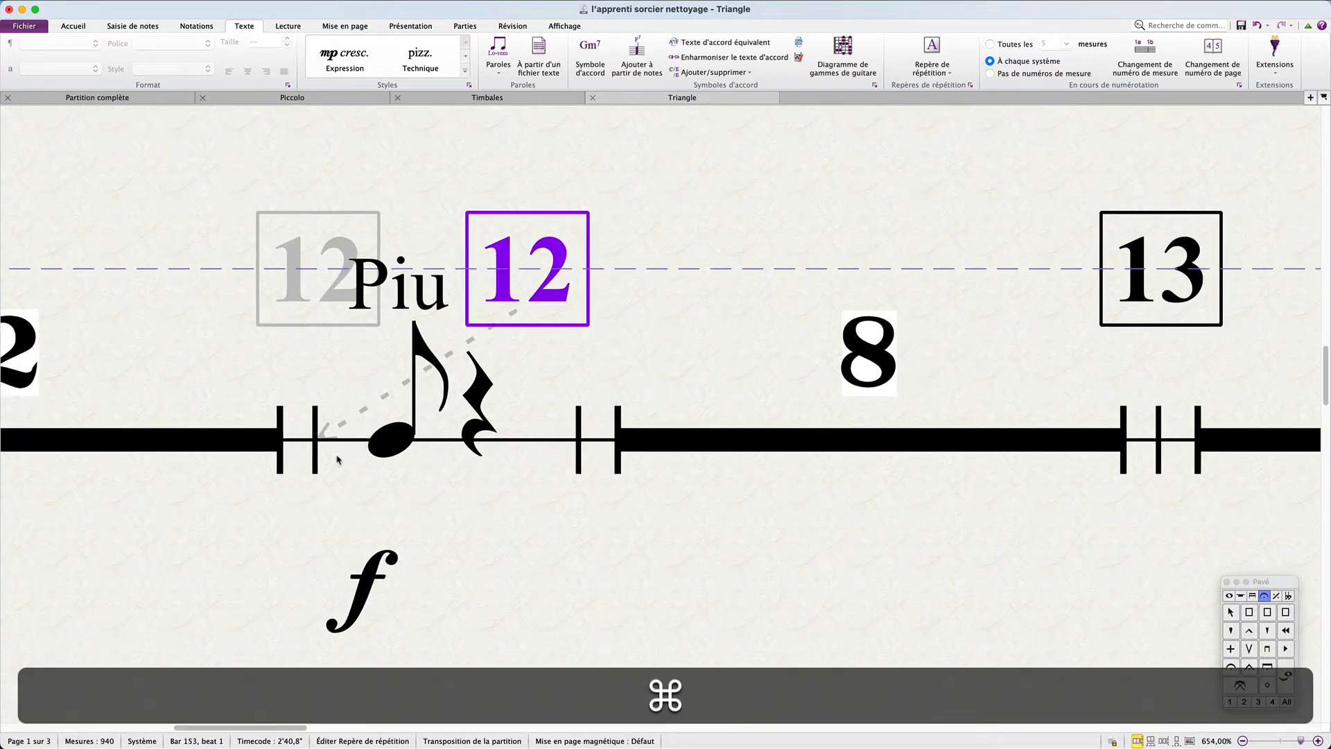
click(513, 447)
key(w)
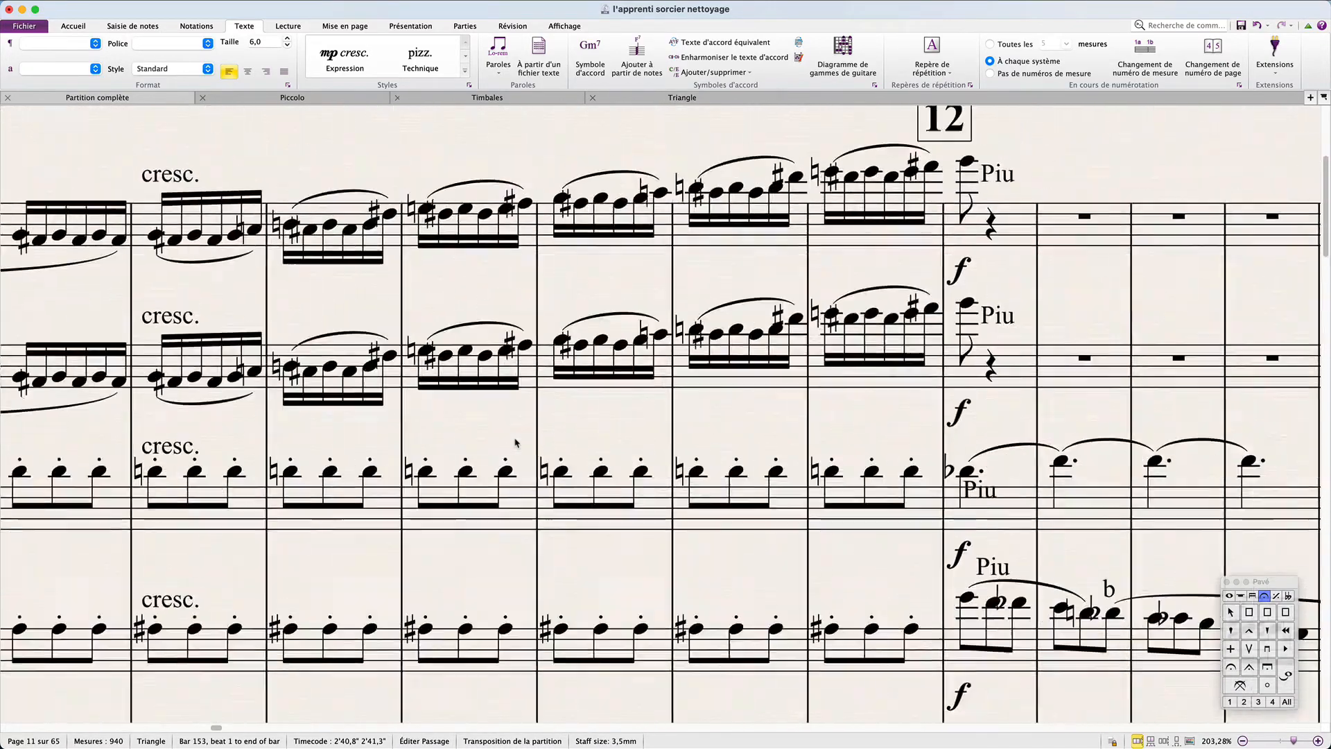
scroll(540, 436, up, 5)
click(960, 405)
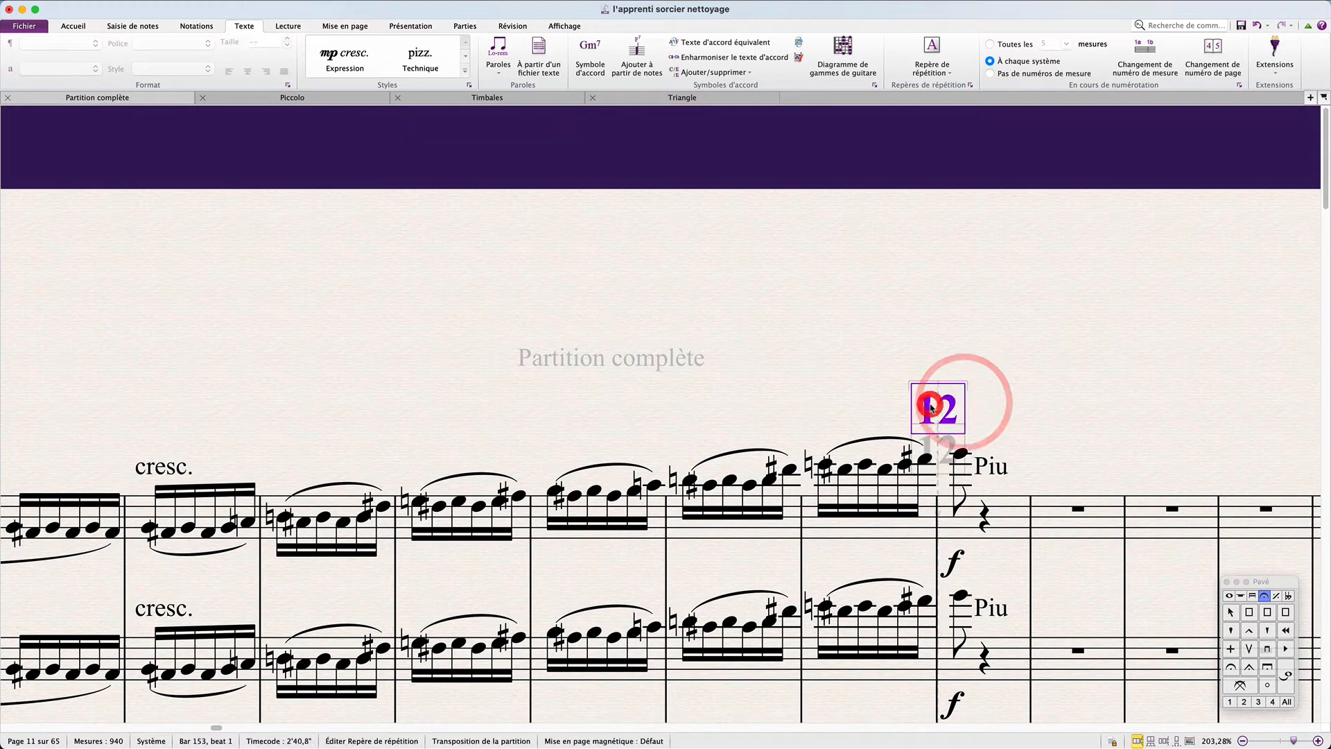
Go through the full score's successive rehearsal marks from 12 to 41 to examine their positions.
scroll(943, 408, right, 3)
key(ctrl+alt+Right)
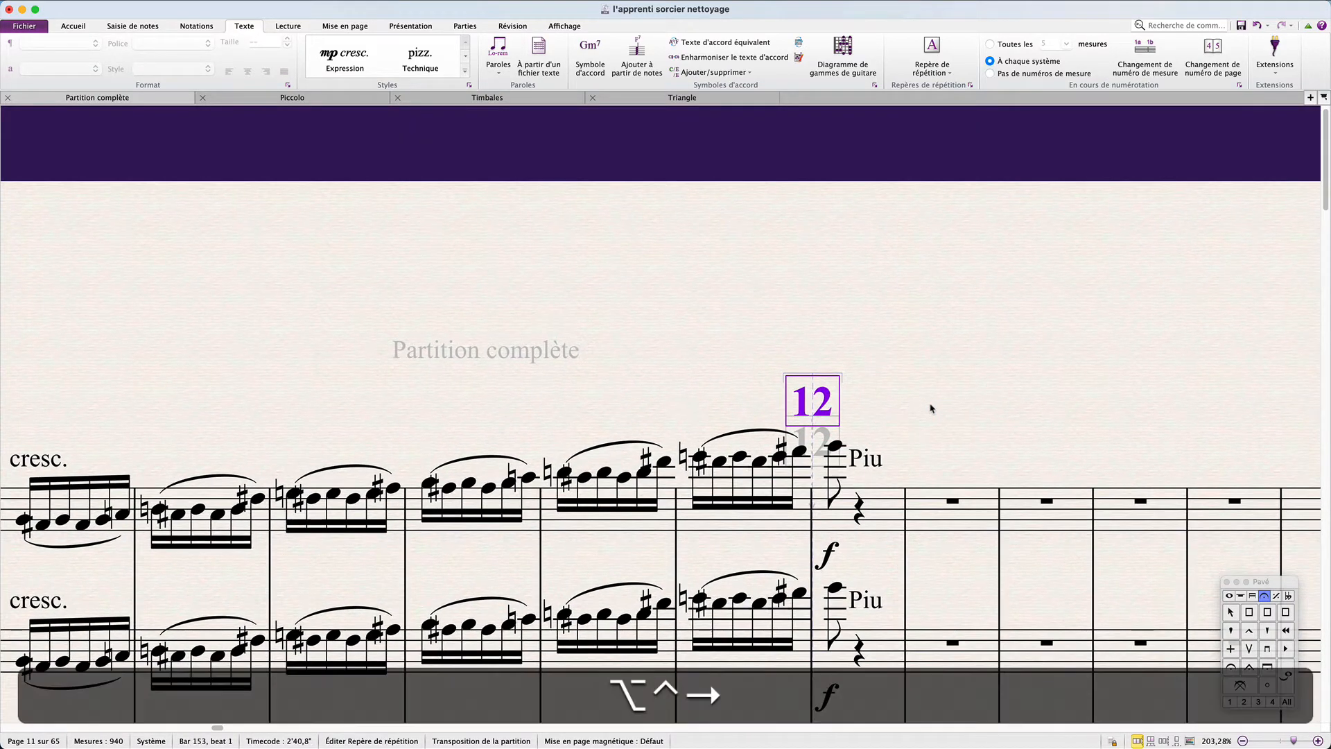
key(ctrl+alt+Right)
key(ctrl+alt+Right)
key(ctrl+alt+Right)
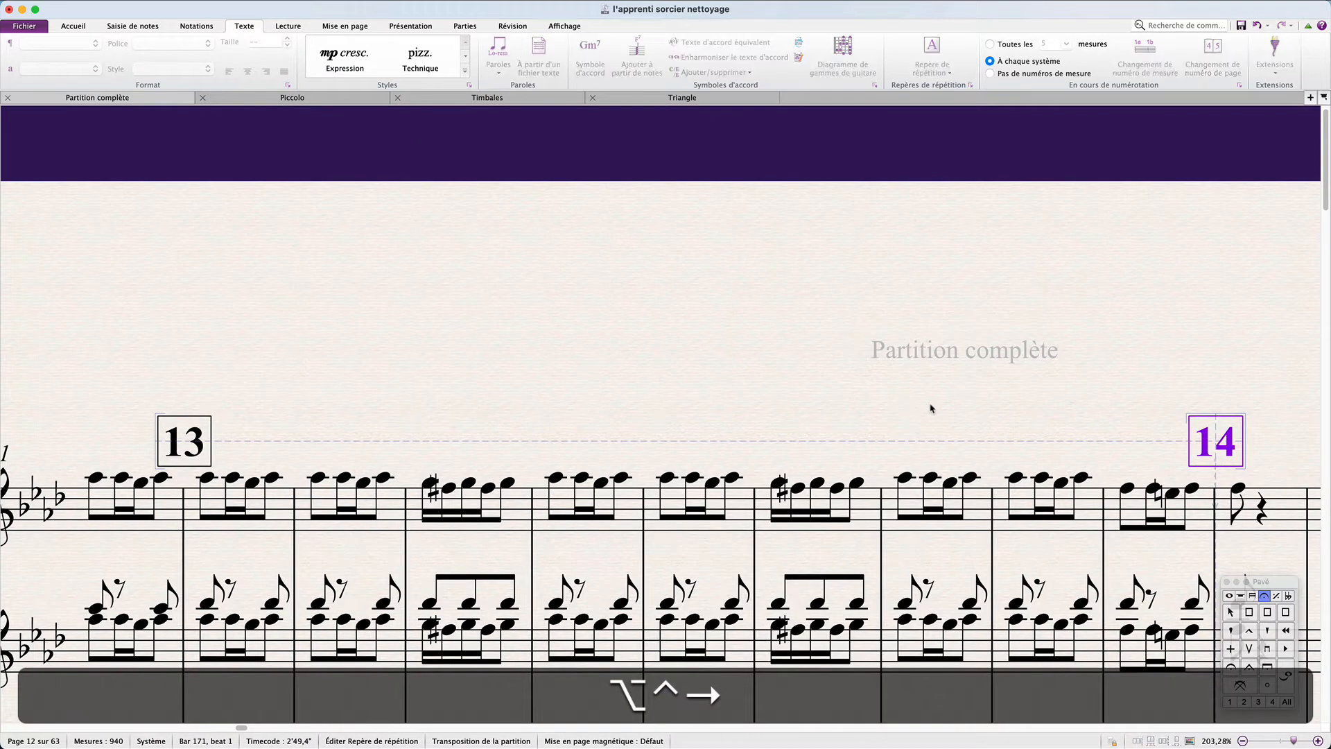
key(ctrl+alt+Right)
key(ctrl+alt+Right)
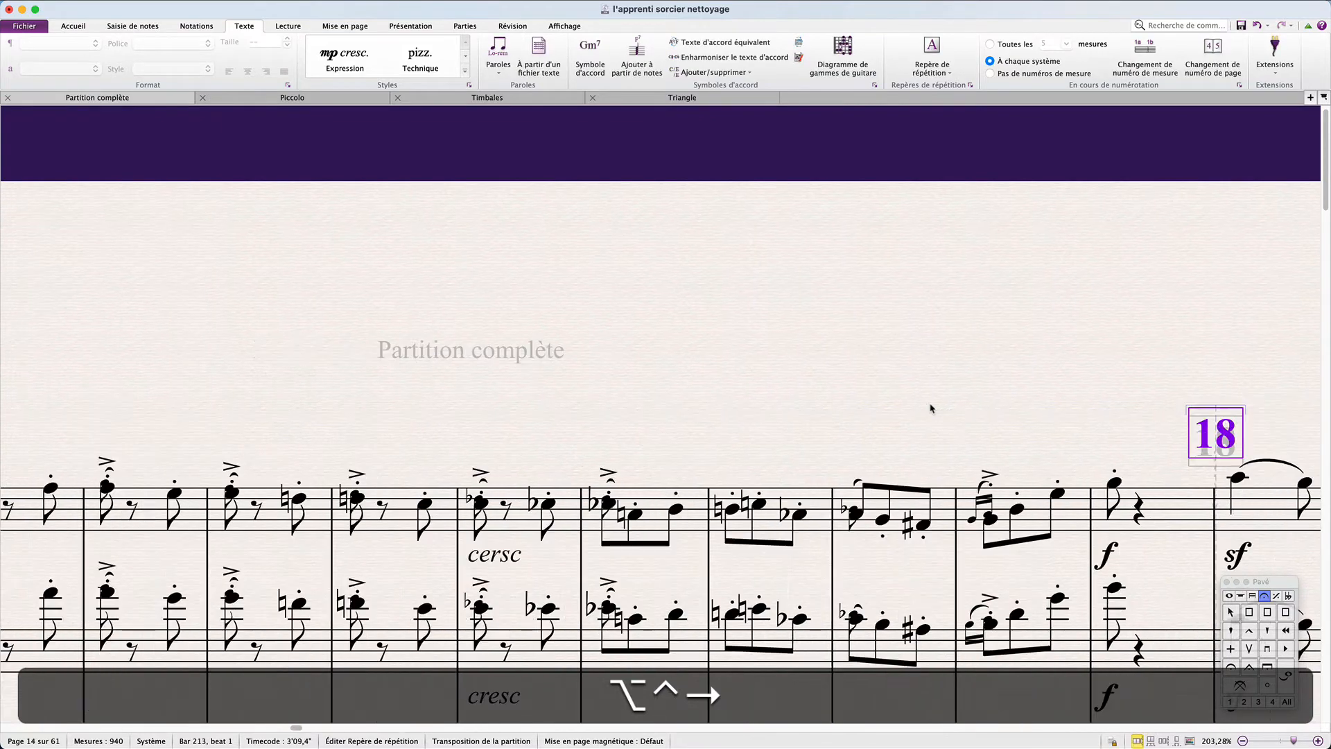
key(ctrl+alt+Right)
key(ctrl+alt+Right)
key(ctrl+alt+Right)
key(ctrl+alt+Right)
key(ctrl+alt+Right)
key(ctrl+alt+Right)
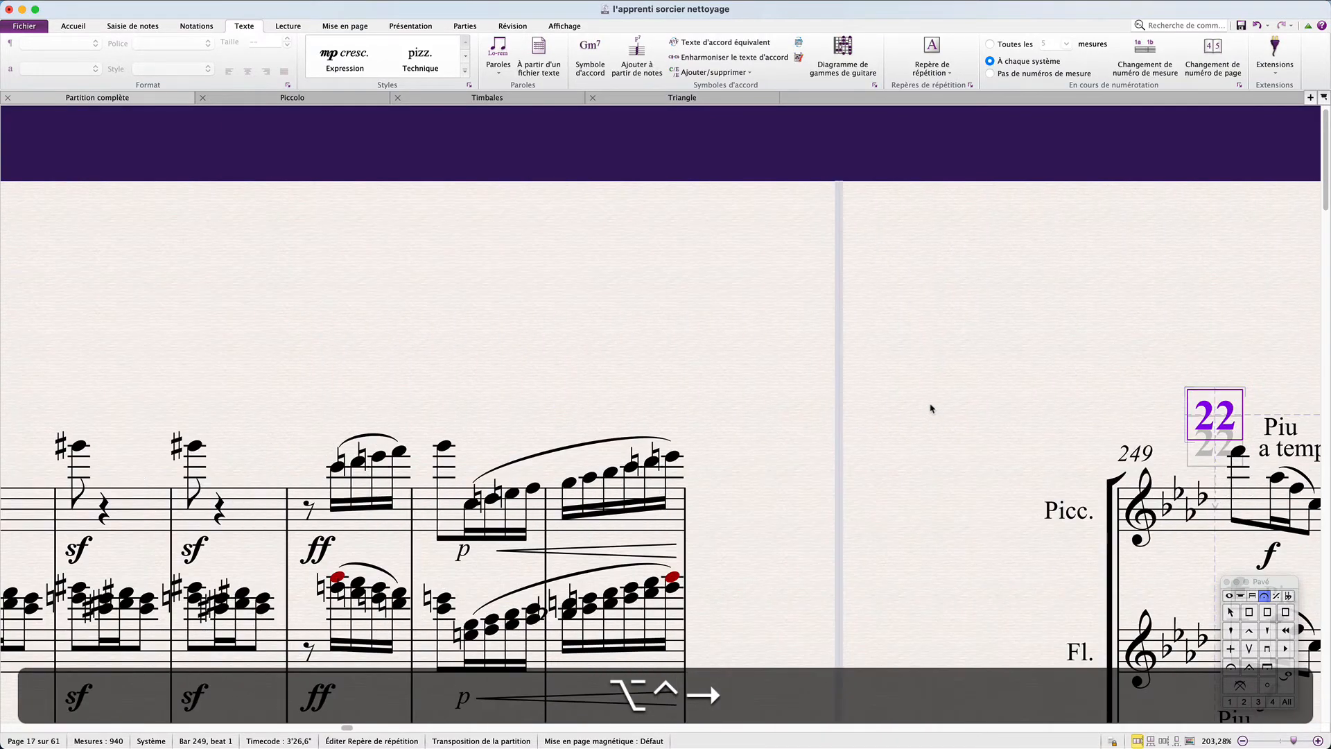
key(ctrl+alt+Right)
key(ctrl+alt+Right)
key(ctrl+alt+Right)
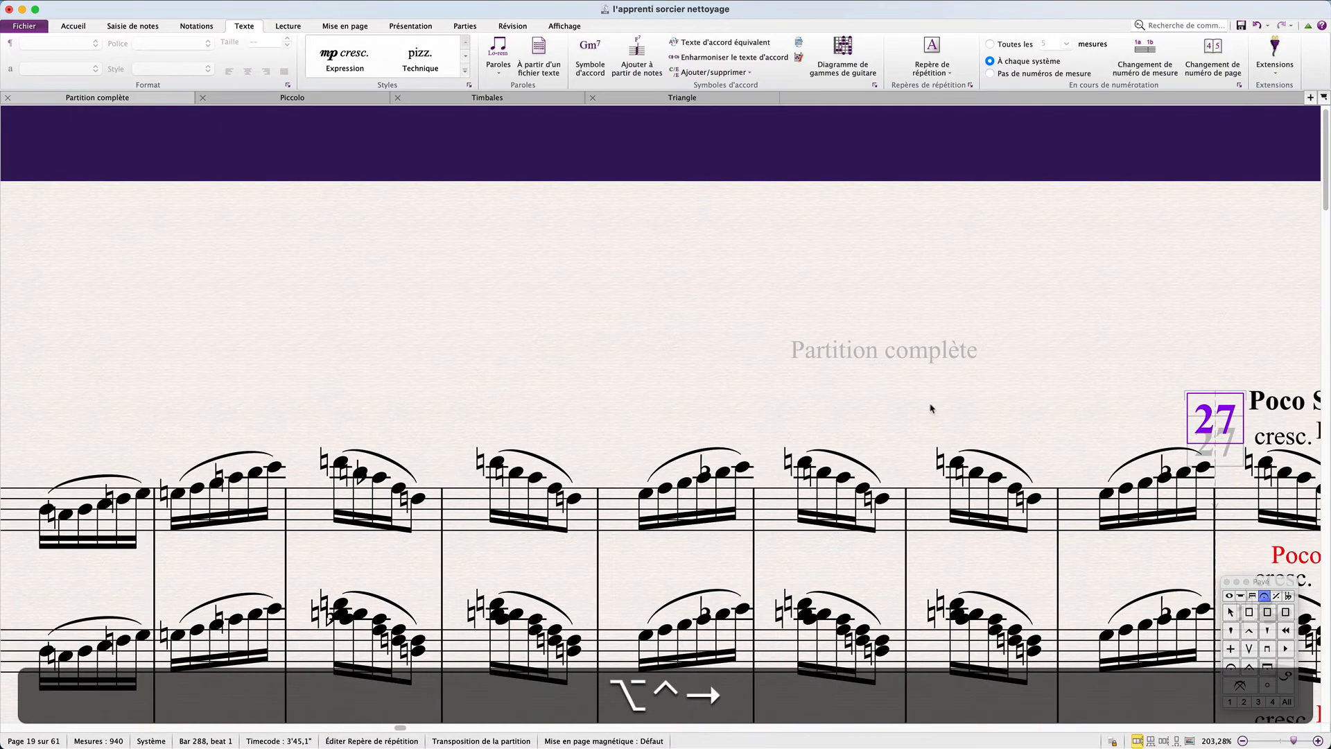
key(ctrl+alt+Right)
key(ctrl+alt+Right)
key(ctrl+alt+Right)
key(ctrl+alt+Right)
key(ctrl+alt+Right)
key(ctrl+alt+Right)
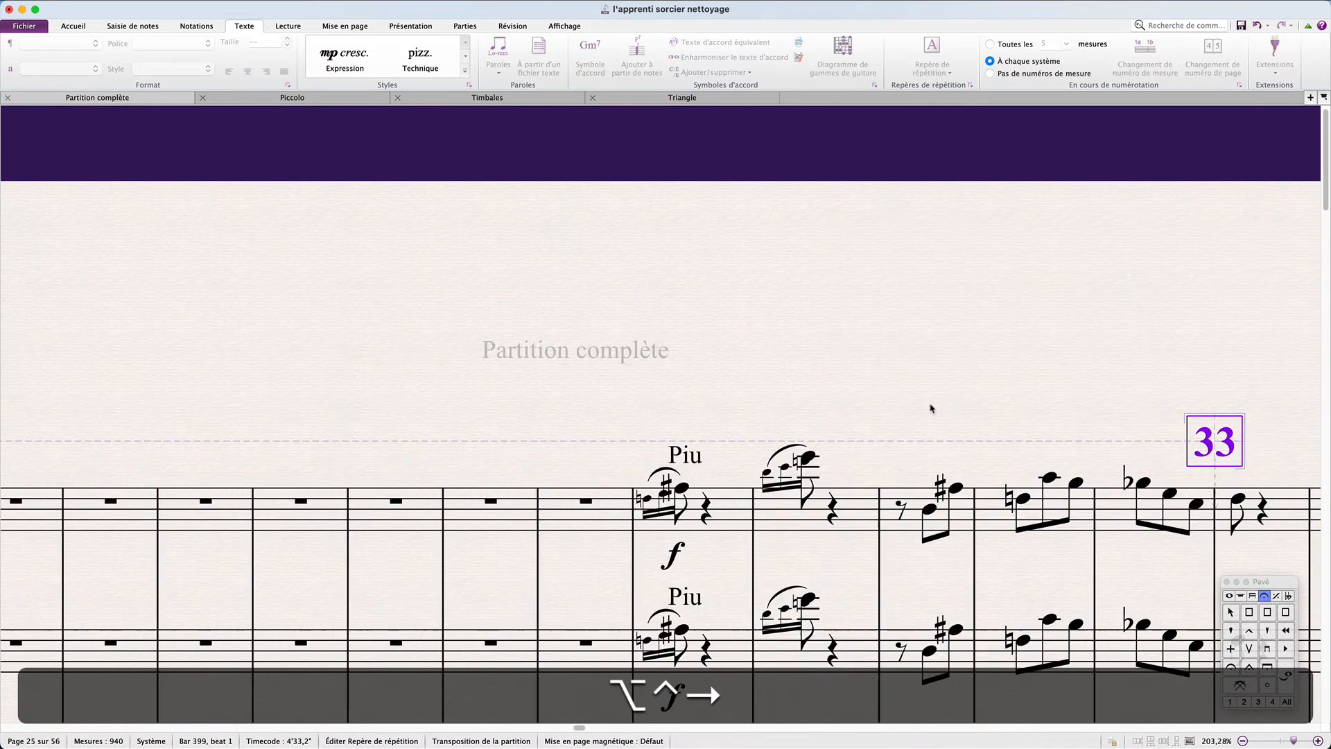
key(ctrl+alt+Right)
key(ctrl+alt+Right)
key(ctrl+alt+Right)
key(ctrl+alt+Right)
key(ctrl+alt+Right)
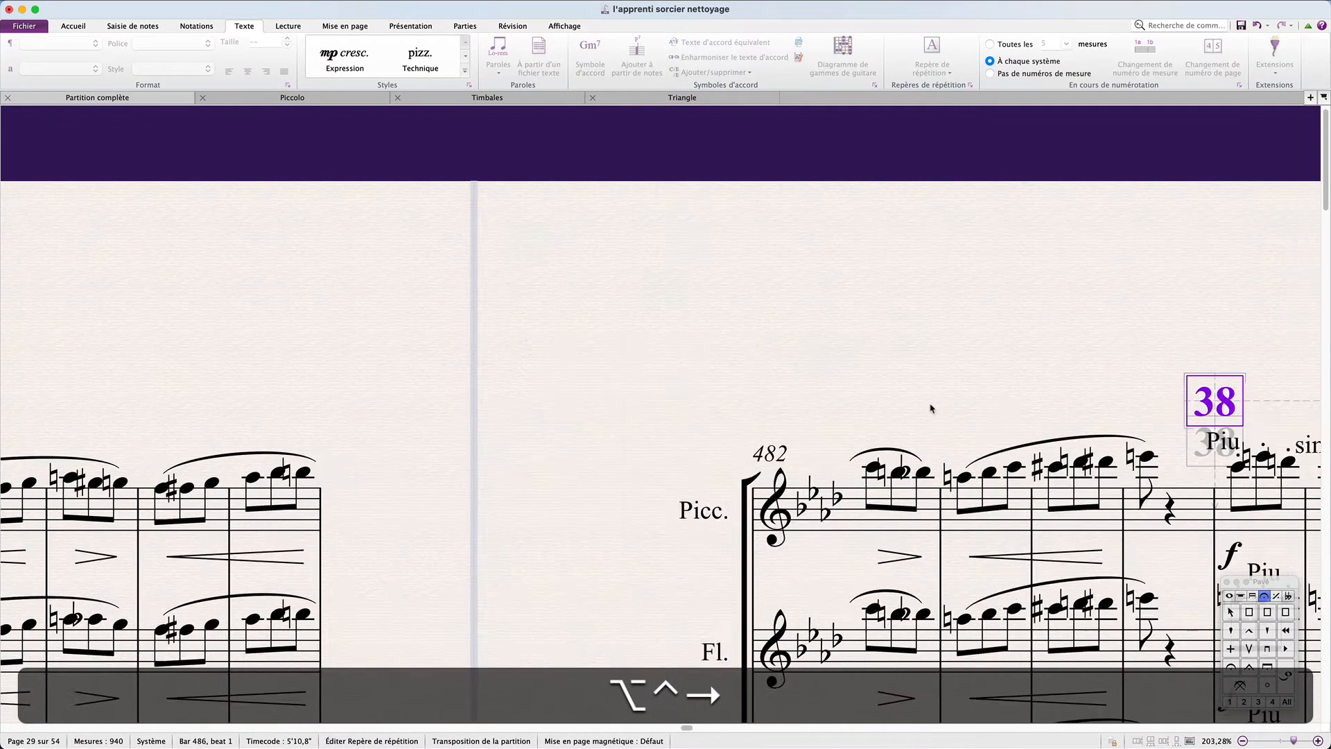
key(ctrl+alt+Right)
key(ctrl+alt+Right)
key(ctrl+alt+Right)
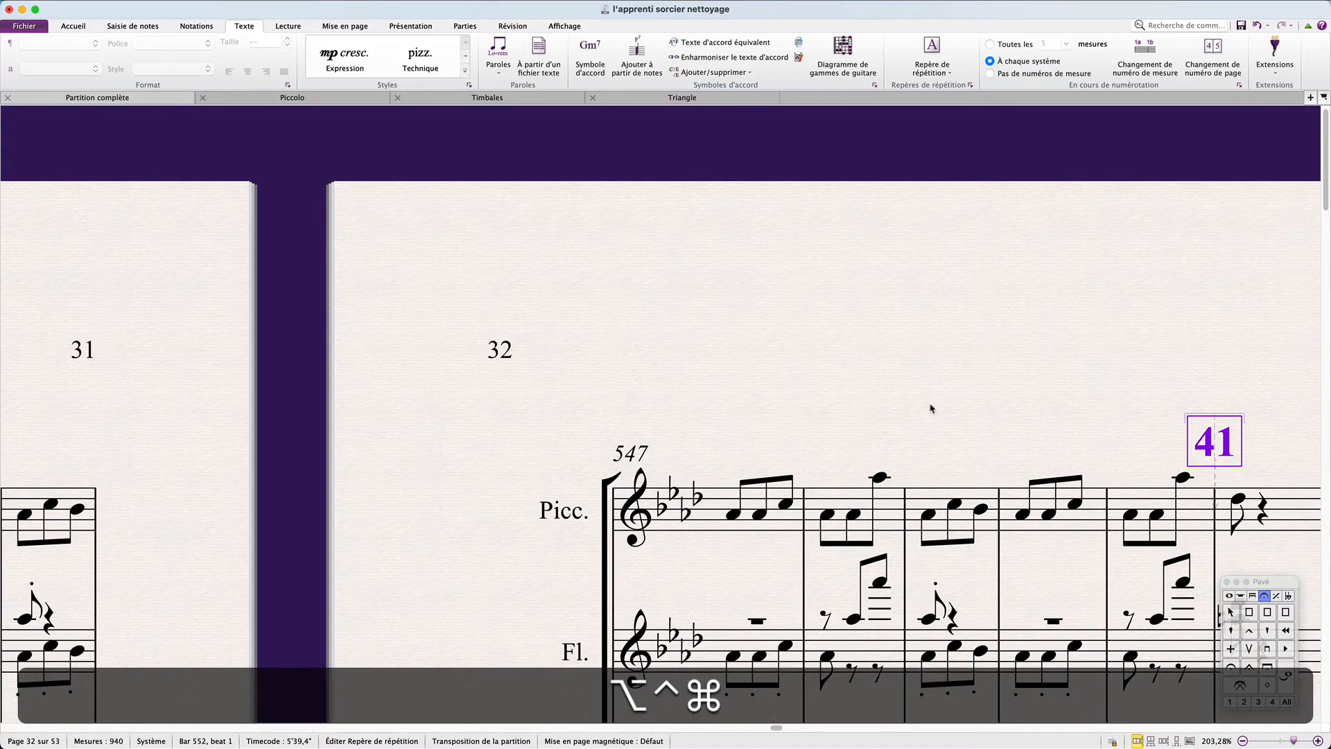
Examine rehearsal mark 41 on page 32, and go back to the early pages to check marks 3 and 2.
scroll(930, 408, down, 7)
scroll(930, 408, up, 7)
scroll(931, 408, right, 6)
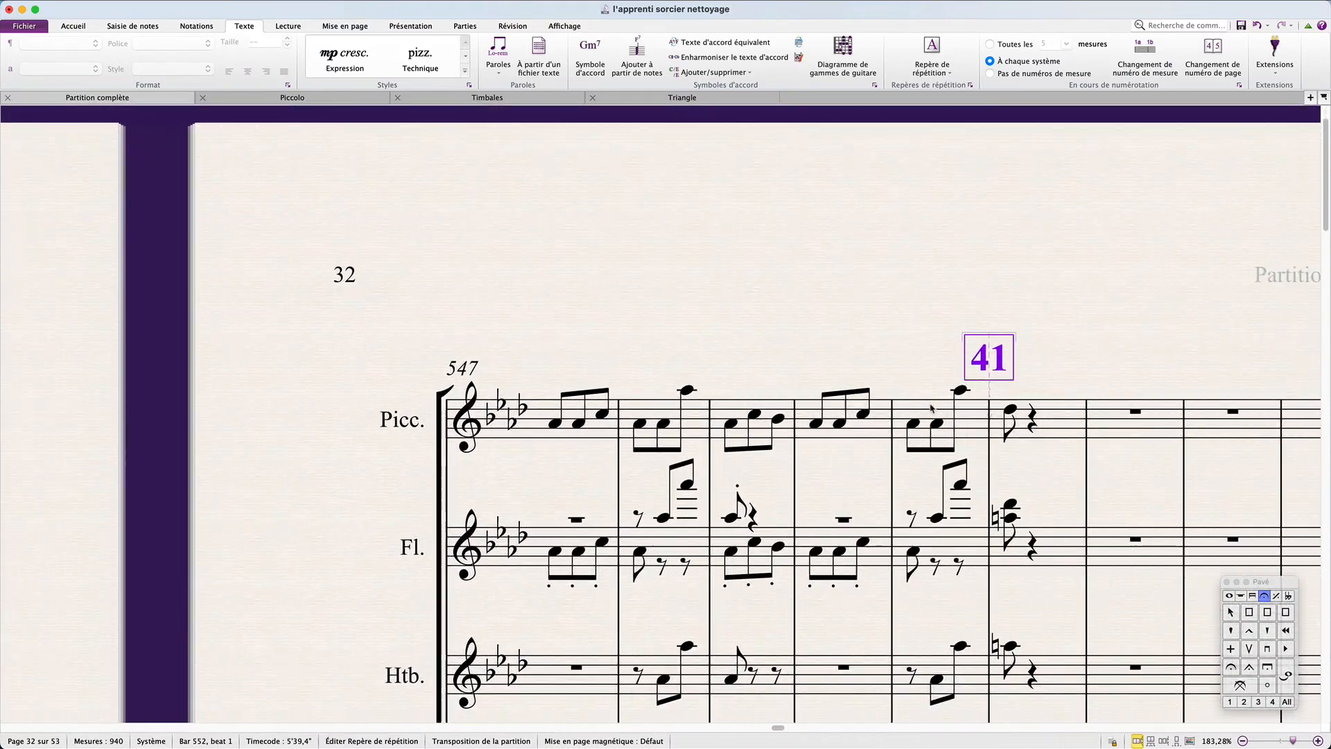
scroll(931, 408, right, 2)
super+click(982, 369)
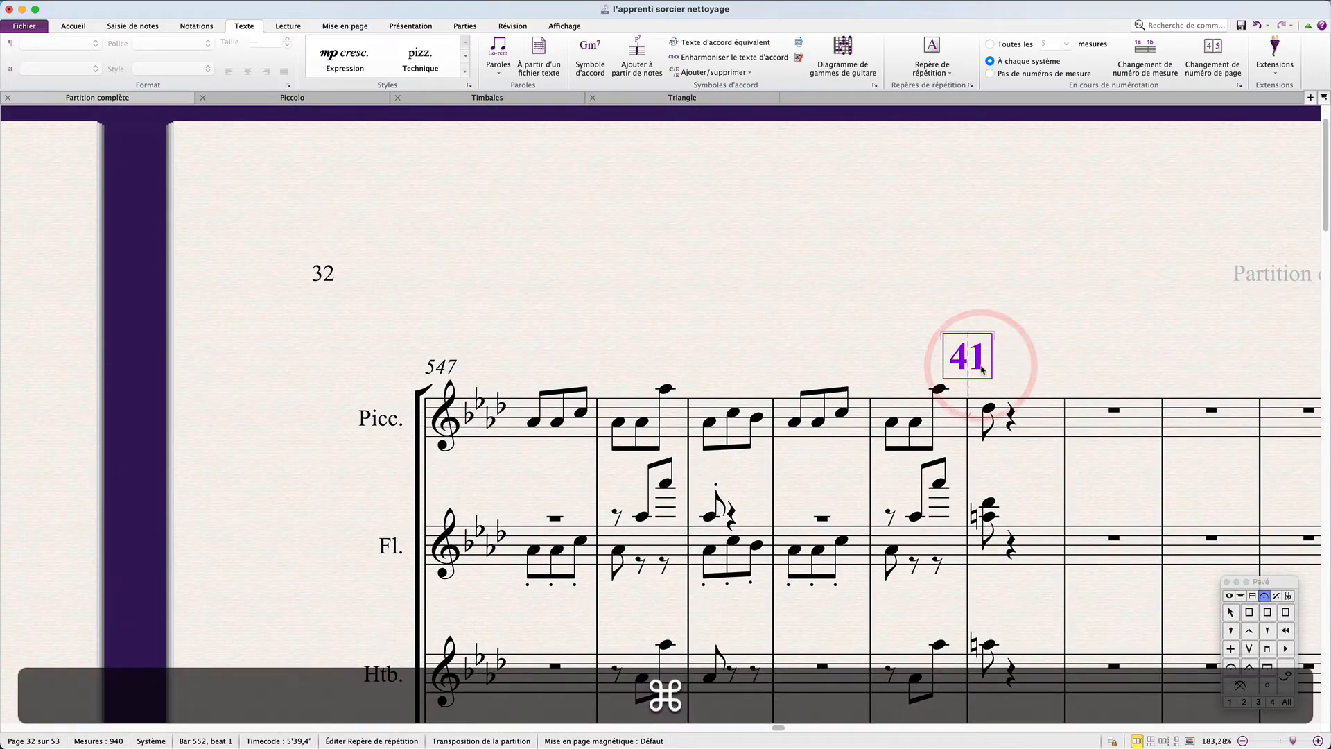
click(1056, 352)
scroll(1056, 354, down, 2)
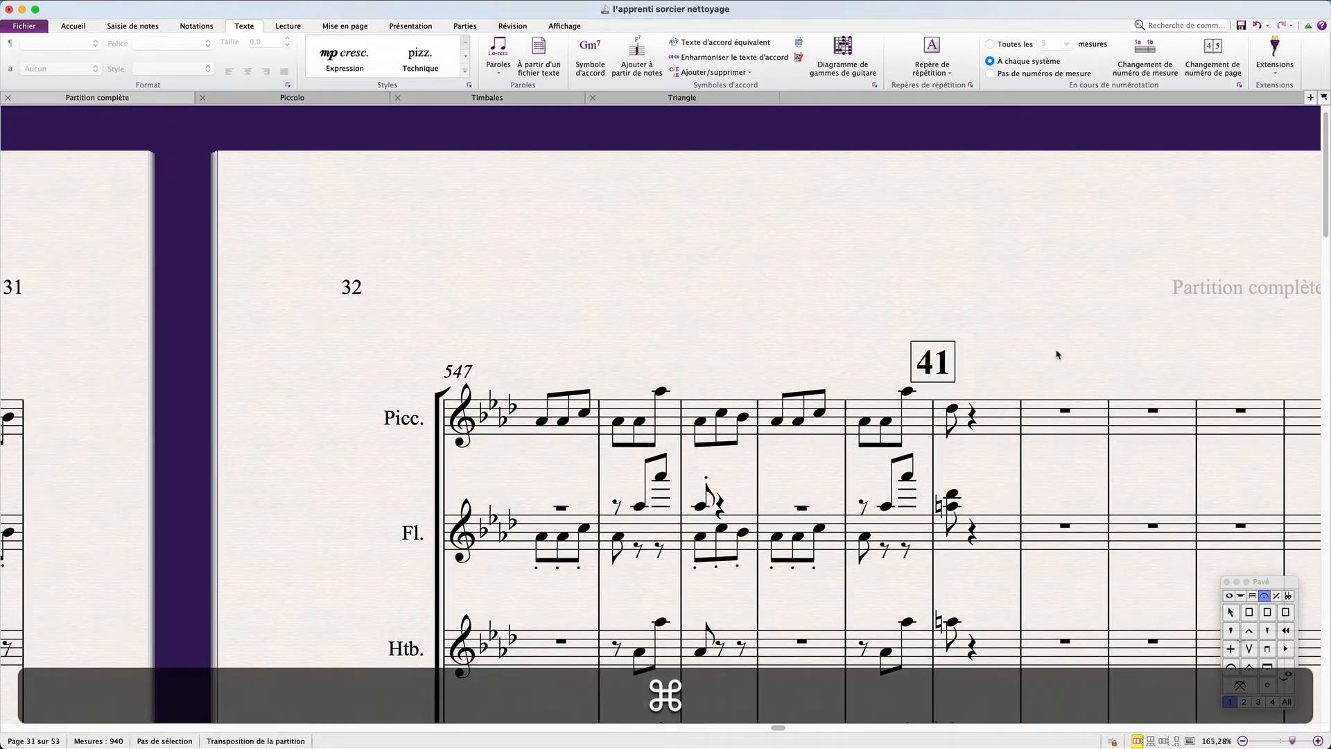
scroll(1056, 353, left, 20)
scroll(1056, 353, left, 20)
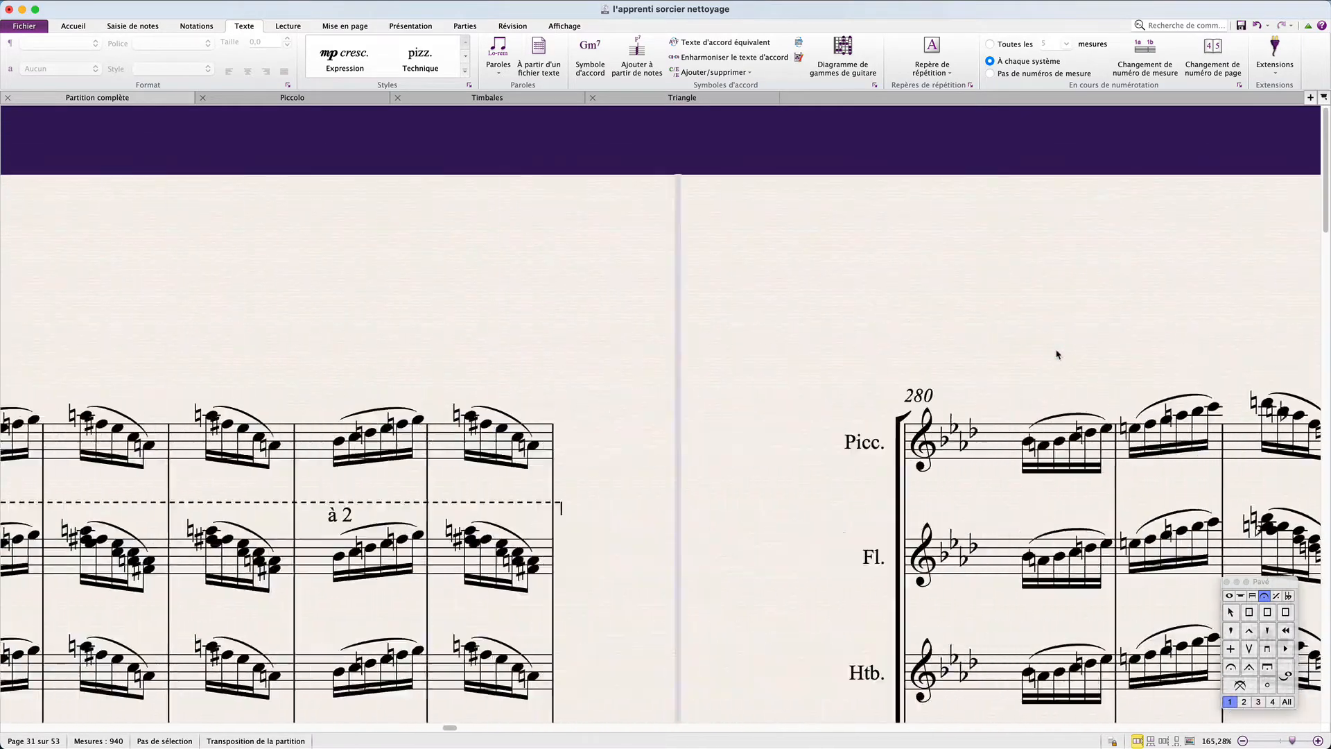
scroll(1087, 355, left, 20)
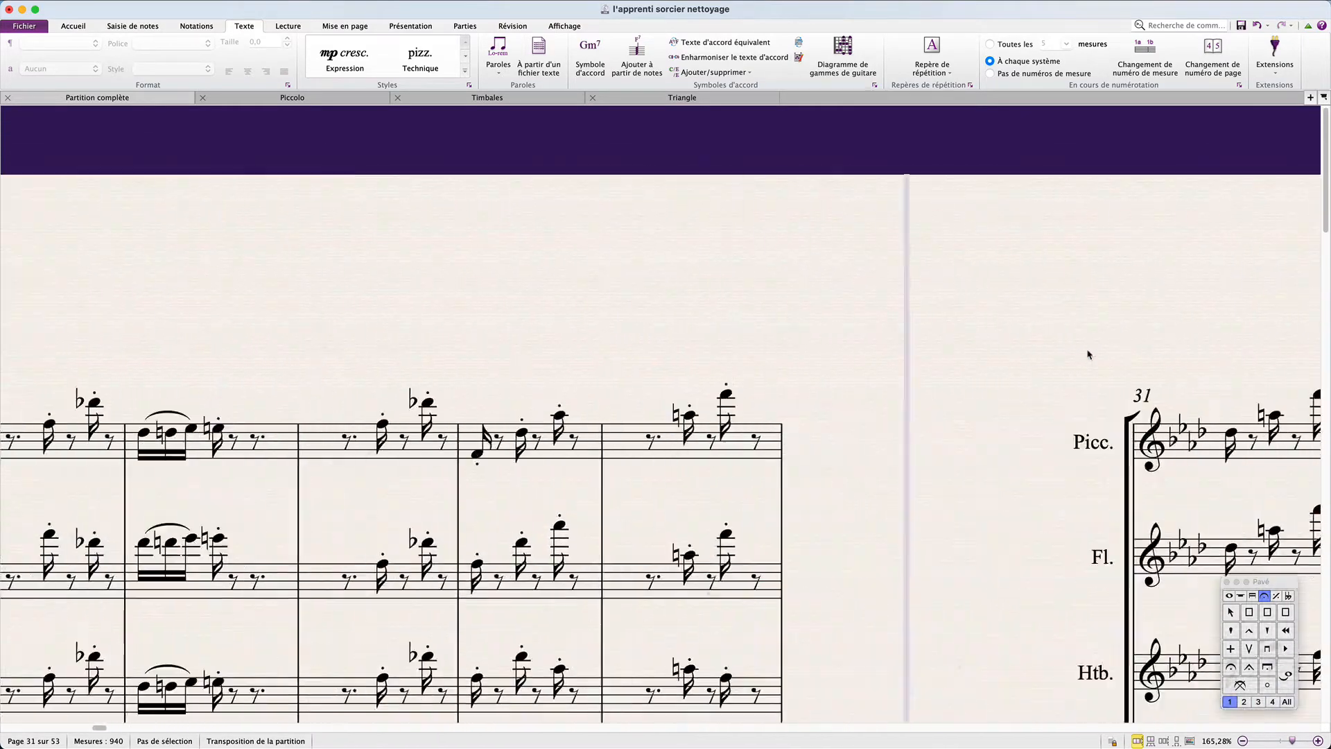
scroll(1087, 354, left, 5)
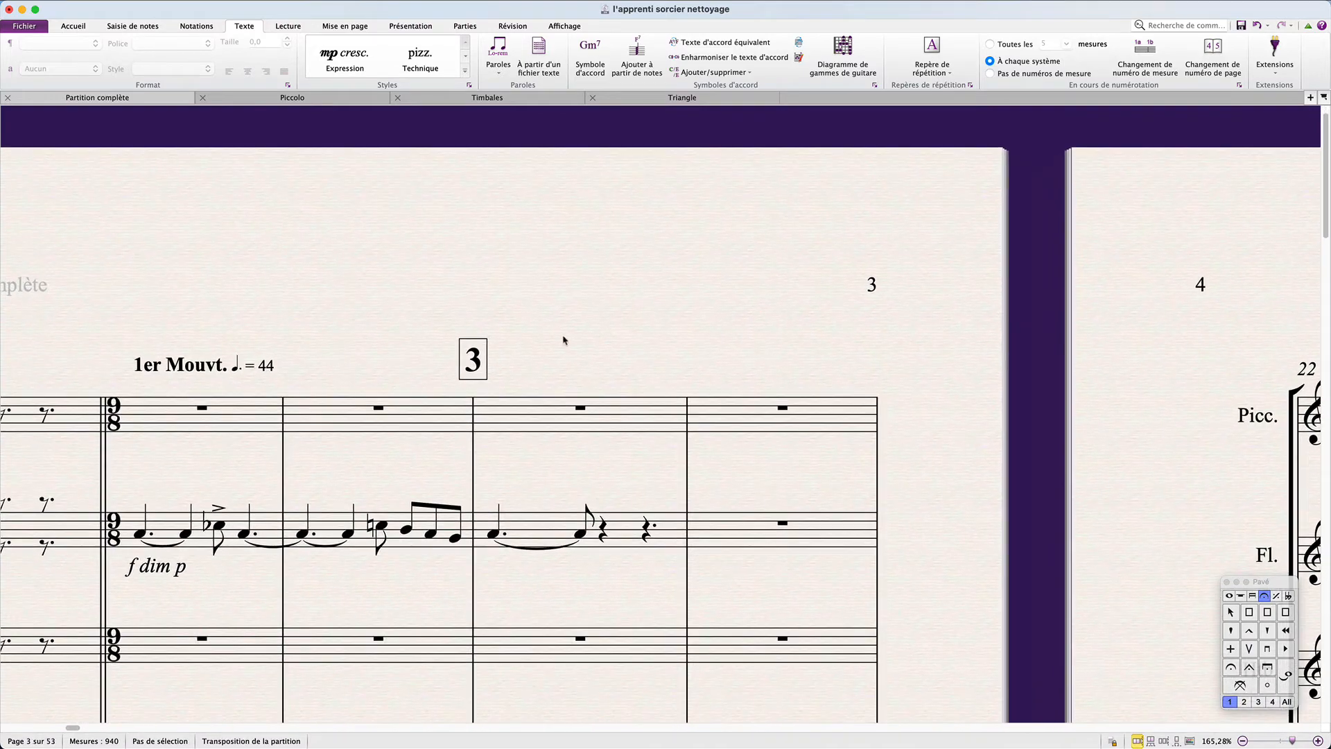
click(483, 348)
scroll(682, 375, down, 3)
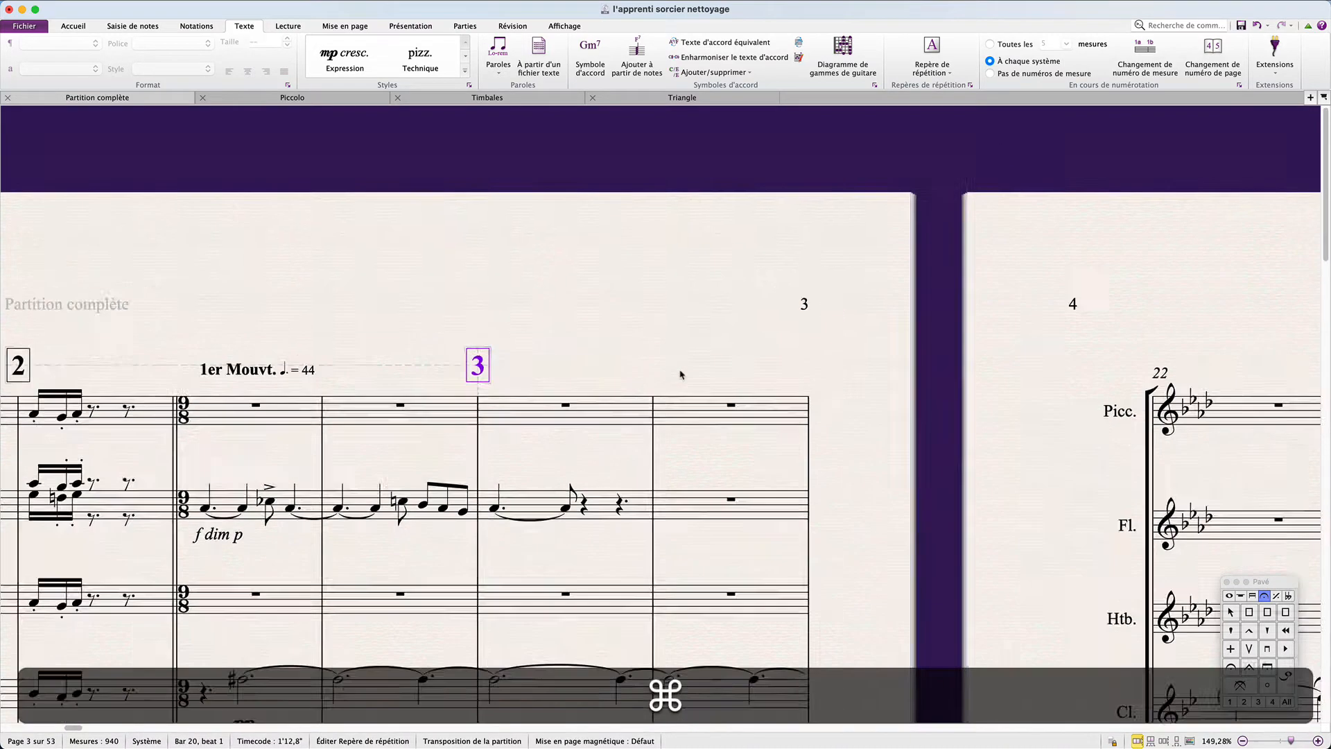
click(680, 374)
scroll(673, 374, left, 20)
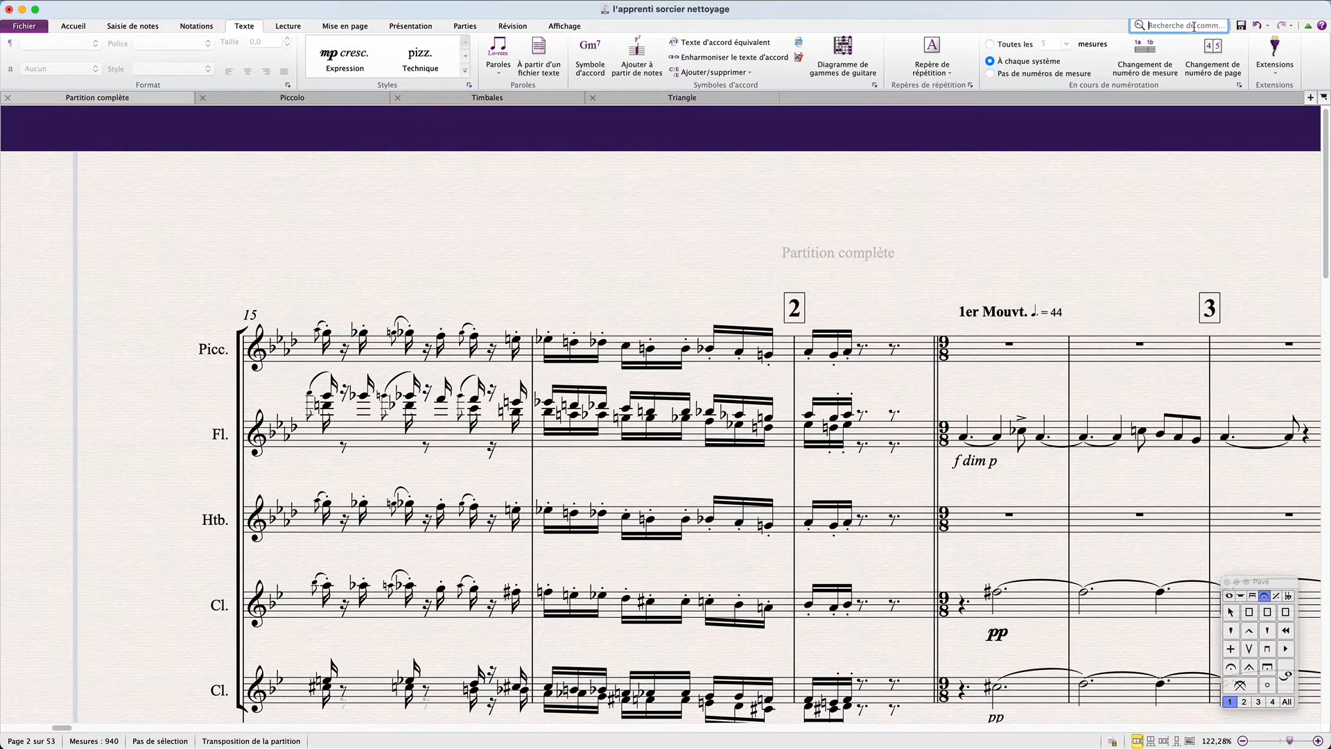
Find the Filter Objects In Bar command and filter all Rehearsal Mark objects in the entire score.
text(o)
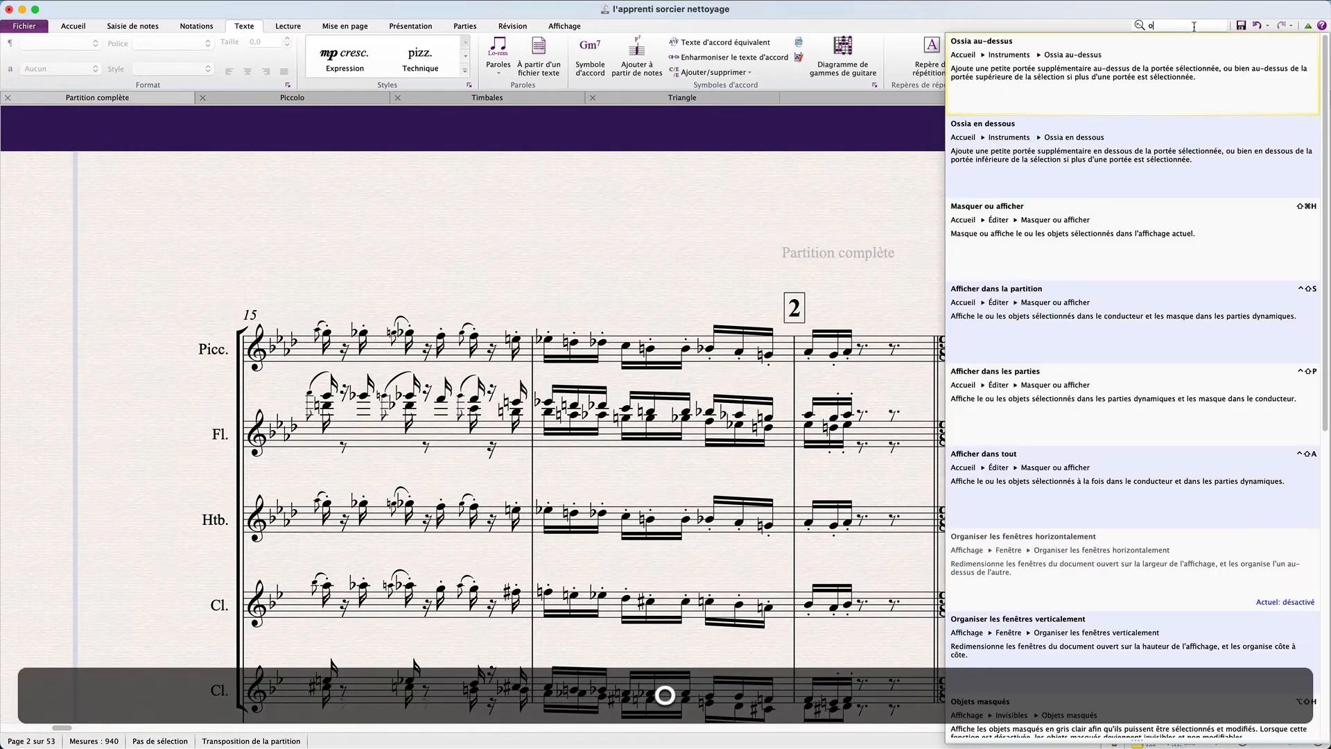
key(BackSpace)
text(filter)
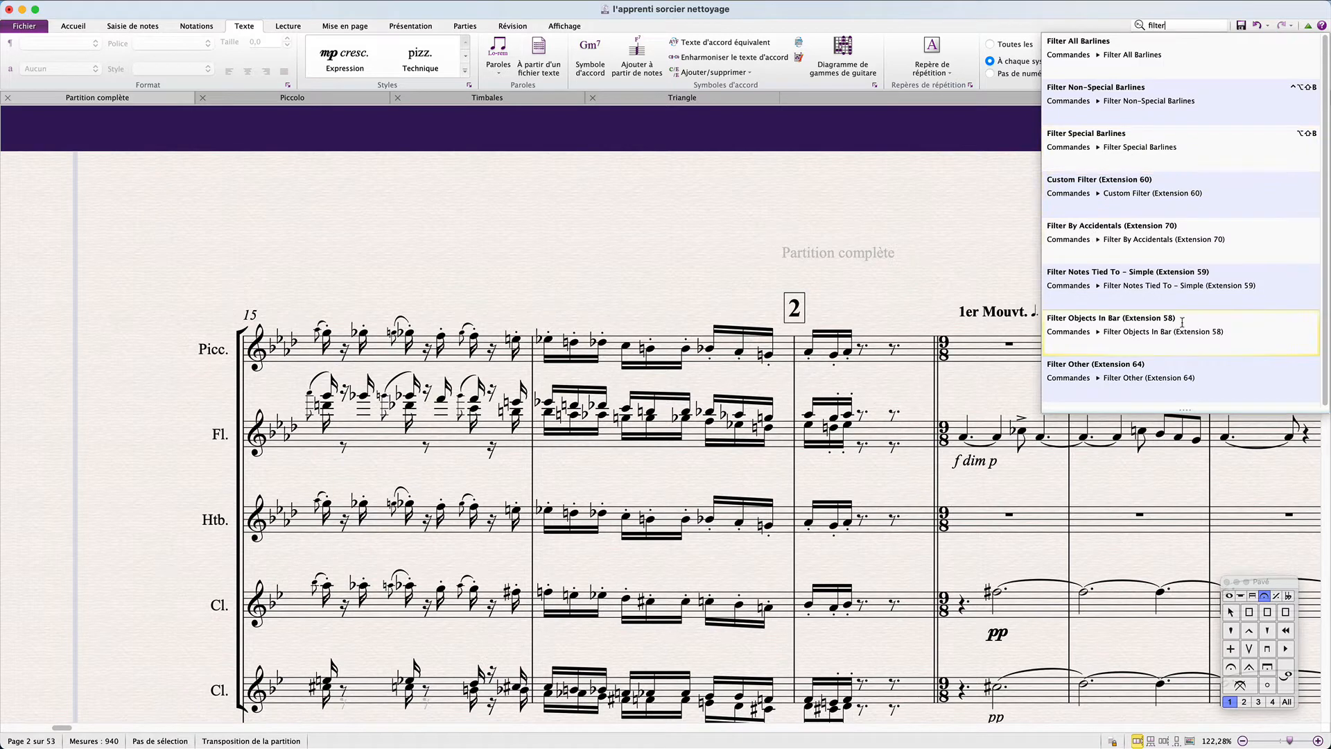
click(1111, 340)
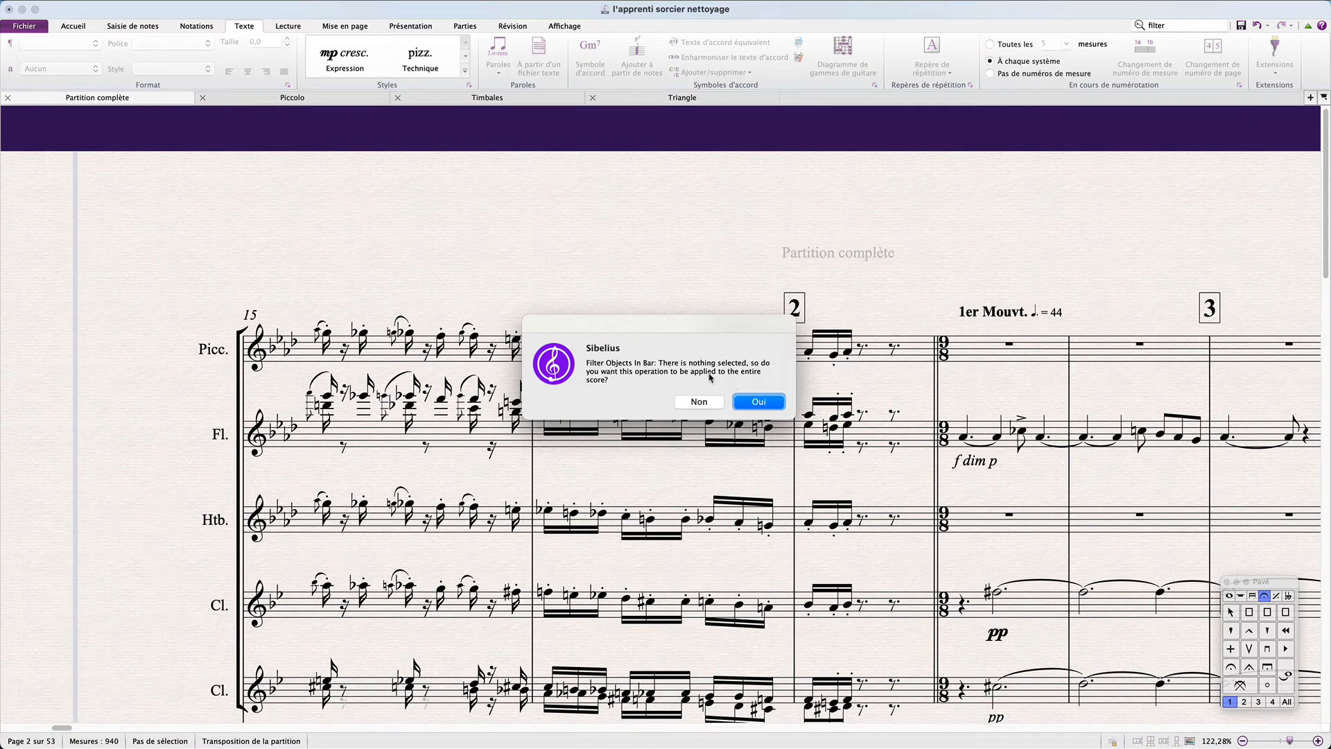
click(758, 402)
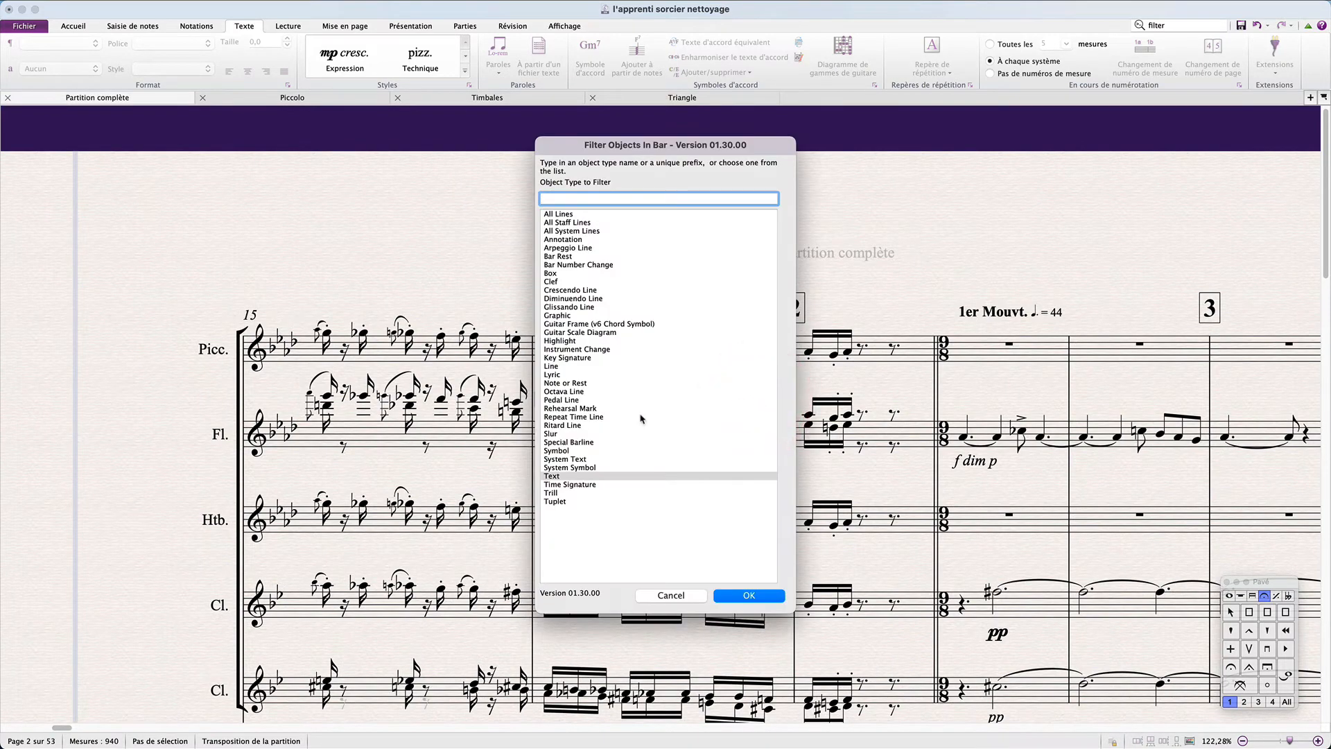
click(577, 411)
click(754, 597)
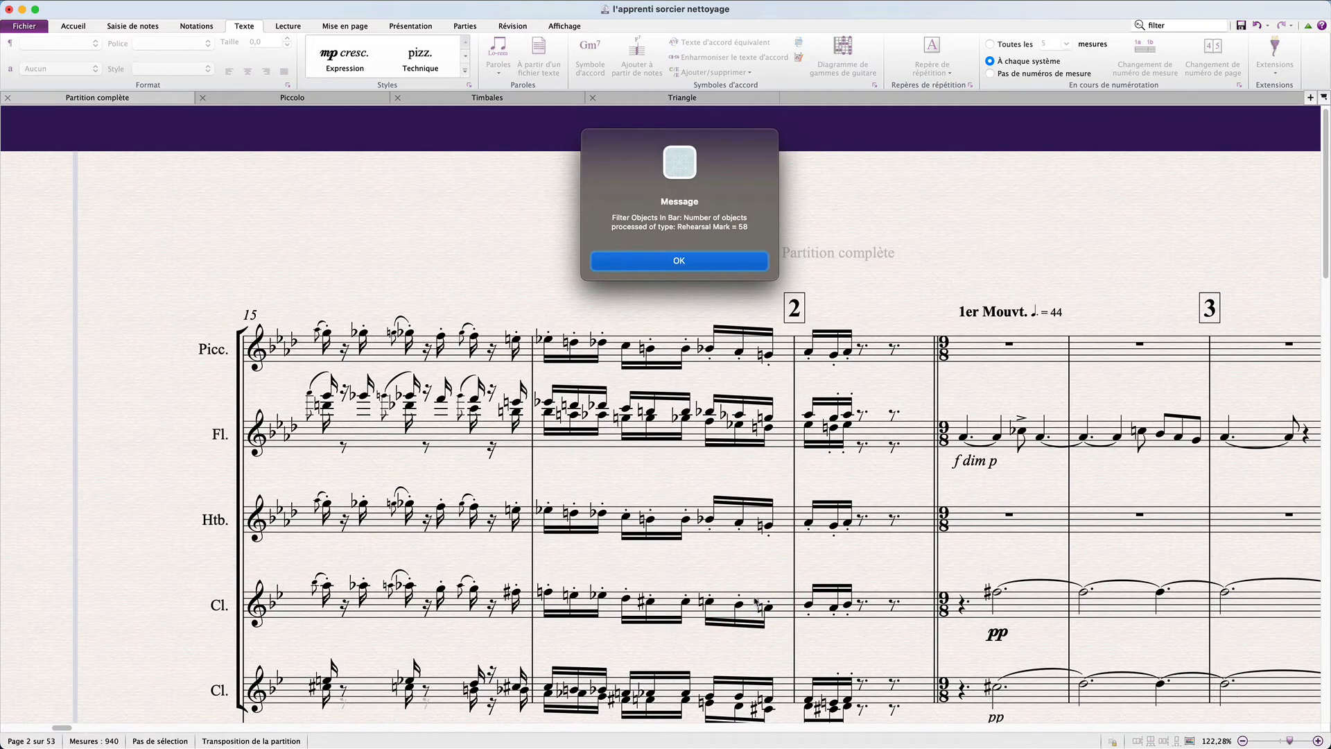
click(717, 269)
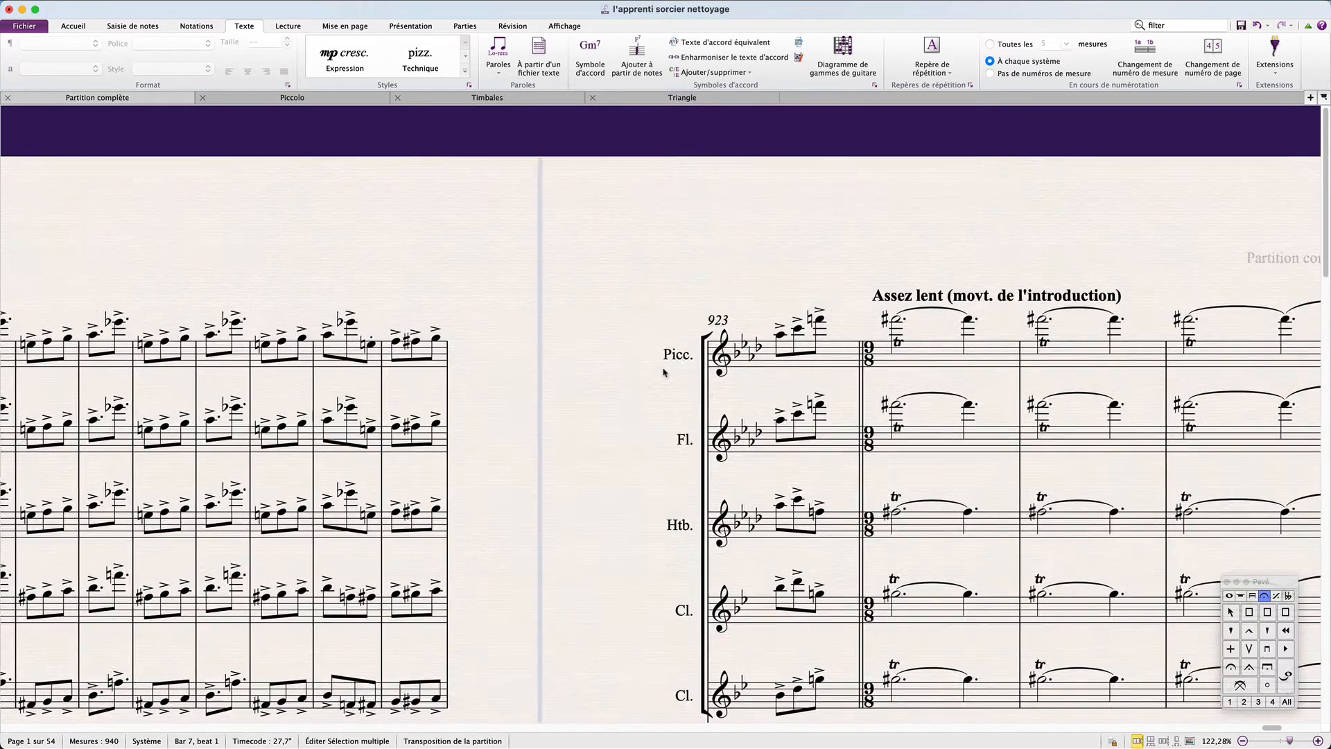
Check the filtered rehearsal marks around bar 903 and clear the selection.
scroll(662, 373, left, 12)
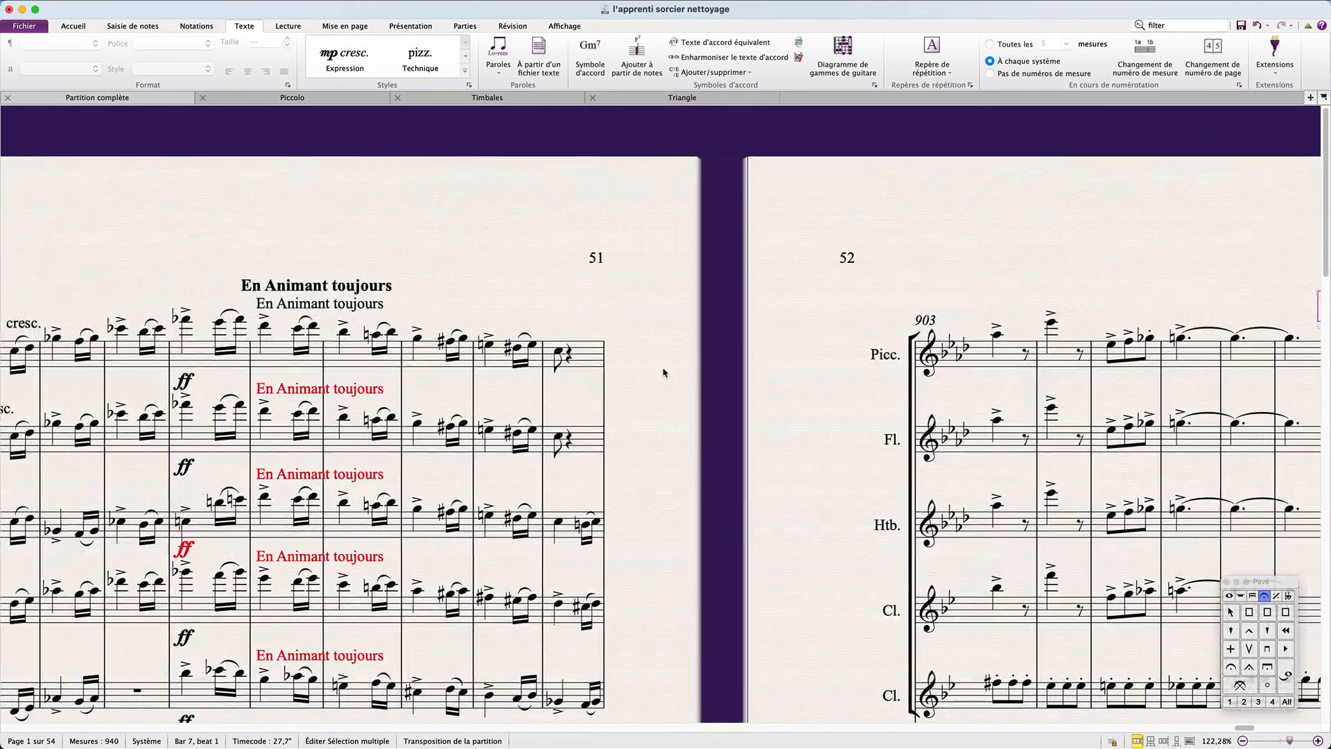
scroll(663, 373, right, 3)
scroll(663, 373, right, 5)
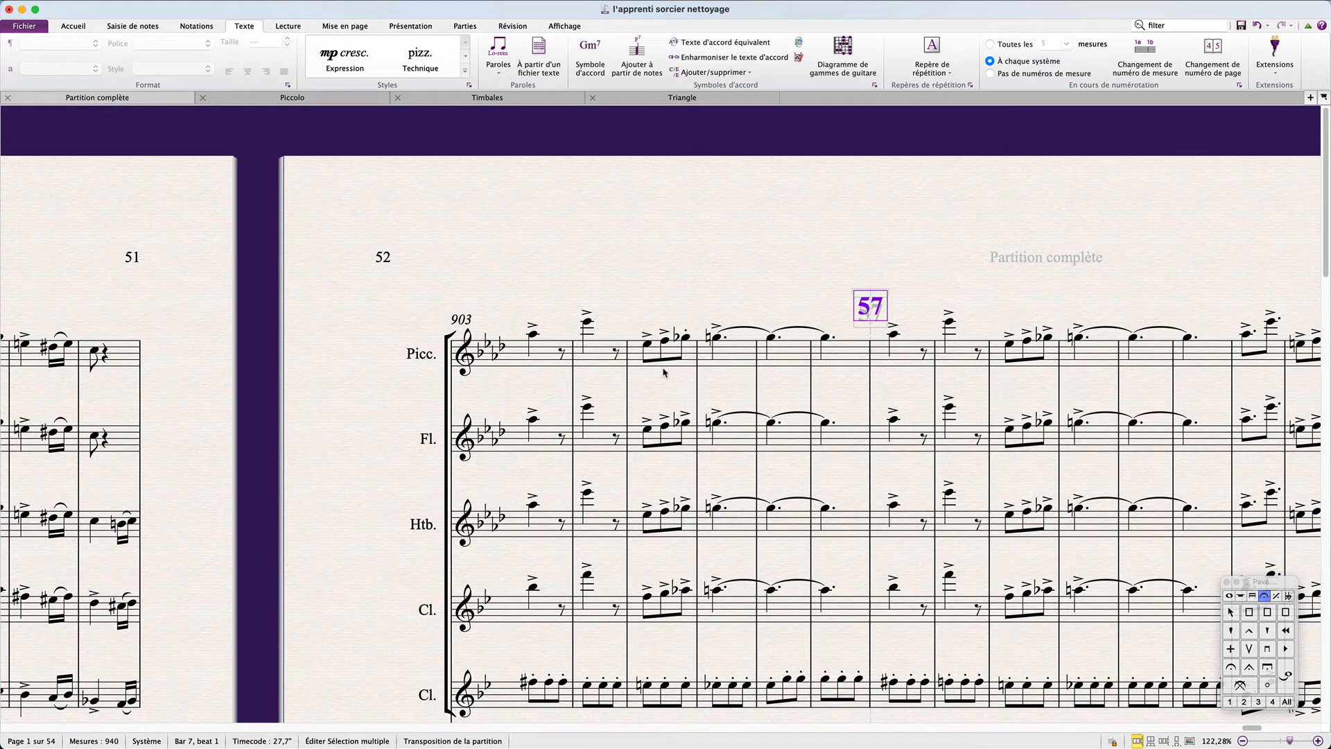
click(649, 370)
scroll(626, 356, left, 8)
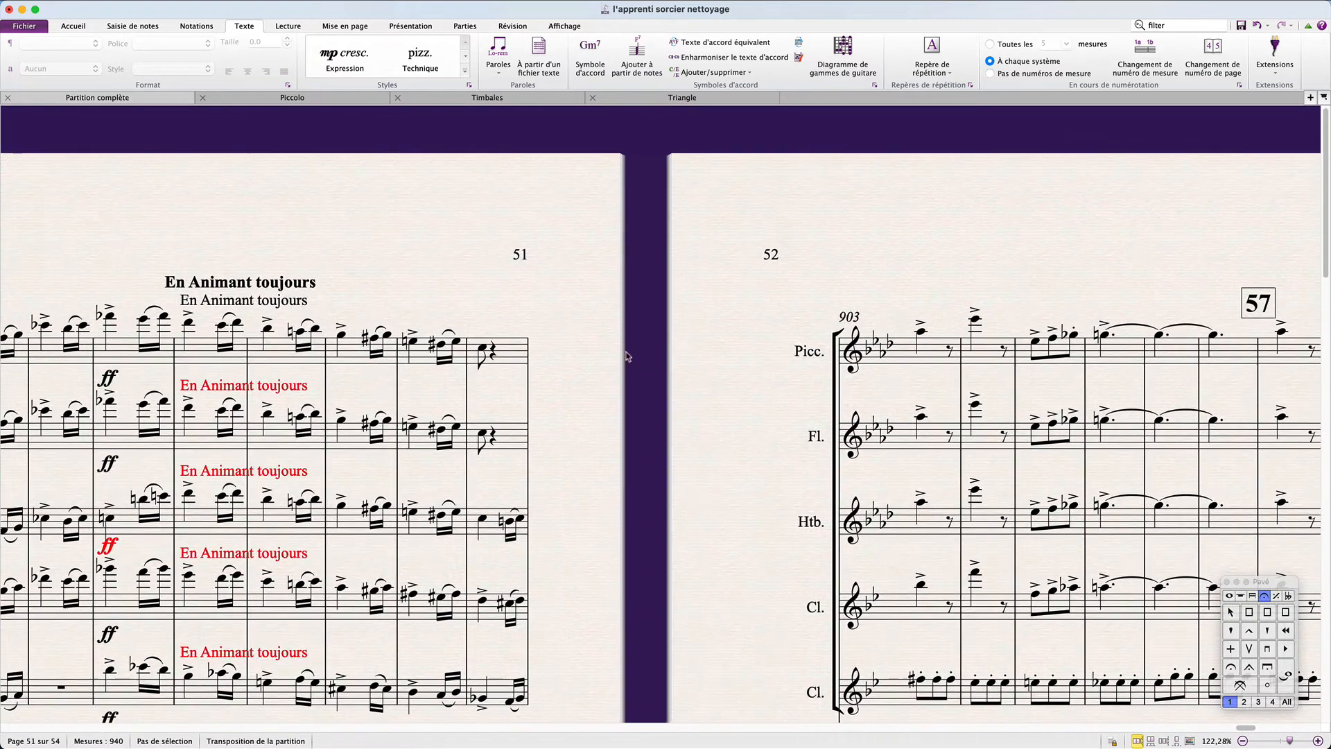
Switch to the Triangle part and examine the rehearsal marks and tempo texts on its first page.
click(673, 99)
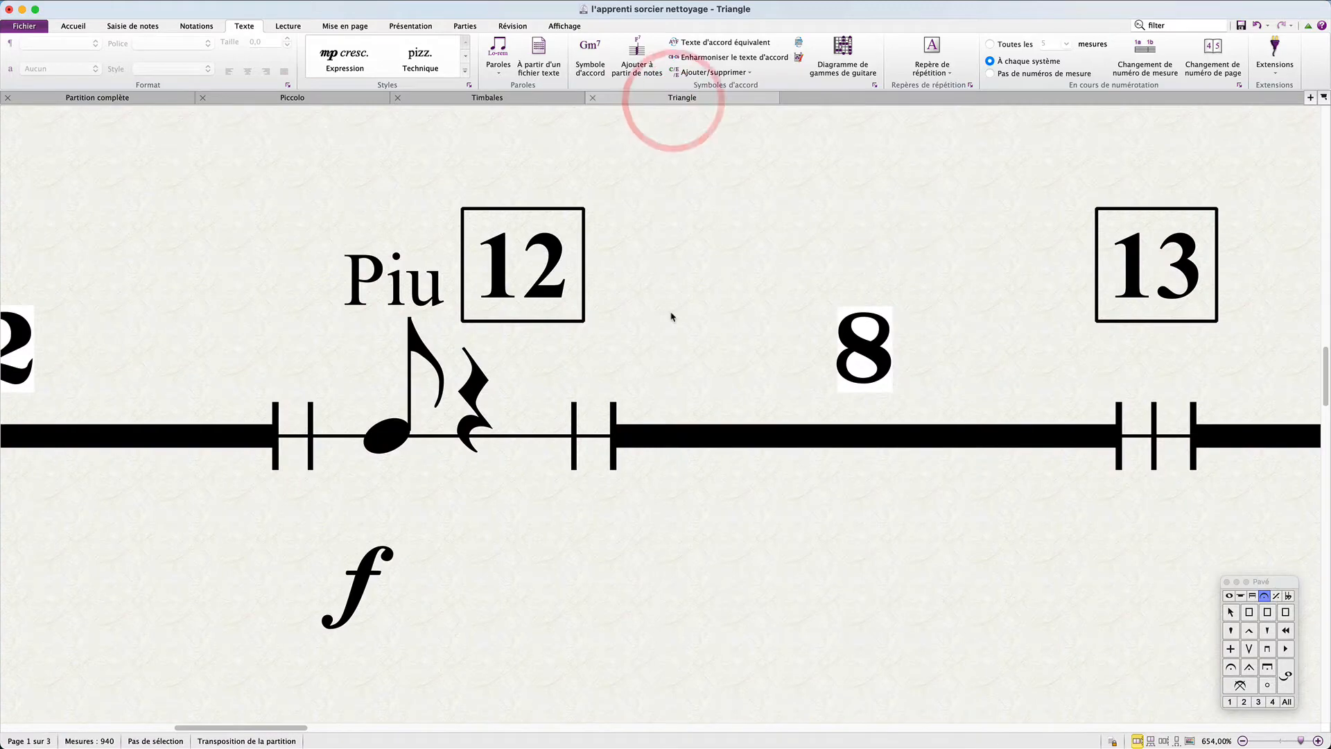
scroll(671, 317, down, 5)
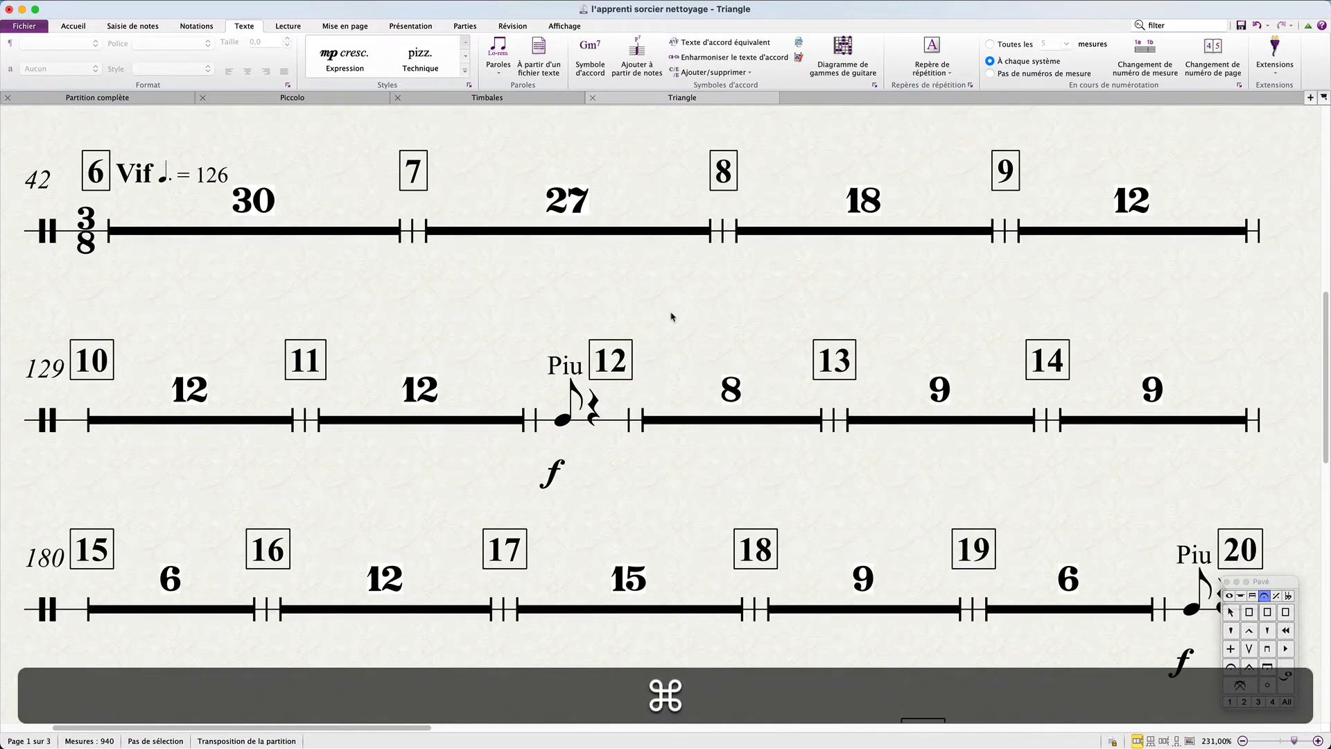
scroll(671, 317, up, 5)
scroll(672, 318, down, 3)
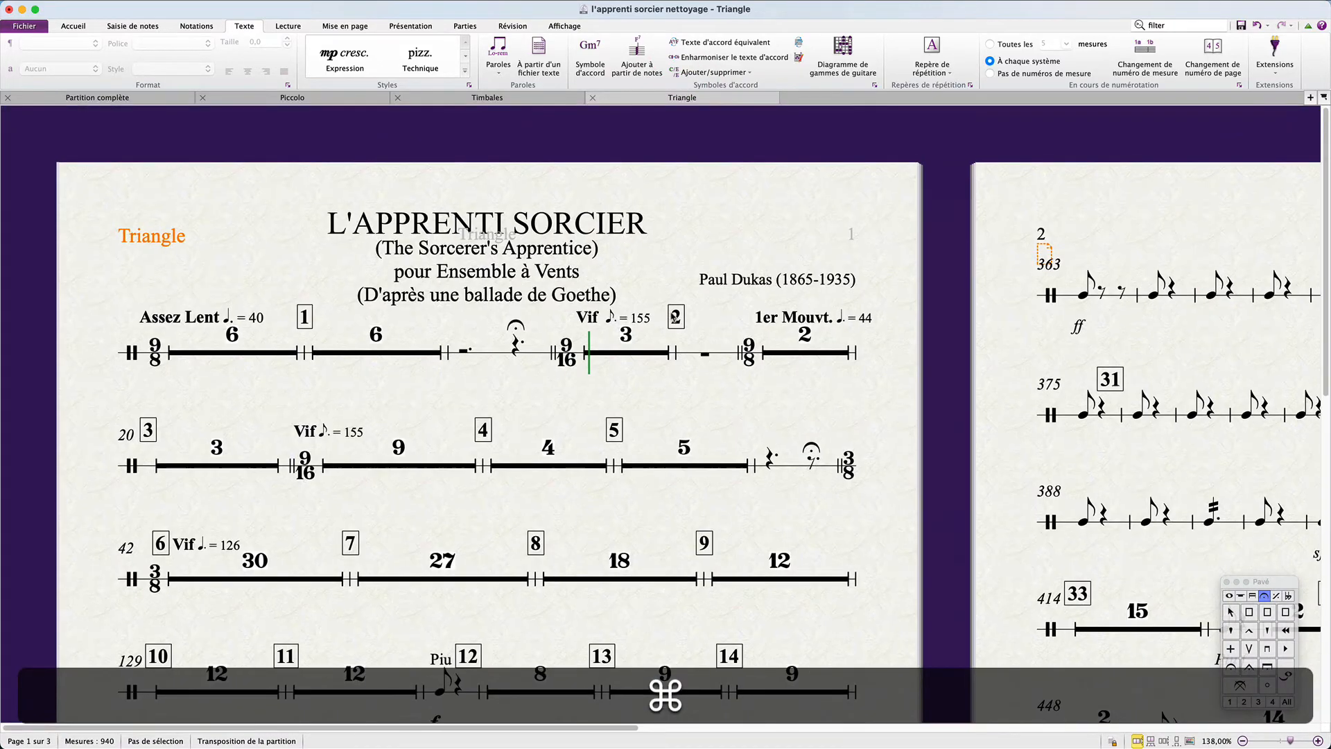
click(1196, 23)
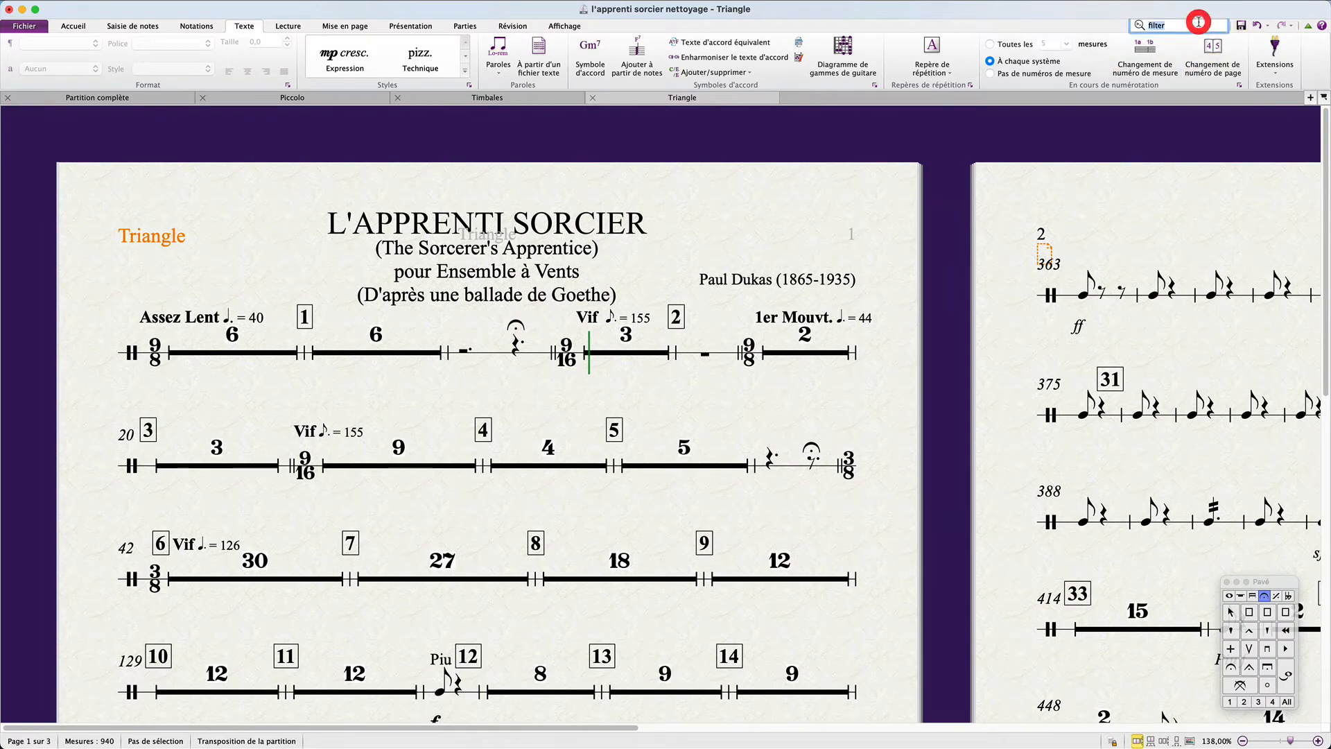
key(Right)
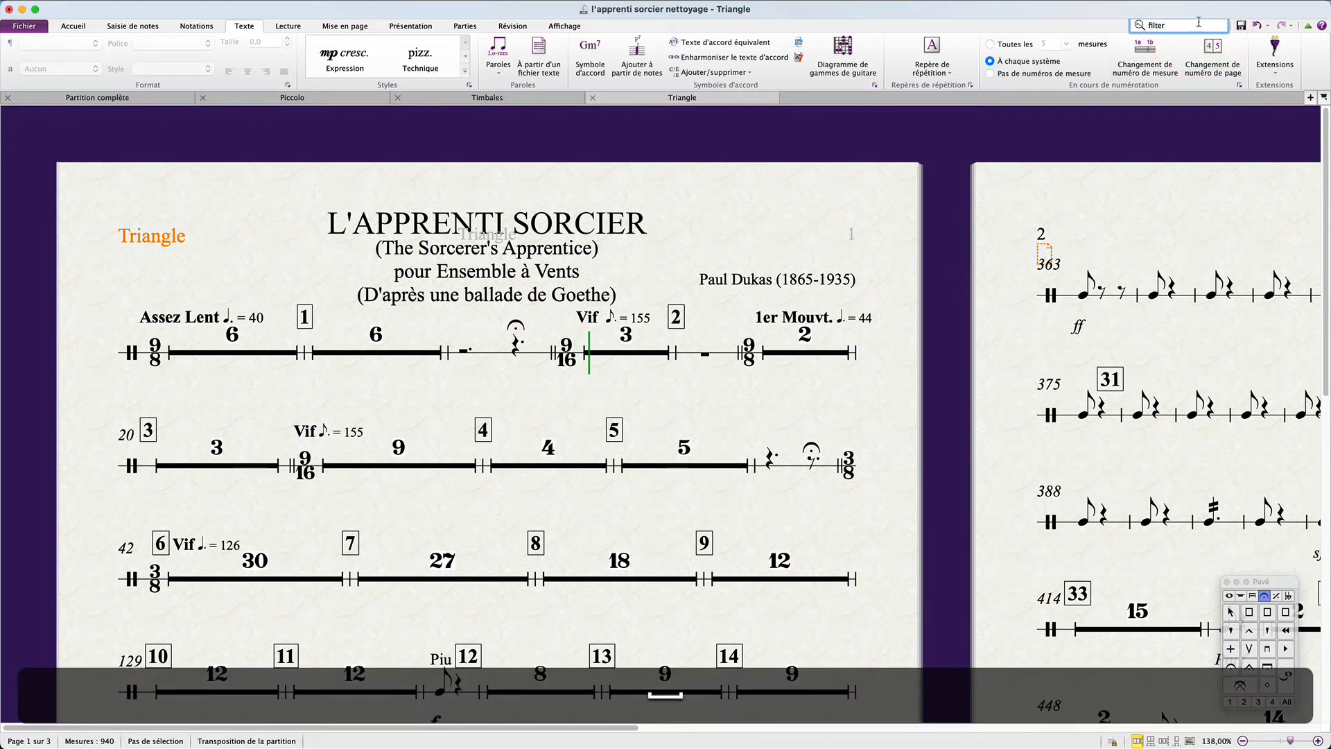
text(ob)
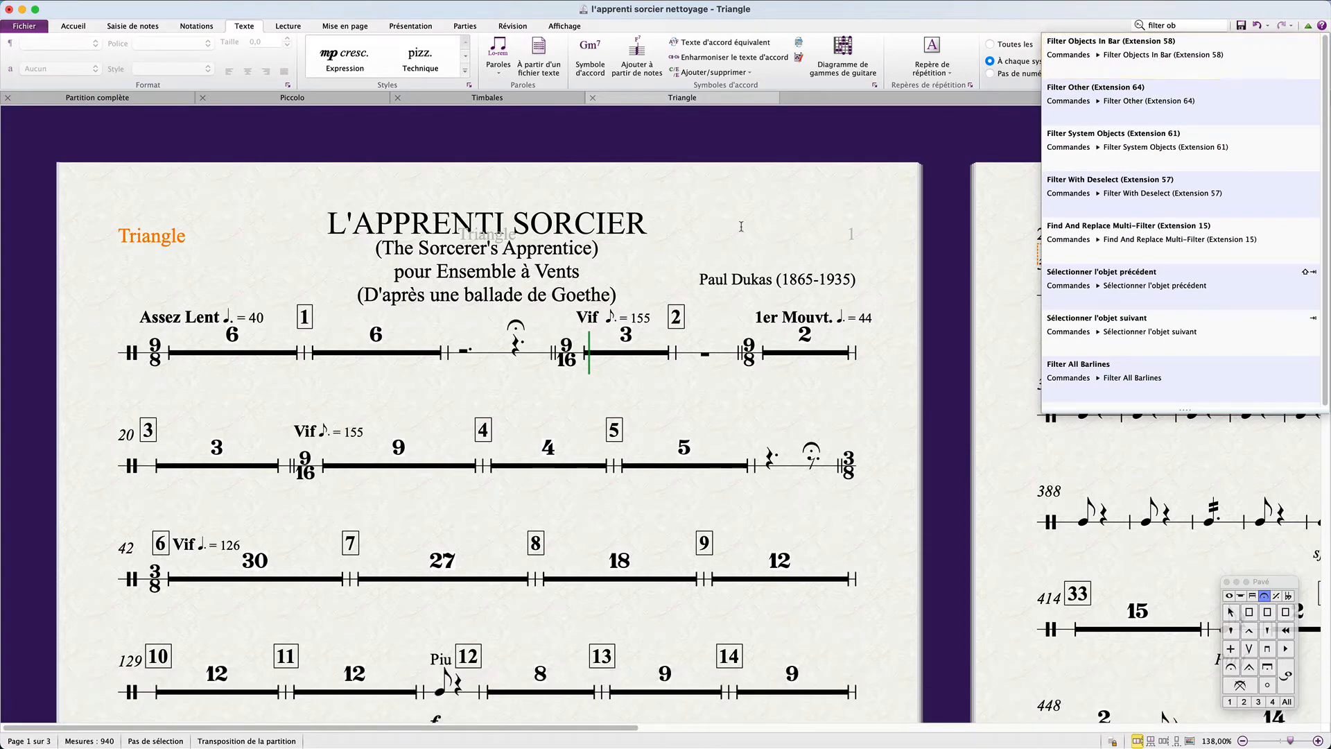
click(833, 233)
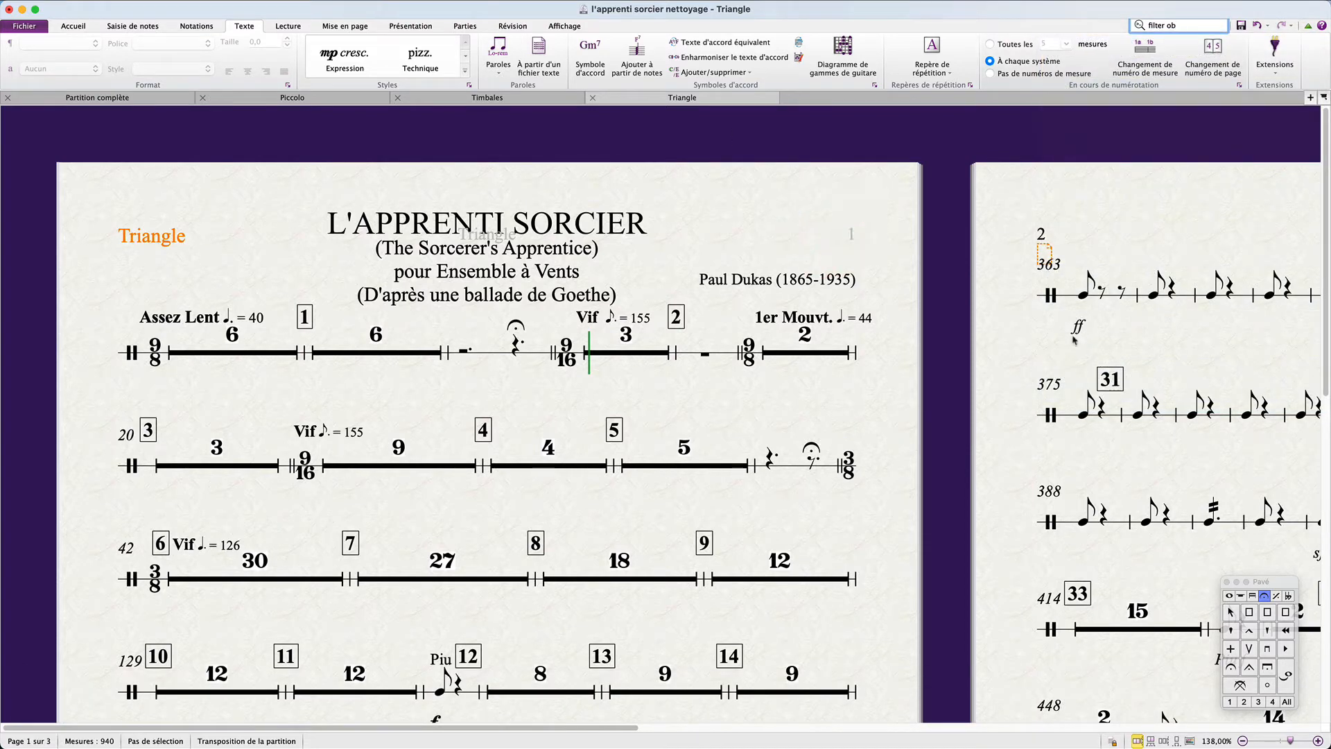
Select the whole Triangle part, reset its note spacing, and clear the selection.
scroll(529, 452, down, 2)
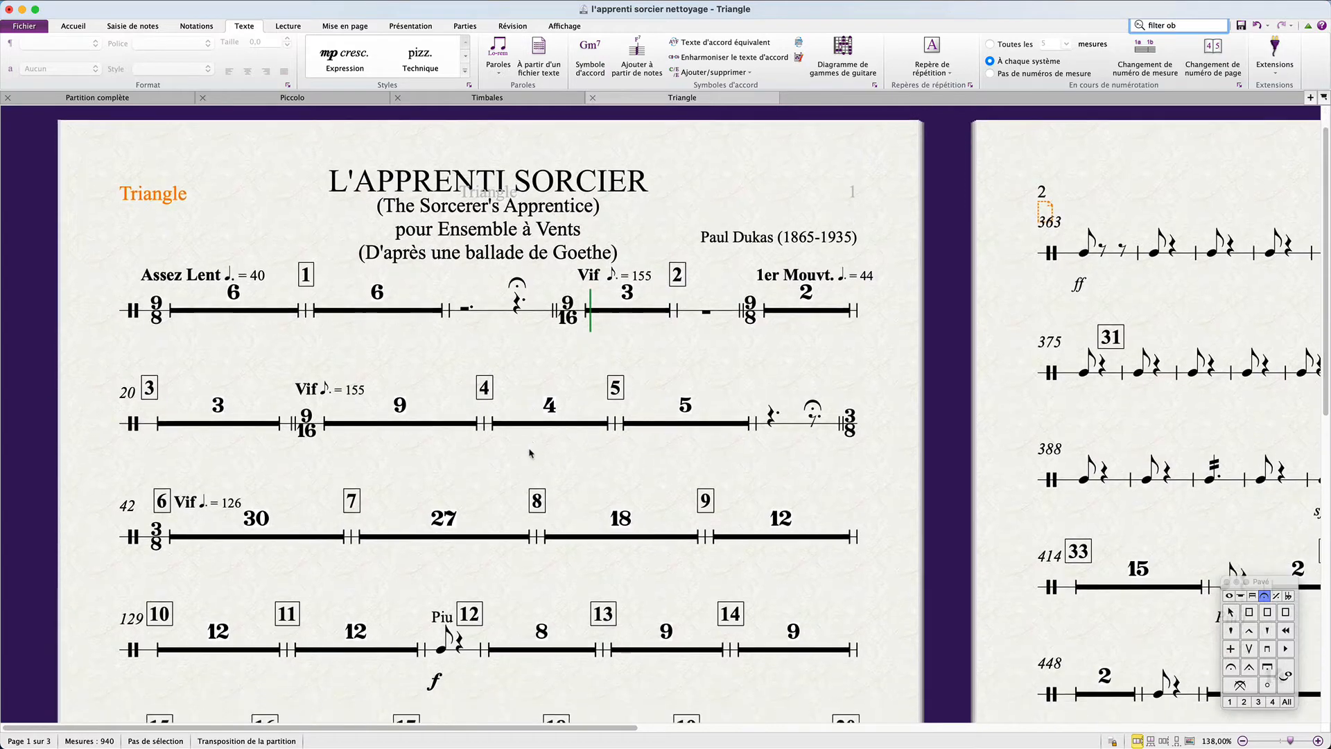
scroll(530, 453, down, 4)
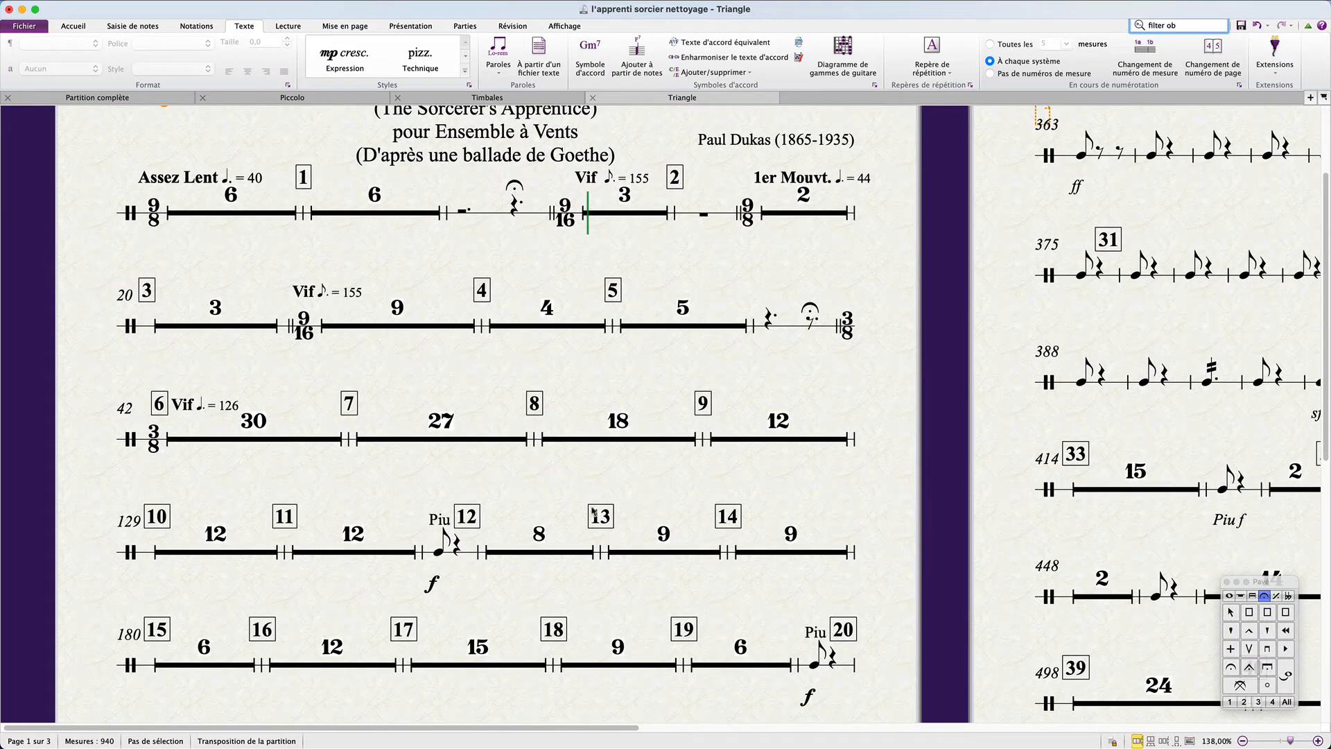
scroll(593, 513, down, 10)
scroll(593, 513, right, 5)
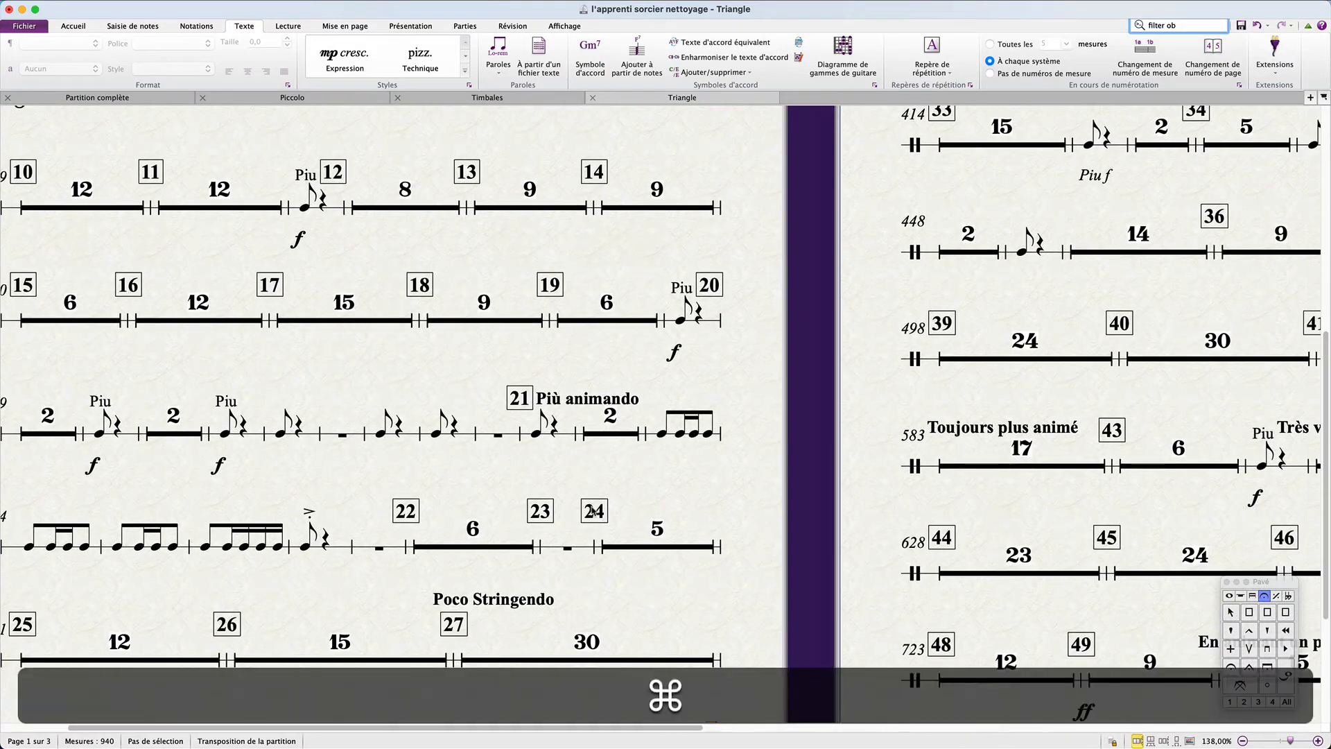
key(super+a)
key(shift+super+n)
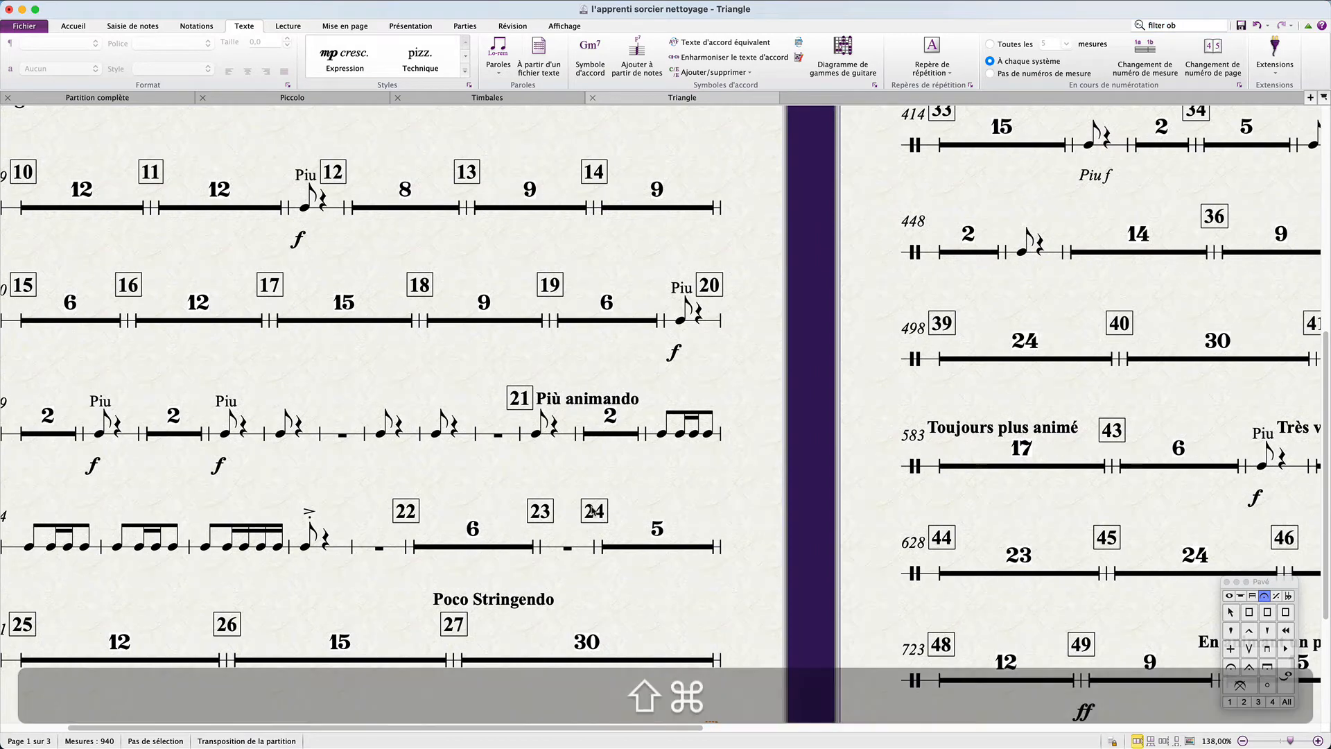
click(644, 494)
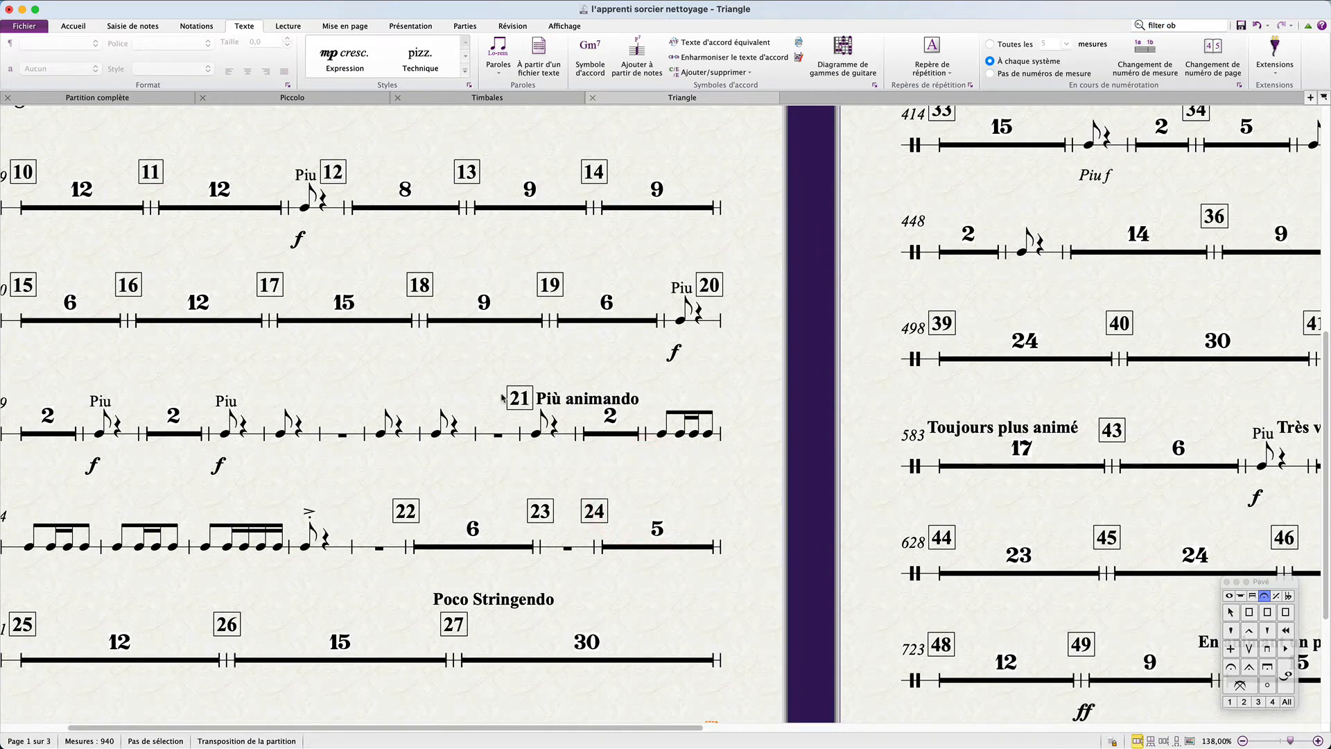
scroll(503, 399, up, 5)
scroll(503, 399, left, 5)
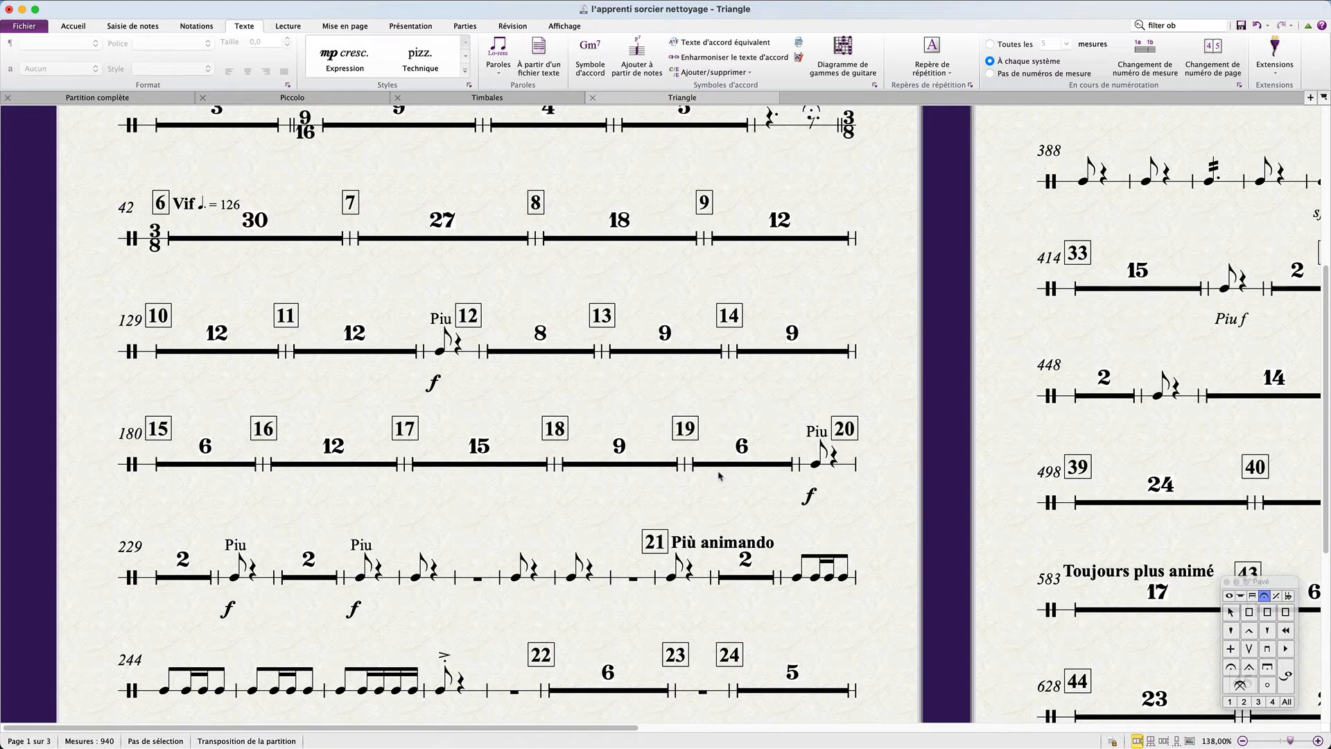
Show the Triangle's bar at rehearsal mark 20 in the full score and clear the selection.
click(837, 467)
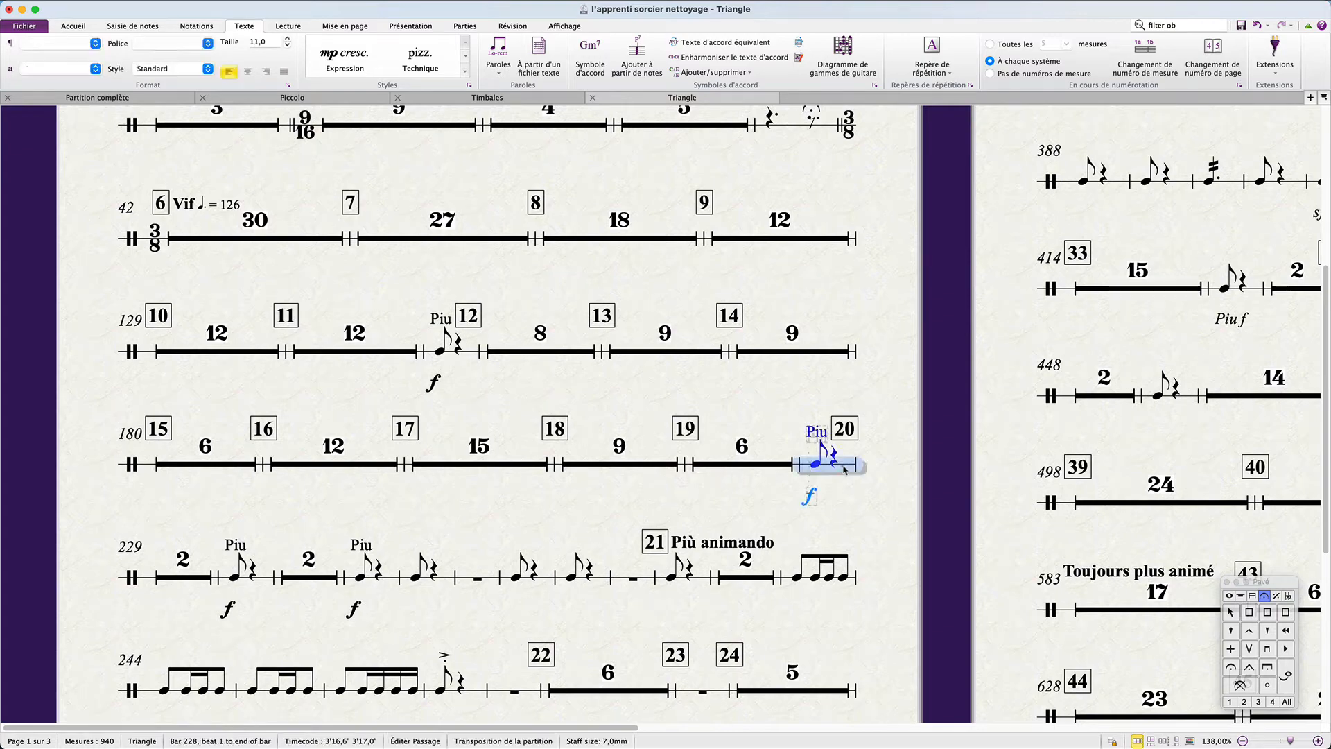
key(w)
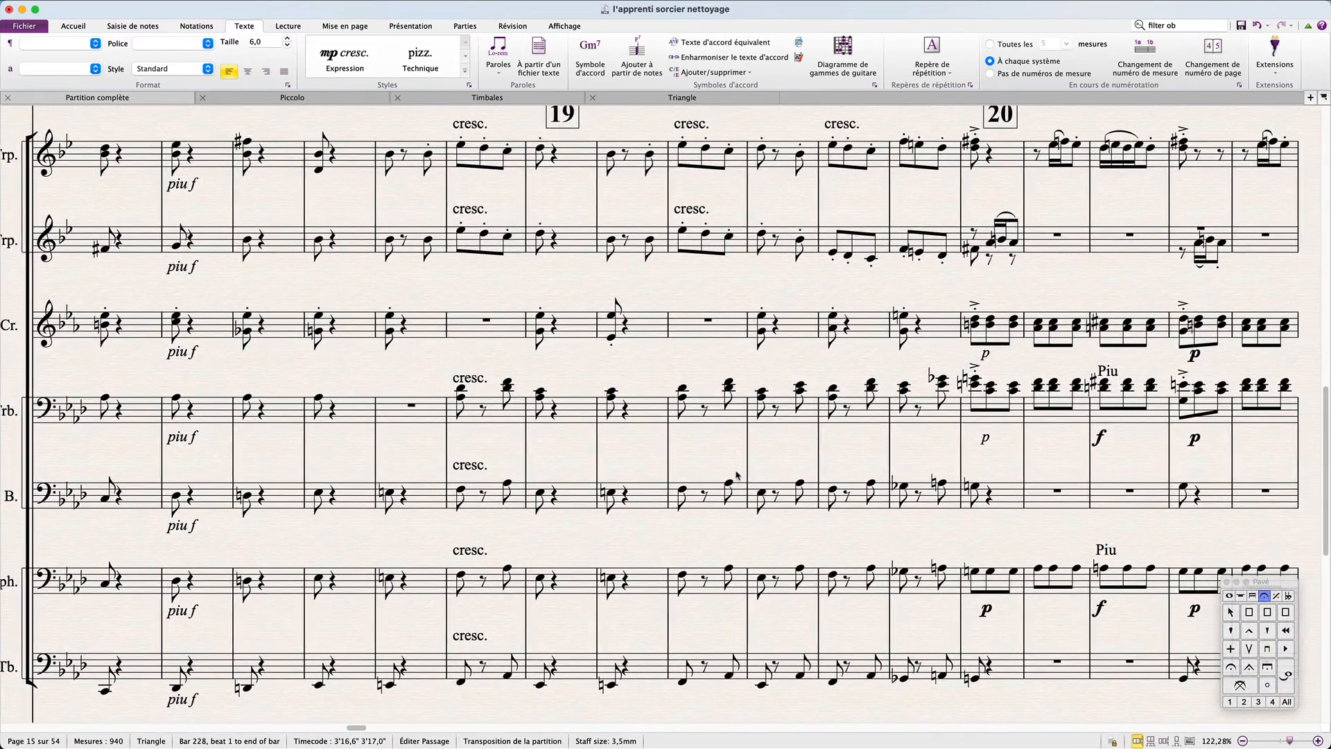
click(765, 179)
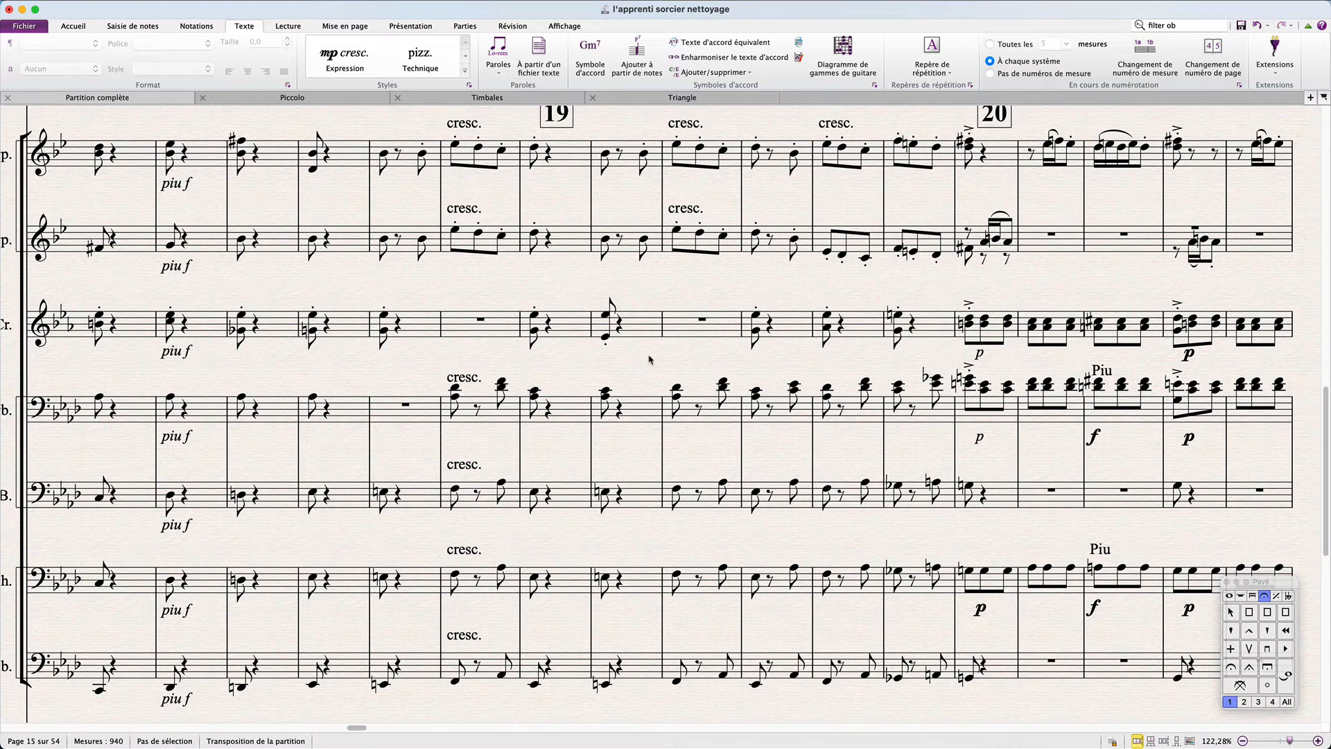
Enable beaming over rests with secondary beam breaks (Ligature sur les silences, Saut de ligature secondaire) in the full score's engraving rules.
key(super+shift+e)
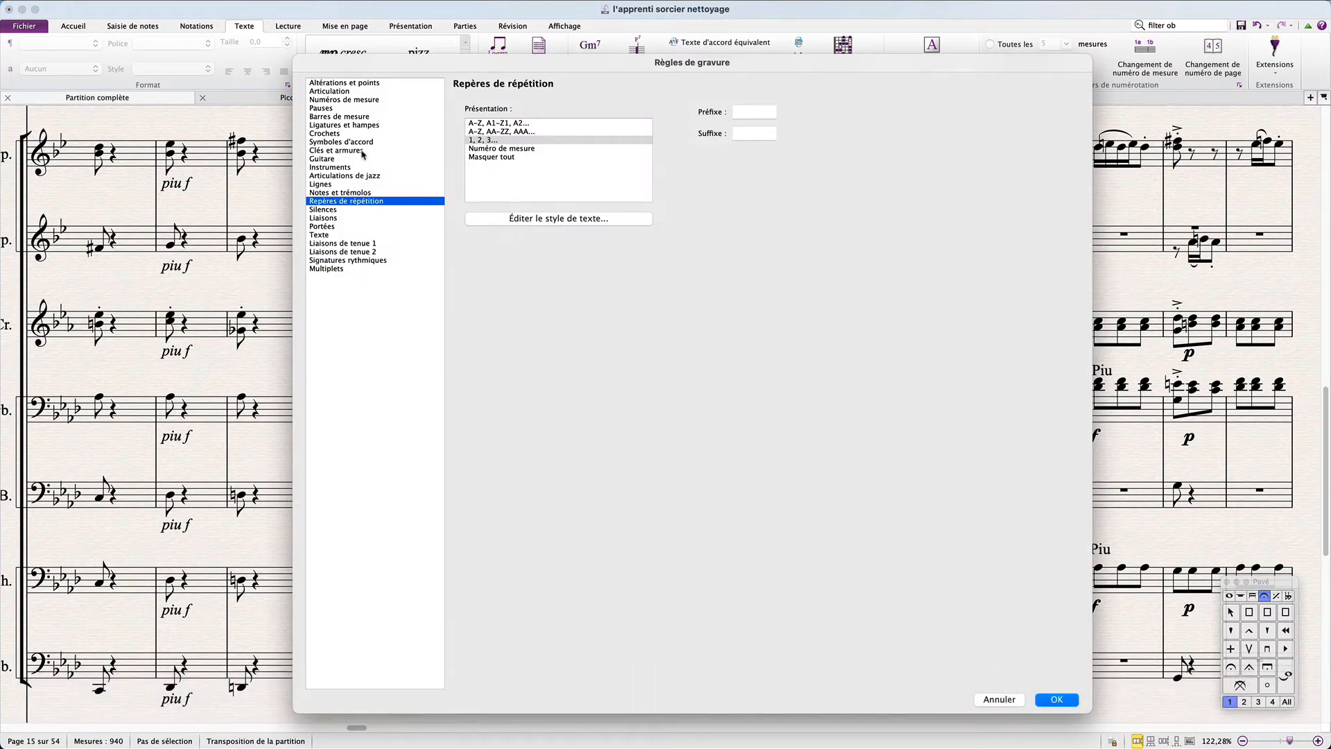
click(351, 126)
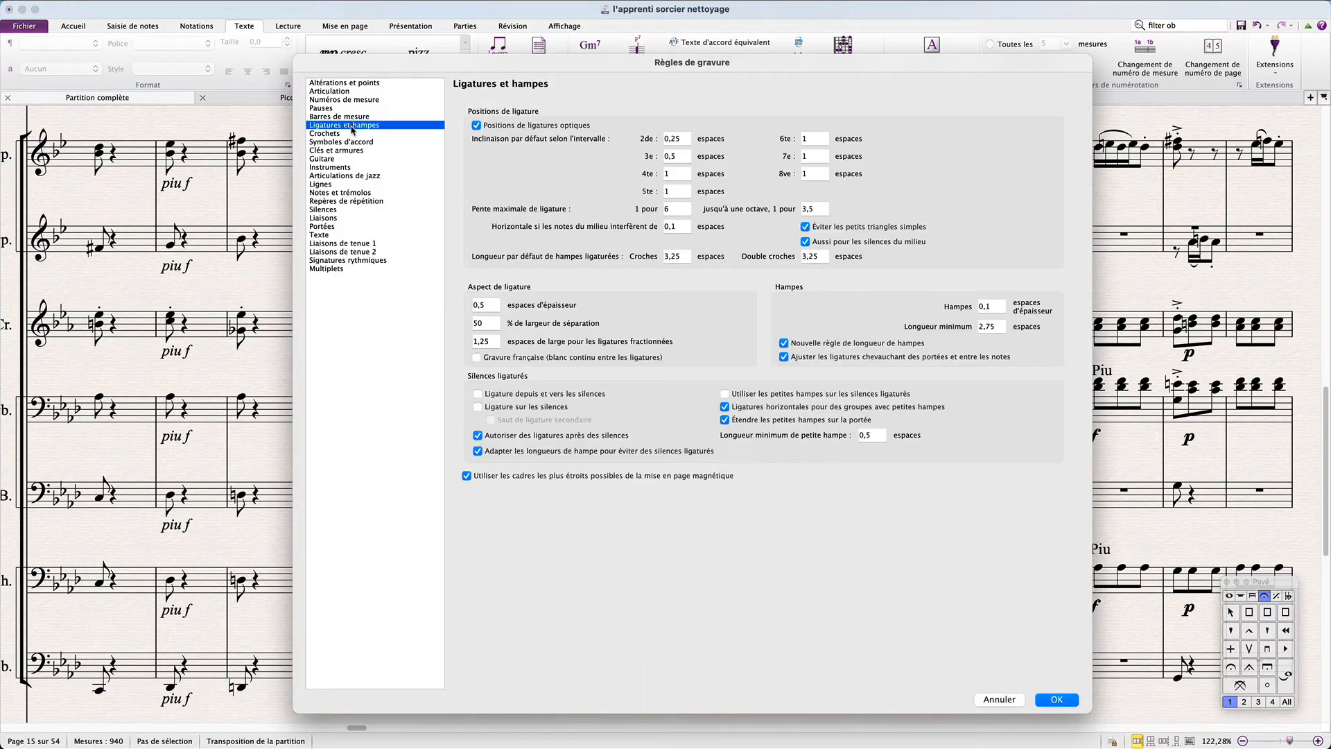
click(479, 407)
click(491, 420)
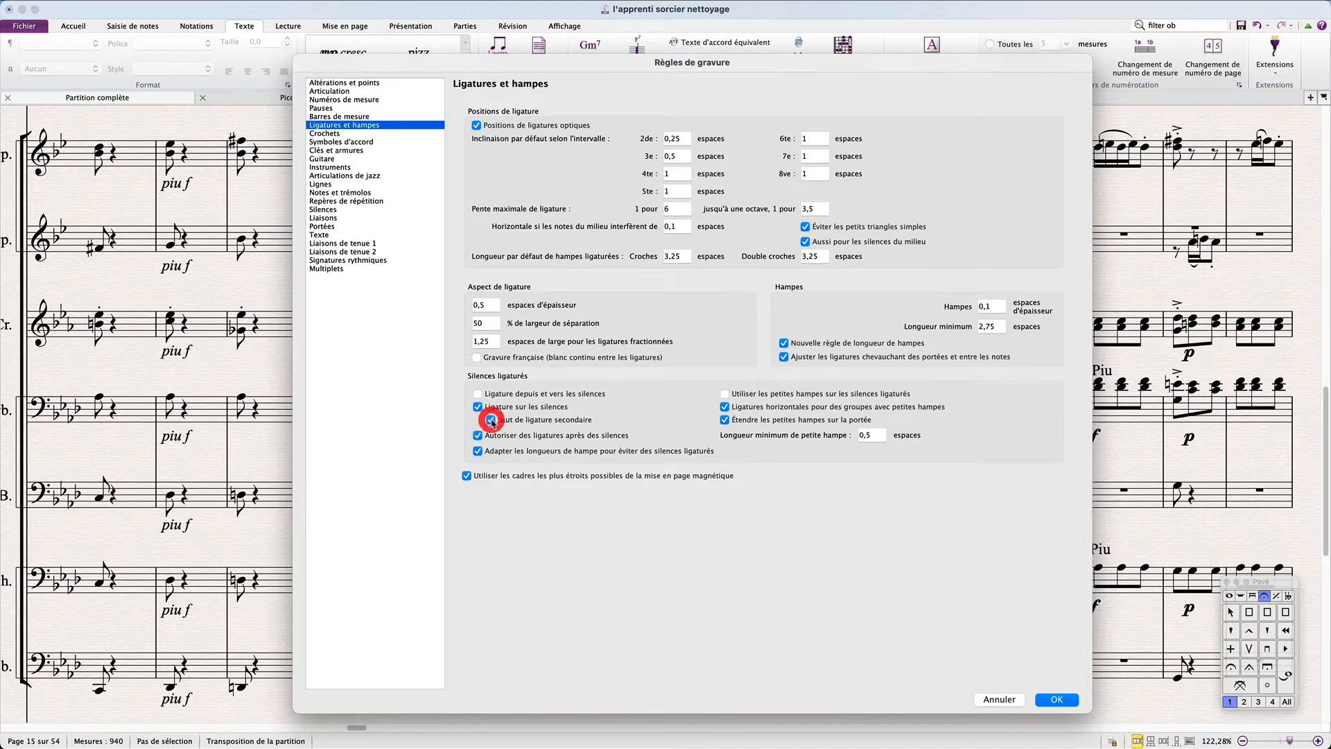
click(1055, 699)
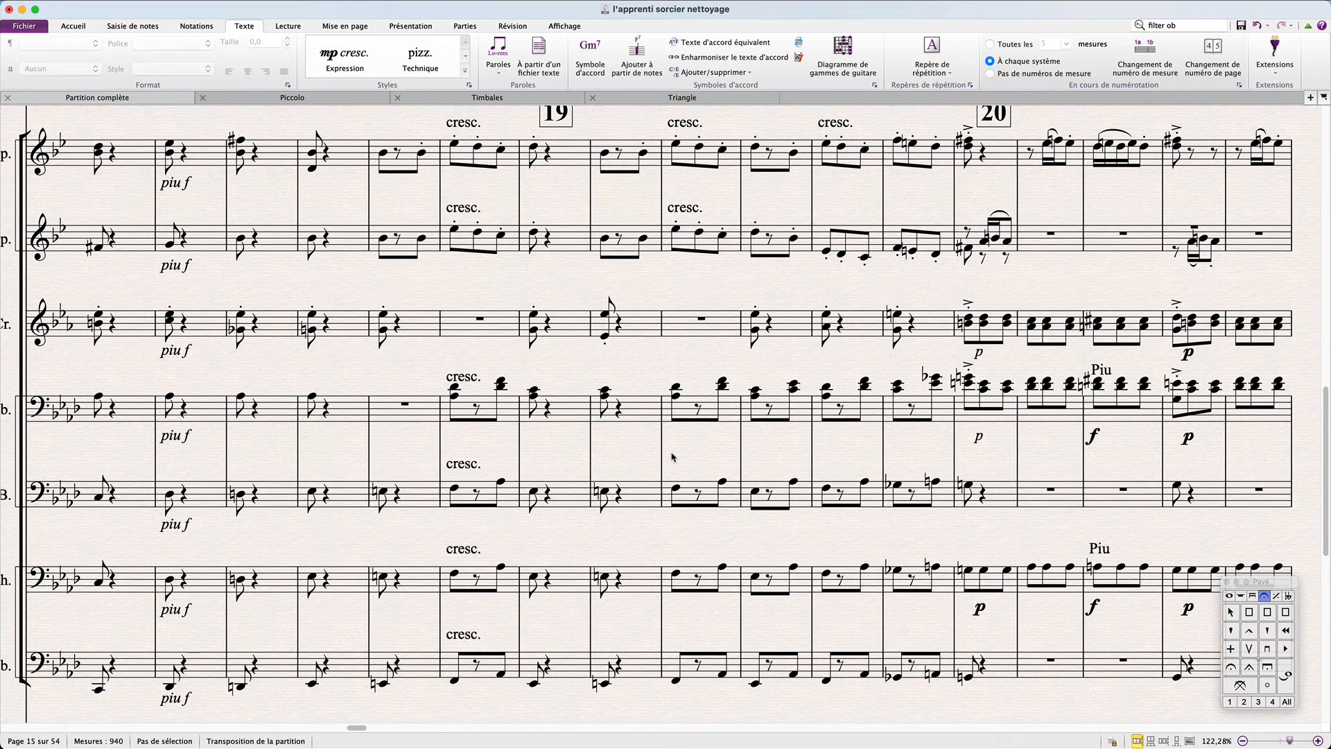
Select the entire full score, reset its note spacing, and clear the selection.
scroll(671, 458, up, 1)
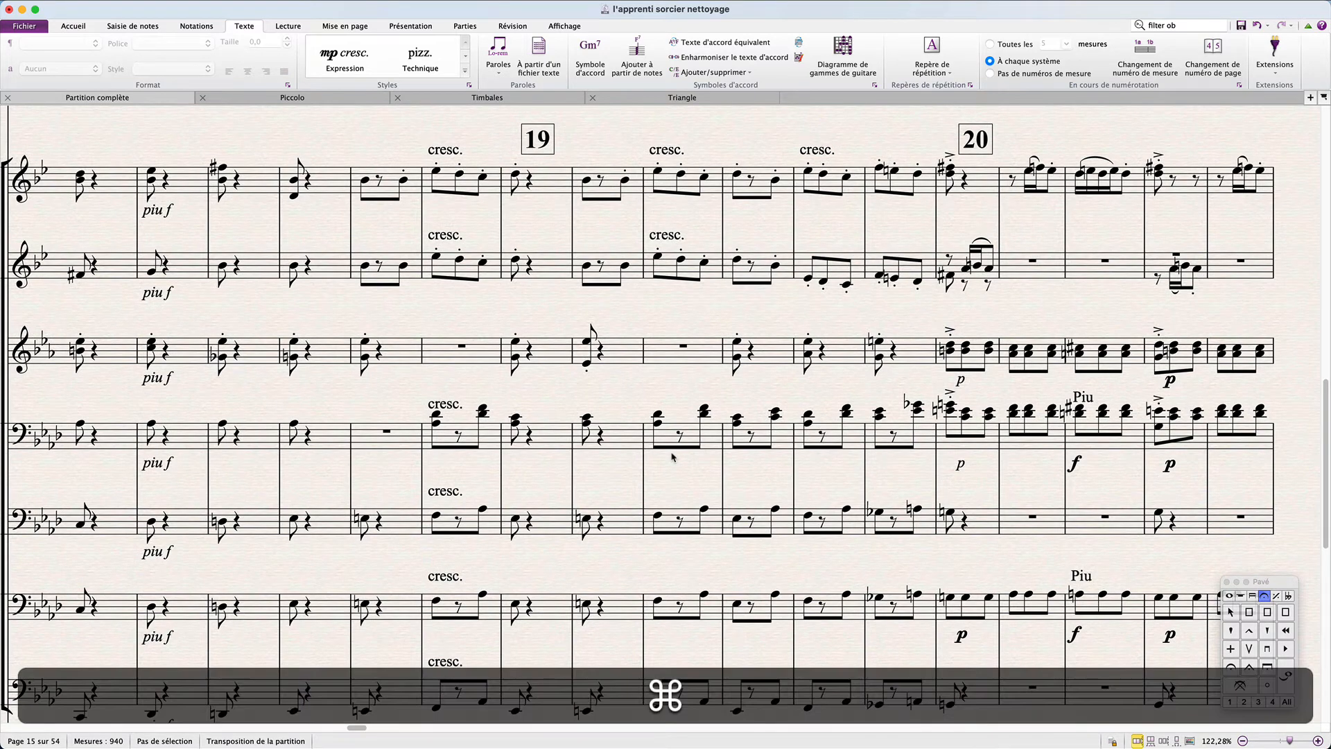
scroll(671, 457, left, 1)
scroll(670, 458, right, 3)
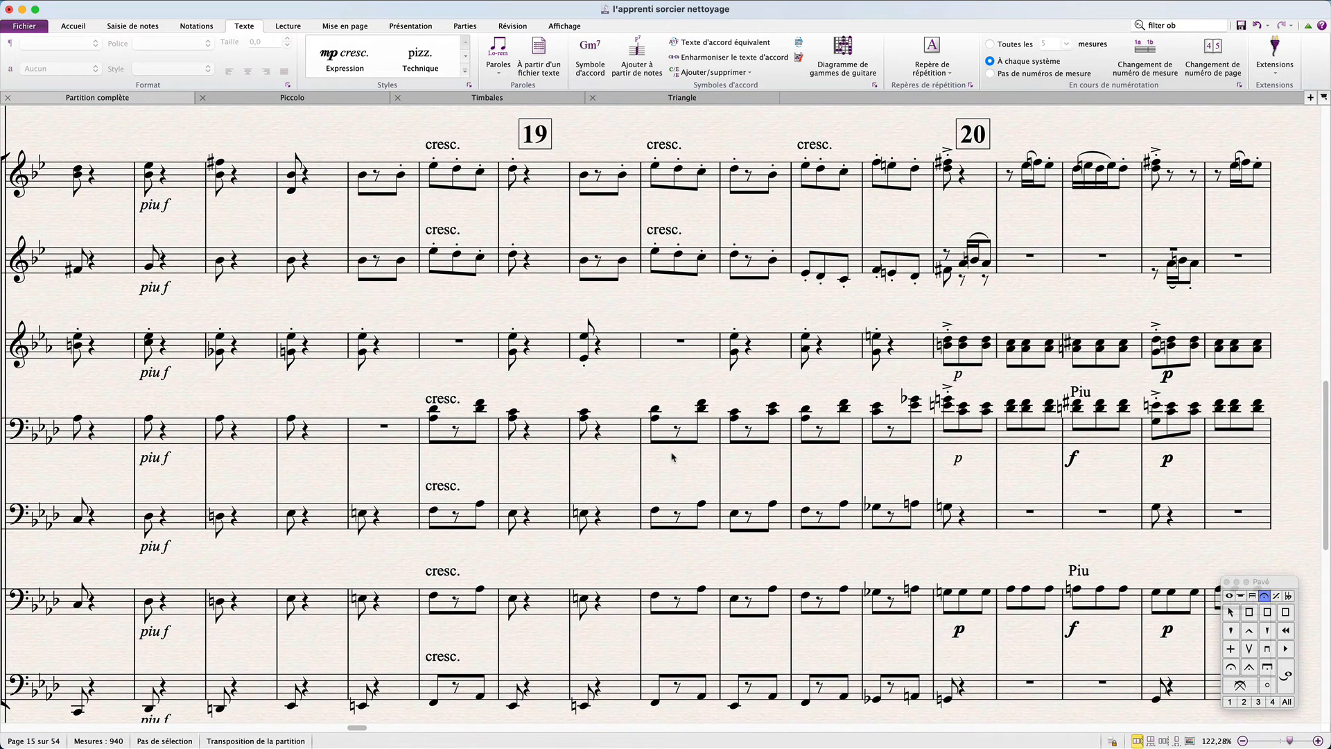
key(shift+super+a)
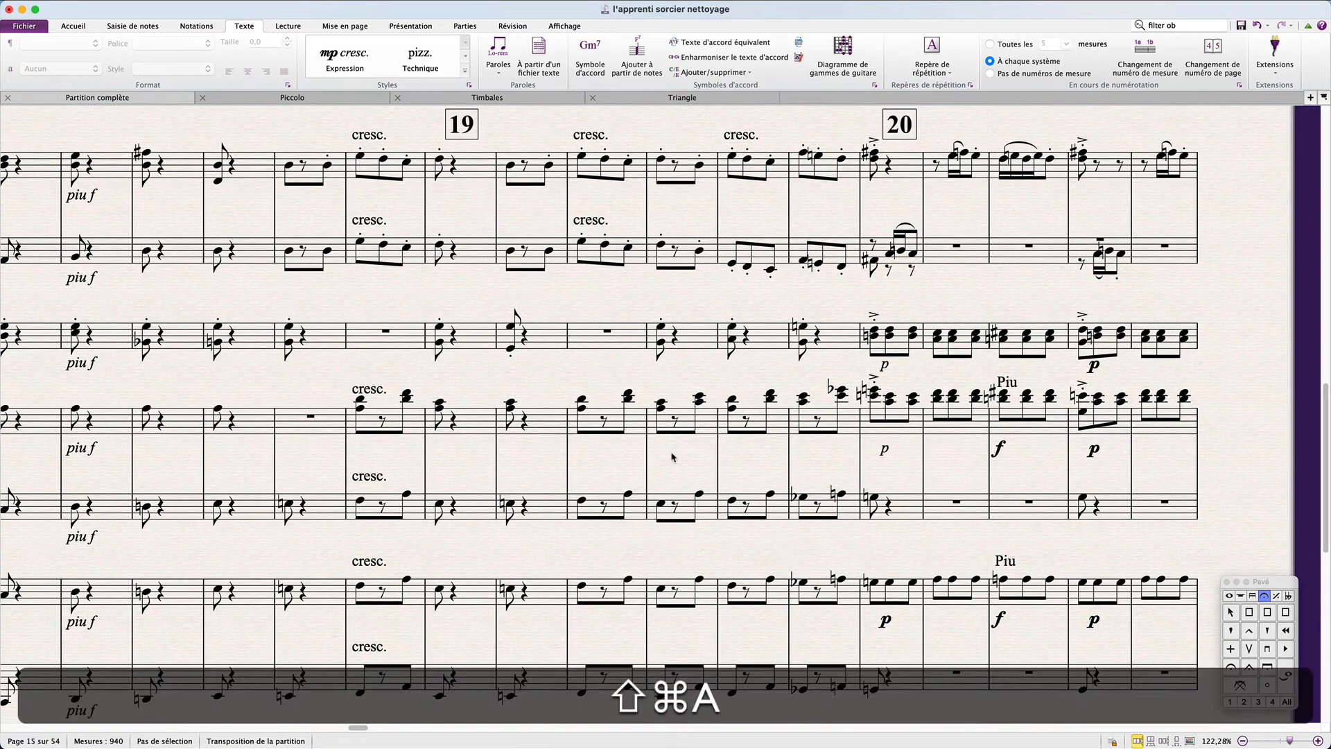
key(shift+super+n)
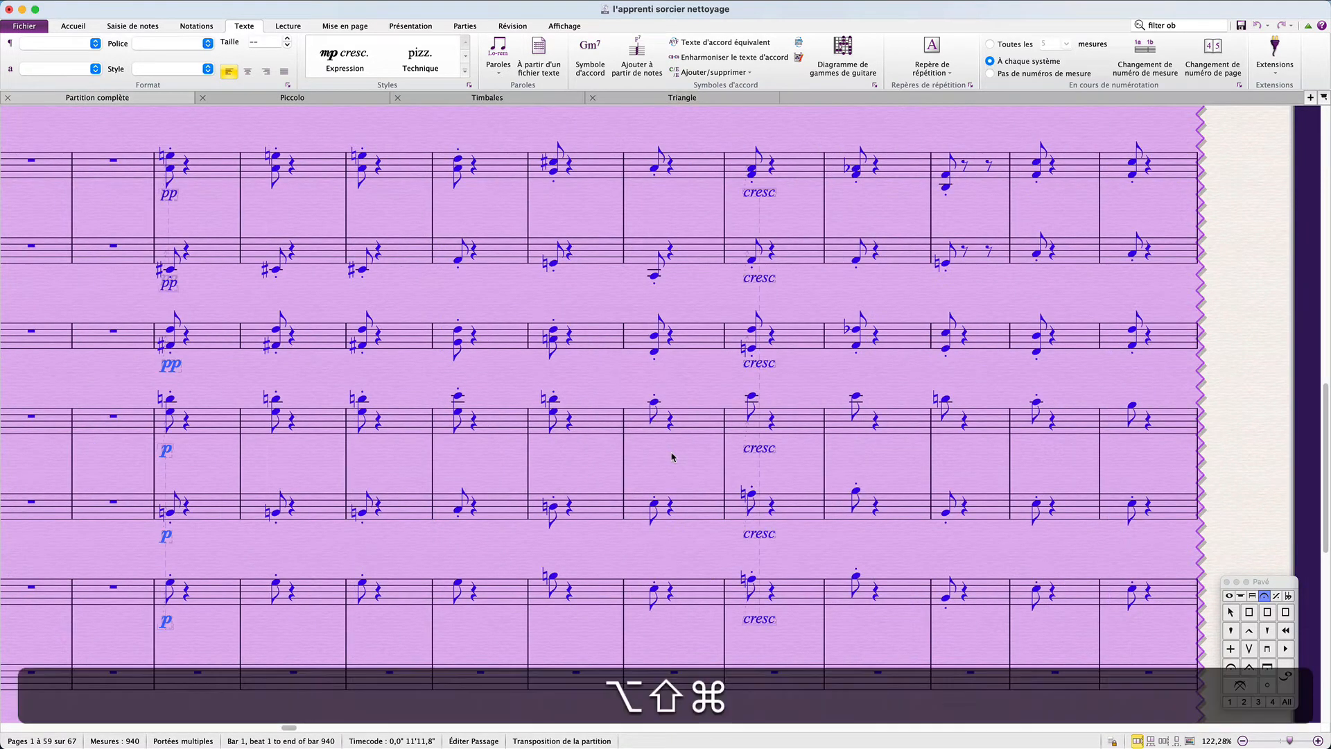
key(alt+shift+super+o)
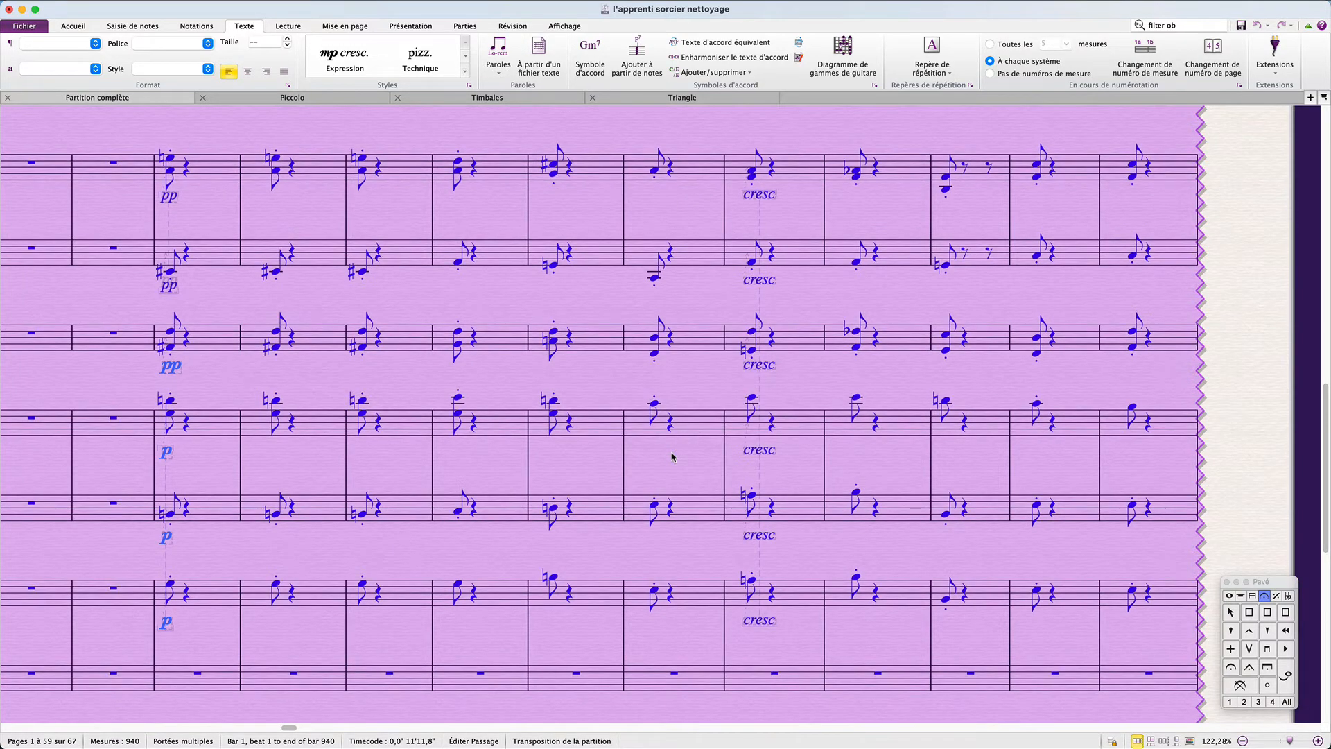
click(672, 457)
scroll(672, 457, down, 2)
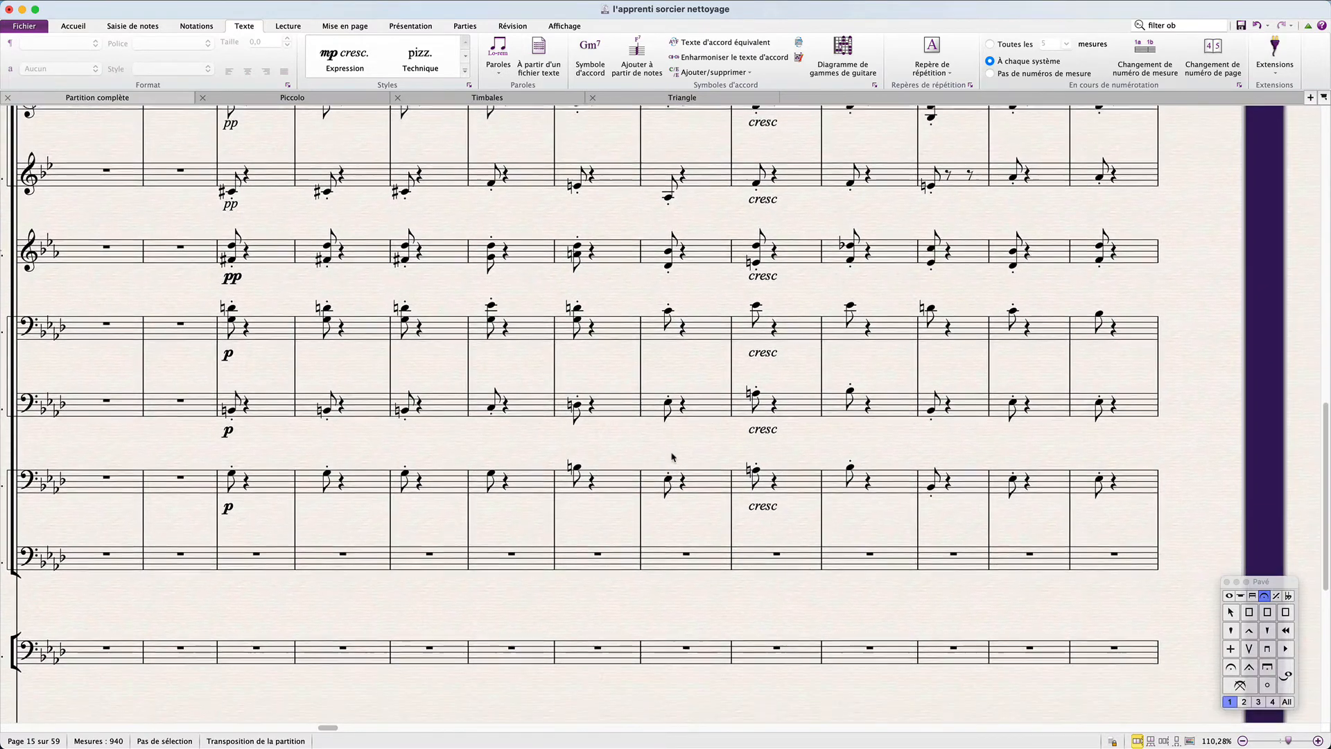
Locate the Triangle's bar 228 in the full score and examine the surrounding staves in panorama view.
click(701, 103)
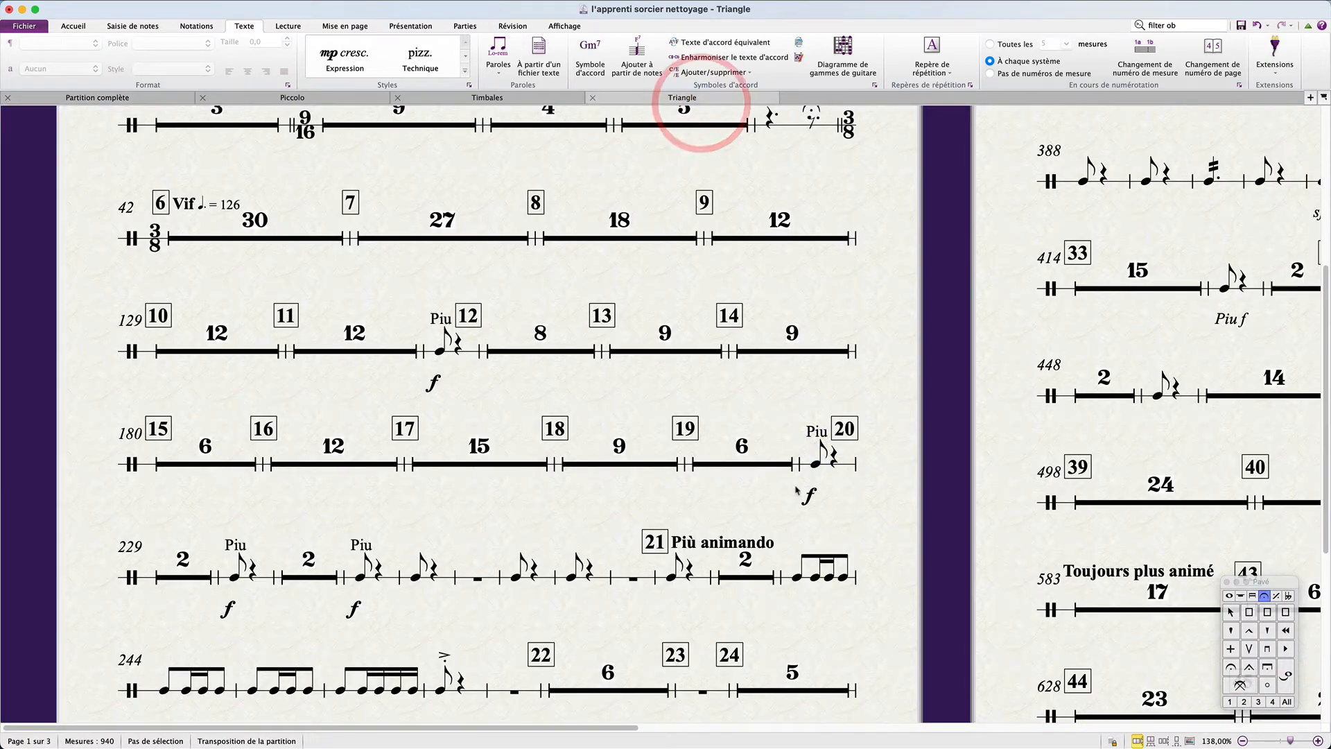
click(840, 461)
key(w)
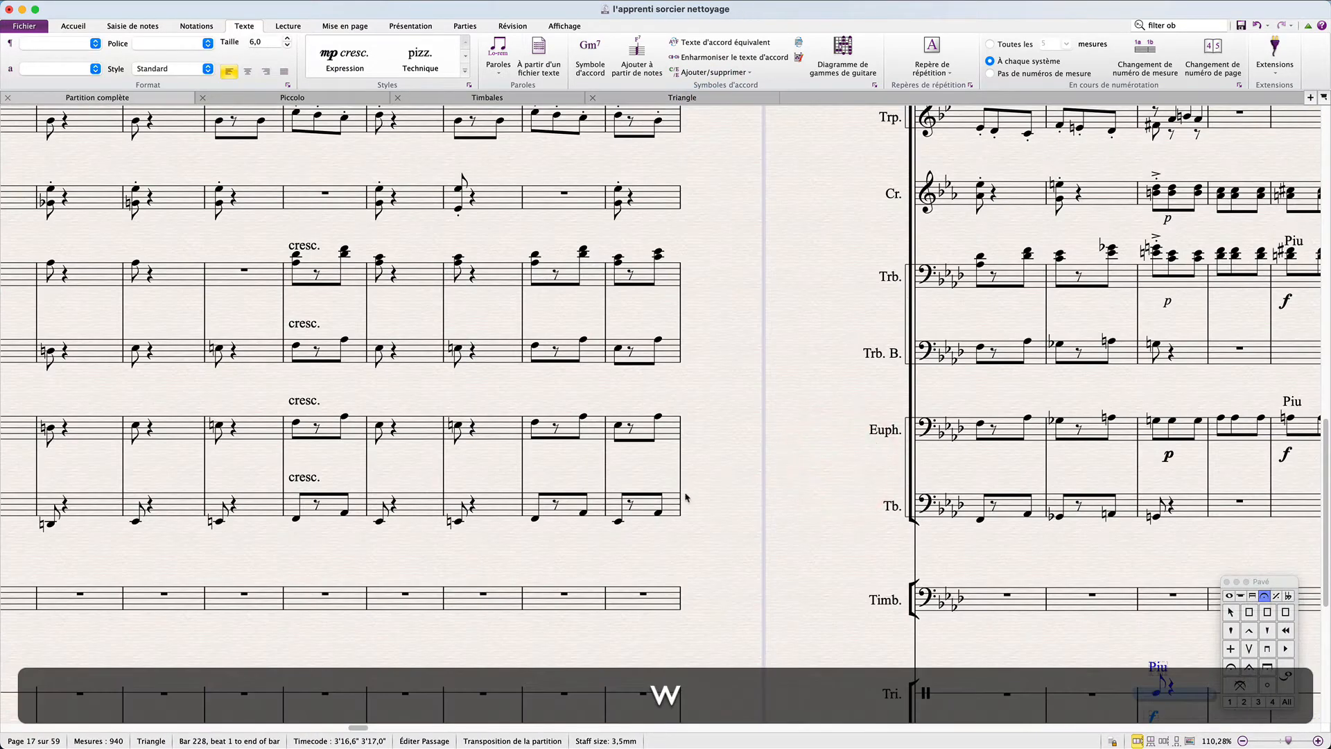
key(shift+p)
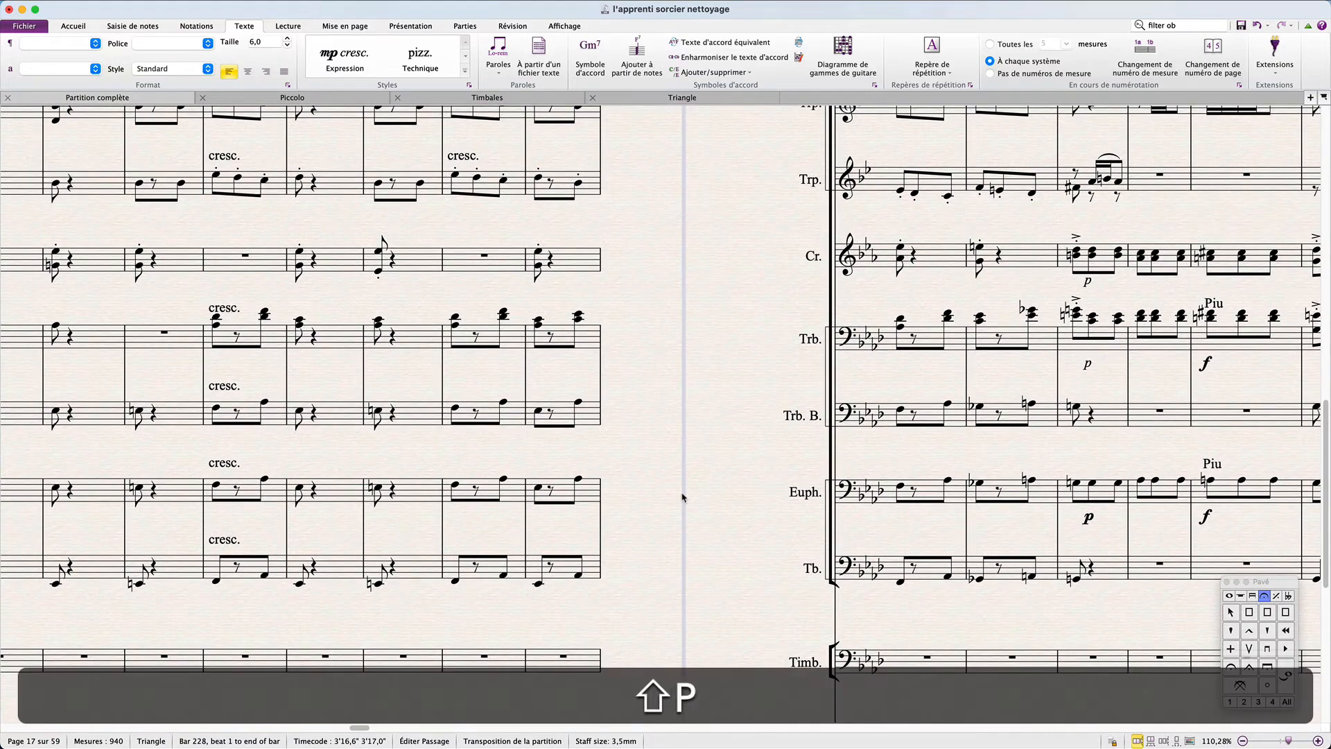
scroll(682, 497, down, 1)
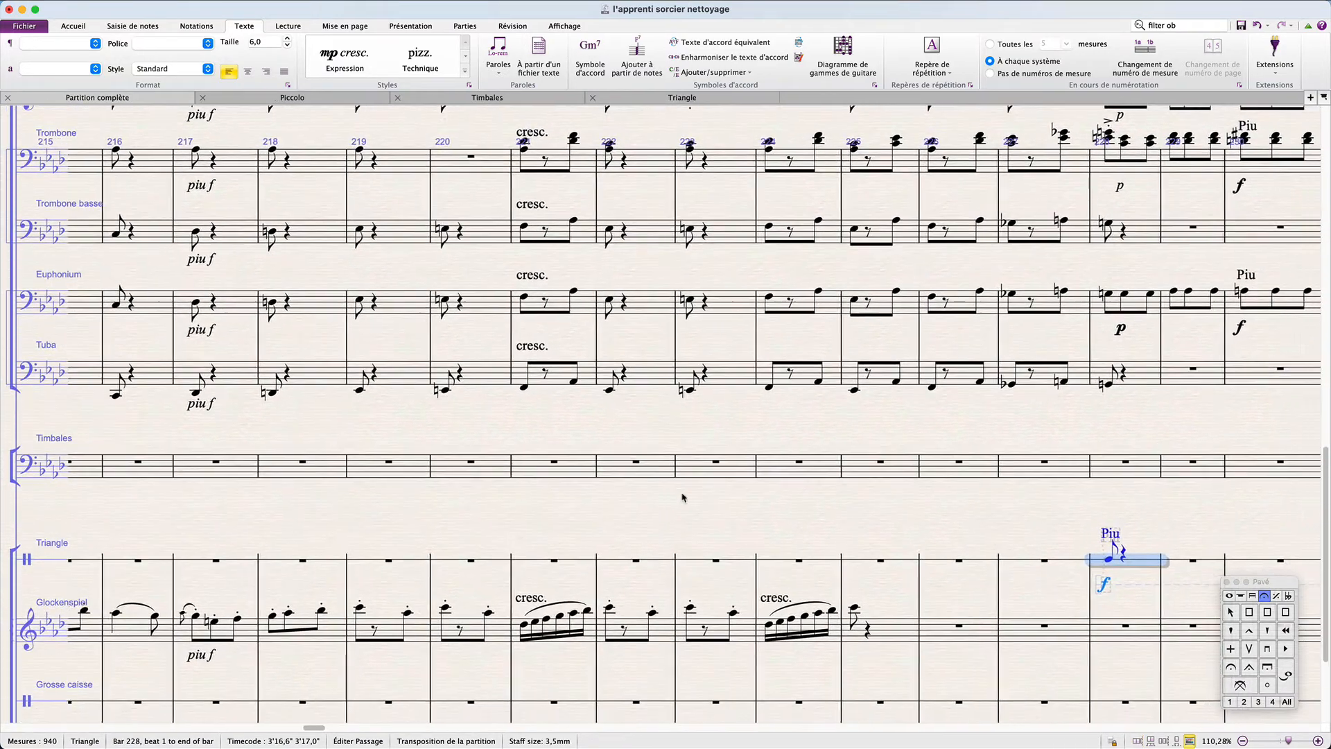
scroll(682, 497, up, 4)
scroll(682, 497, right, 2)
scroll(675, 415, up, 1)
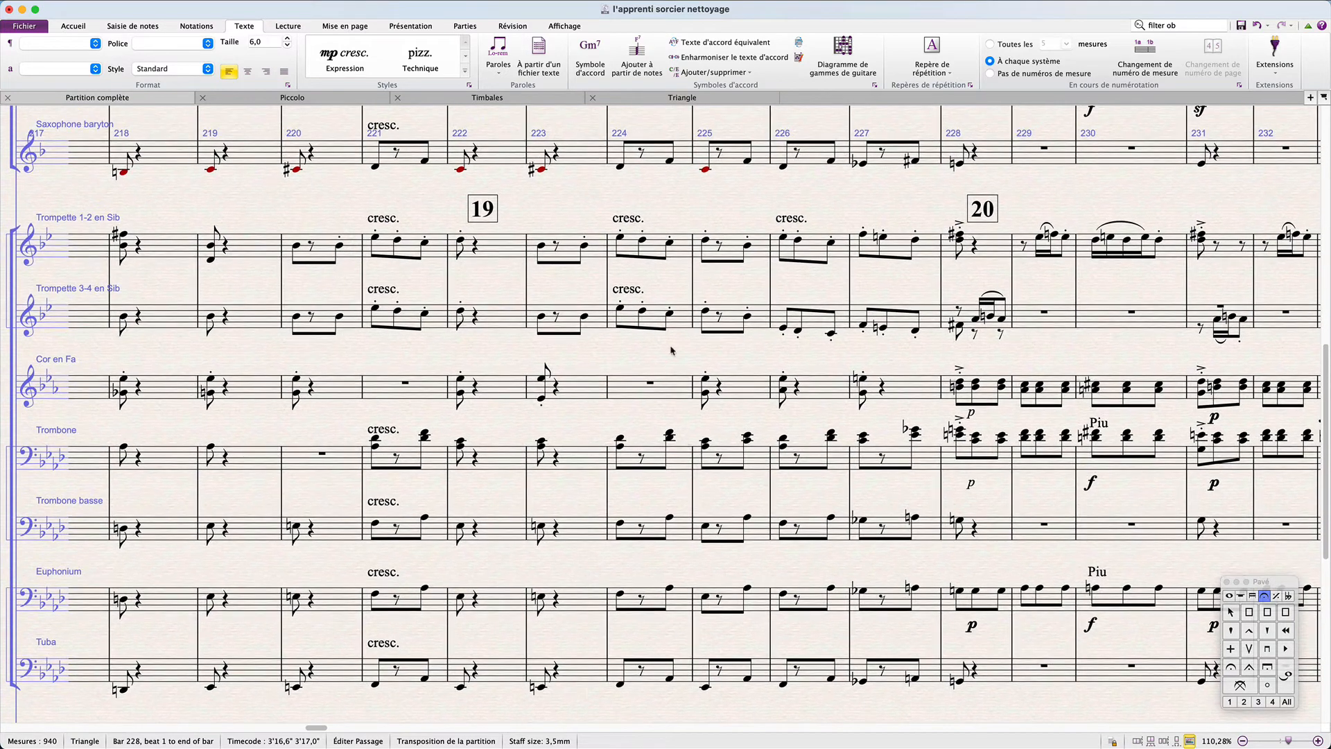
click(715, 256)
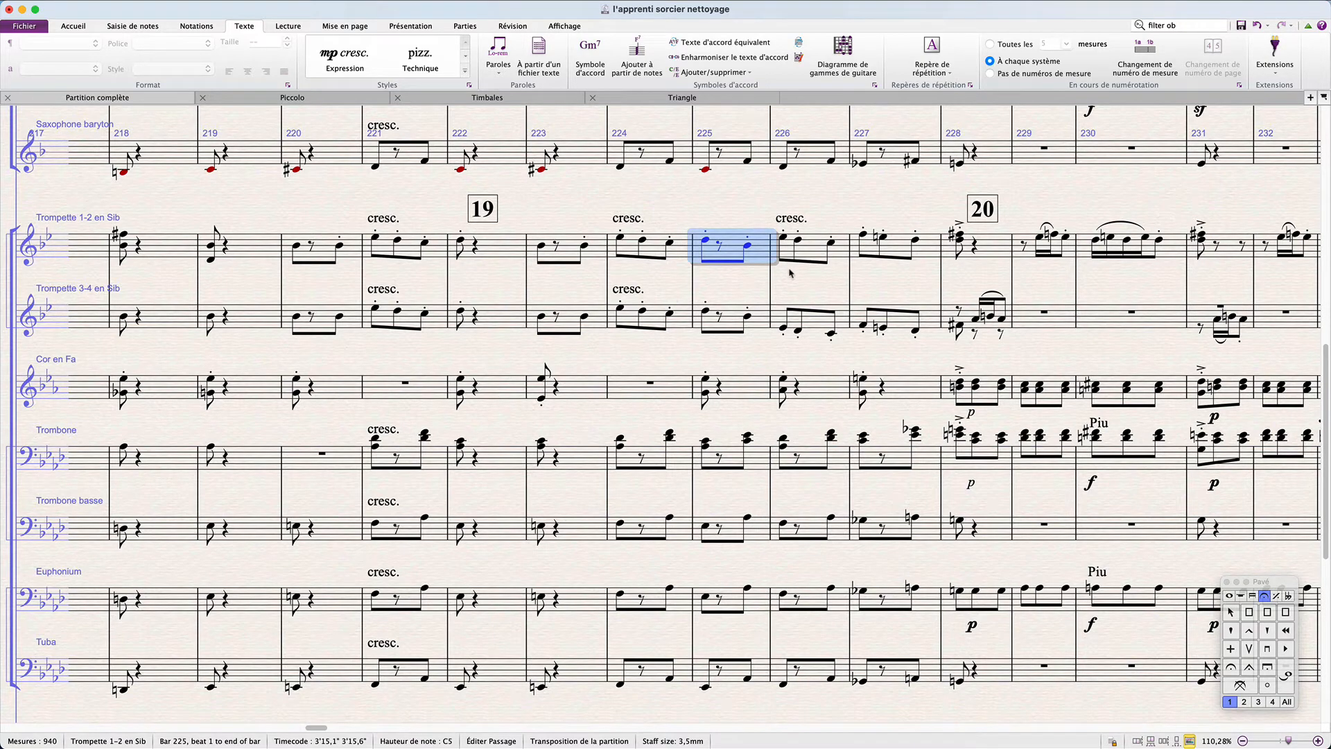
scroll(940, 434, down, 10)
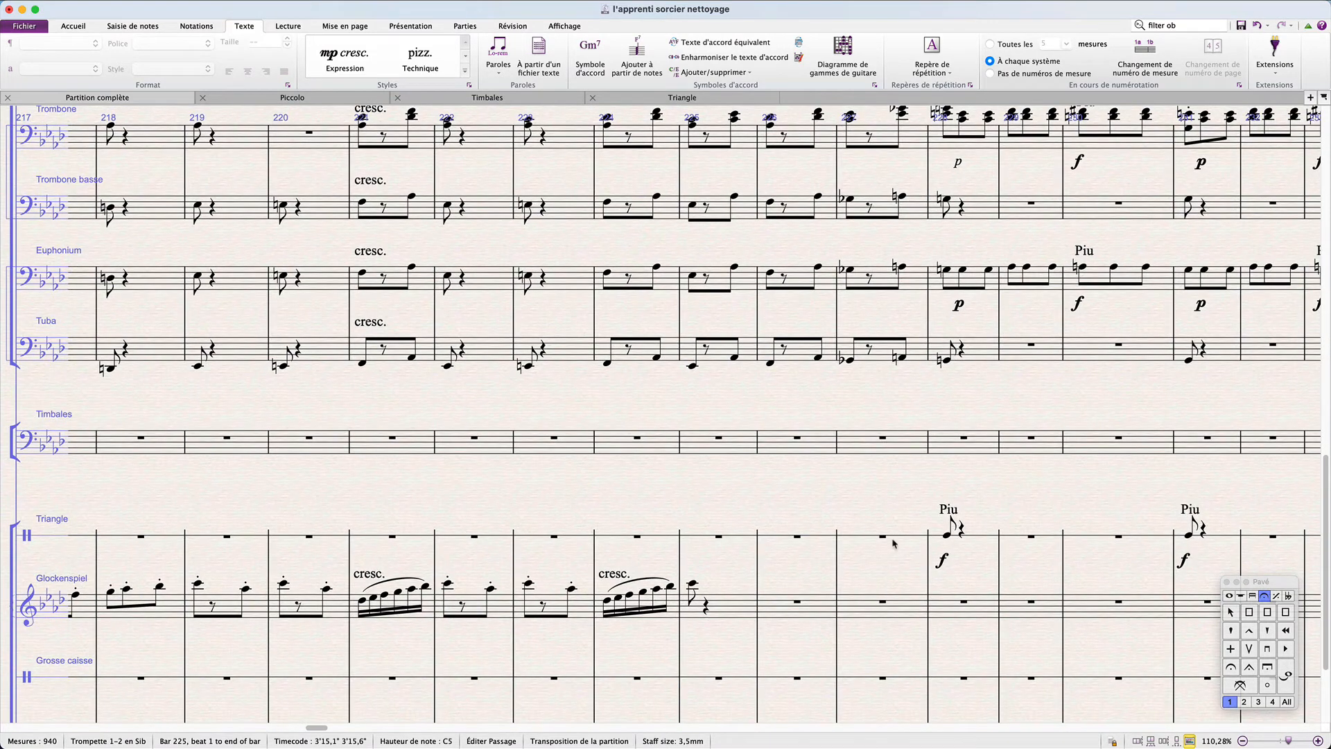
Hide the "Toujours plus animé" tempo text at bar 583 in the Triangle part.
click(893, 544)
key(w)
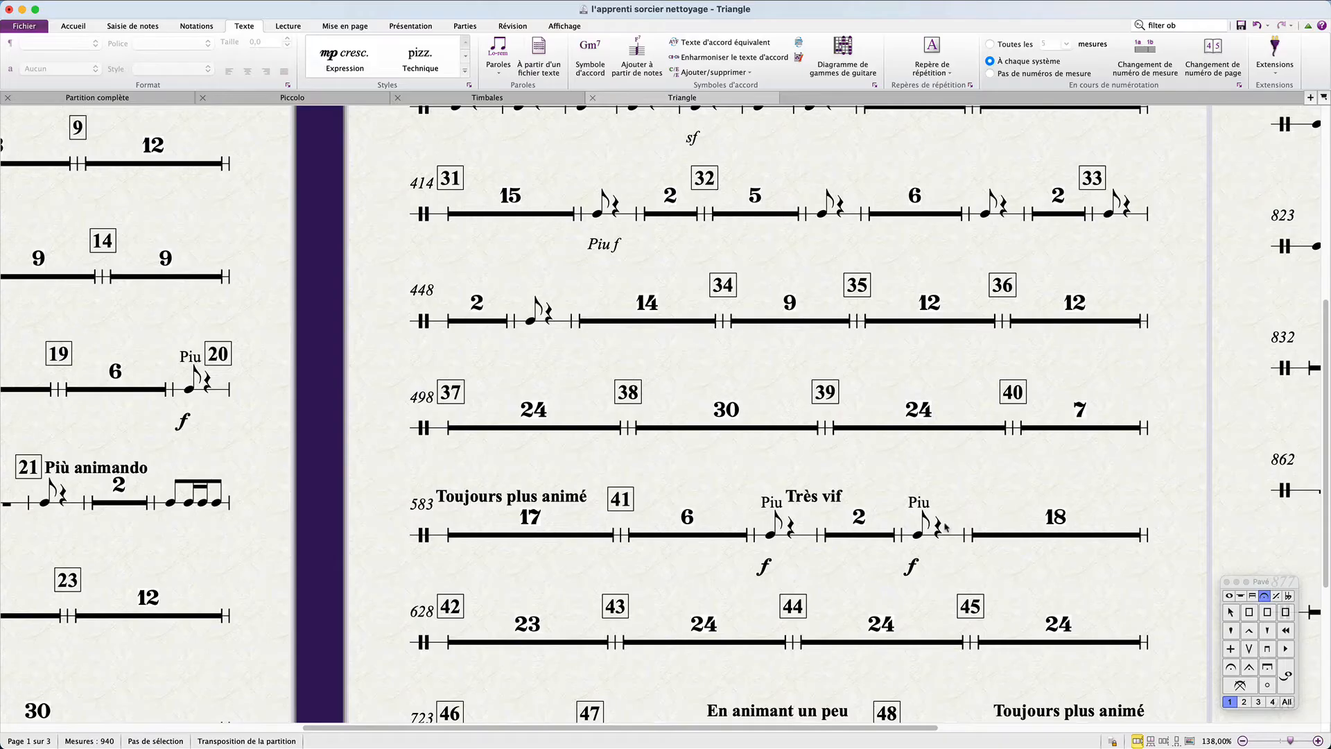
click(537, 497)
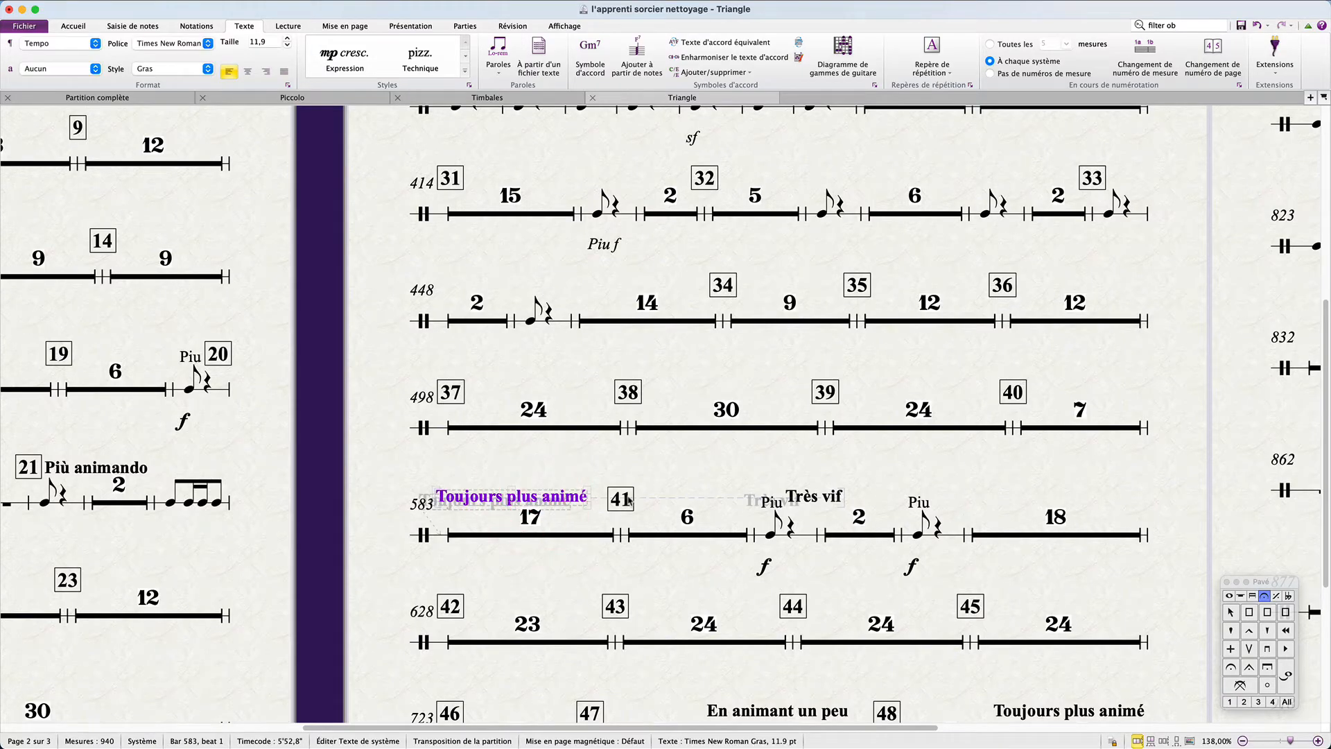
key(shift+super+h)
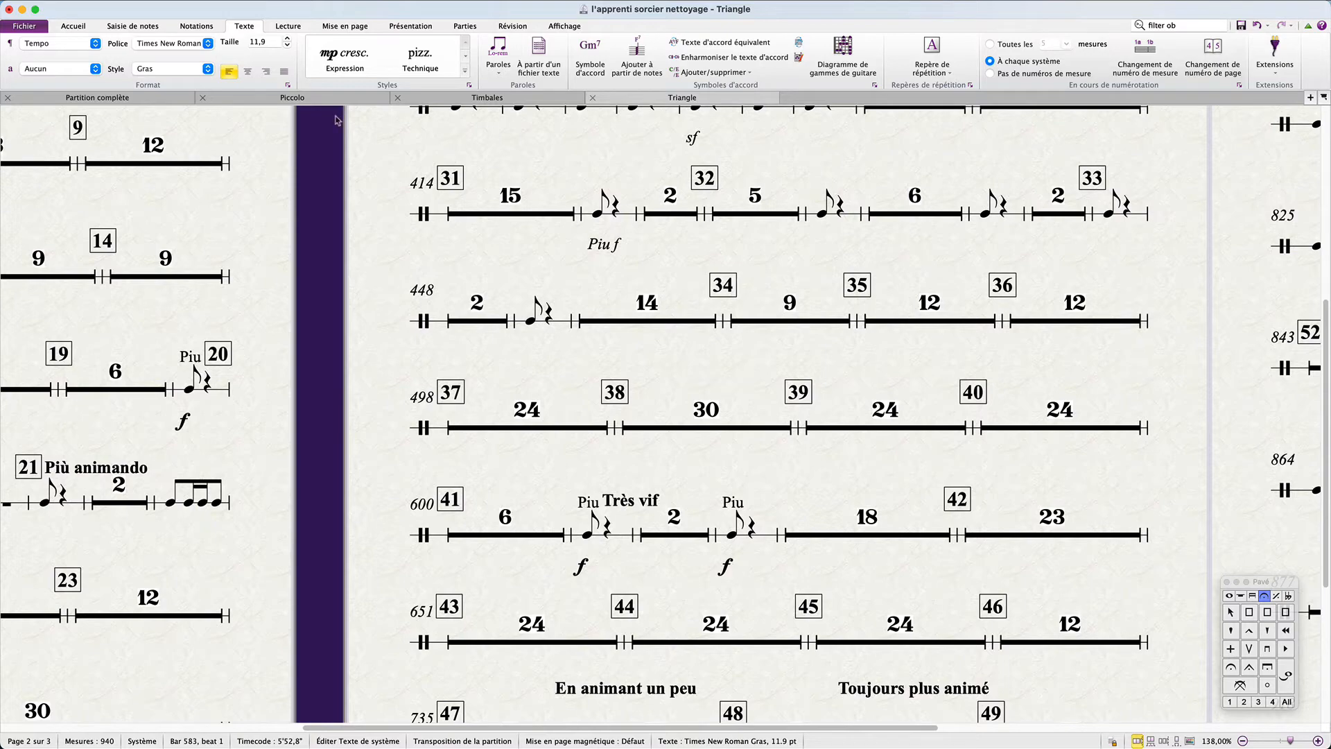
Copy the Piccolo's plain "Toujours plus animé" technique text at bar 583 in the full score.
click(74, 98)
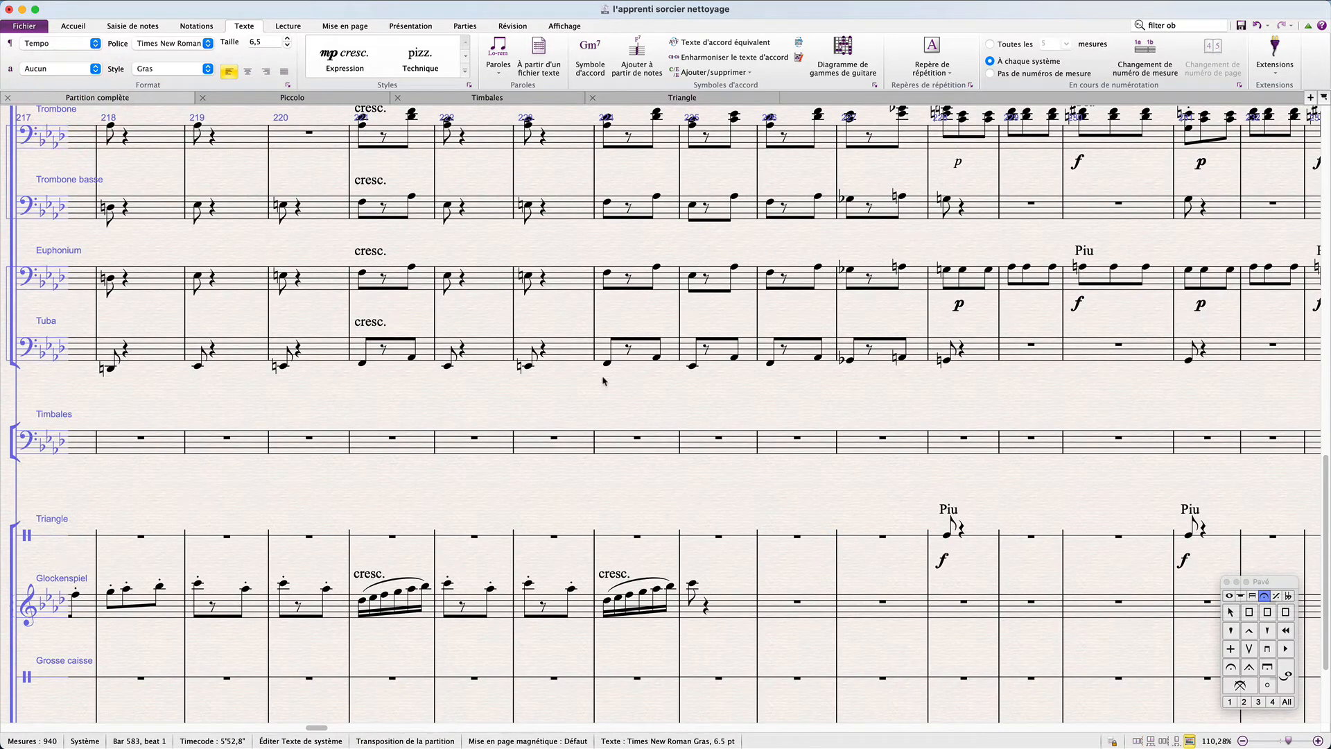
key(p)
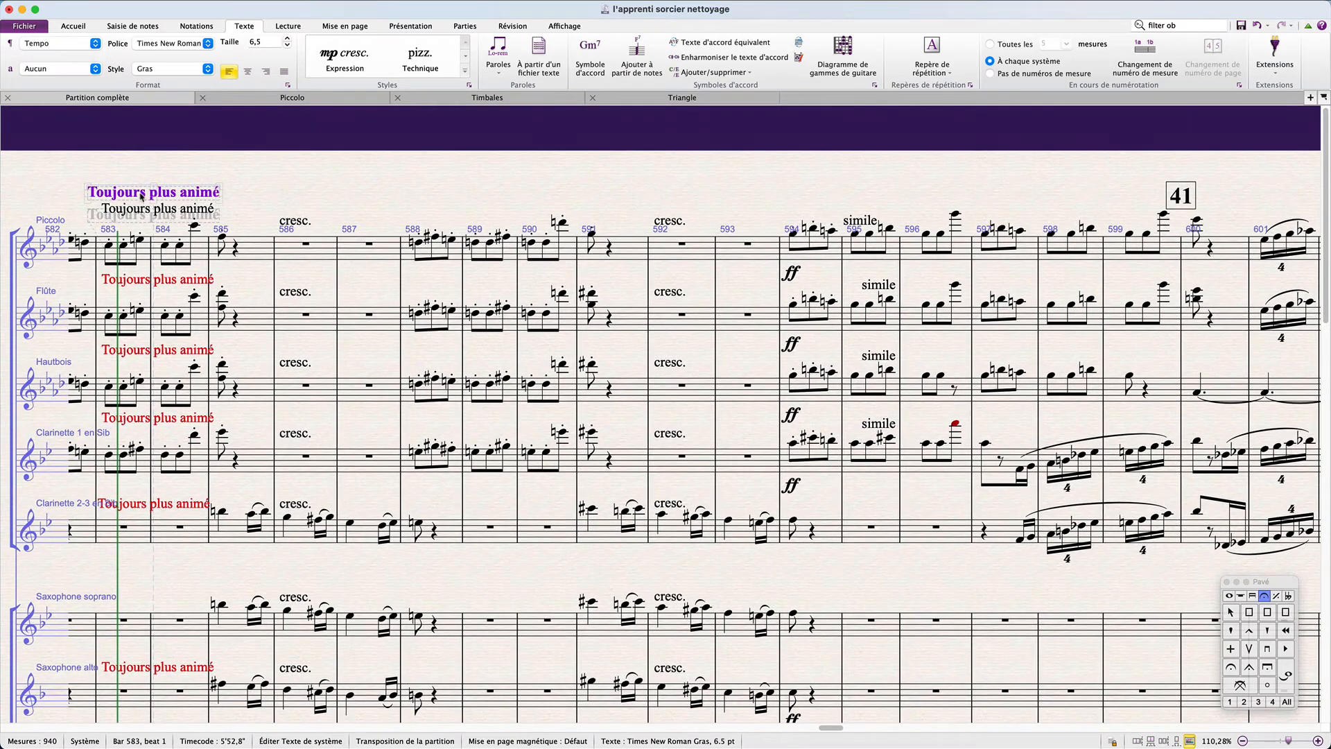
click(140, 211)
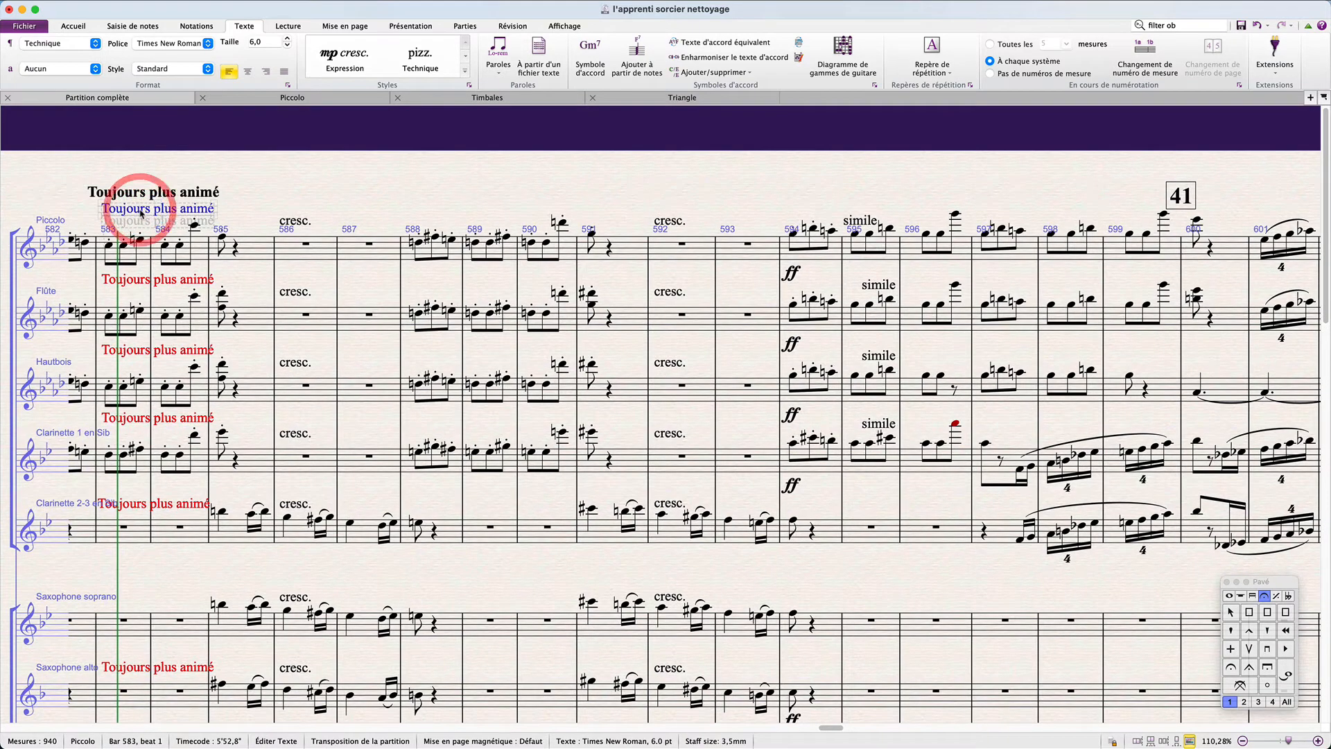
key(super+c)
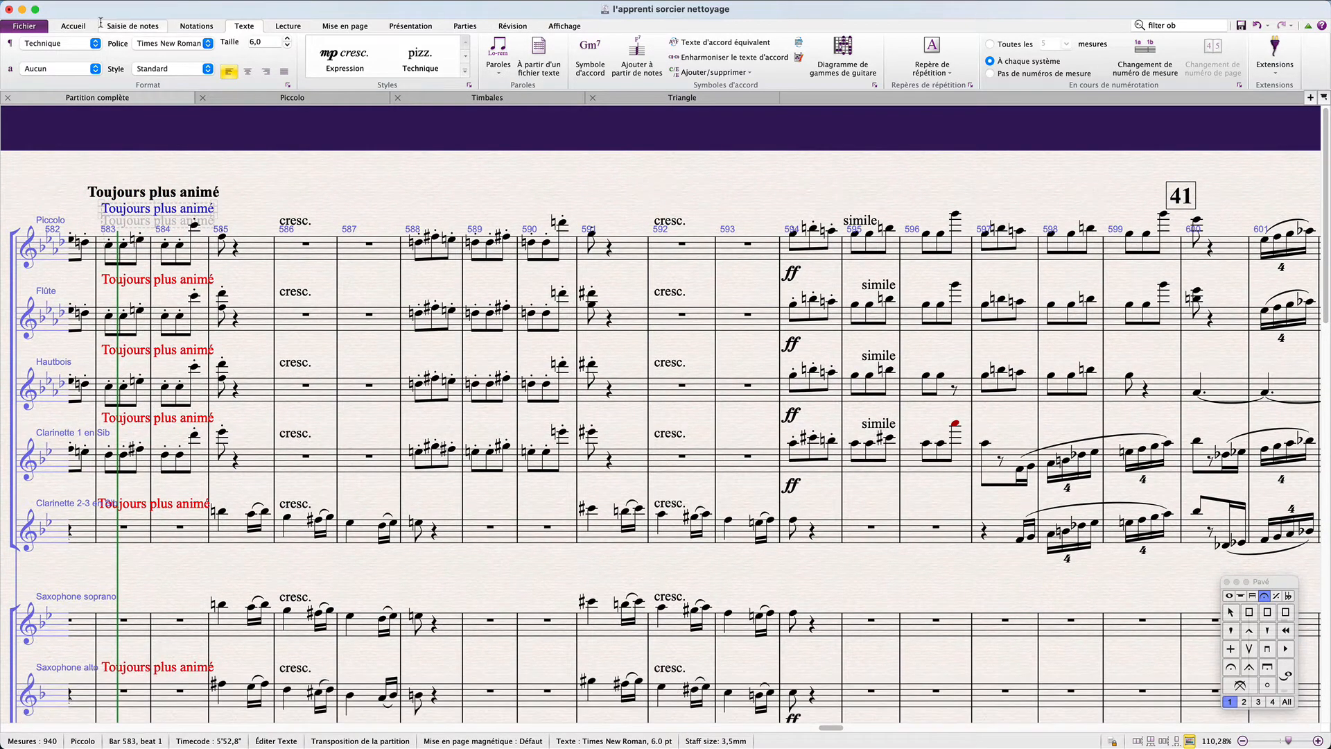
Use the advanced filter to select text containing the copied "Toujours plus animé" wording.
click(69, 25)
key(alt+shift+super+f)
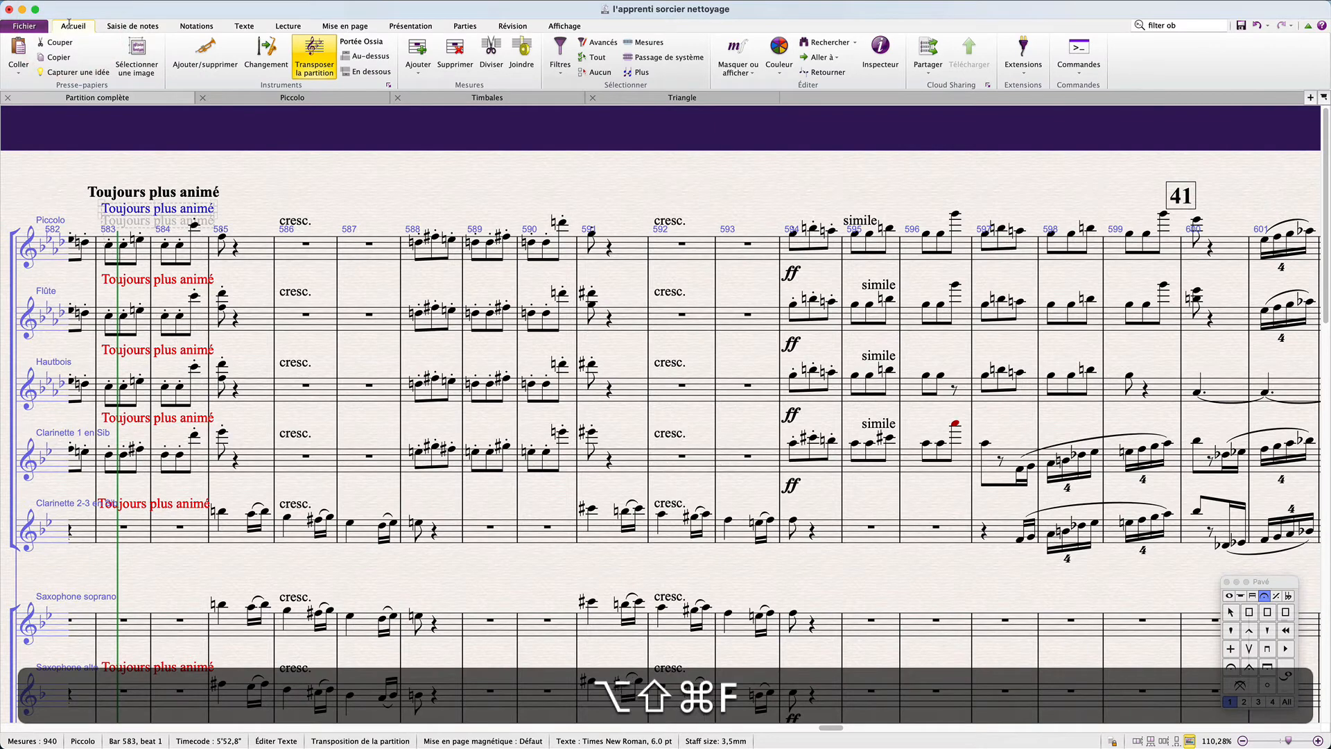
click(296, 224)
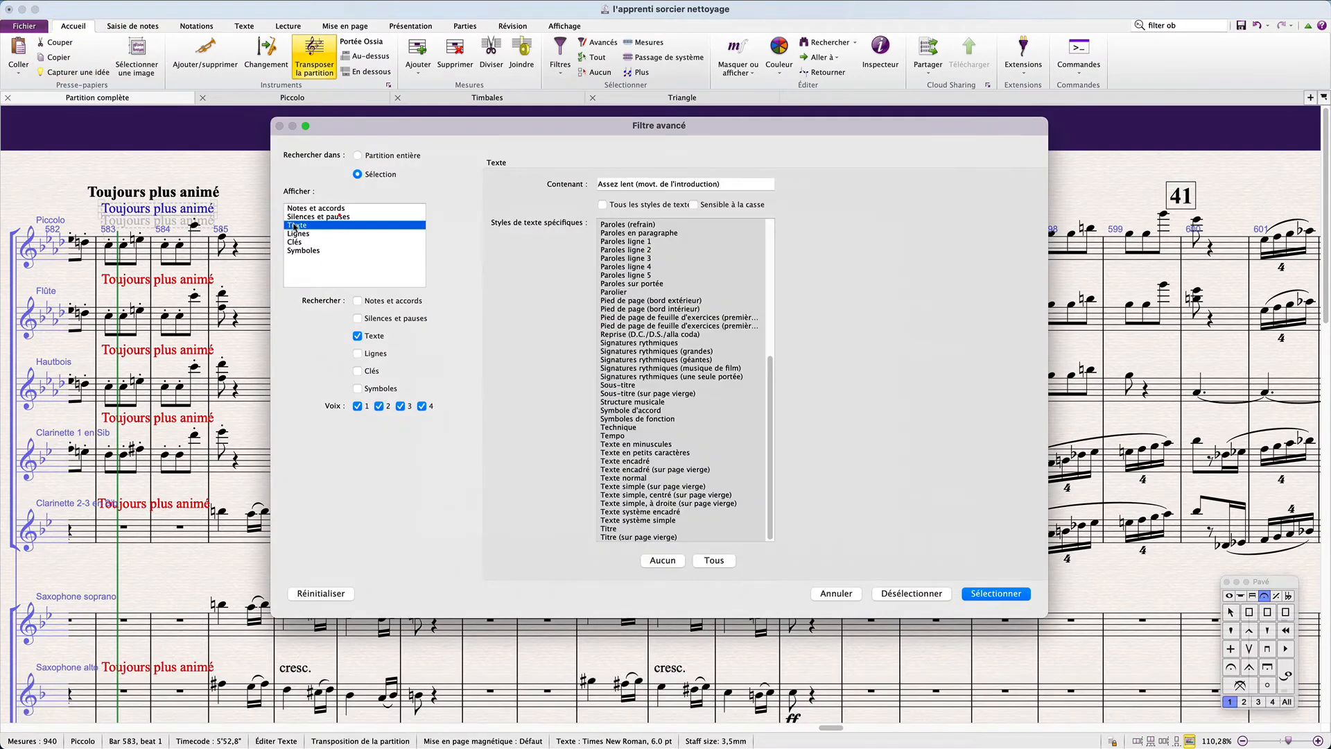
triple_click(652, 183)
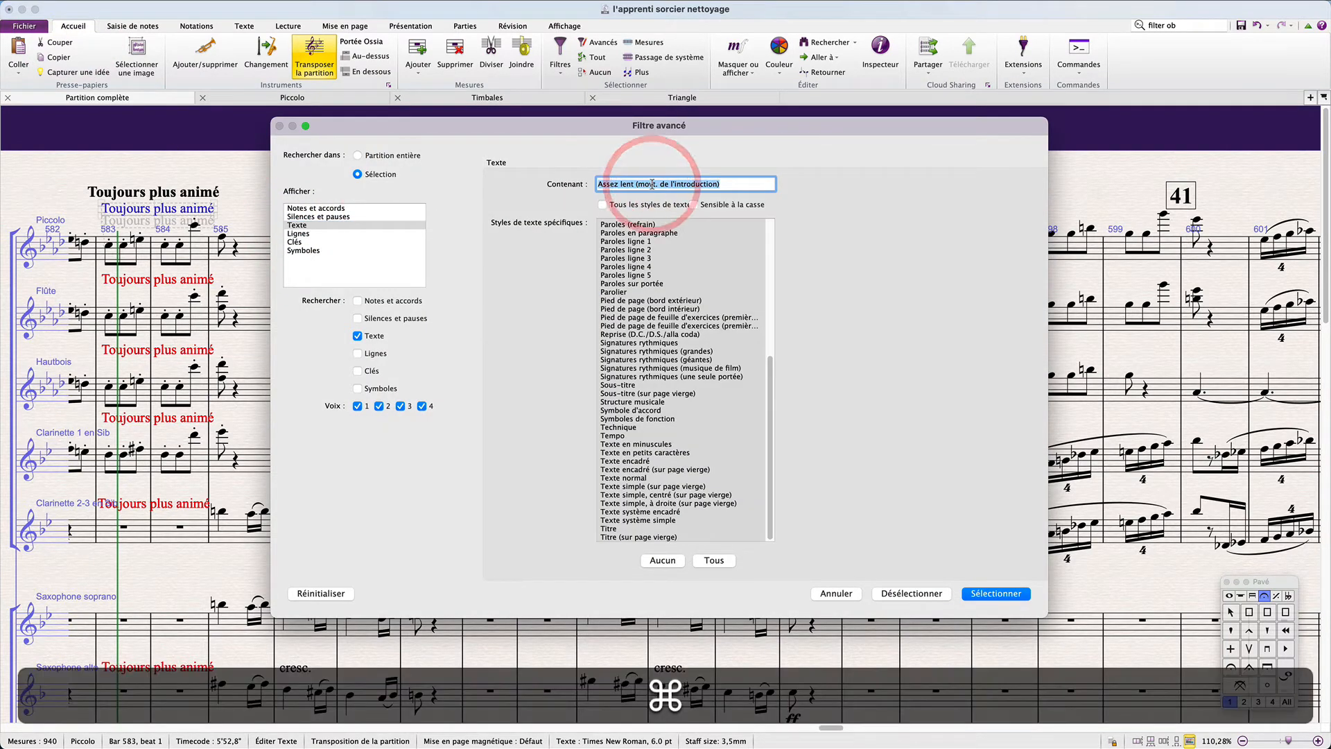
key(super+v)
key(super+Return)
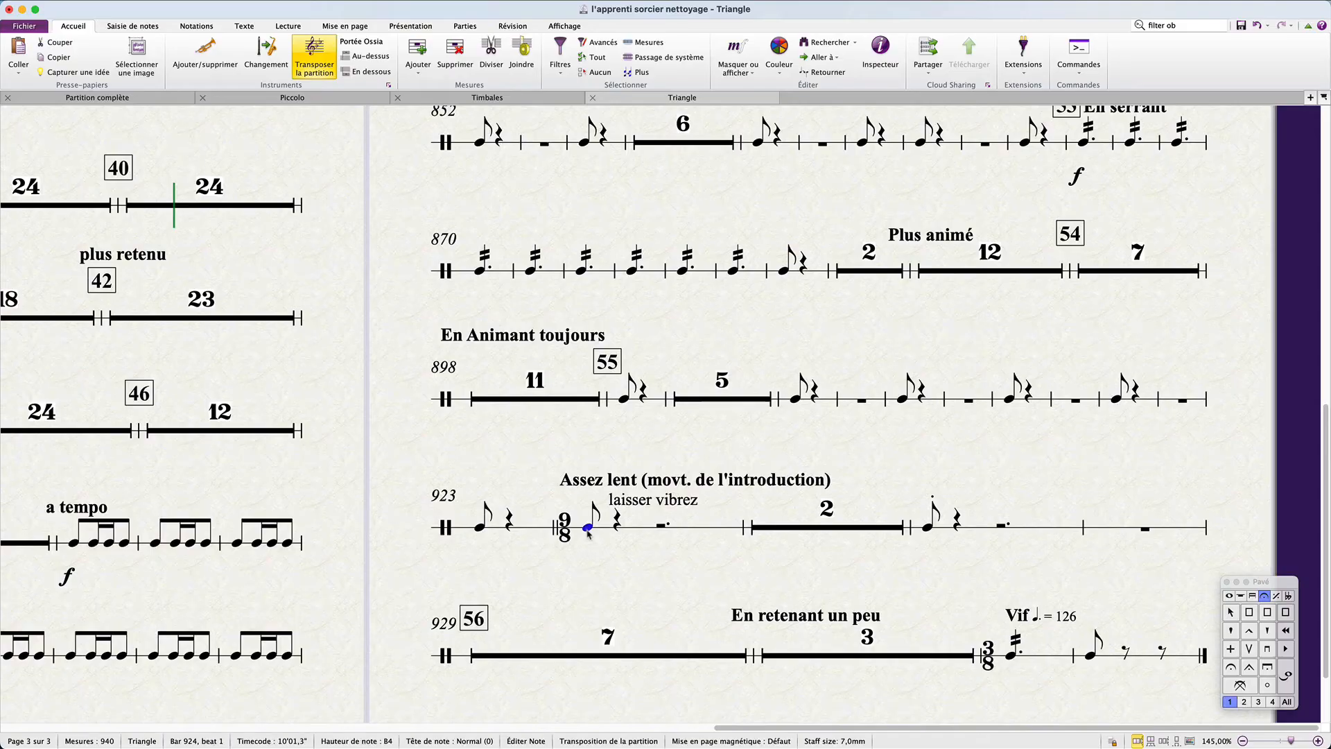
Add a tie to the Triangle's first note in bar 924 of the part and set it as L.V.
click(587, 529)
key(minus)
key(KP_Enter)
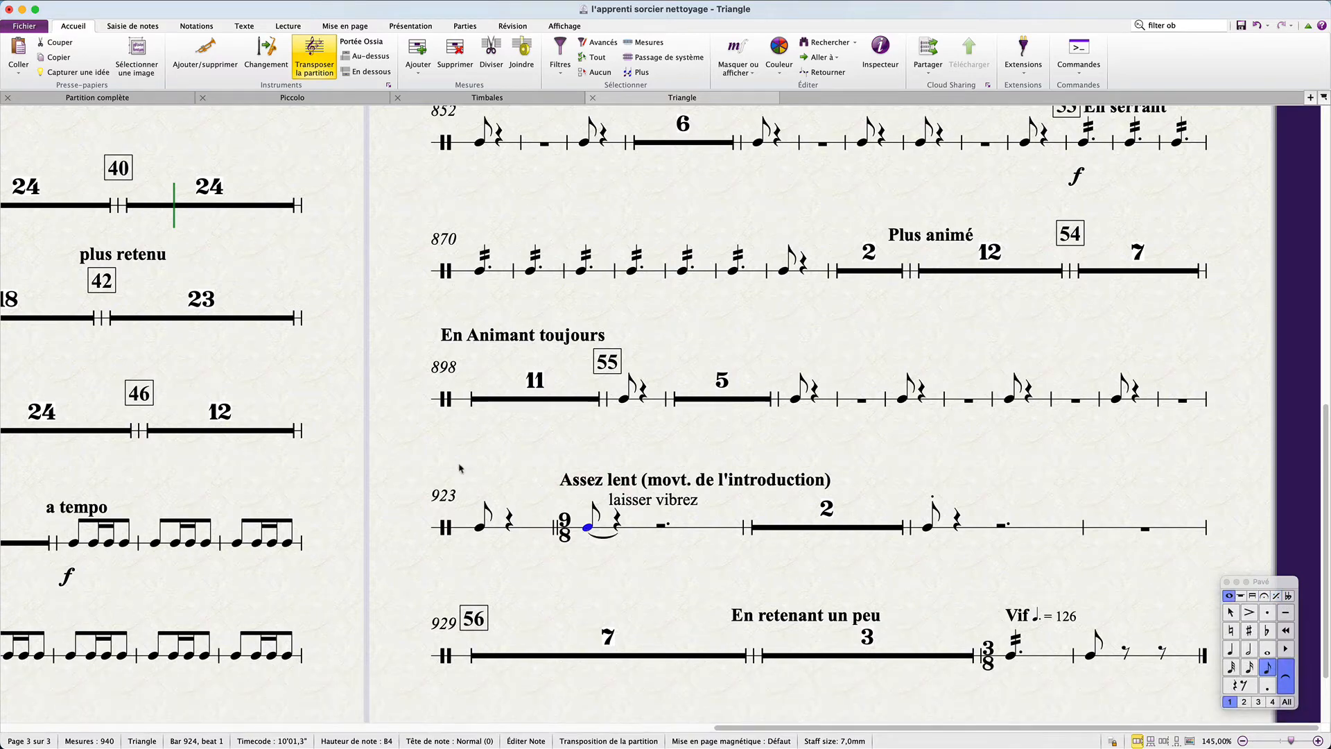
key(shift+super+i)
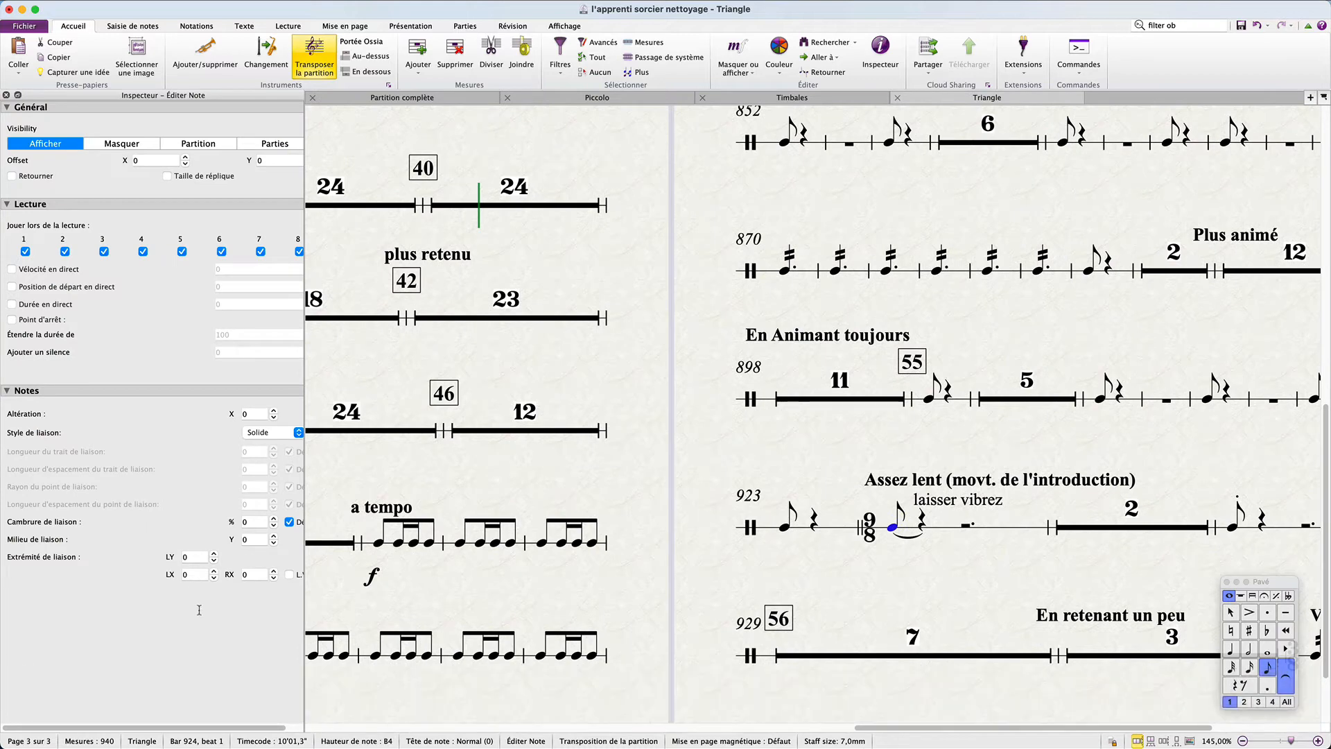
scroll(226, 645, right, 2)
click(271, 575)
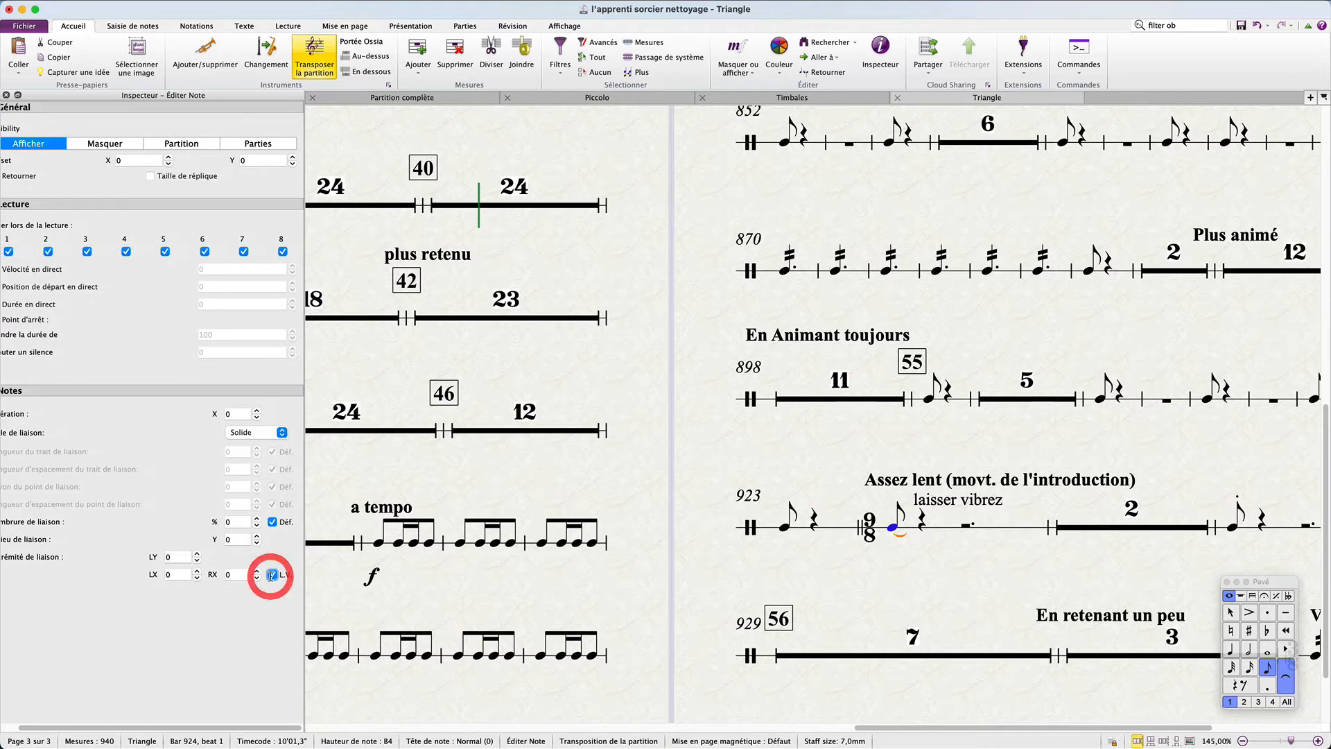
Set the tie on the Triangle's bar 924 note as L.V. in the full score too, and return to the Triangle part.
key(w)
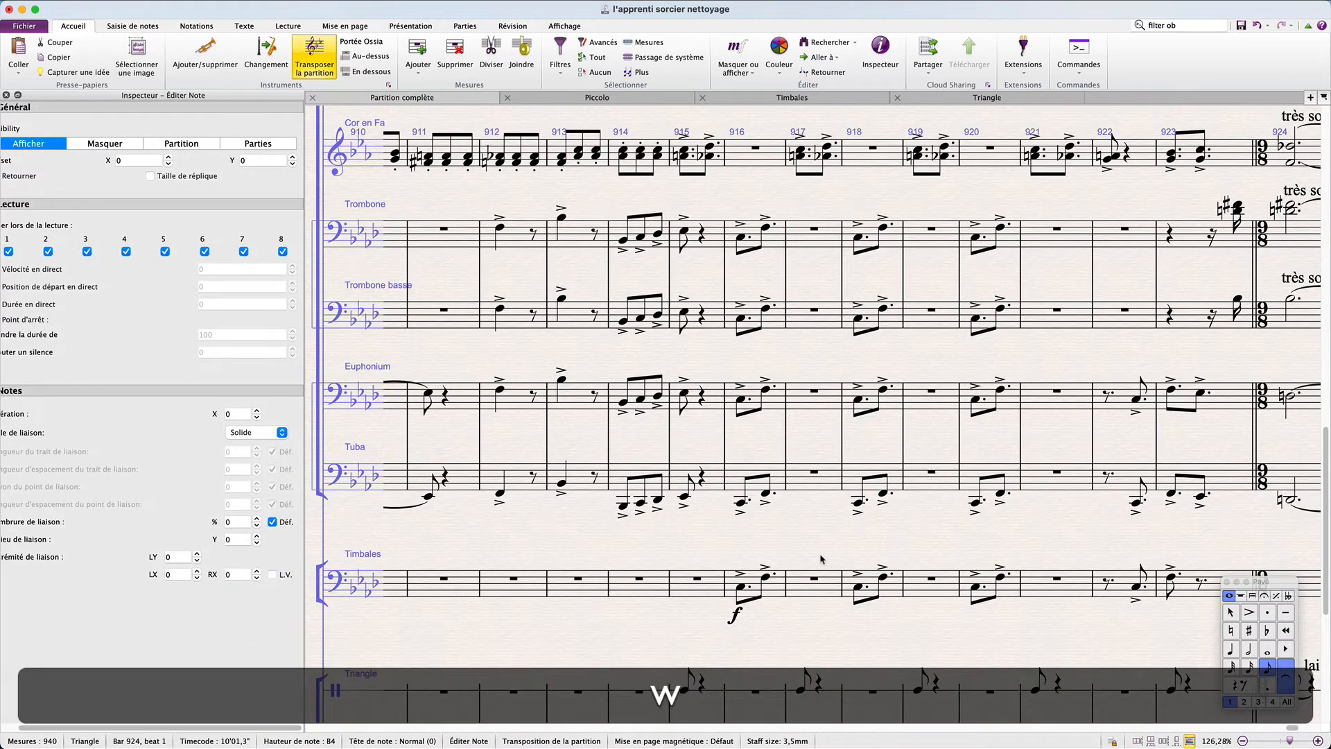
key(p)
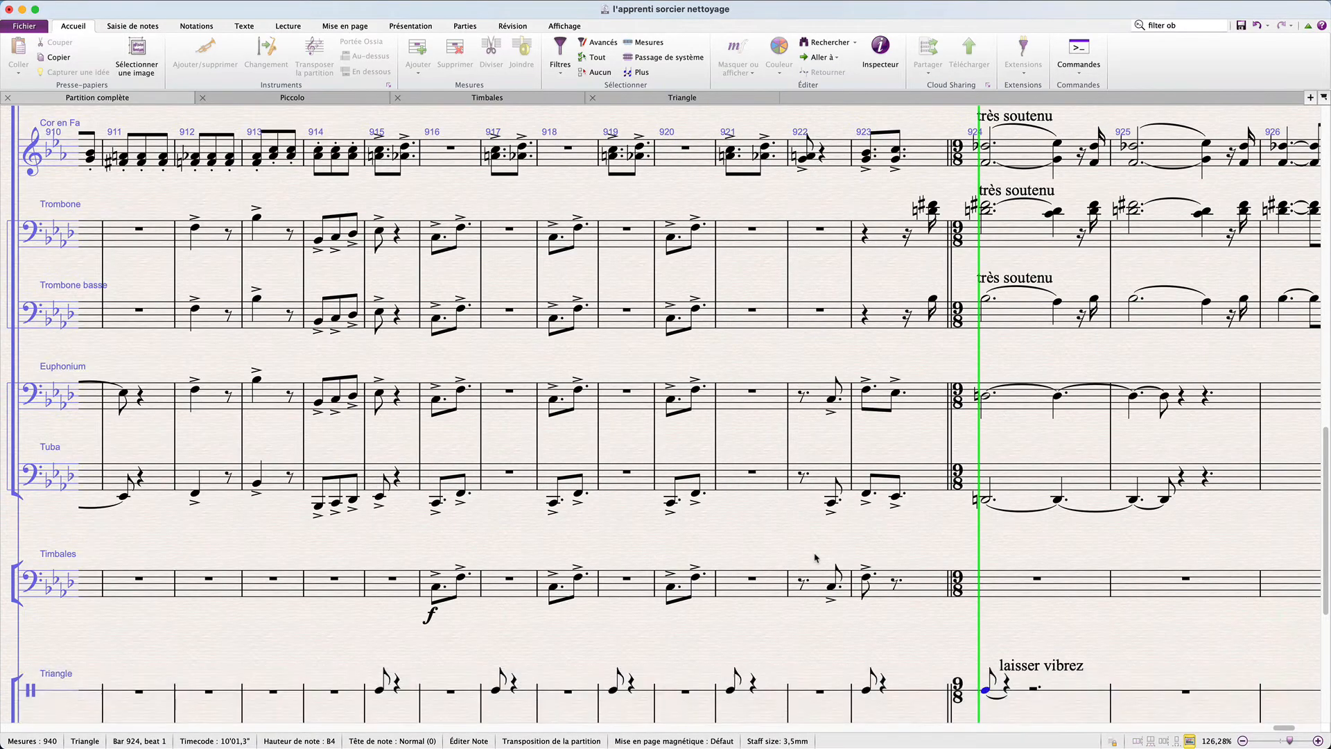
key(space)
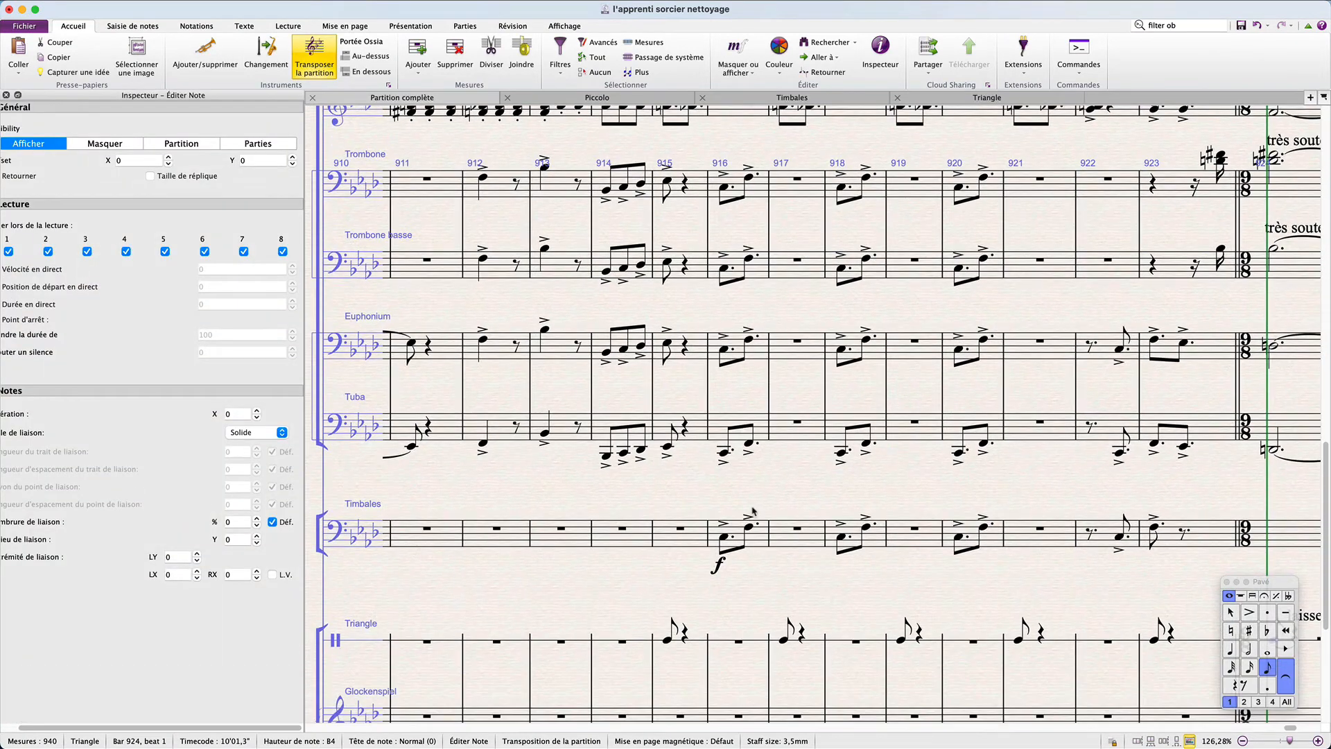
scroll(753, 510, right, 5)
scroll(753, 511, down, 3)
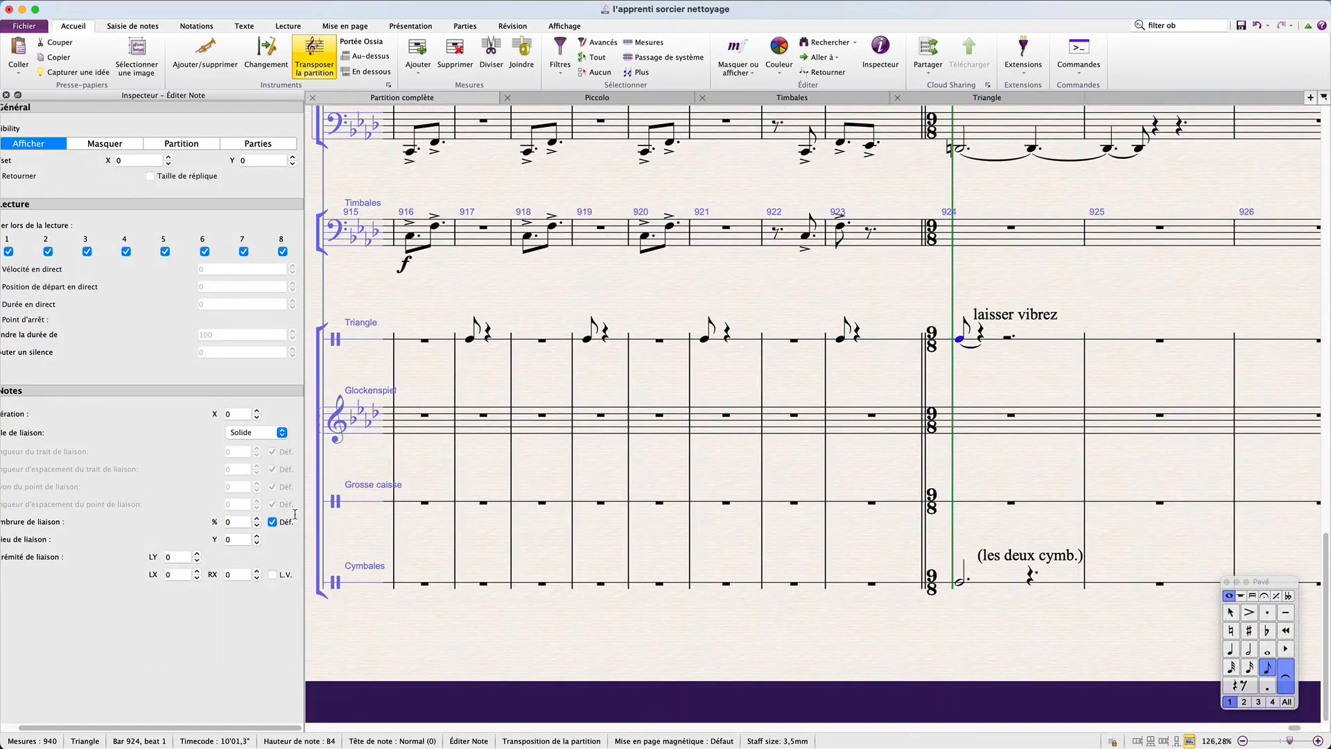
click(274, 574)
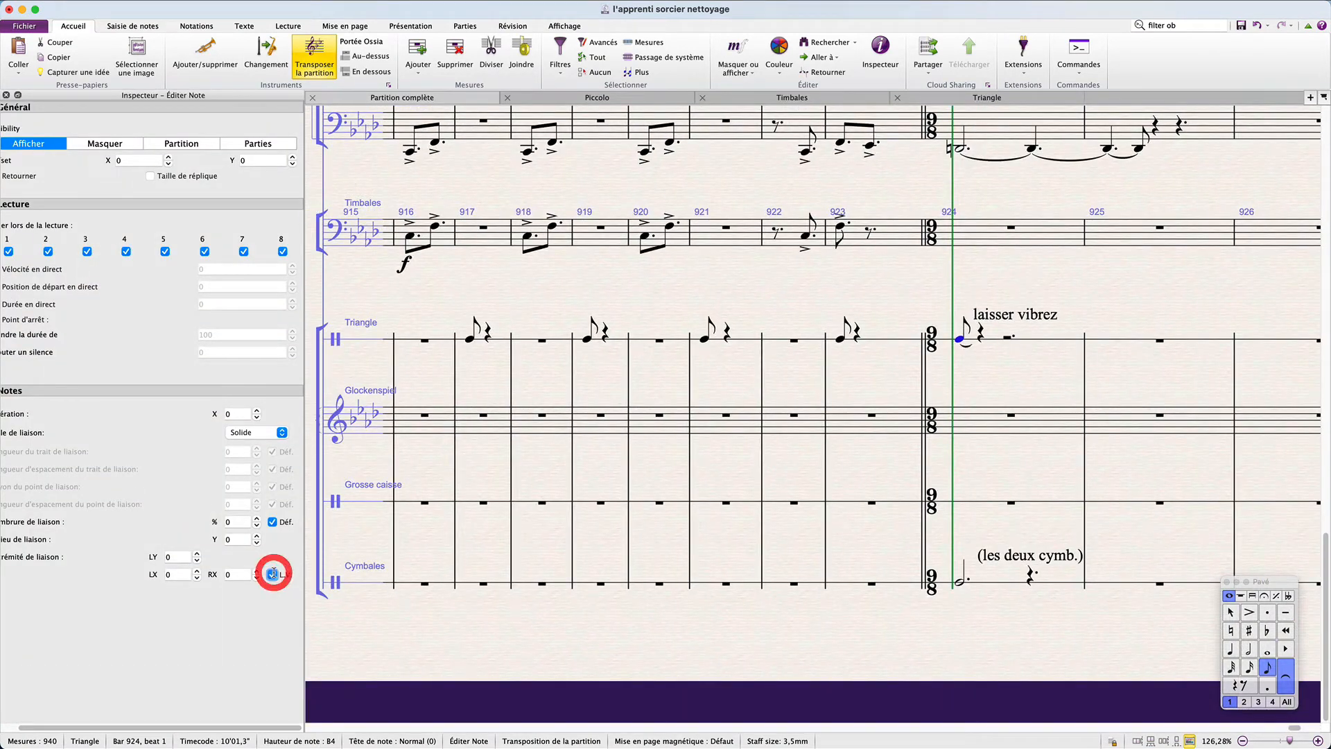
click(976, 375)
click(991, 341)
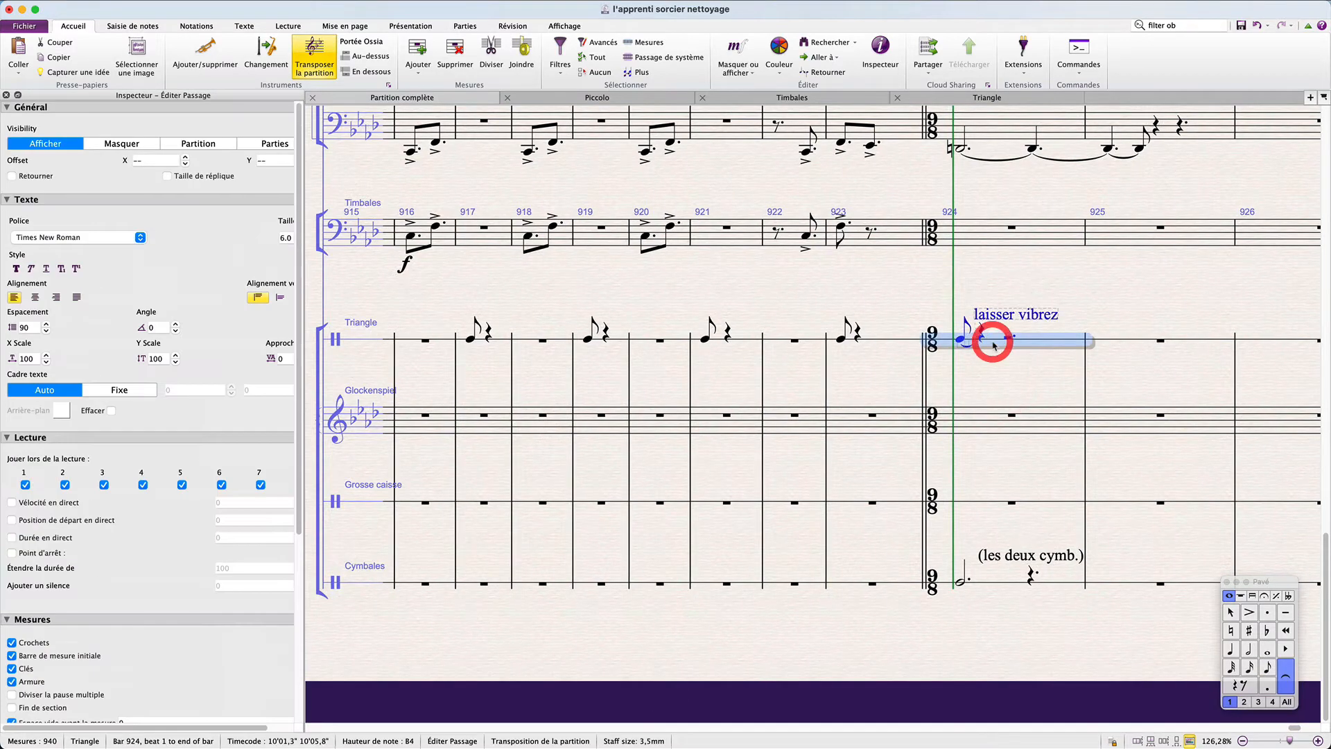
key(w)
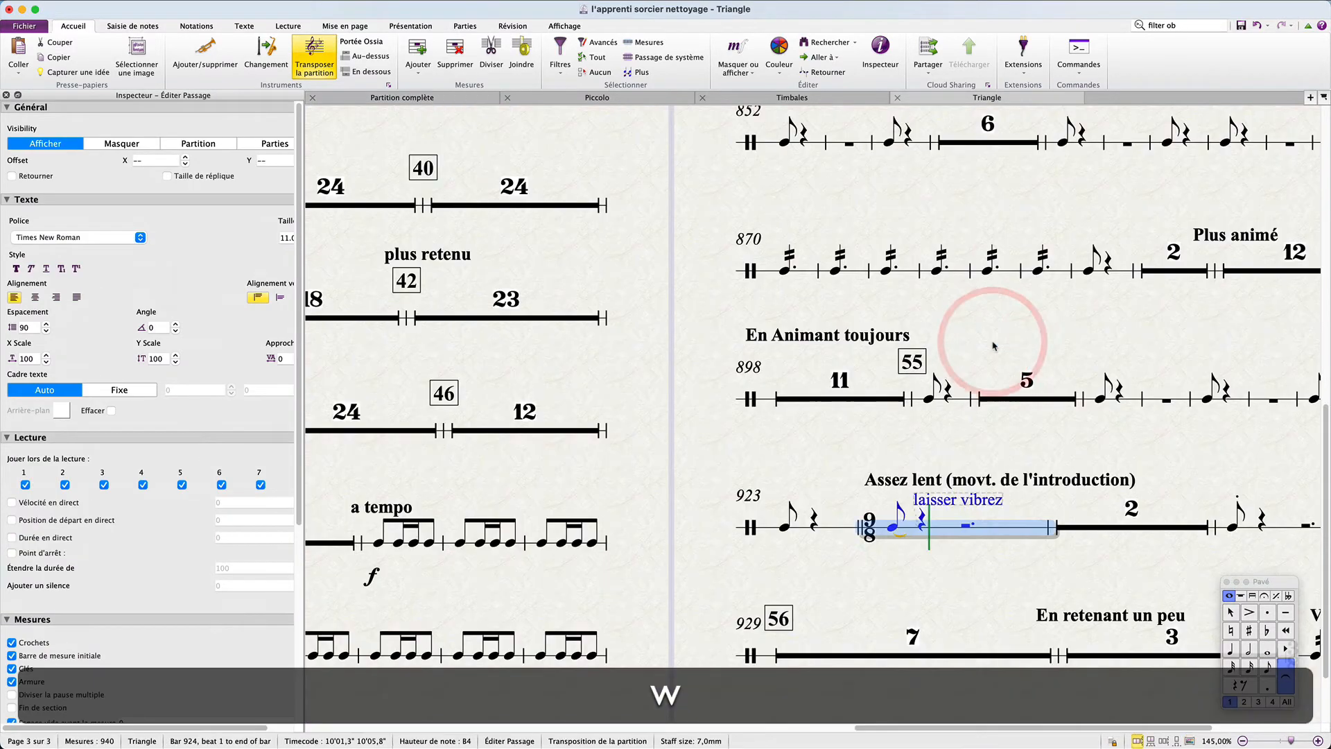
Move the "laisser vibrez" text above the first note of bar 924 in the full score and Triangle part, and clear the selection.
click(895, 528)
key(super)
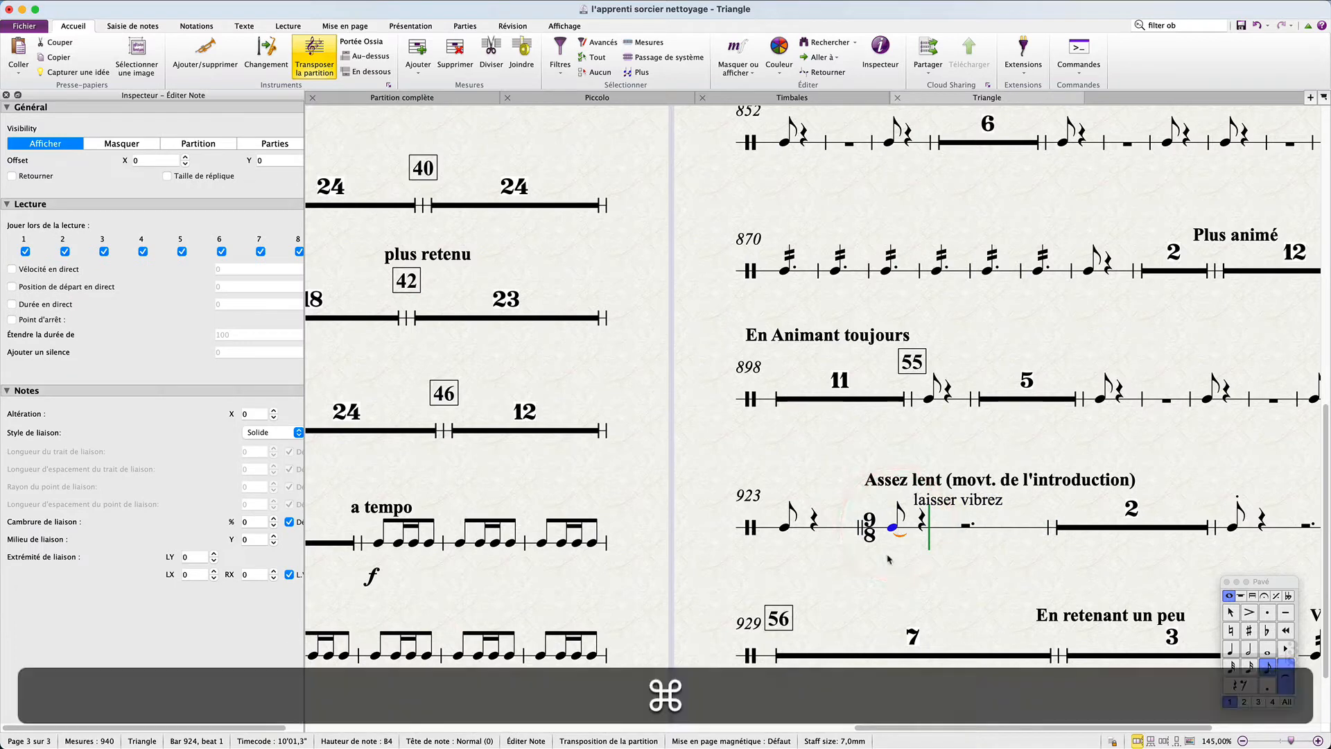
click(970, 499)
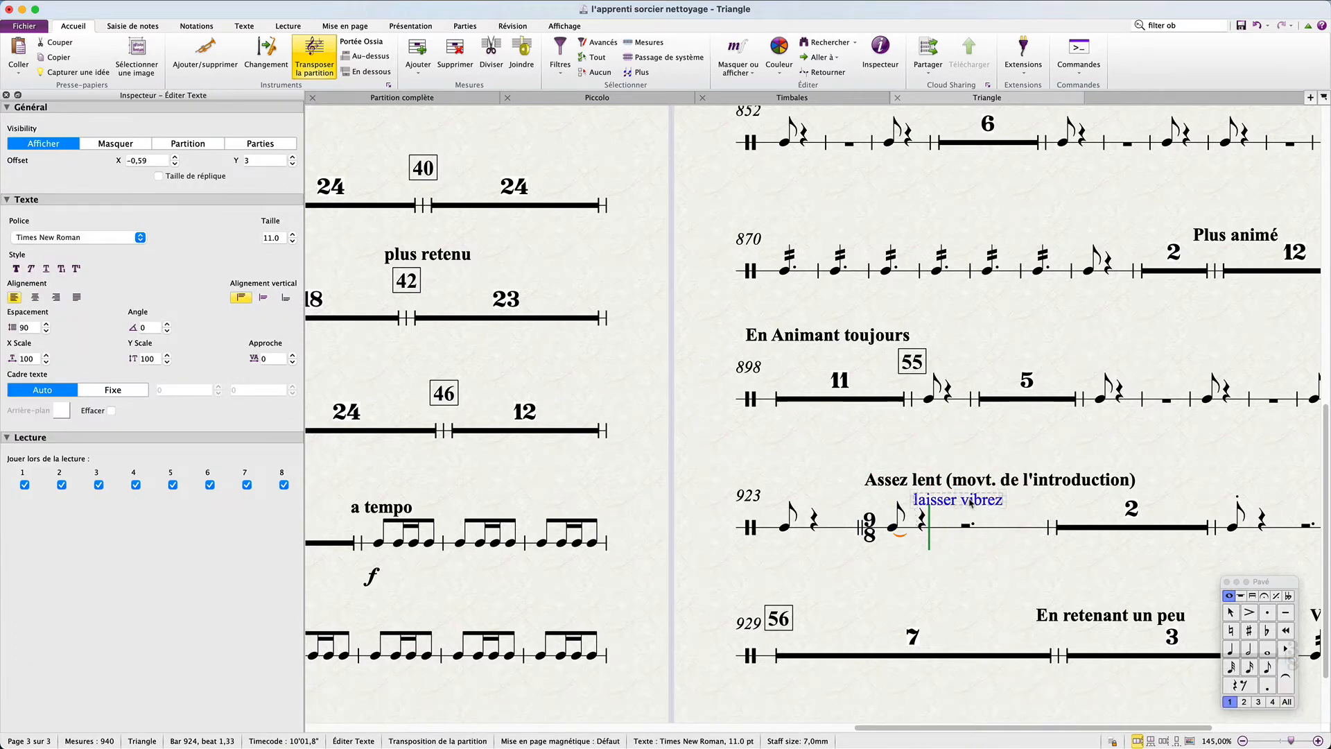
key(super+w)
key(super+Left)
key(super+Left)
key(shift+super+Left)
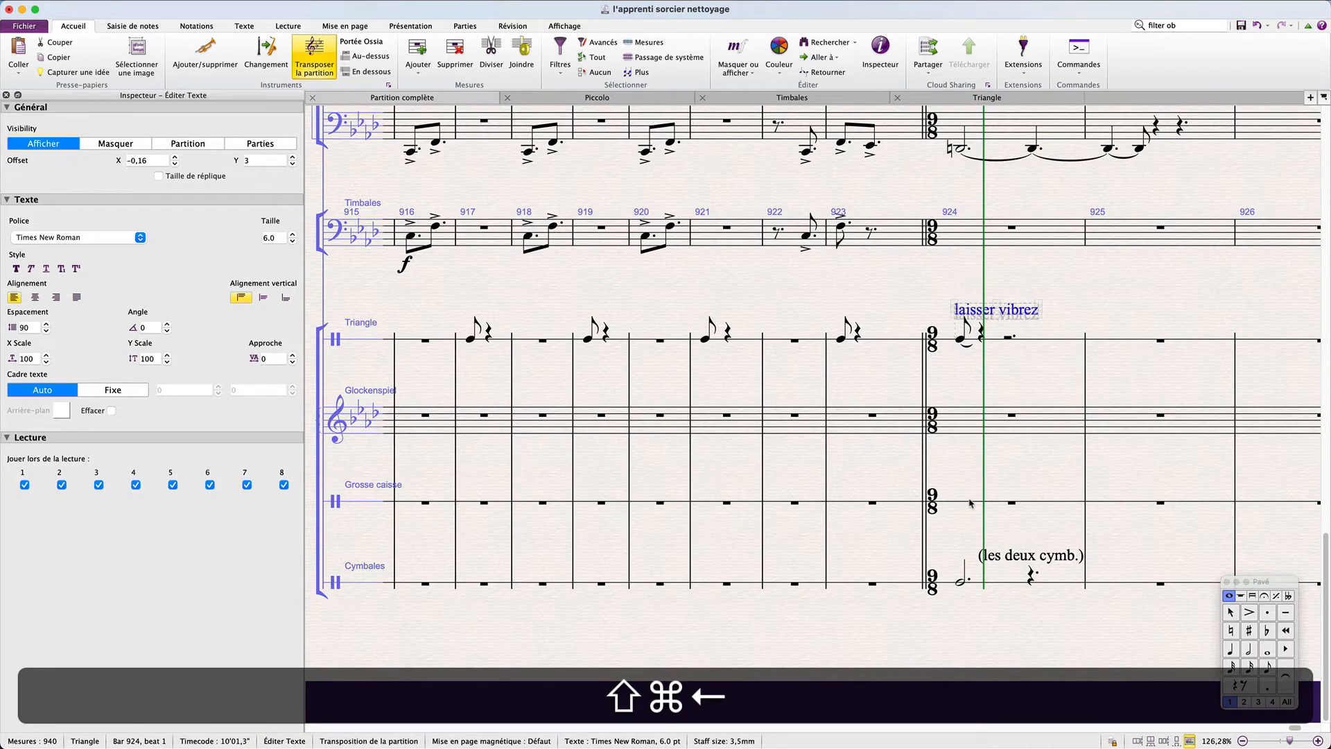
key(shift+super+p)
key(super+w)
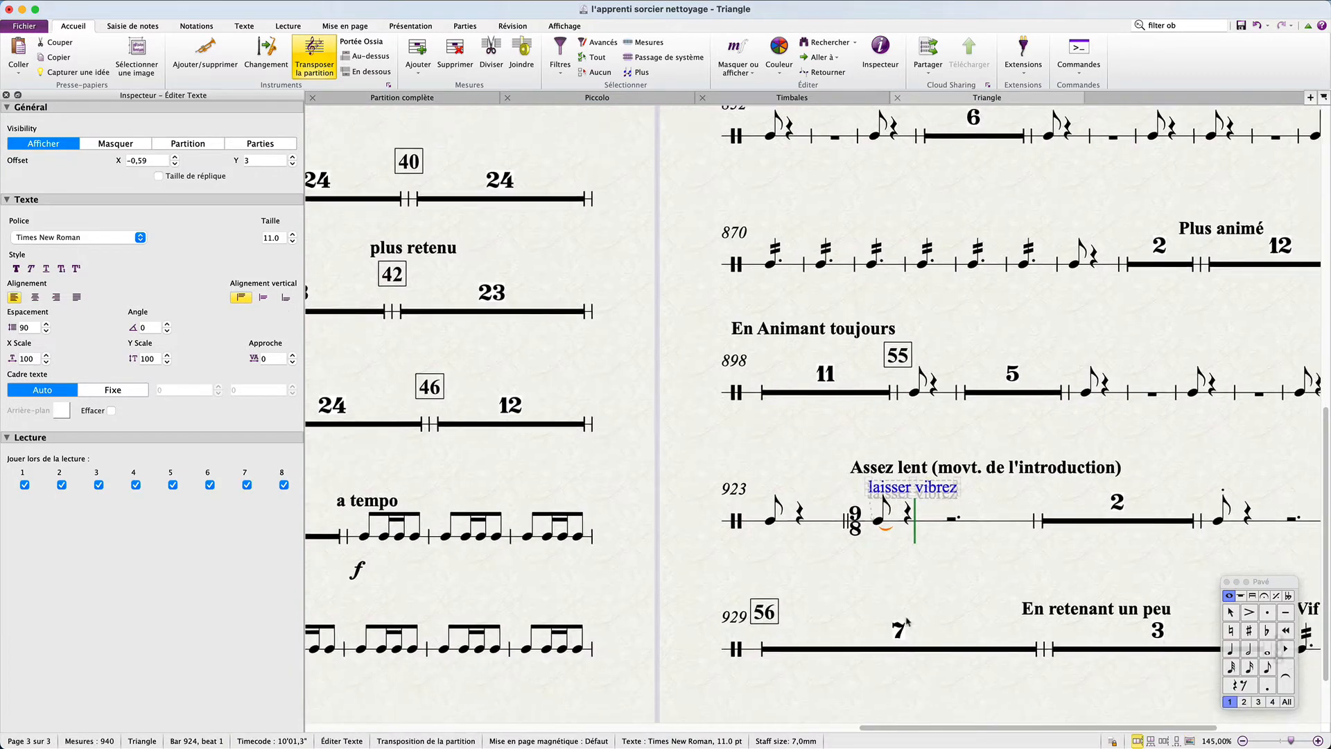
click(901, 575)
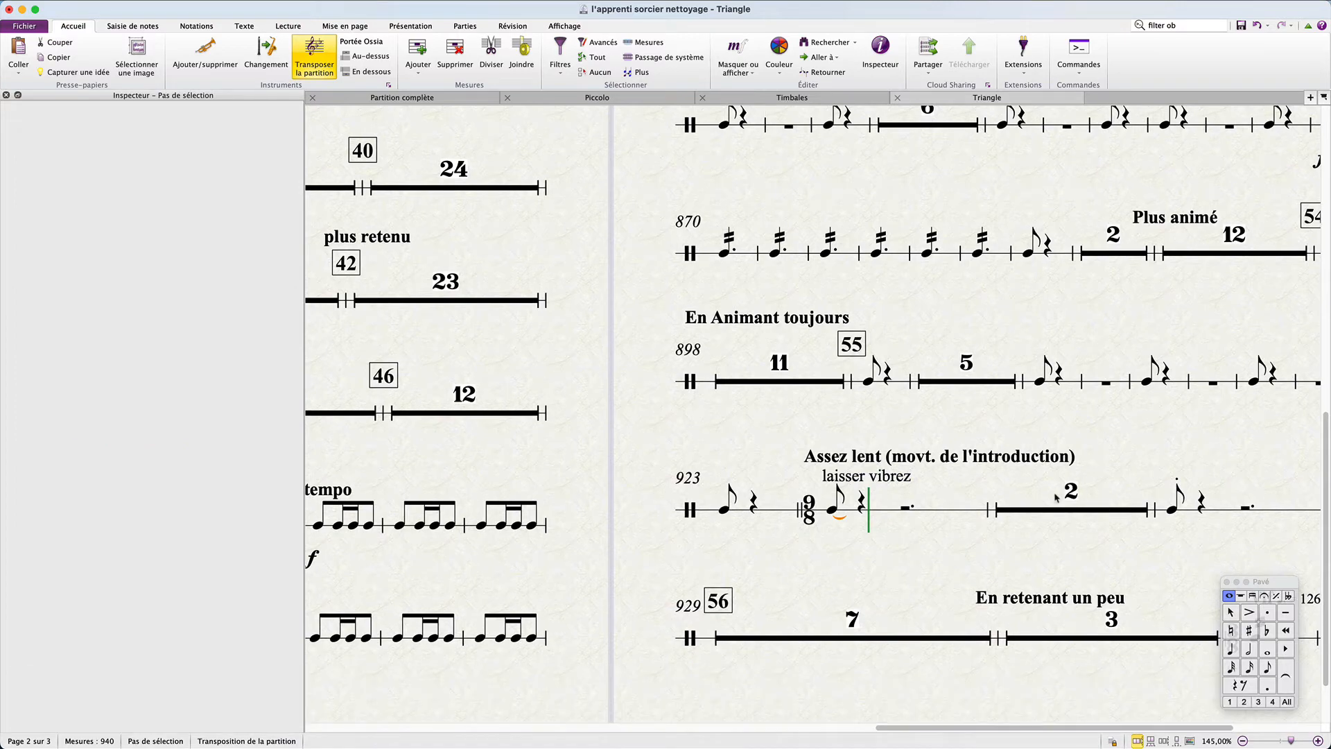
Split the Flute's bar 938 rest in the full score into a dotted half rest and a dotted quarter rest with fermata.
scroll(1030, 551, right, 5)
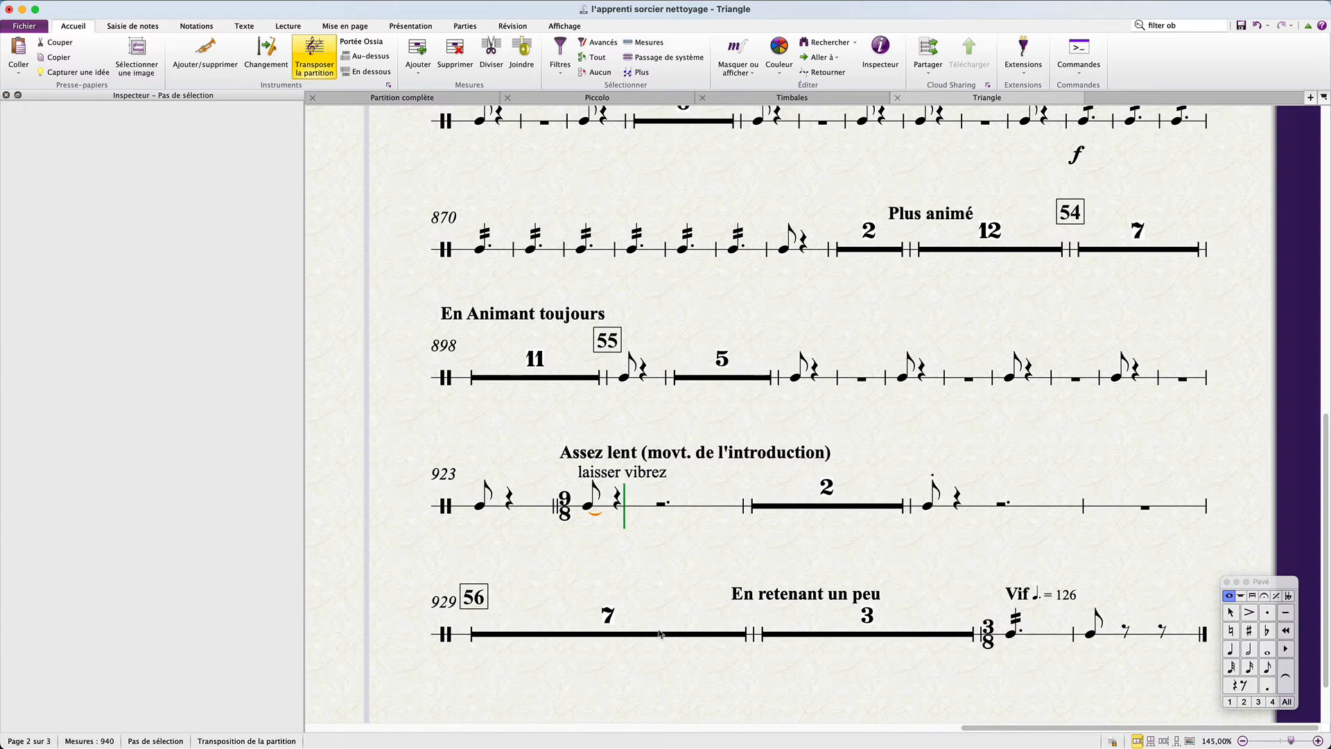
click(1032, 638)
key(w)
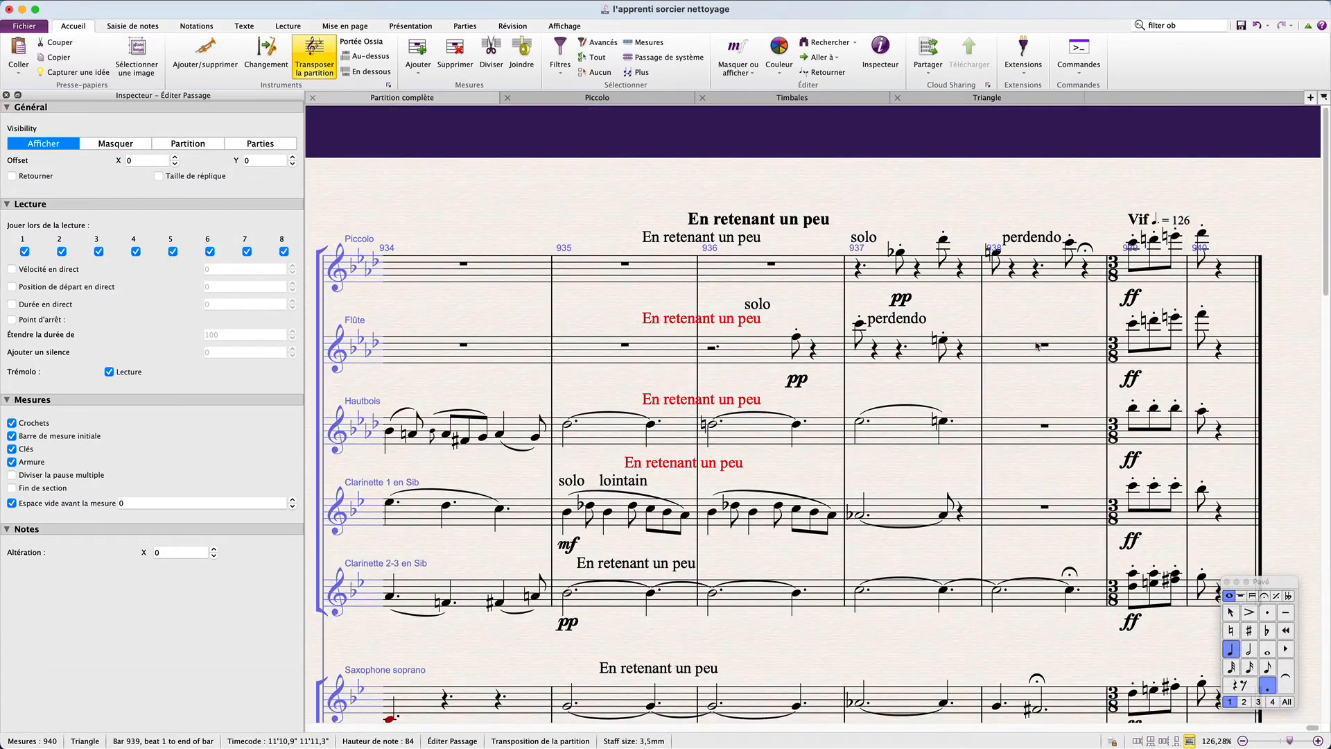
click(1037, 346)
key(5)
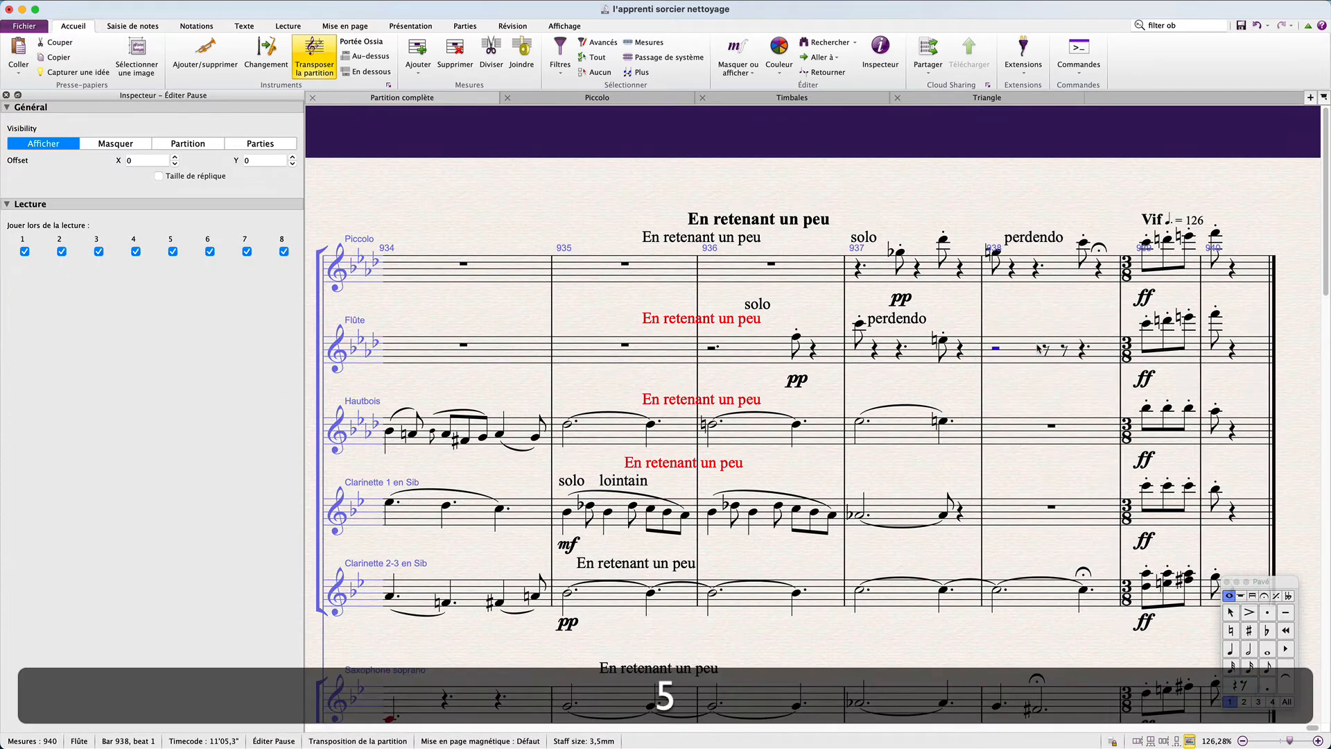
key(Right)
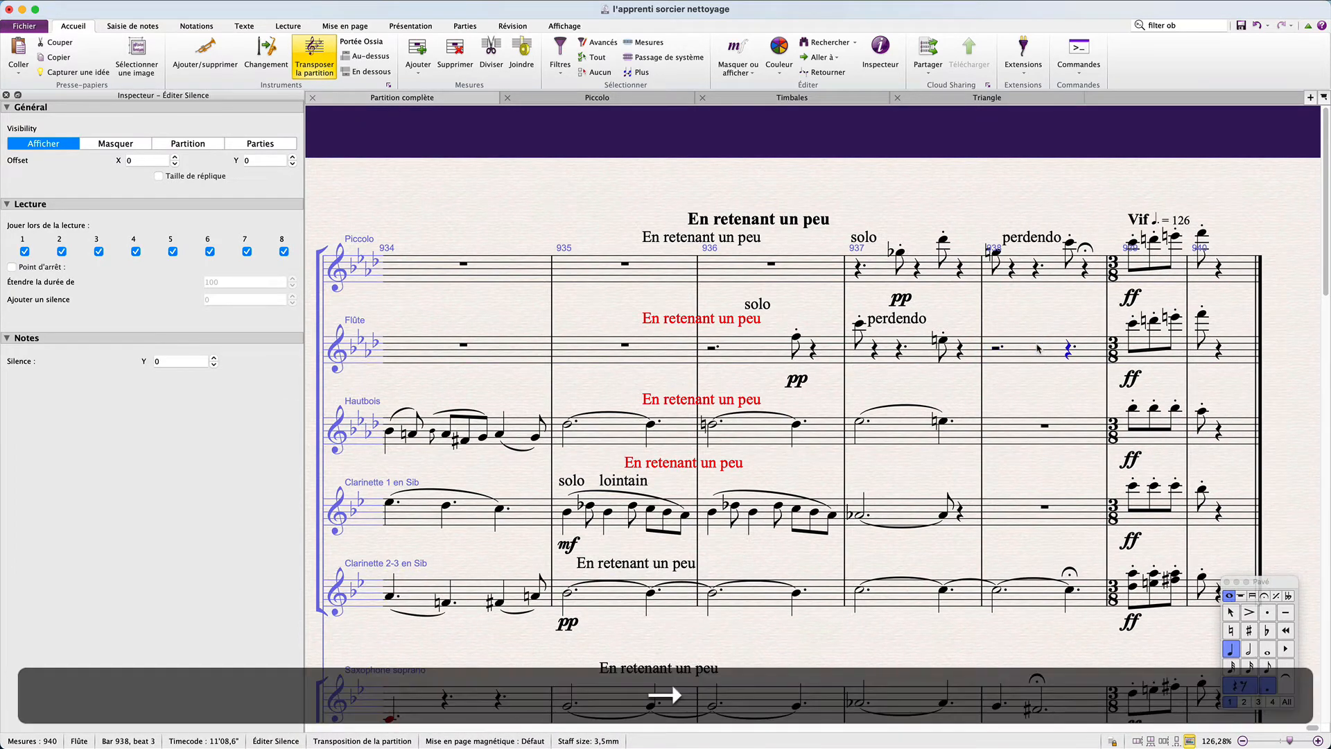
Copy the Flute's bar 938 rests and fermata to the Hautbois and Clarinette 1 staves.
click(1038, 346)
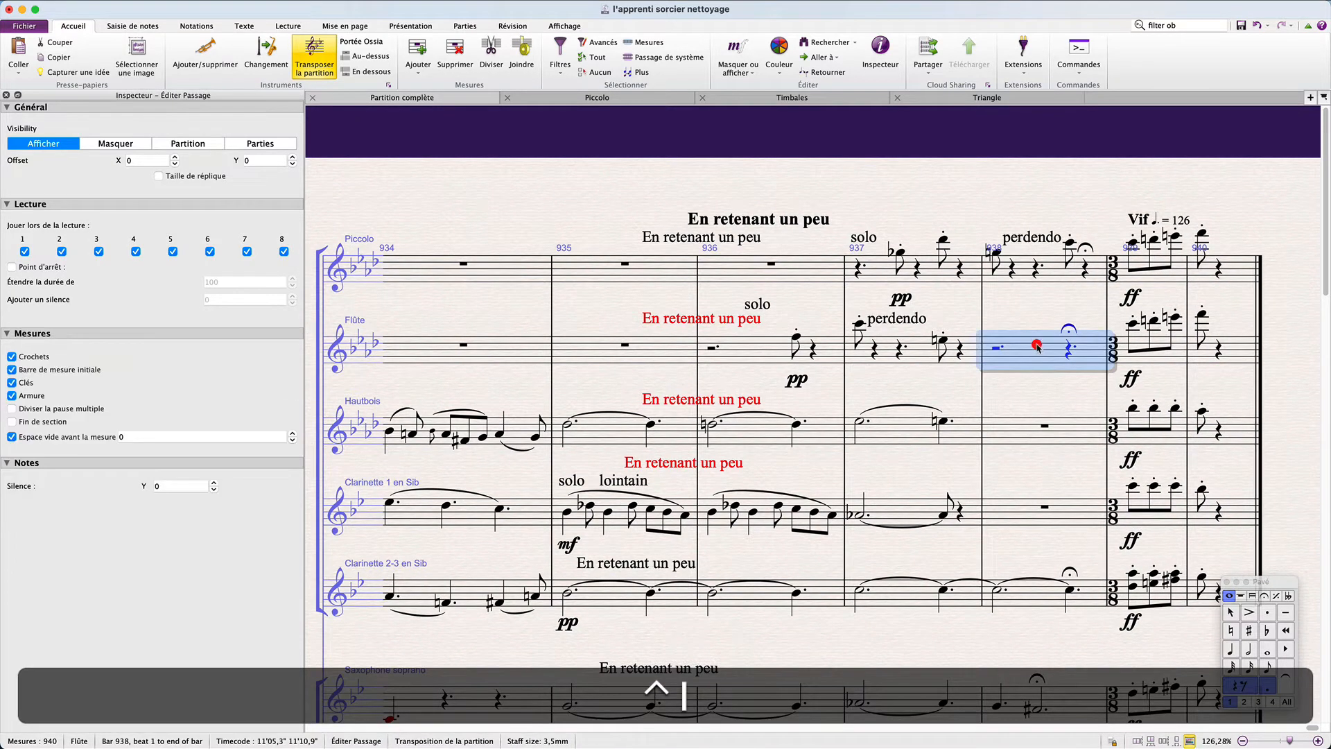
key(super+c)
click(1019, 444)
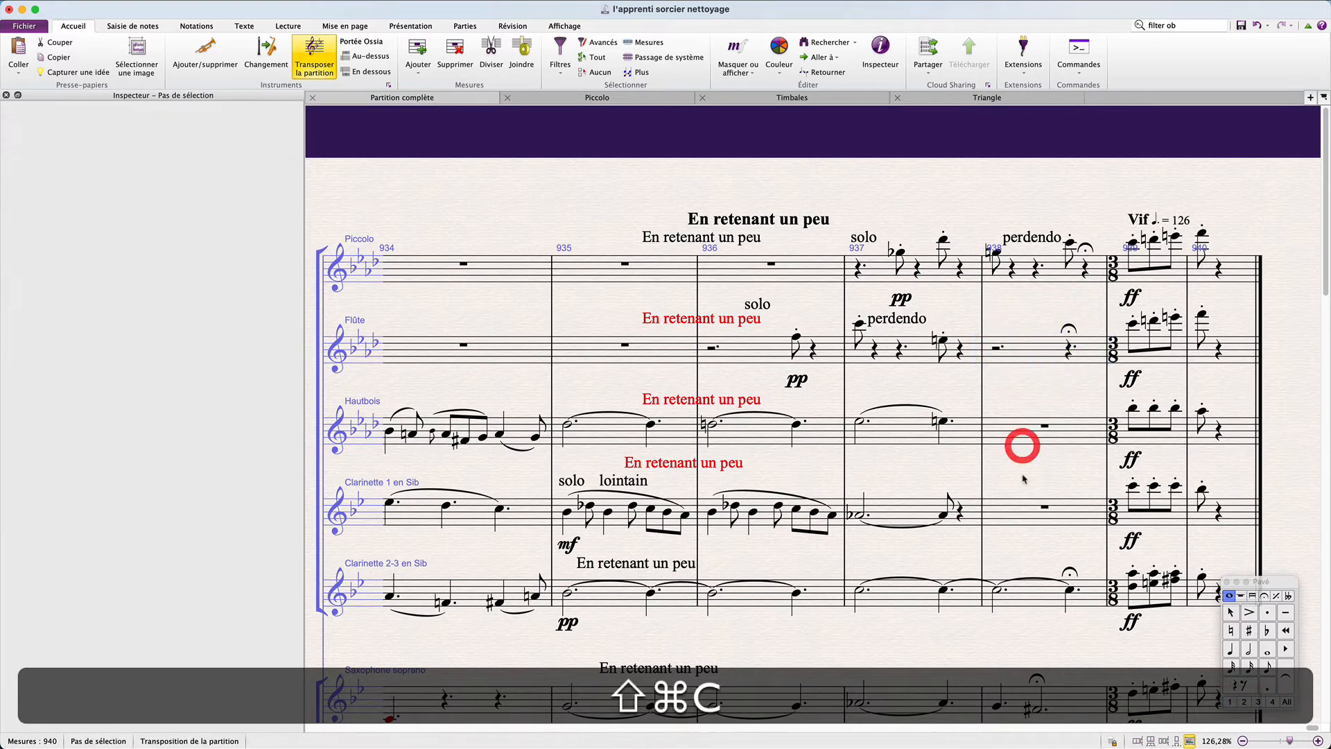
shift+click(1013, 437)
shift+click(1020, 511)
key(shift+super+v)
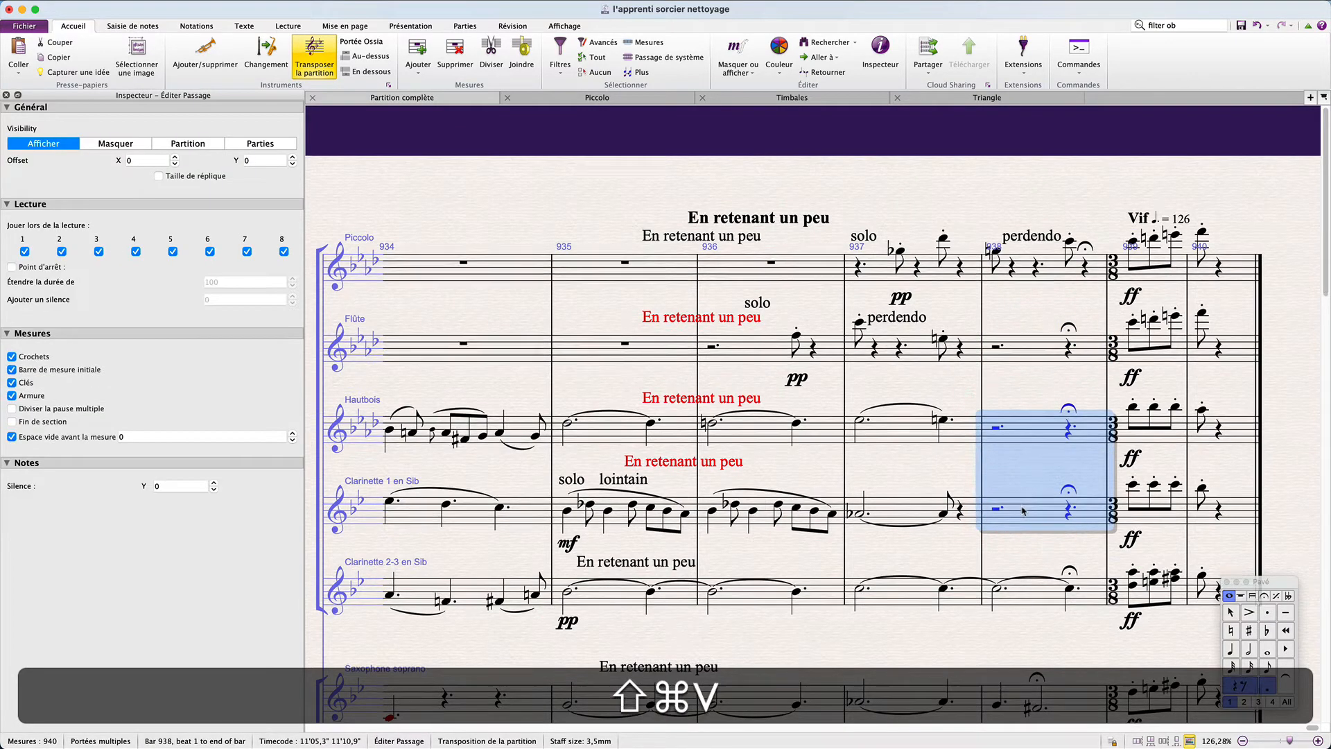
Paste the copied bar 938 rests with fermata onto the Saxophone alto and Saxophone baryton staves.
scroll(1023, 511, down, 5)
click(1021, 494)
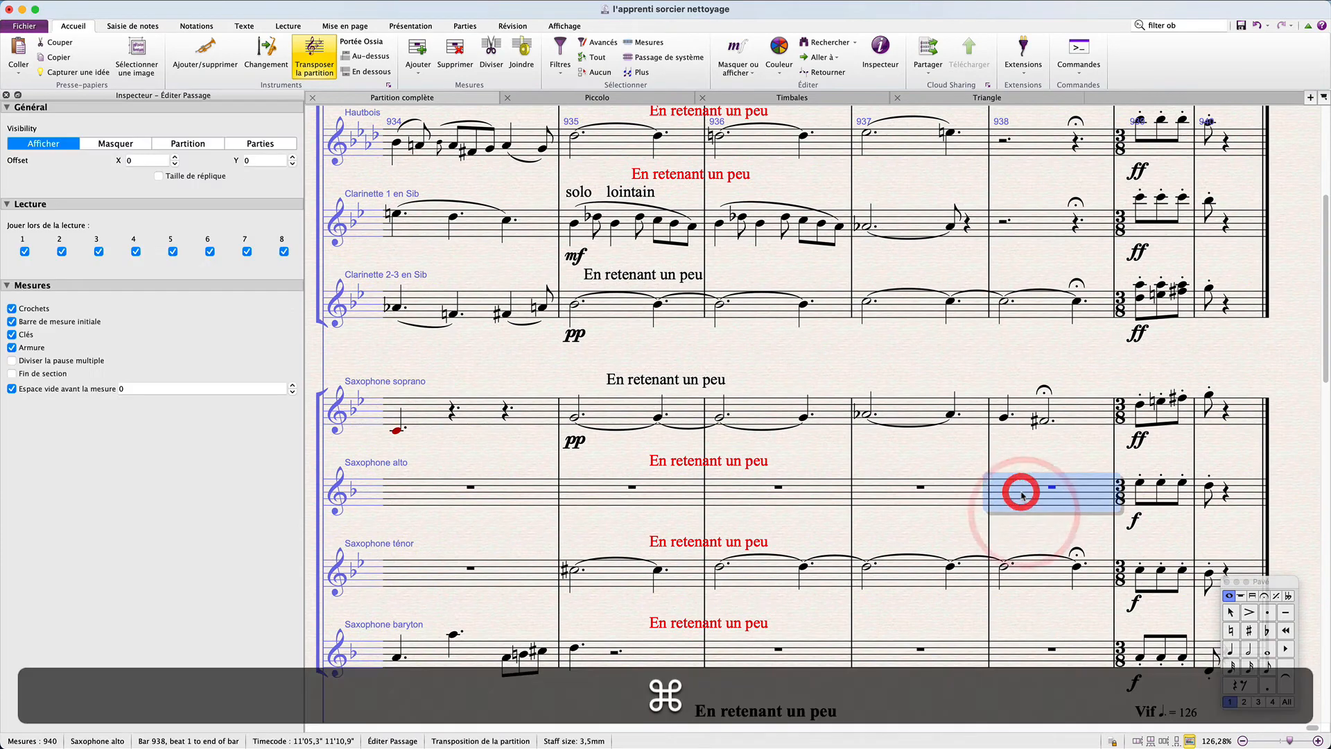
key(super+v)
click(1026, 649)
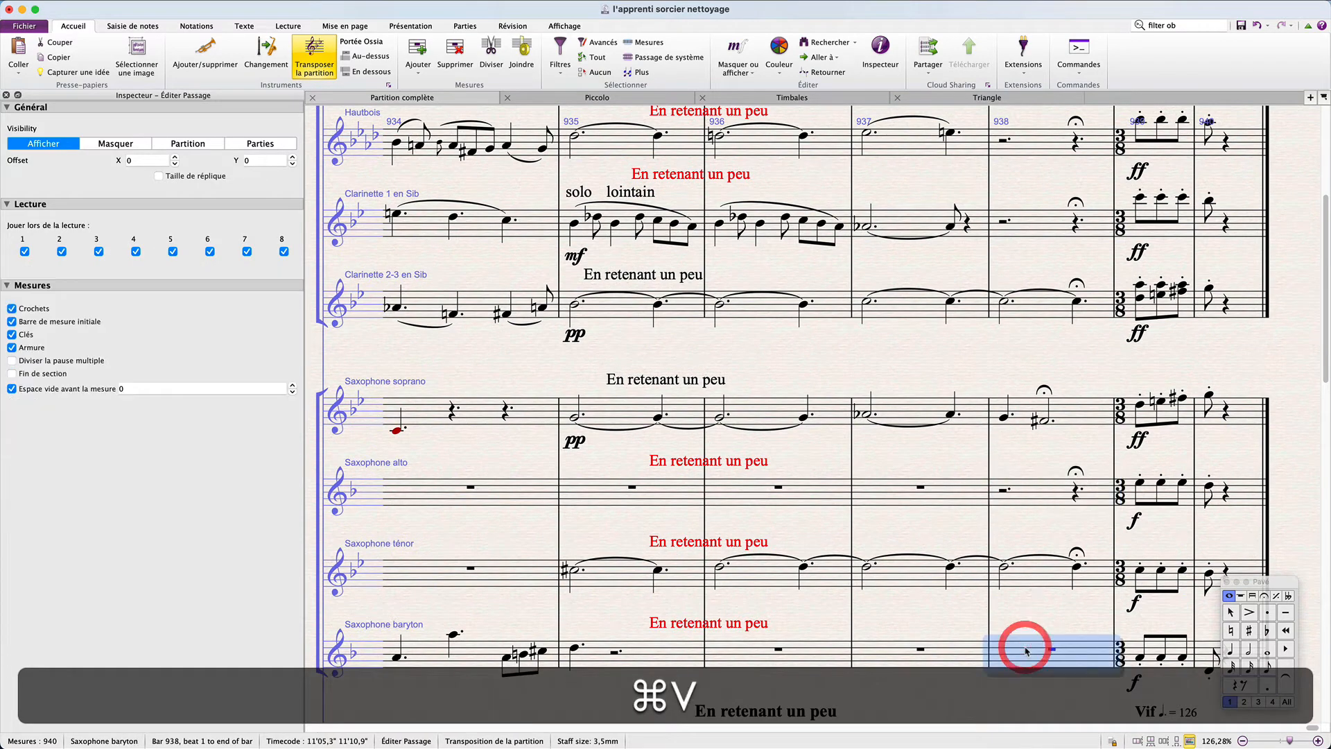
key(super+v)
Fill bar 938 with the copied rests and fermata on every staff from Trompette 1-2 down to the Triangle.
scroll(1025, 645, down, 5)
click(1014, 475)
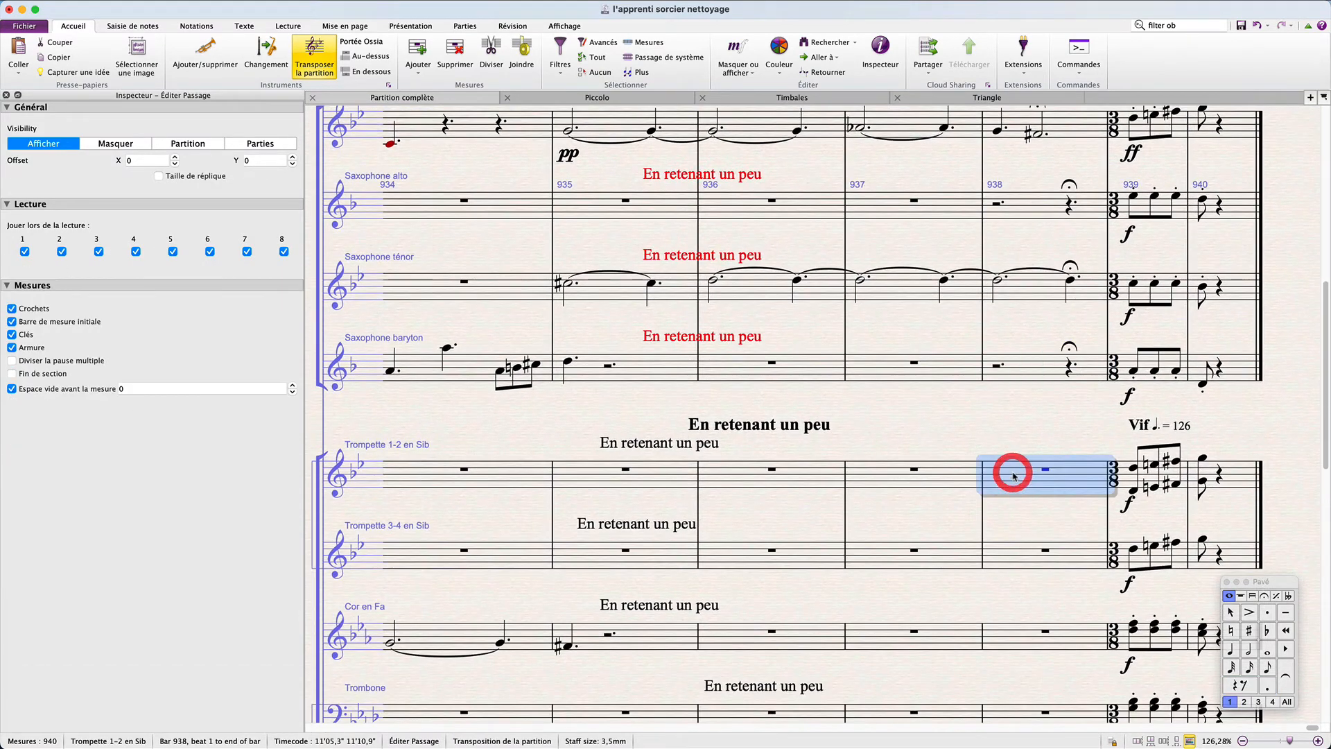
scroll(1013, 476, down, 15)
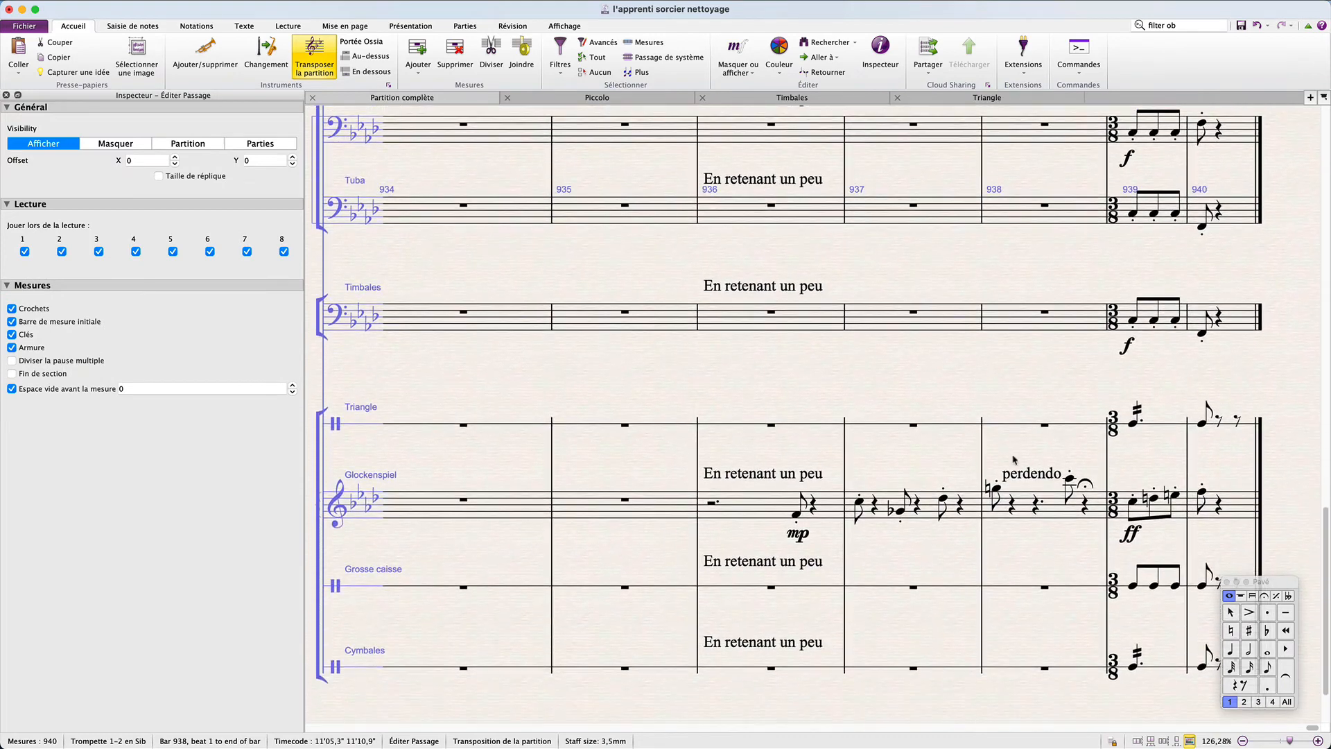
shift+click(1010, 422)
key(shift+super+v)
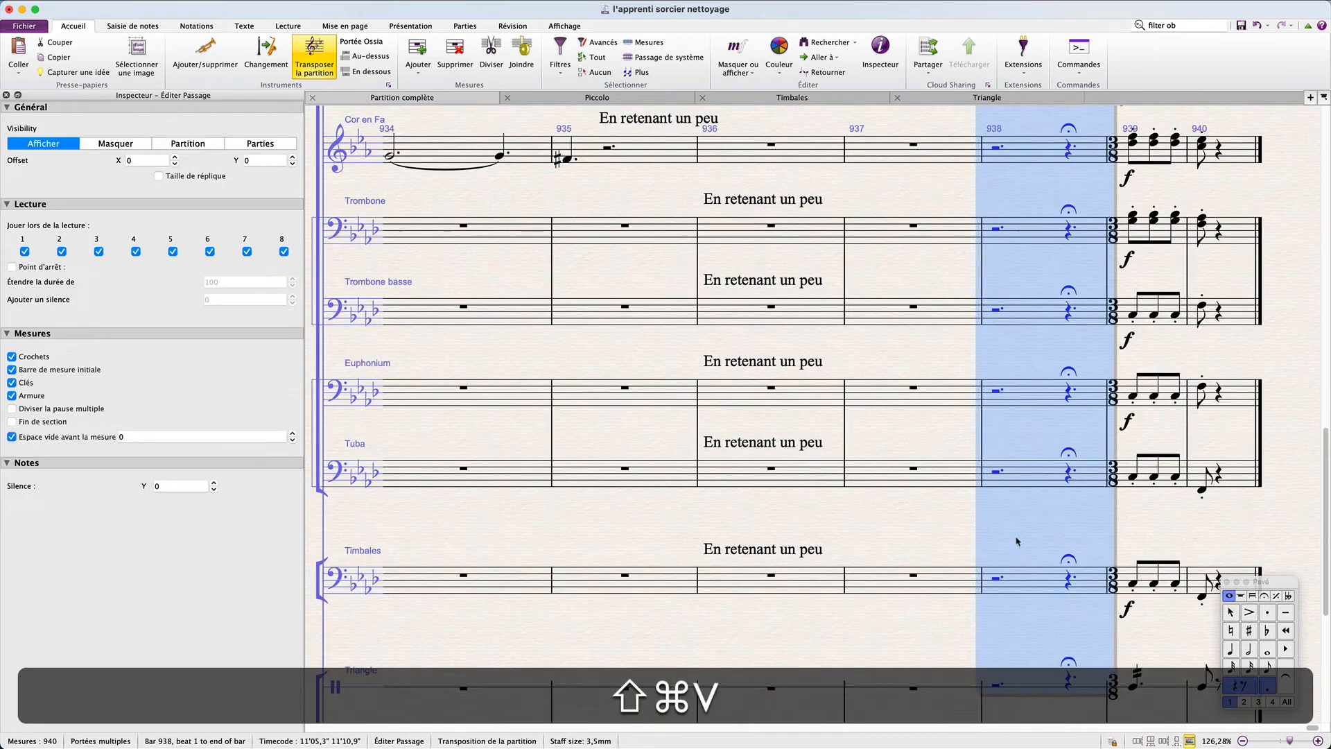
Paste the copied rests with fermata into bar 938 of the Grosse caisse and Cymbales staves.
scroll(1016, 540, down, 6)
click(1014, 500)
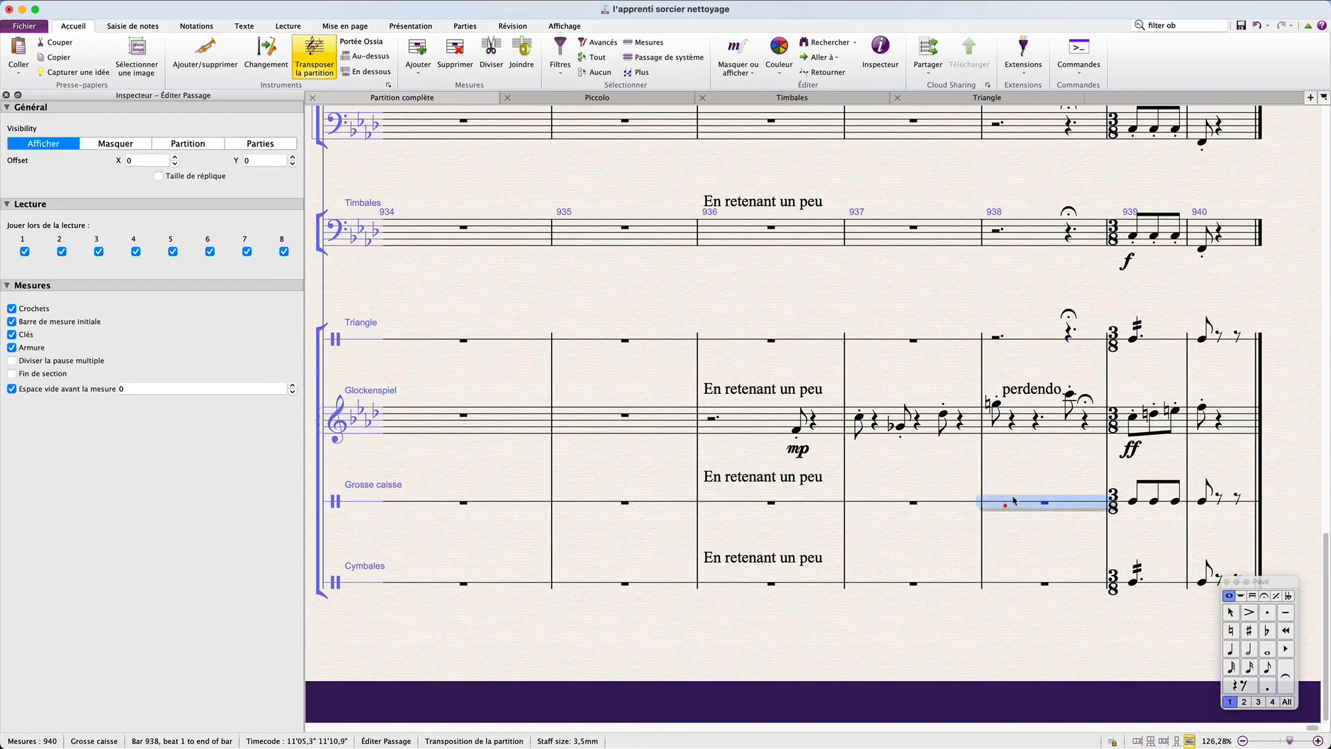
shift+click(1017, 583)
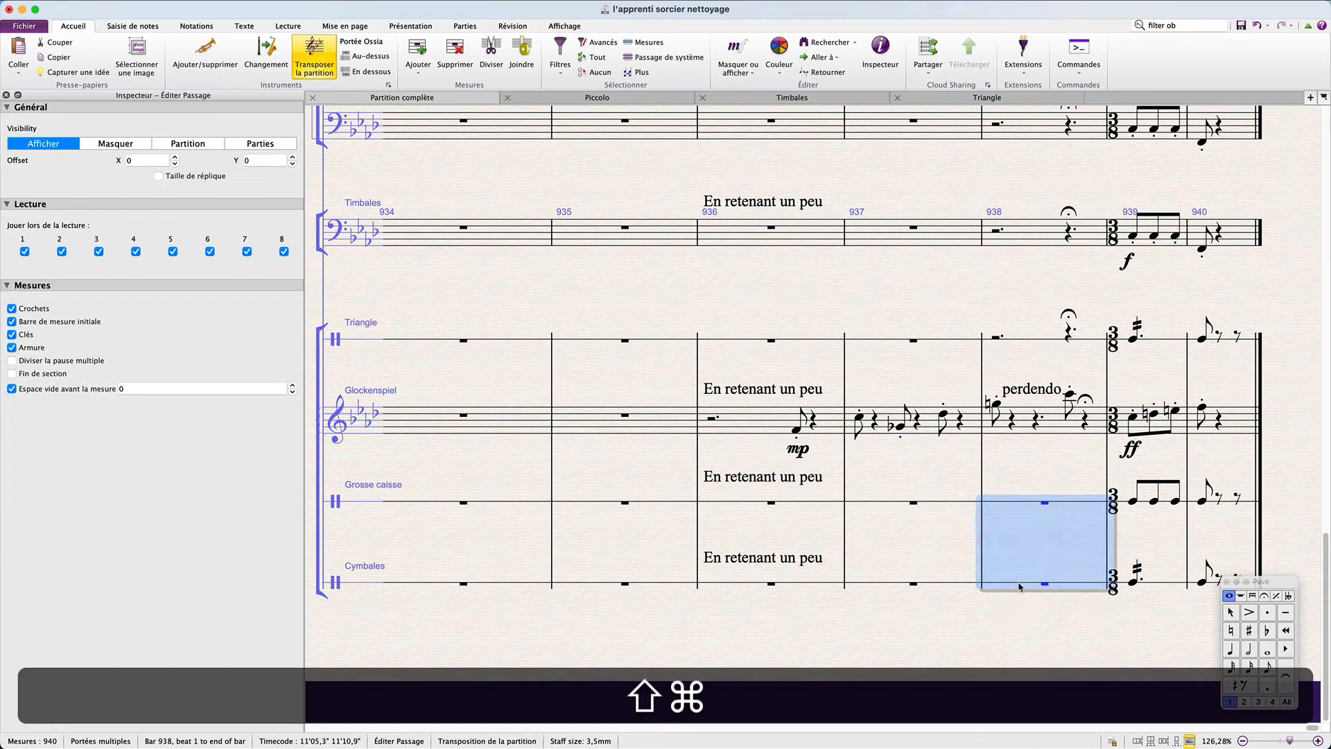
key(super+v)
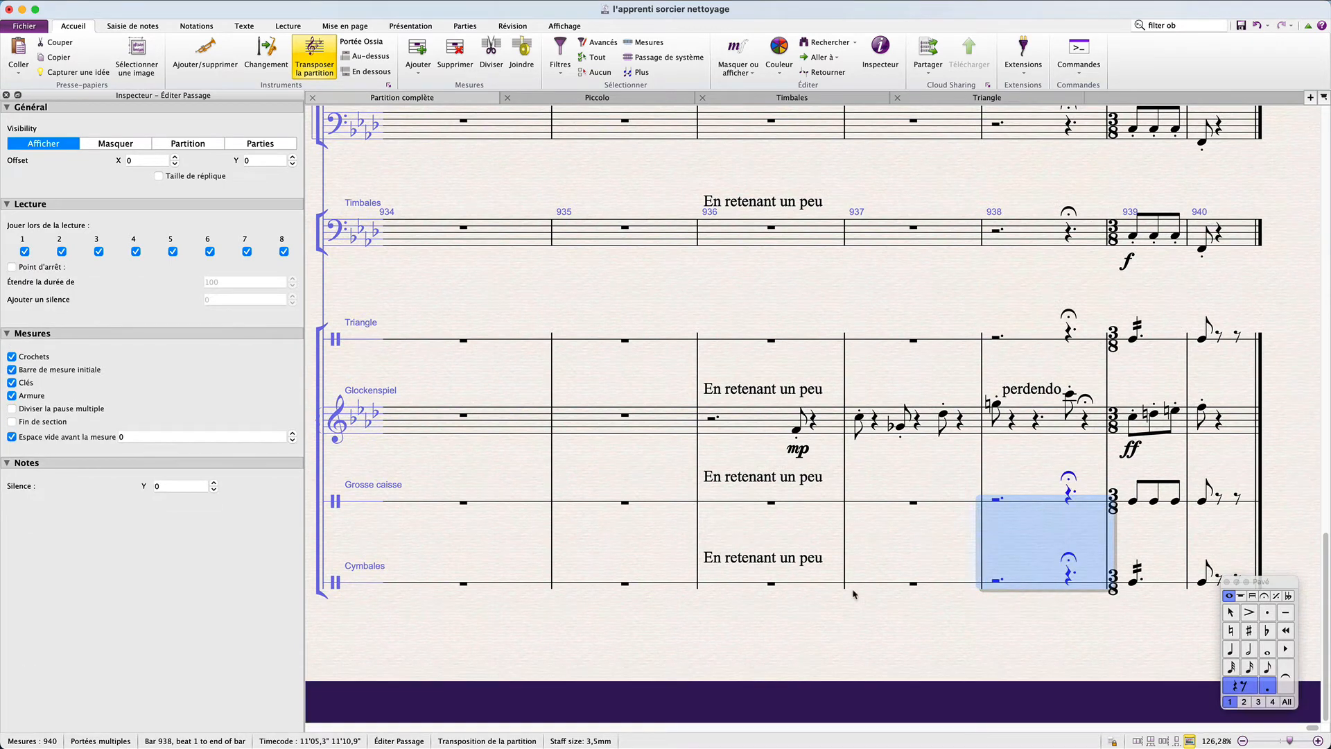
scroll(853, 594, up, 10)
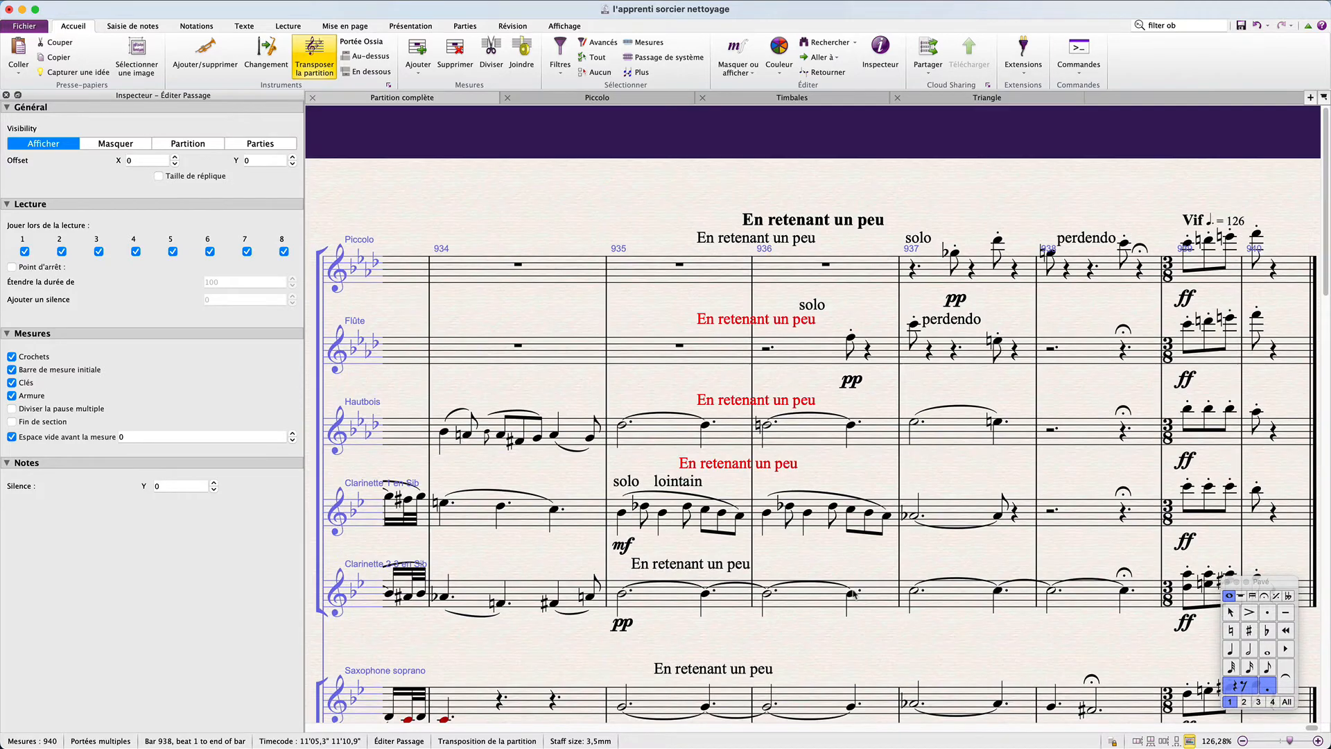
Shift the bold "En retenant un peu" system text back to bar 935, aligning it with the Piccolo staff text below it.
click(799, 220)
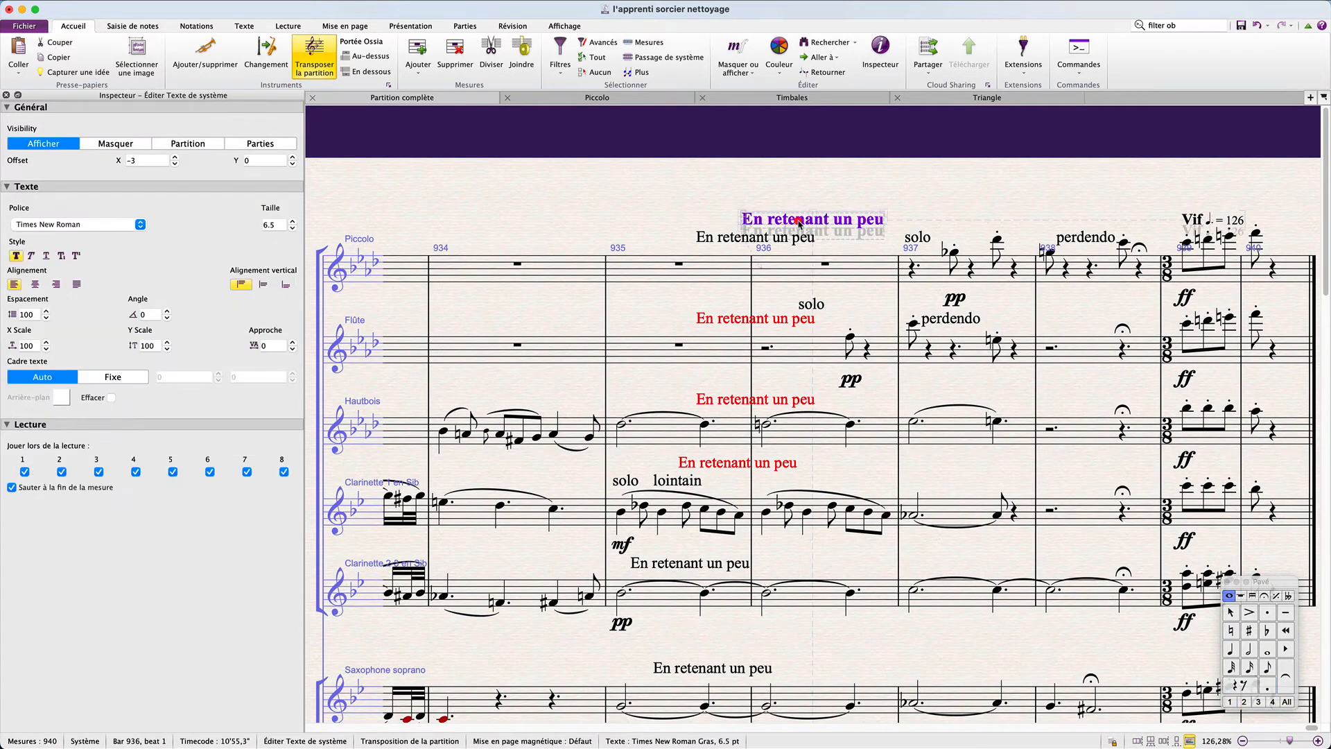
key(super+Left)
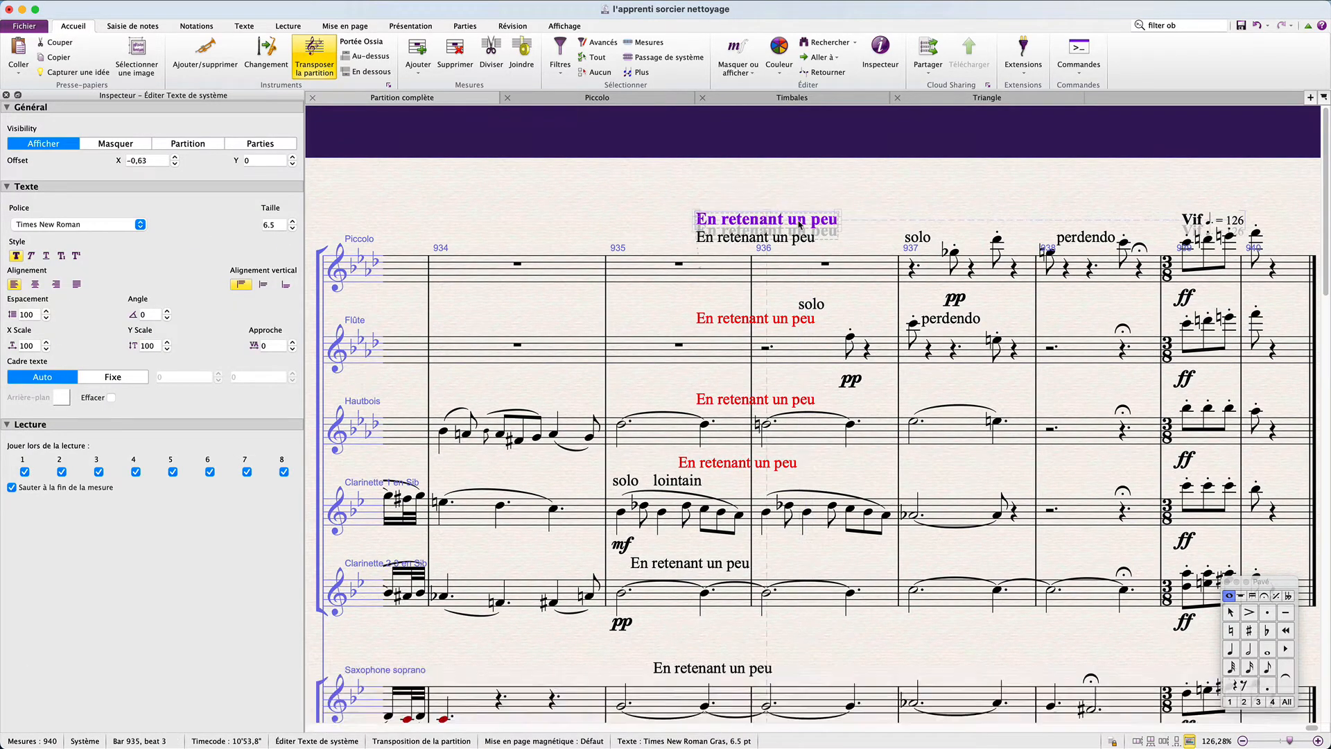
key(shift+super+p)
key(alt+shift+super+f)
click(678, 178)
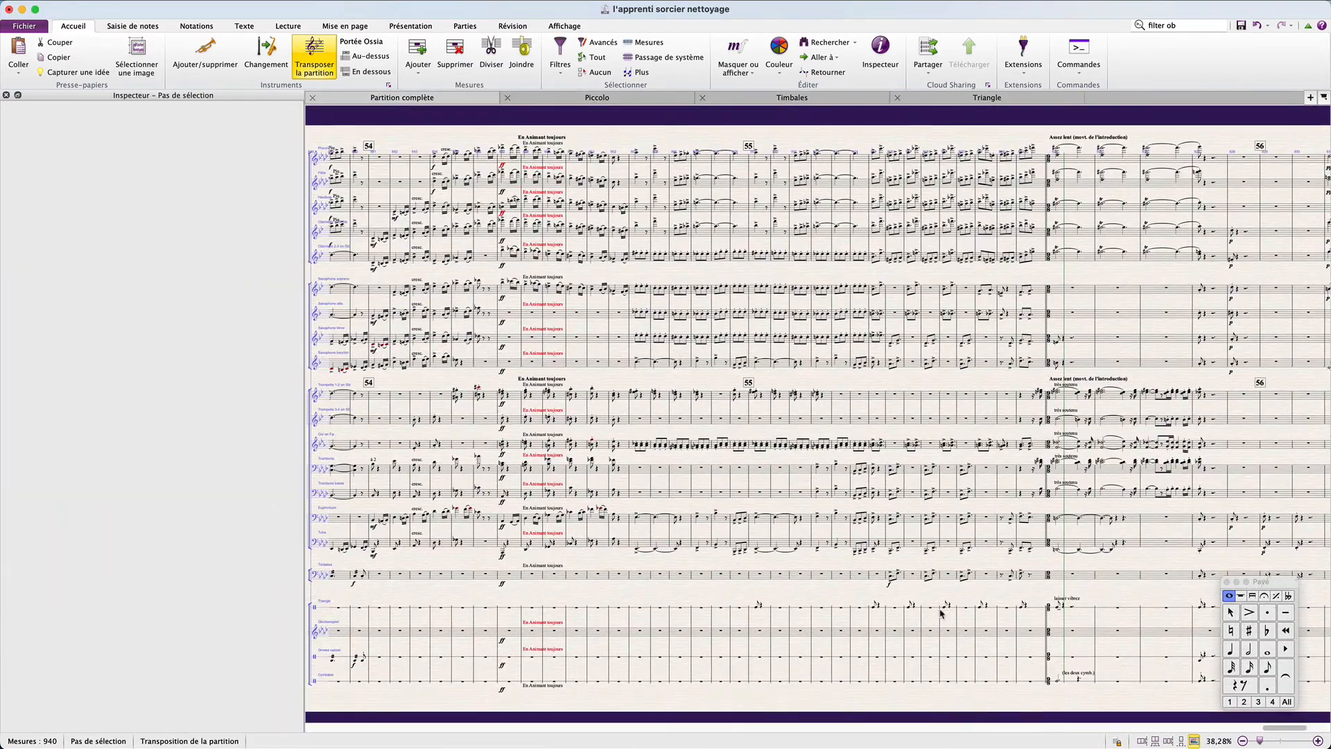
Filter the duplicate "En Animant toujours" staff texts in bars 898 to 899 across all instruments and delete them.
click(550, 145)
key(super+c)
key(alt+shift+super+f)
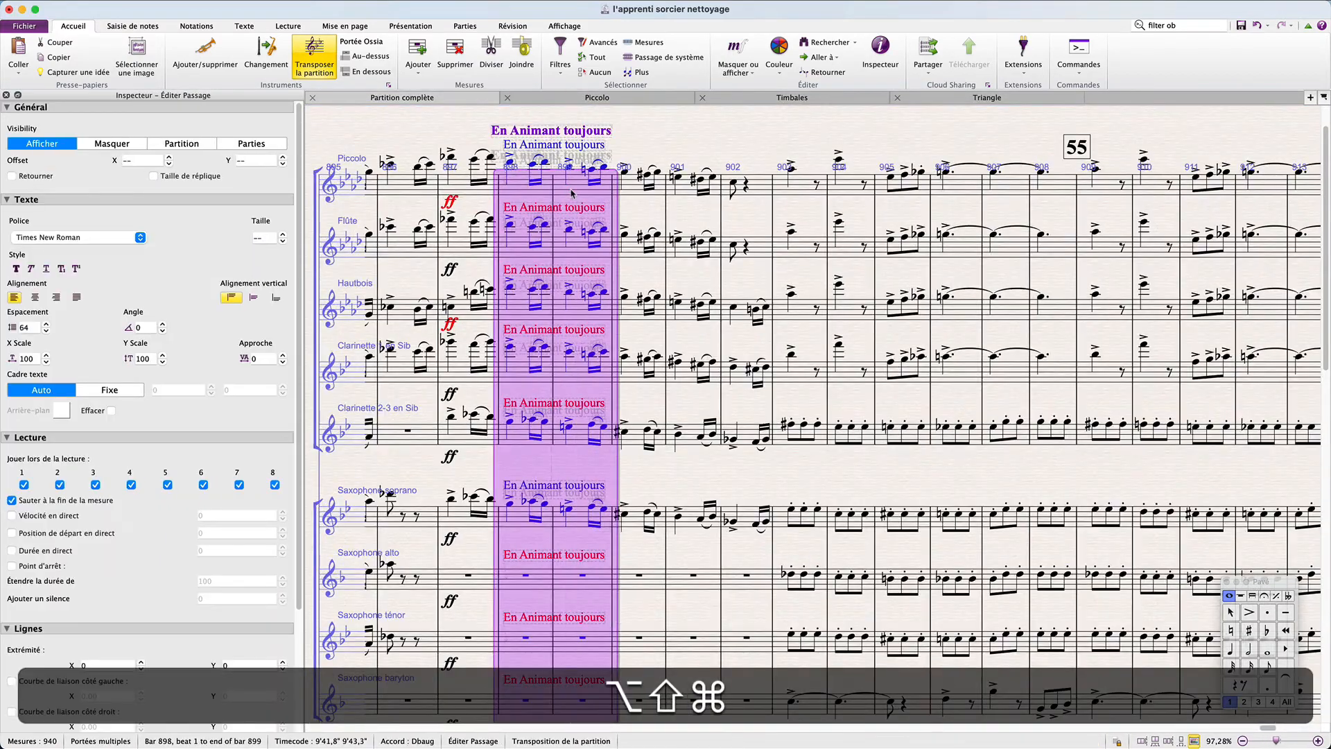
click(669, 183)
key(super+v)
click(995, 591)
key(Delete)
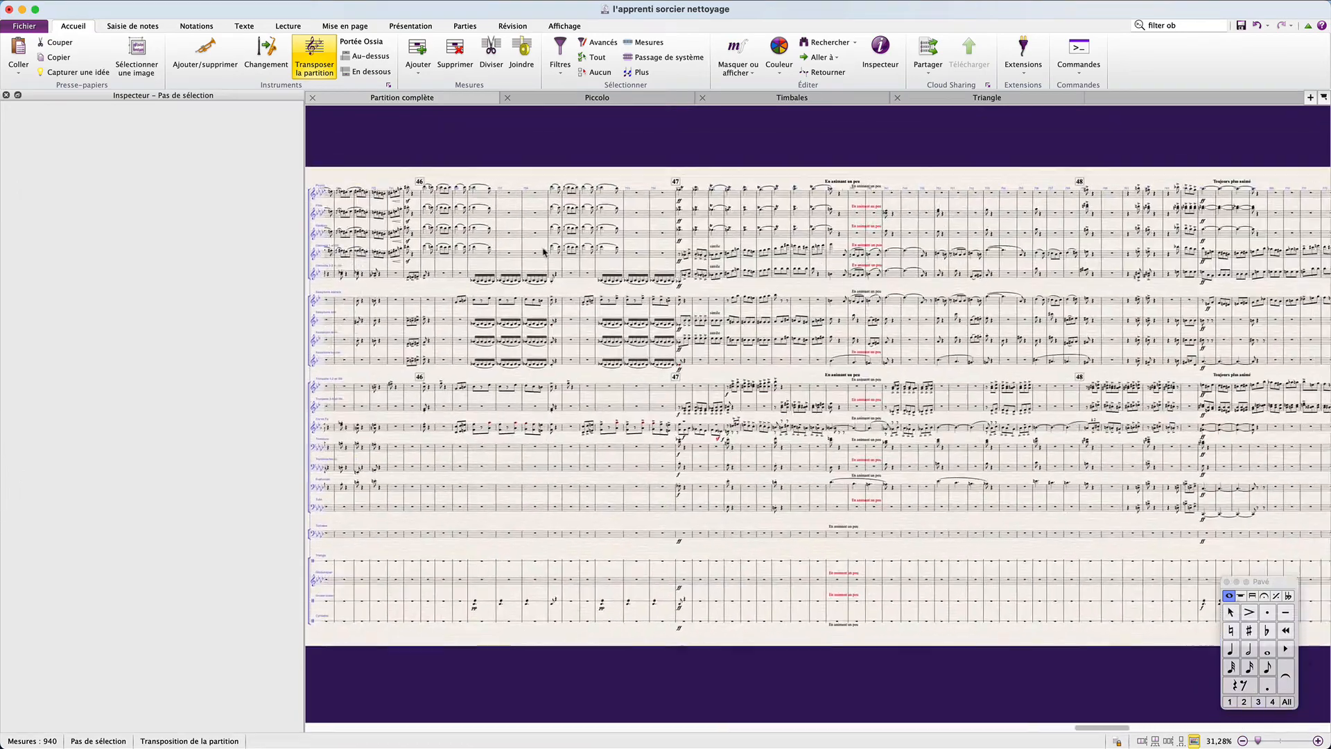
Filter the duplicate "En animant un peu" staff texts at bar 745 across all instruments and delete them.
click(845, 208)
key(super+a)
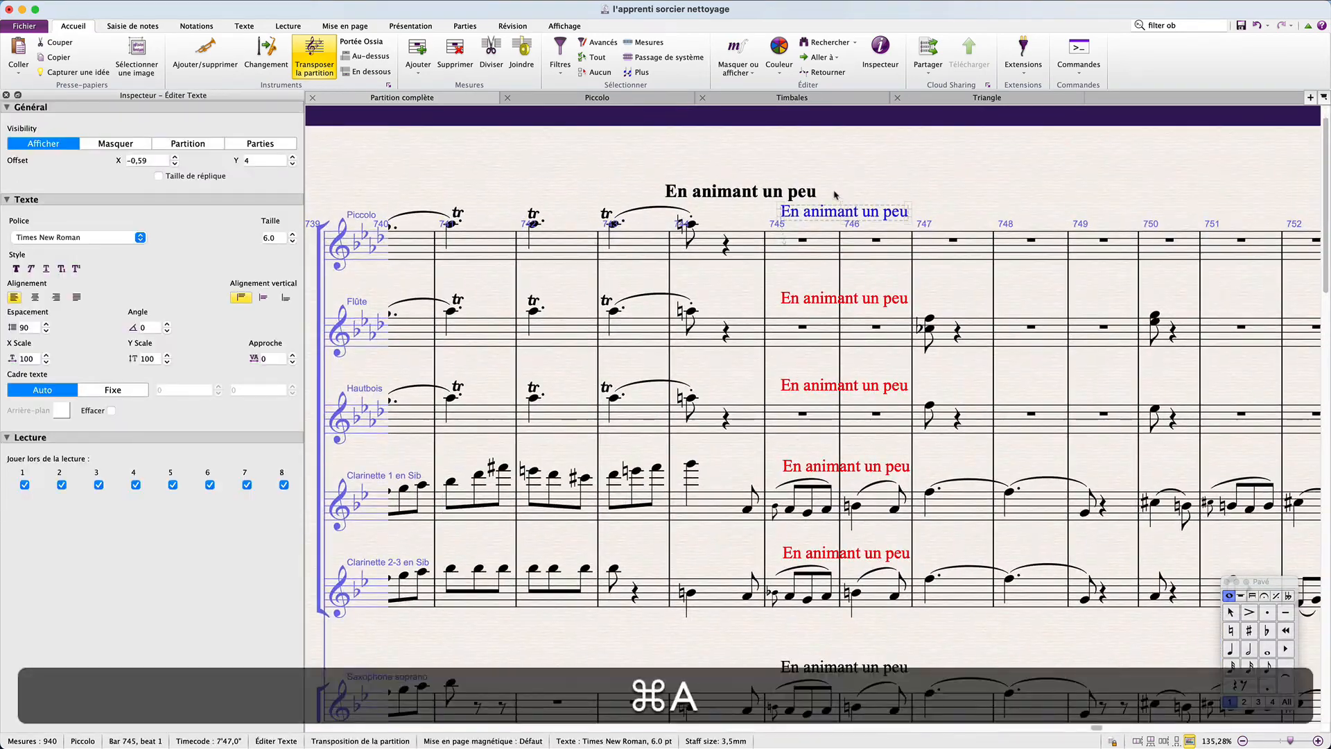
key(alt+shift+super+f)
key(super+v)
key(Return)
key(Delete)
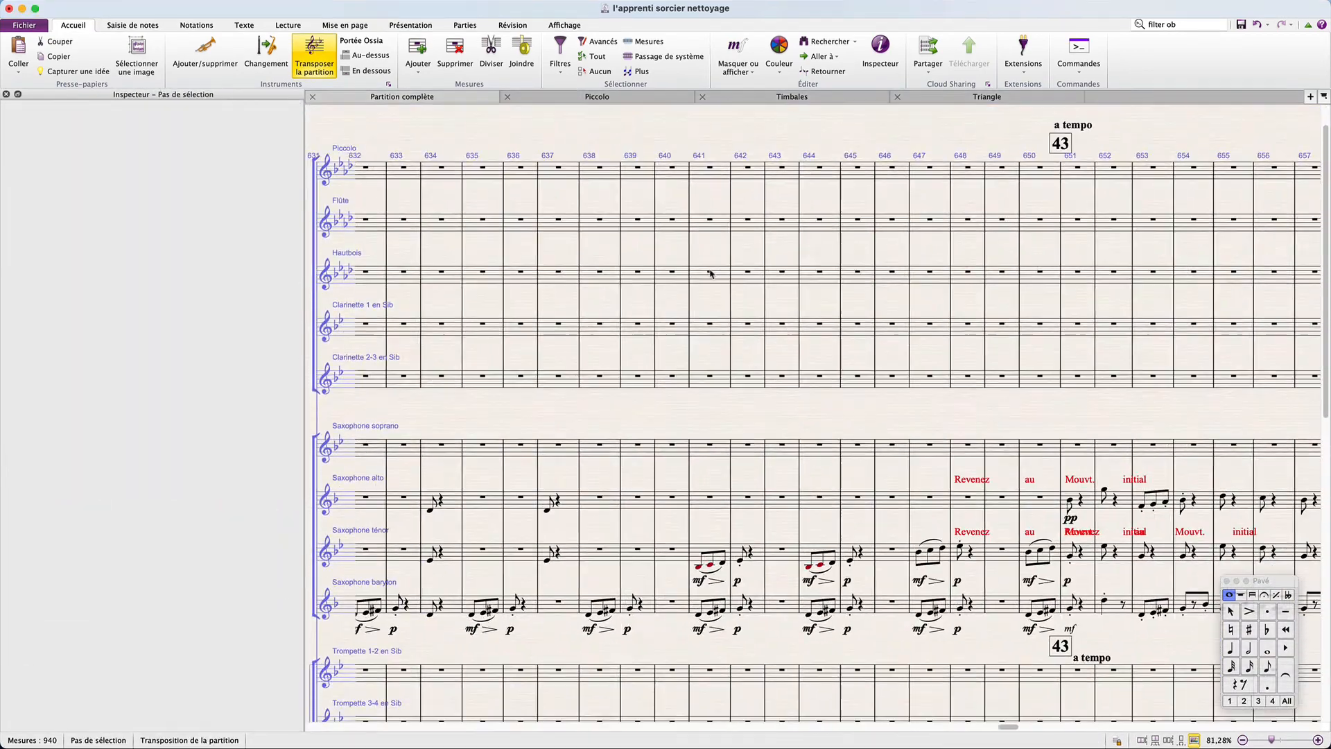
Examine the "Revenez au Mouvt. initial" texts from bar 648 in the Saxophone alto and Saxophone ténor staves.
scroll(978, 517, right, 3)
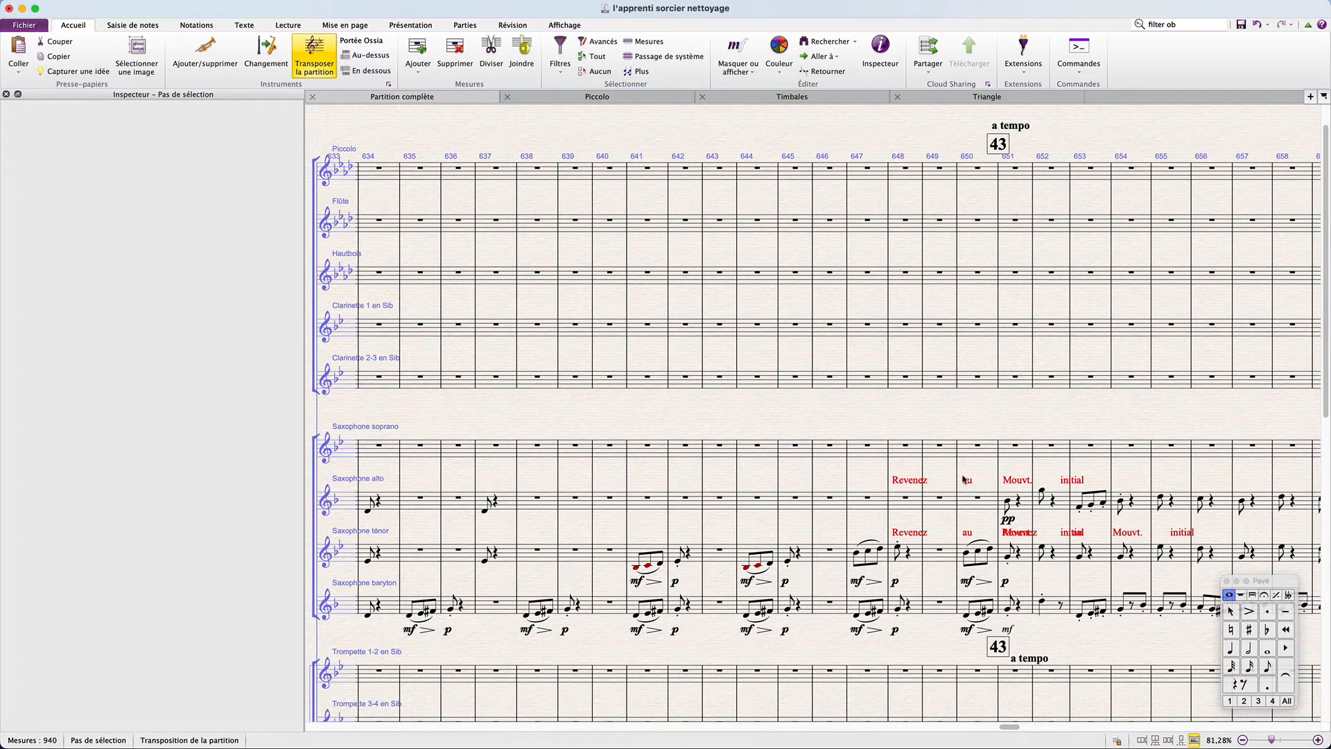
click(904, 498)
scroll(901, 501, right, 2)
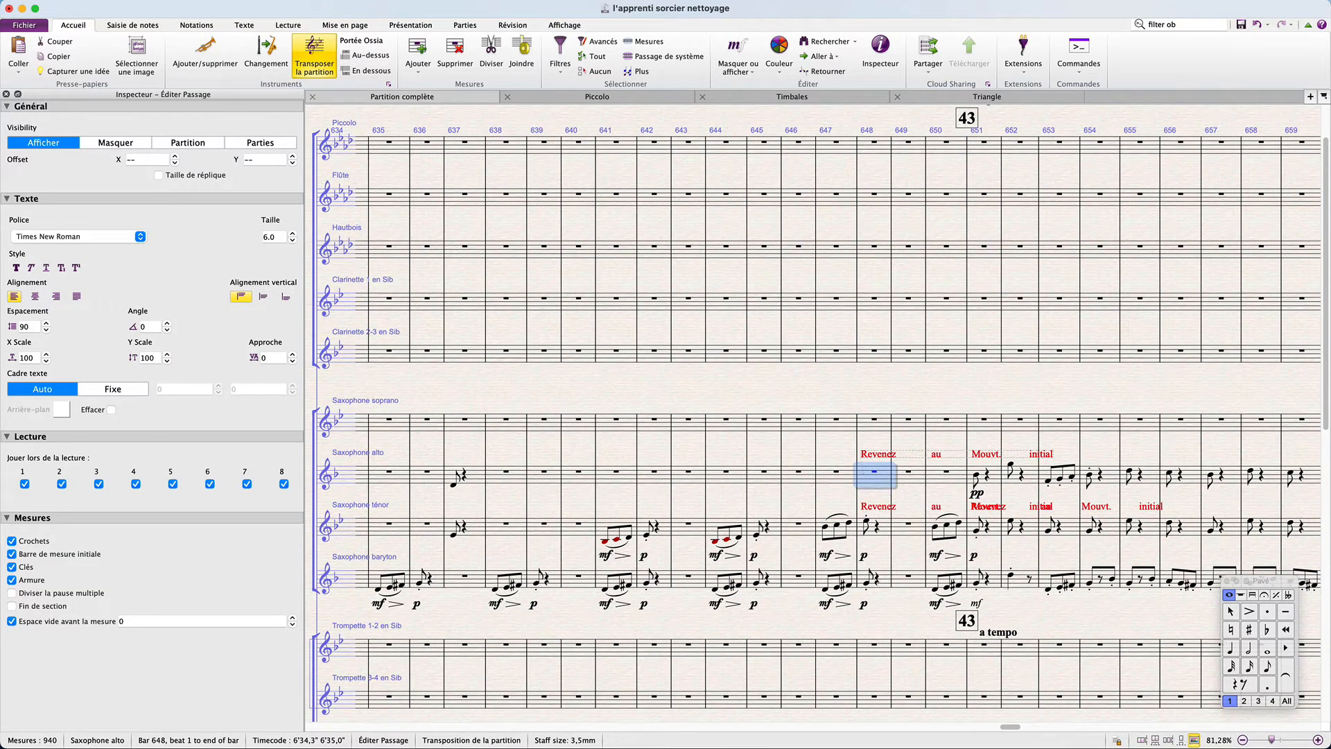
key(super+Tab)
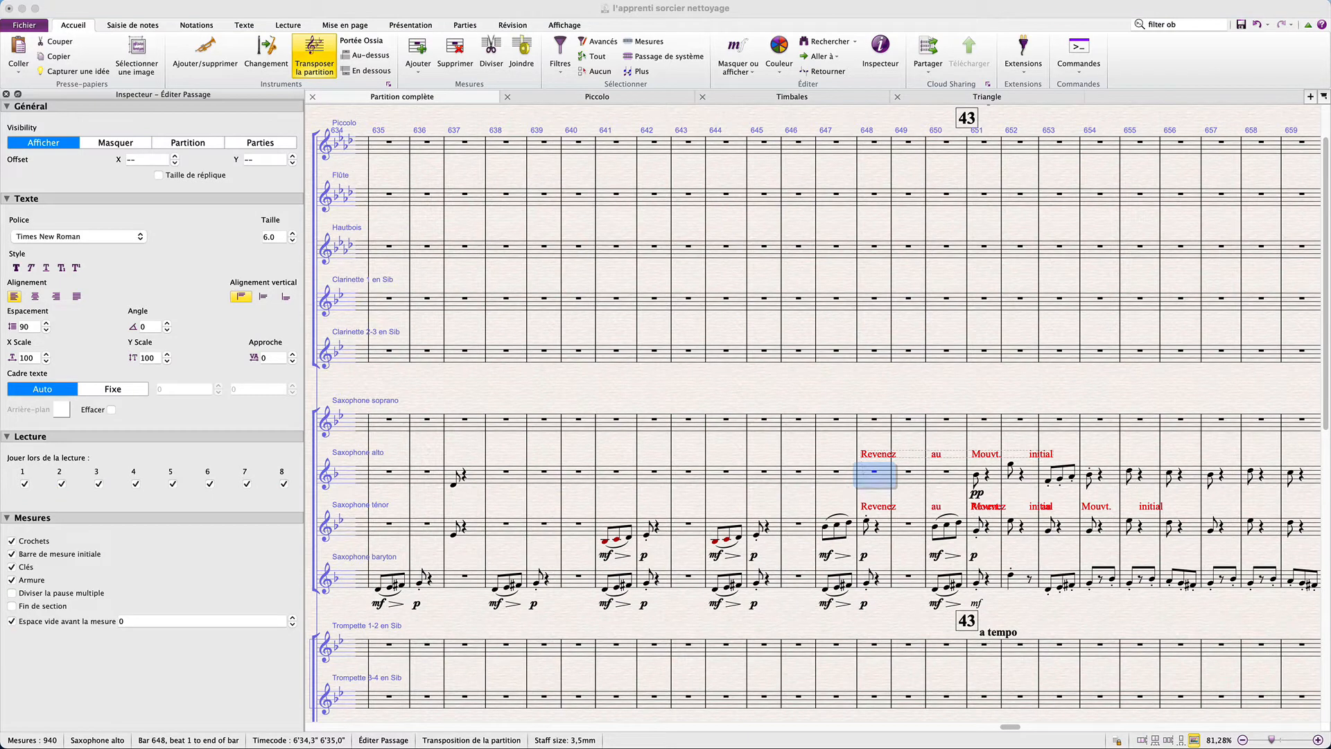
key(Right)
key(Right)
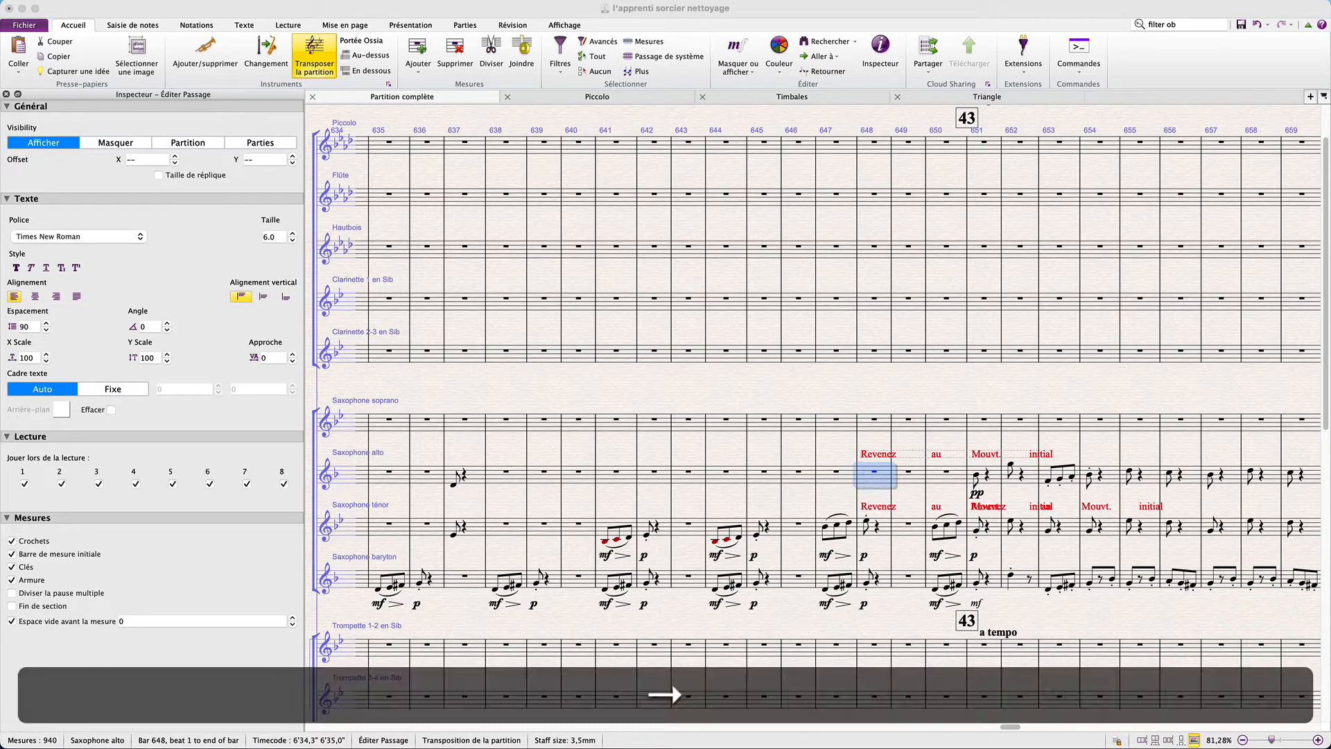
key(Right)
key(Right)
key(Left)
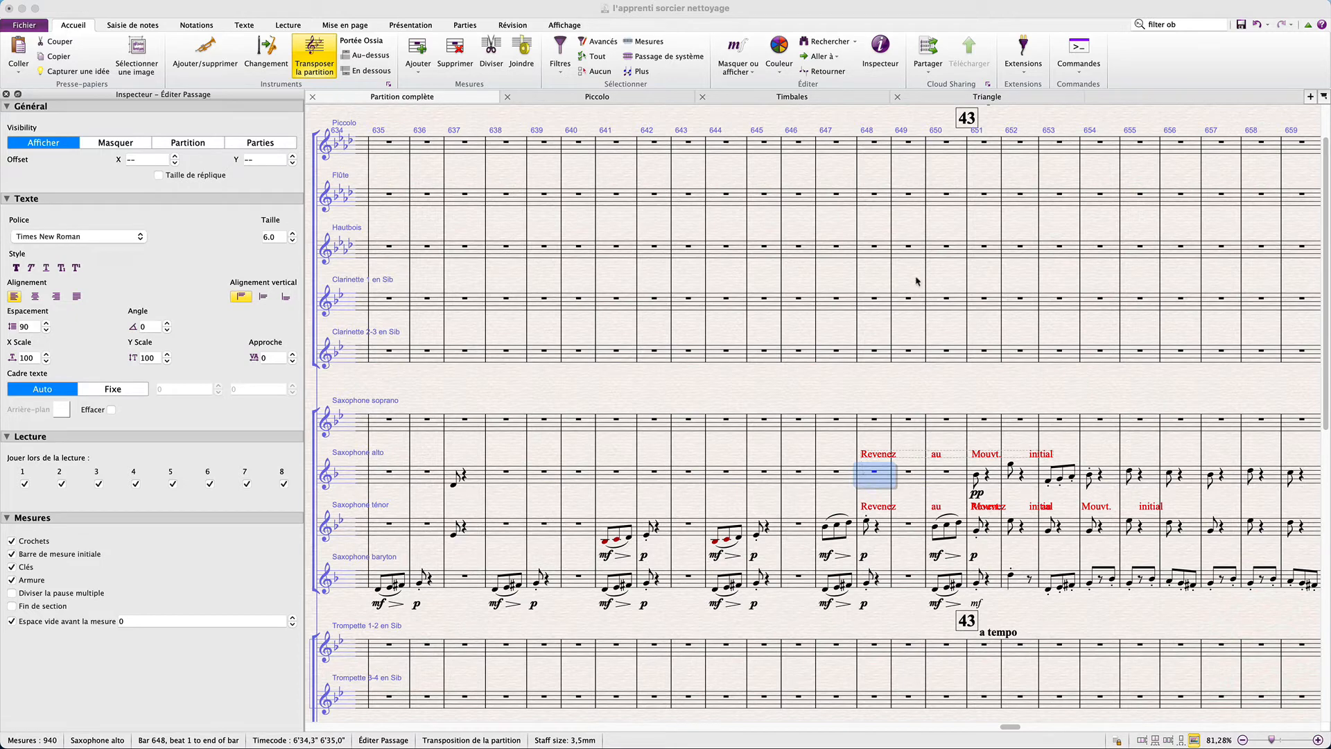
Examine the Piccolo staff from bar 648 to rehearsal mark 43 and compare it with the saxophone tempo texts.
click(866, 147)
scroll(870, 151, up, 8)
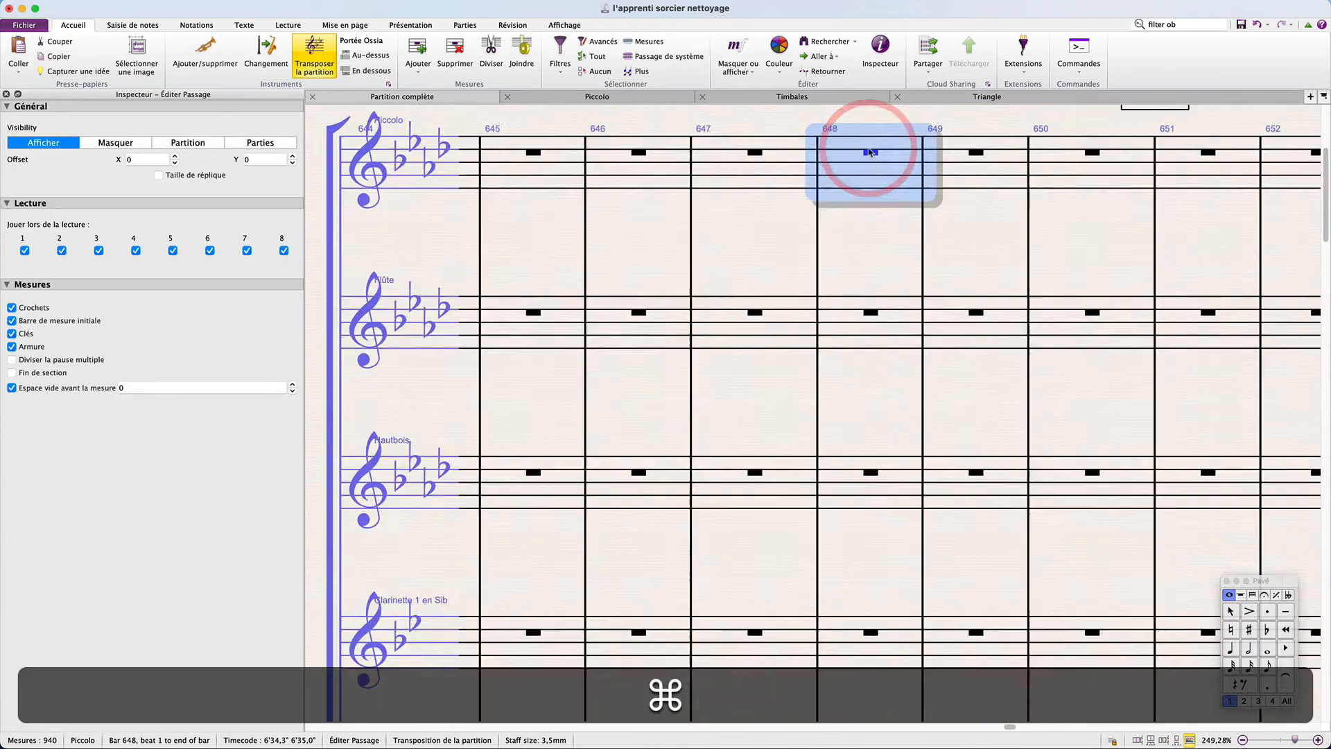
scroll(870, 153, up, 2)
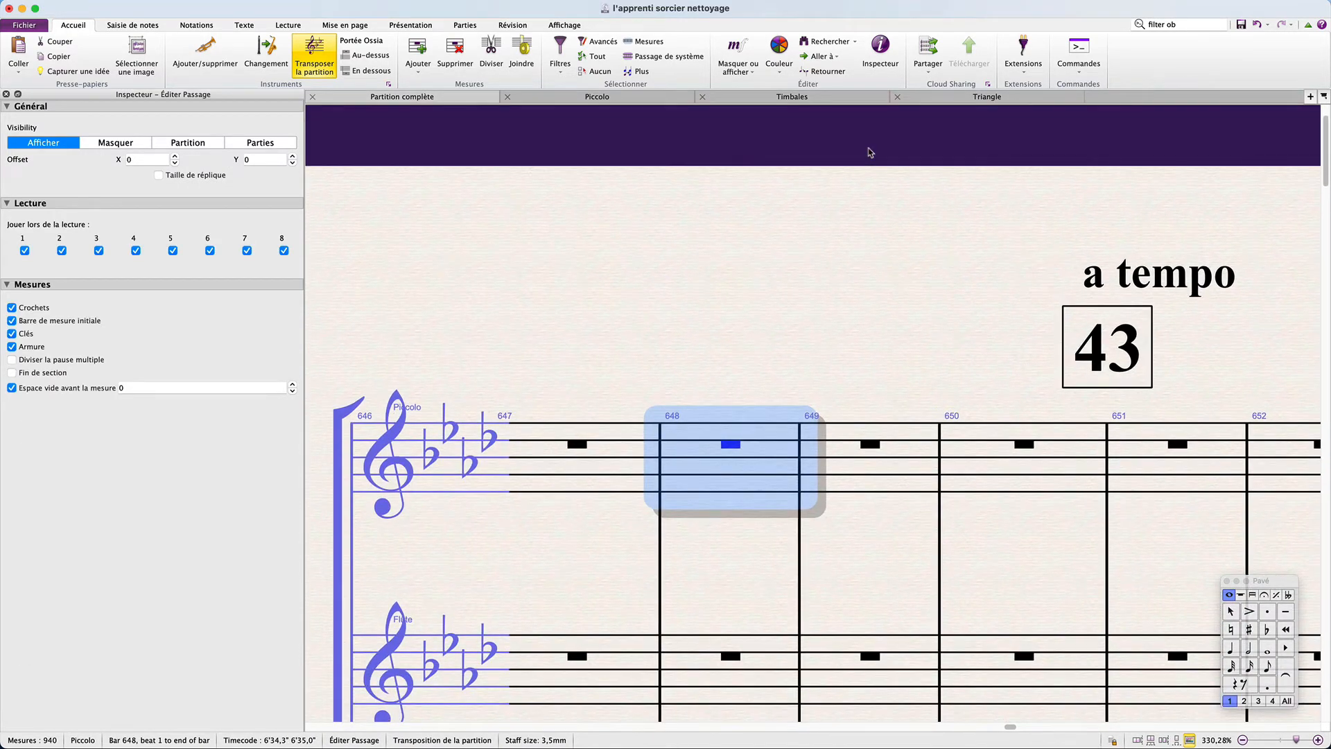
scroll(871, 152, down, 6)
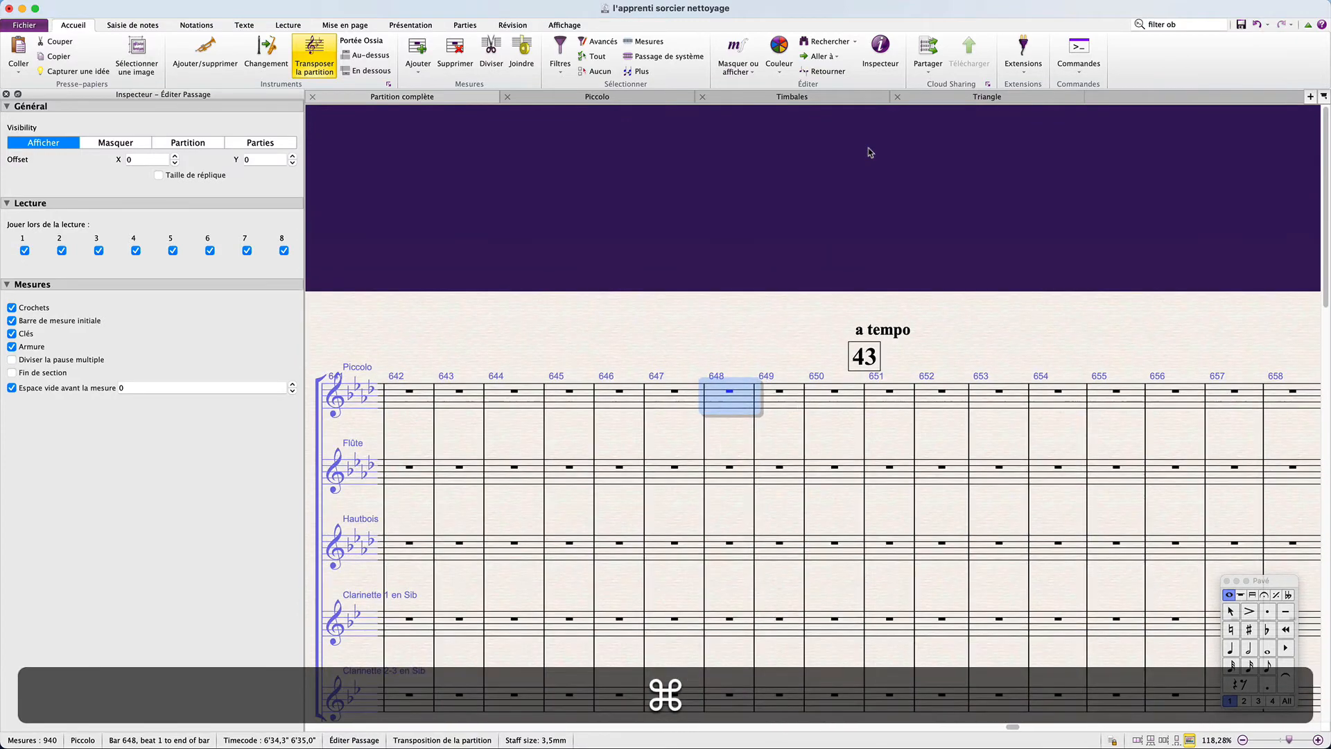
scroll(870, 152, down, 5)
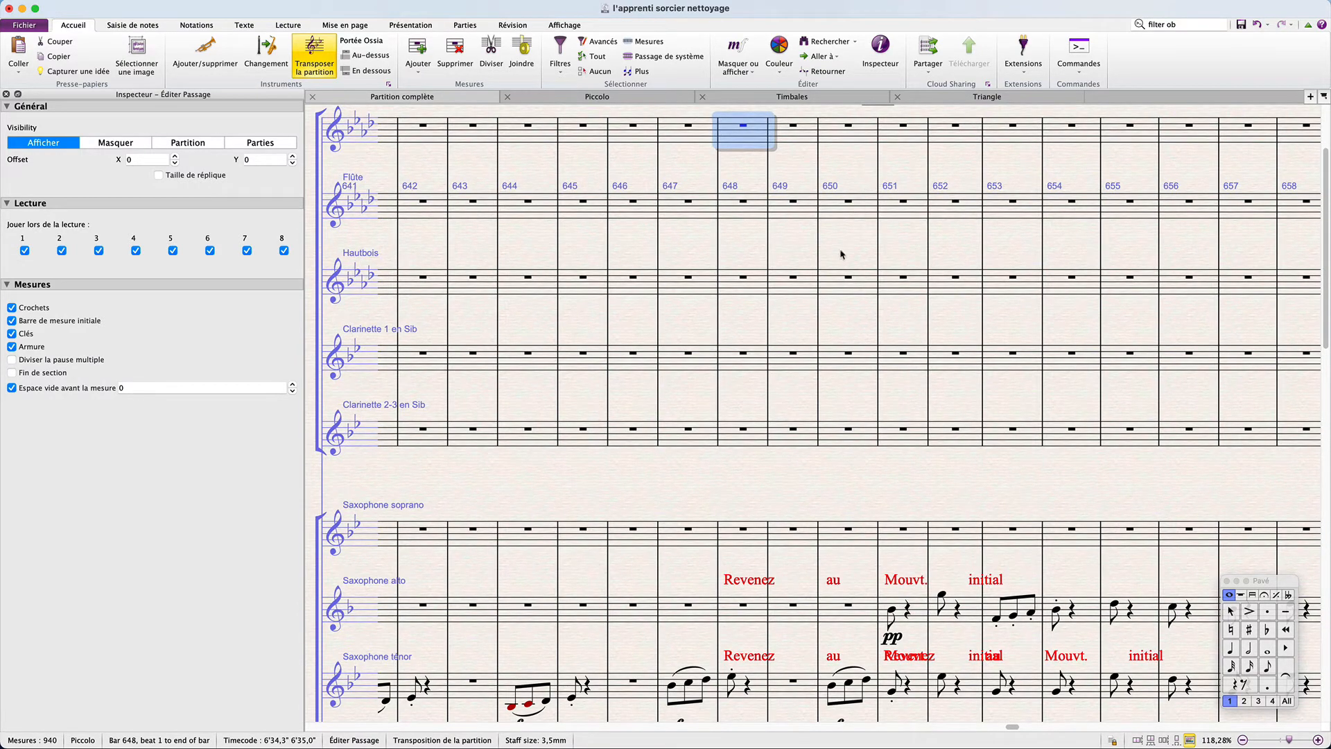
scroll(801, 389, up, 2)
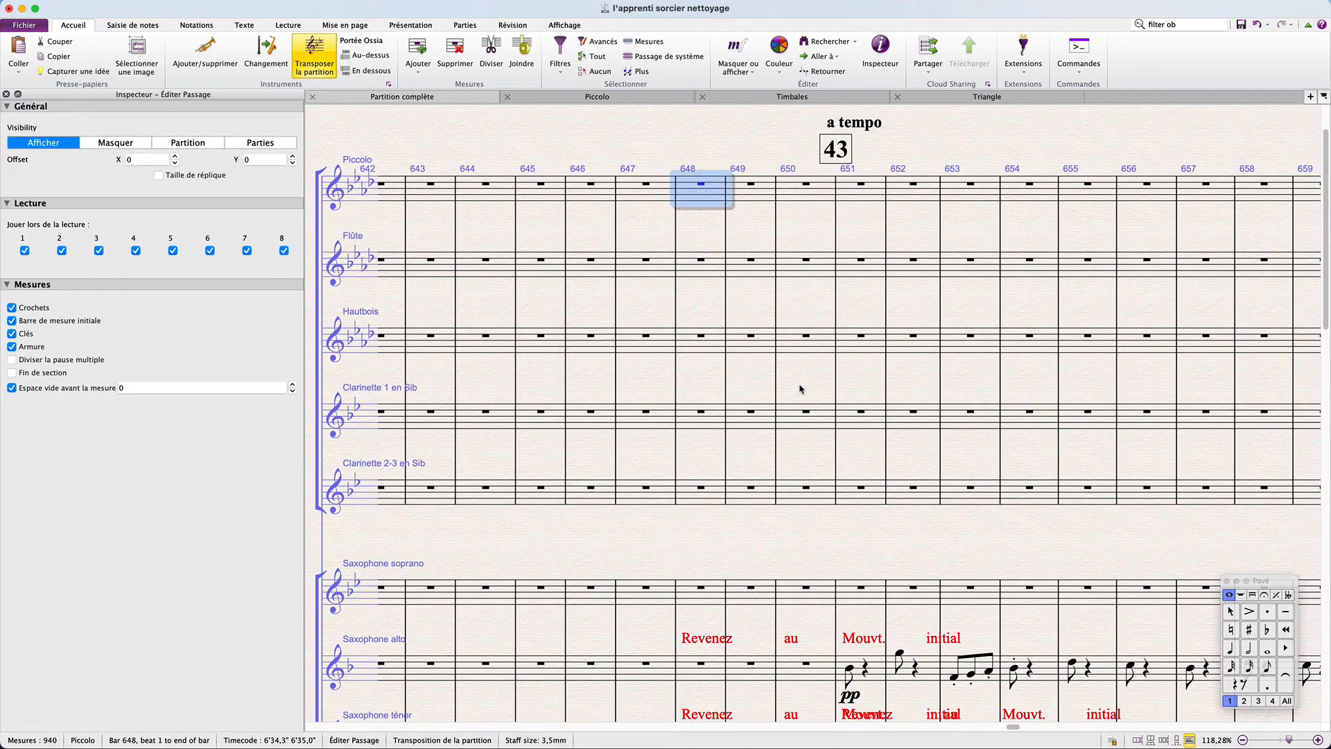
click(714, 168)
click(660, 142)
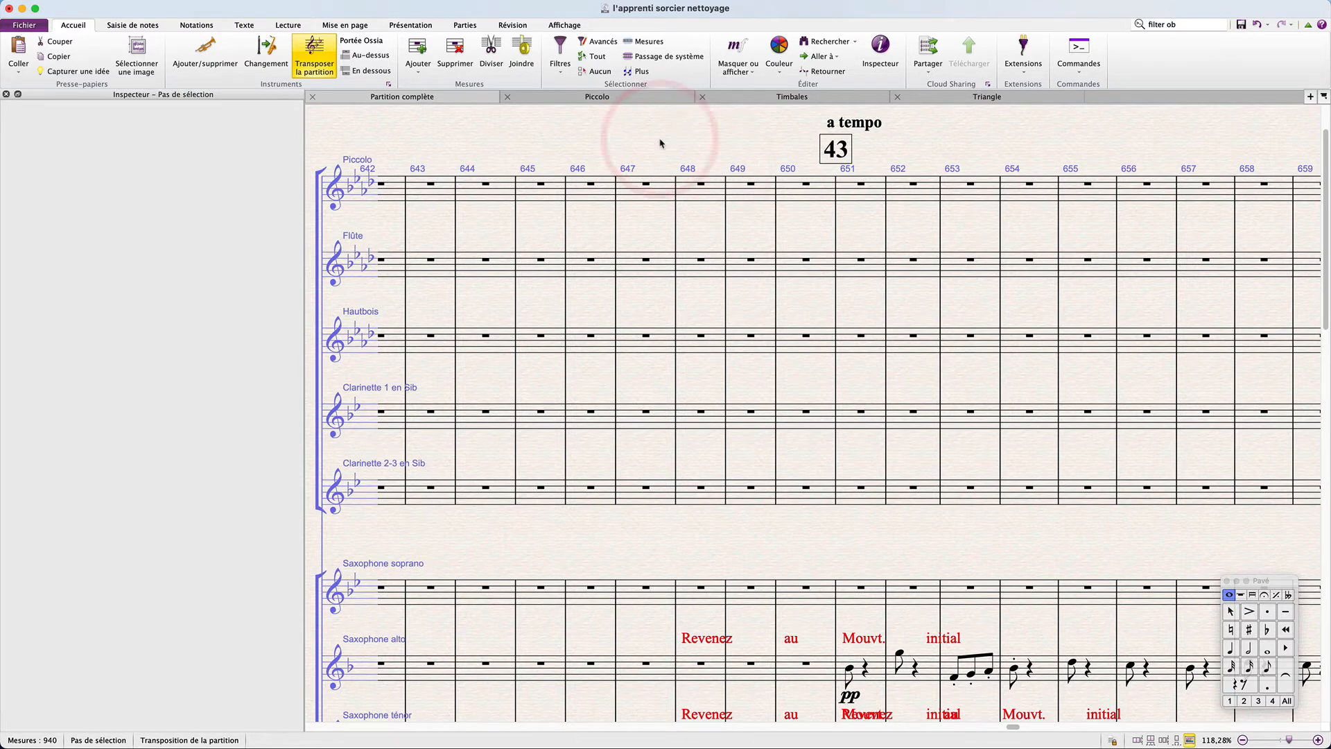
click(620, 134)
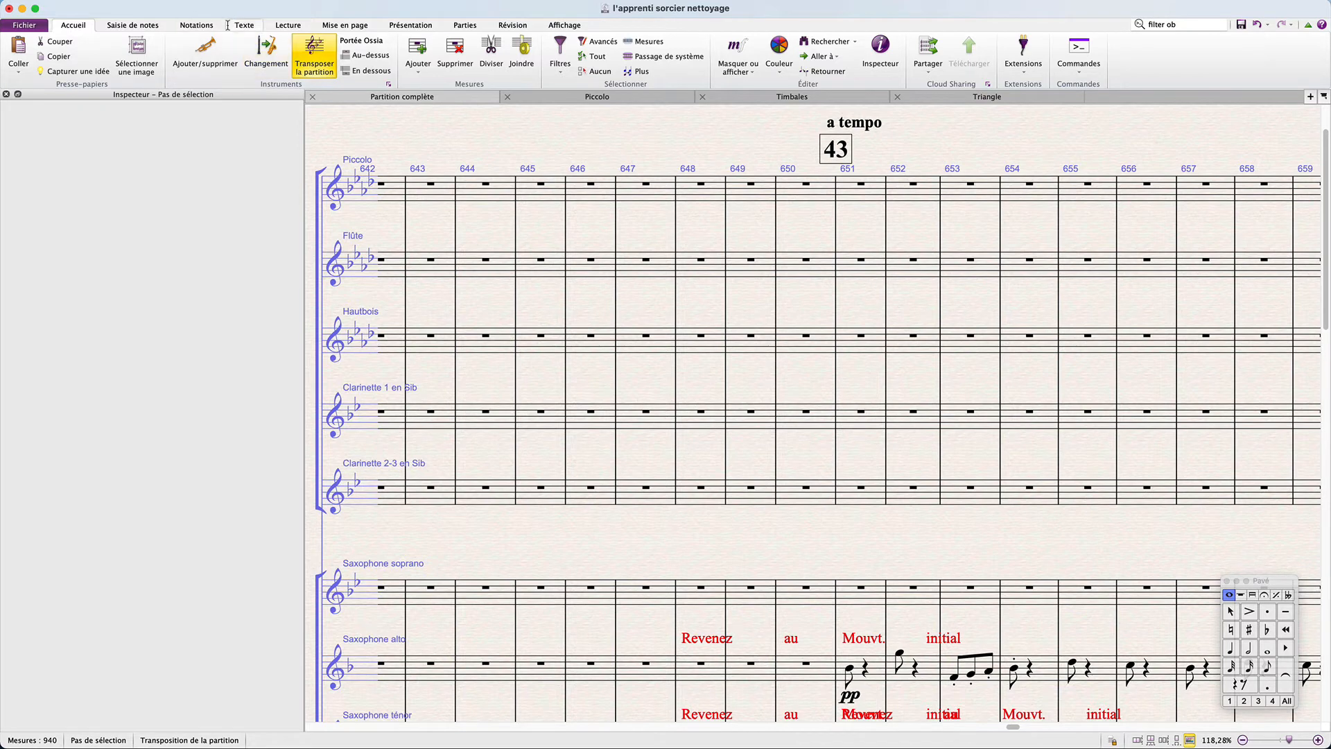
Check bar 651 in the Piccolo part and return to the full score.
click(196, 26)
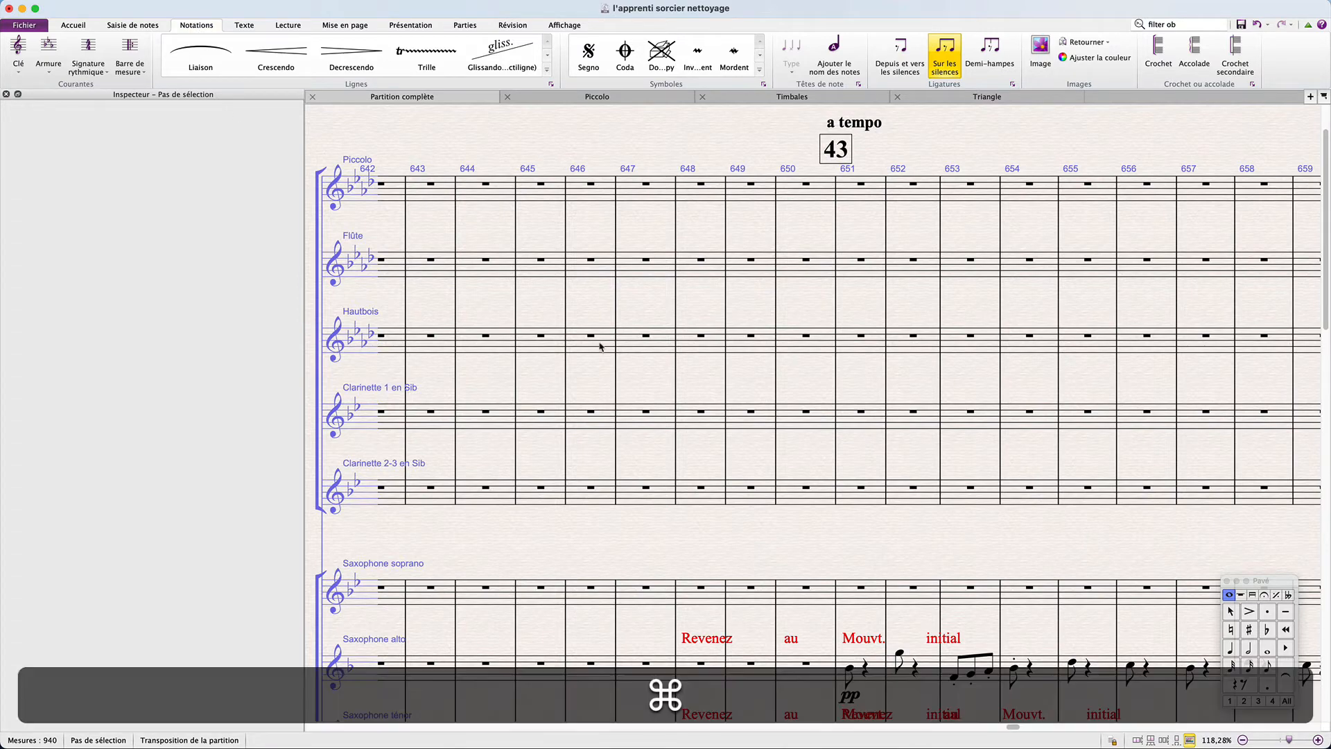
scroll(601, 347, down, 5)
click(845, 187)
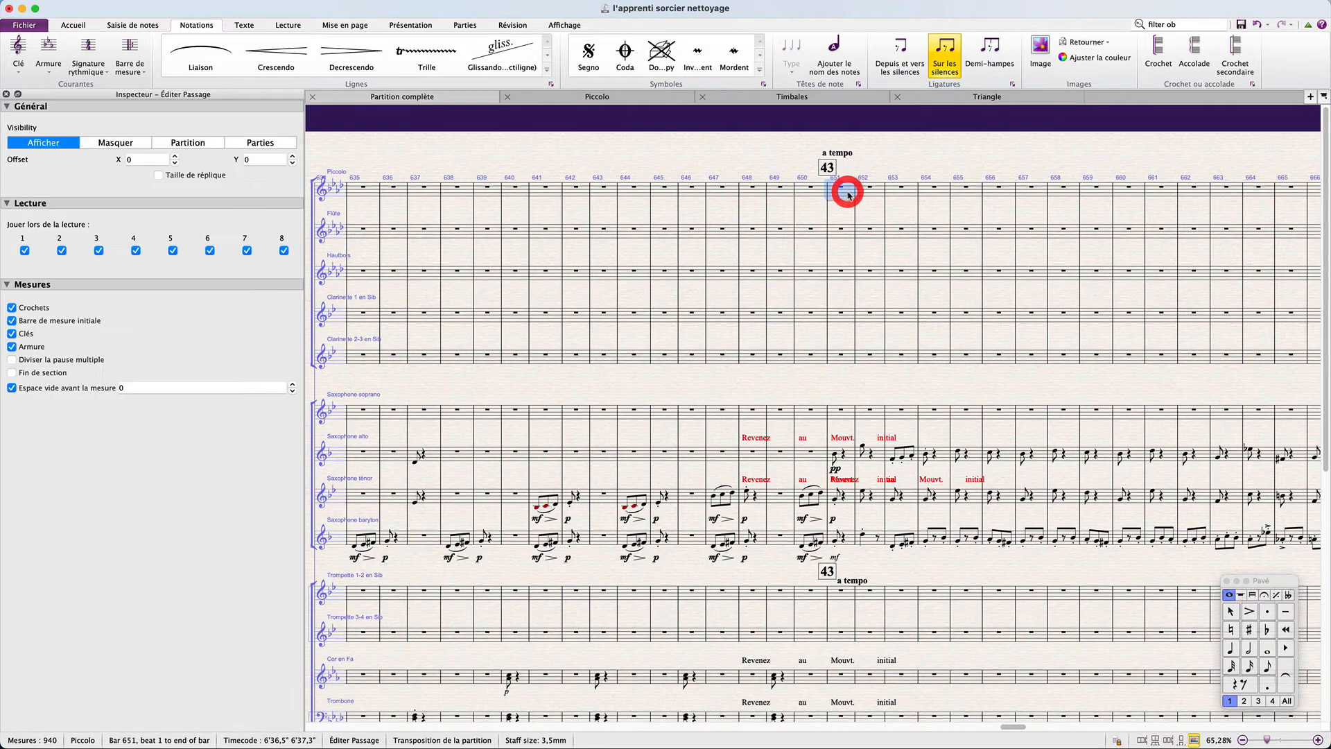
key(w)
super+scroll(839, 244, down, 2)
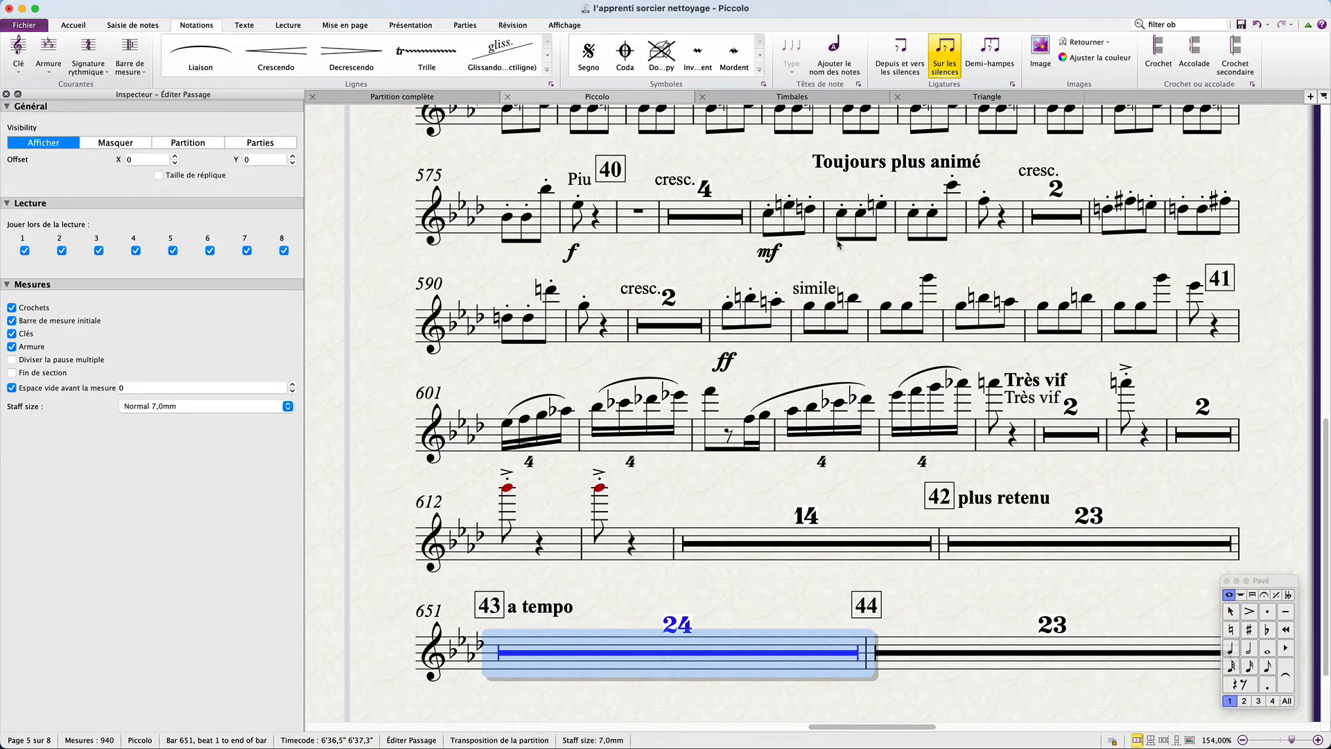
key(w)
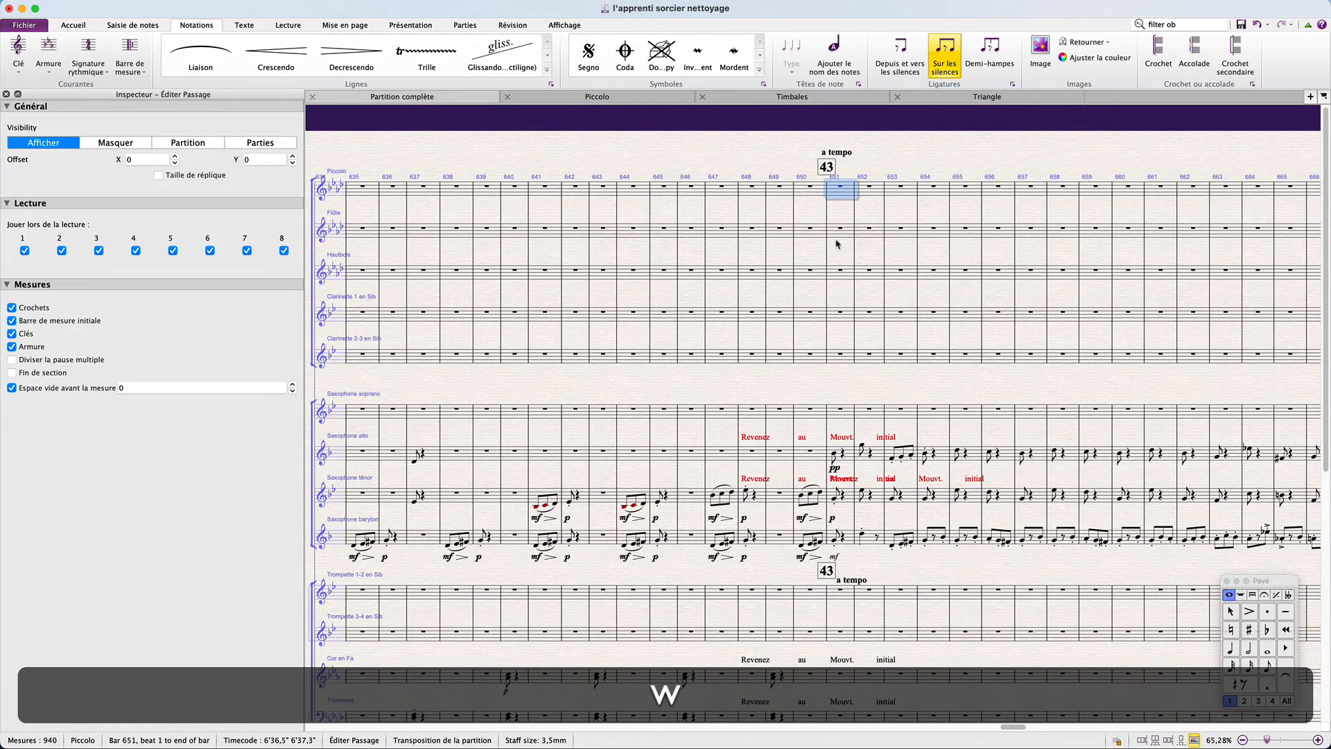
Browse the available line styles, including the Rit. and Accel. lines, with nothing selected in the score.
click(794, 205)
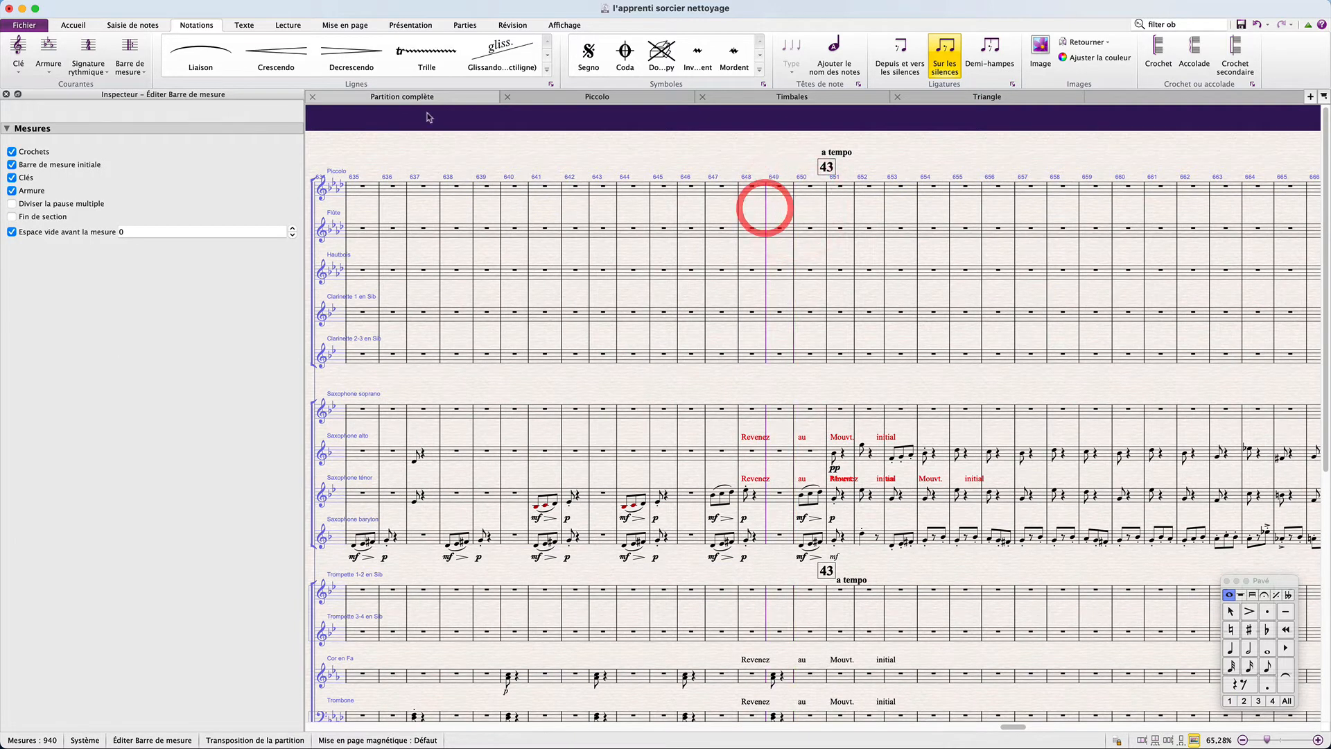
click(565, 166)
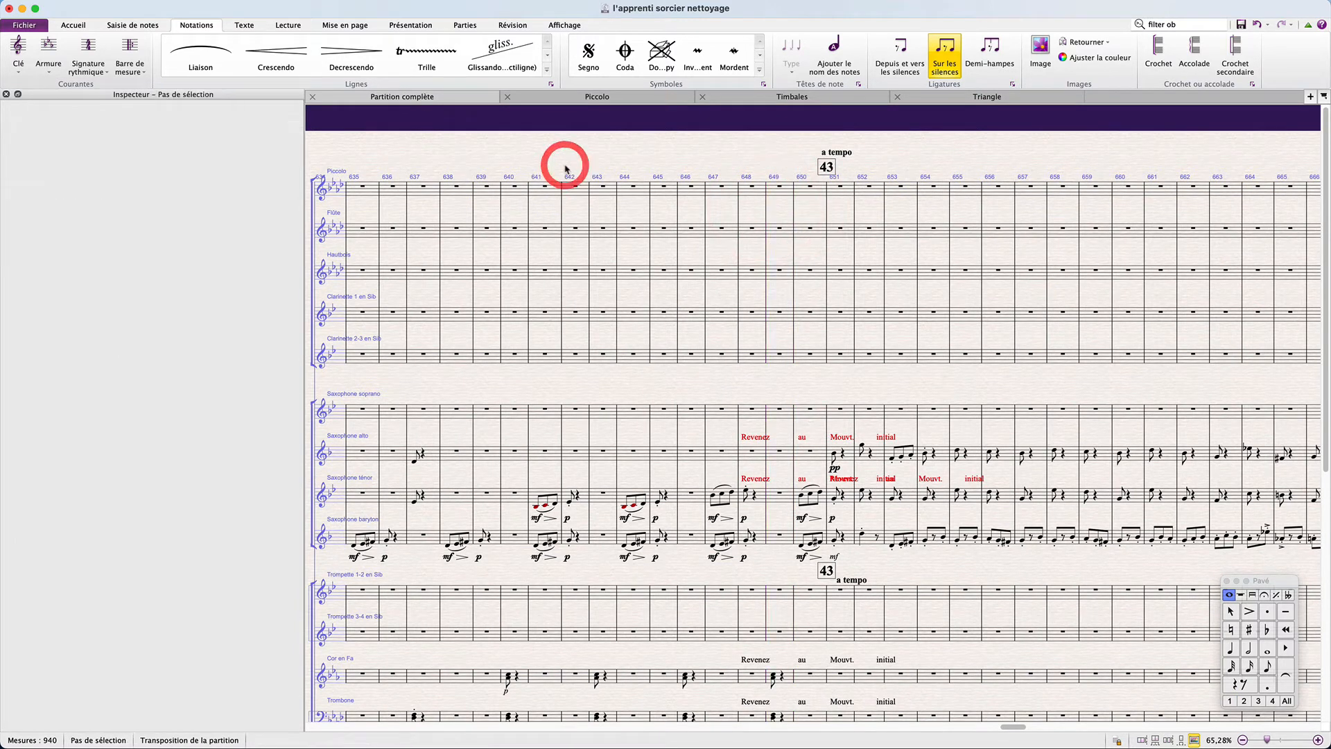
click(546, 73)
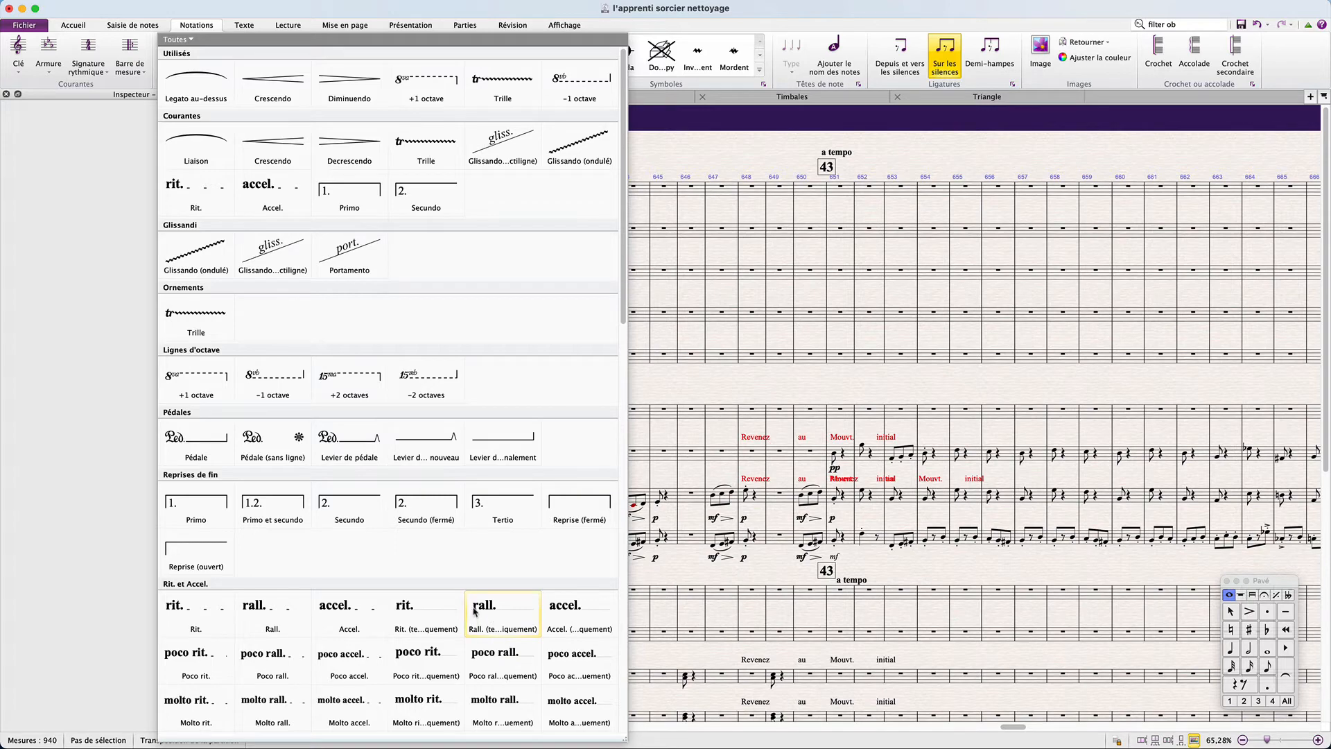
click(664, 169)
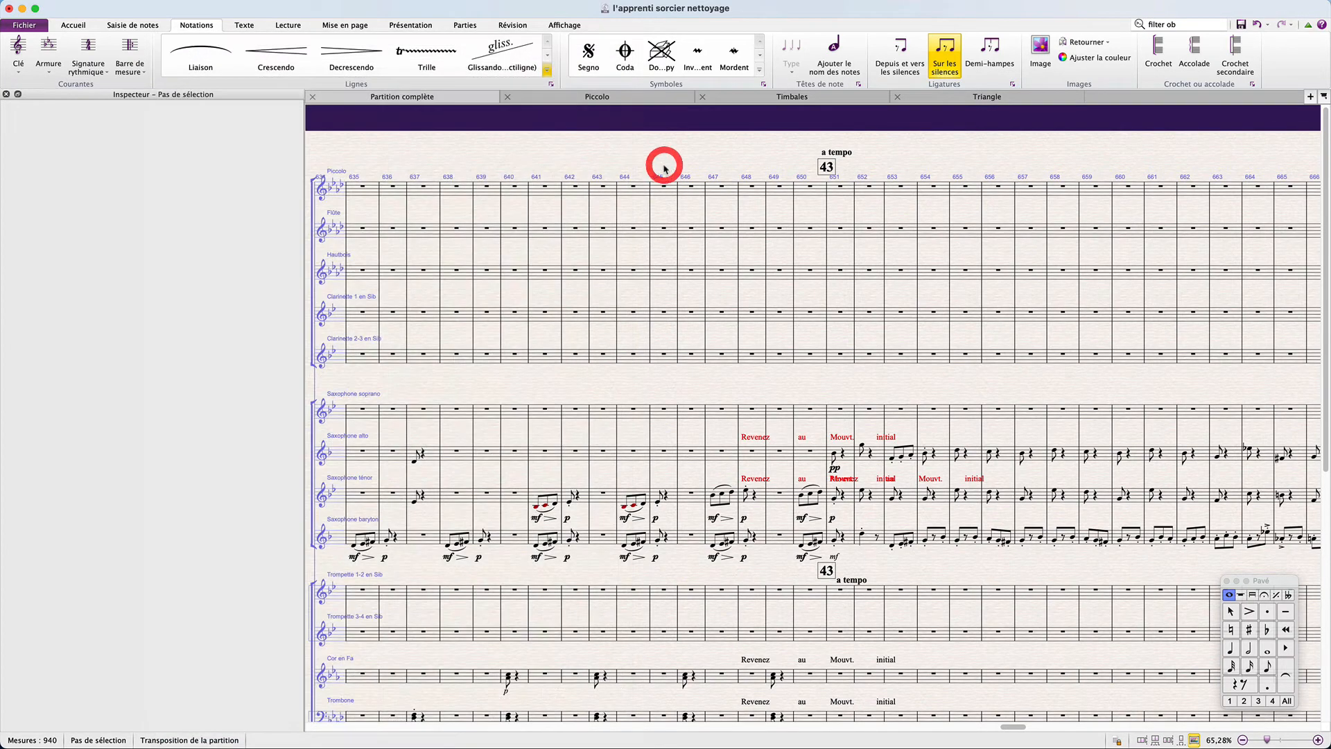
Create a new system line based on "Rall. (texte uniquement)".
click(551, 84)
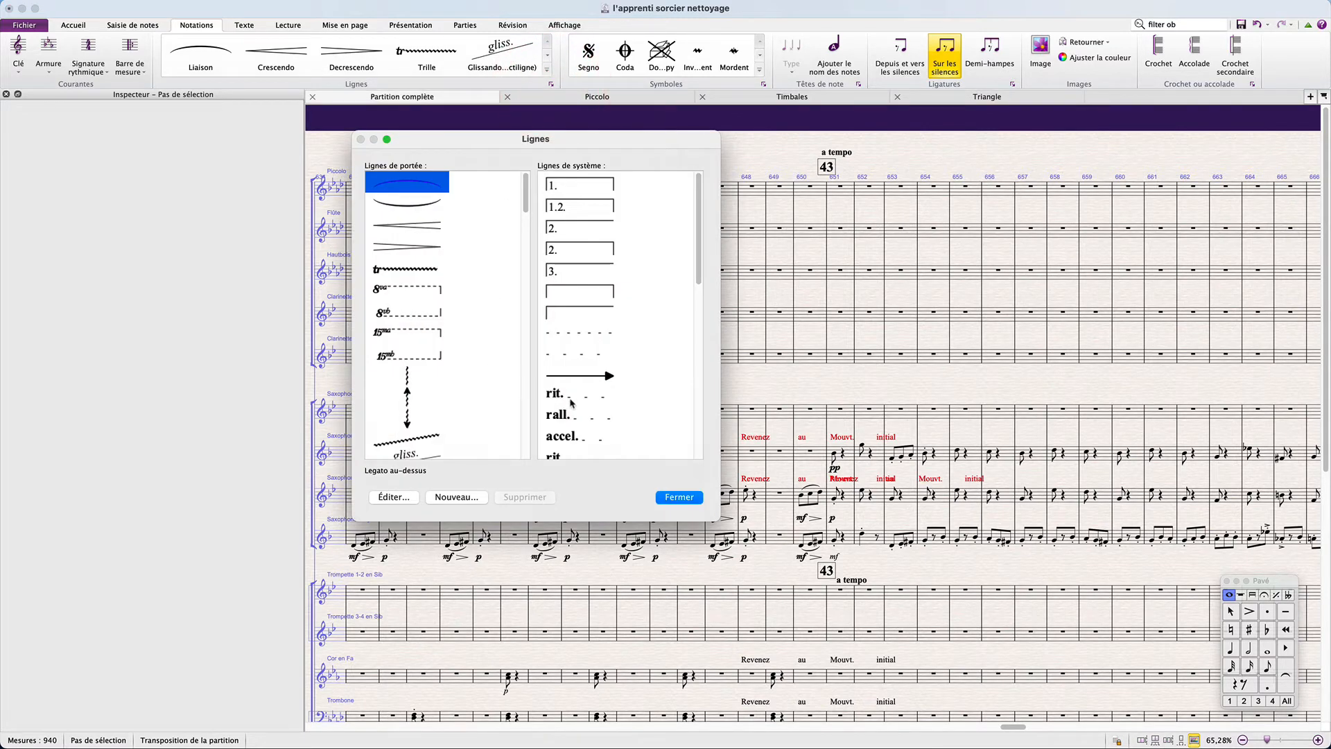
scroll(571, 402, down, 5)
click(569, 378)
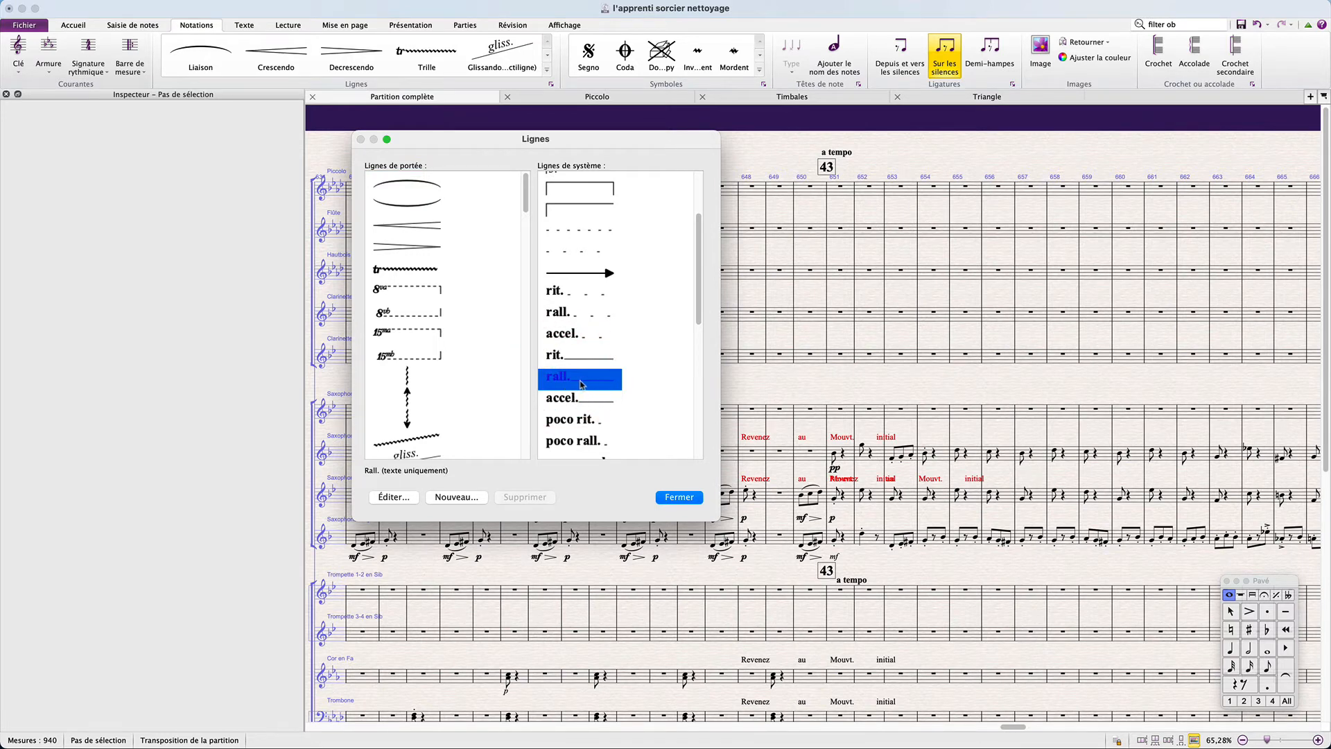
click(454, 497)
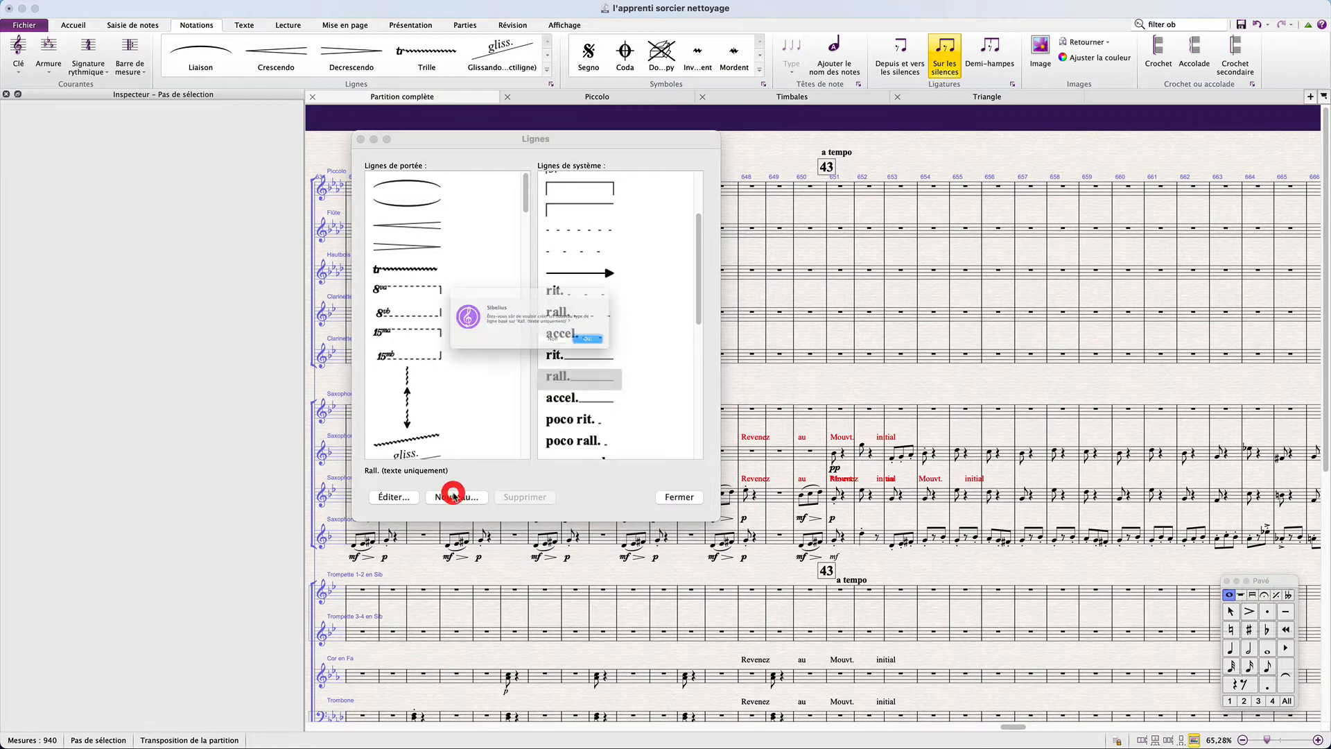
click(629, 348)
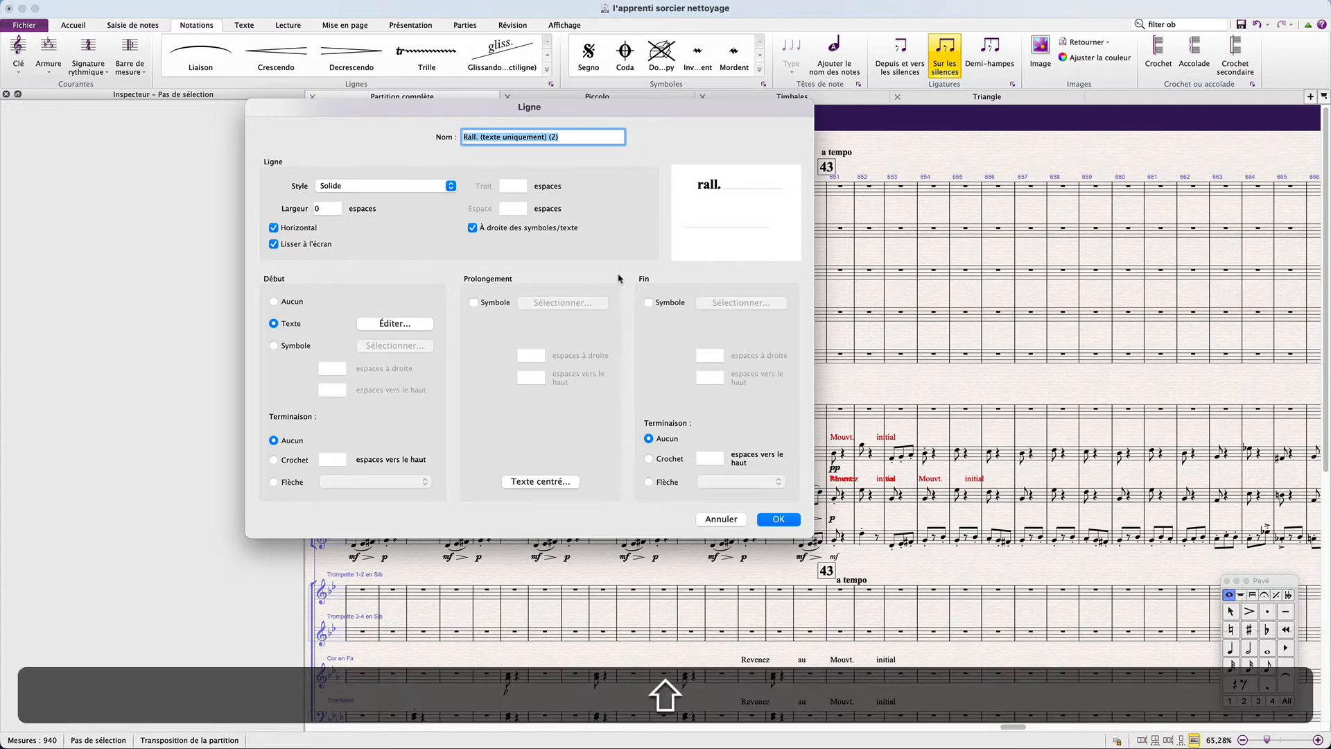
Name the new system line "Revenez au mvmt initial".
text(Reve)
text(nez au m)
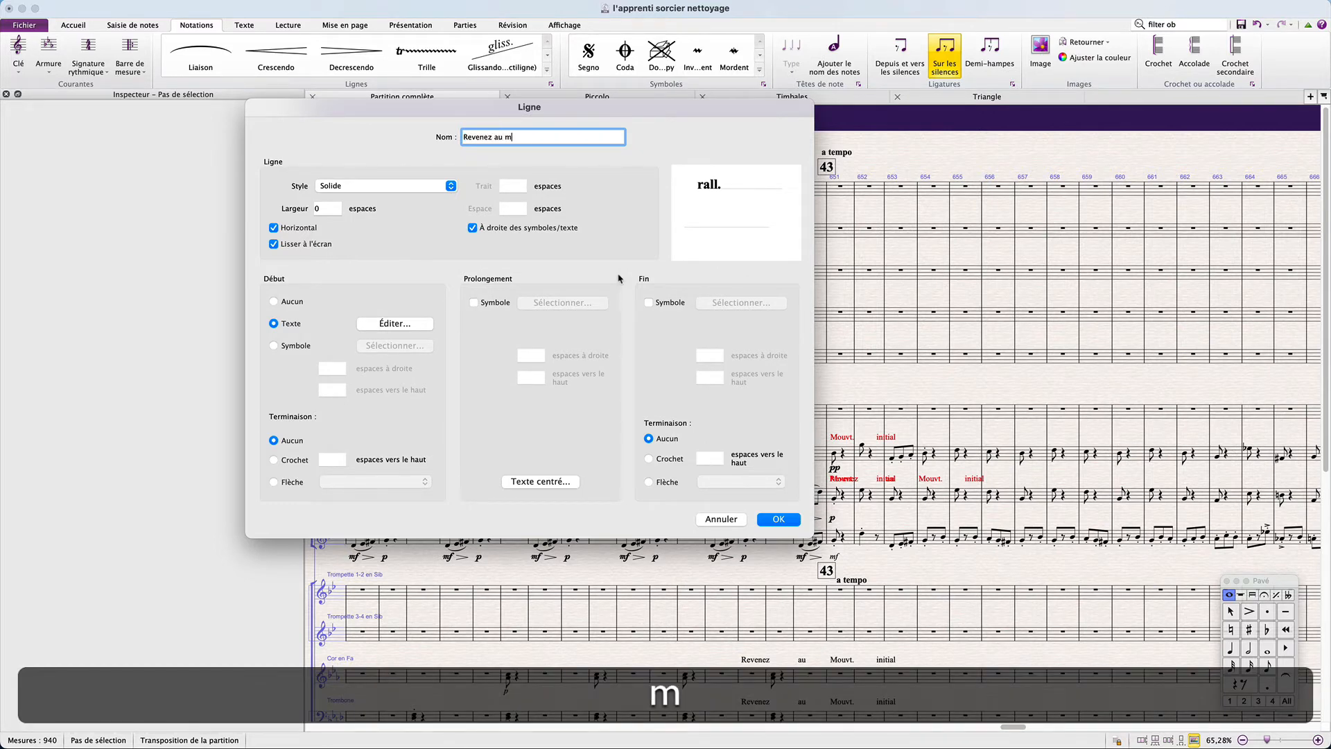
text(ouv)
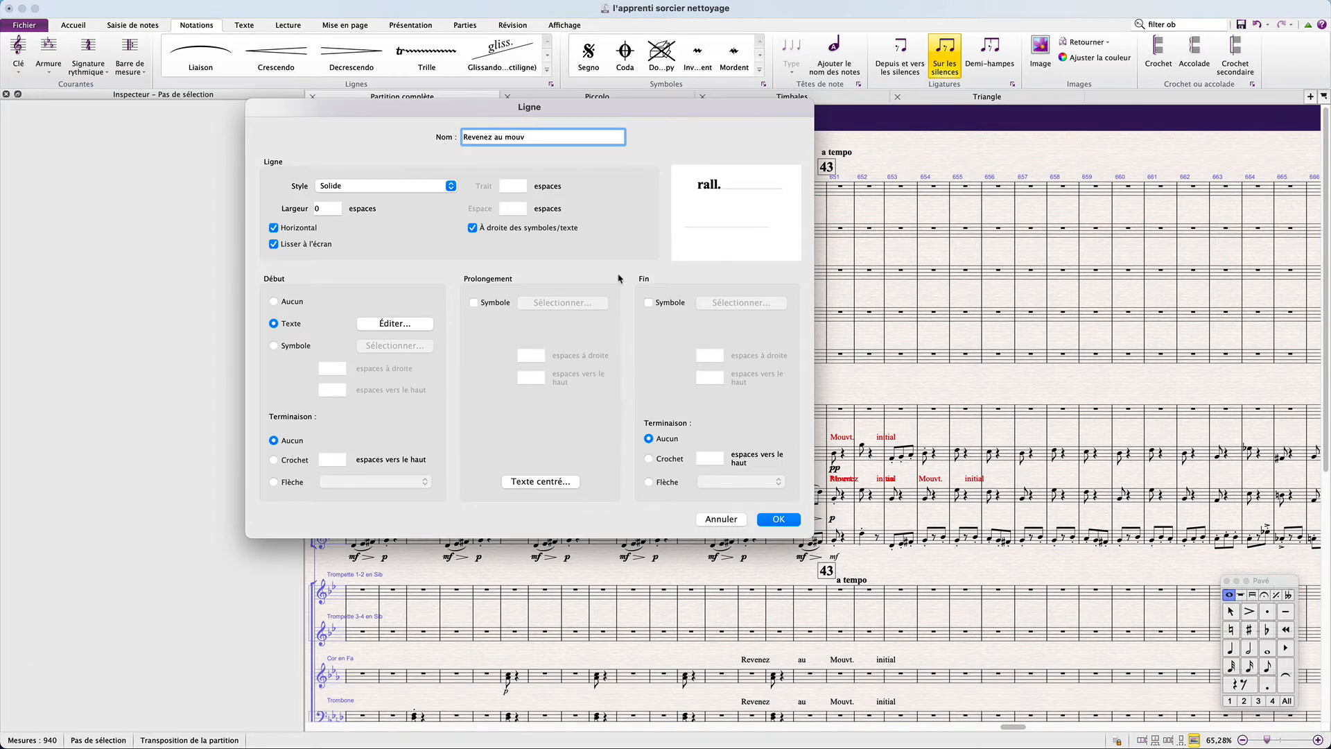
key(BackSpace)
key(BackSpace)
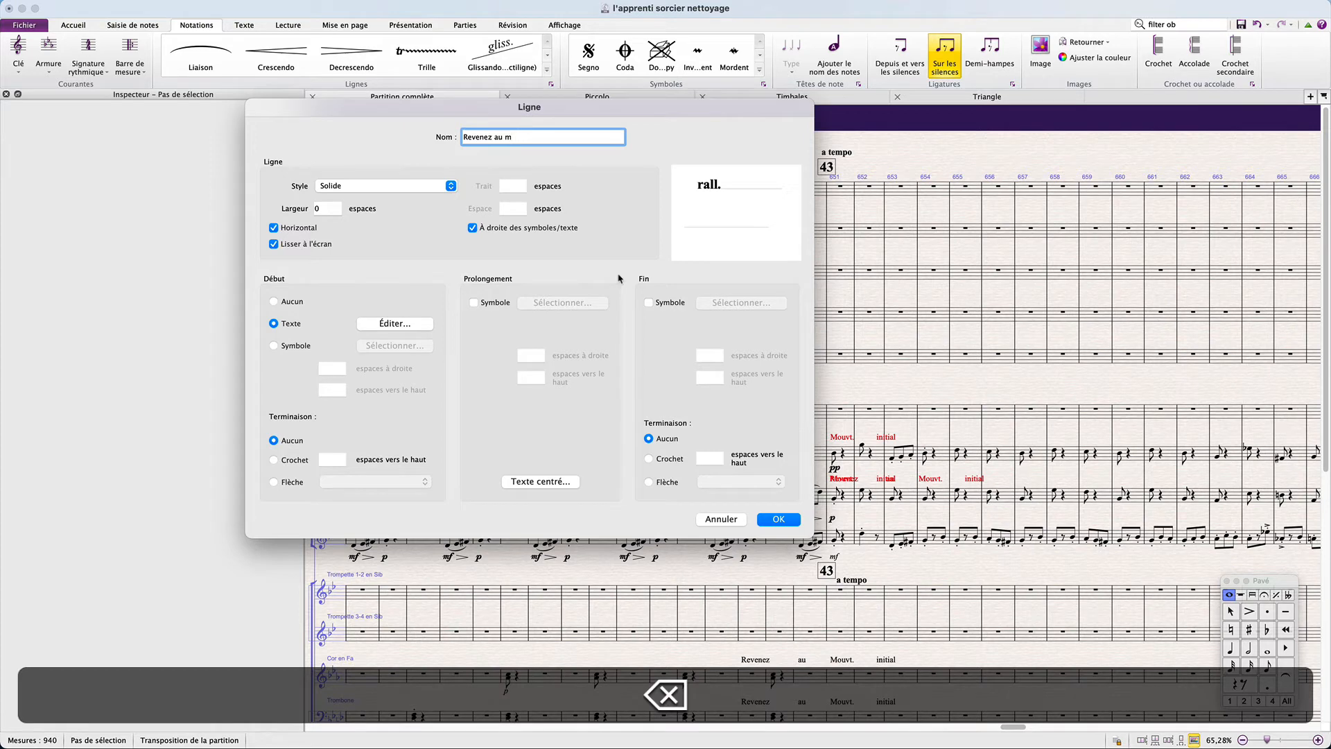
text(v)
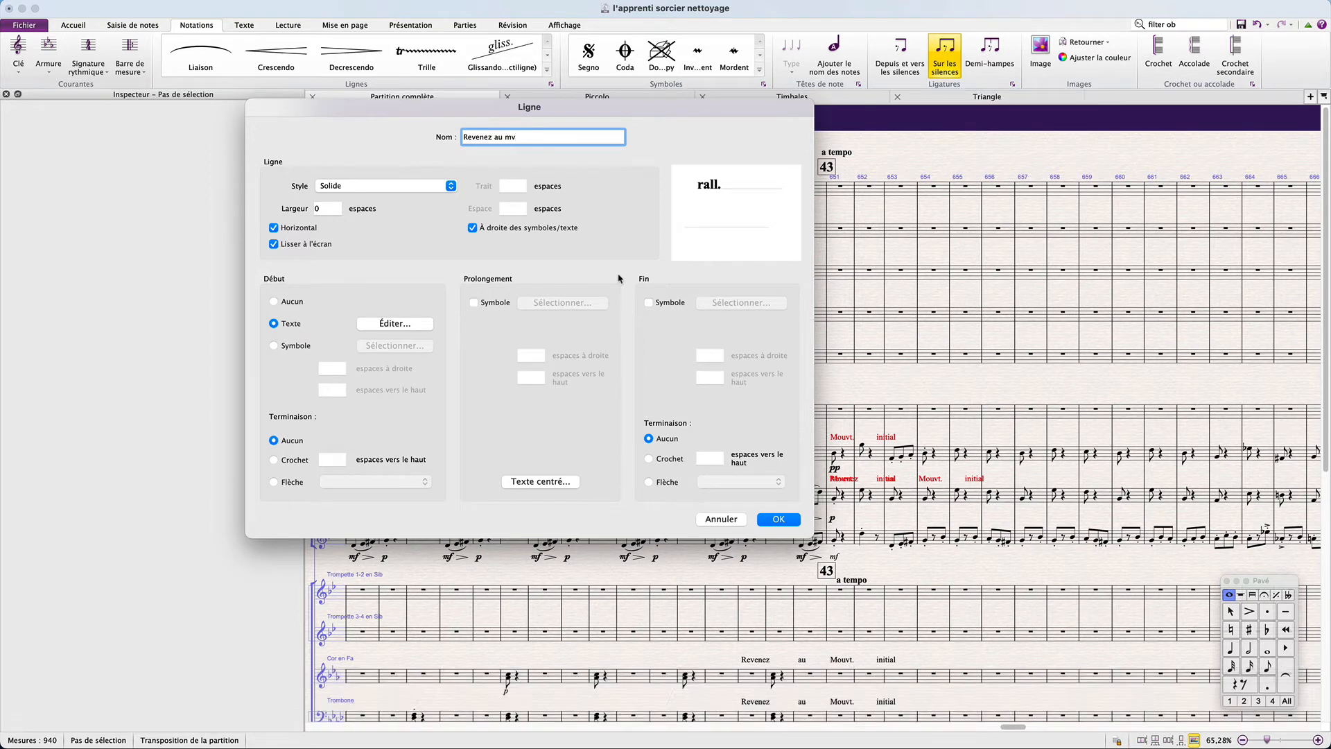
text(mt init)
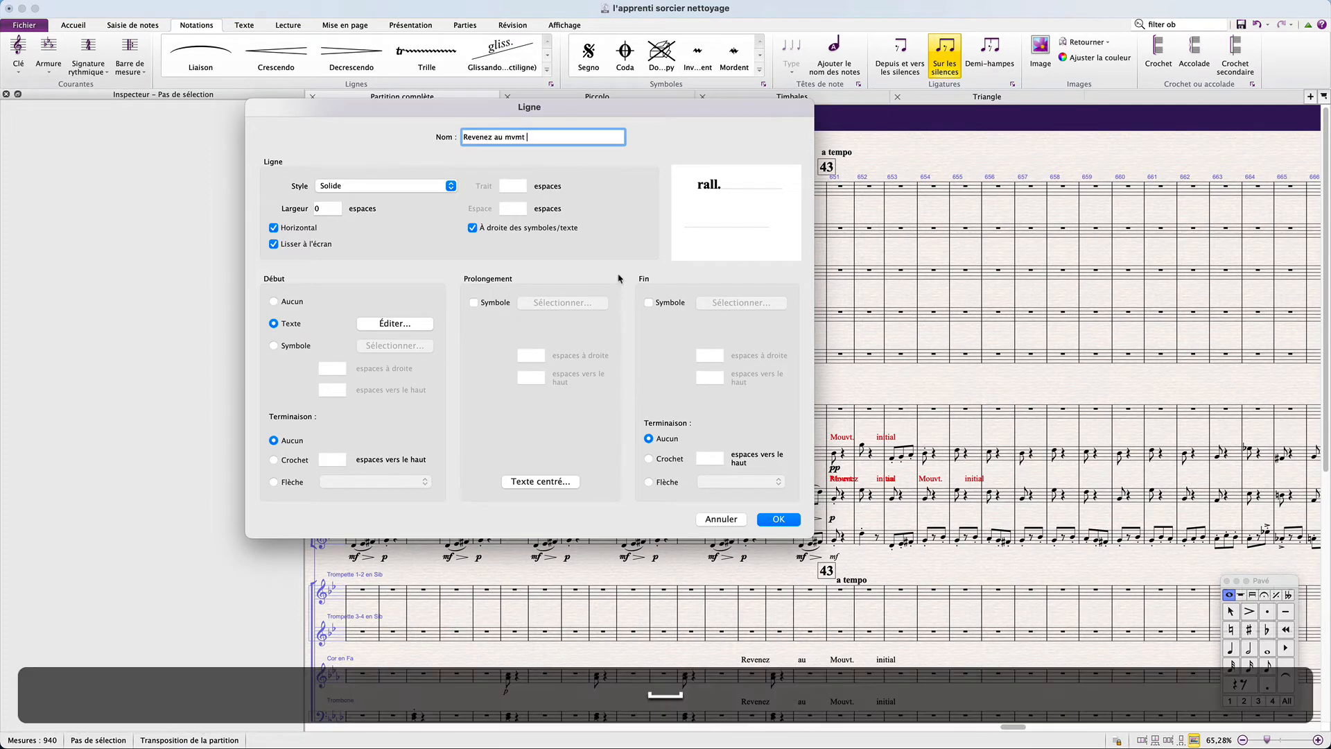
text(ial)
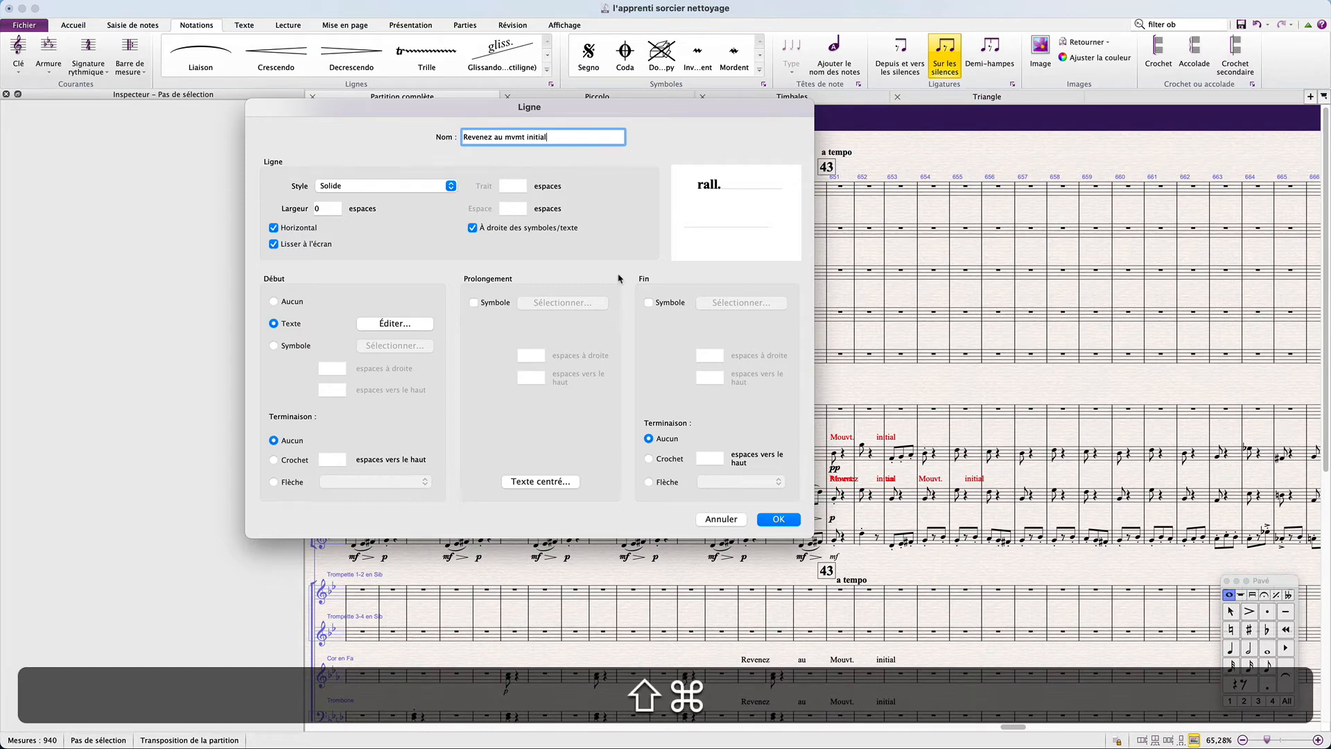
Copy the line's name into its starting text, replacing "rall.", and save the new system line.
key(shift+super+Left)
key(super+c)
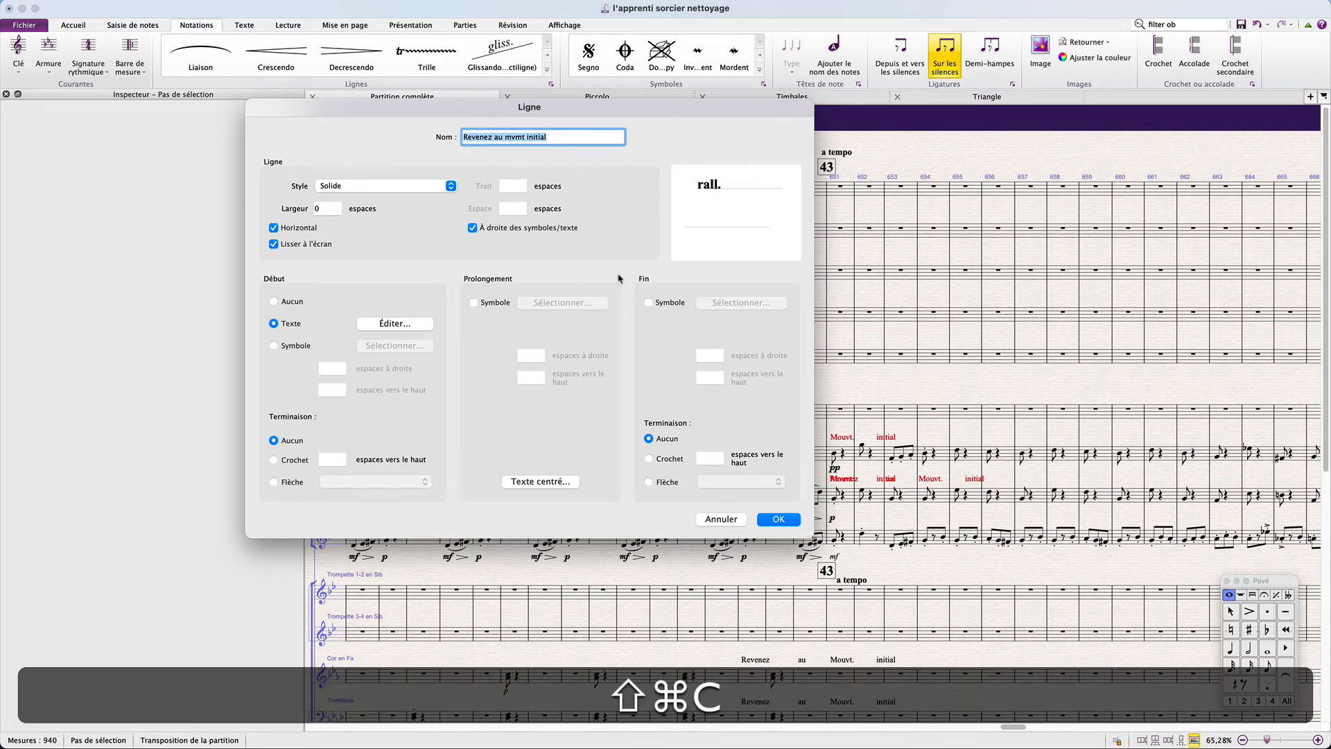
click(382, 324)
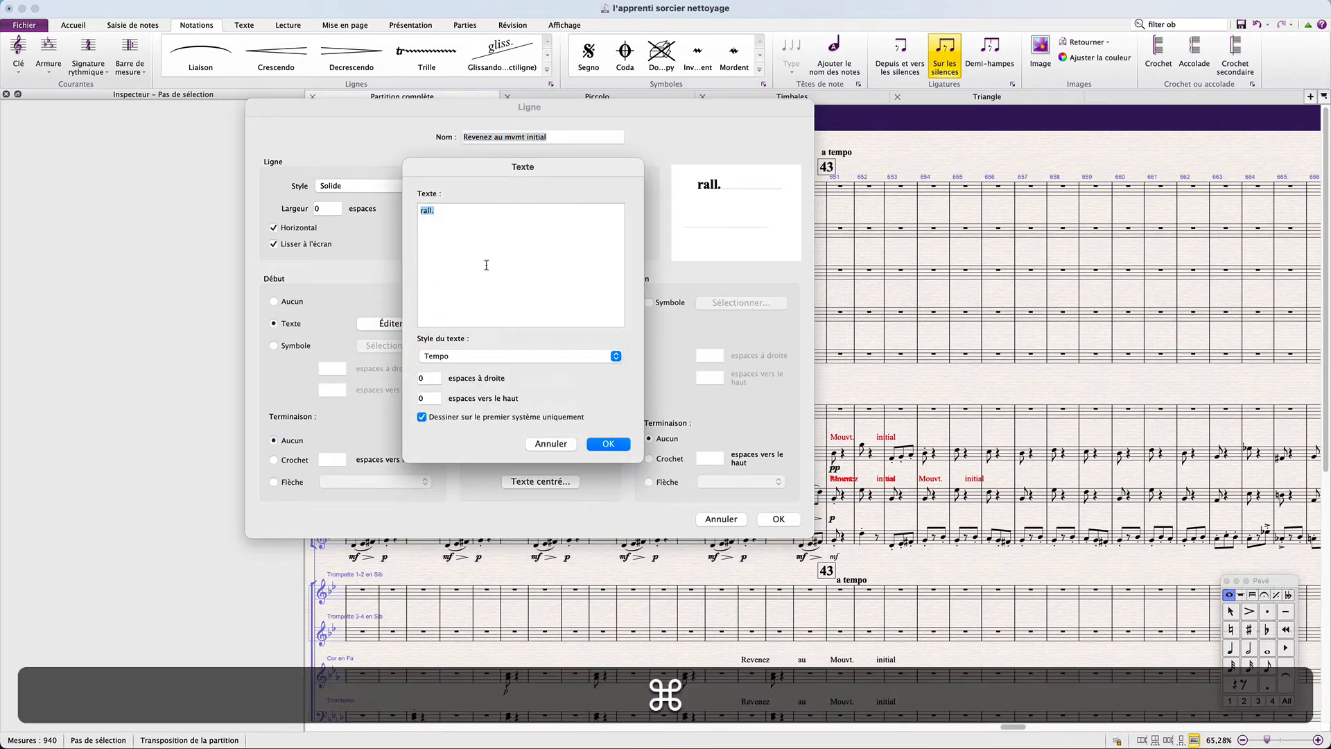
key(super+v)
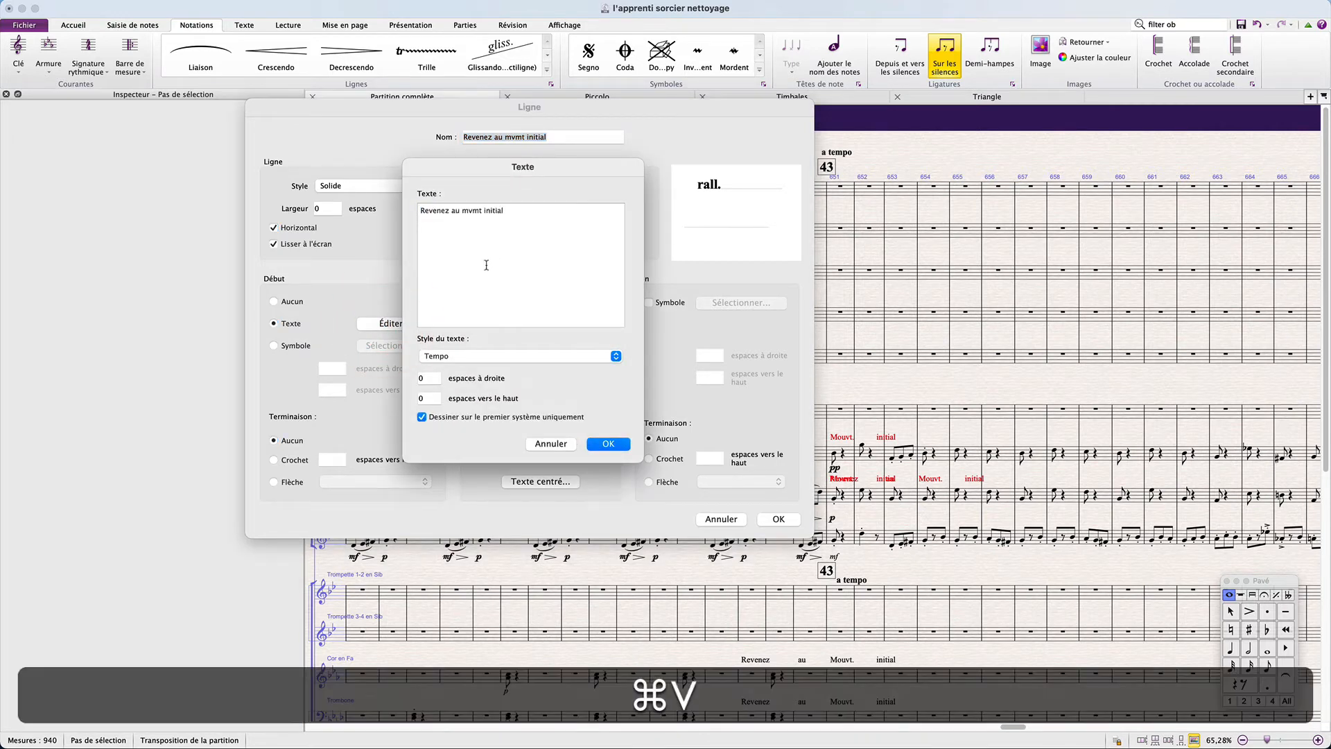
click(607, 445)
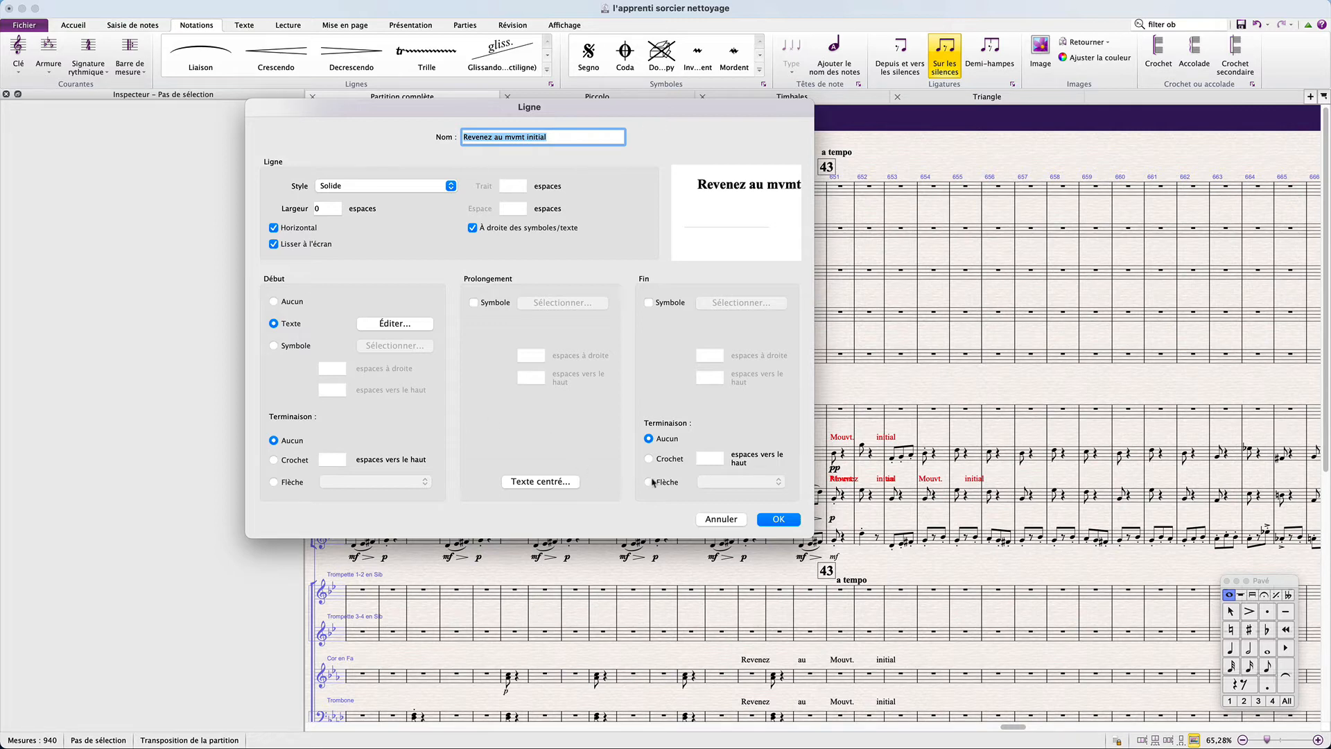
click(778, 518)
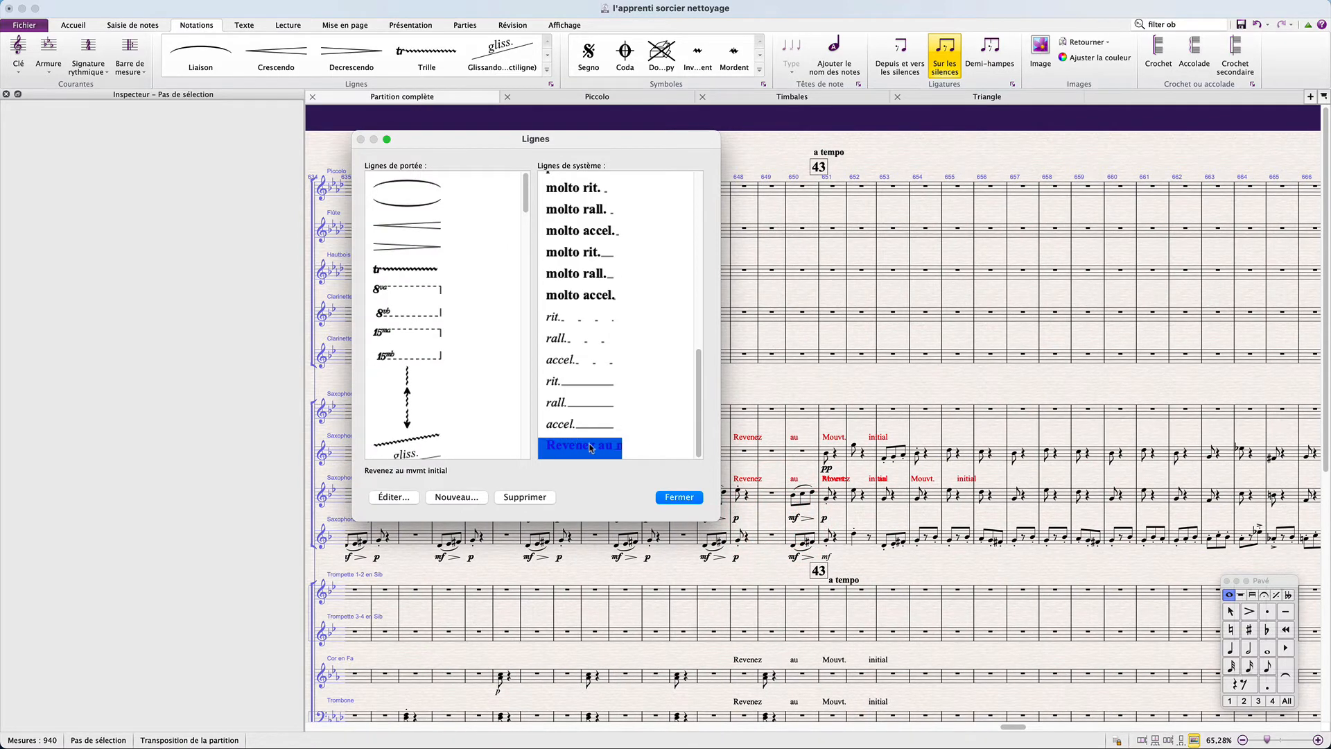
click(670, 497)
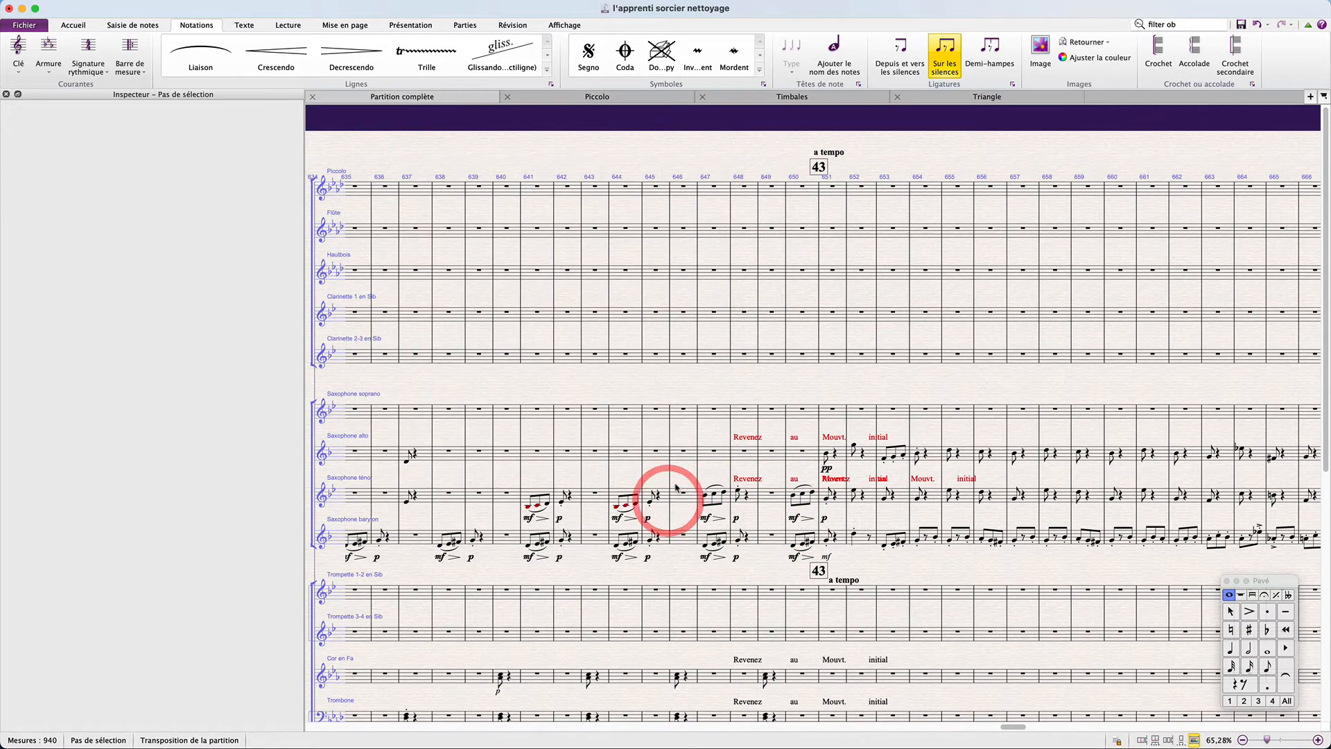
Filter the technique texts in bar 648 across all staves and delete those "Revenez au Mouvt. initial" texts.
scroll(725, 428, right, 1)
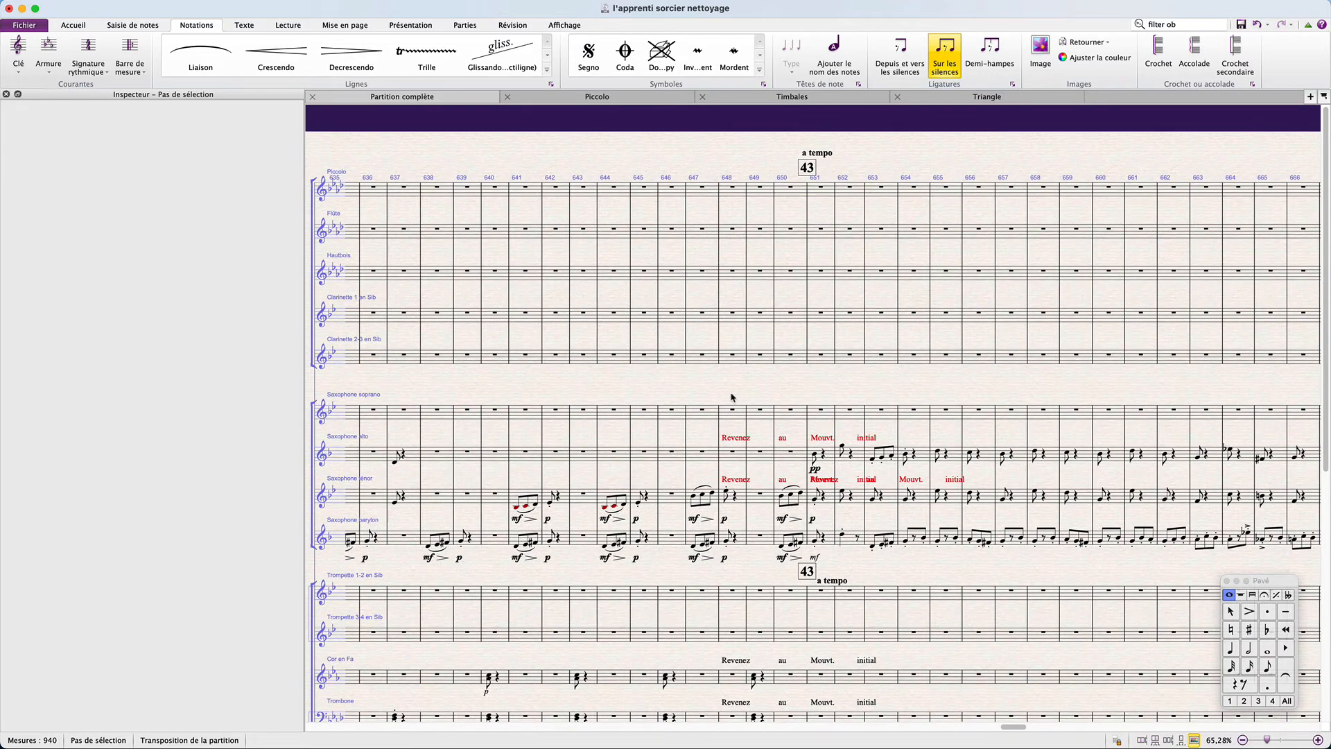
key(super)
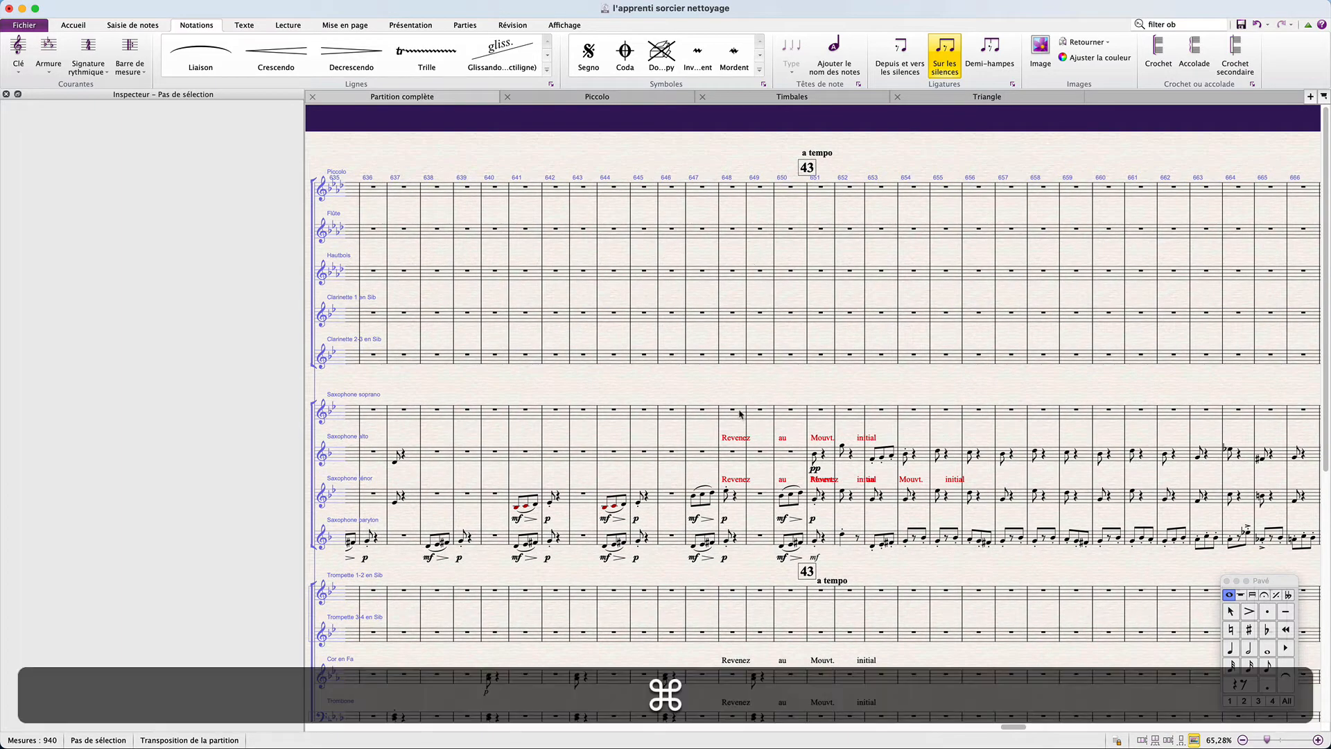
super+click(740, 414)
scroll(740, 414, down, 4)
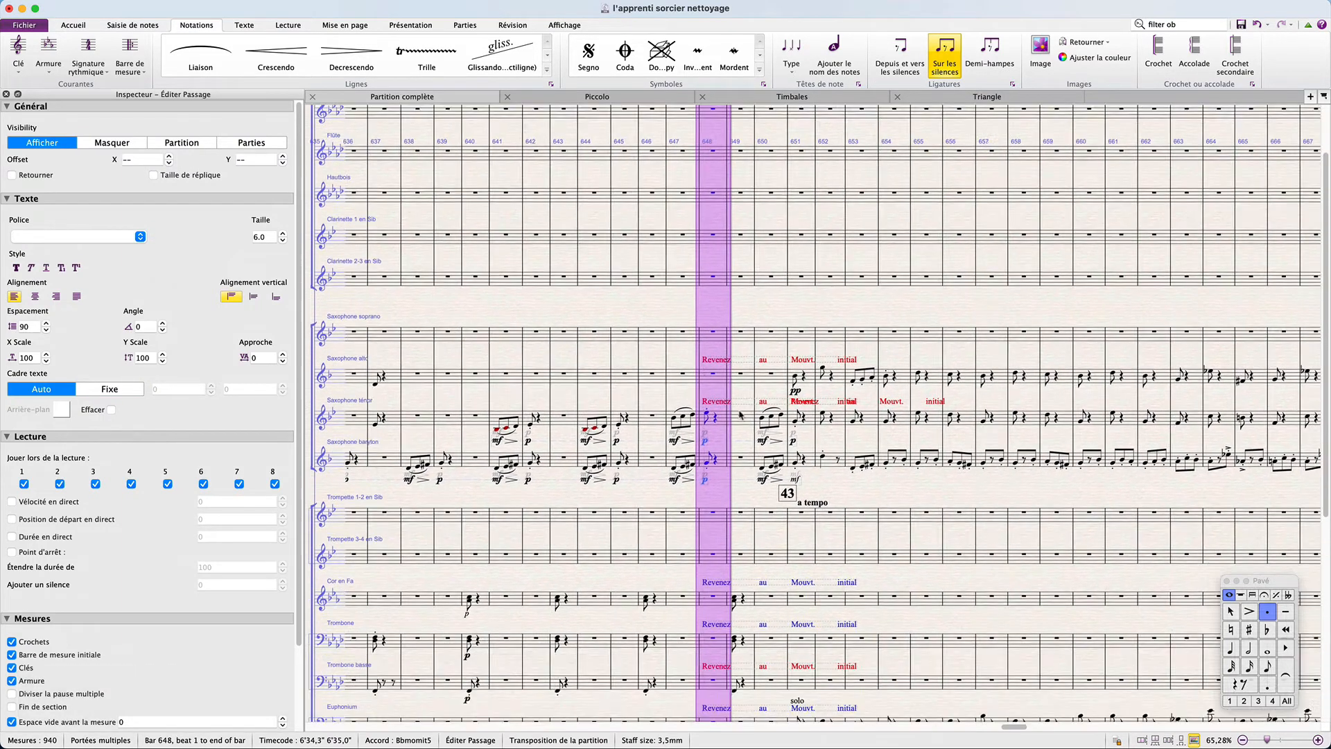
scroll(739, 415, down, 5)
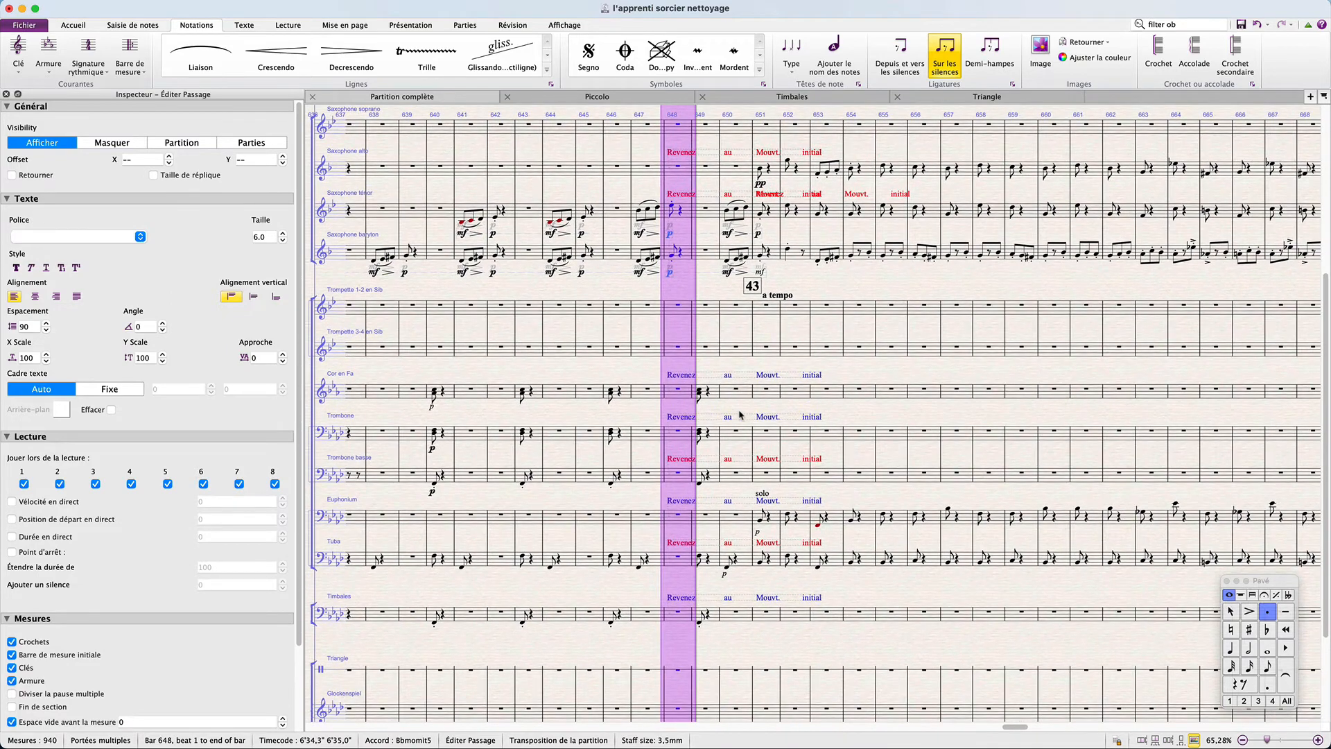
scroll(739, 415, down, 4)
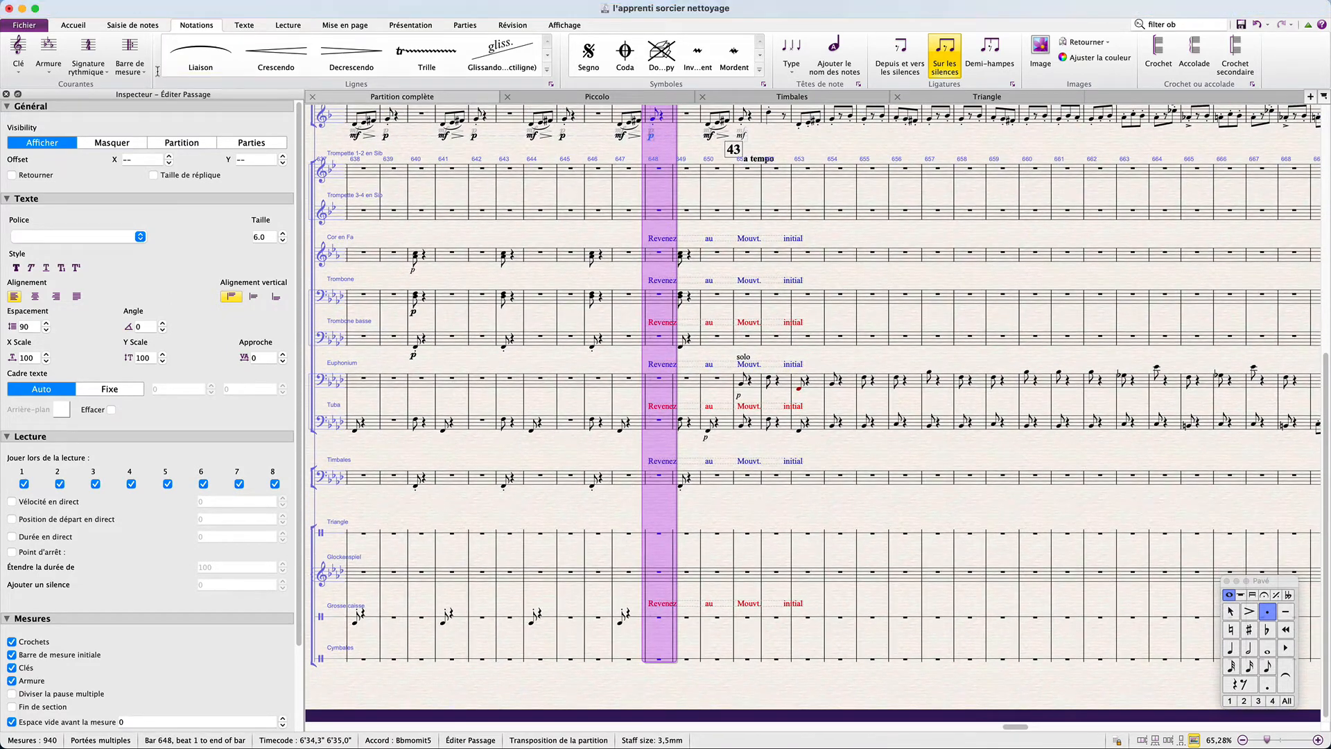
click(249, 25)
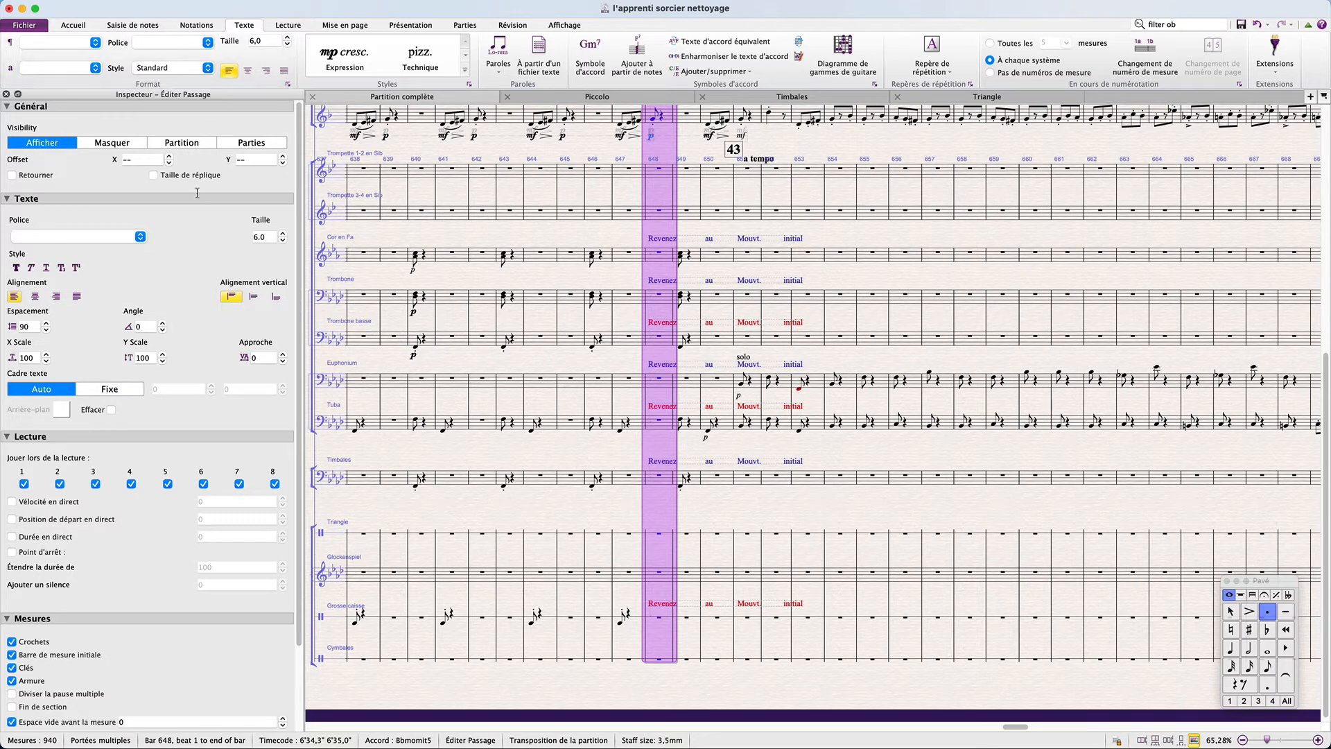
scroll(170, 278, down, 5)
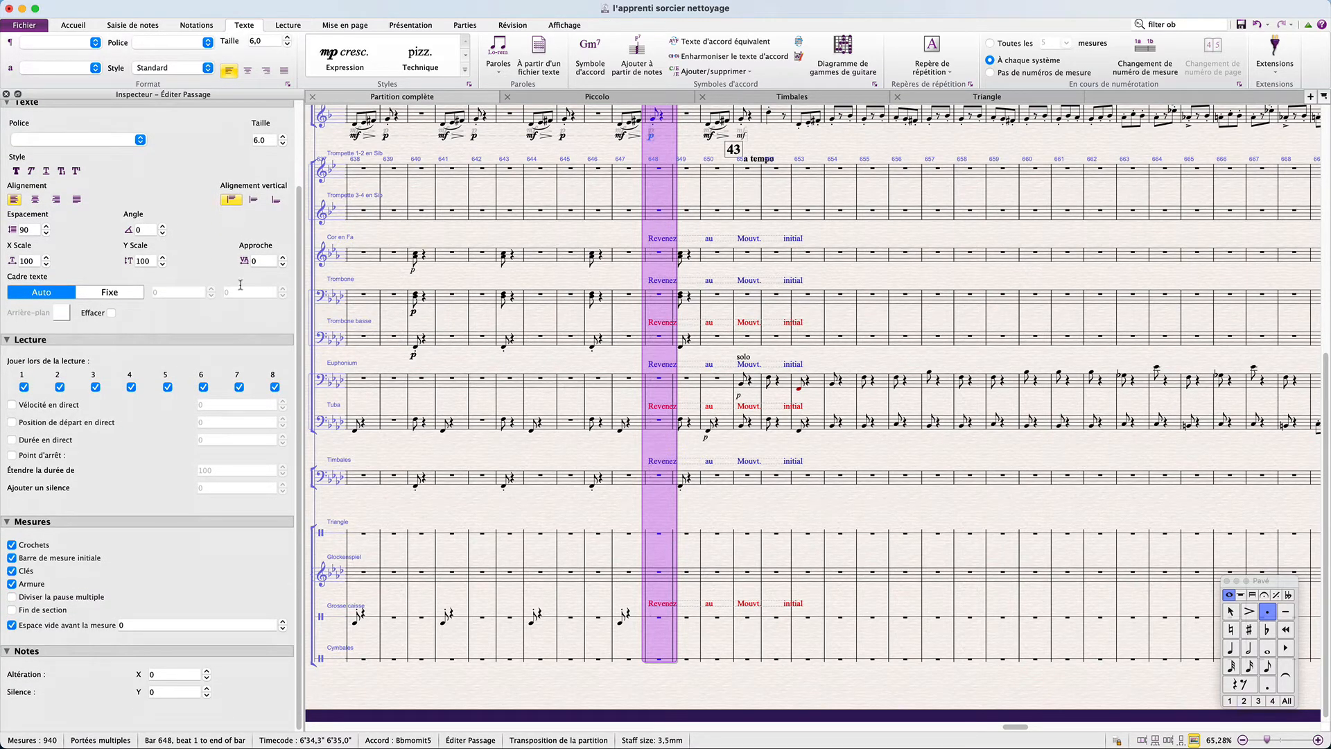
click(66, 25)
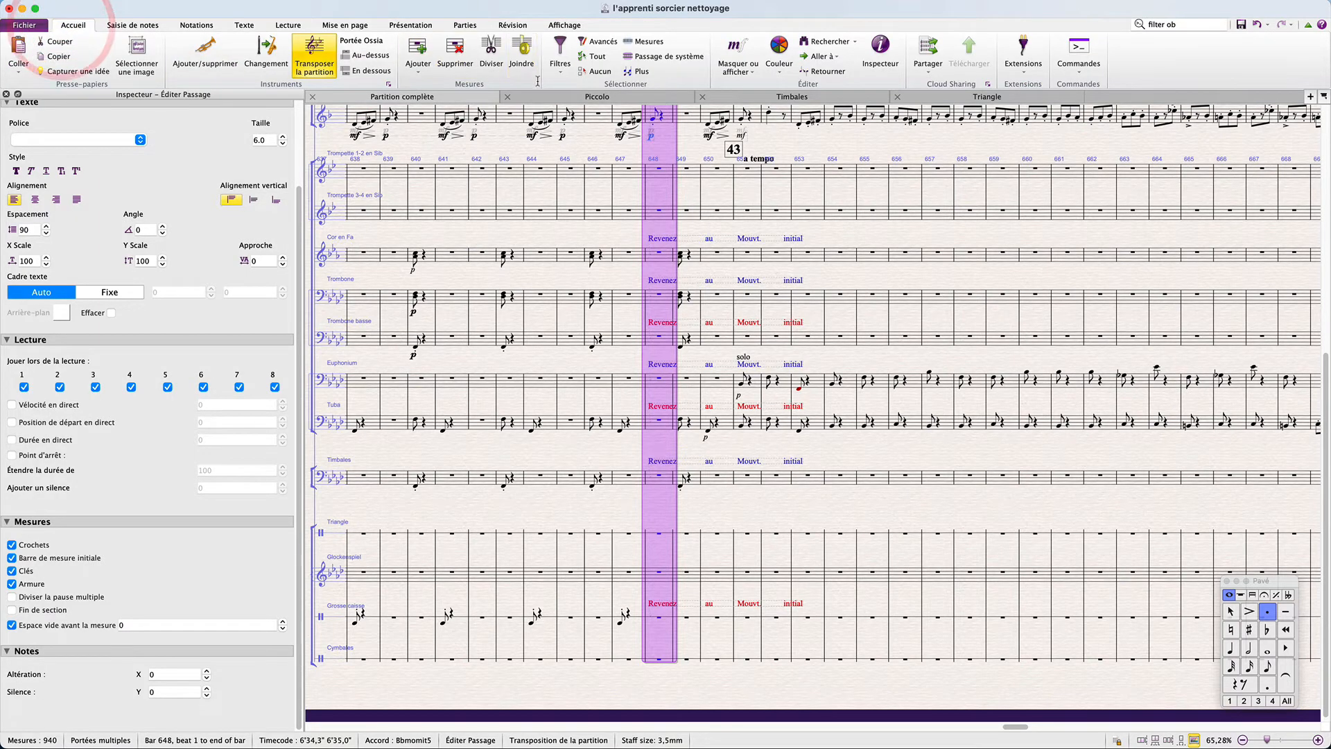
click(560, 62)
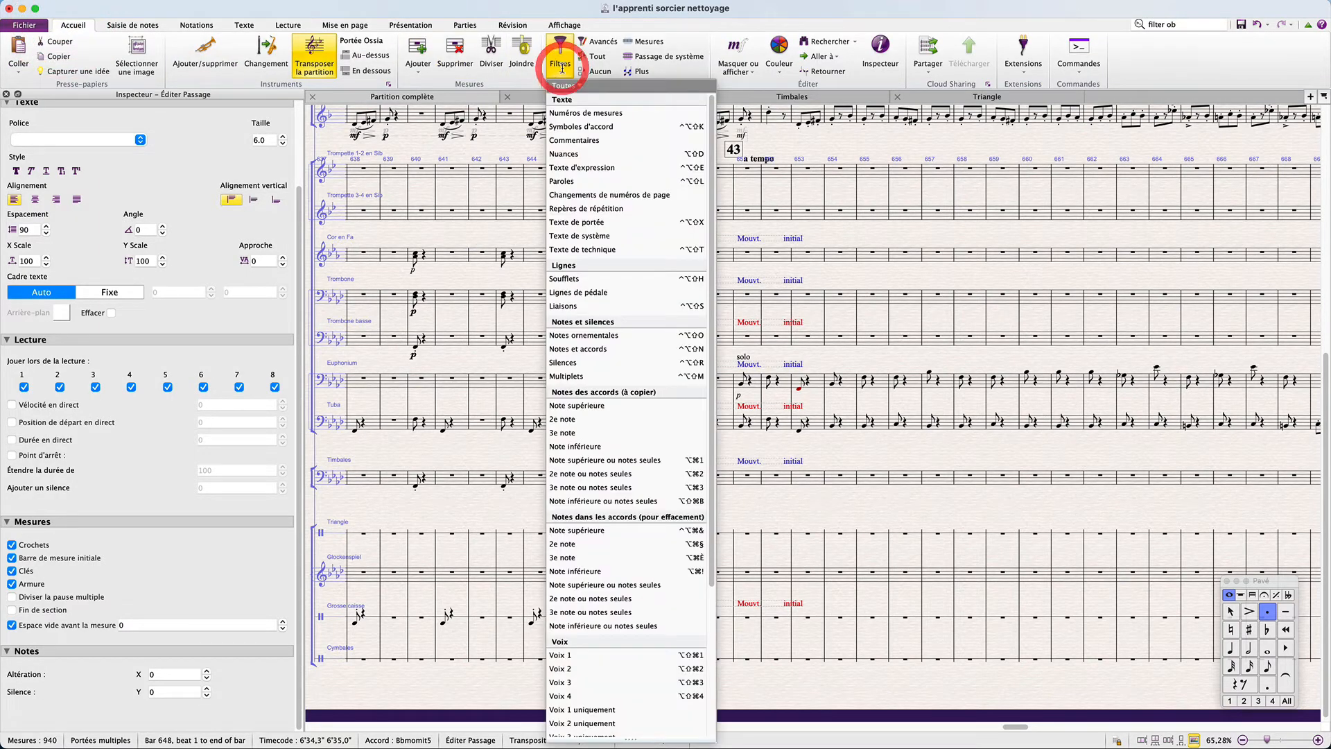
click(610, 248)
key(Delete)
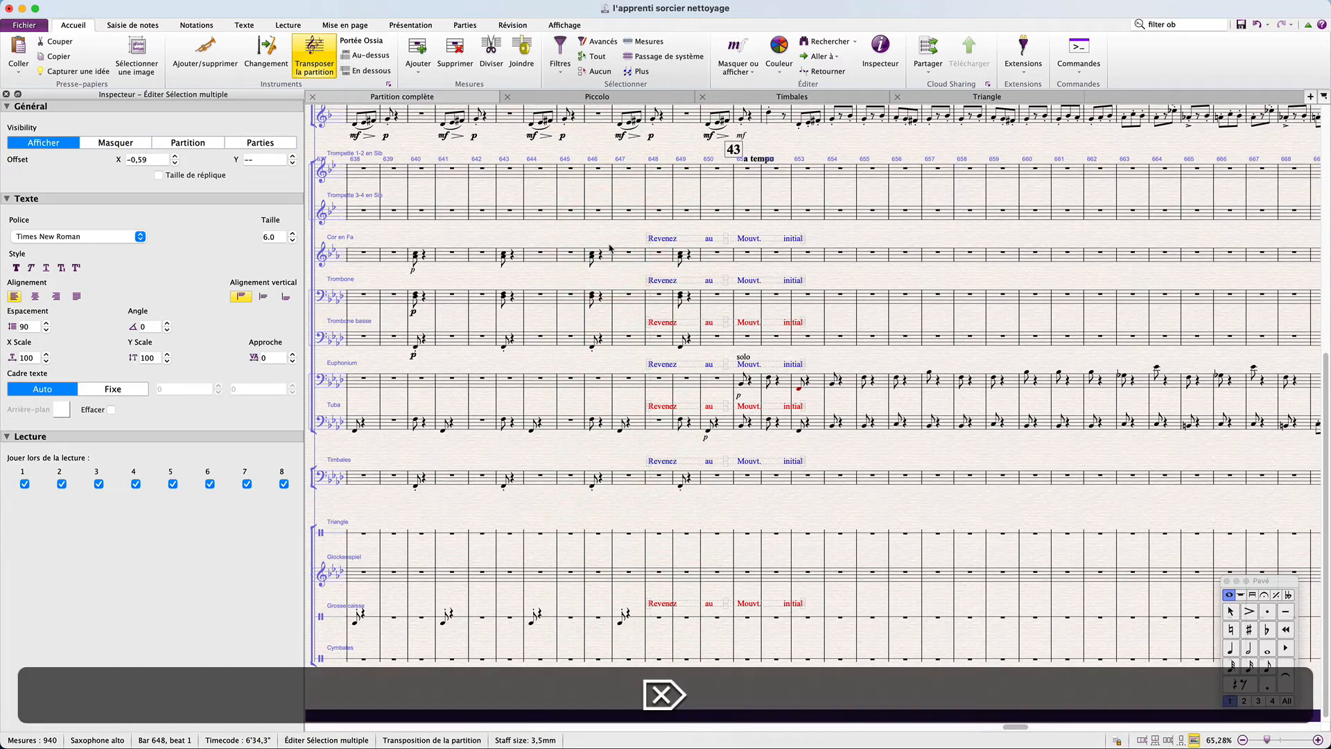
Add the custom "Revenez au mvmt initial" line over bars 646 to 650 of the Piccolo staff.
scroll(675, 201, up, 10)
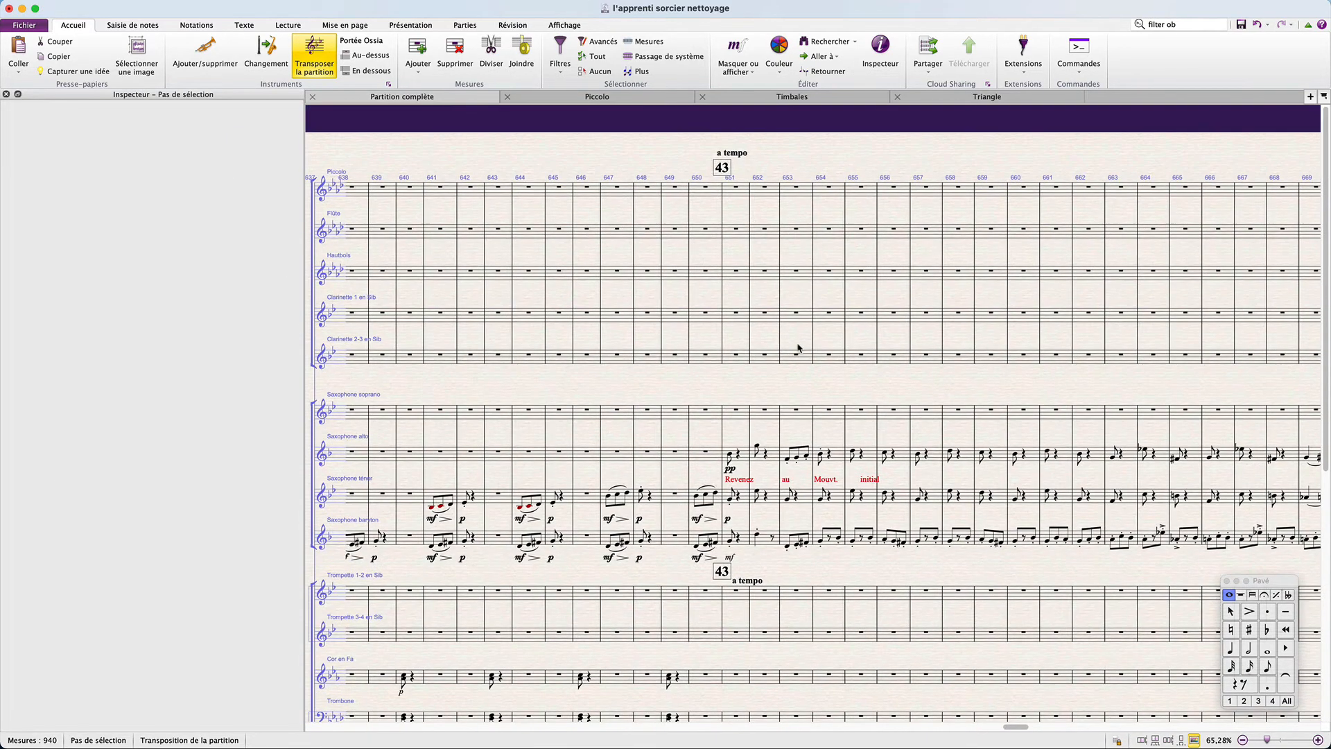
click(693, 194)
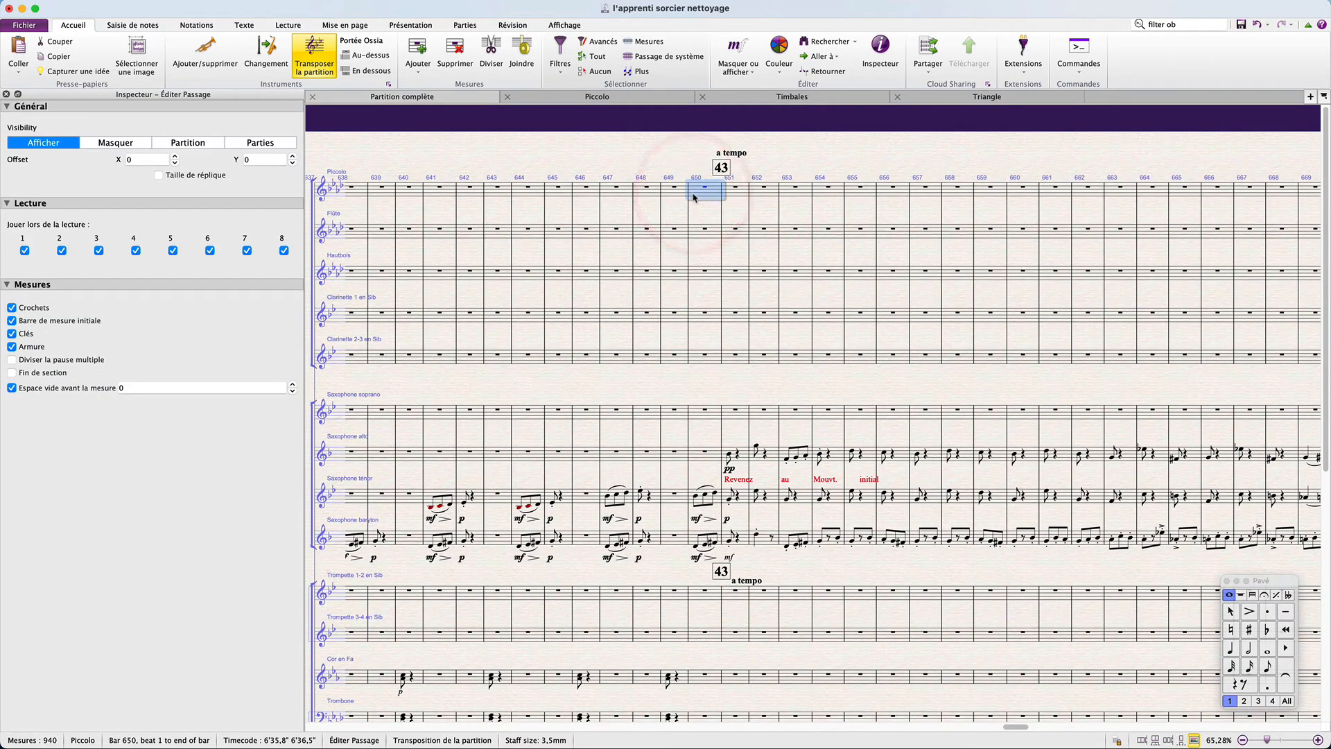
key(shift+super+Left)
key(shift+super+Left)
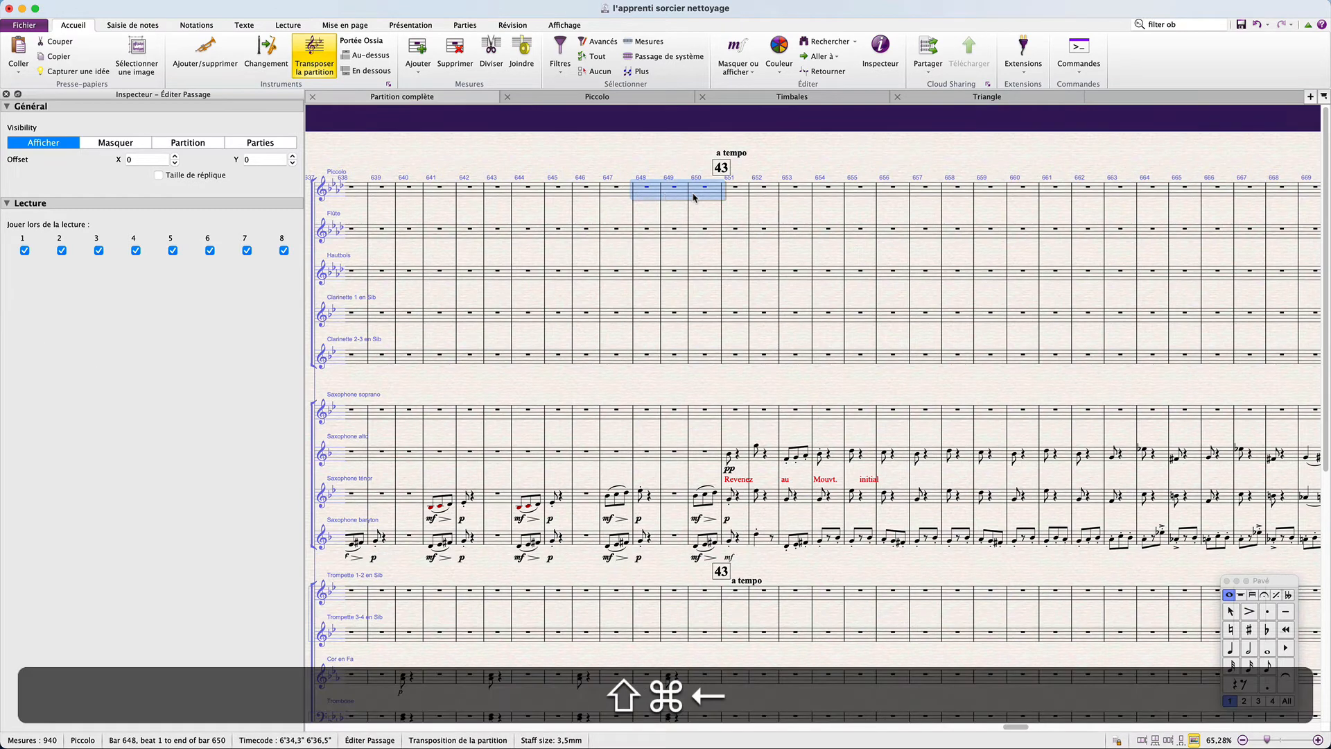
key(shift+super+Left)
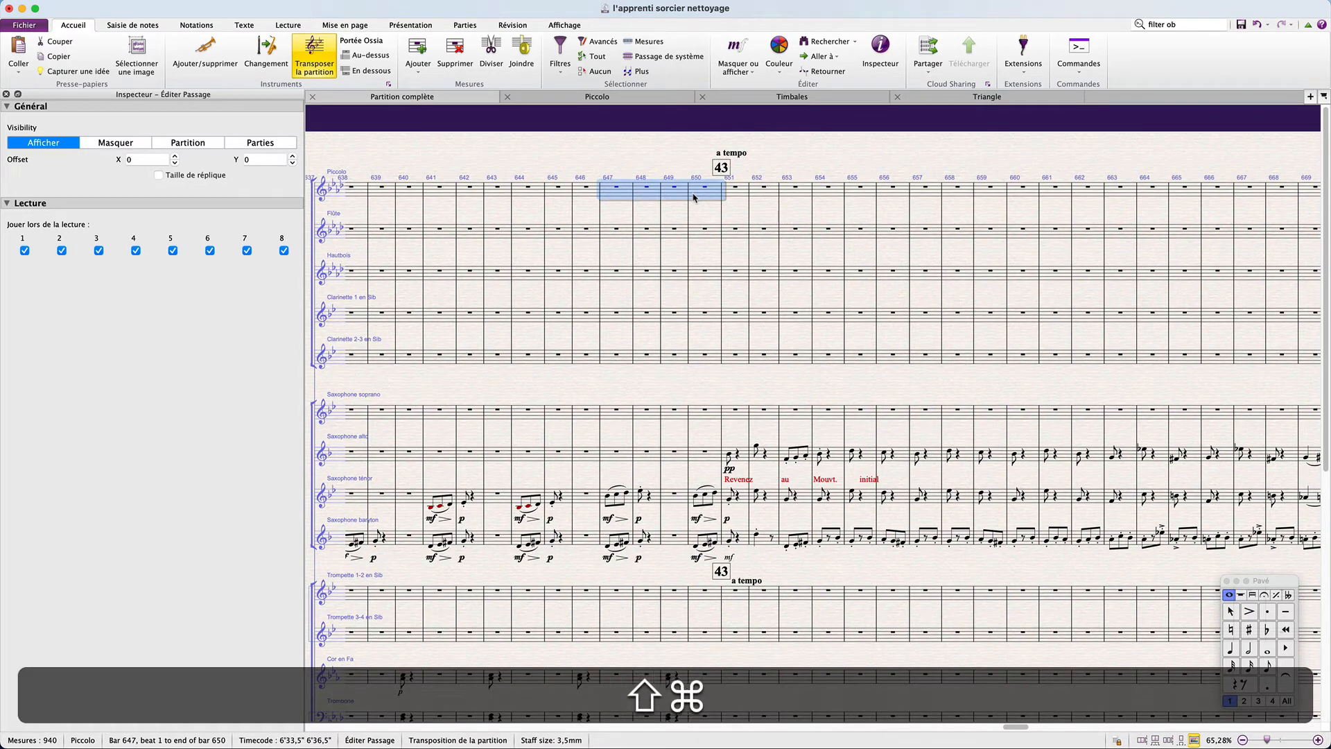
key(shift+super+Left)
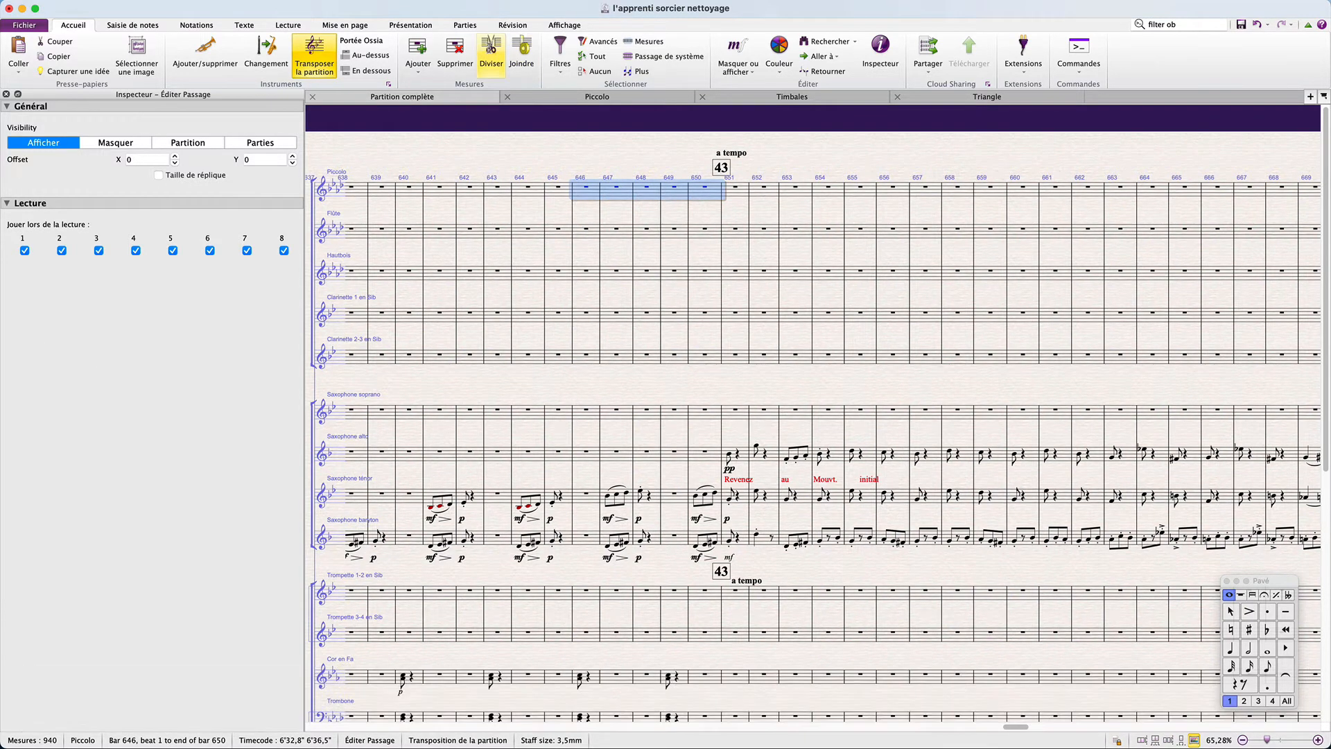
click(211, 24)
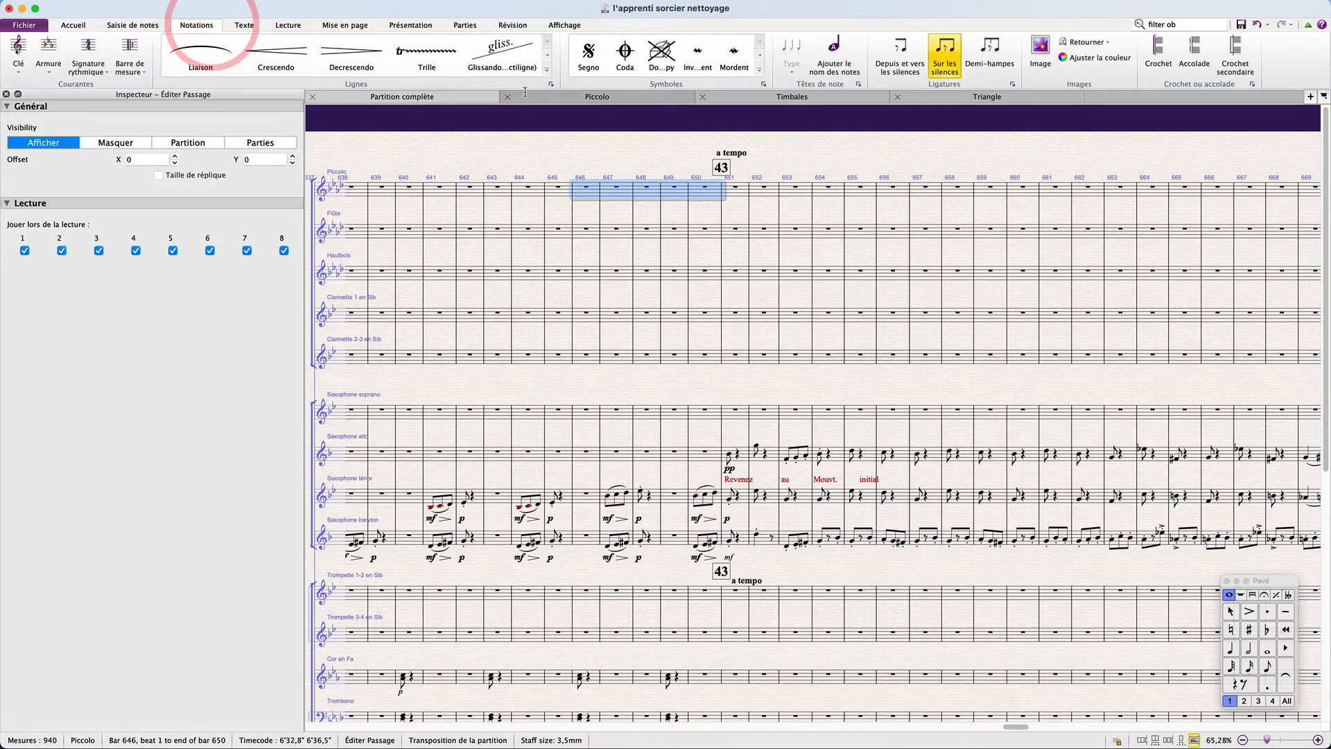
click(547, 70)
scroll(270, 589, down, 5)
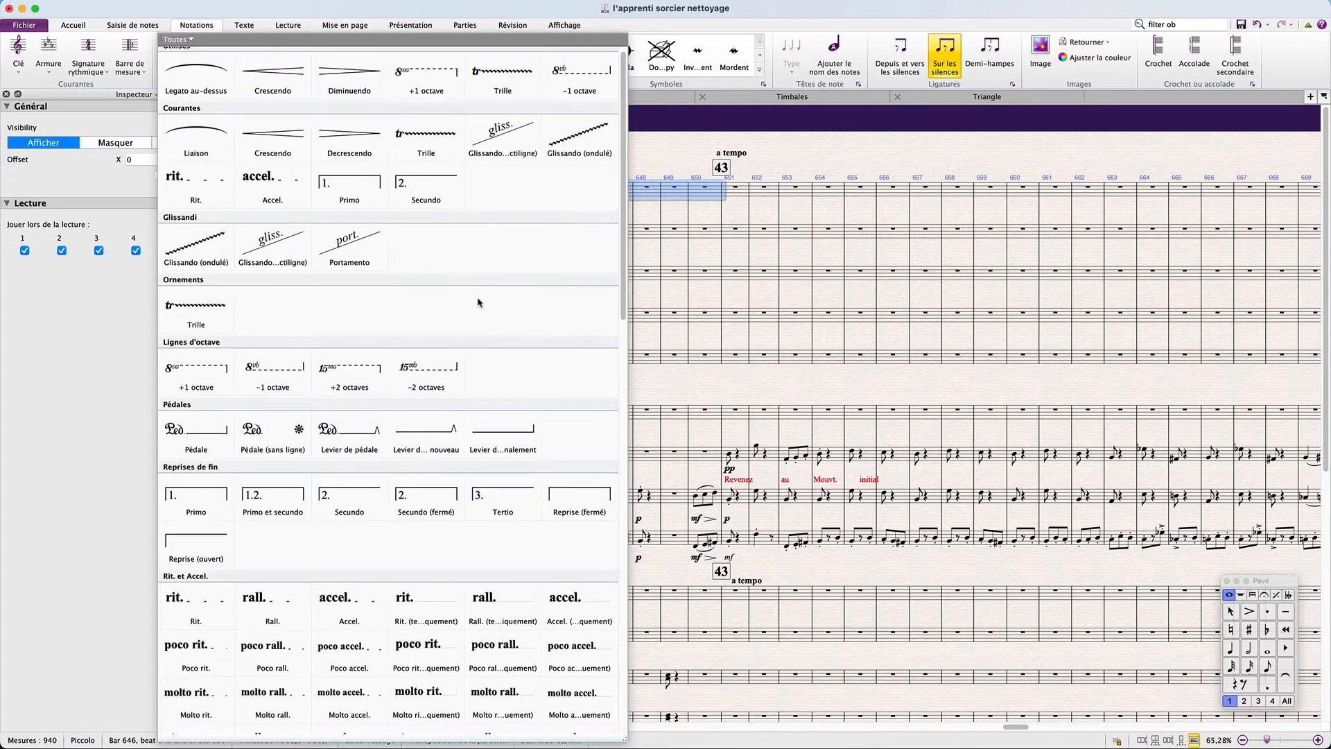
click(198, 630)
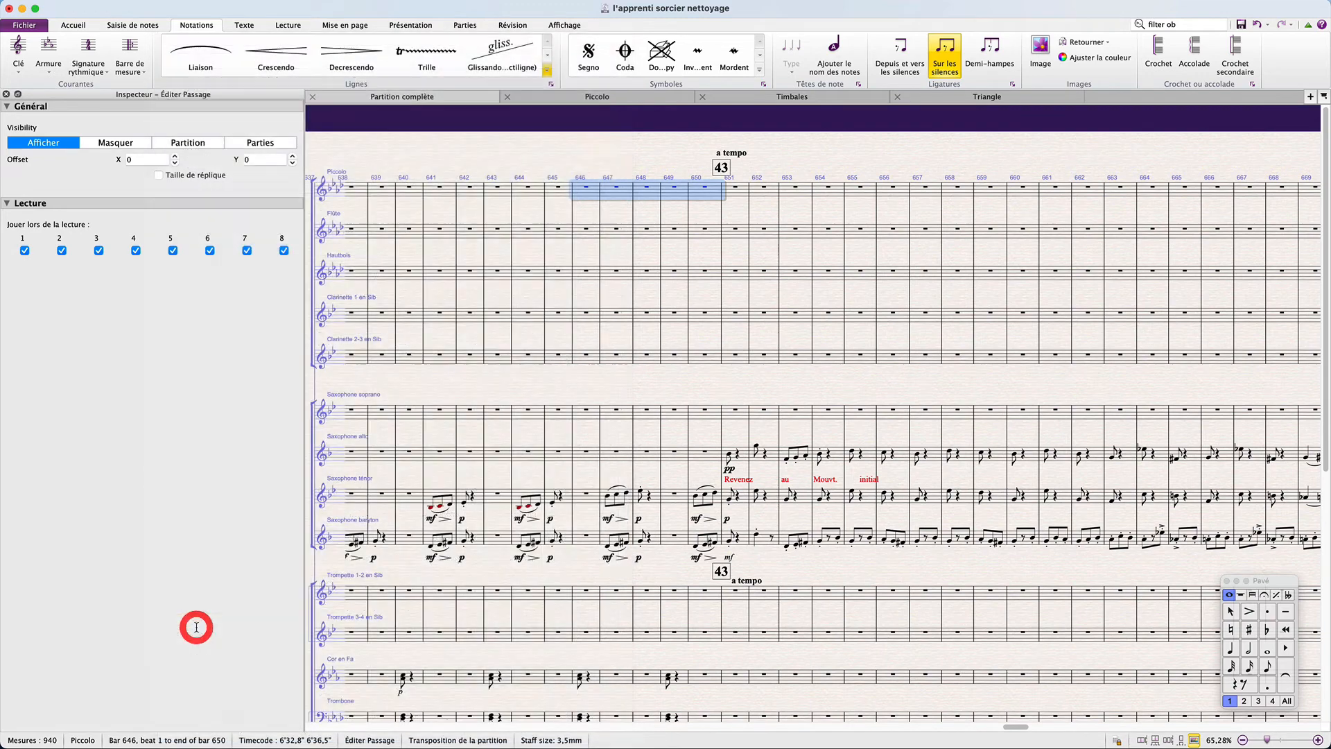
click(653, 205)
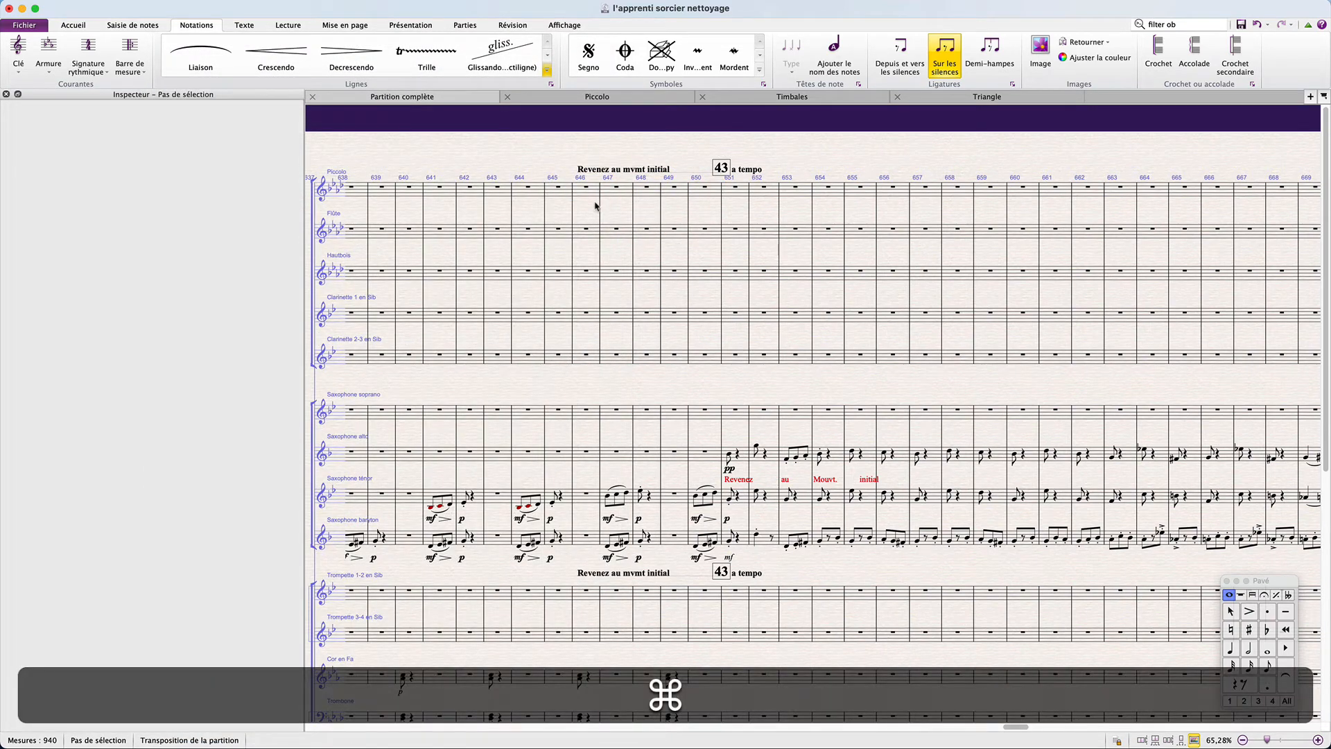
Delete the leftover red "Revenez au Mouvt. initial" text at bar 651 in the tenor saxophone staff.
click(739, 482)
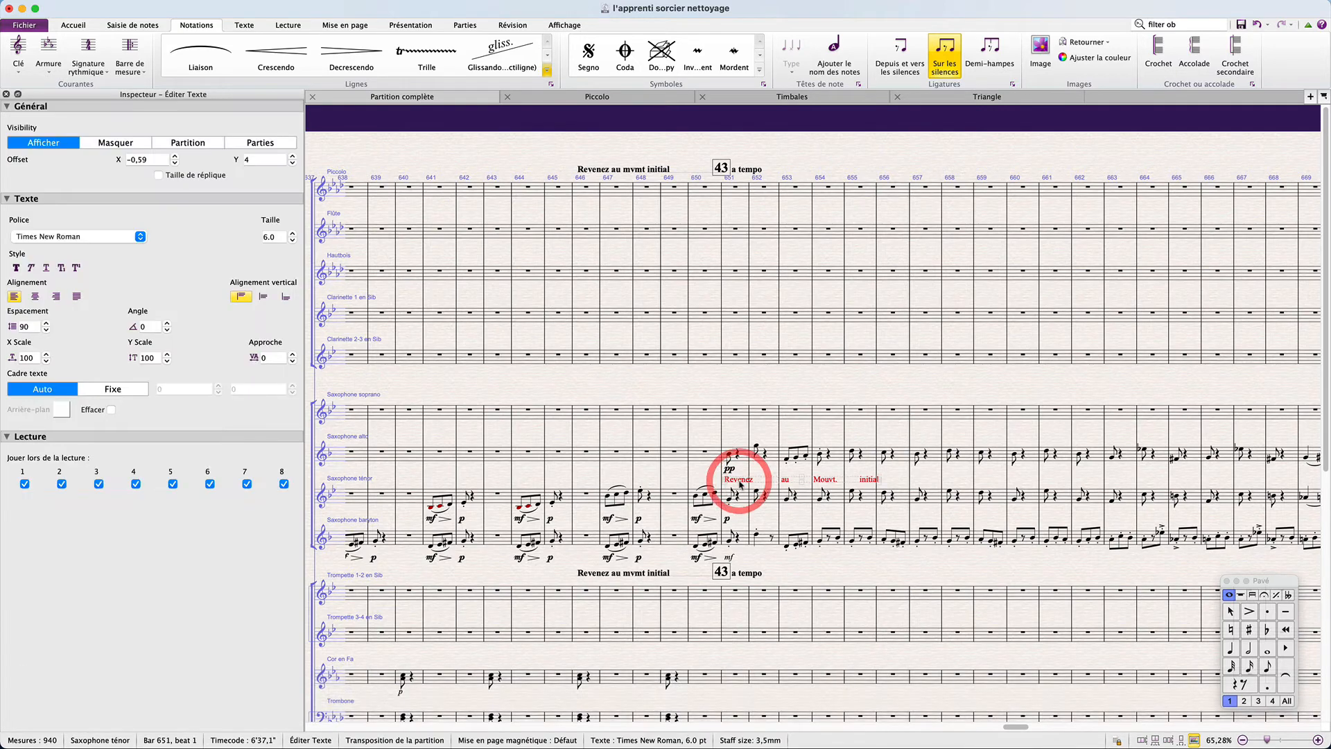
key(Delete)
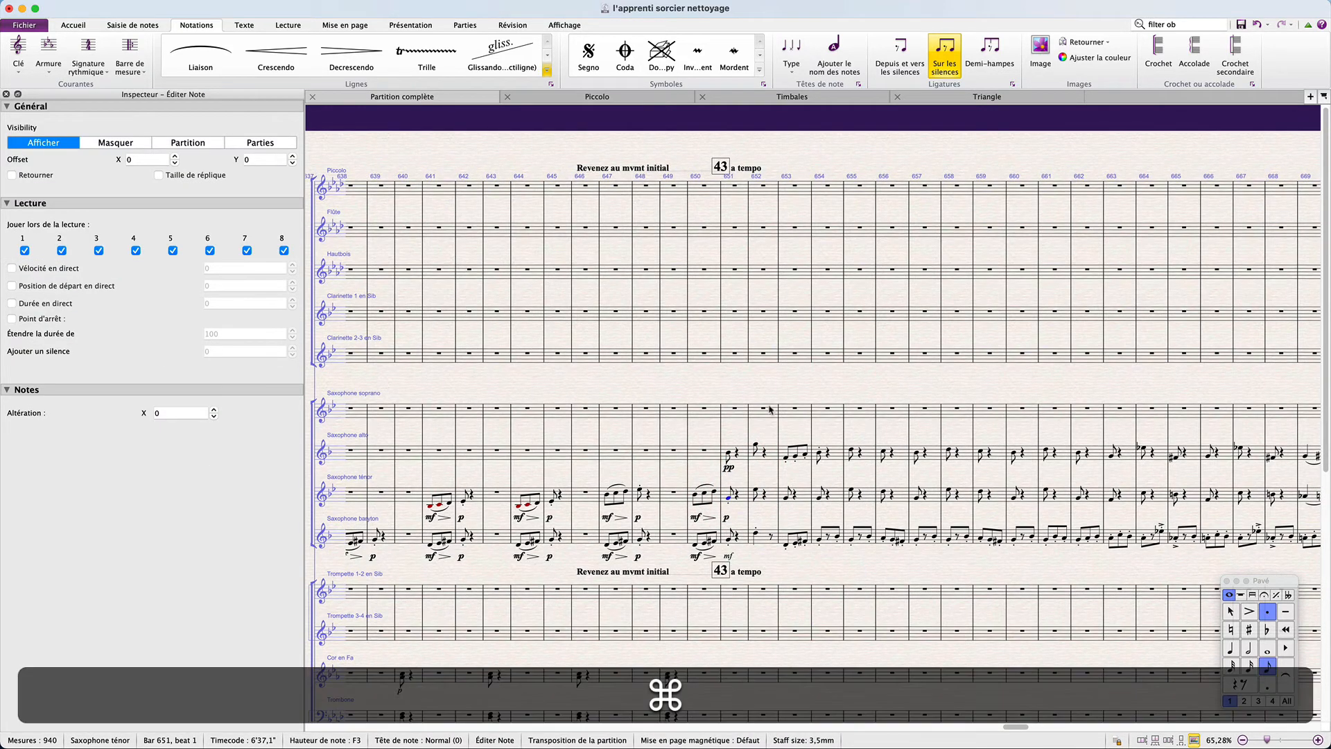
drag(744, 479, 770, 410)
scroll(770, 410, down, 10)
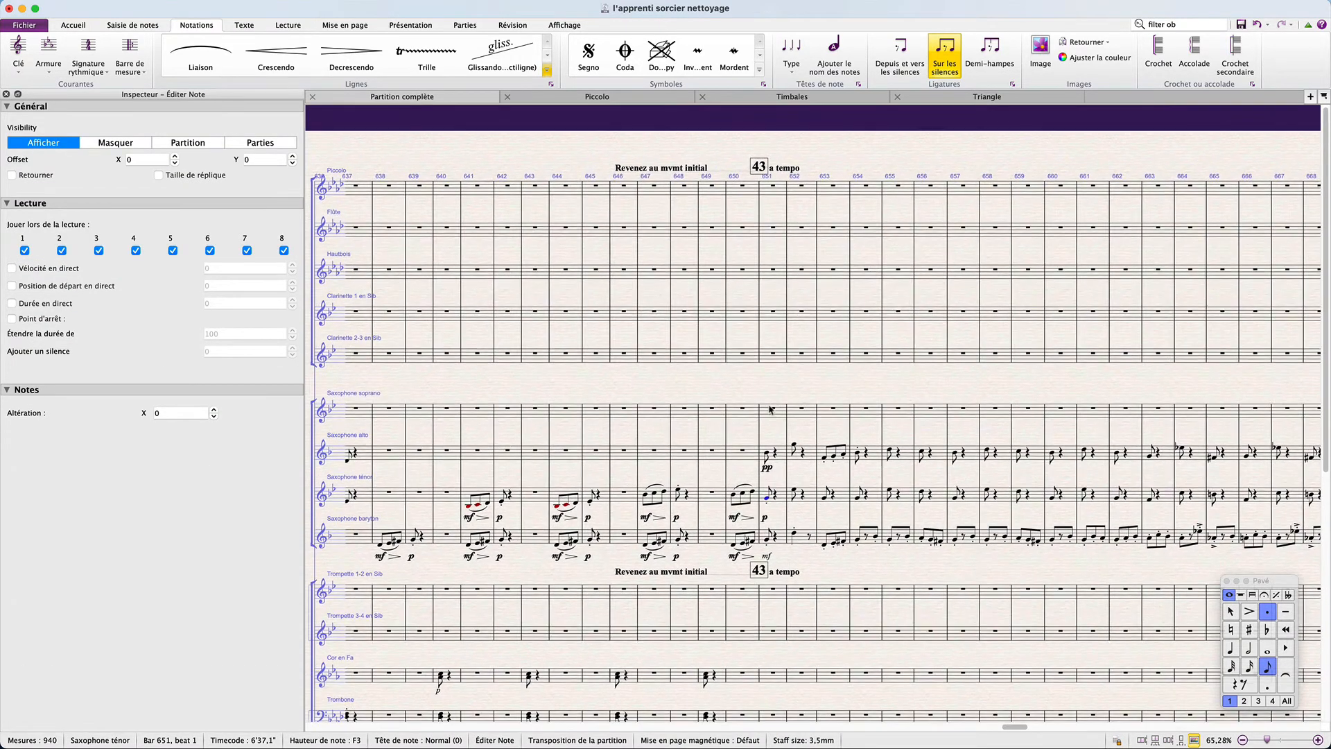
scroll(770, 409, left, 5)
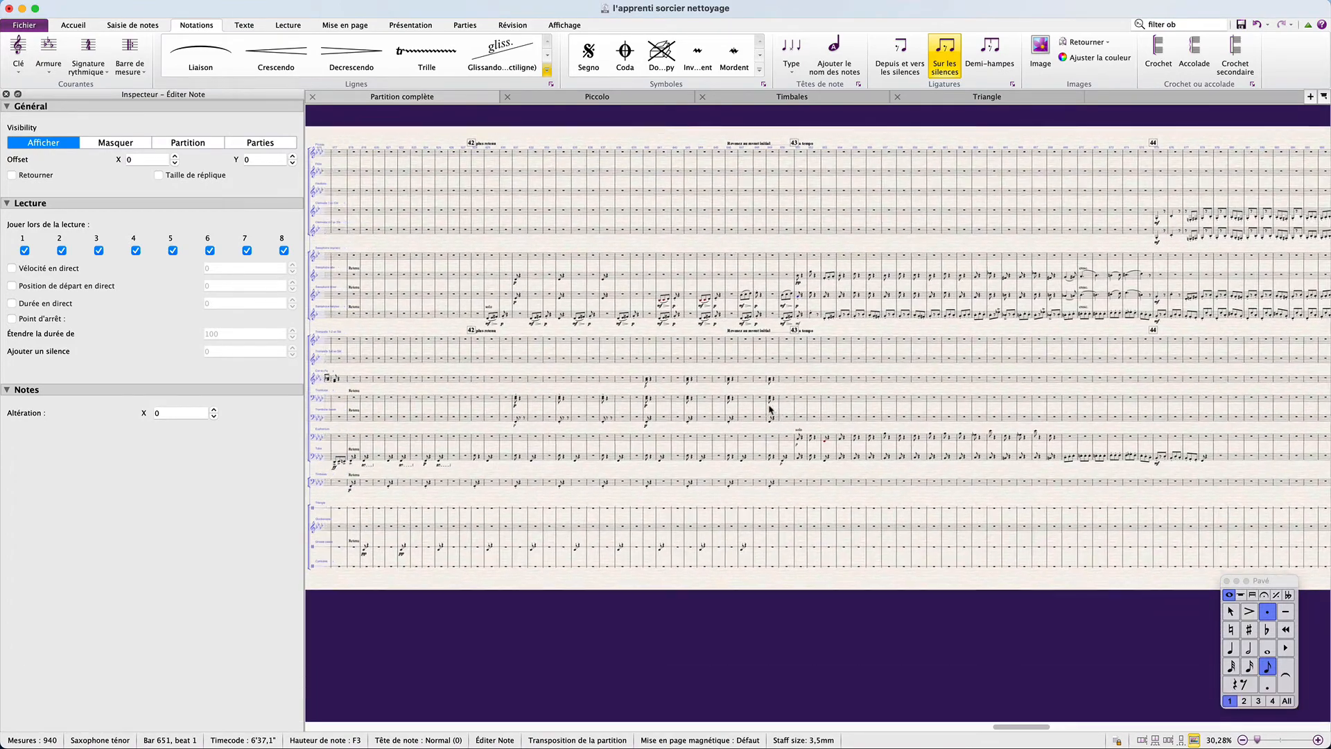
Delete the "cresc." texts at bar 578 in the Piccolo, Flûte, Hautbois and Clarinette 1 staves.
scroll(769, 410, left, 10)
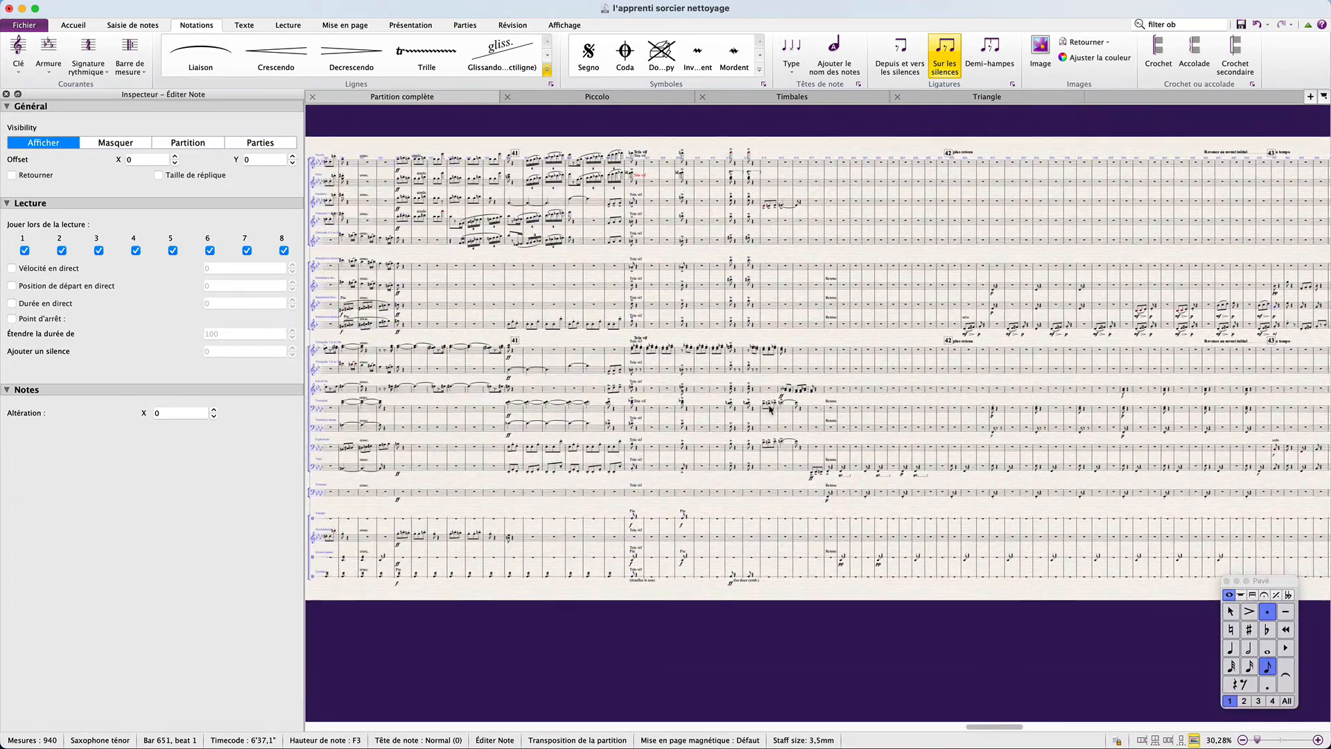
scroll(770, 409, left, 3)
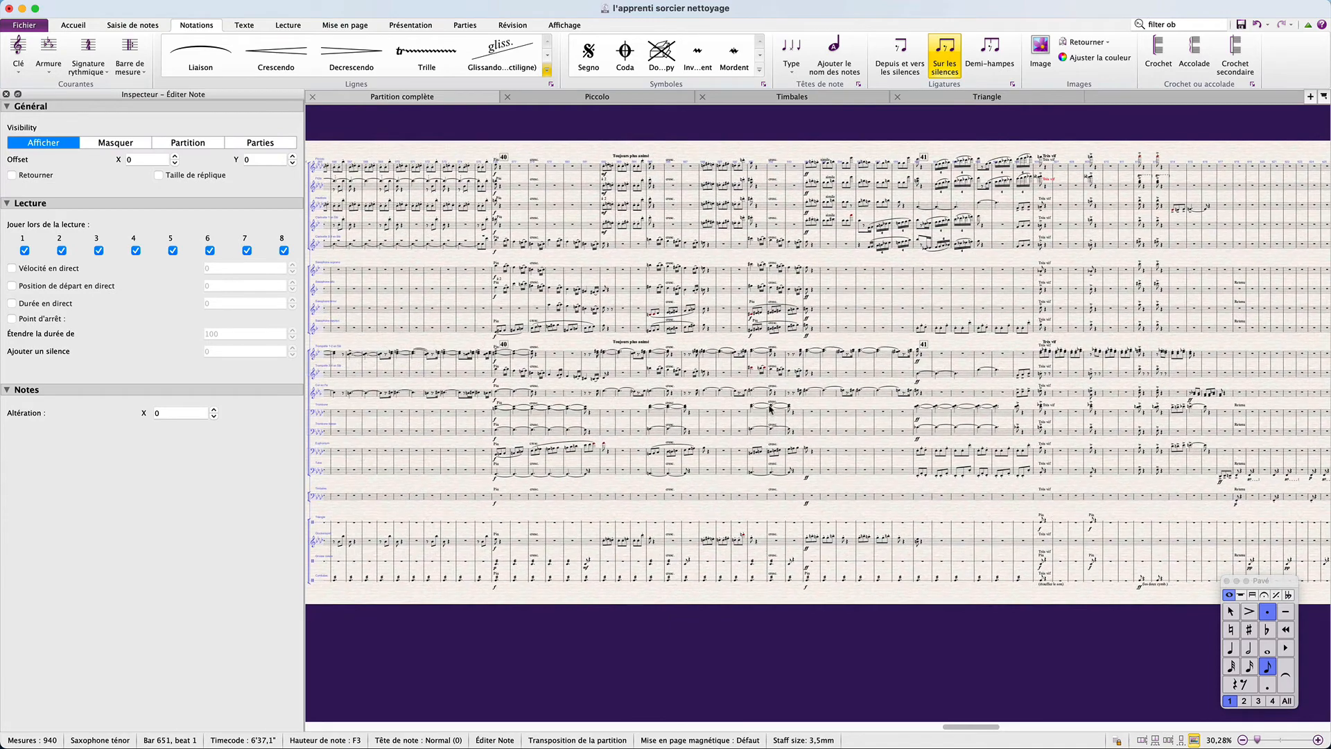
scroll(770, 410, left, 6)
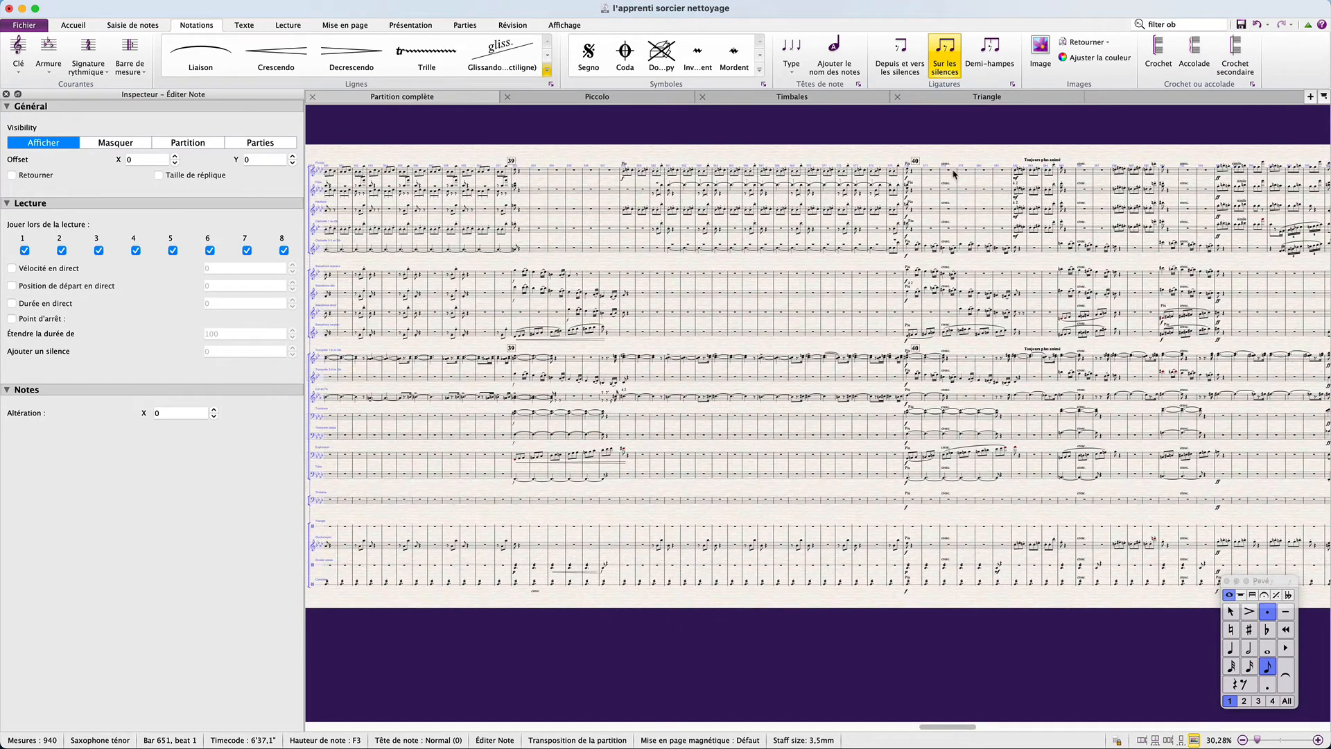
click(953, 172)
key(shift+Down)
key(shift+Down)
key(shift+Down)
key(shift+Delete)
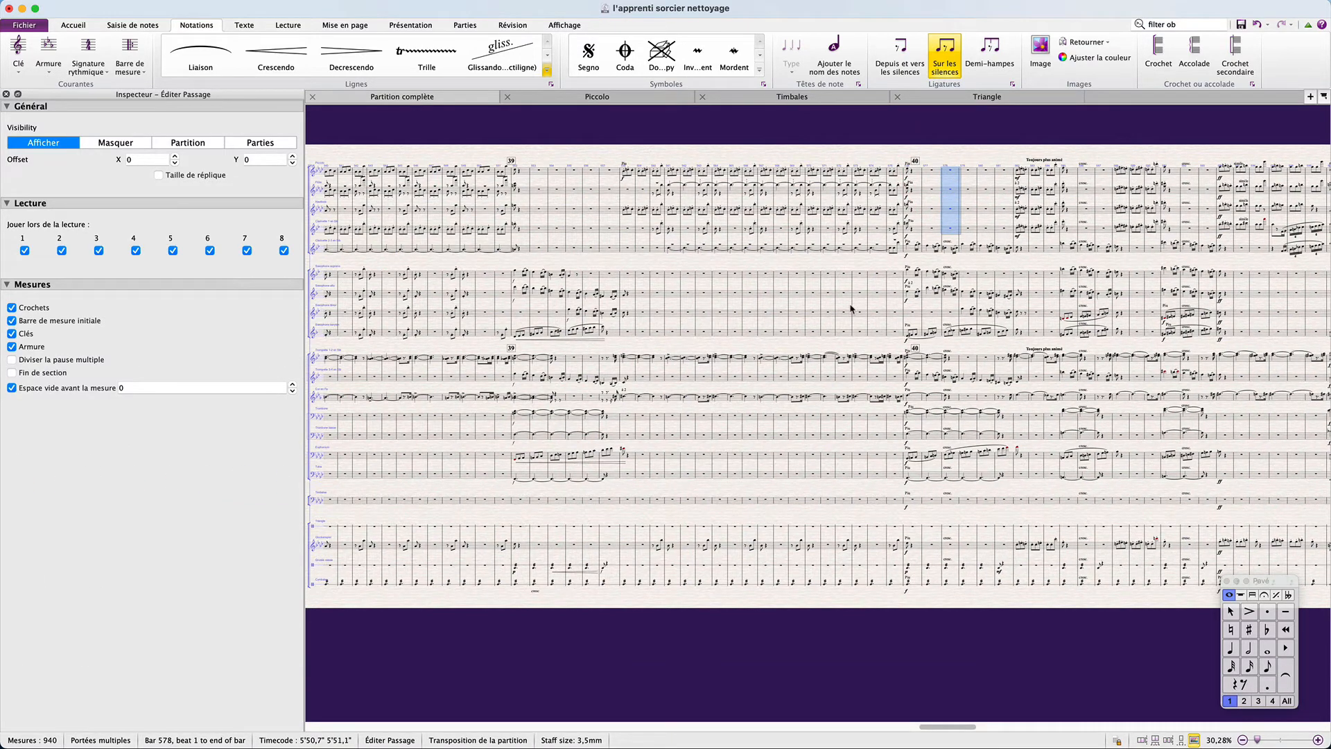
Check the text styles of the "f" and "Piu" markings at bar 576 of the Piccolo staff.
key(super)
scroll(851, 308, up, 6)
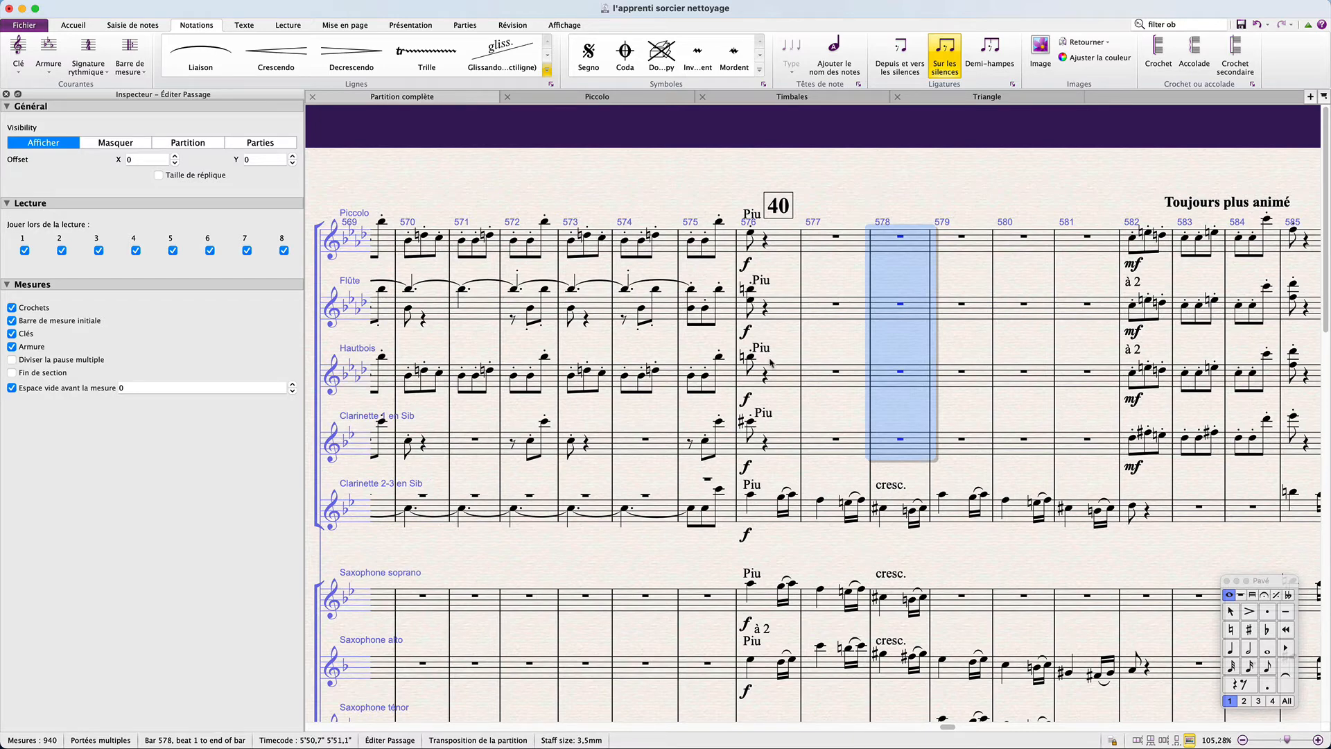
click(781, 255)
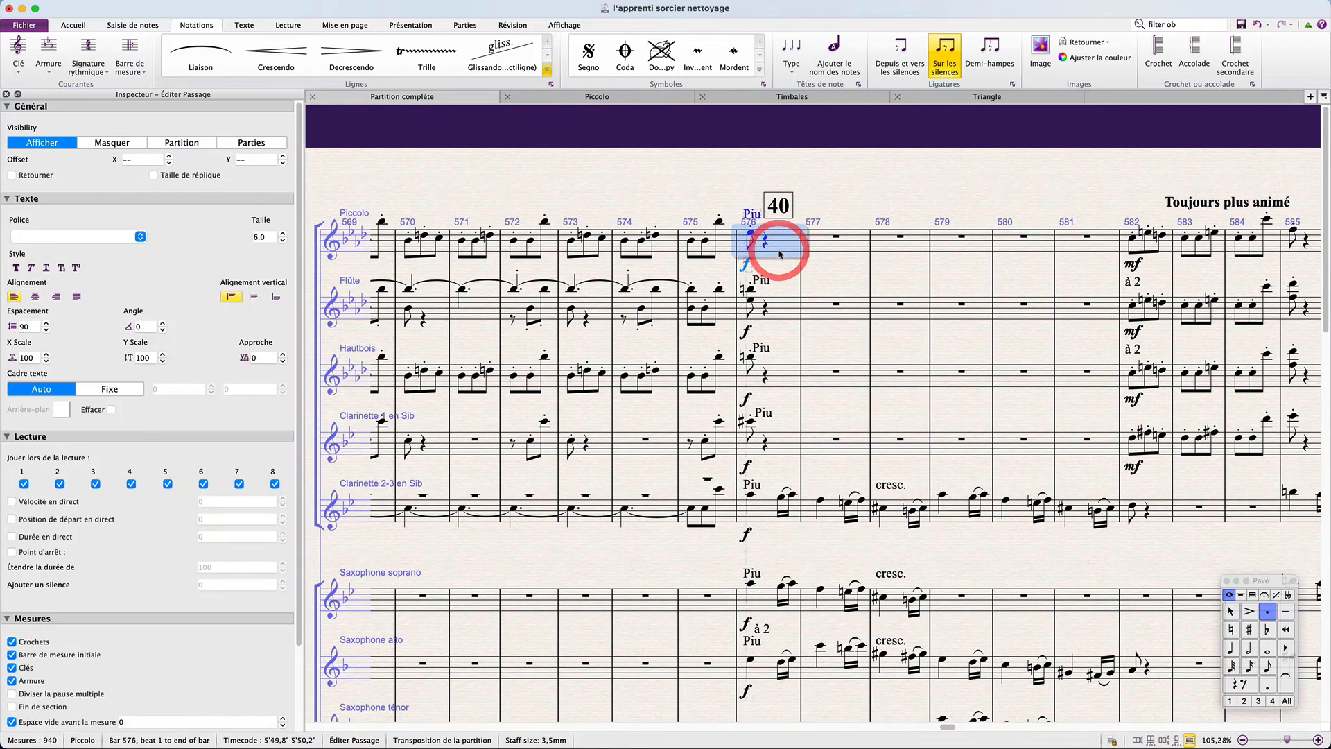
click(746, 266)
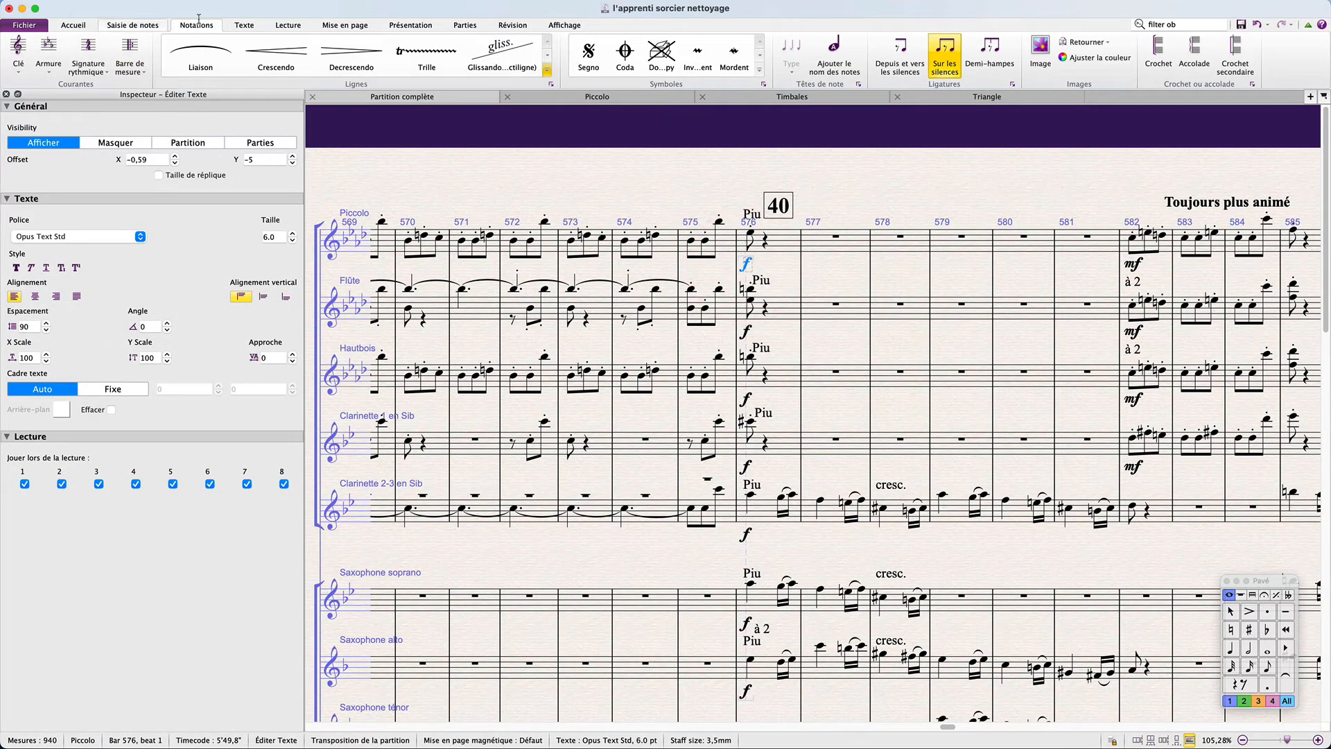
click(243, 25)
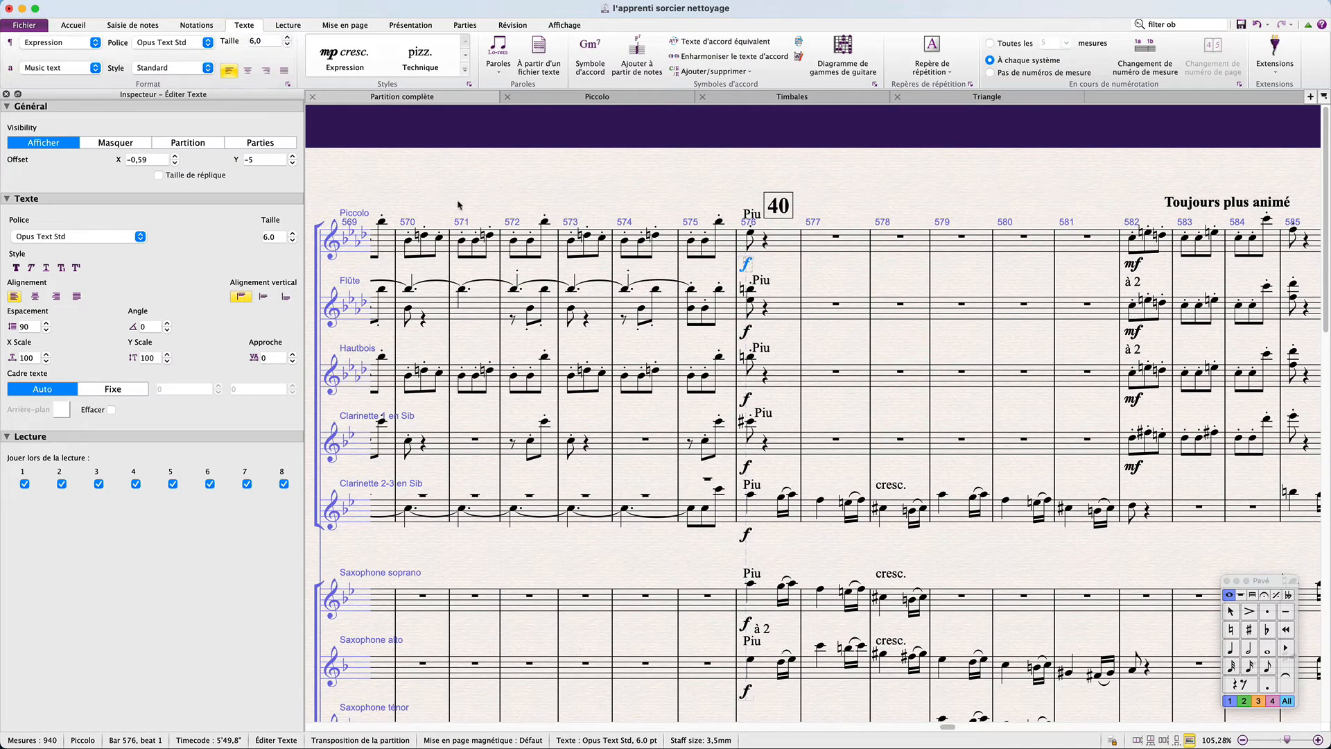
click(750, 214)
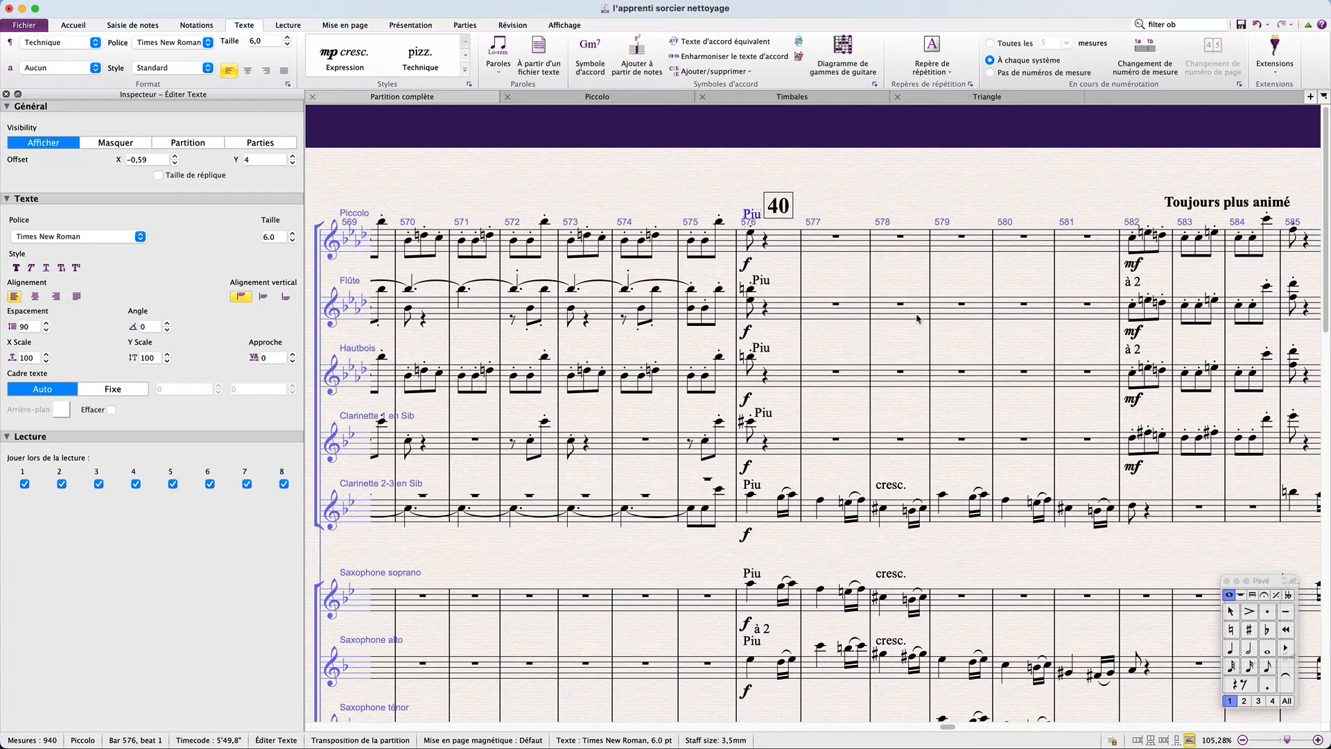
Try adding "più" before the "f" dynamic at bar 576 of the Piccolo staff.
scroll(917, 319, down, 2)
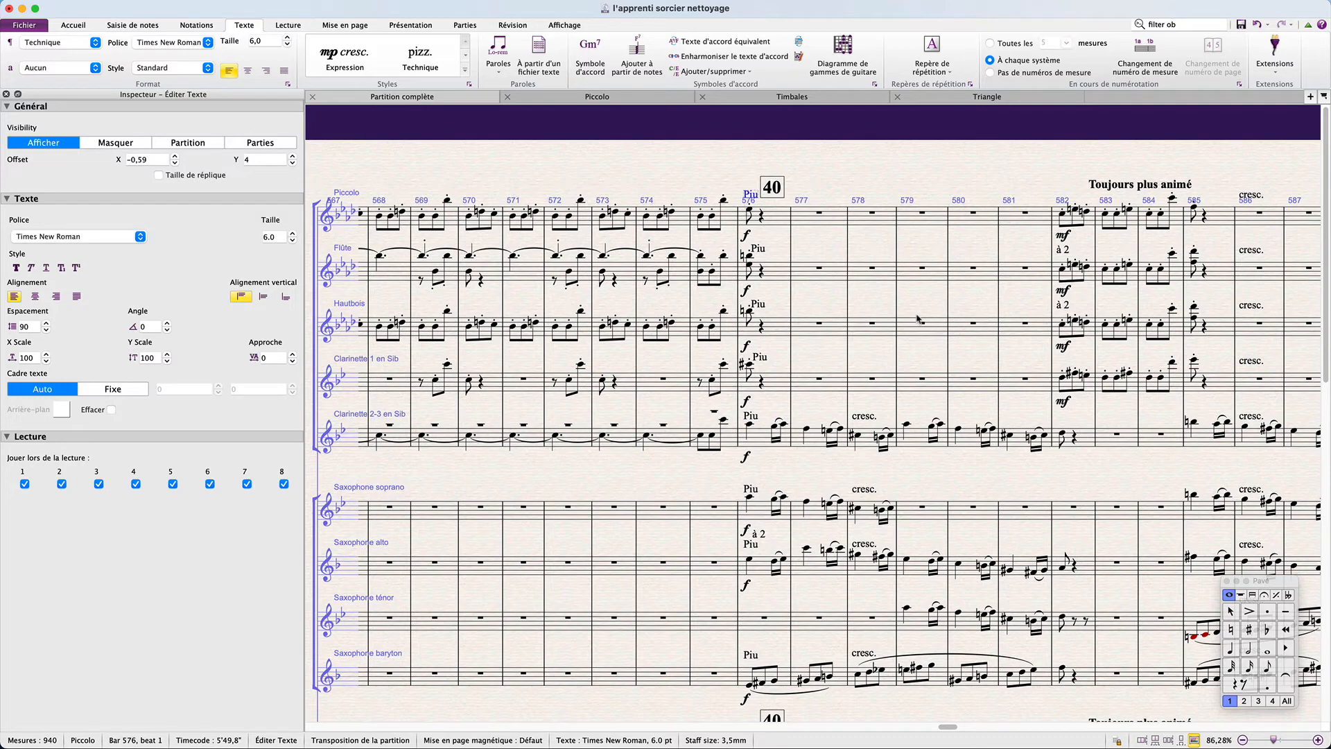
click(747, 239)
key(Return)
key(super+Left)
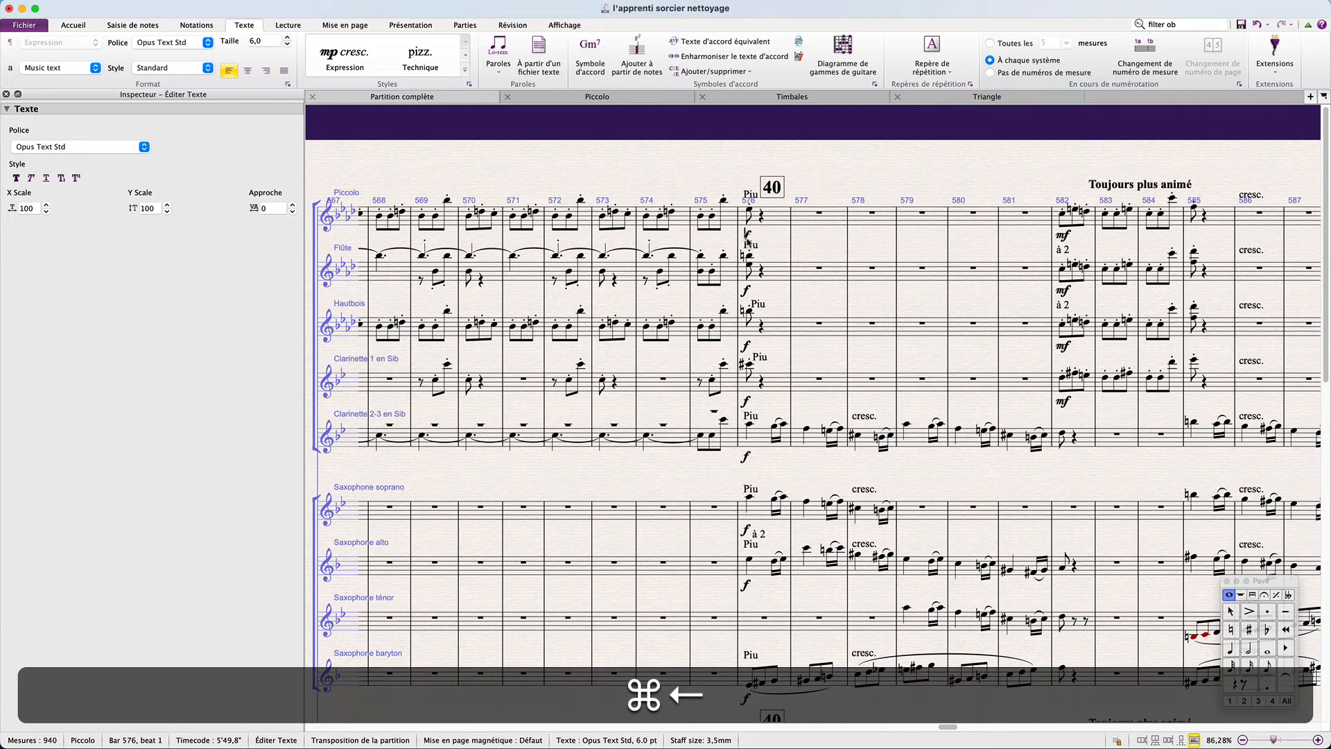
text(più f)
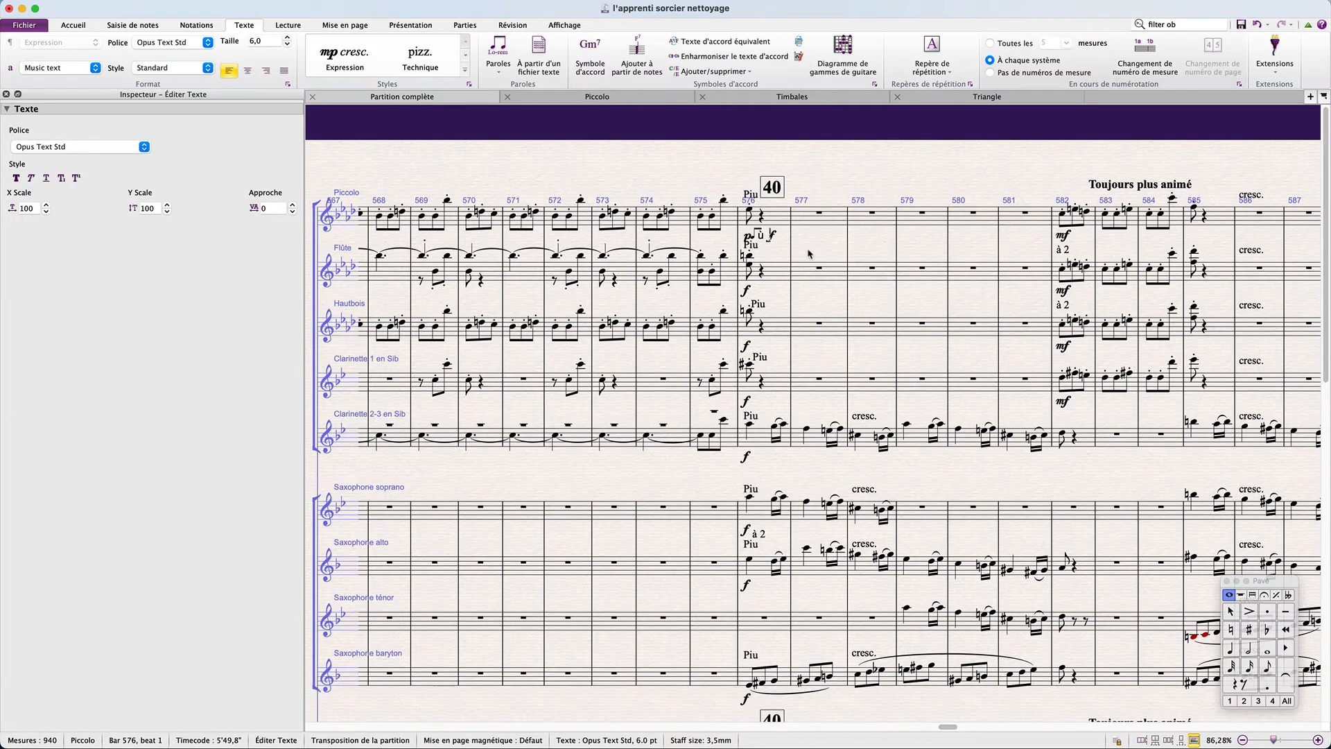
Try the character style "Aucun" on the Piccolo's "più" at bar 576, and undo the dynamic's edit.
key(shift+super+Left)
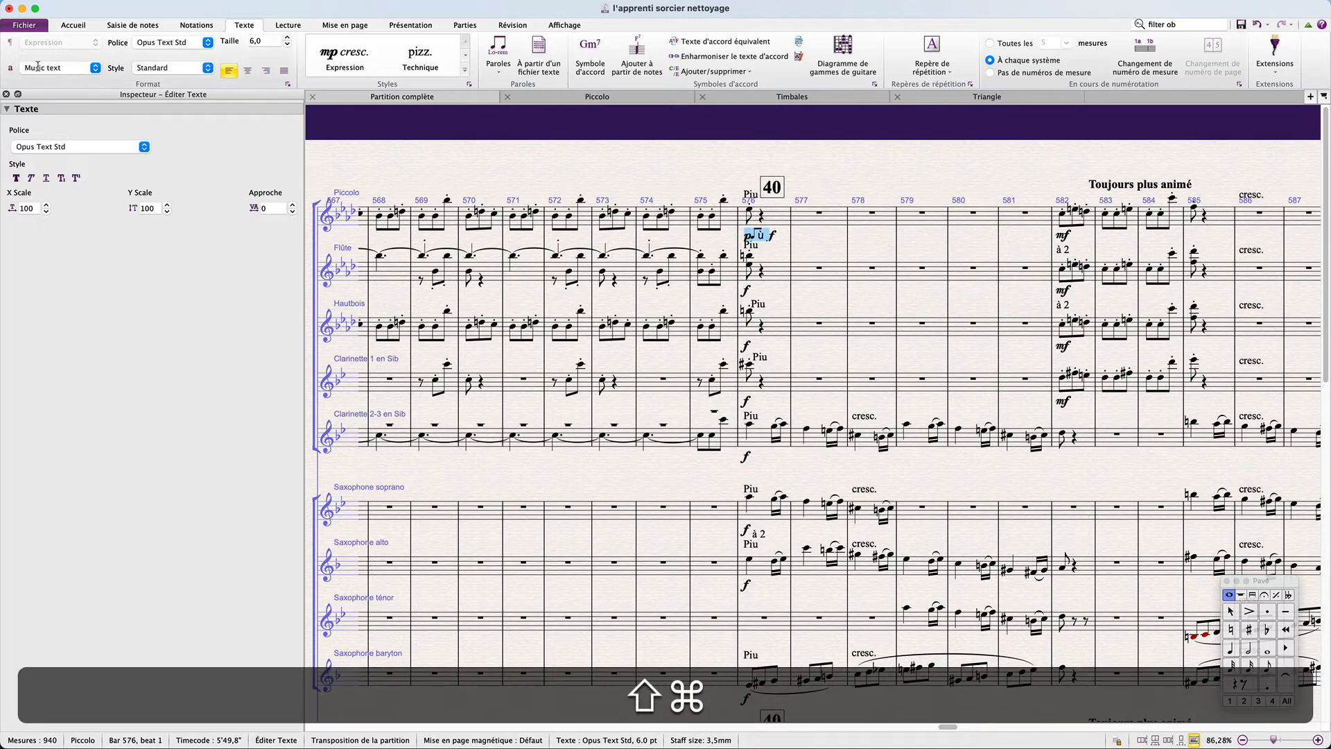
click(59, 67)
click(43, 52)
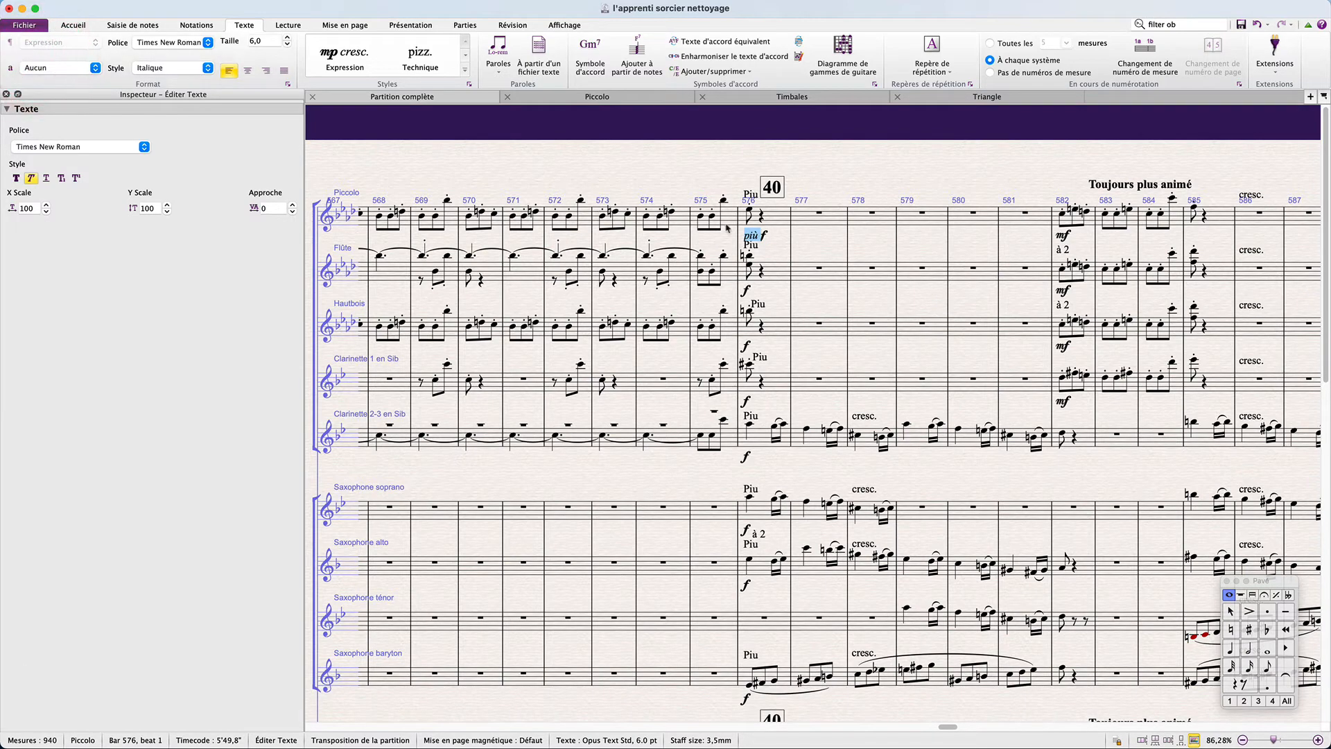
click(809, 251)
scroll(808, 251, up, 5)
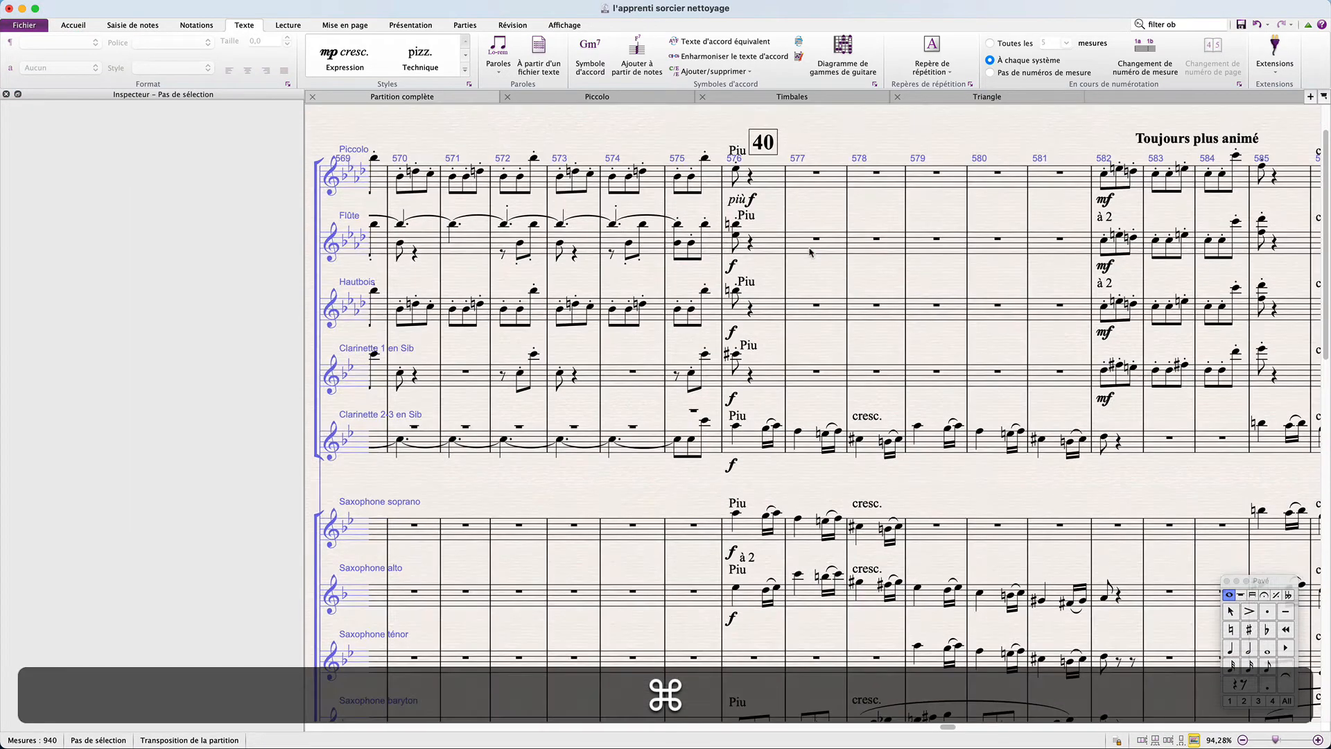
key(super+z)
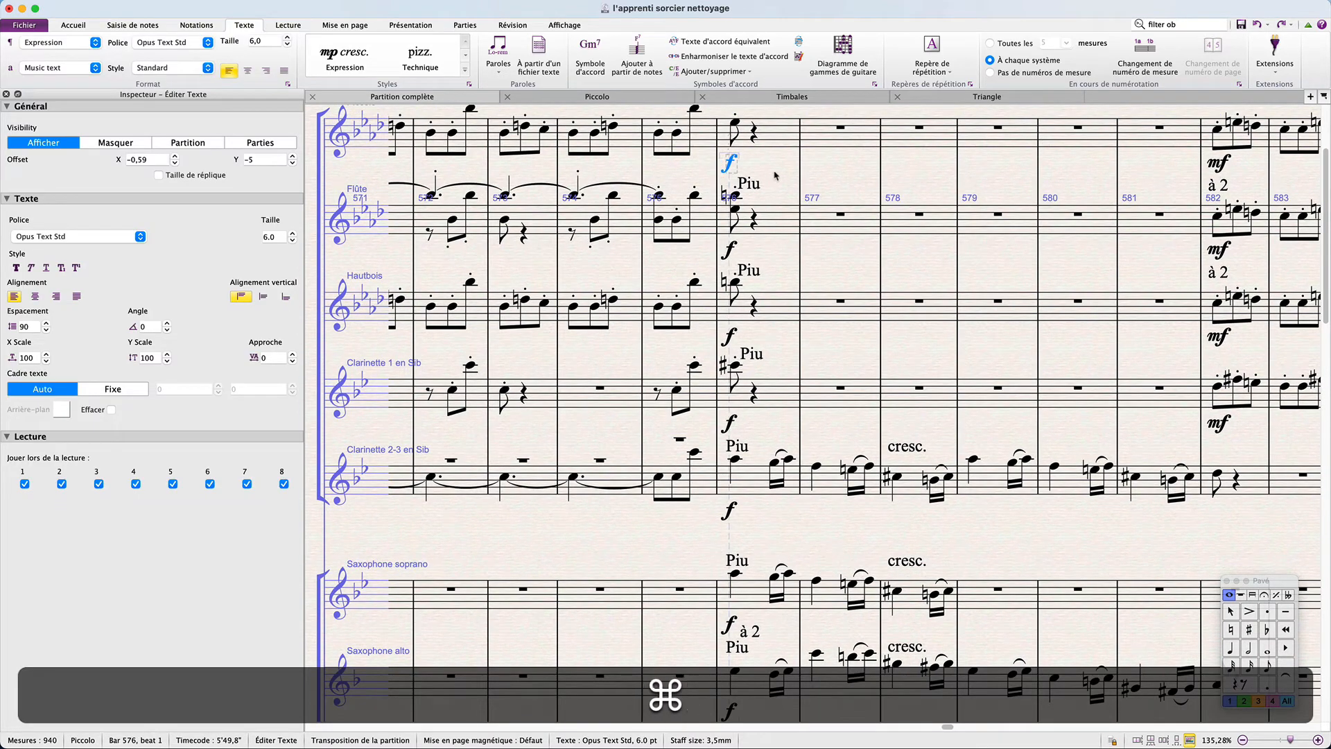
Select bar 576 across all staves and filter the selection down to its dynamics.
super+click(776, 145)
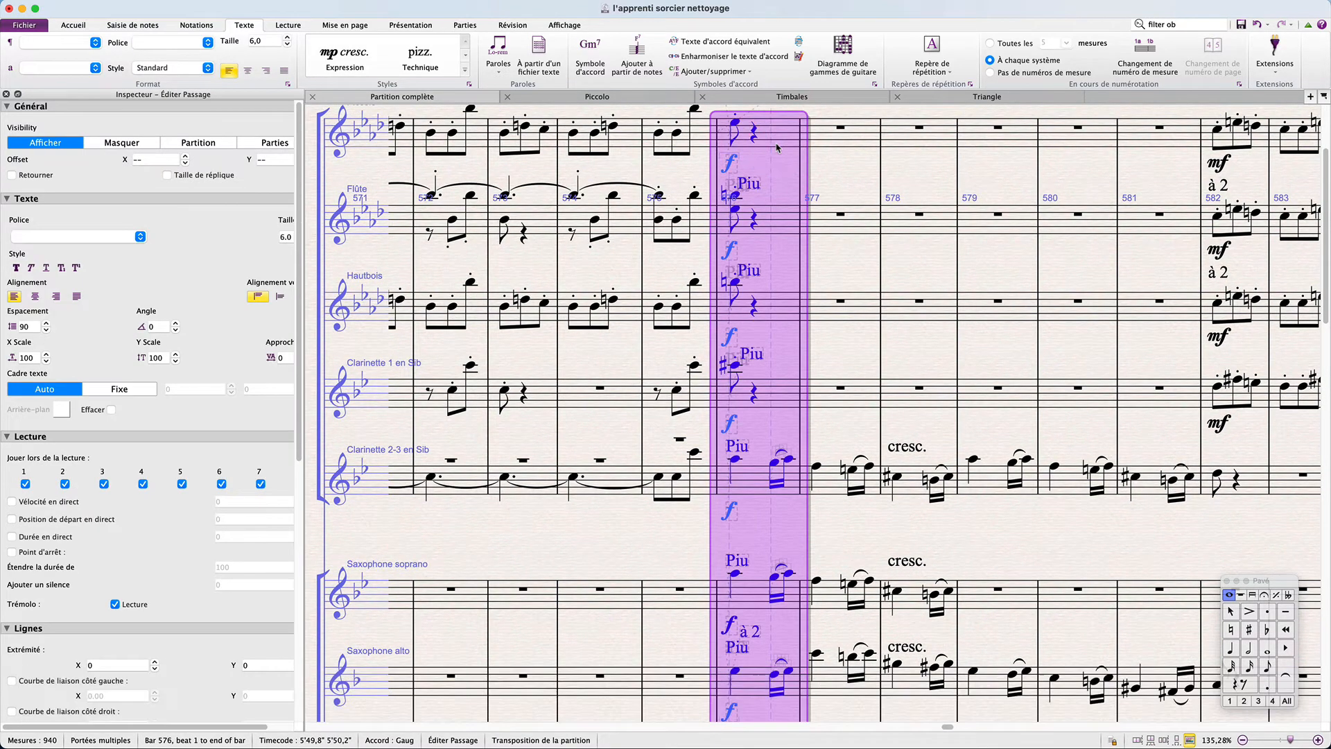
key(alt+shift+super+d)
key(alt+shift+super+Return)
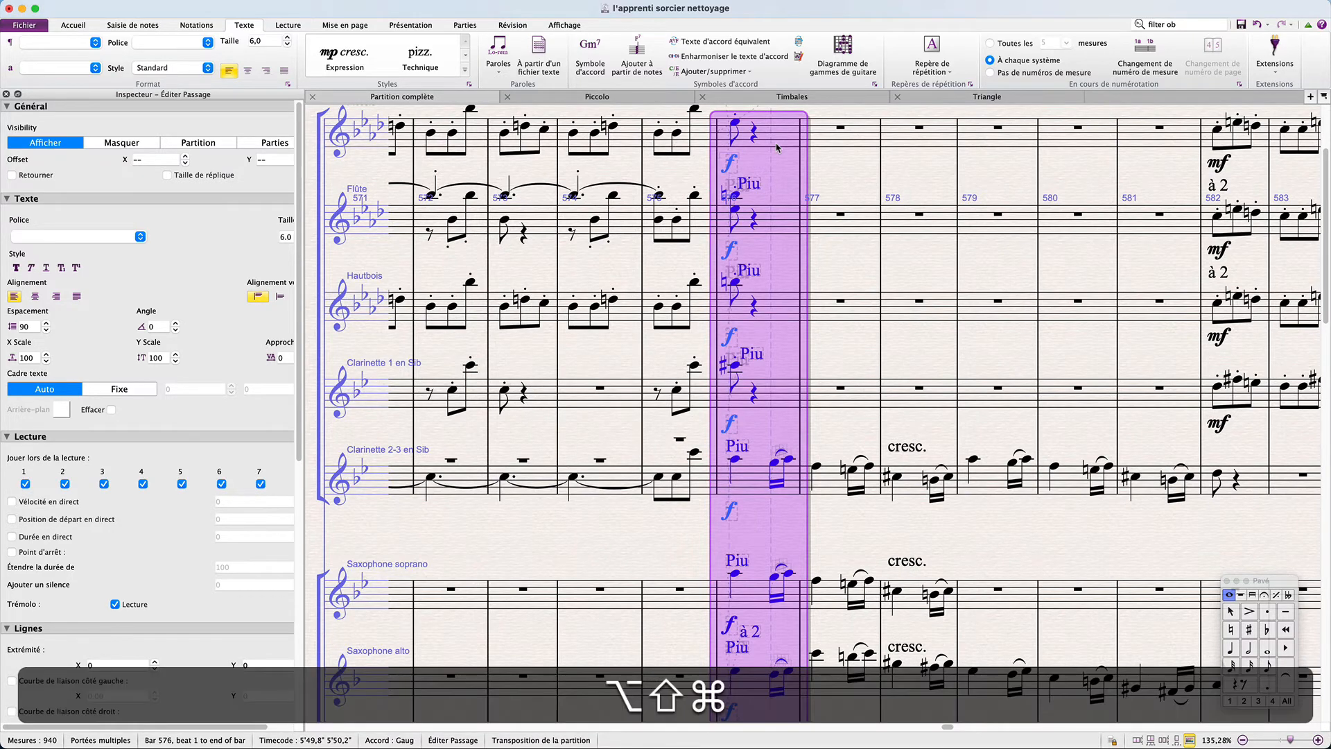
key(alt+shift+super+f)
key(alt+shift+f)
key(alt+shift+d)
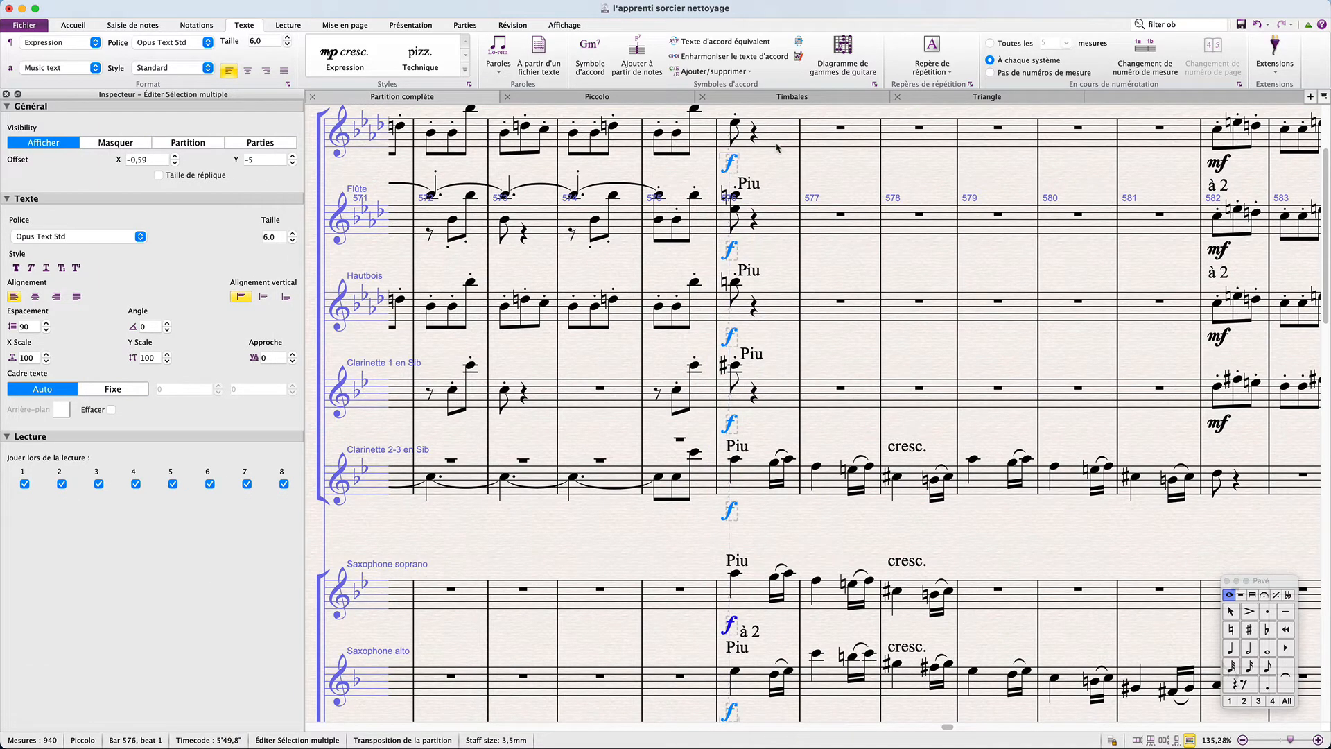
Prefix all selected "f" dynamics at bar 576 with "più" using the character style "Aucun", and check the result across the staves.
key(super+Return)
key(super+Left)
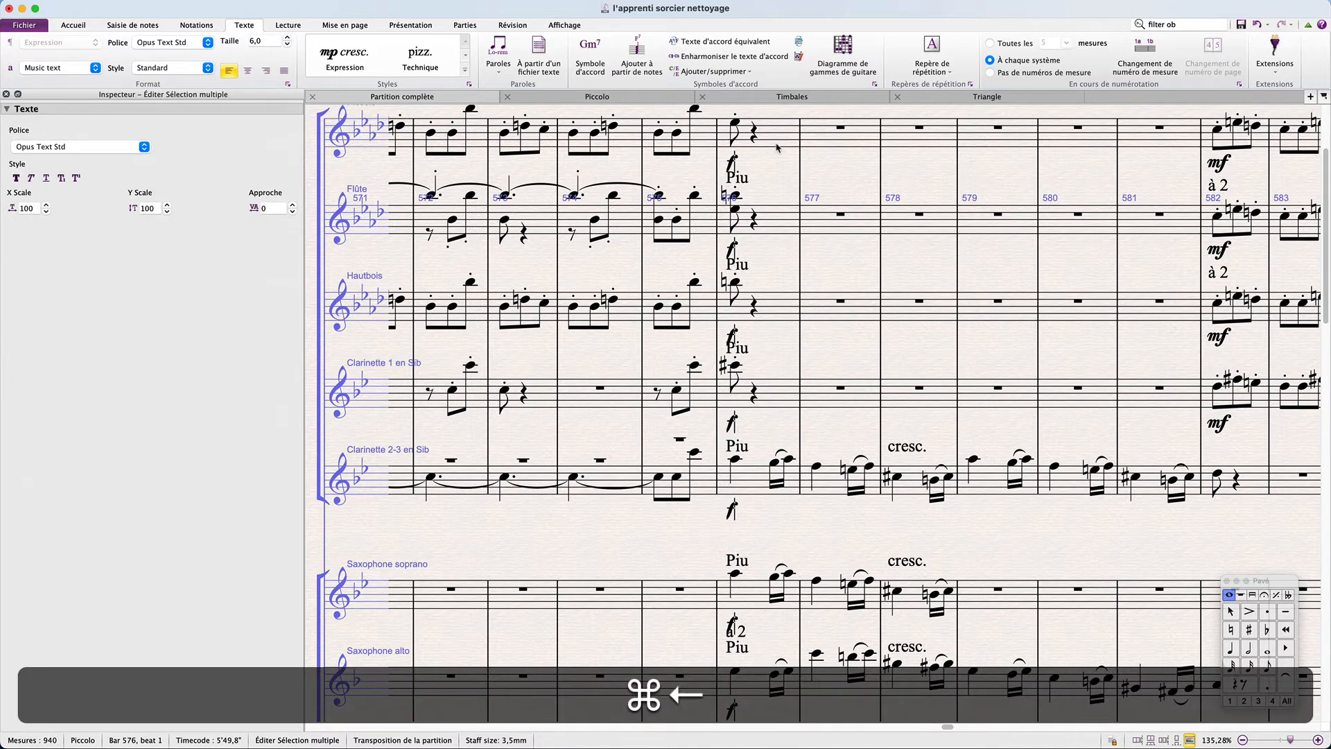
click(70, 65)
click(66, 55)
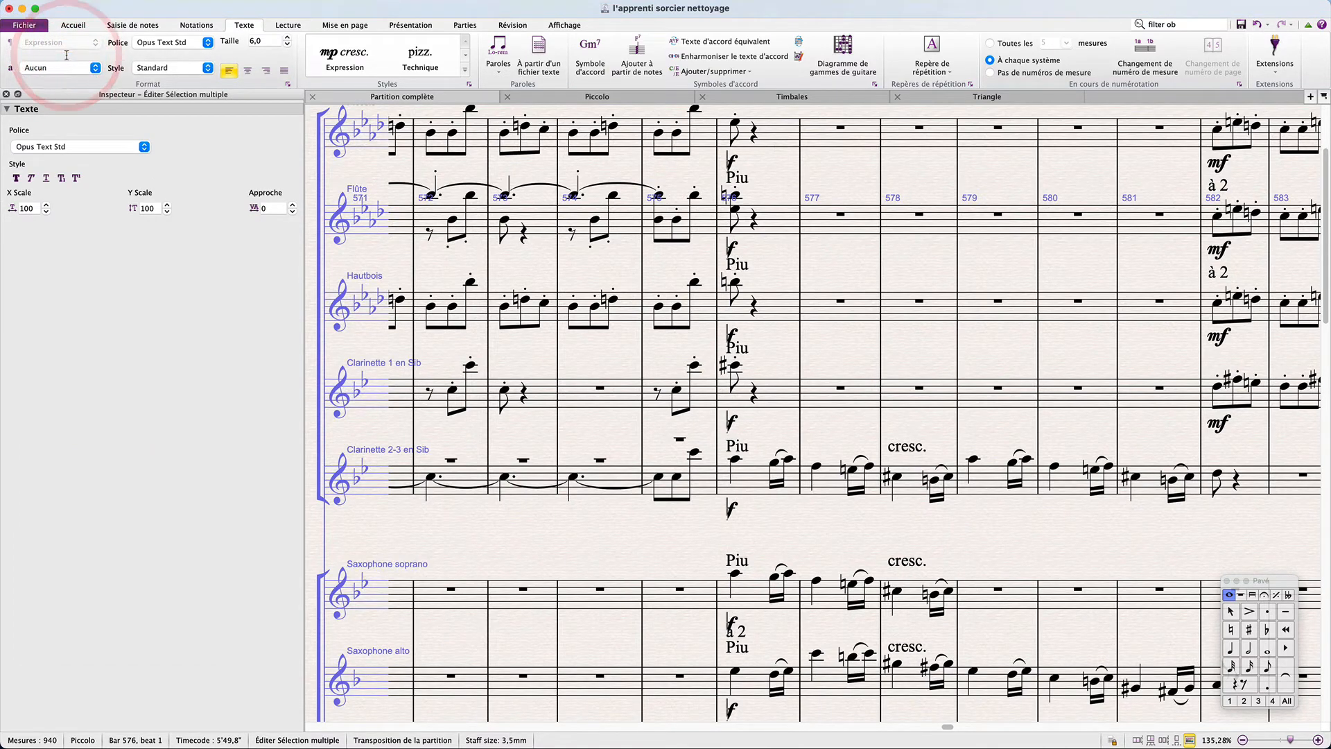
text(più)
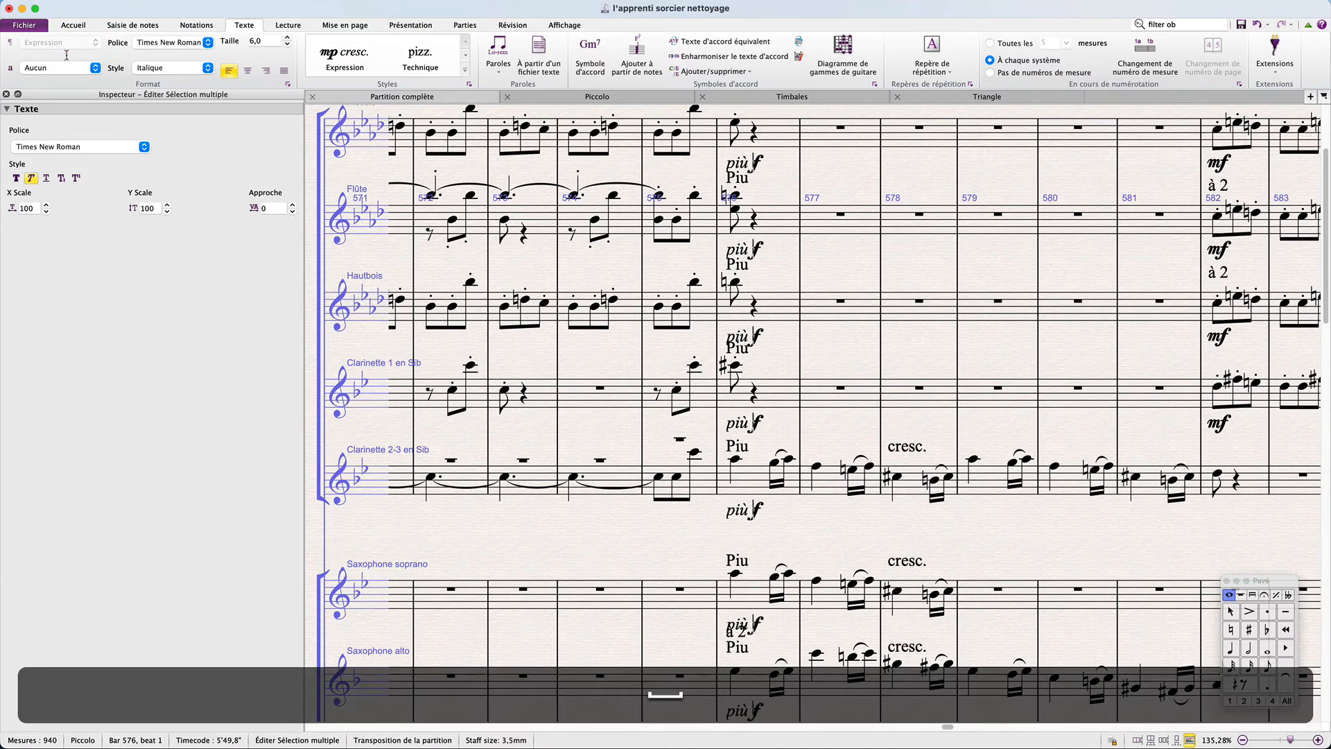
key(Escape)
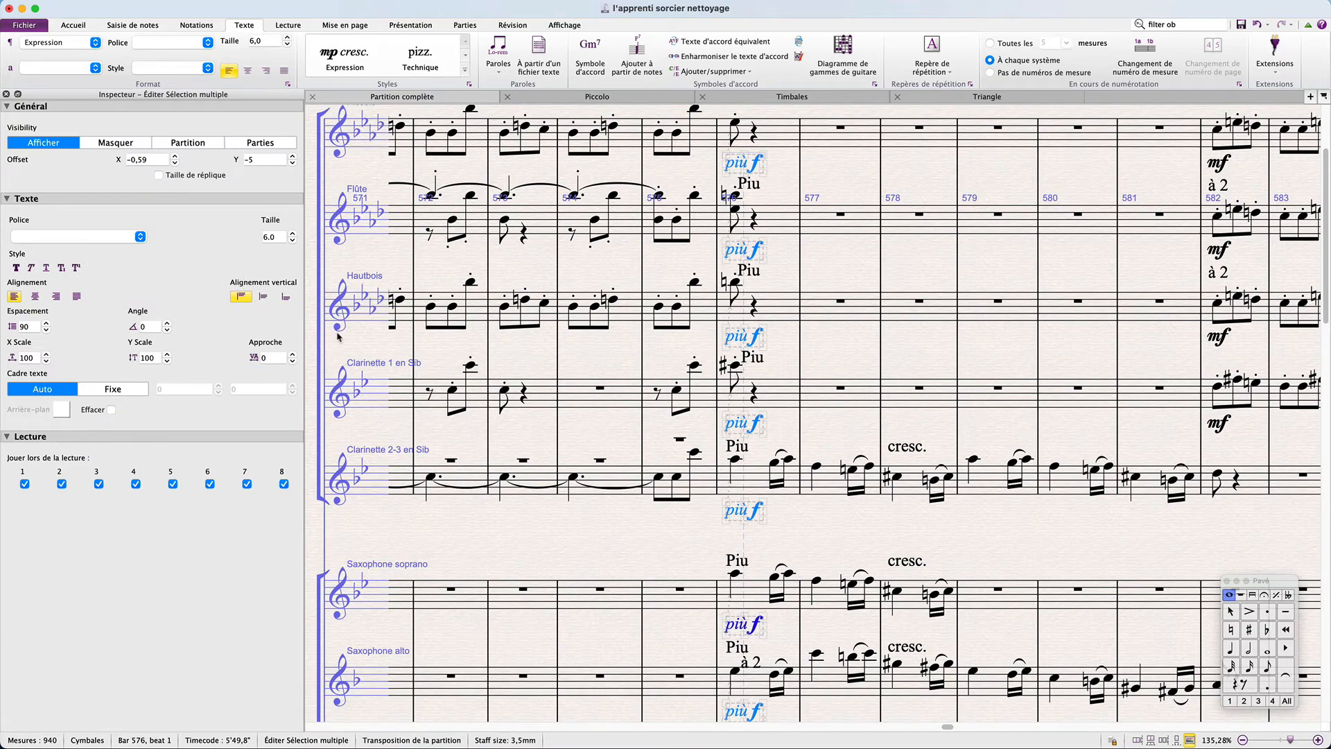
scroll(333, 252, down, 5)
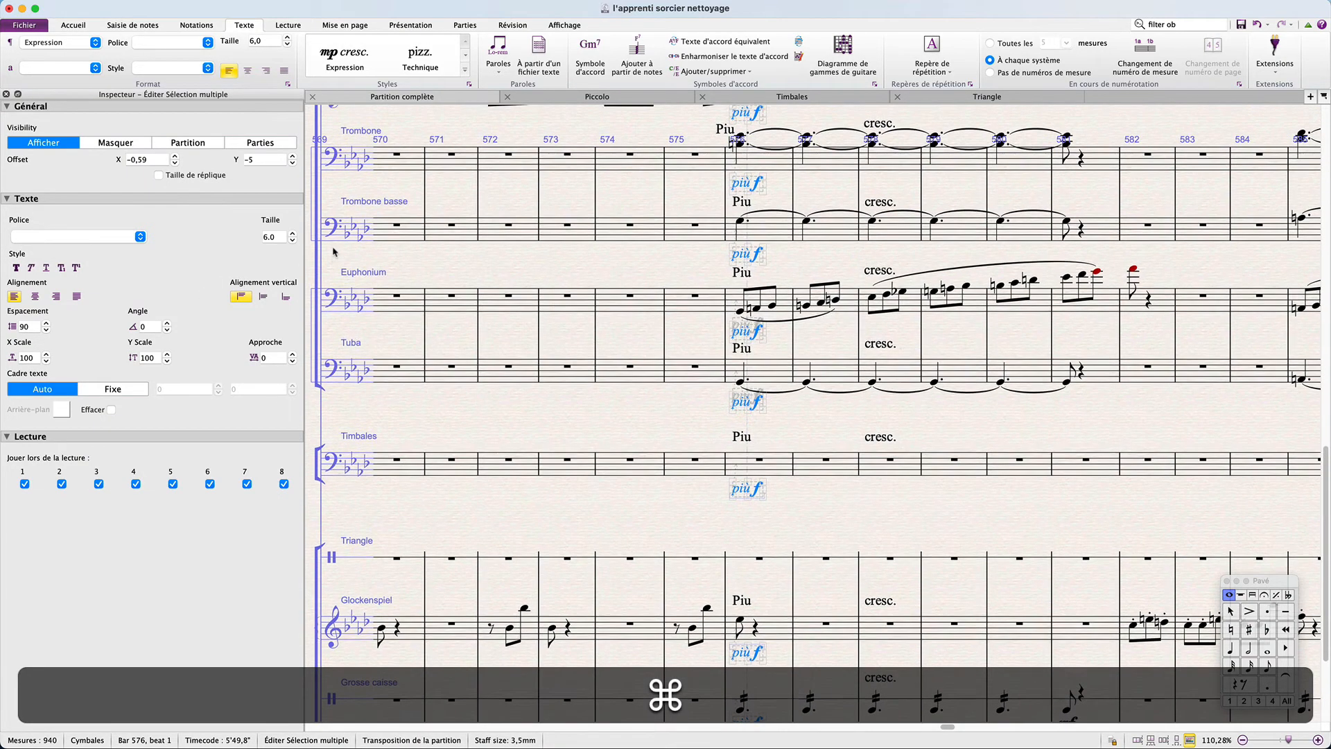
scroll(333, 251, up, 5)
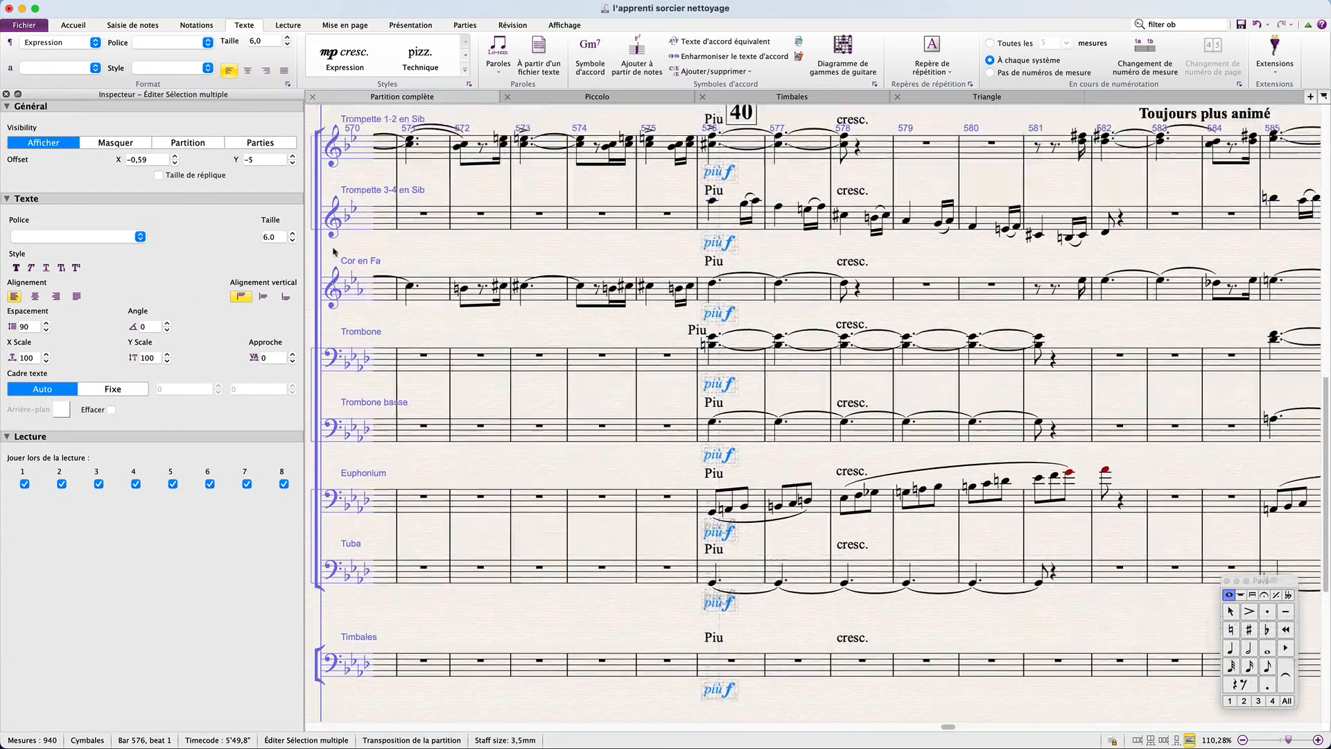
scroll(333, 251, up, 8)
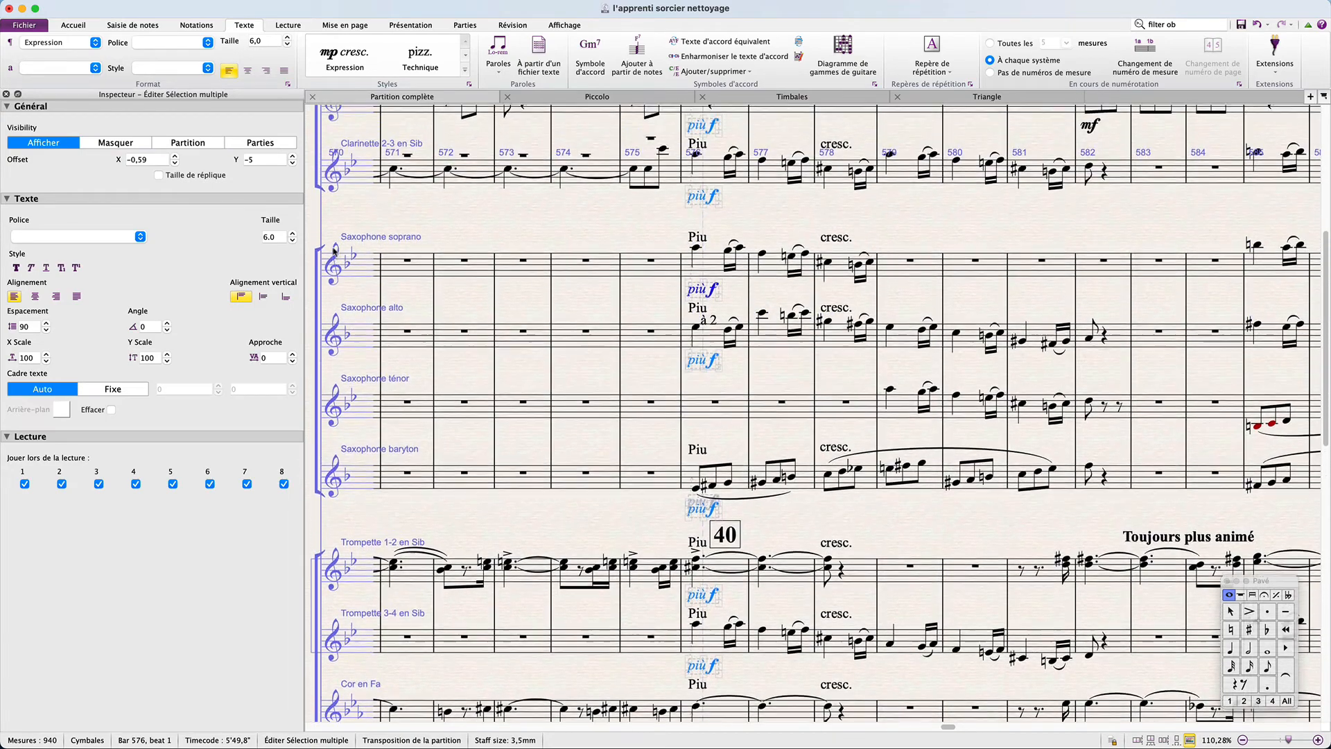
scroll(334, 252, up, 4)
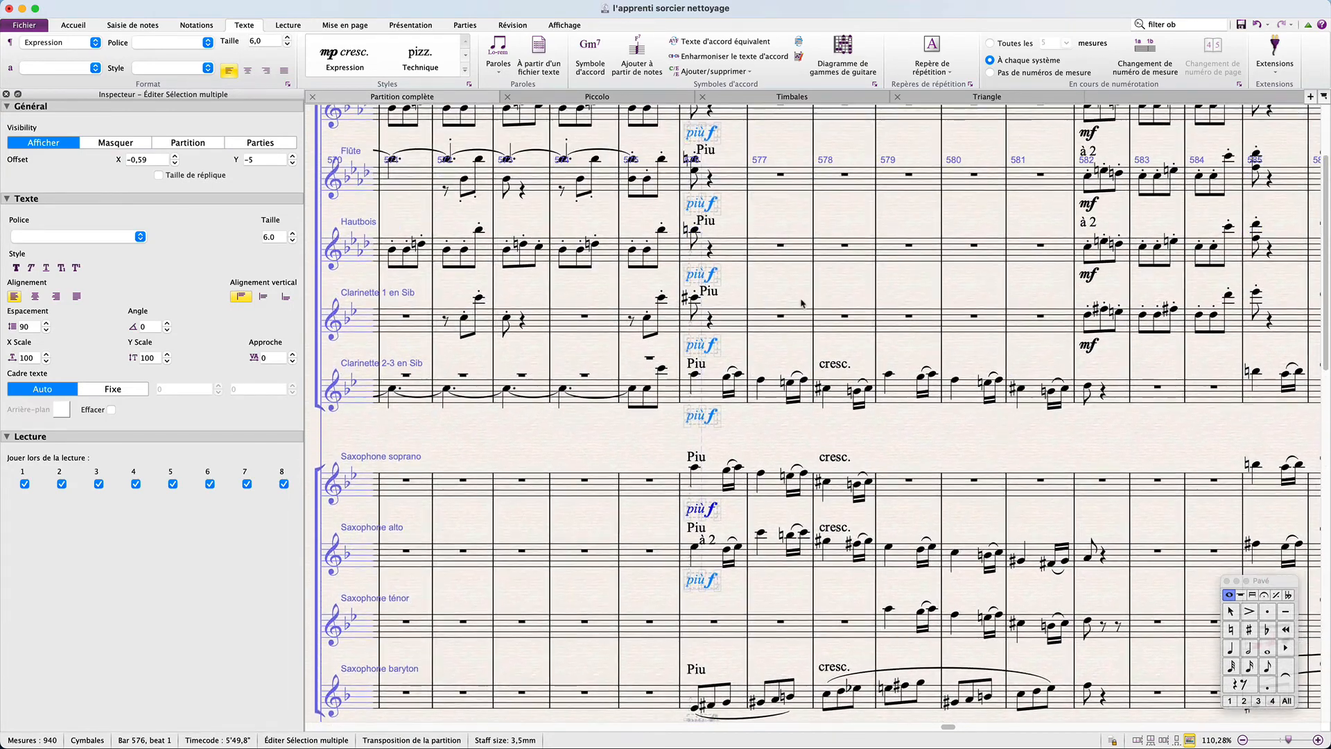
click(797, 294)
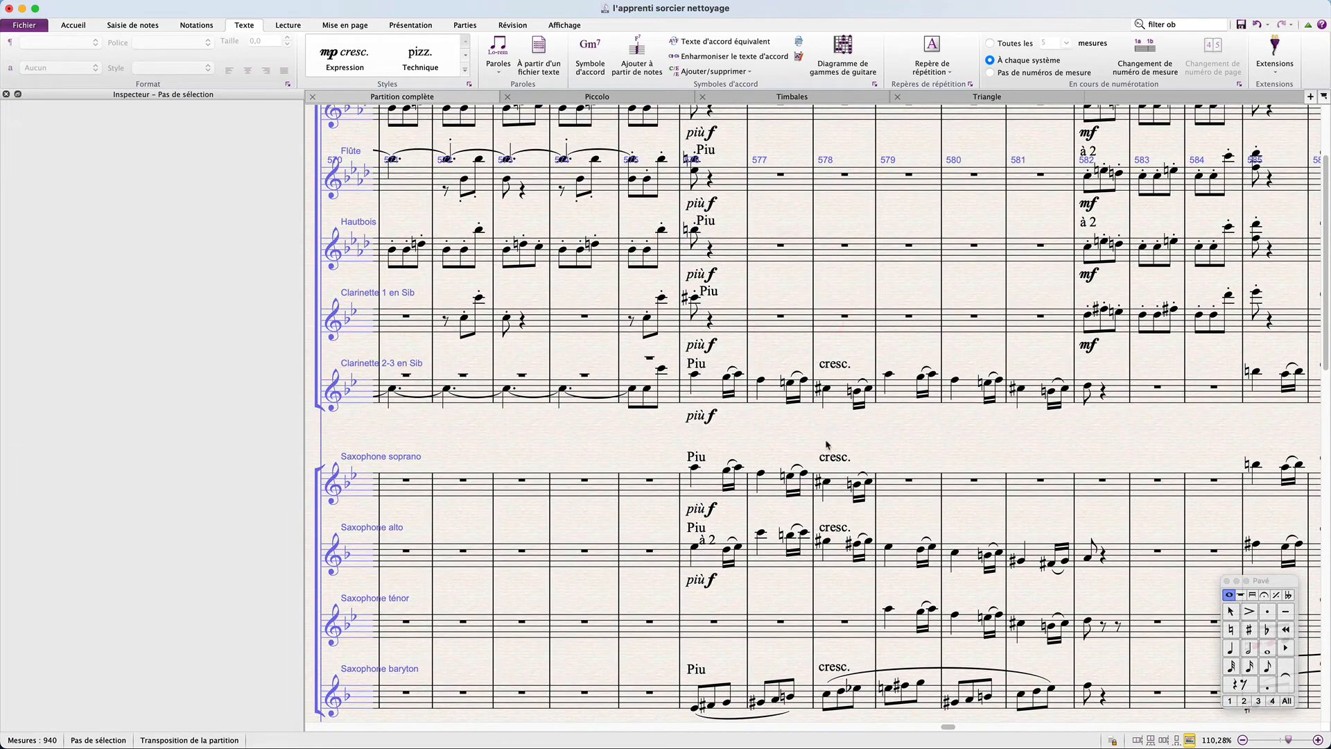
Change the Clarinette 2-3 "cresc." at bar 578 to the Expression text style and reset its position.
click(836, 366)
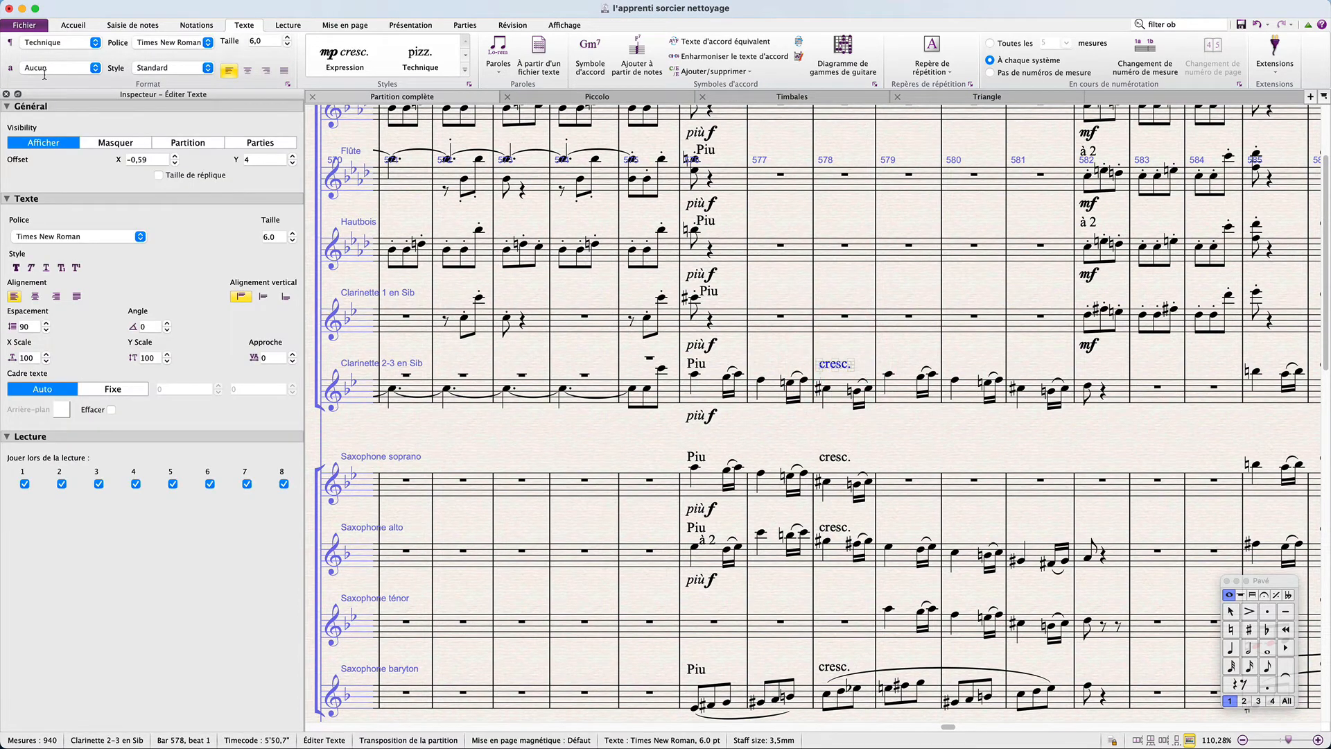
click(57, 41)
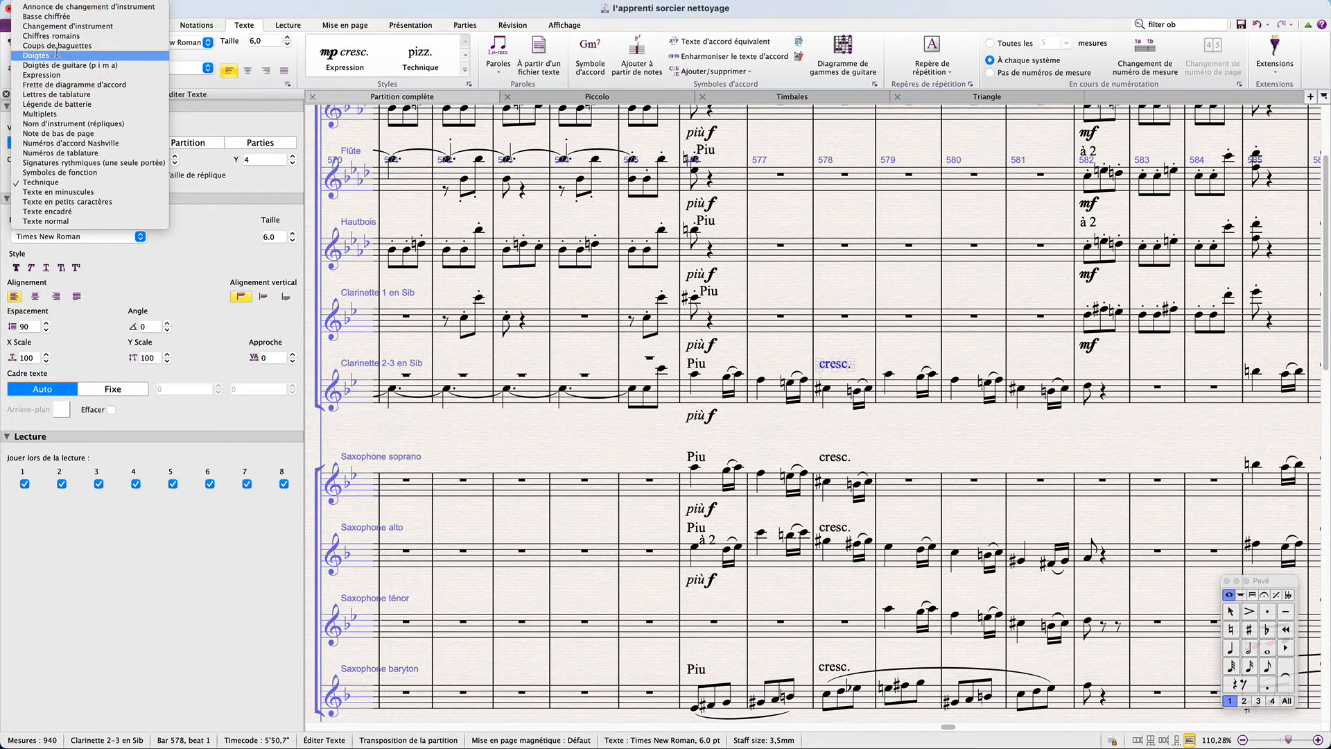
click(56, 75)
key(shift+super+p)
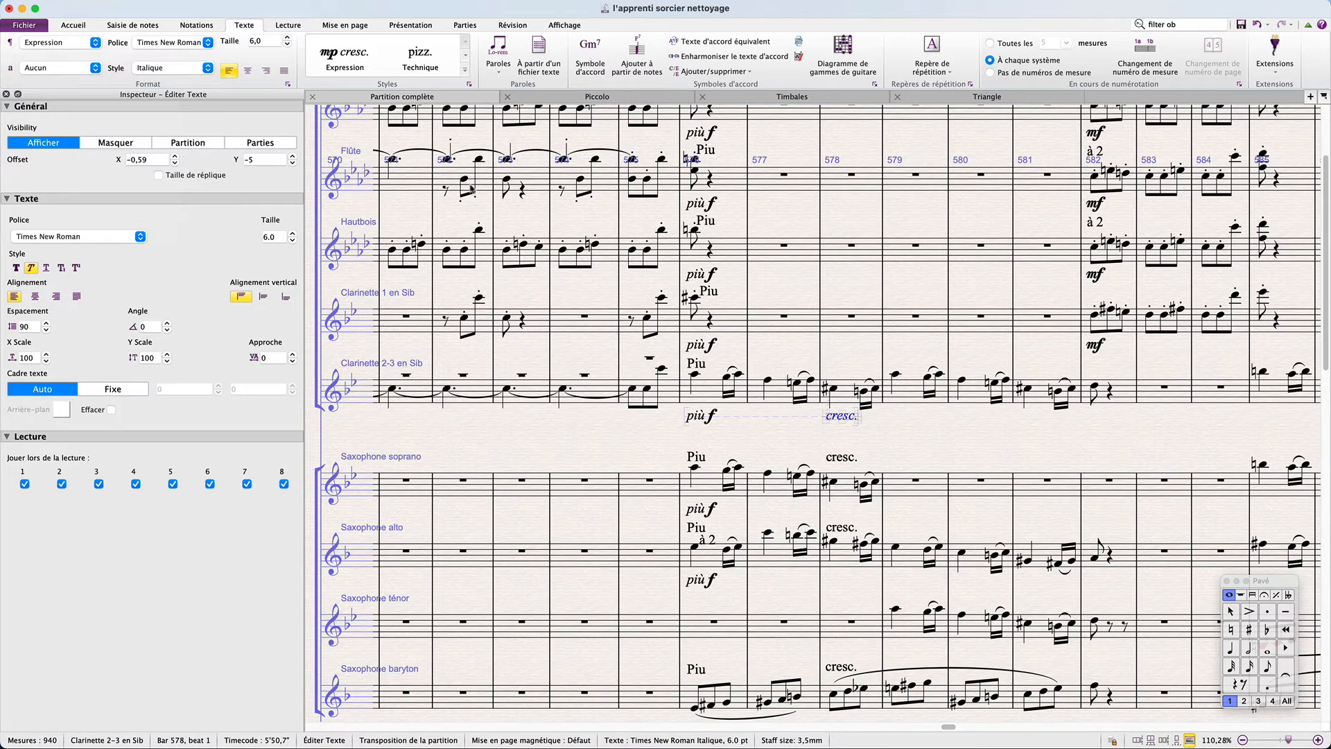
Select the whole score and filter the selection down to Technique-style texts containing "cresc.".
click(800, 206)
key(super+a)
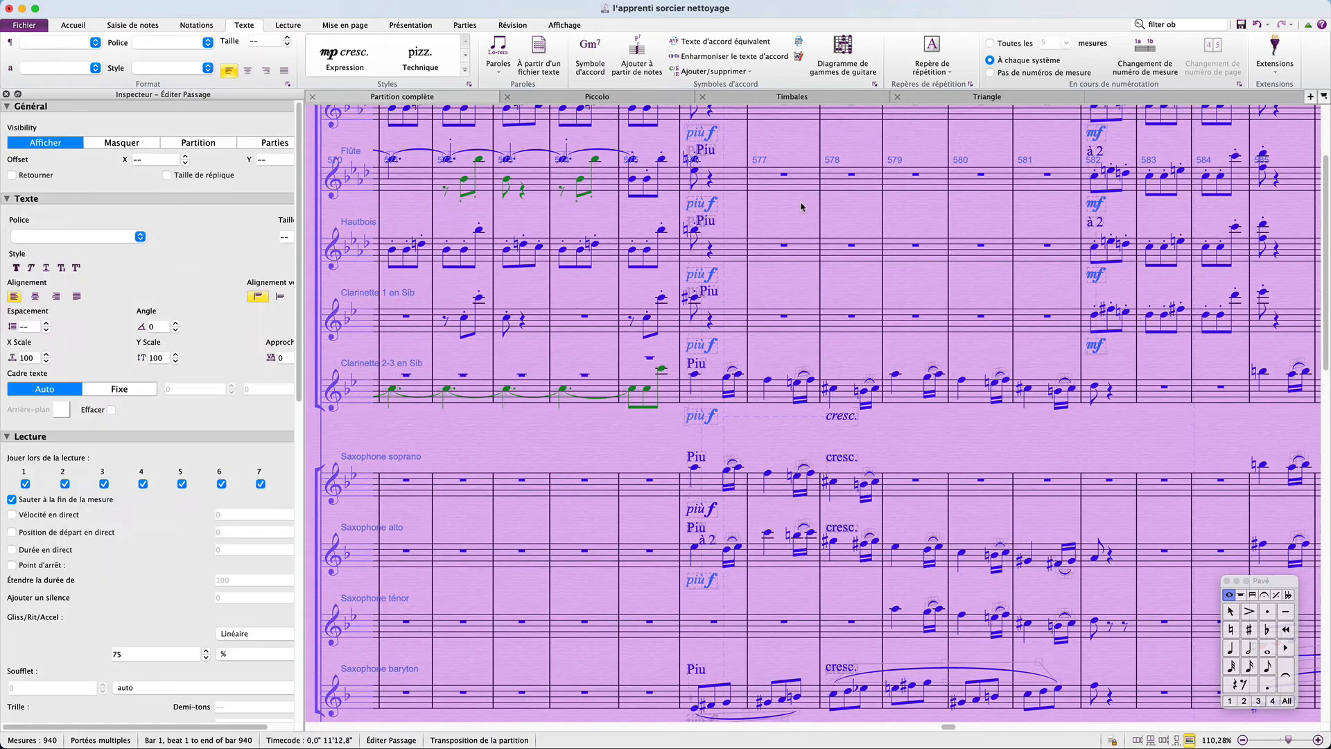
key(alt+shift+super+f)
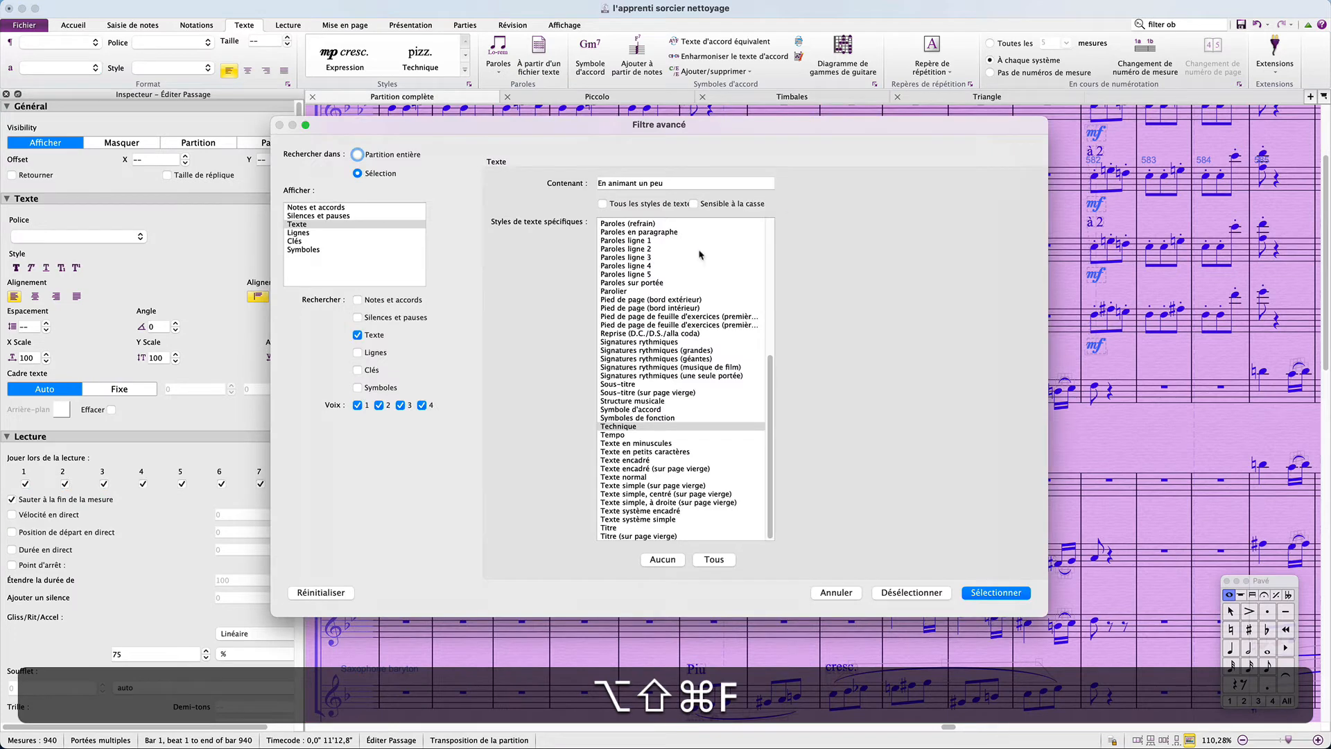
click(650, 424)
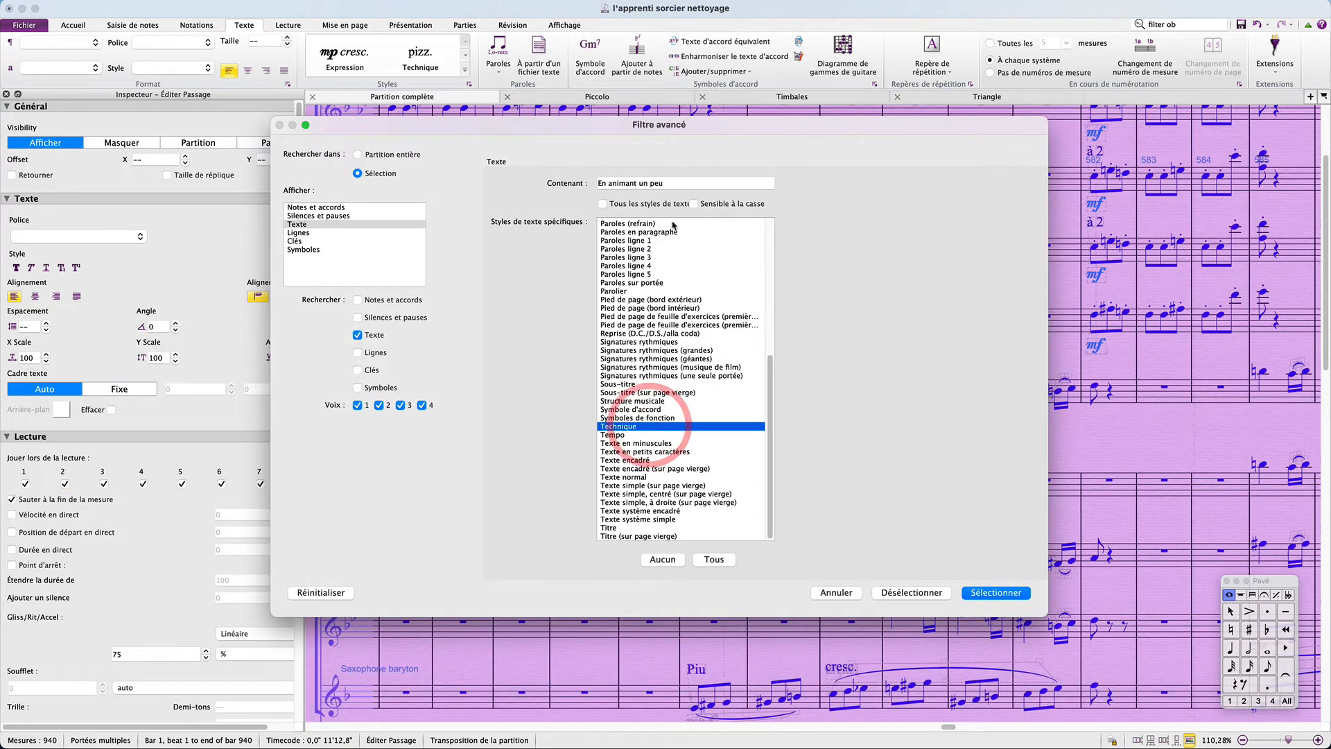
click(690, 183)
text(cre)
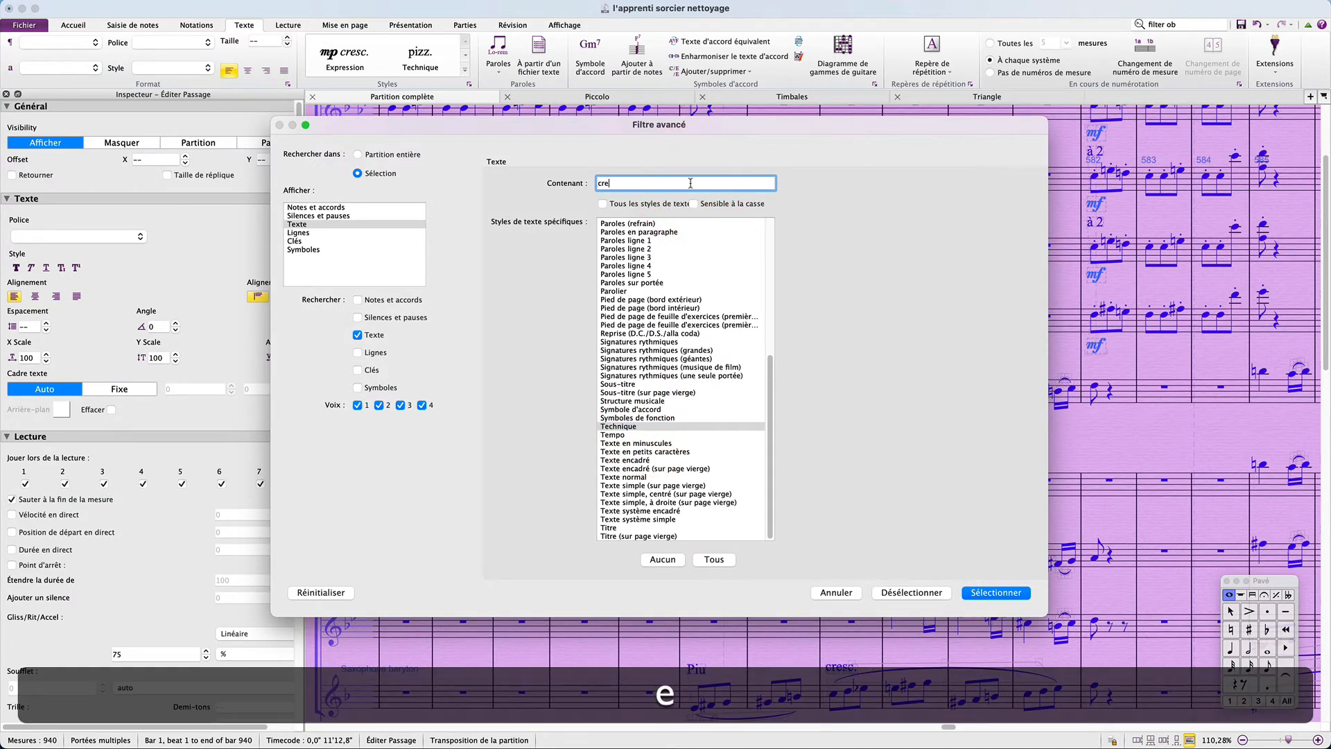
text(sc.)
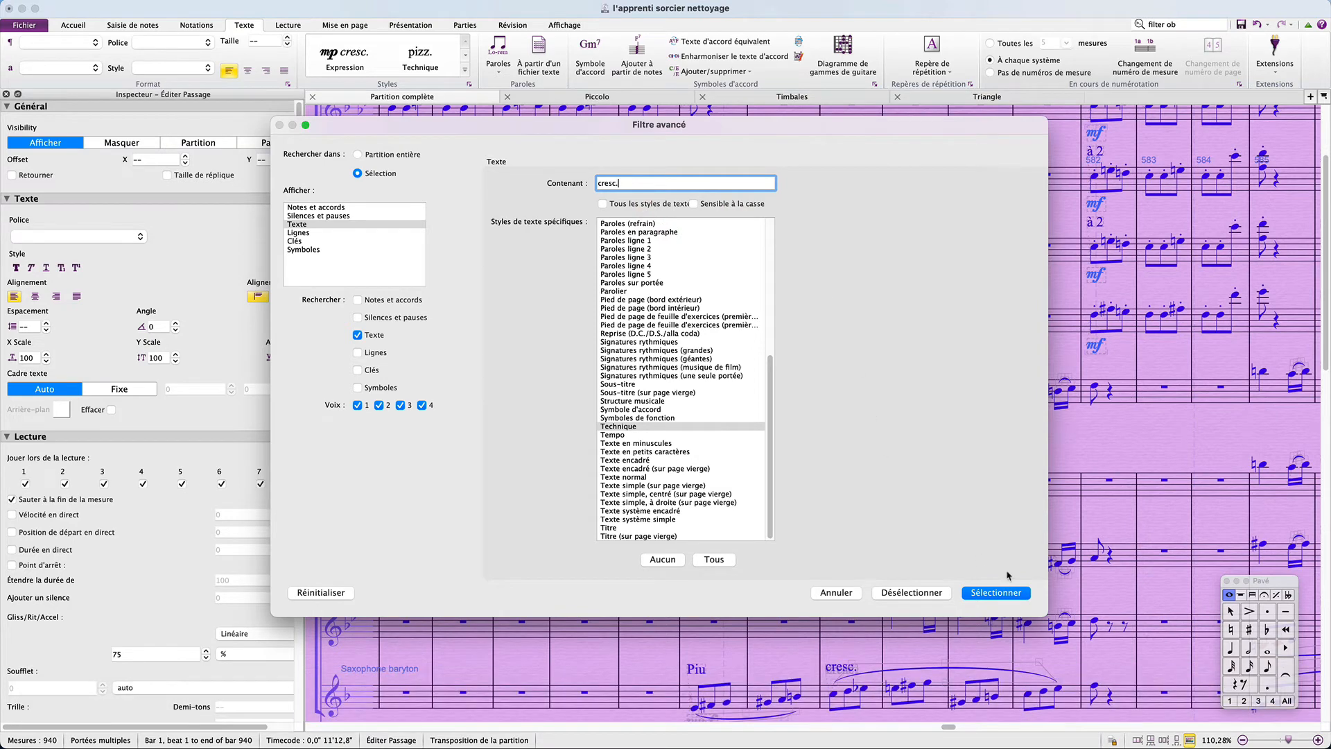
click(998, 593)
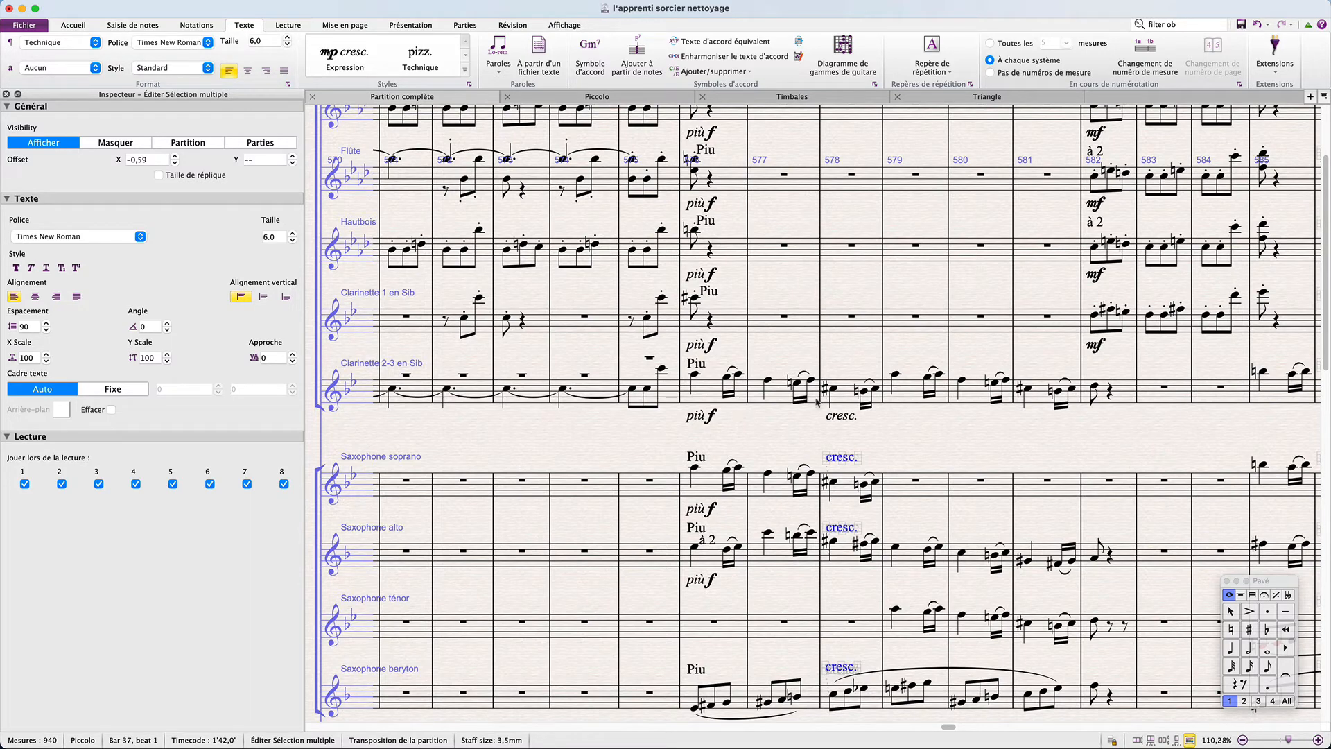
Change all selected "cresc." texts to the Expression text style and reset their positions.
click(53, 40)
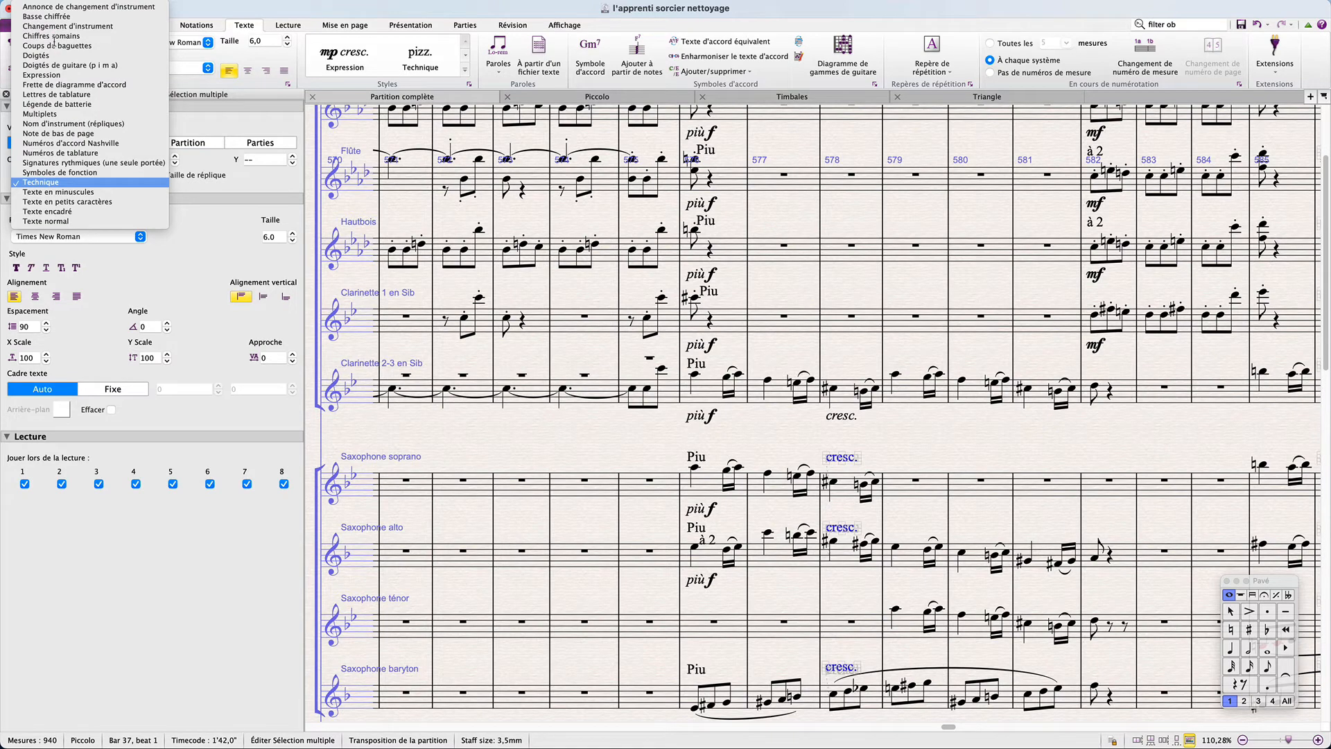
click(54, 75)
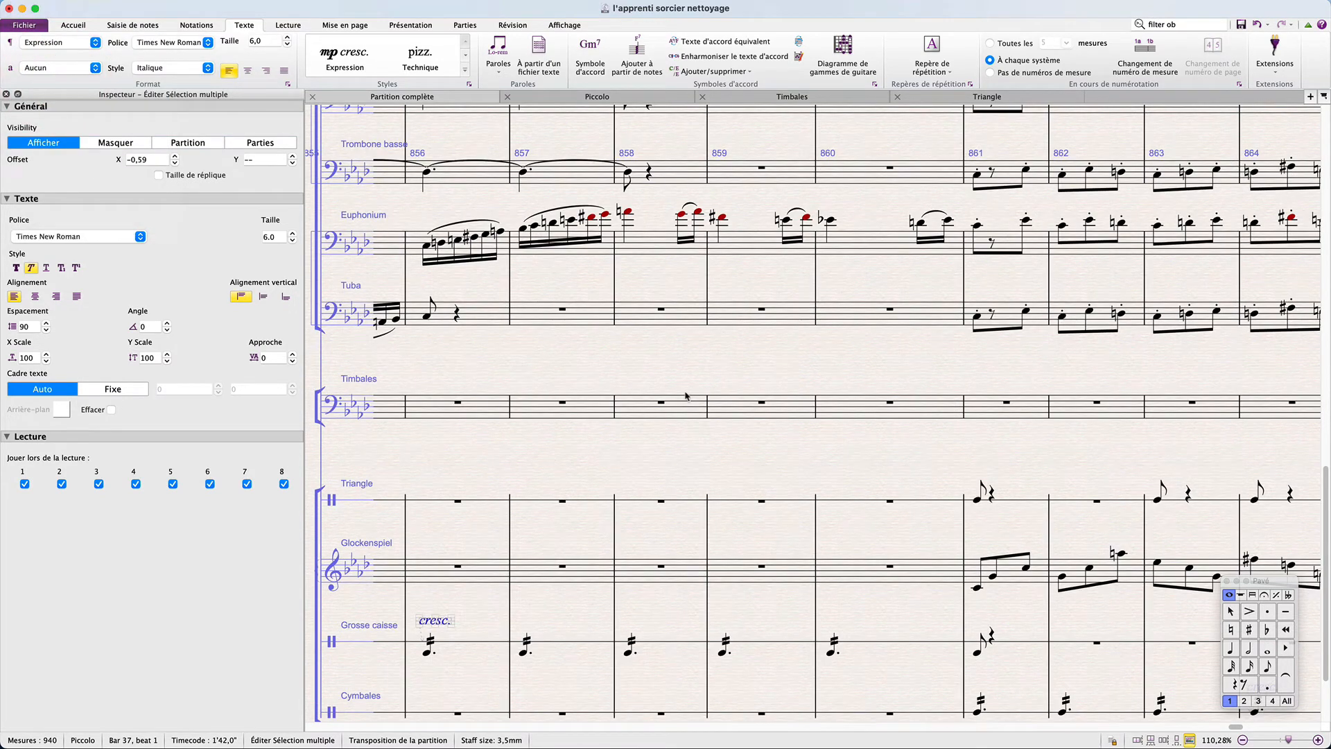
click(407, 25)
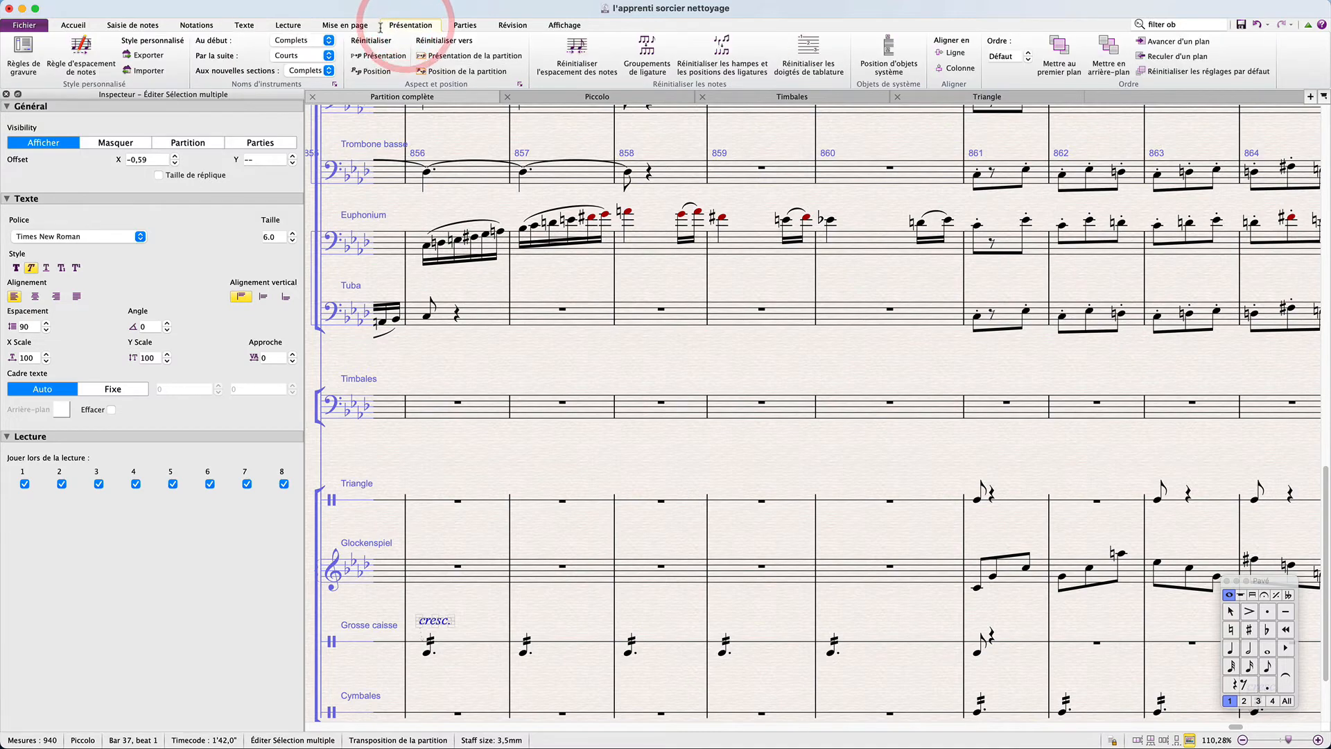
click(374, 73)
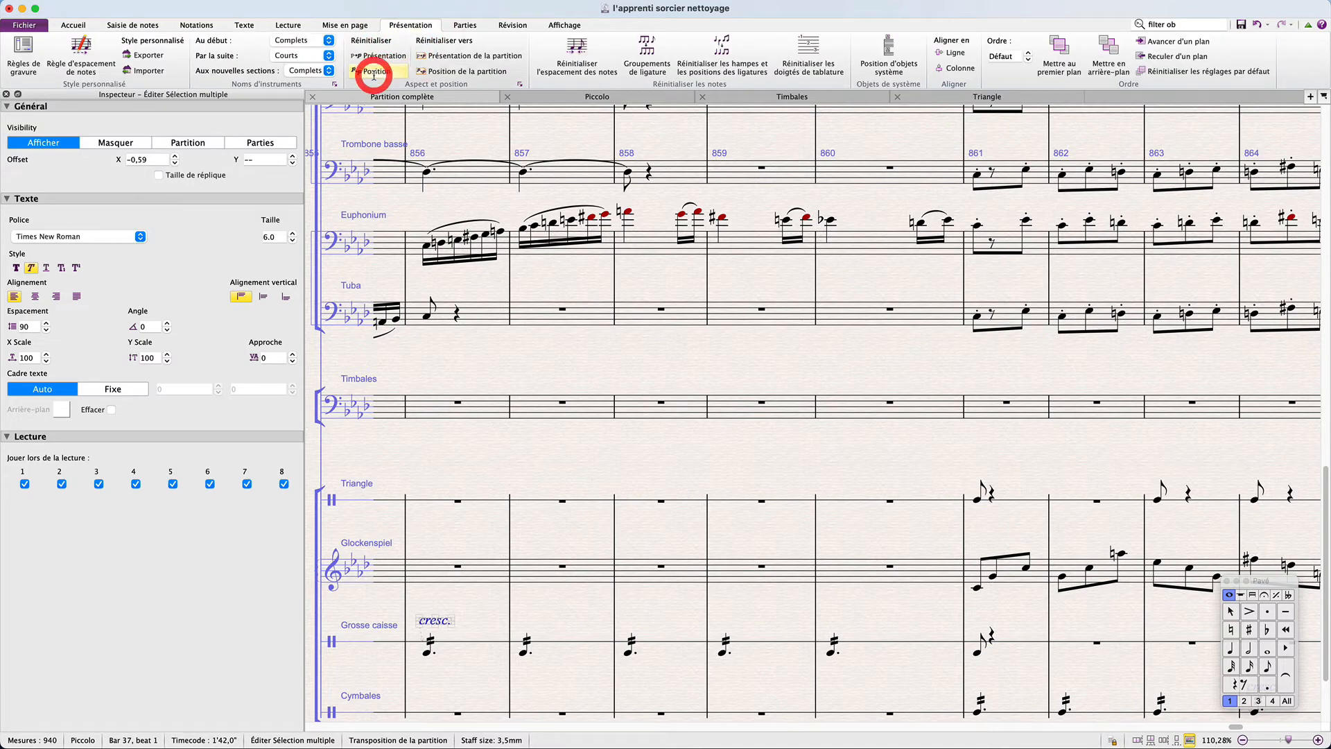
Check the placement of the "cresc." texts in the Grosse caisse and Cymbales around bars 856 to 864, and look over the staves above.
scroll(576, 345, down, 5)
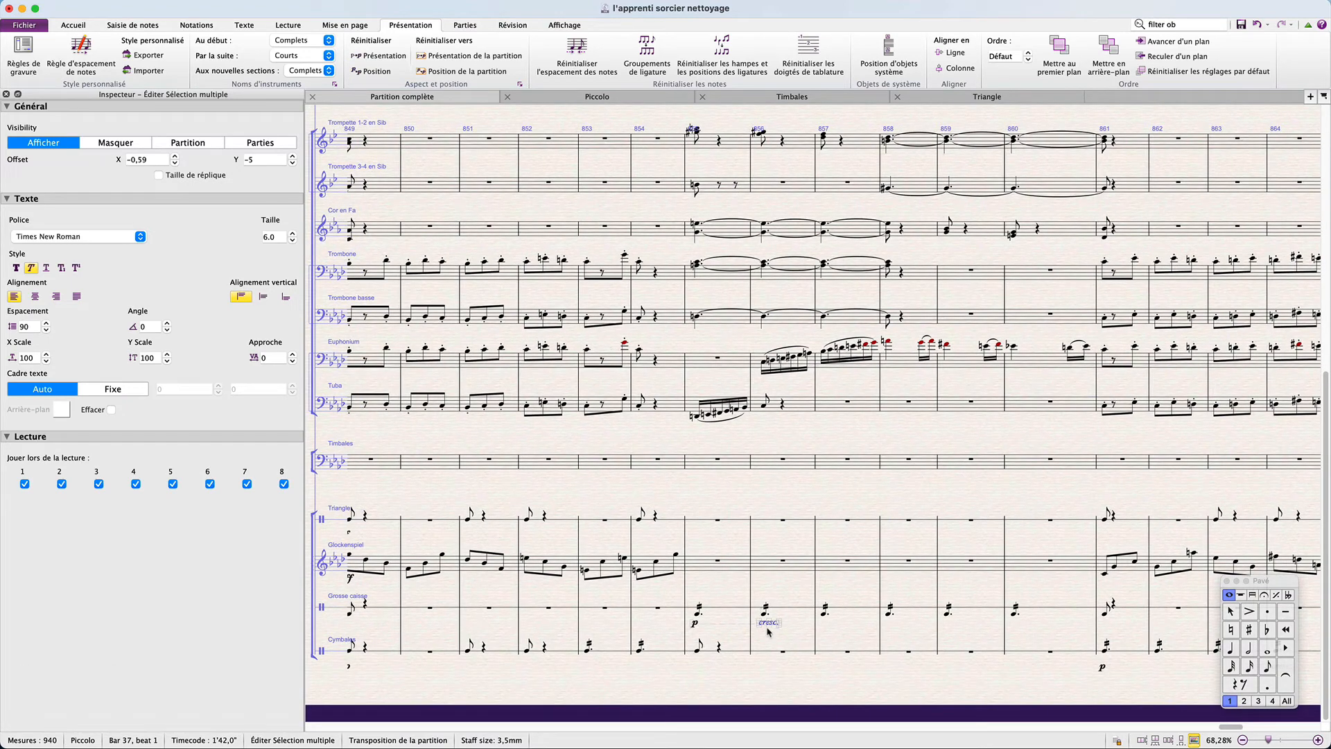
scroll(768, 631, up, 6)
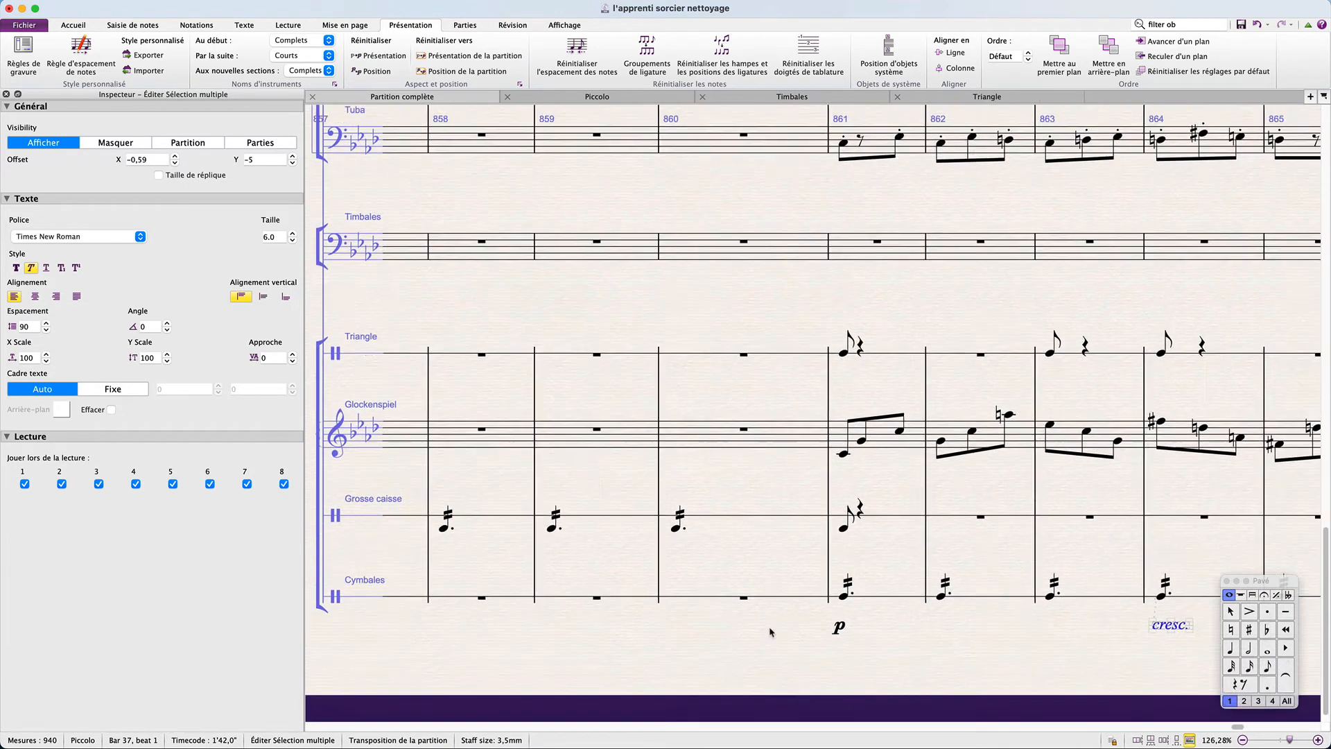
scroll(769, 632, left, 7)
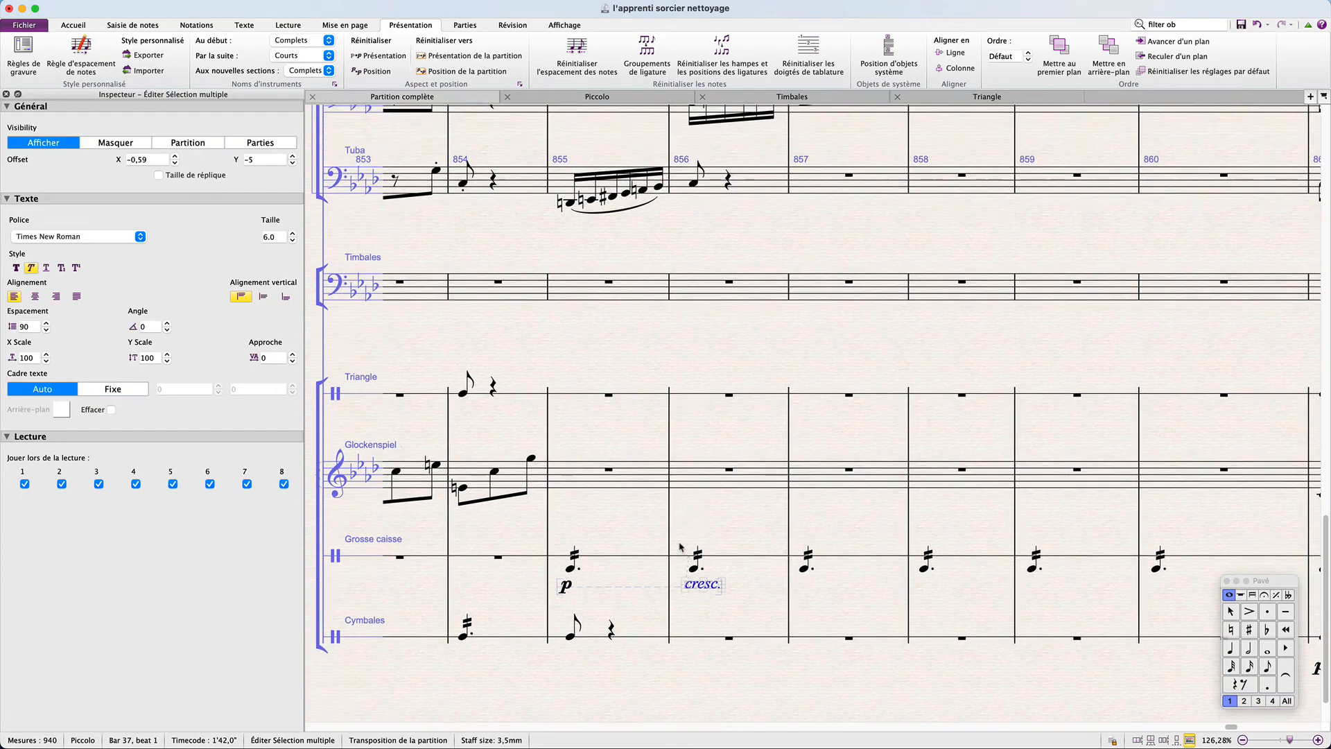
scroll(679, 547, up, 10)
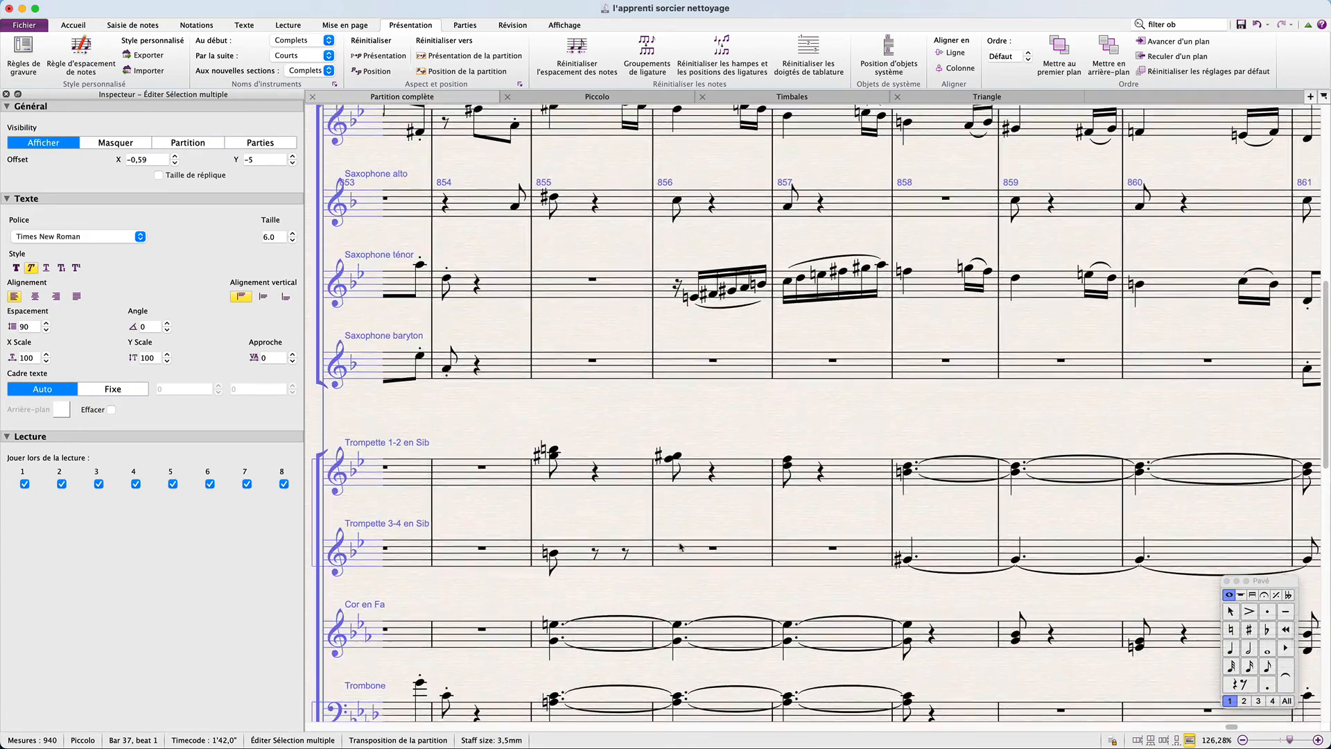
scroll(679, 547, up, 5)
scroll(680, 547, down, 6)
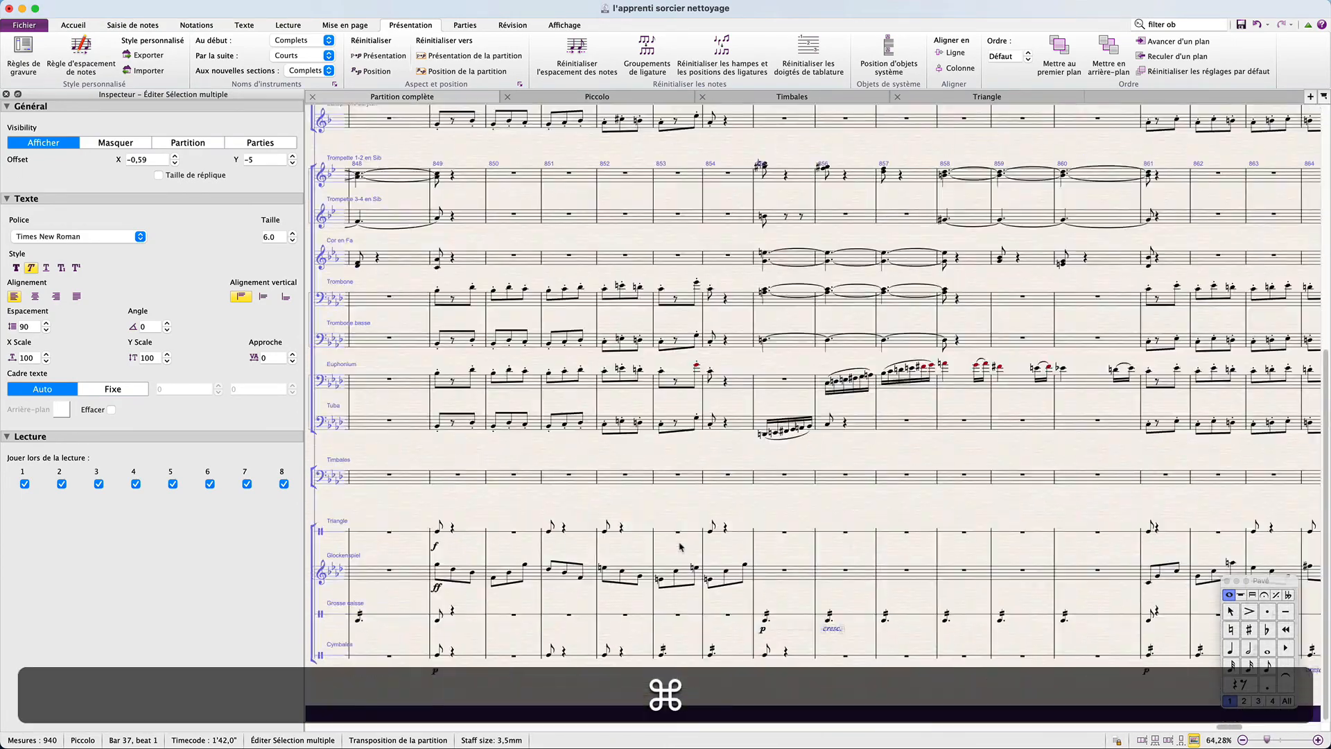
scroll(679, 547, down, 1)
scroll(680, 547, up, 6)
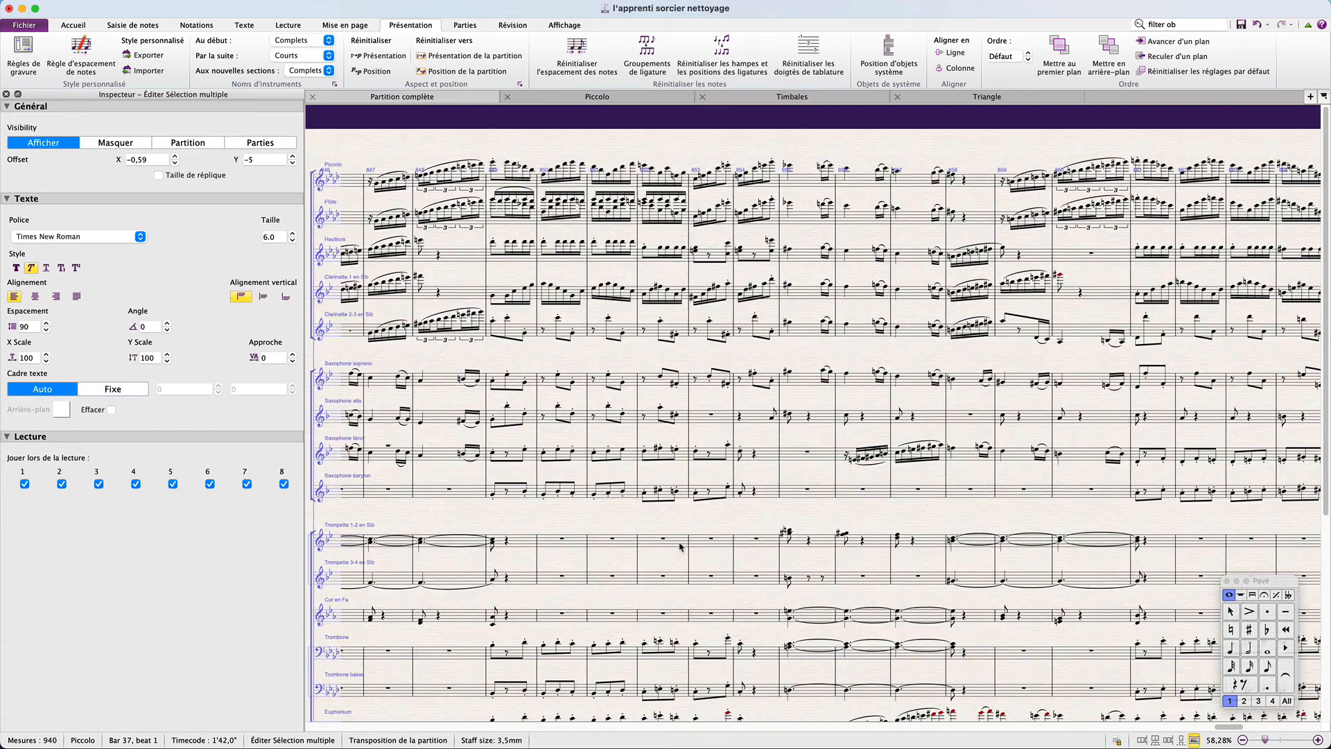
Select the whole score again and filter the selection down to Technique-style texts containing "dim.".
click(1064, 241)
scroll(1063, 241, up, 7)
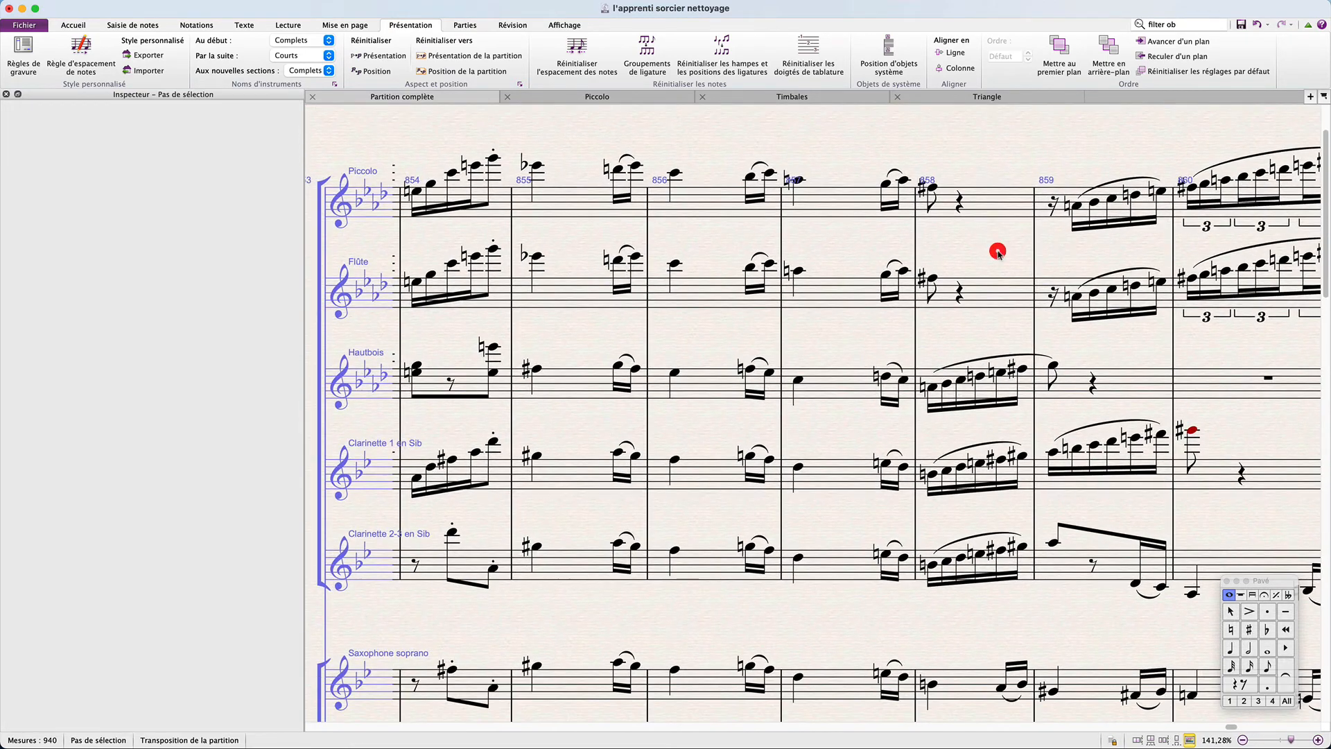
key(super+a)
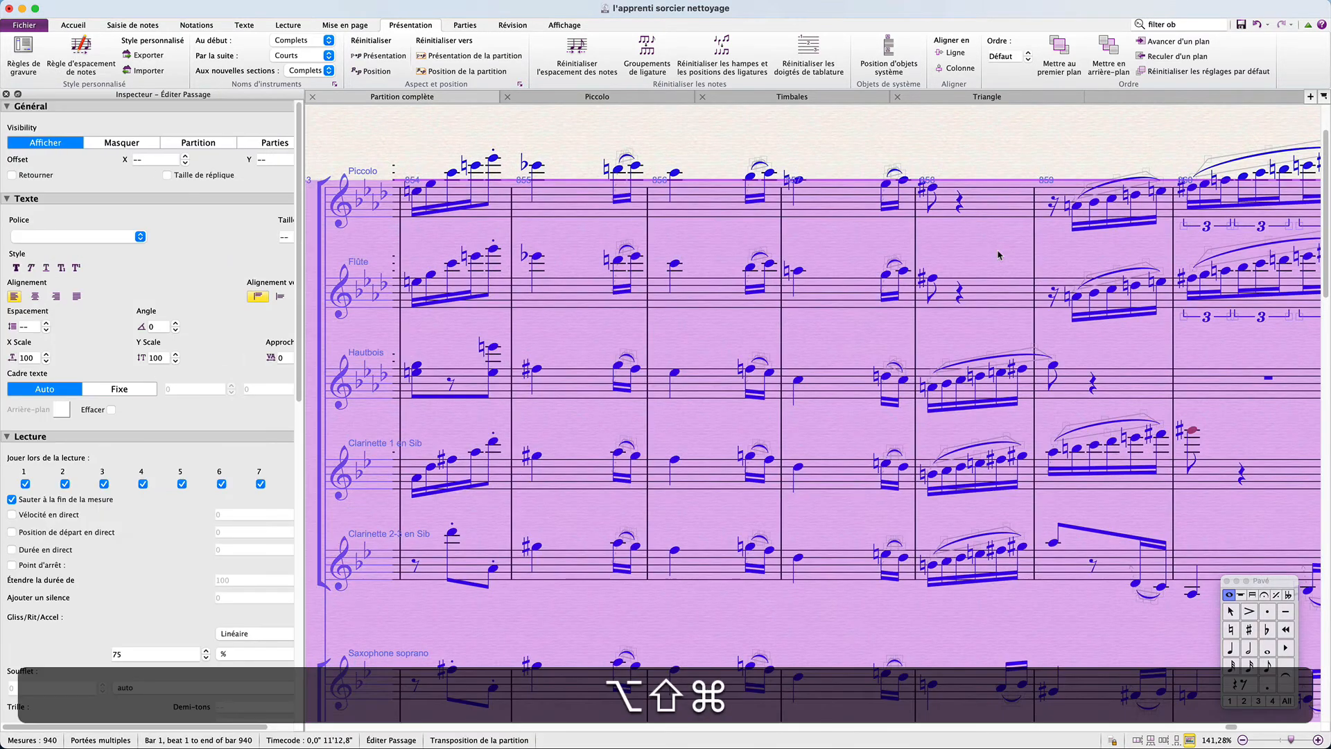
key(alt+shift+super+f)
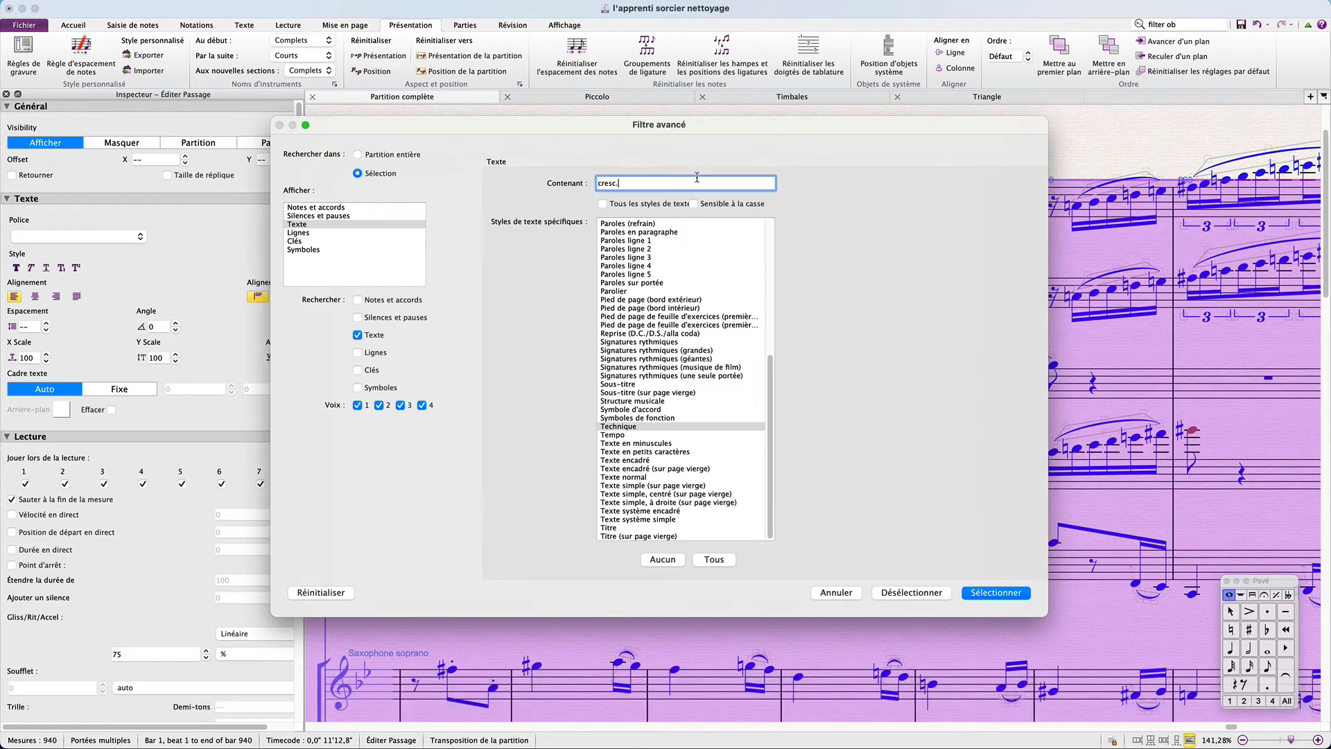
triple_click(697, 180)
text(di)
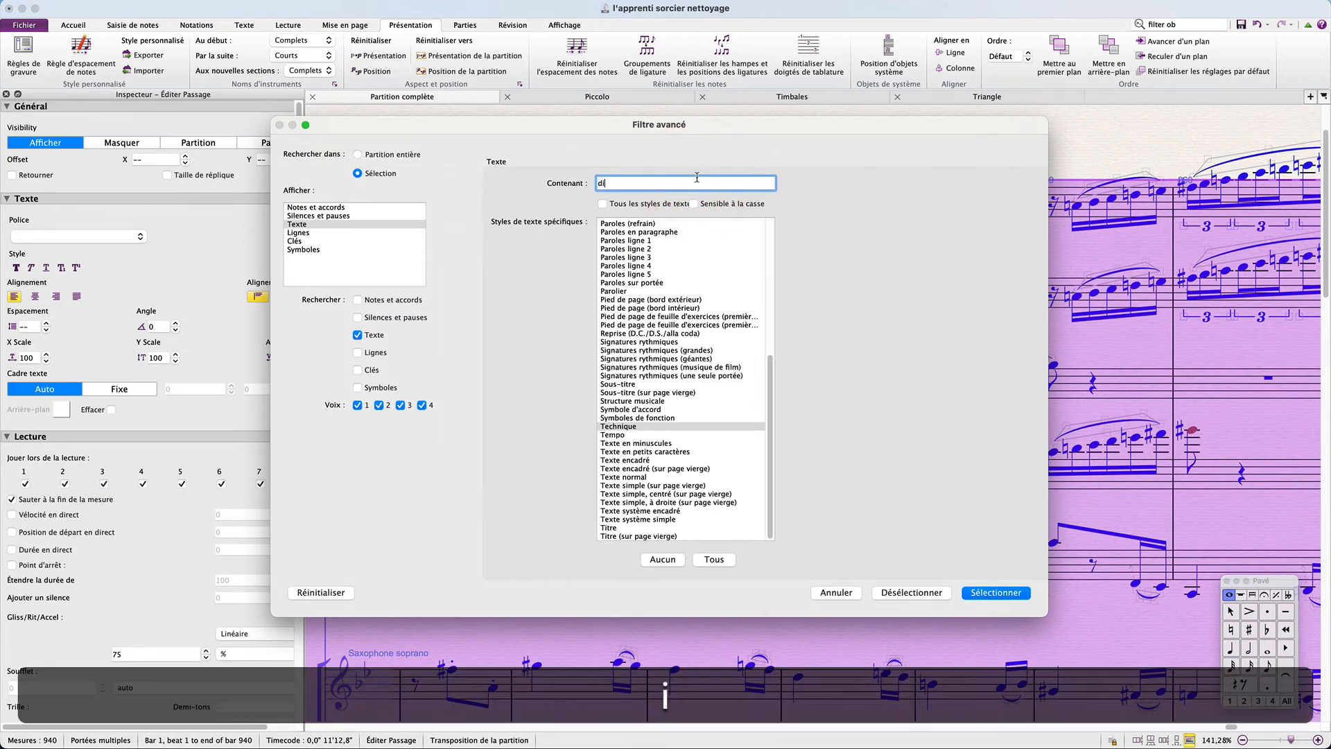
text(m.)
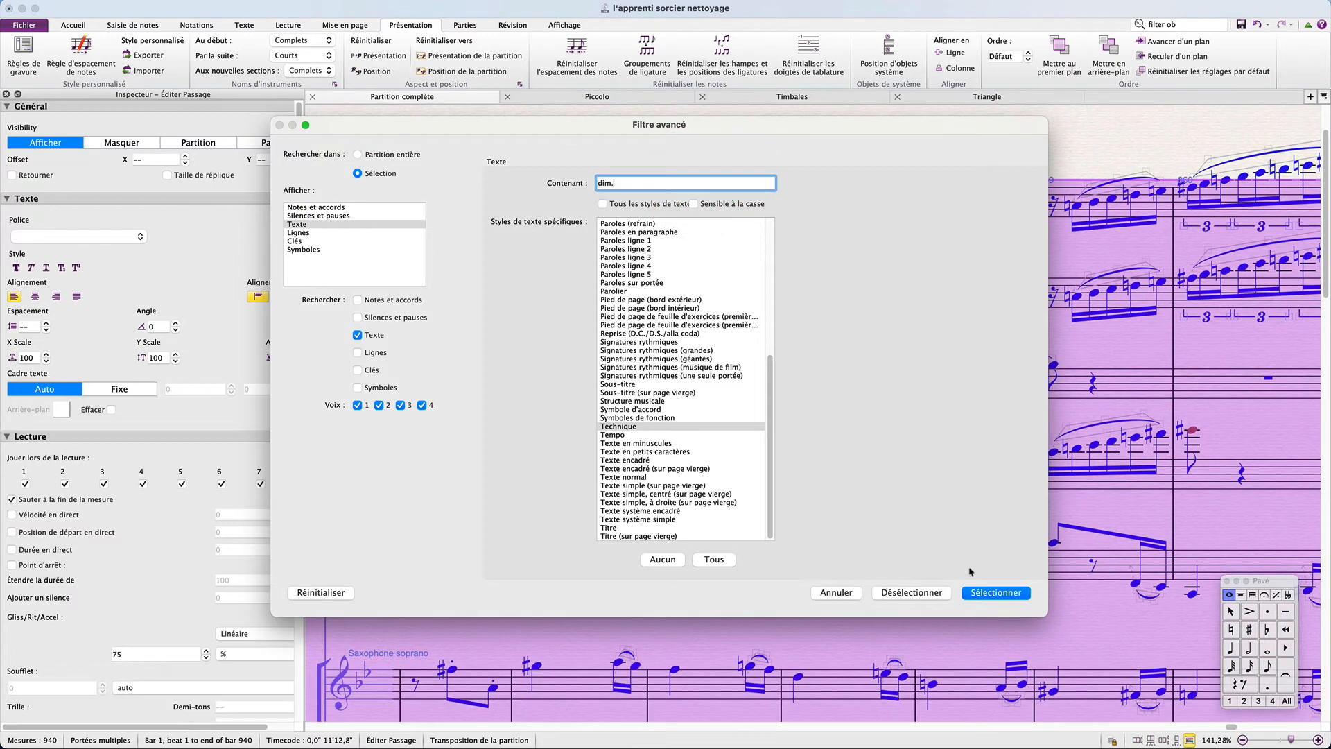
click(985, 594)
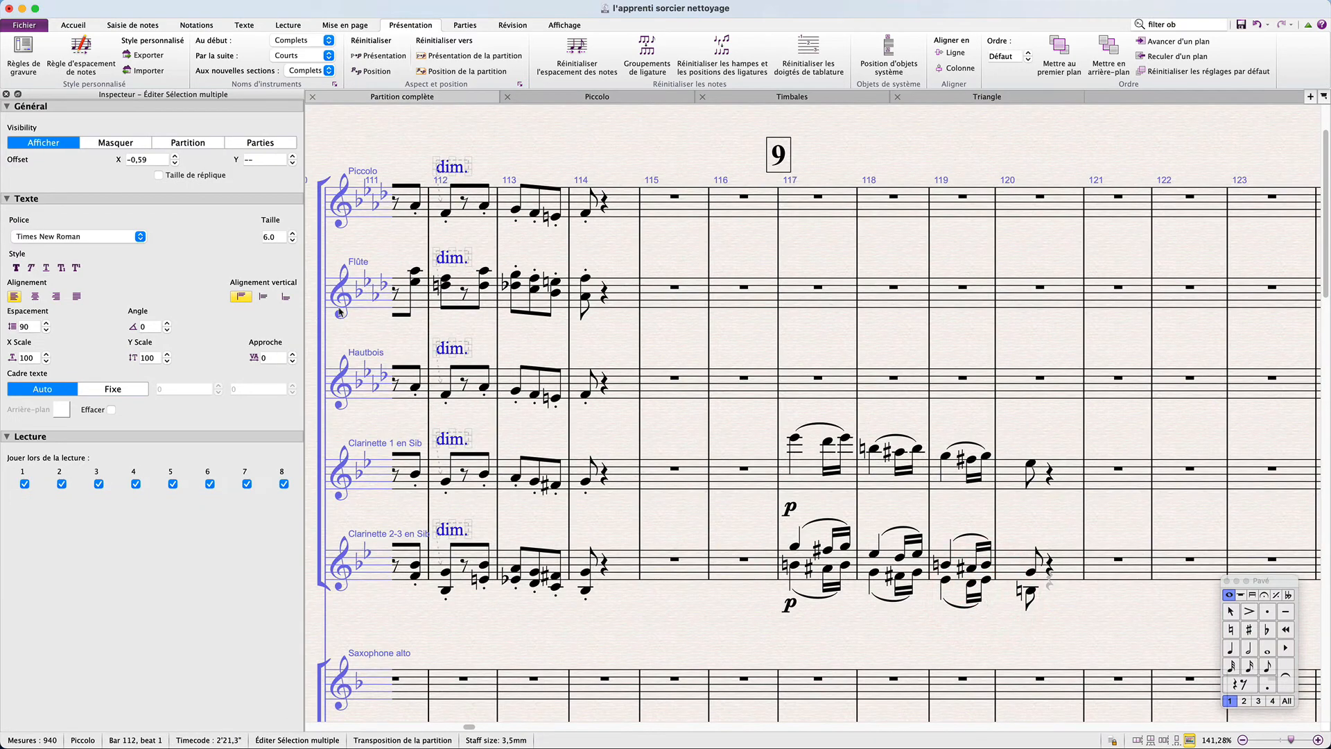
Change all selected "dim." texts to the Expression text style.
click(244, 25)
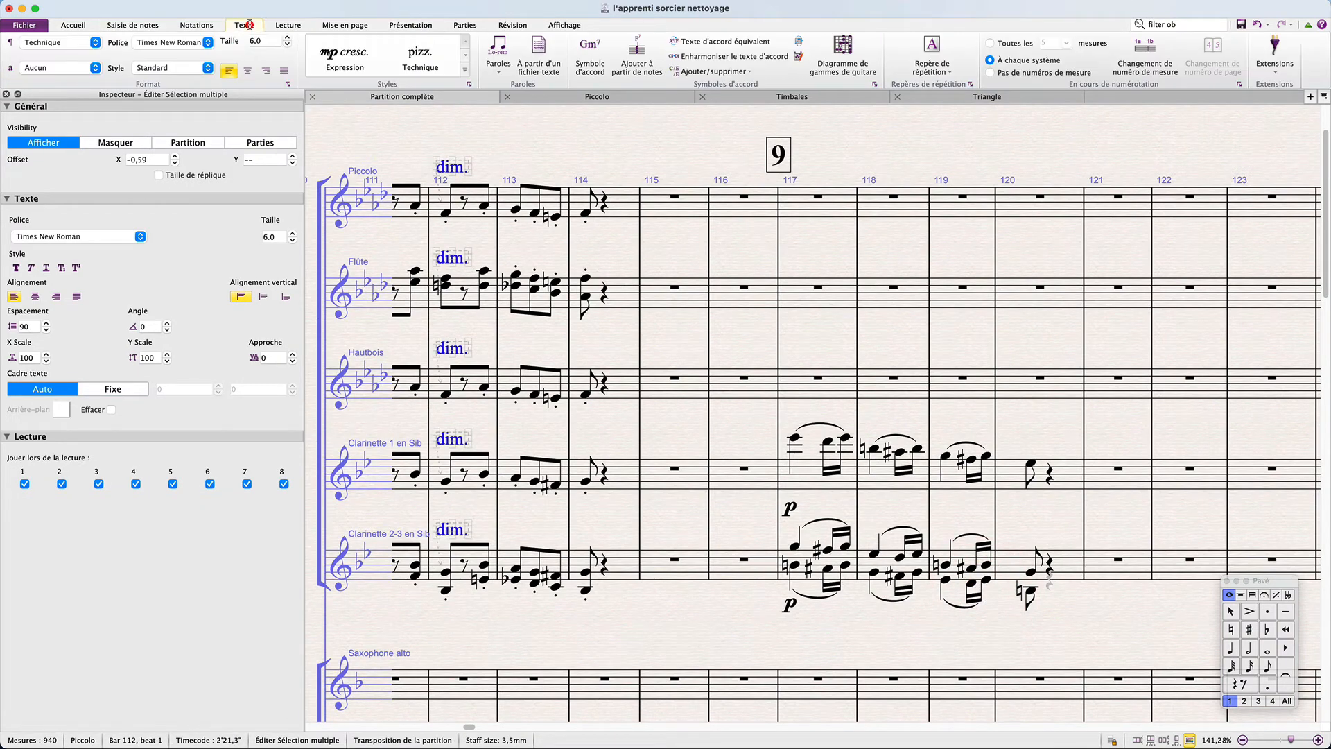
click(73, 40)
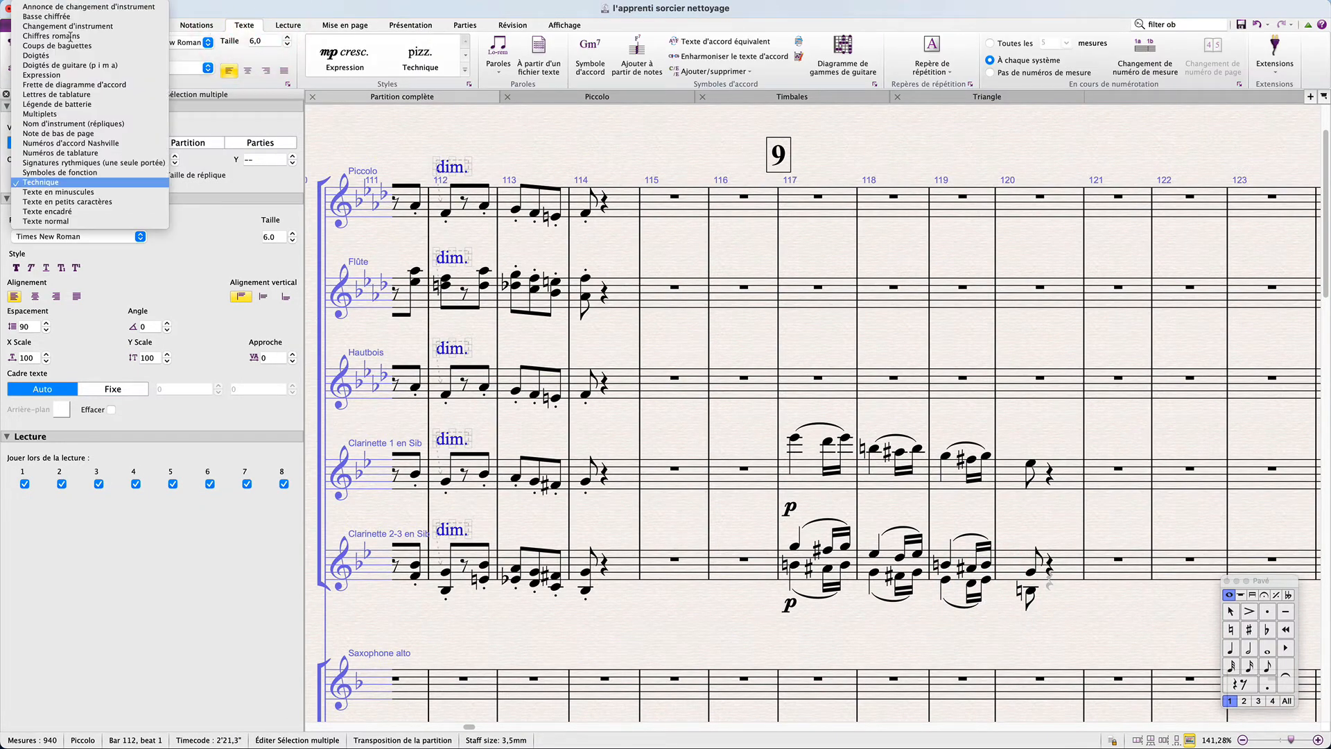
click(73, 75)
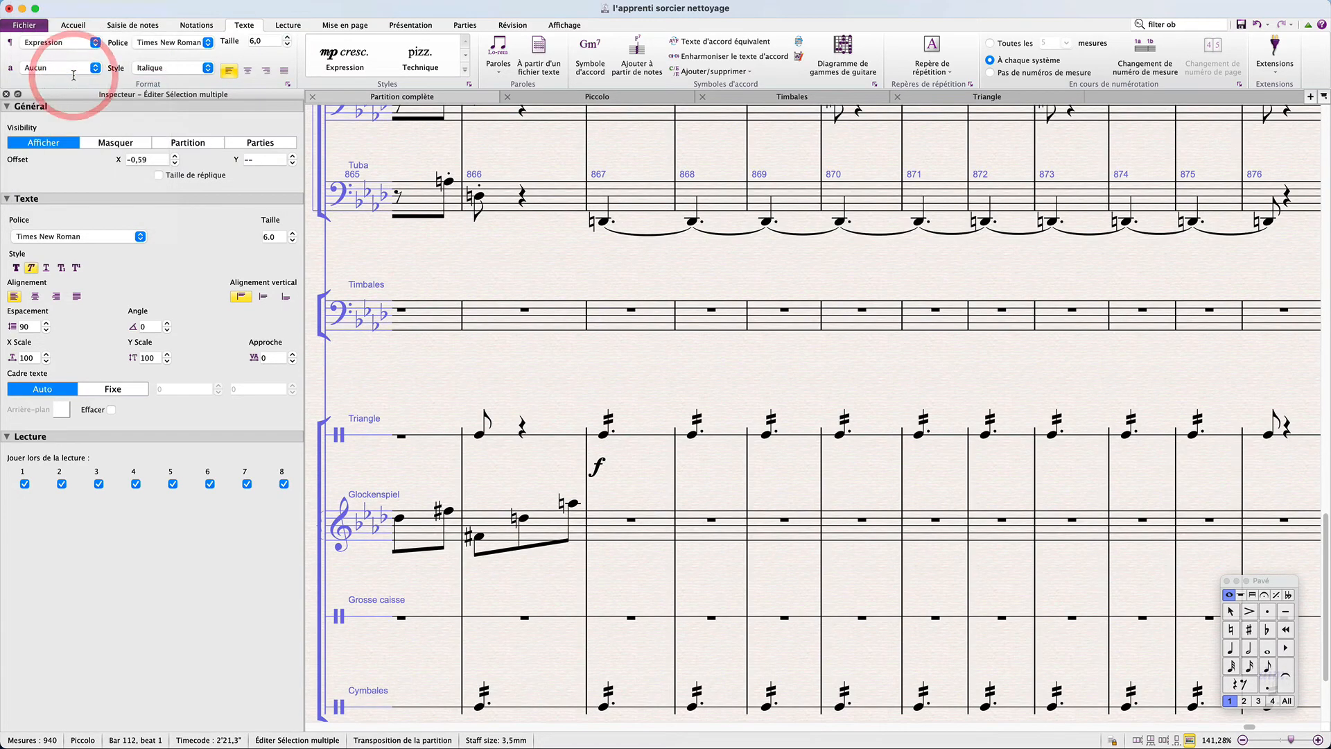
Examine the texts near the percussion at bars 865 to 876, and look back through the score to its first bars.
scroll(651, 340, down, 5)
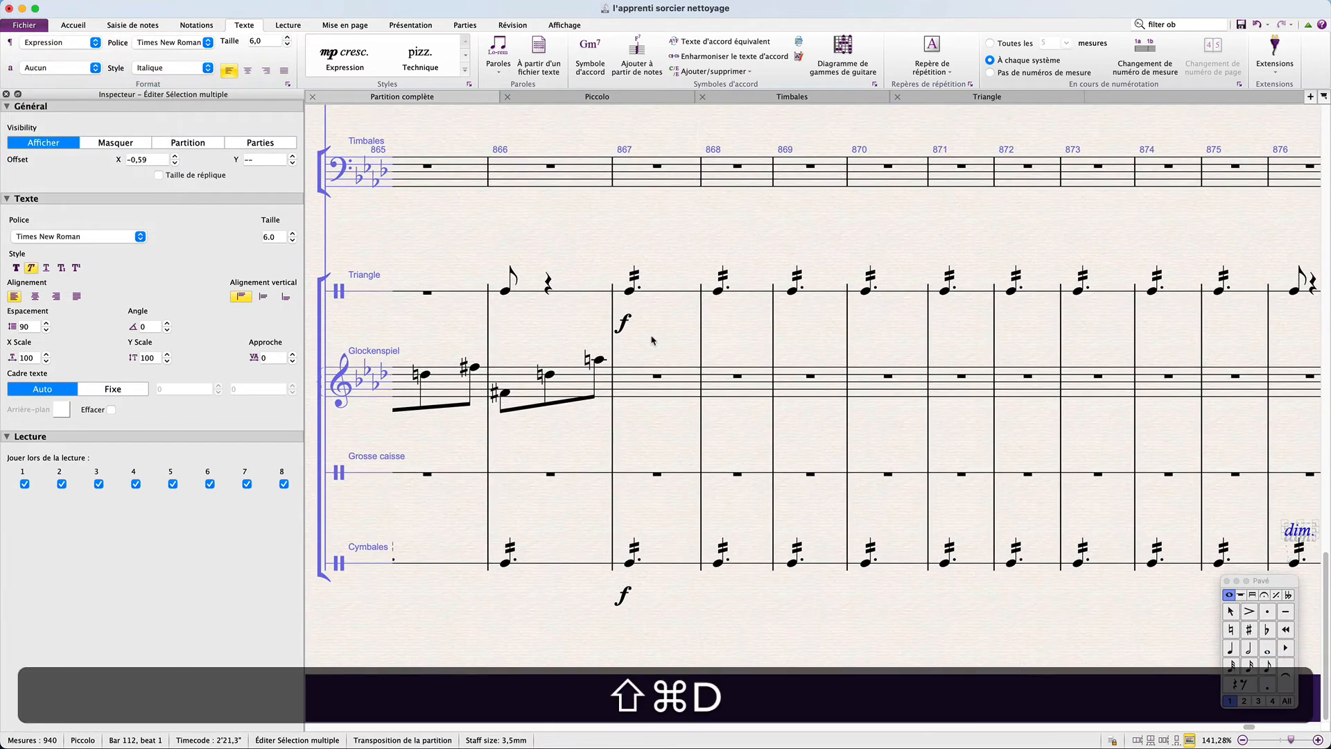
scroll(651, 340, down, 10)
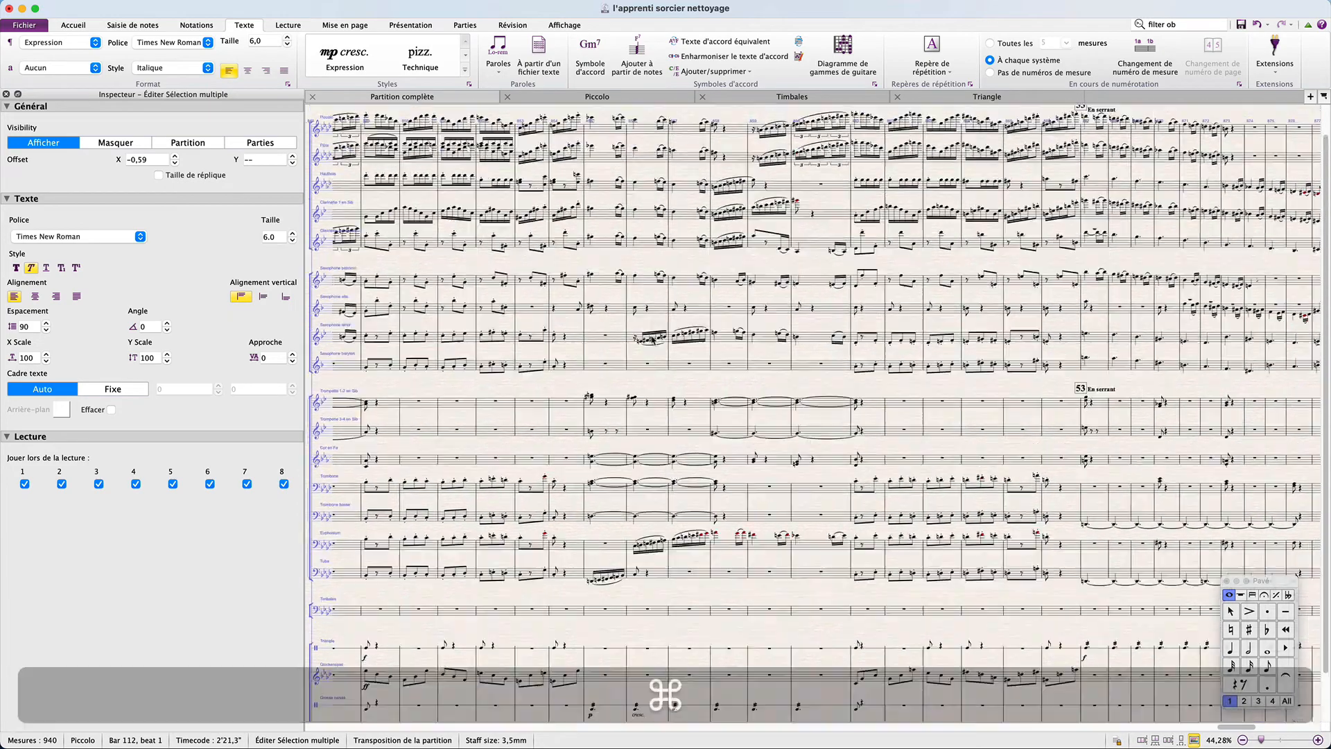
scroll(651, 340, left, 15)
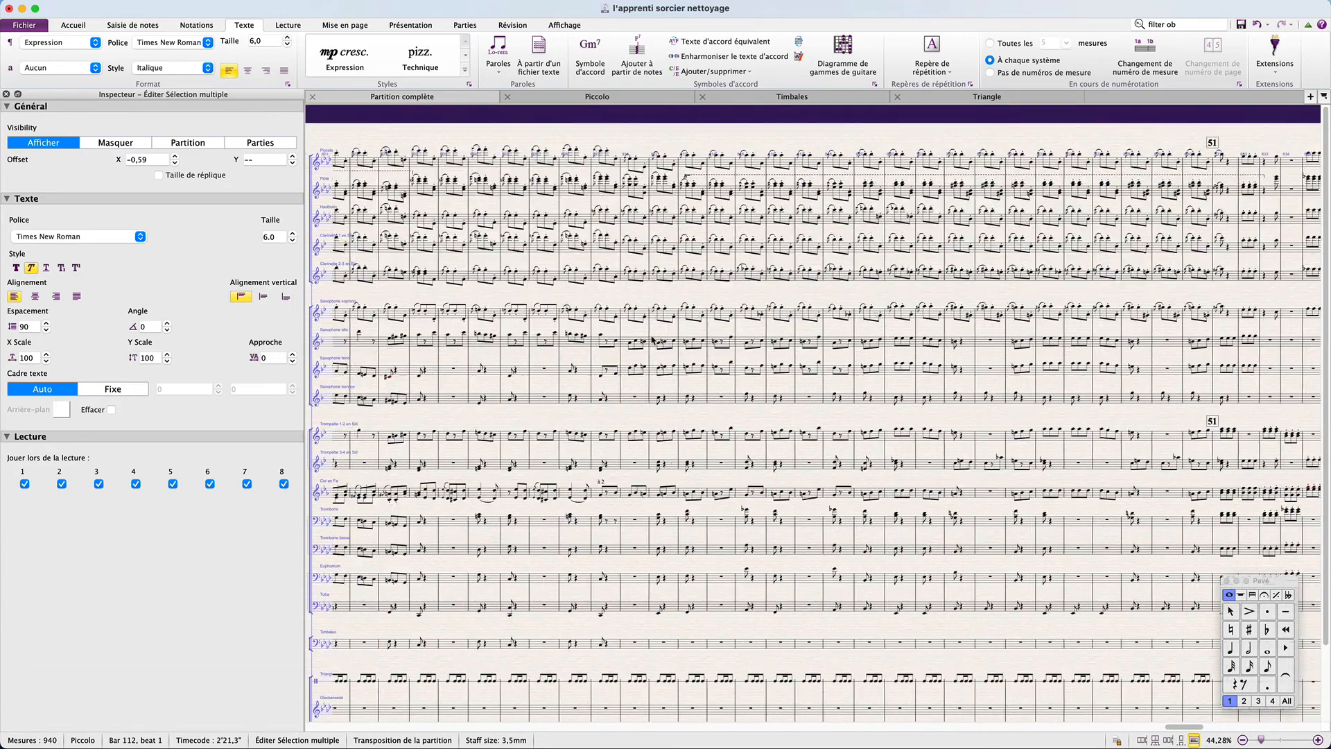
scroll(652, 340, up, 10)
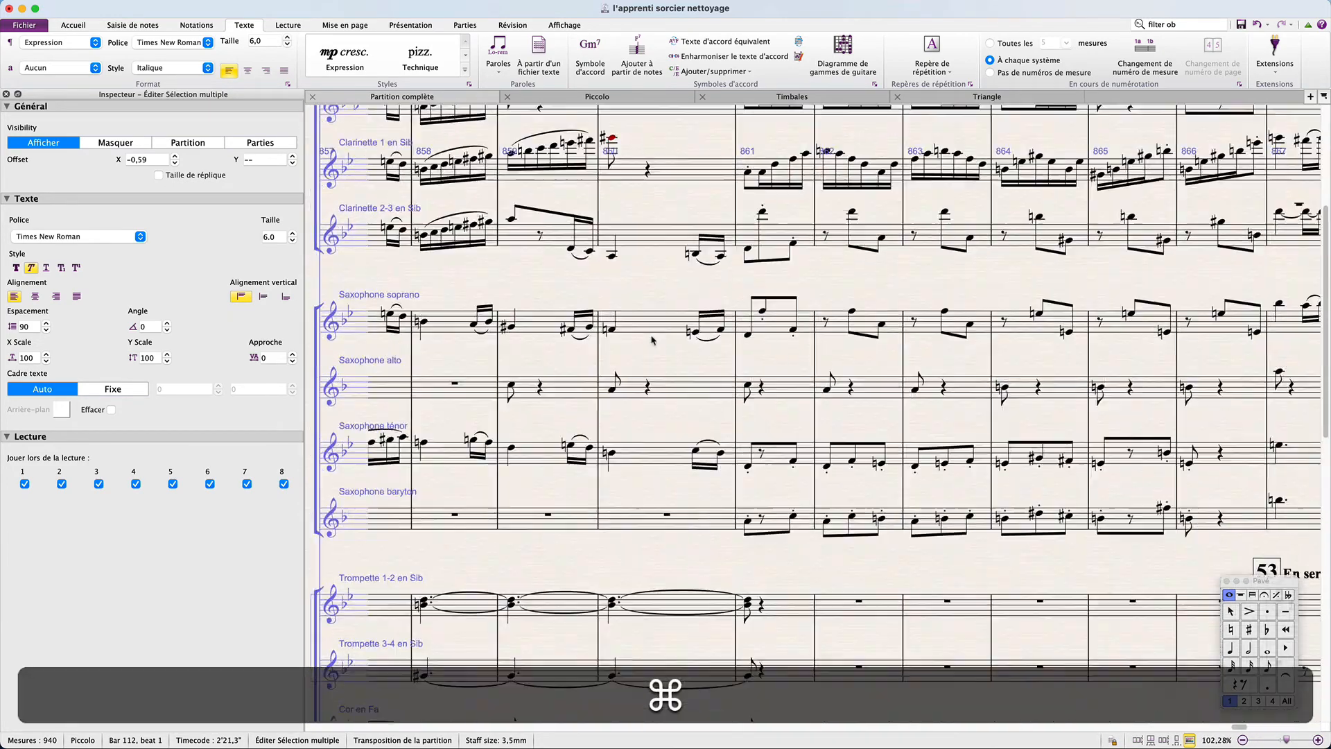
scroll(652, 339, left, 15)
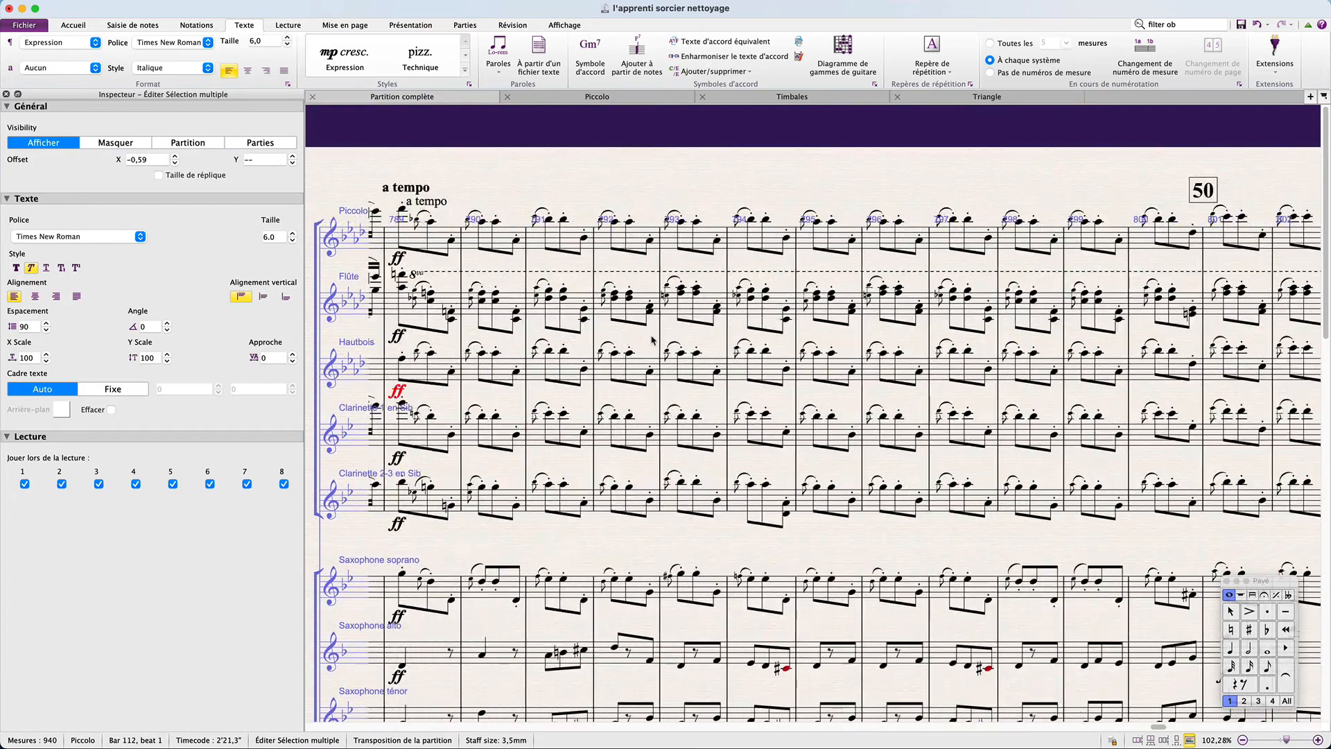
scroll(652, 339, left, 10)
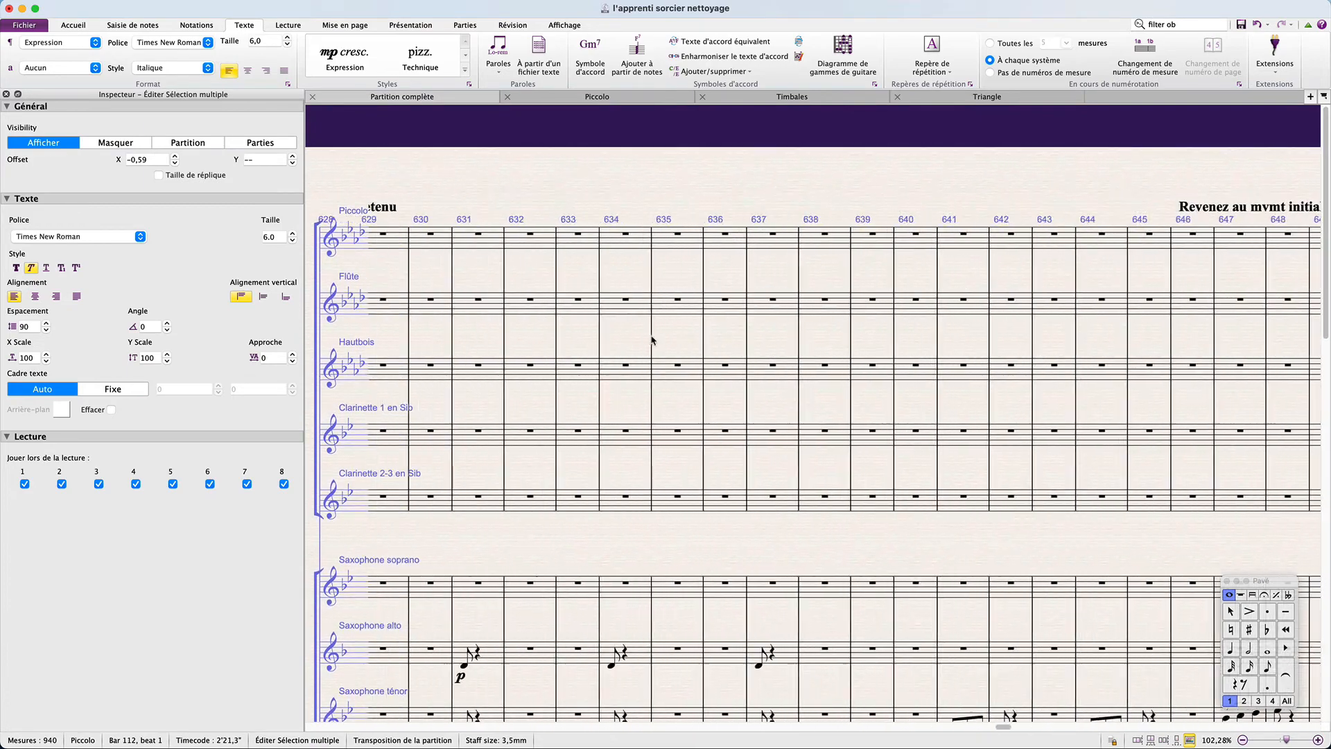
scroll(652, 339, left, 15)
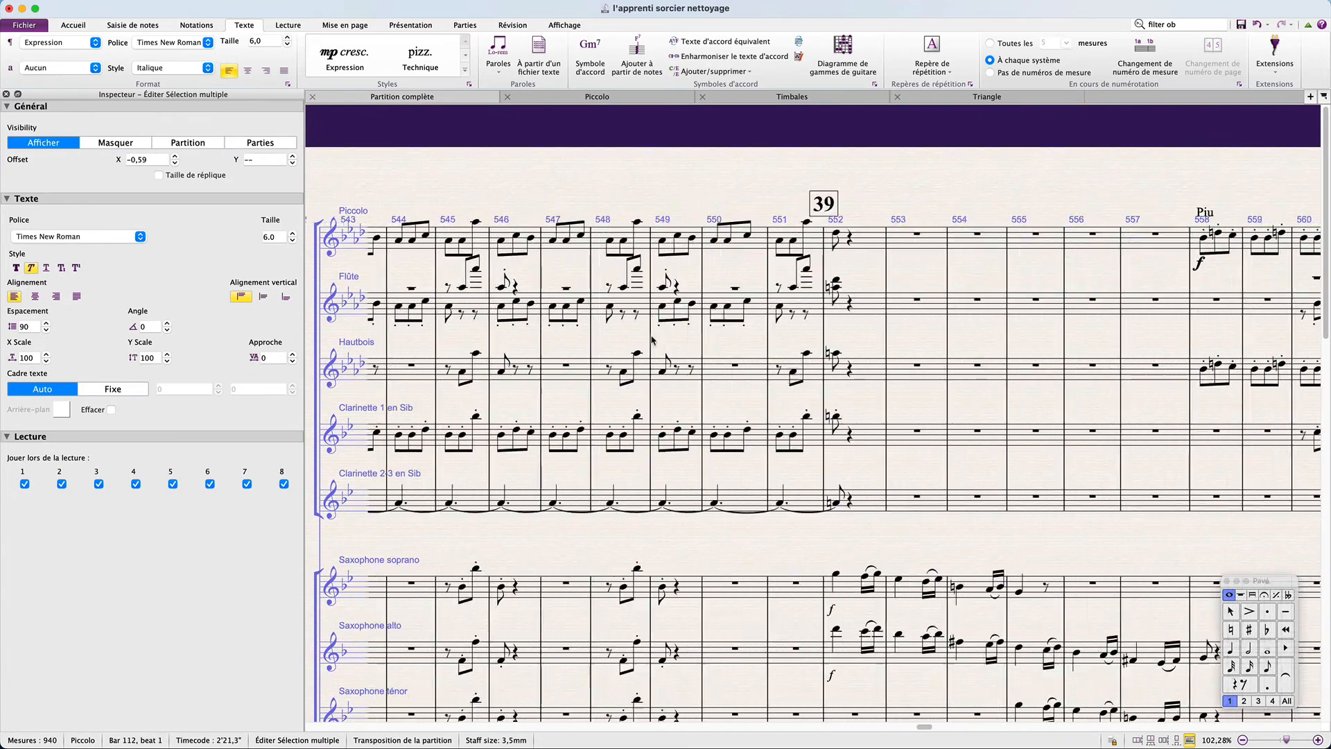
scroll(652, 339, left, 15)
scroll(652, 340, left, 20)
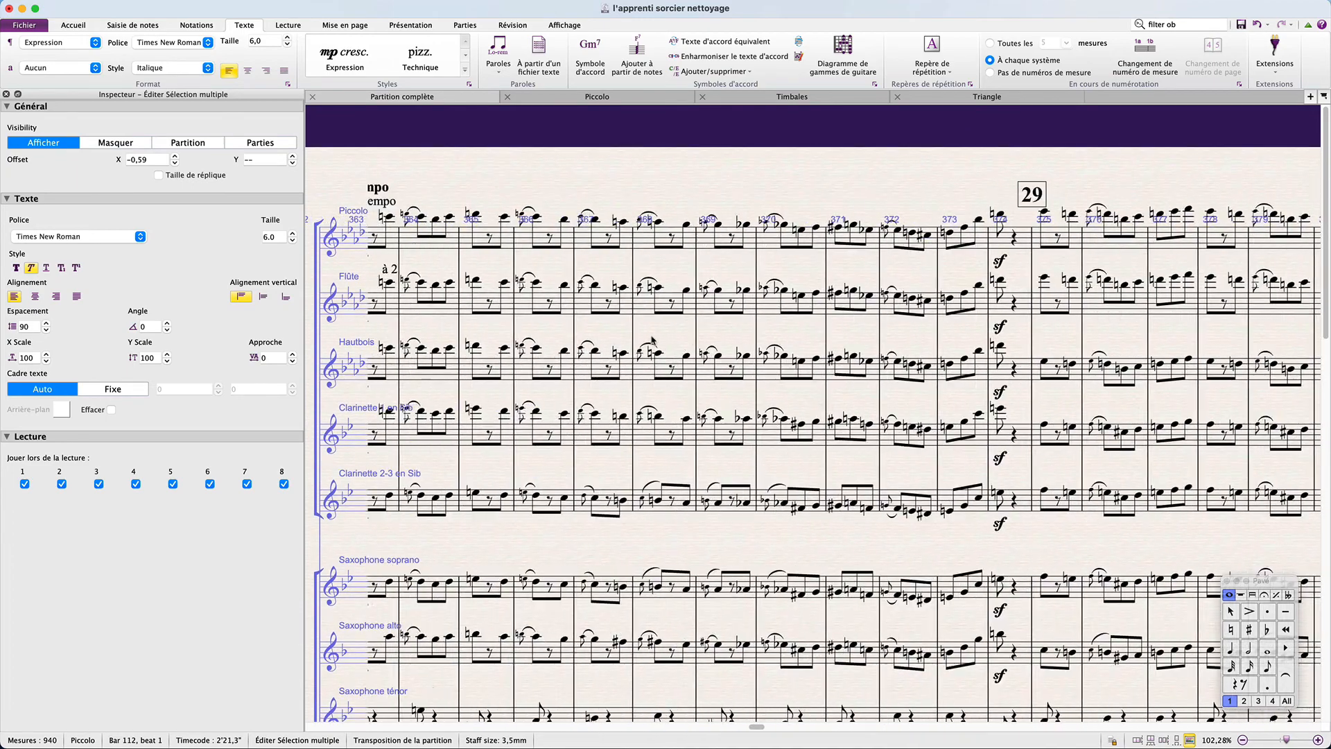
scroll(652, 339, left, 20)
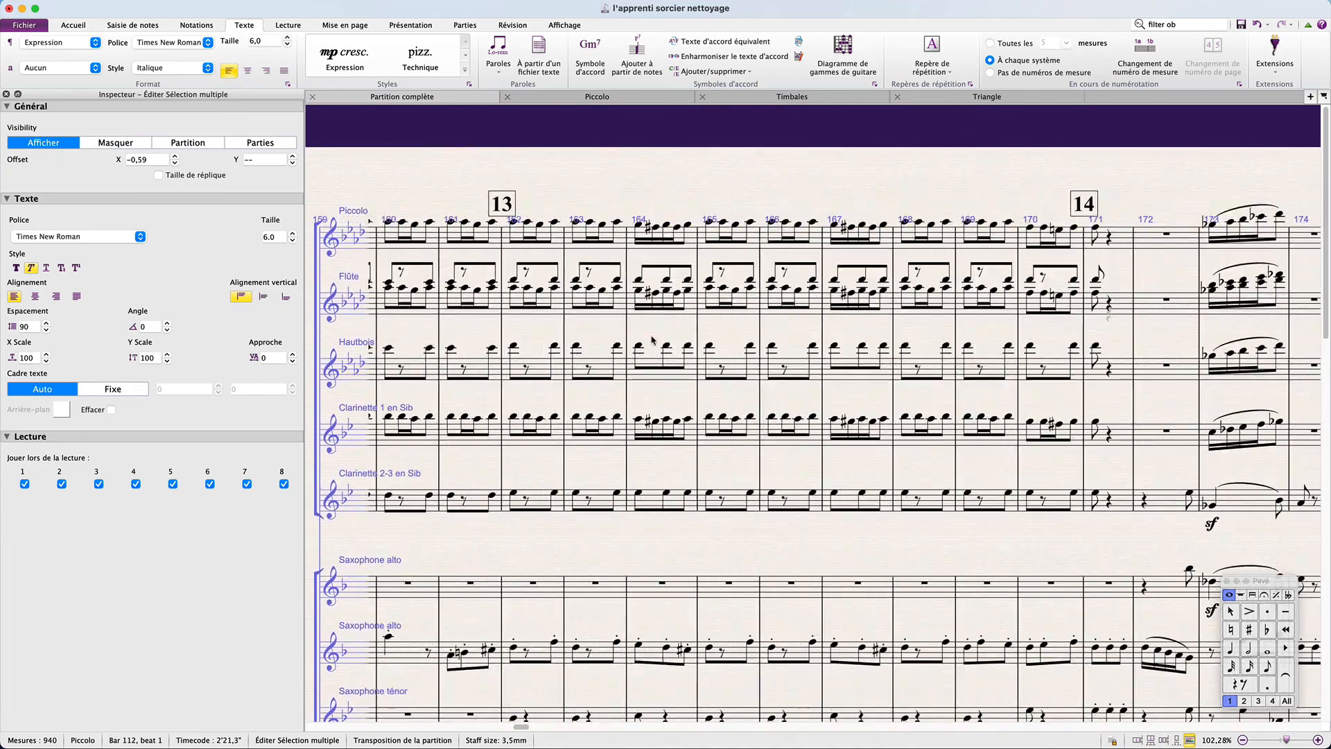
scroll(652, 340, down, 1)
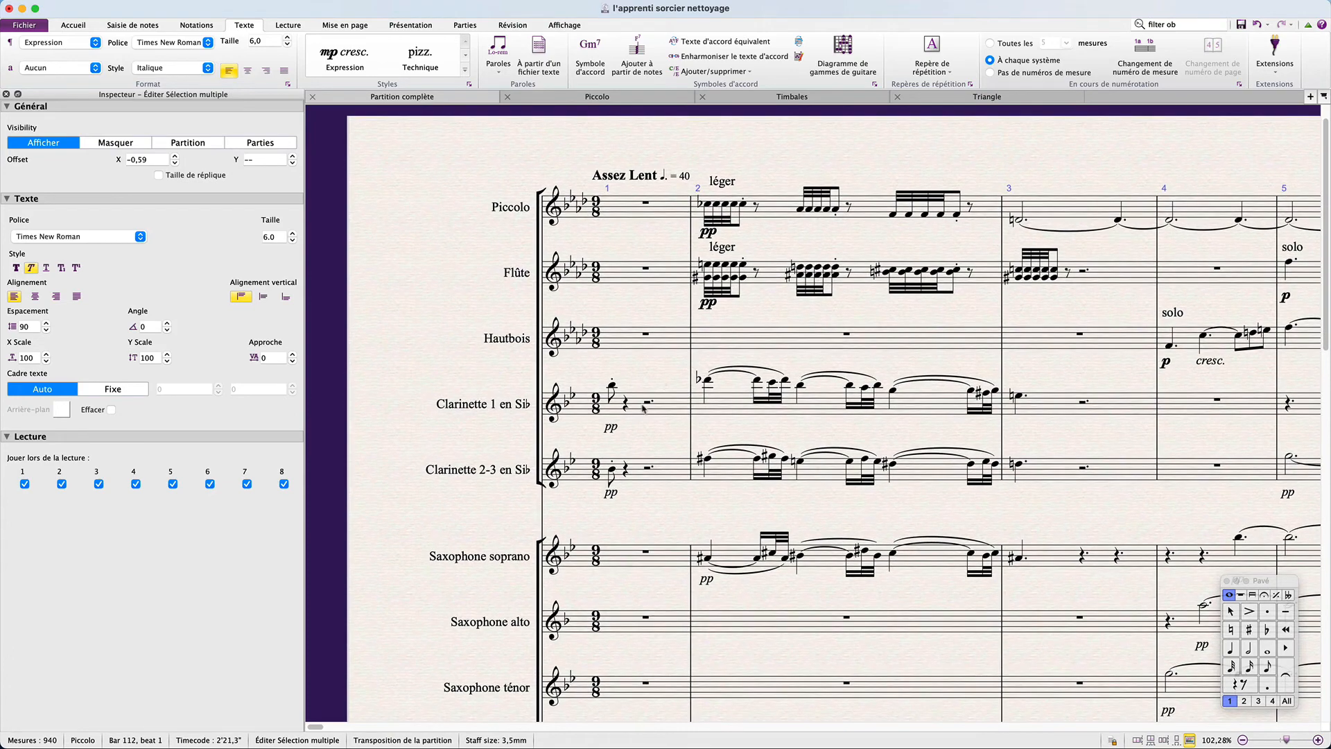
Apply the Music text character style to the "pp" under Clarinette 1 in bar 1.
click(618, 426)
click(614, 427)
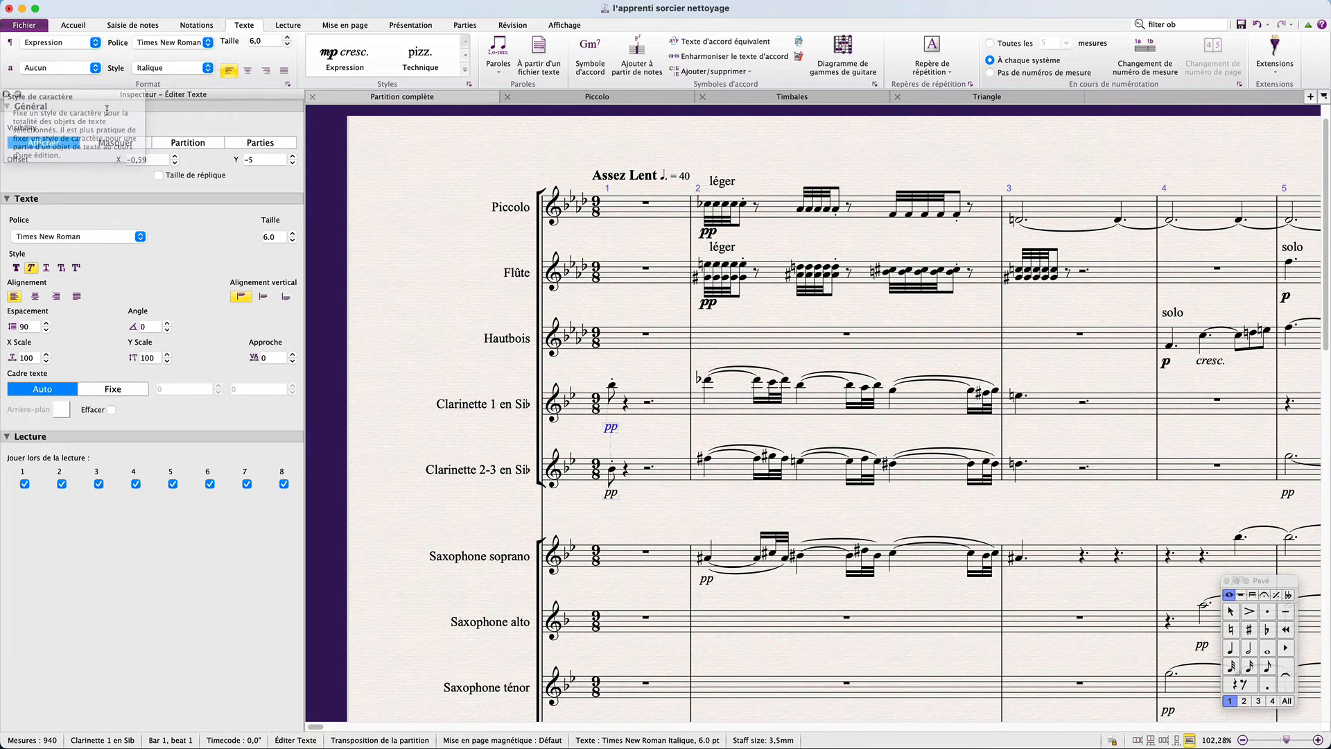
click(95, 71)
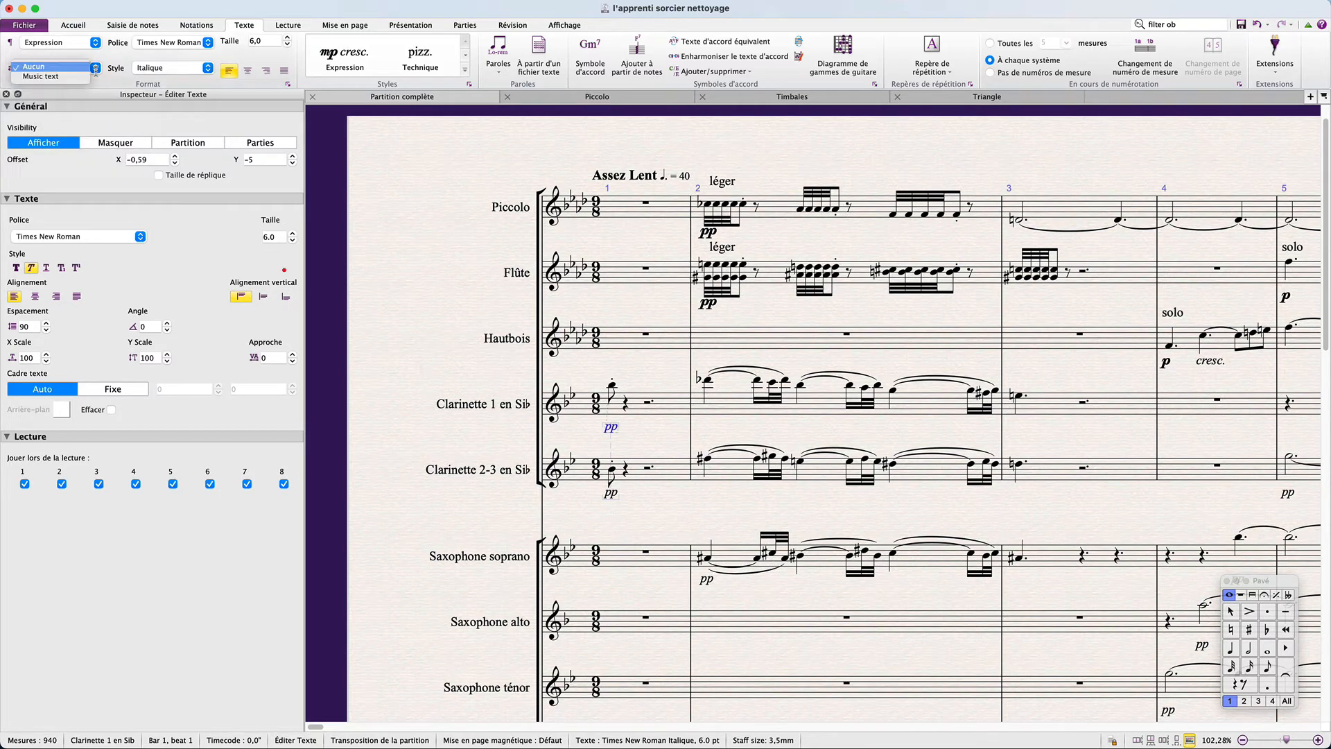
click(77, 81)
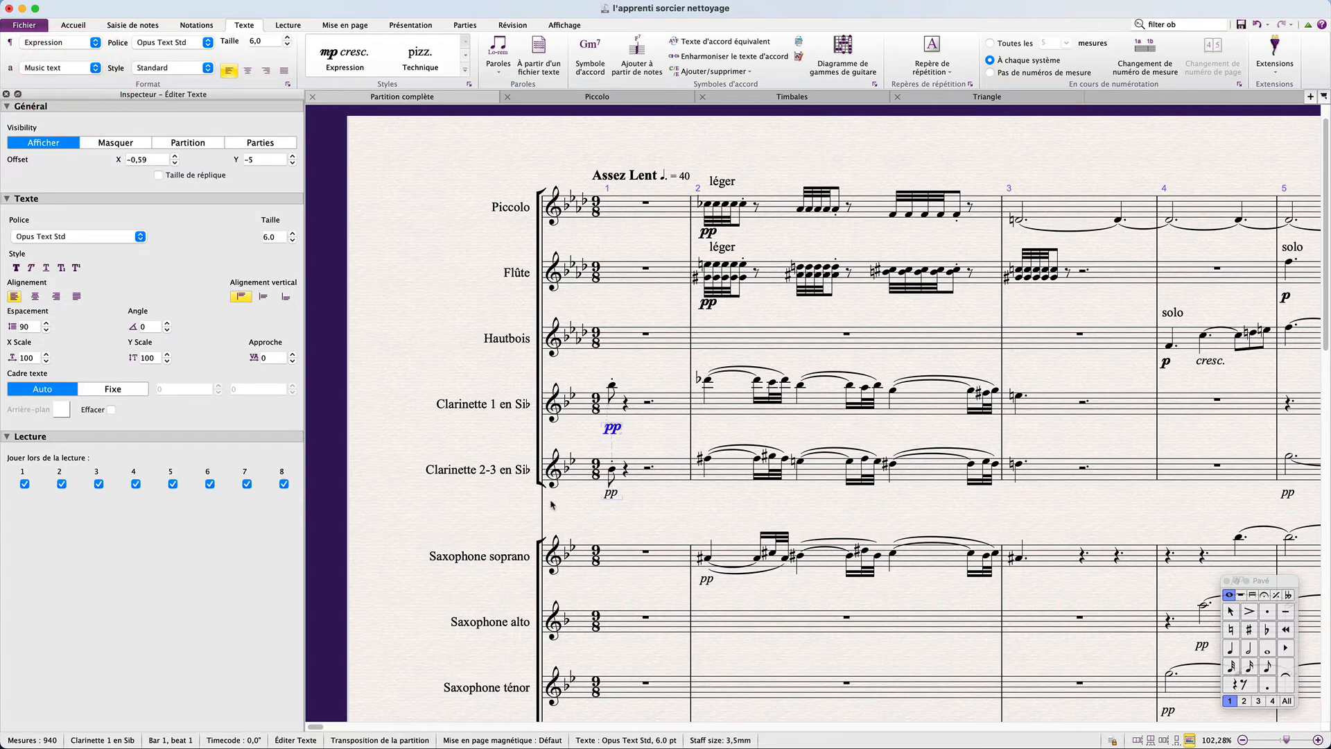
click(620, 522)
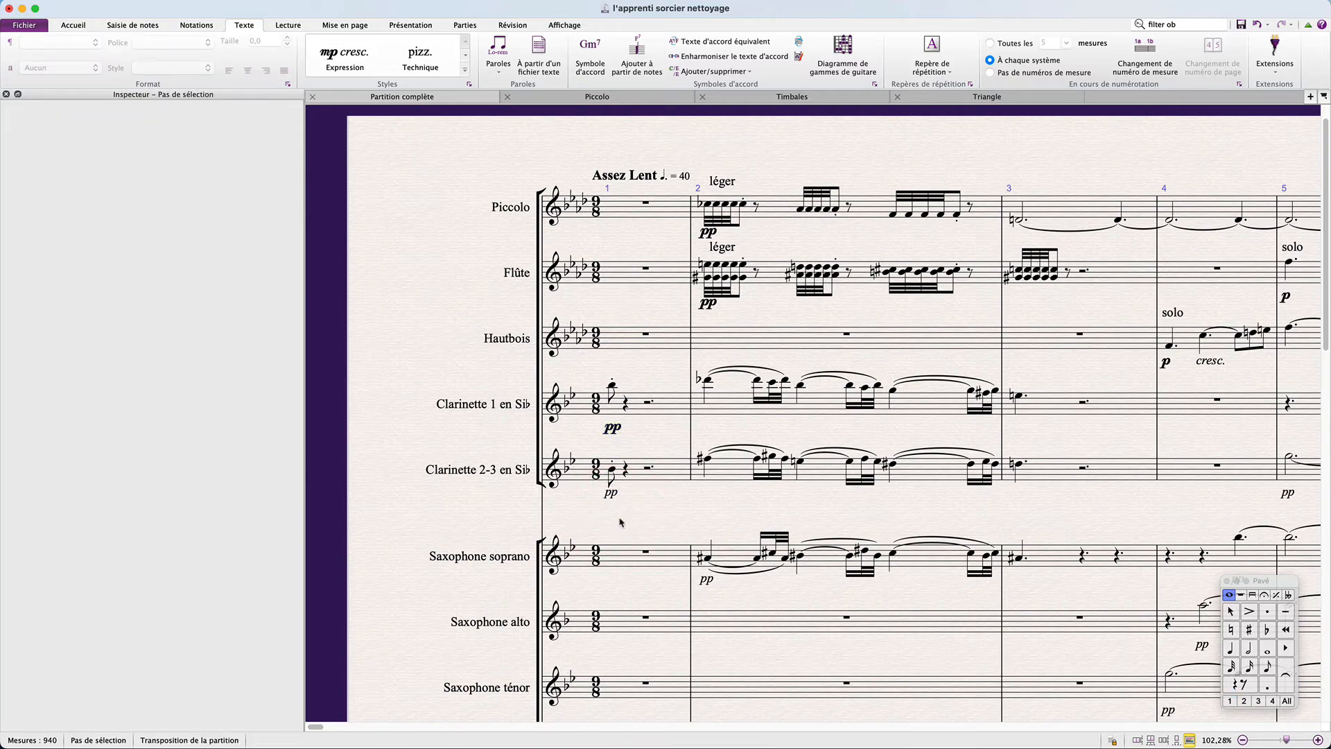
Select the whole score and filter the selection down to Expression-style texts containing "pp".
key(super+a)
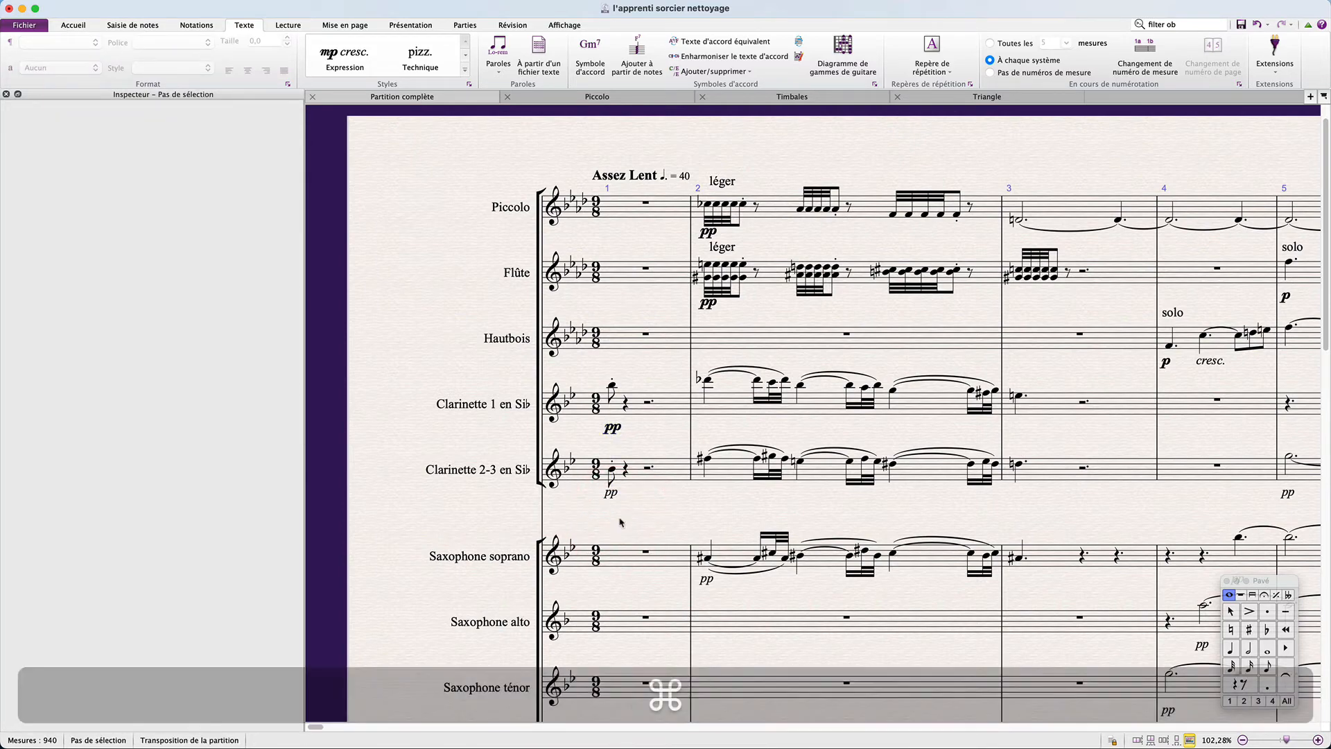
key(alt+shift+super+f)
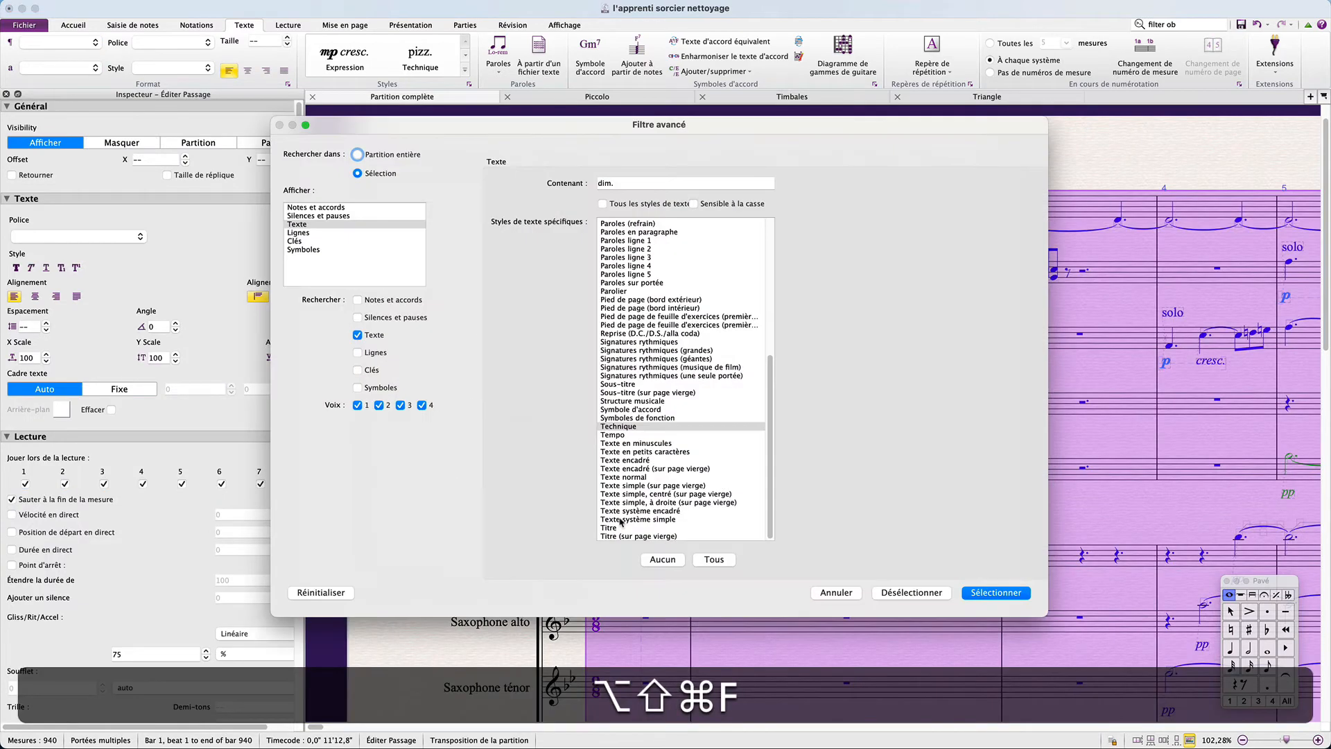
double_click(616, 180)
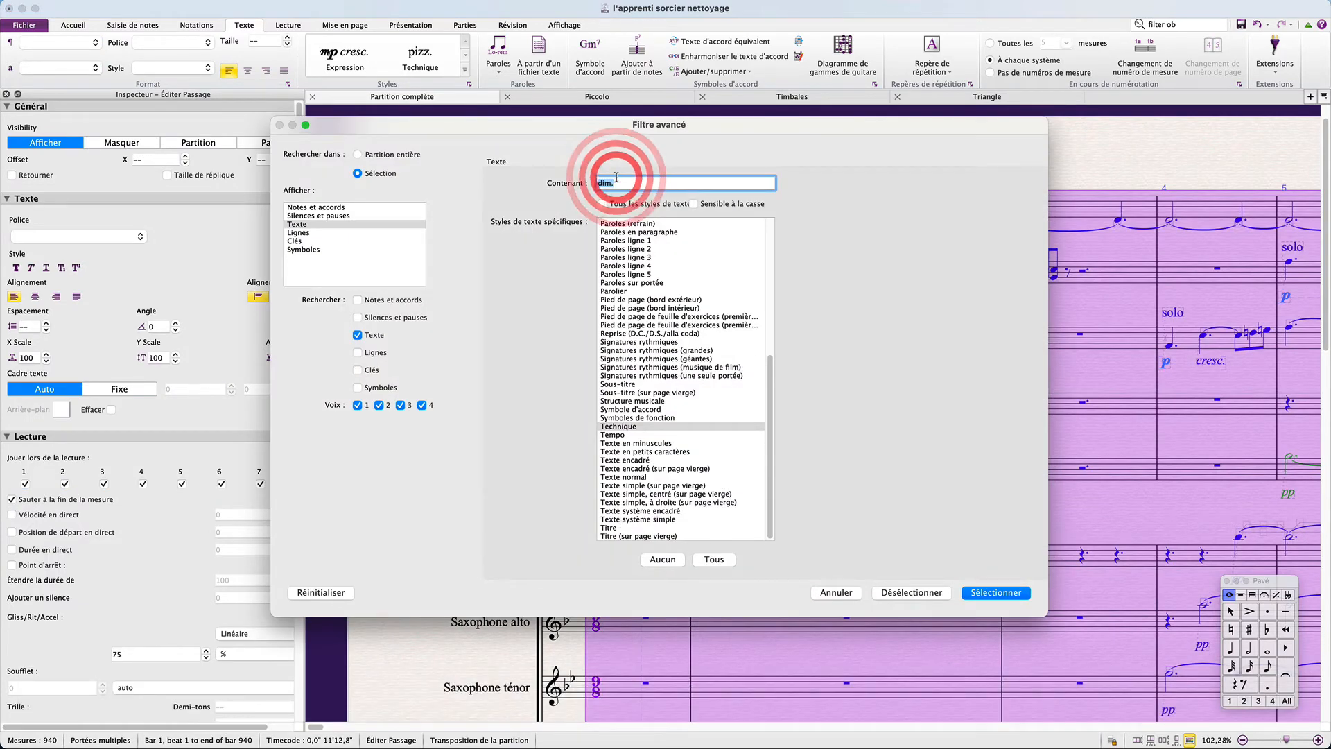
text(pp)
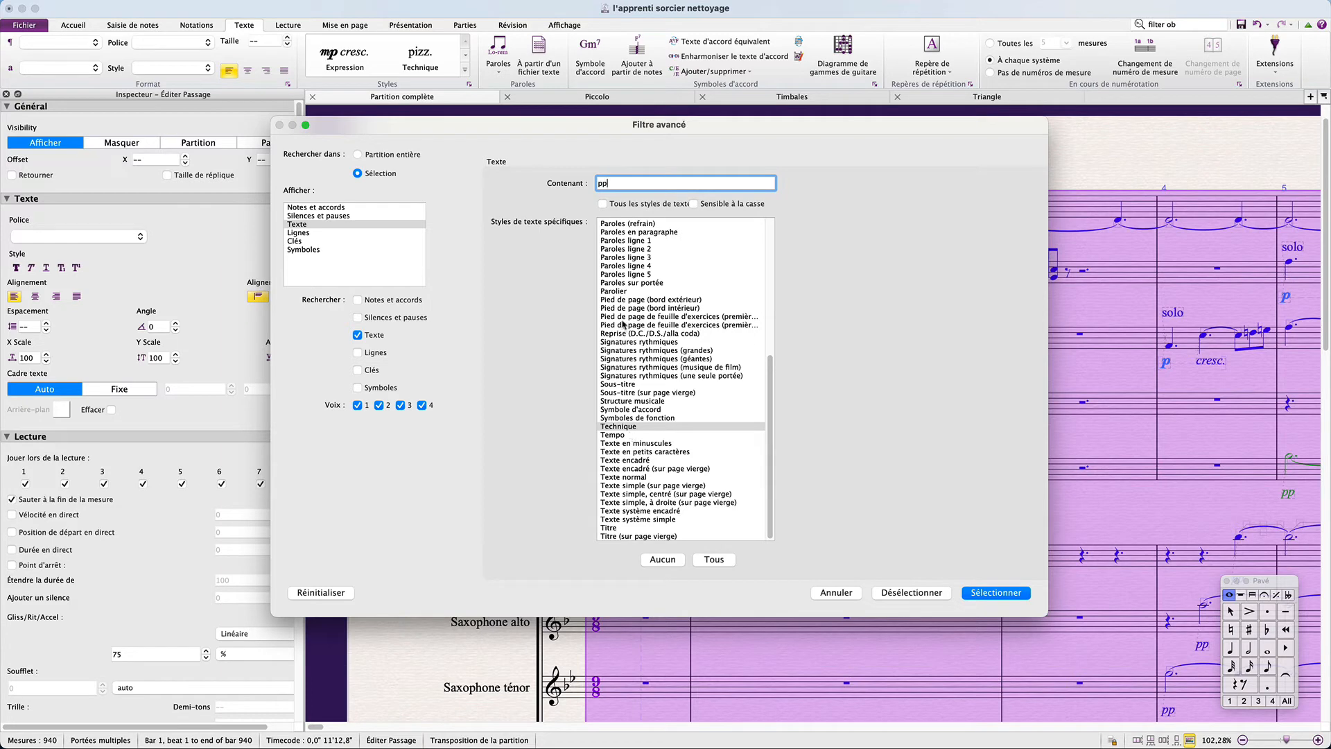
scroll(623, 324, up, 5)
click(629, 250)
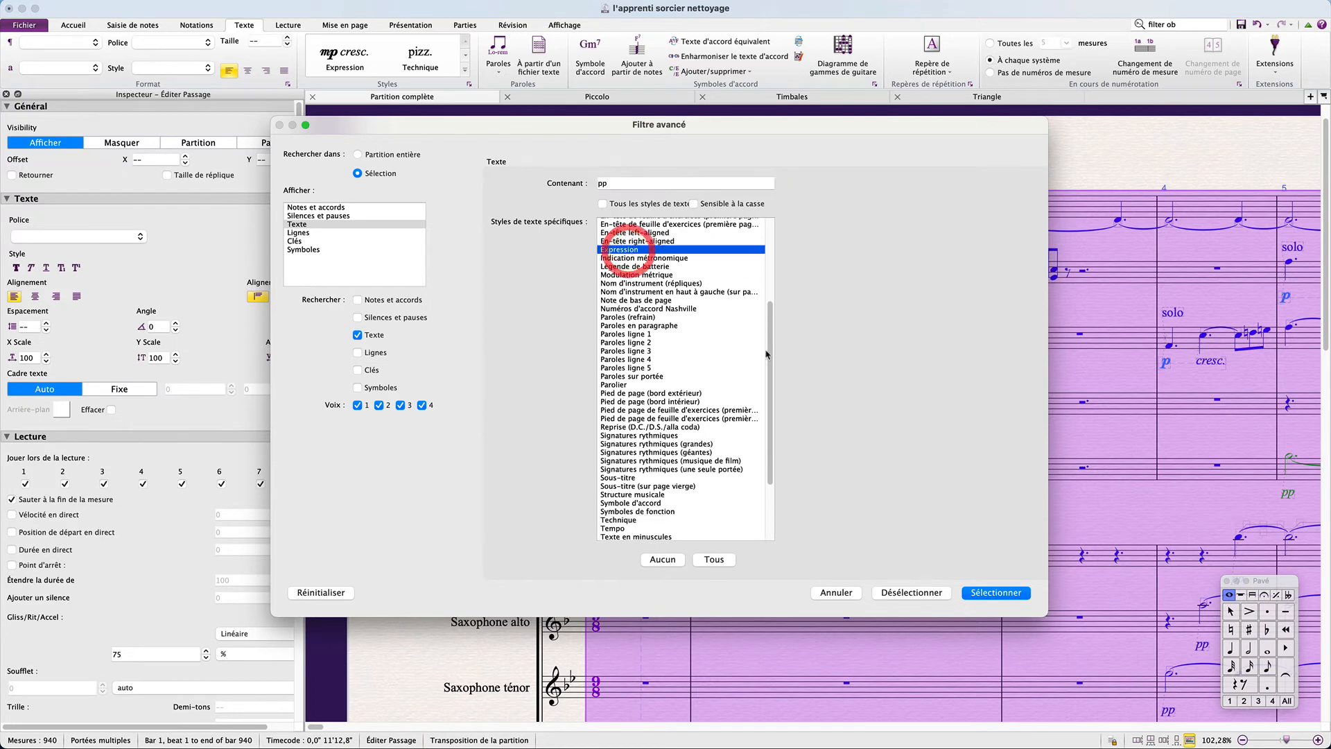
click(996, 593)
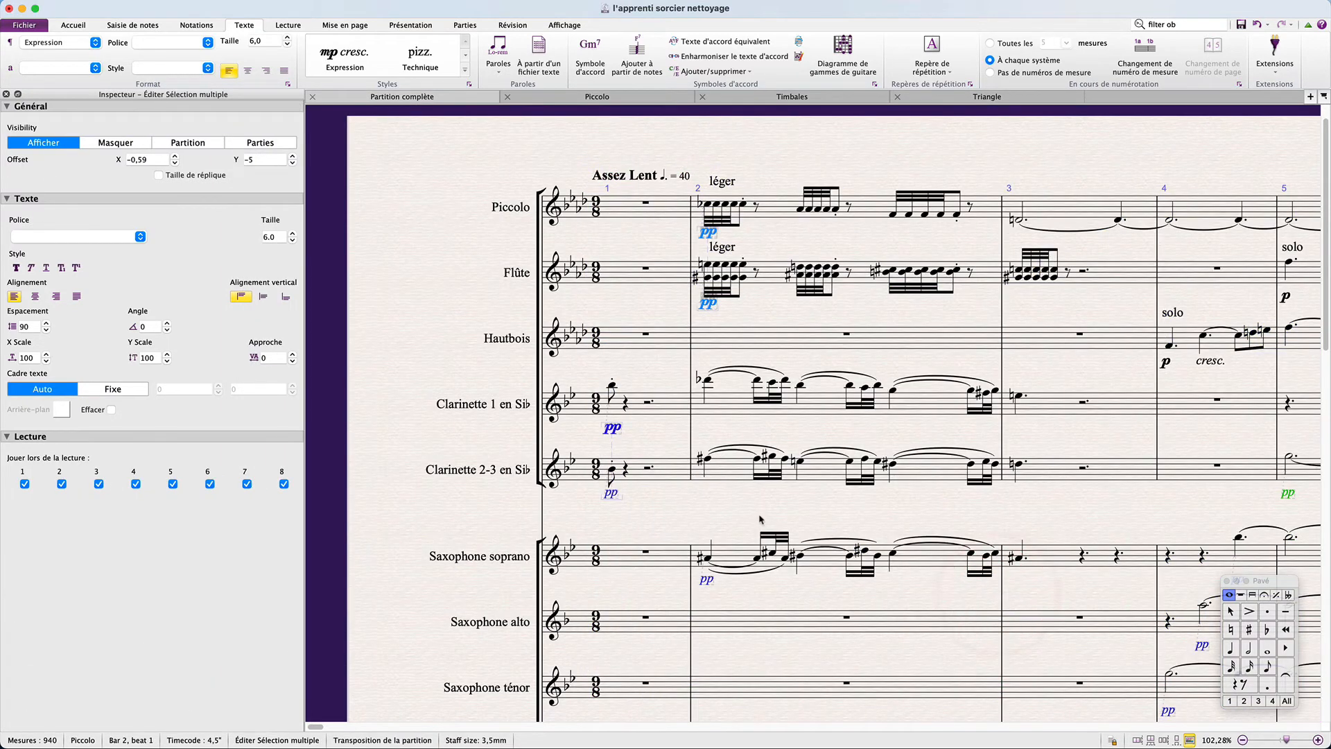
Apply the Music text character style to all selected "pp" texts.
scroll(762, 521, down, 3)
scroll(761, 521, right, 3)
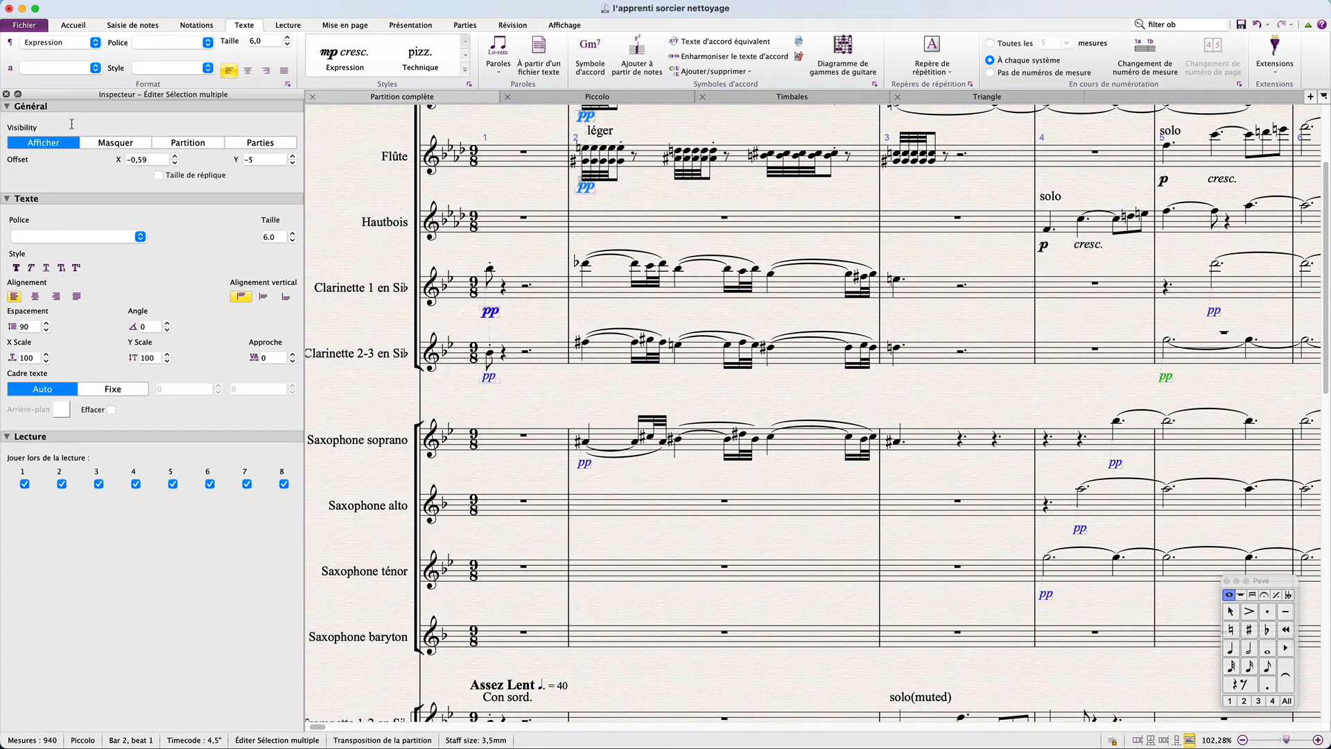
click(95, 67)
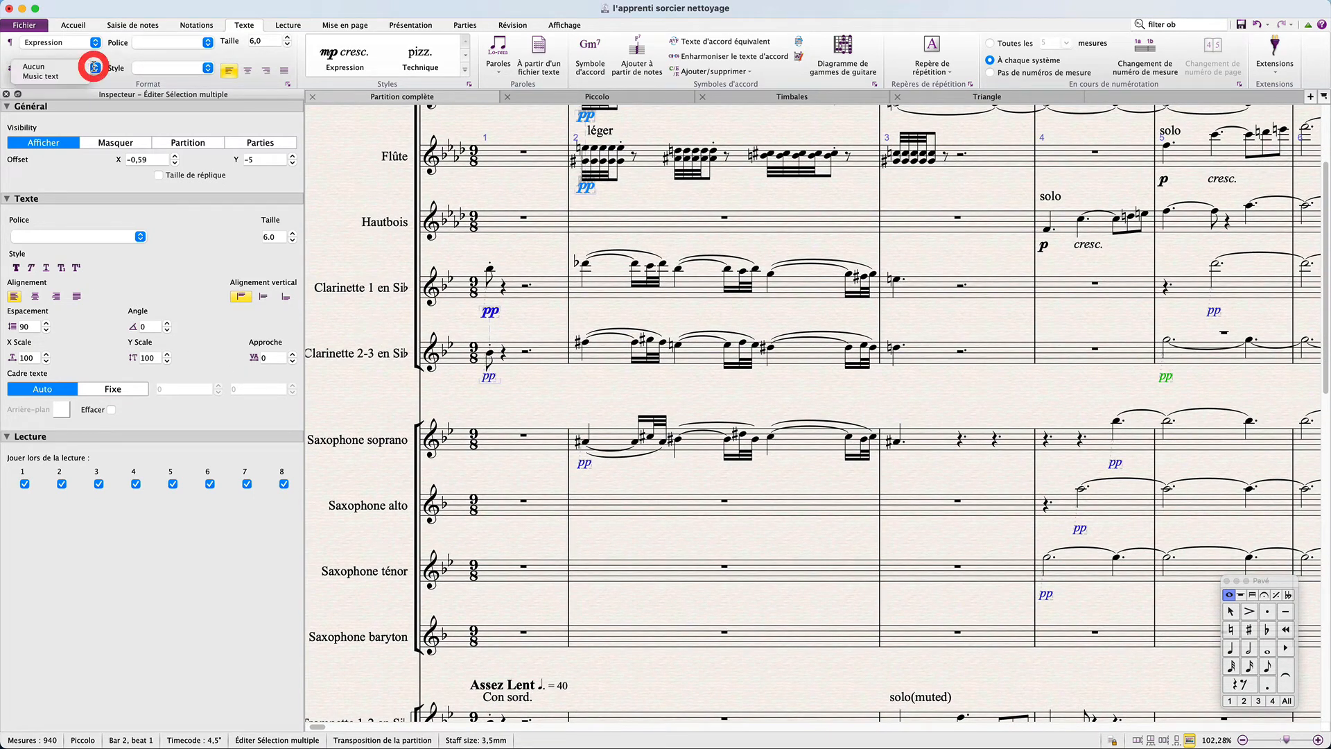
click(75, 72)
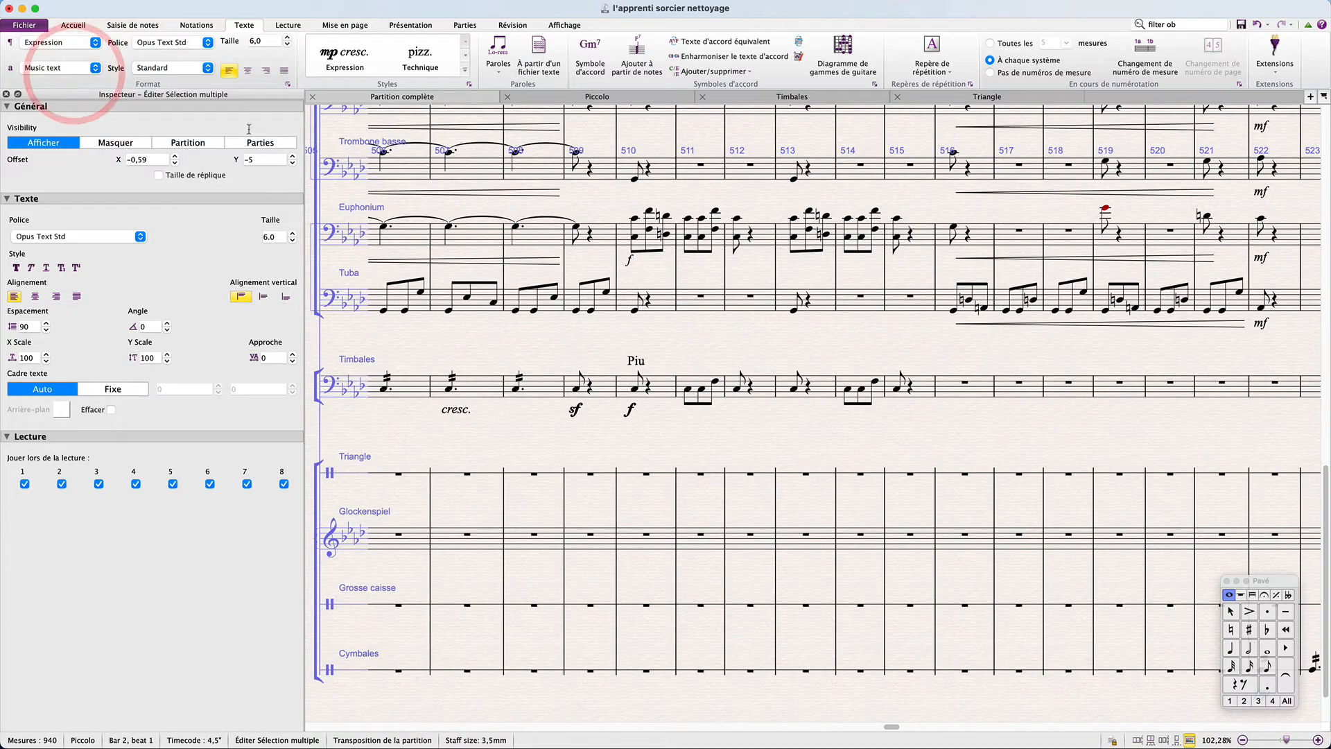
Look back through the score to its first bars and check the appearance of the "pp" dynamics across the staves.
scroll(621, 323, left, 15)
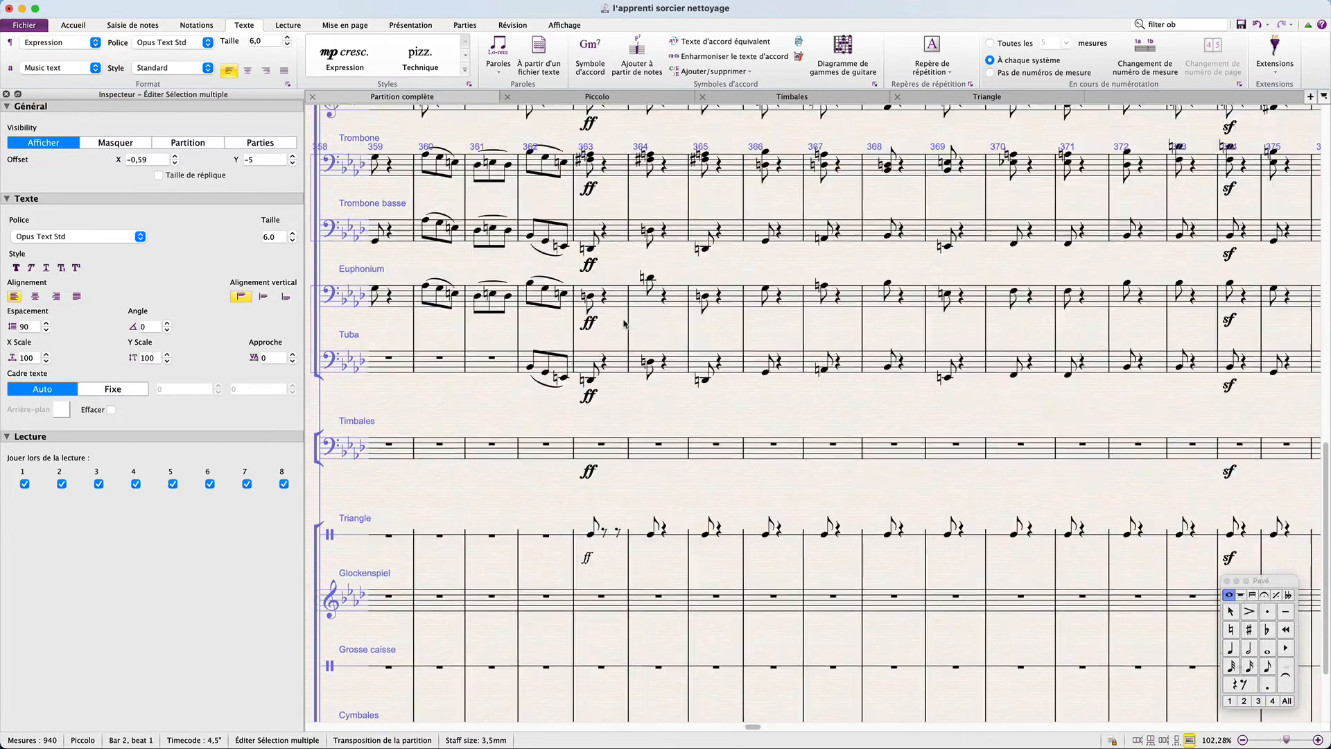
key(super+Home)
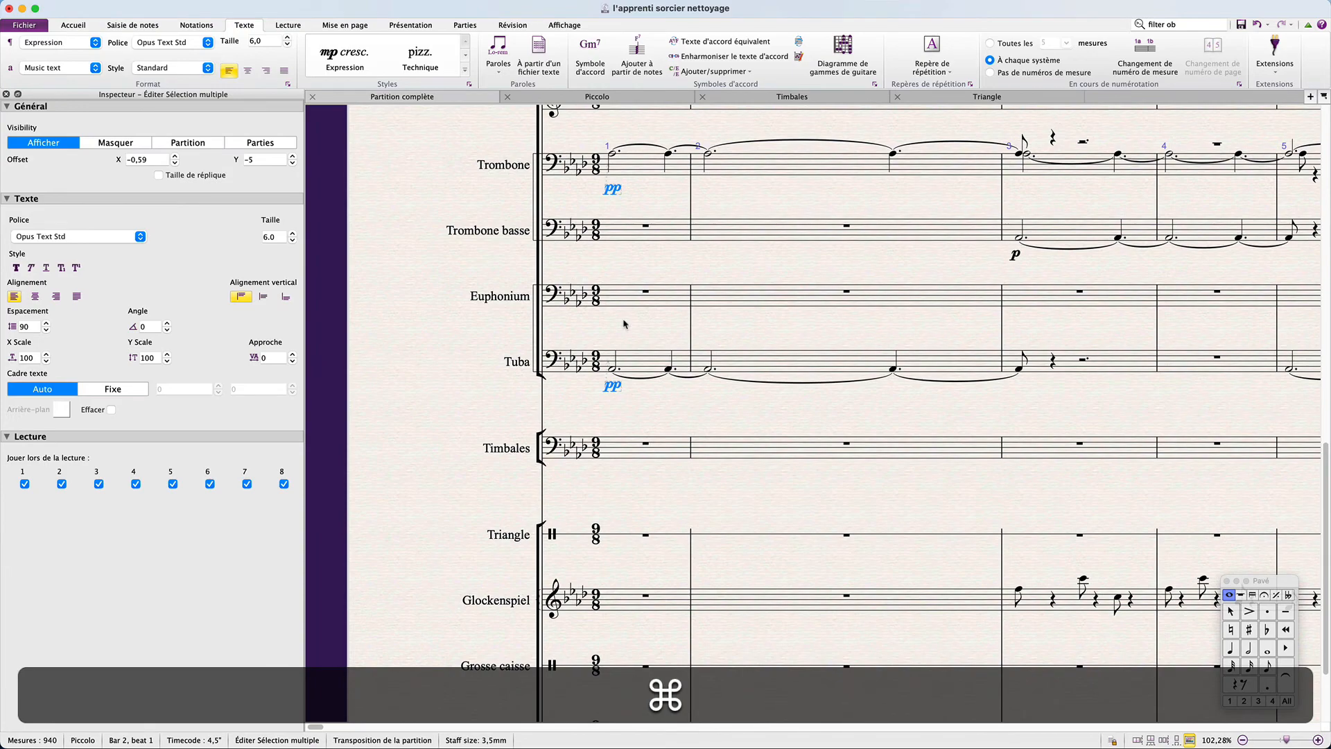
scroll(623, 324, up, 2)
scroll(623, 324, right, 5)
scroll(623, 324, up, 10)
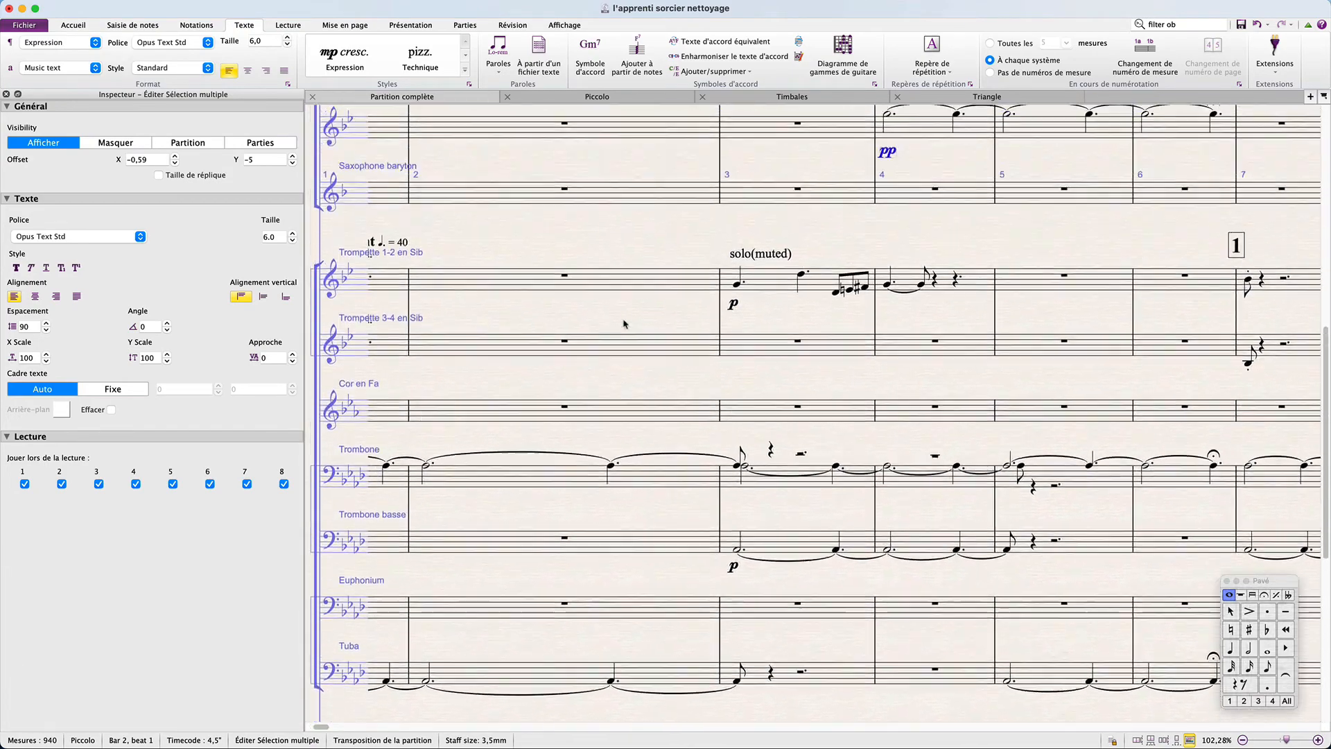
scroll(623, 324, up, 5)
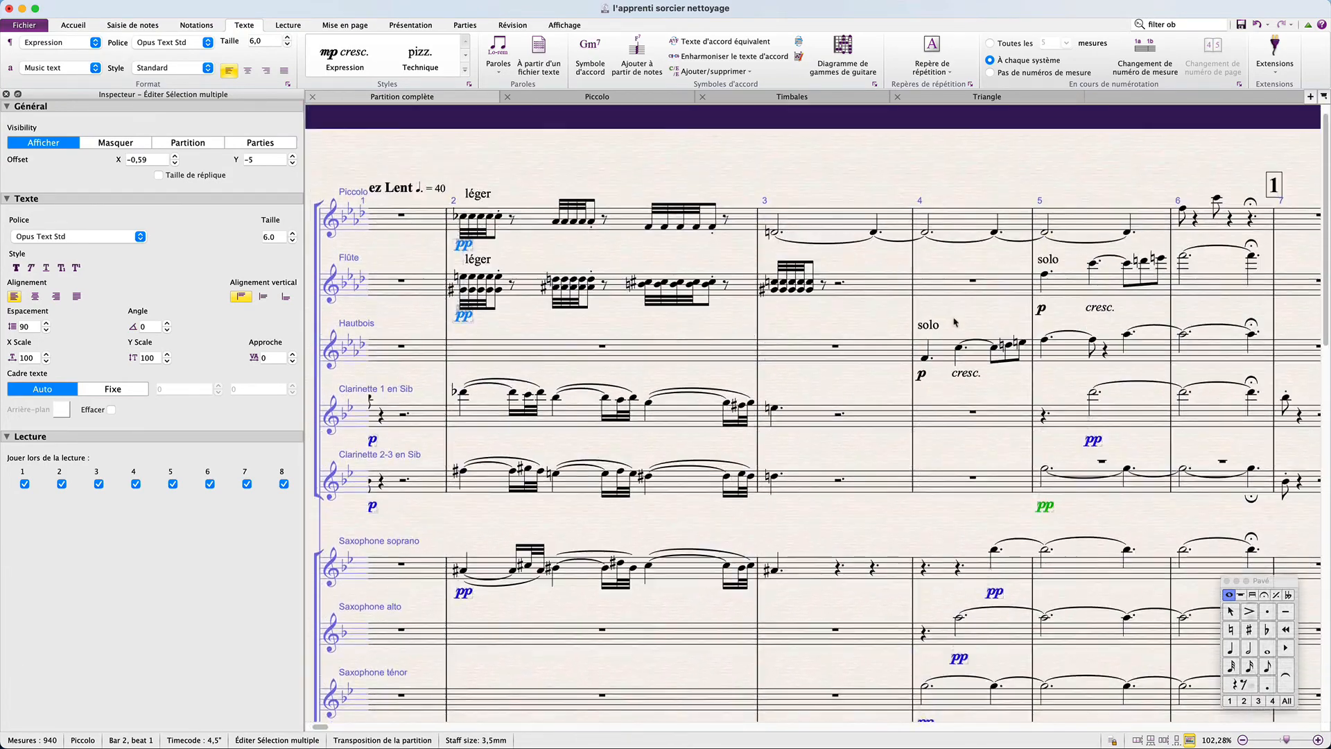
click(892, 400)
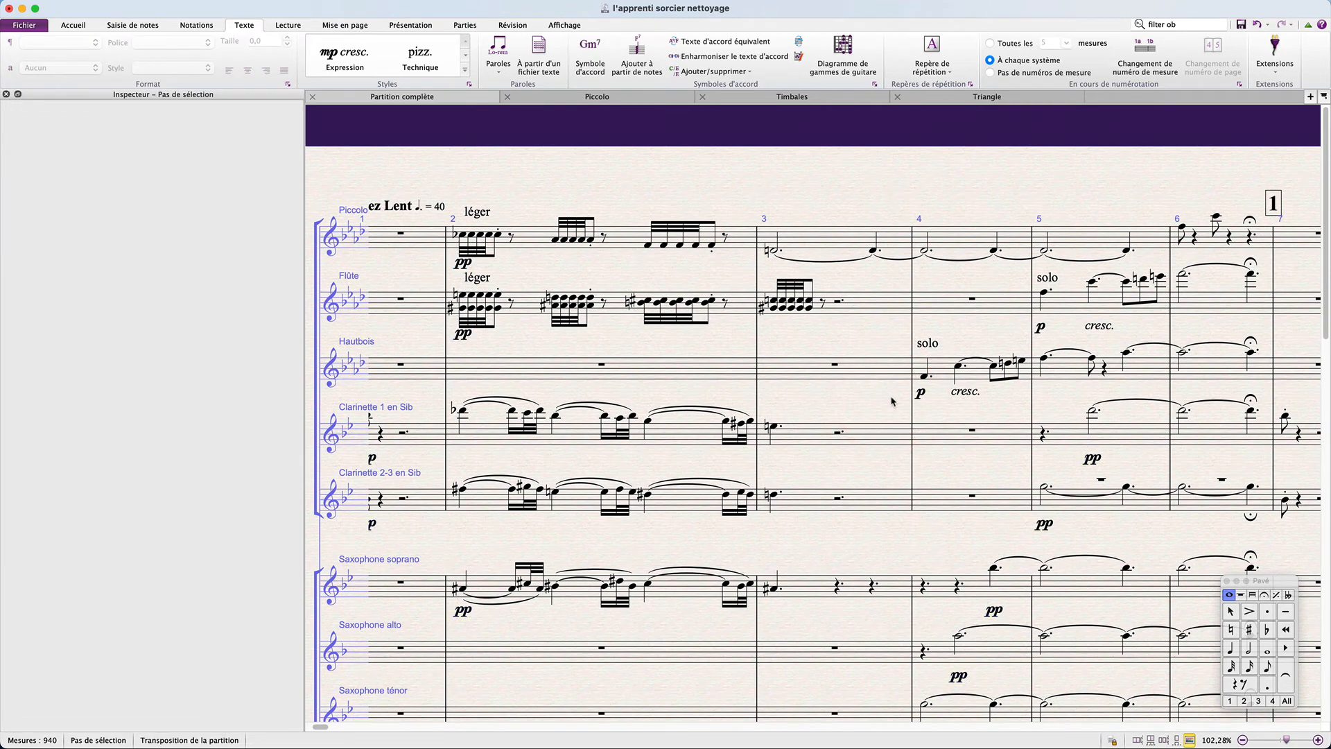
scroll(892, 401, left, 5)
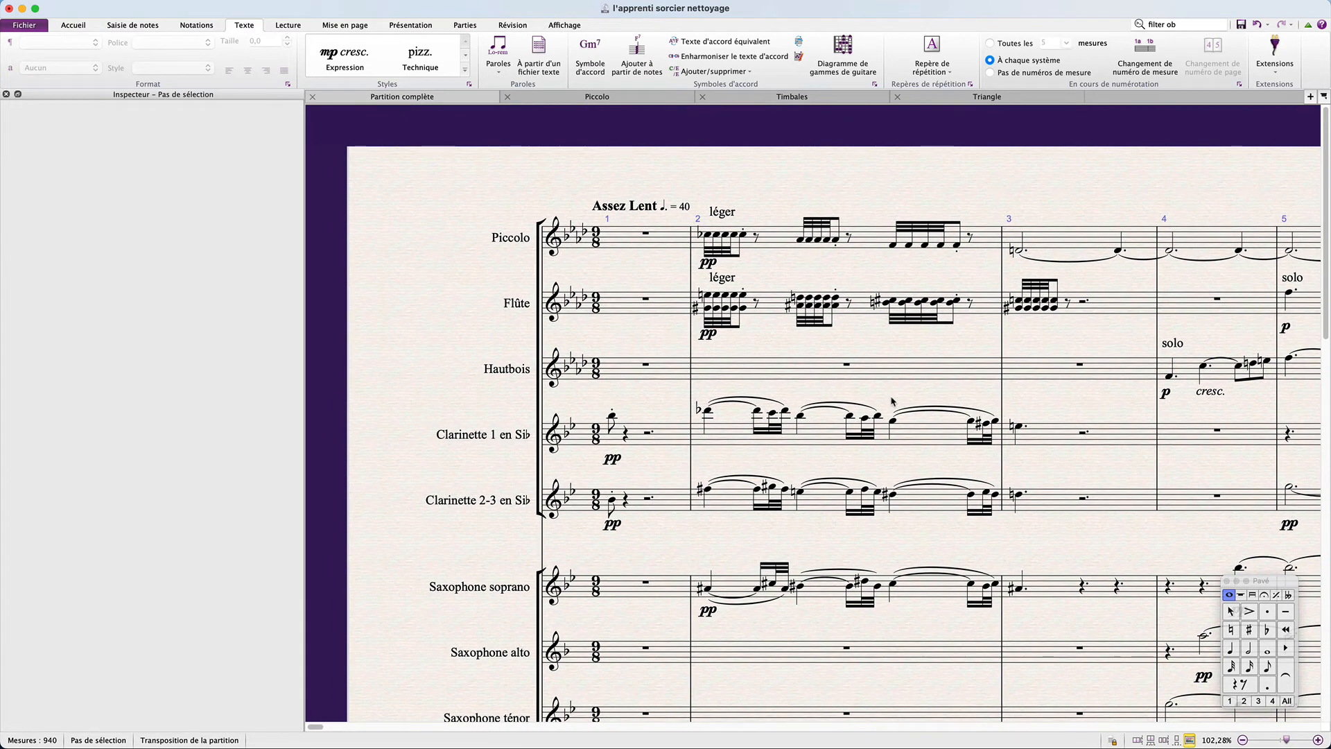
scroll(892, 401, right, 1)
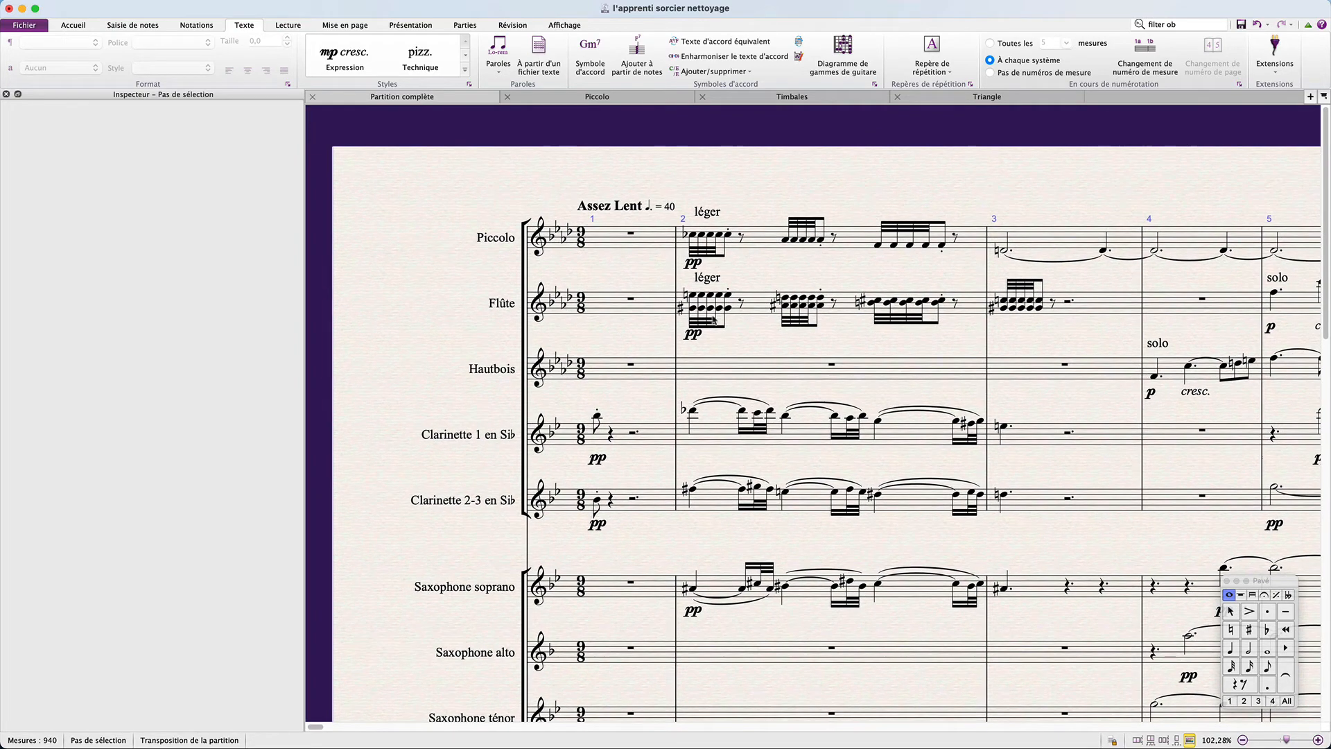
Cut the "léger" text above the Flûte staff in bar 2.
click(712, 290)
super+click(711, 212)
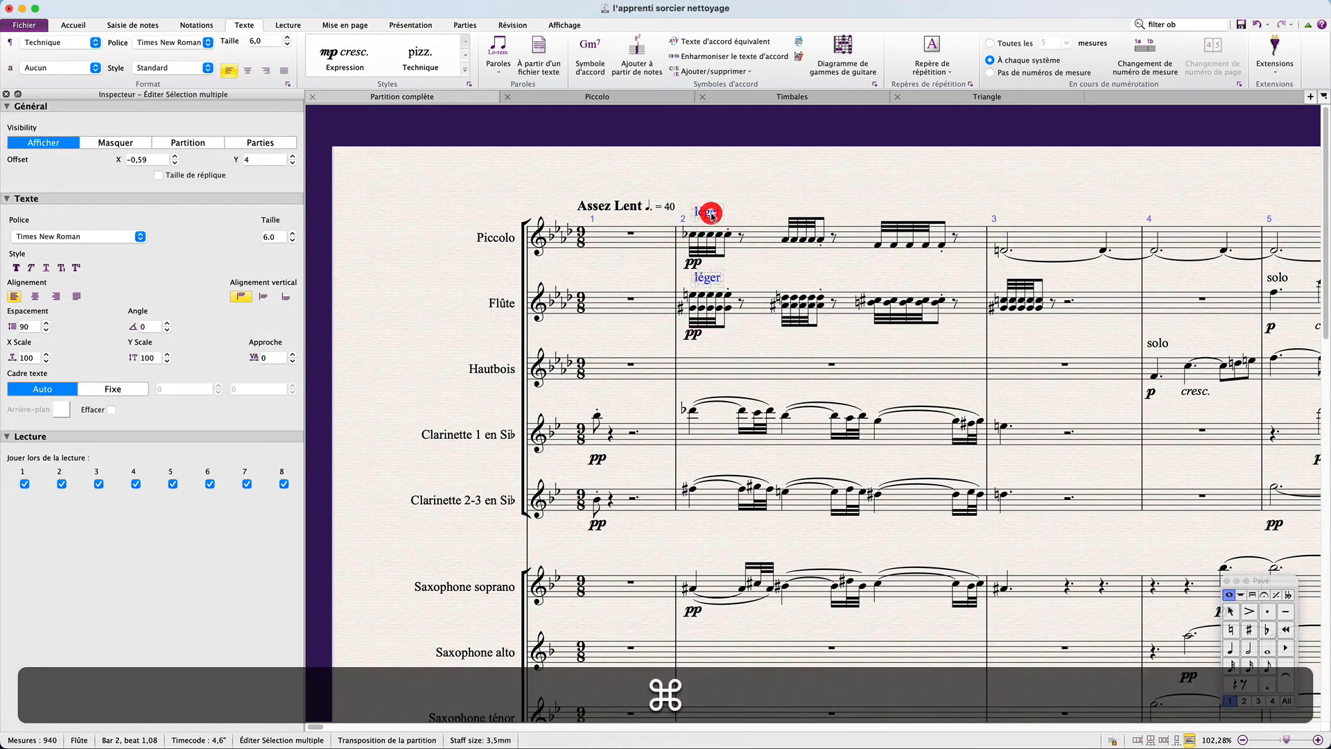
scroll(712, 217, up, 4)
scroll(711, 212, up, 2)
click(711, 213)
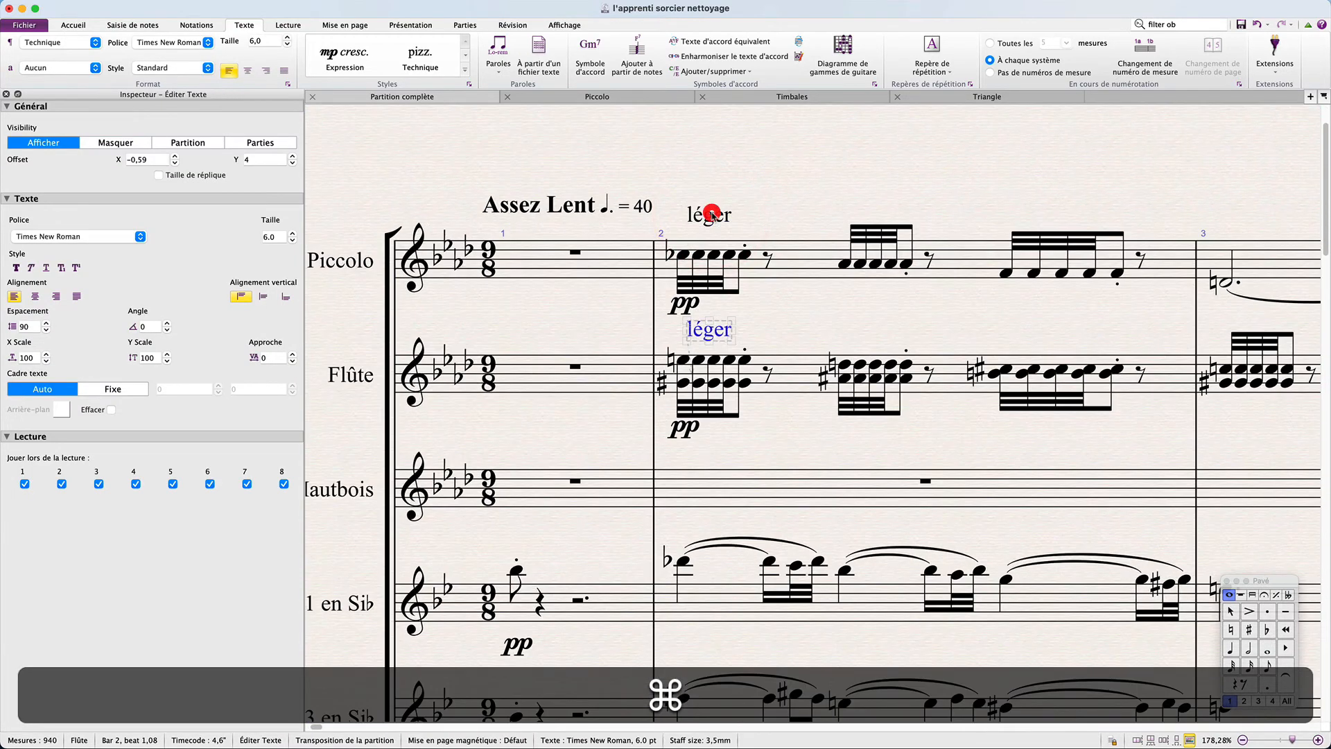
click(715, 336)
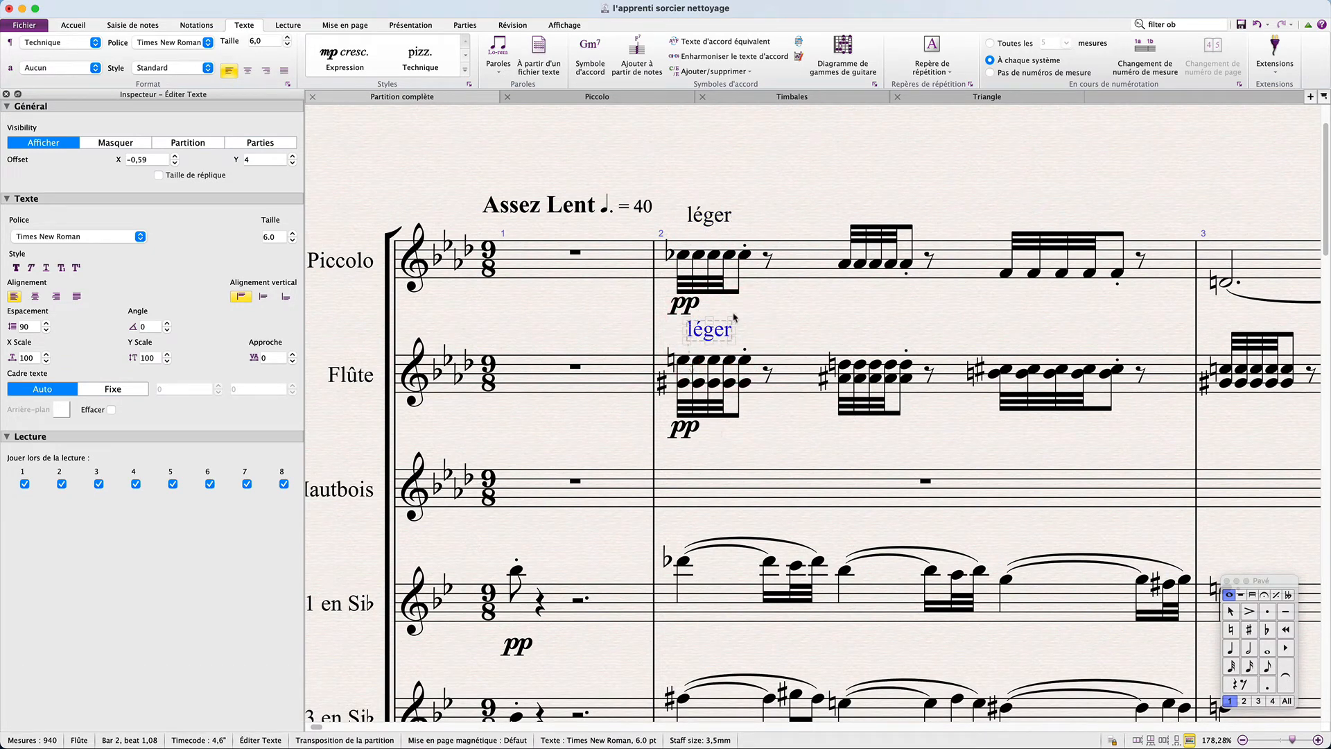
key(super)
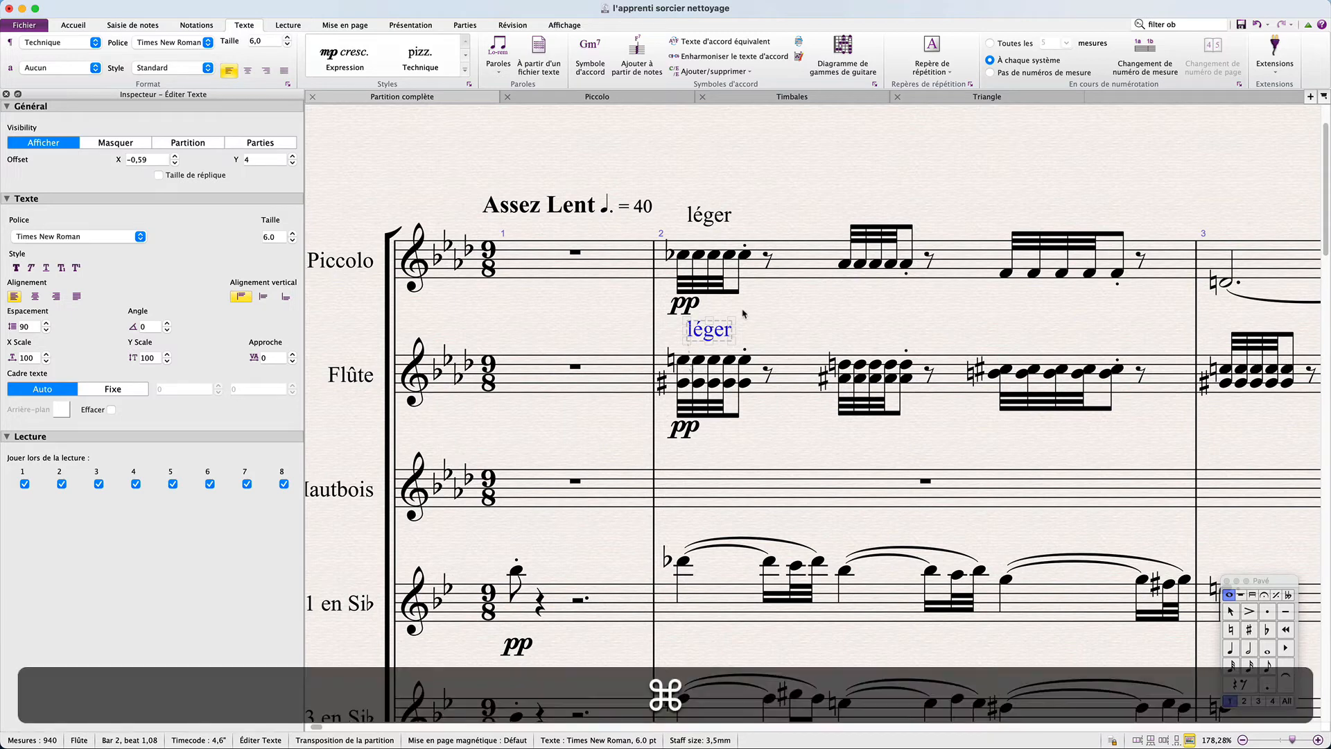
key(super+x)
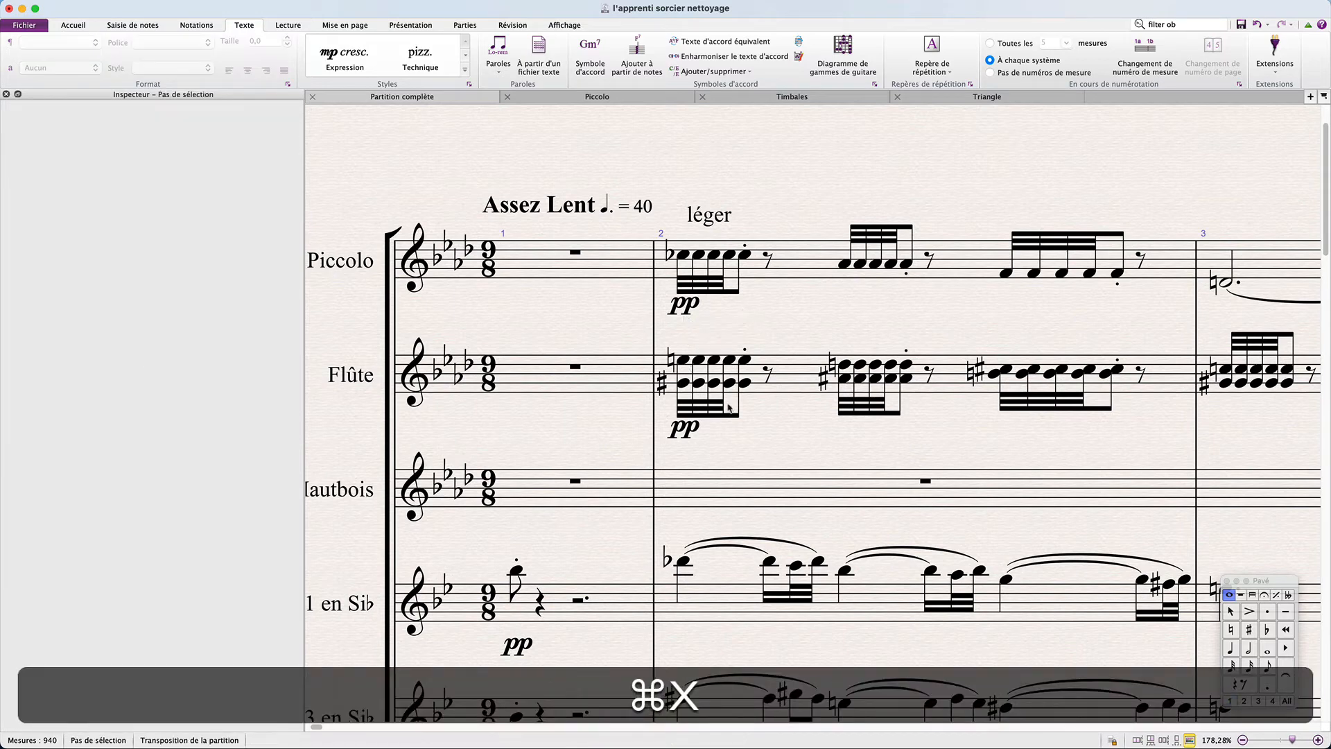
Append the cut "léger", preceded by a space, to the "pp" text under the Flûte in bar 2.
click(688, 433)
key(Return)
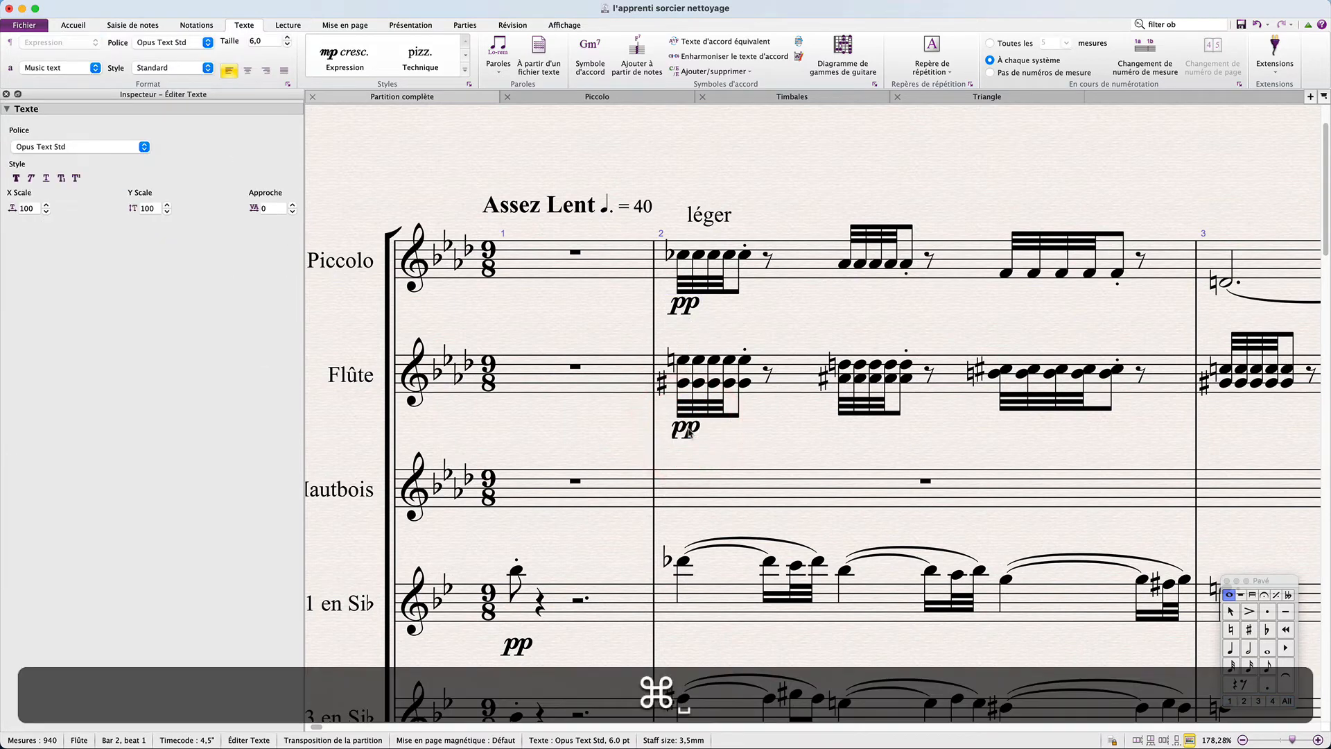
key(super+v)
key(shift+super+Left)
key(alt+shift+super+Left)
key(alt+shift+super+Left)
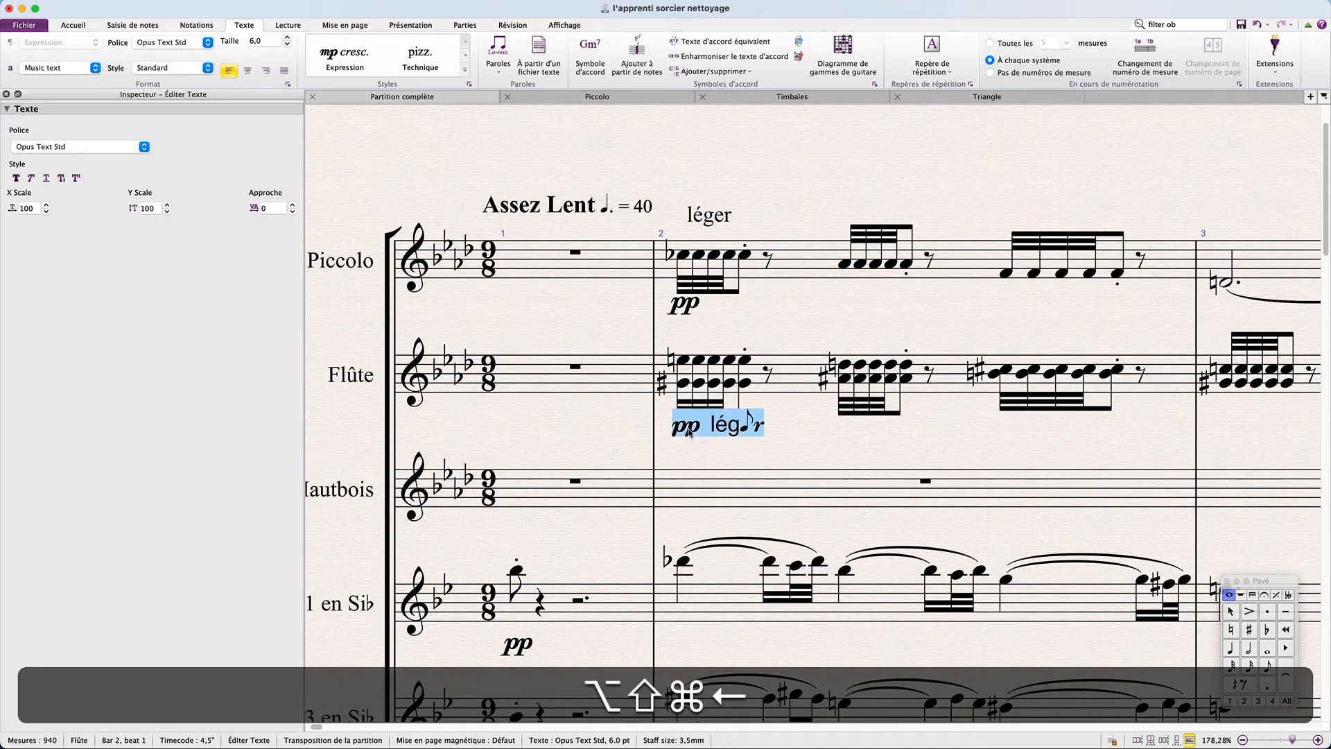
Set the character style of the "léger" portion of the Flûte's dynamic text to Aucun, leaving "pp" in Music text.
key(alt+Left)
key(alt+Right)
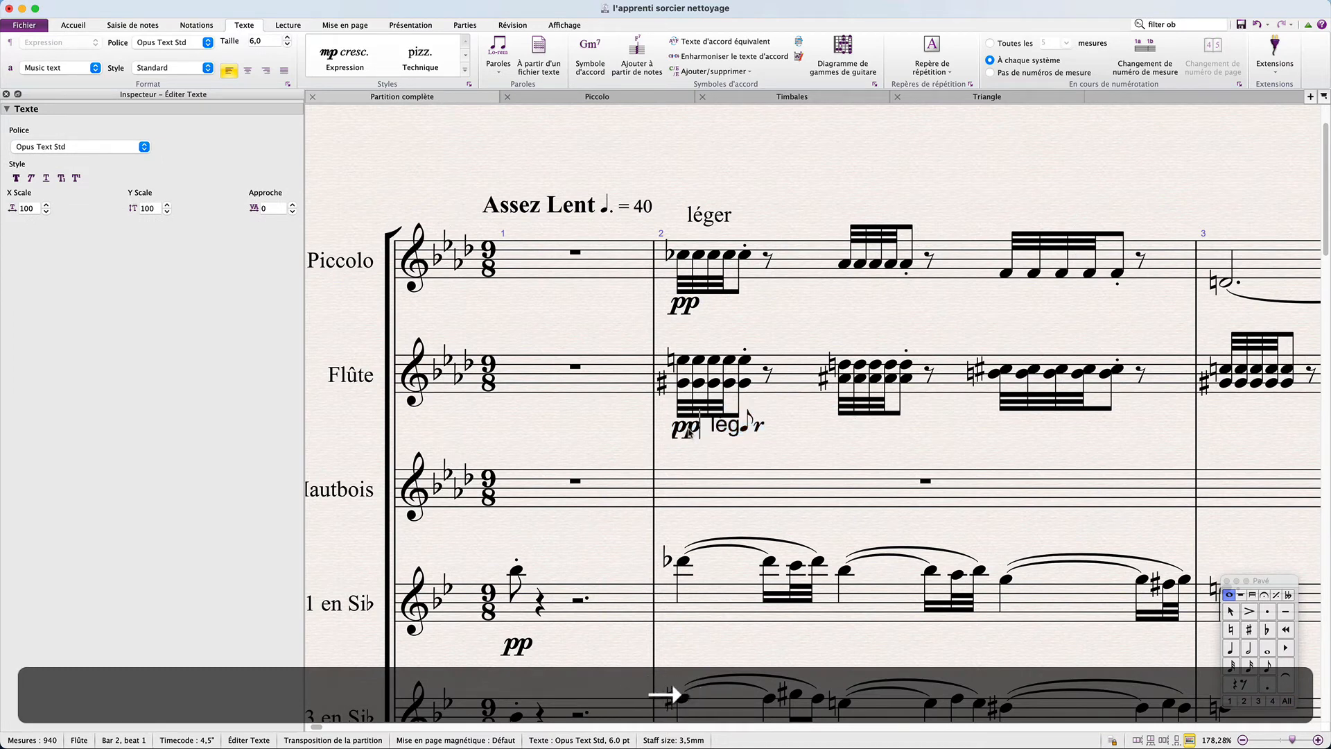
key(shift+super+Right)
click(49, 67)
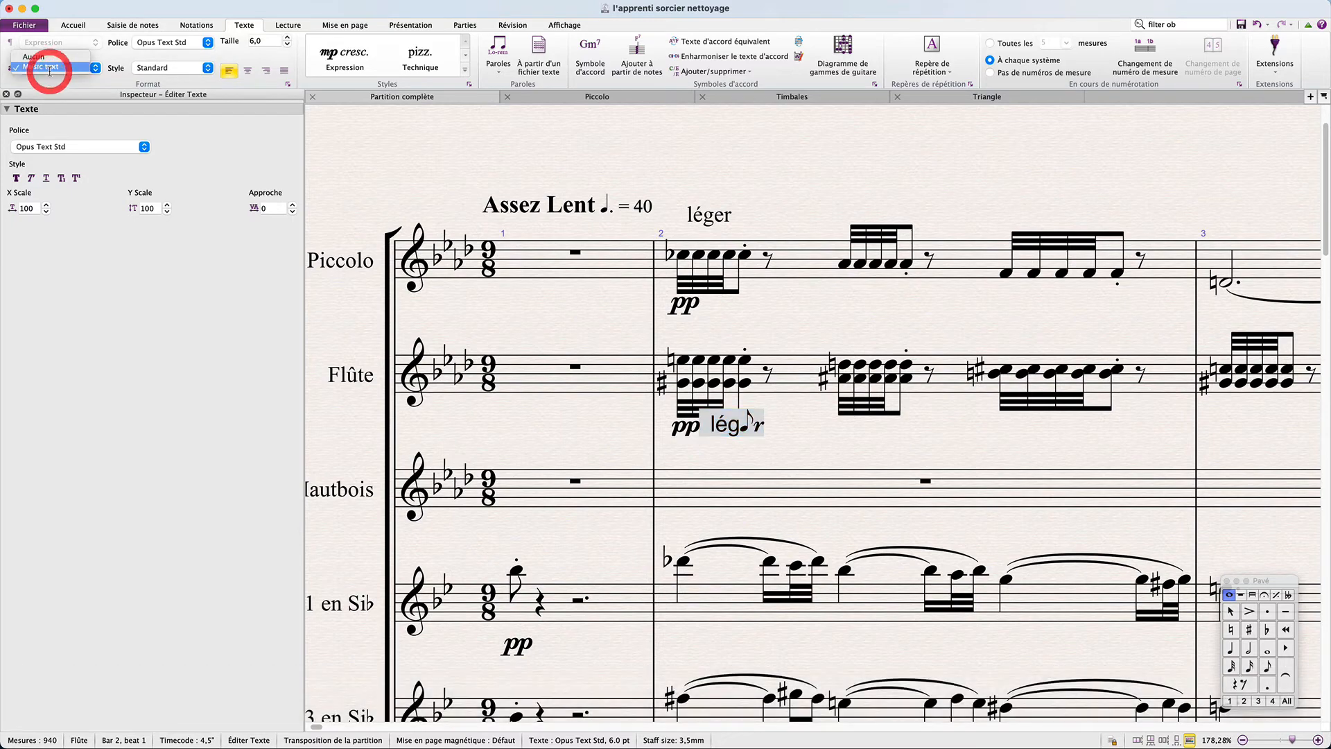
click(52, 60)
key(Escape)
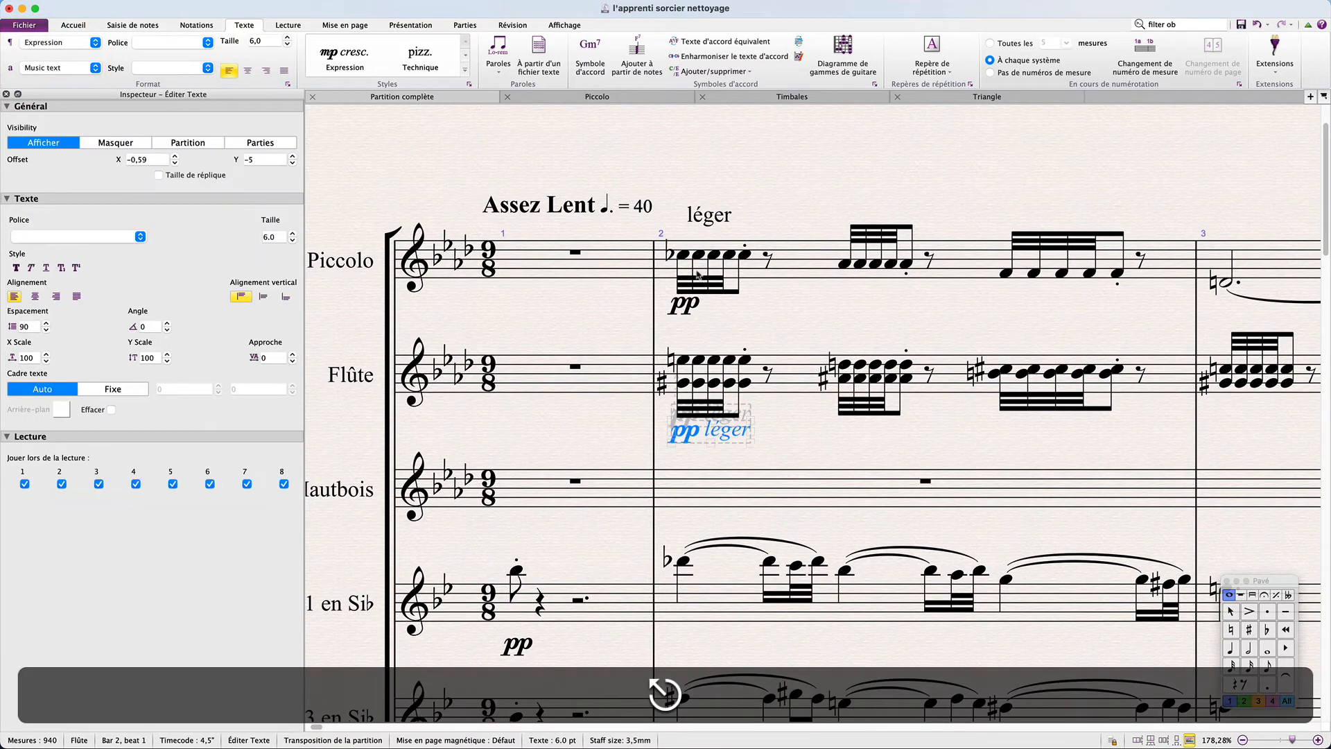
key(Escape)
Delete the separate "léger" and "pp" texts of the Piccolo in bar 2.
click(704, 215)
key(Delete)
click(686, 305)
key(Delete)
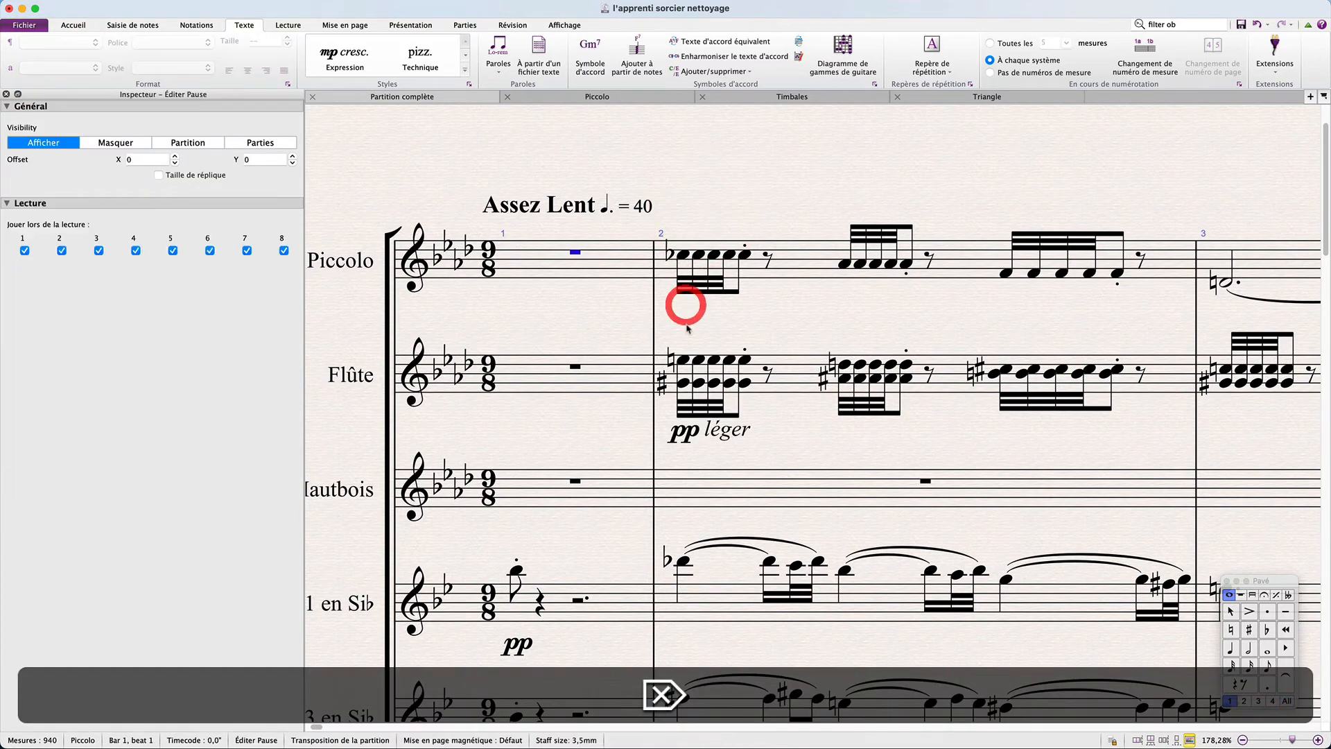
Copy the Flûte's "pp léger" text to the start of bar 2 in the Piccolo.
click(694, 430)
alt+shift+click(677, 268)
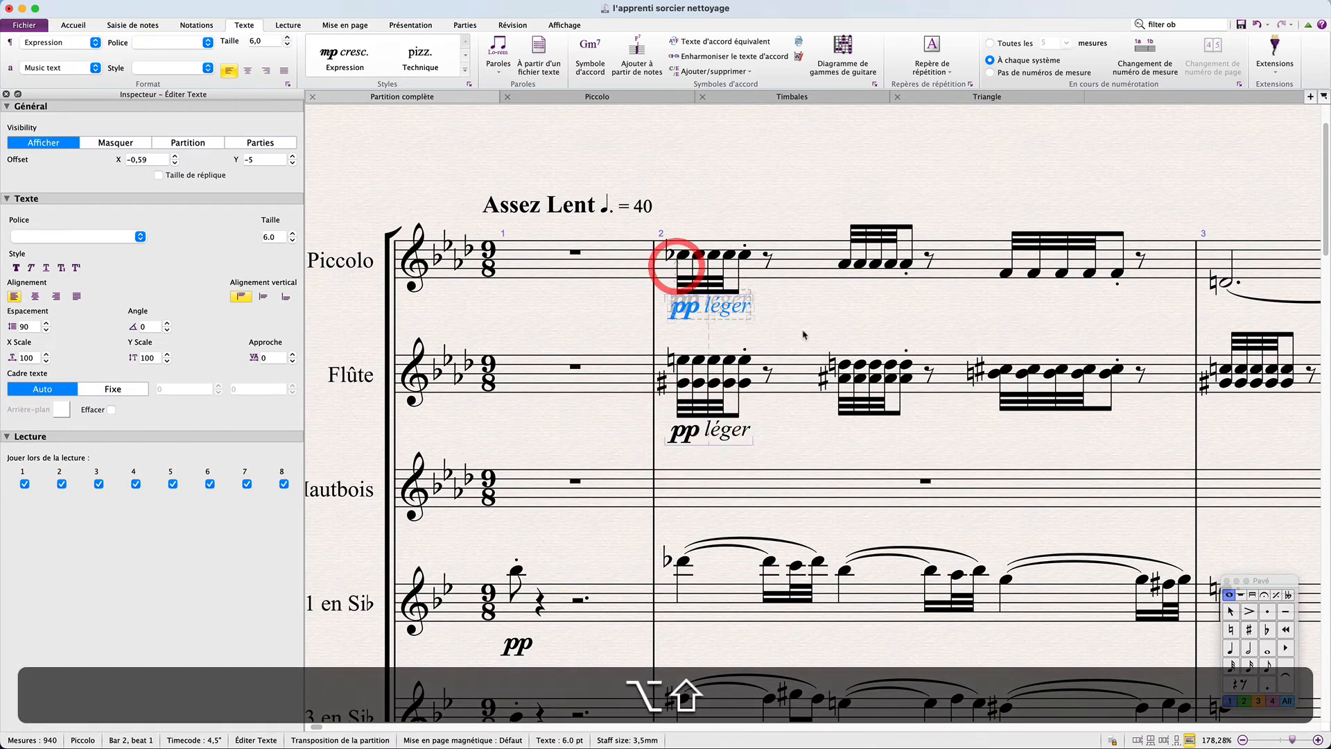
click(808, 327)
scroll(808, 333, down, 3)
click(810, 289)
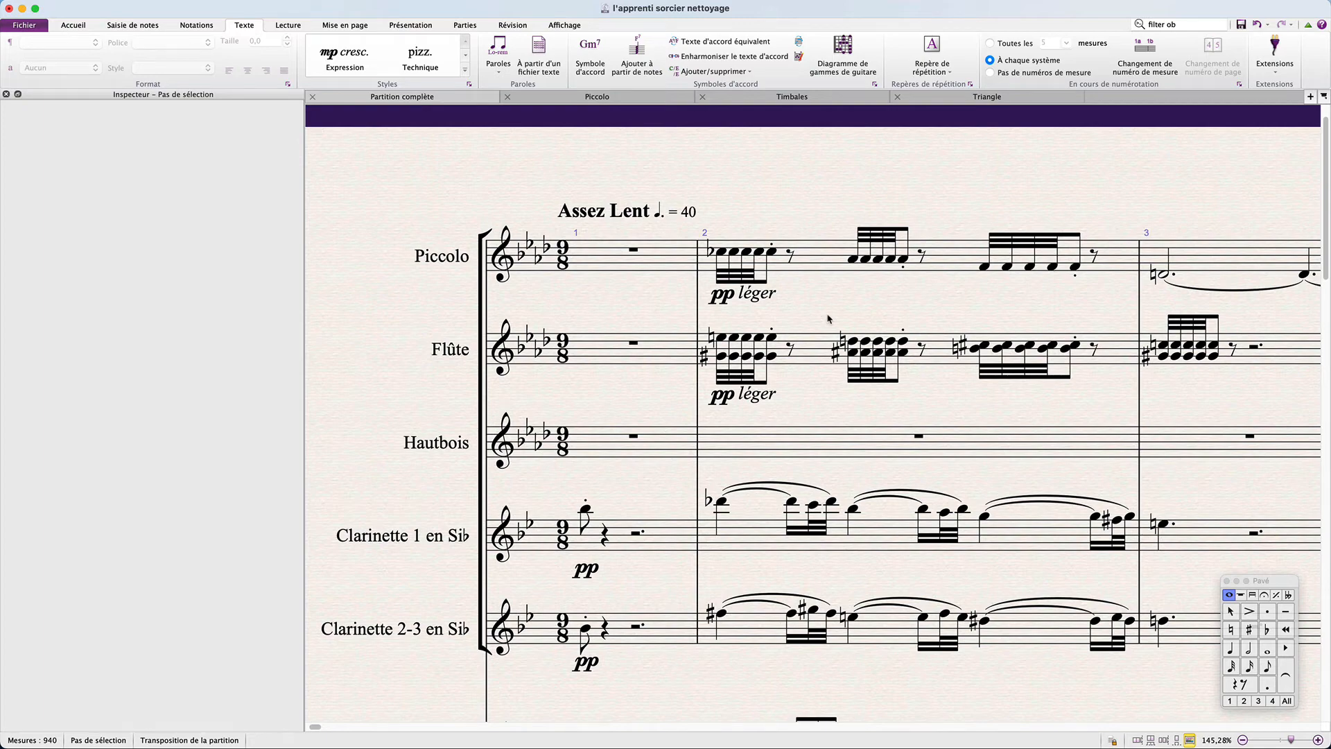
Search the whole score for texts containing "piu" in the Technique text style.
key(super)
key(super+f)
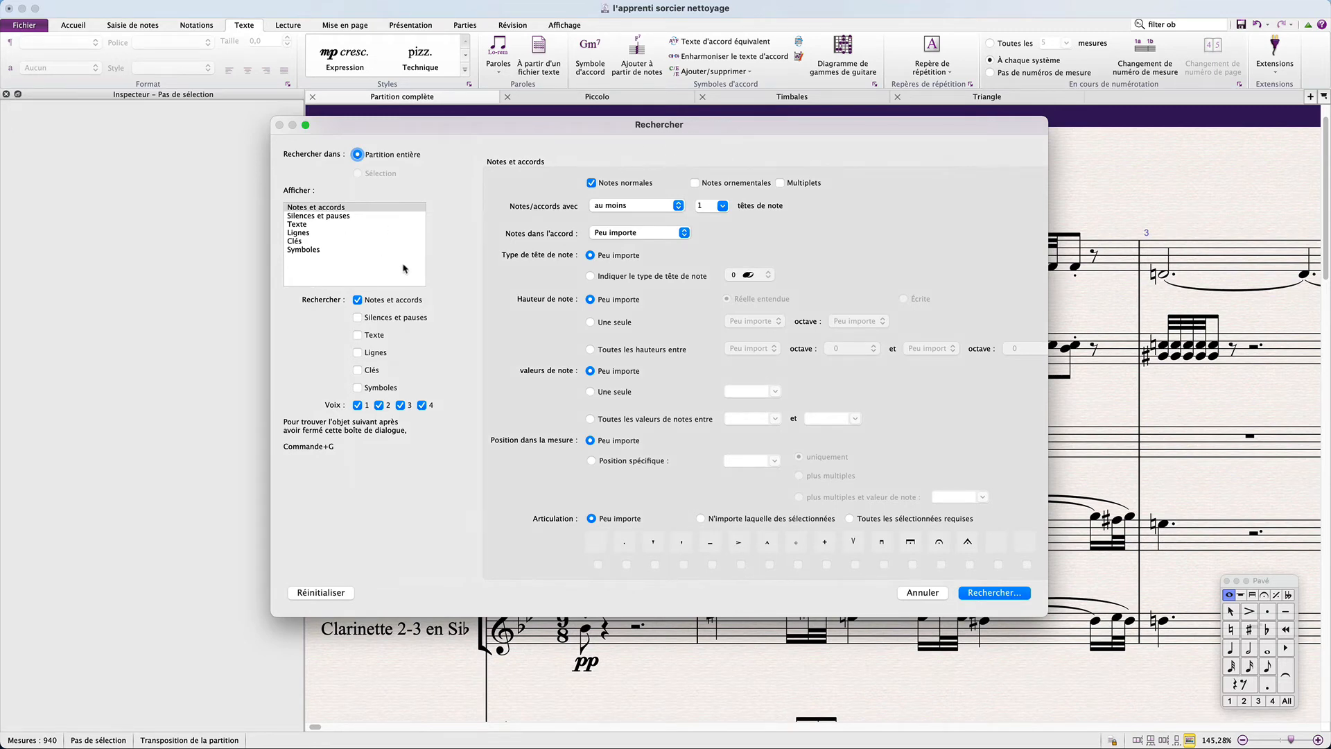
click(305, 226)
click(615, 184)
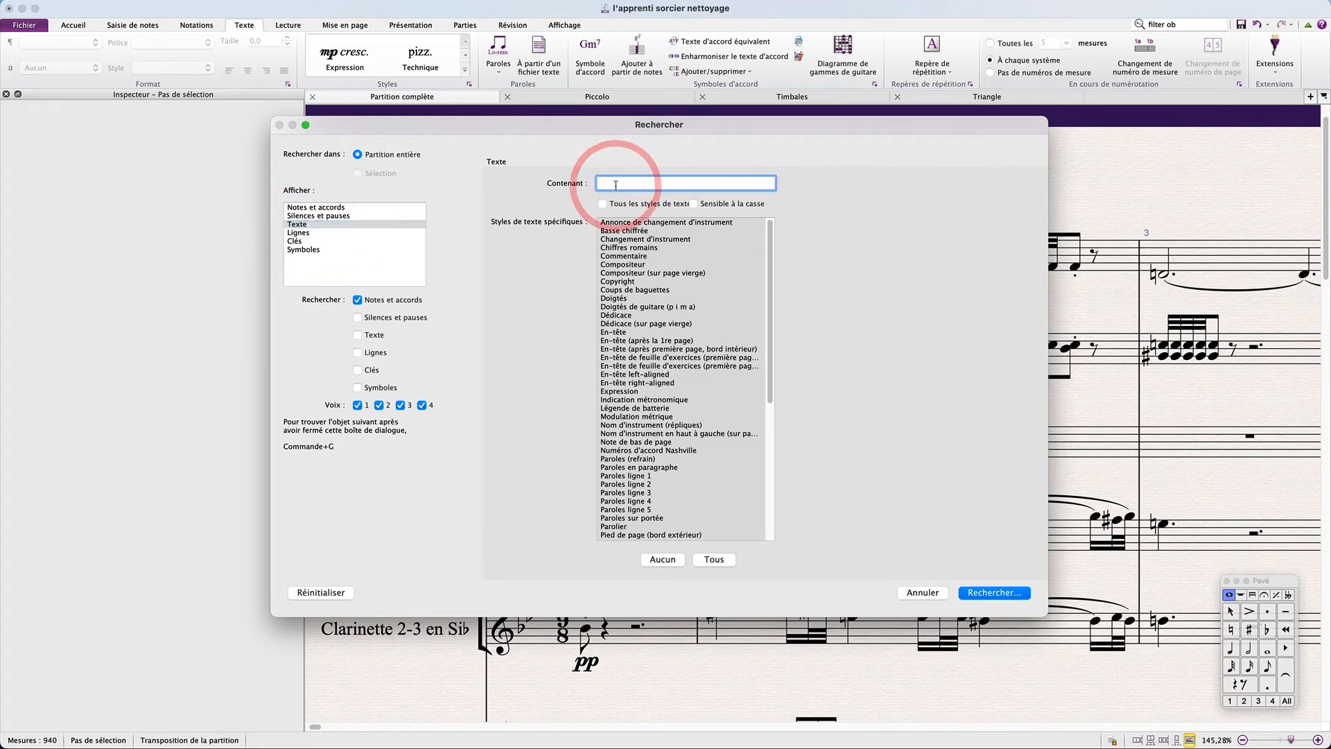
text(pi)
text(u)
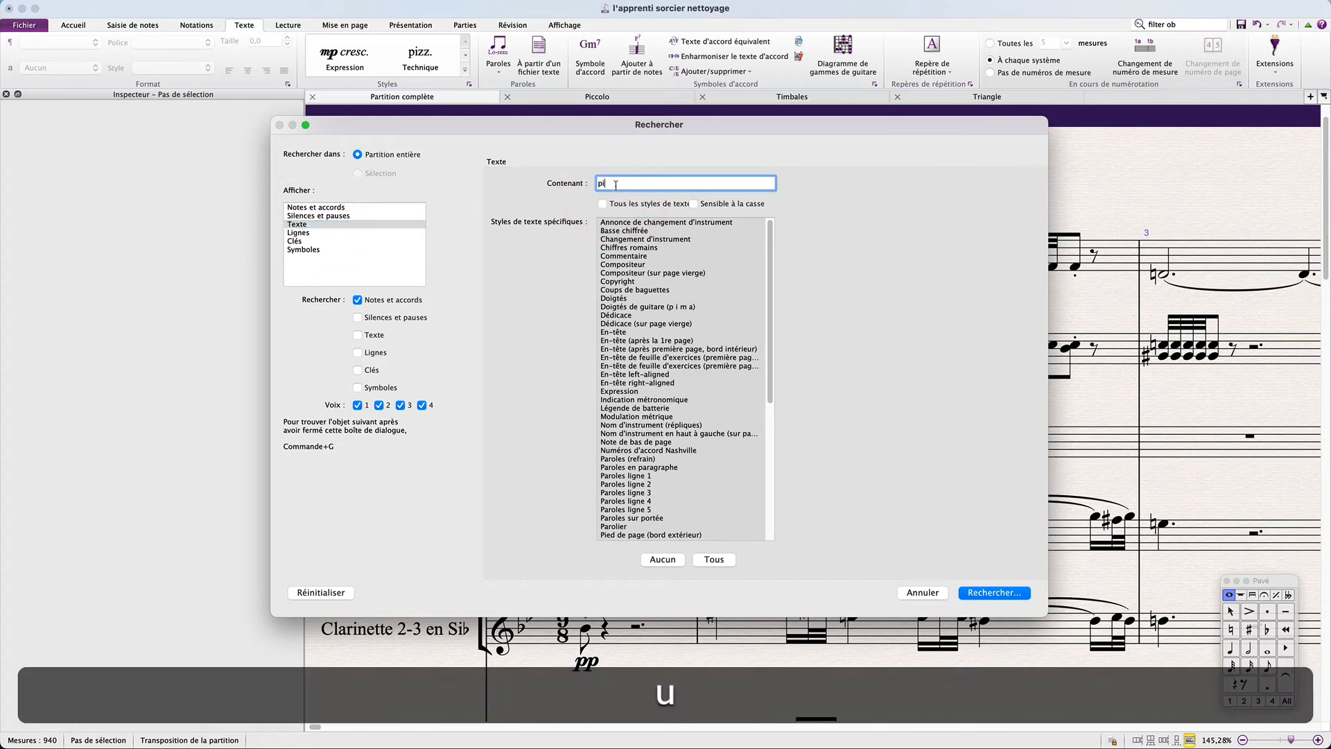
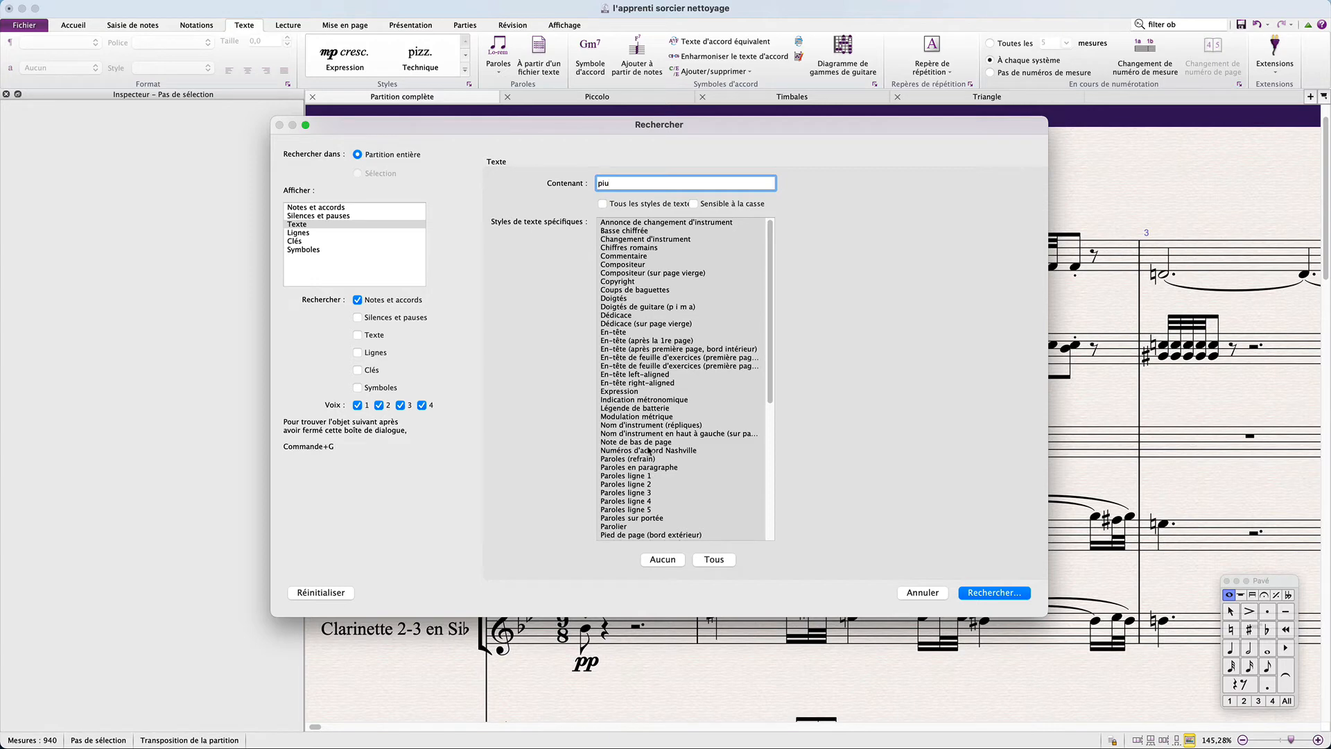
scroll(632, 485, down, 10)
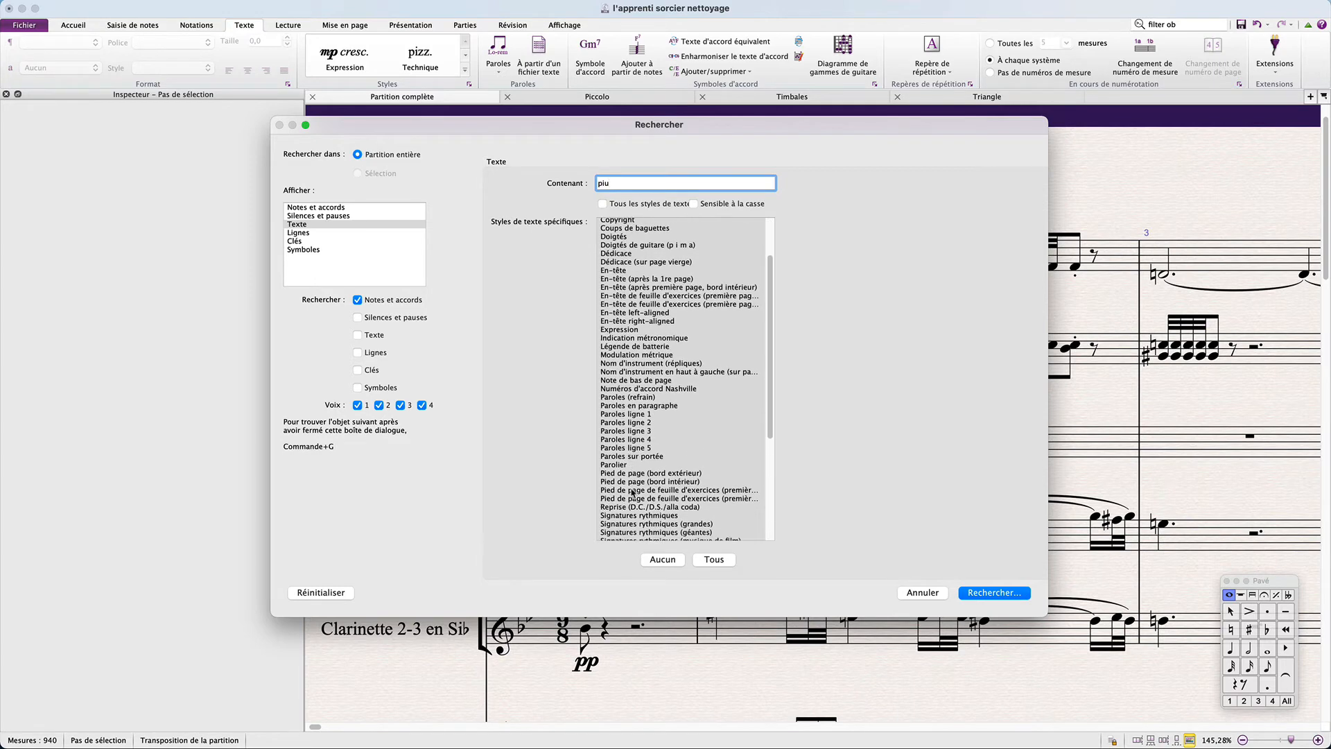
scroll(632, 492, down, 2)
drag(632, 489, 644, 498)
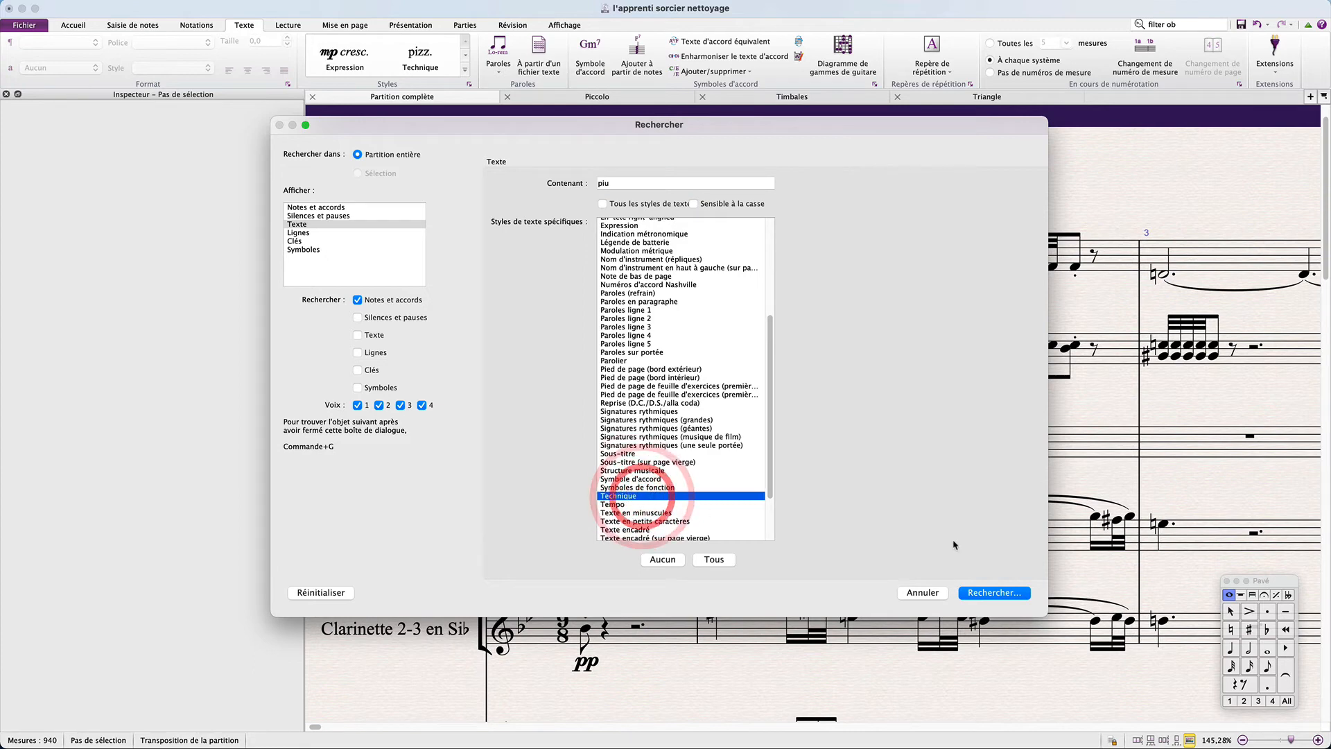
click(990, 593)
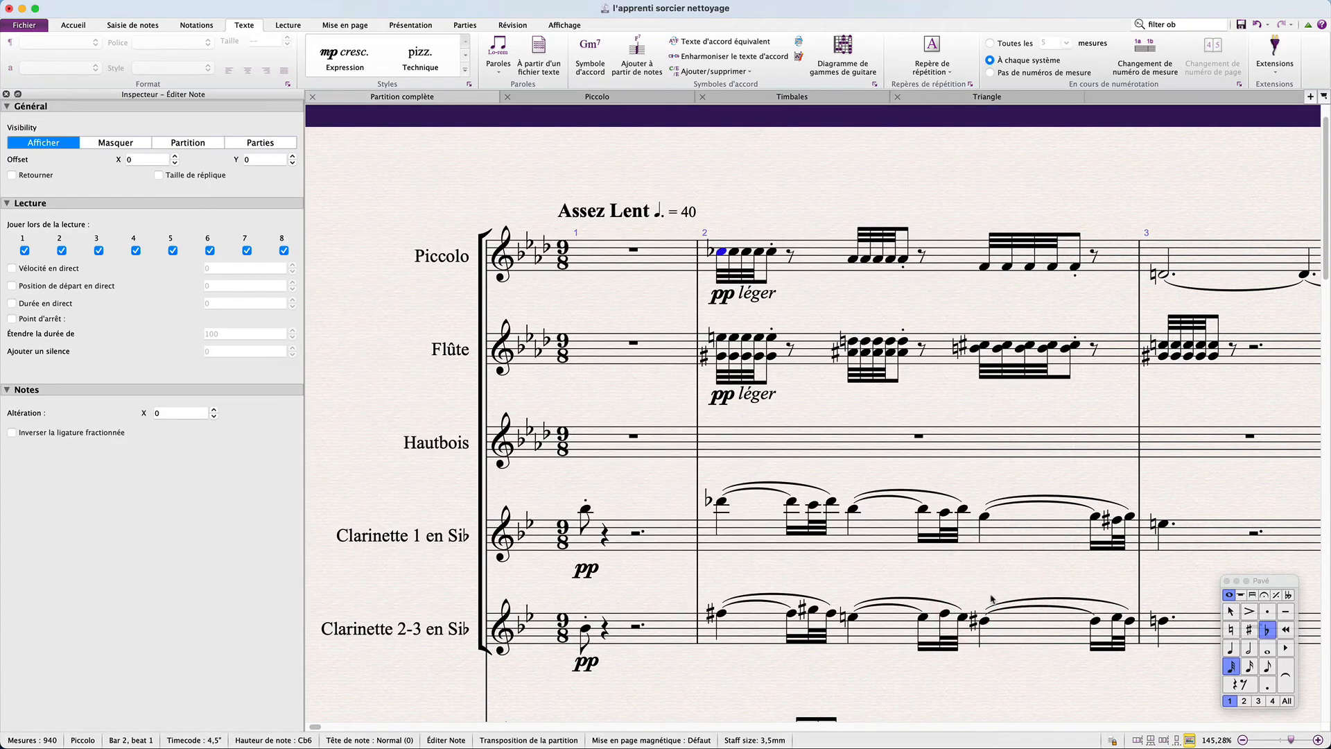
key(super)
key(super+g)
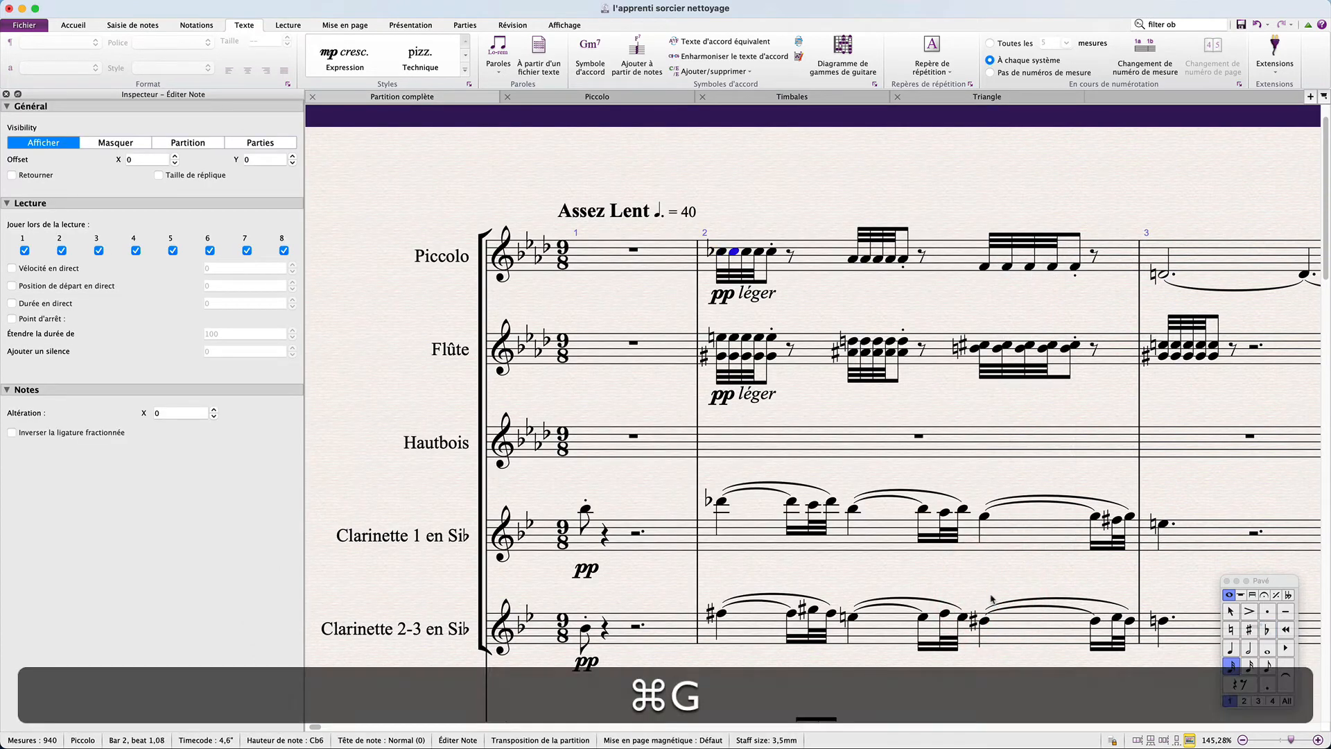
Limit the "piu" search to text objects, excluding notes and chords, and find the first matching text in the score.
key(super+f)
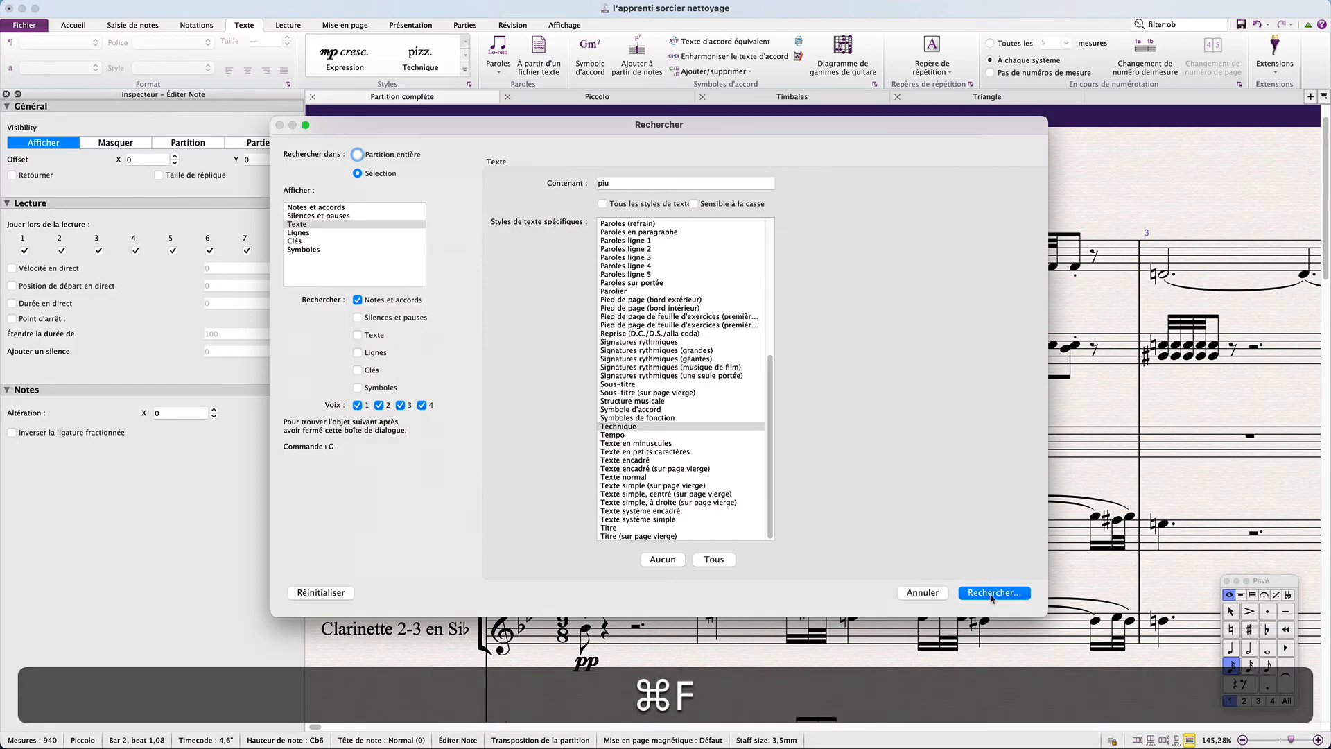
click(375, 225)
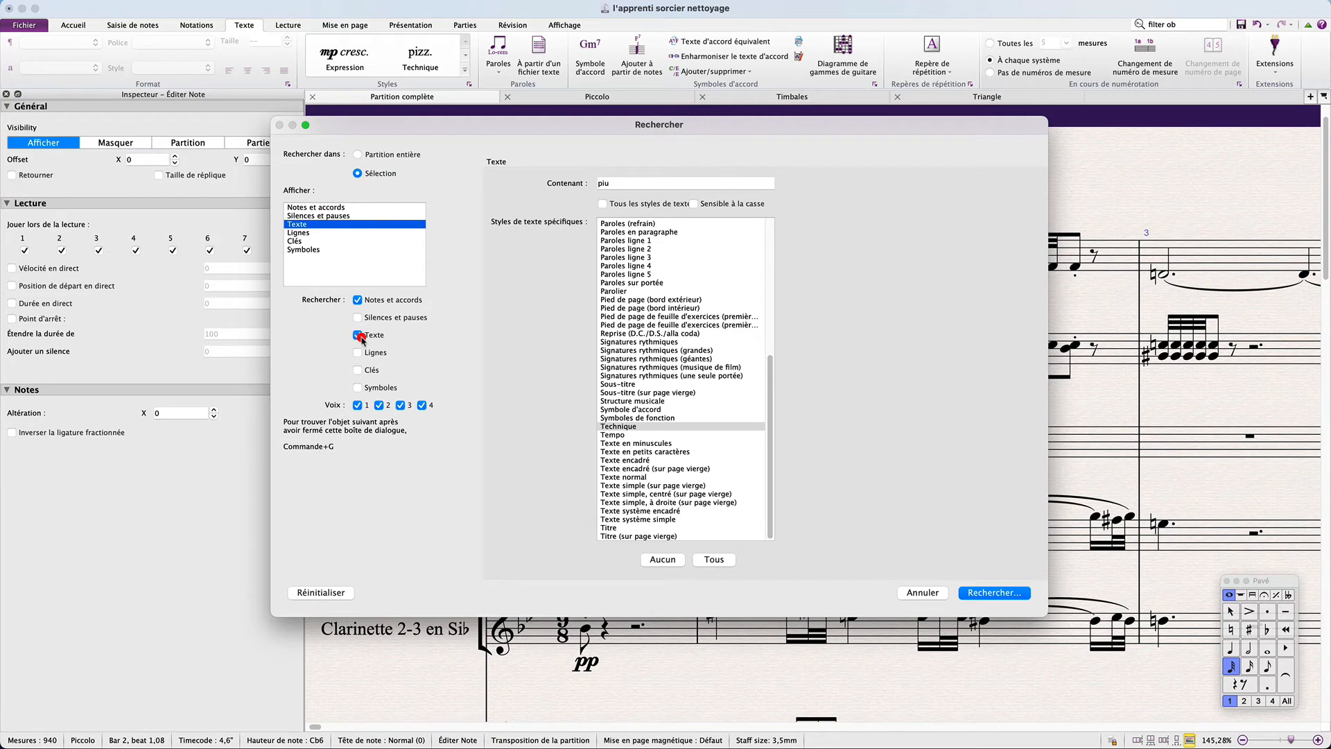
click(357, 300)
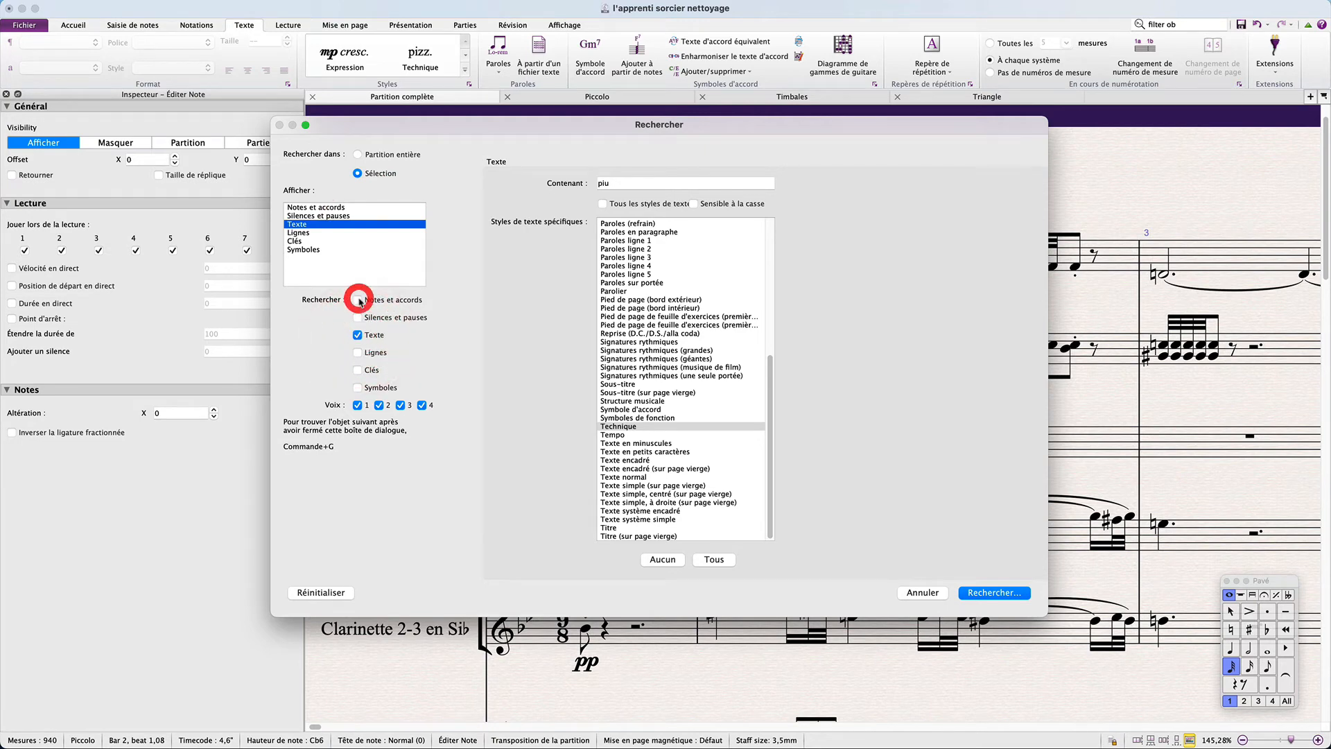
click(984, 594)
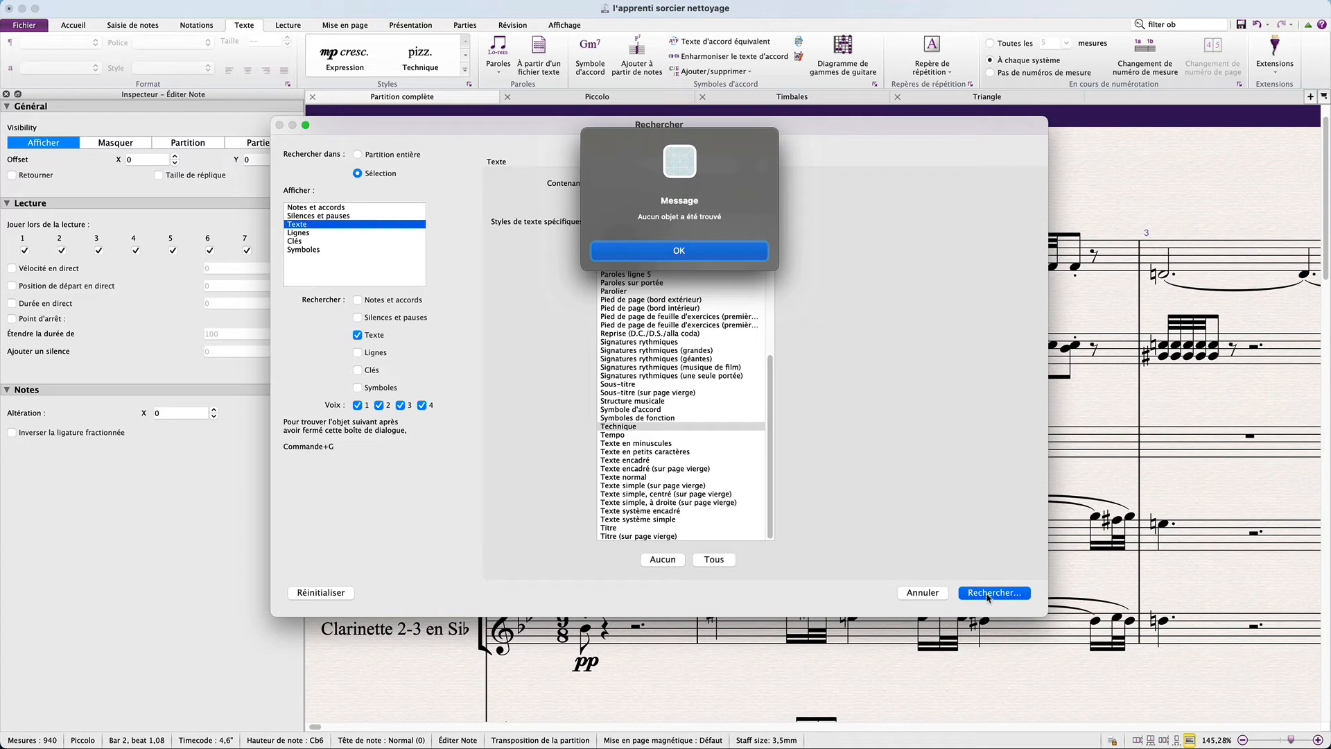
click(679, 251)
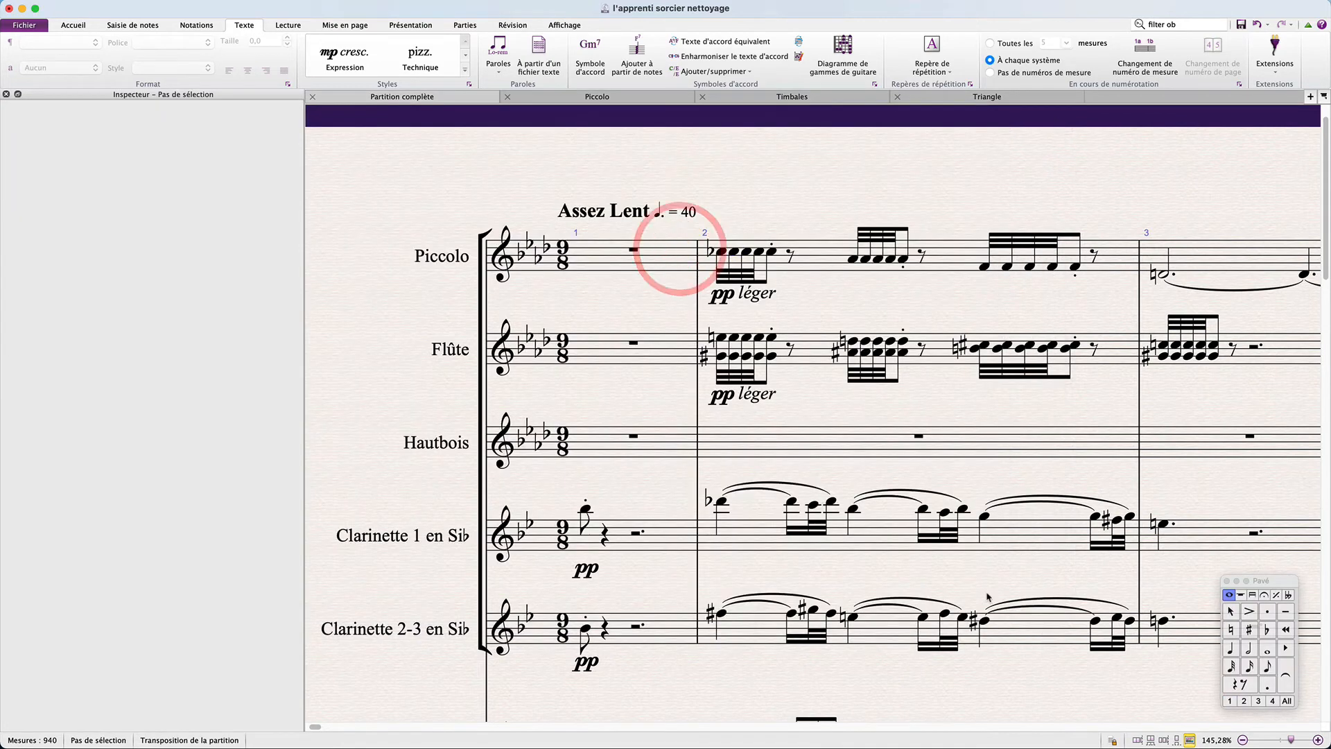
click(677, 314)
key(super+g)
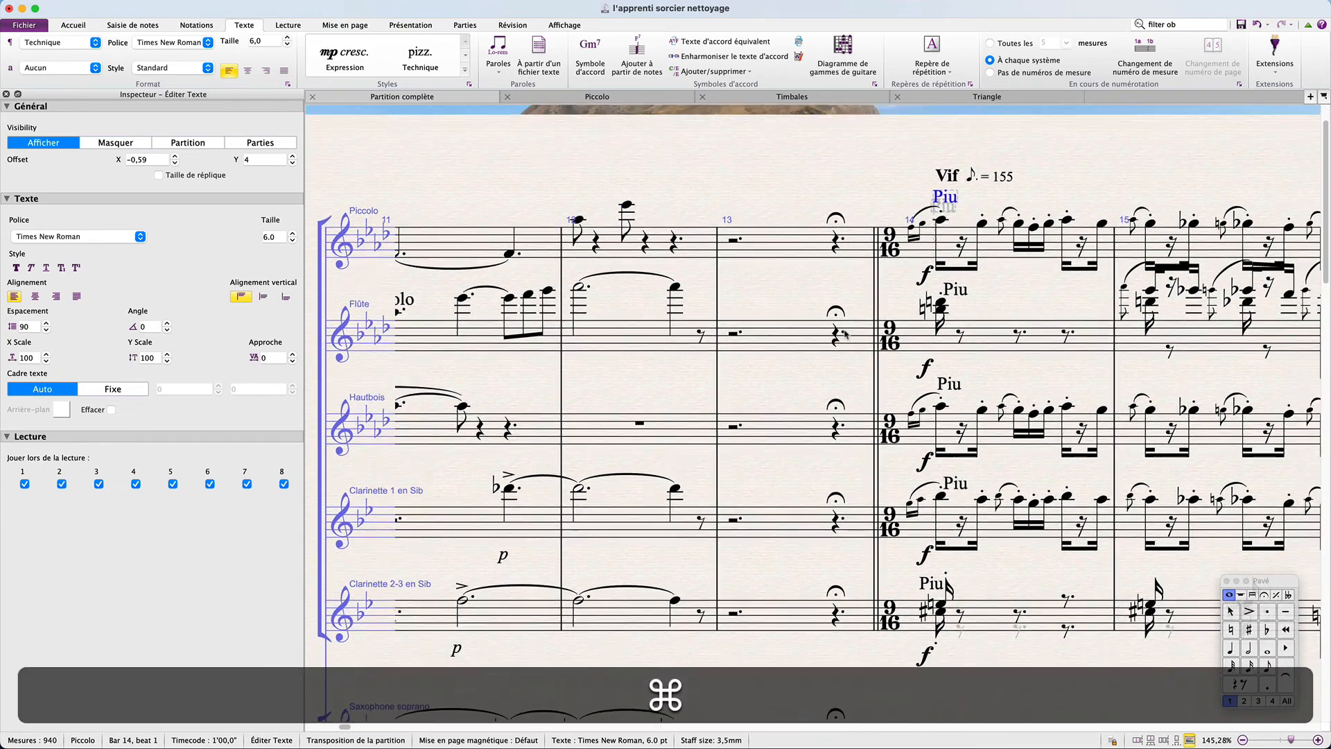
Edit bar 14's dynamics across all staves together, inserting "più" before the "f" with character style Aucun.
super+click(955, 290)
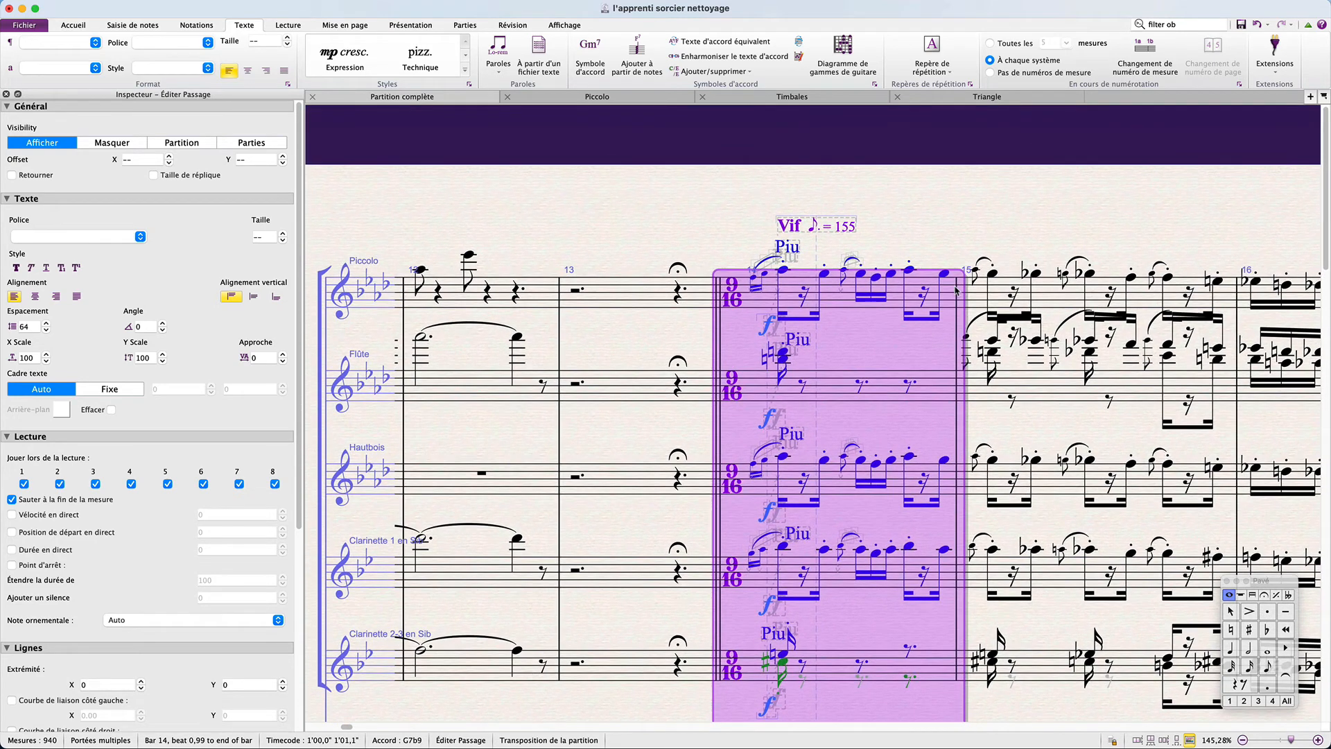
key(alt+shift+d)
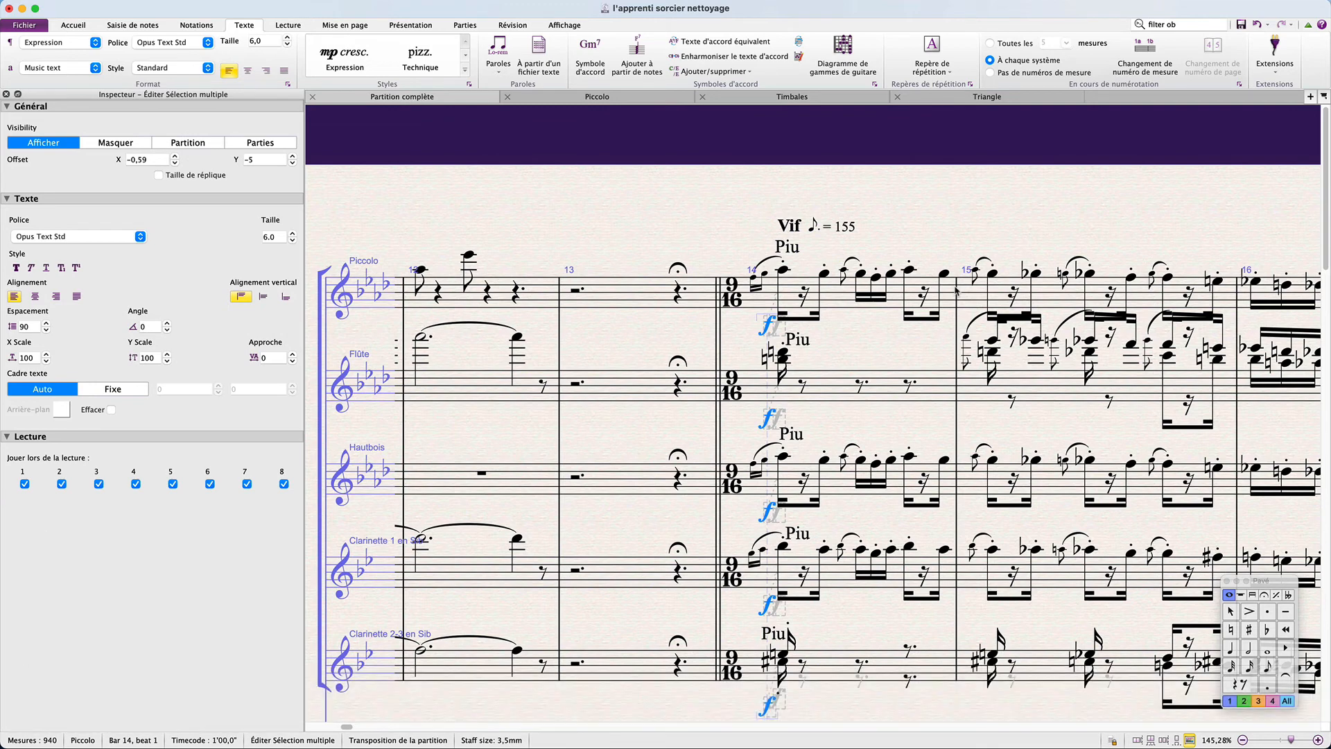
key(Return)
key(super+Left)
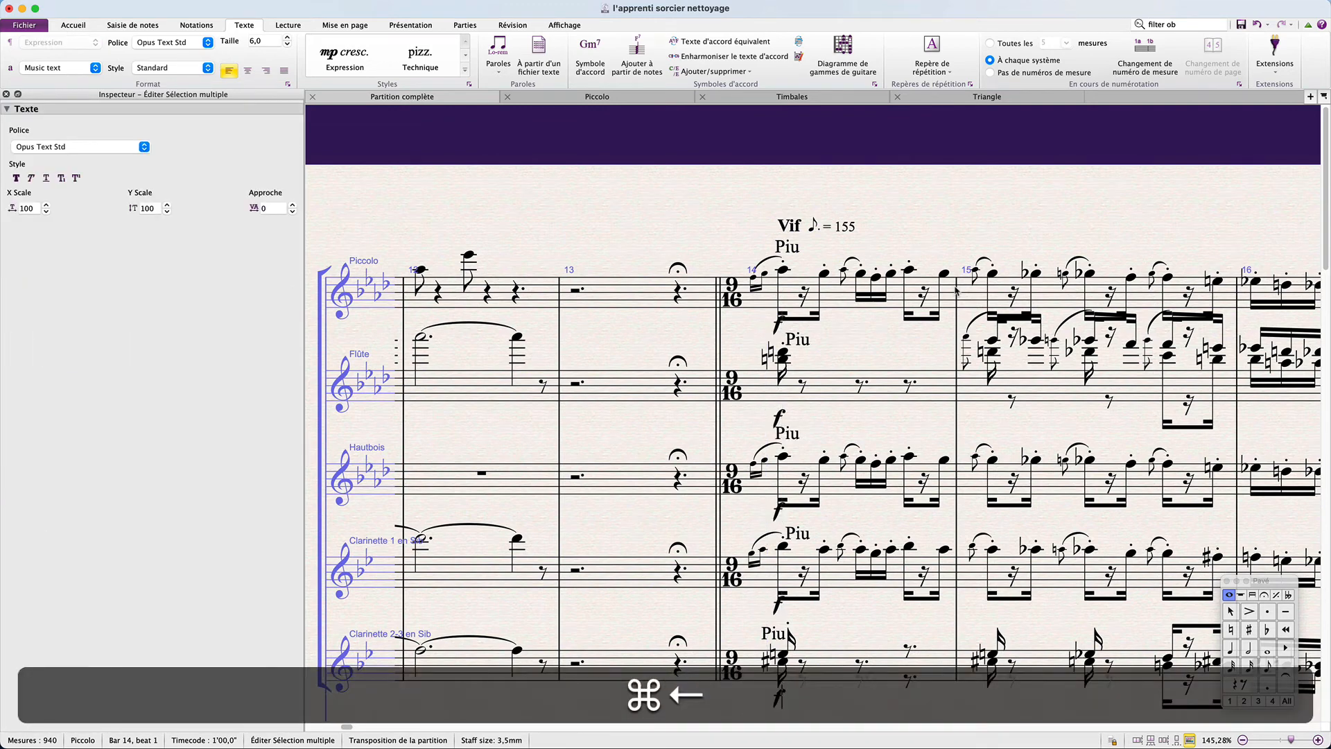
click(52, 69)
click(50, 58)
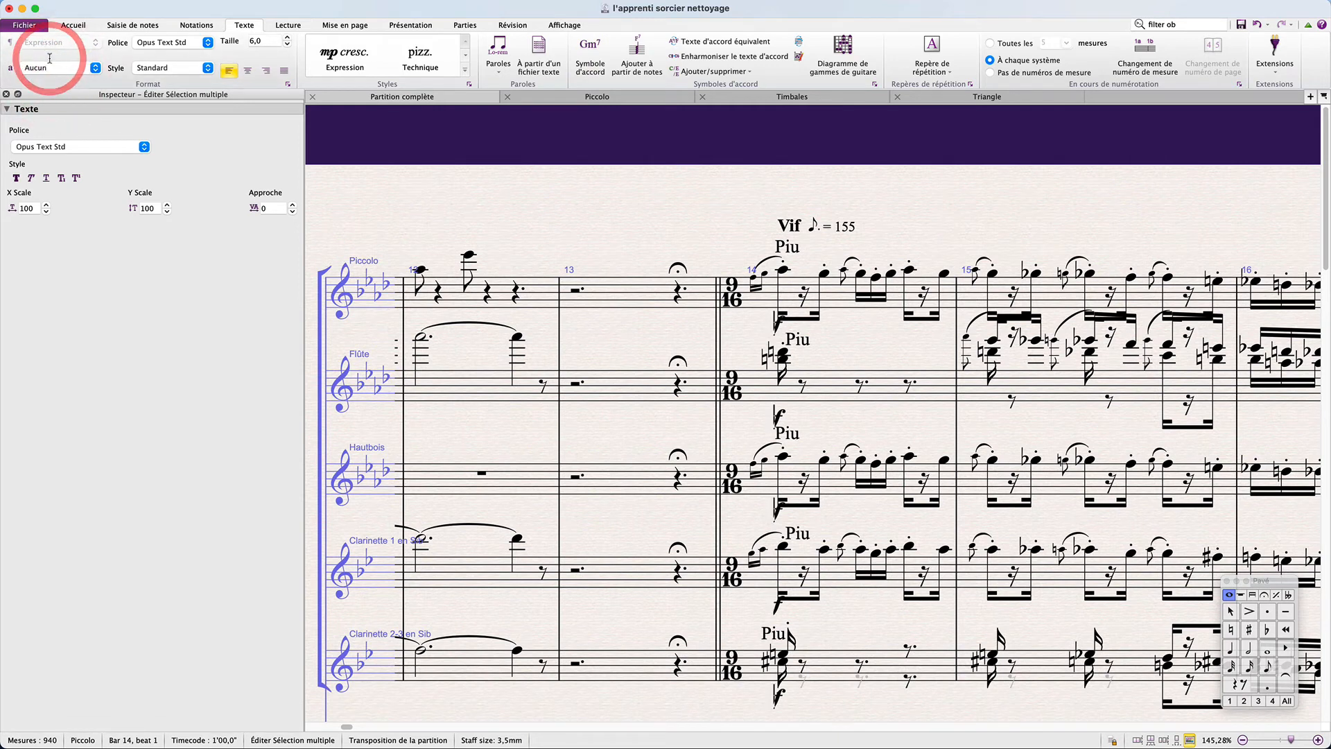
text(più)
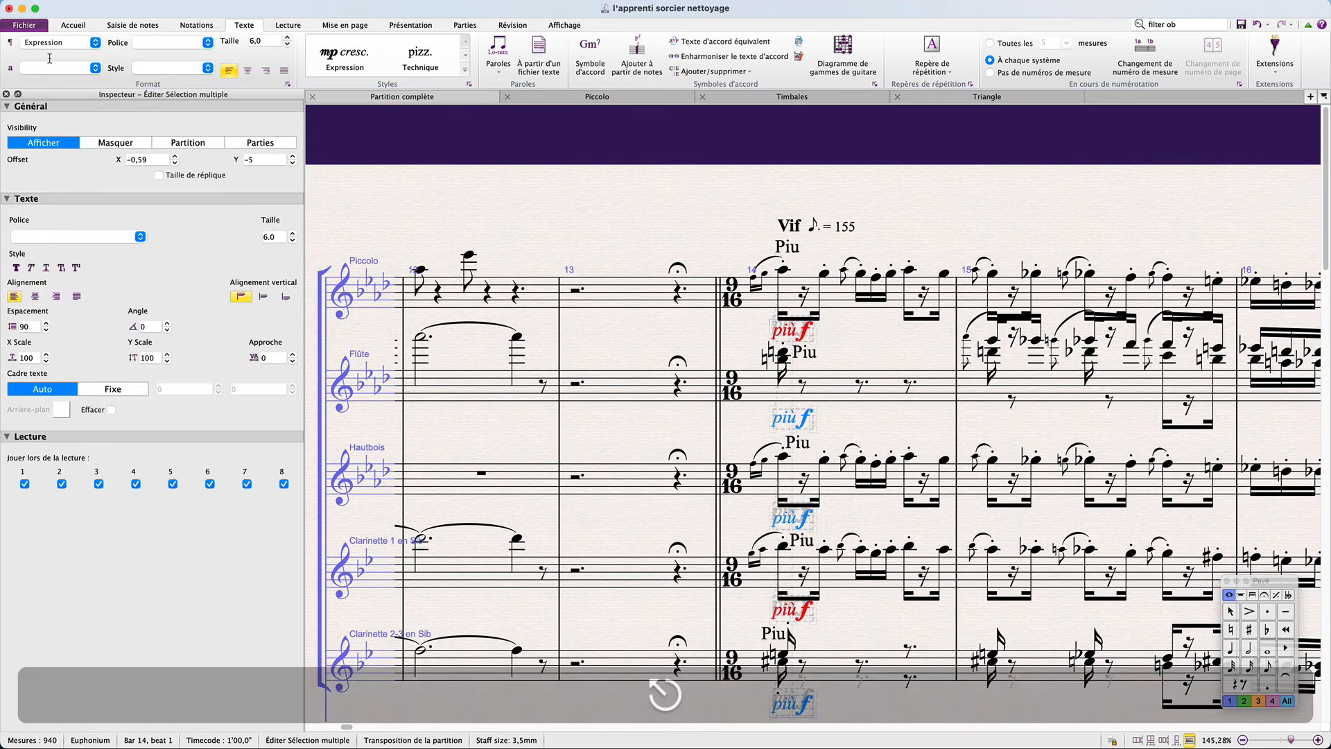
Find the next "Piu" and edit bar 153's dynamics in all staves to "più f", with "più" in character style Aucun.
click(796, 249)
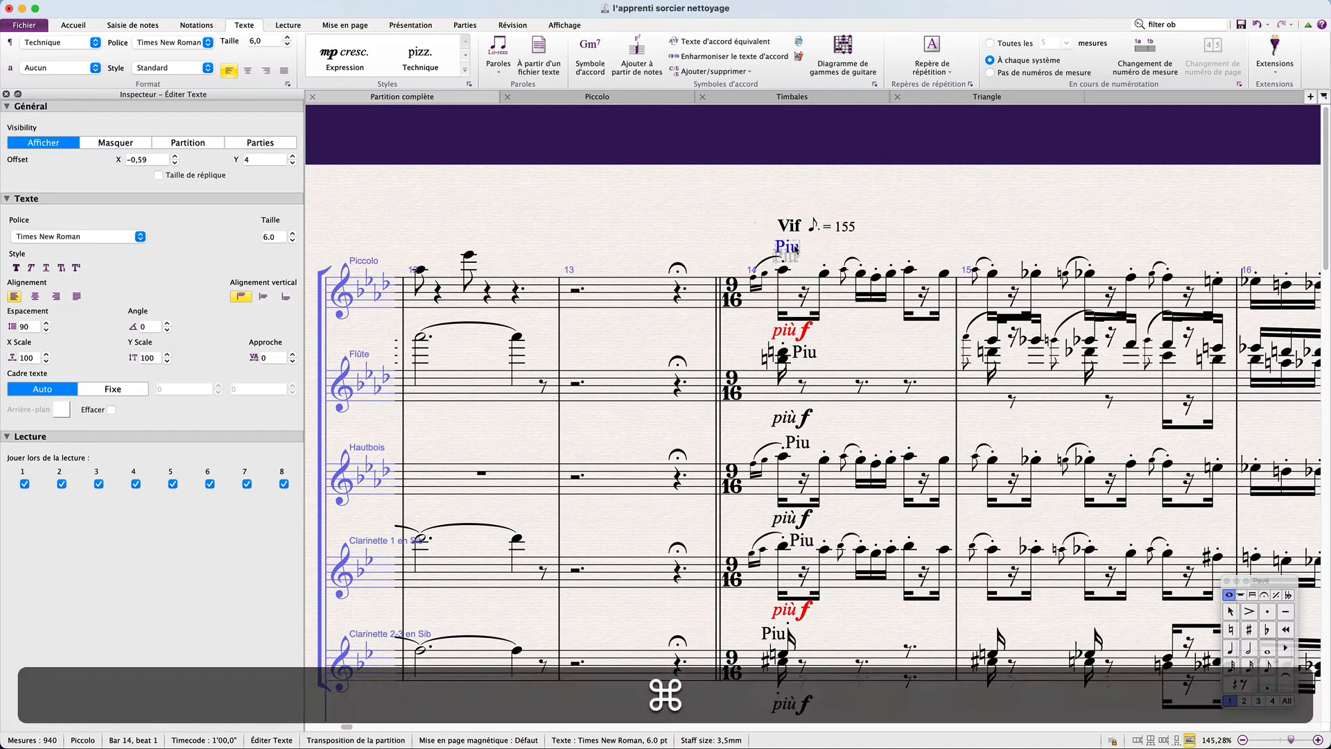
key(super+g)
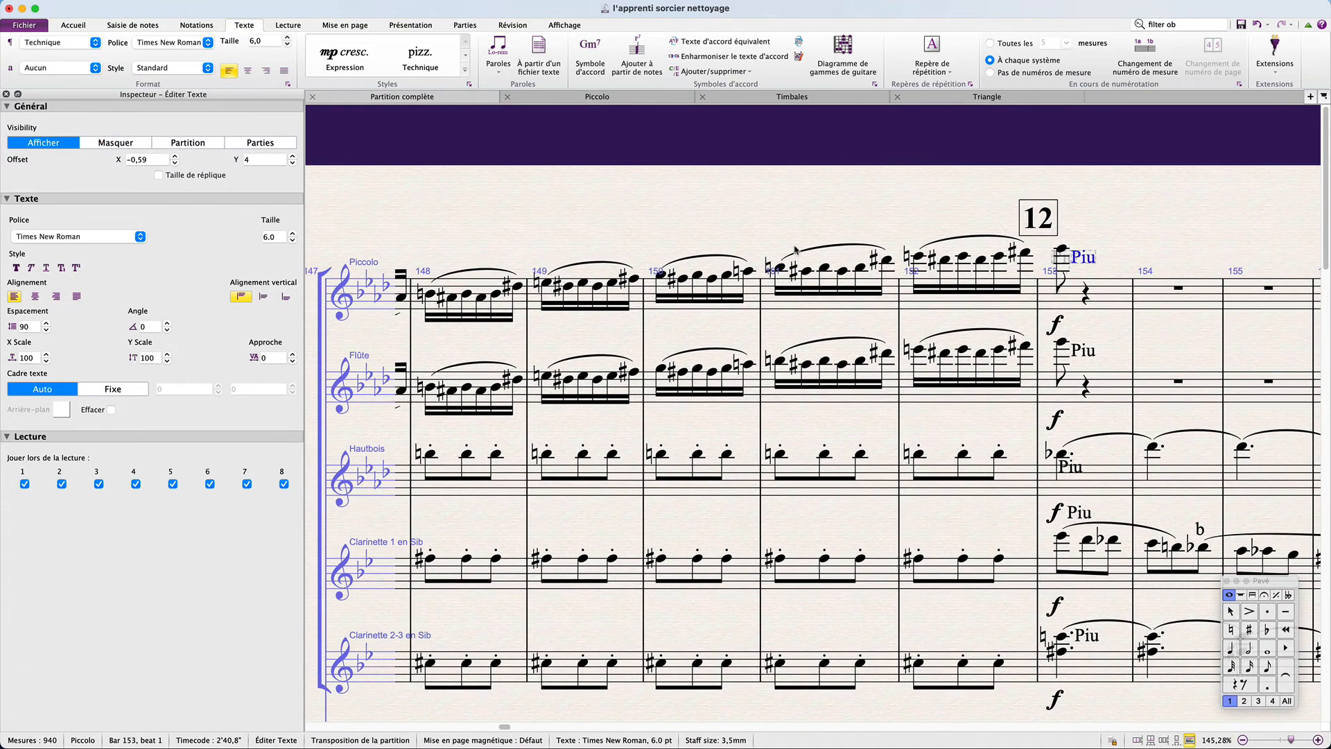
super+click(1075, 288)
key(alt+shift+d)
key(alt+shift+Return)
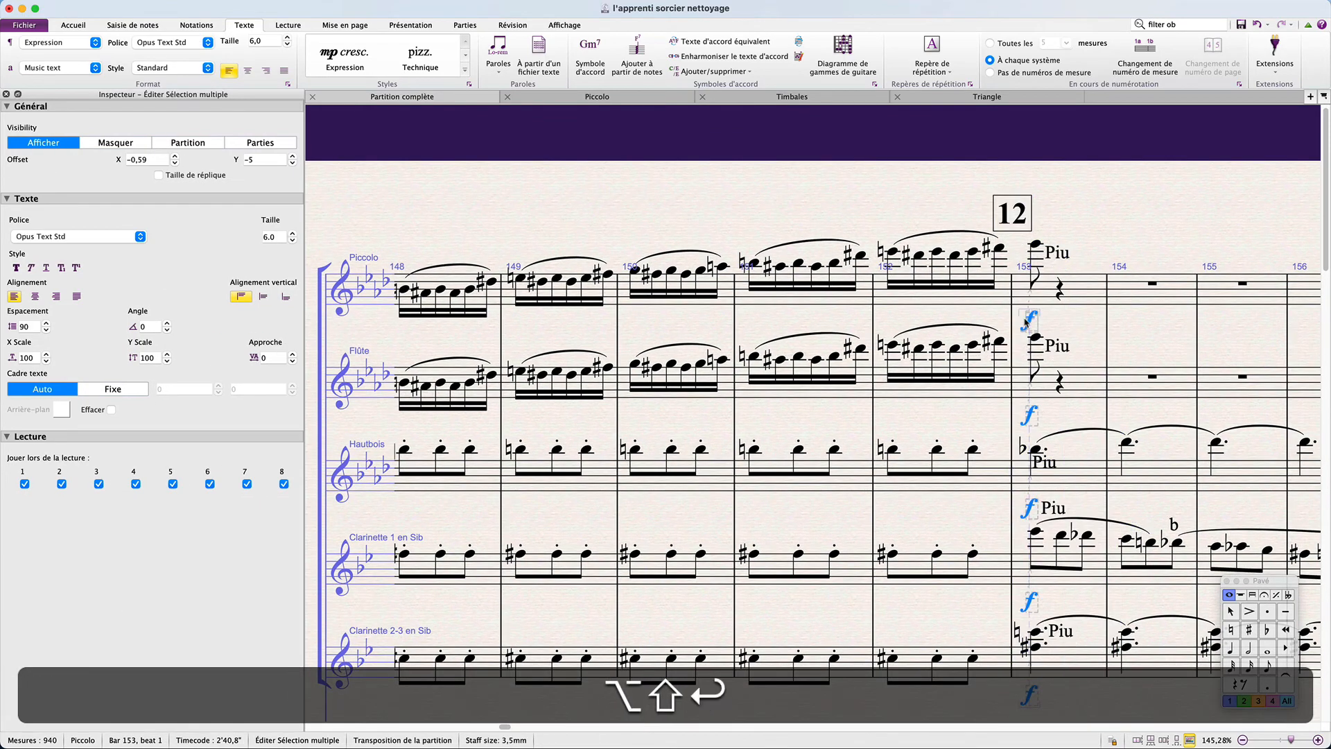
key(super+Left)
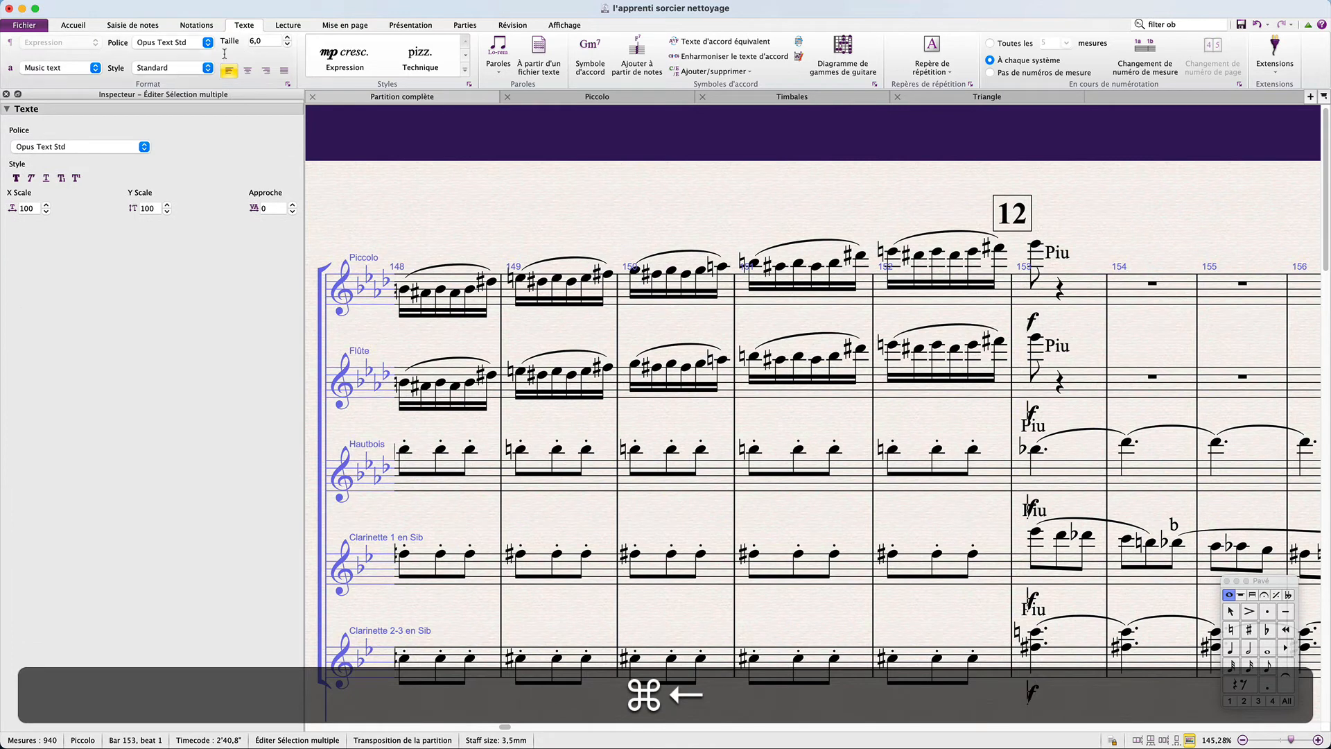
click(61, 67)
click(63, 59)
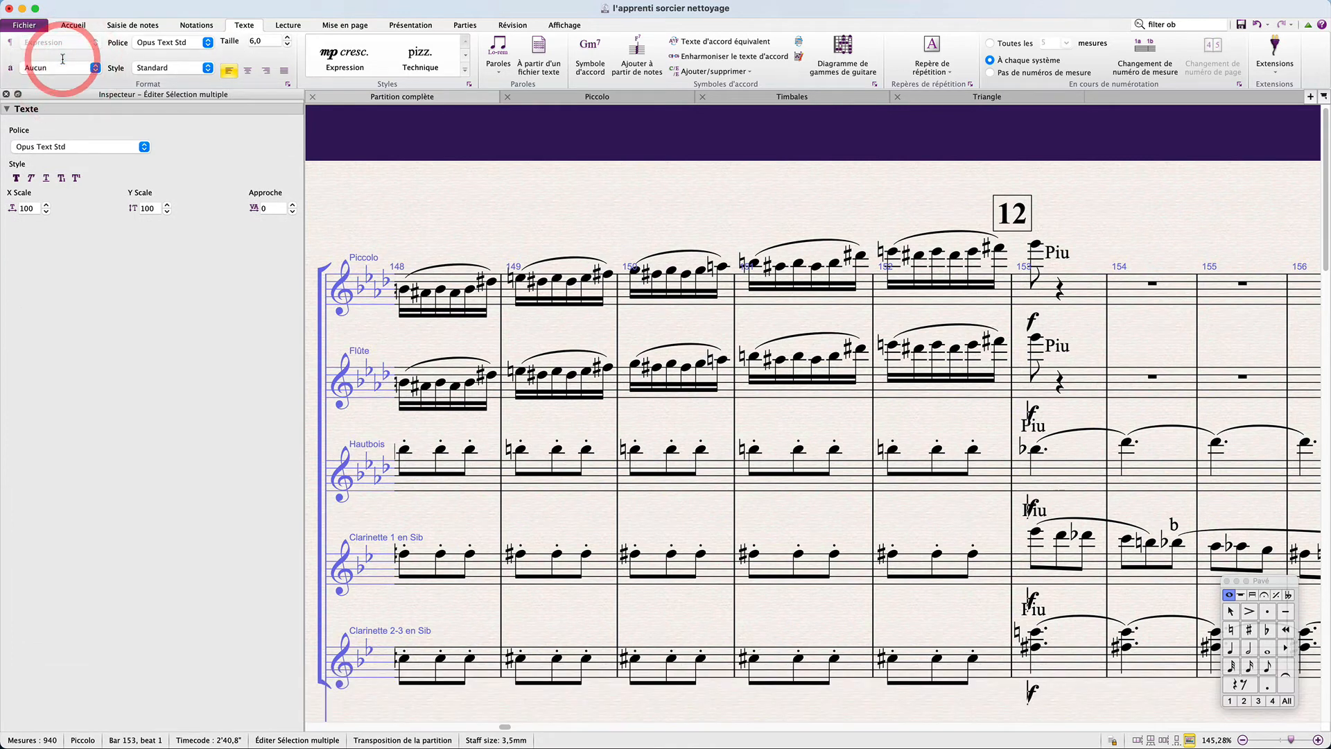
key(p)
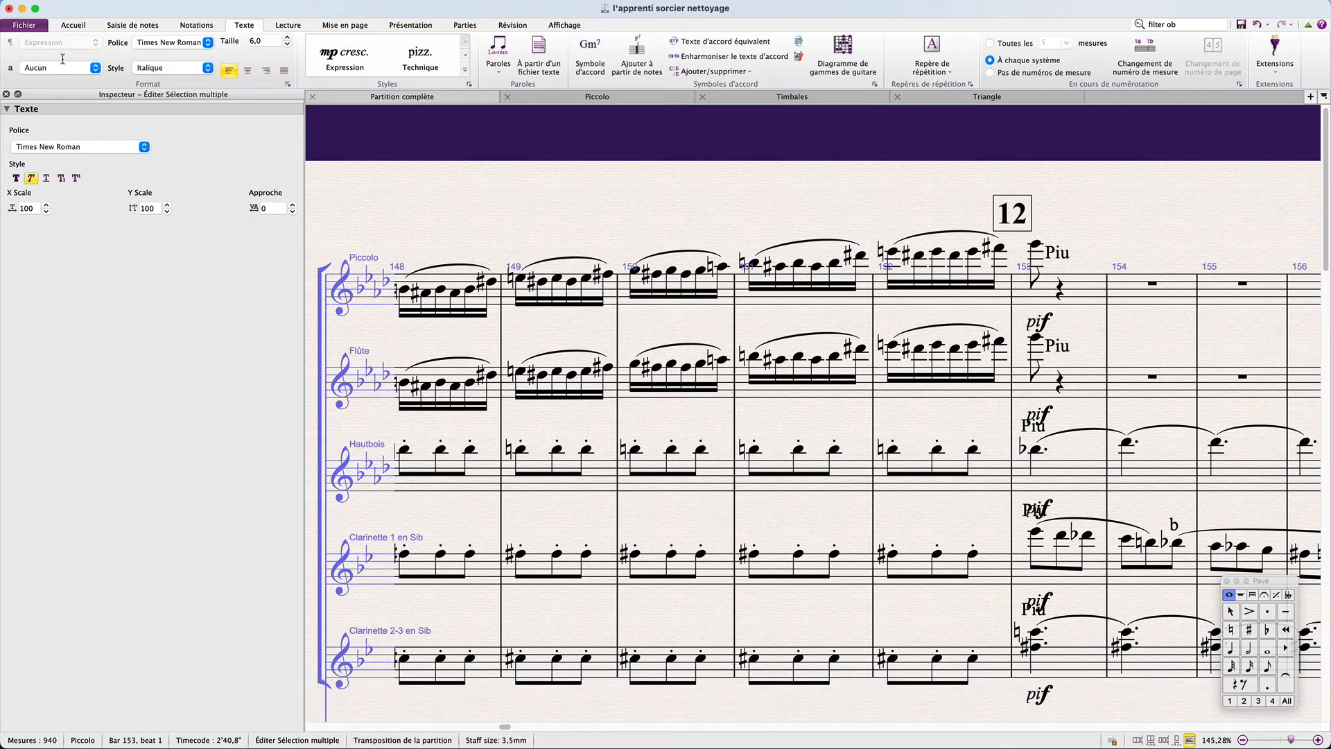
text(ù)
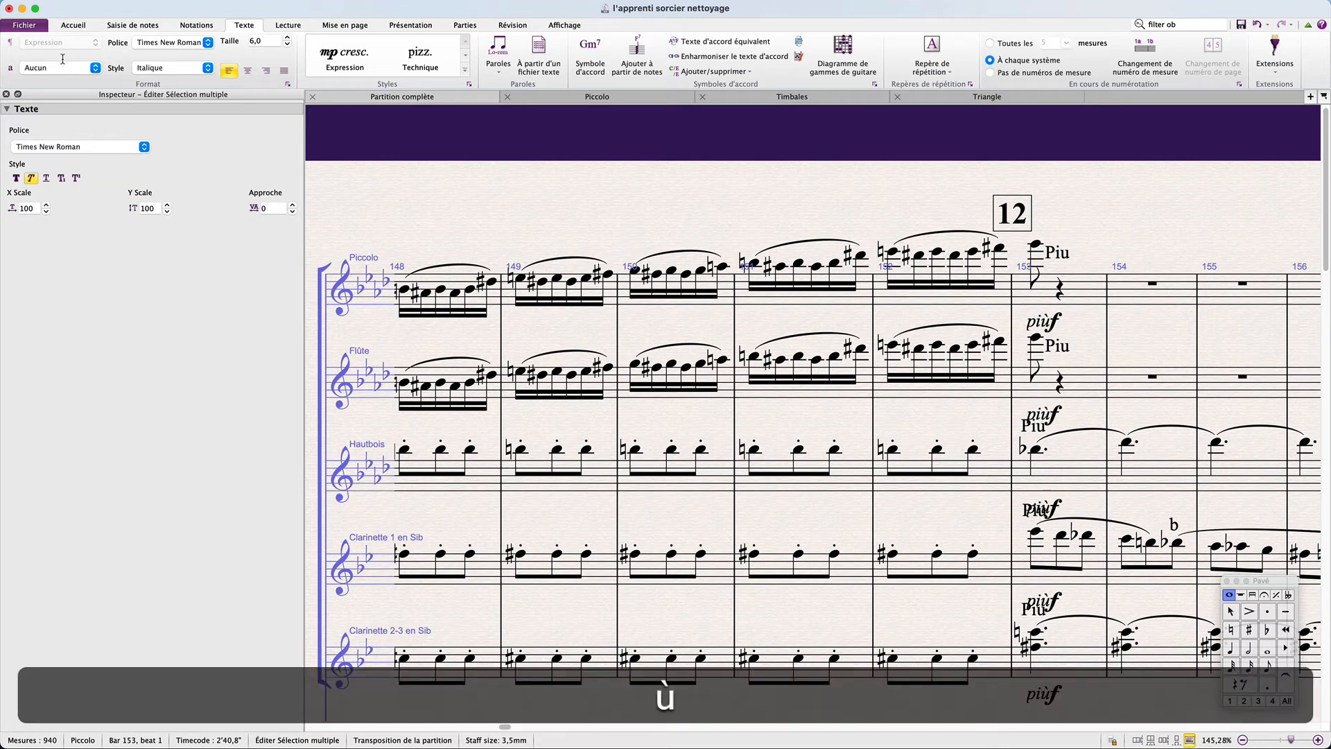
key(Return)
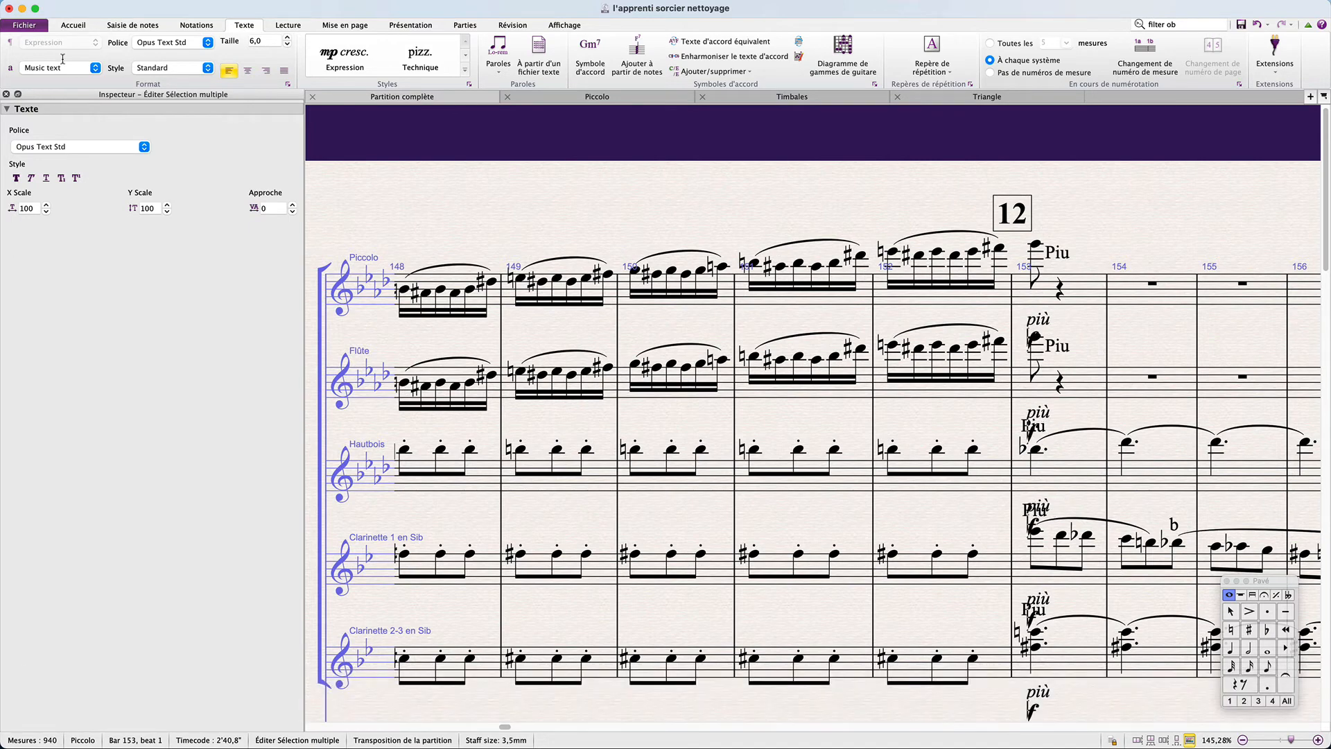
key(BackSpace)
key(Escape)
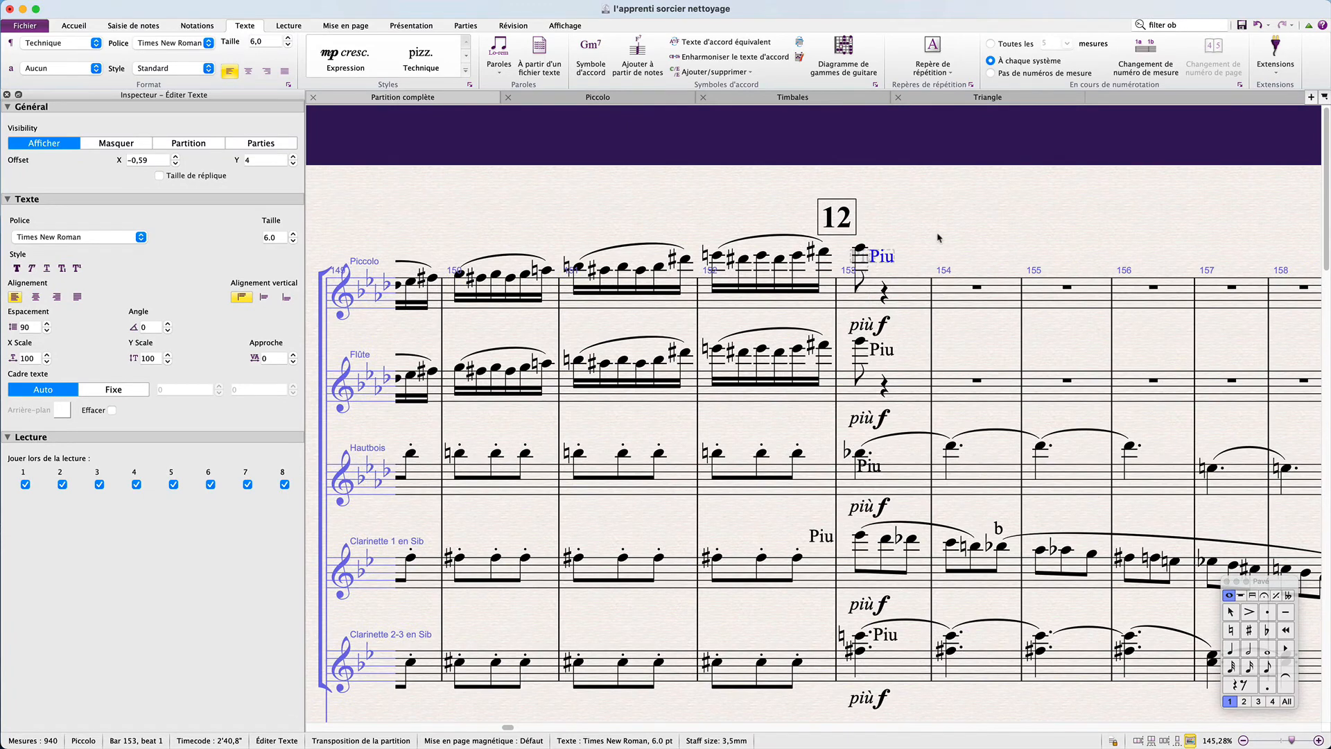
Go to the "Piu" in bar 180 and edit that bar's dynamics in all staves to "più f", with "più" in character style Aucun.
scroll(937, 238, right, 3)
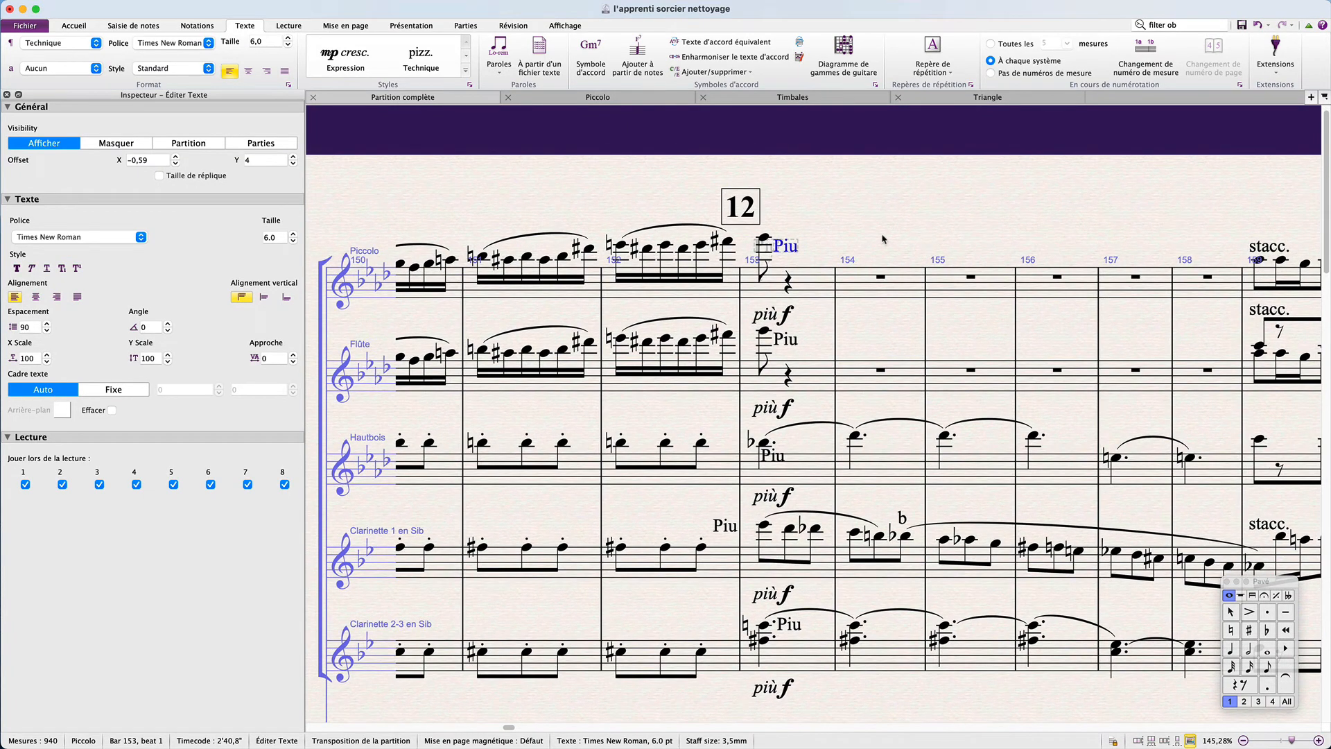
key(super+g)
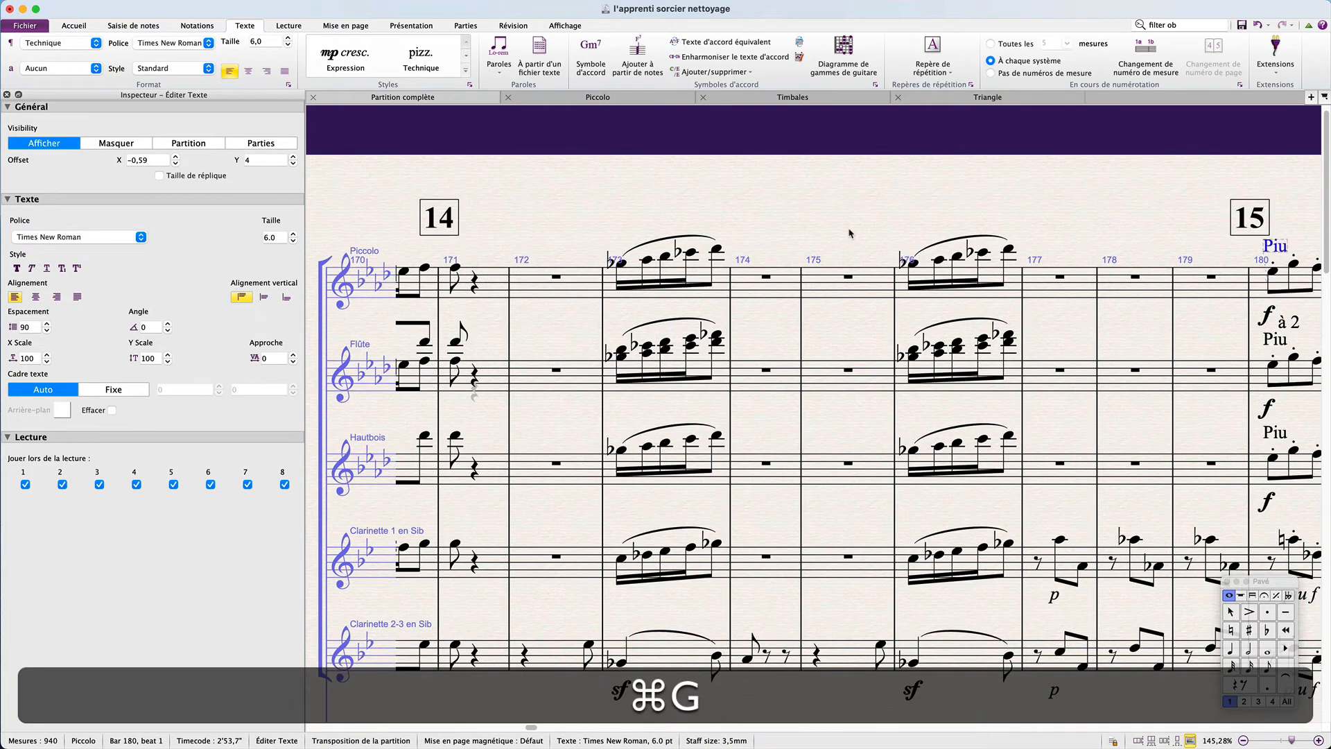
scroll(876, 228, right, 10)
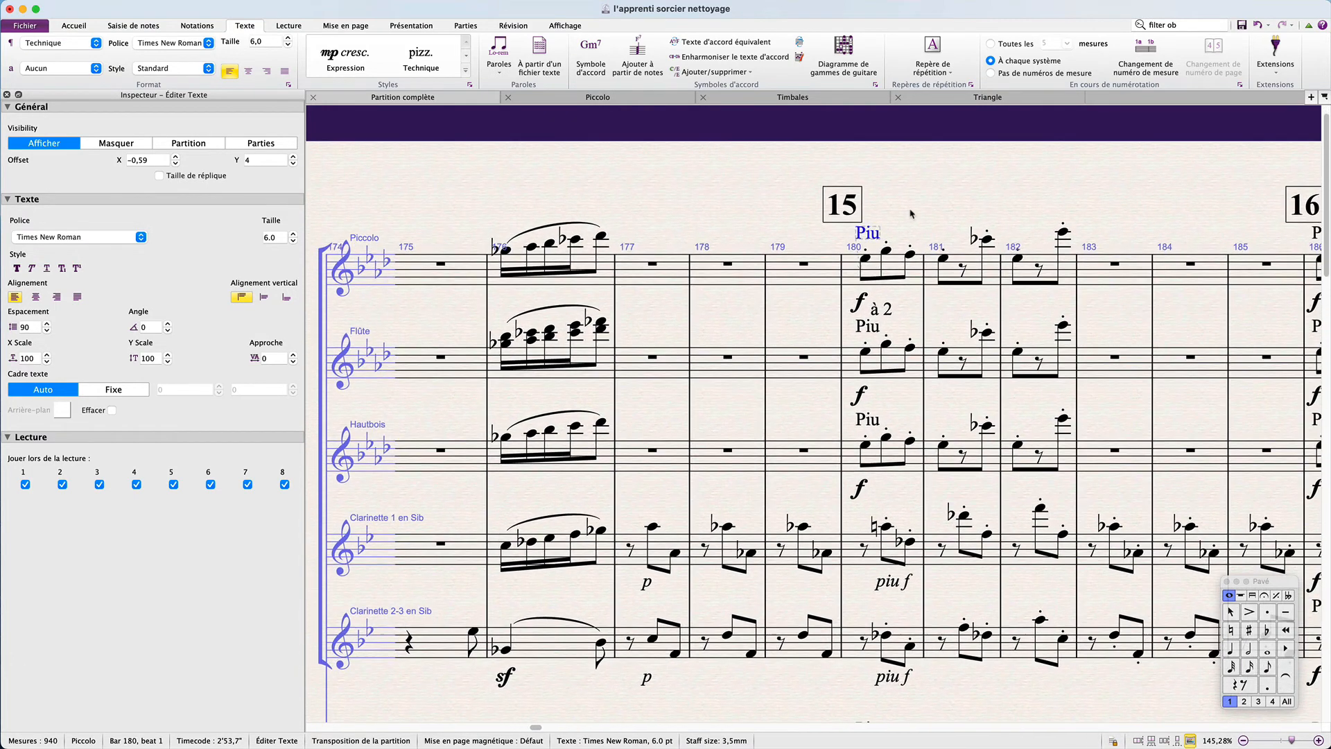
super+click(910, 212)
super+click(894, 265)
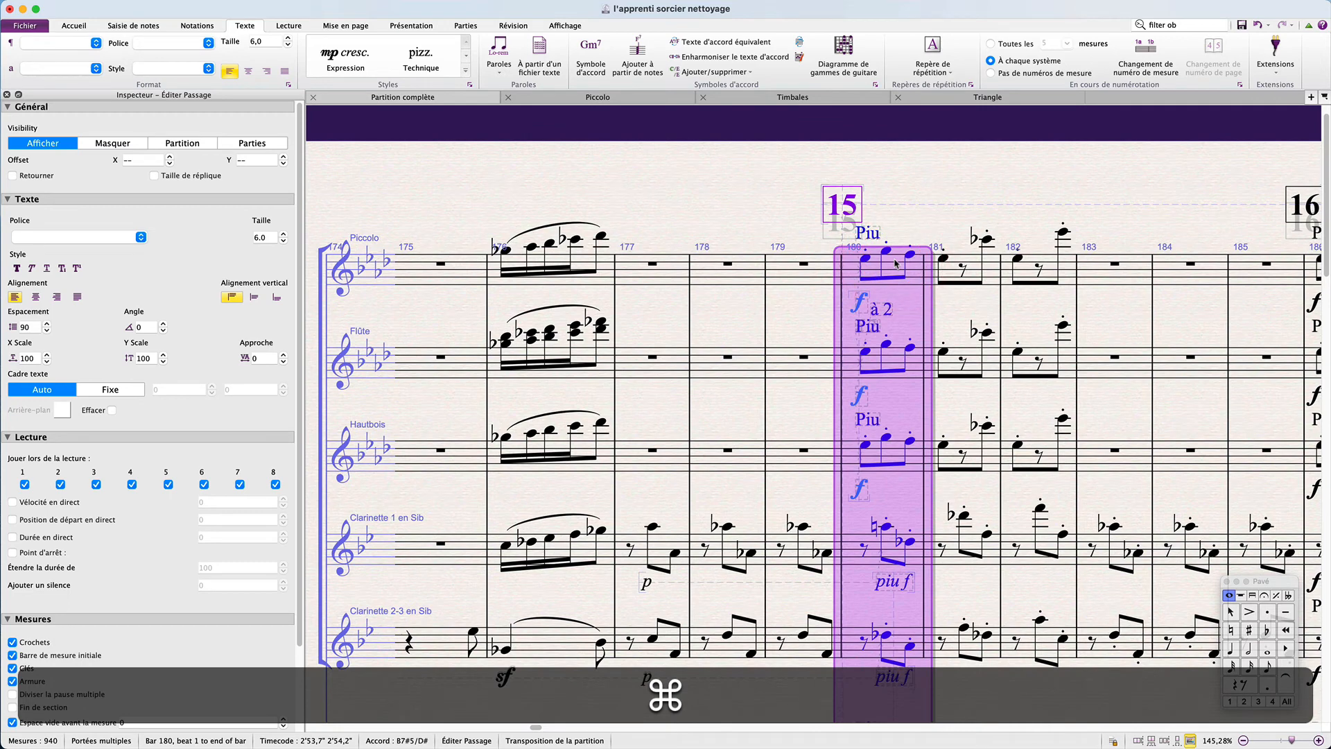
key(alt+shift+Return)
key(ctrl+super+Left)
key(ctrl)
key(Up)
key(Up)
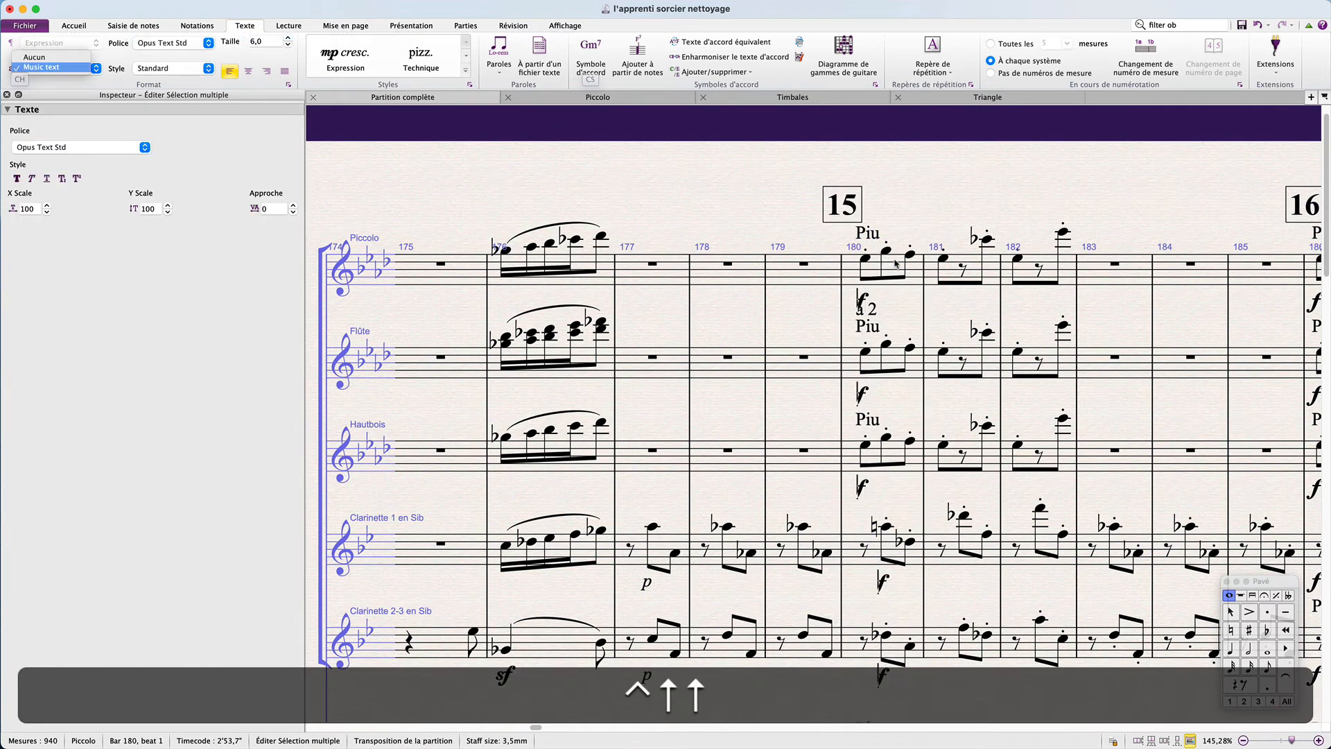
key(Return)
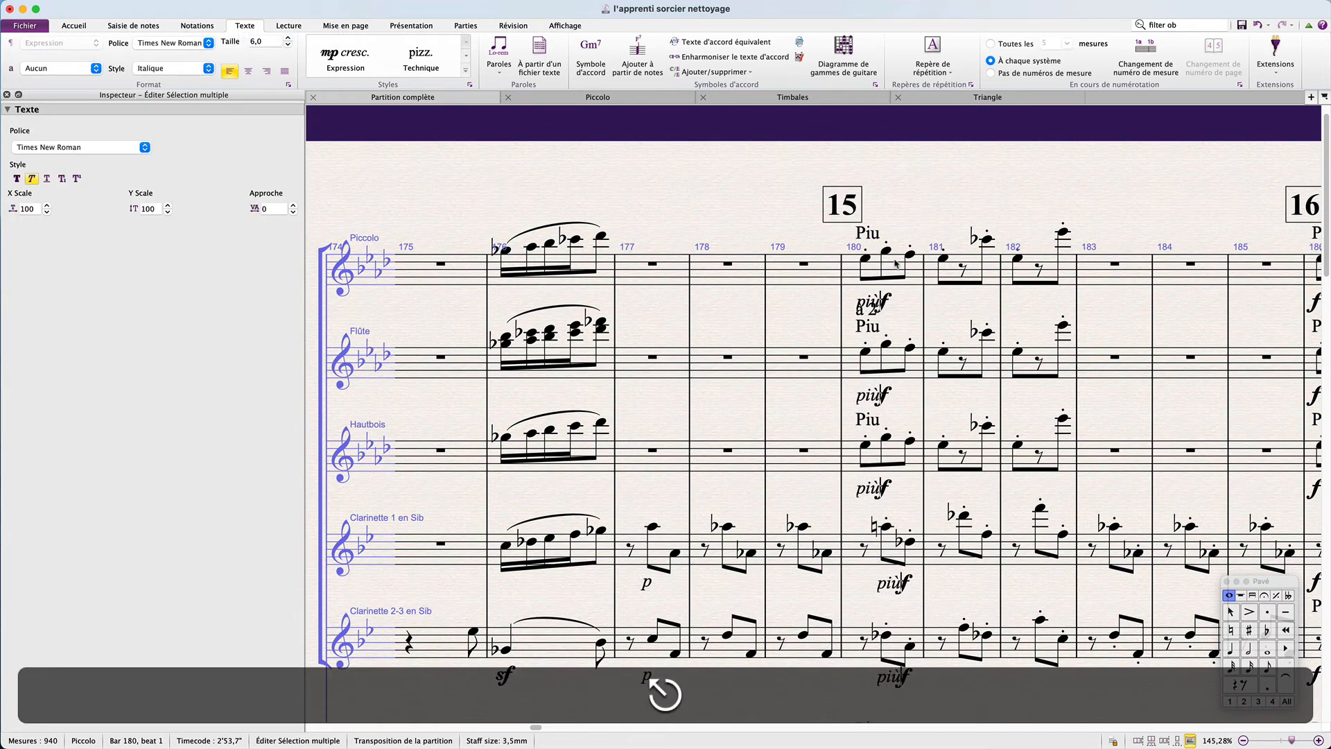
Find the "Piu" in bar 186 and edit that bar's dynamics in all staves to "più f", with "più" in character style Aucun.
key(super+g)
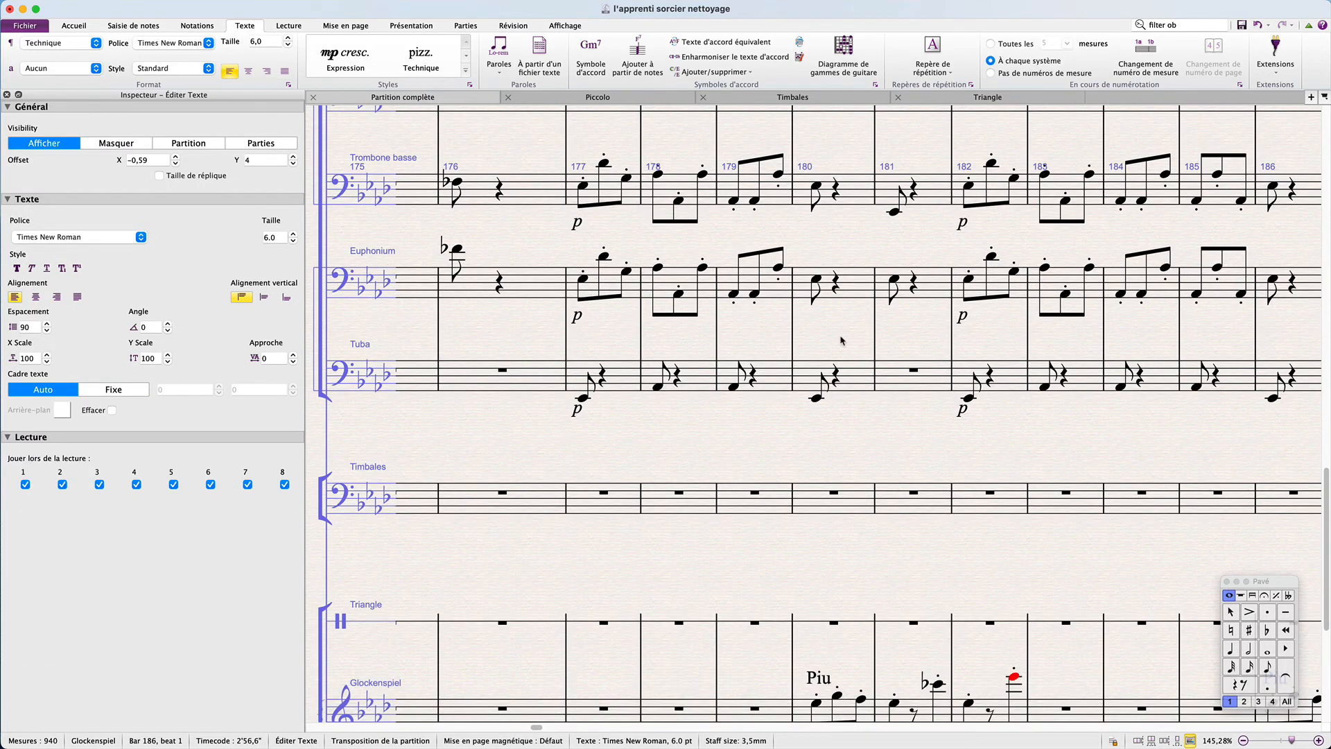
scroll(842, 340, down, 5)
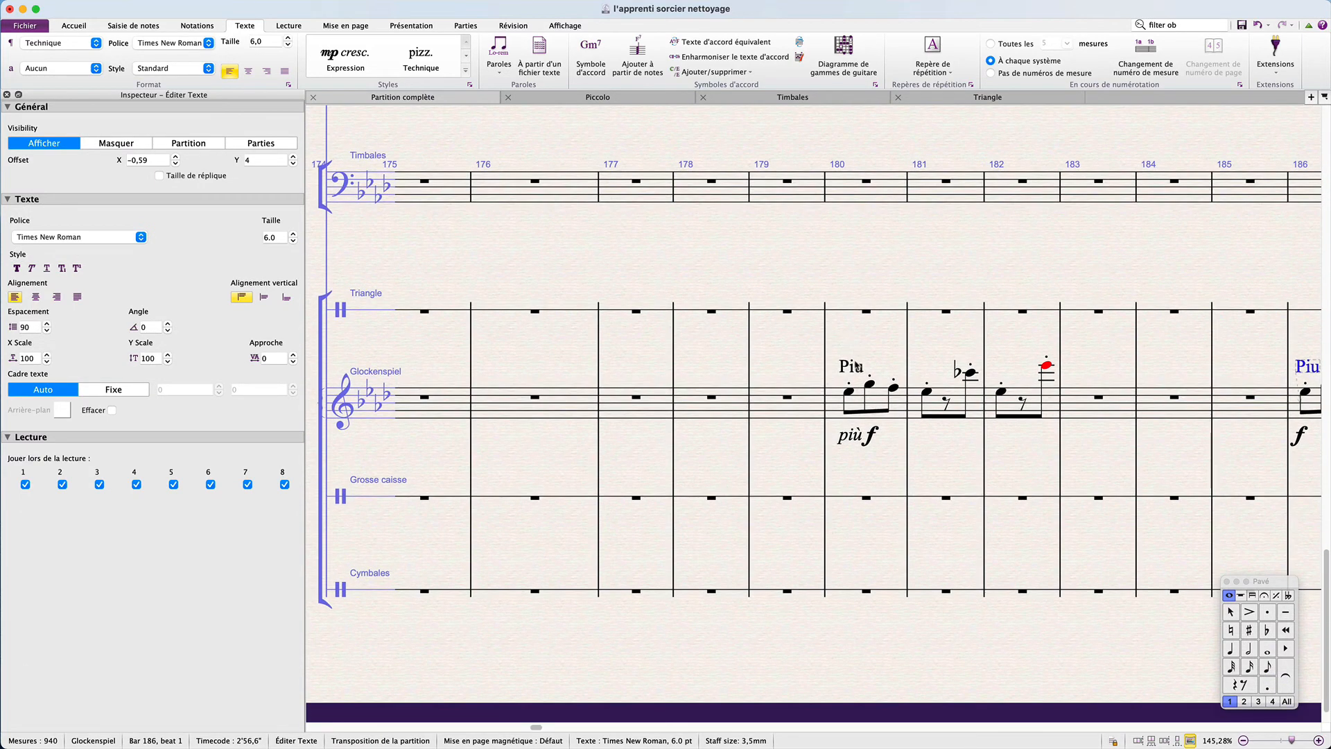
scroll(856, 365, right, 5)
scroll(856, 365, up, 5)
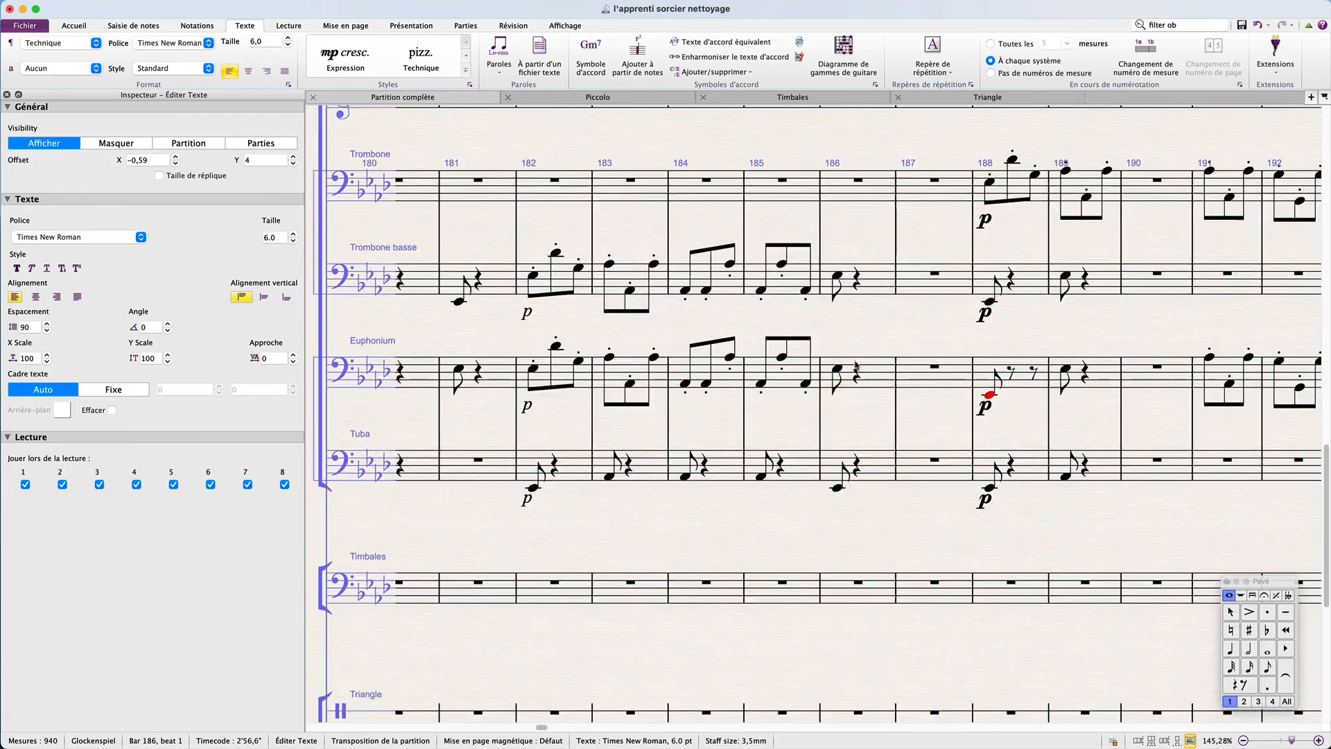
scroll(856, 365, up, 10)
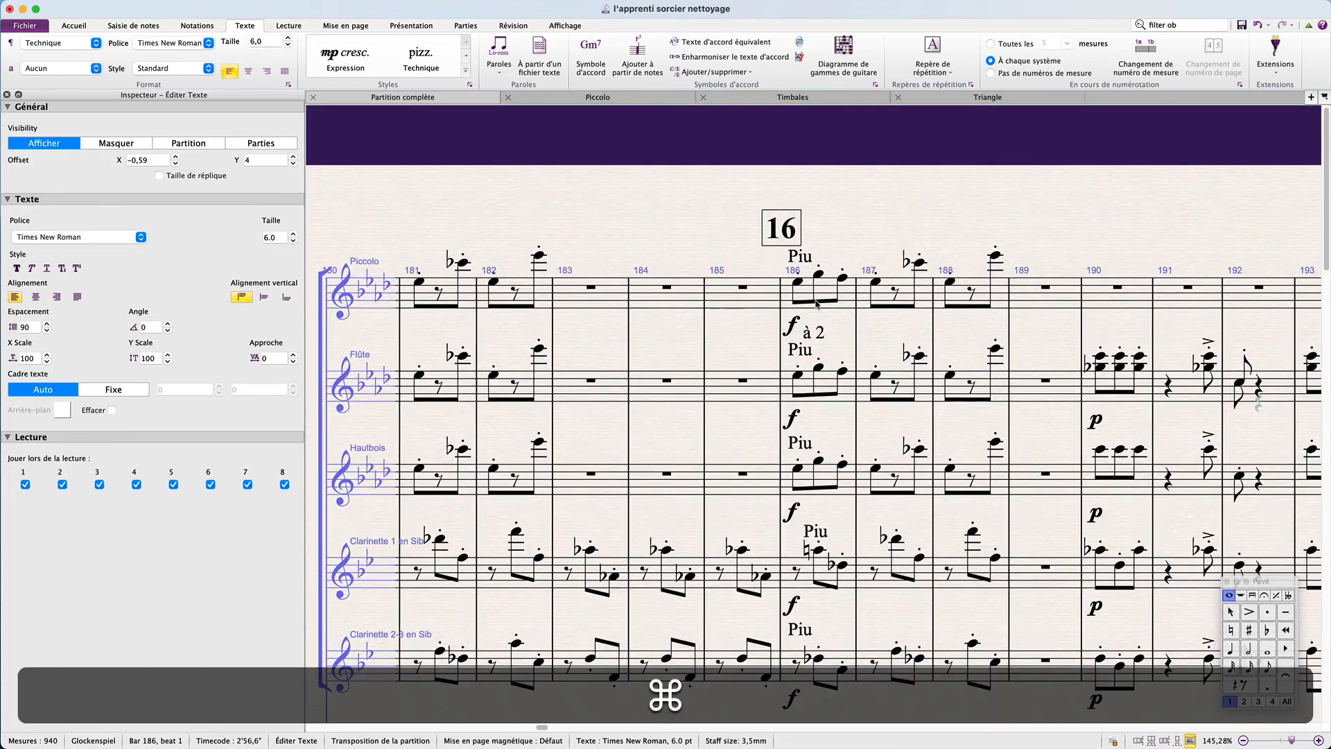
super+click(844, 297)
key(alt+shift+d)
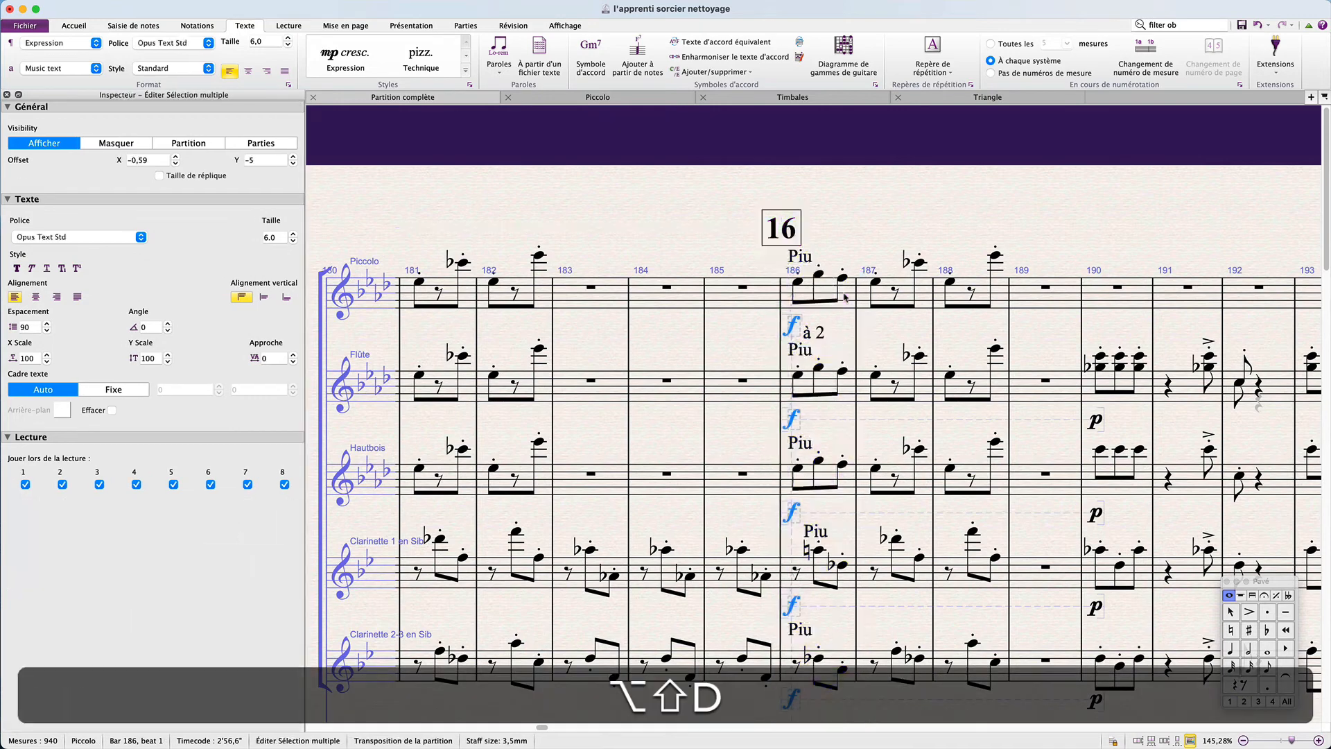
key(super+Left)
key(ctrl+super+Left)
key(ctrl+Up)
key(Return)
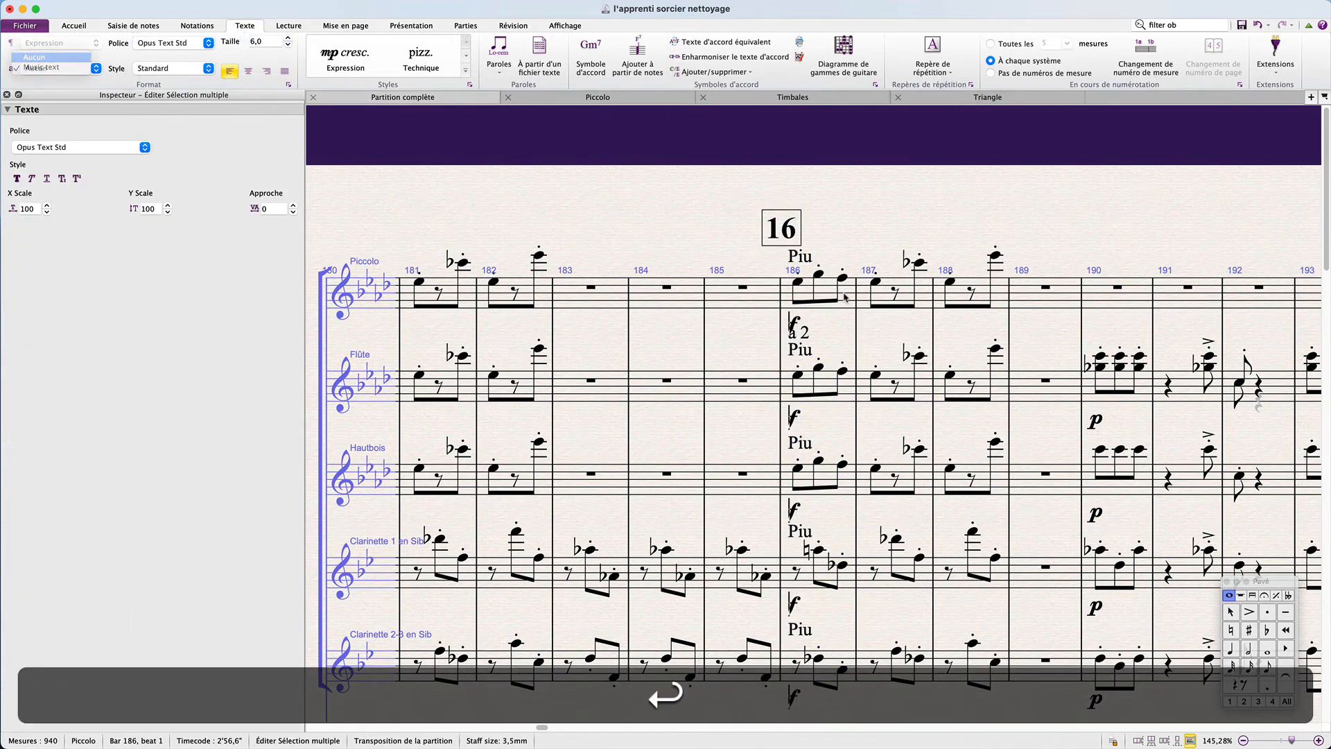
key(Escape)
text(più)
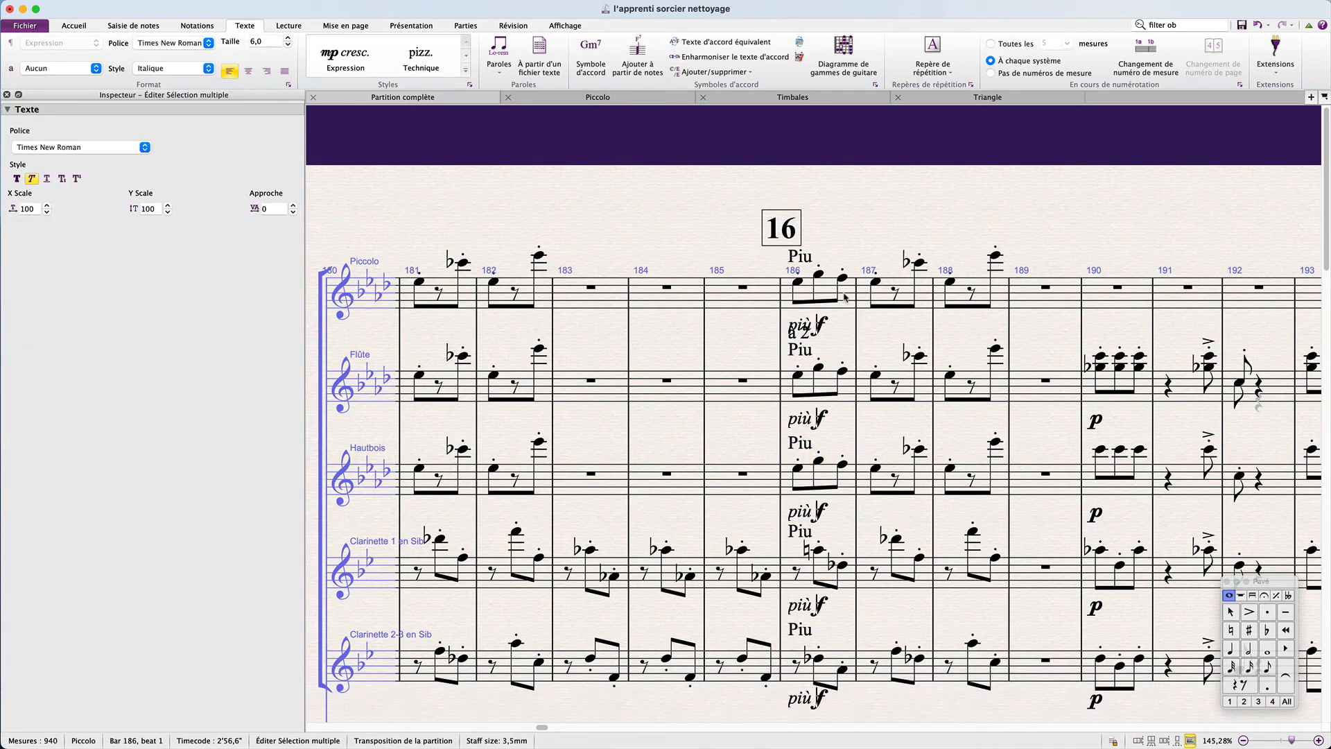
key(Escape)
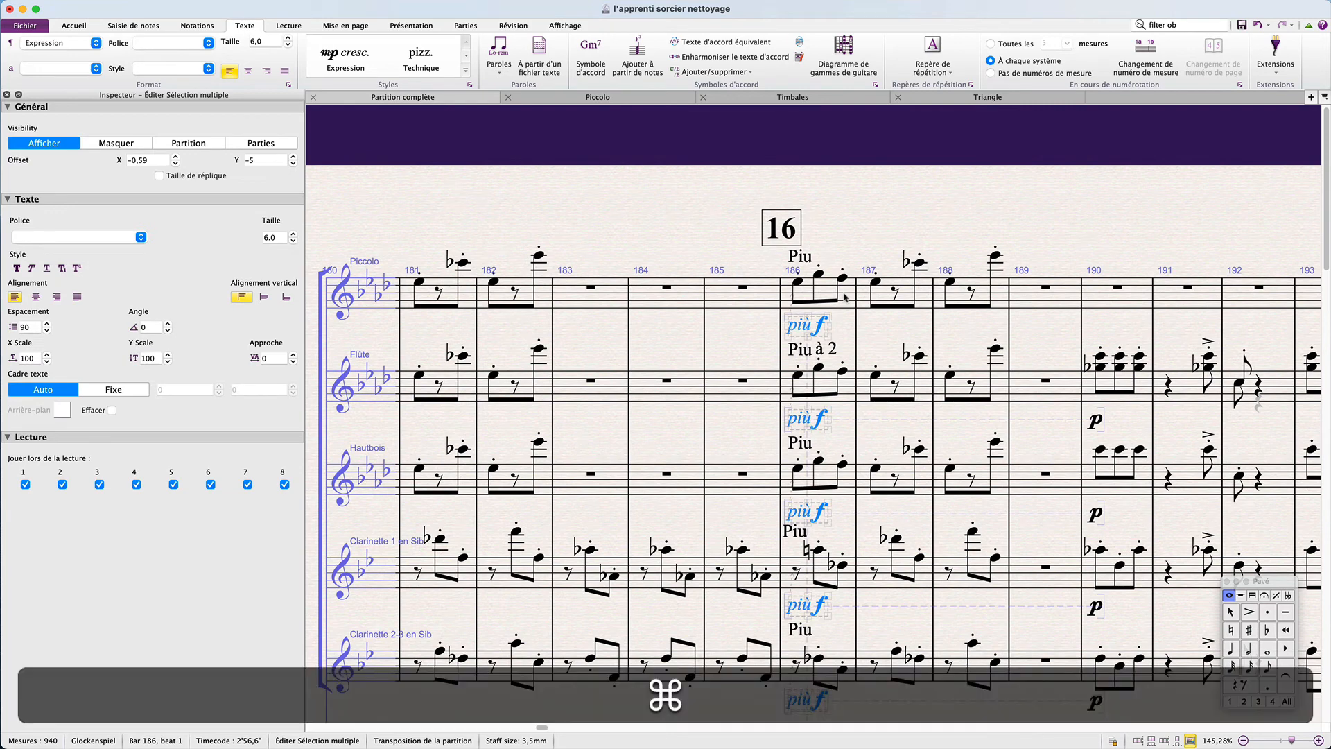
Go to the "Piu" in bar 212 and examine that bar's dynamics from the Piccolo down to the Glockenspiel.
key(super+g)
key(super+g)
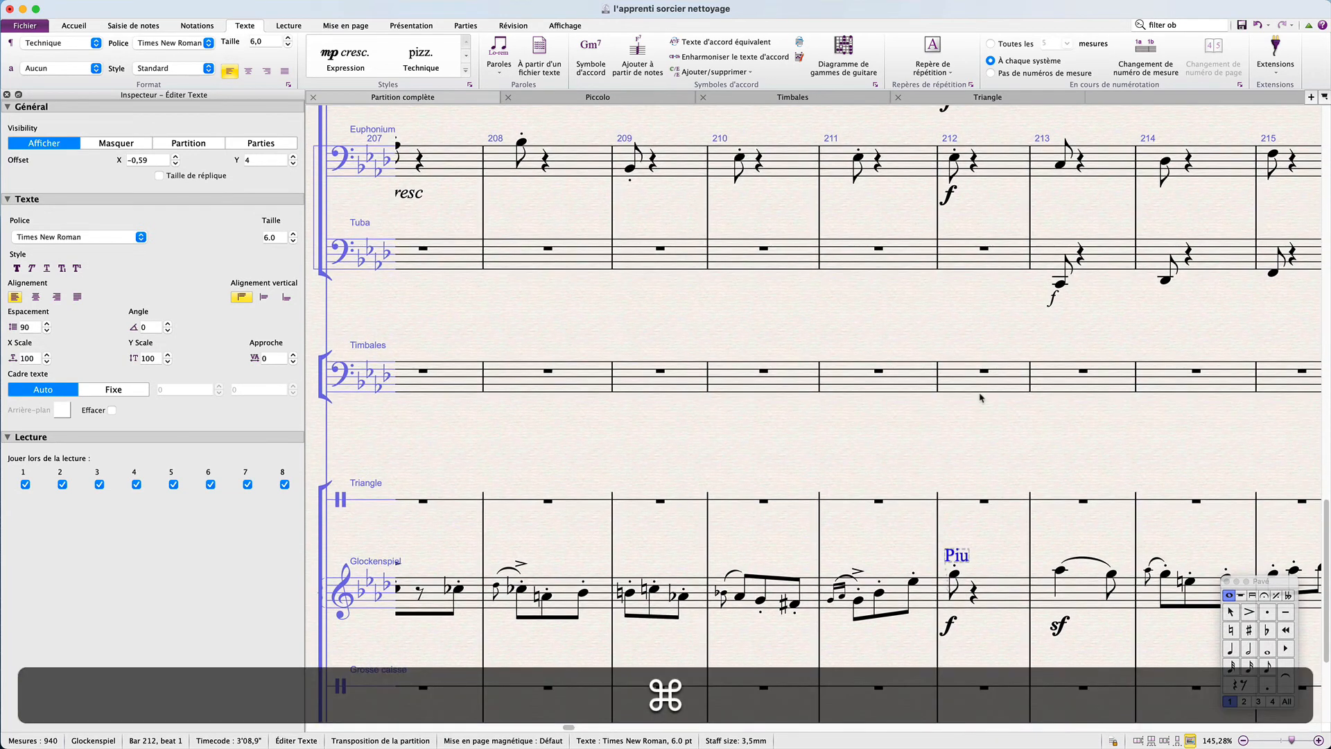
scroll(980, 398, up, 10)
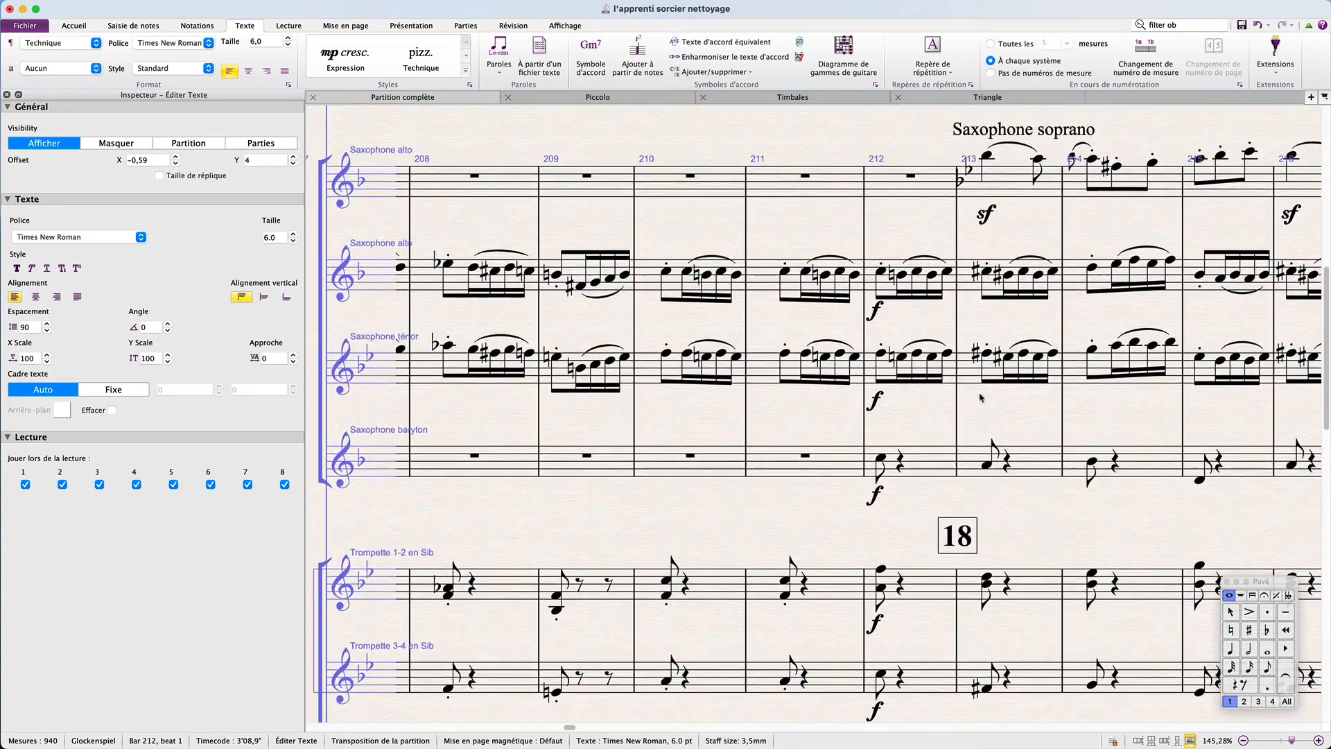
scroll(980, 398, up, 10)
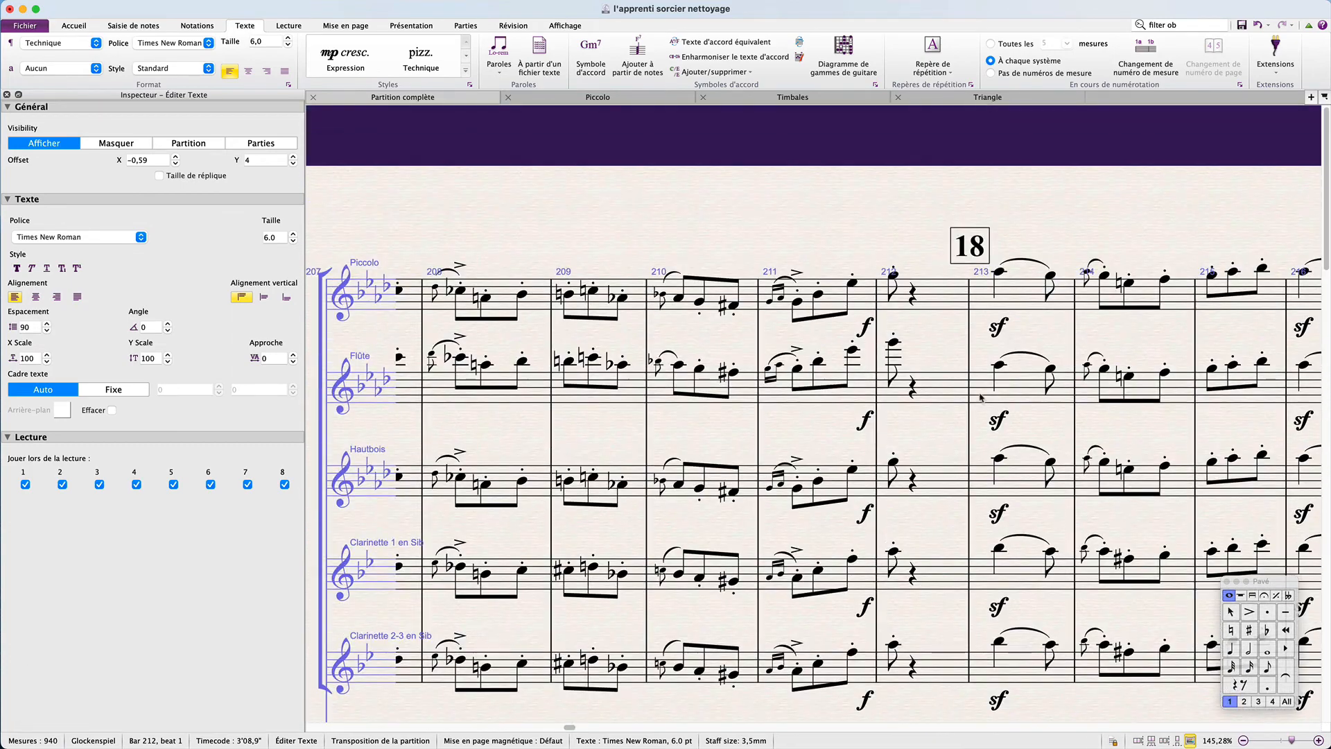
super+click(930, 290)
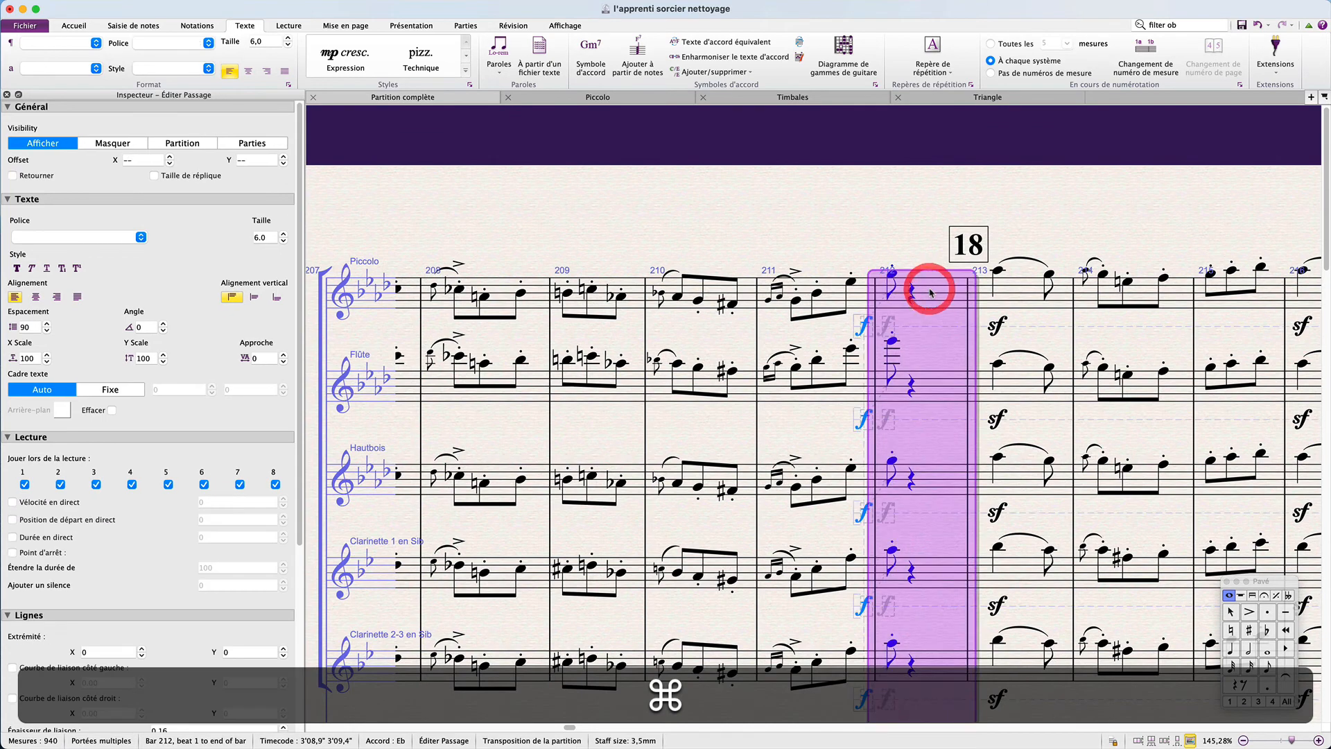
scroll(931, 292, down, 15)
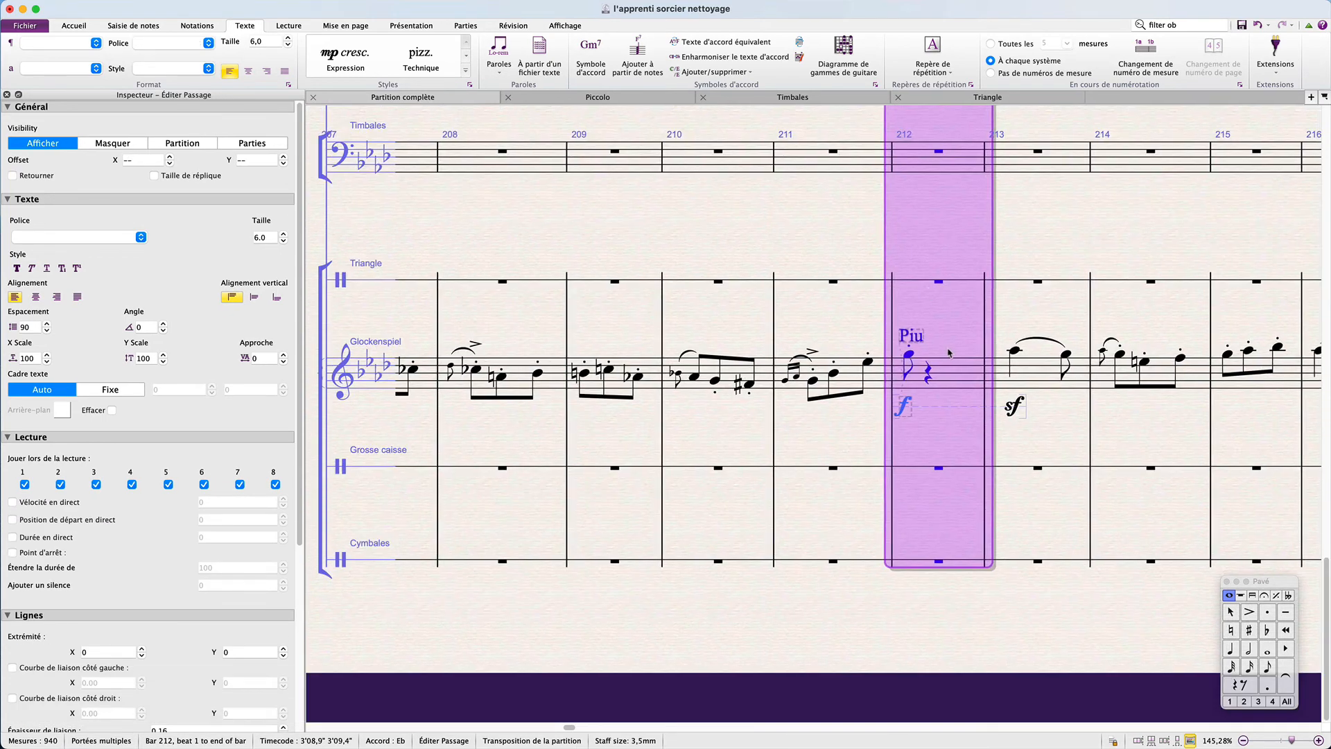
click(948, 353)
click(951, 377)
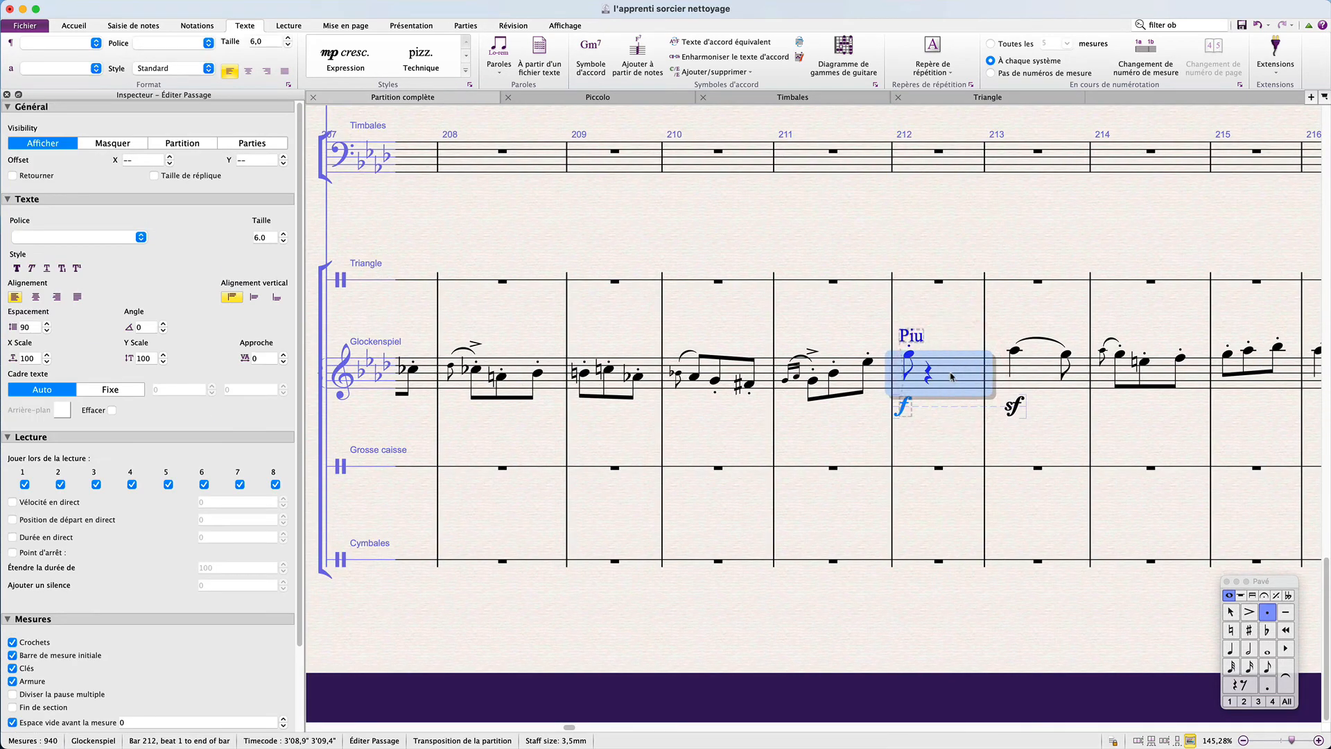
scroll(952, 377, up, 8)
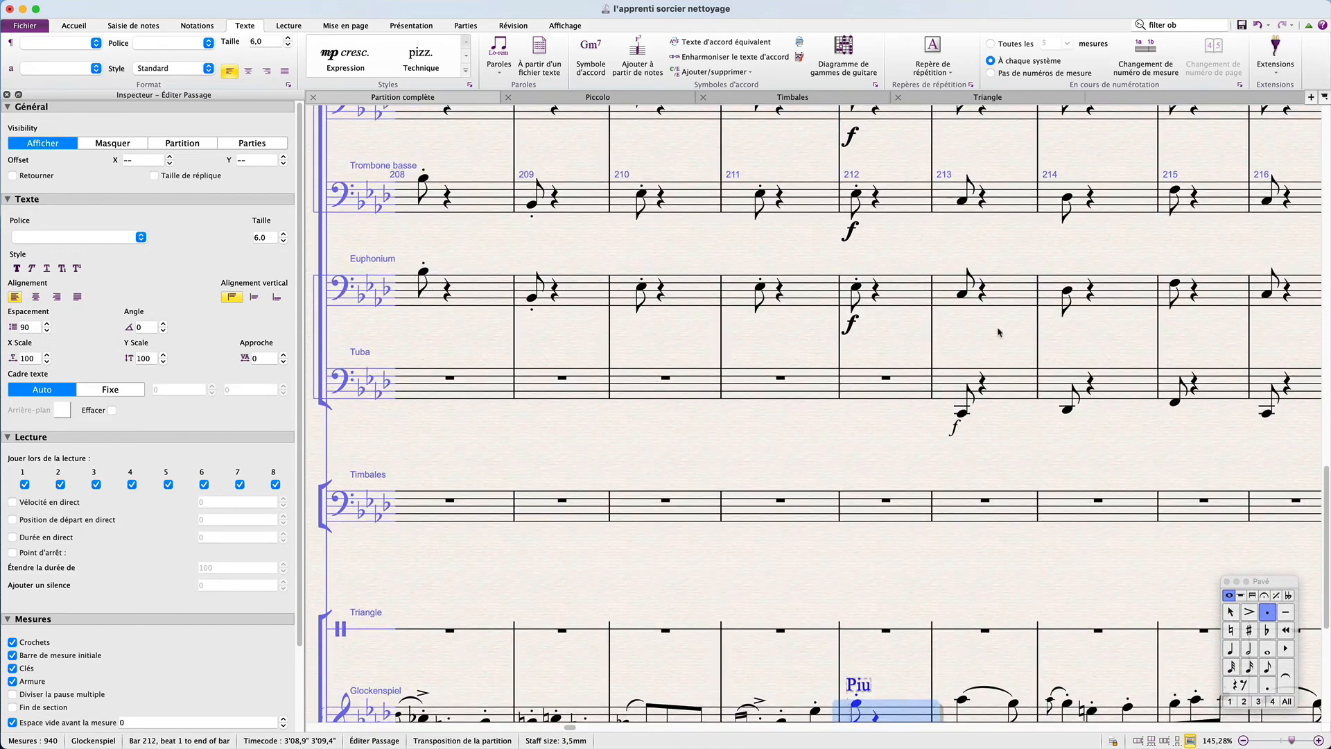
scroll(998, 332, up, 10)
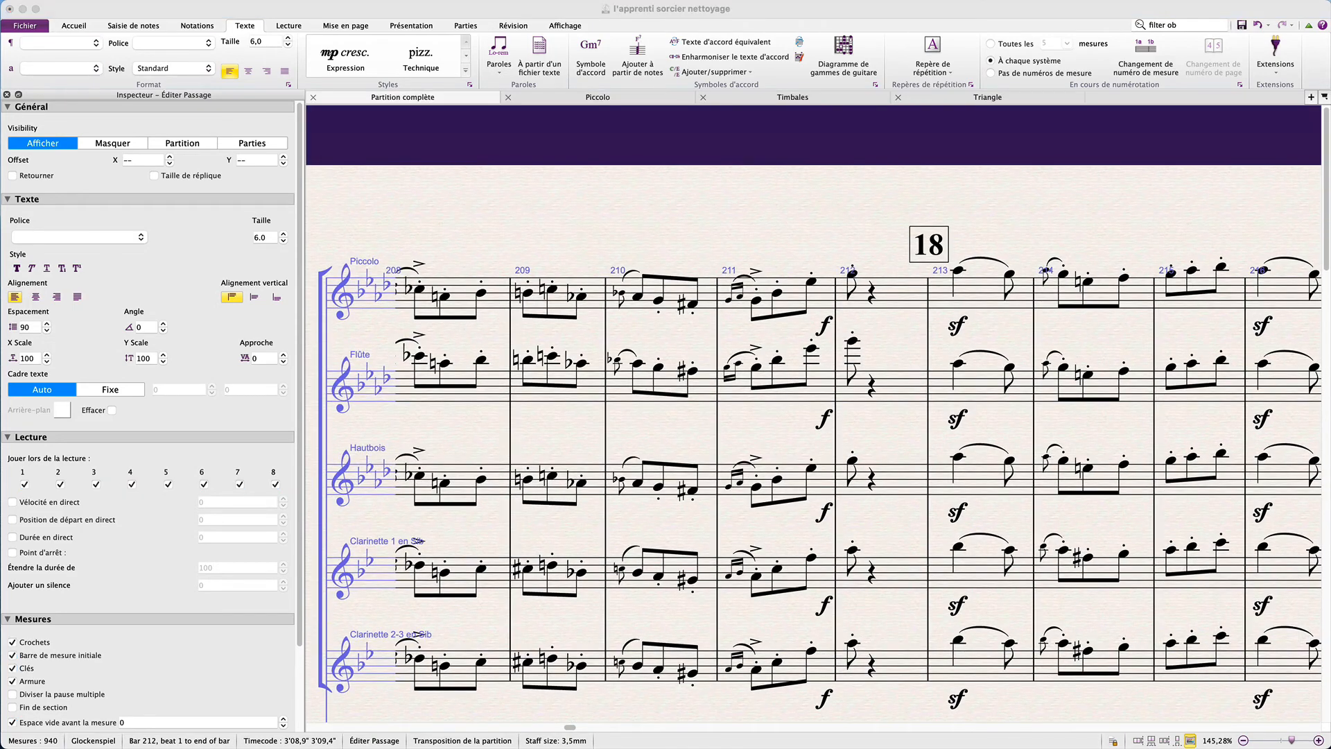
Edit bar 212's dynamics in all staves to "più f".
key(Left)
click(885, 217)
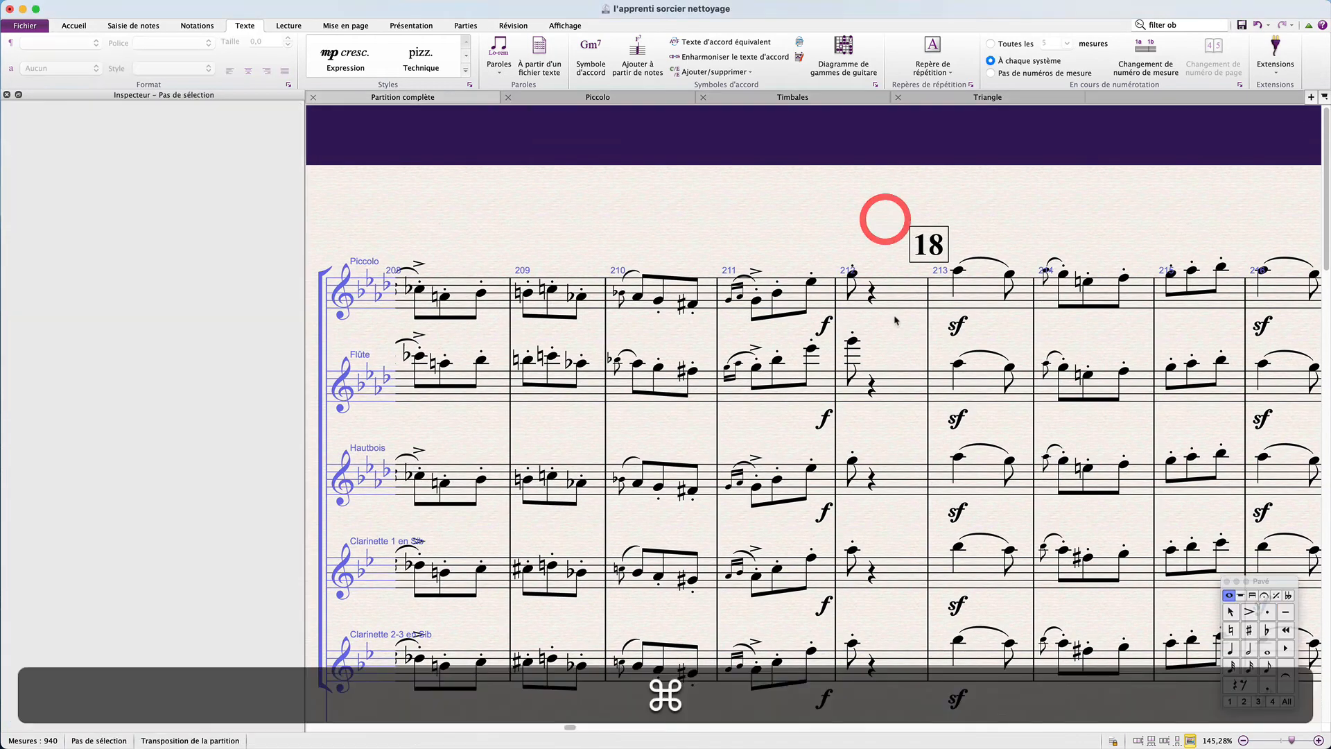
super+click(894, 301)
key(ctrl+Up)
key(Escape)
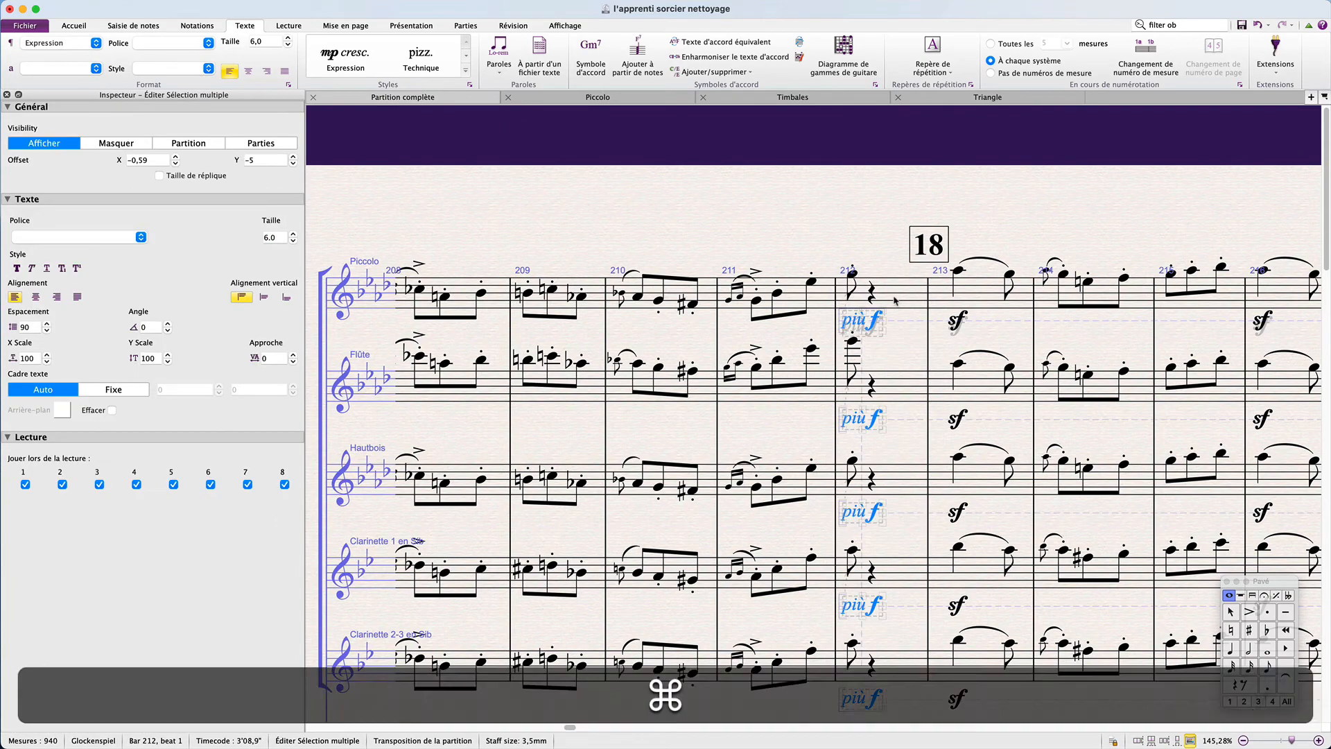
Find the next "Piu" and edit the "f" dynamics of bars 408 and 409 together to "più f".
key(super+z)
key(super+z)
scroll(893, 301, down, 5)
scroll(893, 301, up, 3)
scroll(894, 301, down, 4)
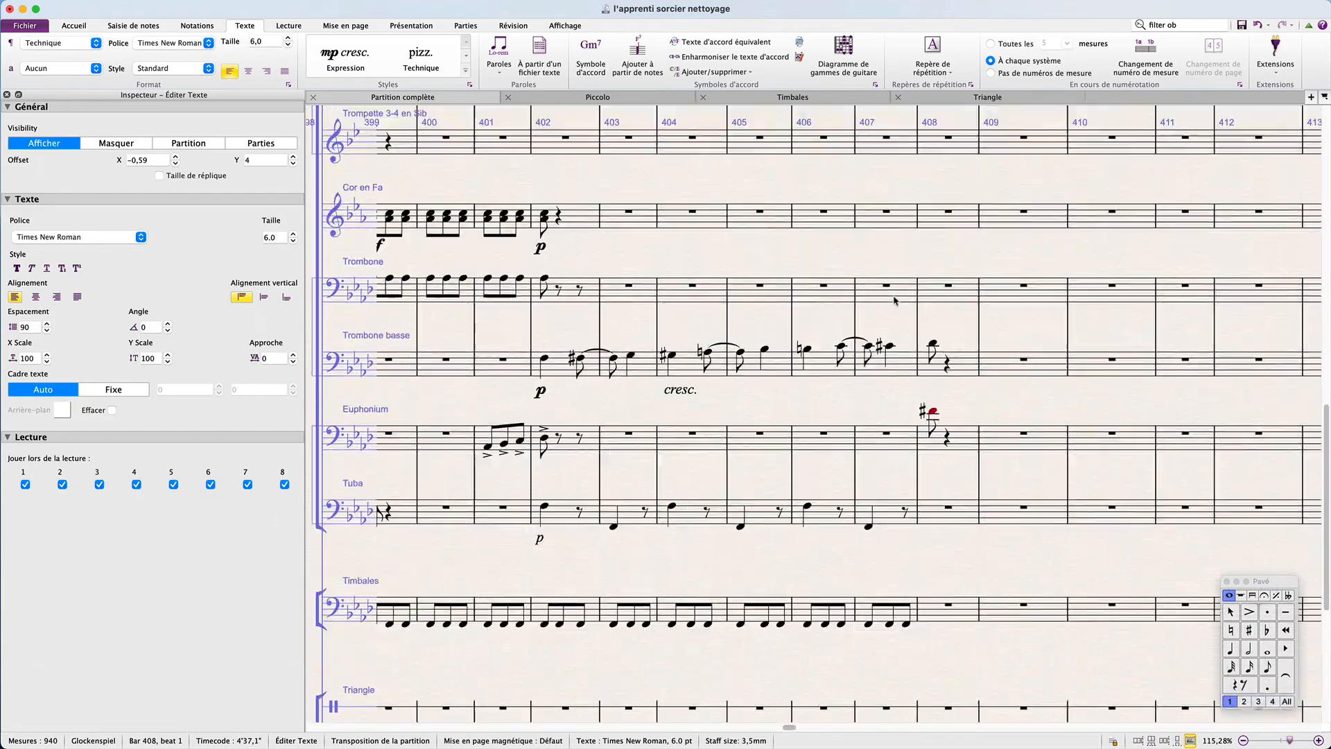
scroll(904, 235, up, 4)
shift+click(1022, 259)
key(super+Left)
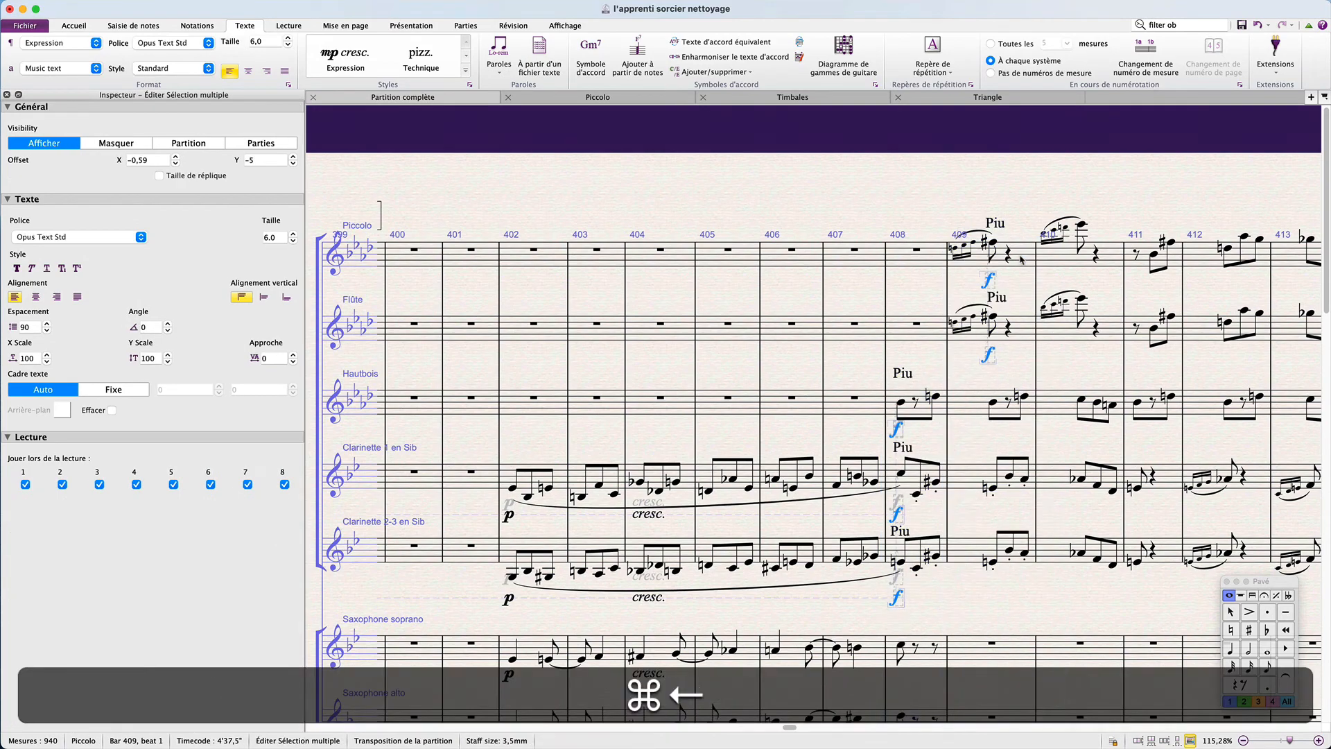
key(Return)
text(più)
key(Escape)
Go to the next "Piu" and change the "f" dynamics of bars 423 and 424 to "più f", with "più" in character style Aucun.
key(super+g)
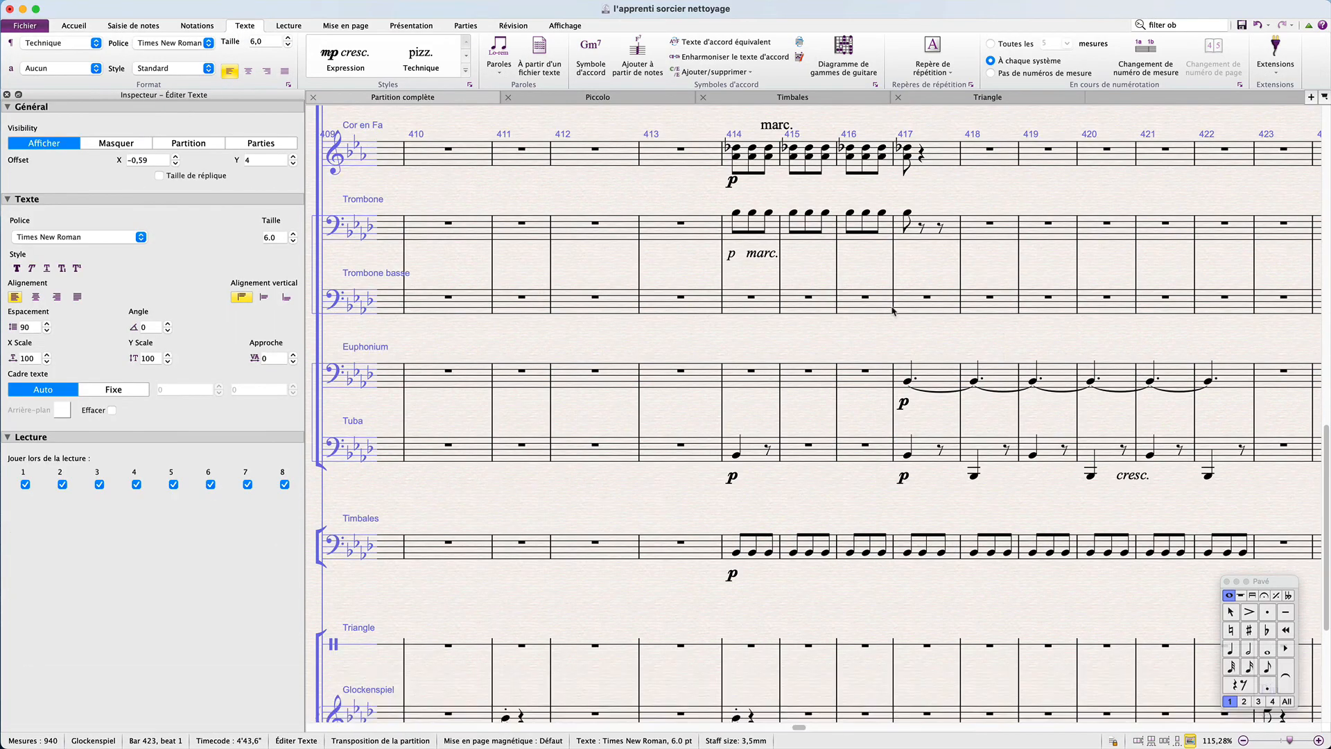
scroll(893, 309, down, 4)
scroll(892, 311, up, 3)
scroll(829, 361, up, 10)
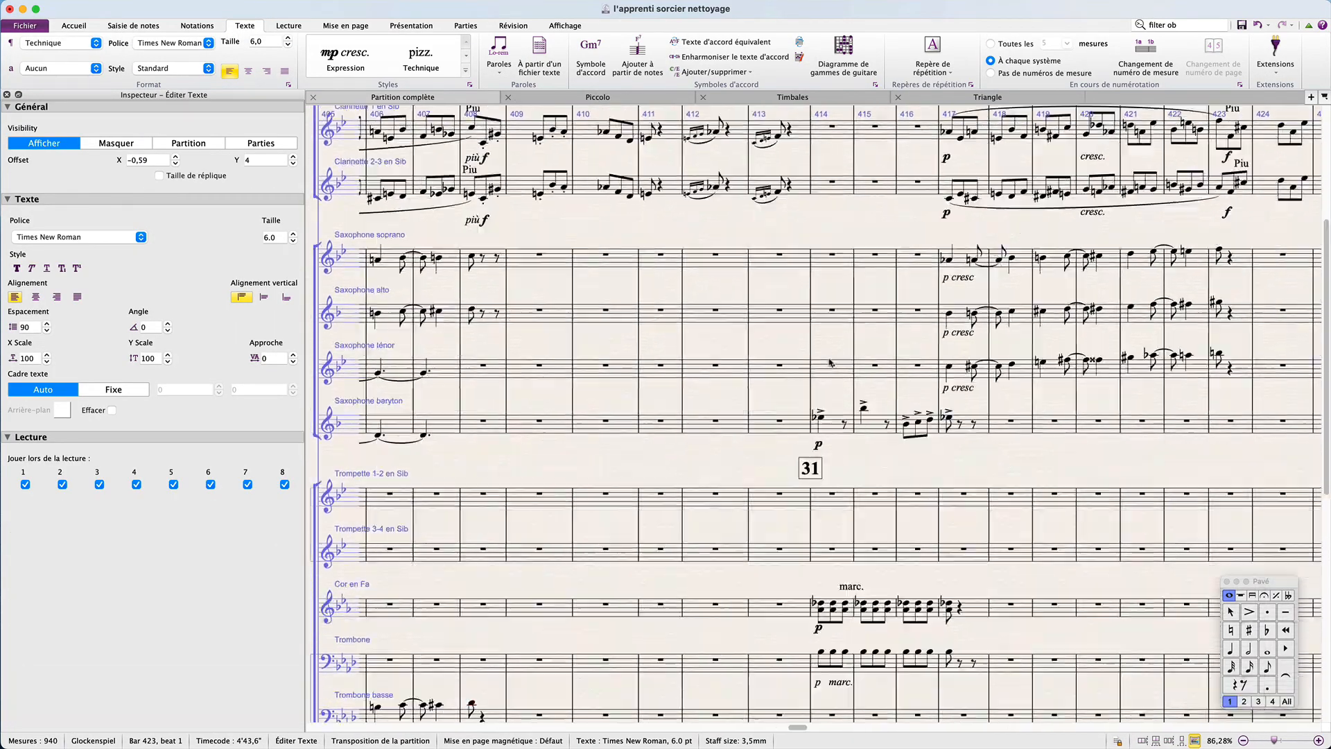
click(543, 614)
scroll(1115, 369, down, 10)
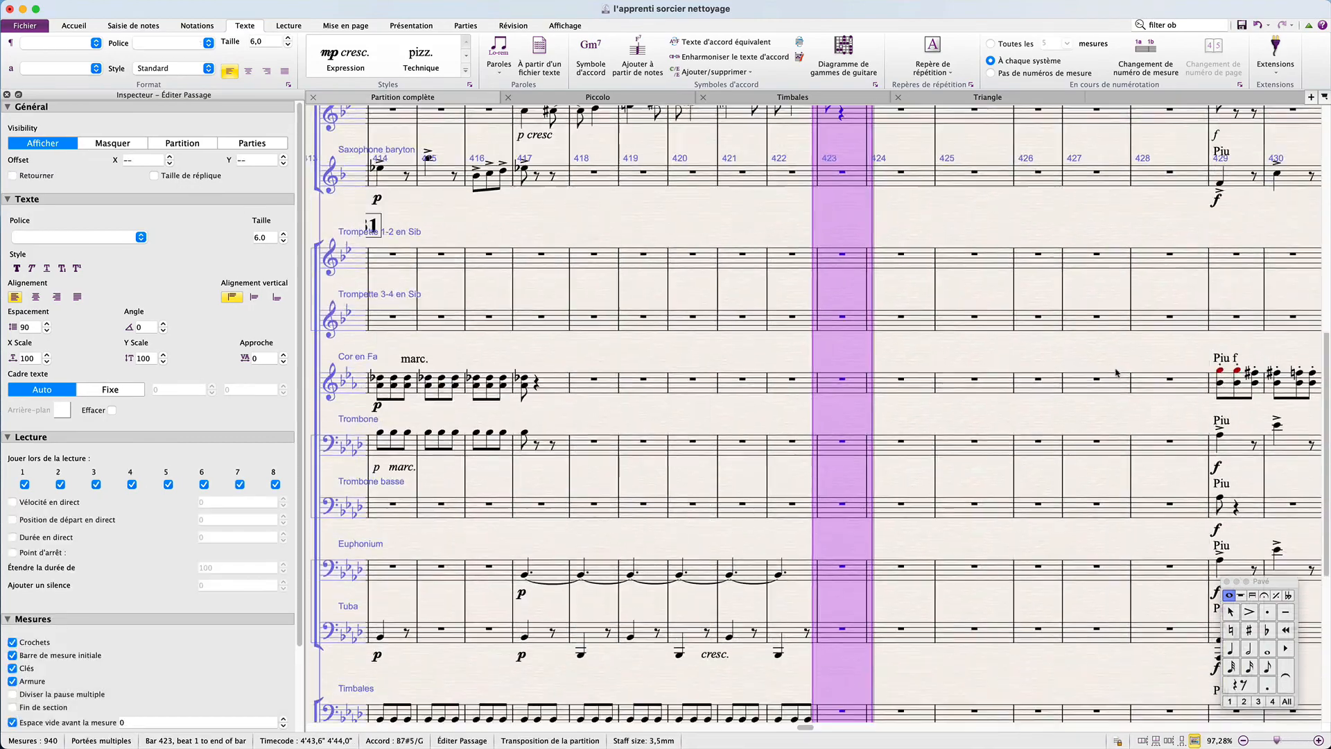
scroll(1040, 312, up, 10)
shift+click(909, 234)
key(ctrl+Up)
key(Escape)
key(Escape)
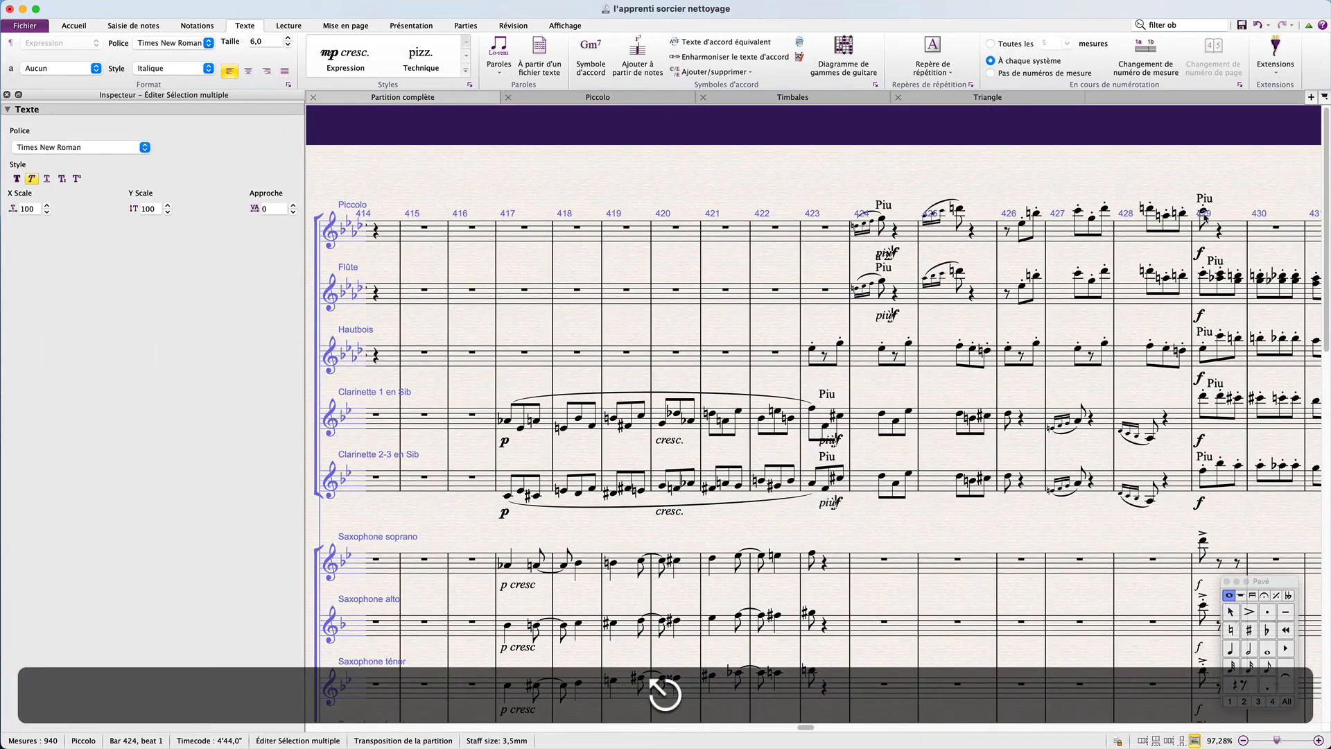
super+click(1230, 226)
scroll(1233, 228, down, 5)
scroll(1234, 229, right, 4)
key(ctrl+super+Left)
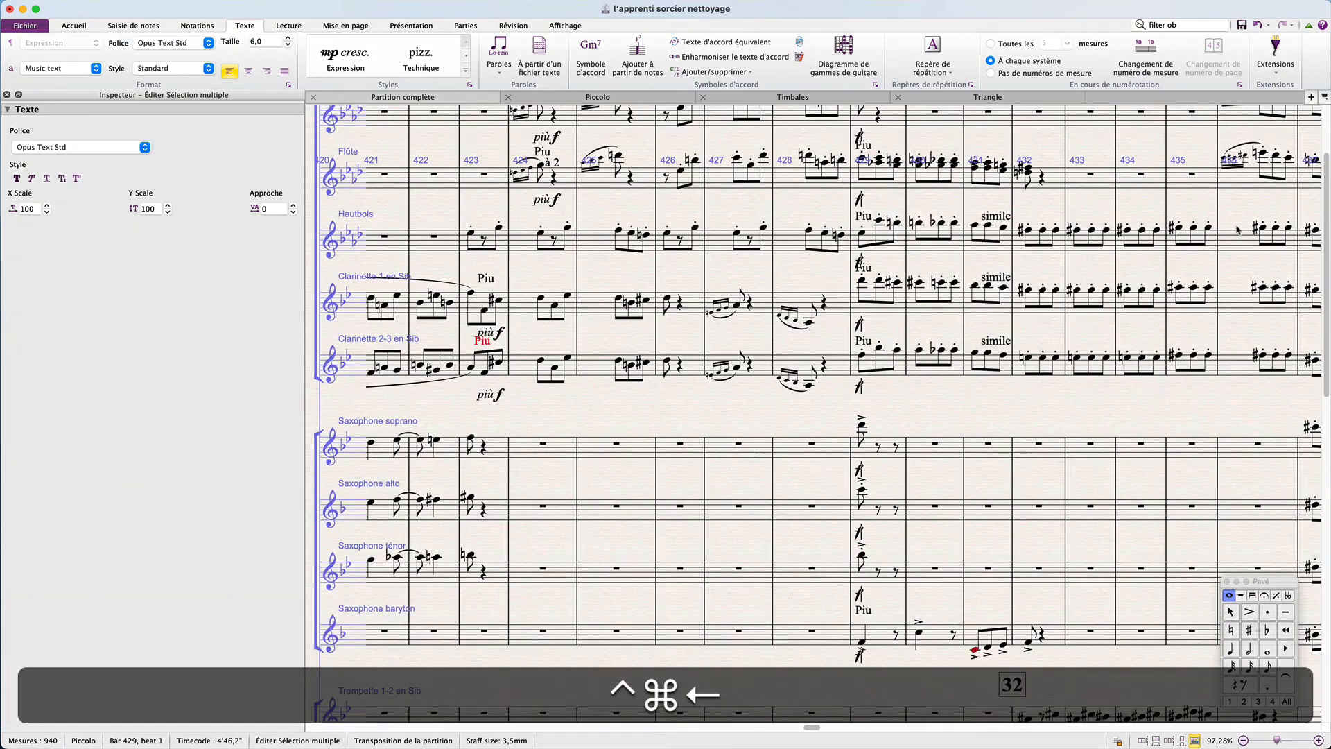
key(Escape)
scroll(970, 267, up, 4)
super+click(905, 228)
key(alt+shift+d)
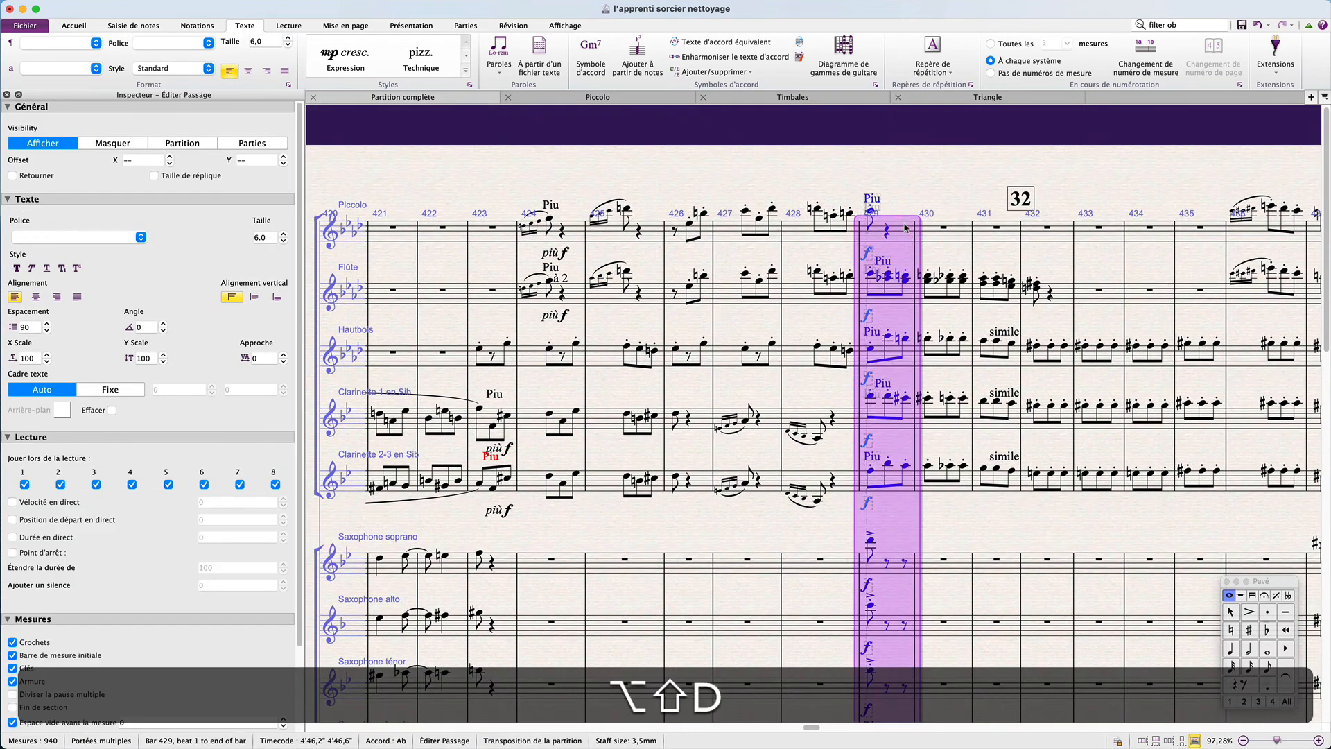
key(Return)
key(Up)
key(Escape)
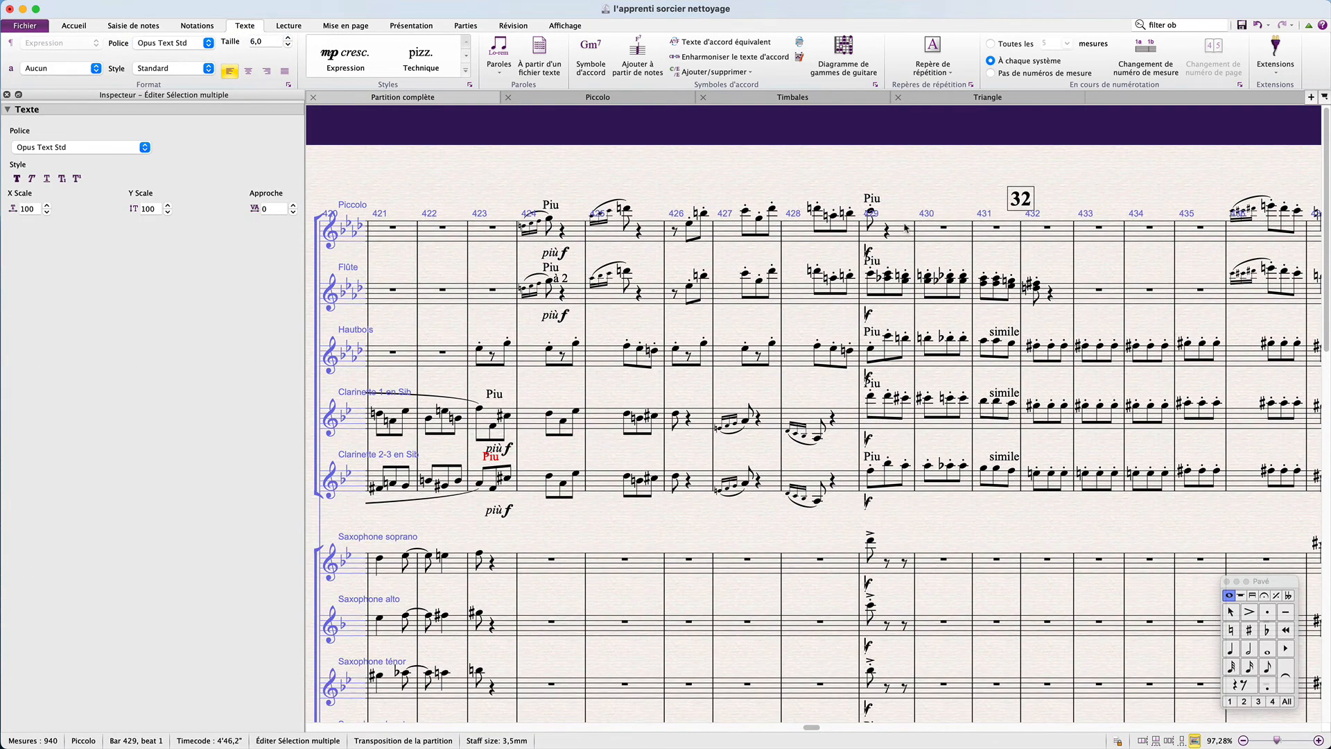
Insert "più" before the "f" in bar 429 across all staves, then clear the selection.
super+click(903, 202)
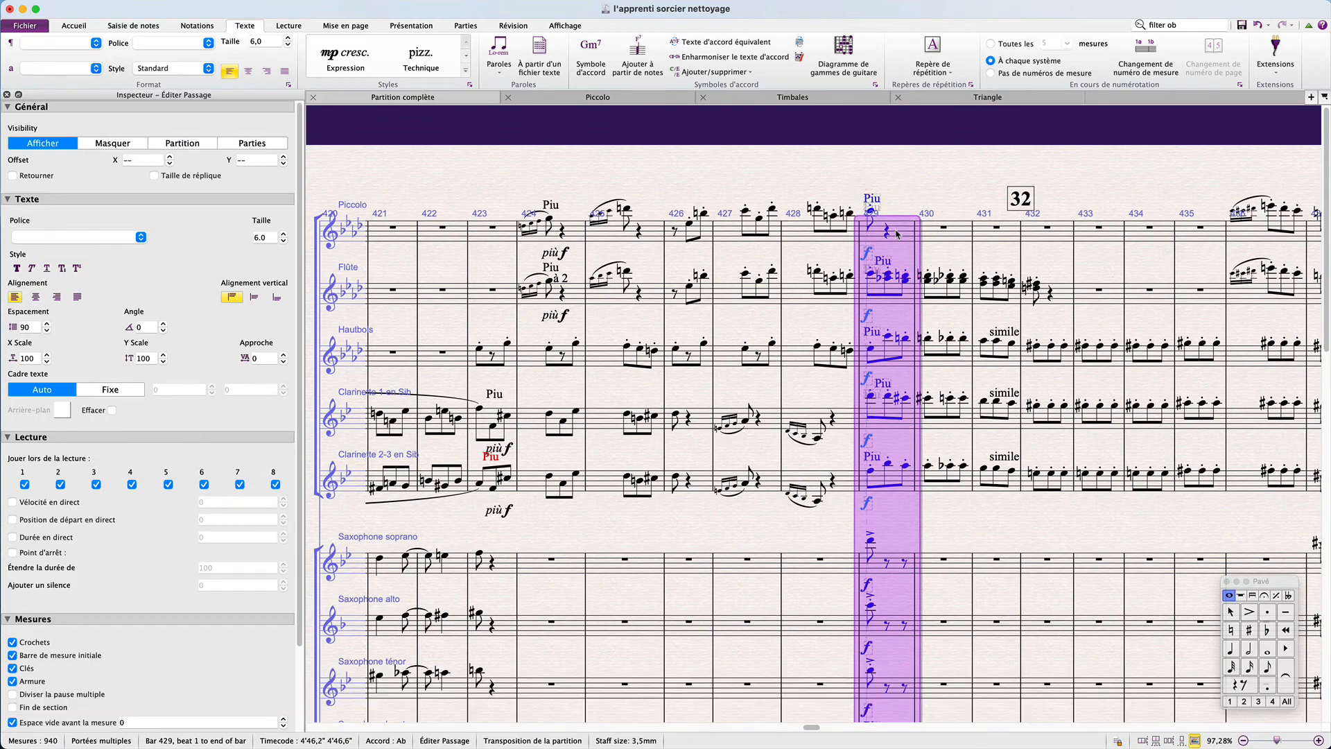
key(ctrl+super+Left)
key(Escape)
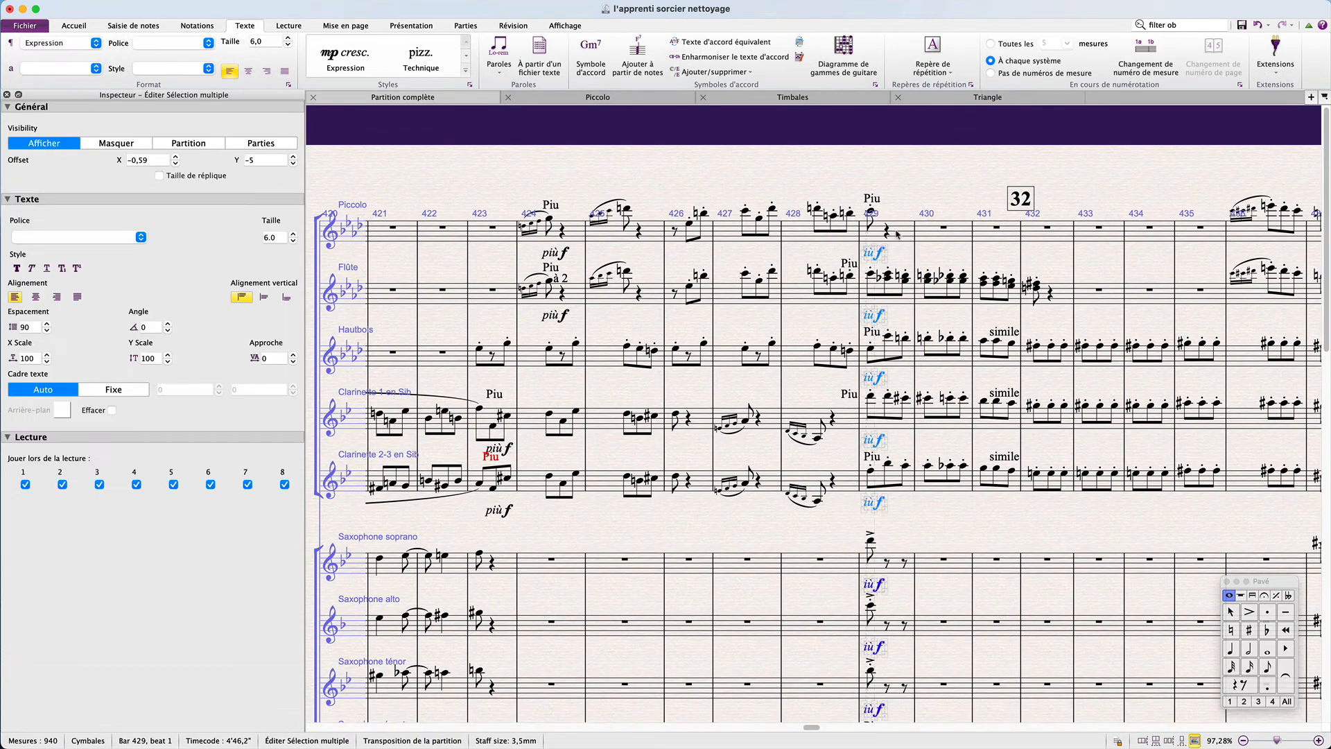
key(super+Left)
click(937, 221)
Step through the "Piu" texts from the start of the score to check the dynamics in their bars.
scroll(936, 221, down, 10)
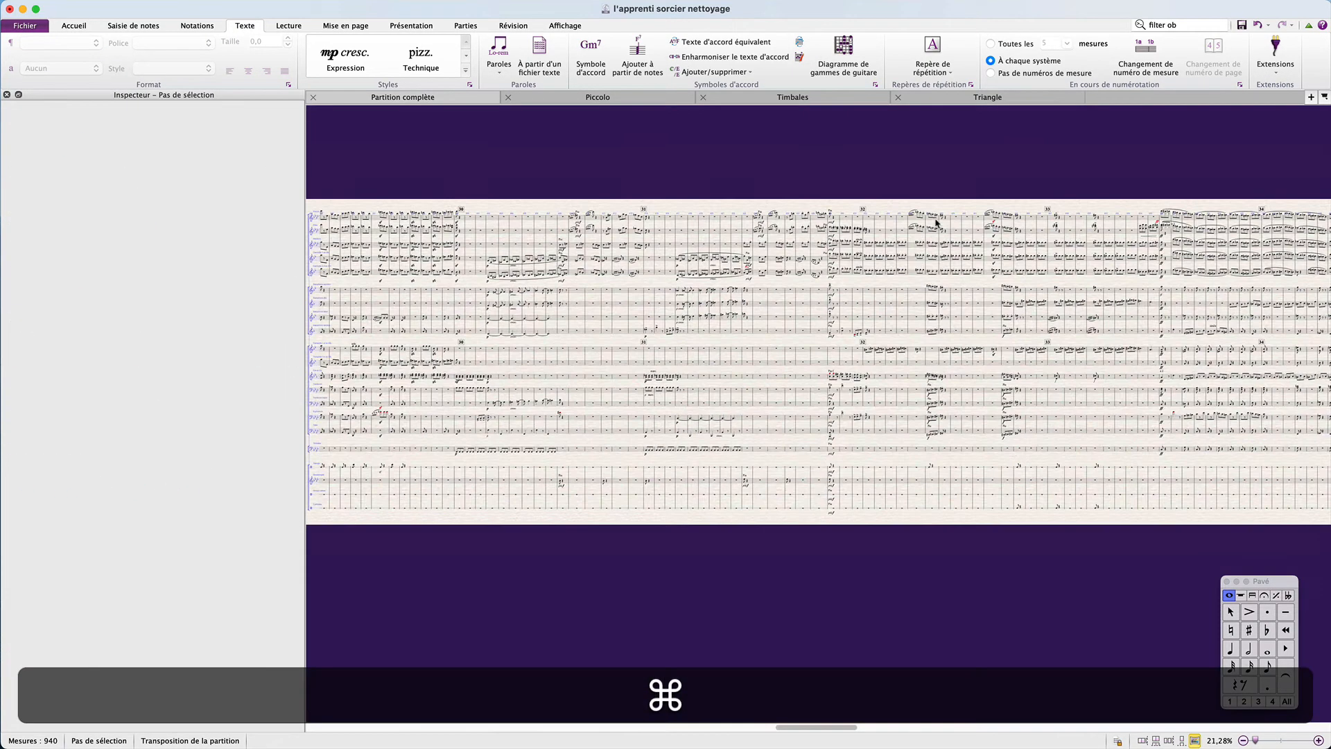
scroll(936, 220, up, 10)
click(861, 164)
key(super+g)
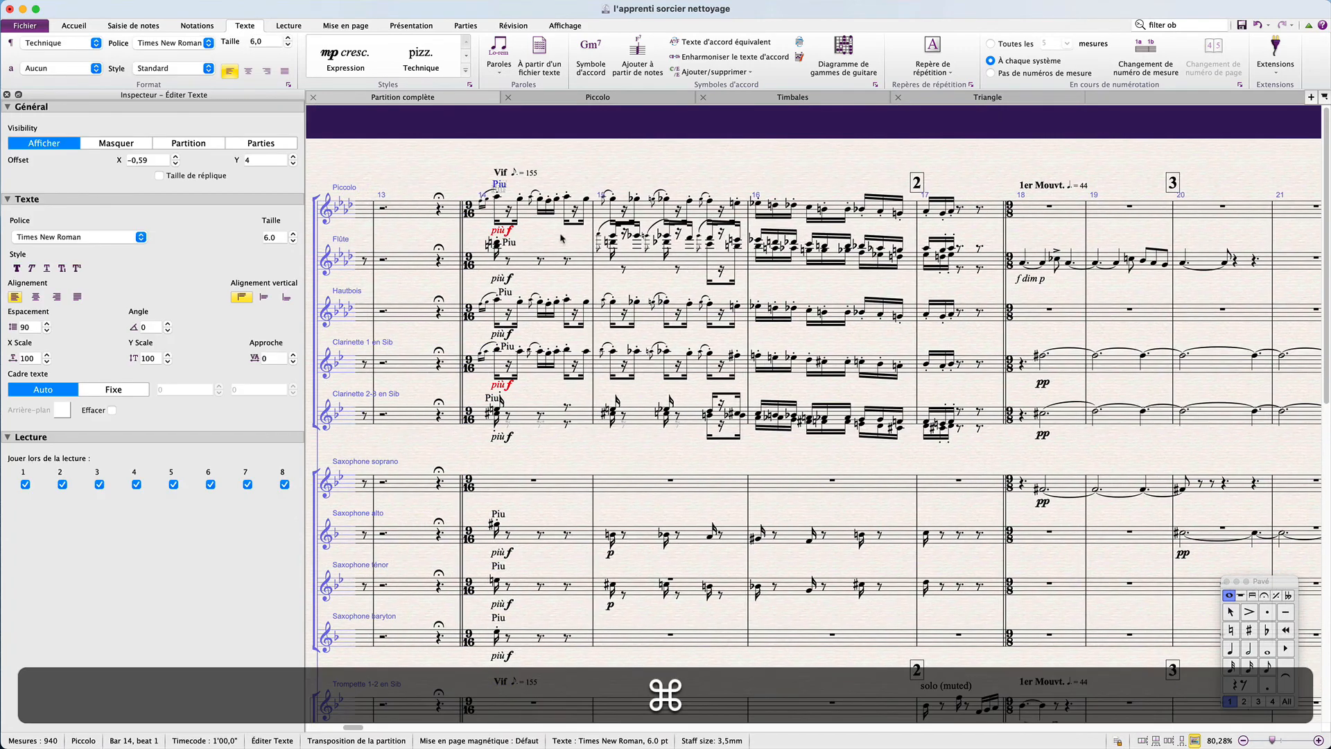
key(super+g)
key(super+g)
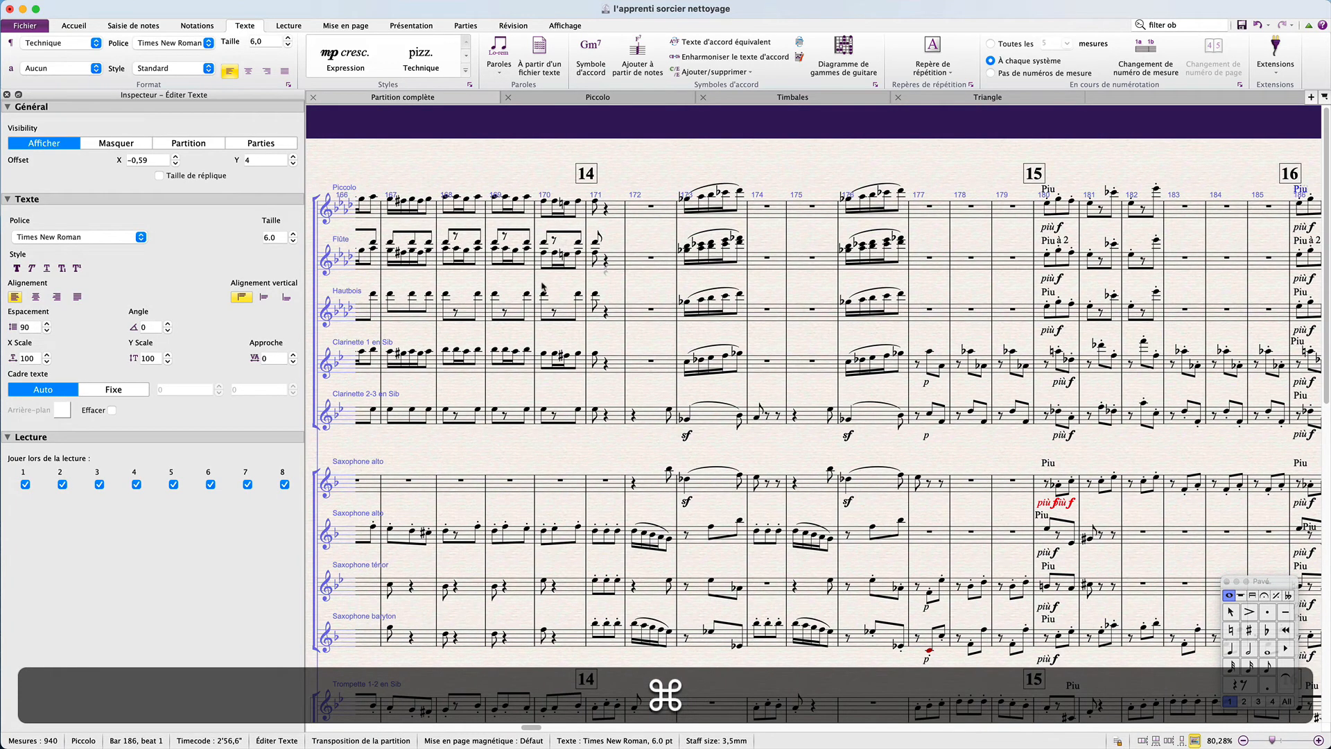
Filter the whole score for Technique-style texts containing "piu" and delete all of them.
key(super+a)
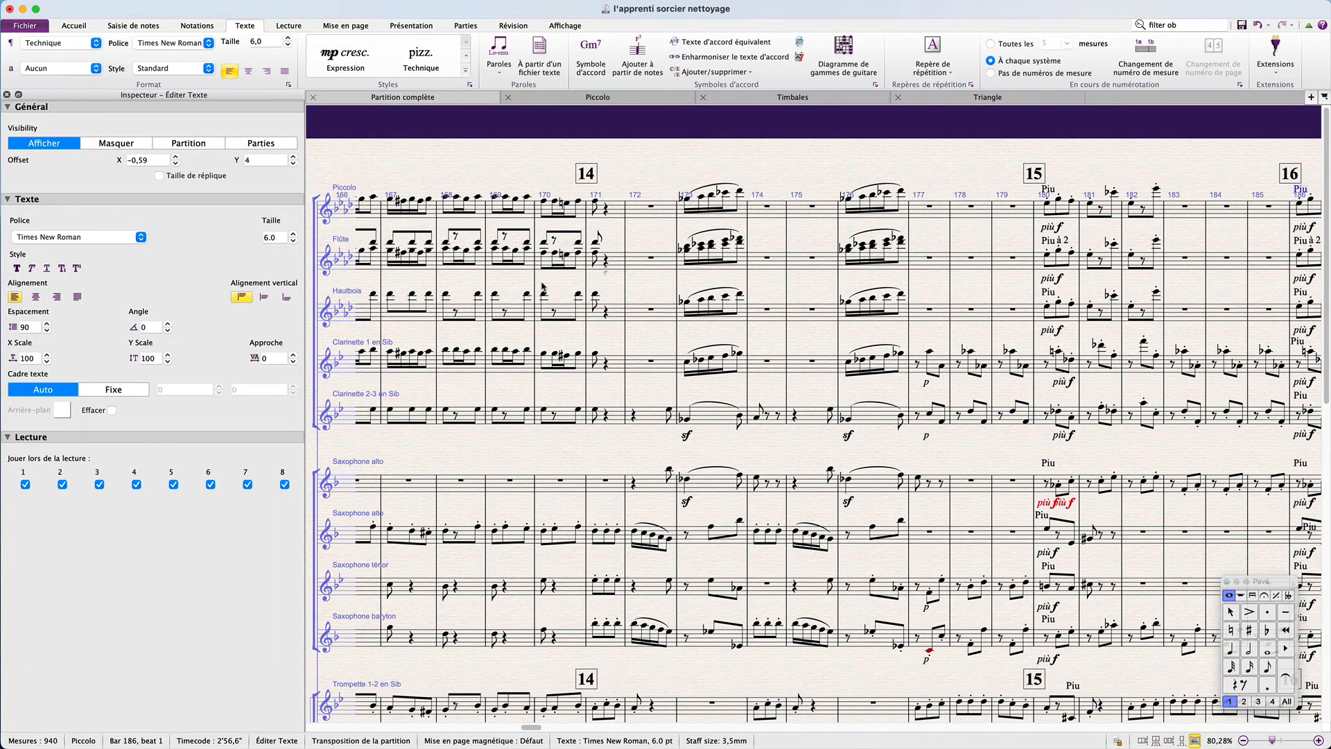
key(alt+shift+super+f)
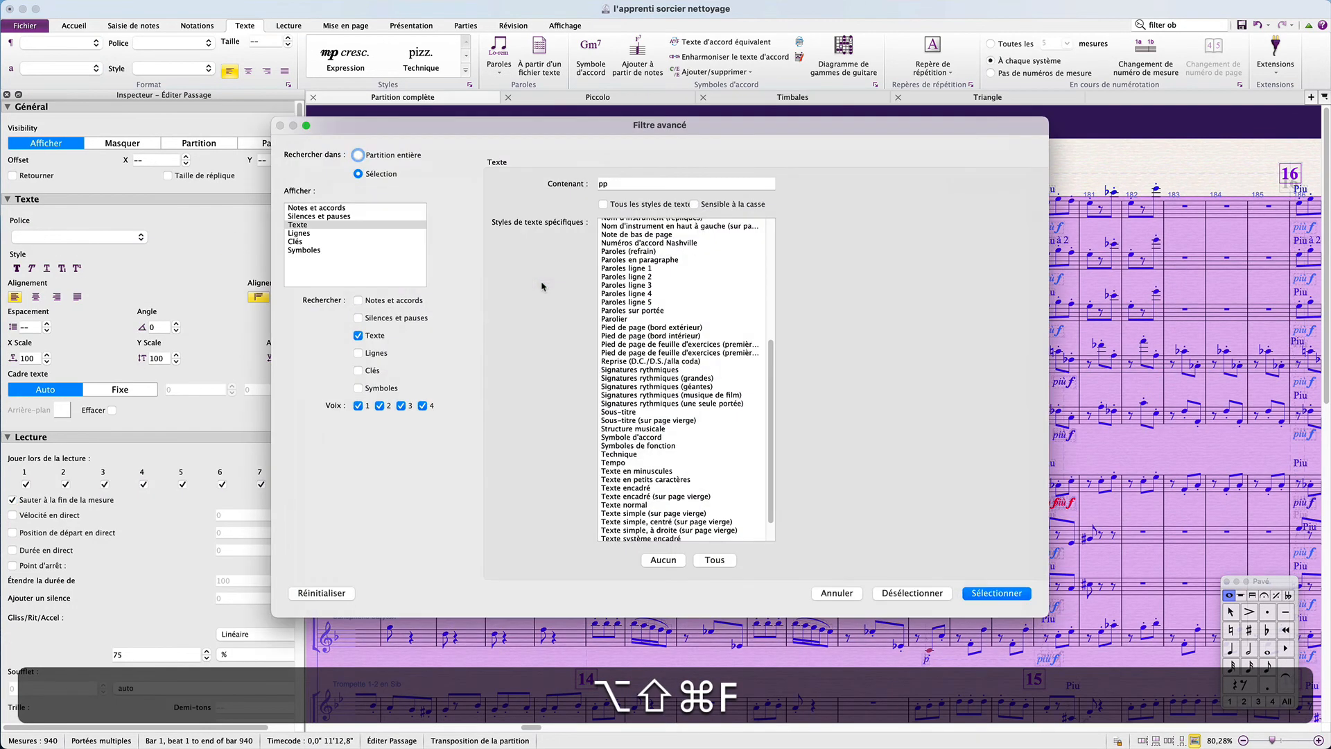
click(634, 184)
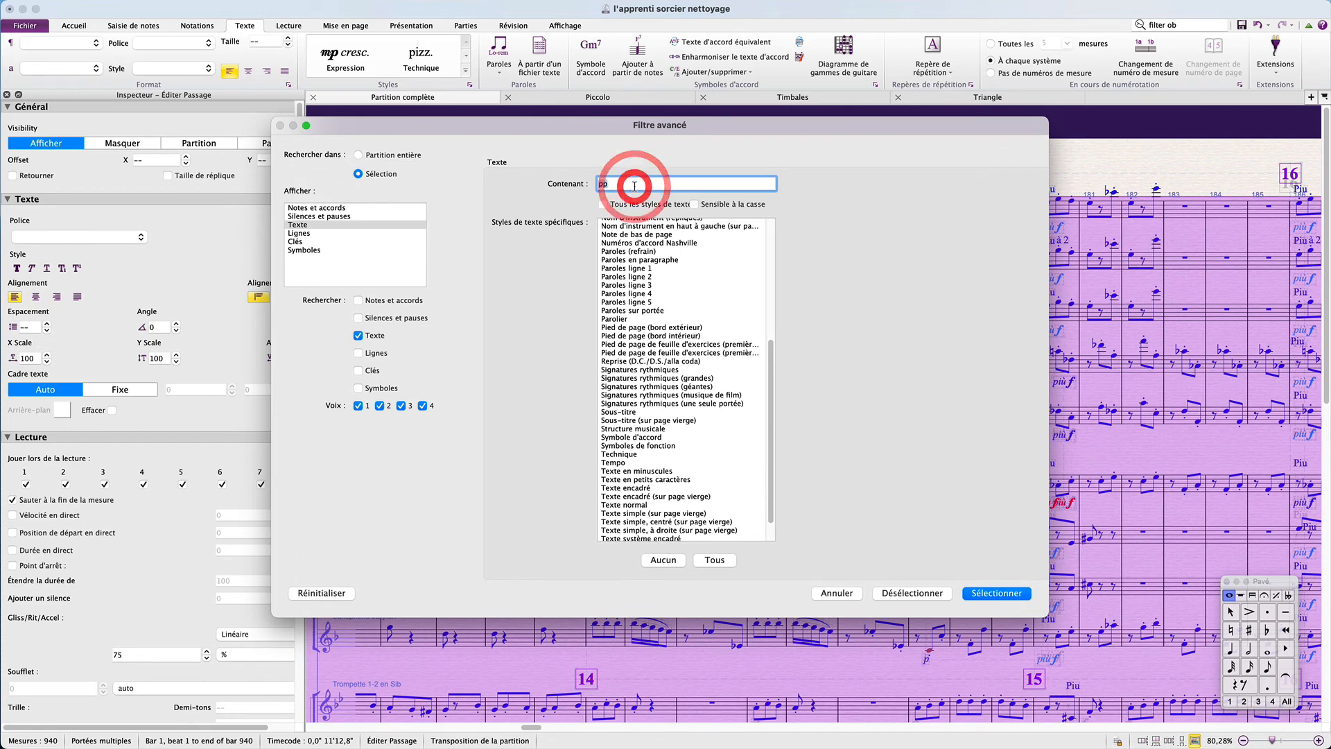
text(piu)
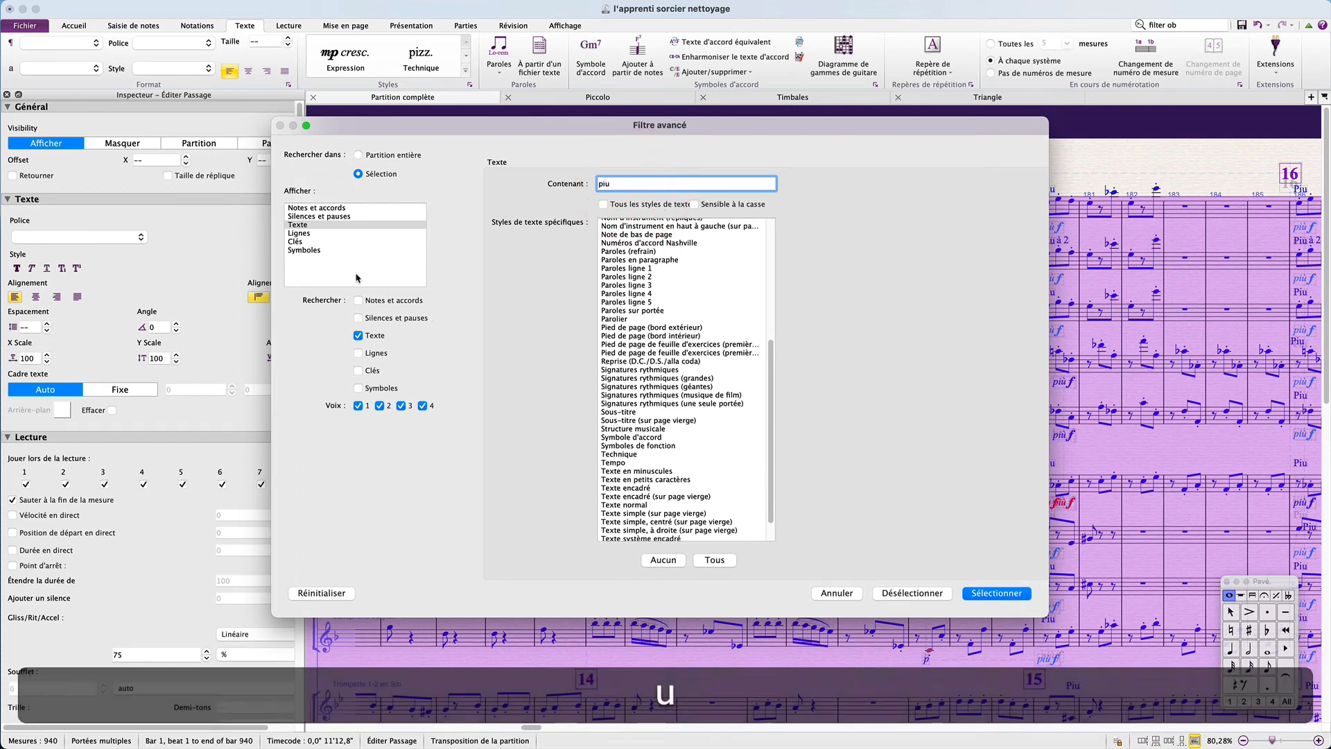
click(628, 454)
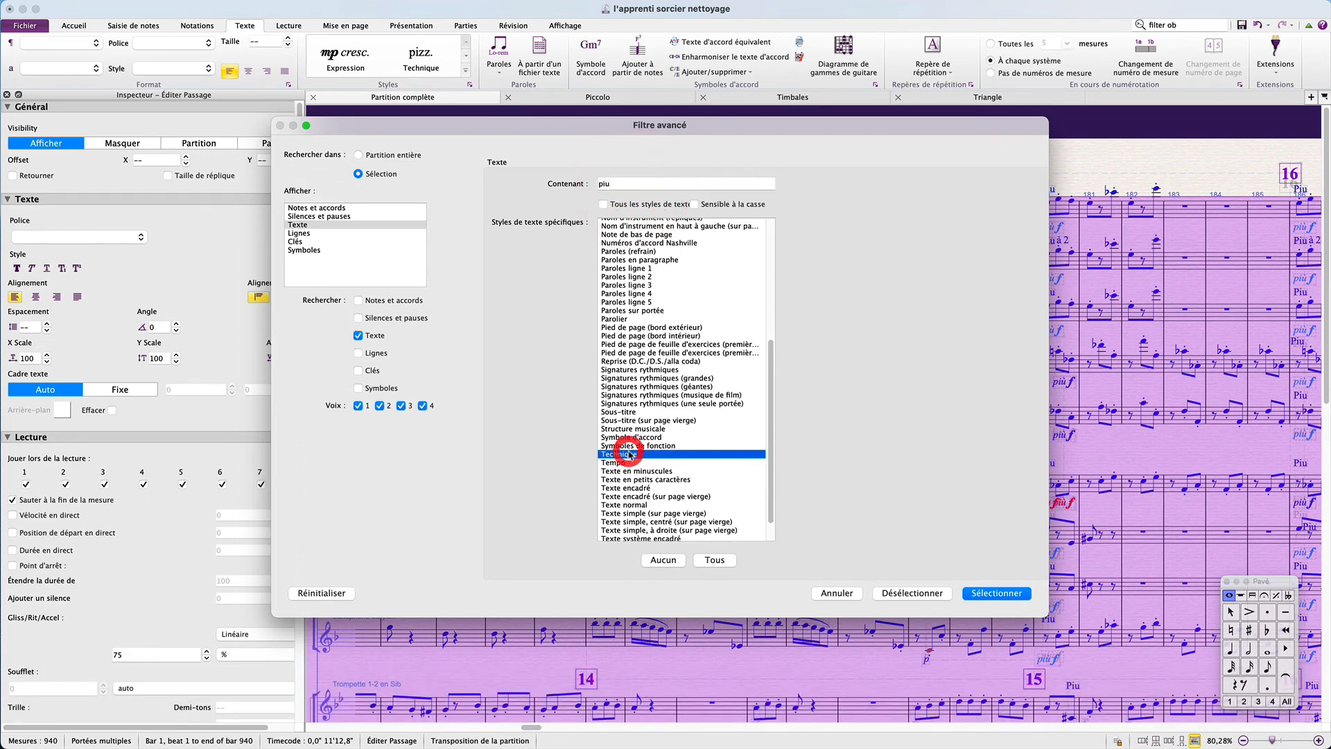
click(996, 593)
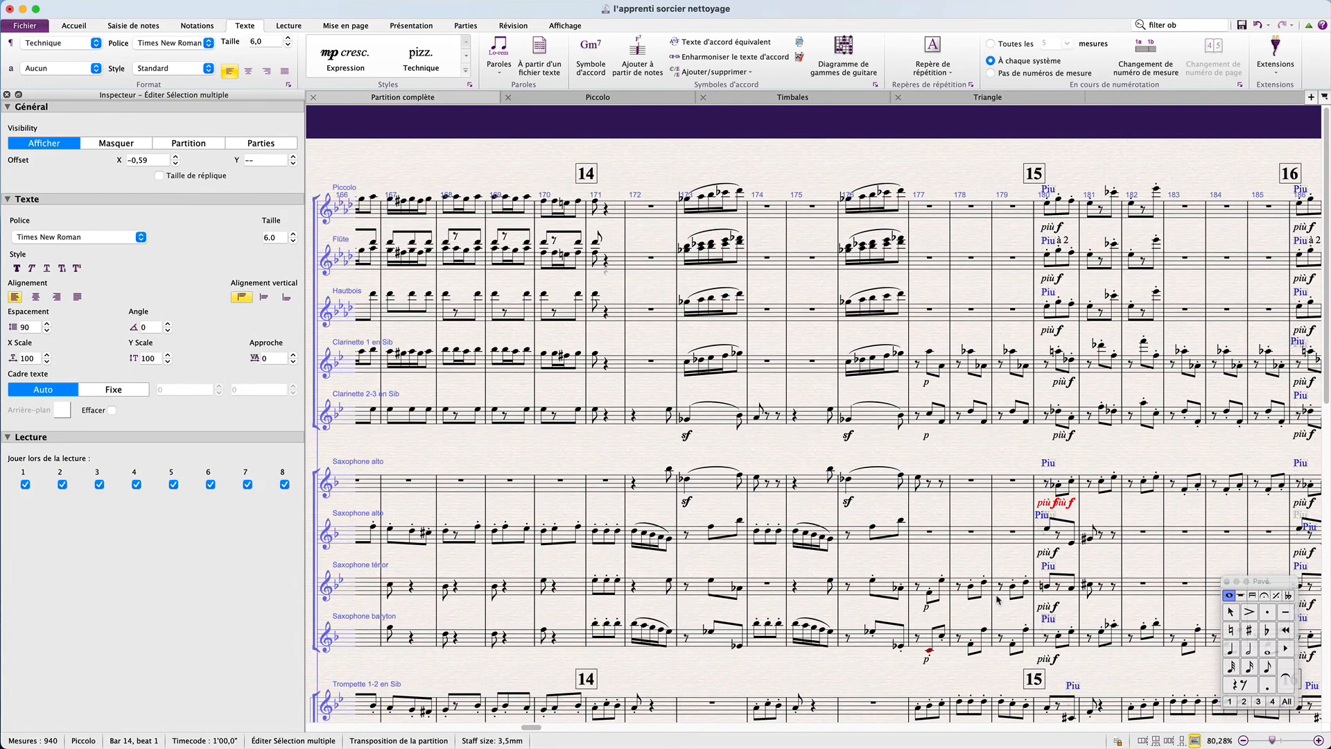
key(Delete)
Delete the extra overlapping "più f" below the upper alto saxophone staff in bar 180.
scroll(998, 599, down, 3)
scroll(998, 599, right, 2)
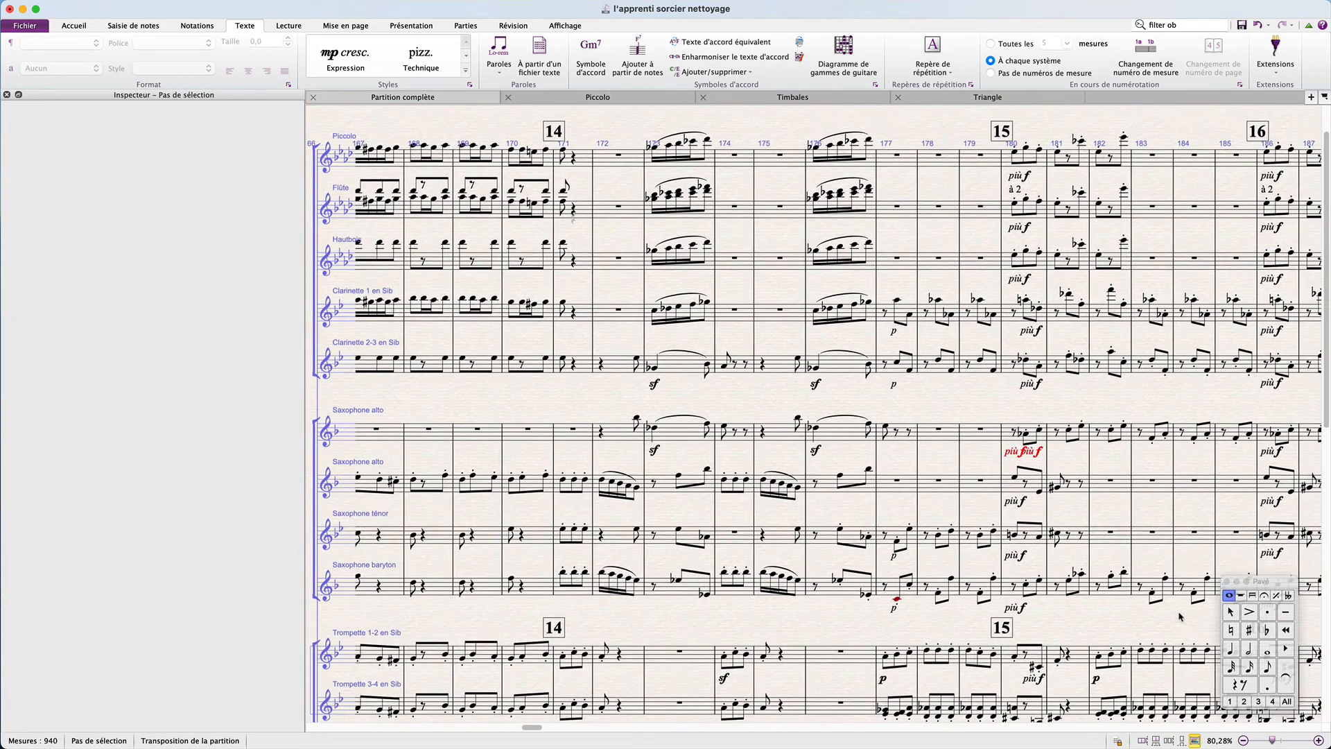
click(1035, 452)
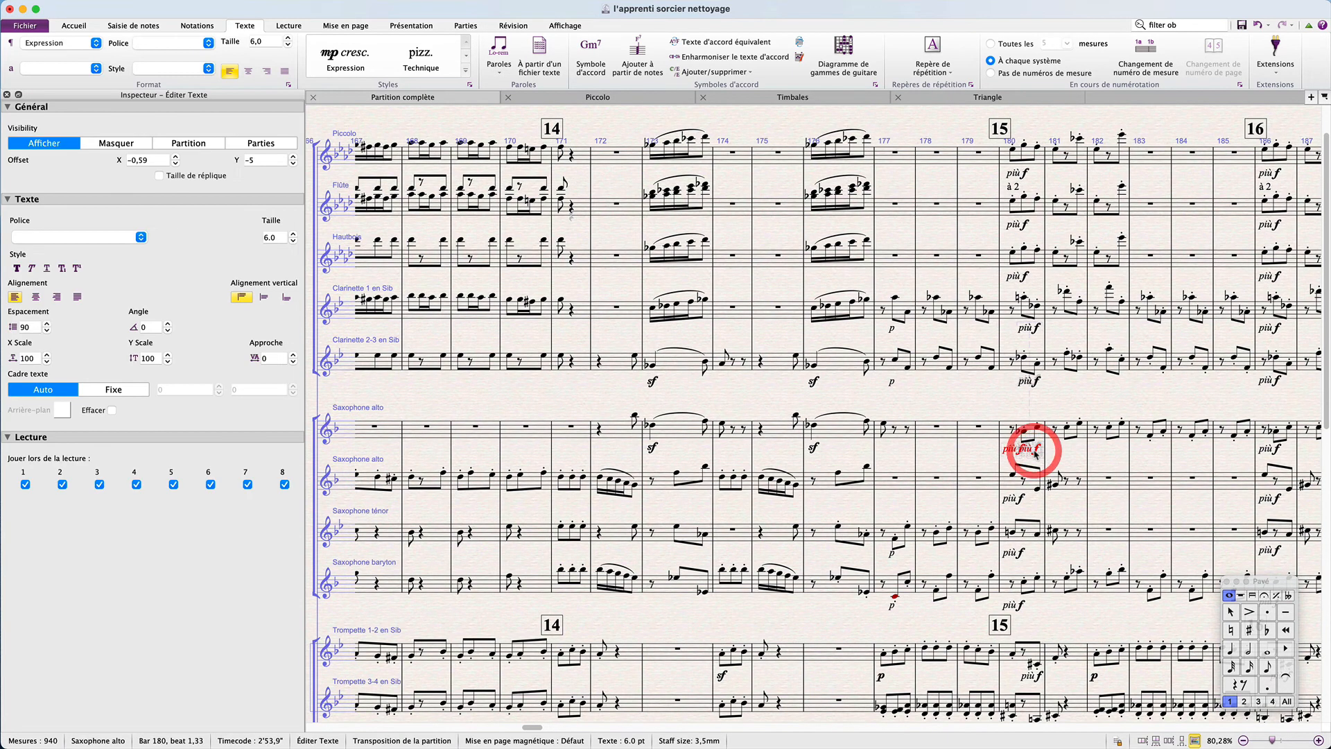
key(Delete)
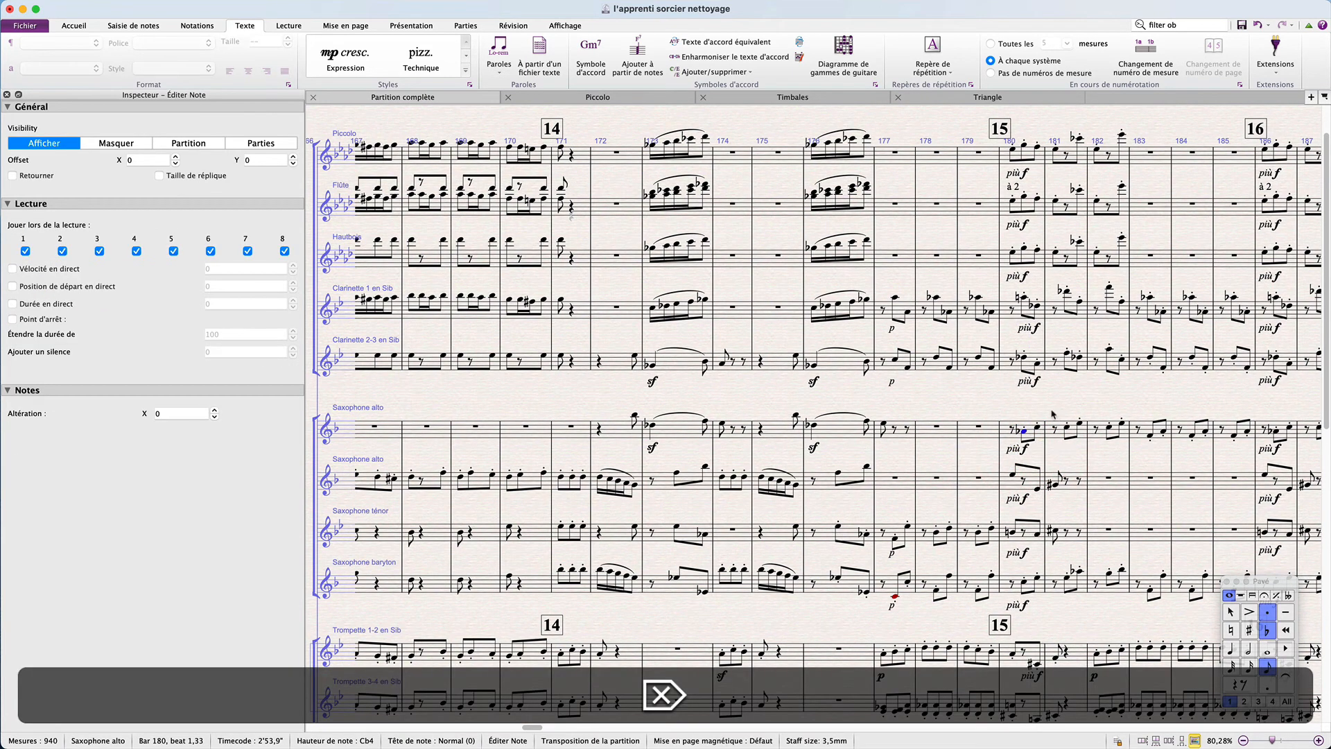
Check the "più f" dynamics of the oboe and clarinets in bar 180, and reset the note spacing of the entire score.
click(1031, 383)
scroll(1033, 388, up, 5)
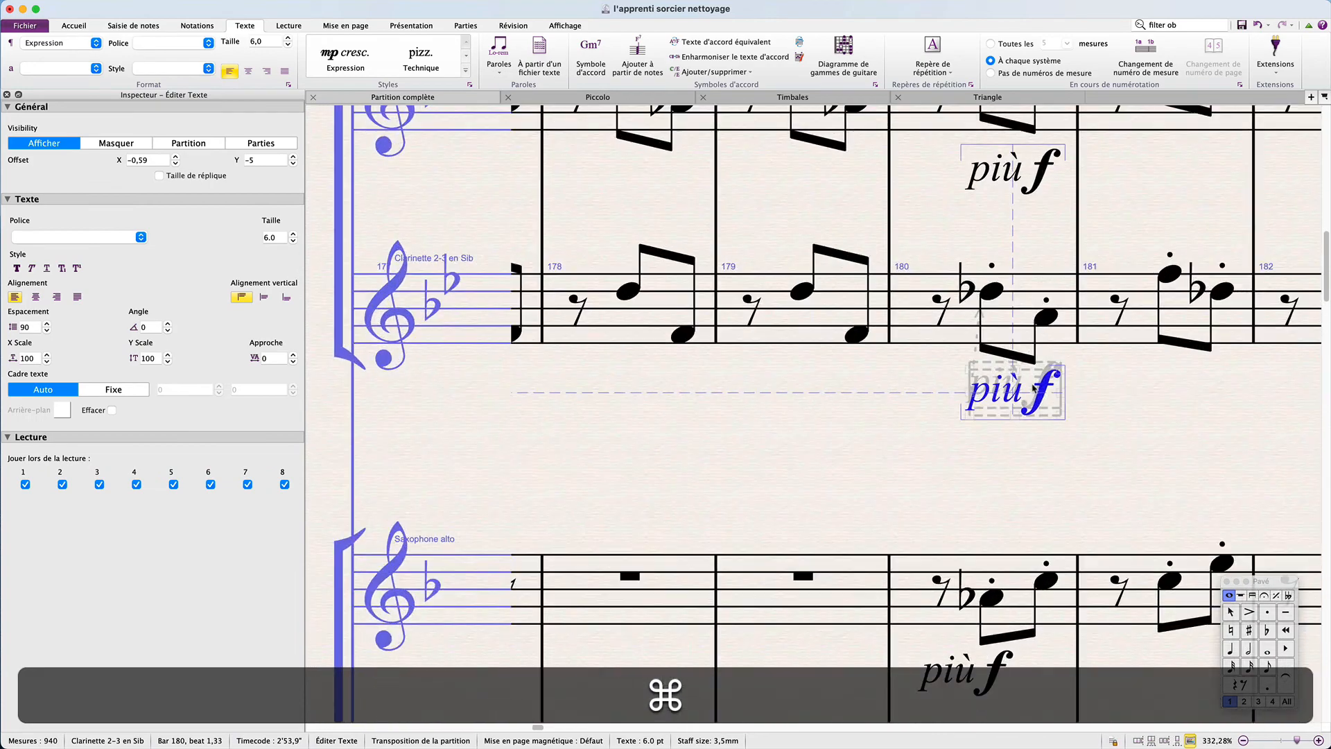
scroll(1032, 389, up, 5)
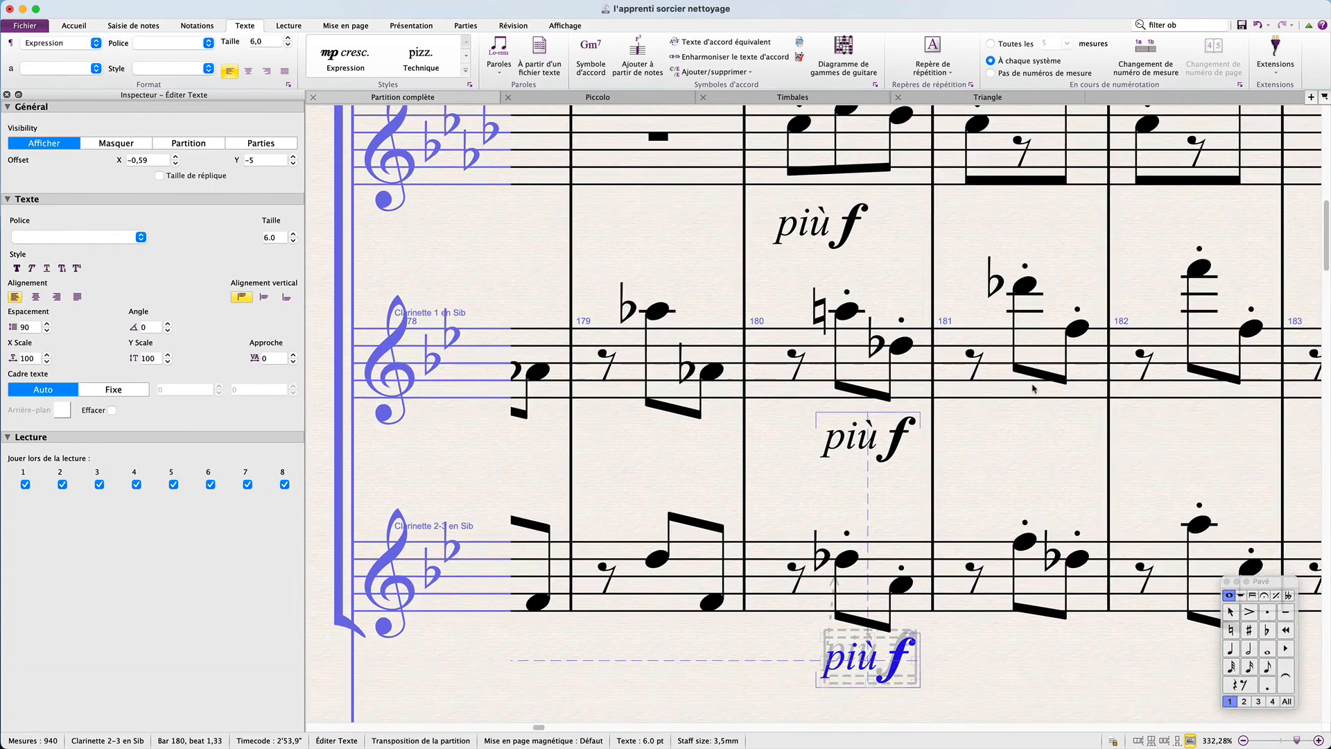
click(830, 233)
scroll(830, 233, down, 10)
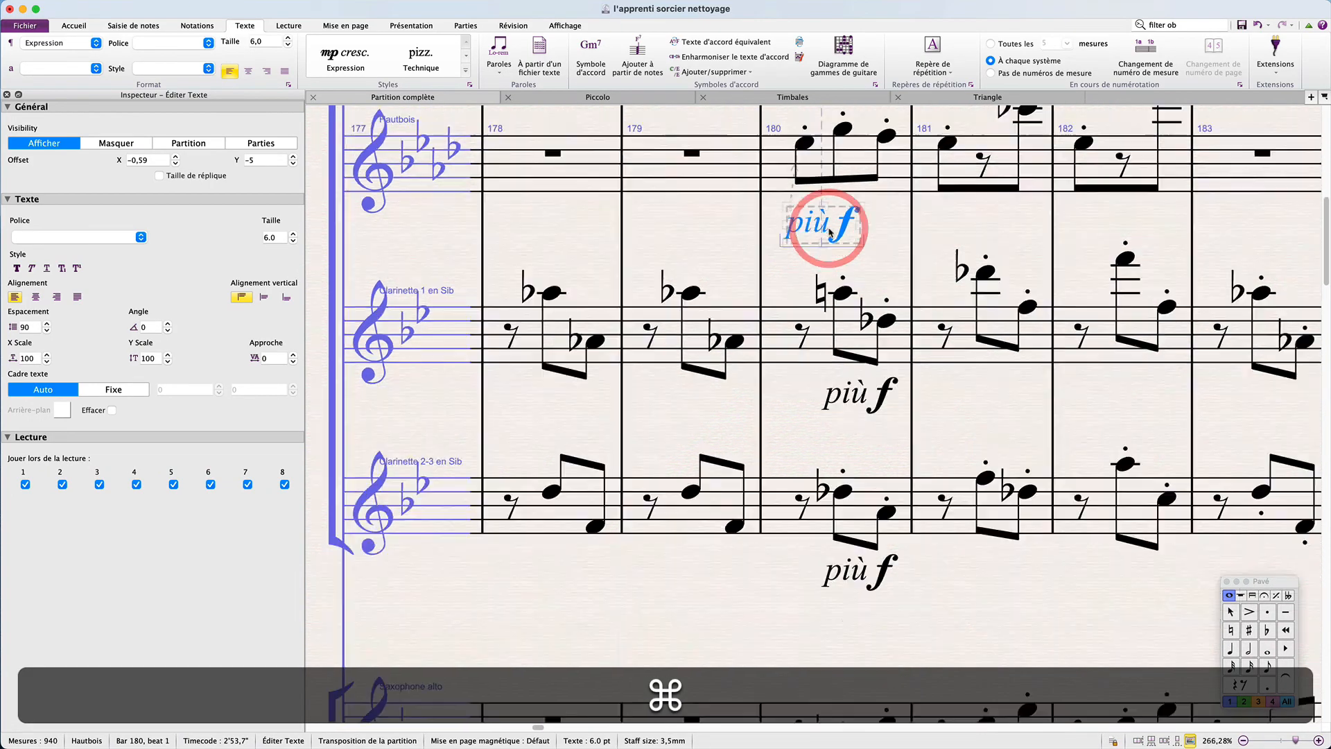
key(super+a)
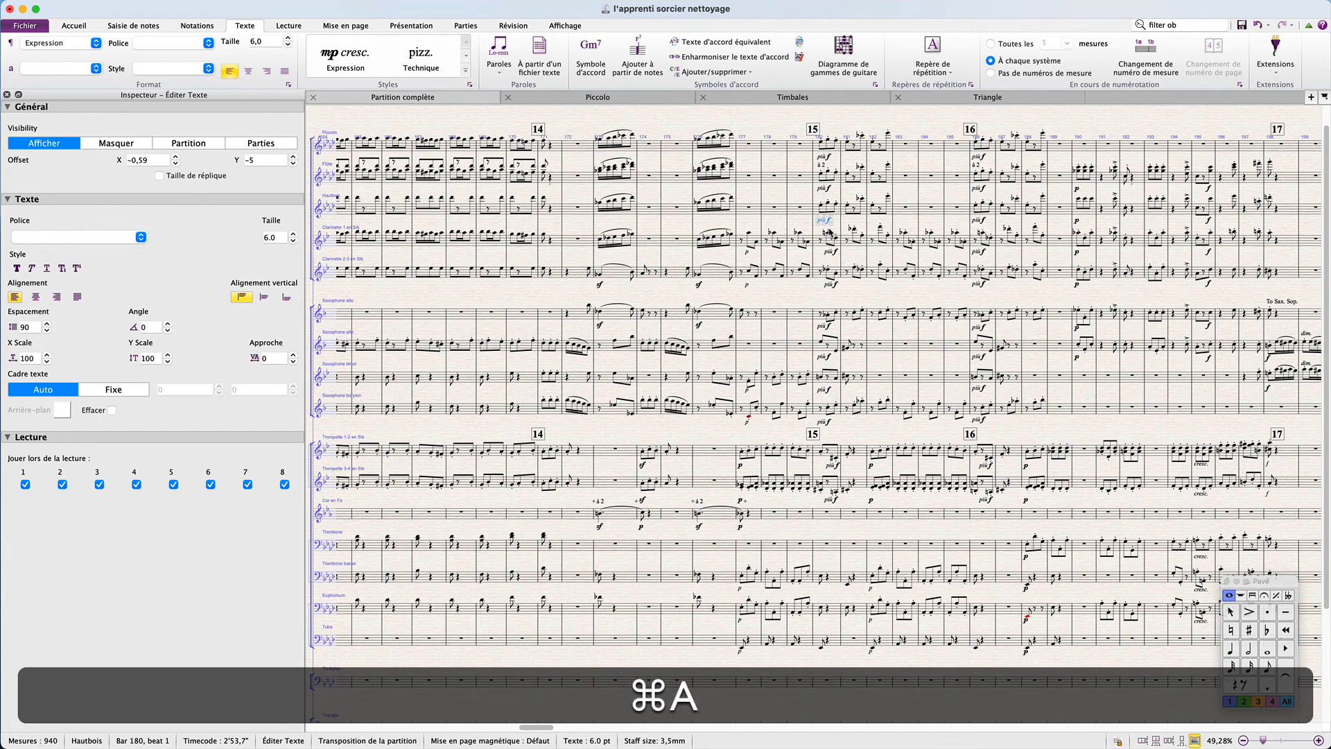
key(super+a)
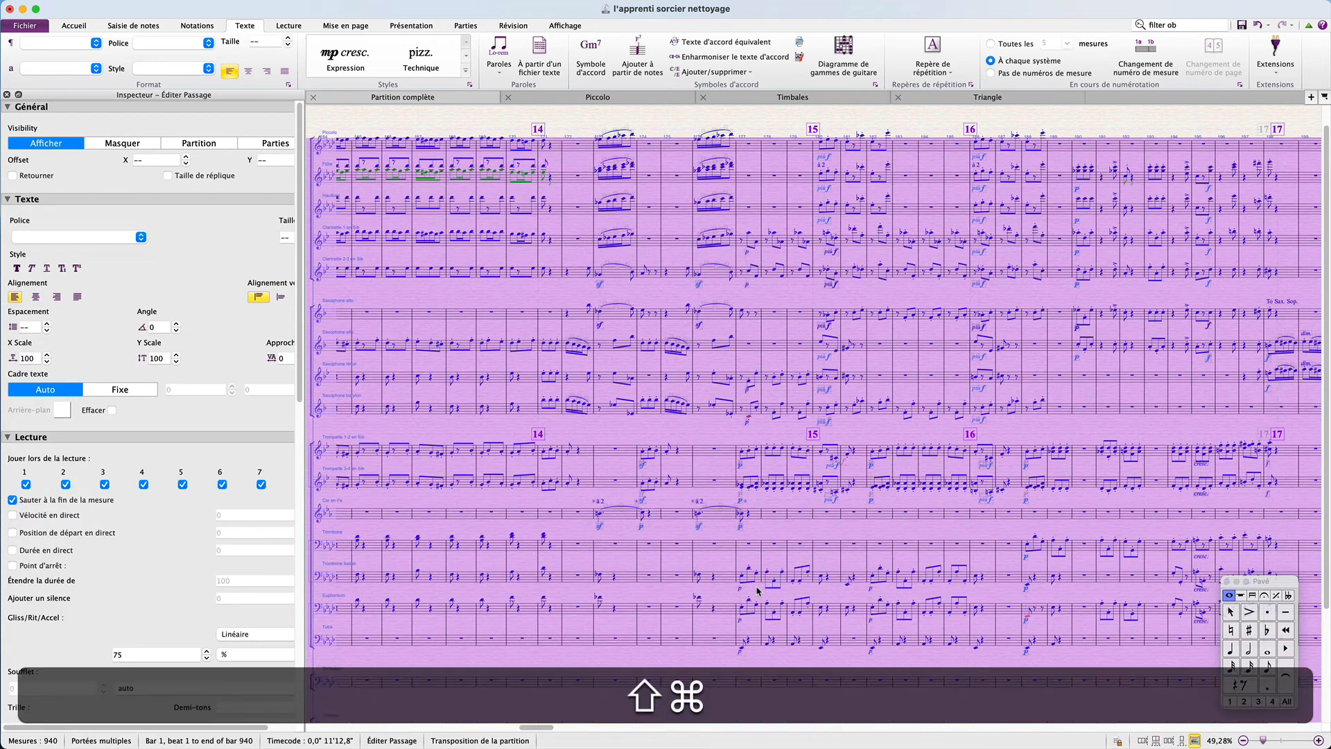
key(shift+super+n)
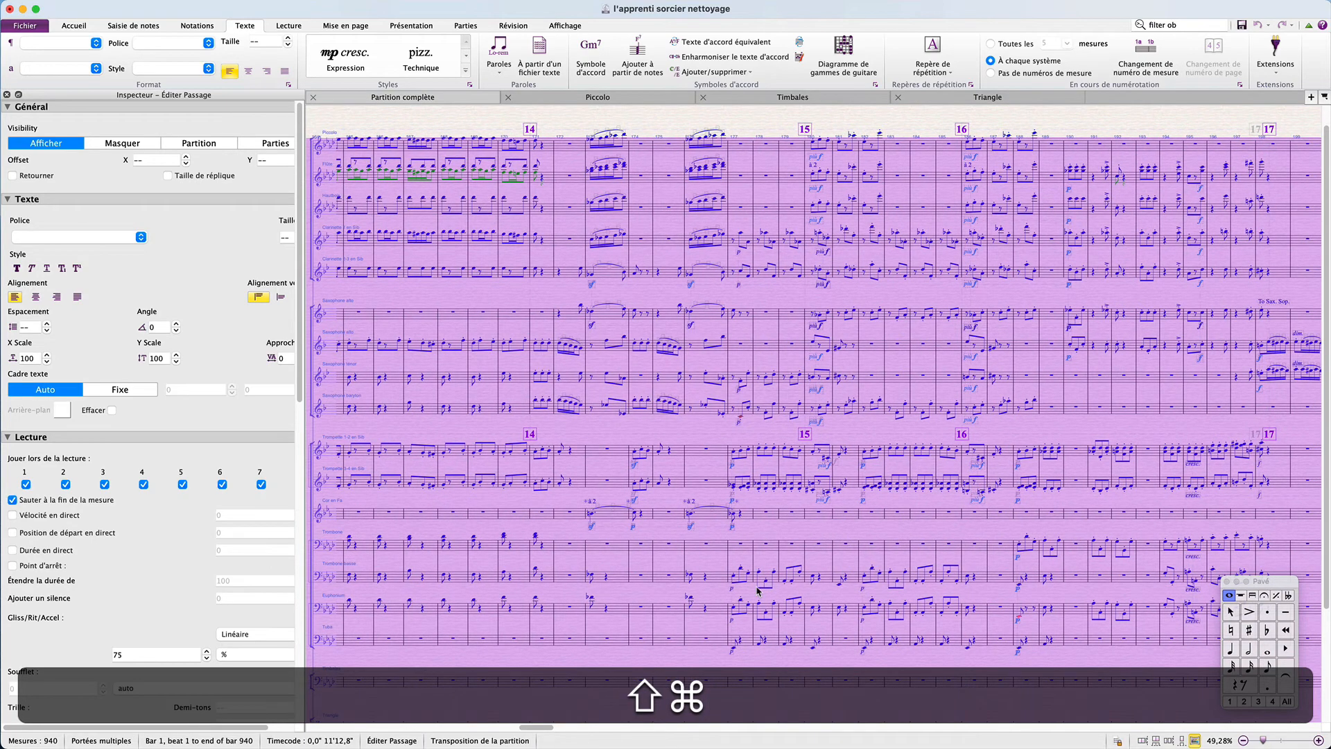
Examine the formatting of the italic "p" dynamics in the bass trombone and euphonium at bar 177.
click(733, 588)
scroll(735, 591, up, 1)
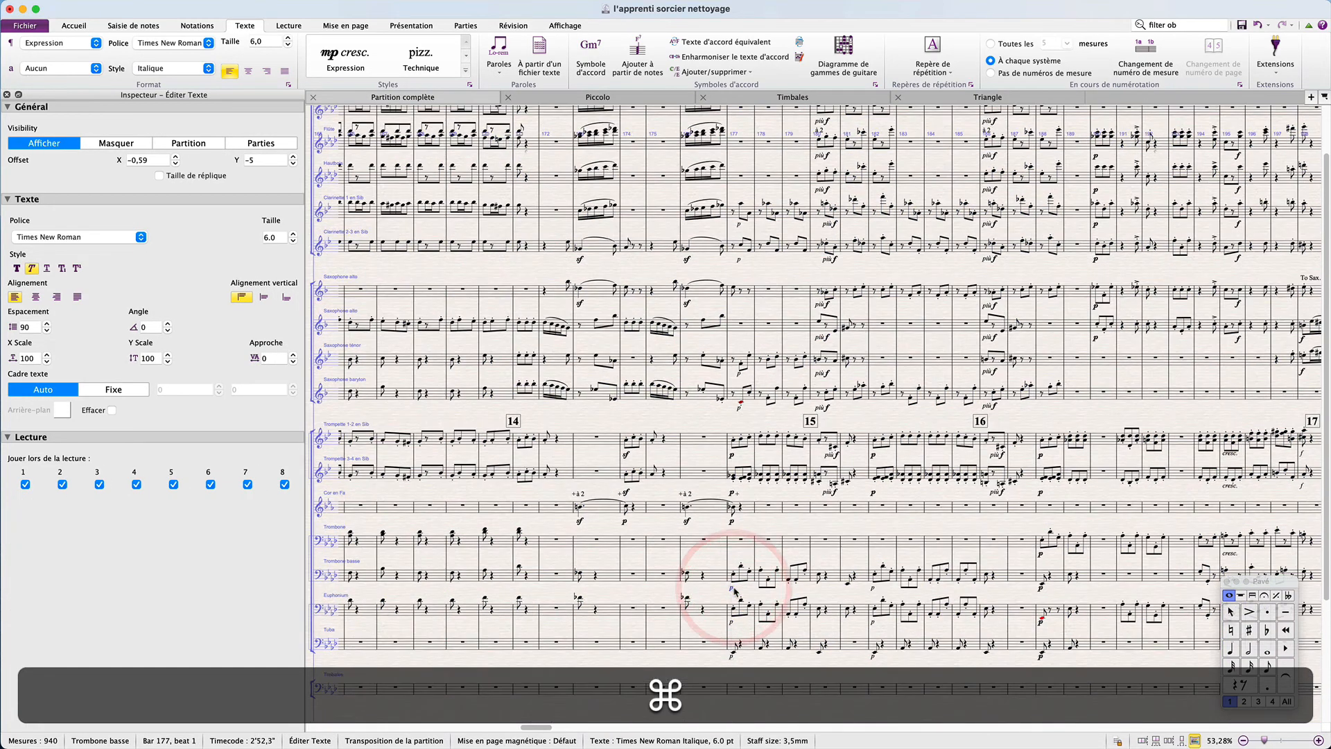
scroll(736, 591, up, 3)
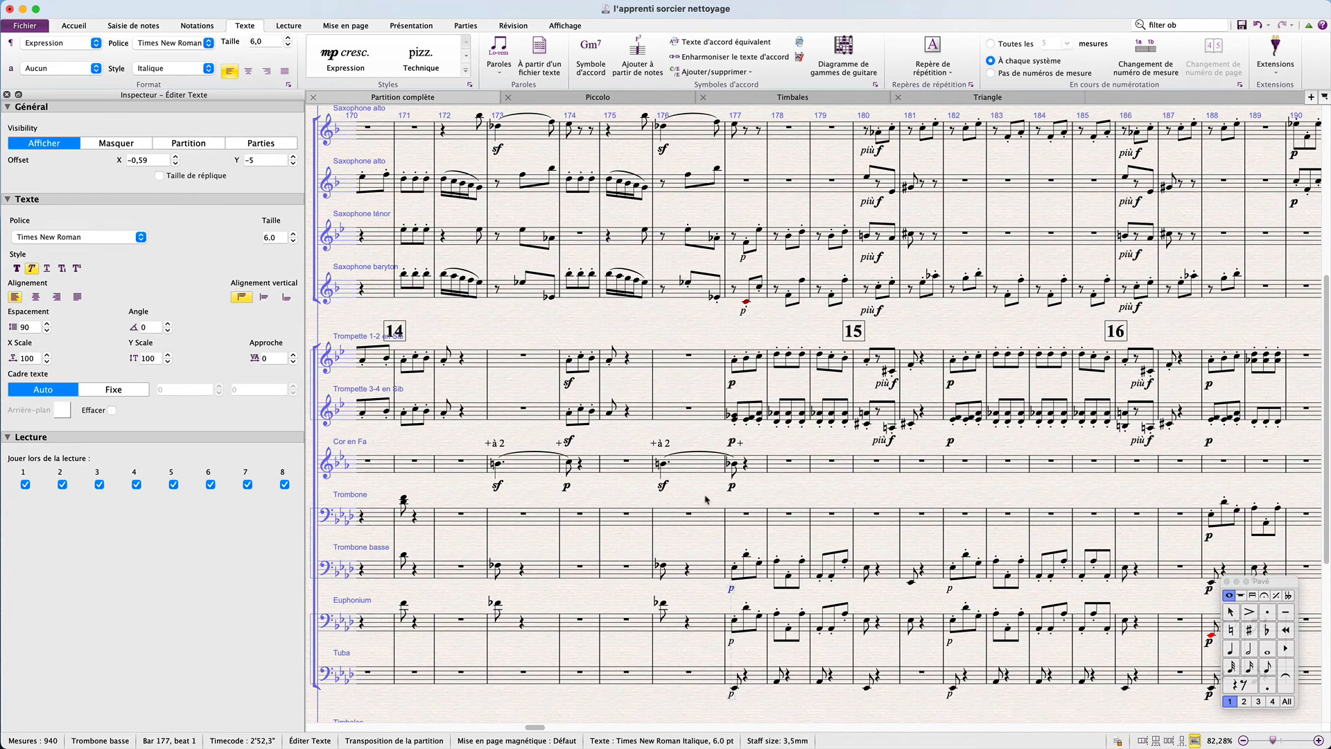
click(691, 549)
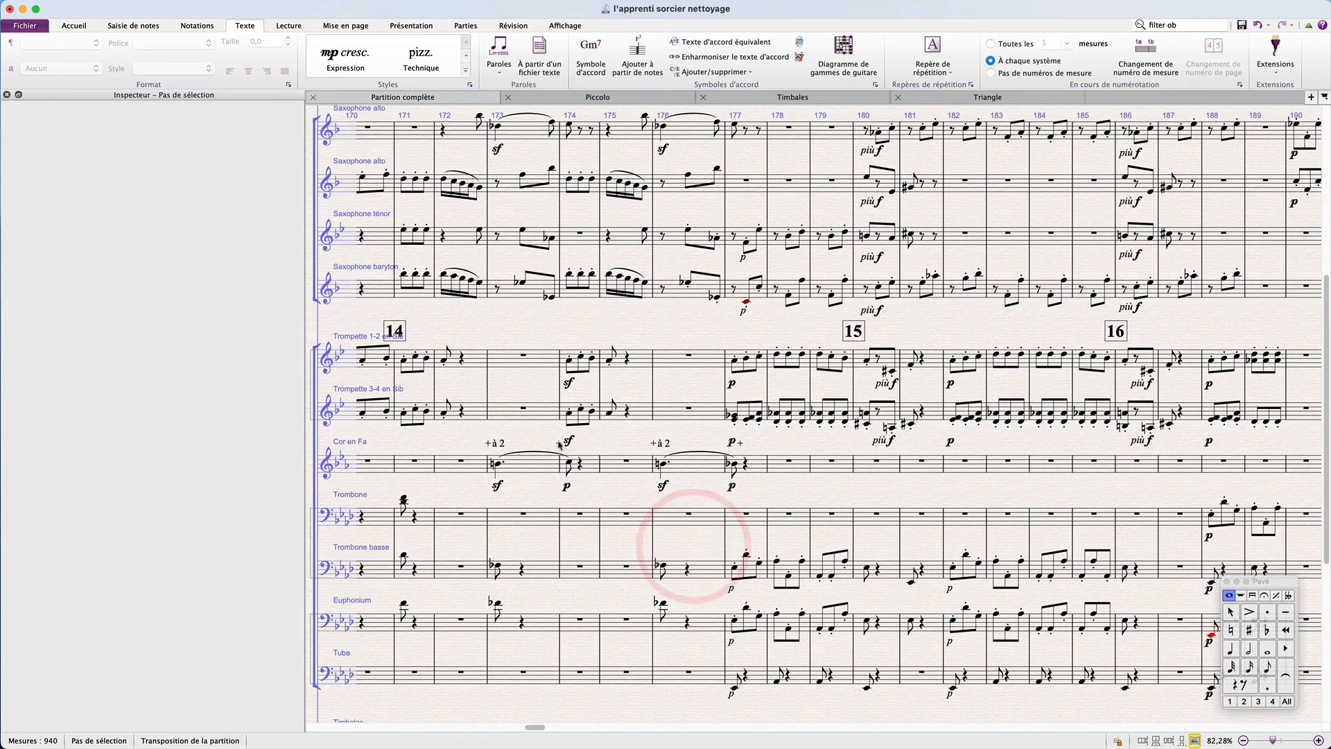
click(746, 596)
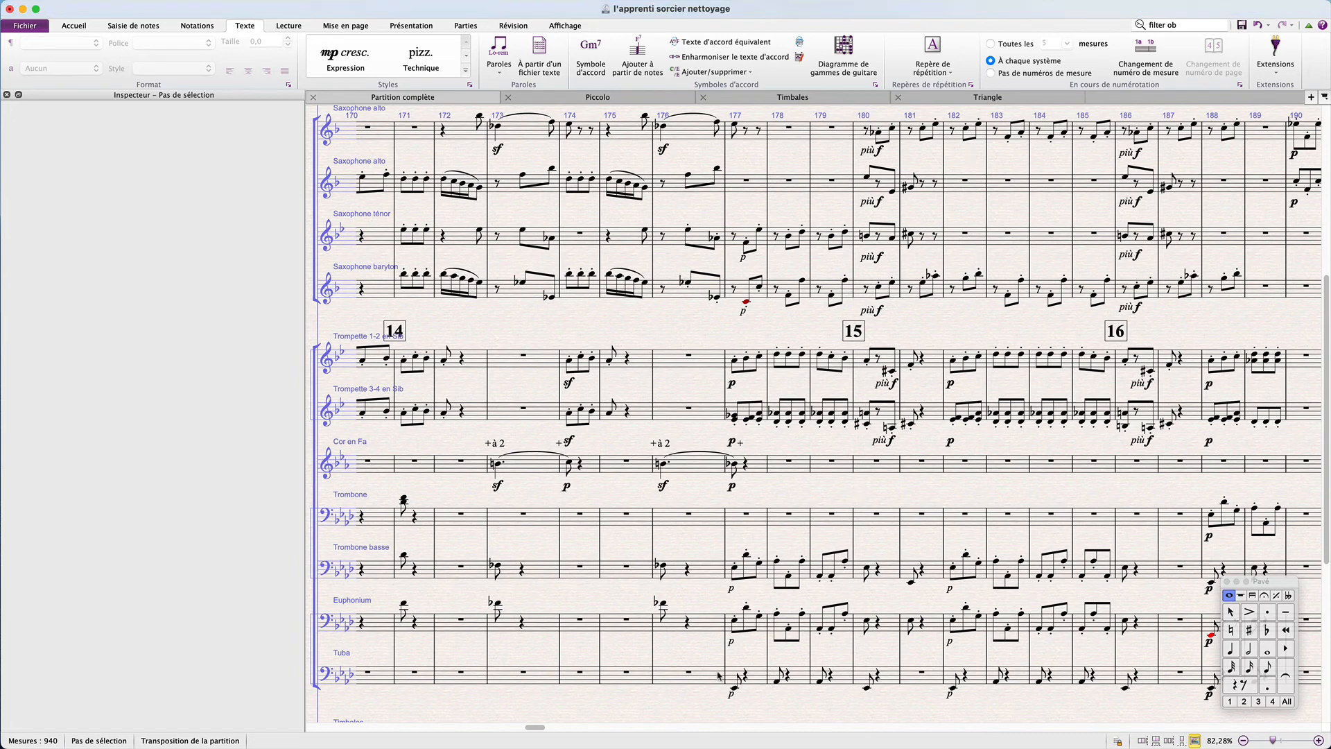
click(730, 643)
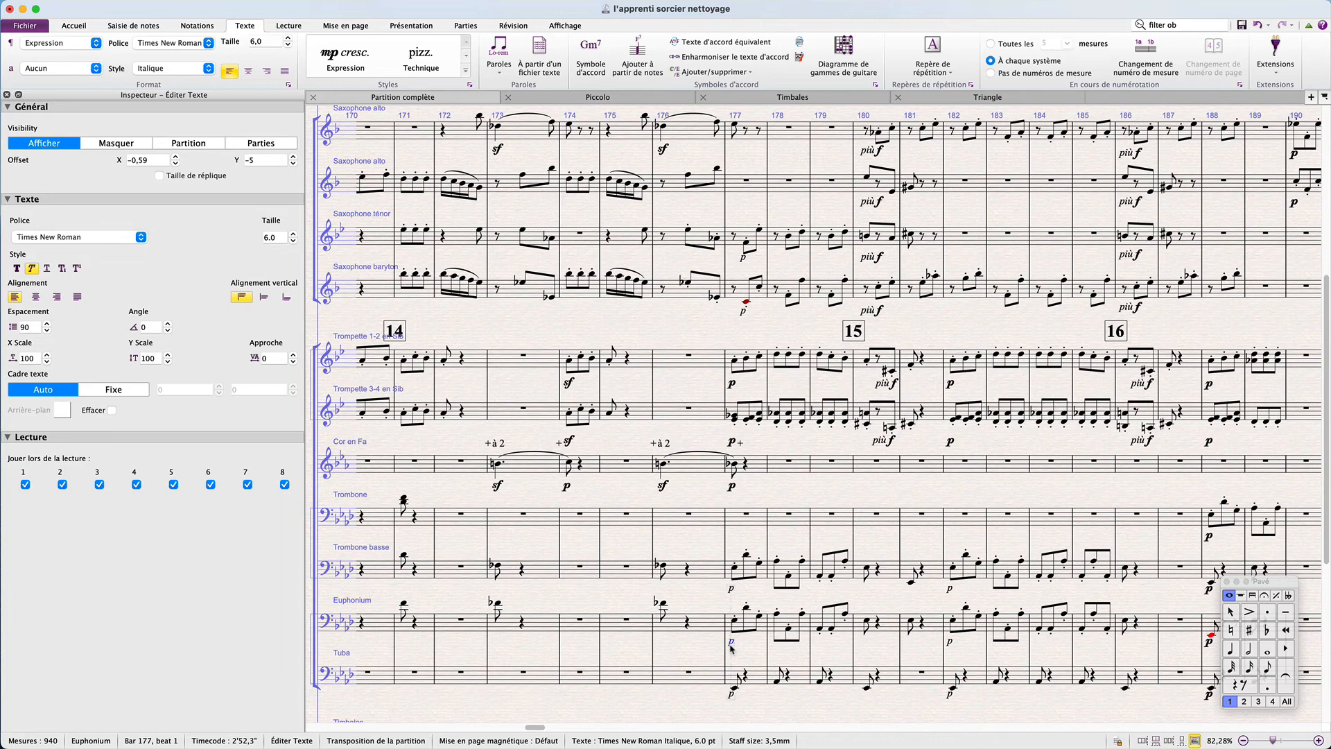
Select all Expression-style texts containing "p" in the whole score with a case-sensitive advanced filter.
key(super+a)
key(alt+shift+super+f)
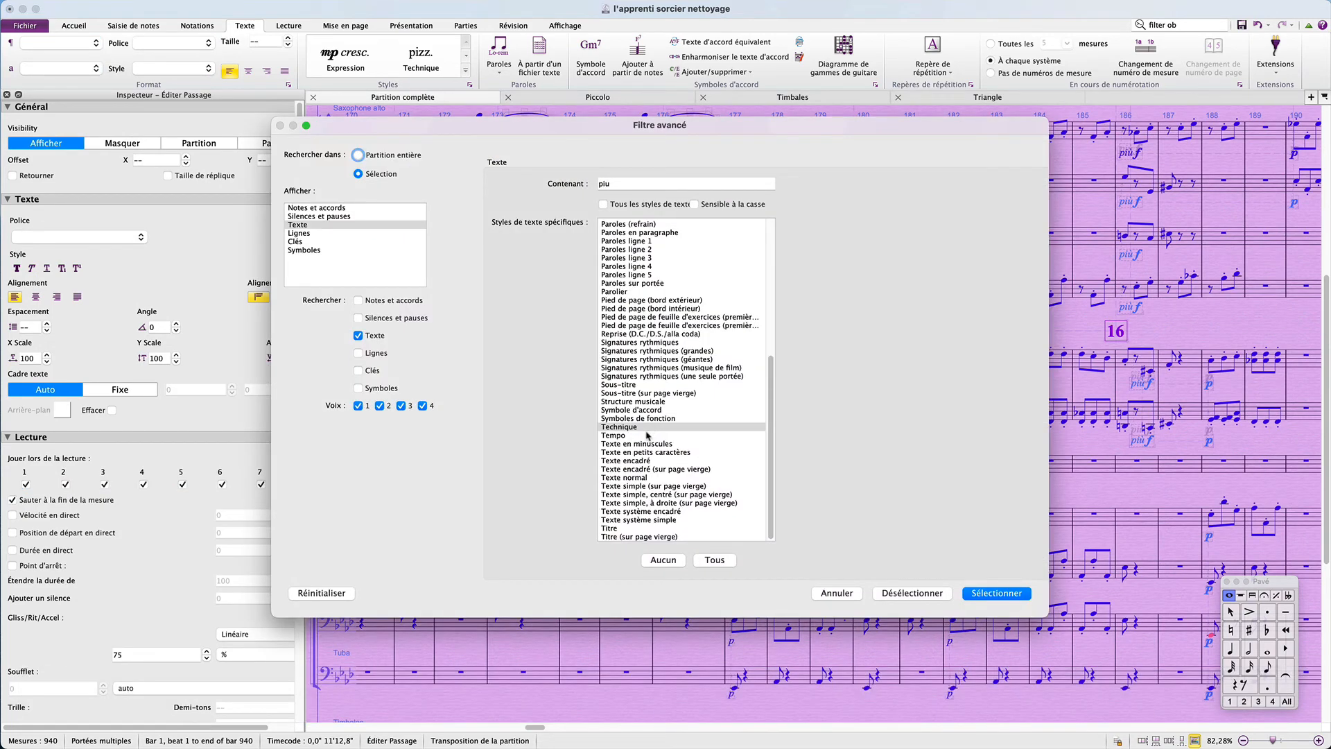
scroll(640, 403, up, 8)
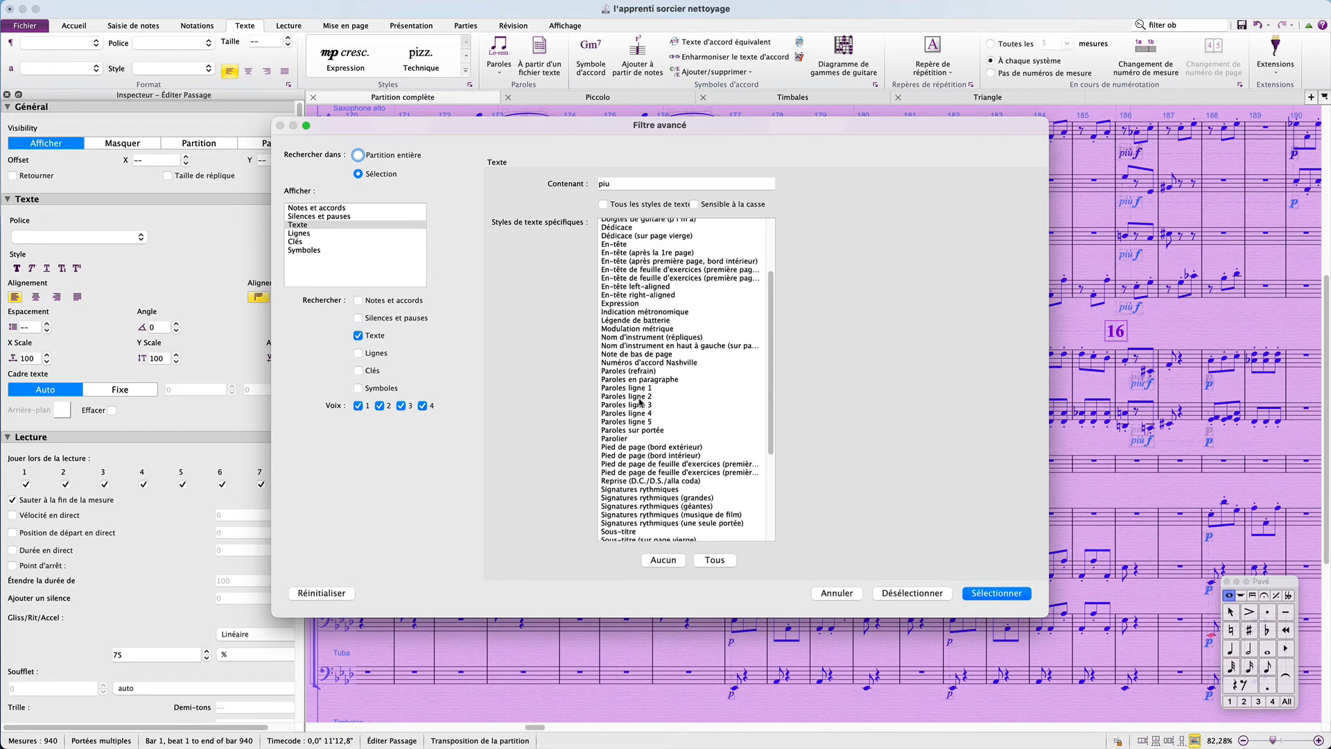
click(634, 315)
double_click(619, 183)
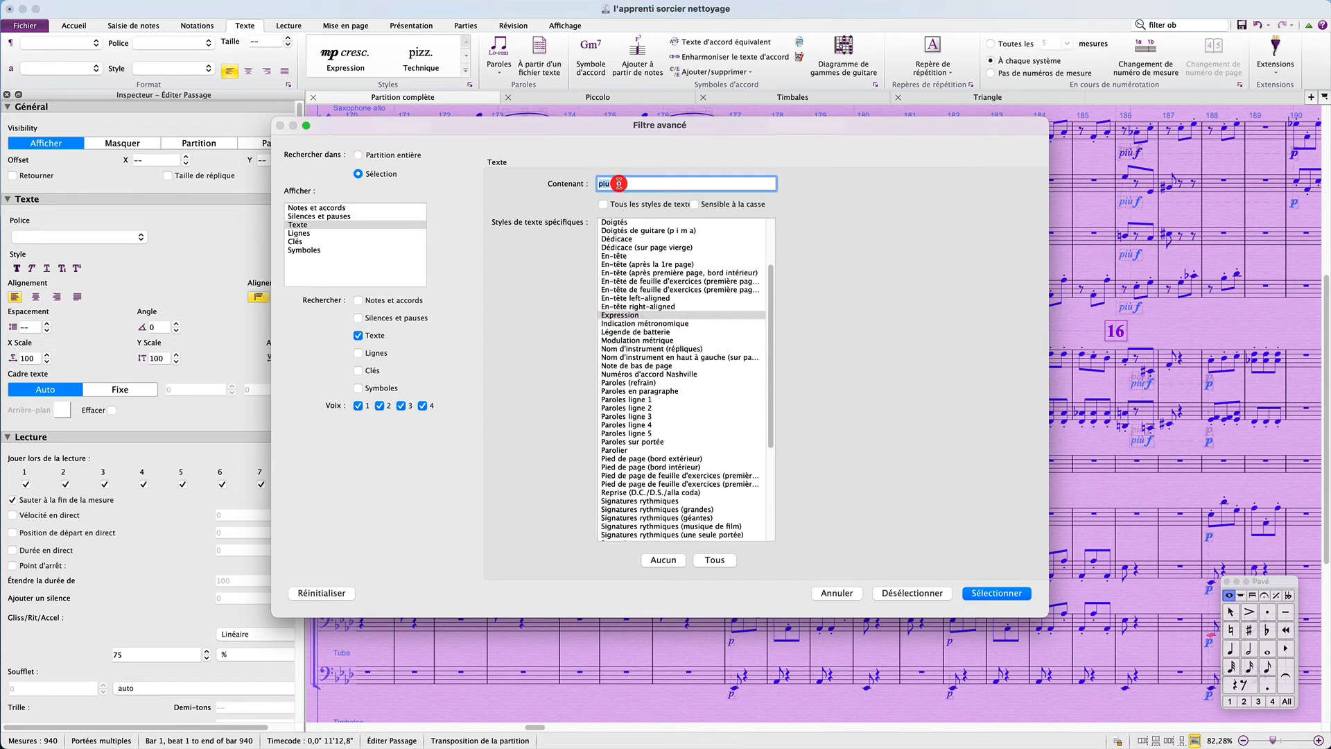
text(p)
click(694, 203)
click(987, 593)
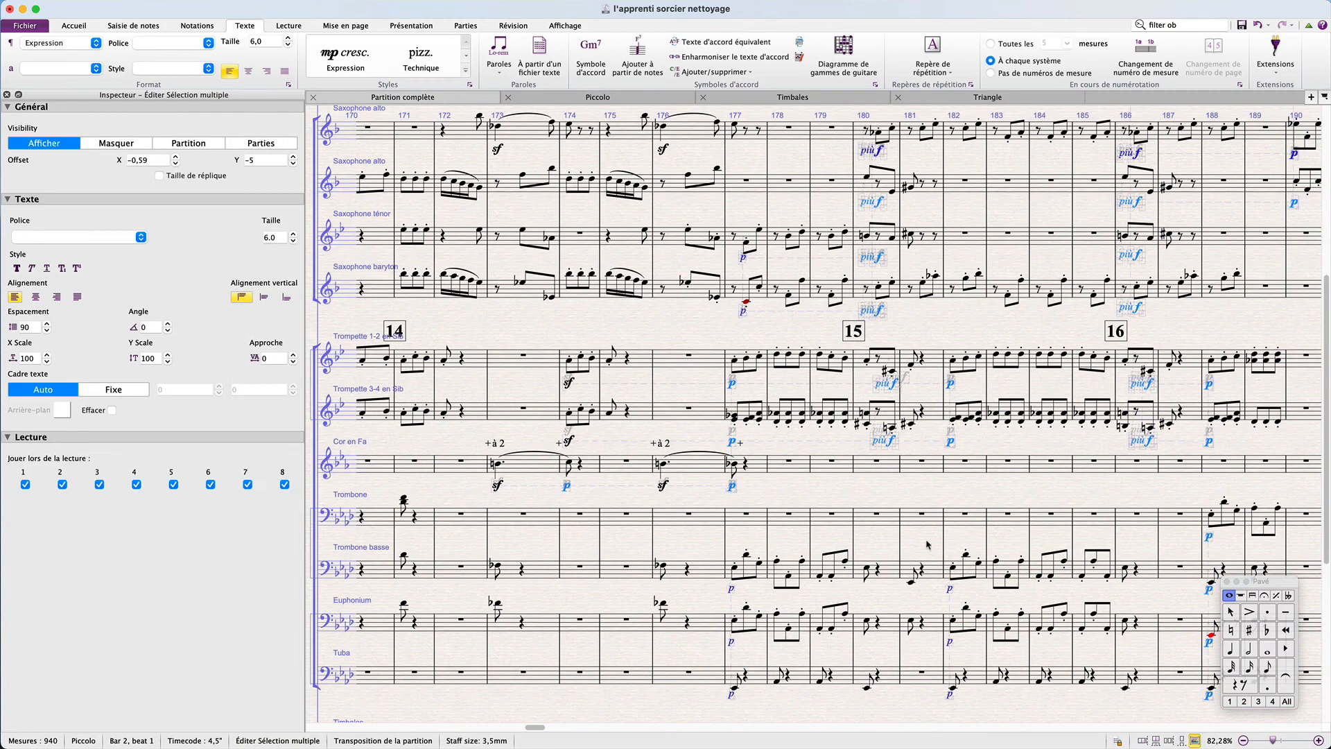
Look through the percussion and low brass staves between about bars 777 and 860 to see which texts the filter selected.
scroll(848, 448, up, 4)
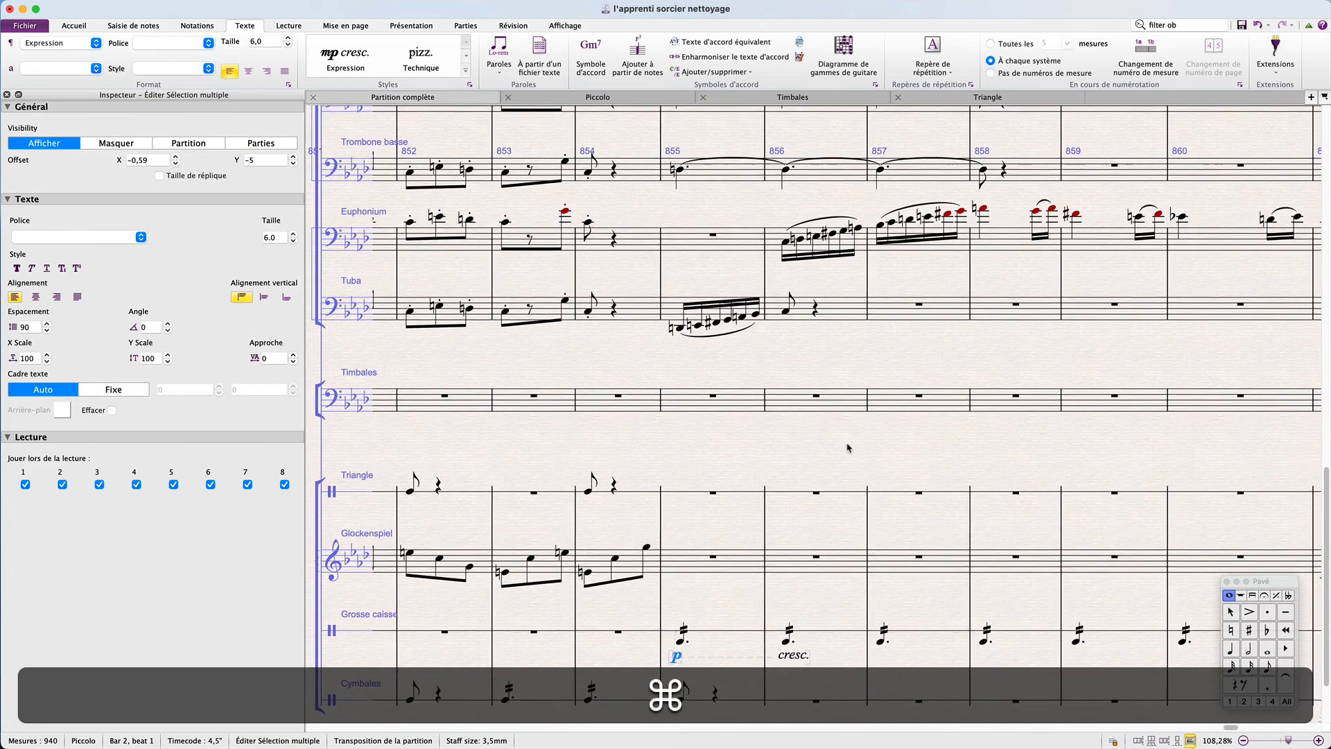
scroll(848, 448, down, 6)
scroll(848, 447, up, 3)
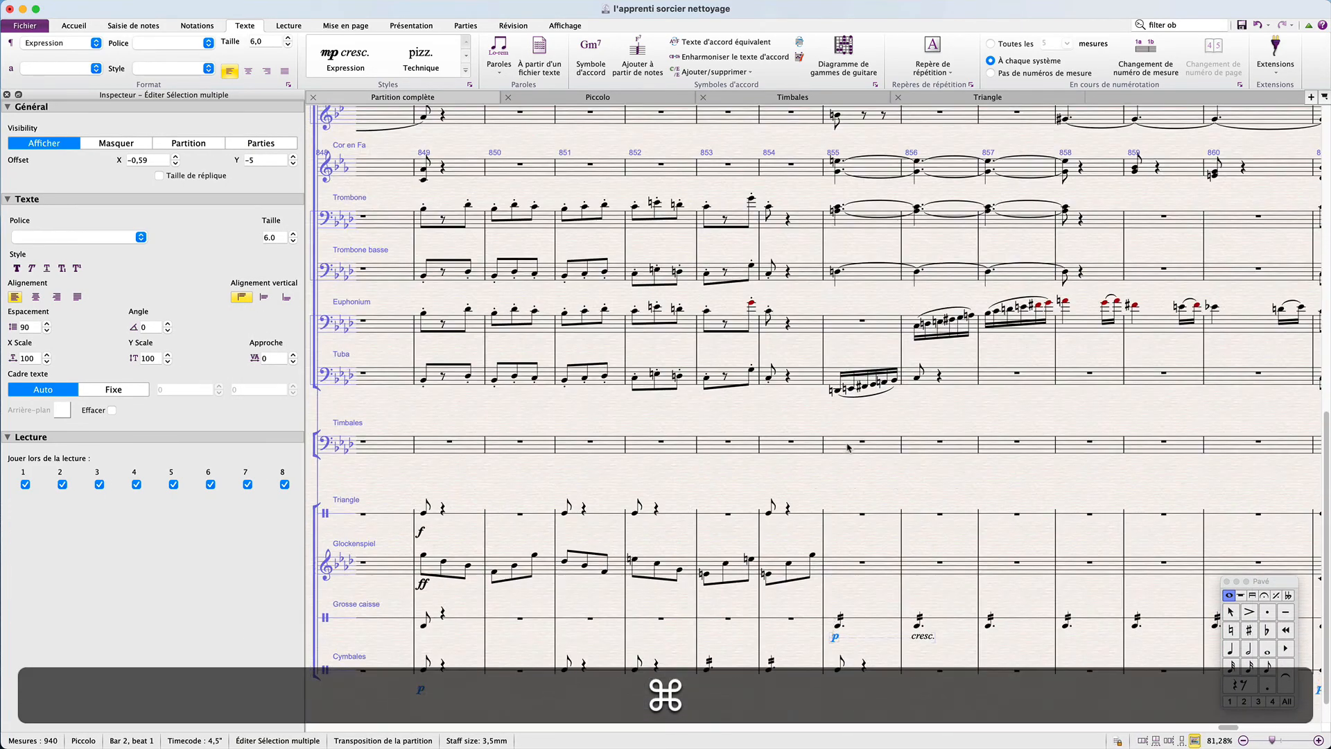
scroll(848, 447, left, 10)
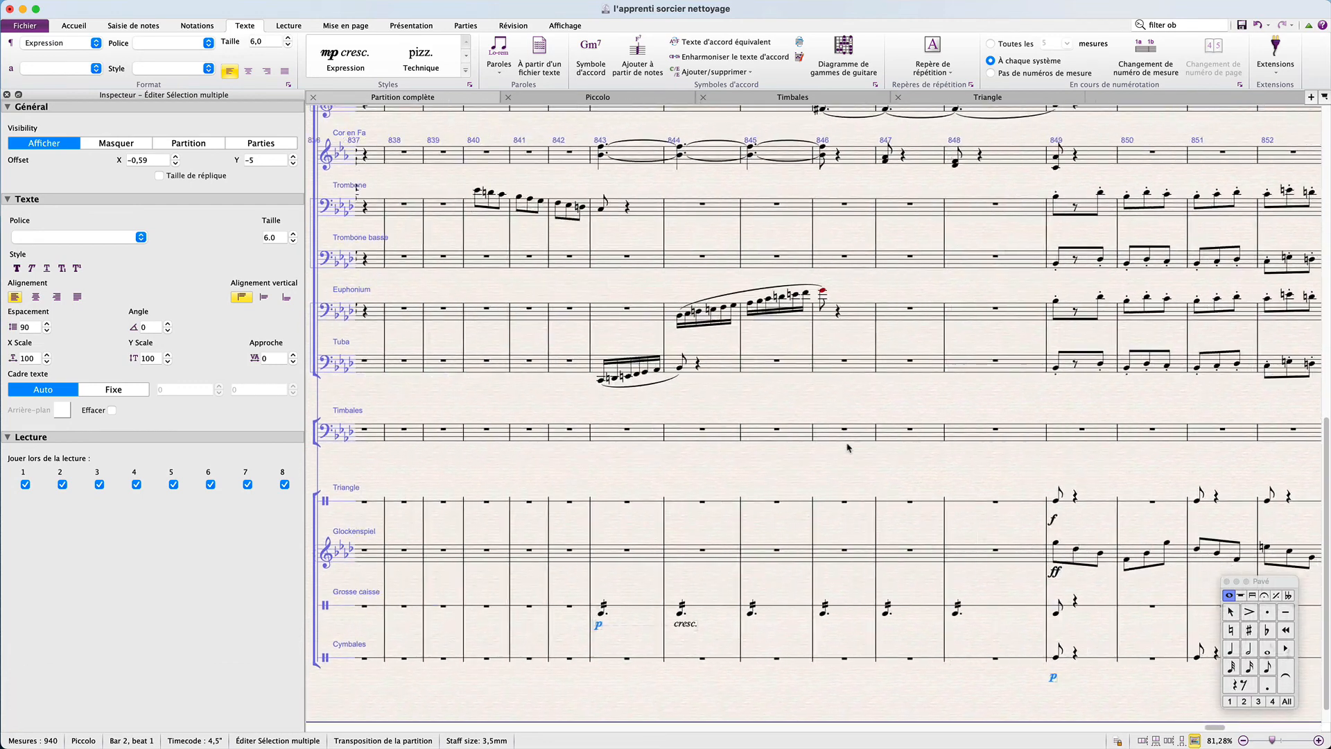
scroll(848, 448, left, 15)
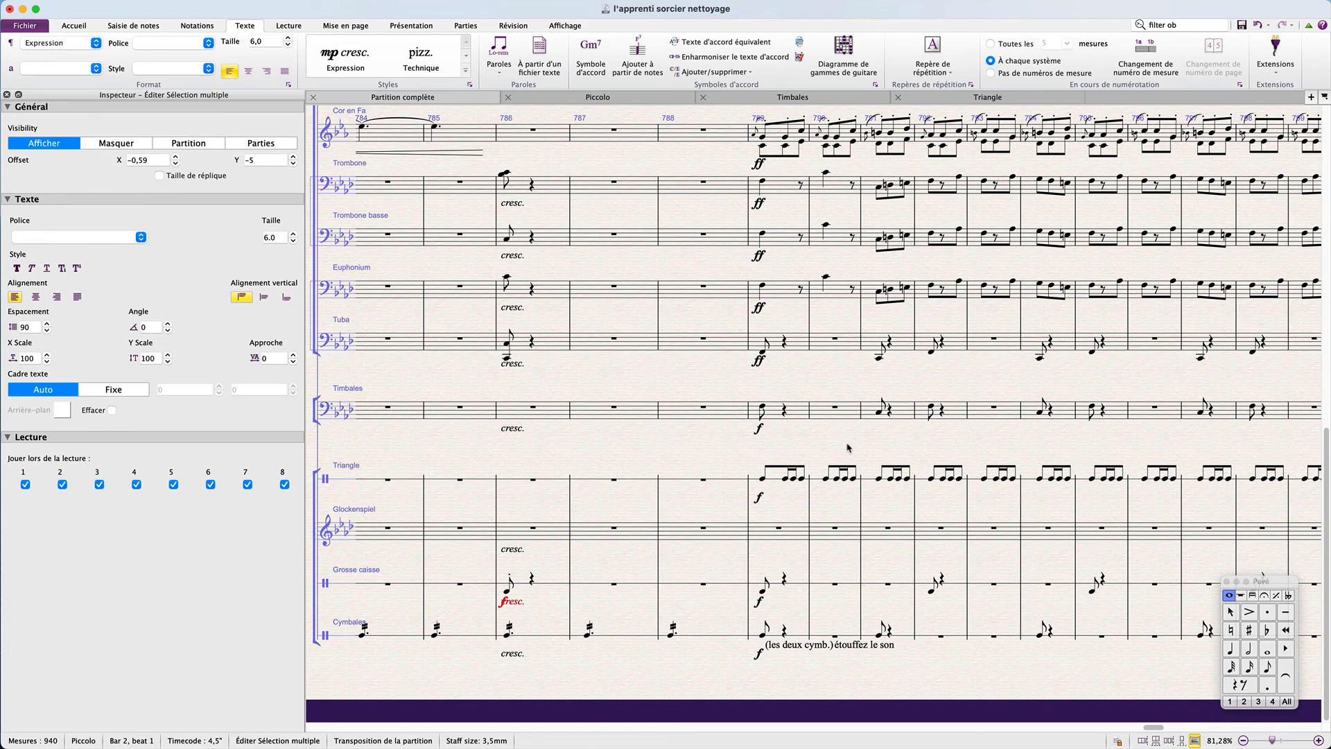
scroll(847, 448, left, 8)
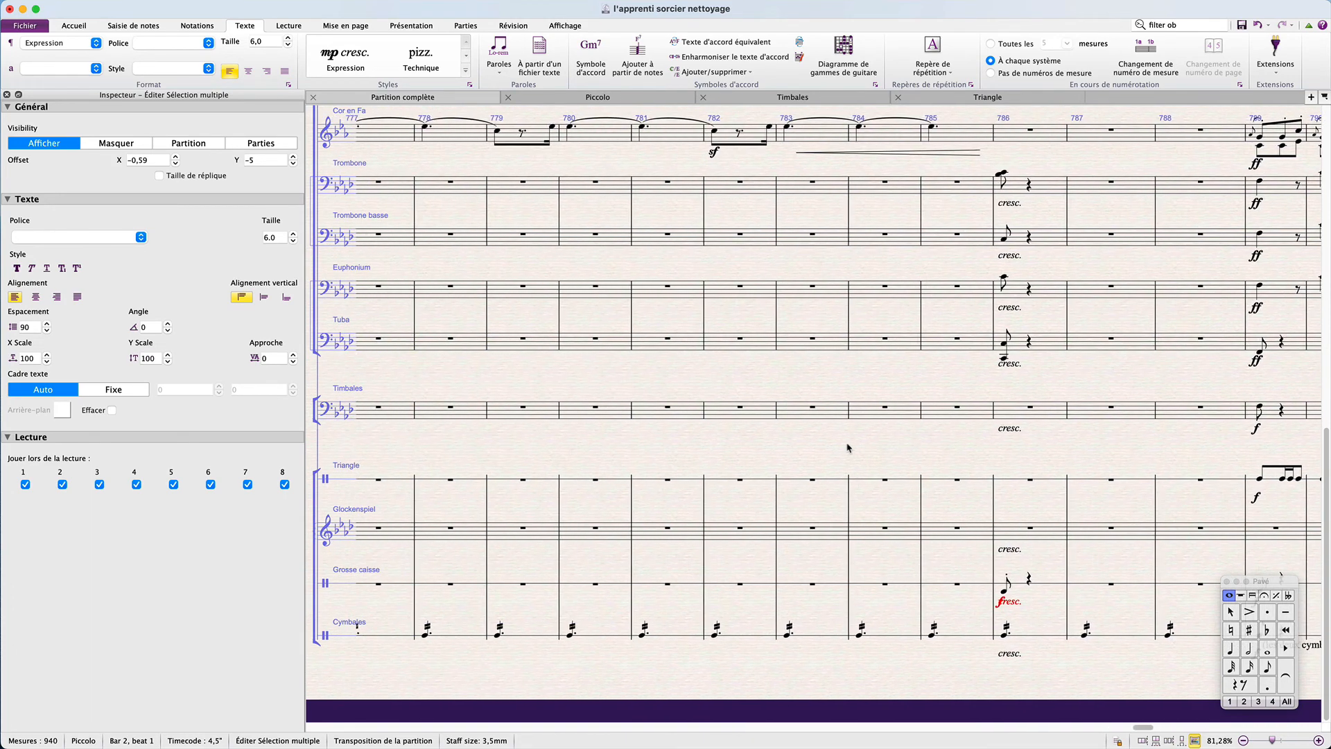
scroll(847, 447, down, 5)
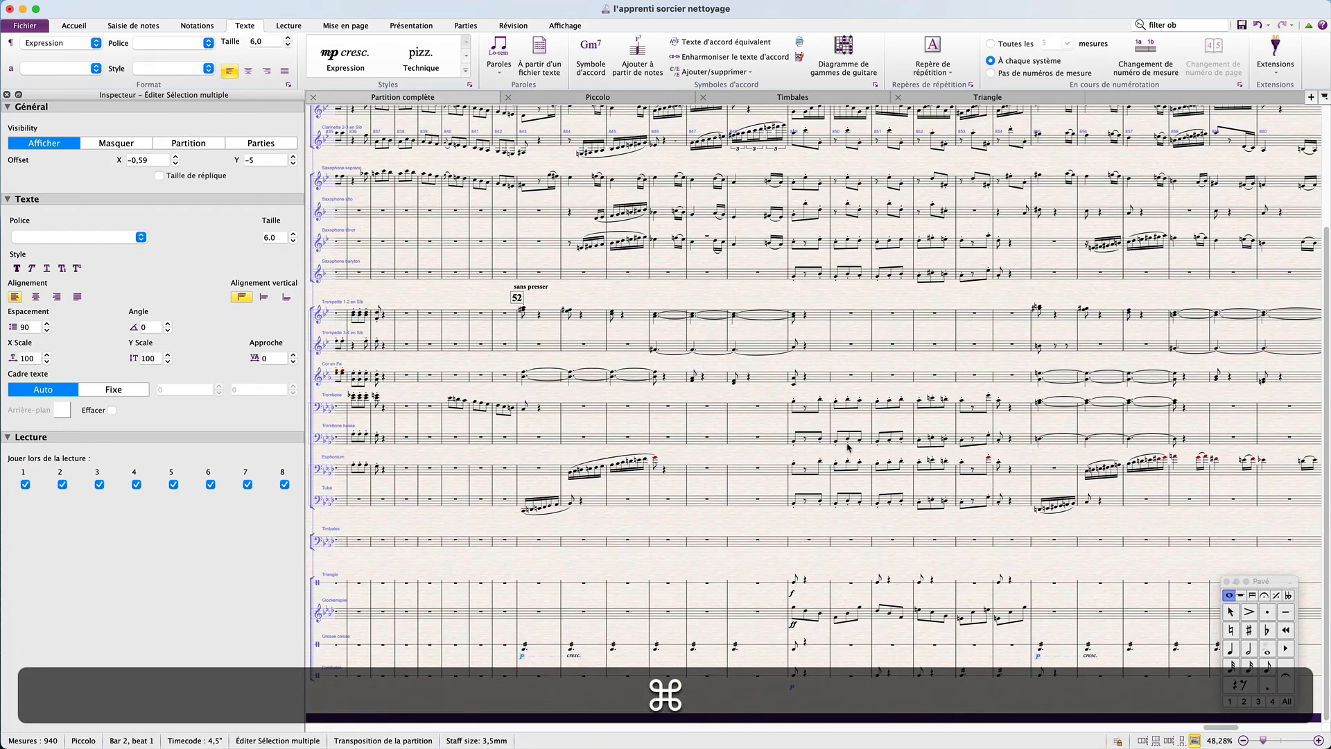
scroll(847, 447, up, 5)
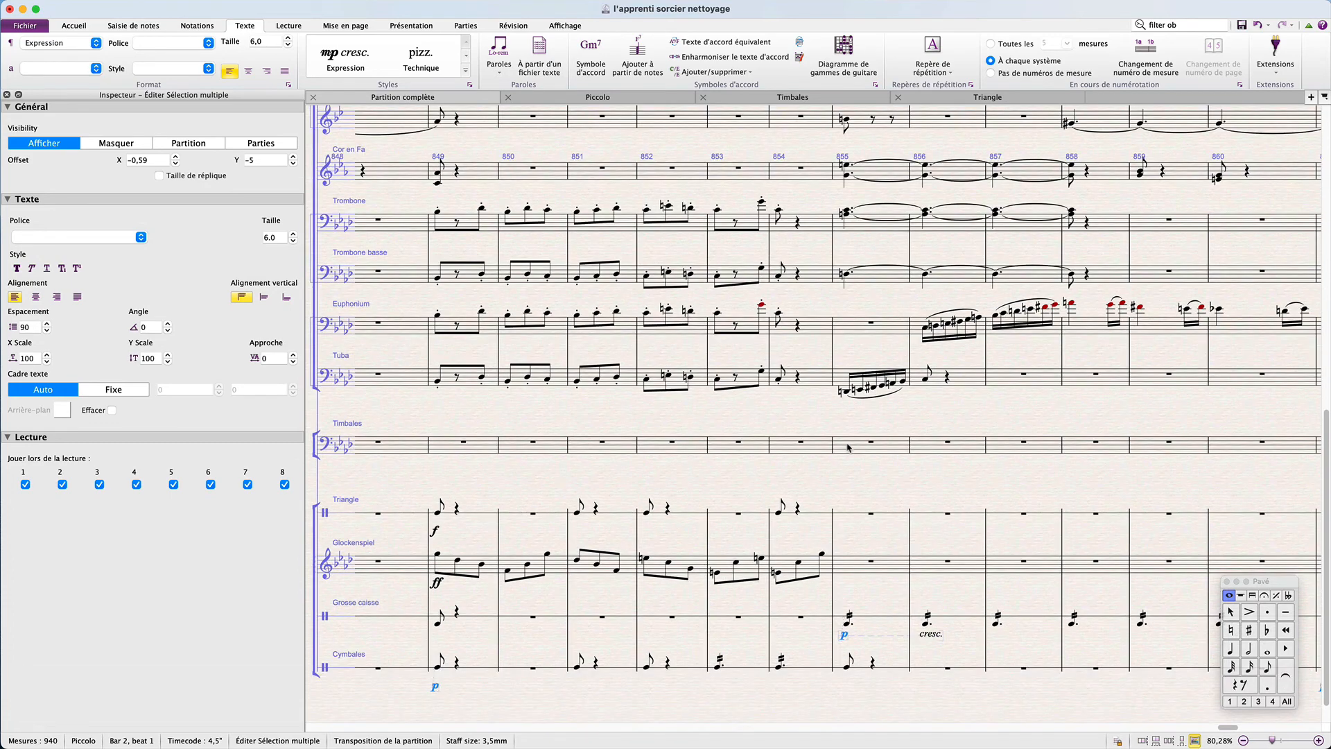
scroll(848, 448, left, 20)
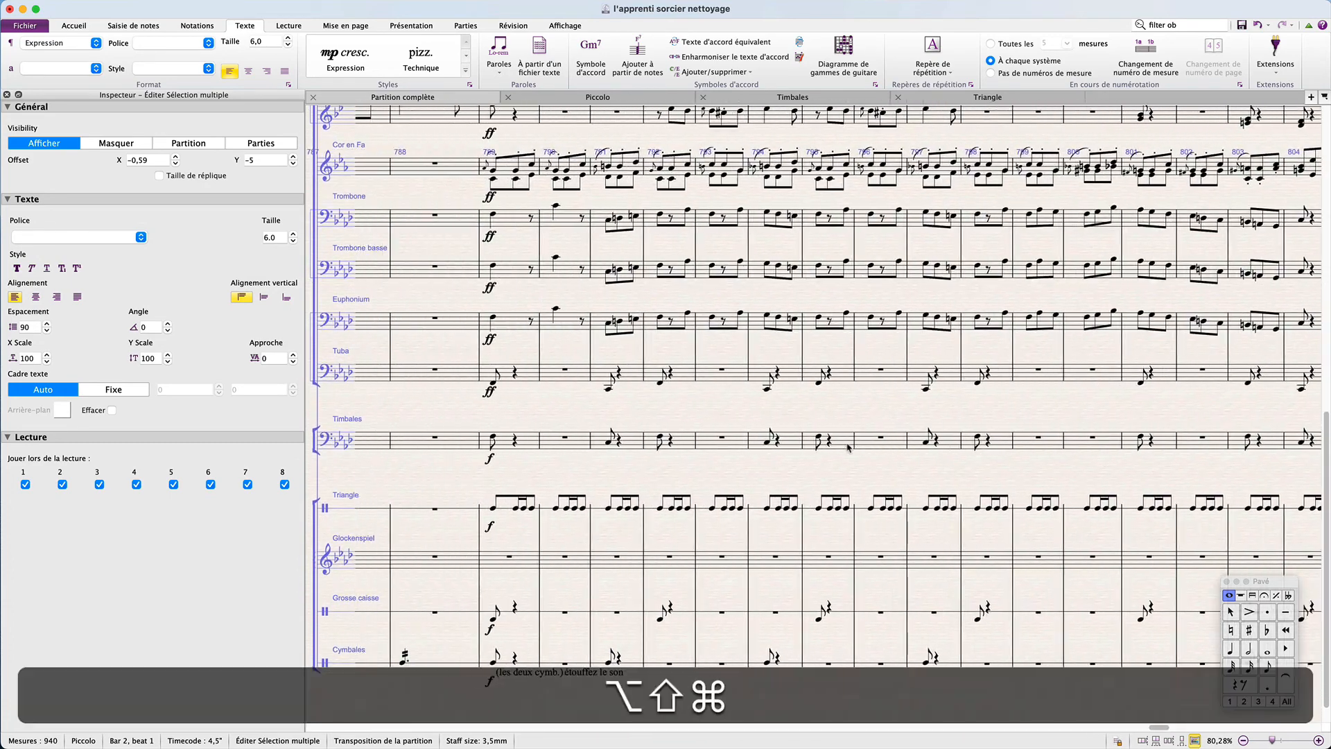
Deselect the texts containing "più" from the current selection with the advanced filter.
key(alt+shift+super+f)
click(625, 178)
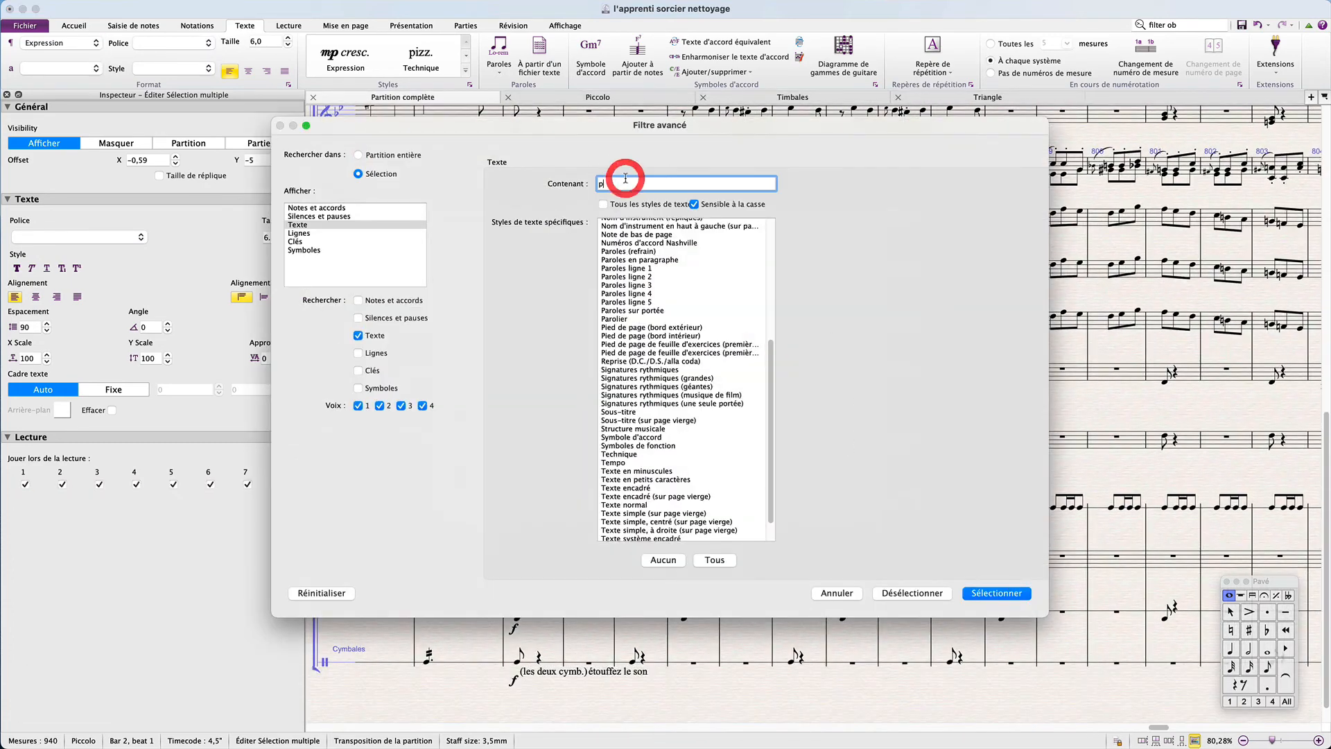
text(più)
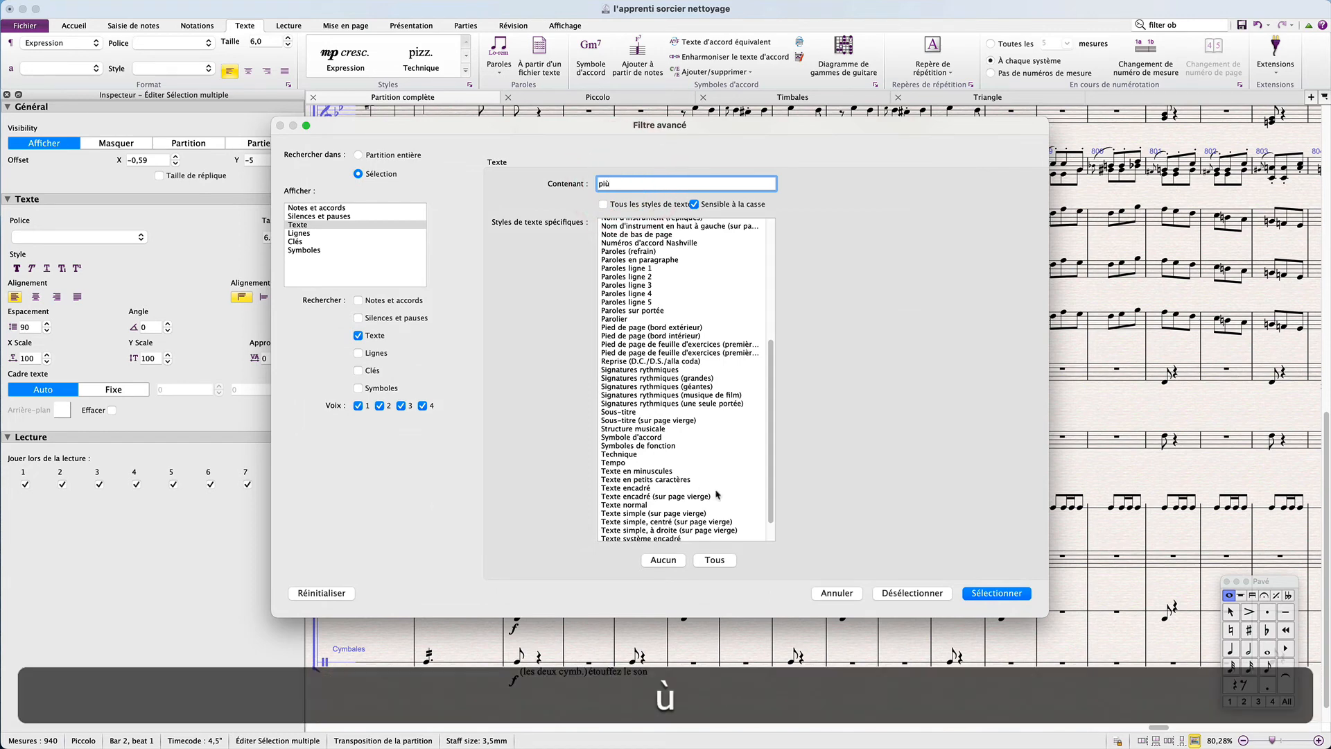
click(908, 592)
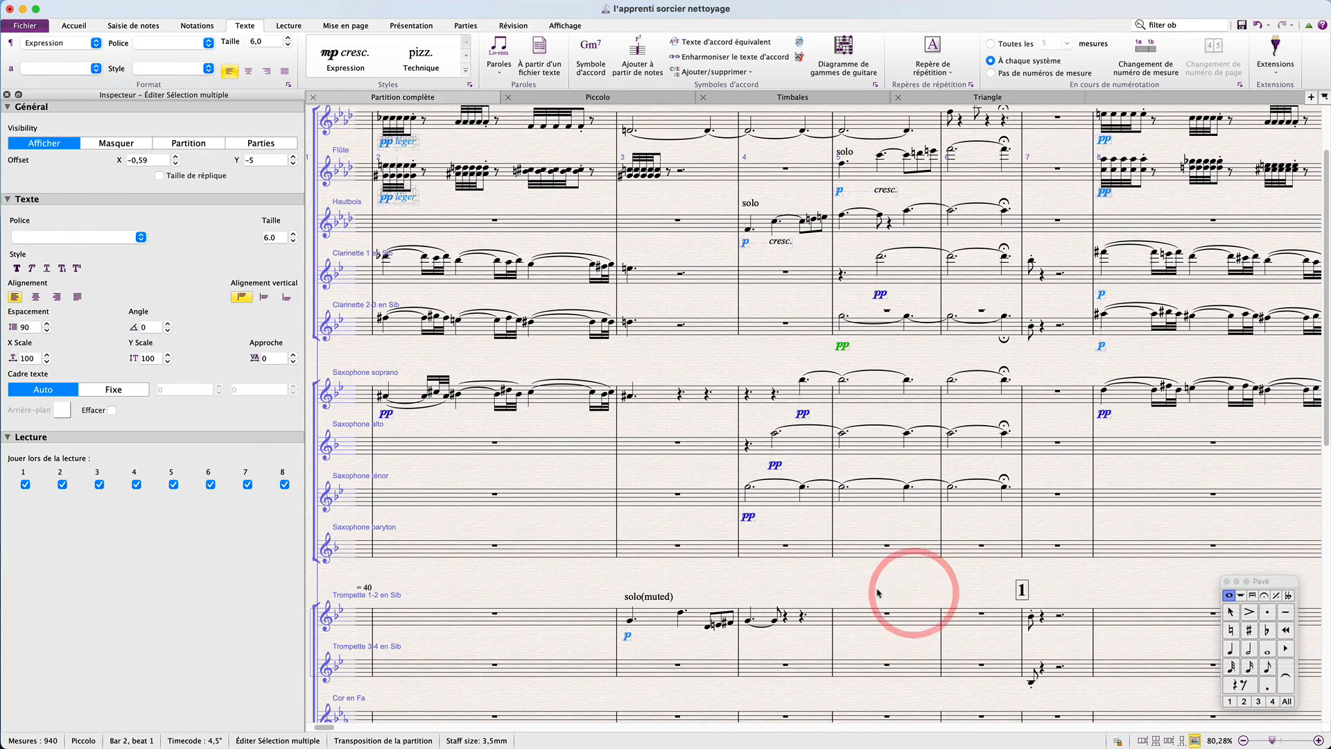
Look through the score from the opening to about bar 167 to check which "p" dynamics the filter kept selected.
scroll(831, 590, up, 2)
scroll(831, 590, right, 5)
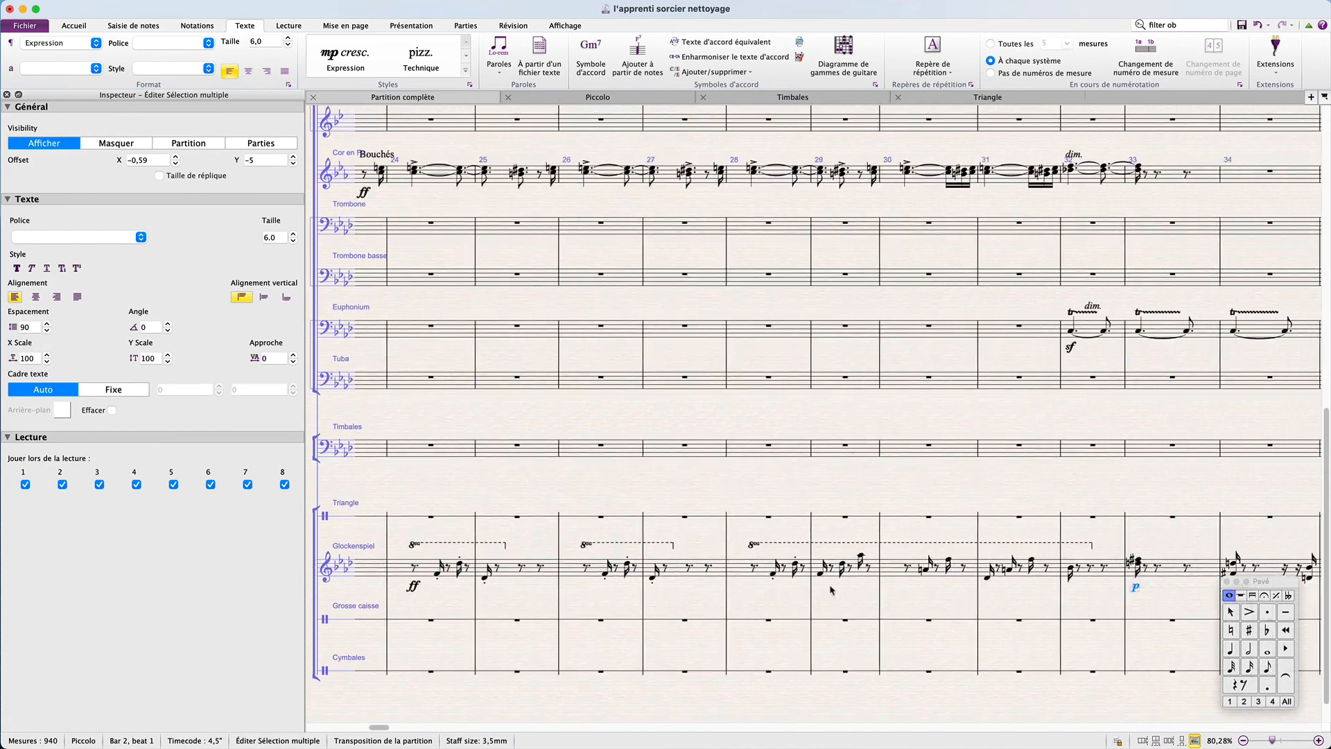
scroll(831, 590, right, 10)
scroll(831, 589, down, 1)
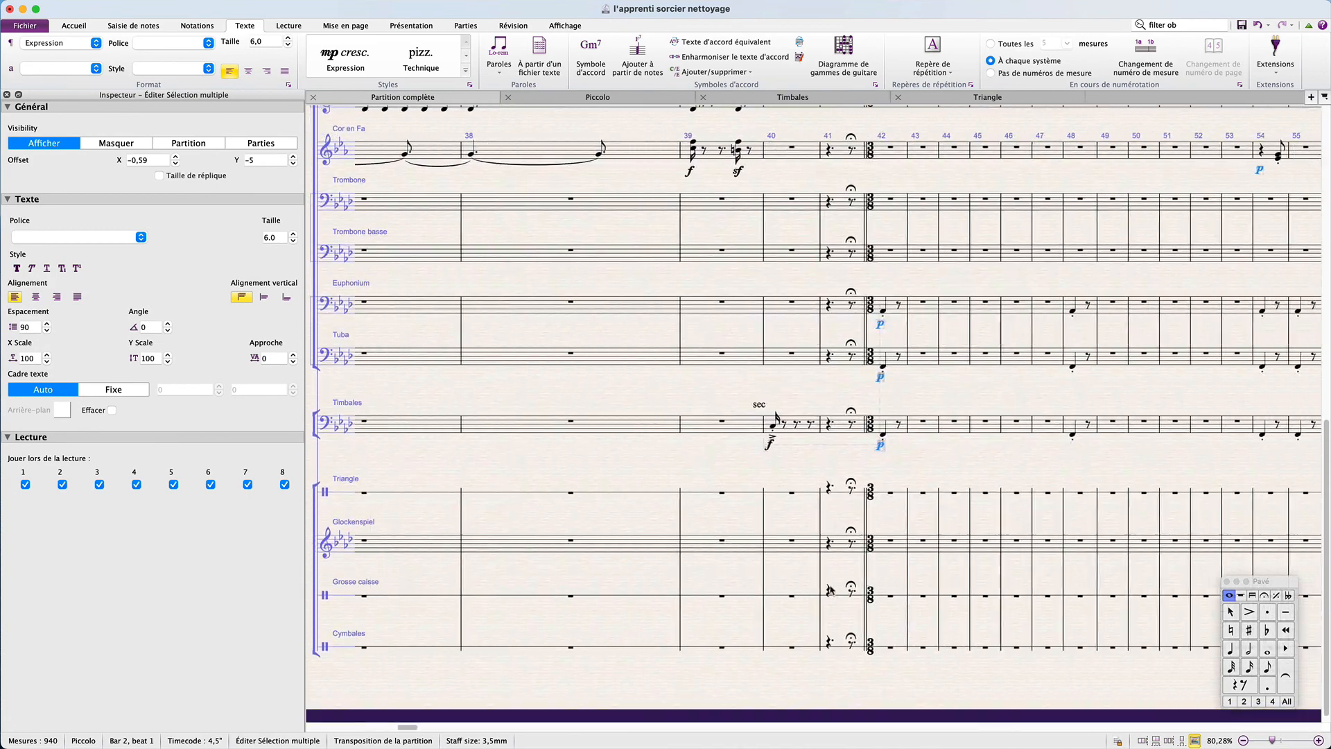
scroll(831, 590, down, 10)
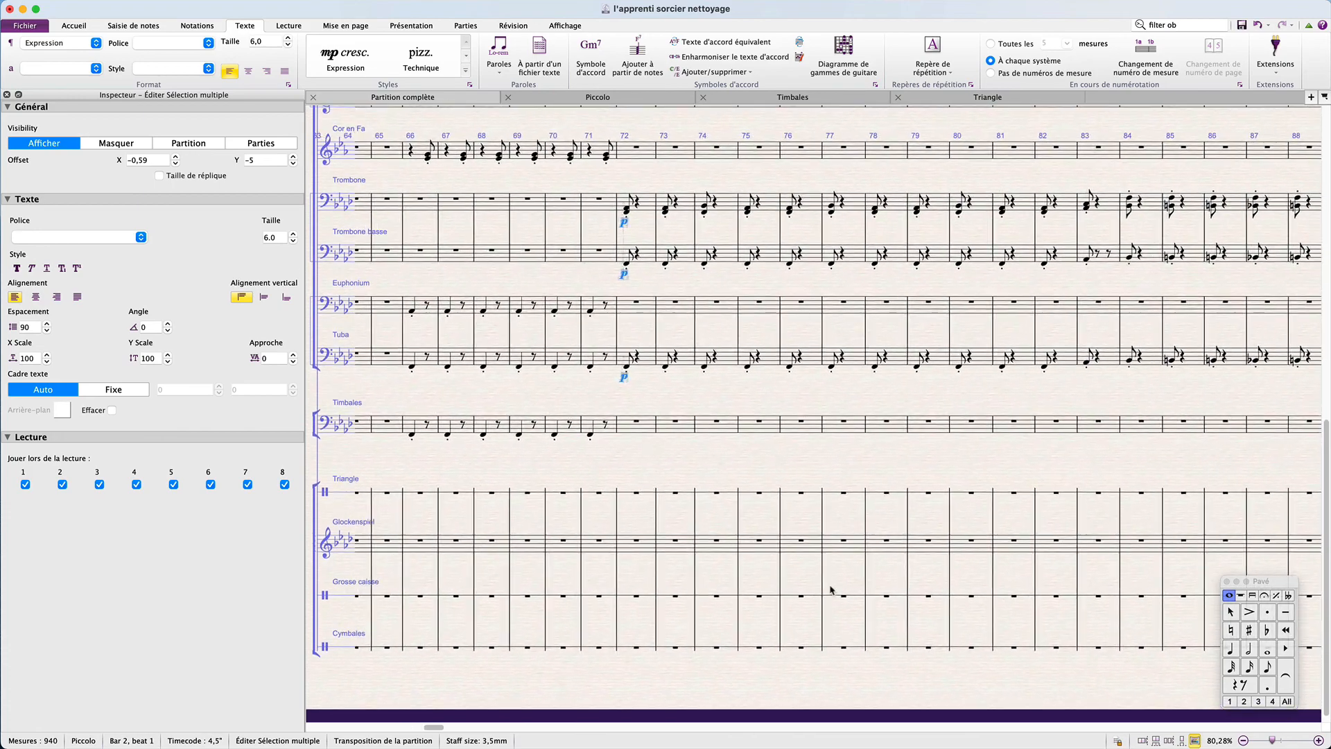
scroll(831, 590, right, 10)
scroll(831, 590, right, 10)
scroll(831, 590, down, 1)
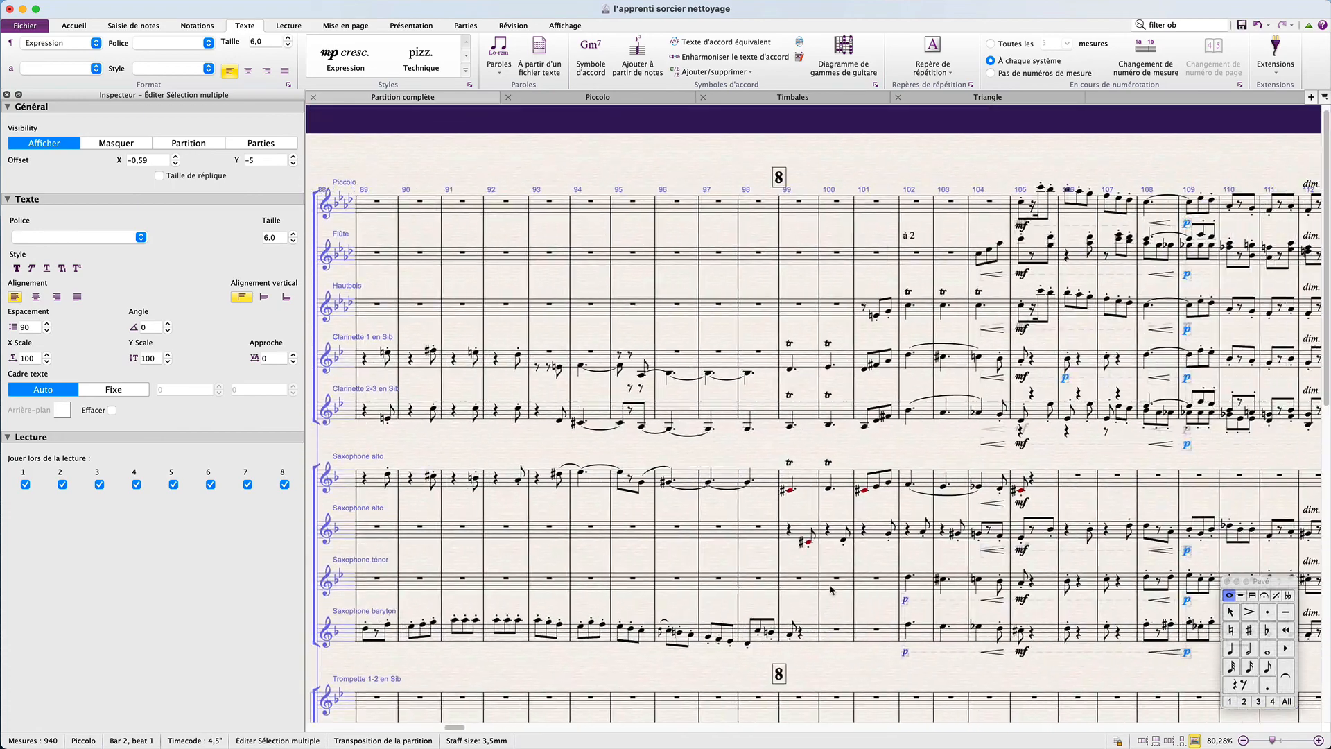
scroll(831, 590, right, 10)
scroll(831, 590, down, 1)
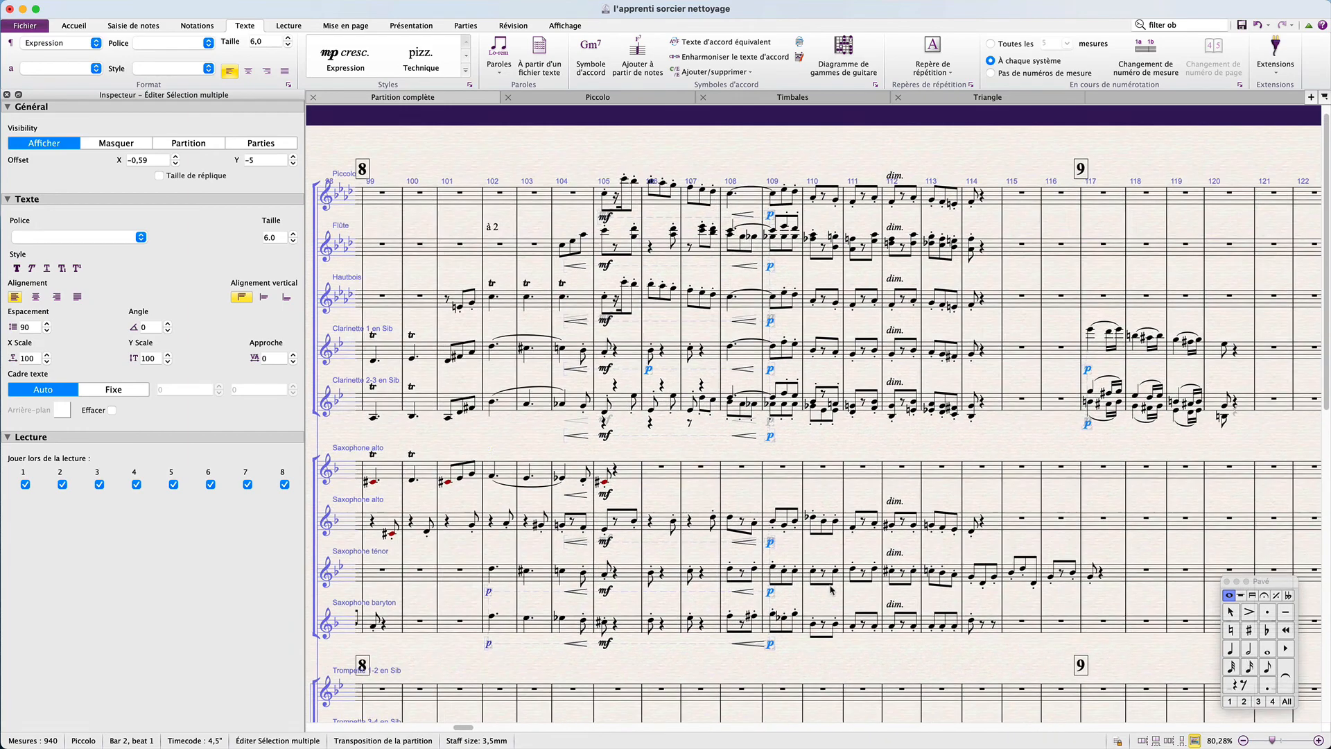
scroll(831, 589, right, 10)
scroll(831, 589, down, 1)
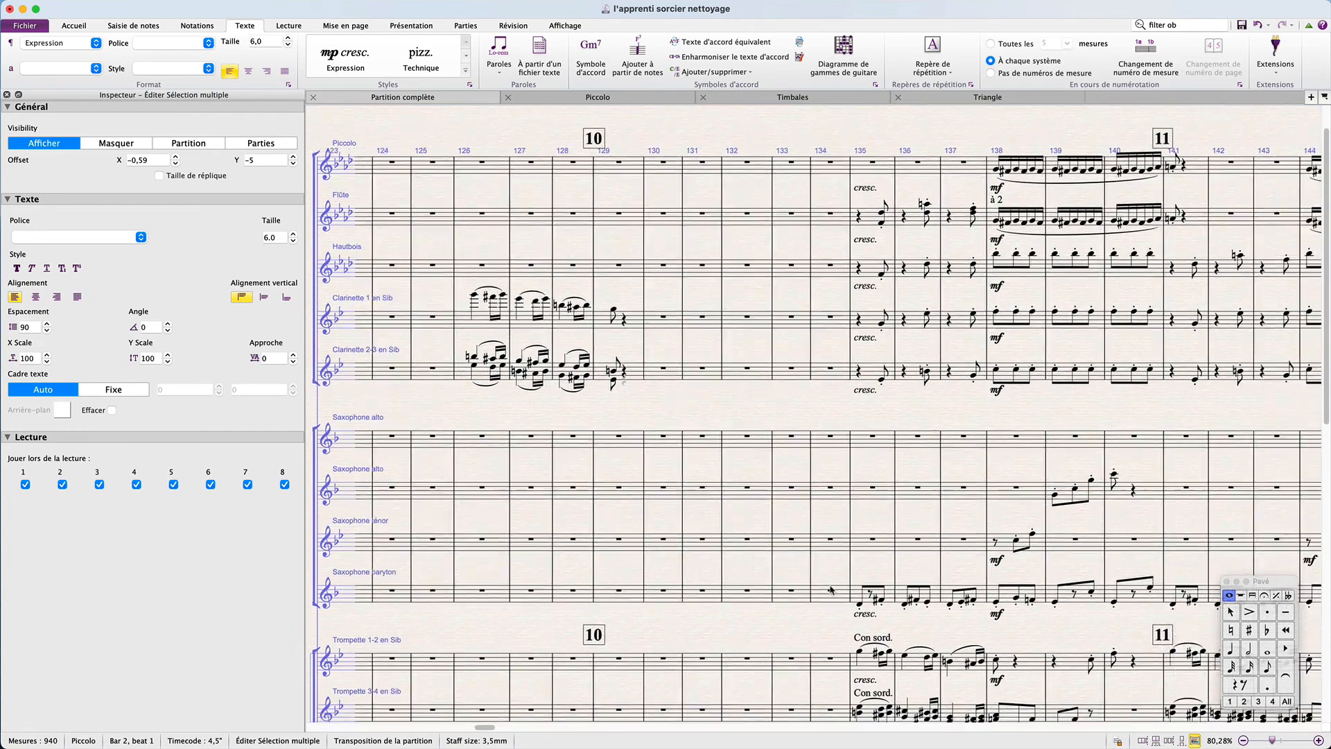
scroll(831, 589, right, 10)
scroll(832, 590, down, 1)
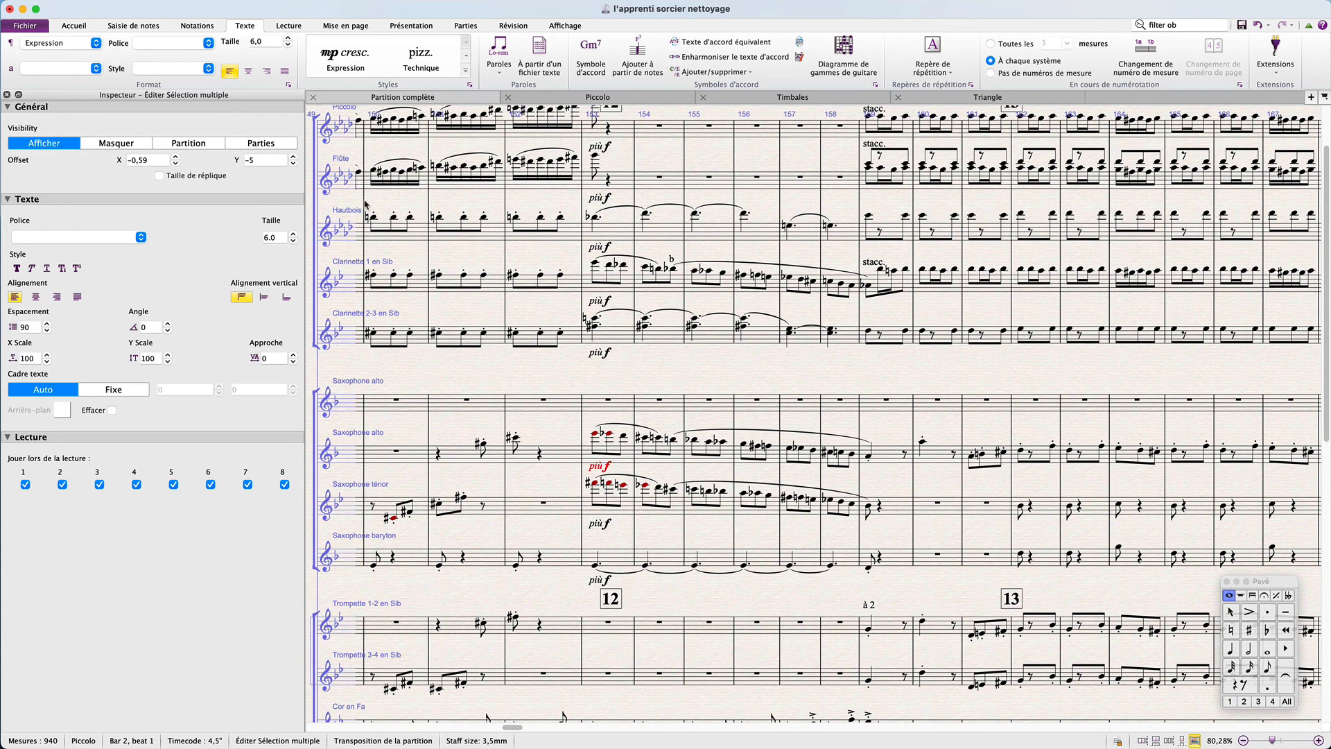
Apply the Music text character style to all the selected "p" dynamics and clear the selection.
click(69, 68)
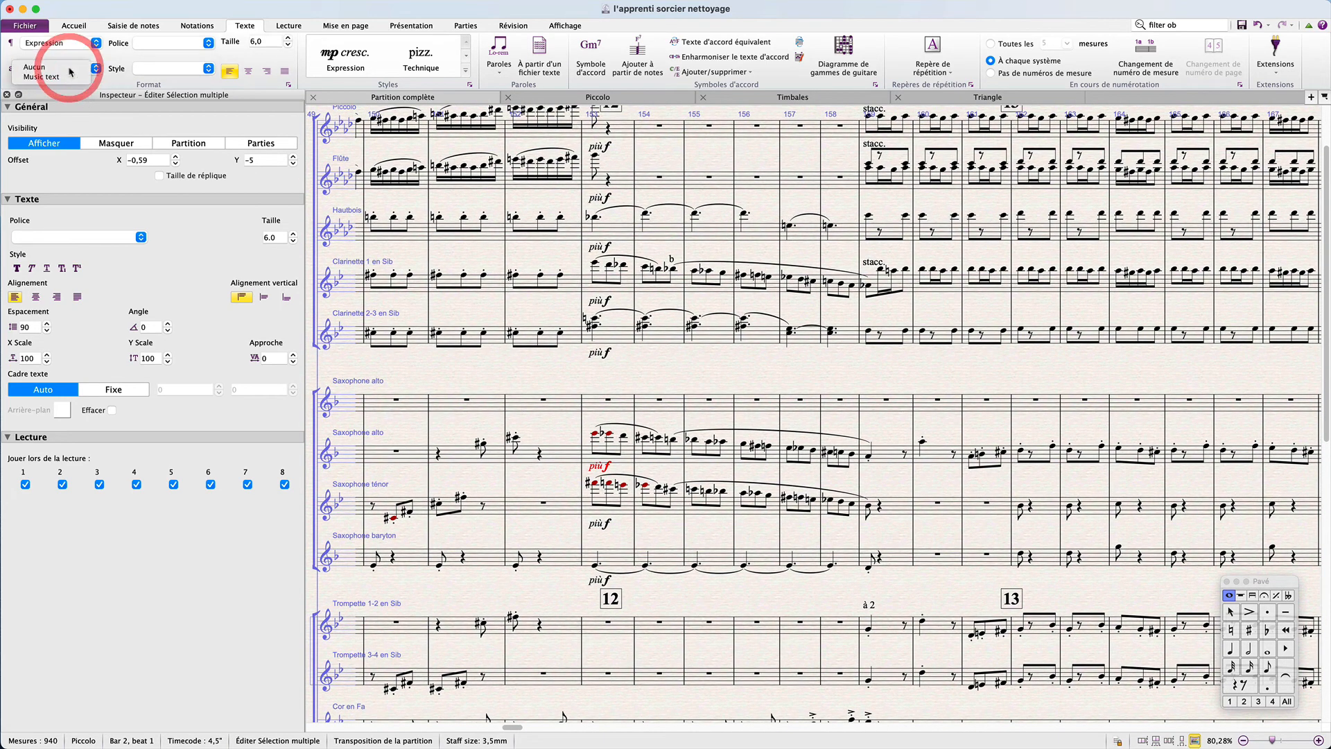
click(65, 77)
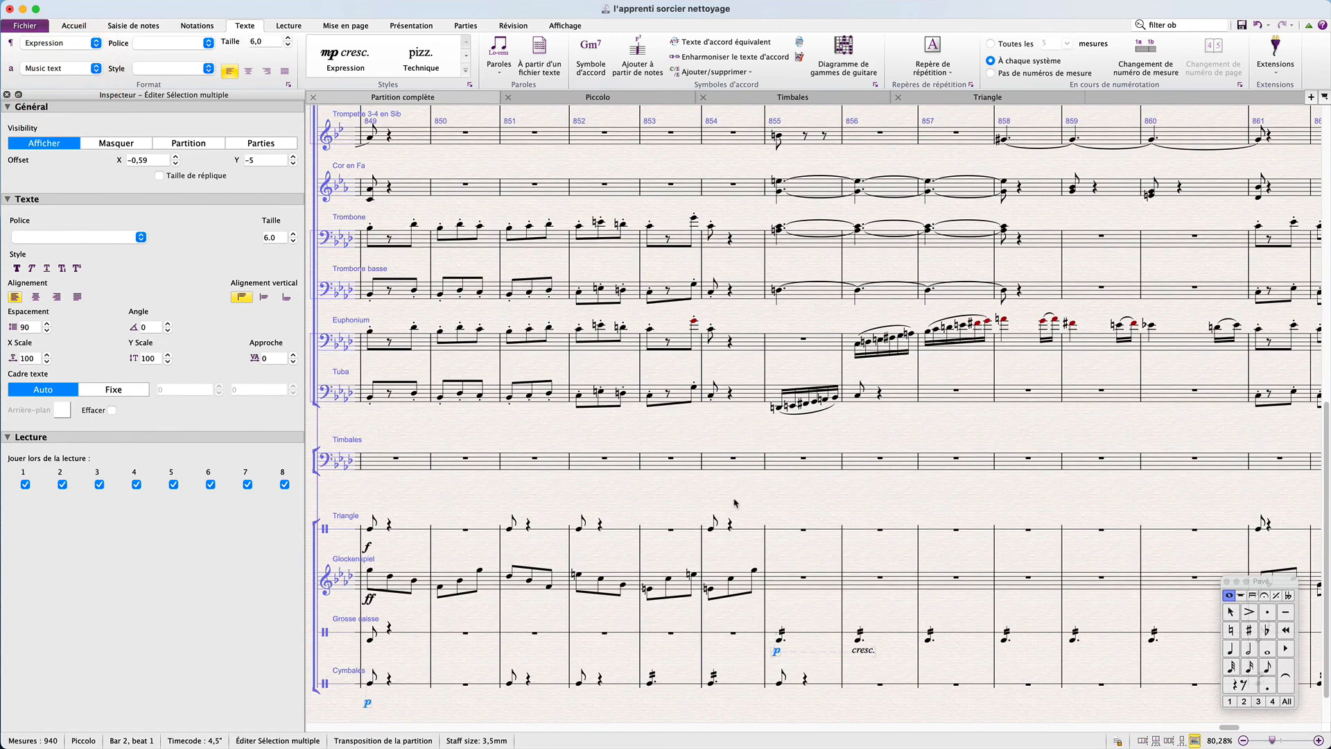
click(834, 560)
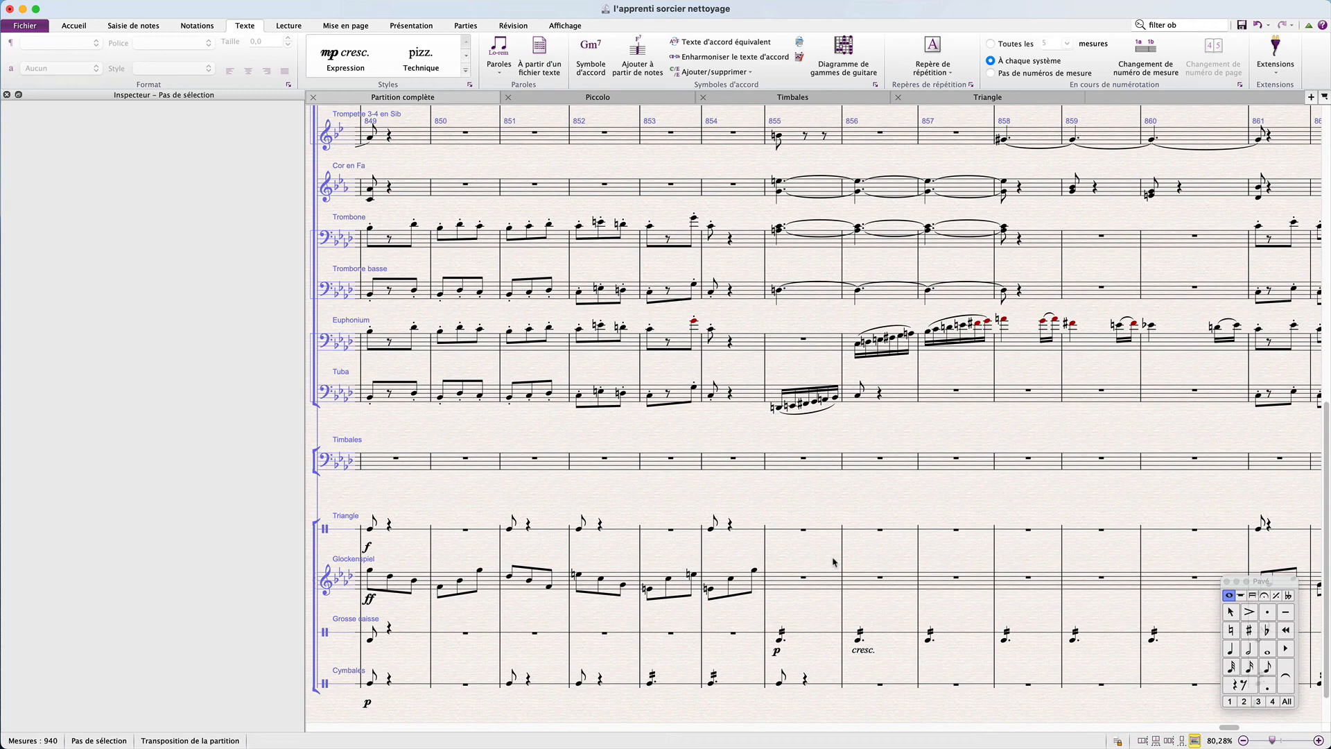
Examine the grace note in the piccolo staff at bar 726, just after rehearsal mark 46.
scroll(834, 562, up, 10)
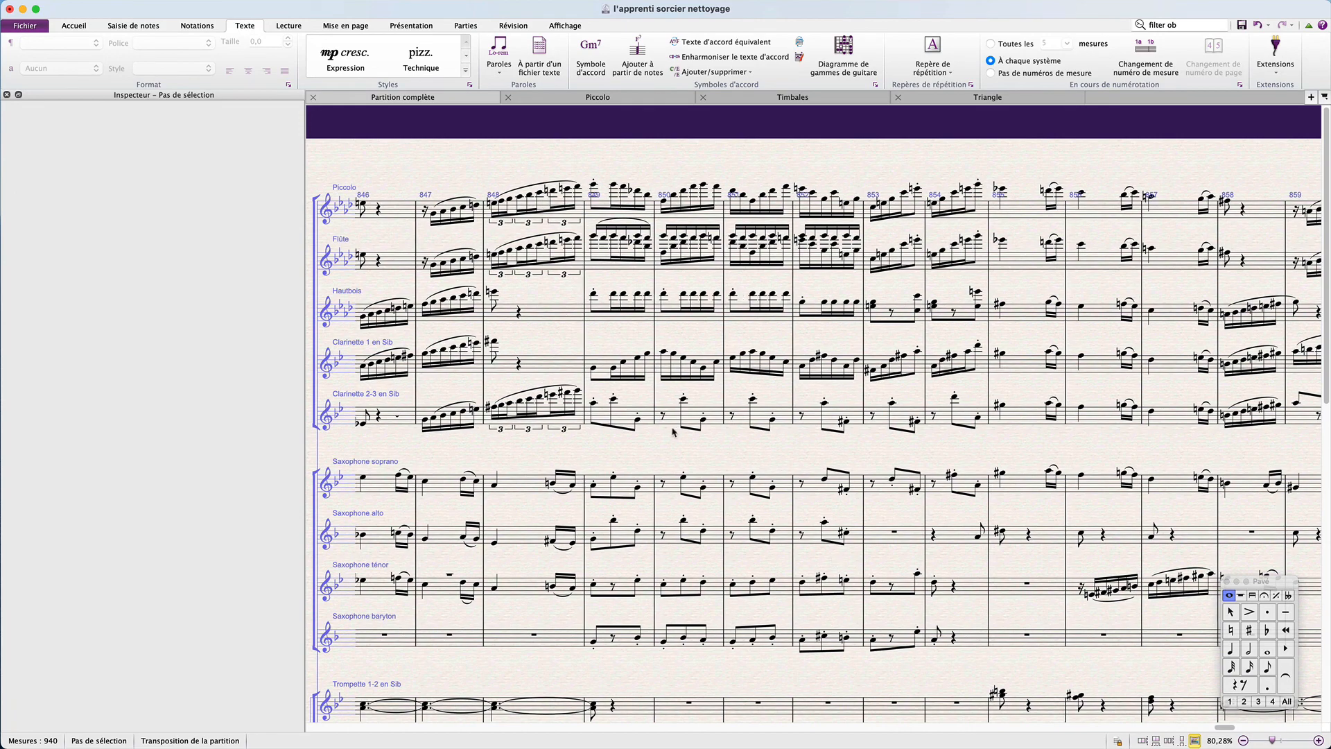
scroll(675, 430, left, 15)
scroll(674, 430, left, 5)
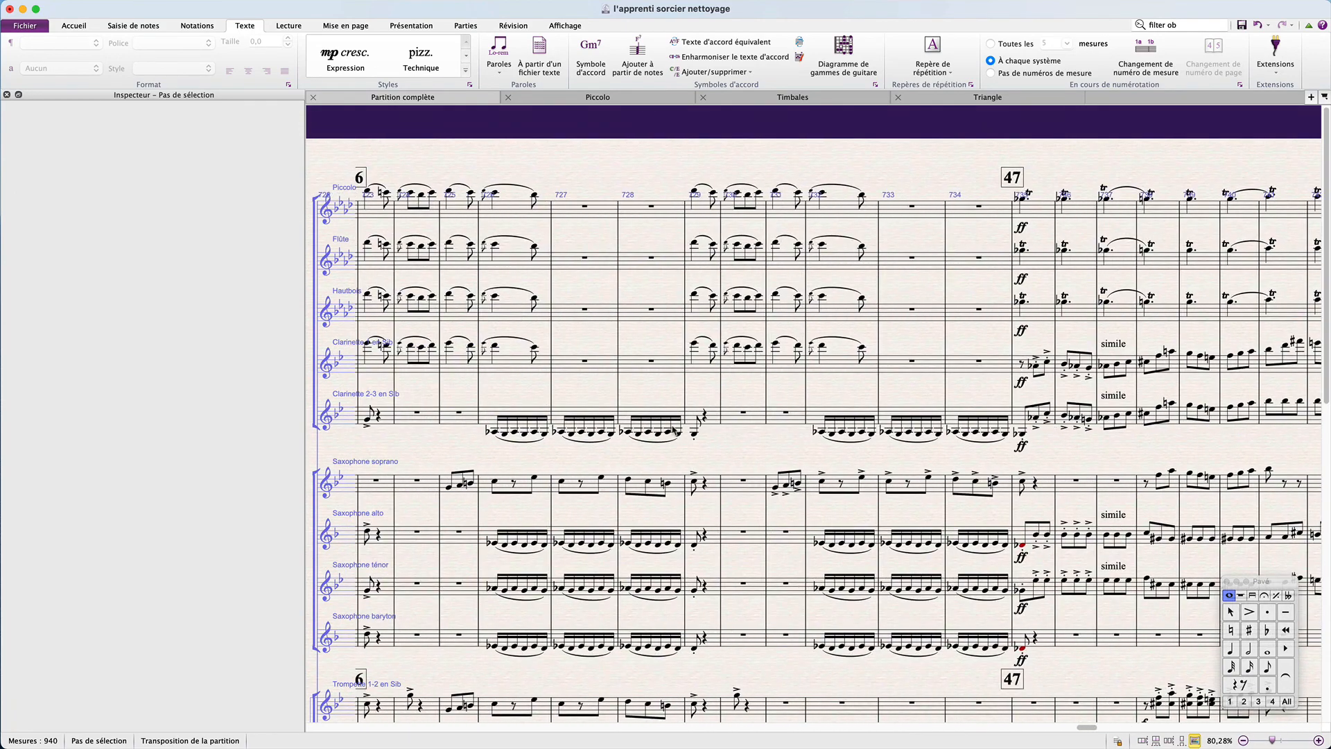
click(616, 206)
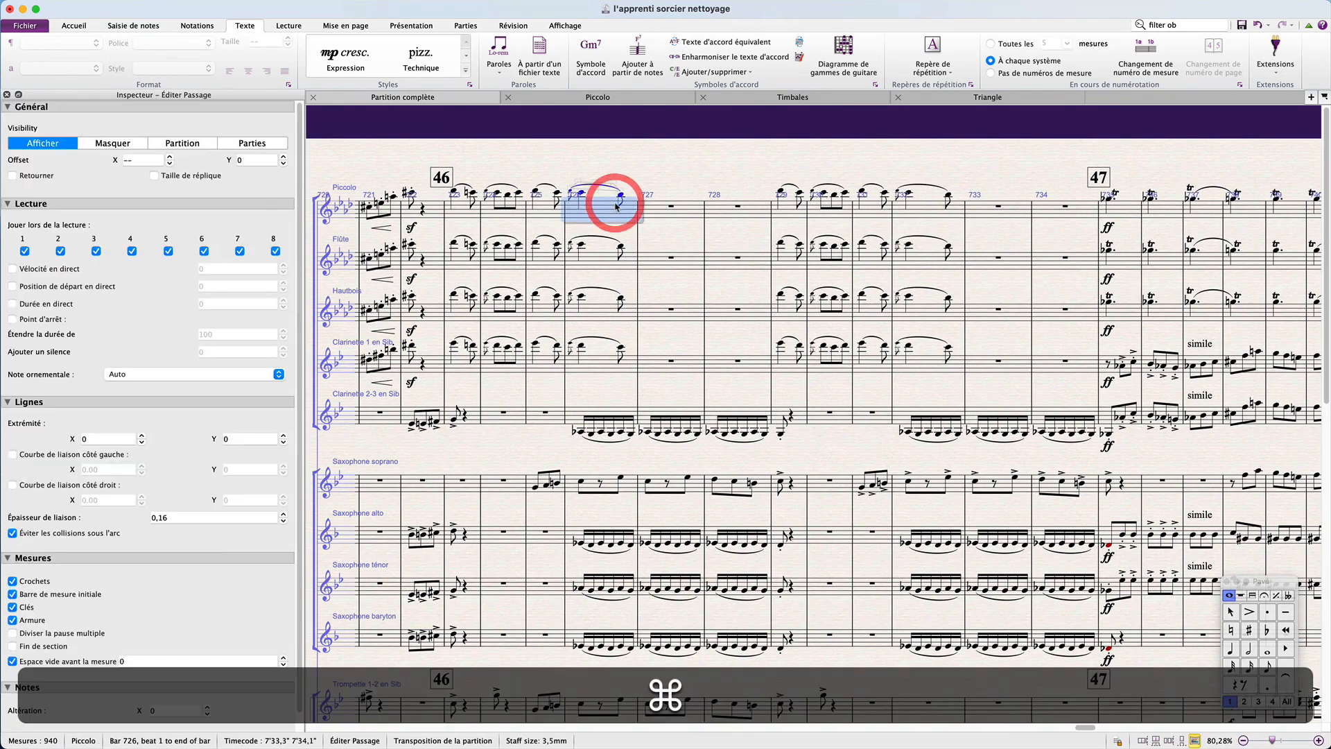
scroll(616, 206, up, 5)
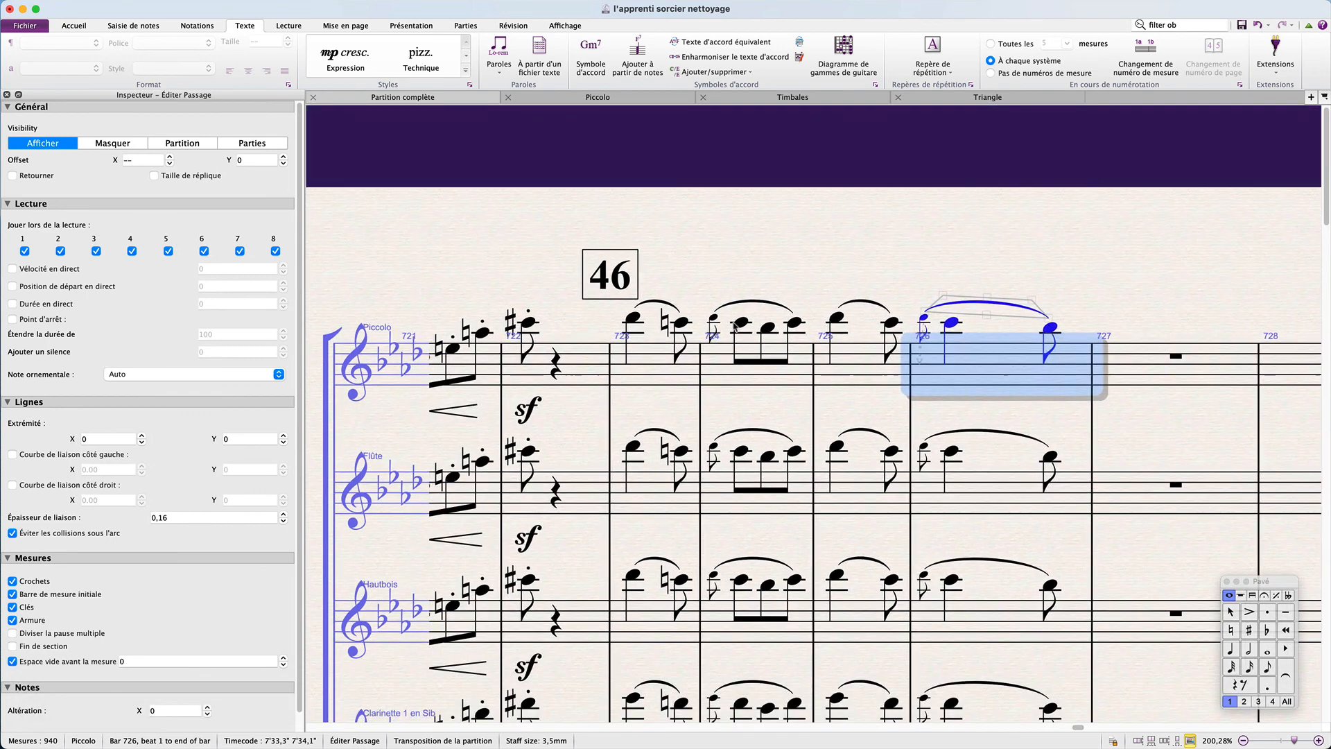
click(923, 319)
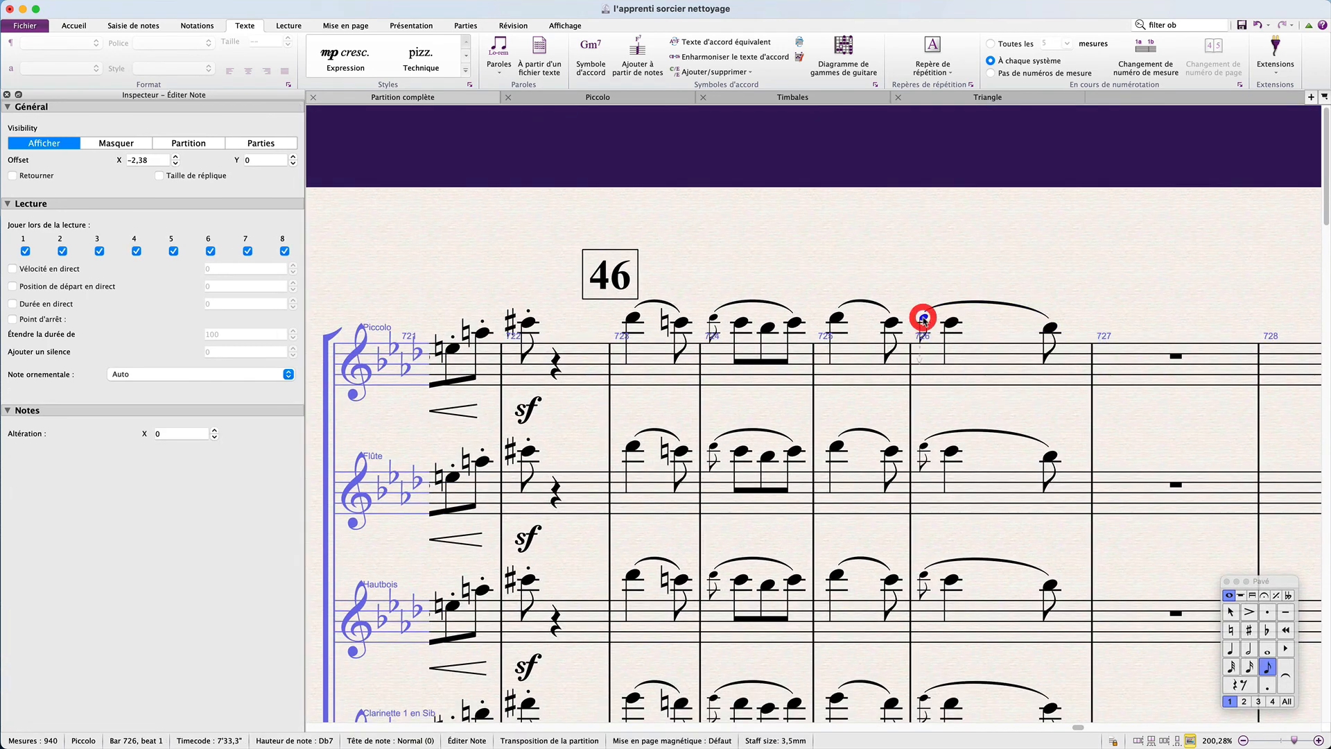
click(951, 408)
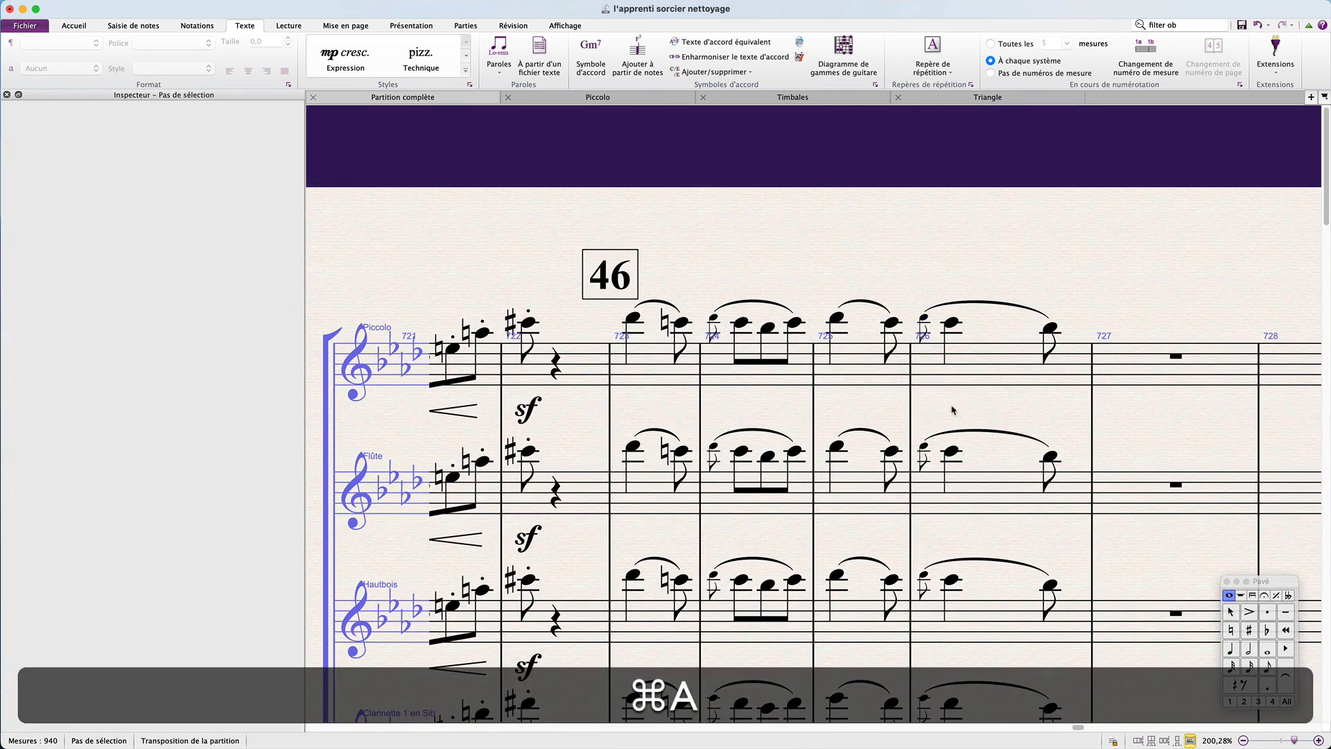
Select all eighth-note grace notes in the whole score with the advanced filter, excluding normal notes and texts.
key(super+alt+shift+a)
key(super+alt+shift+f)
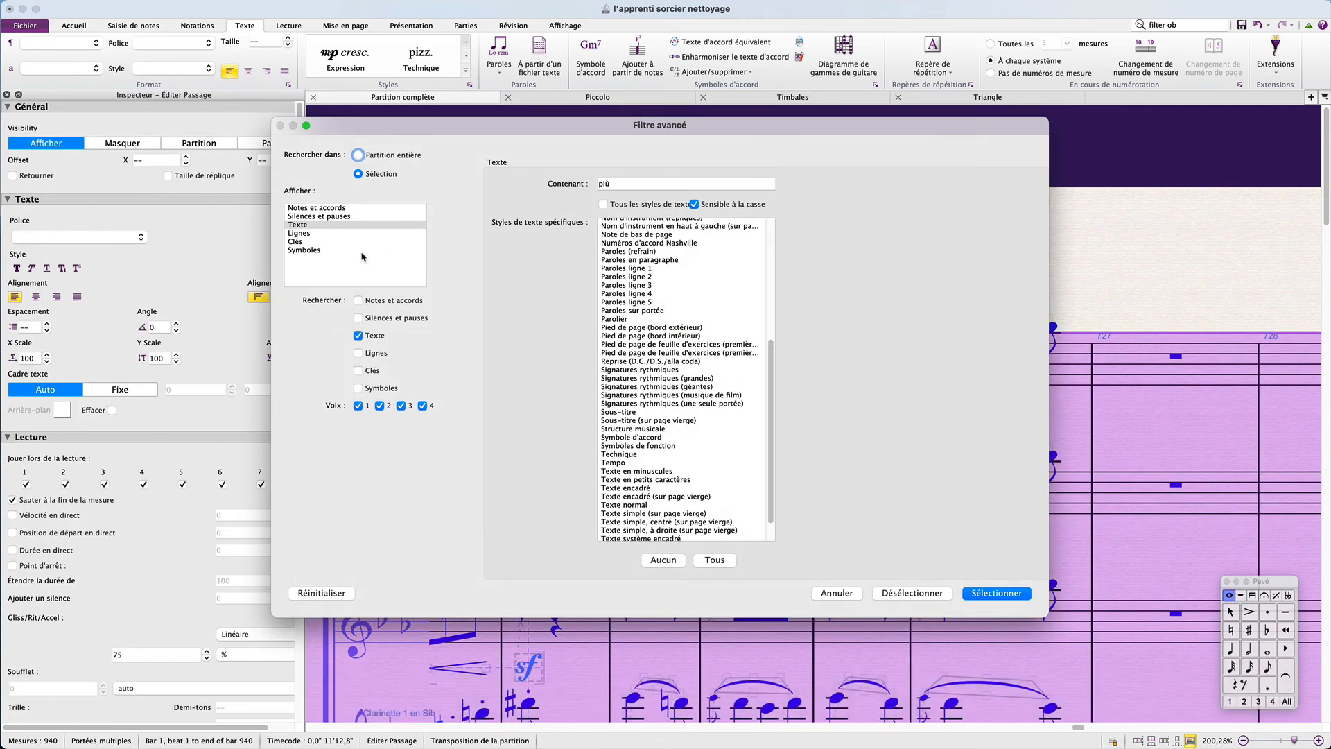
click(358, 335)
click(358, 300)
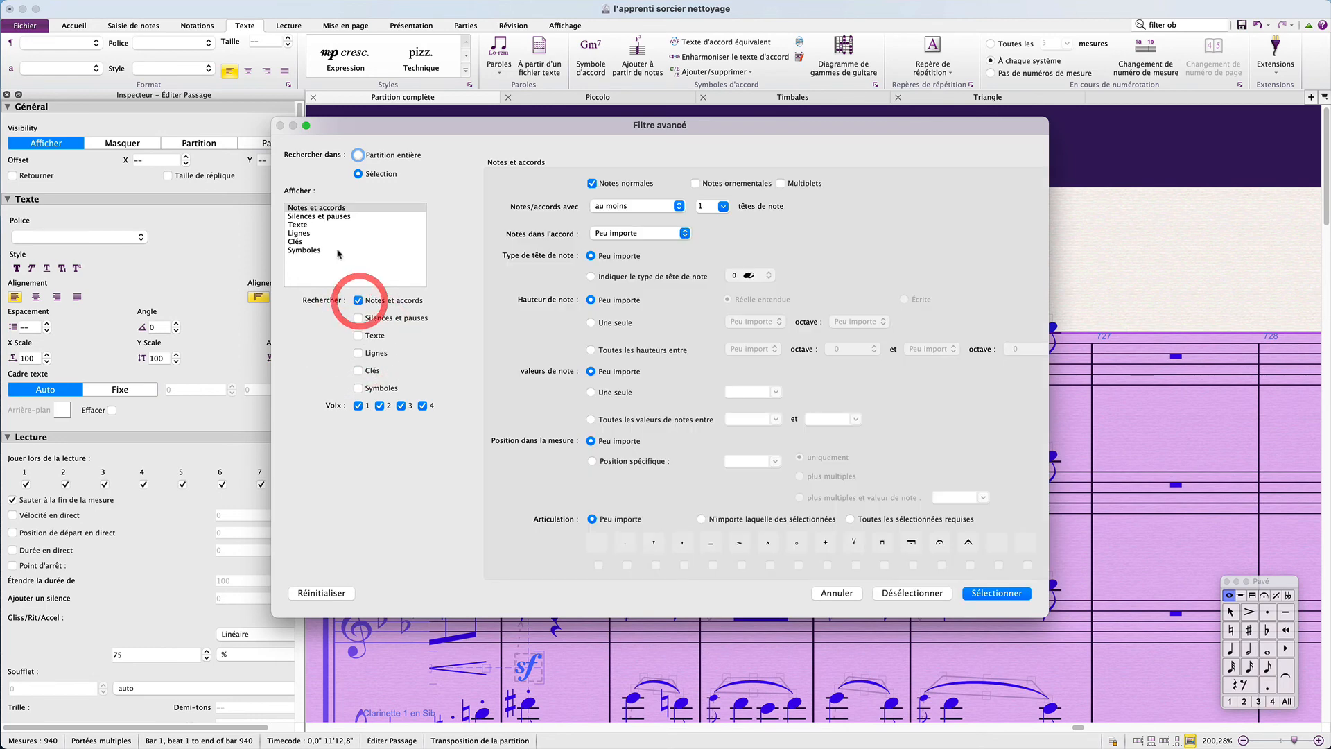
click(349, 210)
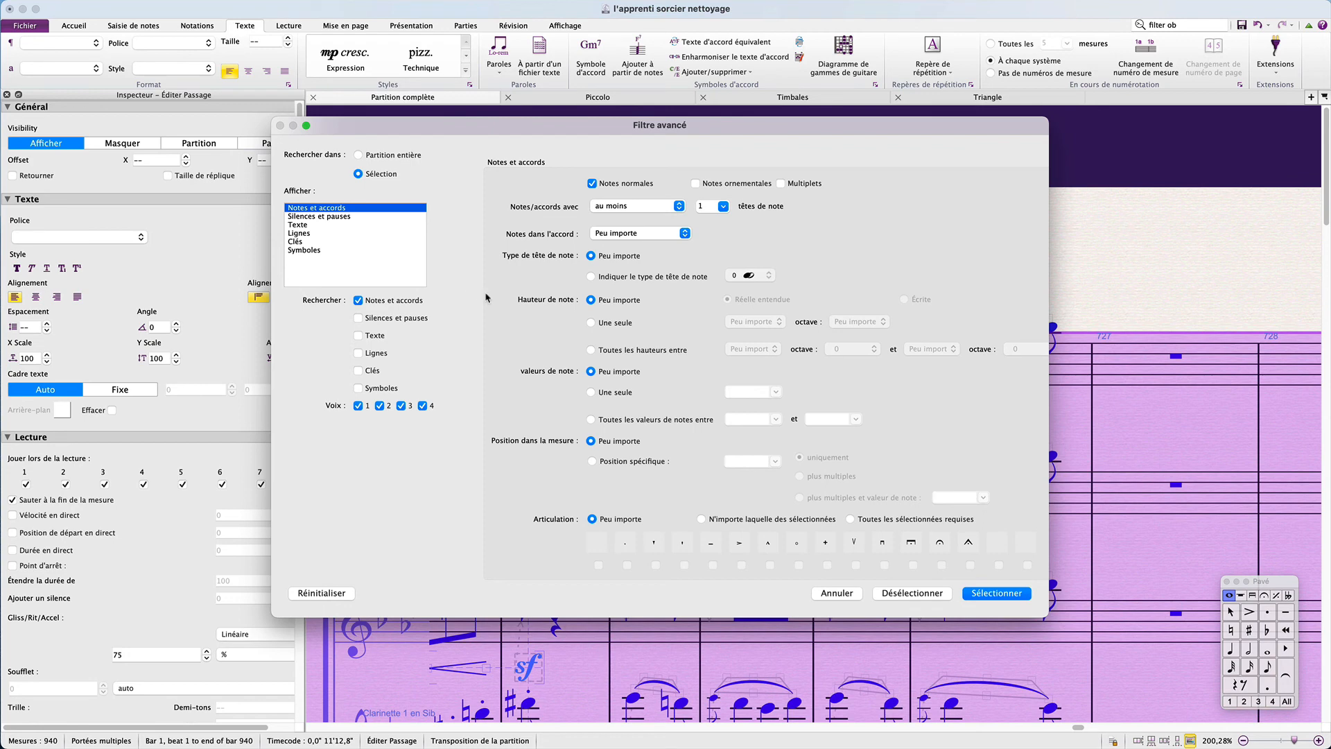
click(592, 183)
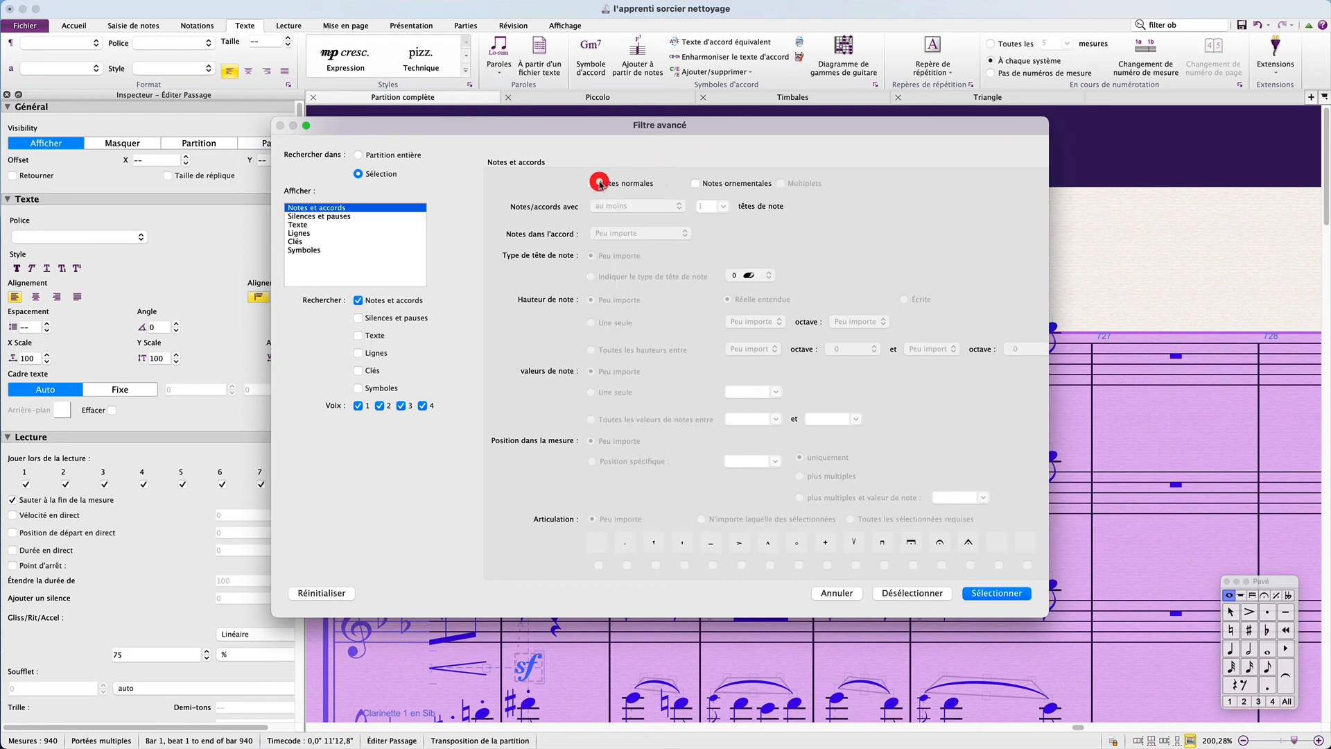
click(696, 183)
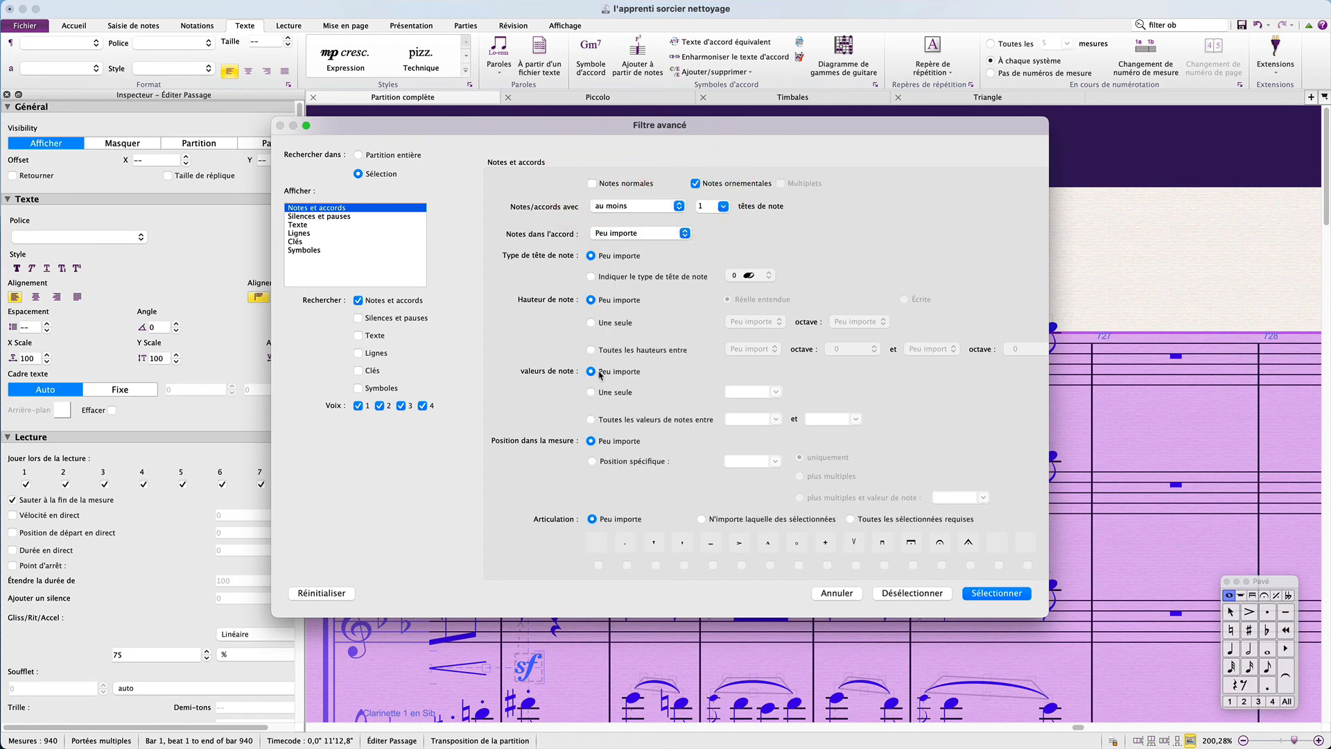
click(591, 392)
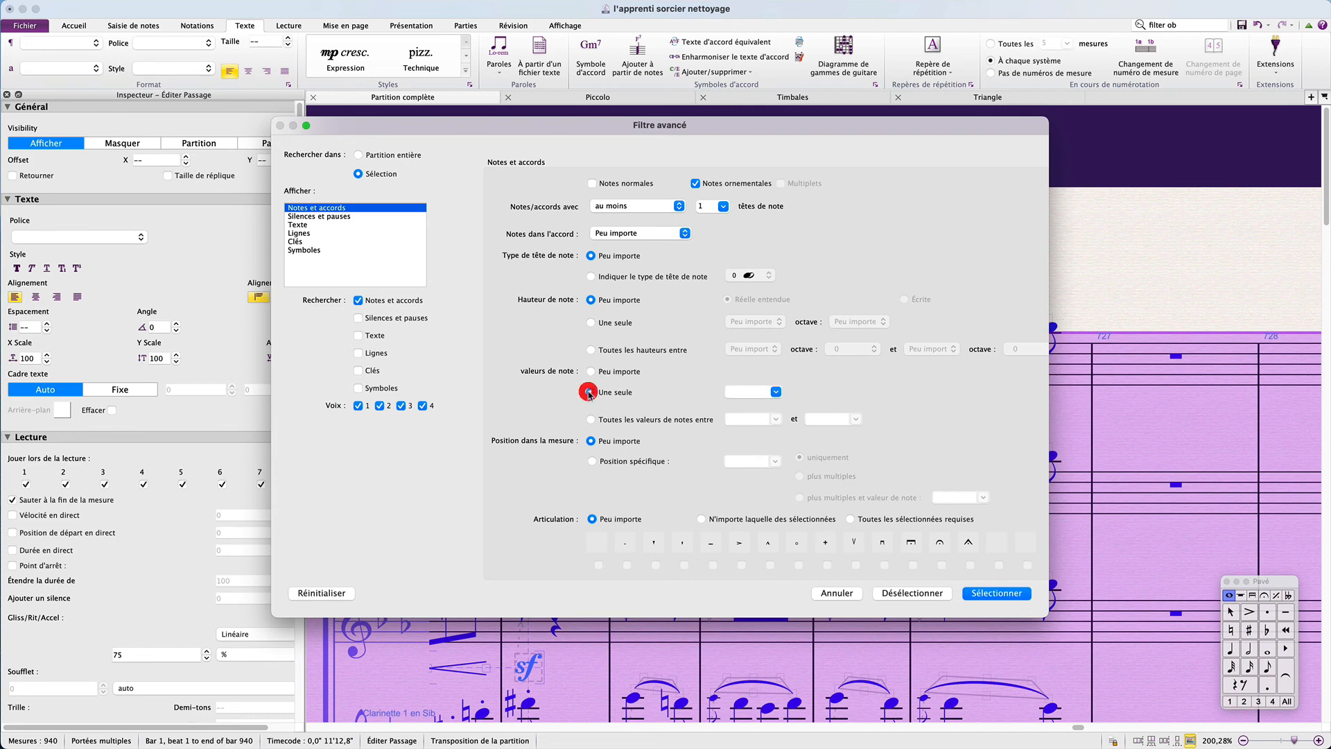
click(776, 392)
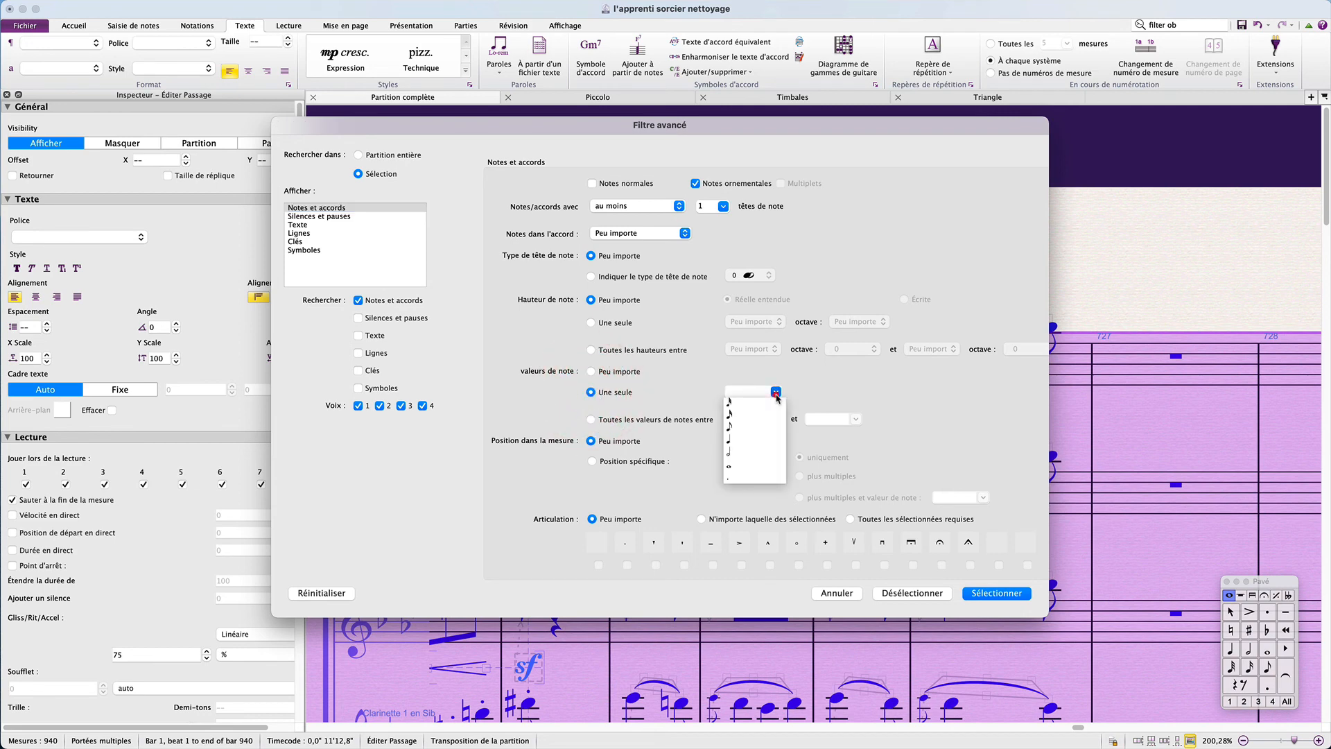
click(763, 427)
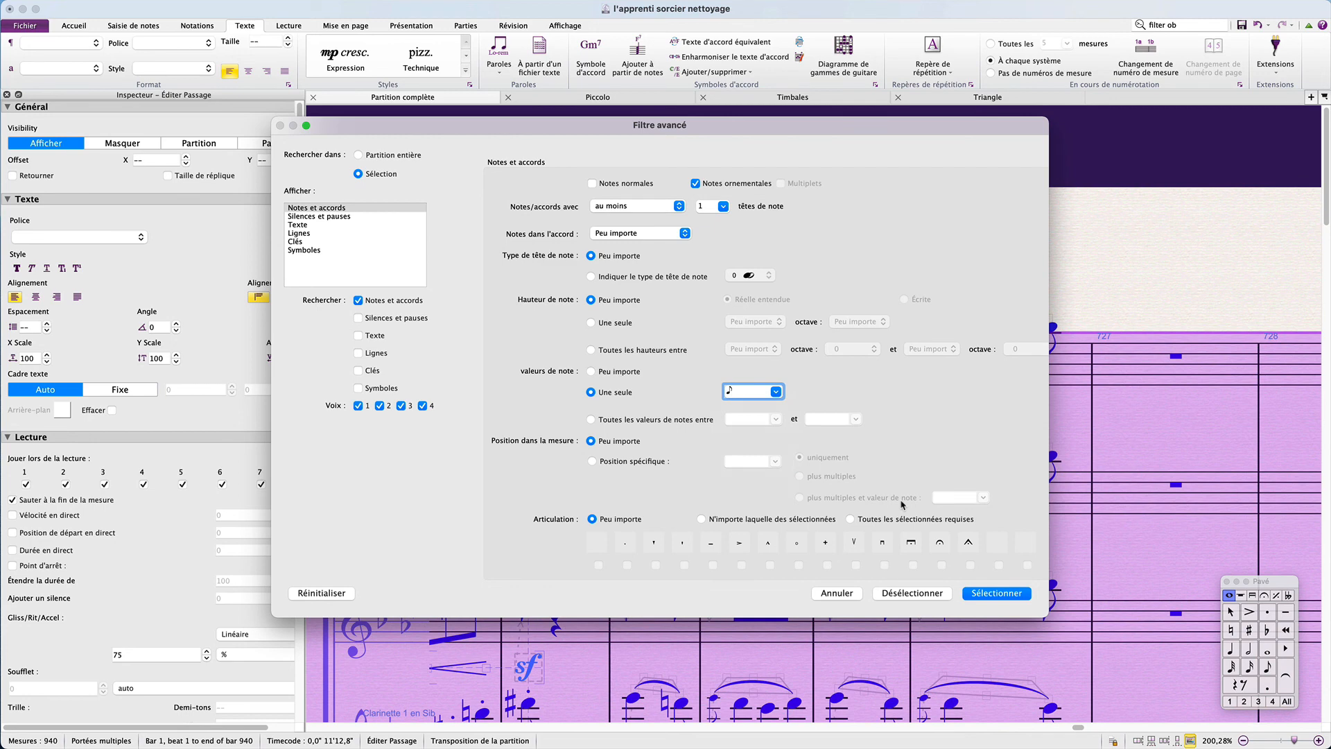
click(982, 594)
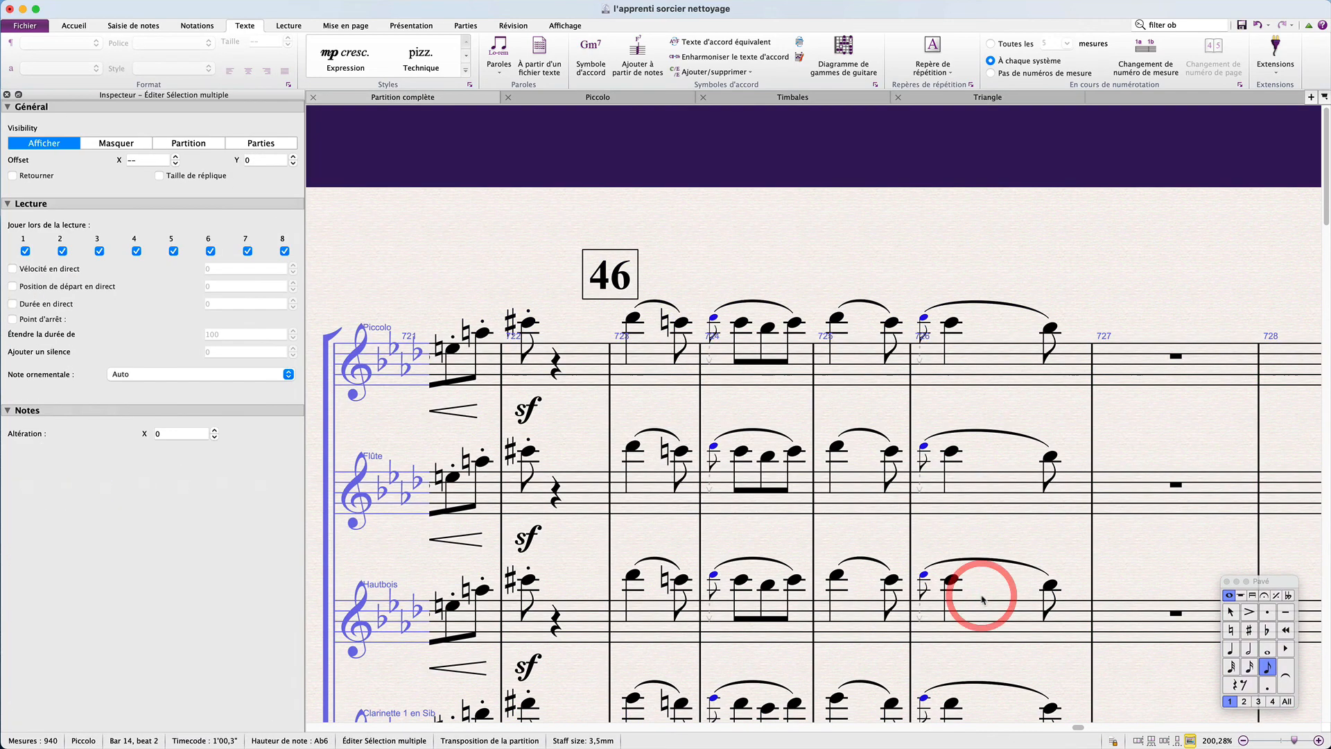
Convert the selected grace notes to acciaccaturas, check them around bars 319 to 325, and clear the selection.
click(1240, 595)
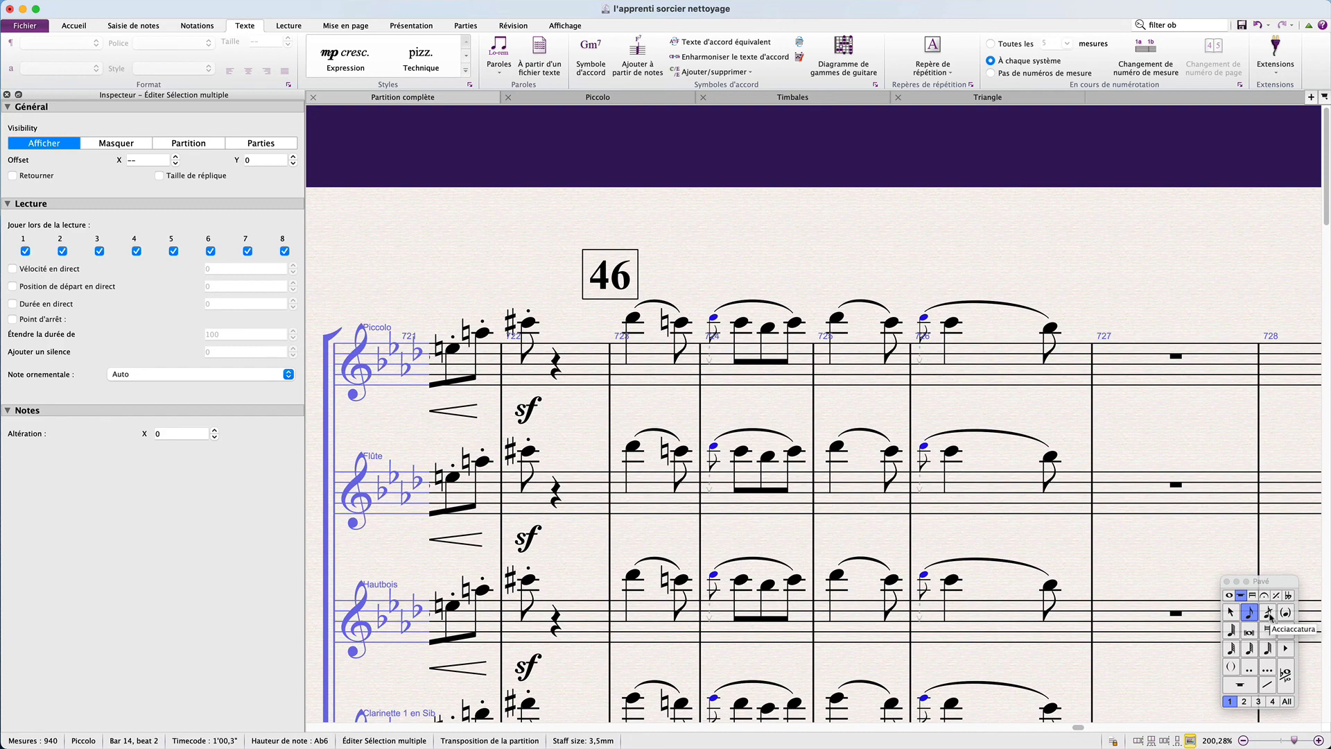
click(1268, 613)
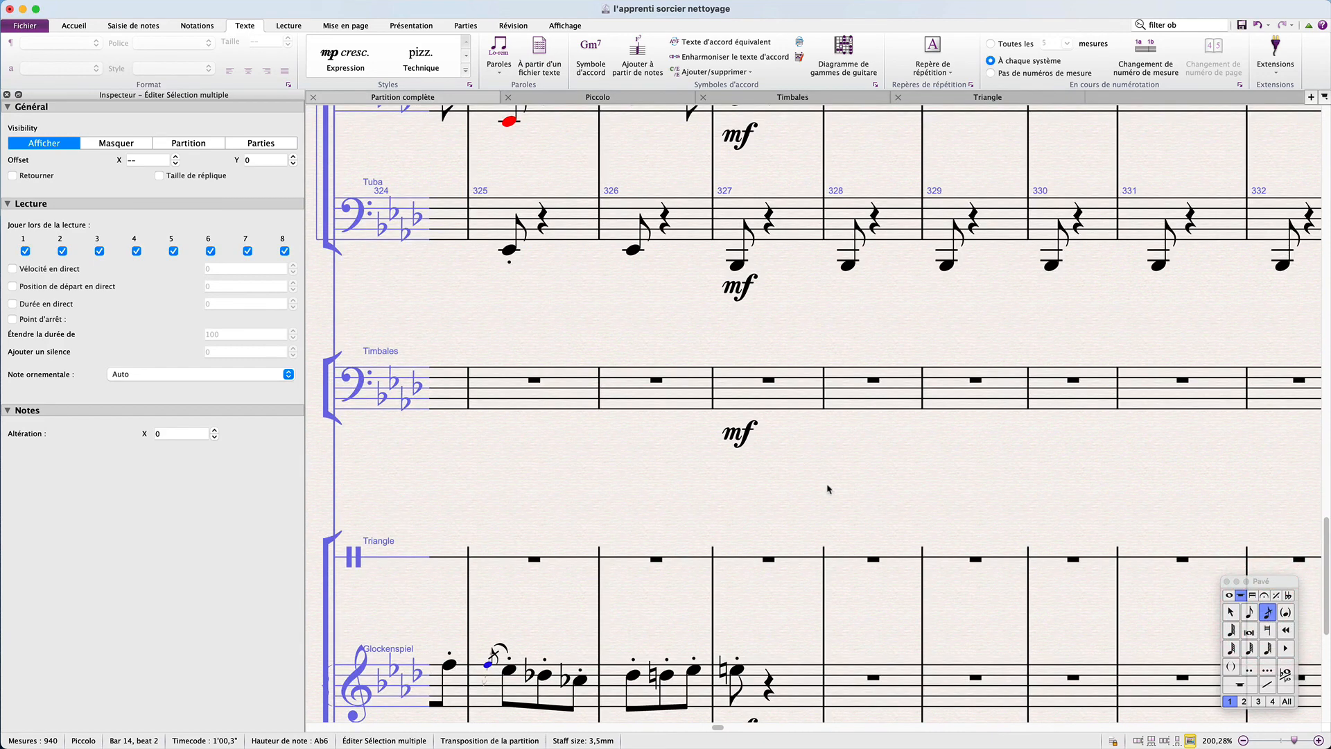
scroll(493, 657, up, 10)
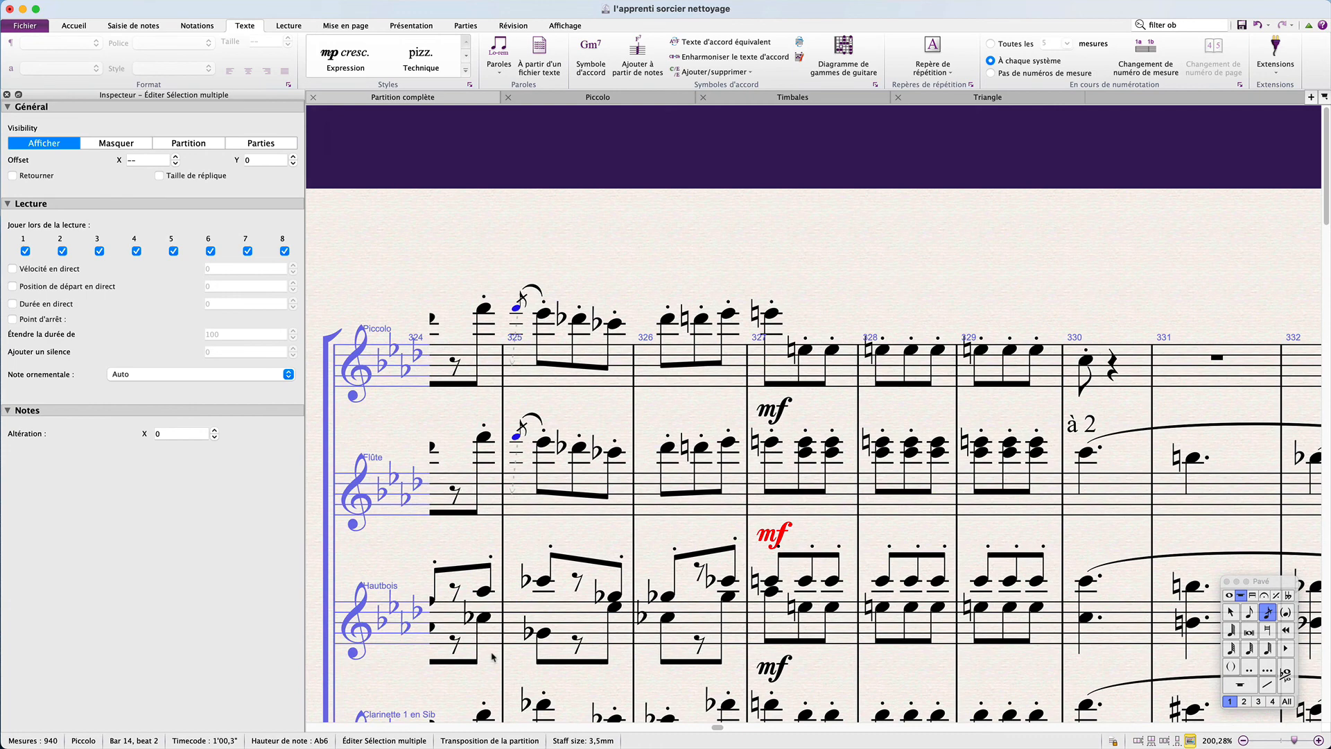
scroll(842, 424, left, 10)
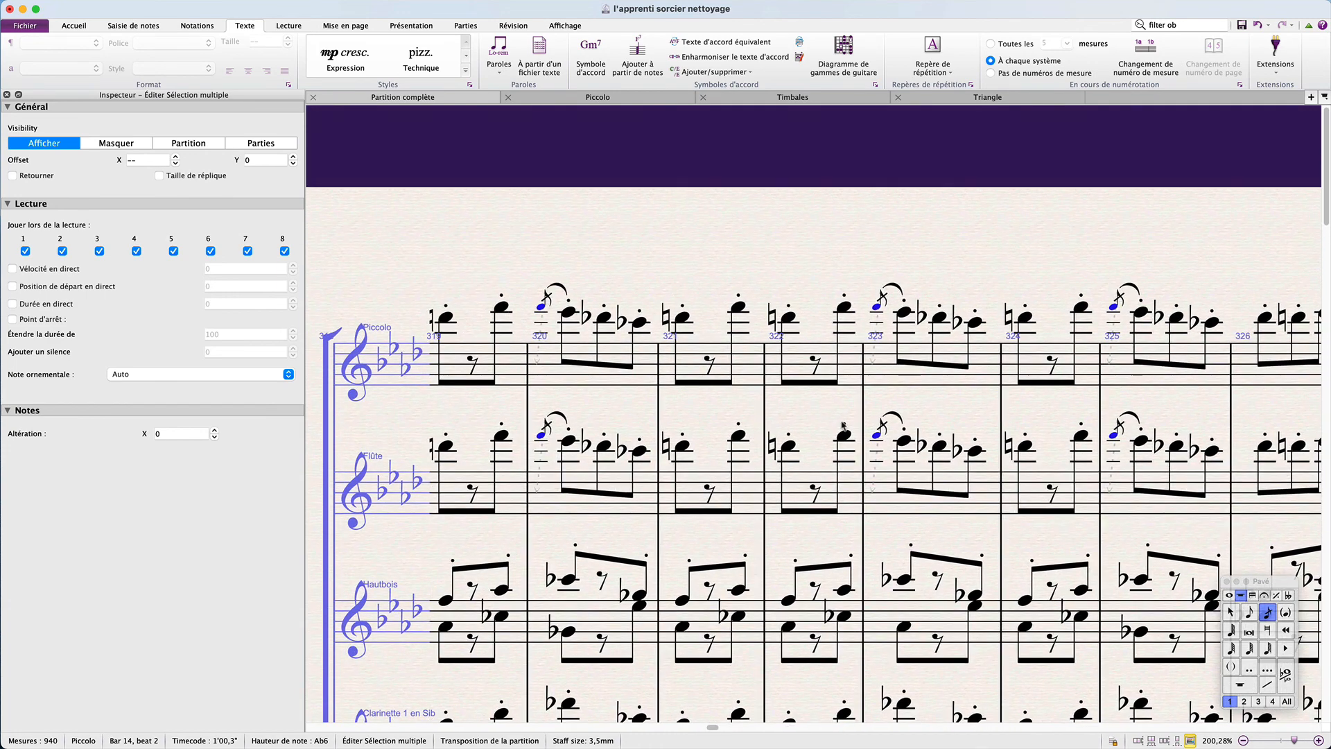
click(630, 418)
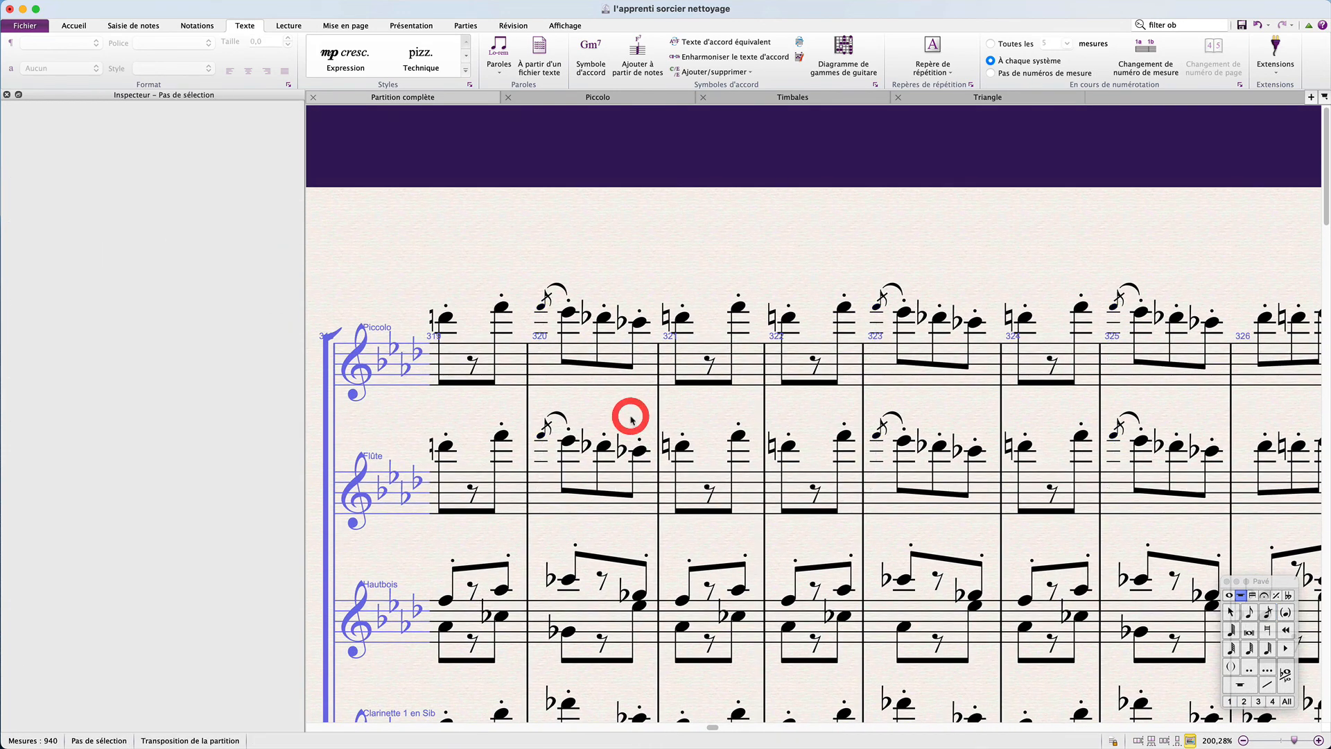
Replace the piccolo's "a tempo" technique text at bar 294 with a system text in the Tempo style, reusing the copied wording.
scroll(632, 419, down, 2)
scroll(631, 419, down, 3)
scroll(632, 419, left, 10)
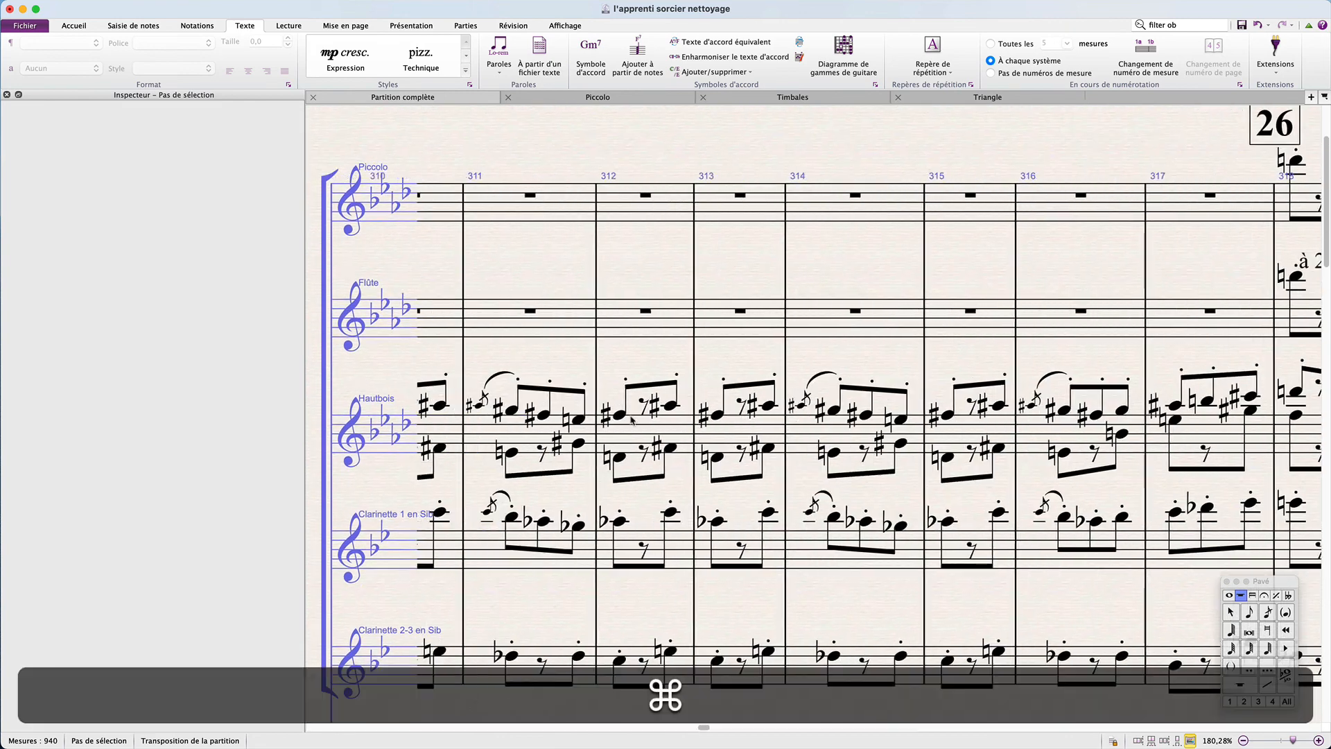
scroll(631, 418, down, 3)
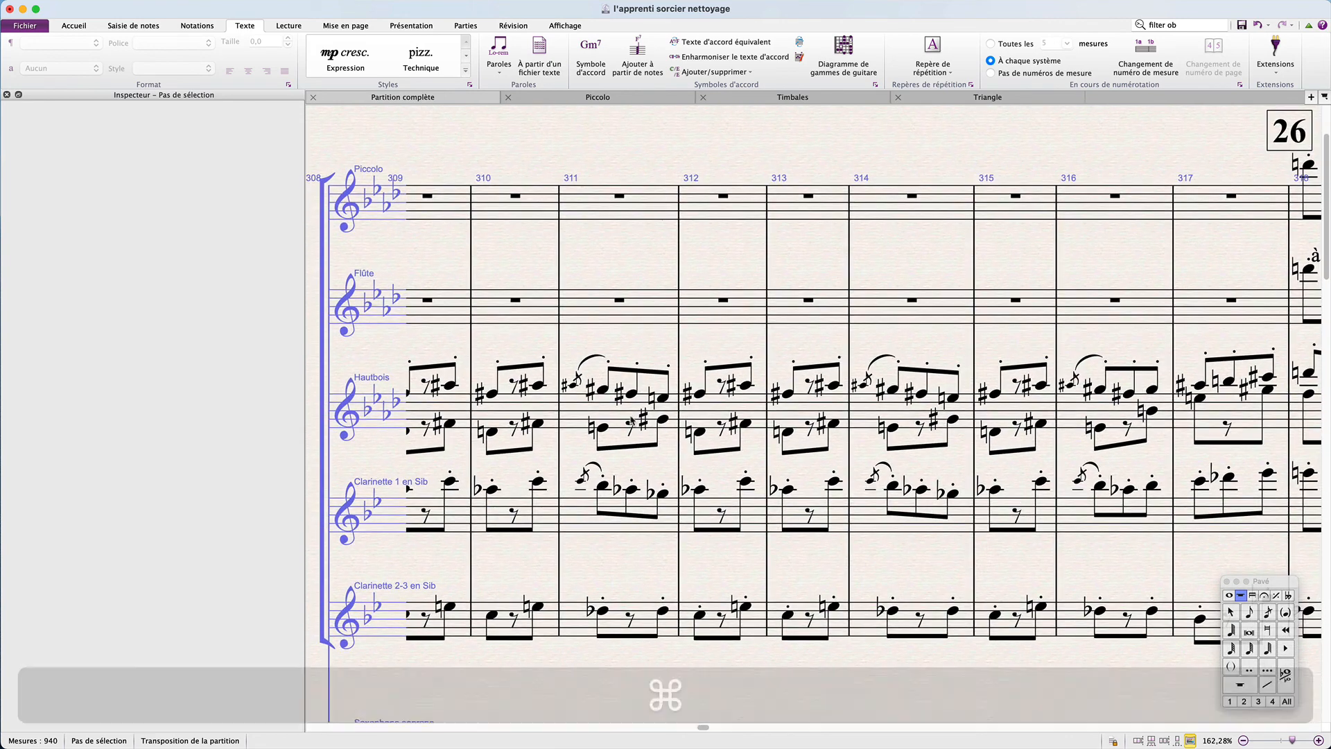
scroll(631, 418, left, 15)
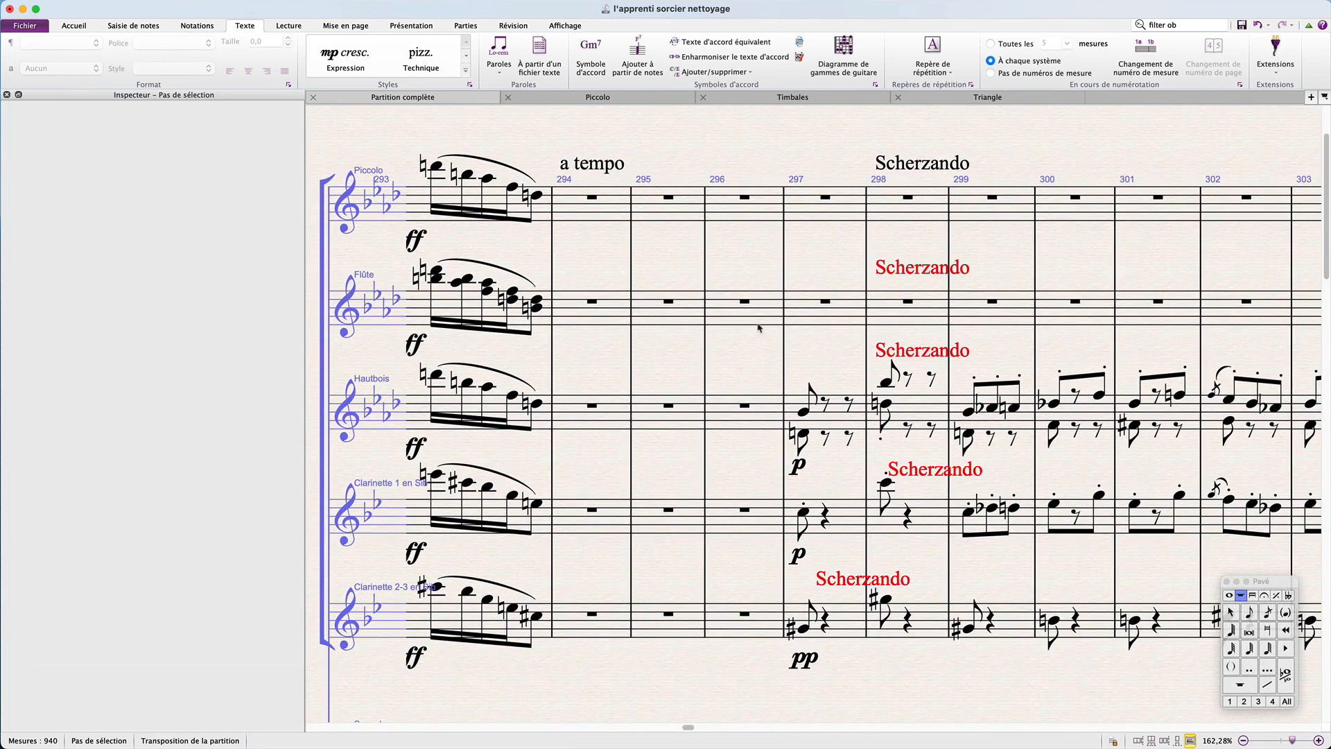
scroll(712, 244, down, 3)
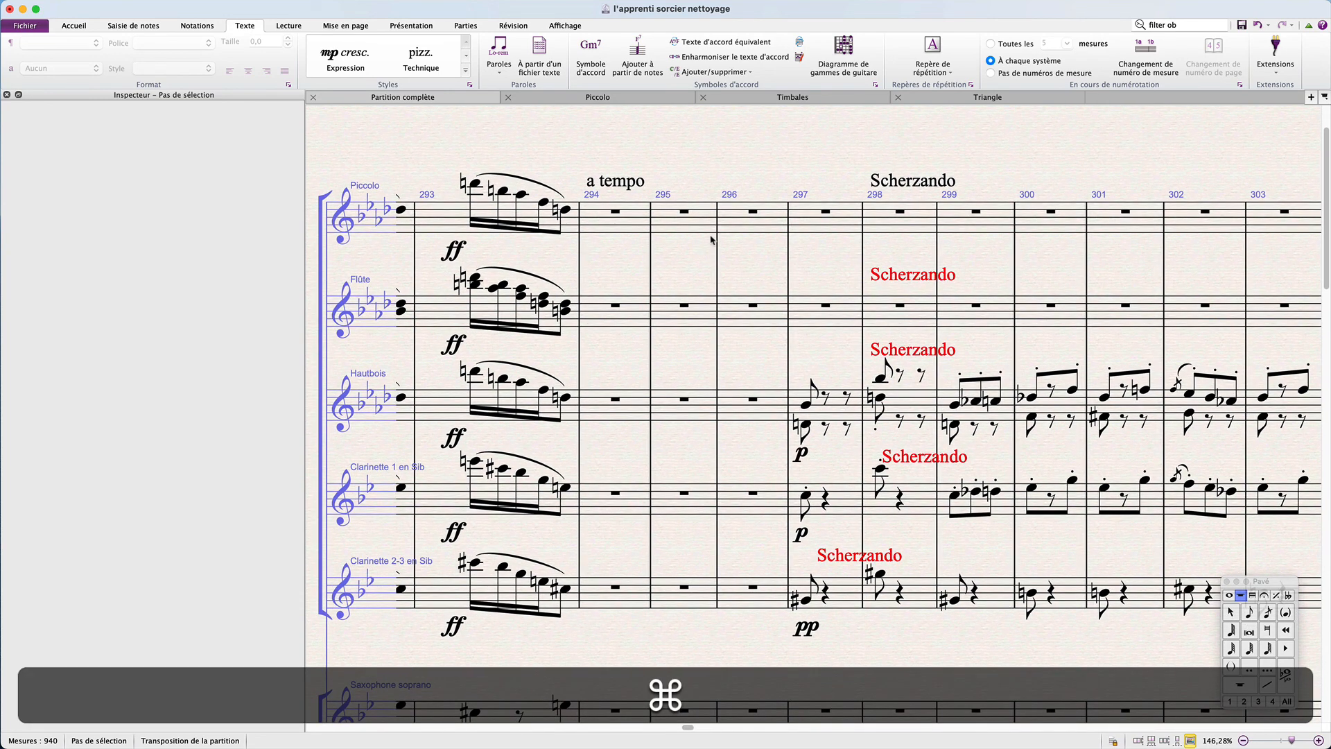
click(615, 183)
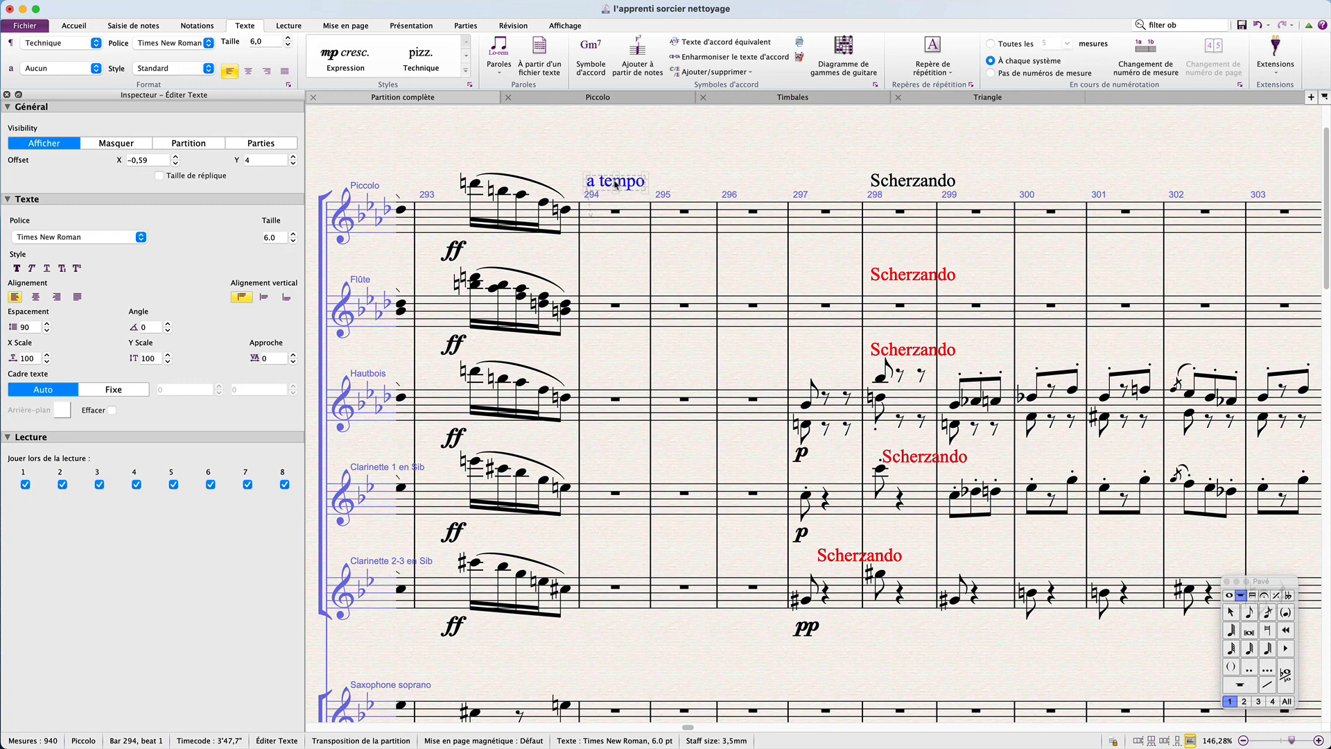
key(super+c)
key(Tab)
key(super+alt+t)
key(super+v)
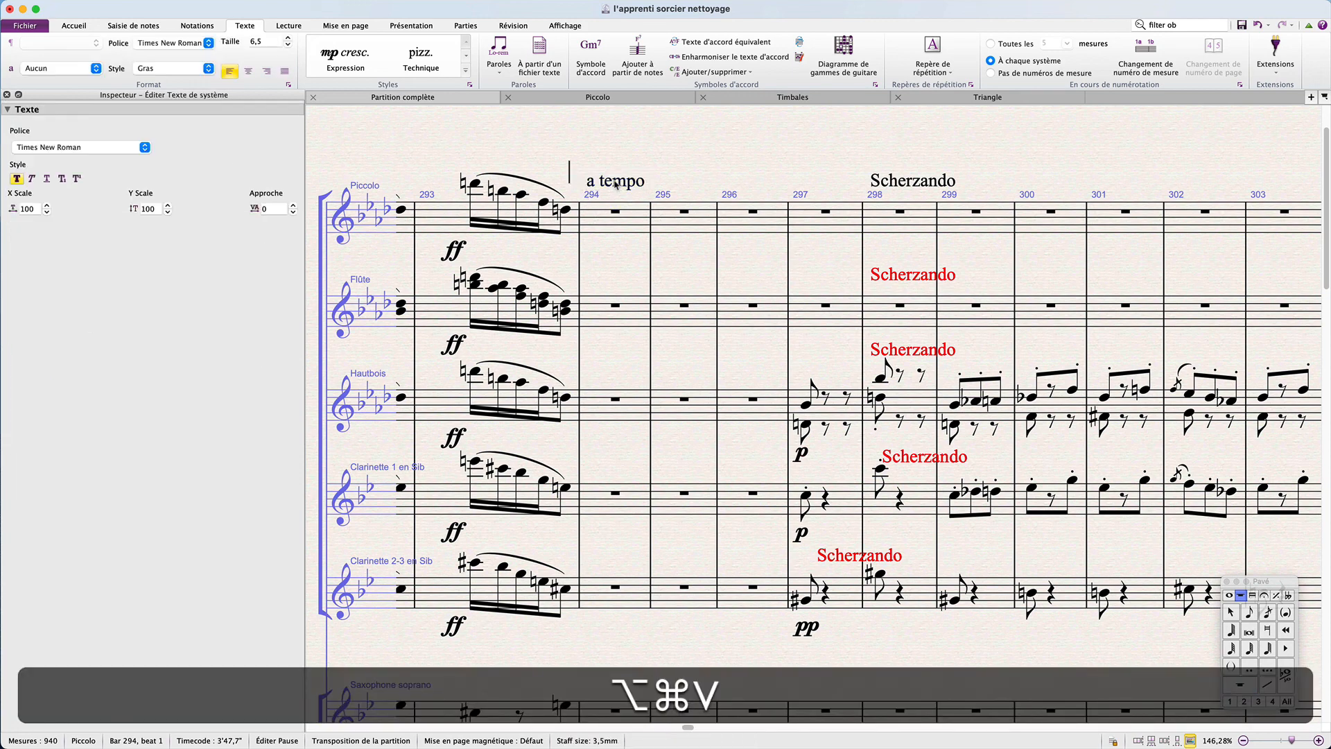
key(Escape)
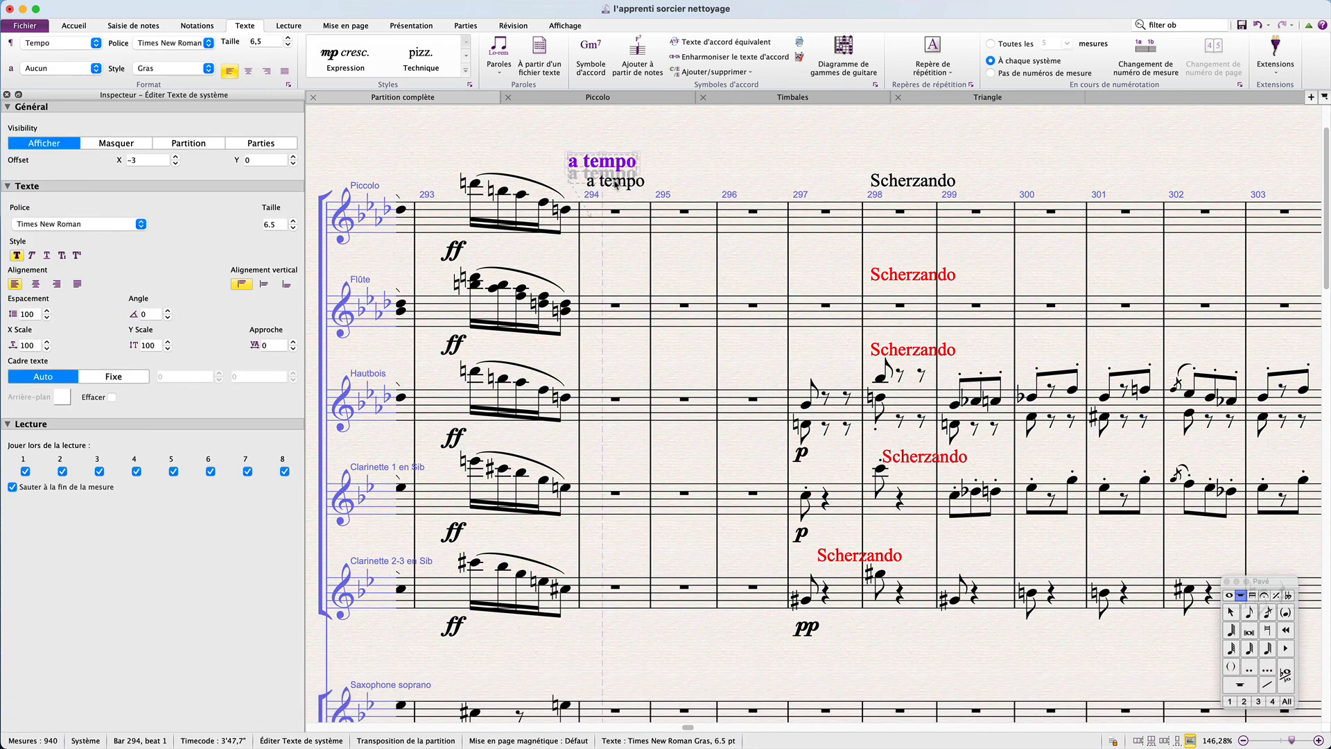
click(616, 182)
key(BackSpace)
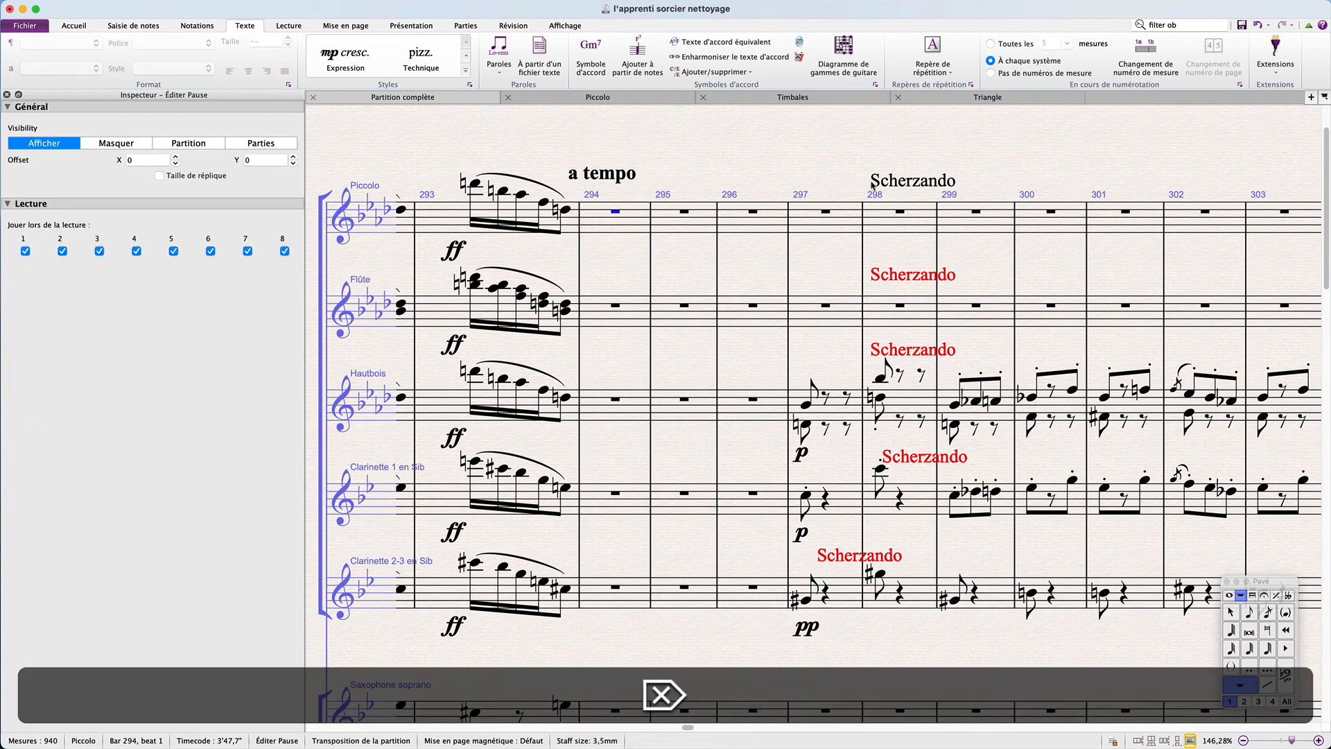
Select the piccolo's "Scherzando" text at bar 298 and examine the matching texts in the other woodwind, saxophone and brass staves.
click(903, 186)
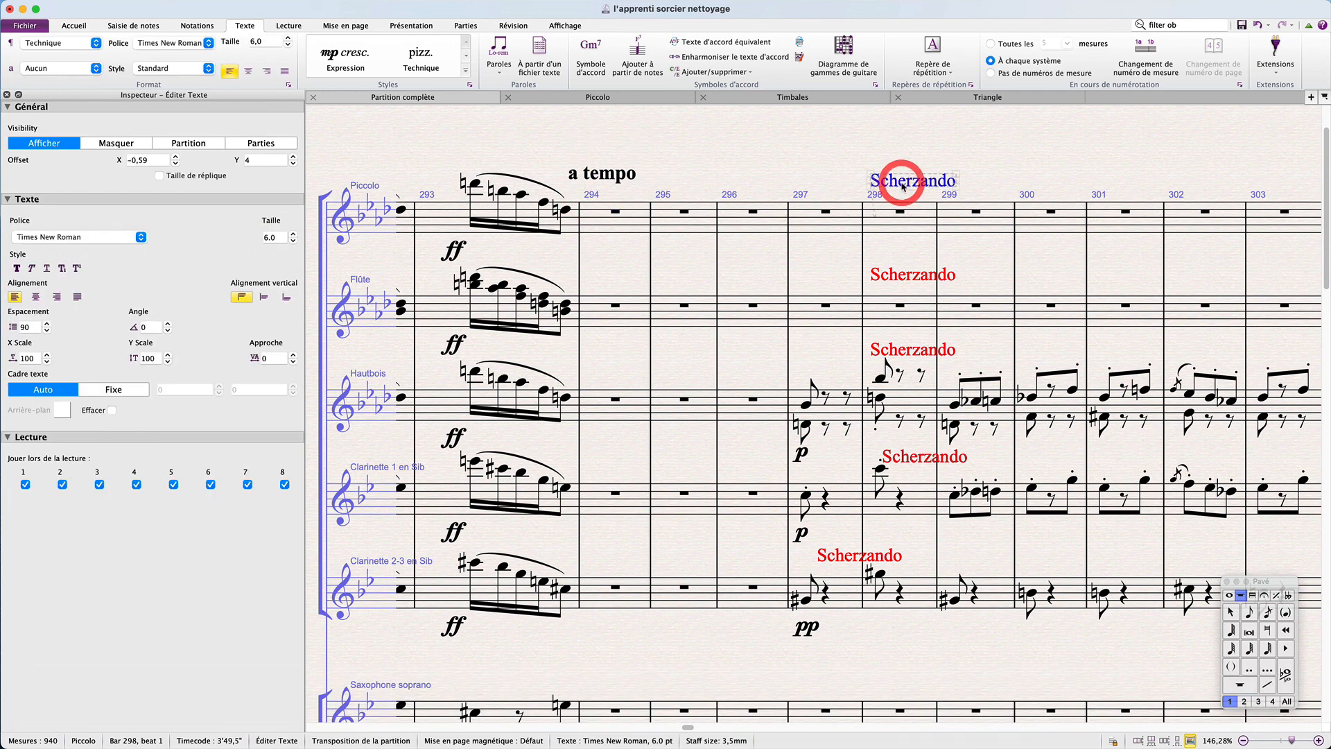
scroll(902, 185, down, 5)
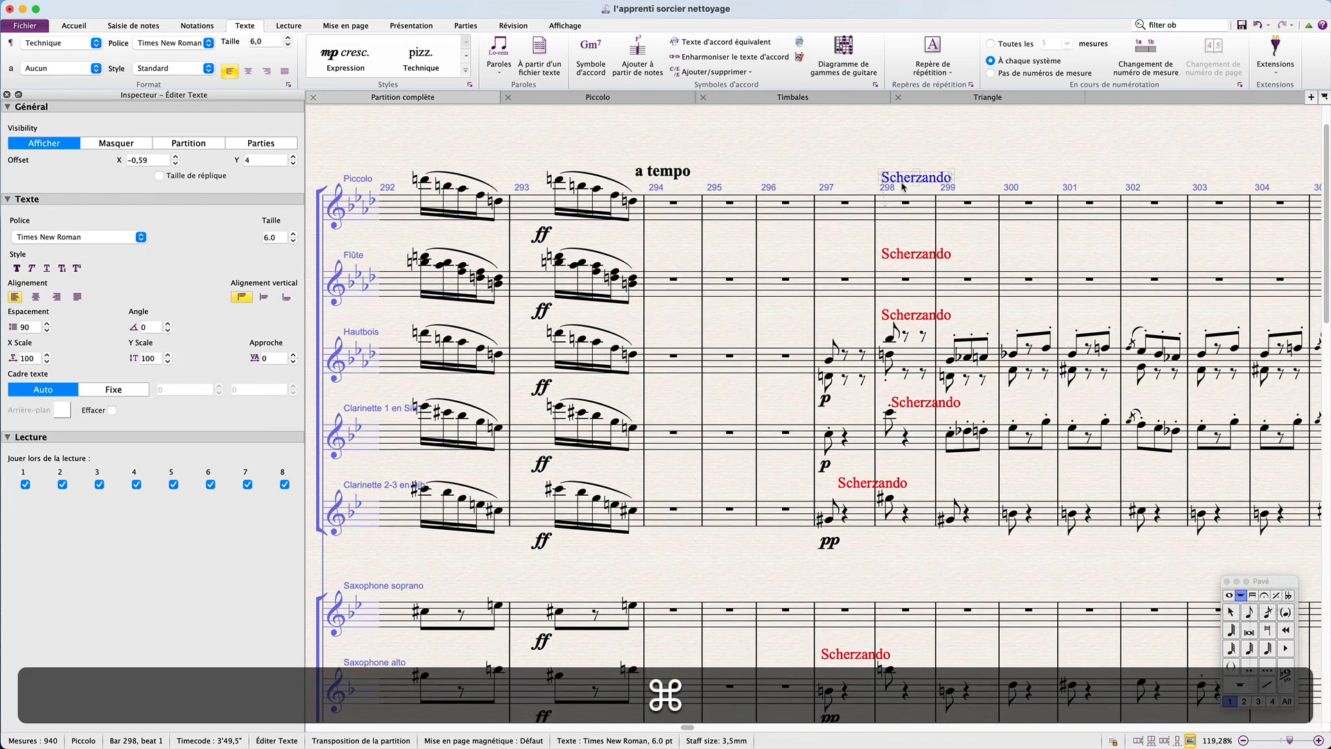
scroll(903, 186, down, 4)
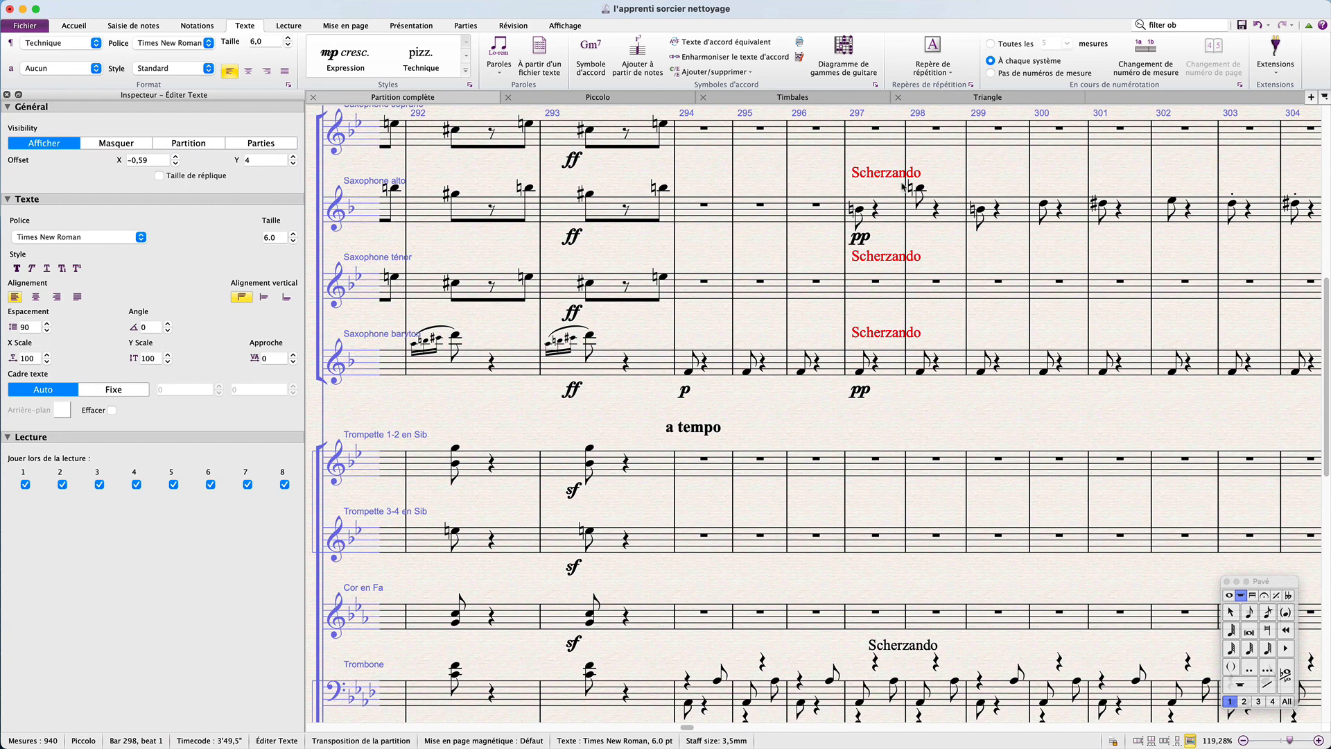
scroll(904, 186, up, 3)
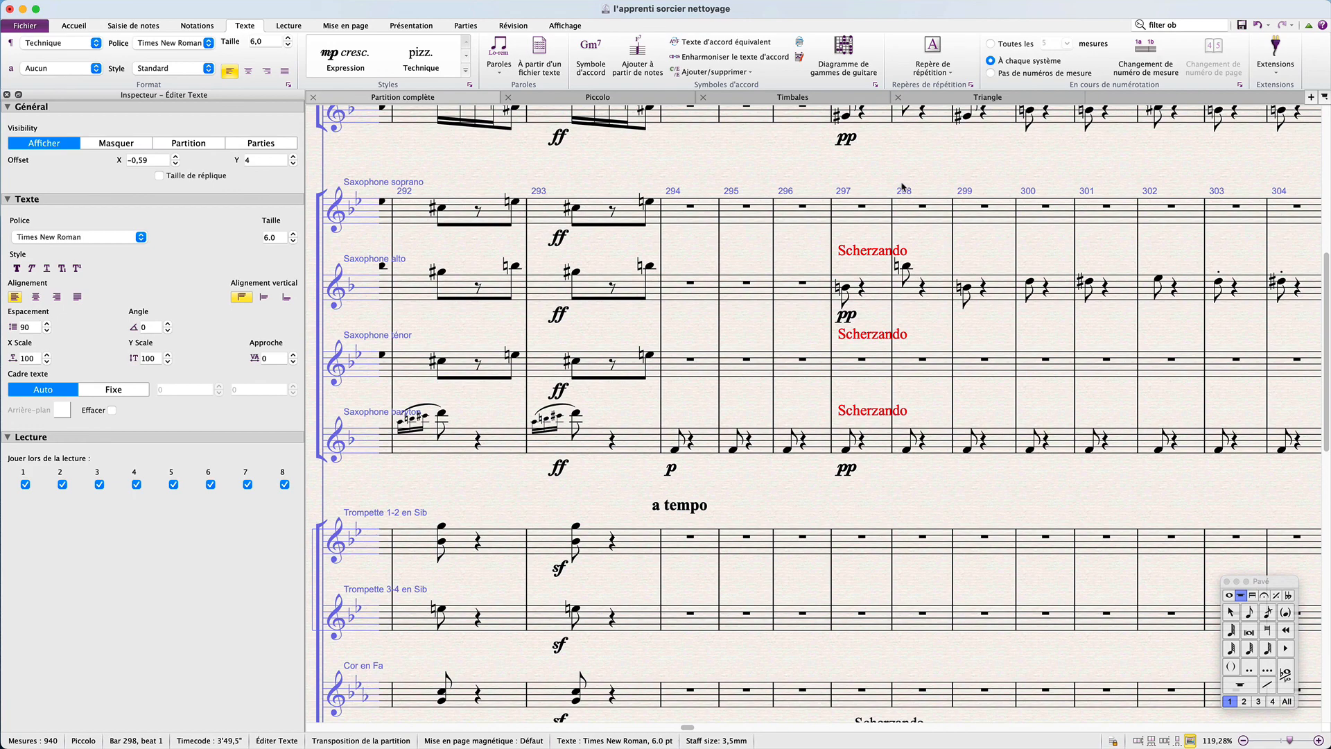
scroll(903, 186, up, 9)
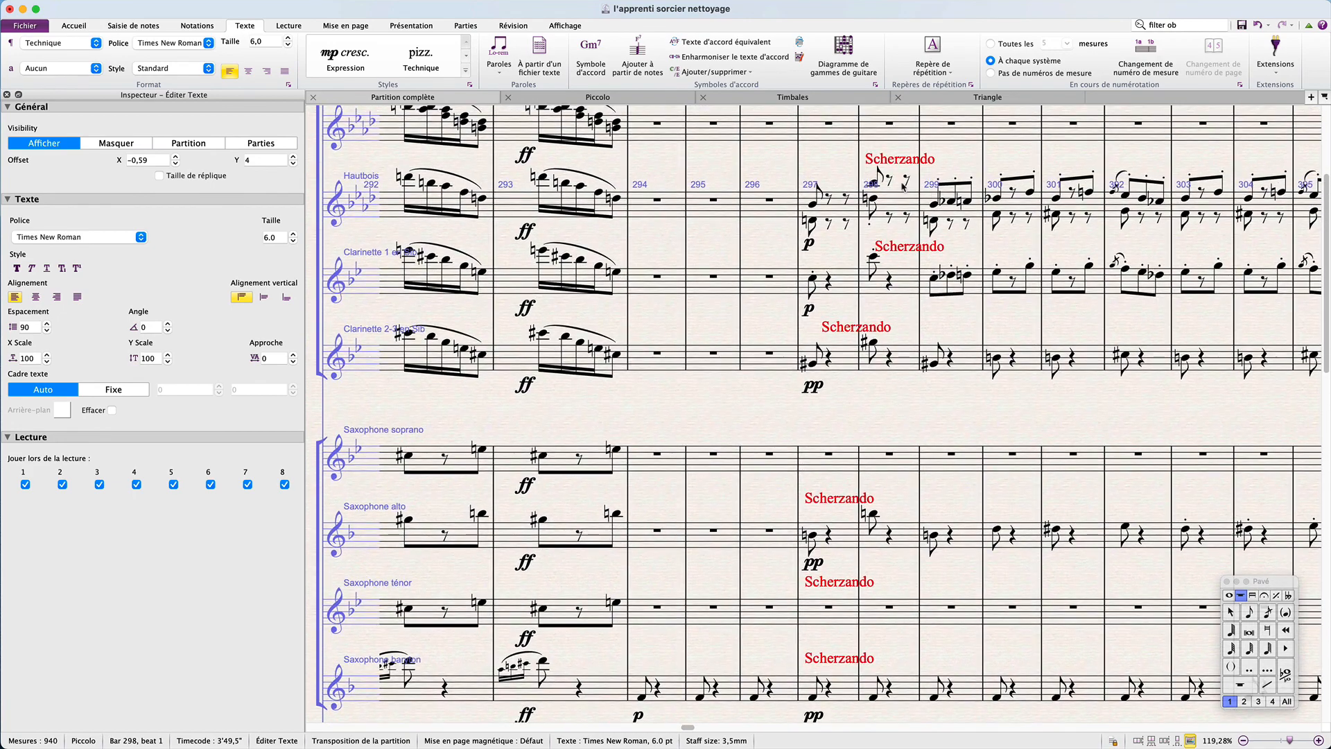